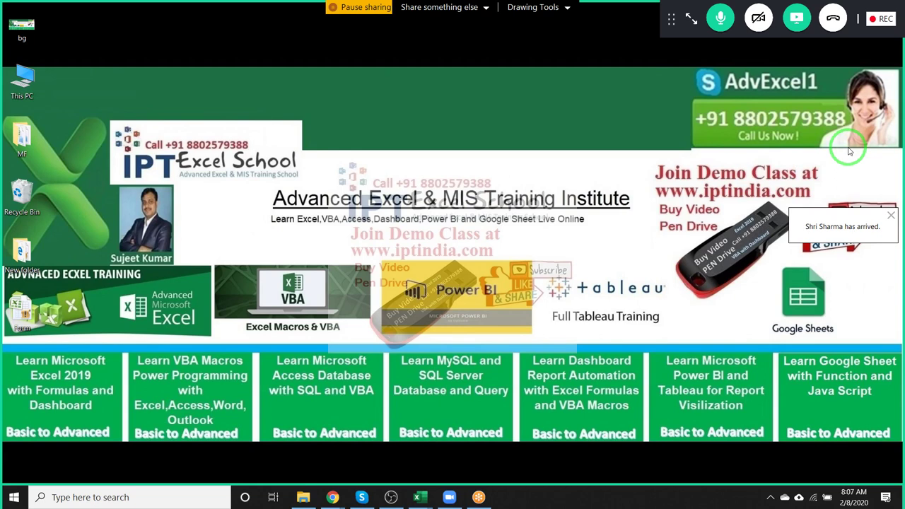
Step: Collapse and re-expand the meeting controls, then refresh the desktop
{"action": "left_click", "coordinate": [692, 20]}
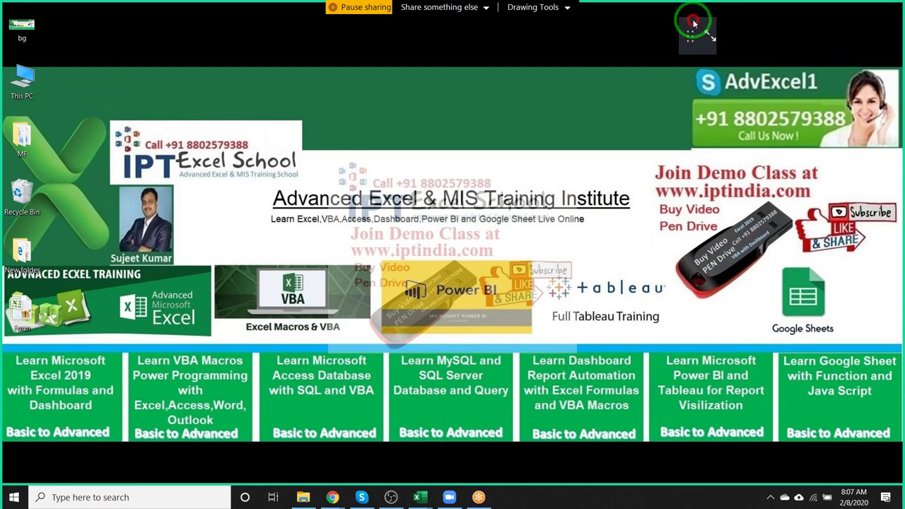
{"action": "left_click", "coordinate": [693, 23]}
{"action": "left_click", "coordinate": [784, 172]}
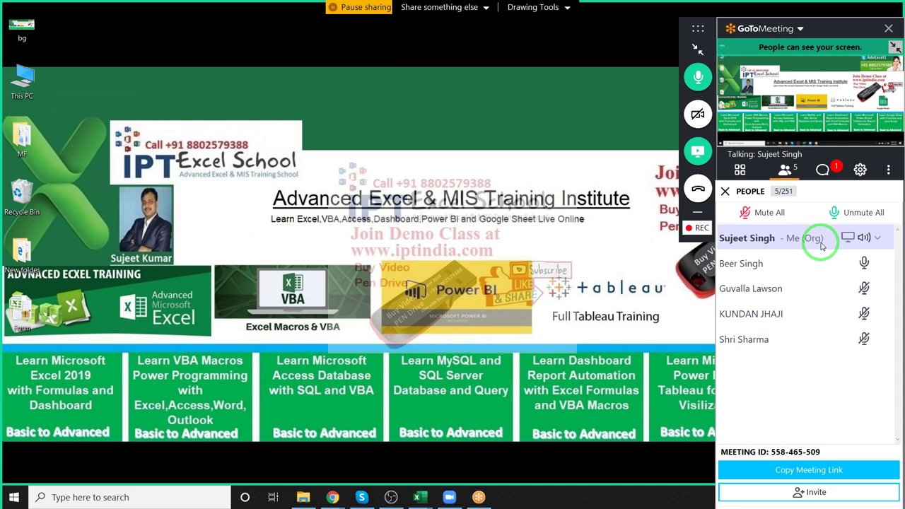
{"action": "right_click", "coordinate": [495, 290]}
{"action": "left_click", "coordinate": [564, 322]}
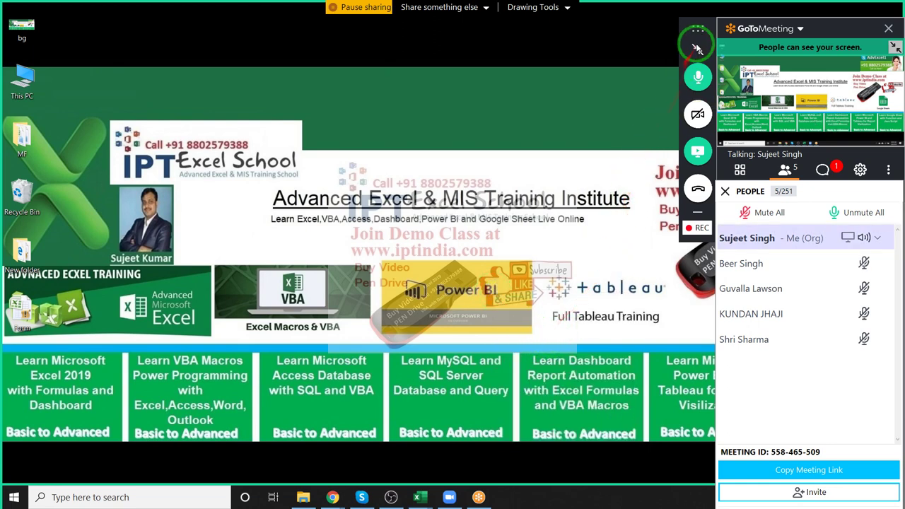
{"action": "left_click", "coordinate": [697, 48]}
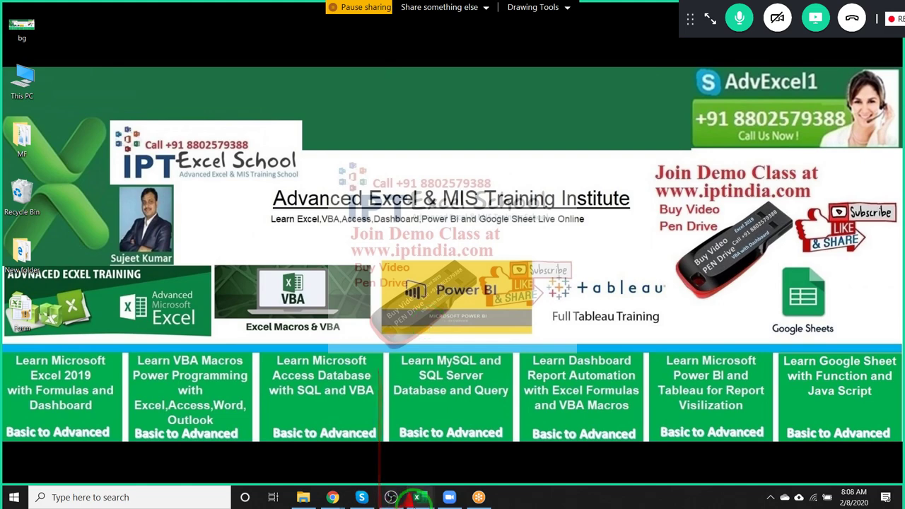
Step: Close the Copy workbook, answering its save prompt, then close the 011 workbook
{"action": "mouse_move", "coordinate": [419, 498]}
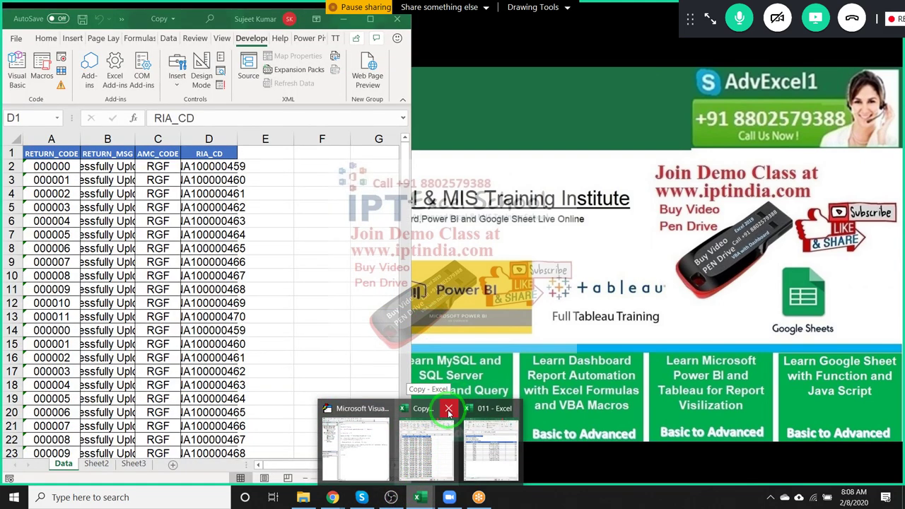
{"action": "mouse_move", "coordinate": [428, 424]}
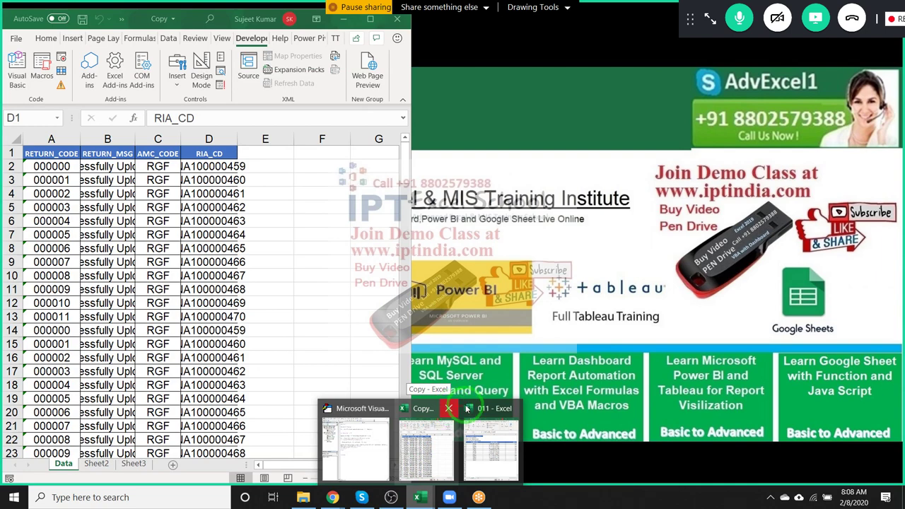
{"action": "left_click", "coordinate": [450, 409]}
{"action": "left_click", "coordinate": [469, 277]}
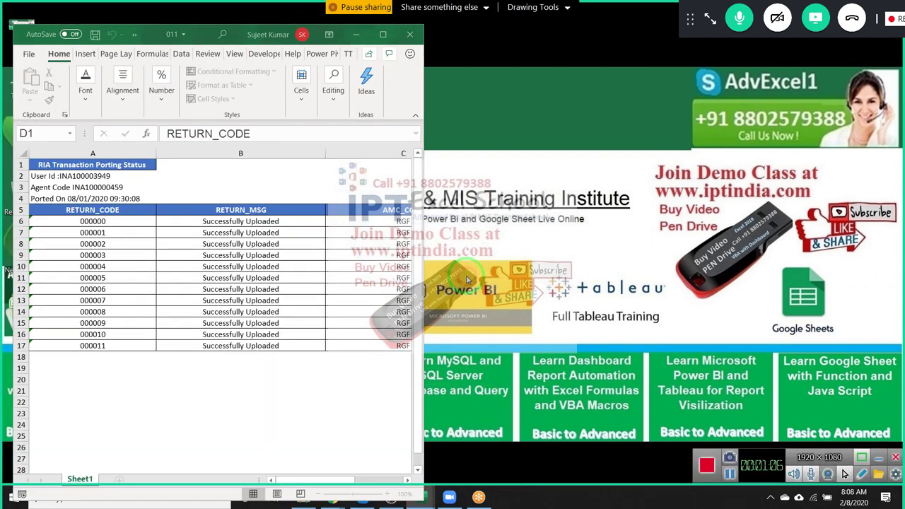
{"action": "left_click", "coordinate": [409, 34]}
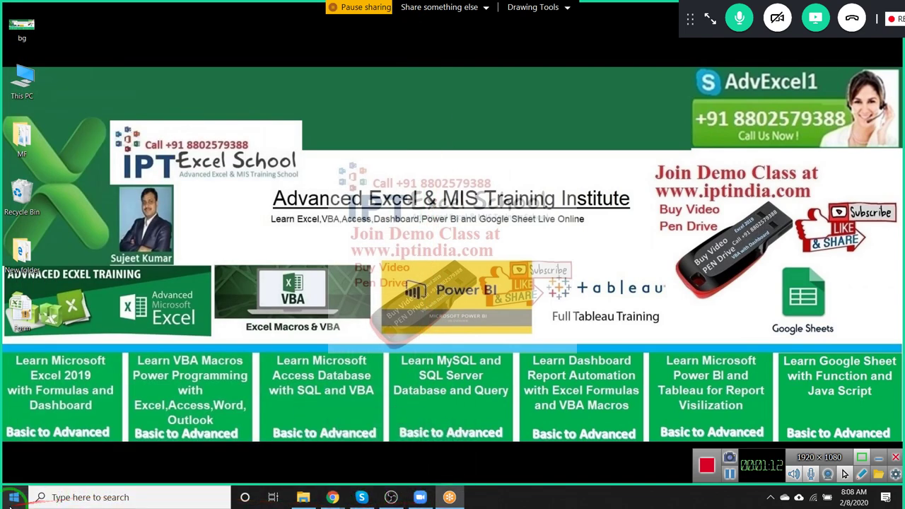
Step: Launch Excel from the Start menu's app list
{"action": "left_click", "coordinate": [14, 497]}
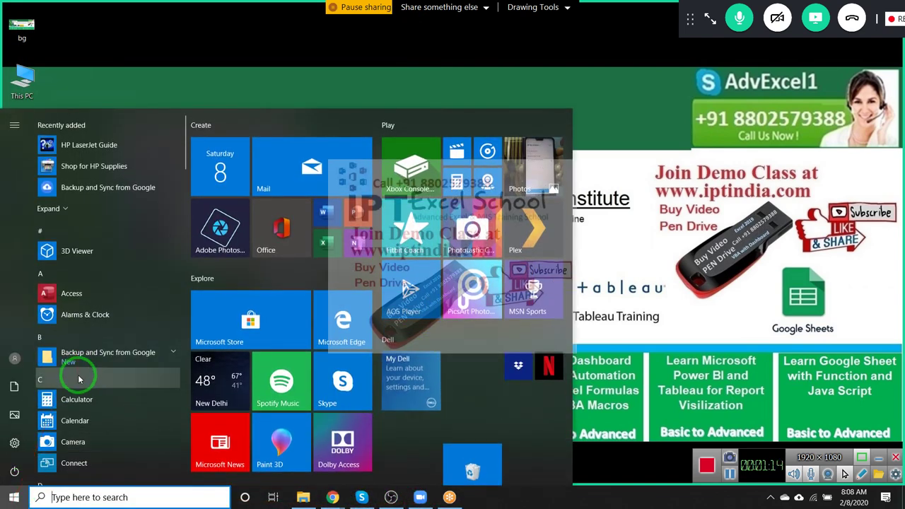
{"action": "scroll", "coordinate": [80, 385], "scroll_direction": "down", "scroll_amount": 3}
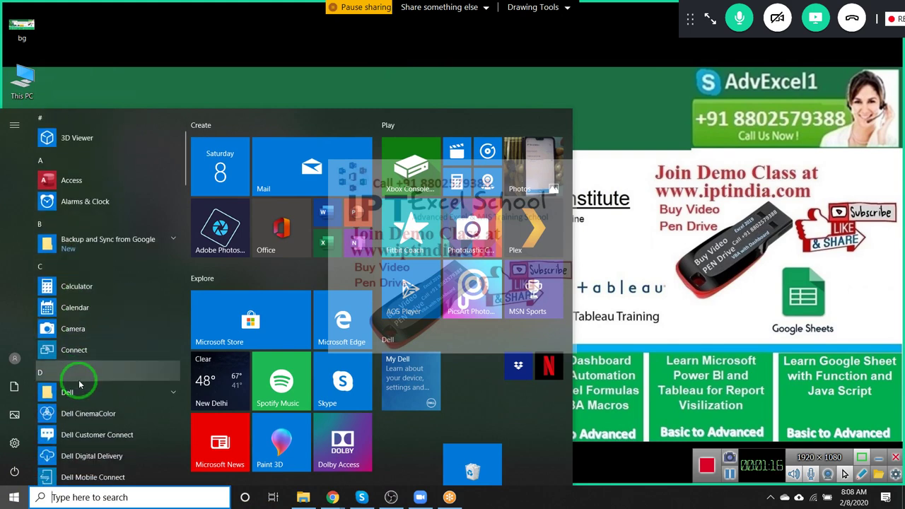
{"action": "scroll", "coordinate": [78, 378], "scroll_direction": "down", "scroll_amount": 3}
{"action": "scroll", "coordinate": [80, 372], "scroll_direction": "down", "scroll_amount": 2}
{"action": "scroll", "coordinate": [83, 374], "scroll_direction": "down", "scroll_amount": 2}
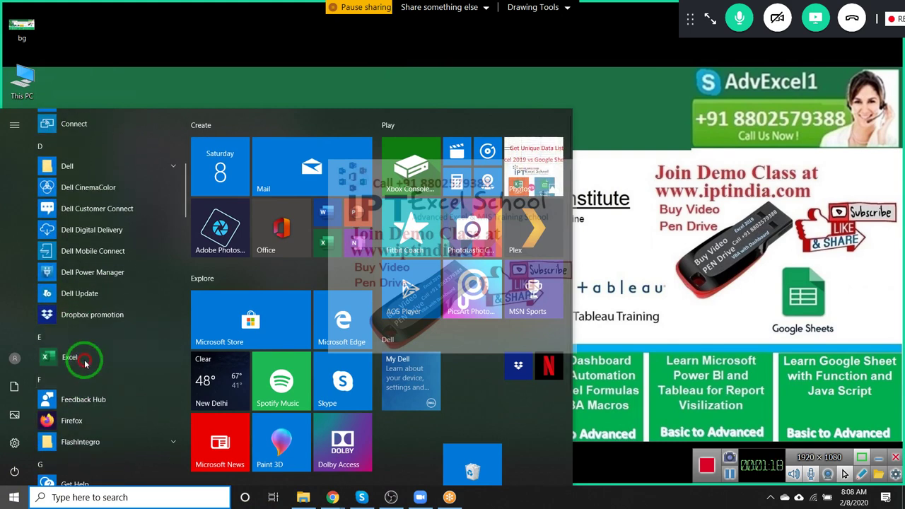
{"action": "left_click", "coordinate": [84, 362]}
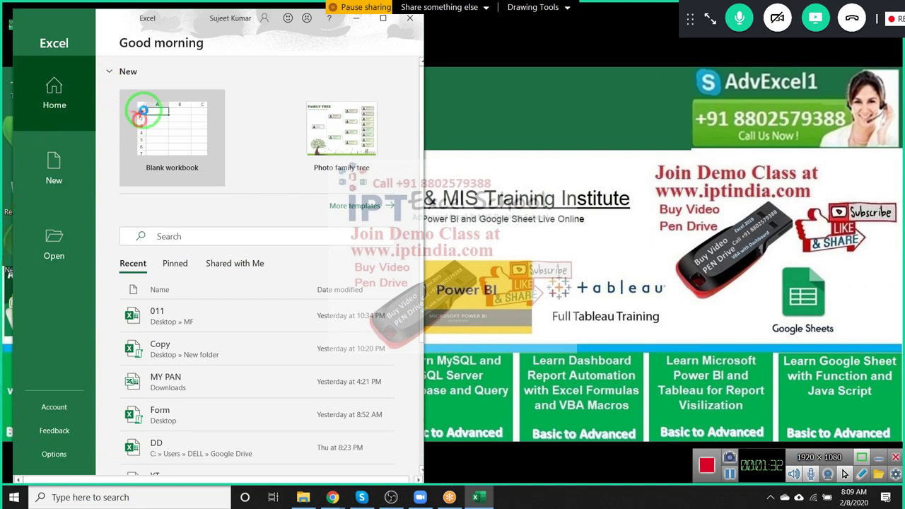
Step: Create a maximized blank workbook and choose Remind Me Later on the subscription notice
{"action": "left_click", "coordinate": [142, 111]}
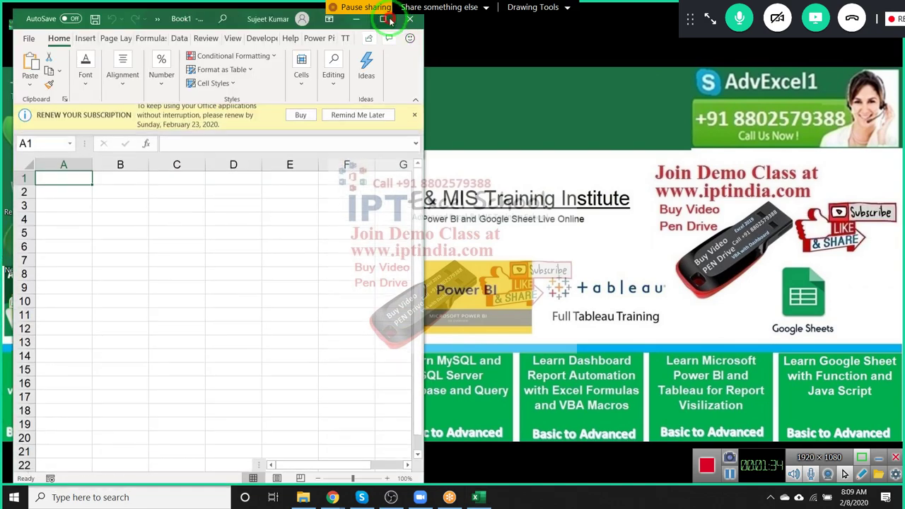
{"action": "left_click", "coordinate": [391, 21]}
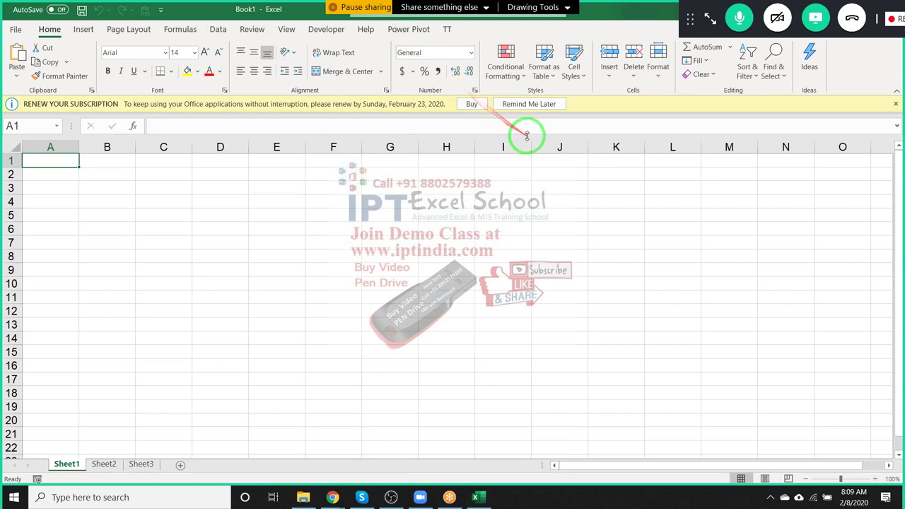
{"action": "left_click", "coordinate": [518, 104]}
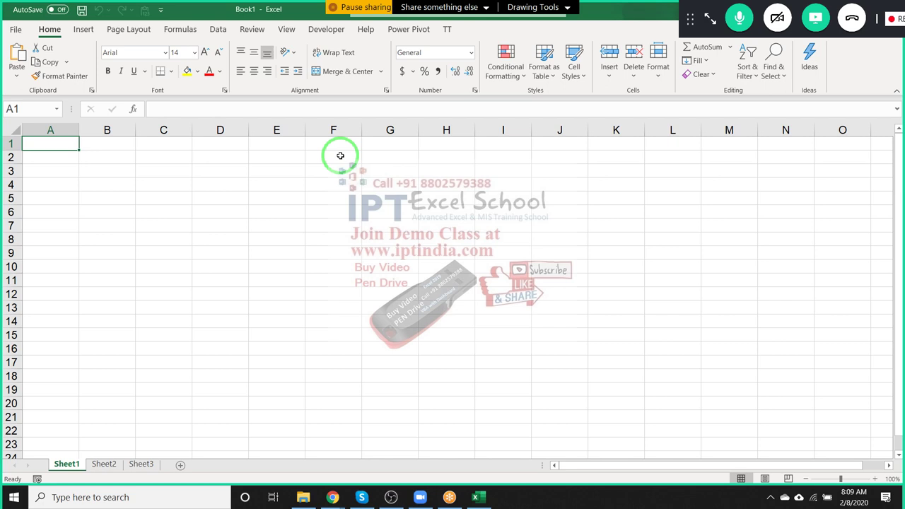
Step: Browse the recent files list in the File backstage
{"action": "left_click", "coordinate": [16, 29]}
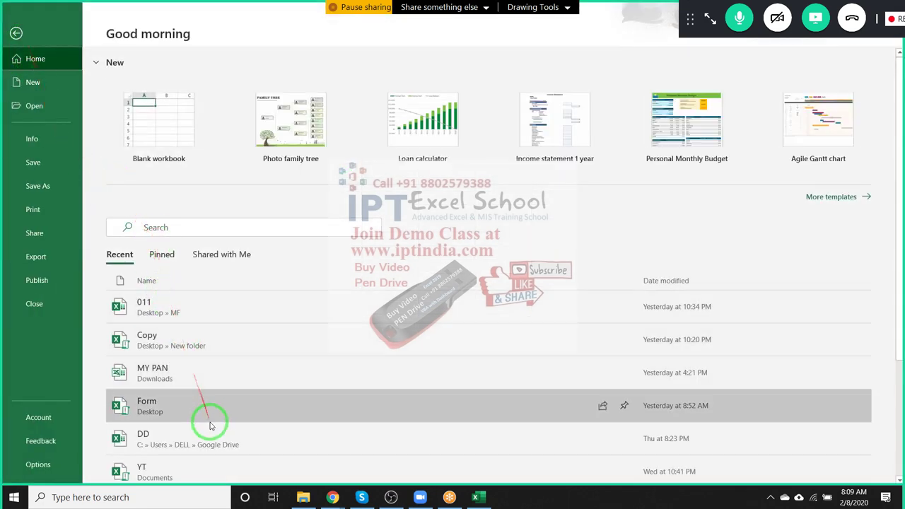
{"action": "scroll", "coordinate": [210, 421], "scroll_direction": "down", "scroll_amount": 1}
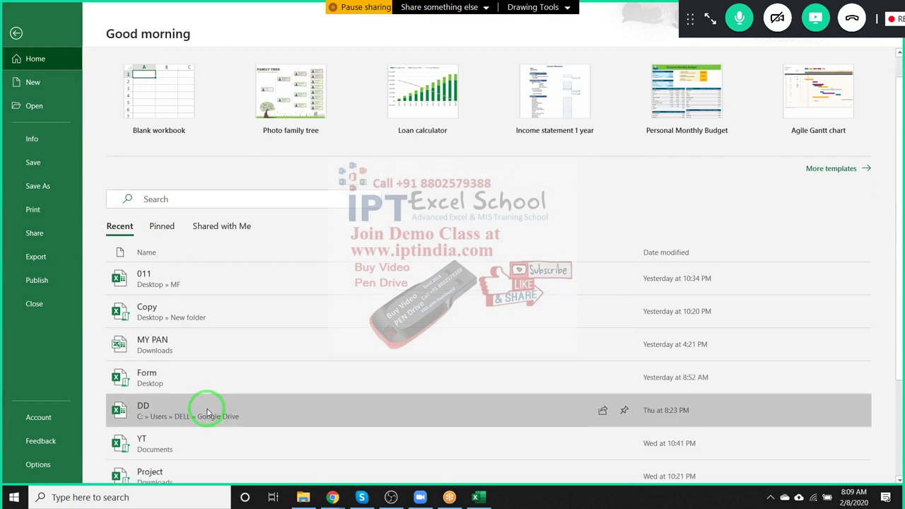
{"action": "scroll", "coordinate": [208, 419], "scroll_direction": "down", "scroll_amount": 1}
{"action": "scroll", "coordinate": [209, 424], "scroll_direction": "down", "scroll_amount": 2}
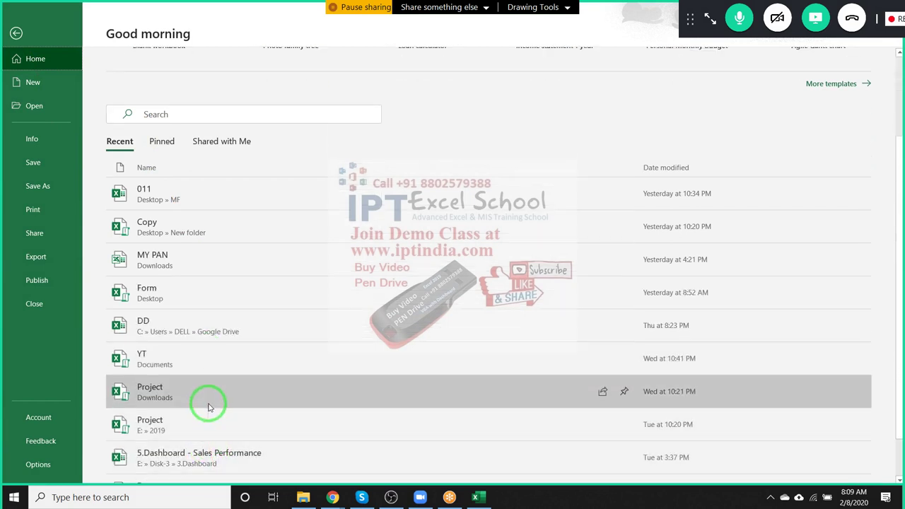
Step: Mute one participant in GoToMeeting's People panel
{"action": "left_click", "coordinate": [708, 20]}
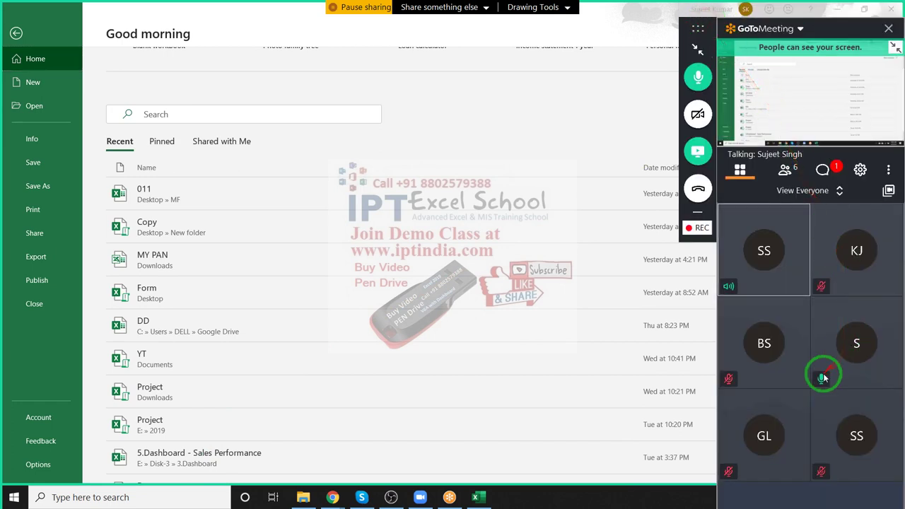
{"action": "left_click", "coordinate": [787, 170]}
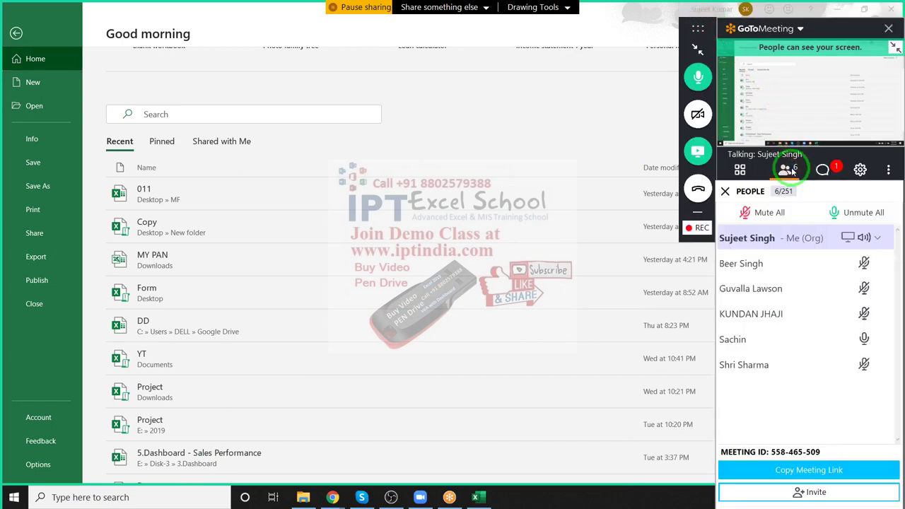
{"action": "left_click", "coordinate": [863, 341]}
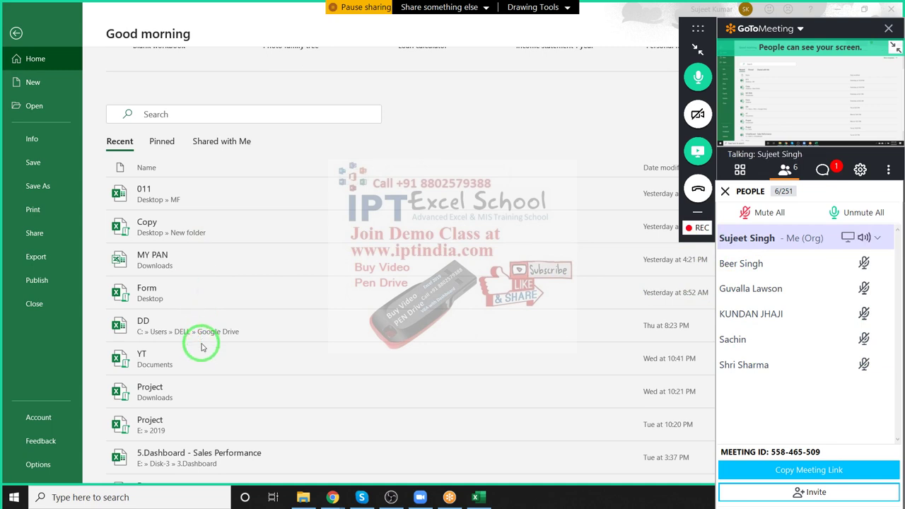
Step: Open the Data workbook from the Recent list
{"action": "scroll", "coordinate": [202, 260], "scroll_direction": "down", "scroll_amount": 1}
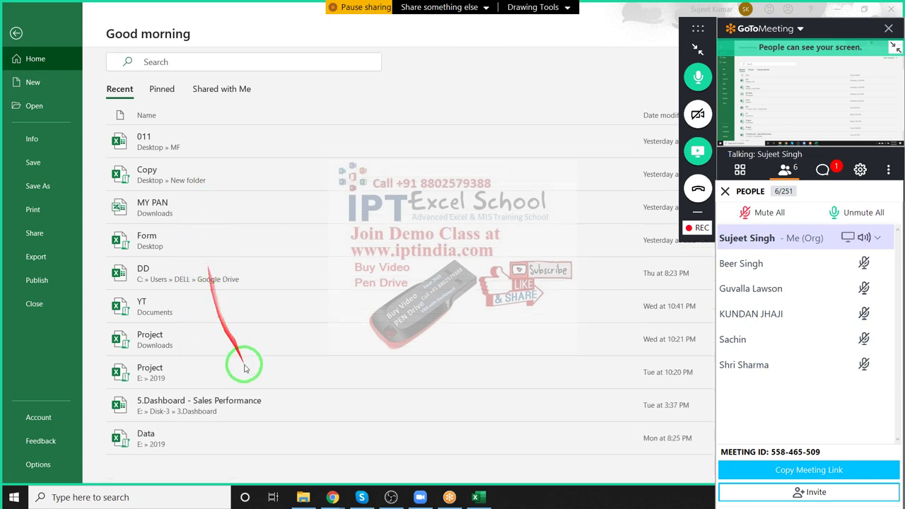
{"action": "scroll", "coordinate": [242, 361], "scroll_direction": "up", "scroll_amount": 1}
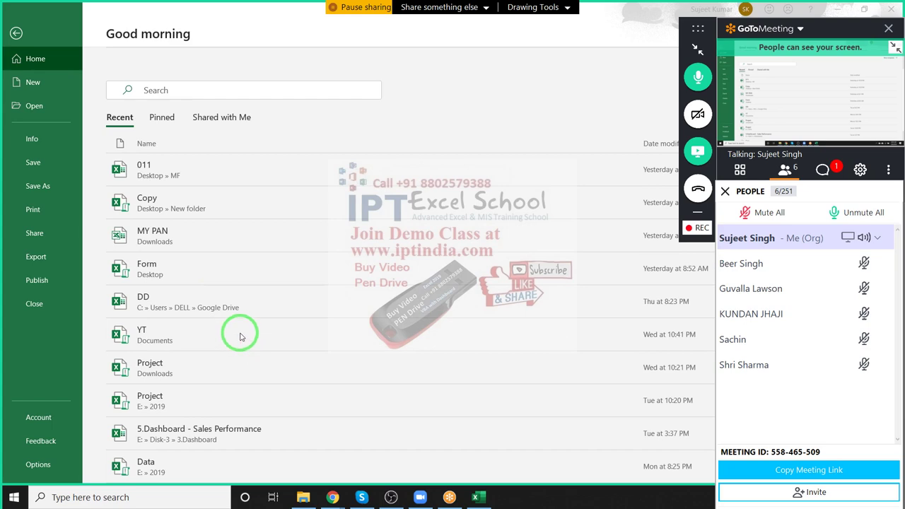
{"action": "scroll", "coordinate": [246, 324], "scroll_direction": "down", "scroll_amount": 1}
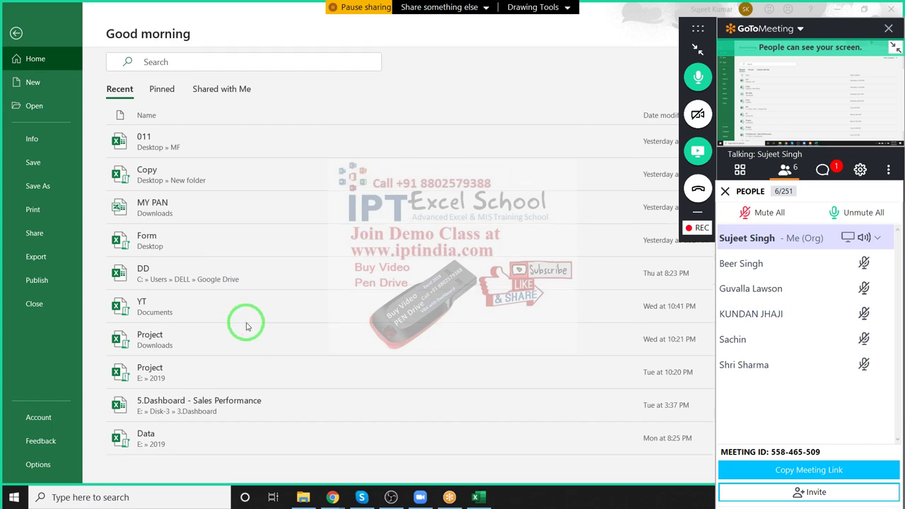
{"action": "left_click", "coordinate": [212, 443]}
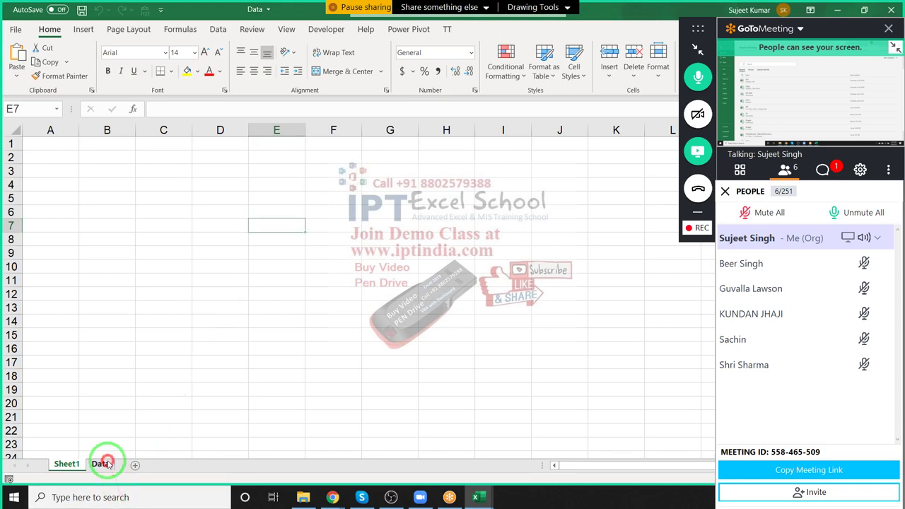
Step: Return to A1 on the Data sheet and mark the header row with pen strokes
{"action": "left_click", "coordinate": [100, 464]}
{"action": "left_click", "coordinate": [114, 266]}
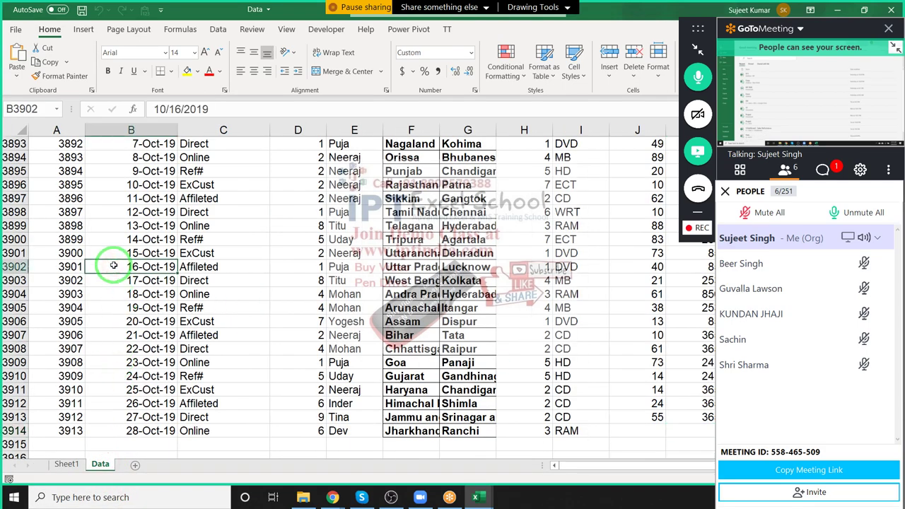
{"action": "key", "text": "Left"}
{"action": "key", "text": "ctrl+Up"}
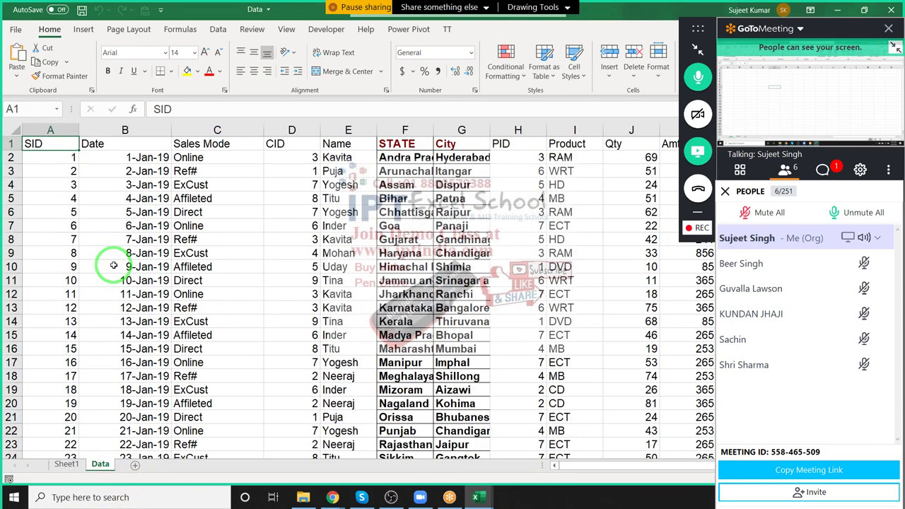
{"action": "key", "text": "Right"}
{"action": "key", "text": "Right"}
{"action": "key", "text": "Right"}
{"action": "key", "text": "Right"}
{"action": "key", "text": "Right"}
{"action": "key", "text": "Right"}
{"action": "left_click_drag", "start_coordinate": [53, 281], "coordinate": [459, 170]}
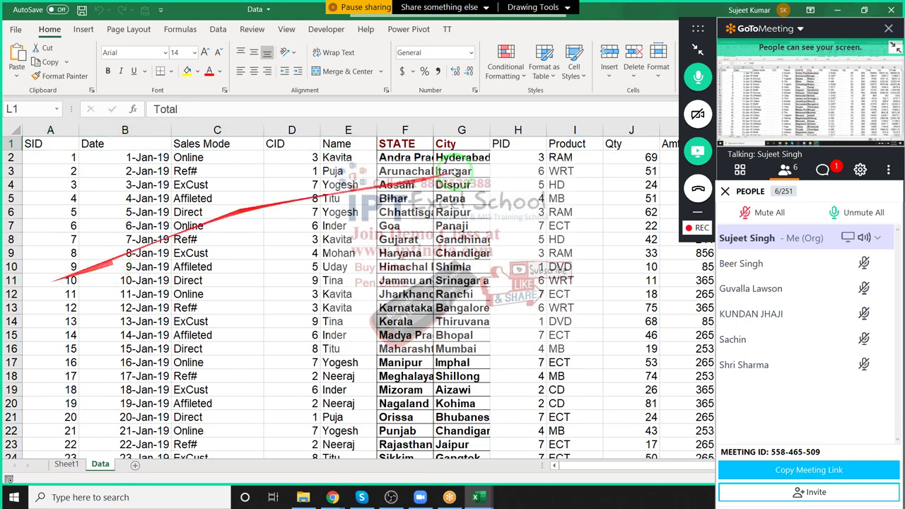
{"action": "left_click", "coordinate": [698, 51]}
{"action": "left_click_drag", "start_coordinate": [679, 85], "coordinate": [134, 138]}
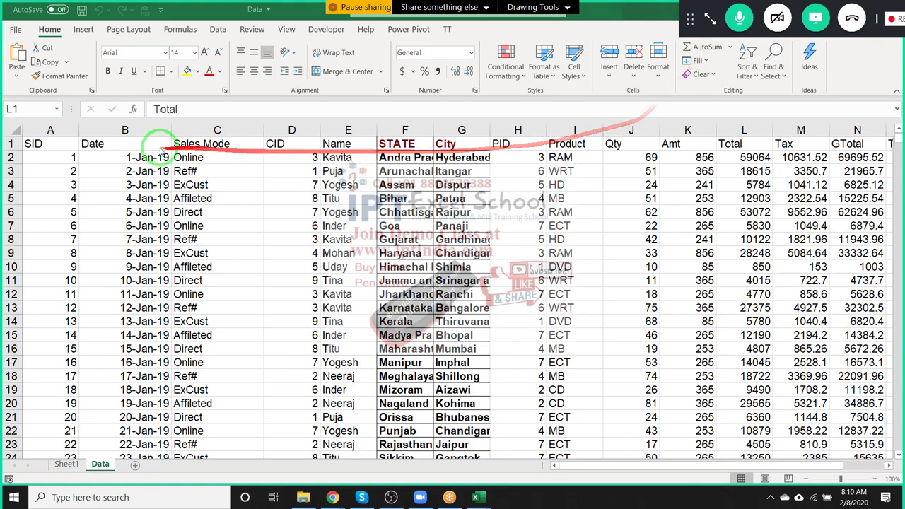
Step: Copy the Data header row A1:P1, SID through Site, for Sheet1
{"action": "left_click", "coordinate": [68, 142]}
{"action": "key", "text": "Right"}
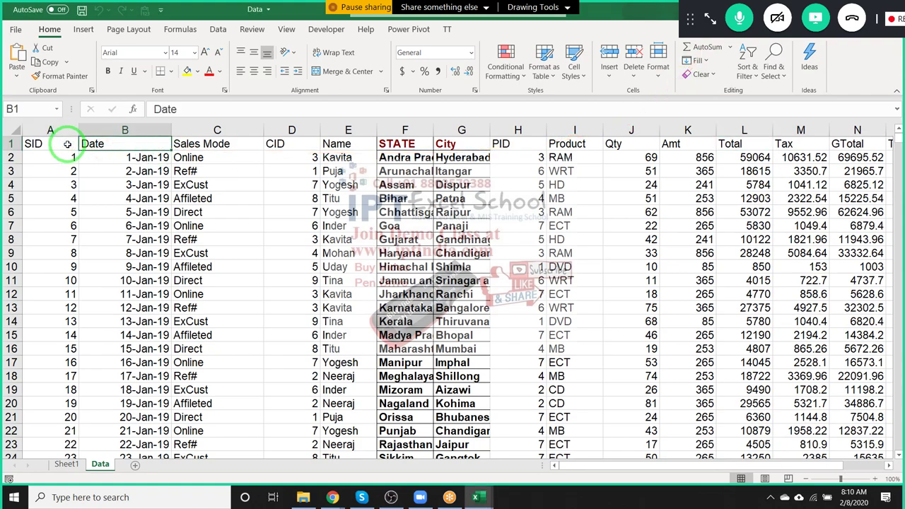
{"action": "key", "text": "ctrl+Right"}
{"action": "key", "text": "ctrl+Left"}
{"action": "key", "text": "ctrl+shift+Right"}
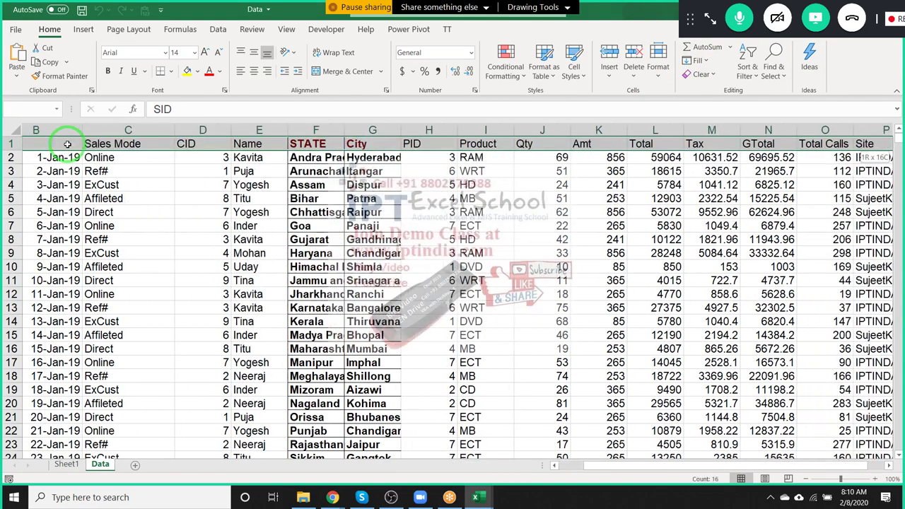
{"action": "key", "text": "ctrl+c"}
{"action": "left_click_drag", "start_coordinate": [44, 263], "coordinate": [9, 426]}
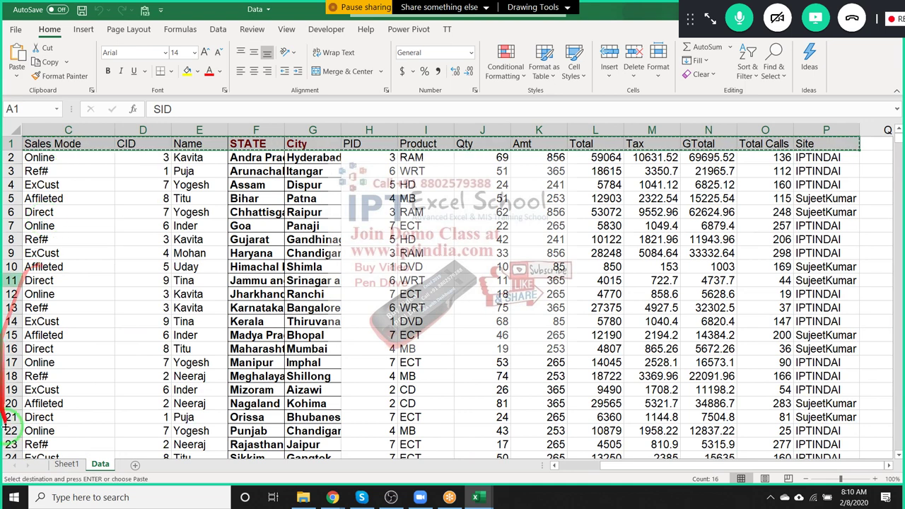
{"action": "left_click", "coordinate": [66, 464]}
Step: Paste the Data headers into Sheet1 row 1 starting at A1
{"action": "left_click", "coordinate": [50, 144]}
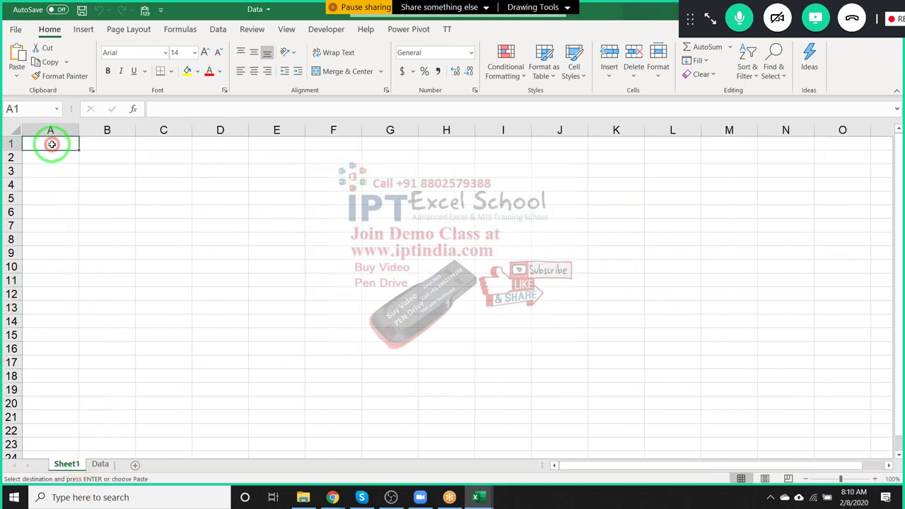
{"action": "key", "text": "ctrl+v"}
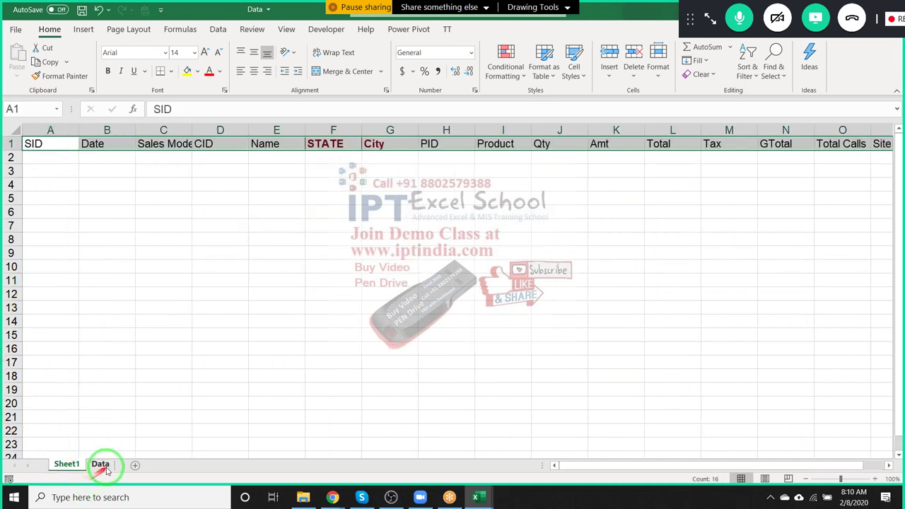
{"action": "left_click", "coordinate": [99, 464]}
{"action": "left_click", "coordinate": [74, 465]}
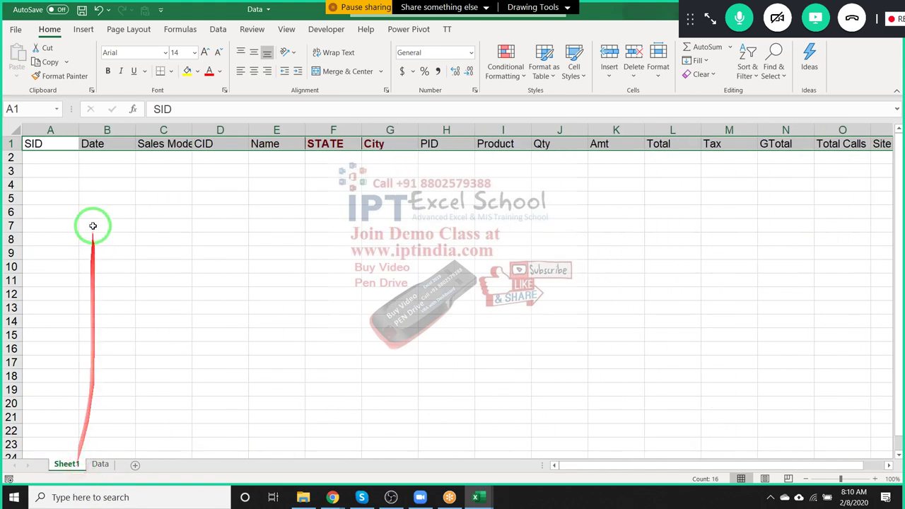
{"action": "left_click", "coordinate": [59, 158]}
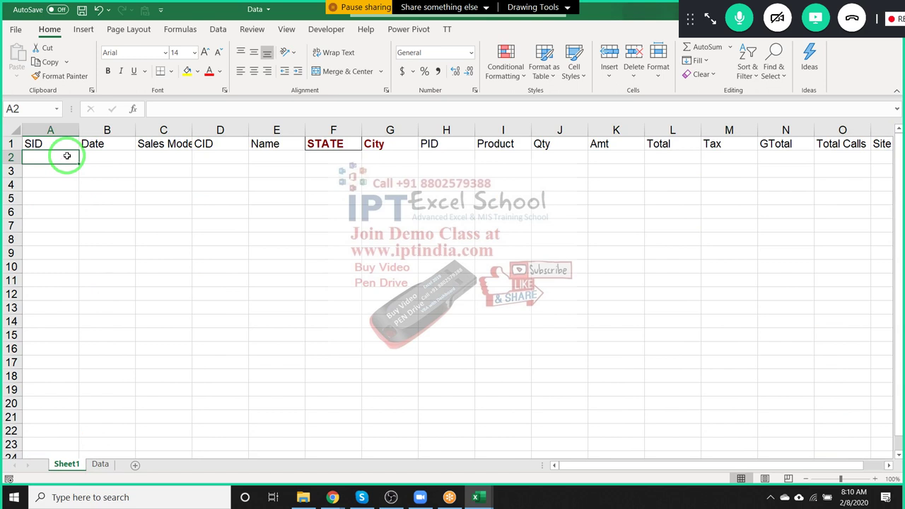
{"action": "key", "text": "Up"}
{"action": "scroll", "coordinate": [67, 156], "scroll_direction": "right", "scroll_amount": 1}
{"action": "scroll", "coordinate": [66, 156], "scroll_direction": "left", "scroll_amount": 1}
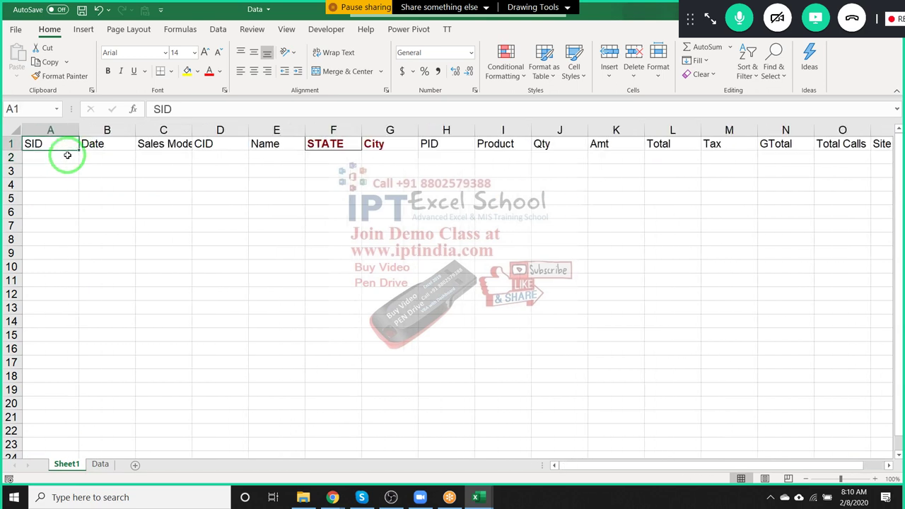
Step: Enter SIDs 15, 52 and 6522 in A2:A4
{"action": "left_click", "coordinate": [68, 155]}
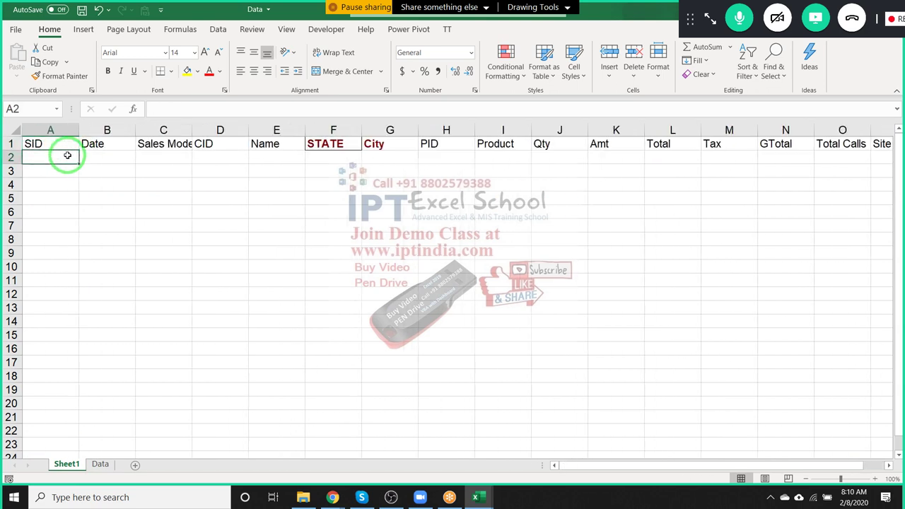
{"action": "type", "text": "15"}
{"action": "key", "text": "Return"}
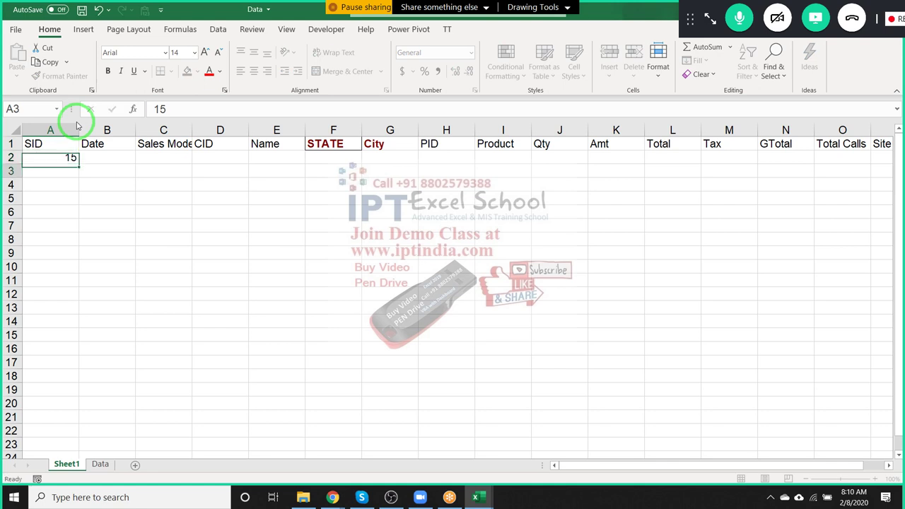
{"action": "type", "text": "52"}
{"action": "key", "text": "Return"}
{"action": "type", "text": "652"}
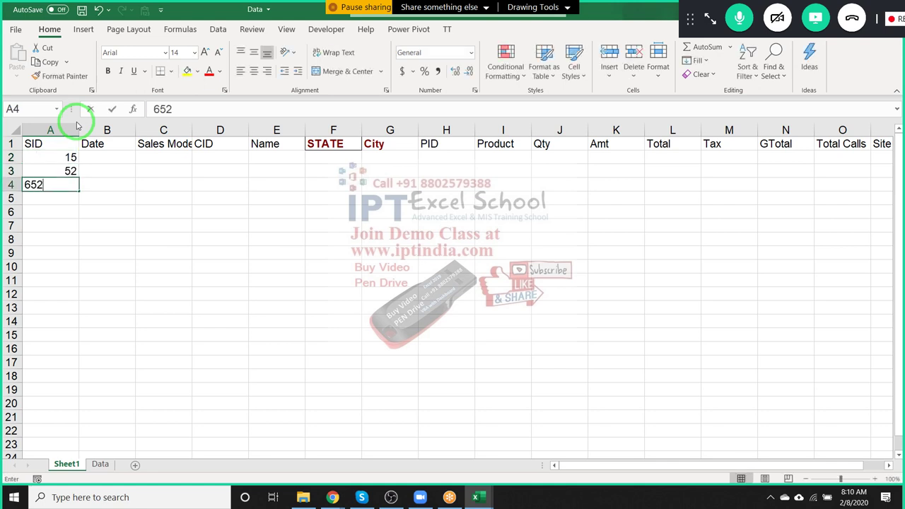
{"action": "type", "text": "2"}
{"action": "key", "text": "Return"}
Step: Enter SIDs 3652, 231, 362 and 5626 in A5:A8
{"action": "type", "text": "3652"}
{"action": "key", "text": "Return"}
{"action": "type", "text": "23"}
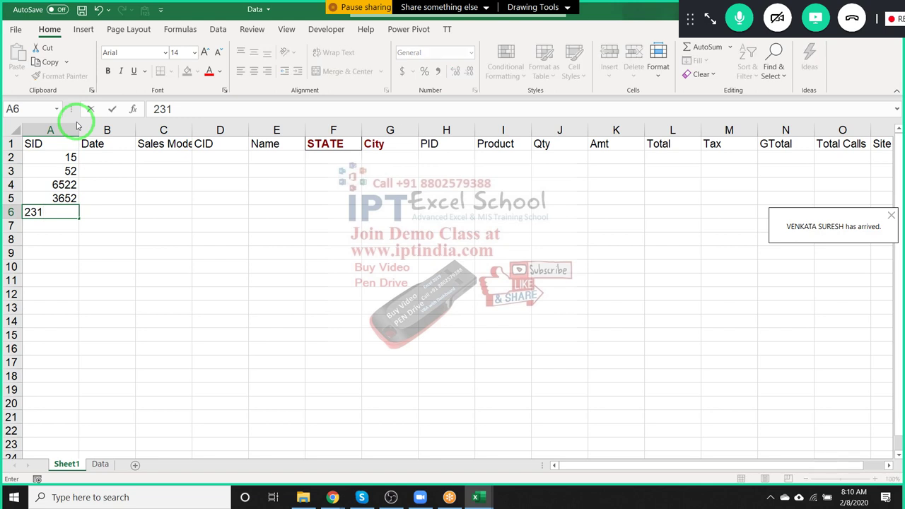
{"action": "key", "text": "Return"}
{"action": "type", "text": "362"}
{"action": "key", "text": "Return"}
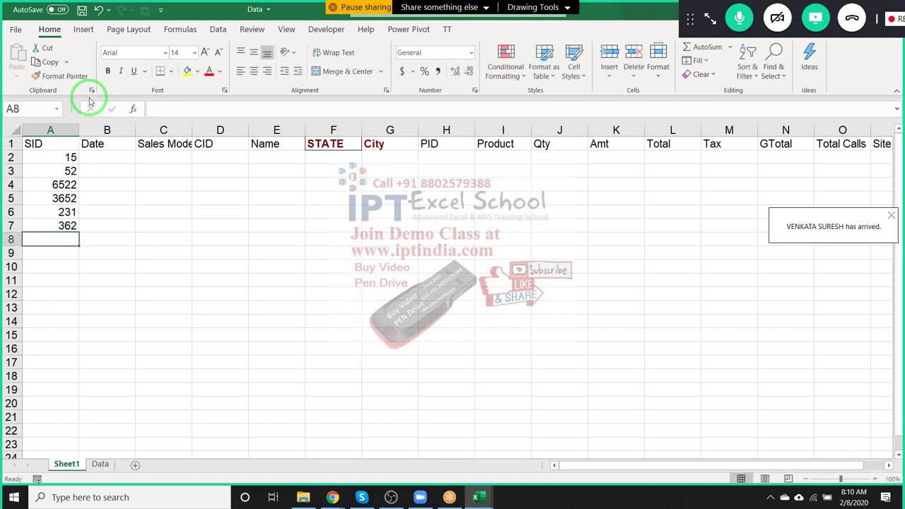
{"action": "type", "text": "5626"}
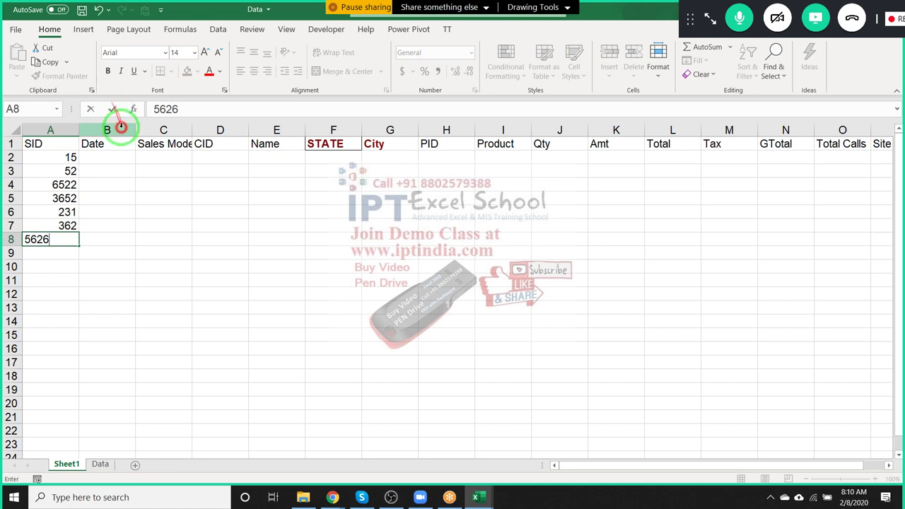
{"action": "left_click", "coordinate": [121, 128]}
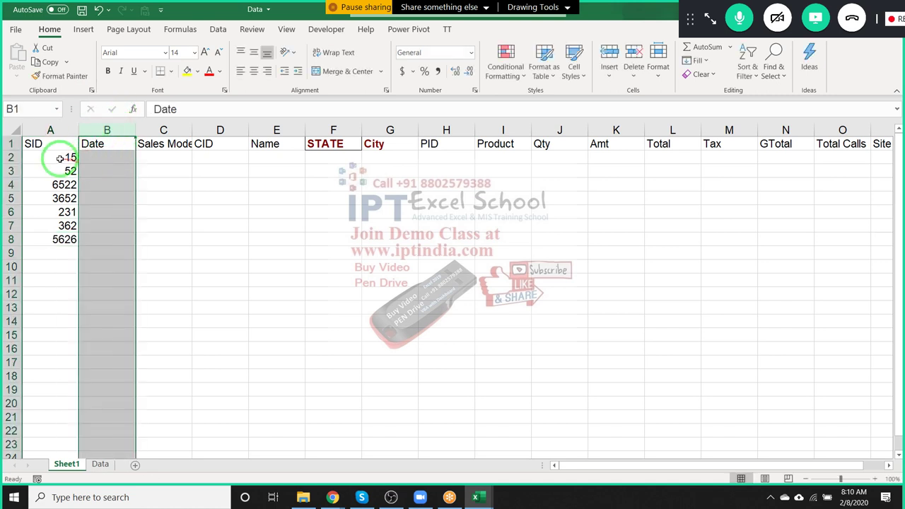
Step: Review the Data sheet, then copy SID 15 from Sheet1 cell A2
{"action": "left_click_drag", "start_coordinate": [60, 158], "coordinate": [63, 241]}
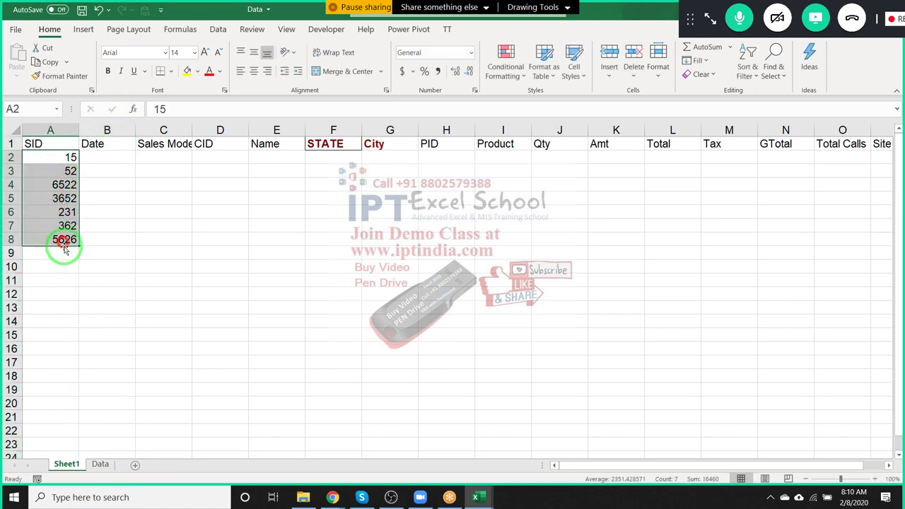
{"action": "left_click", "coordinate": [100, 464]}
{"action": "left_click", "coordinate": [42, 184]}
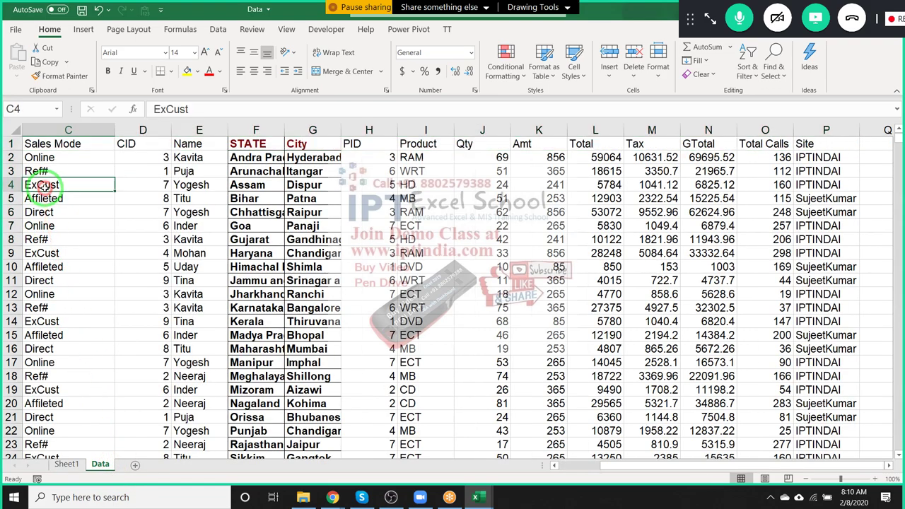
{"action": "key", "text": "Home"}
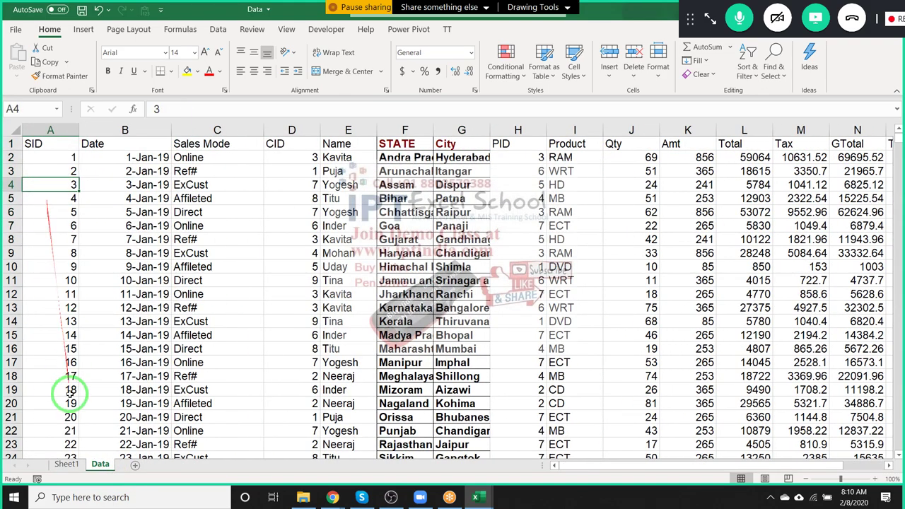
{"action": "left_click", "coordinate": [67, 464]}
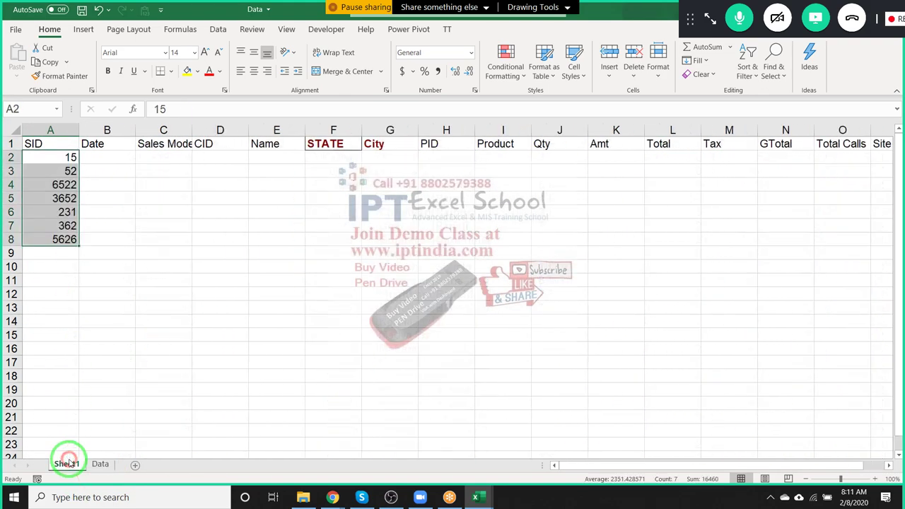
{"action": "left_click", "coordinate": [67, 158]}
{"action": "left_click", "coordinate": [815, 20]}
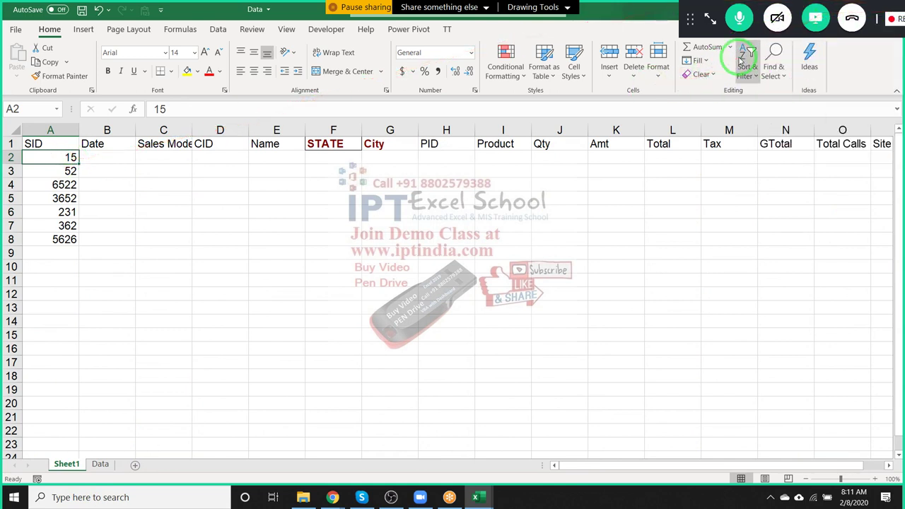
{"action": "key", "text": "ctrl+c"}
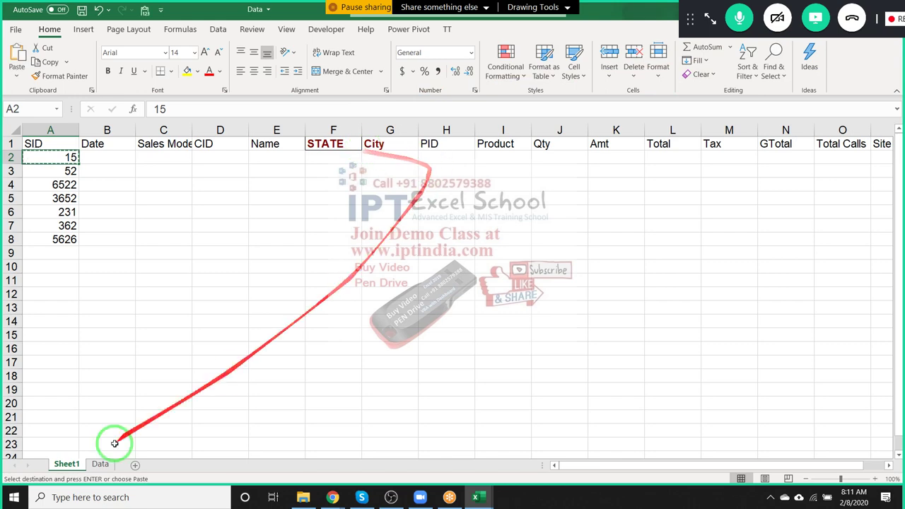
Step: Find SID 15 in the Data sheet's column A, at row 16
{"action": "left_click", "coordinate": [99, 464]}
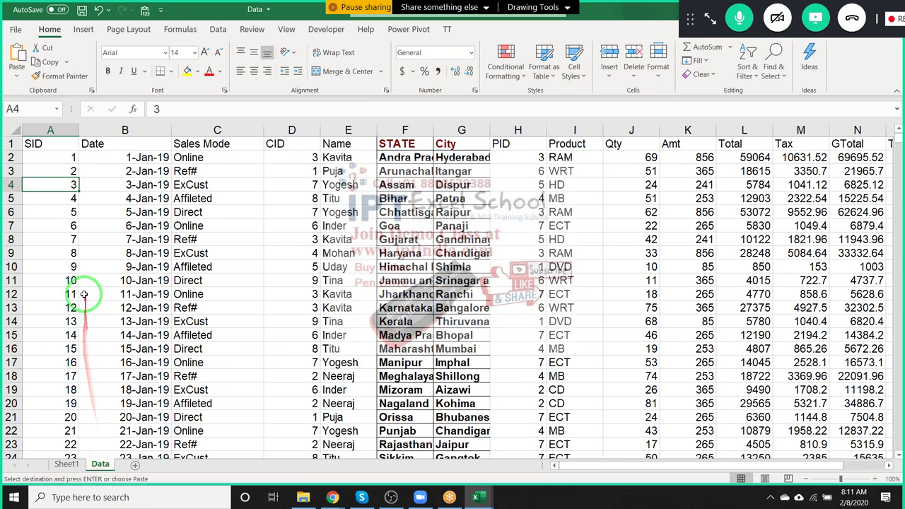
{"action": "key", "text": "ctrl+f"}
{"action": "key", "text": "Return"}
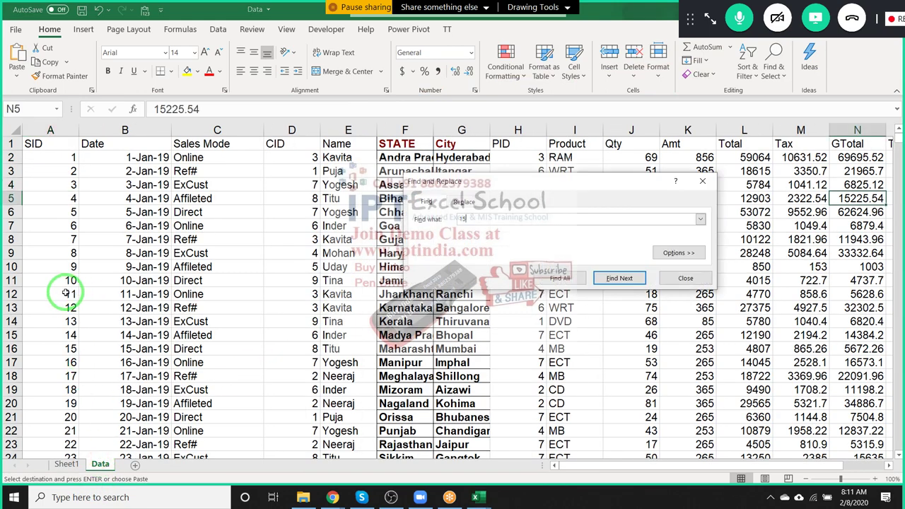
{"action": "key", "text": "Return"}
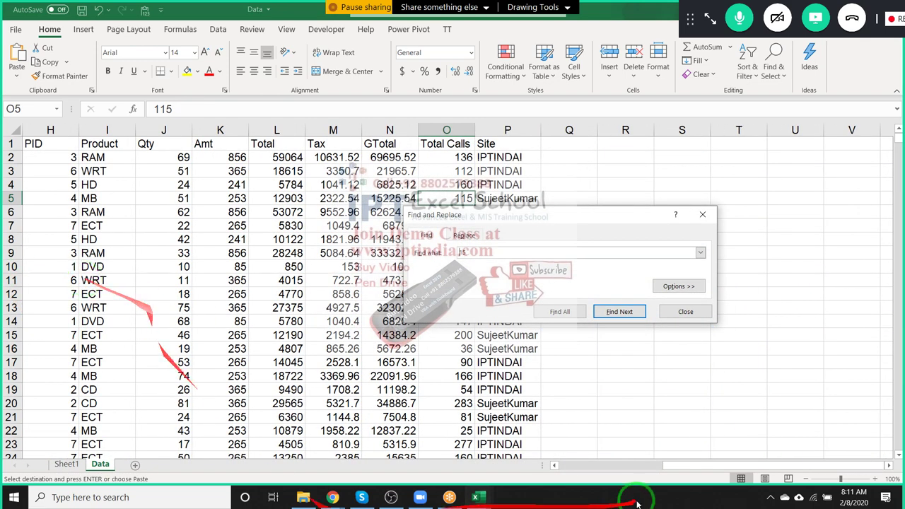
{"action": "left_click_drag", "start_coordinate": [742, 467], "coordinate": [488, 470]}
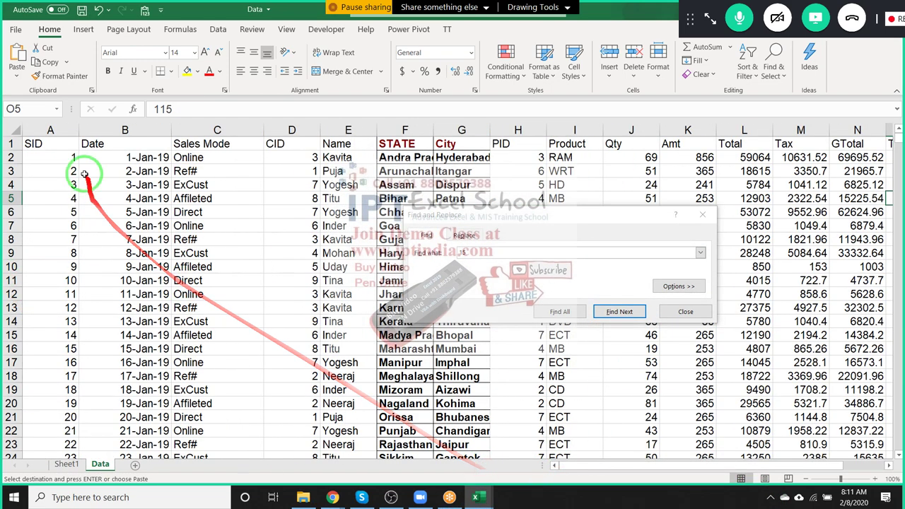
{"action": "left_click", "coordinate": [51, 129]}
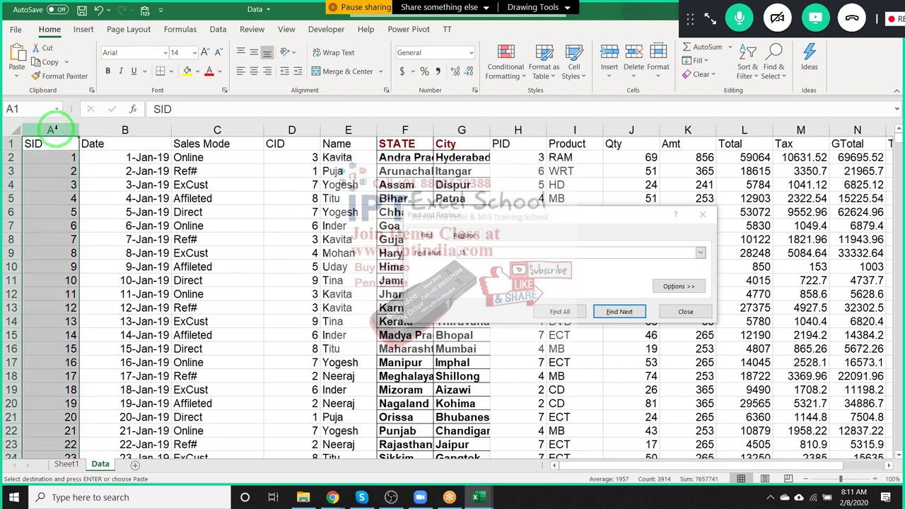
{"action": "left_click", "coordinate": [475, 252]}
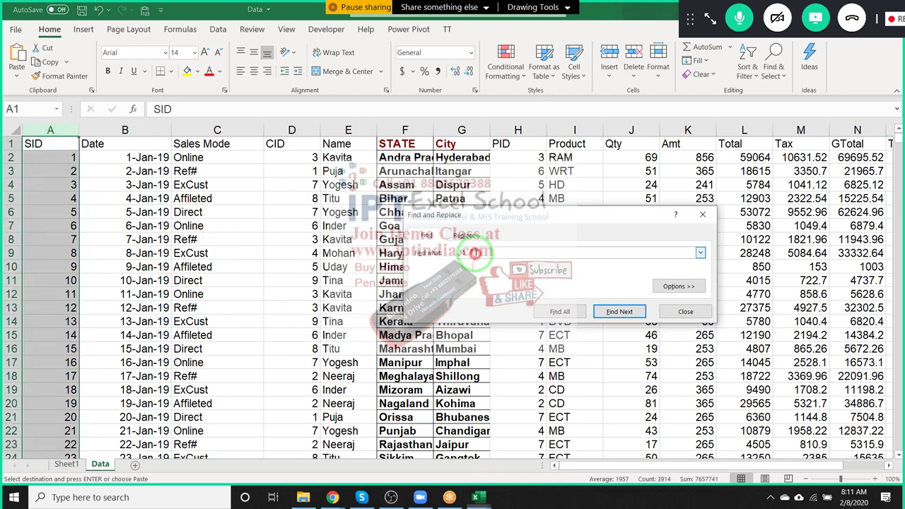
{"action": "key", "text": "Return"}
{"action": "key", "text": "Escape"}
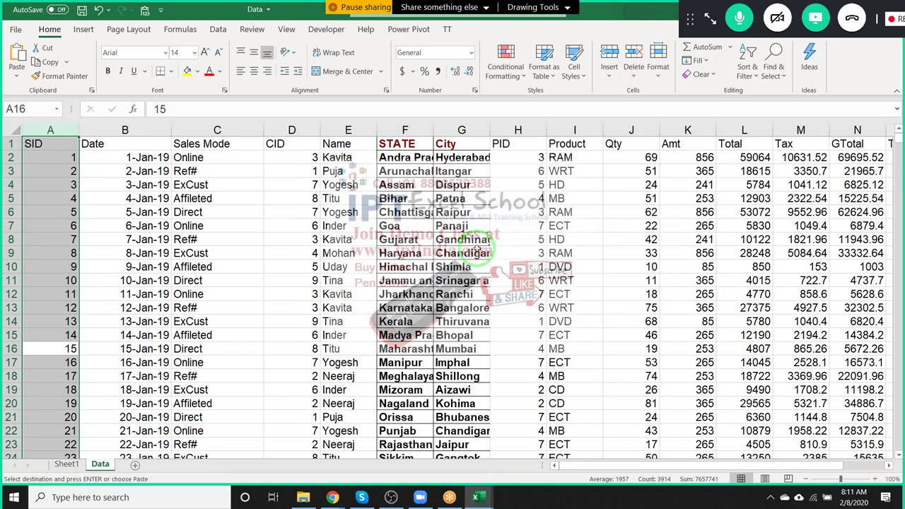
Step: Copy SID 15's record B16:P16 and paste it into Sheet1 B2
{"action": "key", "text": "Right"}
{"action": "key", "text": "ctrl+shift+Right"}
{"action": "key", "text": "ctrl+c"}
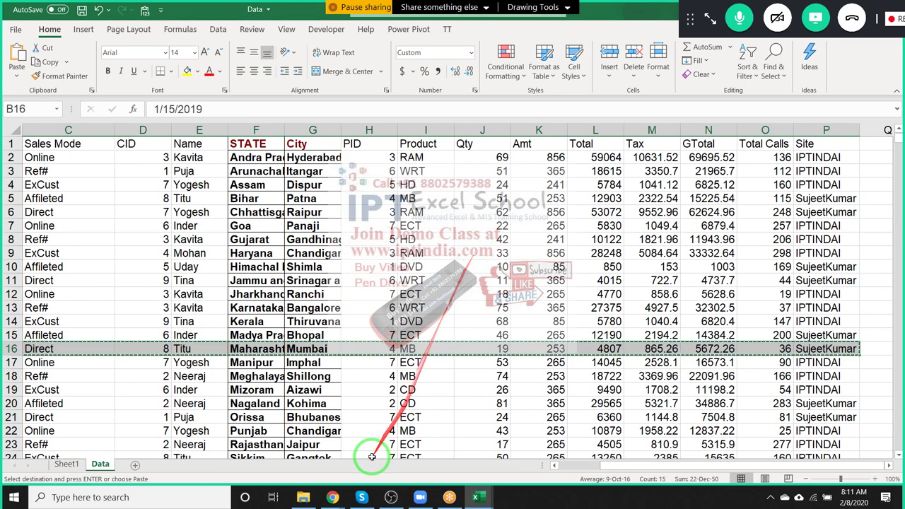
{"action": "left_click", "coordinate": [66, 464]}
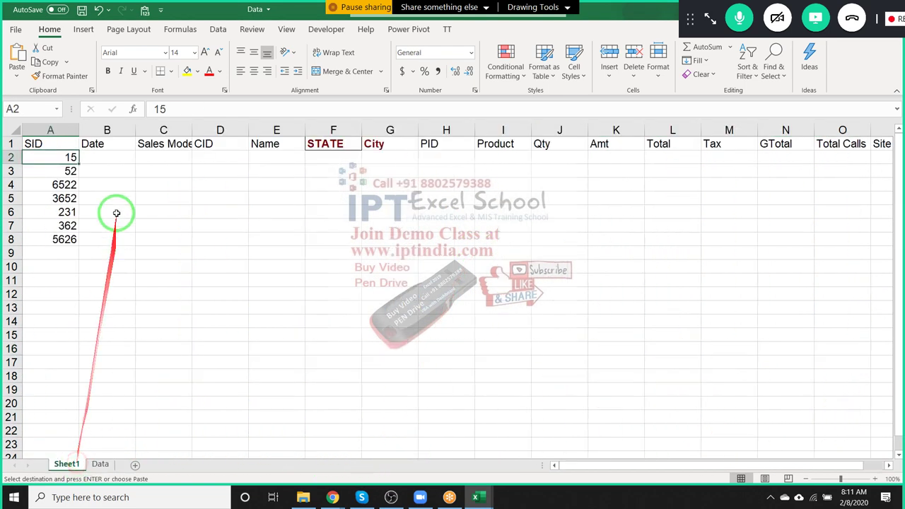
{"action": "left_click", "coordinate": [106, 157]}
{"action": "key", "text": "ctrl+v"}
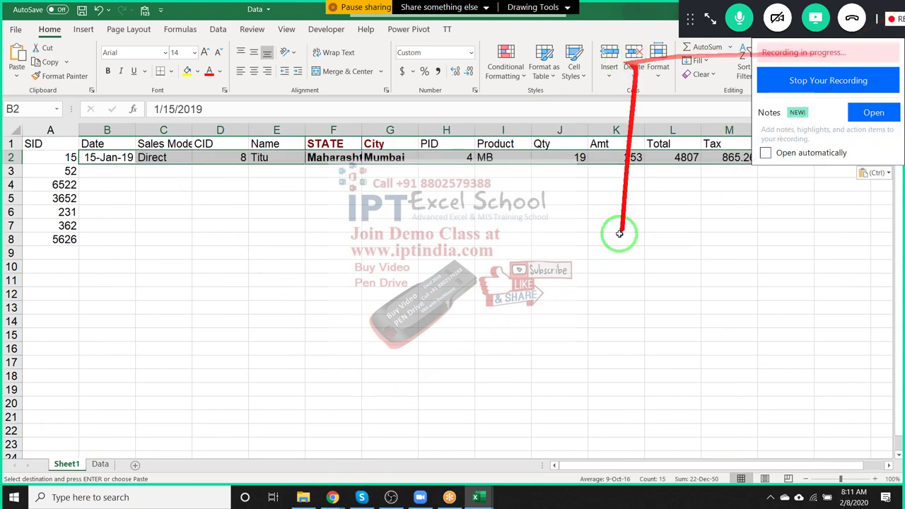
Step: Mute the talking participant, collapse the screen preview, and draw annotation strokes
{"action": "left_click", "coordinate": [710, 18]}
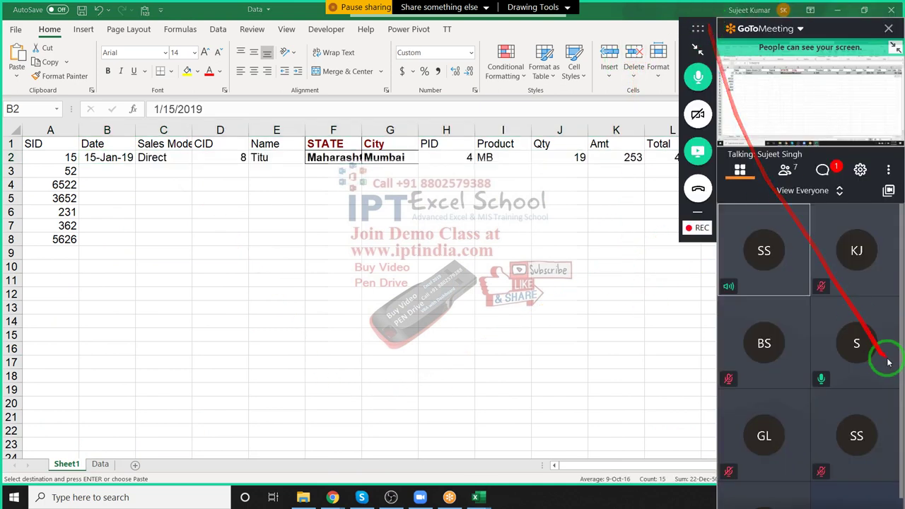
{"action": "left_click", "coordinate": [787, 174]}
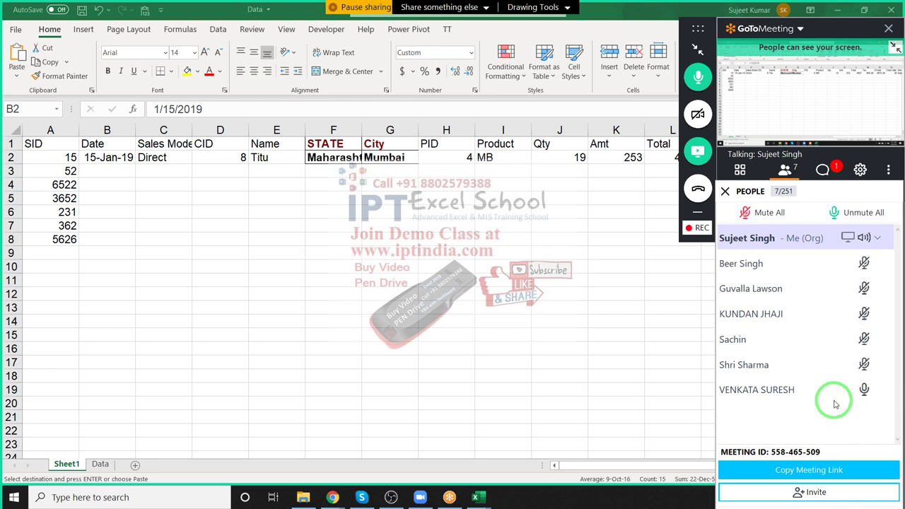
{"action": "left_click", "coordinate": [863, 391]}
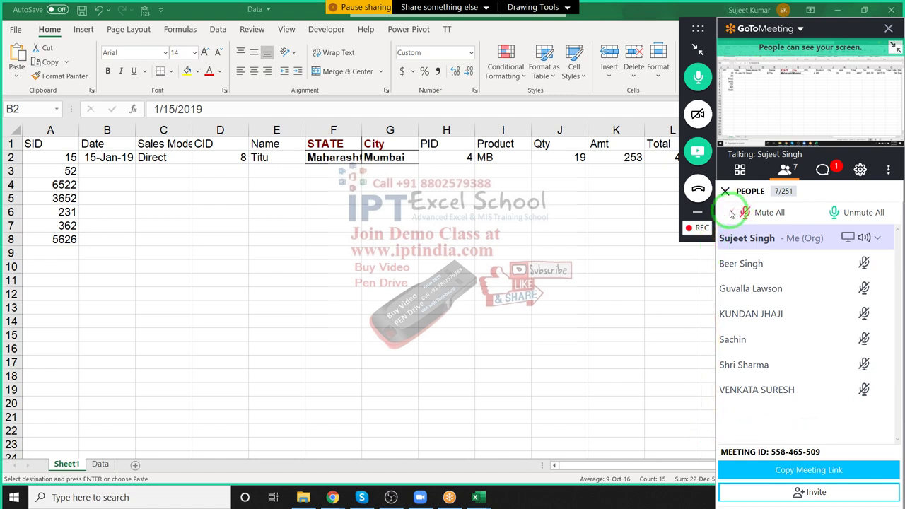
{"action": "mouse_move", "coordinate": [691, 210]}
{"action": "left_mouse_down"}
{"action": "mouse_move", "coordinate": [306, 216]}
{"action": "mouse_move", "coordinate": [842, 64]}
{"action": "left_mouse_up"}
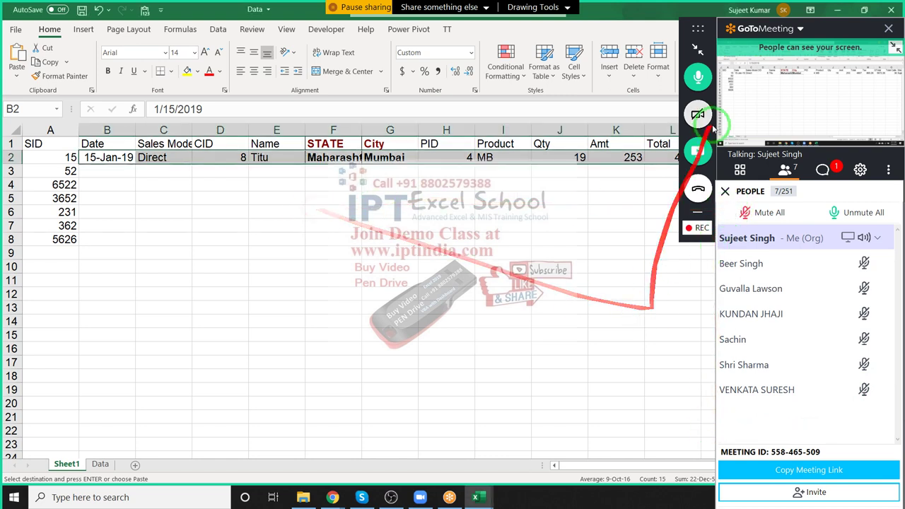
{"action": "left_click", "coordinate": [896, 46]}
{"action": "left_click_drag", "start_coordinate": [796, 71], "coordinate": [643, 264]}
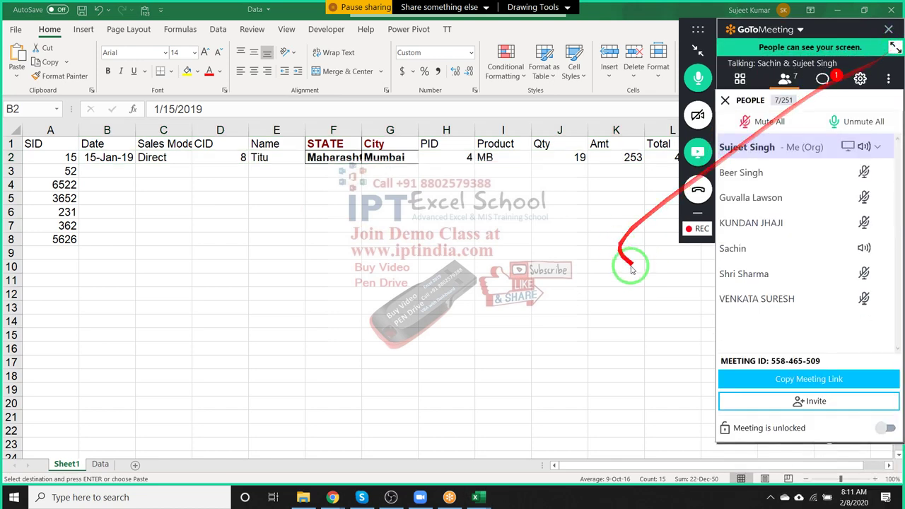
{"action": "mouse_move", "coordinate": [849, 258]}
{"action": "left_mouse_down"}
{"action": "mouse_move", "coordinate": [825, 284]}
{"action": "mouse_move", "coordinate": [474, 242]}
{"action": "left_mouse_up"}
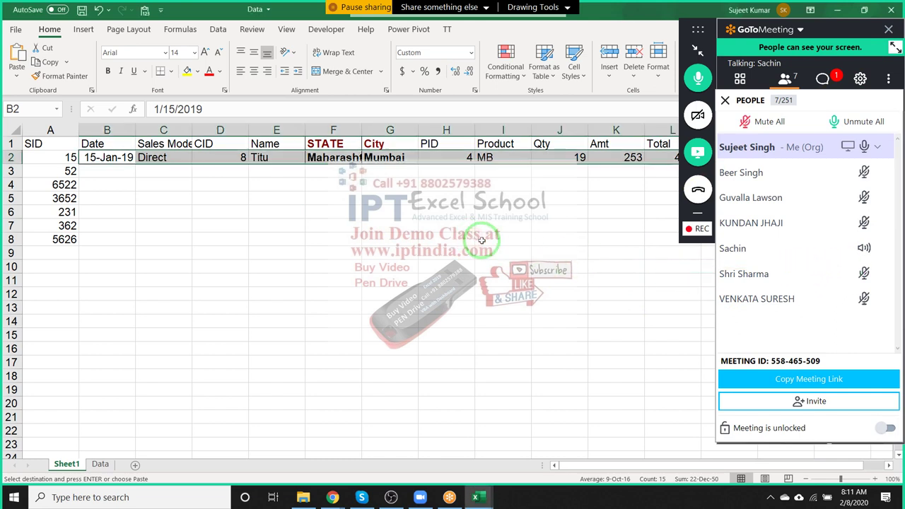
{"action": "left_click", "coordinate": [342, 186]}
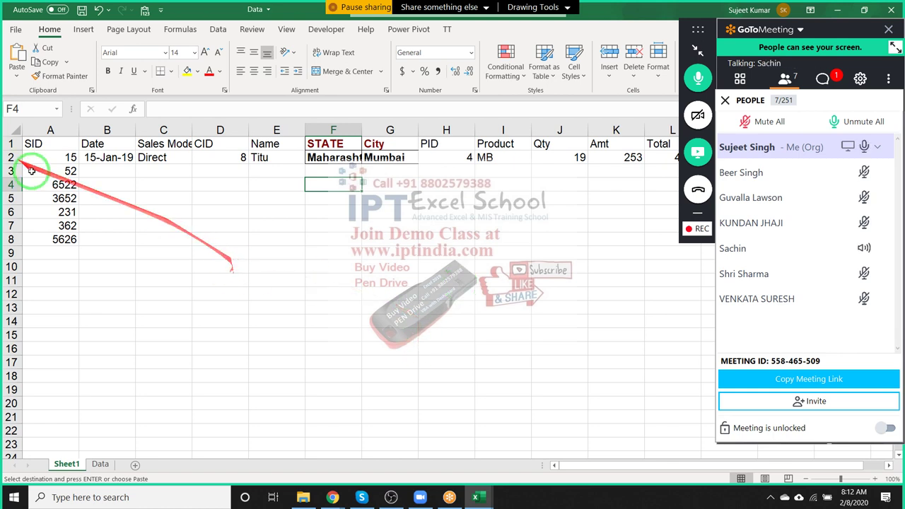
{"action": "left_click", "coordinate": [116, 172]}
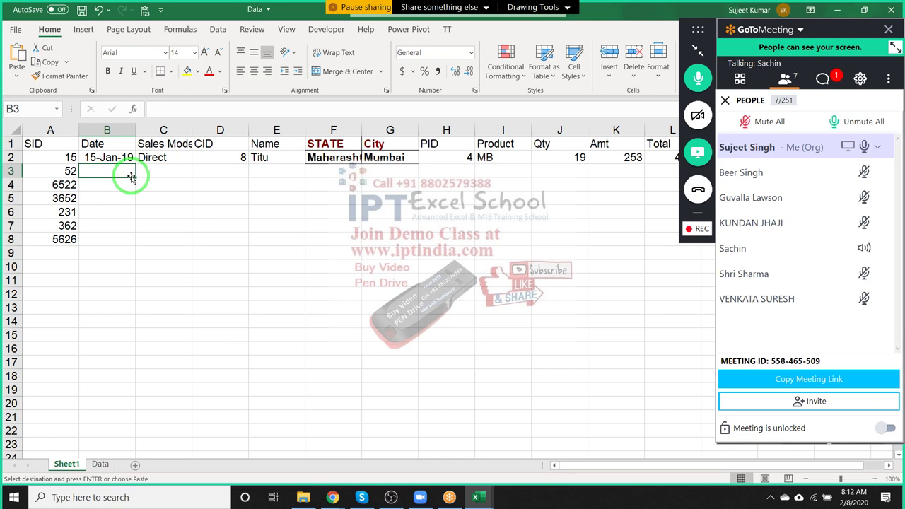
{"action": "left_click_drag", "start_coordinate": [863, 248], "coordinate": [778, 252]}
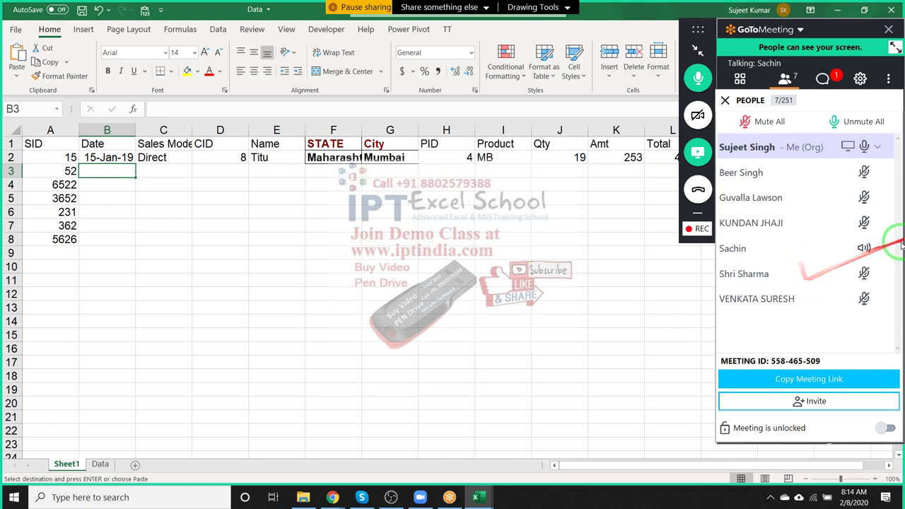
{"action": "left_click", "coordinate": [863, 253]}
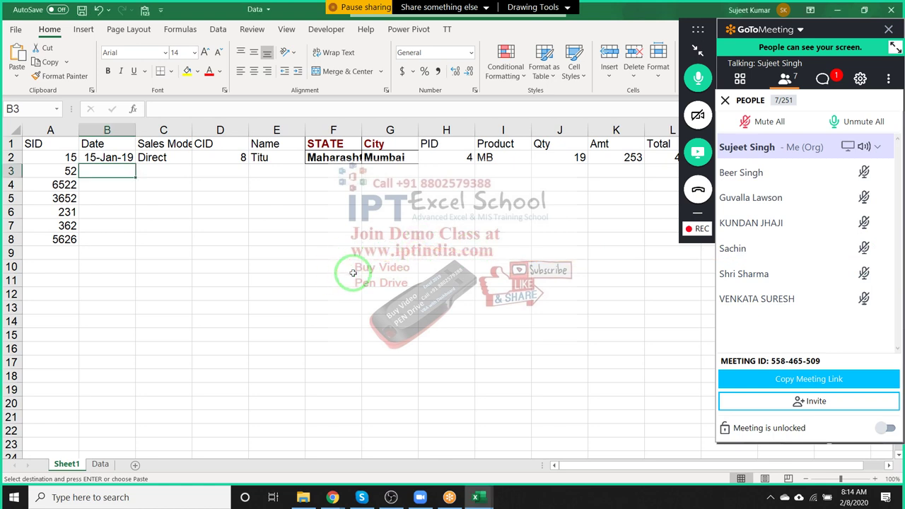
{"action": "left_click_drag", "start_coordinate": [17, 209], "coordinate": [112, 154]}
{"action": "left_click", "coordinate": [112, 154]}
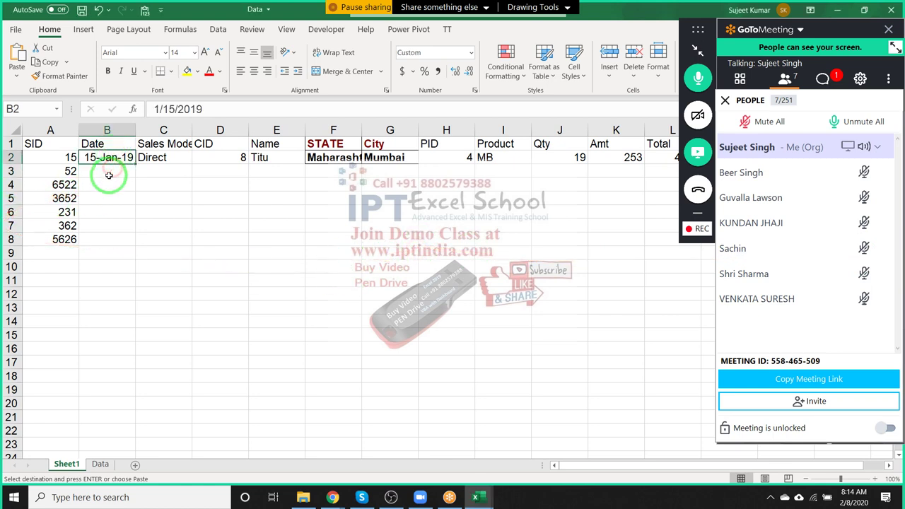
Step: Start =VLOOKUP(A3, in B3 with SID 52 as lookup value
{"action": "left_click", "coordinate": [107, 174]}
{"action": "left_click", "coordinate": [58, 173]}
{"action": "key", "text": "Up"}
{"action": "key", "text": "Up"}
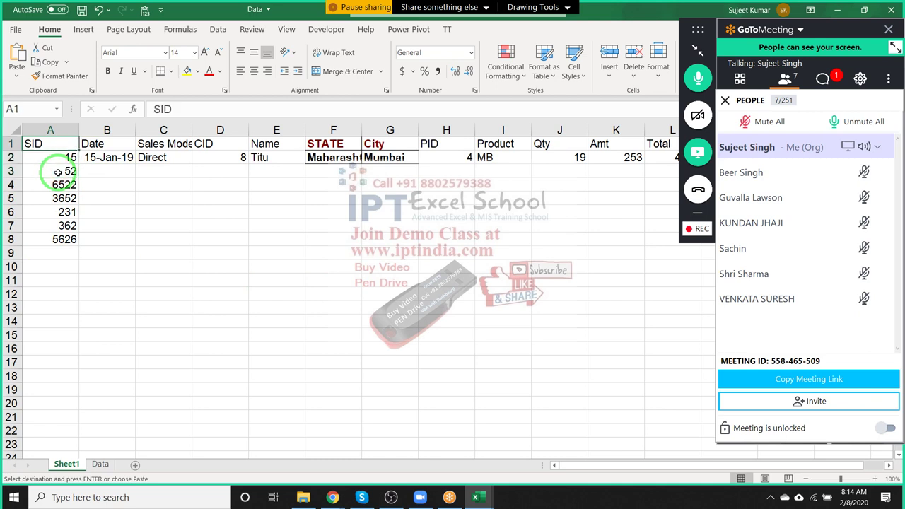
{"action": "key", "text": "Right"}
{"action": "key", "text": "Down"}
{"action": "key", "text": "Down"}
{"action": "type", "text": "="}
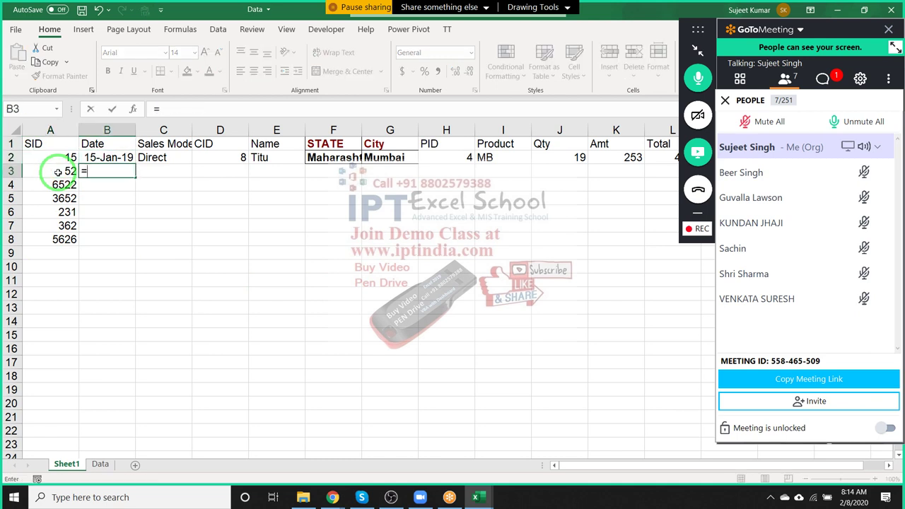
{"action": "type", "text": "vl"}
{"action": "key", "text": "Tab"}
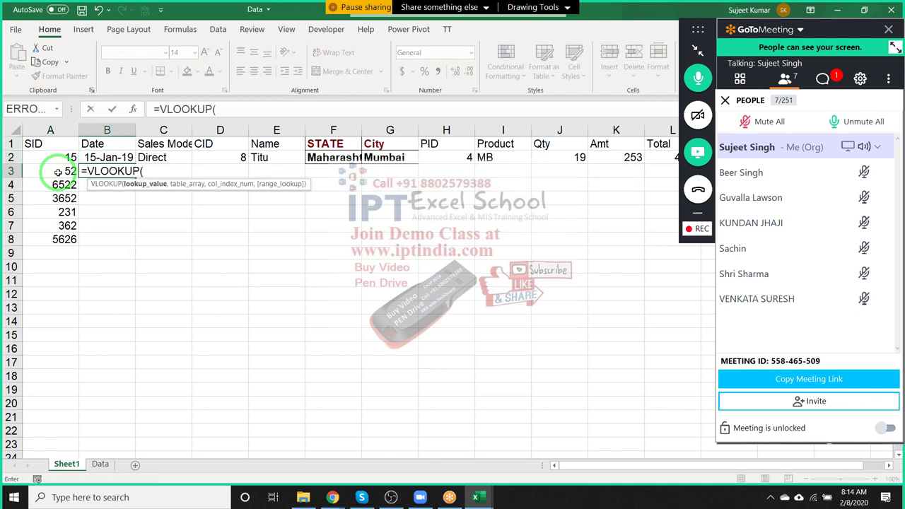
{"action": "left_click", "coordinate": [57, 168]}
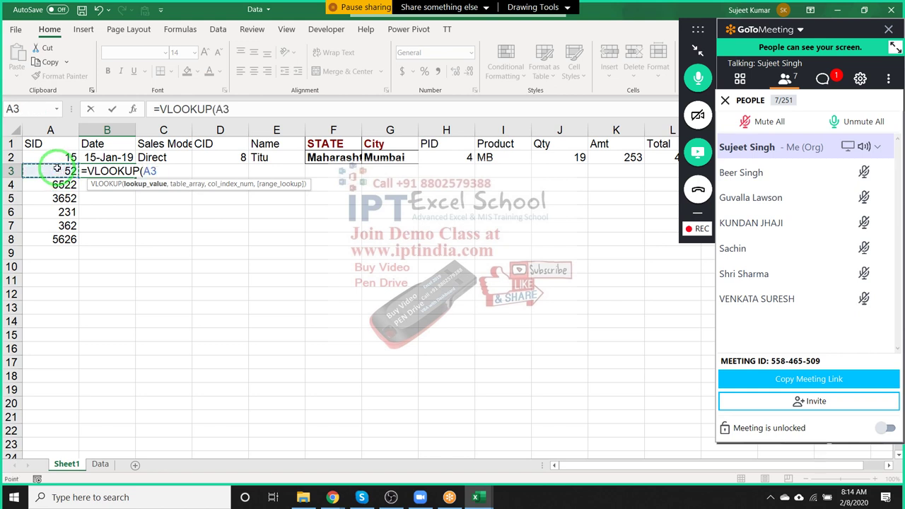
{"action": "type", "text": ","}
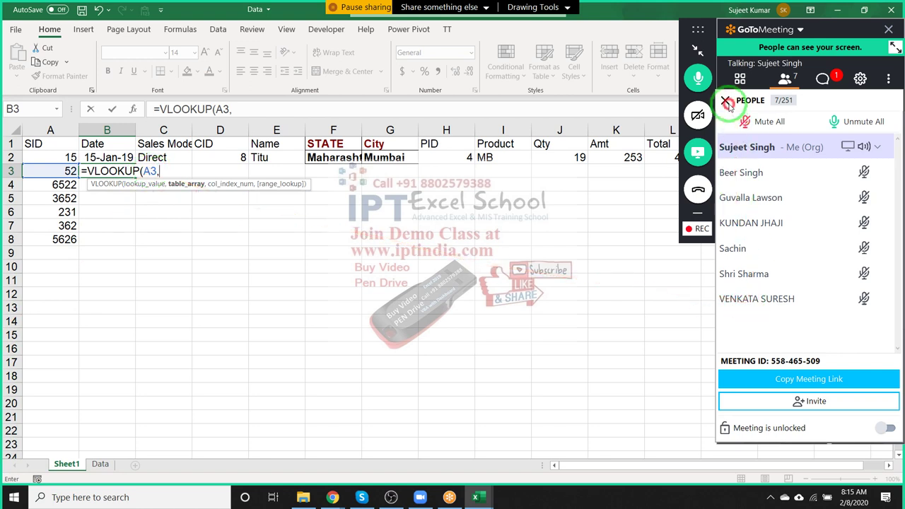
Step: Toggle the meeting panel views and close the WhatsApp browser tab
{"action": "left_click", "coordinate": [726, 101]}
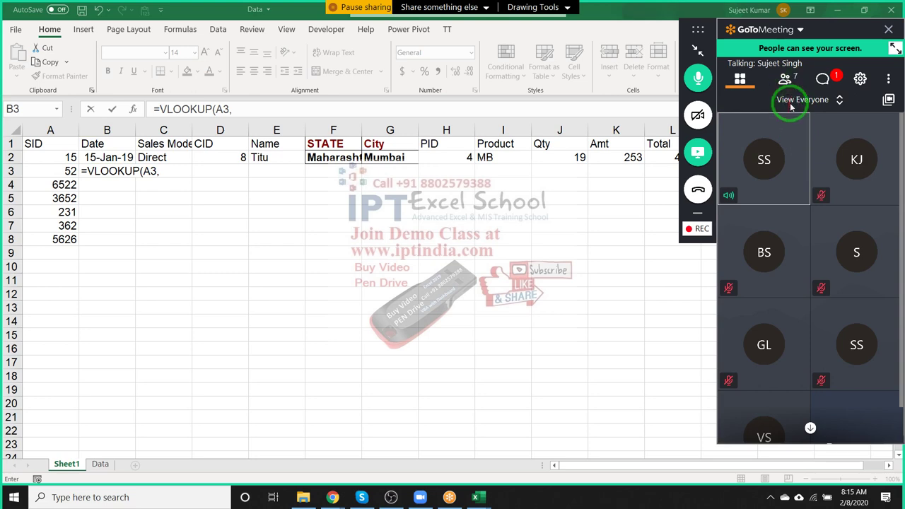
{"action": "left_click", "coordinate": [786, 80]}
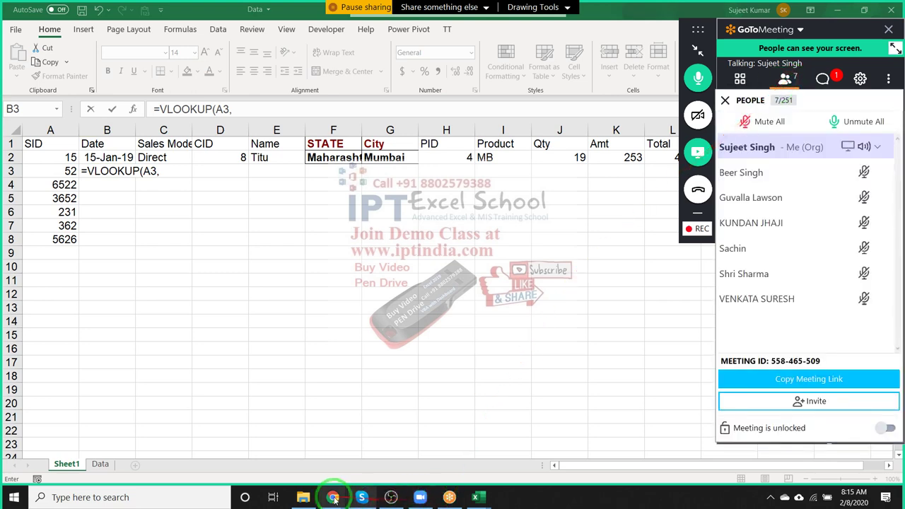
{"action": "mouse_move", "coordinate": [332, 497]}
{"action": "left_click", "coordinate": [379, 435]}
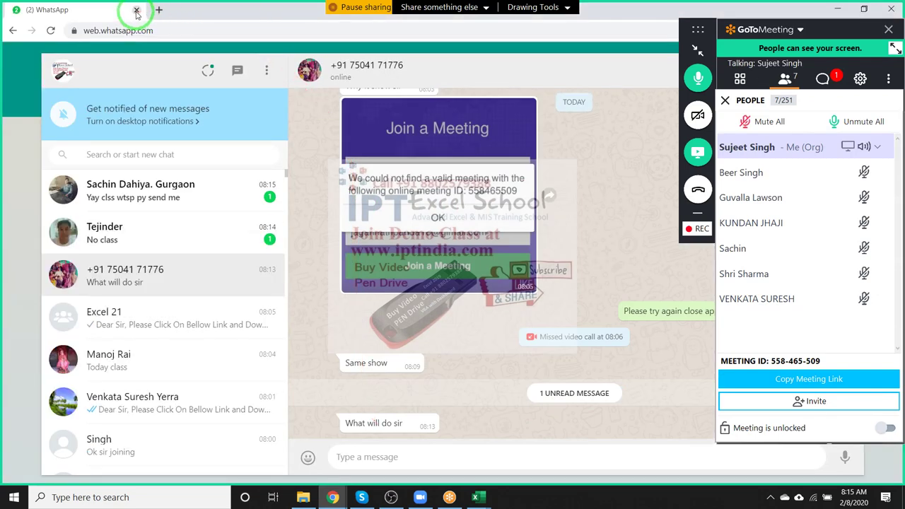
{"action": "left_click", "coordinate": [136, 14]}
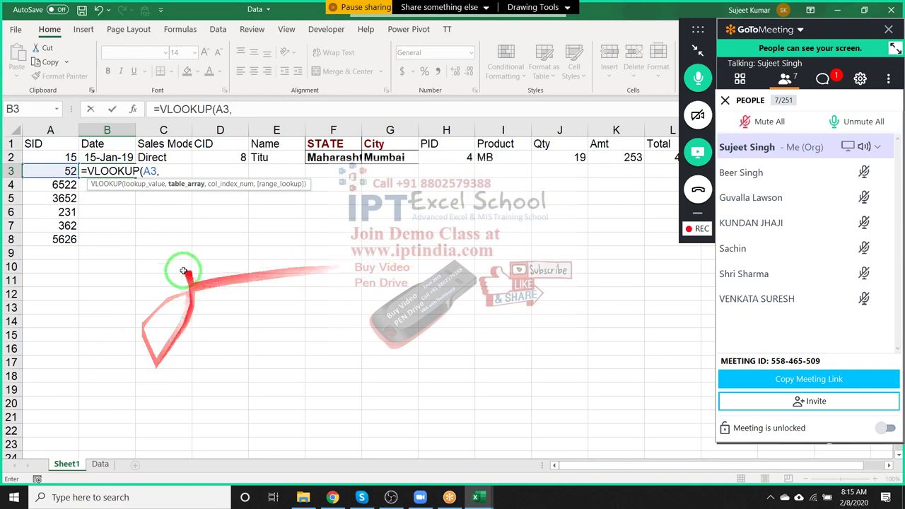
Step: Extend the B3 formula to =VLOOKUP(A3,Data!A:P,2,0 for an exact match
{"action": "left_click", "coordinate": [101, 464]}
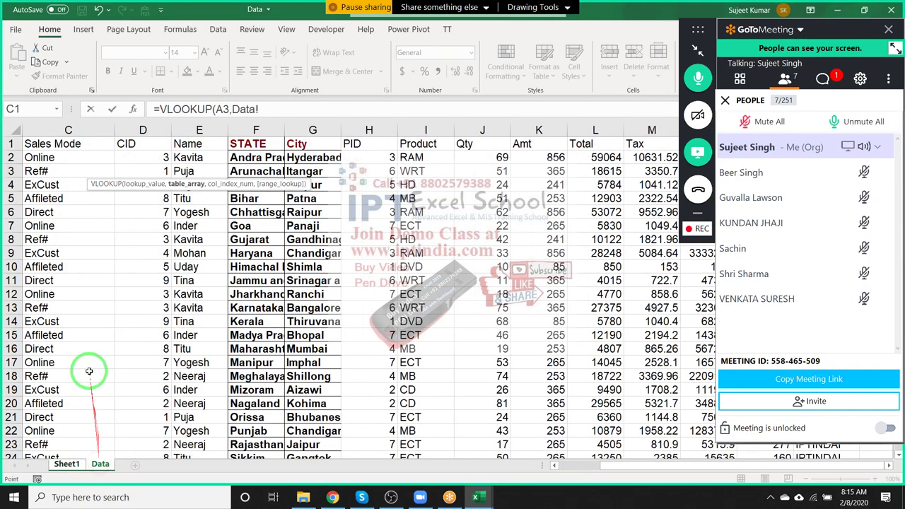
{"action": "left_click", "coordinate": [74, 210]}
{"action": "key", "text": "Left"}
{"action": "key", "text": "Left"}
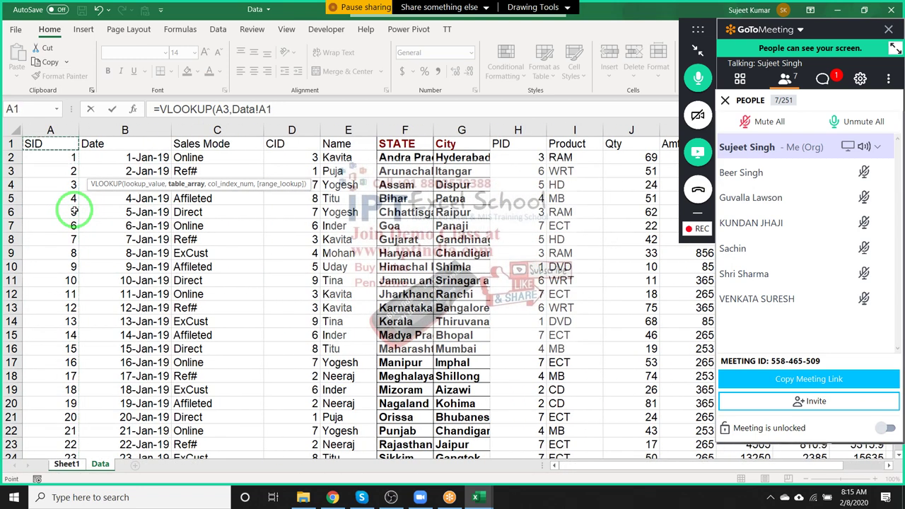
{"action": "key", "text": "ctrl+space"}
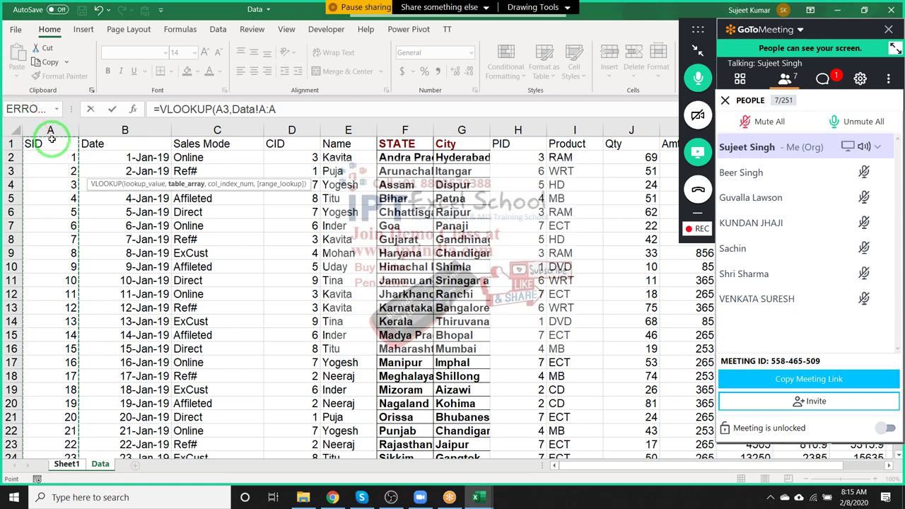
{"action": "key", "text": "ctrl+shift+Right"}
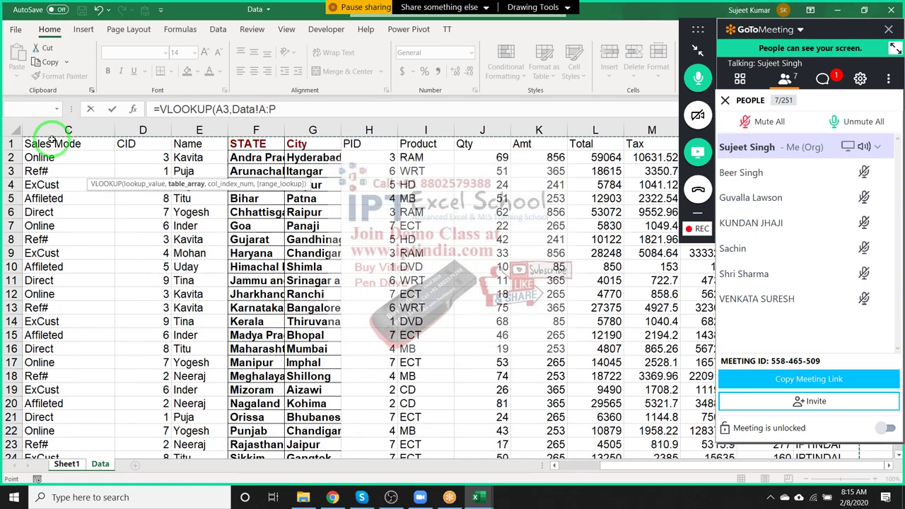
{"action": "type", "text": ","}
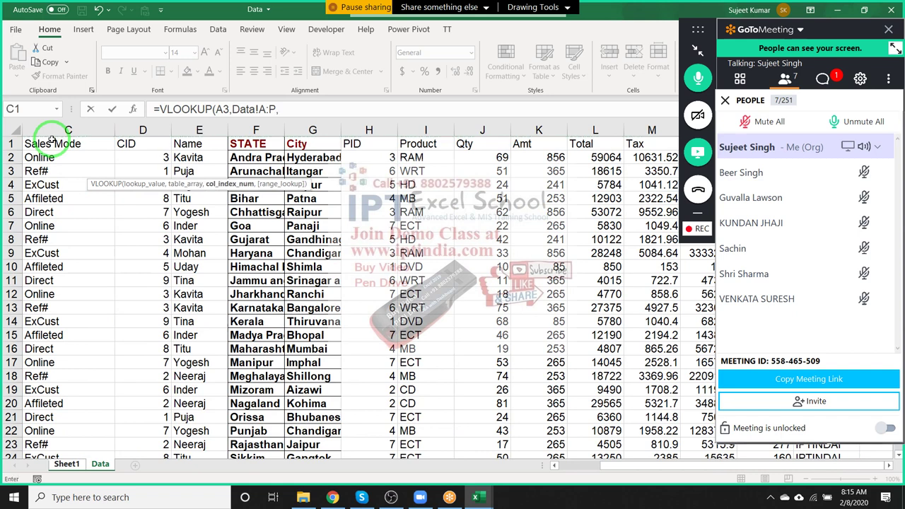
{"action": "left_click", "coordinate": [484, 465]}
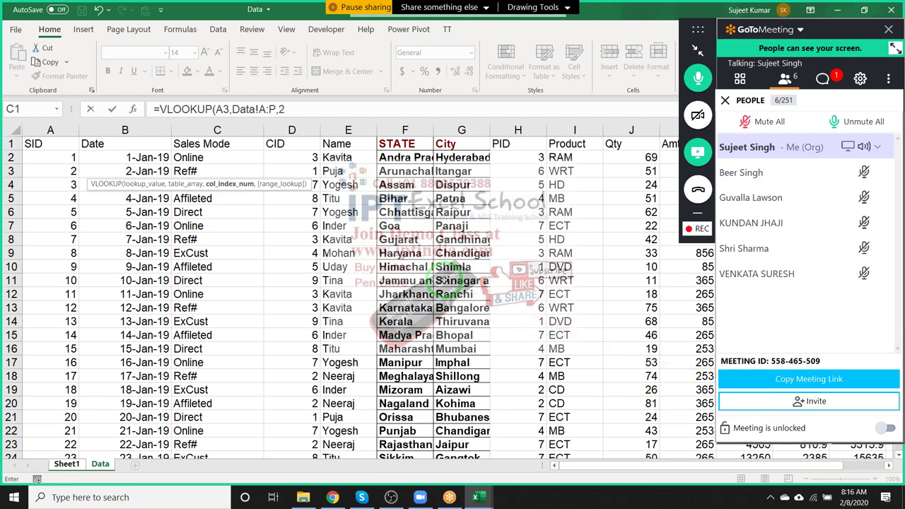
{"action": "type", "text": ",0"}
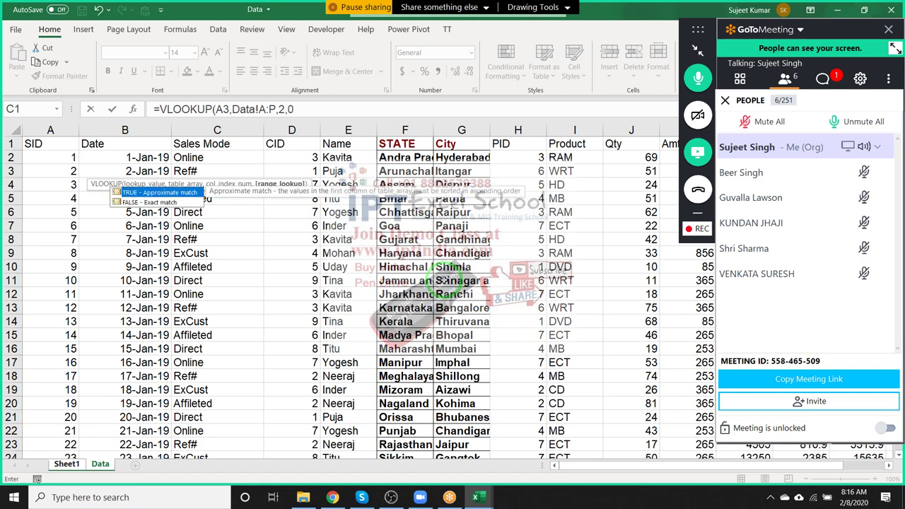
{"action": "type", "text": ")"}
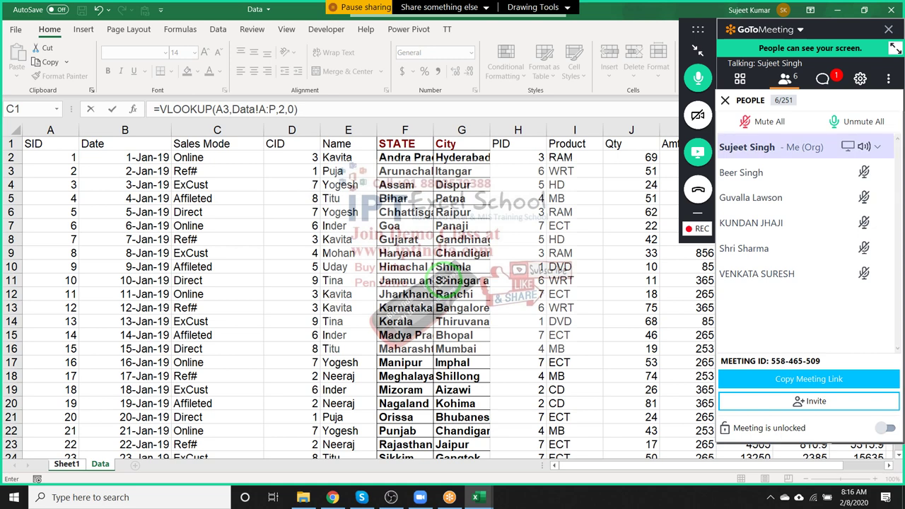
Step: Commit =VLOOKUP(A3,Data!A:P,2,0) in B3 so it returns 21-Feb-19 for SID 52
{"action": "key", "text": "Return"}
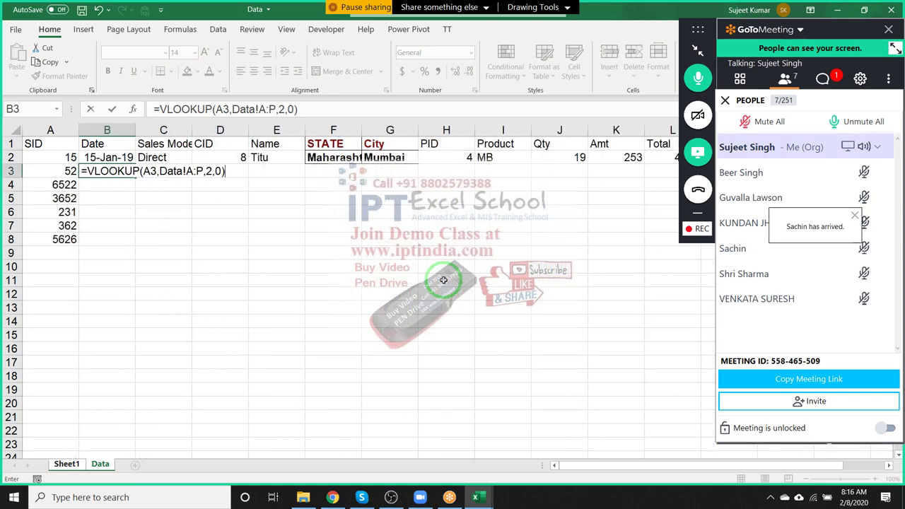
{"action": "key", "text": "Up"}
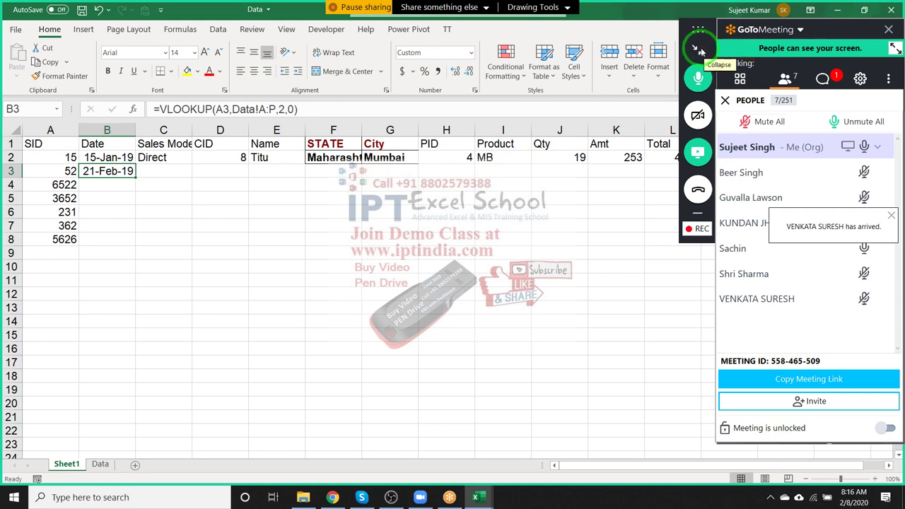
Step: Enter =VLOOKUP(A3,Data!A:P,3,0) in C3 so it returns Ref# as SID 52's sales mode
{"action": "left_click", "coordinate": [145, 172]}
{"action": "type", "text": "=vl"}
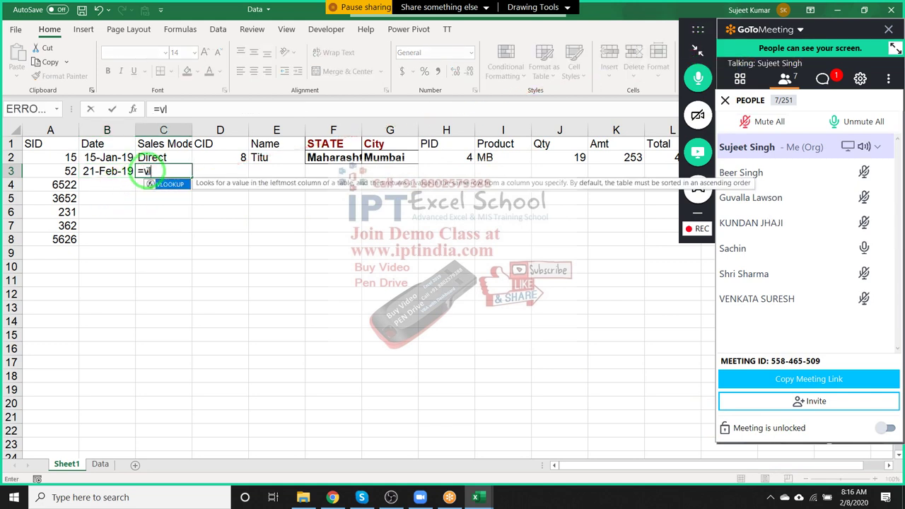
{"action": "key", "text": "Escape"}
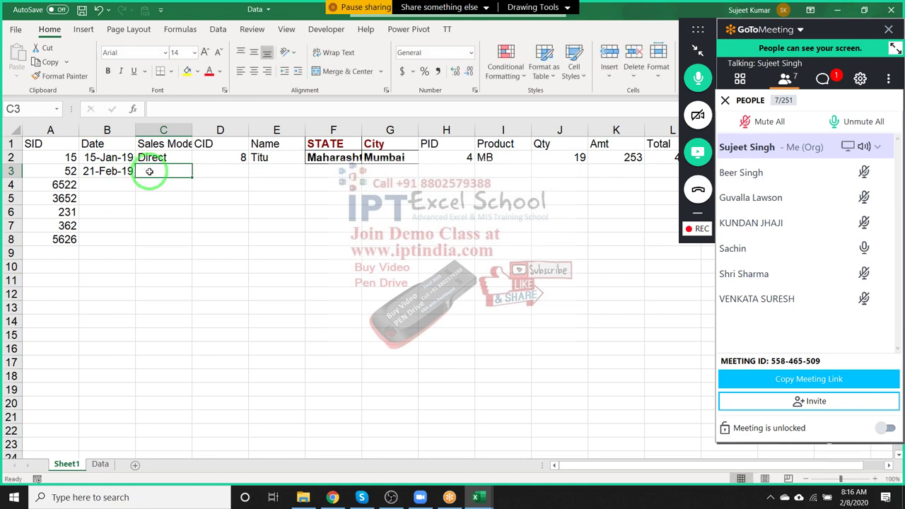
{"action": "type", "text": "=VLOOKUP("}
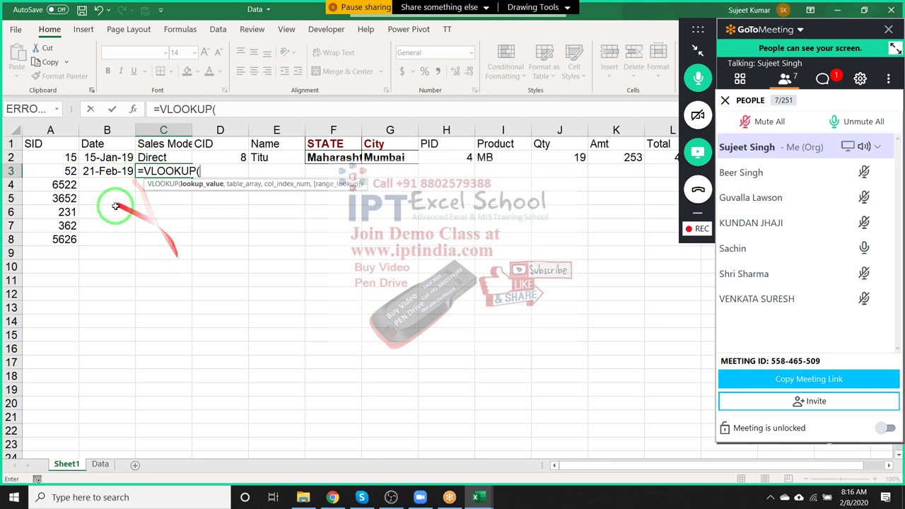
{"action": "left_click", "coordinate": [68, 176]}
{"action": "type", "text": ","}
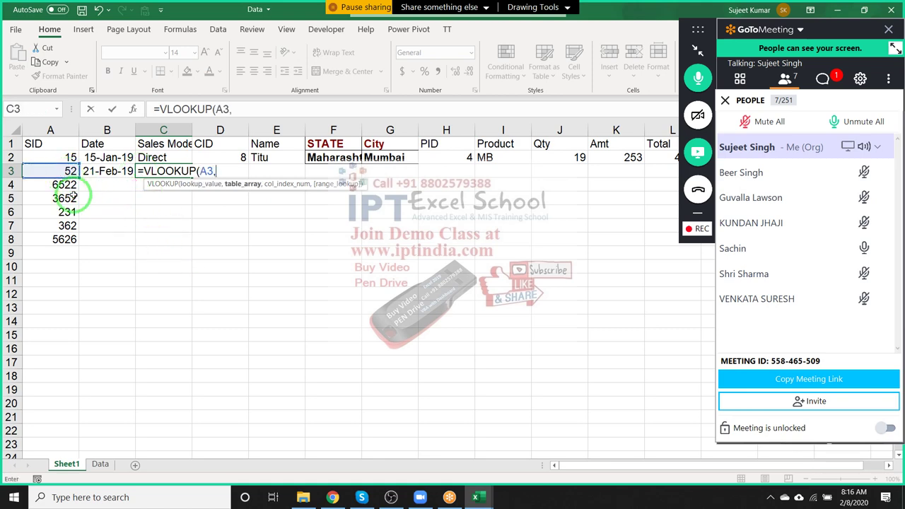
{"action": "left_click", "coordinate": [100, 464]}
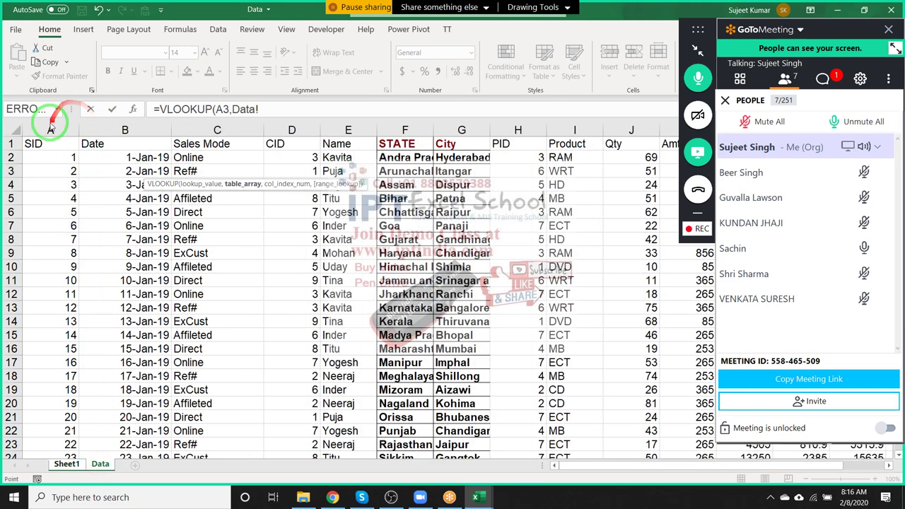
{"action": "left_click_drag", "start_coordinate": [51, 130], "coordinate": [870, 171]}
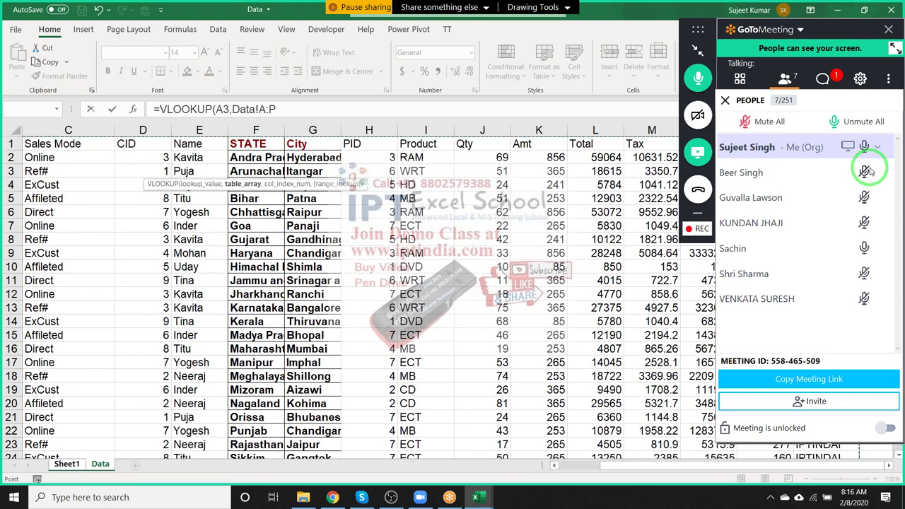
{"action": "type", "text": ",3"}
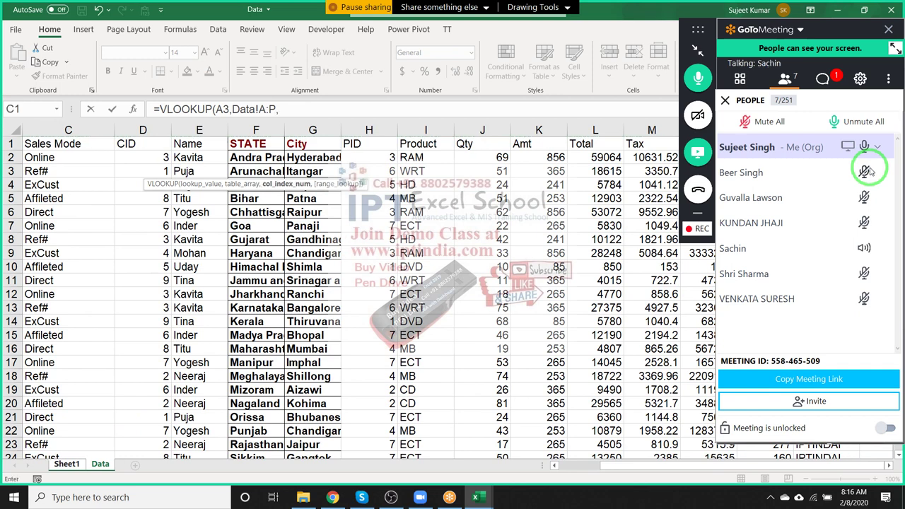
{"action": "type", "text": ",0"}
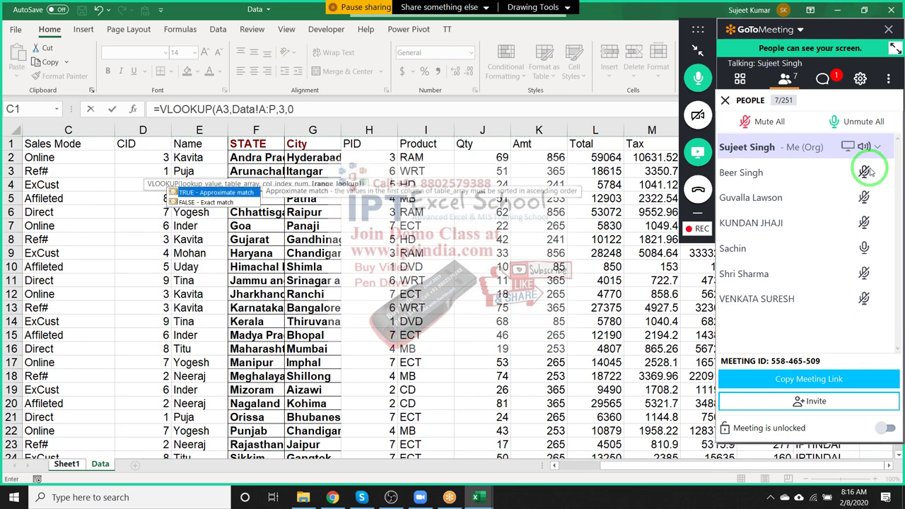
{"action": "type", "text": ")"}
{"action": "key", "text": "ctrl+Return"}
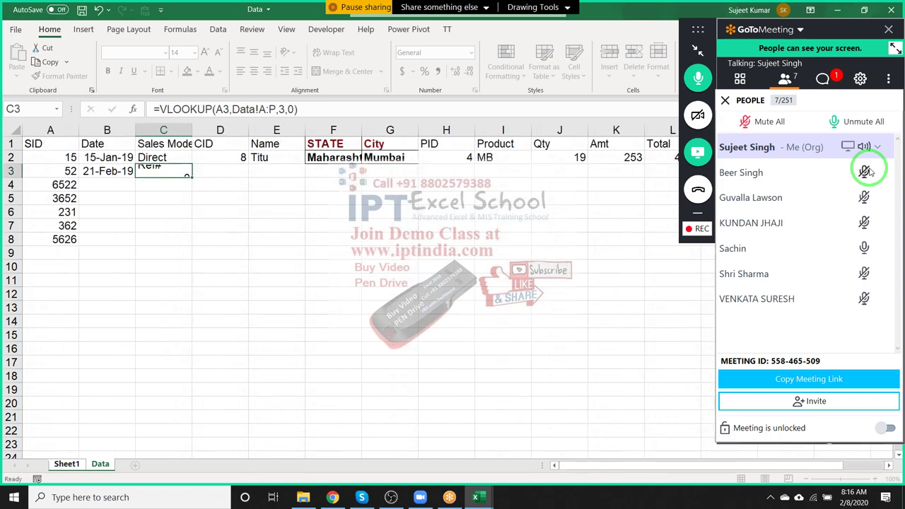
Step: Count the Data sheet's columns from SID across to Sales Mode to find column positions
{"action": "left_click", "coordinate": [100, 464]}
{"action": "key", "text": "Left"}
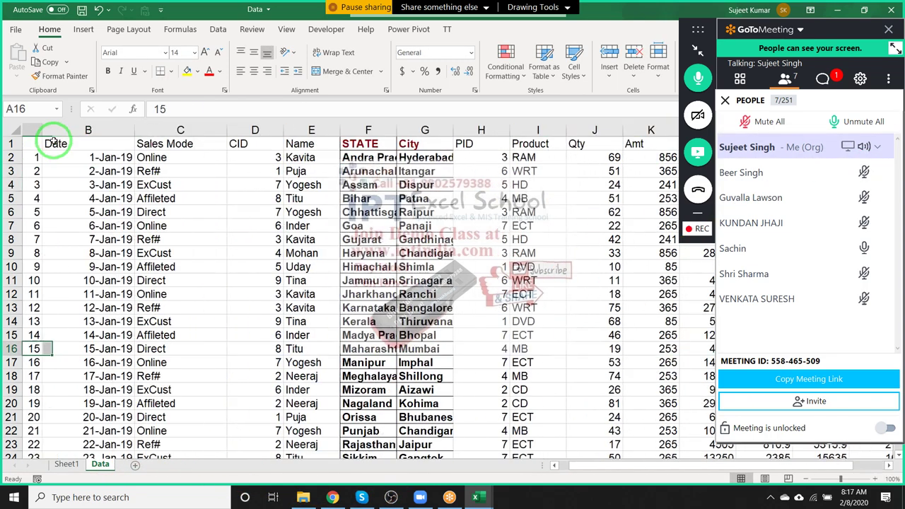
{"action": "left_click", "coordinate": [50, 130]}
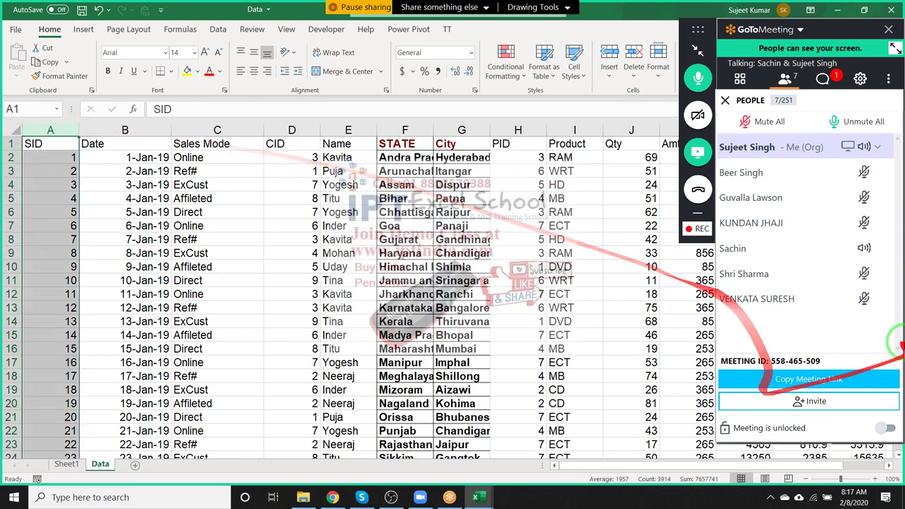
{"action": "left_click", "coordinate": [864, 249]}
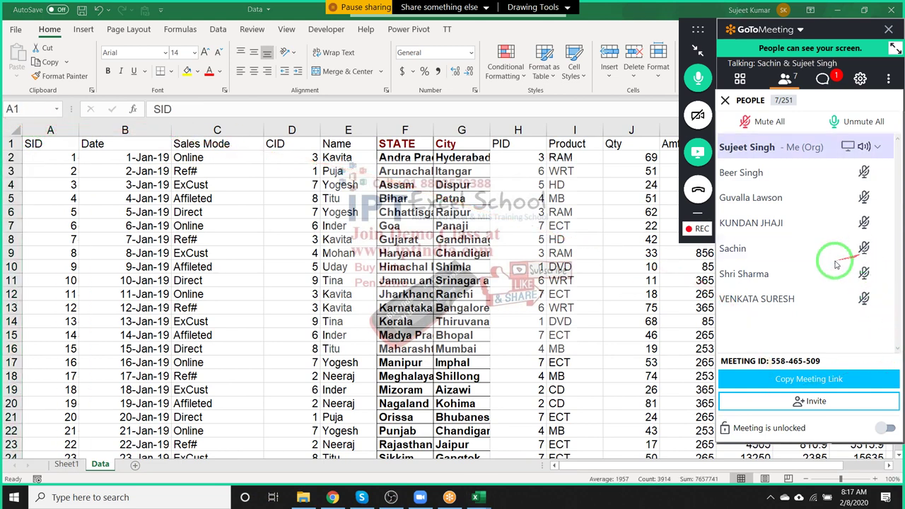
{"action": "left_click", "coordinate": [55, 130]}
{"action": "left_click", "coordinate": [106, 130]}
{"action": "left_click", "coordinate": [253, 131]}
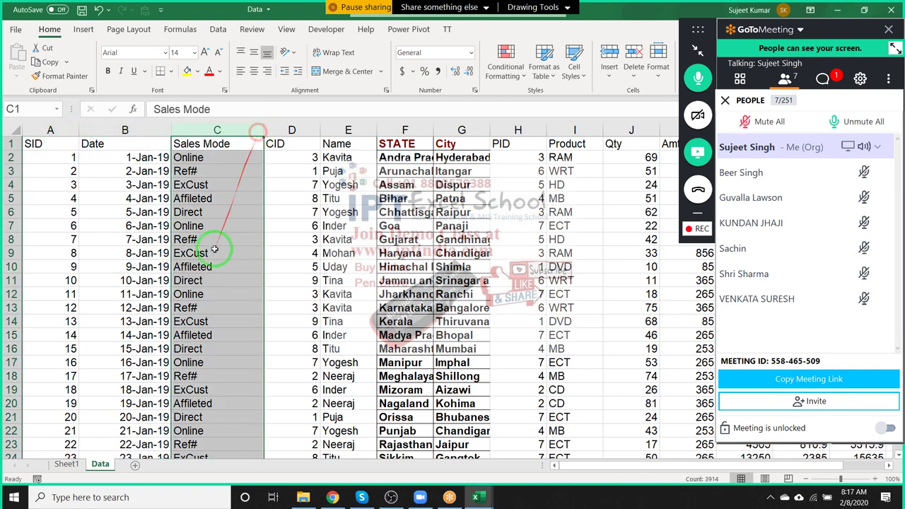
{"action": "left_click", "coordinate": [78, 465]}
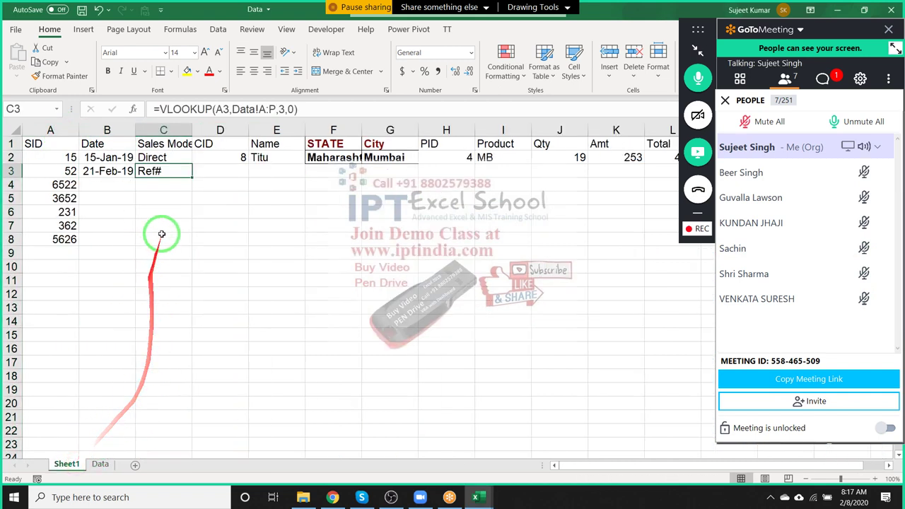
Step: Enter =VLOOKUP(A3,Data!A:P,4,0) in D3 so it returns CID 3 for SID 52
{"action": "left_click", "coordinate": [245, 172]}
{"action": "type", "text": "=v"}
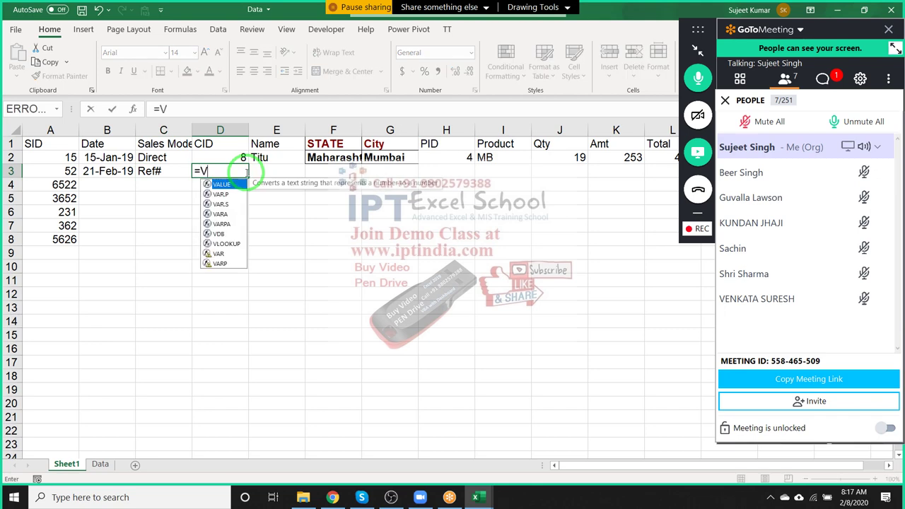
{"action": "type", "text": "l"}
{"action": "key", "text": "Tab"}
{"action": "left_click", "coordinate": [71, 171]}
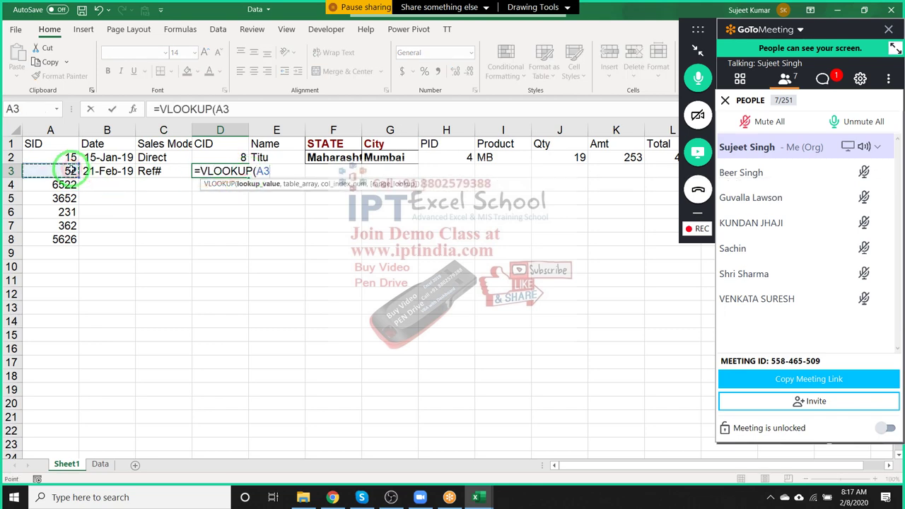
{"action": "type", "text": ","}
{"action": "left_click", "coordinate": [97, 464]}
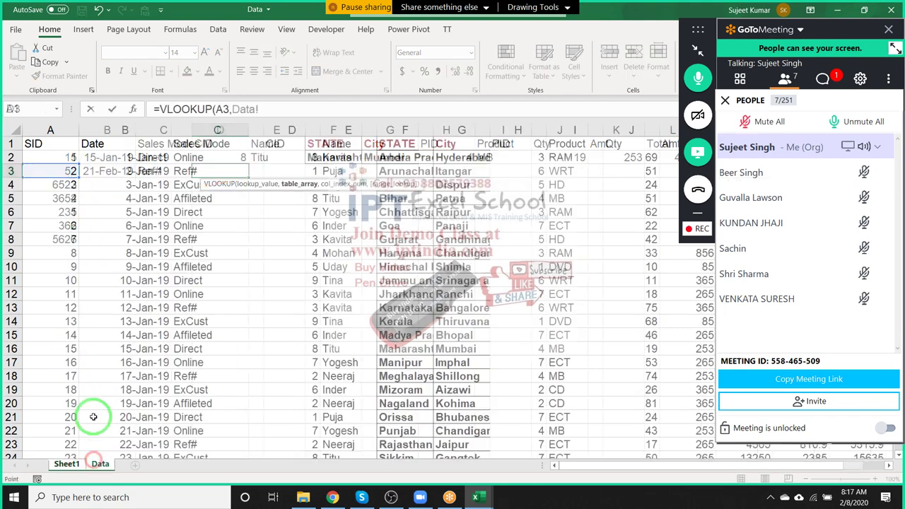
{"action": "left_click", "coordinate": [51, 129]}
{"action": "key", "text": "ctrl+shift+Right"}
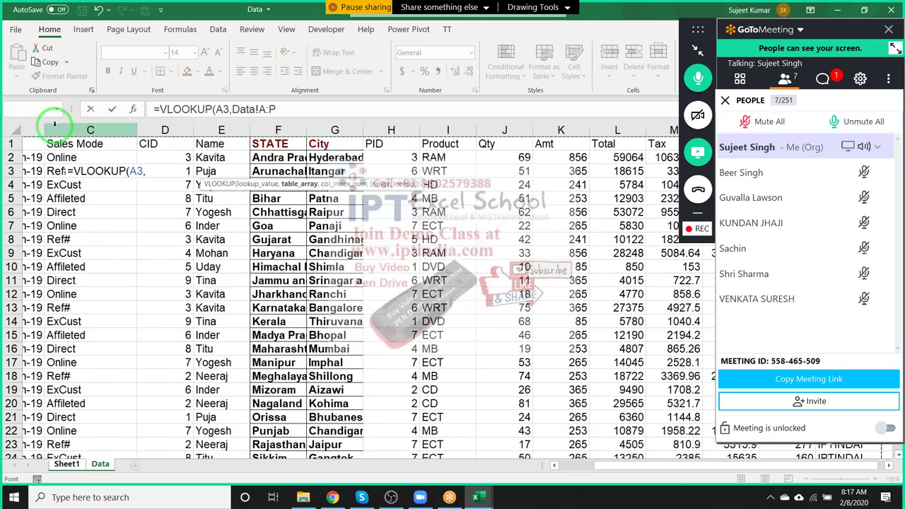
{"action": "type", "text": ","}
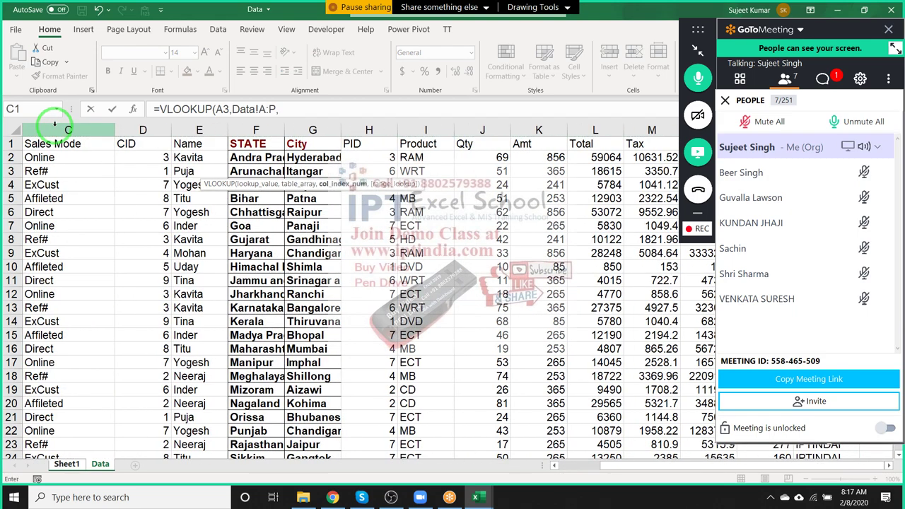
{"action": "type", "text": ")"}
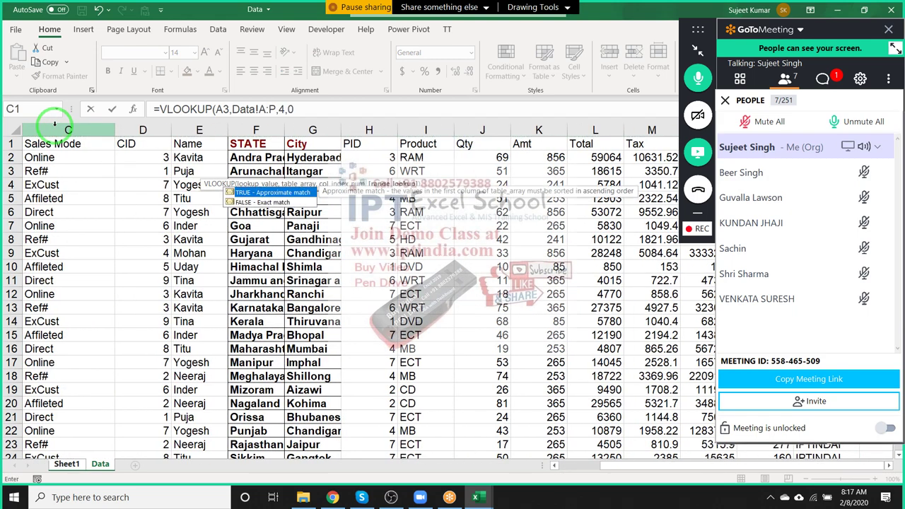
{"action": "key", "text": "Return"}
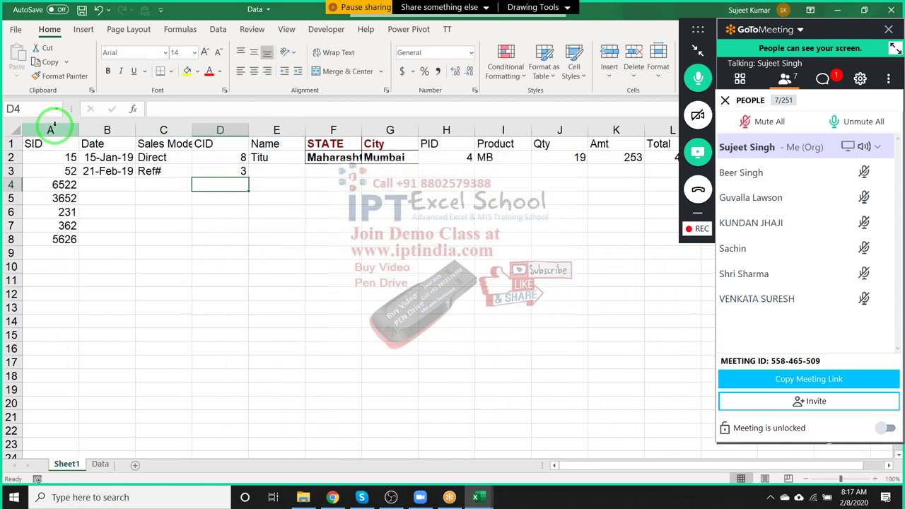
{"action": "key", "text": "Up"}
{"action": "key", "text": "Up"}
{"action": "key", "text": "Right"}
{"action": "key", "text": "Up"}
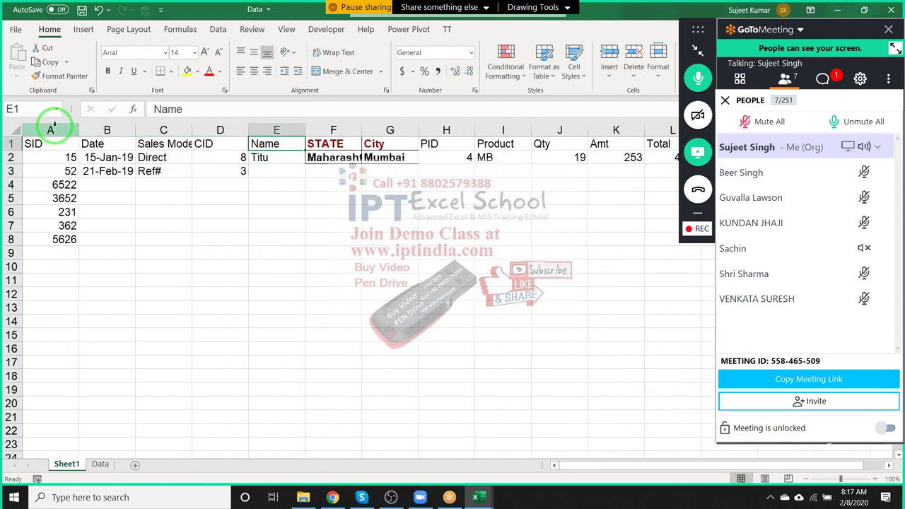
{"action": "key", "text": "ctrl+shift+Right"}
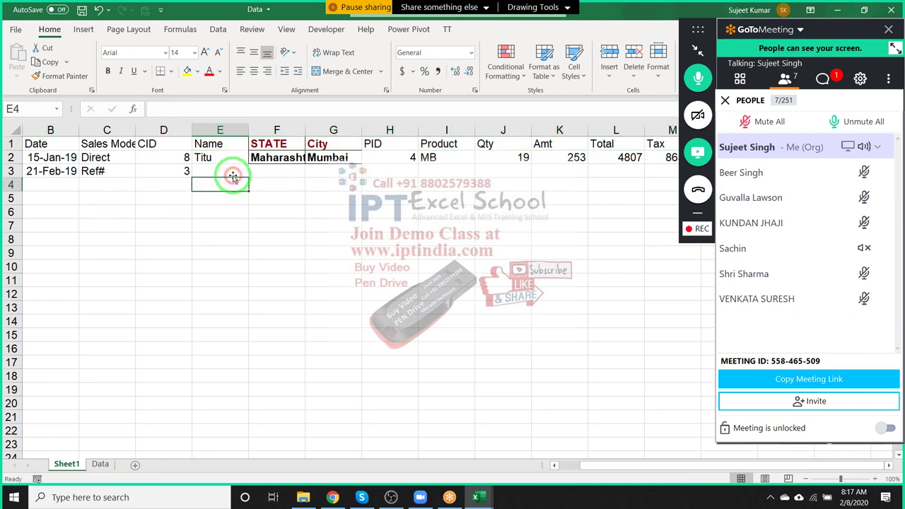
{"action": "left_click", "coordinate": [698, 60]}
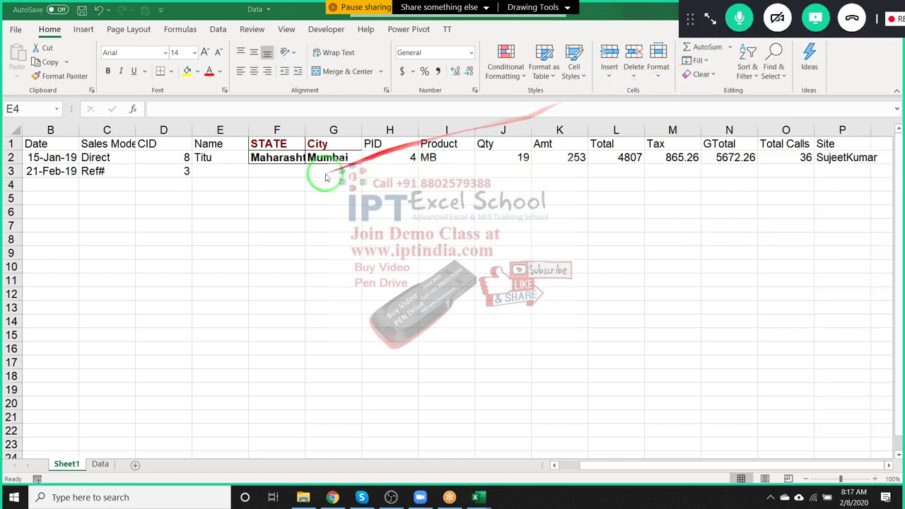
{"action": "key", "text": "ctrl+z"}
{"action": "key", "text": "ctrl+z"}
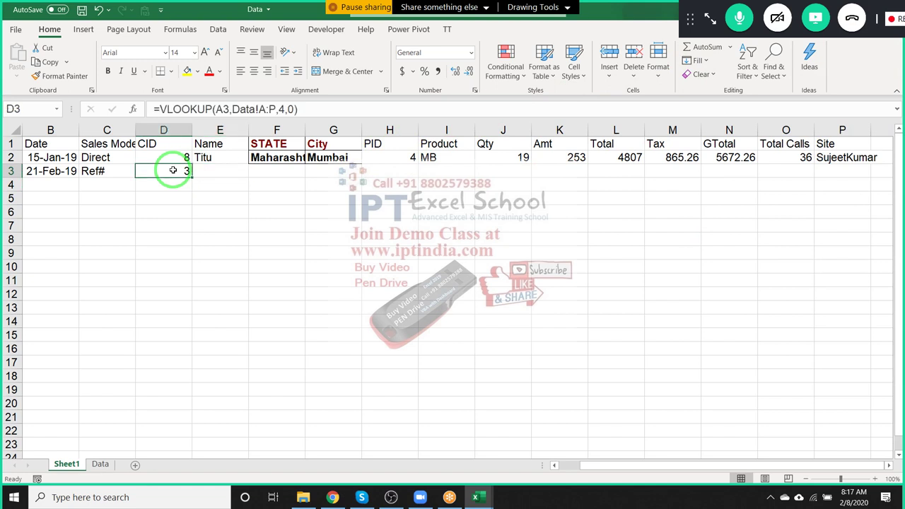
{"action": "key", "text": "ctrl+z"}
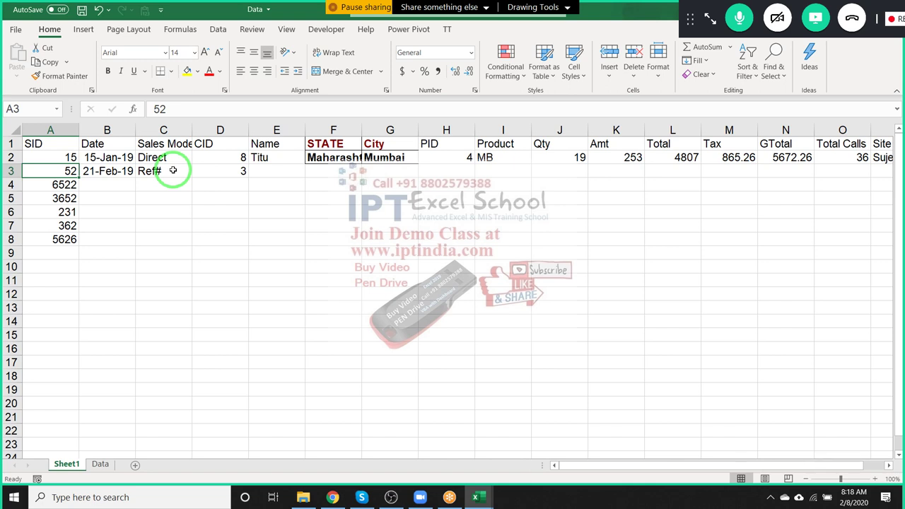
{"action": "key", "text": "Right"}
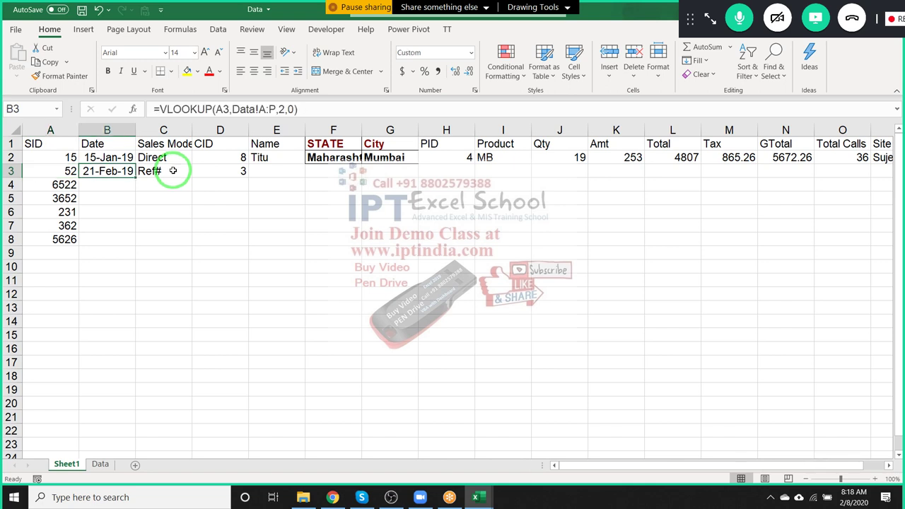
{"action": "key", "text": "Right"}
{"action": "key", "text": "Right"}
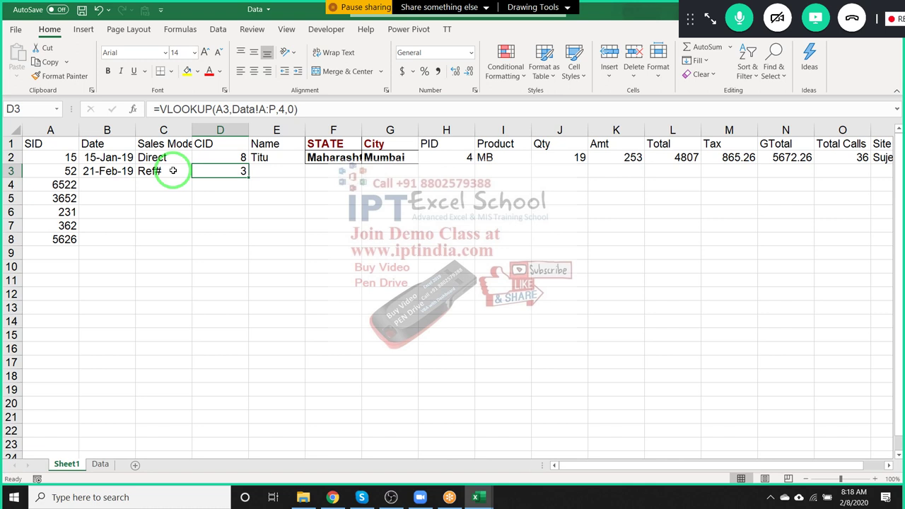
Step: Lock D3's lookup references as $A3 and Data!$A:$P with F4
{"action": "key", "text": "Right"}
{"action": "type", "text": "="}
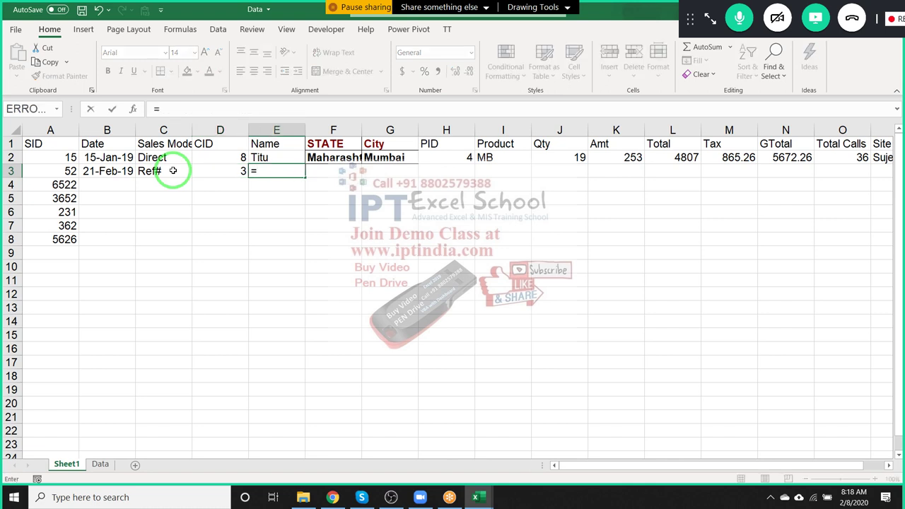
{"action": "key", "text": "Escape"}
{"action": "key", "text": "Left"}
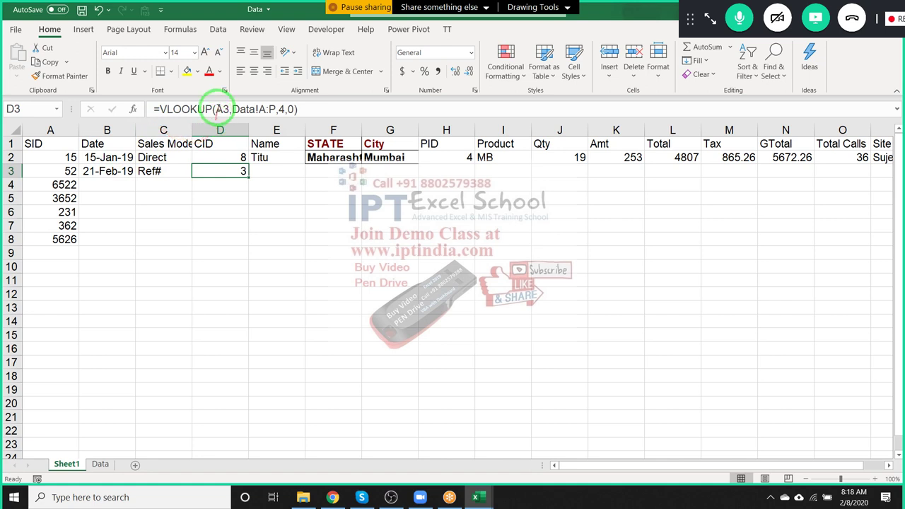
{"action": "left_click", "coordinate": [220, 109]}
{"action": "key", "text": "F4"}
{"action": "key", "text": "F4"}
{"action": "key", "text": "F4"}
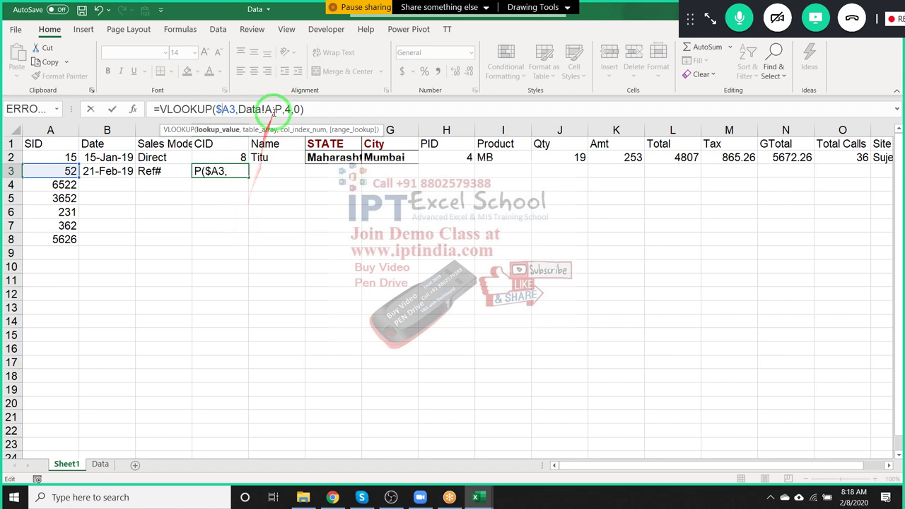
{"action": "left_click", "coordinate": [273, 110]}
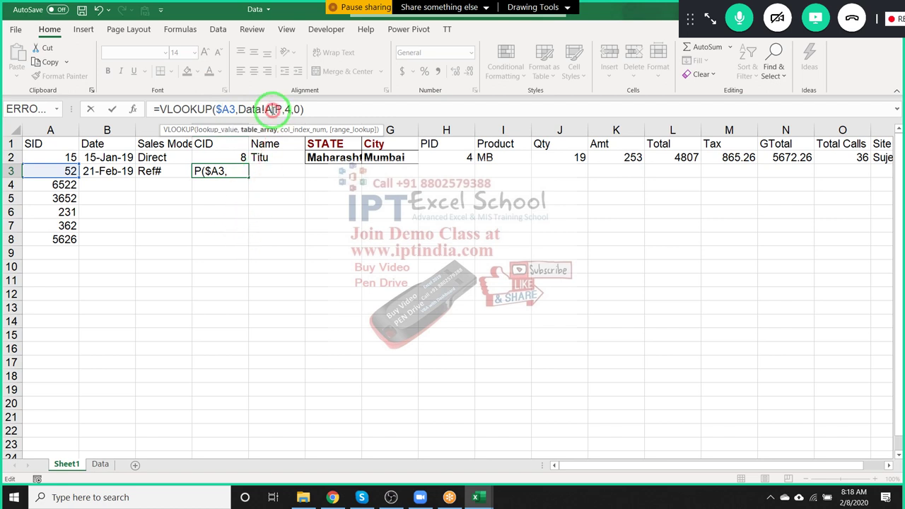
{"action": "key", "text": "F4"}
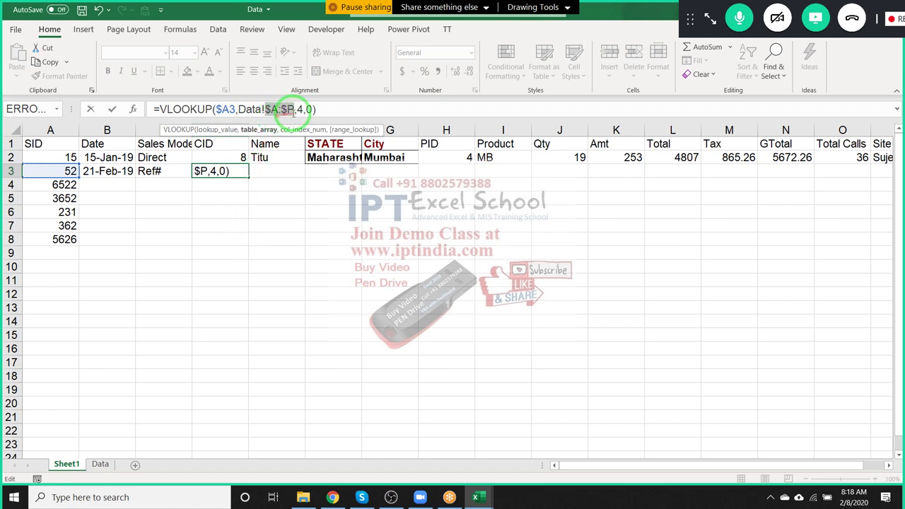
{"action": "key", "text": "Return"}
Step: Fill the D3 formula right across row 3 through column P with Ctrl+R
{"action": "key", "text": "Up"}
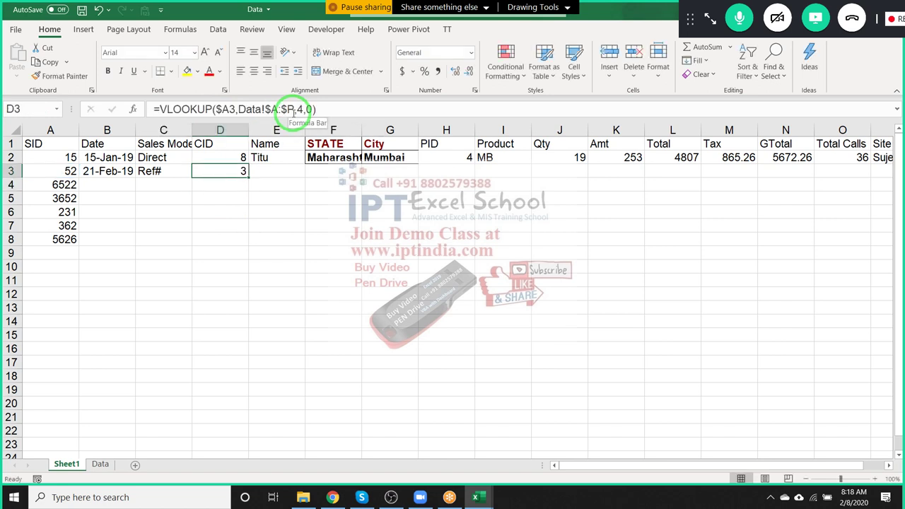
{"action": "key", "text": "shift+Right"}
{"action": "key", "text": "shift+Right"}
{"action": "key", "text": "shift+Right"}
{"action": "key", "text": "shift+Right"}
{"action": "key", "text": "shift+Right"}
{"action": "key", "text": "shift+Right"}
{"action": "key", "text": "shift+Right"}
{"action": "key", "text": "shift+Left"}
{"action": "key", "text": "shift+Left"}
{"action": "key", "text": "shift+Left"}
{"action": "key", "text": "shift+Left"}
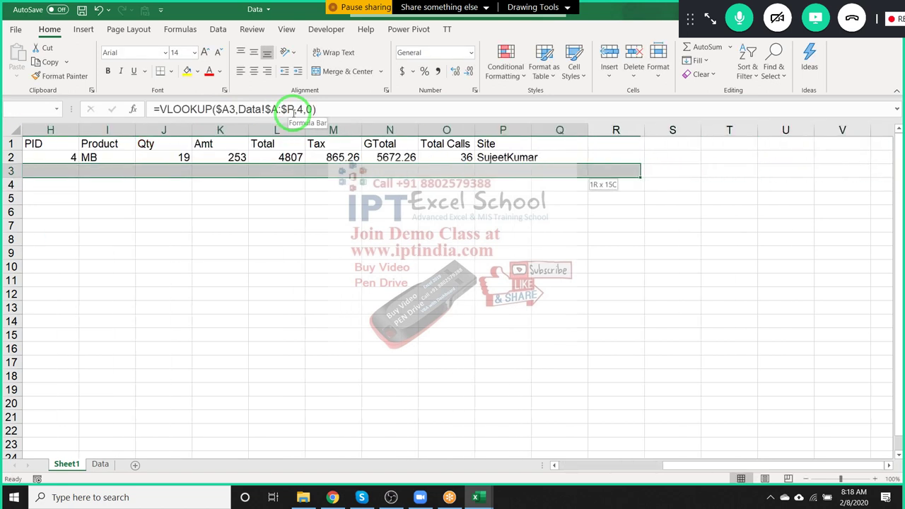
{"action": "key", "text": "shift+Left"}
{"action": "key", "text": "ctrl+r"}
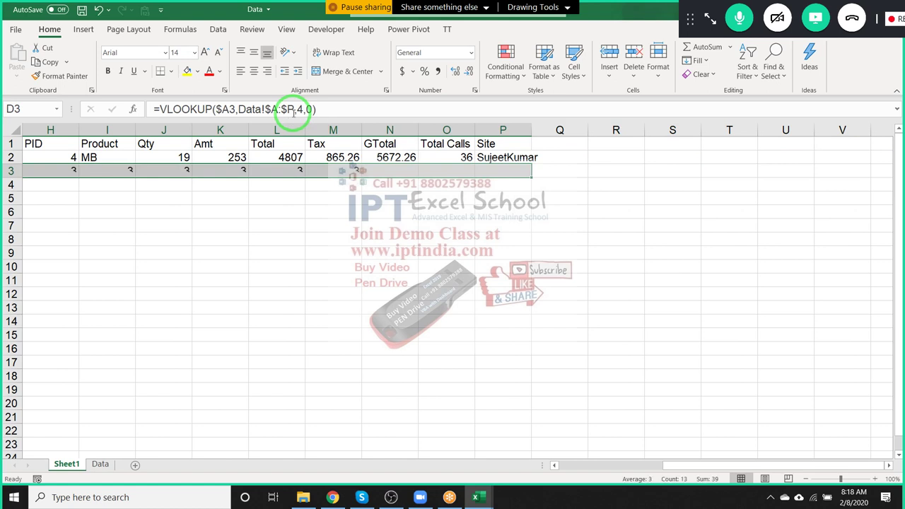
{"action": "key", "text": "Home"}
{"action": "key", "text": "Right"}
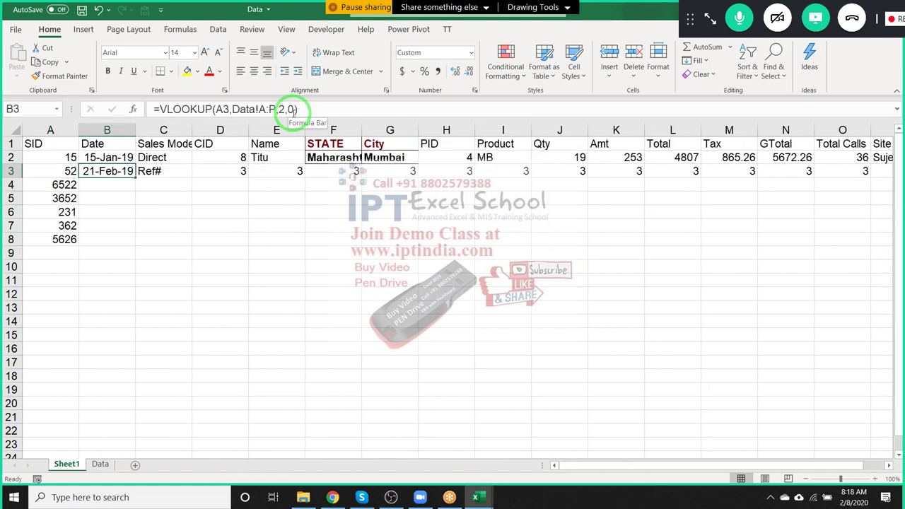
{"action": "key", "text": "Right"}
{"action": "key", "text": "Right"}
{"action": "key", "text": "Right"}
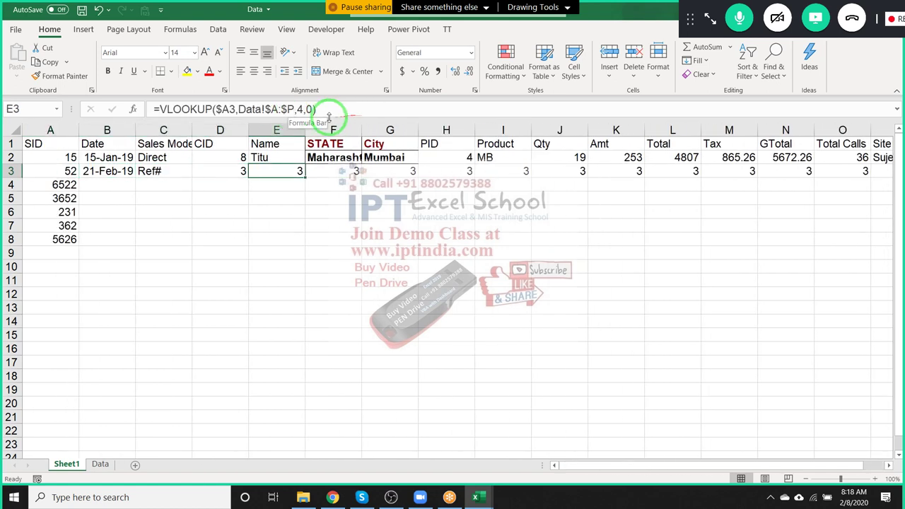
Step: Set E3's column index to 5 (showing Kavita) and G3's to 7, passing through F3
{"action": "double_click", "coordinate": [303, 109]}
{"action": "key", "text": "BackSpace"}
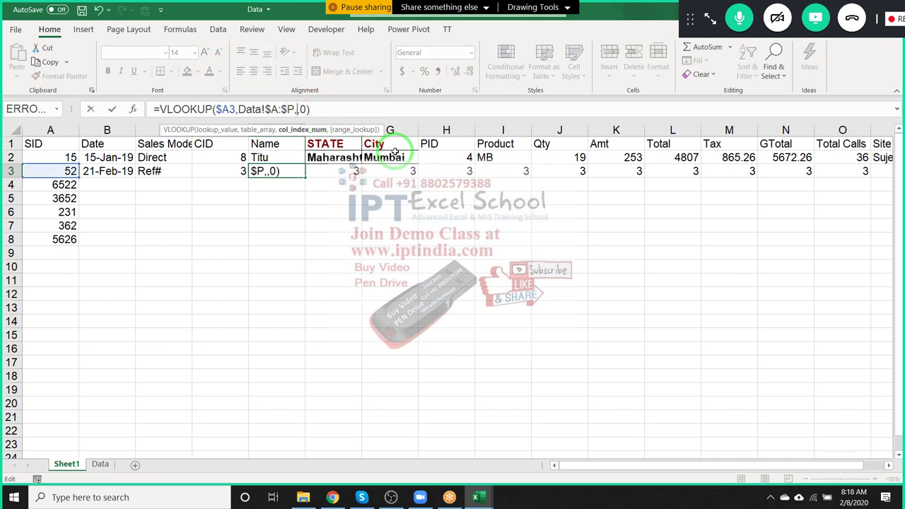
{"action": "type", "text": "5"}
{"action": "key", "text": "ctrl+Return"}
{"action": "key", "text": "Right"}
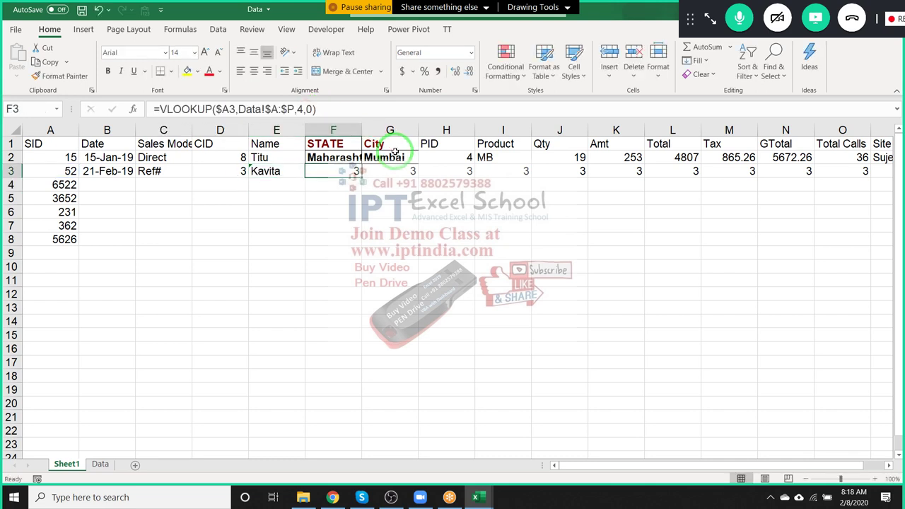
{"action": "left_click", "coordinate": [302, 110]}
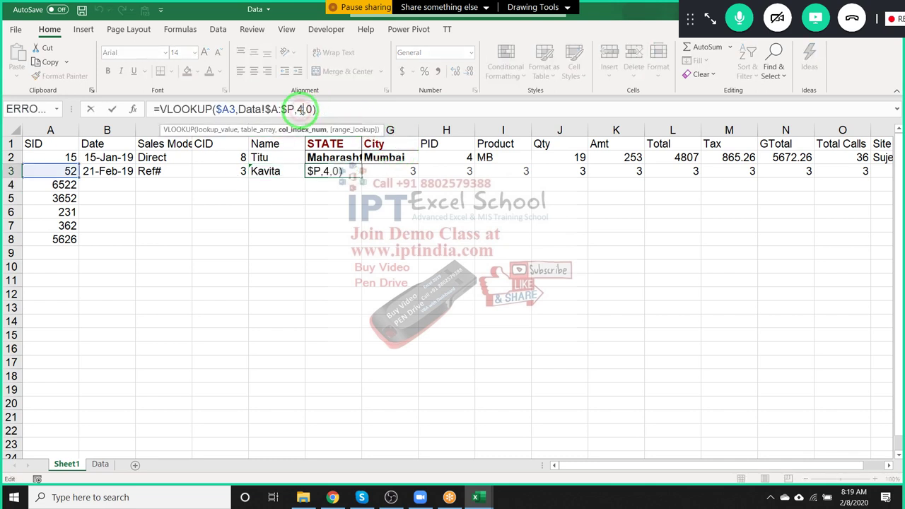
{"action": "type", "text": "6"}
{"action": "key", "text": "Tab"}
{"action": "left_click", "coordinate": [300, 109]}
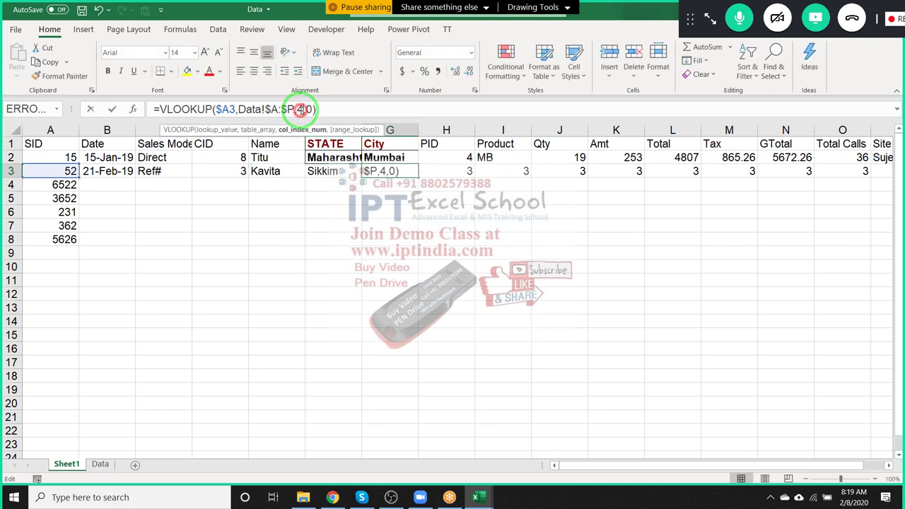
{"action": "type", "text": "7"}
{"action": "key", "text": "Tab"}
Step: Set the column index to 8 in both H3 and I3
{"action": "left_click", "coordinate": [300, 109]}
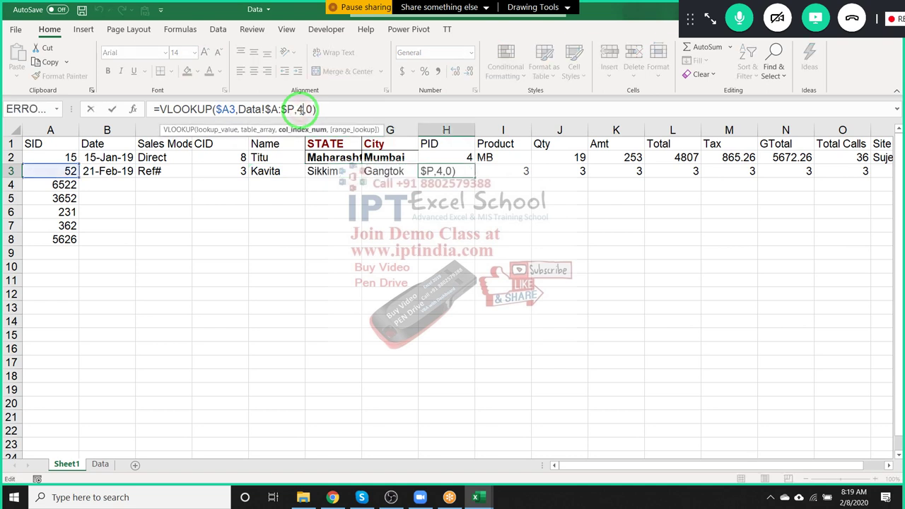
{"action": "key", "text": "BackSpace"}
{"action": "type", "text": "8"}
{"action": "key", "text": "Tab"}
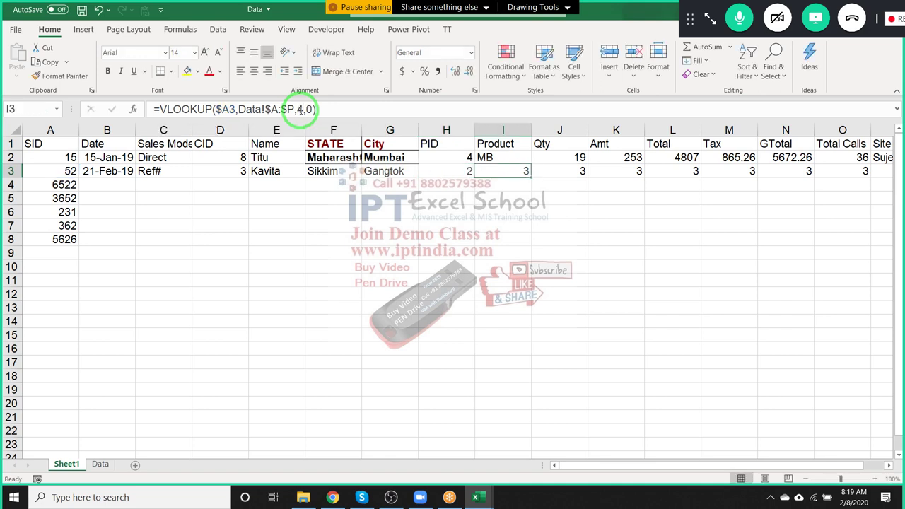
{"action": "left_click", "coordinate": [299, 110]}
{"action": "key", "text": "BackSpace"}
{"action": "type", "text": "8"}
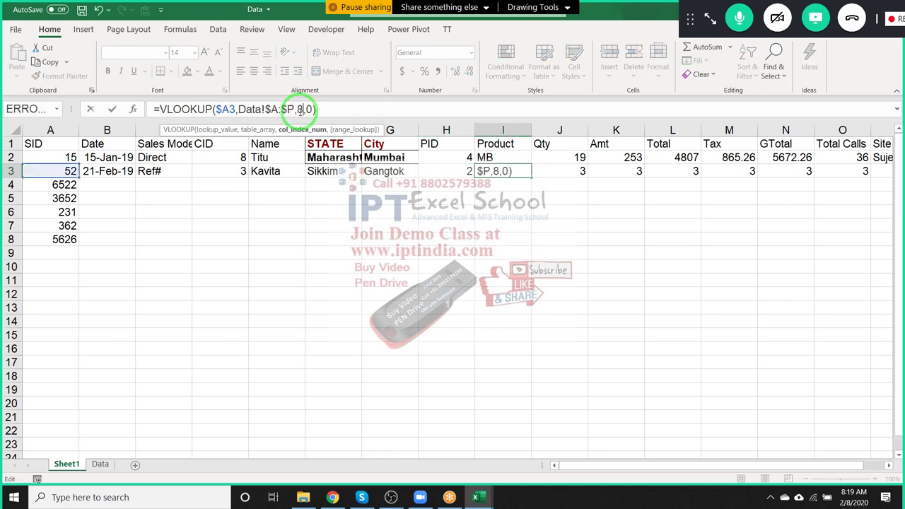
{"action": "key", "text": "Tab"}
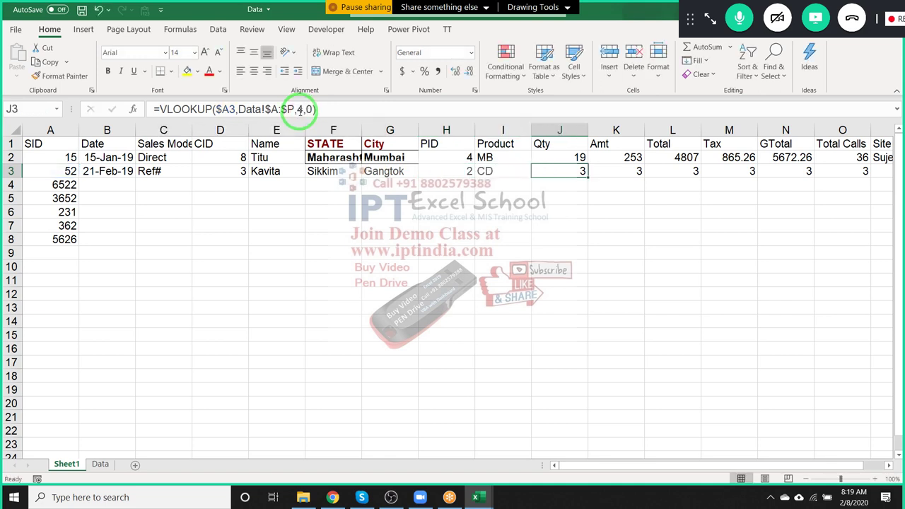
Step: Set J3's column index to 9 and K3's to 12, so K3 shows 22630
{"action": "left_click", "coordinate": [297, 110]}
{"action": "key", "text": "Delete"}
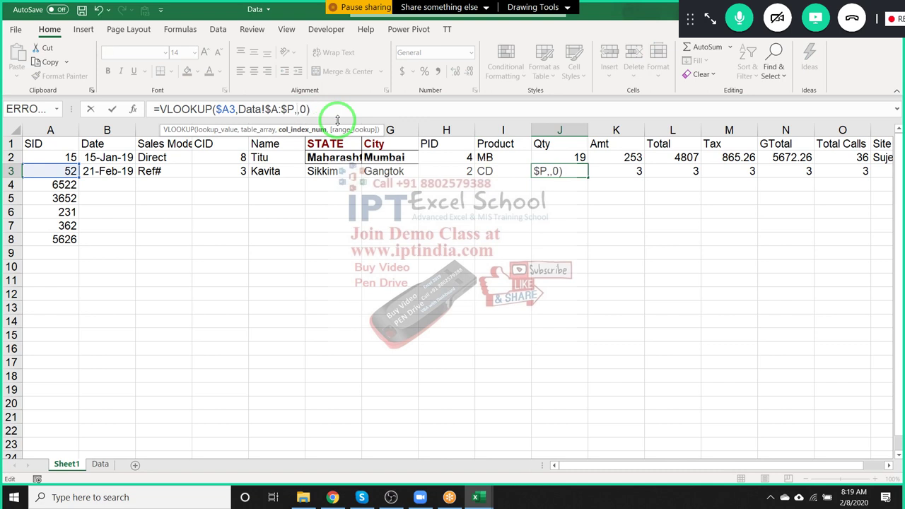
{"action": "type", "text": "9"}
{"action": "key", "text": "Tab"}
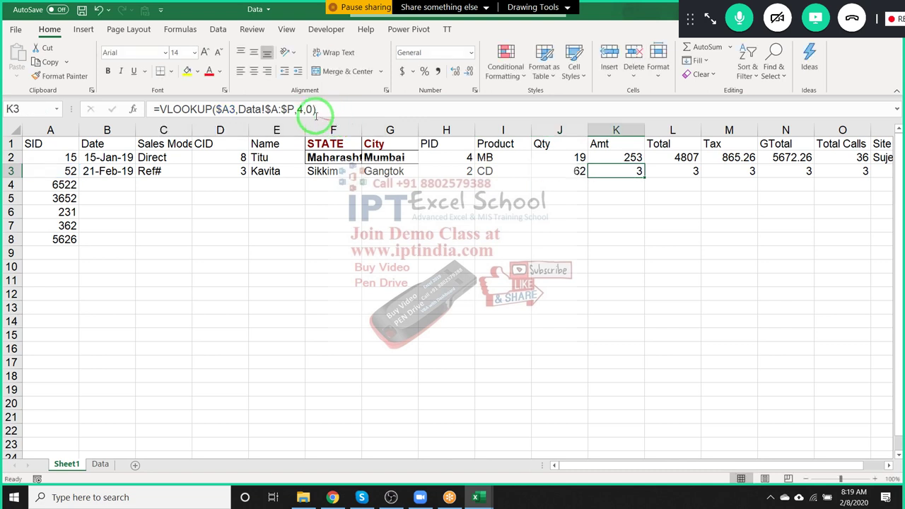
{"action": "left_click", "coordinate": [302, 110]}
{"action": "key", "text": "Delete"}
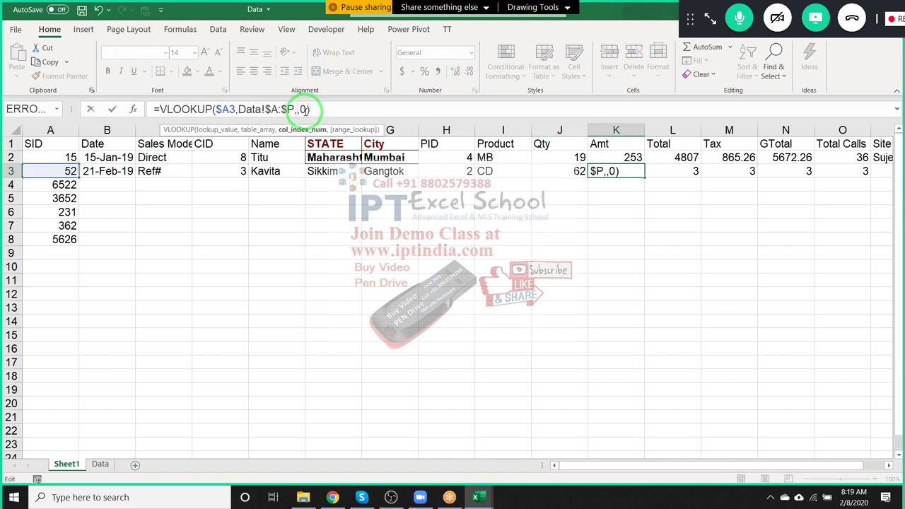
{"action": "type", "text": "12"}
{"action": "key", "text": "Return"}
{"action": "key", "text": "Up"}
{"action": "key", "text": "Right"}
{"action": "key", "text": "Right"}
{"action": "key", "text": "Right"}
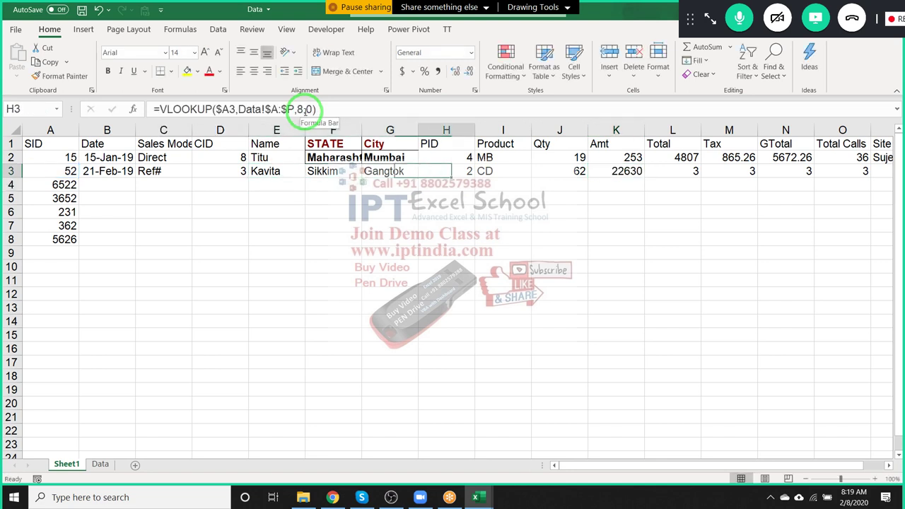
{"action": "key", "text": "Right"}
{"action": "key", "text": "Right"}
{"action": "key", "text": "Right"}
{"action": "key", "text": "Right"}
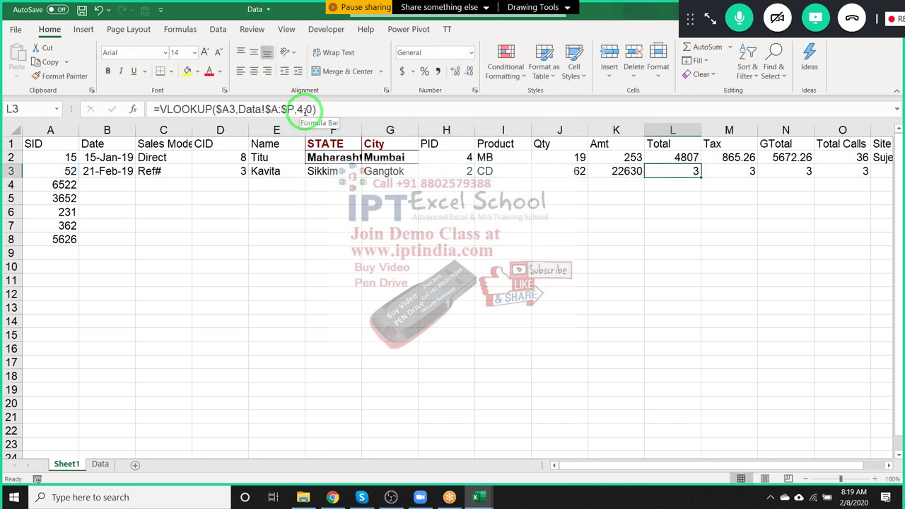
{"action": "left_click", "coordinate": [305, 111]}
Step: Set L3's column index to 13, annotating its 4073.4 result, then update M3's index
{"action": "key", "text": "BackSpace"}
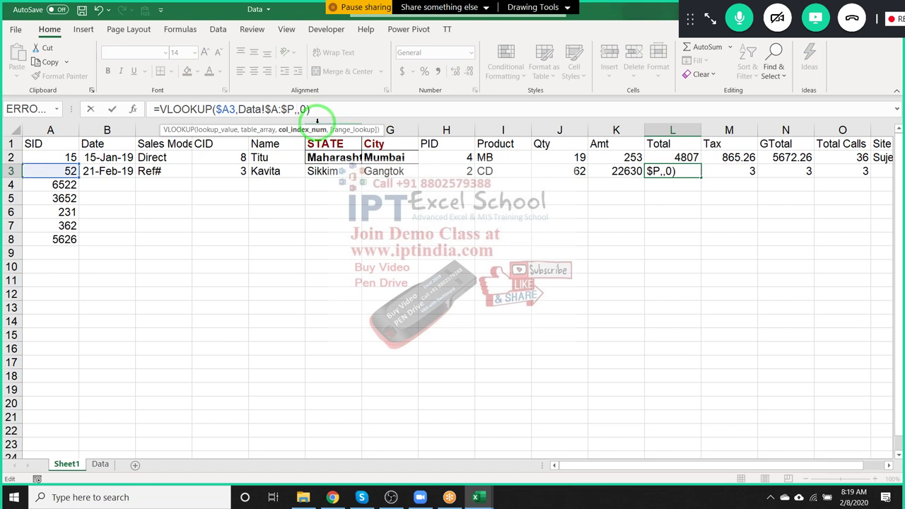
{"action": "type", "text": "13"}
{"action": "key", "text": "Tab"}
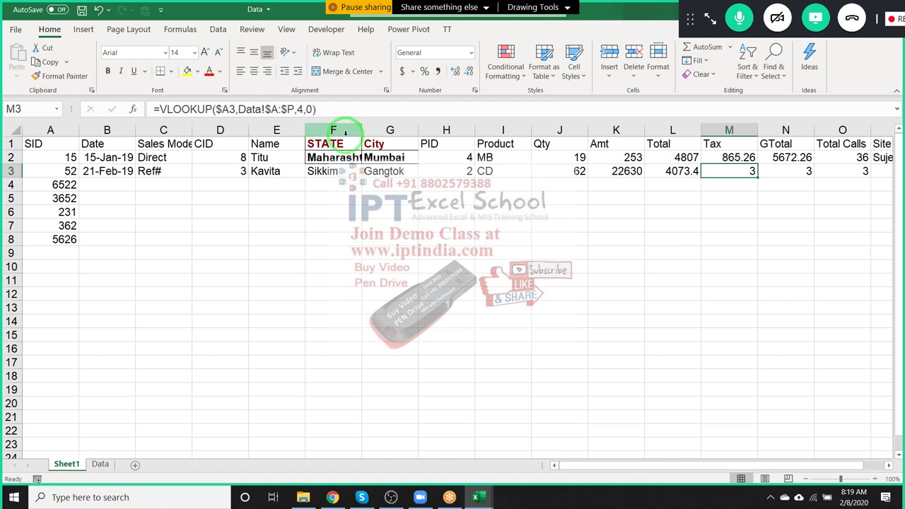
{"action": "left_click_drag", "start_coordinate": [668, 173], "coordinate": [465, 113]}
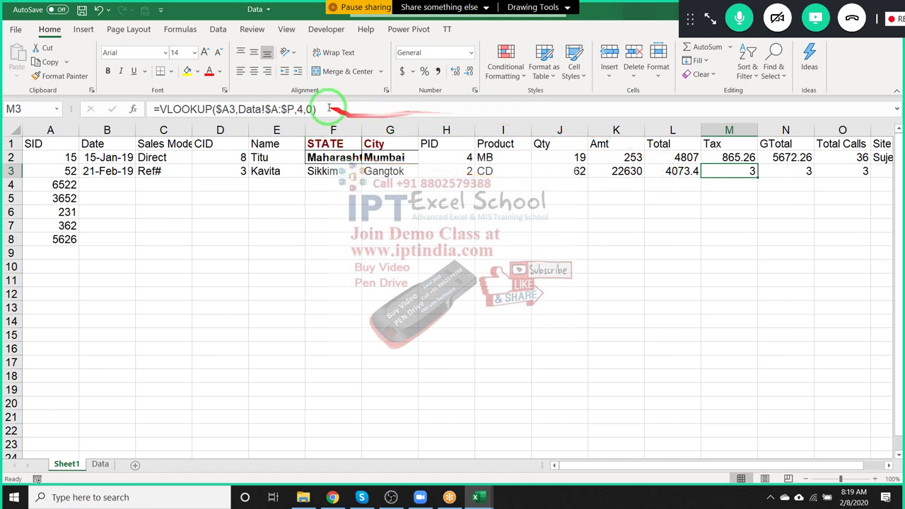
{"action": "left_click", "coordinate": [302, 108]}
{"action": "key", "text": "BackSpace"}
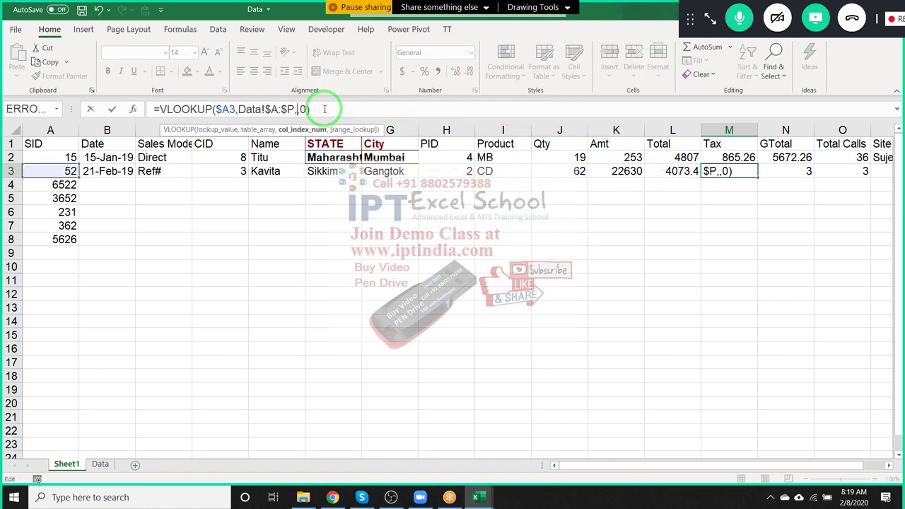
{"action": "type", "text": "4"}
{"action": "key", "text": "Tab"}
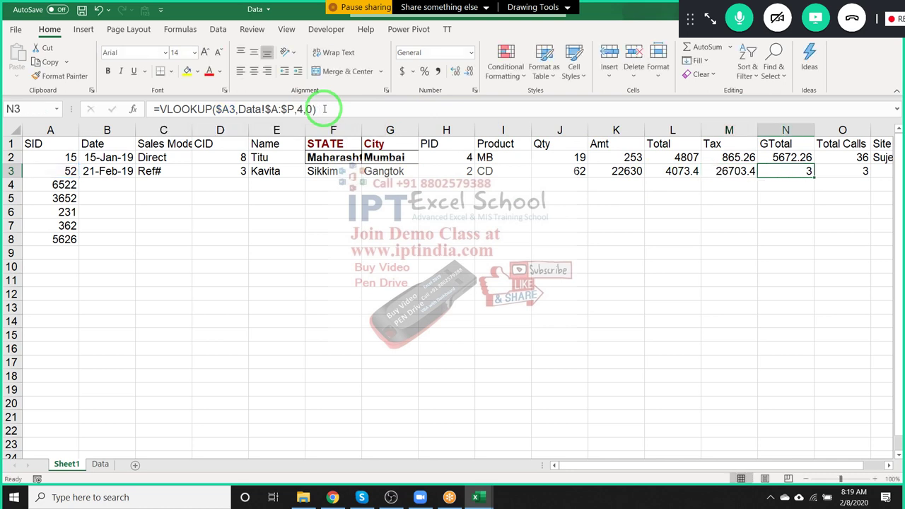
Step: Set N3, O3 and P3 column indexes to 15, 16 and 17, leaving Site at #REF!
{"action": "left_click", "coordinate": [302, 109]}
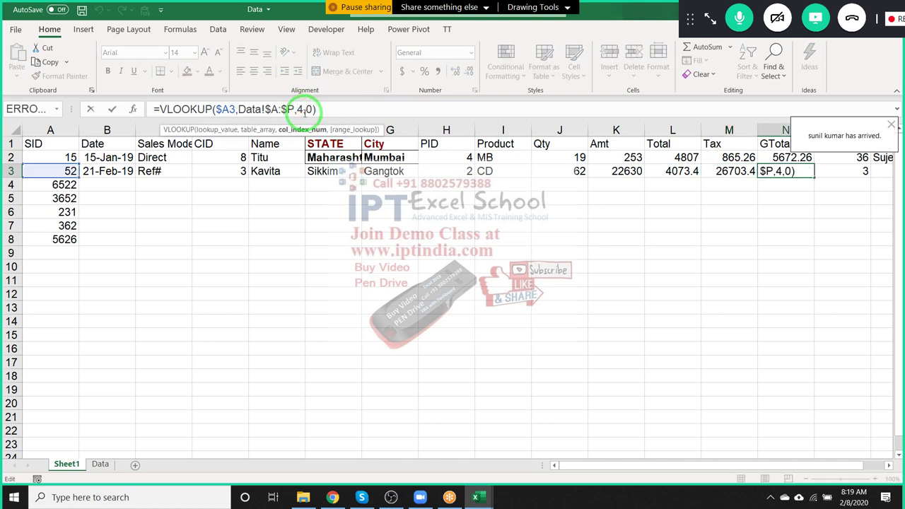
{"action": "key", "text": "BackSpace"}
{"action": "type", "text": "15"}
{"action": "key", "text": "Tab"}
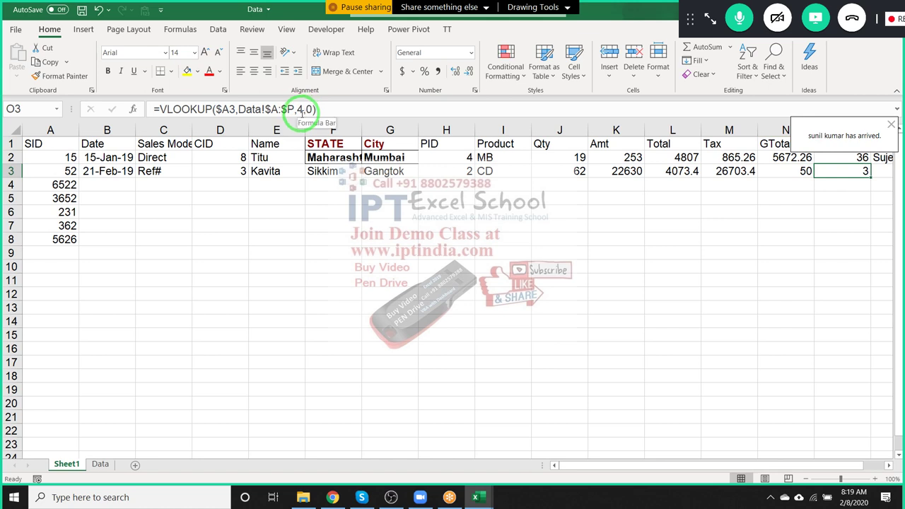
{"action": "left_click", "coordinate": [305, 111]}
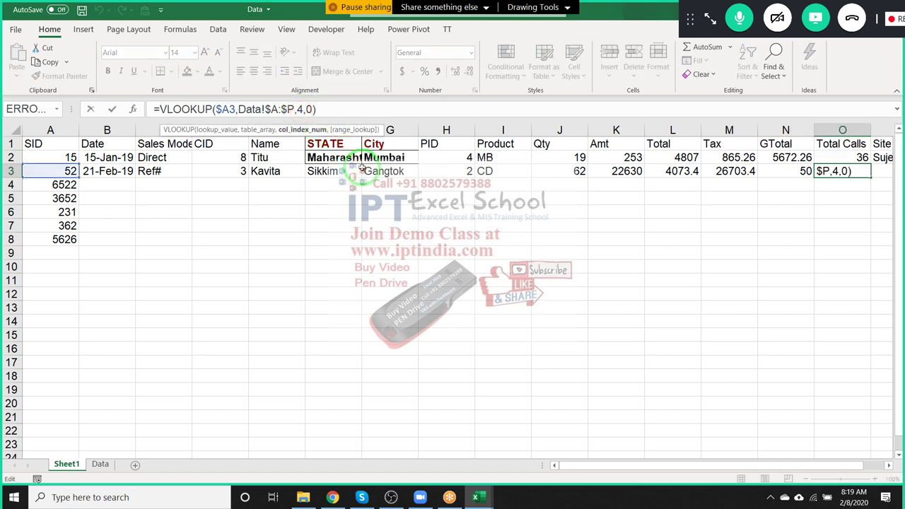
{"action": "key", "text": "BackSpace"}
{"action": "type", "text": "16"}
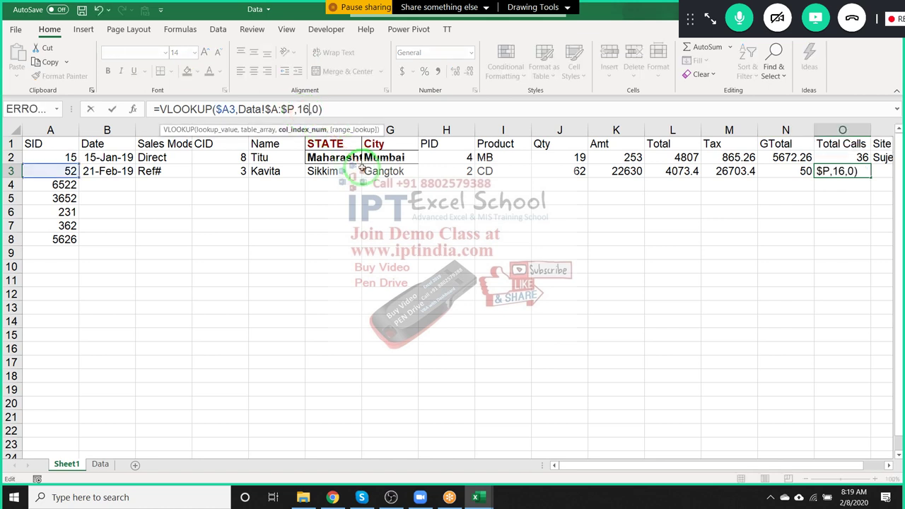
{"action": "key", "text": "Tab"}
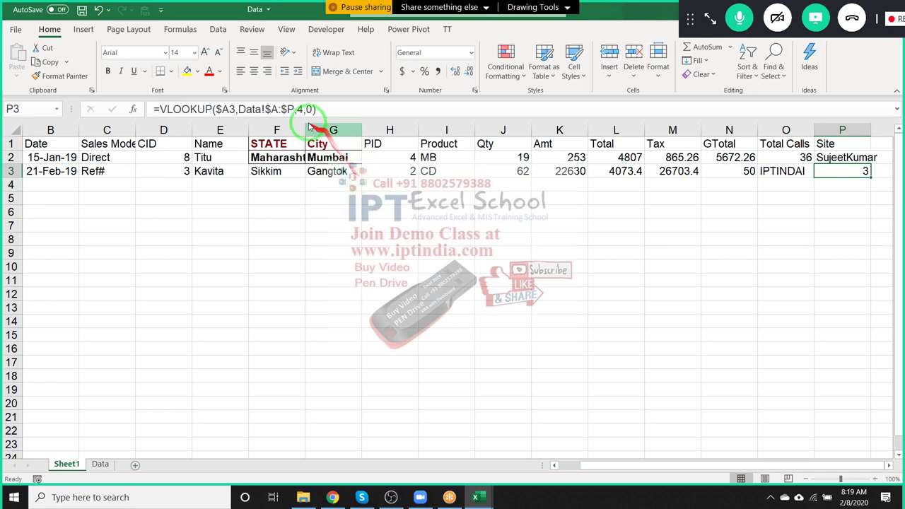
{"action": "left_click", "coordinate": [298, 109]}
{"action": "key", "text": "BackSpace"}
{"action": "type", "text": "17"}
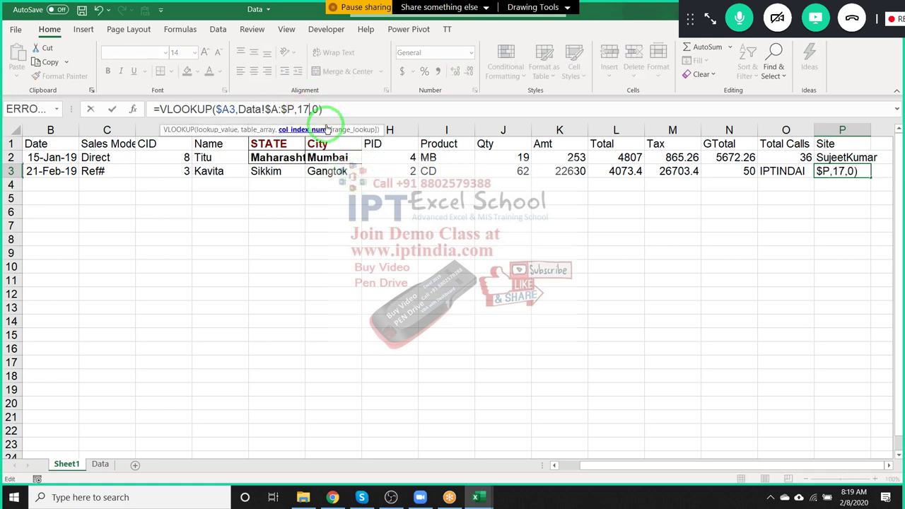
{"action": "key", "text": "Return"}
{"action": "key", "text": "Up"}
{"action": "key", "text": "Left"}
{"action": "key", "text": "Left"}
{"action": "key", "text": "Left"}
{"action": "key", "text": "Right"}
{"action": "key", "text": "Right"}
{"action": "key", "text": "Right"}
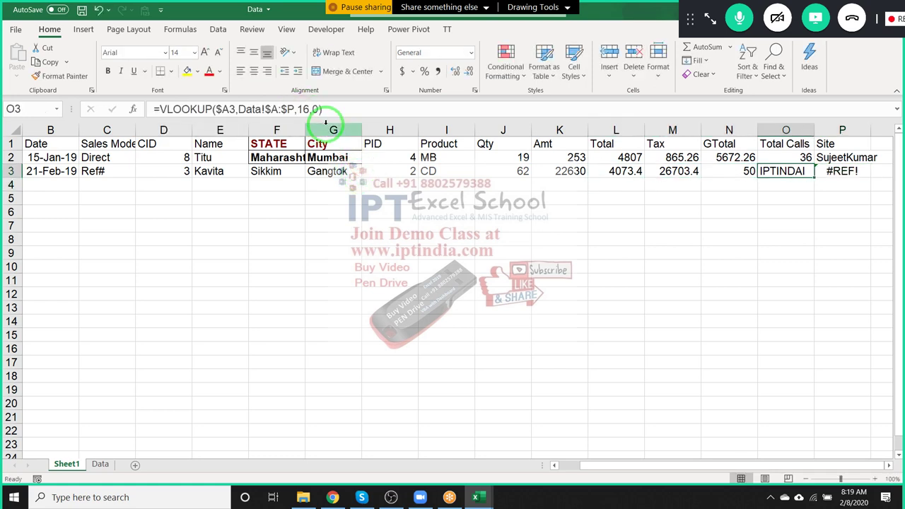
Step: Lower K3's column index to 11 so Amt shows 365, and correct L3 and M3 likewise
{"action": "key", "text": "Down"}
{"action": "key", "text": "Up"}
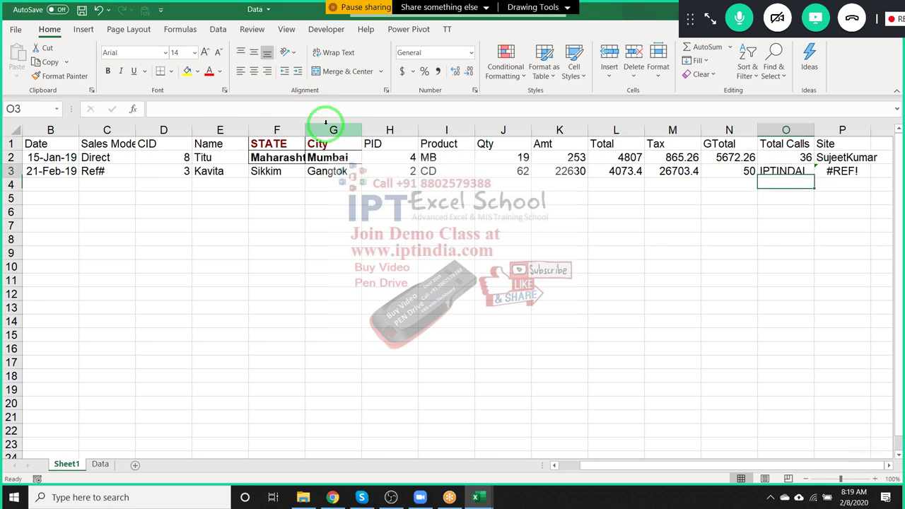
{"action": "key", "text": "Left"}
{"action": "key", "text": "Left"}
{"action": "key", "text": "Left"}
{"action": "key", "text": "Left"}
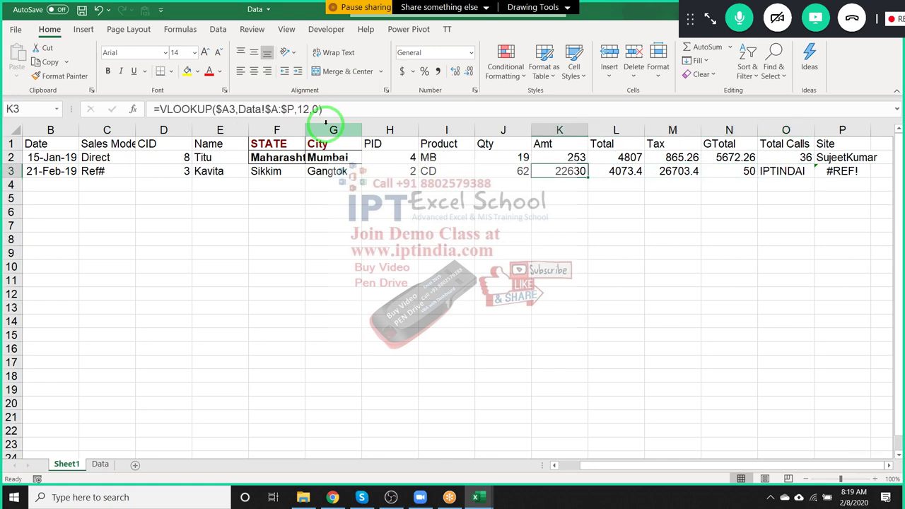
{"action": "key", "text": "Left"}
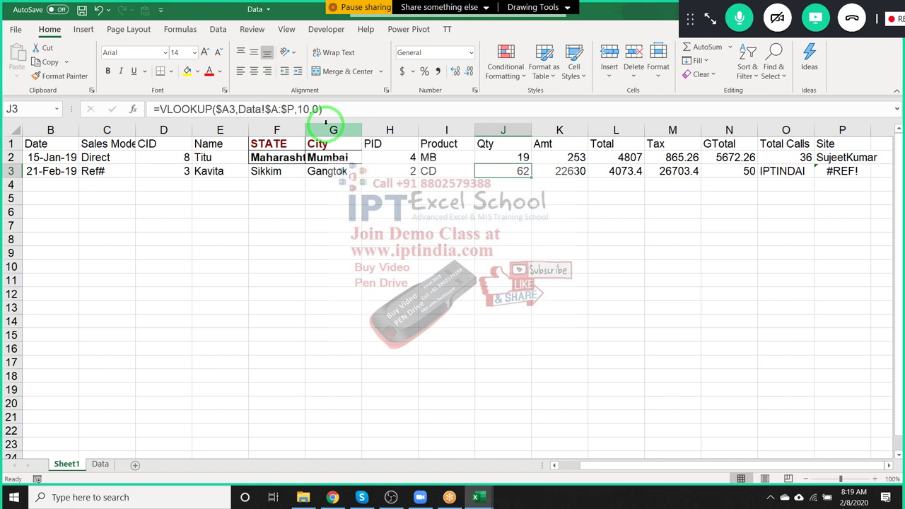
{"action": "key", "text": "Right"}
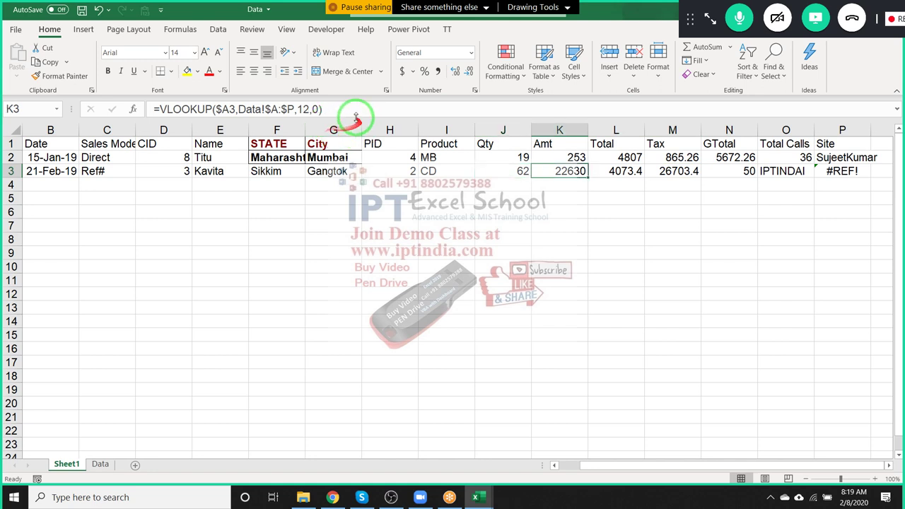
{"action": "left_click", "coordinate": [299, 109]}
{"action": "key", "text": "Delete"}
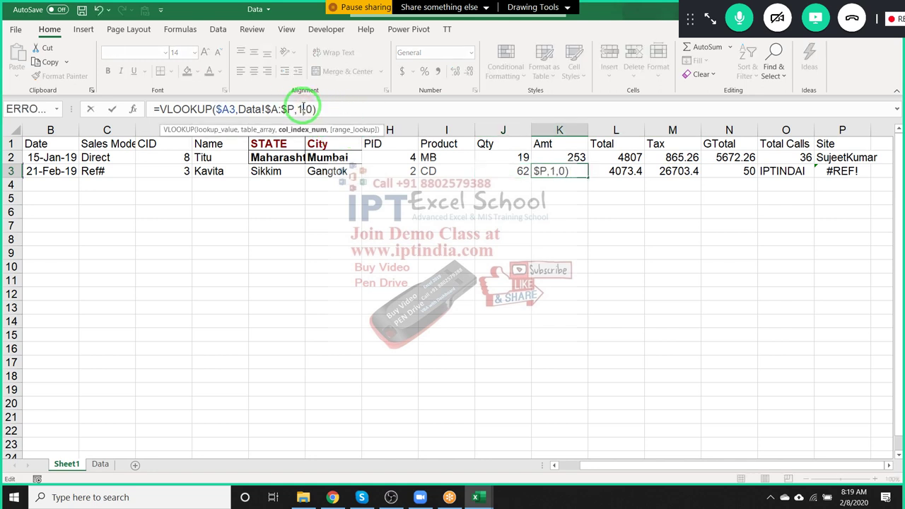
{"action": "type", "text": "1"}
{"action": "key", "text": "Tab"}
{"action": "left_click", "coordinate": [301, 109]}
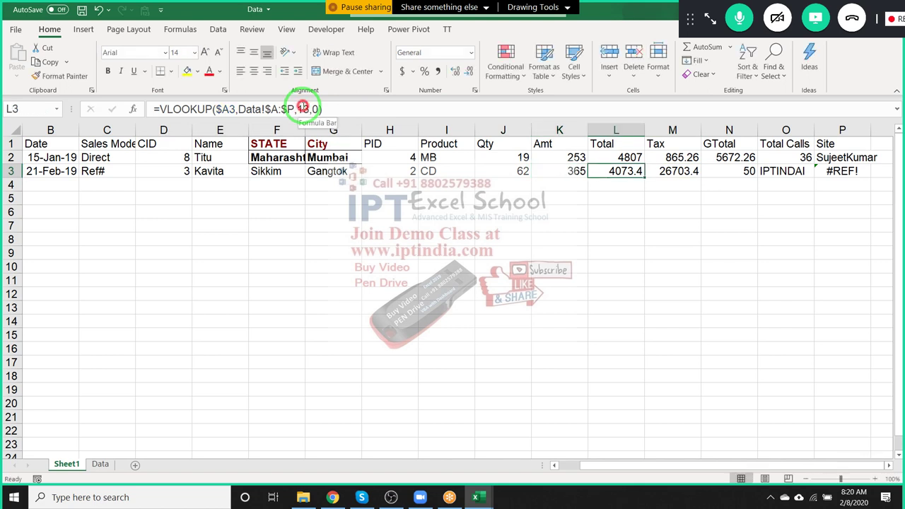
{"action": "key", "text": "Delete"}
{"action": "type", "text": "2"}
{"action": "key", "text": "Tab"}
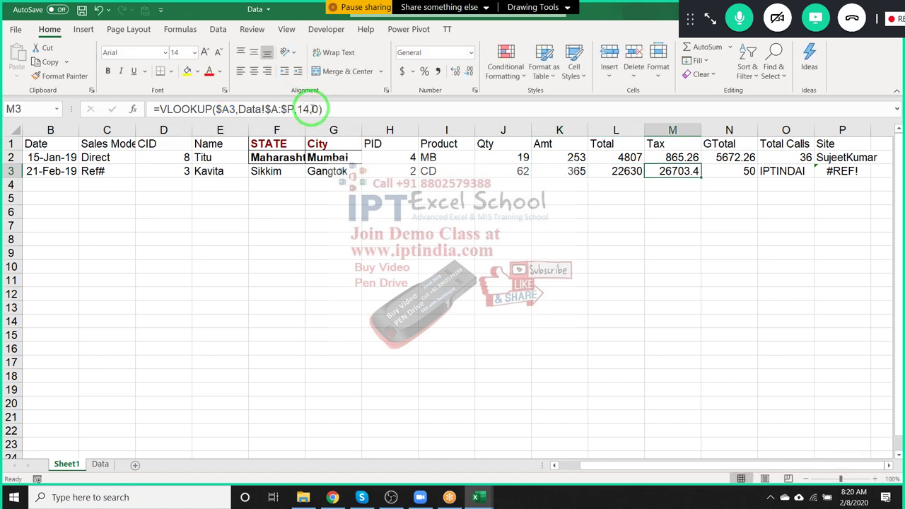
{"action": "left_click", "coordinate": [312, 108]}
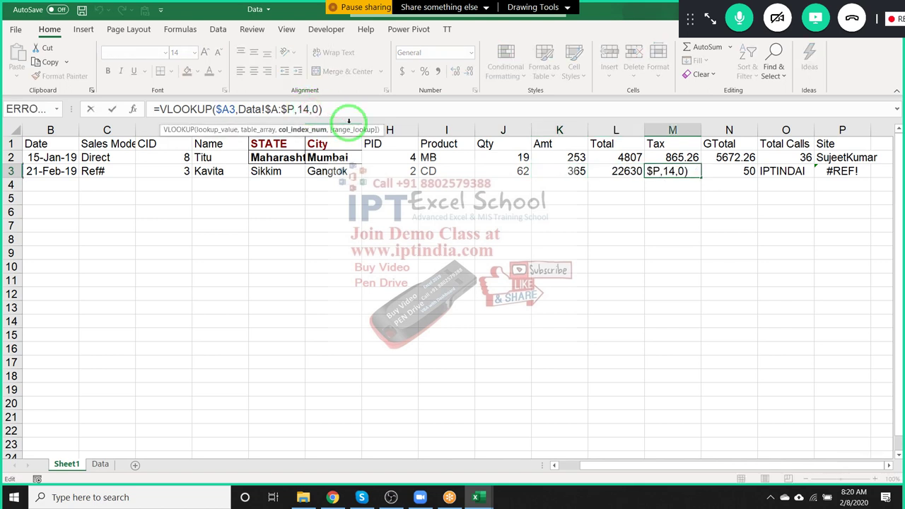
{"action": "key", "text": "BackSpace"}
{"action": "type", "text": "2"}
{"action": "key", "text": "Tab"}
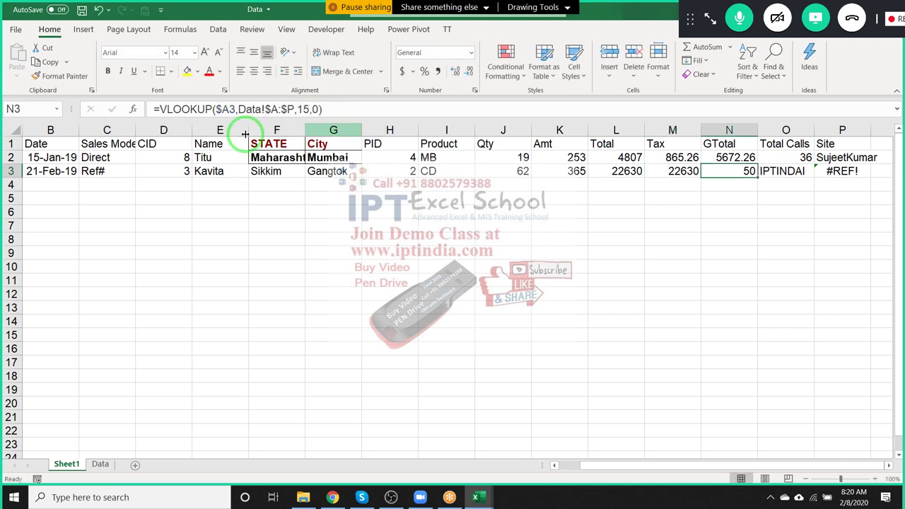
Step: Correct N3, O3 and P3 column indexes to 13, 14 and 16 so Site shows IPTINDAI
{"action": "left_click", "coordinate": [313, 109]}
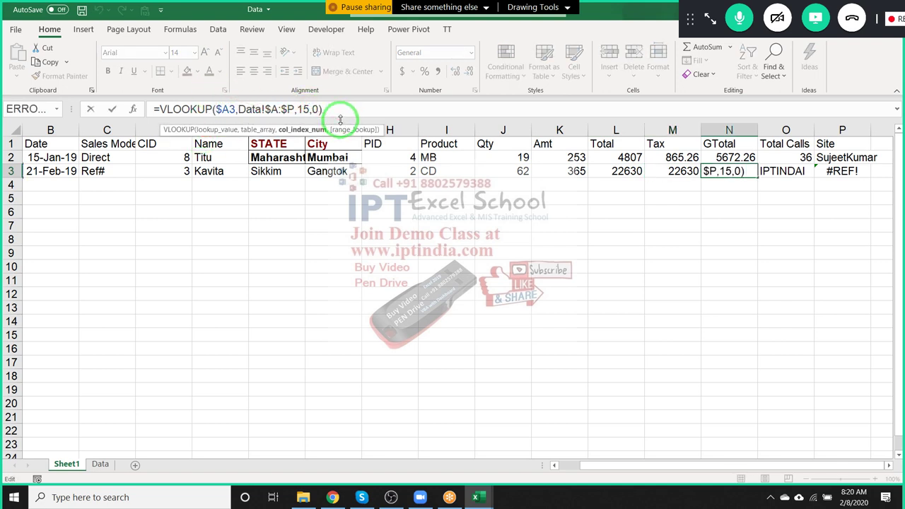
{"action": "key", "text": "BackSpace"}
{"action": "type", "text": "3"}
{"action": "key", "text": "Tab"}
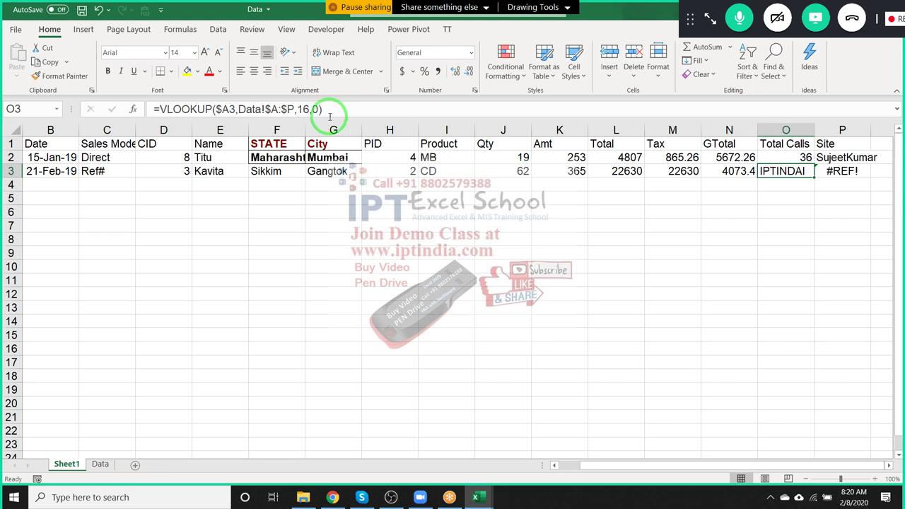
{"action": "left_click", "coordinate": [301, 110]}
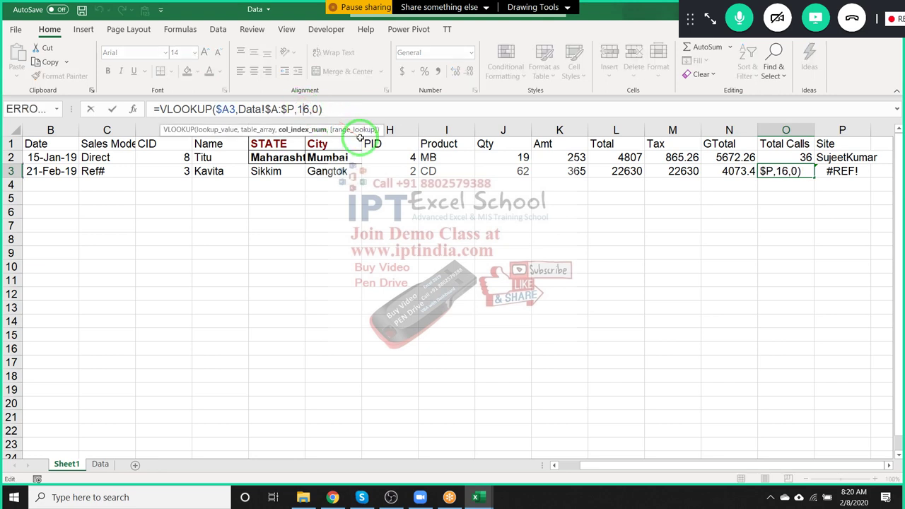
{"action": "key", "text": "BackSpace"}
{"action": "type", "text": "4"}
{"action": "key", "text": "Tab"}
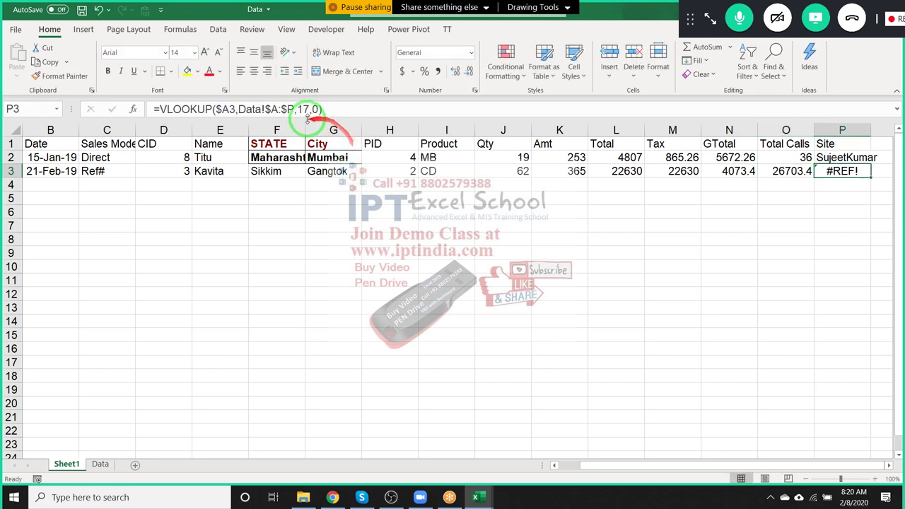
{"action": "left_click", "coordinate": [306, 110]}
{"action": "key", "text": "BackSpace"}
{"action": "type", "text": "5"}
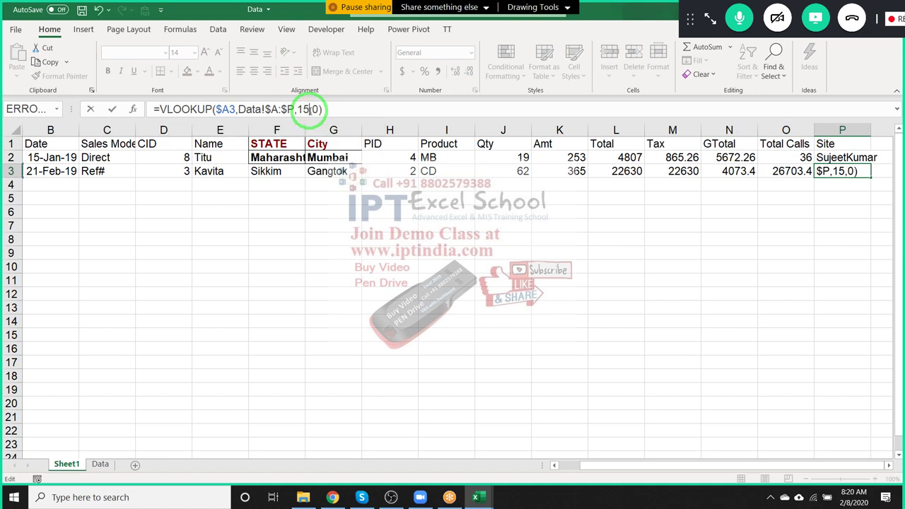
{"action": "key", "text": "Return"}
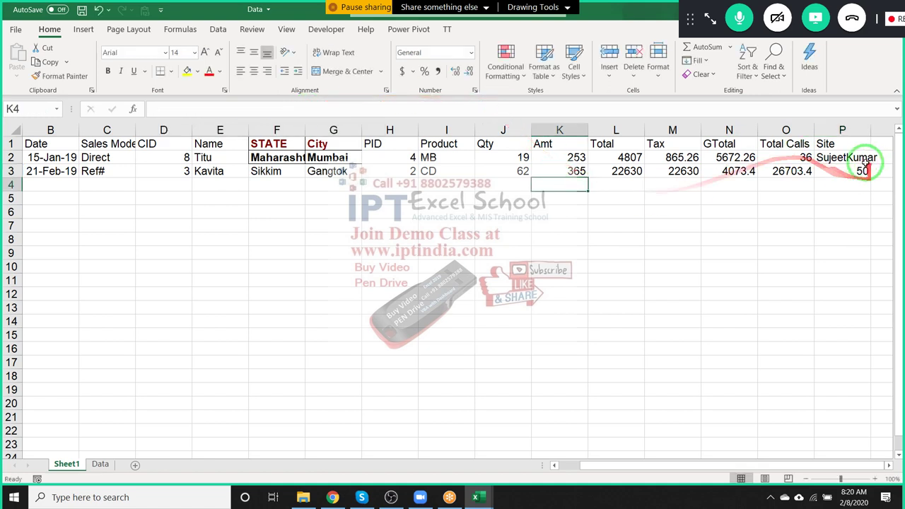
{"action": "left_click", "coordinate": [860, 171]}
{"action": "left_click", "coordinate": [306, 110]}
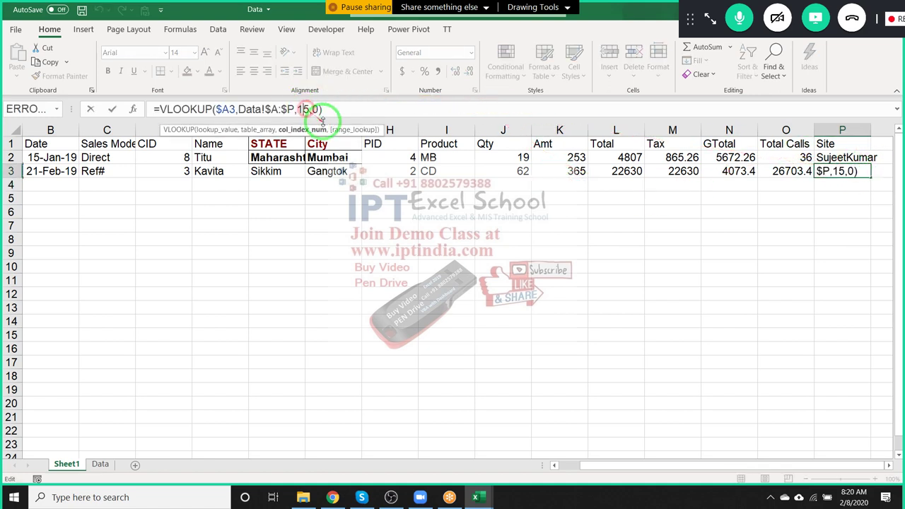
{"action": "key", "text": "BackSpace"}
{"action": "type", "text": "6"}
{"action": "key", "text": "Return"}
{"action": "key", "text": "Up"}
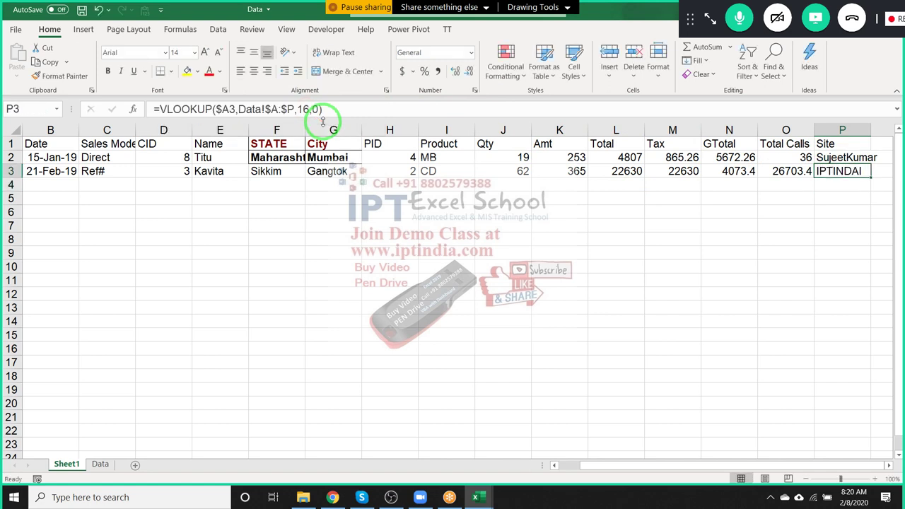
{"action": "key", "text": "Left"}
{"action": "key", "text": "Left"}
{"action": "key", "text": "Left"}
{"action": "key", "text": "Left"}
{"action": "key", "text": "Left"}
{"action": "key", "text": "Left"}
{"action": "key", "text": "Left"}
{"action": "key", "text": "Left"}
{"action": "key", "text": "Left"}
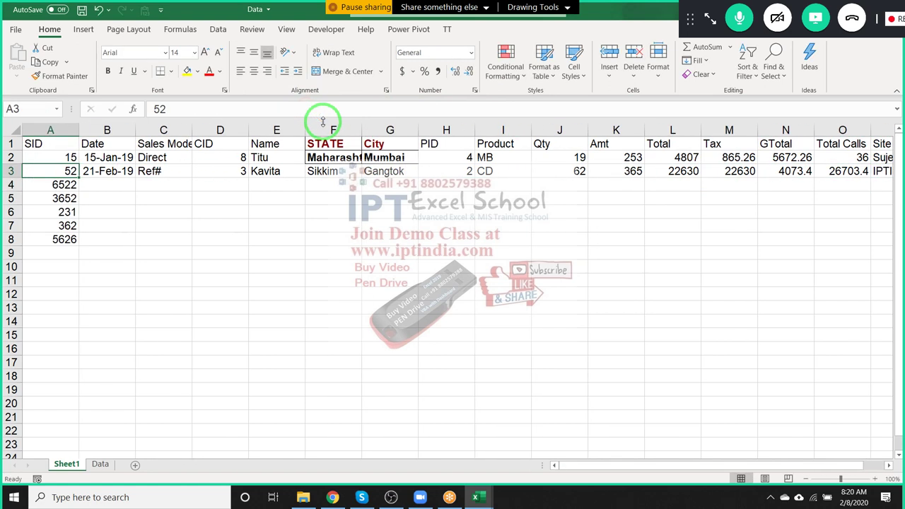
Step: Insert a blank row above the header row
{"action": "key", "text": "Right"}
{"action": "key", "text": "Up"}
{"action": "key", "text": "Up"}
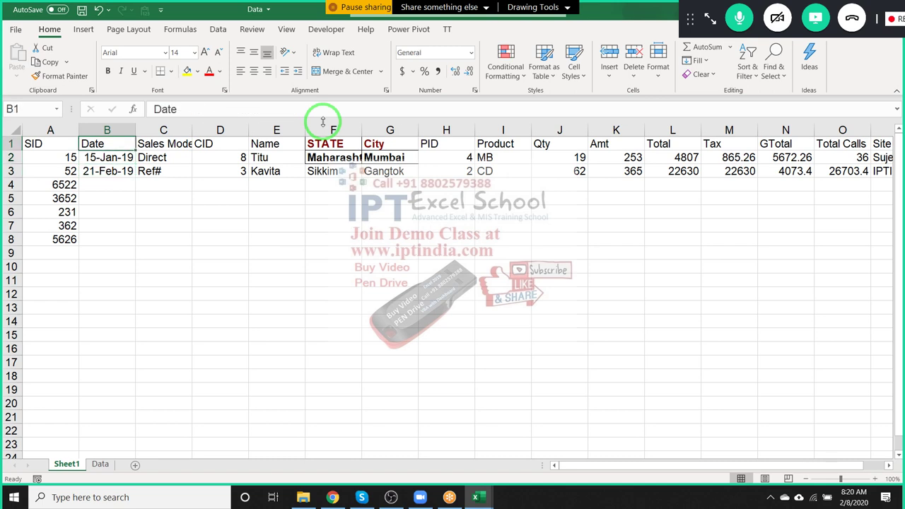
{"action": "key", "text": "shift+space"}
{"action": "key", "text": "ctrl+shift+plus"}
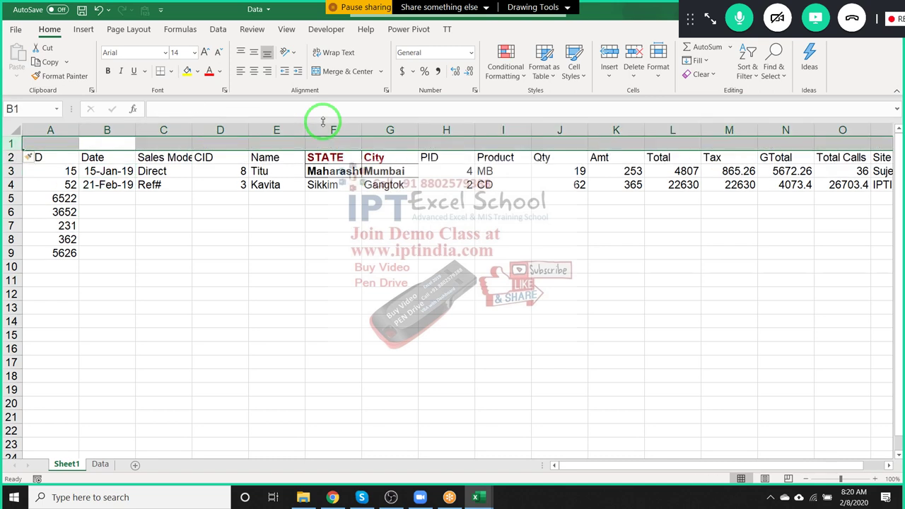
Step: Try numbering the helper row with 1 and 2 in B1:C1
{"action": "type", "text": "1"}
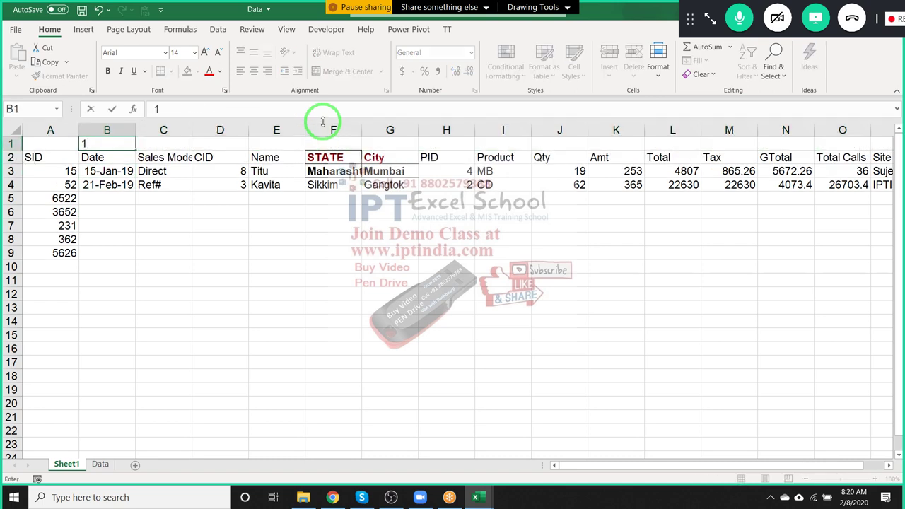
{"action": "key", "text": "Right"}
{"action": "type", "text": "2"}
{"action": "key", "text": "Right"}
{"action": "key", "text": "Left"}
{"action": "key", "text": "Left"}
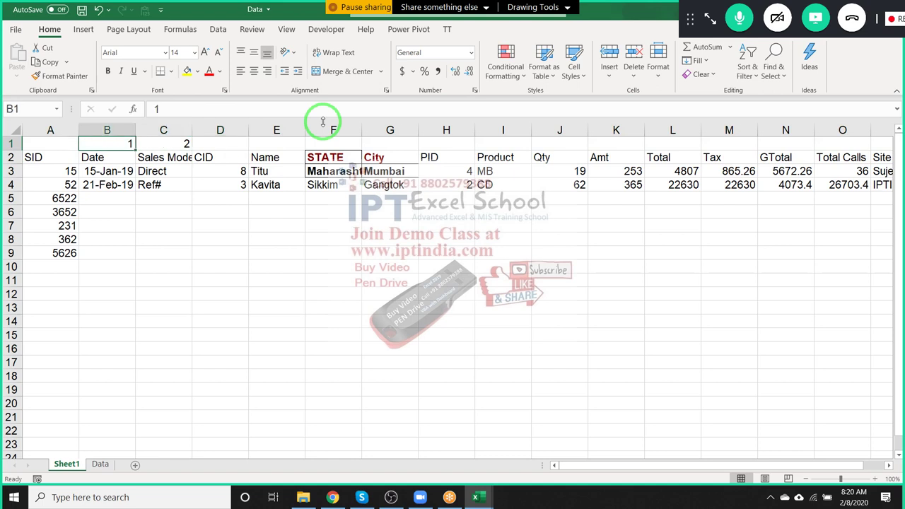
{"action": "key", "text": "shift+Right"}
{"action": "left_click_drag", "start_coordinate": [321, 117], "coordinate": [209, 76]}
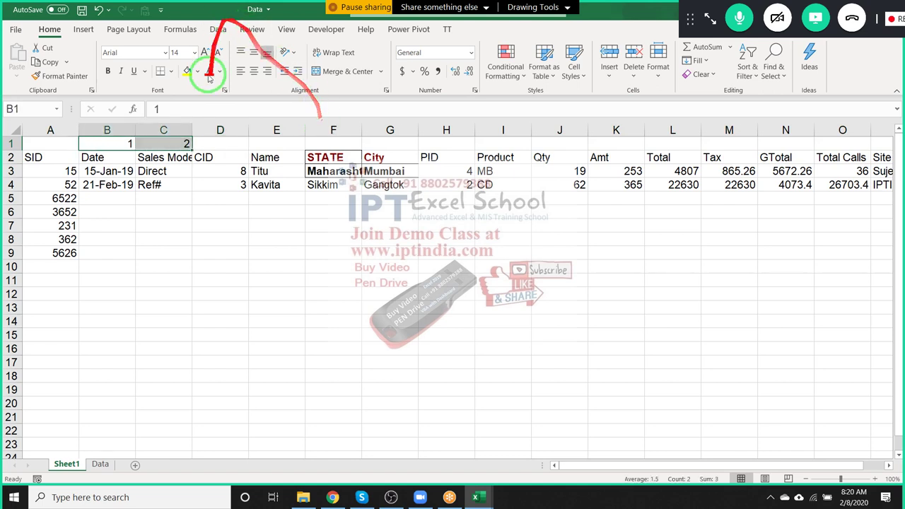
Step: Enter 2 and 3 in B1:C1 and fill the series across to 16 in P1
{"action": "left_click", "coordinate": [121, 143]}
{"action": "type", "text": "2"}
{"action": "key", "text": "Return"}
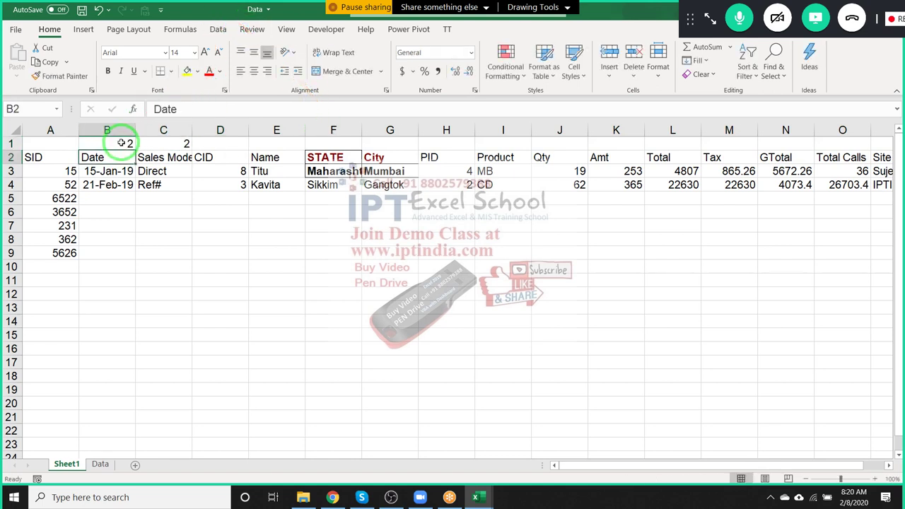
{"action": "key", "text": "Up"}
{"action": "key", "text": "Right"}
{"action": "type", "text": "3"}
{"action": "key", "text": "Return"}
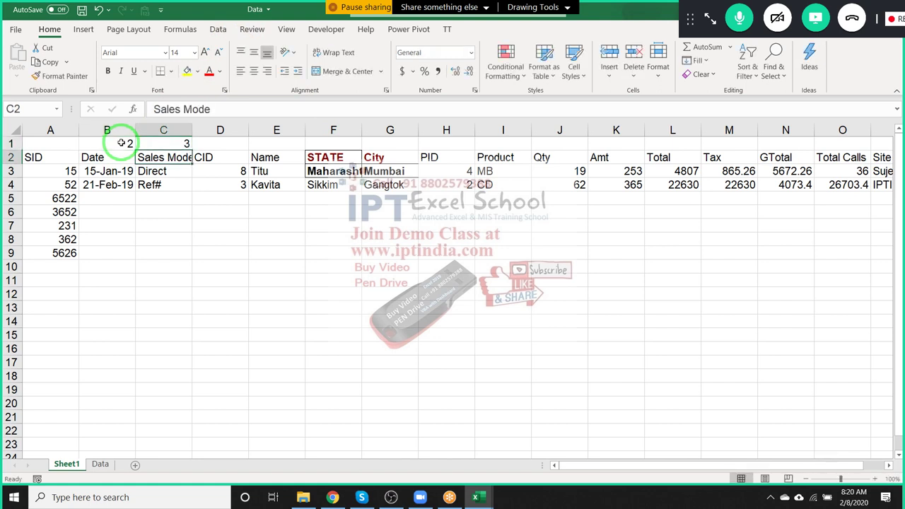
{"action": "key", "text": "Up"}
{"action": "left_click", "coordinate": [122, 143]}
{"action": "key", "text": "shift+Right"}
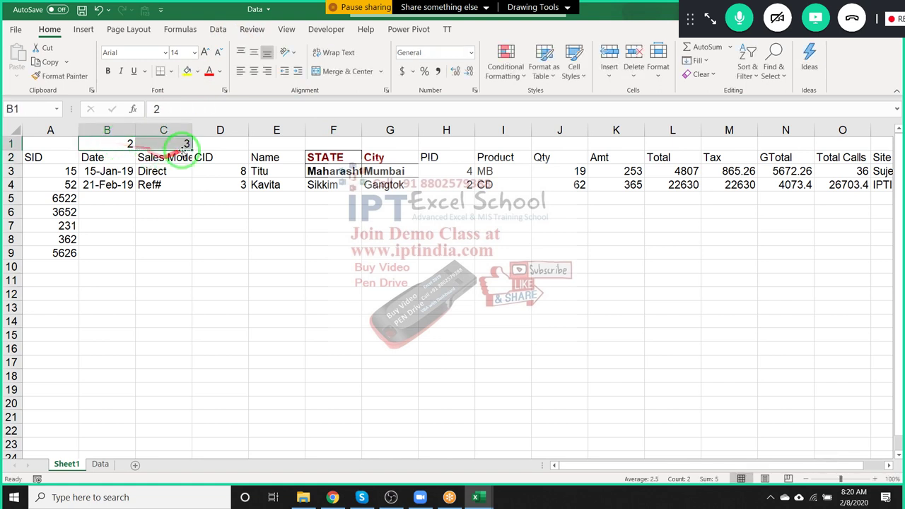
{"action": "left_click_drag", "start_coordinate": [191, 146], "coordinate": [895, 177]}
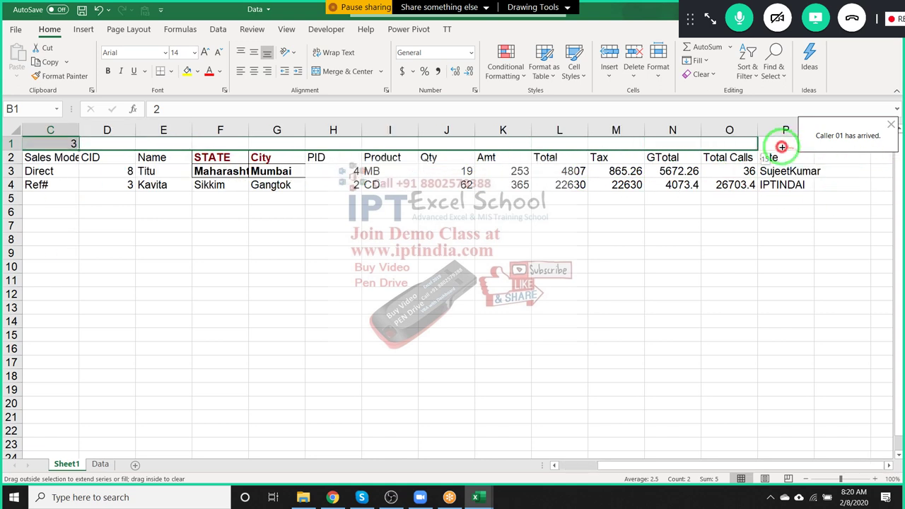
{"action": "left_click_drag", "start_coordinate": [895, 177], "coordinate": [797, 152]}
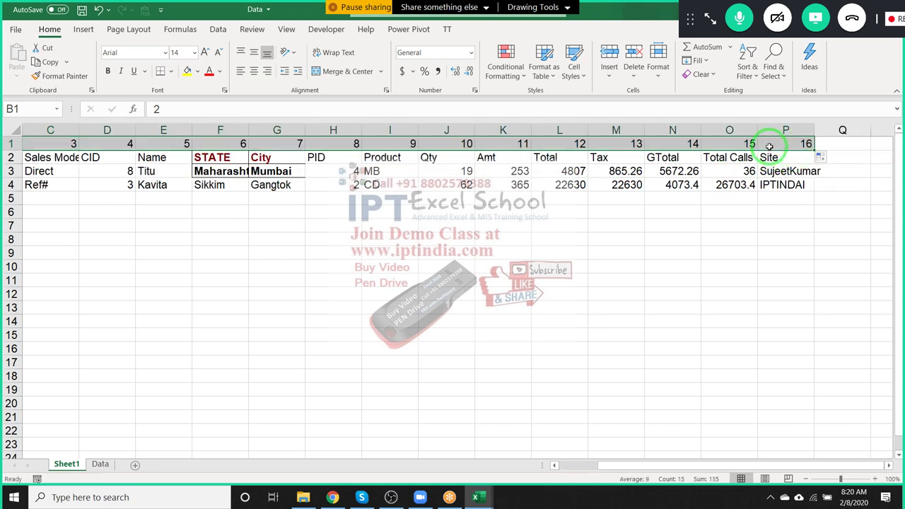
Step: Check the helper numbers along row 1 and move down to B5
{"action": "key", "text": "ctrl+Home"}
{"action": "key", "text": "Right"}
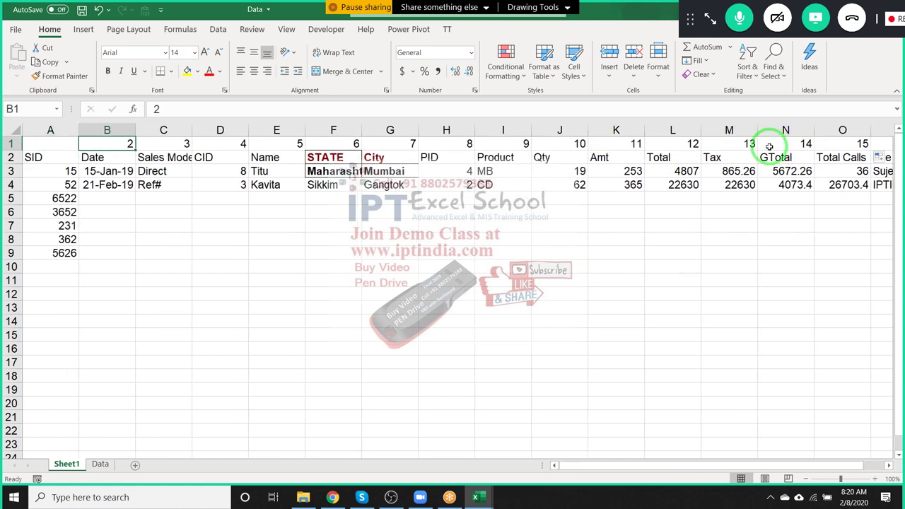
{"action": "key", "text": "Right"}
{"action": "key", "text": "Right"}
{"action": "key", "text": "Right"}
{"action": "key", "text": "Right"}
{"action": "key", "text": "Right"}
{"action": "key", "text": "Right"}
{"action": "key", "text": "Right"}
{"action": "key", "text": "Left"}
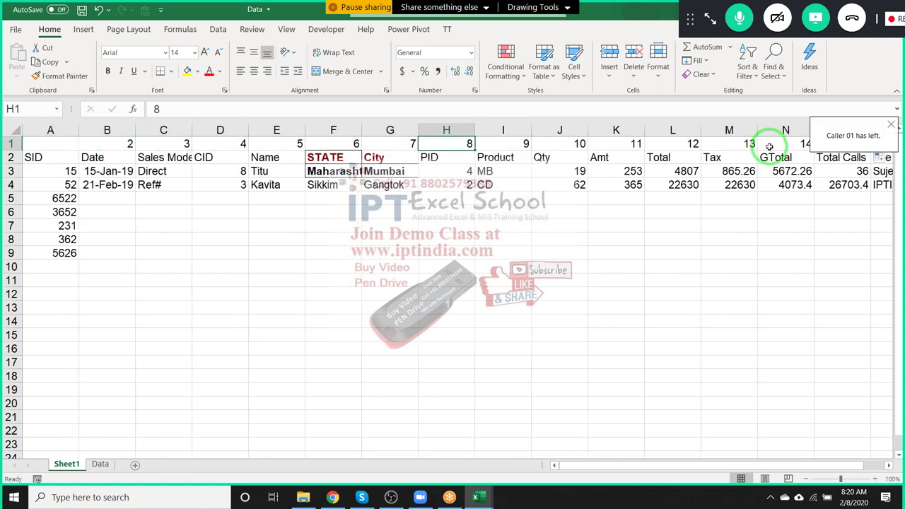
{"action": "key", "text": "Home"}
{"action": "key", "text": "Right"}
{"action": "key", "text": "Right"}
{"action": "key", "text": "Left"}
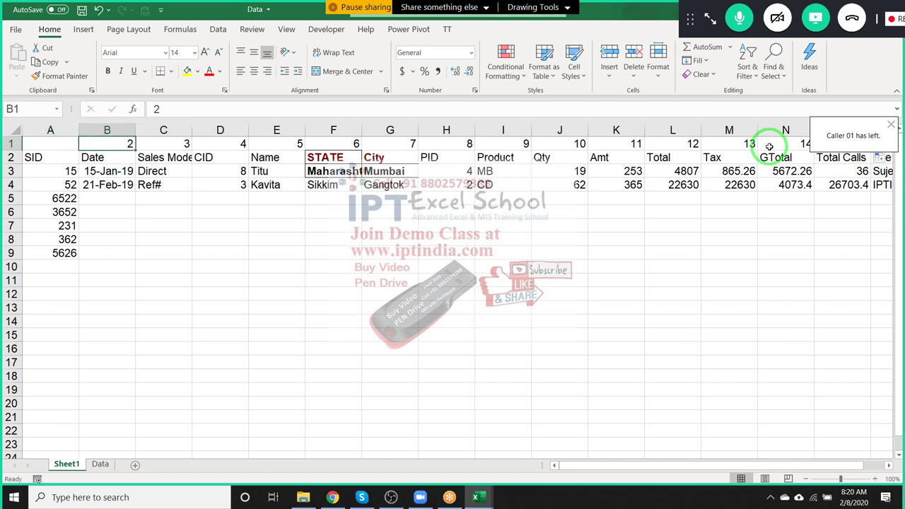
{"action": "key", "text": "Down"}
{"action": "key", "text": "Down"}
{"action": "key", "text": "Down"}
{"action": "key", "text": "Down"}
Step: Start a VLOOKUP in B5 with A5 as the lookup value and Data!A:P as the table
{"action": "type", "text": "=V"}
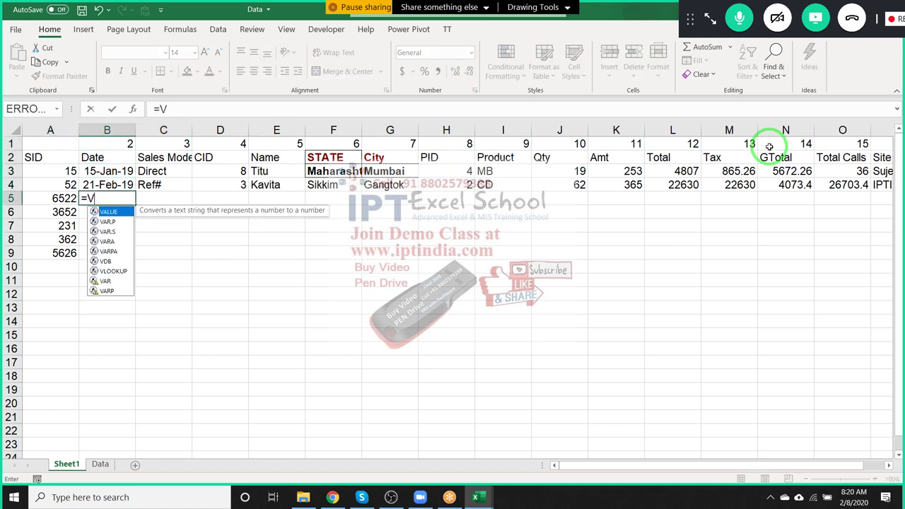
{"action": "type", "text": "L"}
{"action": "key", "text": "Tab"}
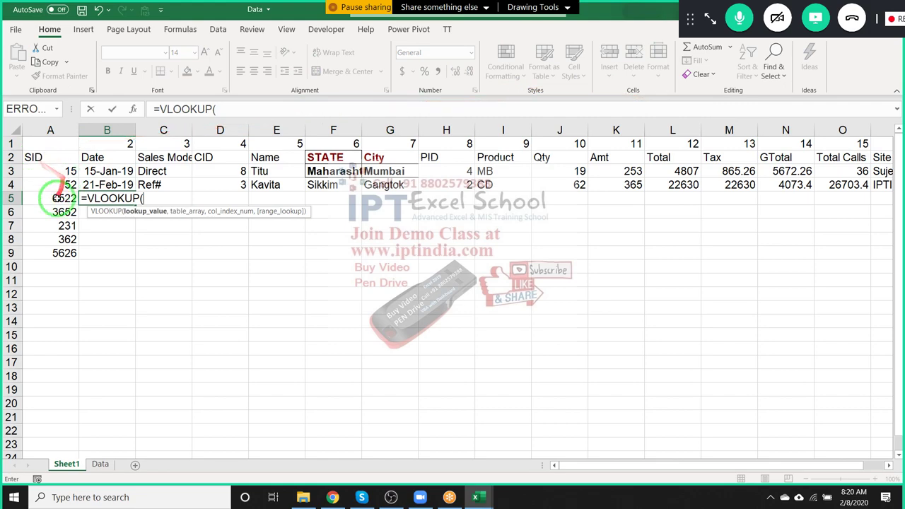
{"action": "left_click", "coordinate": [50, 198]}
{"action": "type", "text": ","}
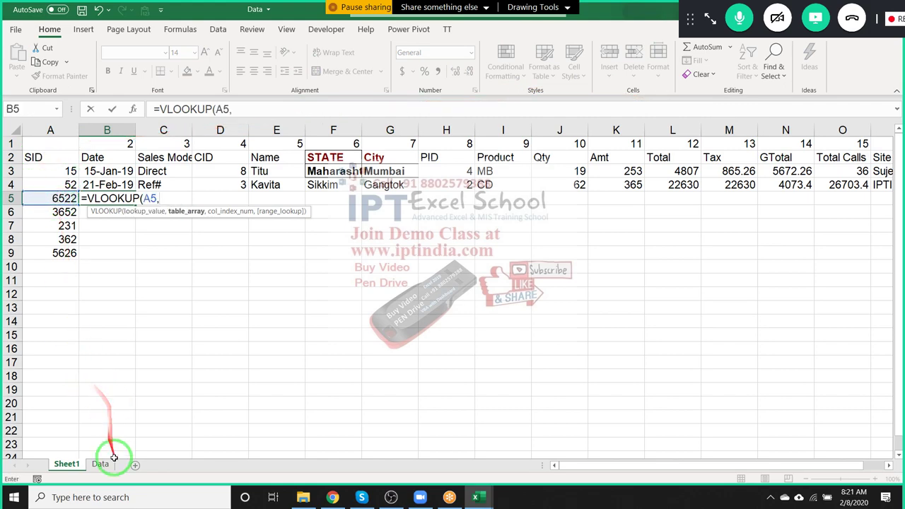
{"action": "left_click", "coordinate": [100, 464]}
{"action": "left_click", "coordinate": [60, 143]}
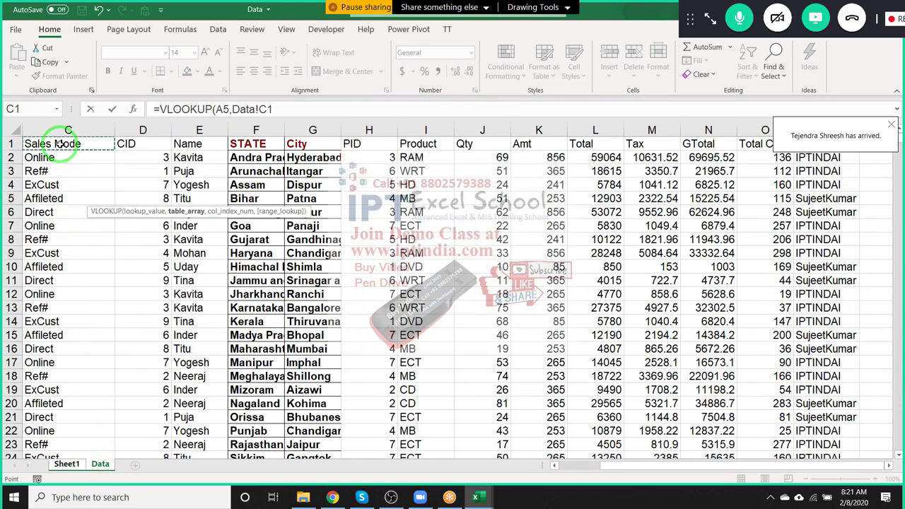
{"action": "key", "text": "Left"}
{"action": "key", "text": "Left"}
{"action": "key", "text": "ctrl+space"}
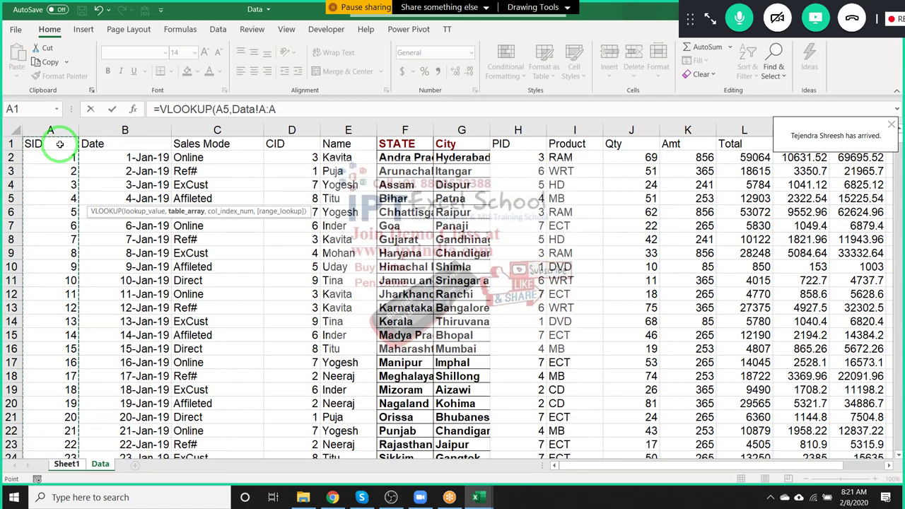
{"action": "key", "text": "ctrl+shift+Right"}
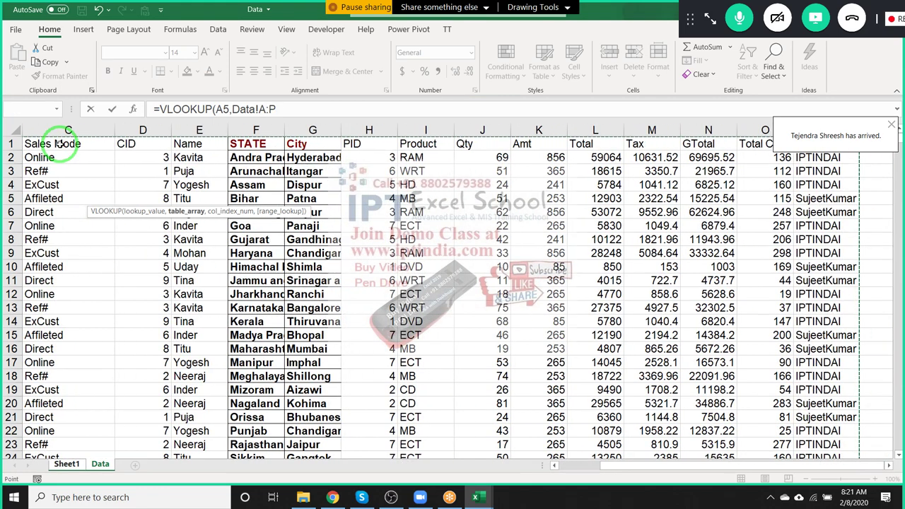
{"action": "type", "text": ","}
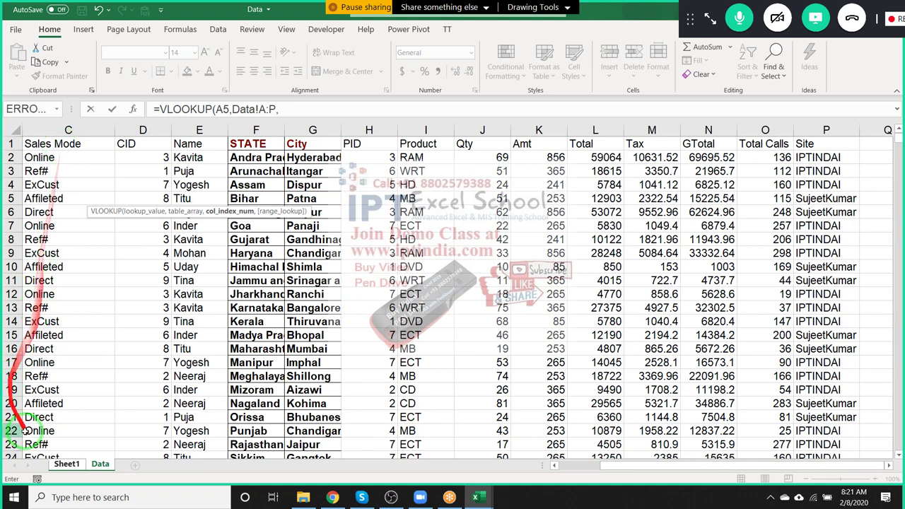
Step: Finish the formula with Sheet1!B1 as column index and exact match 0
{"action": "left_click", "coordinate": [100, 464]}
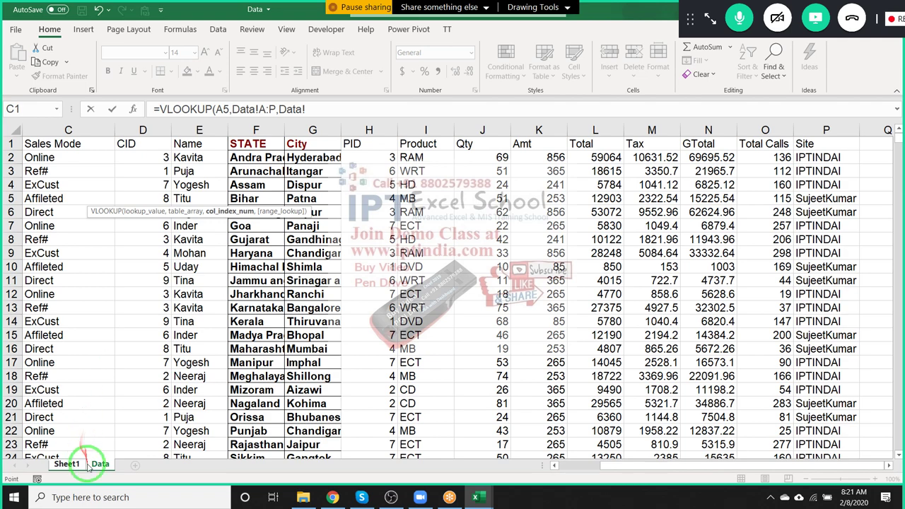
{"action": "left_click", "coordinate": [68, 464]}
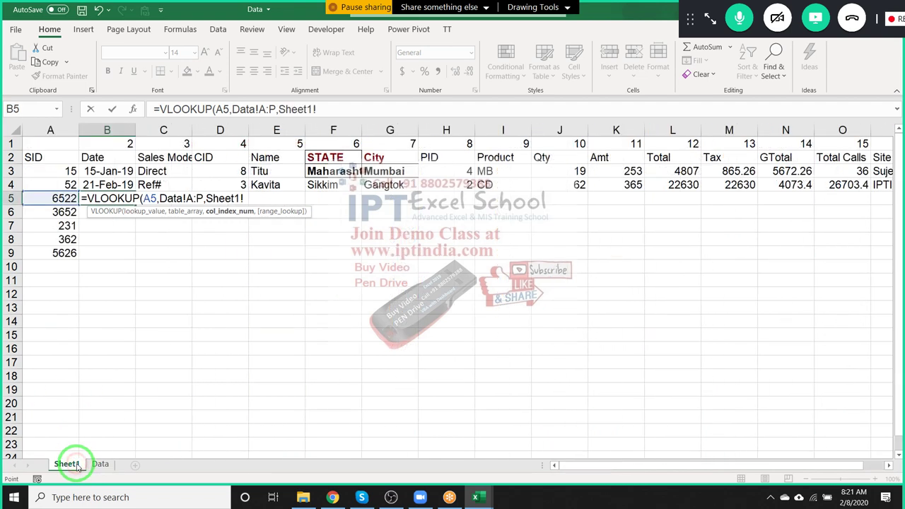
{"action": "left_click", "coordinate": [120, 143]}
{"action": "type", "text": ",0"}
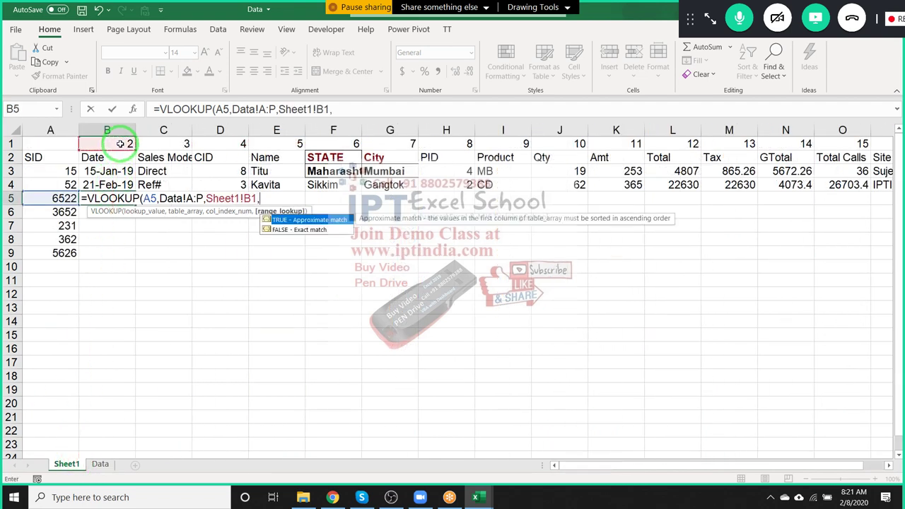
{"action": "type", "text": ")"}
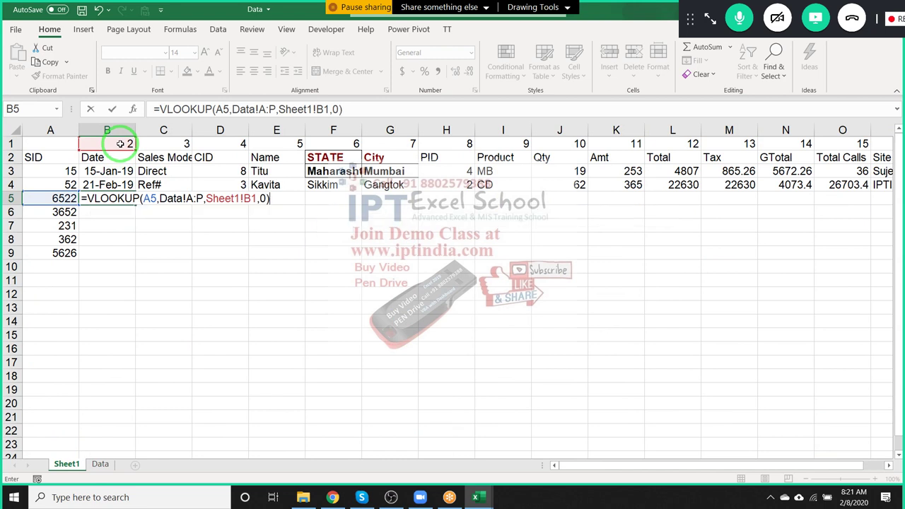
{"action": "key", "text": "Return"}
{"action": "key", "text": "Up"}
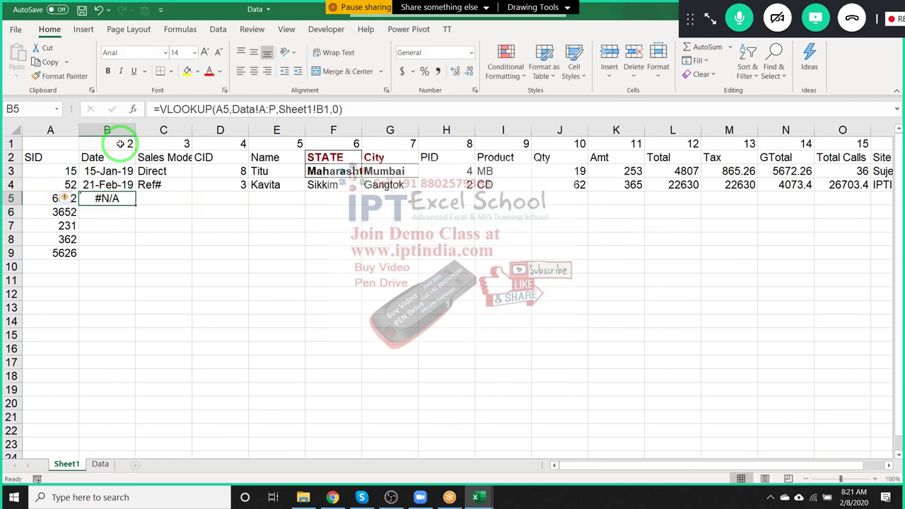
Step: Change the SID in A5 to 655
{"action": "left_click", "coordinate": [232, 109]}
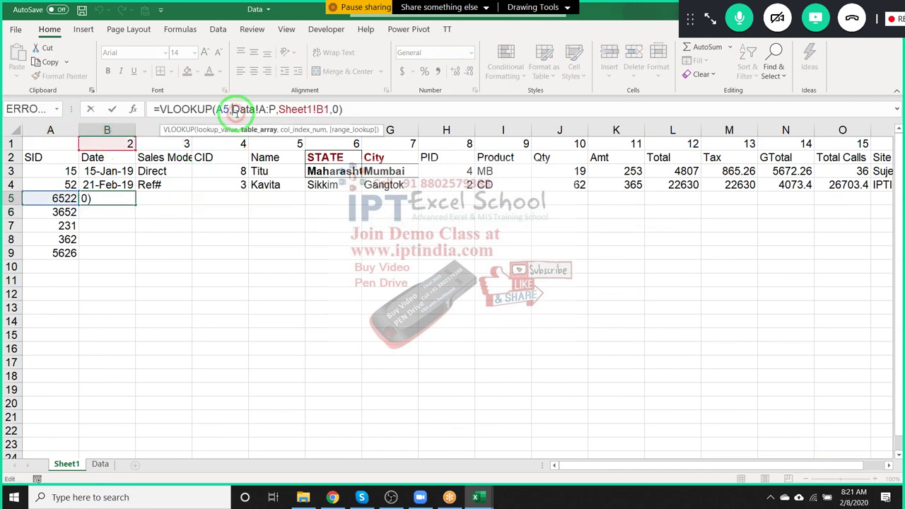
{"action": "key", "text": "Return"}
{"action": "key", "text": "Up"}
{"action": "key", "text": "Left"}
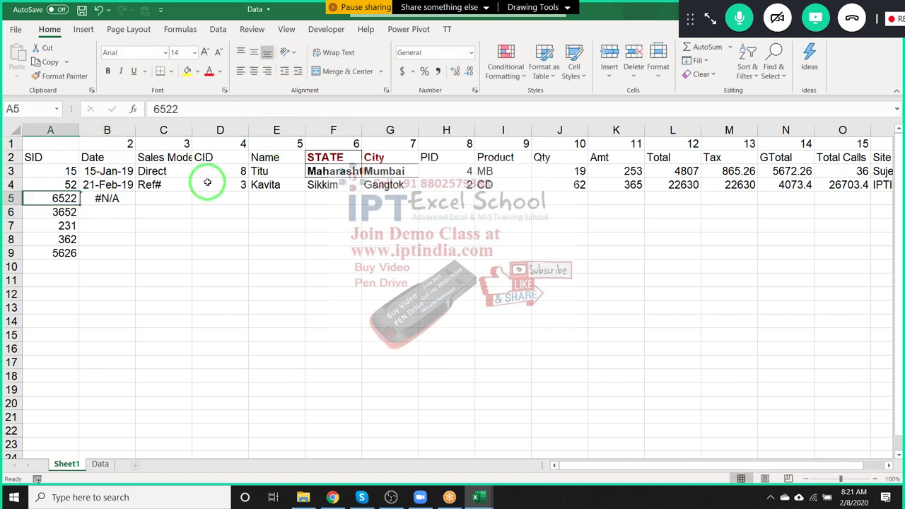
{"action": "type", "text": "65"}
{"action": "key", "text": "Return"}
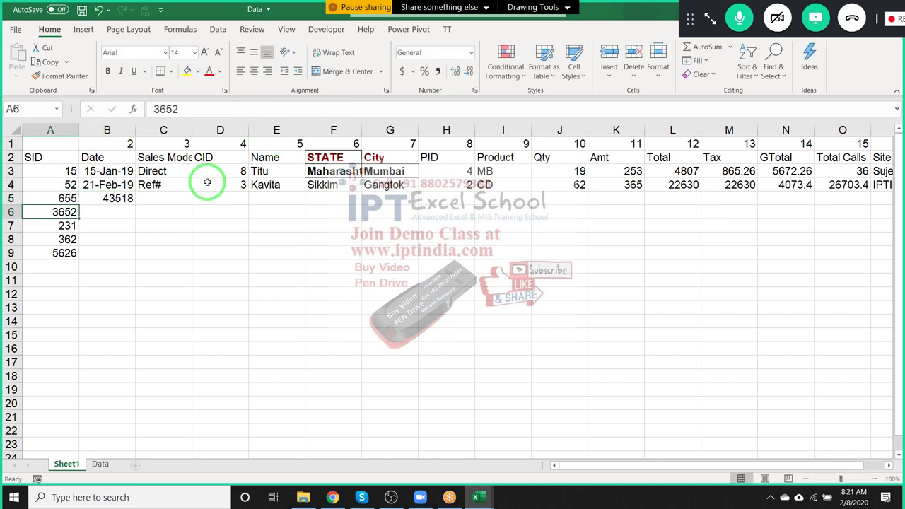
{"action": "key", "text": "Up"}
{"action": "key", "text": "Right"}
Step: Format B5 as a date and lock its references to $A5, Data!$A:$P and Sheet1!B$1
{"action": "key", "text": "ctrl+shift+3"}
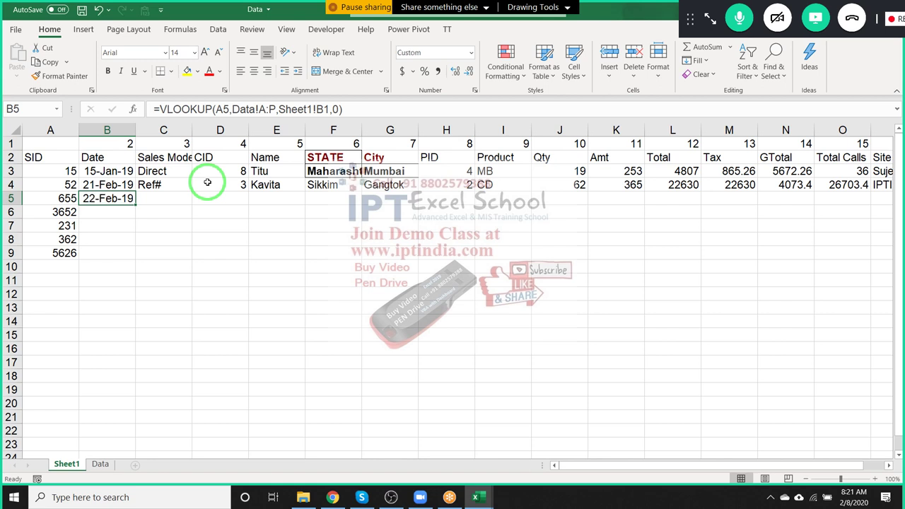
{"action": "left_click", "coordinate": [216, 110]}
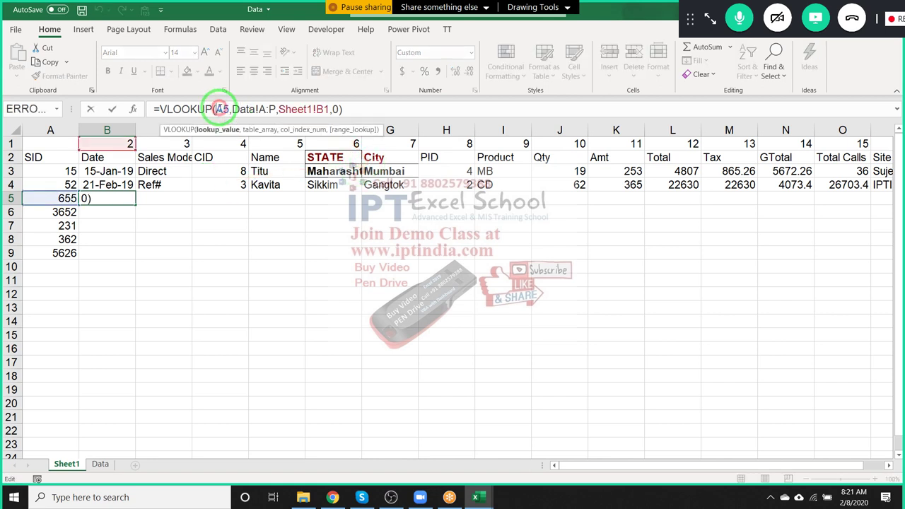
{"action": "type", "text": "$"}
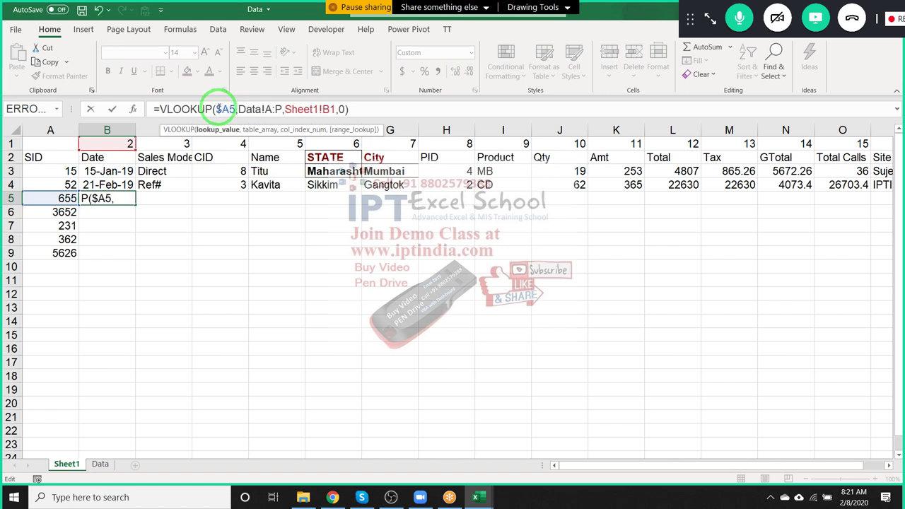
{"action": "double_click", "coordinate": [275, 109]}
{"action": "key", "text": "F4"}
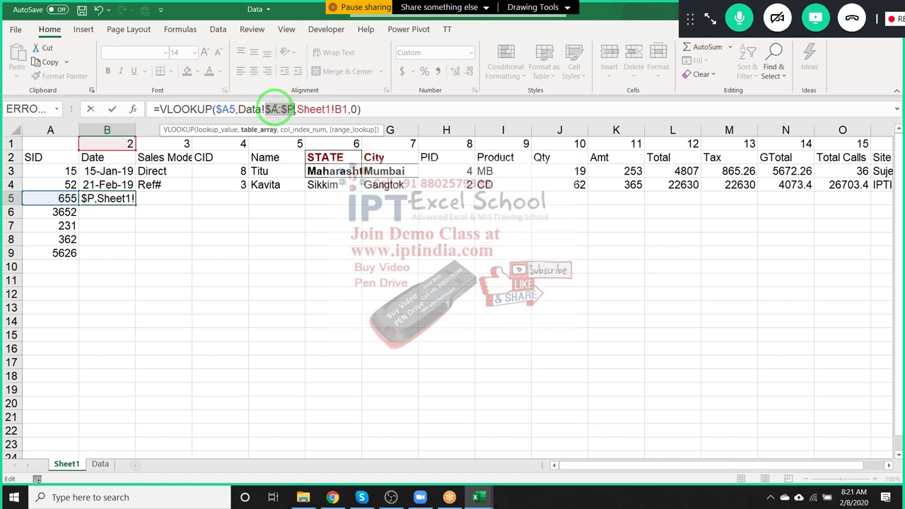
{"action": "left_click", "coordinate": [342, 109]}
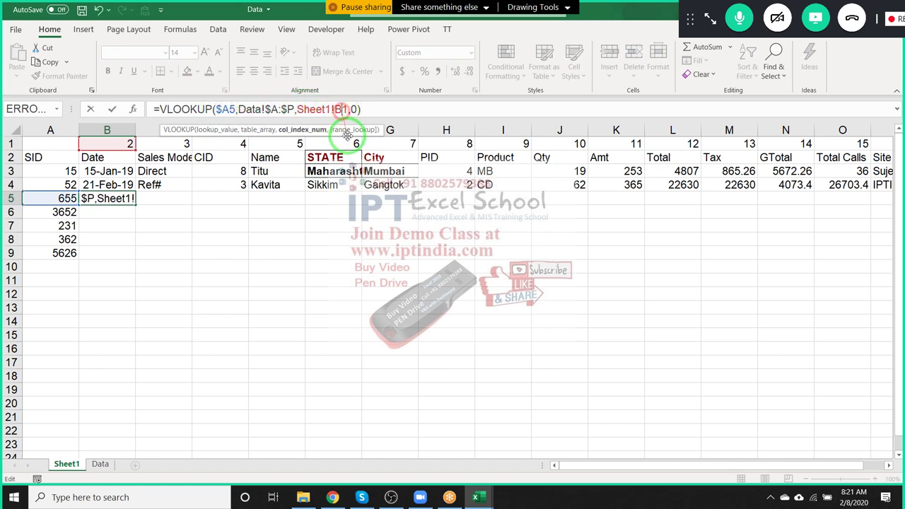
{"action": "type", "text": "$"}
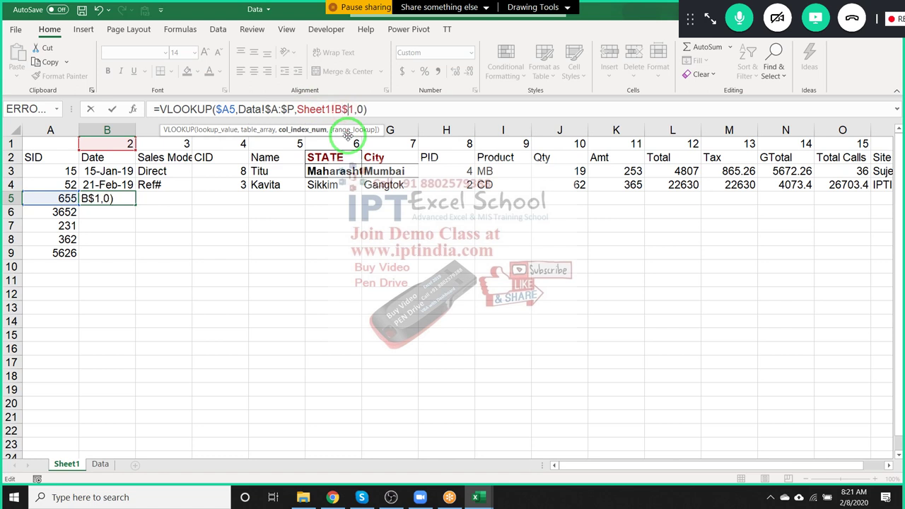
{"action": "left_click_drag", "start_coordinate": [151, 203], "coordinate": [24, 263]}
{"action": "left_click_drag", "start_coordinate": [121, 200], "coordinate": [307, 197]}
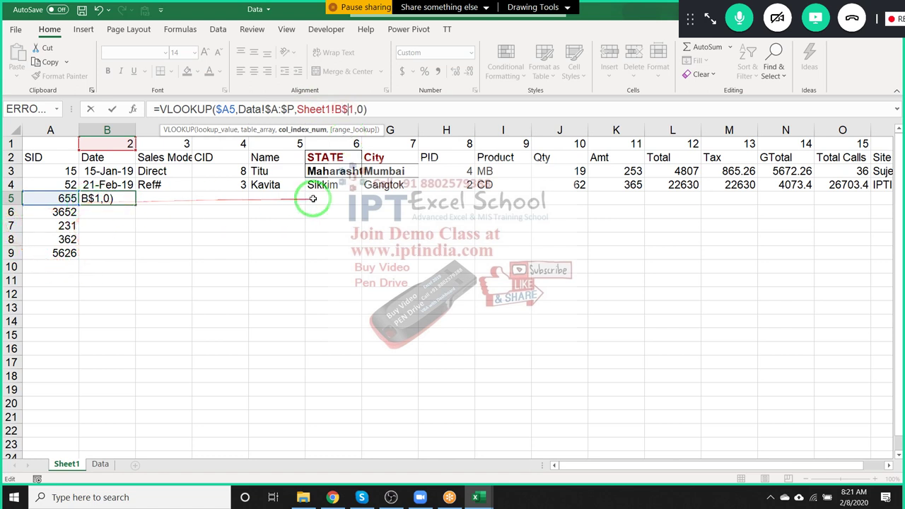
{"action": "key", "text": "Return"}
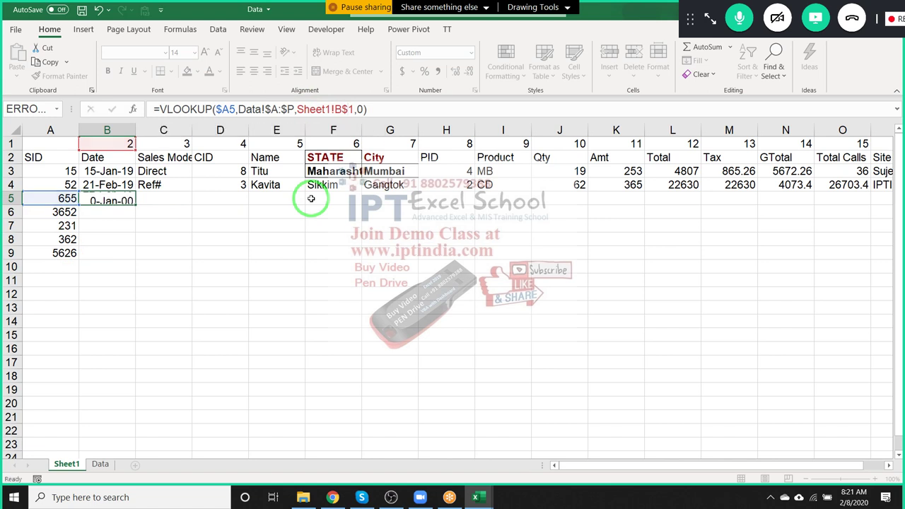
Step: Copy the B5 formula across B5:P5 with Ctrl+R and review the helper row
{"action": "key", "text": "Up"}
{"action": "key", "text": "Up"}
{"action": "key", "text": "ctrl+Right"}
{"action": "key", "text": "Down"}
{"action": "key", "text": "ctrl+shift+Left"}
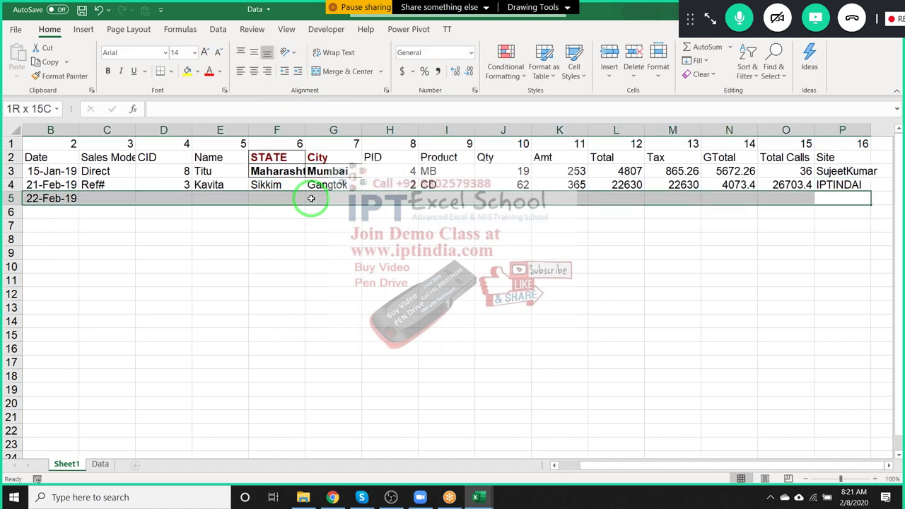
{"action": "key", "text": "ctrl+r"}
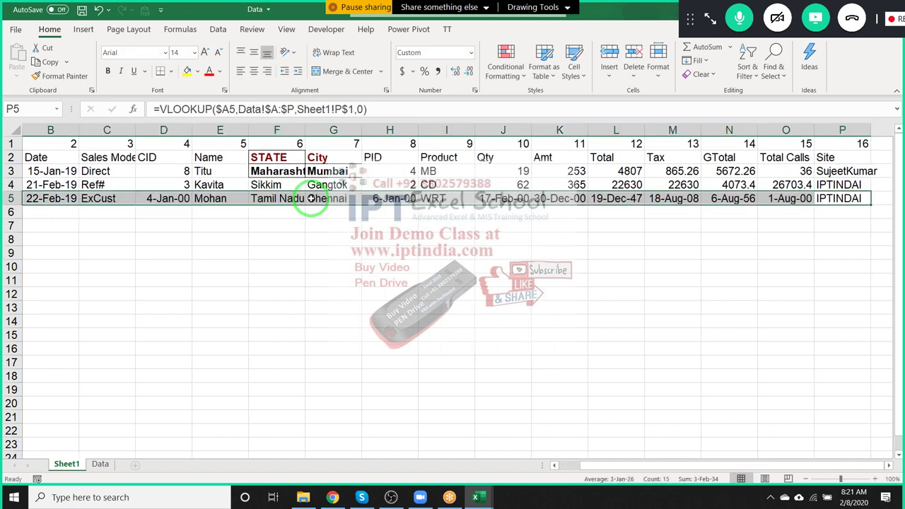
{"action": "key", "text": "Left"}
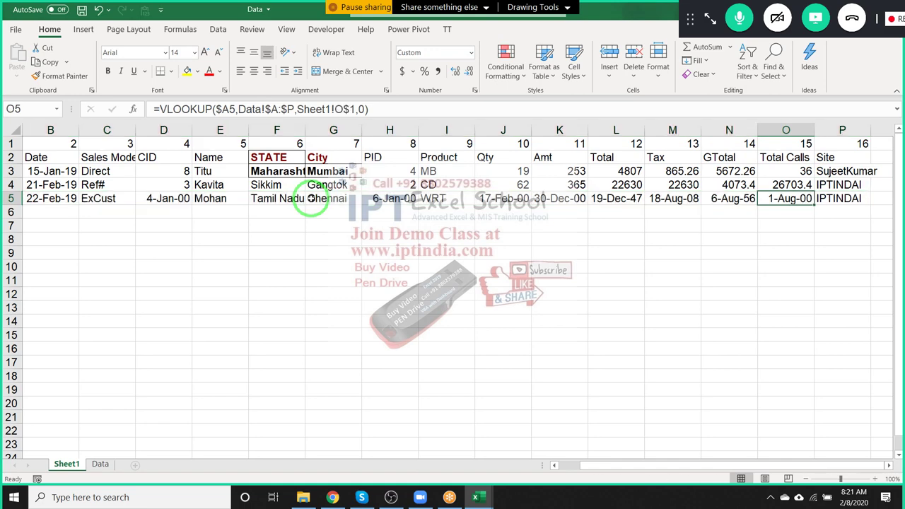
{"action": "key", "text": "Left"}
{"action": "key", "text": "Left"}
{"action": "key", "text": "Left"}
{"action": "key", "text": "Left"}
{"action": "key", "text": "Left"}
{"action": "key", "text": "Left"}
{"action": "key", "text": "Up"}
{"action": "key", "text": "Up"}
{"action": "key", "text": "Up"}
{"action": "key", "text": "Up"}
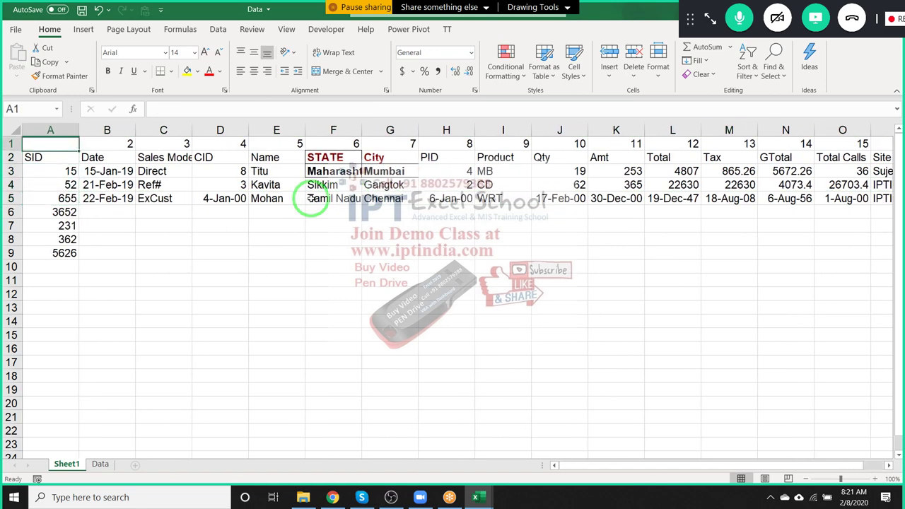
{"action": "key", "text": "Right"}
{"action": "key", "text": "Right"}
{"action": "key", "text": "Right"}
{"action": "key", "text": "Right"}
{"action": "key", "text": "Right"}
{"action": "key", "text": "Right"}
{"action": "key", "text": "Right"}
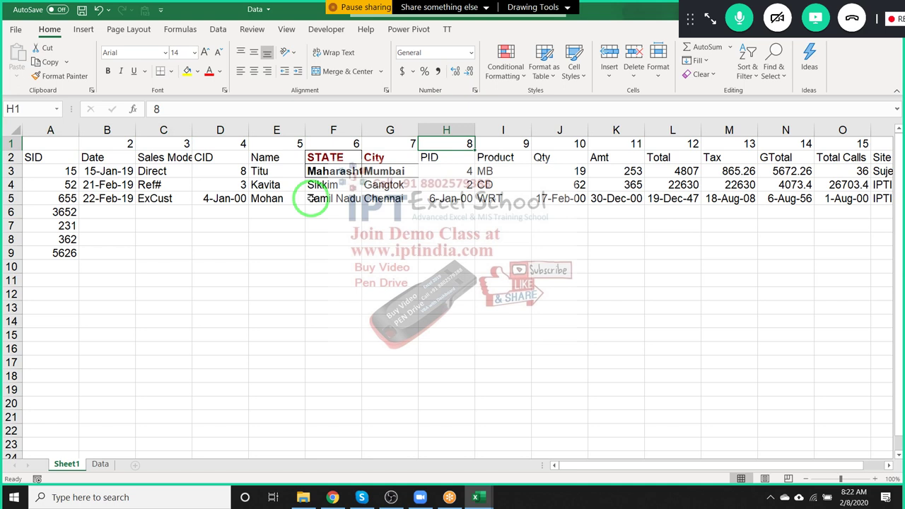
Step: Enter =COLUMN(Data!B2) in B6, returning 2, and compare it with helper cell B1
{"action": "key", "text": "Left"}
{"action": "key", "text": "Left"}
{"action": "key", "text": "Left"}
{"action": "key", "text": "Left"}
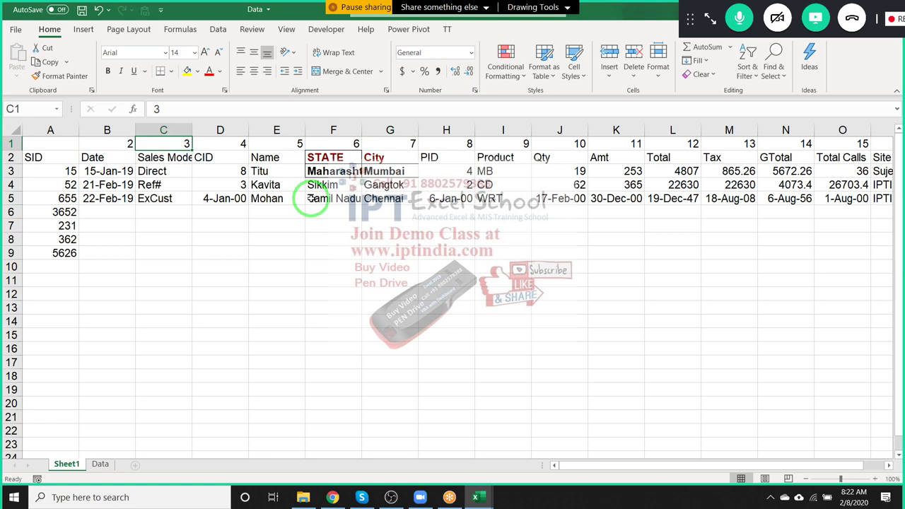
{"action": "key", "text": "Left"}
{"action": "key", "text": "Down"}
{"action": "key", "text": "Down"}
{"action": "key", "text": "Down"}
{"action": "key", "text": "Down"}
{"action": "key", "text": "Down"}
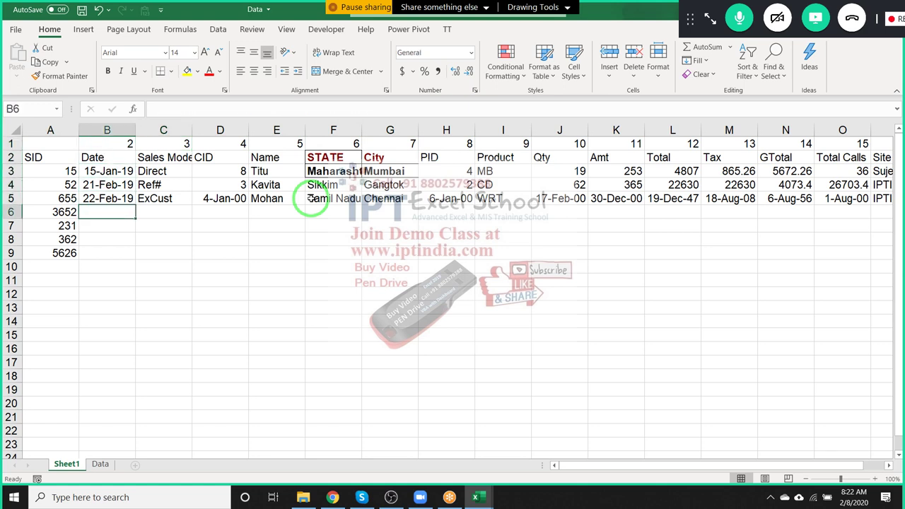
{"action": "type", "text": "="}
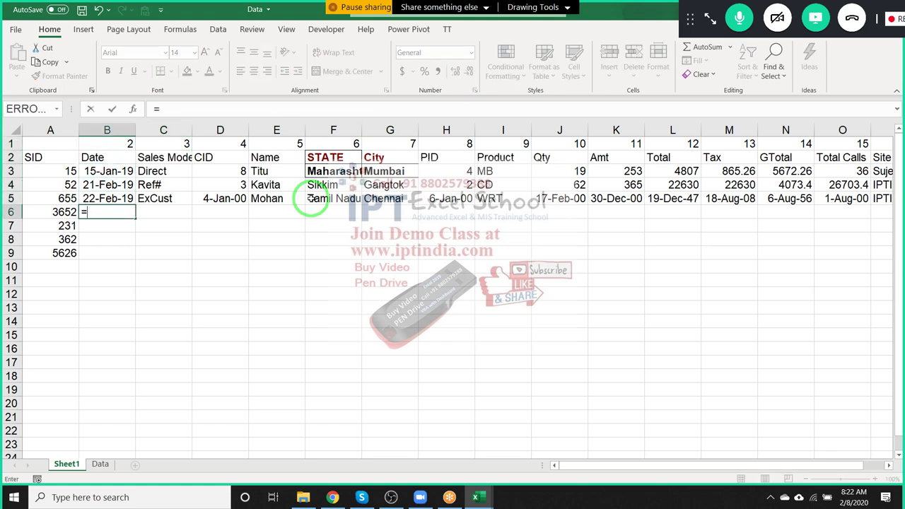
{"action": "type", "text": "COL"}
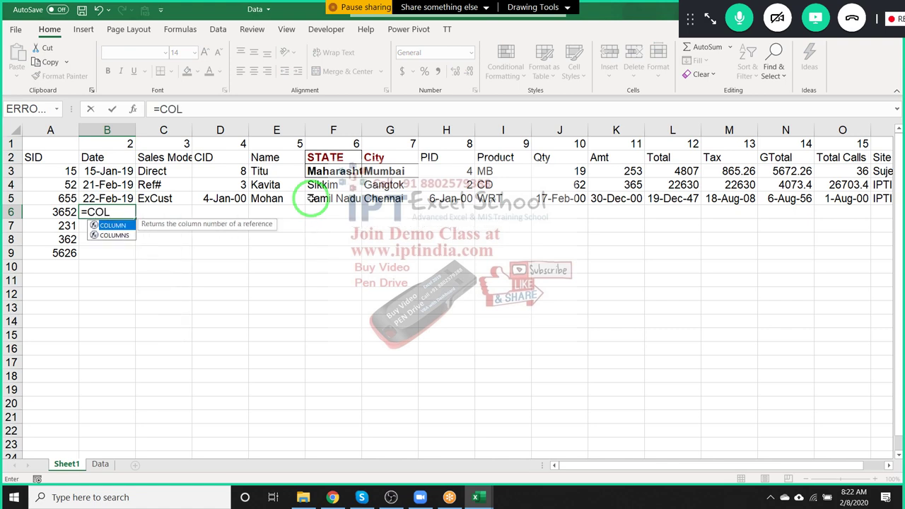
{"action": "key", "text": "Tab"}
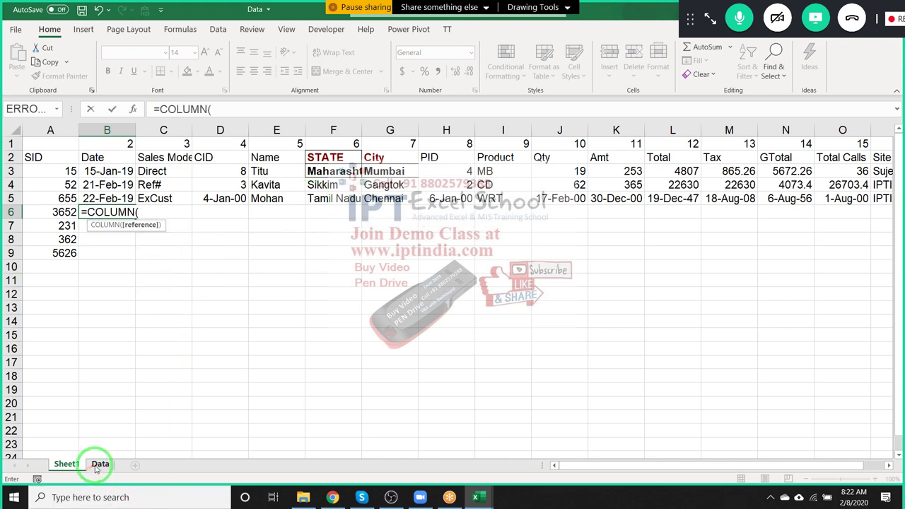
{"action": "left_click", "coordinate": [99, 464]}
{"action": "left_click_drag", "start_coordinate": [64, 145], "coordinate": [71, 159]}
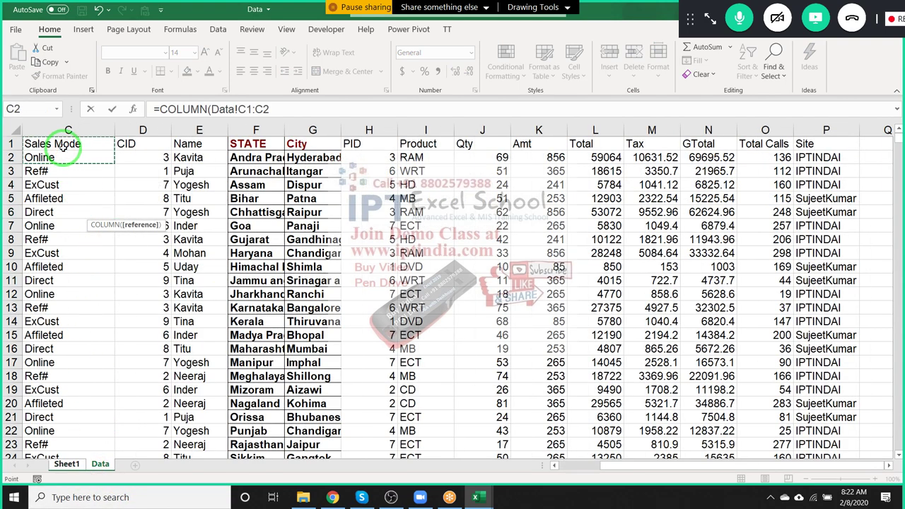
{"action": "key", "text": "Left"}
{"action": "key", "text": "Left"}
{"action": "key", "text": "Right"}
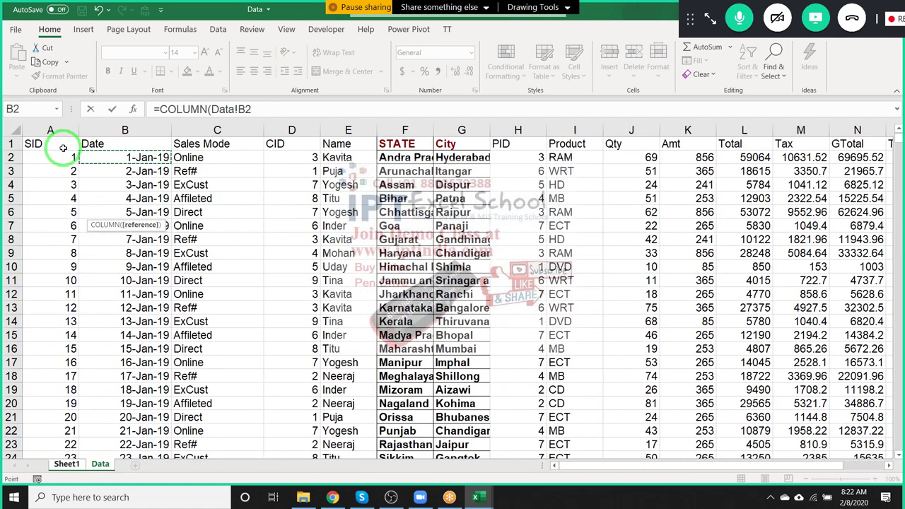
{"action": "key", "text": "Return"}
{"action": "key", "text": "Up"}
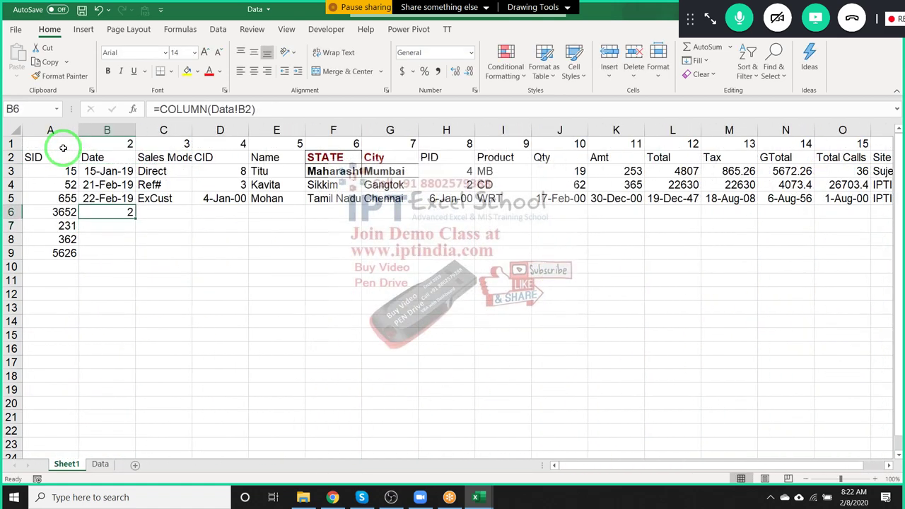
{"action": "left_click", "coordinate": [86, 143]}
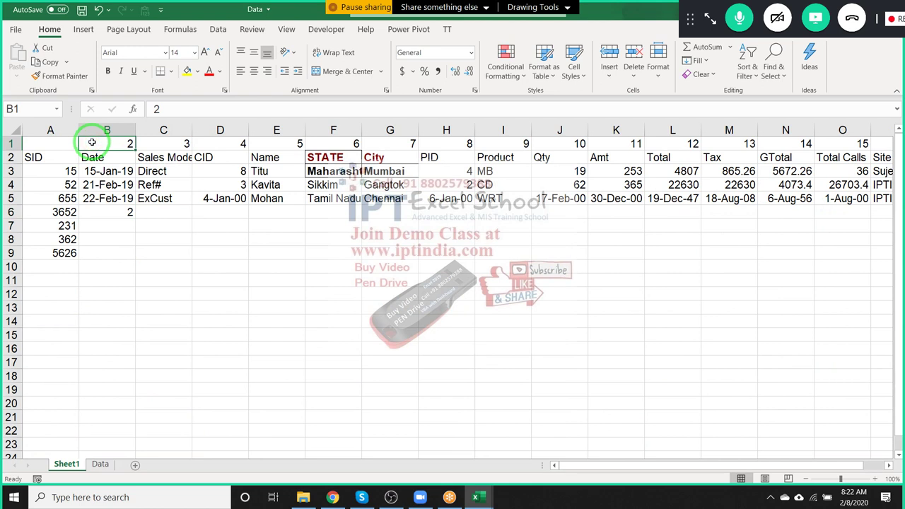
{"action": "left_click", "coordinate": [99, 207]}
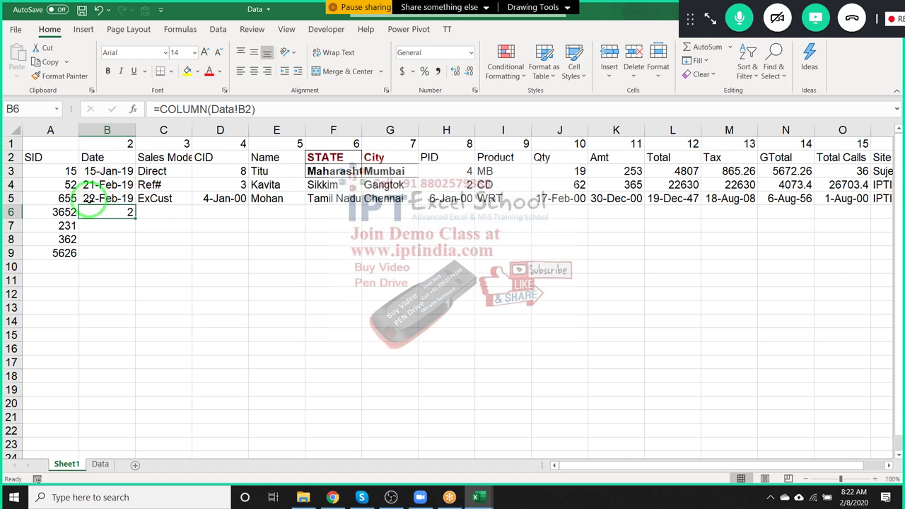
Step: Start a VLOOKUP in B6 with A6 as the lookup value and Data!A:P as the table
{"action": "type", "text": "=vl"}
{"action": "key", "text": "Tab"}
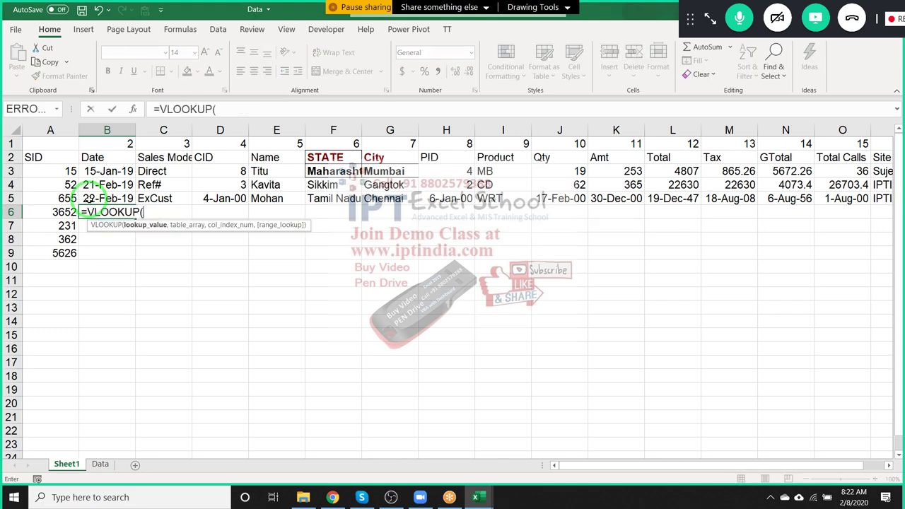
{"action": "left_click", "coordinate": [39, 212]}
{"action": "type", "text": ","}
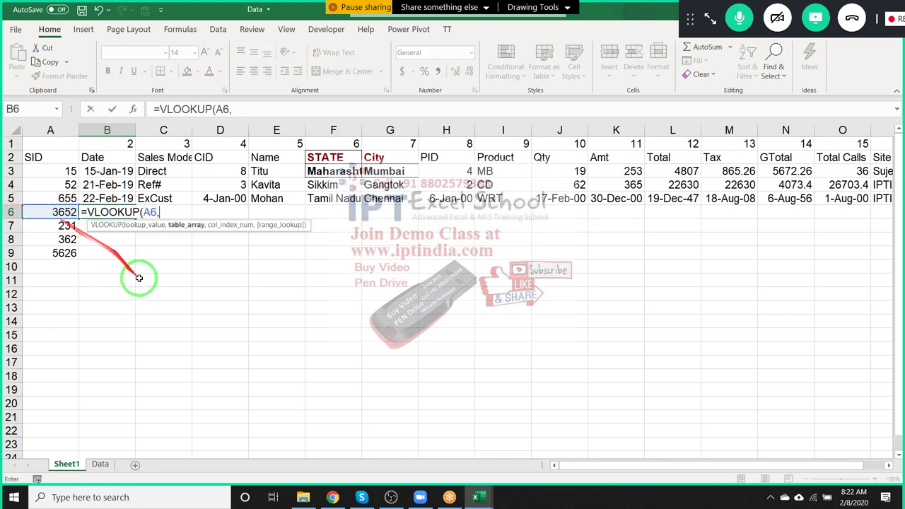
{"action": "left_click", "coordinate": [99, 464]}
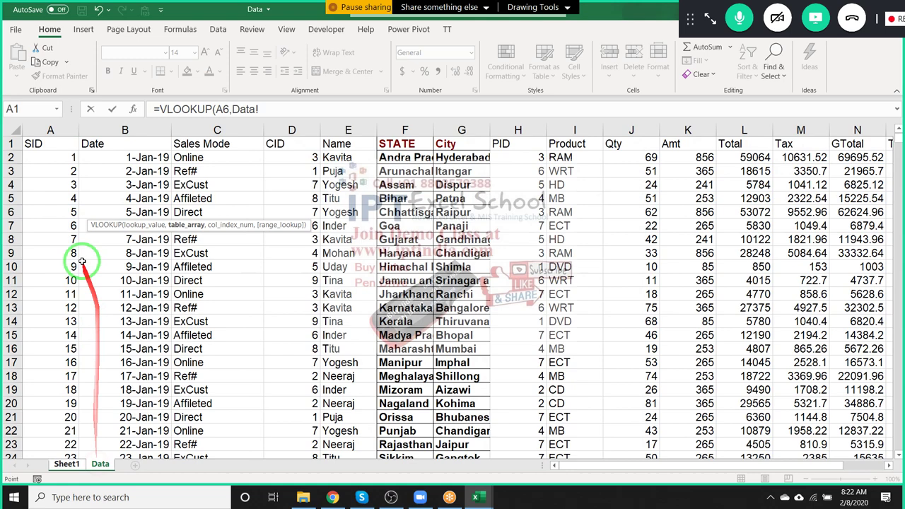
{"action": "left_click", "coordinate": [41, 129]}
{"action": "key", "text": "ctrl+shift+Right"}
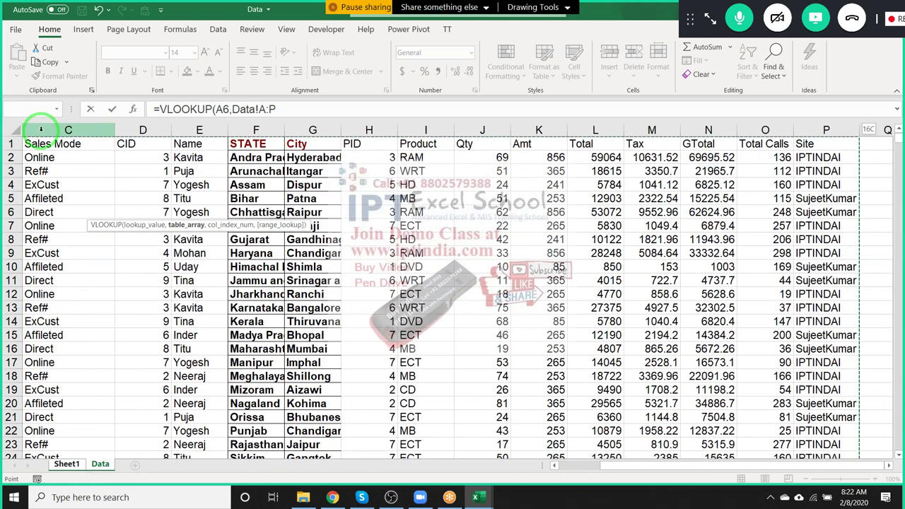
Step: Use COLUMN(Data!B2) as the column index with exact match 0, returning 43505
{"action": "type", "text": ",COL"}
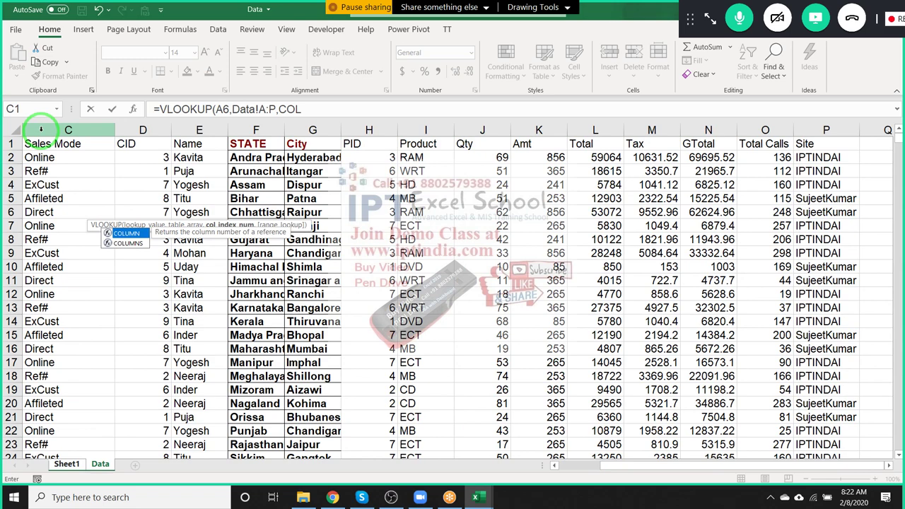
{"action": "key", "text": "Tab"}
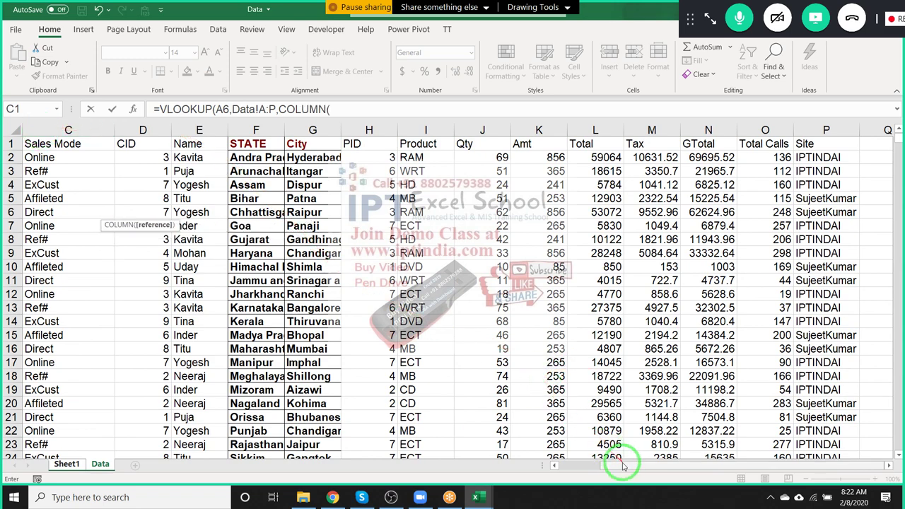
{"action": "left_click_drag", "start_coordinate": [623, 466], "coordinate": [581, 464]}
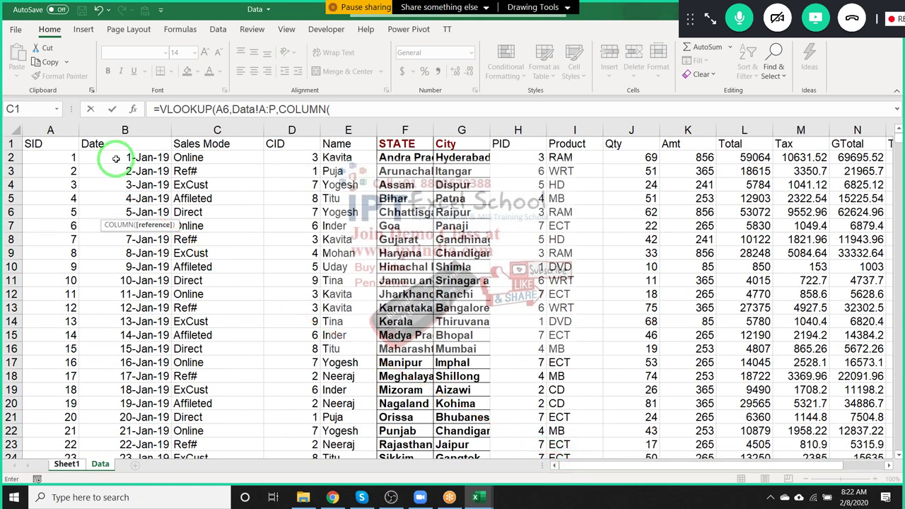
{"action": "left_click", "coordinate": [116, 157]}
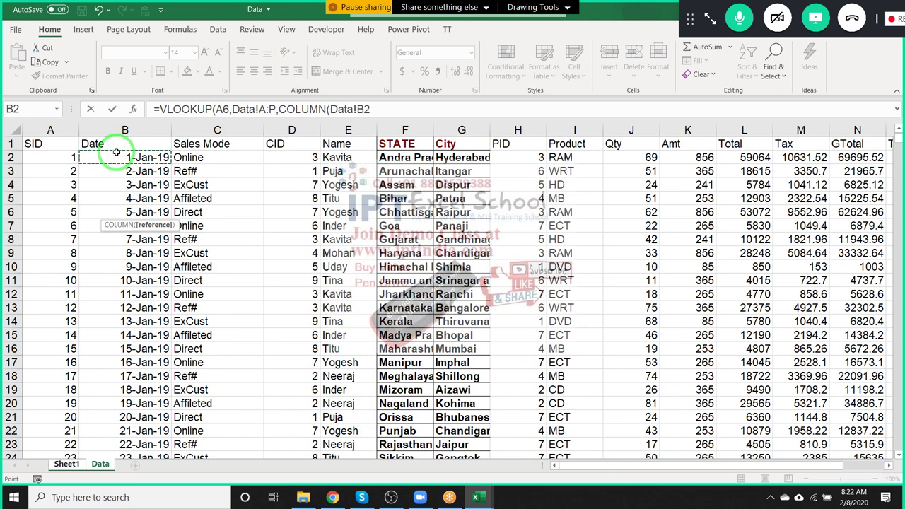
{"action": "type", "text": "),"}
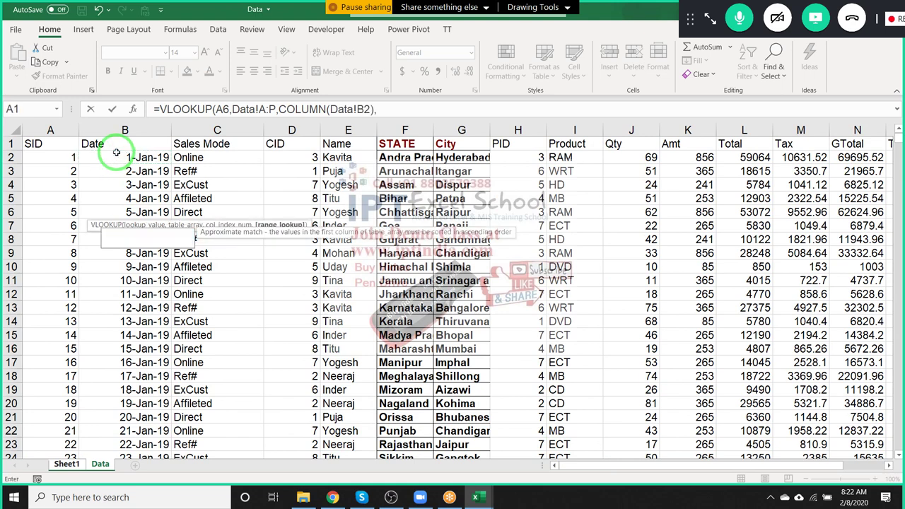
{"action": "type", "text": "0"}
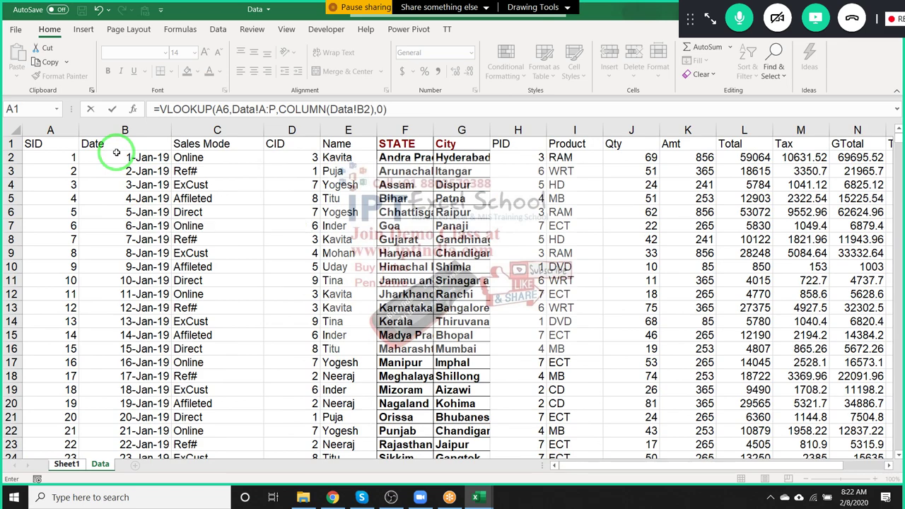
{"action": "key", "text": "Return"}
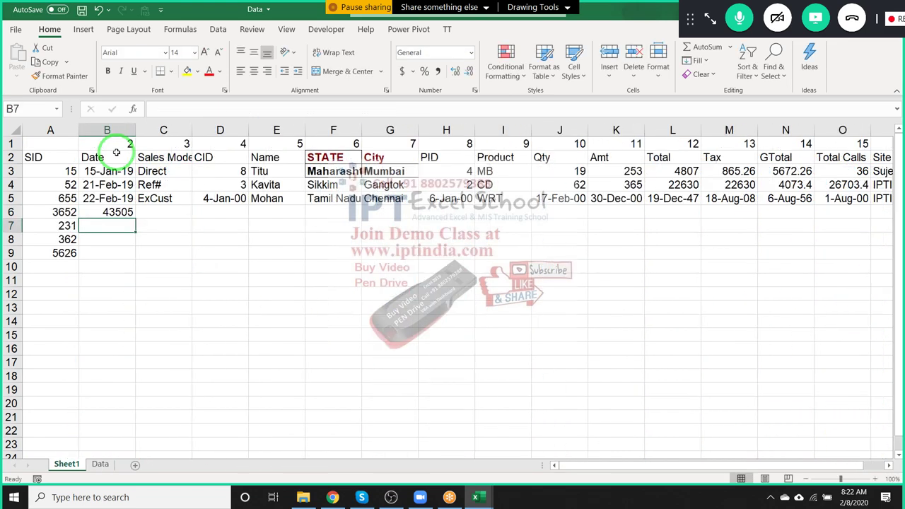
{"action": "key", "text": "Up"}
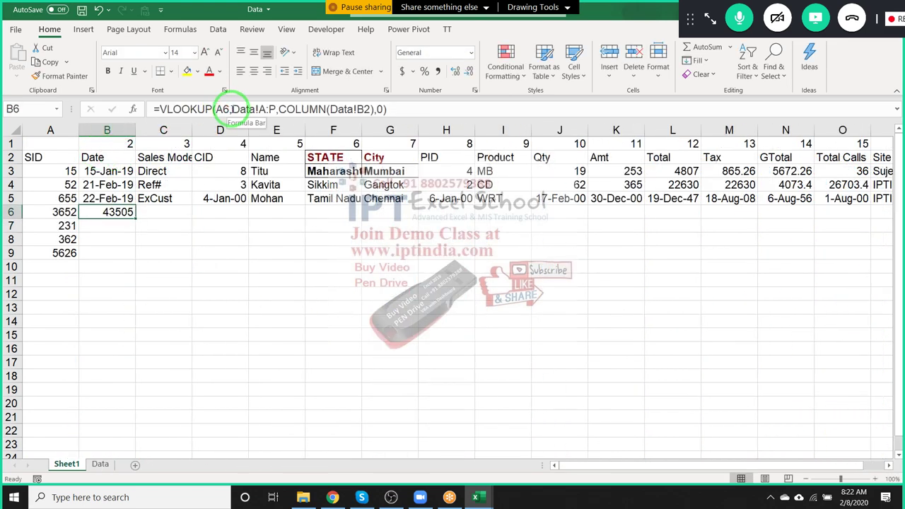
Step: Show B6 as a date and lock its references to $A6 and Data!$A:$P
{"action": "key", "text": "ctrl+shift+3"}
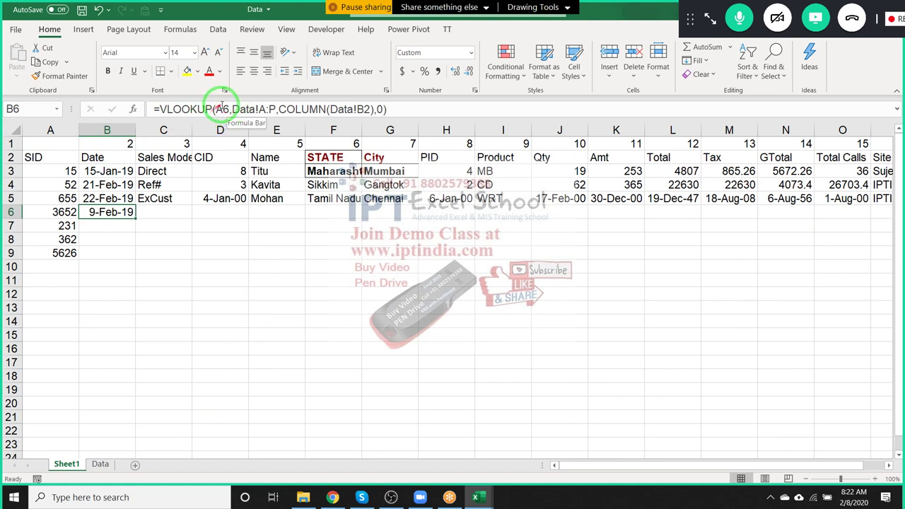
{"action": "left_click", "coordinate": [215, 108]}
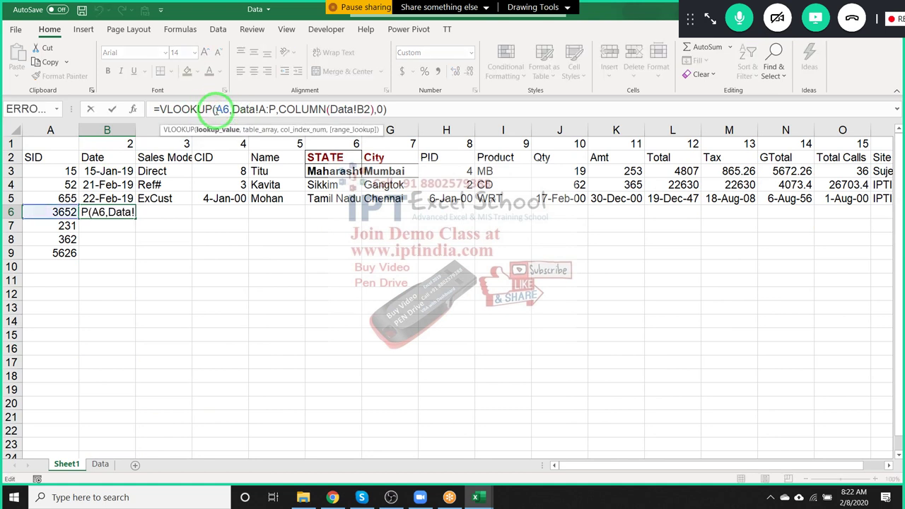
{"action": "key", "text": "F4"}
{"action": "key", "text": "F4"}
{"action": "key", "text": "F4"}
{"action": "left_click", "coordinate": [275, 109]}
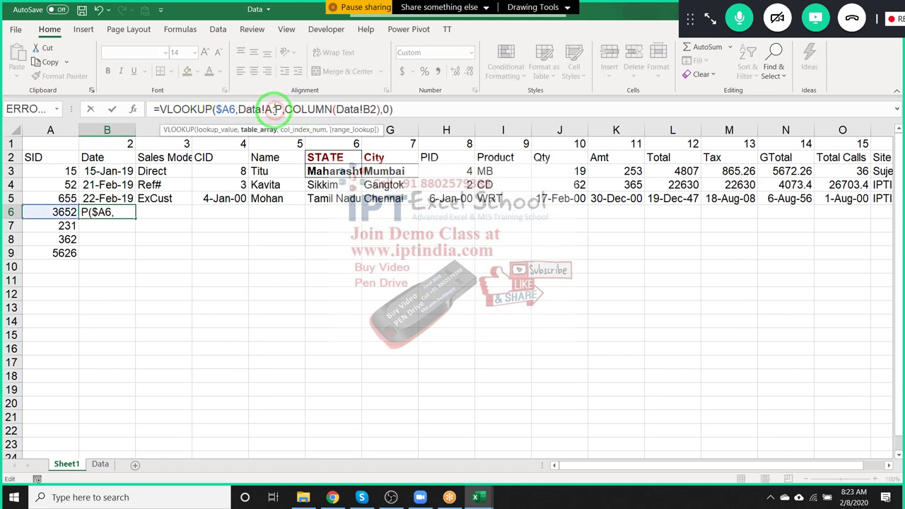
{"action": "key", "text": "F4"}
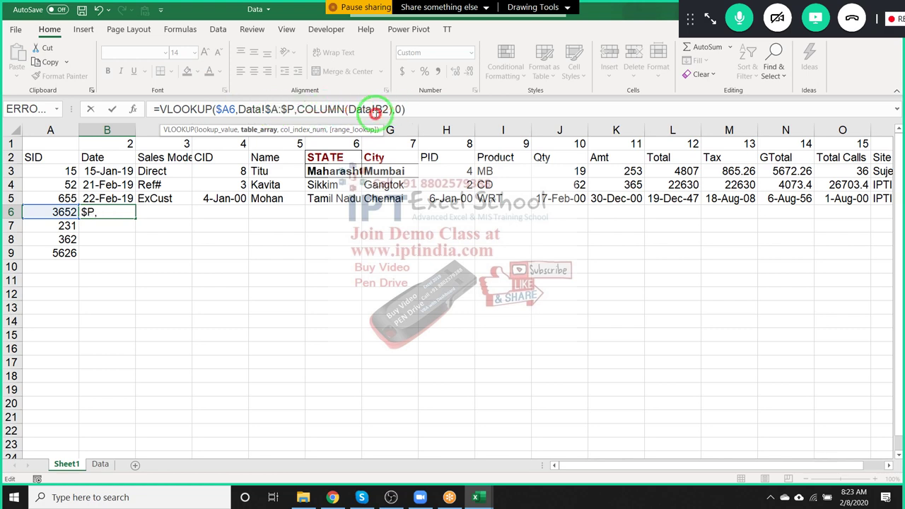
{"action": "left_click", "coordinate": [375, 111]}
{"action": "key", "text": "Return"}
{"action": "key", "text": "Up"}
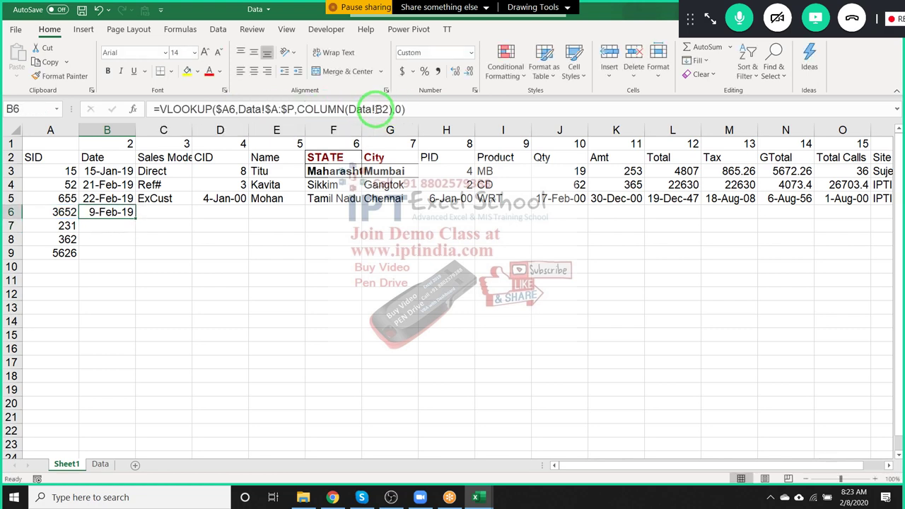
Step: Fill the B6 formula across B6:P6 with Ctrl+R
{"action": "key", "text": "Up"}
{"action": "key", "text": "ctrl+Right"}
{"action": "key", "text": "Down"}
{"action": "key", "text": "ctrl+shift+Left"}
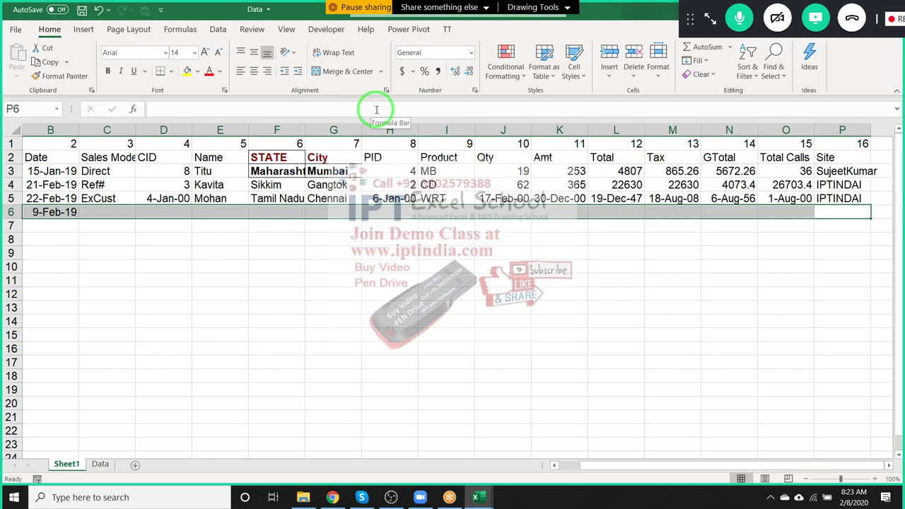
{"action": "key", "text": "ctrl+r"}
Step: Set C5:P6 to the General number format
{"action": "key", "text": "Left"}
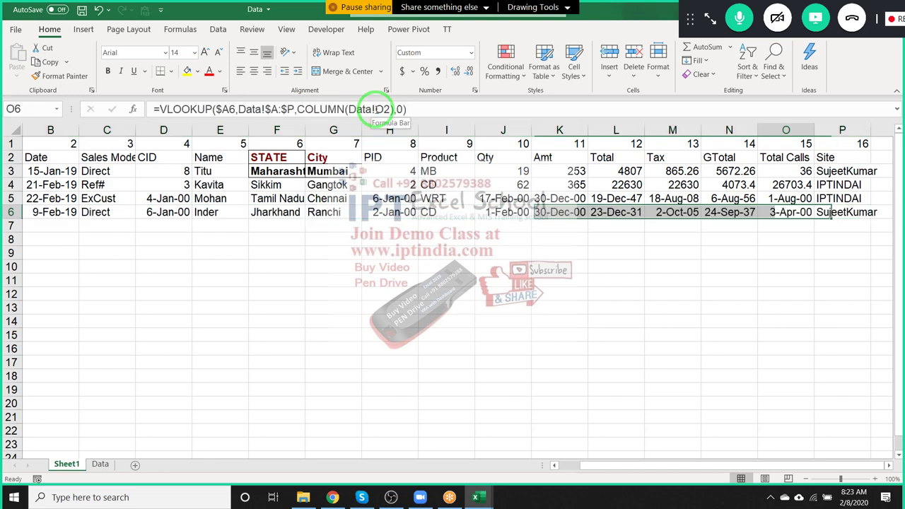
{"action": "key", "text": "ctrl+Left"}
{"action": "key", "text": "Right"}
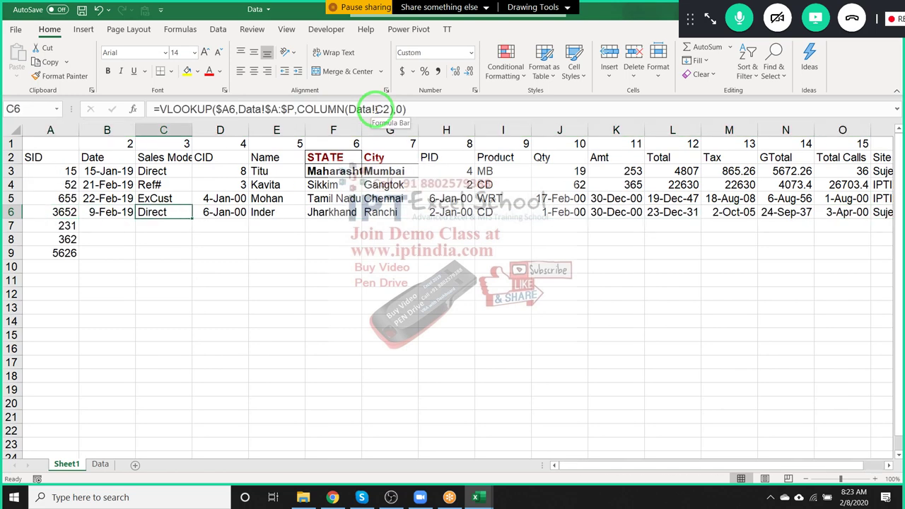
{"action": "key", "text": "ctrl+shift+Right"}
{"action": "key", "text": "shift+Up"}
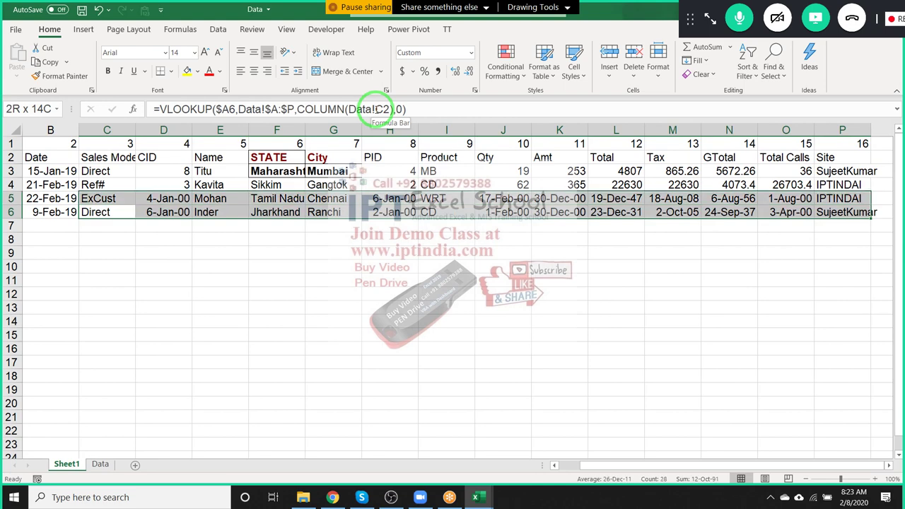
{"action": "key", "text": "ctrl+shift+grave"}
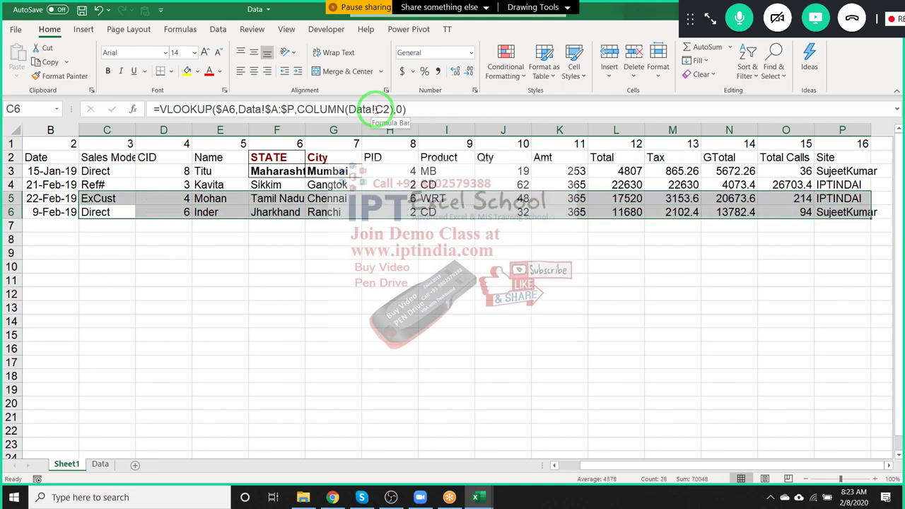
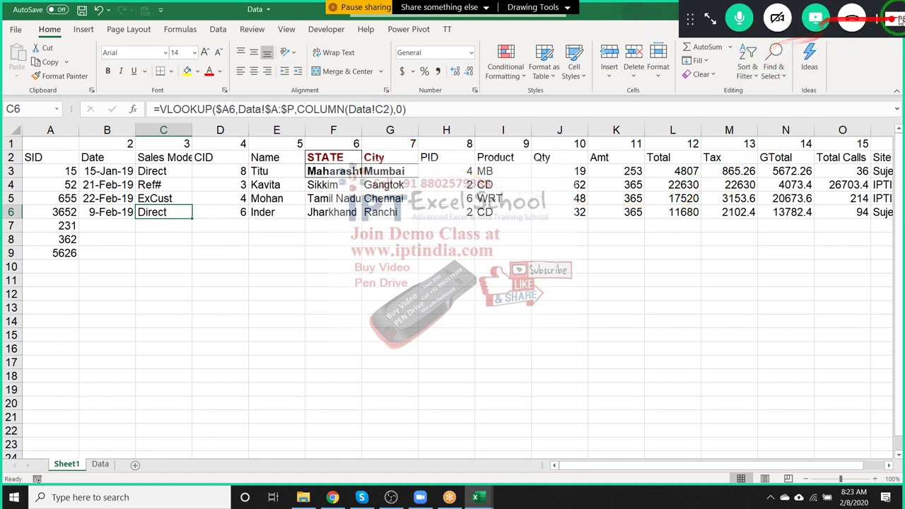
Step: Expand the GoToMeeting controls to show the 8 attendees beside the shared spreadsheet
{"action": "left_click", "coordinate": [899, 19]}
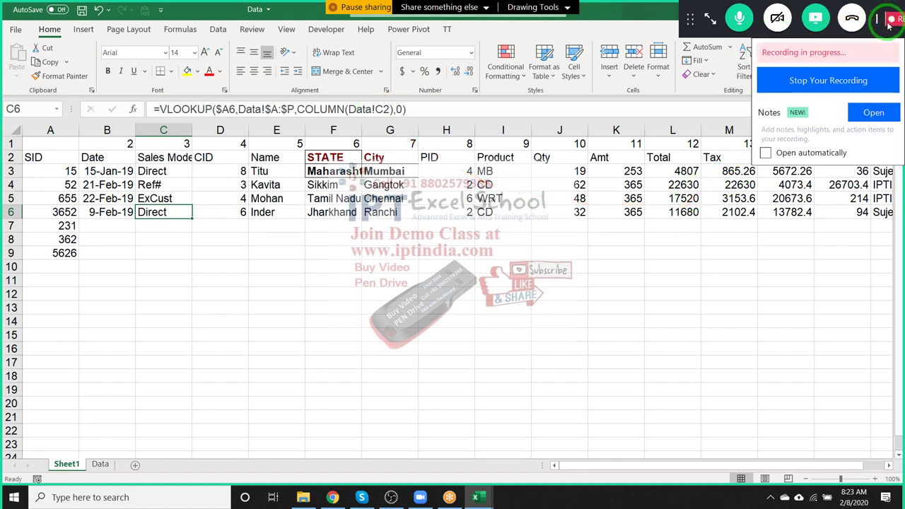
{"action": "left_click", "coordinate": [712, 21]}
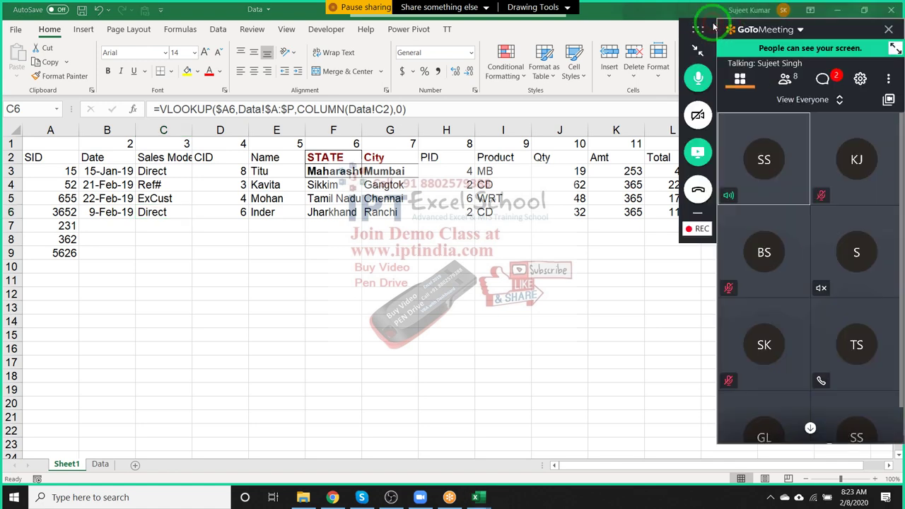
{"action": "left_click", "coordinate": [789, 82]}
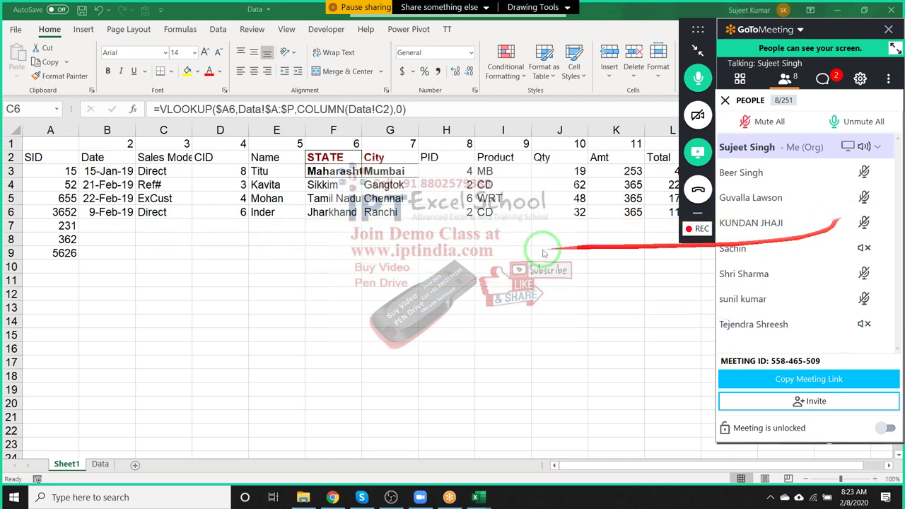
{"action": "left_click", "coordinate": [123, 228]}
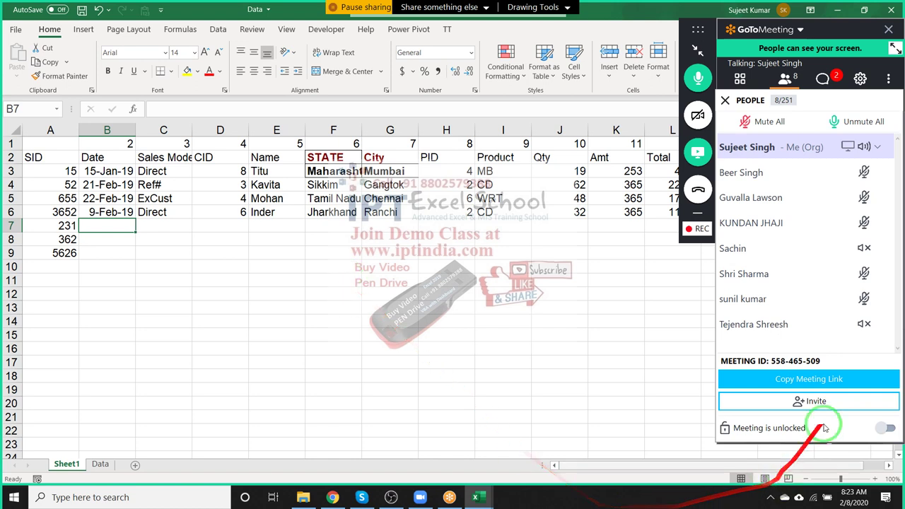
Step: Collapse the meeting panel and select B7 through P7 for the lookup results
{"action": "left_click", "coordinate": [699, 51]}
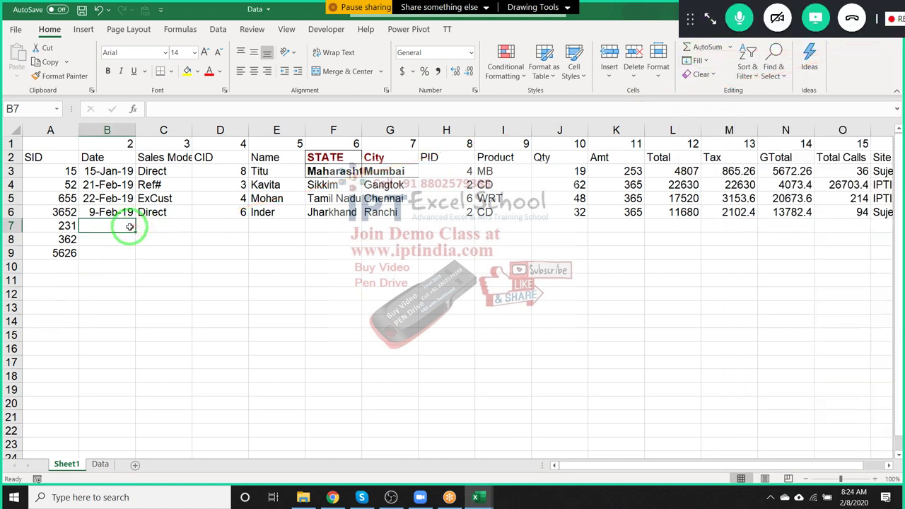
{"action": "type", "text": "="}
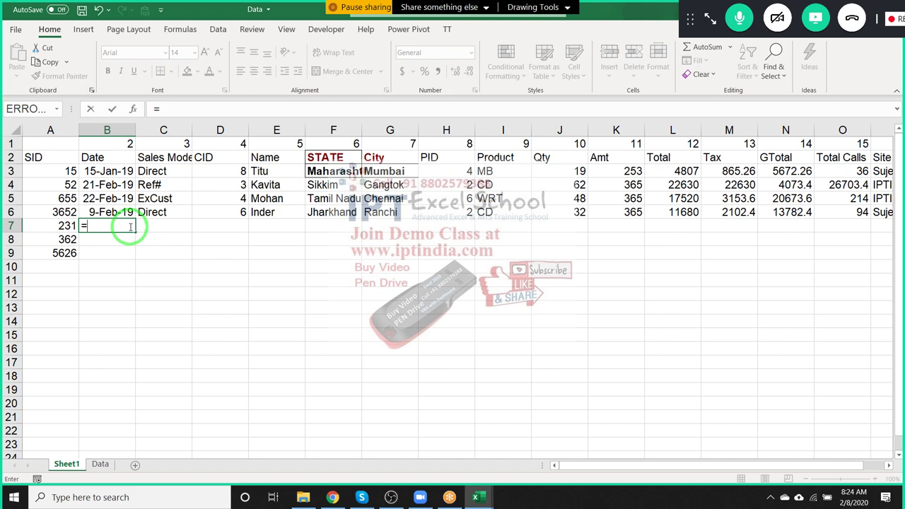
{"action": "key", "text": "Escape"}
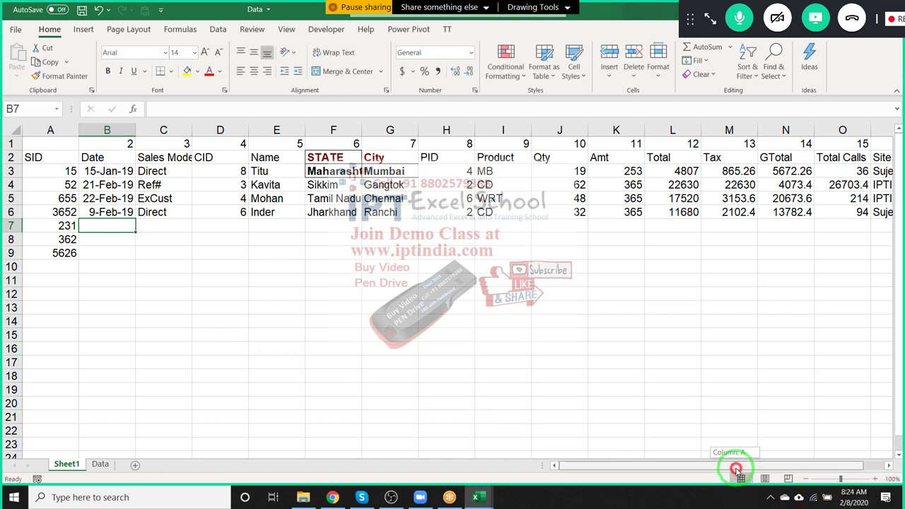
{"action": "left_click_drag", "start_coordinate": [738, 467], "coordinate": [774, 467]}
{"action": "left_click", "coordinate": [848, 226], "text": "shift"}
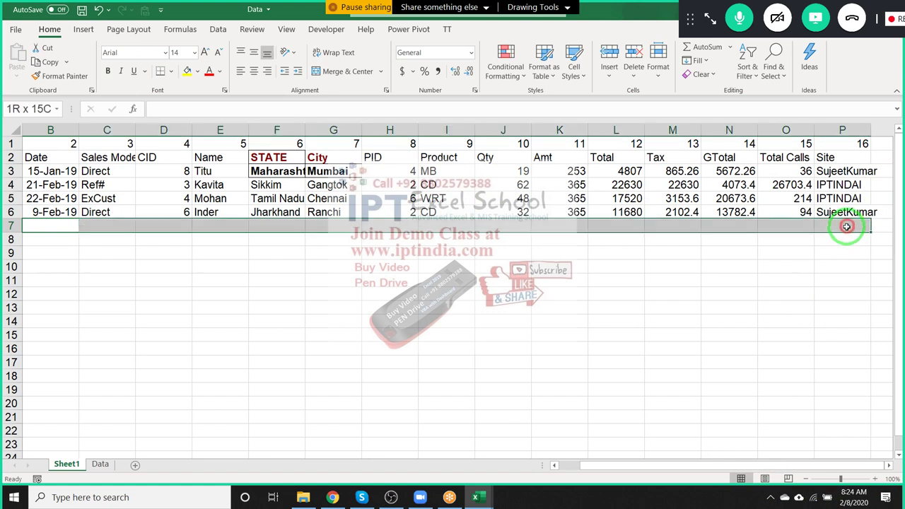
{"action": "left_click_drag", "start_coordinate": [756, 467], "coordinate": [639, 467]}
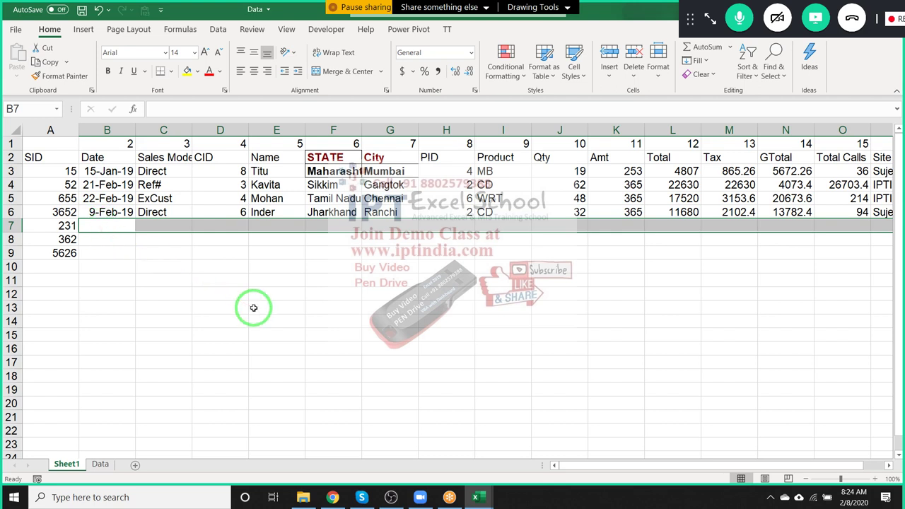
Step: Begin =VLOOKUP(A7, in B7, taking the table from the Data sheet
{"action": "type", "text": "=VL"}
{"action": "key", "text": "Tab"}
{"action": "key", "text": "Left"}
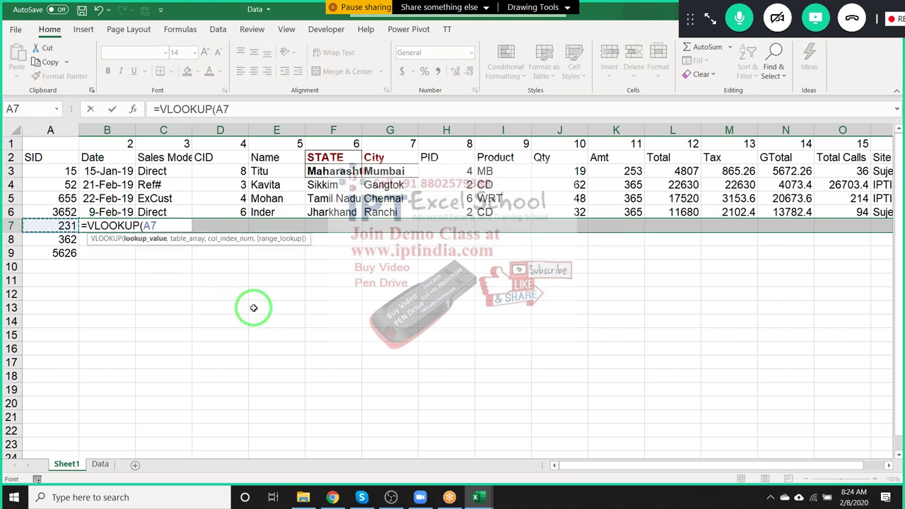
{"action": "type", "text": ","}
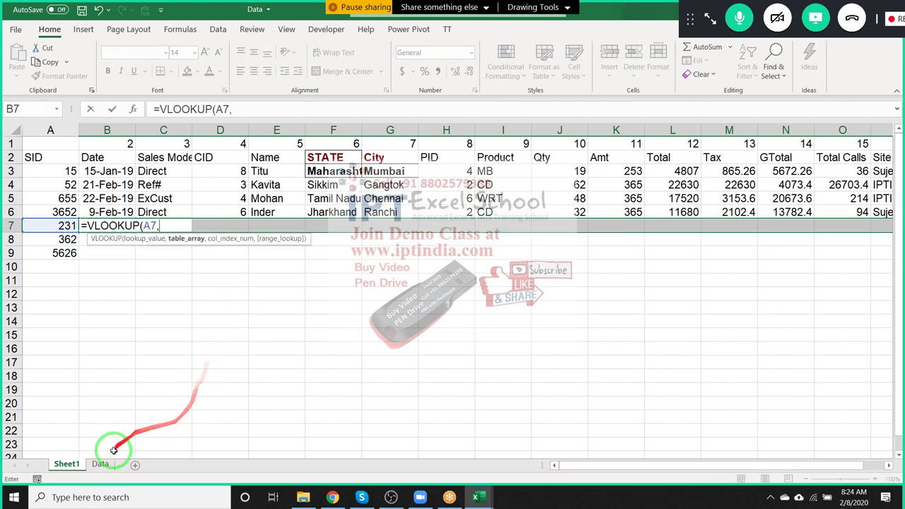
{"action": "left_click", "coordinate": [100, 464]}
Step: Finish =VLOOKUP(A7,Data!A:P,{2,...,16},0) and array-enter it across B7:P7 with Ctrl+Shift+Enter
{"action": "left_click", "coordinate": [50, 131]}
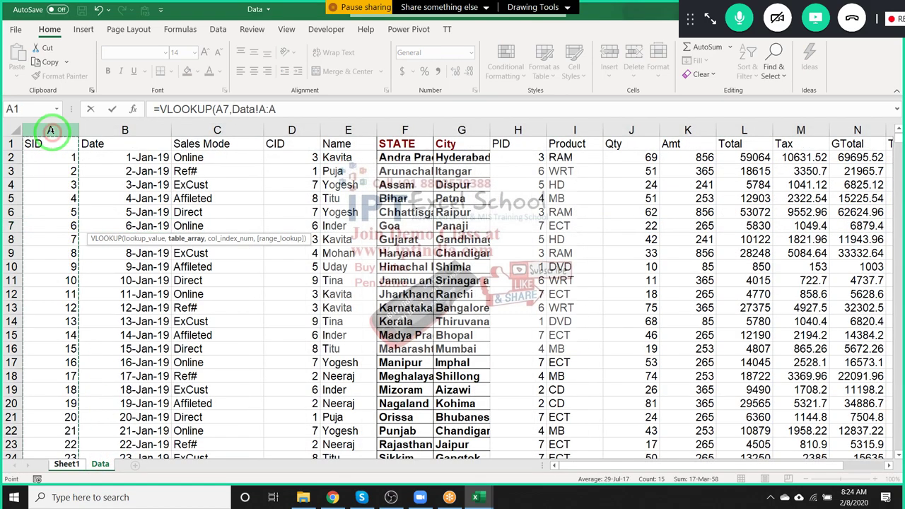
{"action": "key", "text": "ctrl+shift+Right"}
{"action": "type", "text": ",{"}
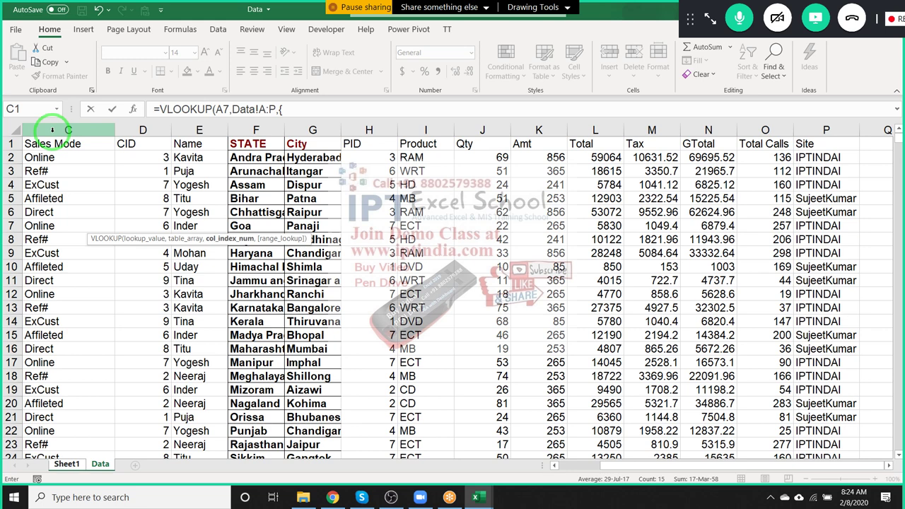
{"action": "type", "text": "2,"}
{"action": "type", "text": "3,4,5,"}
{"action": "type", "text": "6,7,8,9,"}
{"action": "type", "text": "10"}
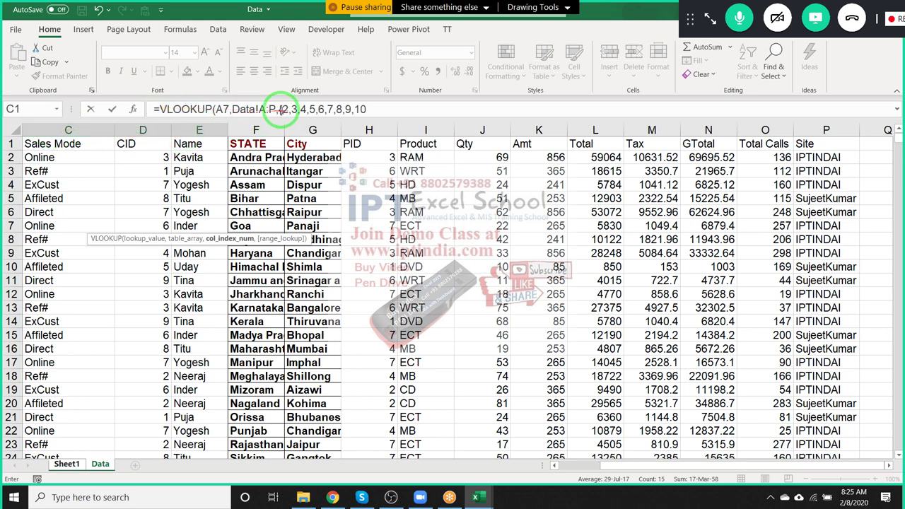
{"action": "left_click_drag", "start_coordinate": [282, 113], "coordinate": [67, 130]}
{"action": "left_click_drag", "start_coordinate": [141, 149], "coordinate": [889, 202]}
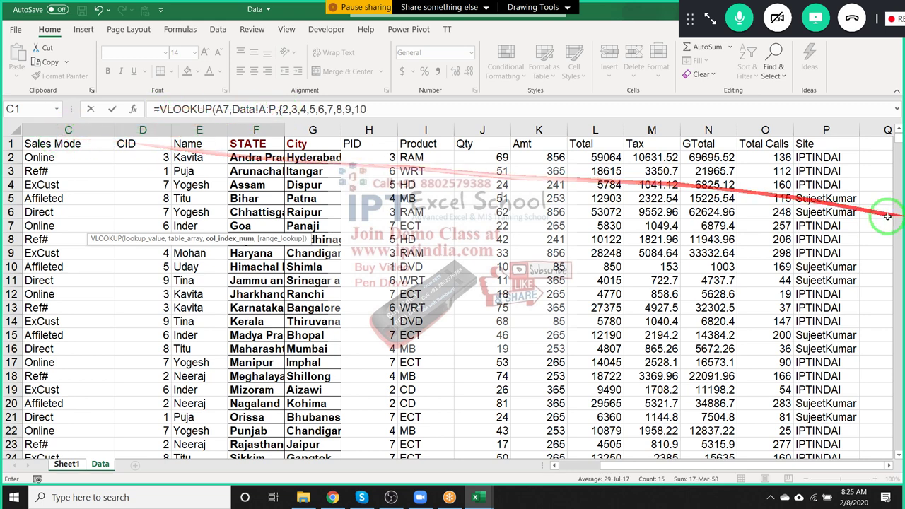
{"action": "left_click", "coordinate": [405, 108]}
{"action": "type", "text": ",11,"}
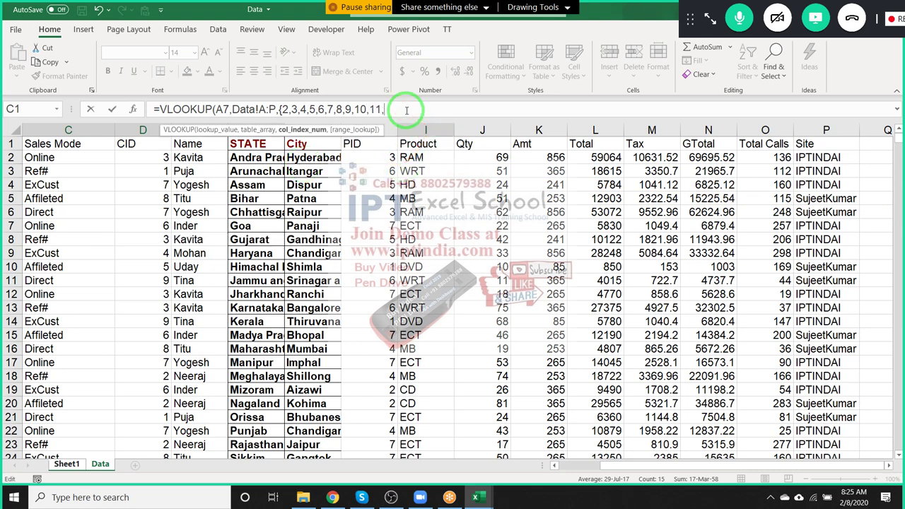
{"action": "type", "text": "12,13,14,"}
{"action": "type", "text": "15,16"}
{"action": "type", "text": "}"}
{"action": "type", "text": ",0)"}
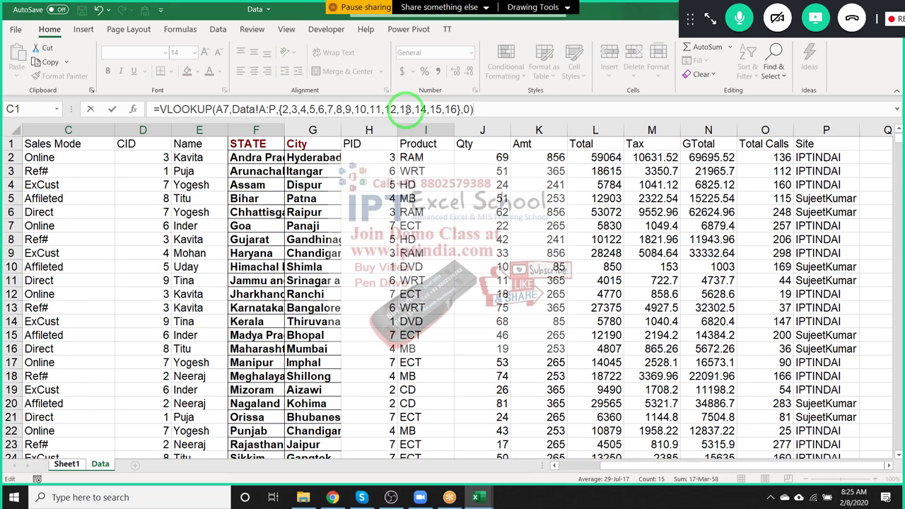
{"action": "key", "text": "ctrl+shift+Return"}
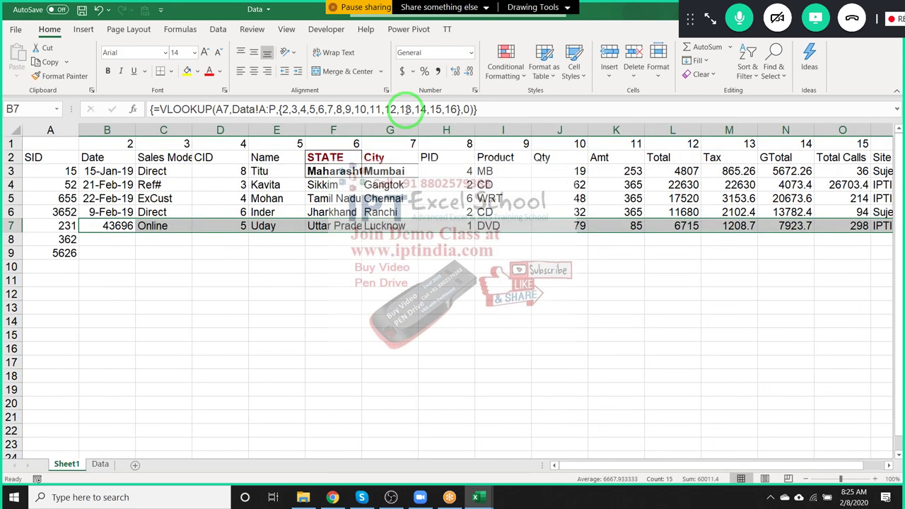
Step: Select B8:P8 and start =VLOOKUP(A8, for SID 362
{"action": "key", "text": "Down"}
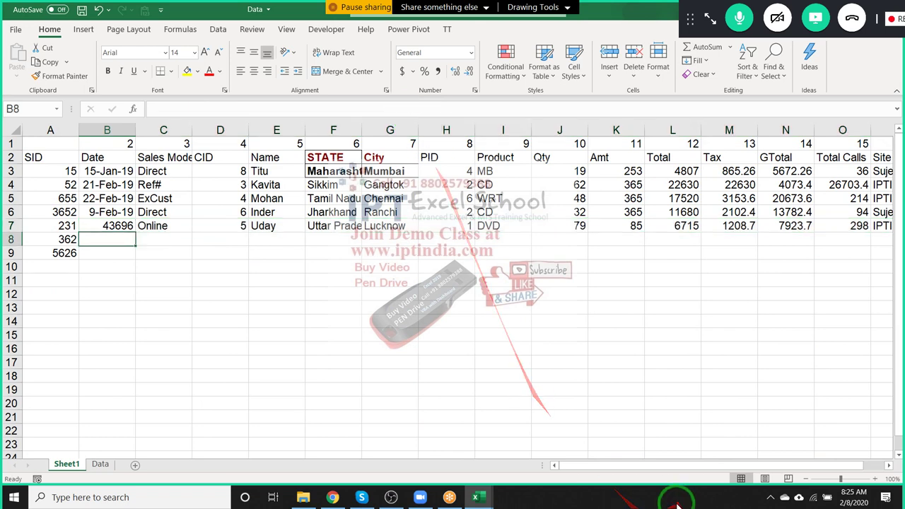
{"action": "left_click_drag", "start_coordinate": [612, 467], "coordinate": [640, 467]}
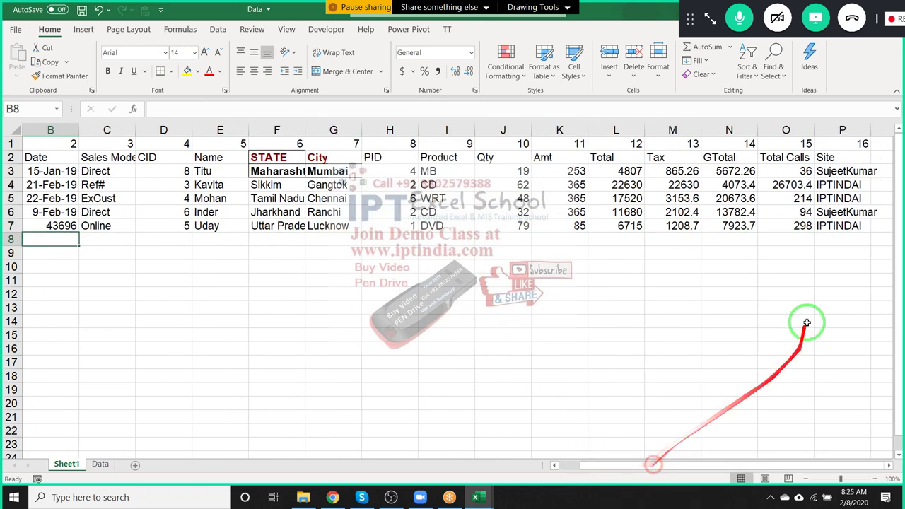
{"action": "left_click", "coordinate": [819, 238], "text": "shift"}
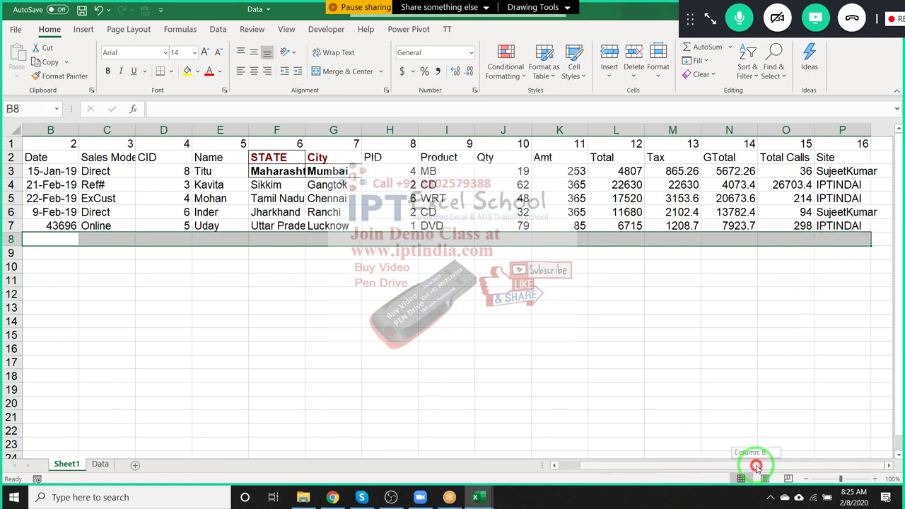
{"action": "left_click_drag", "start_coordinate": [761, 465], "coordinate": [672, 464]}
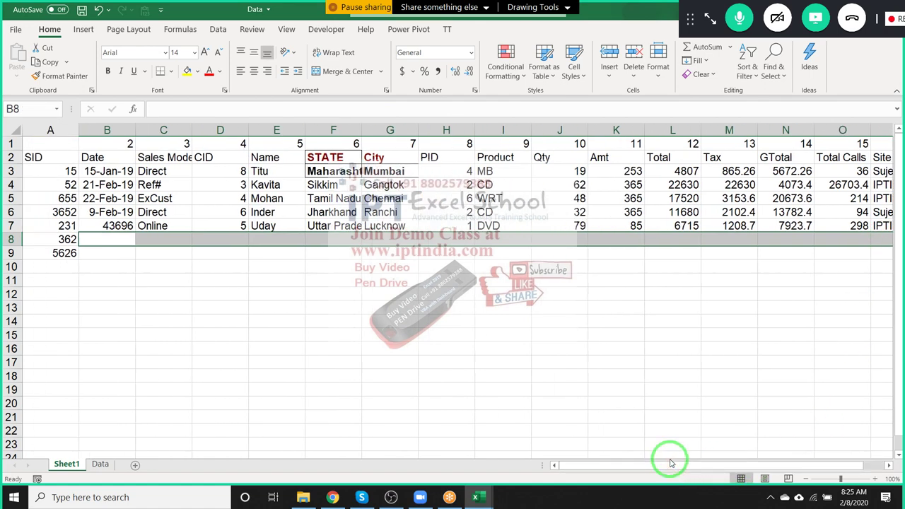
{"action": "type", "text": "="}
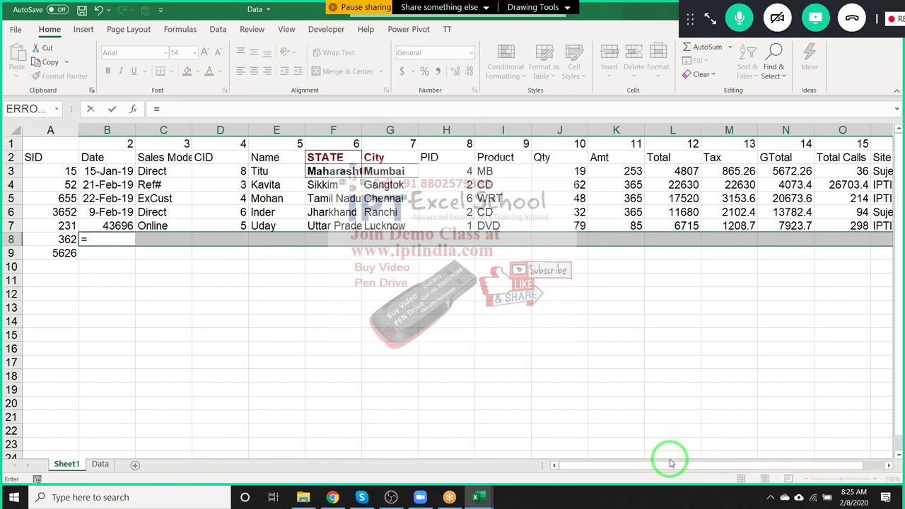
{"action": "type", "text": "VL"}
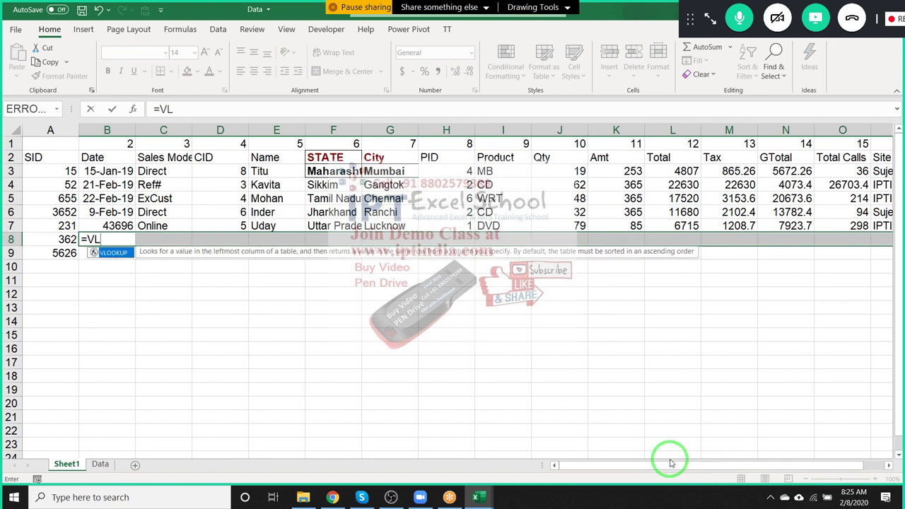
{"action": "key", "text": "Tab"}
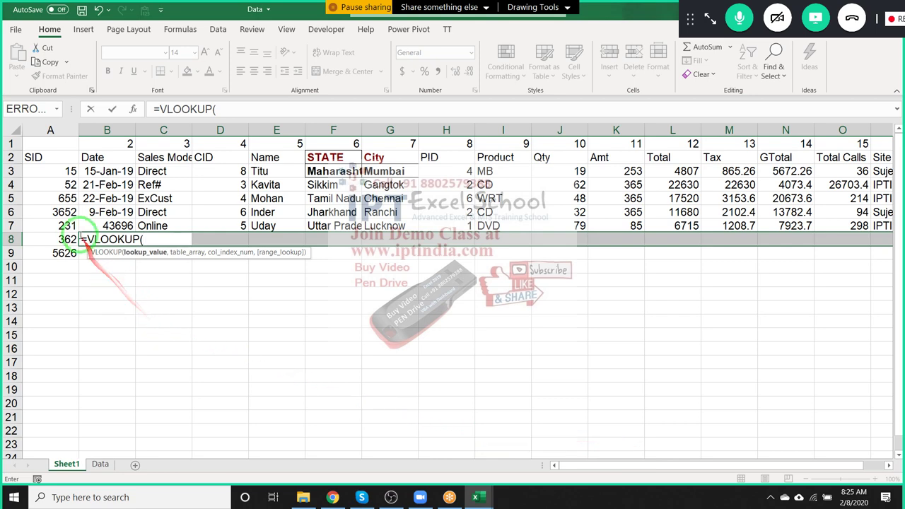
{"action": "left_click", "coordinate": [62, 239]}
{"action": "type", "text": ","}
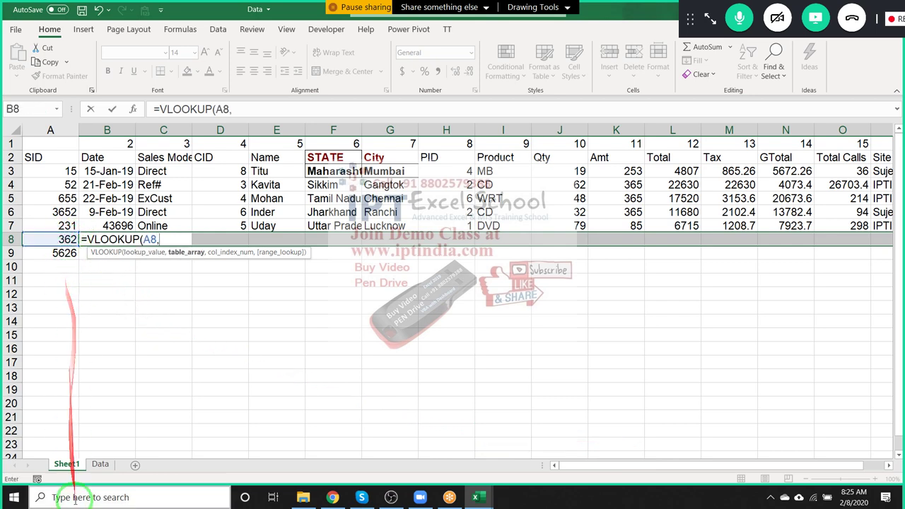
Step: Add table Data!A:P and columns {2,...,16},0, then array-enter with Ctrl+Shift+Enter
{"action": "left_click", "coordinate": [100, 464]}
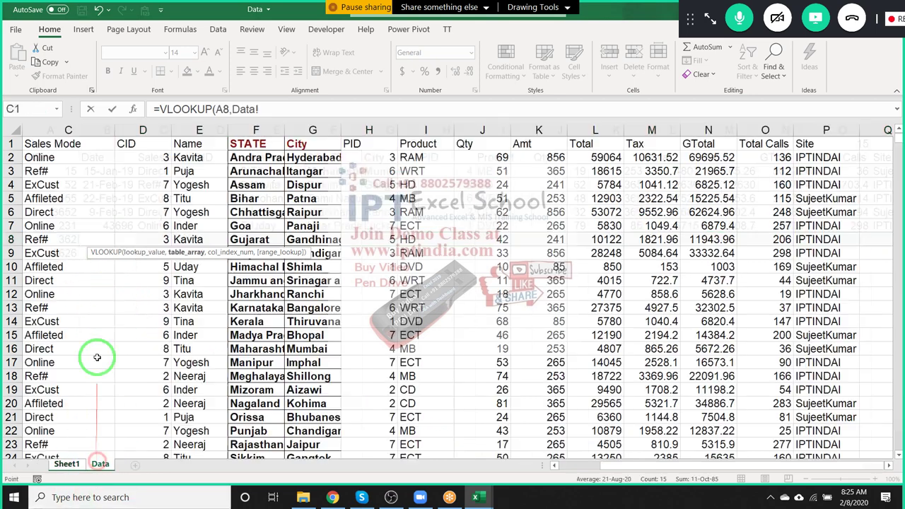
{"action": "left_click", "coordinate": [68, 144]}
{"action": "key", "text": "Left"}
{"action": "key", "text": "Left"}
{"action": "key", "text": "ctrl+space"}
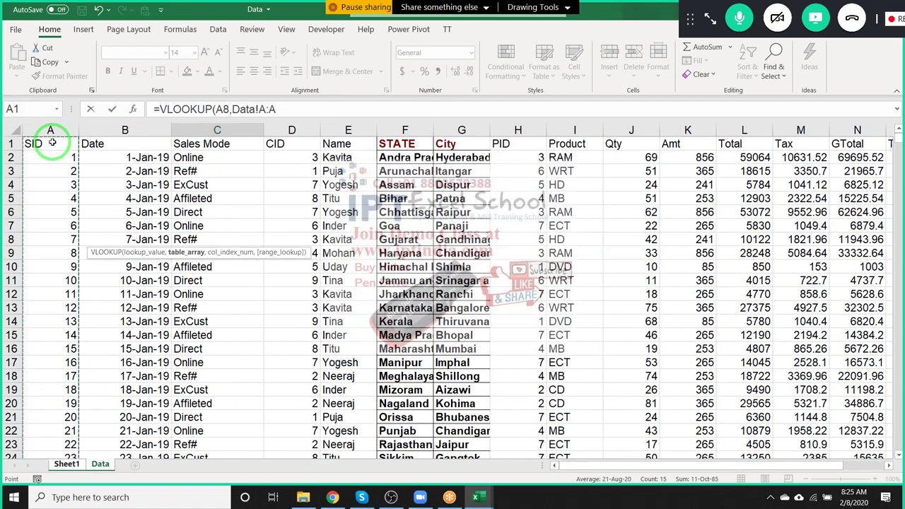
{"action": "key", "text": "shift+Right"}
{"action": "key", "text": "ctrl+shift+Right"}
{"action": "key", "text": "shift+Right"}
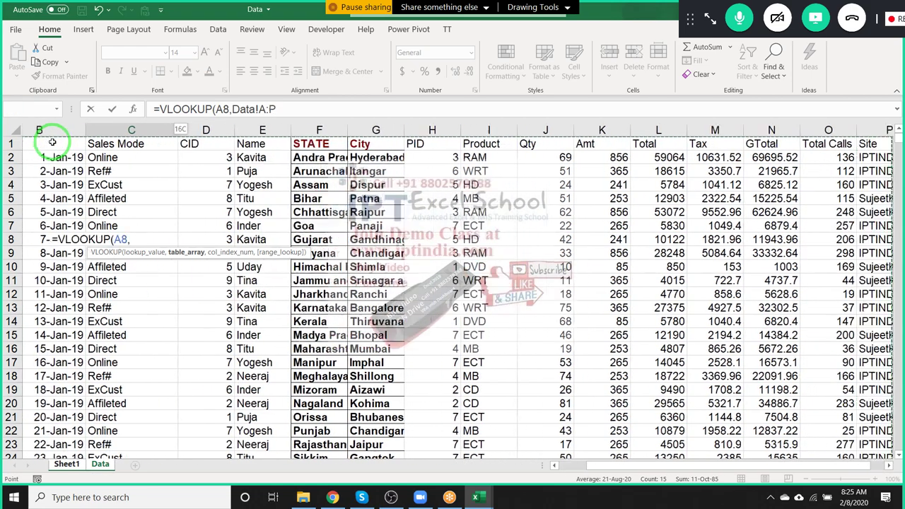
{"action": "type", "text": ","}
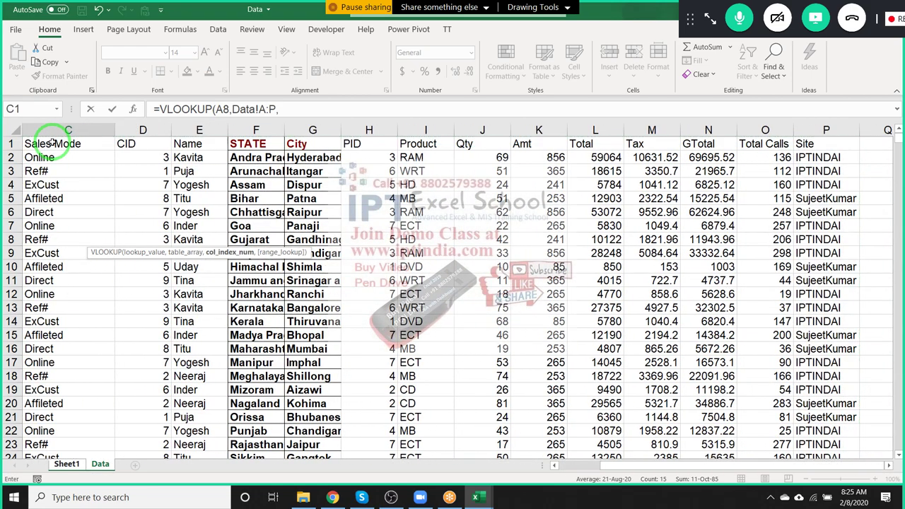
{"action": "type", "text": "{2,"}
{"action": "type", "text": "3,4,"}
{"action": "type", "text": "5,6,7,8,"}
{"action": "type", "text": "9,10,11,1"}
{"action": "type", "text": "2,13,"}
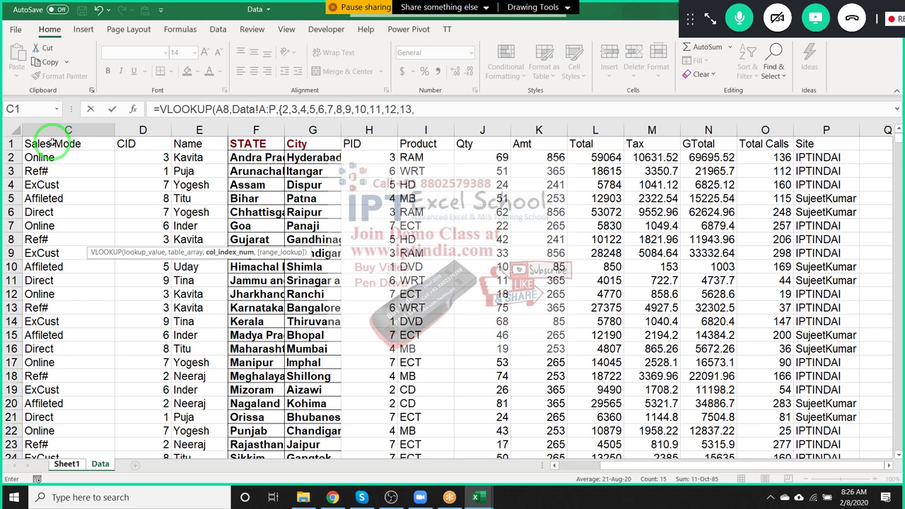
{"action": "type", "text": "14,15,16}"}
{"action": "type", "text": ",0"}
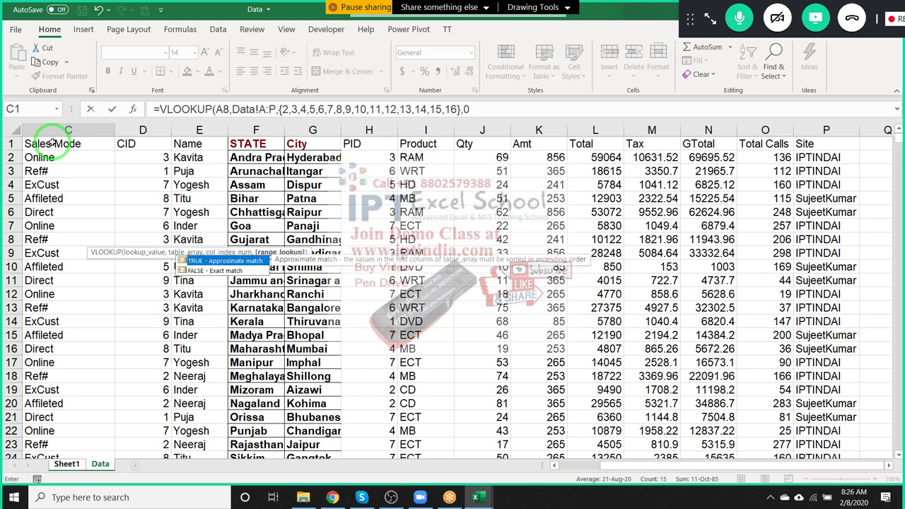
{"action": "type", "text": ")"}
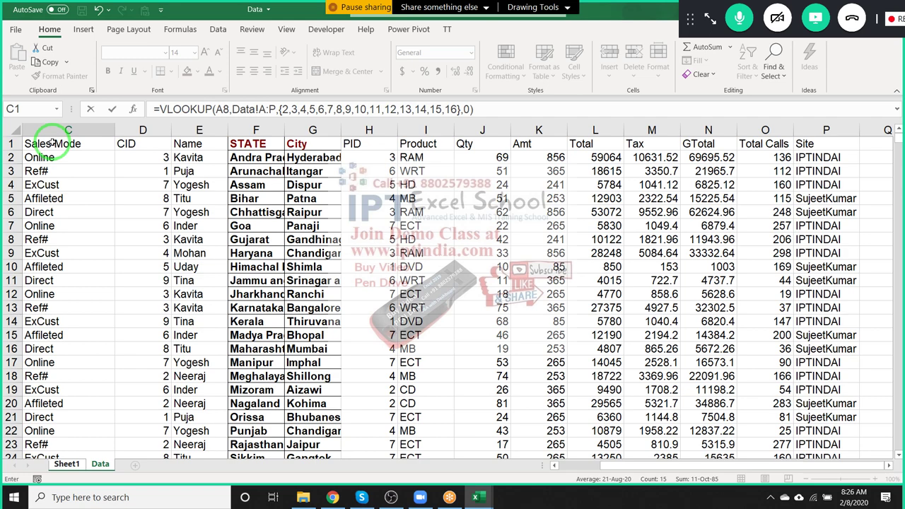
{"action": "key", "text": "ctrl+shift+Return"}
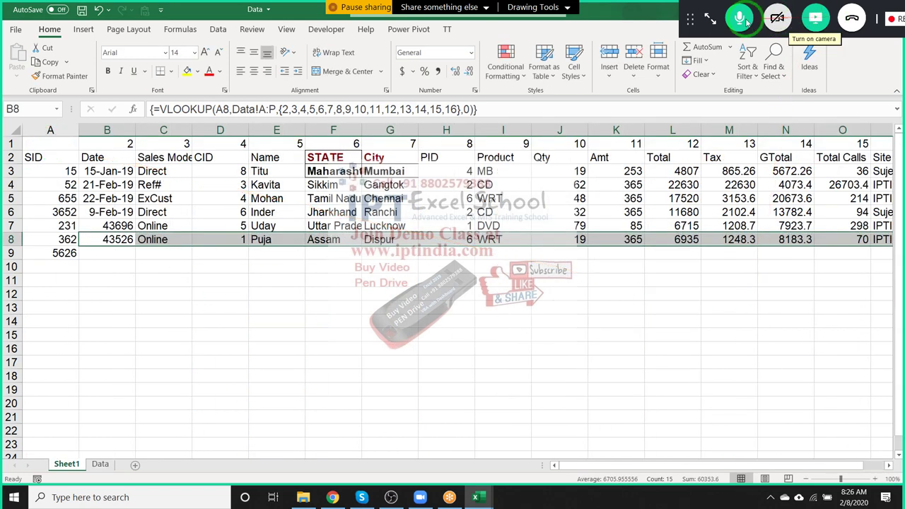
Step: Dismiss the attendee without audio from the GoToMeeting people list
{"action": "left_click", "coordinate": [710, 19]}
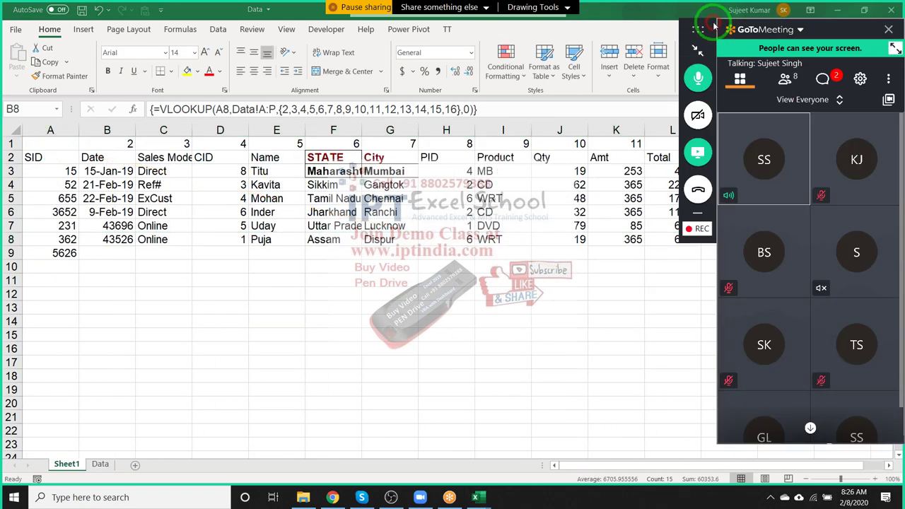
{"action": "left_click", "coordinate": [786, 82]}
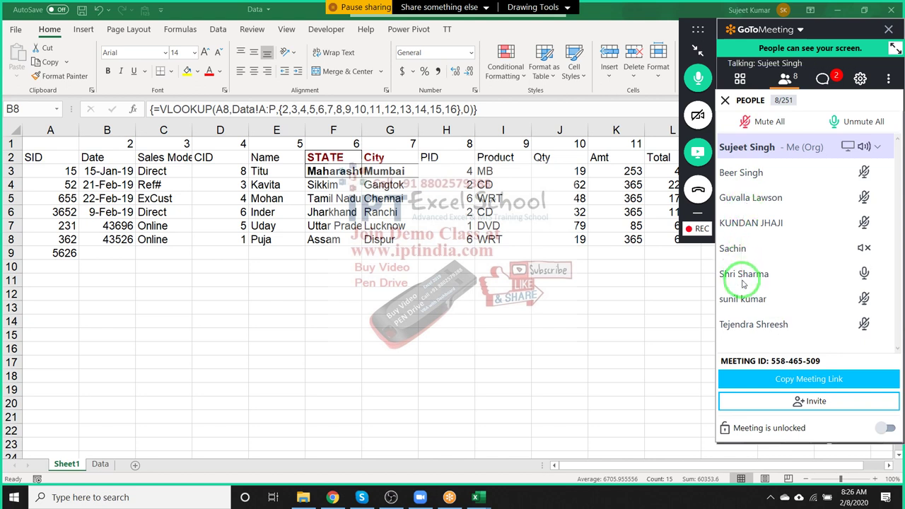
{"action": "left_click", "coordinate": [876, 251]}
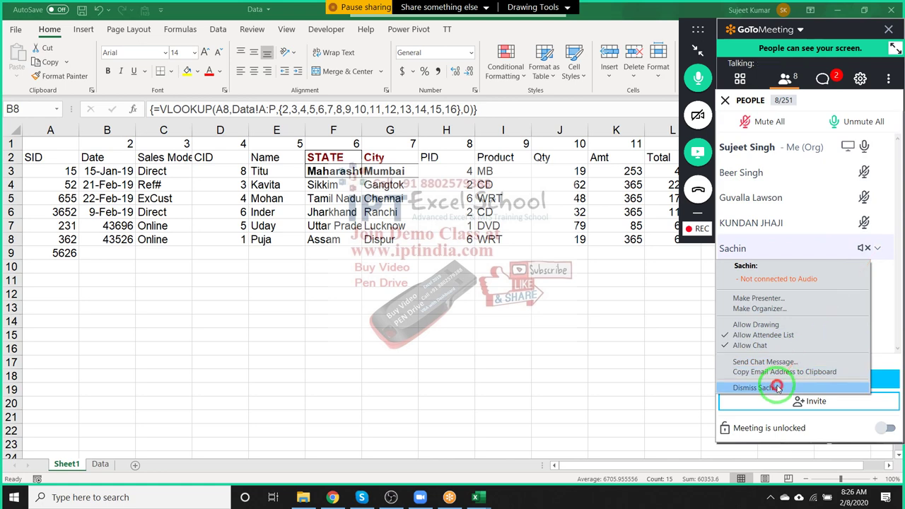
{"action": "left_click", "coordinate": [777, 388]}
{"action": "left_click", "coordinate": [458, 296]}
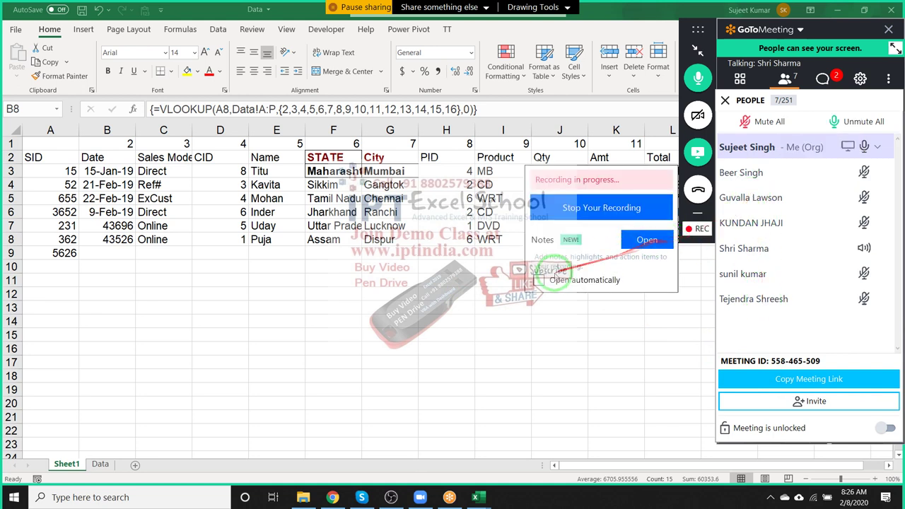
Step: Point out the SID and Date headers and the column number 2 above Date
{"action": "left_click", "coordinate": [103, 255]}
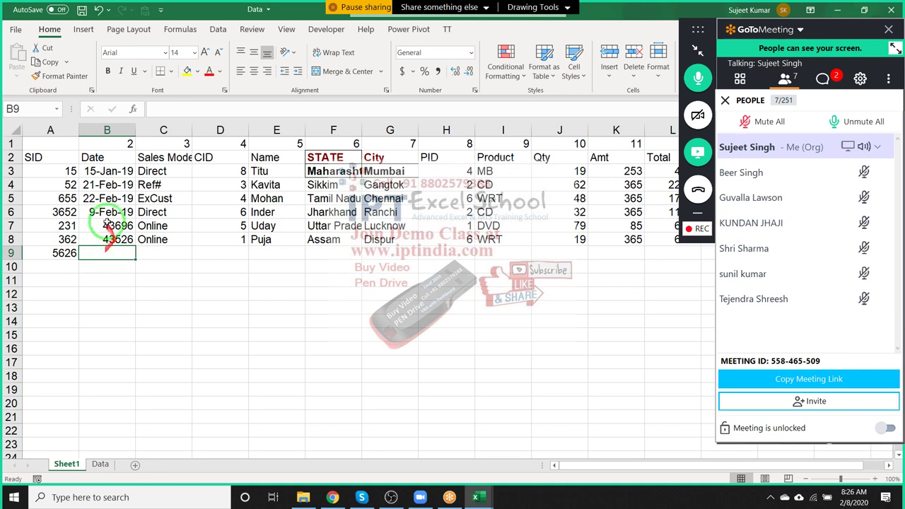
{"action": "left_click", "coordinate": [68, 156]}
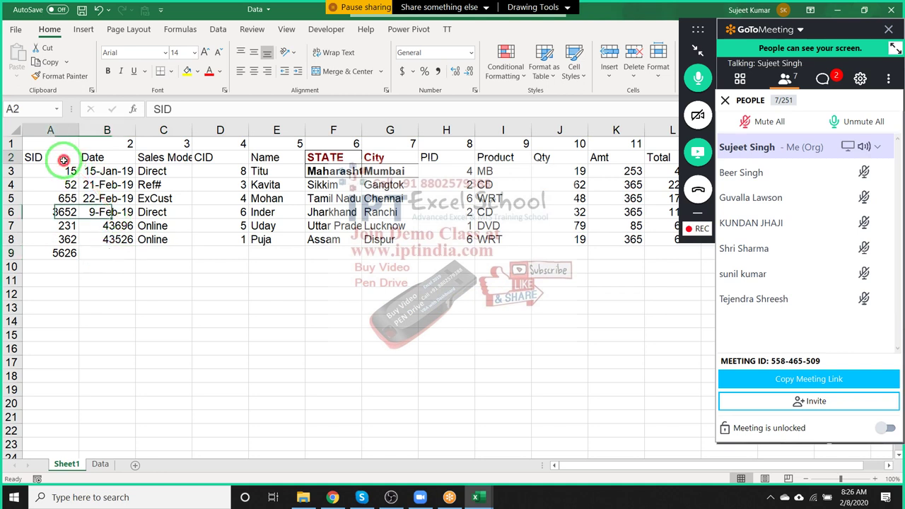
{"action": "left_click", "coordinate": [116, 157]}
{"action": "left_click", "coordinate": [128, 143]}
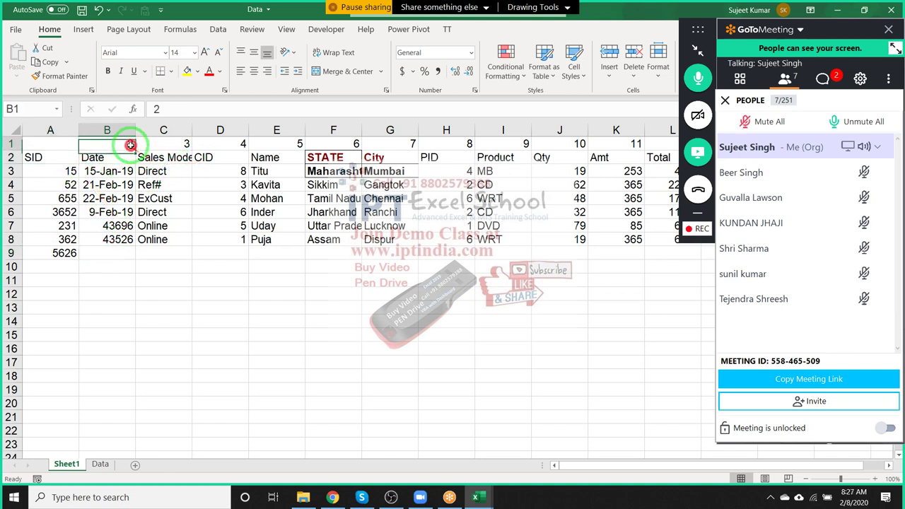
Step: Compare the existing lookup formulas in rows 3 to 5, including locked references and Sheet1!B$1
{"action": "left_click", "coordinate": [119, 185]}
{"action": "left_click", "coordinate": [186, 181]}
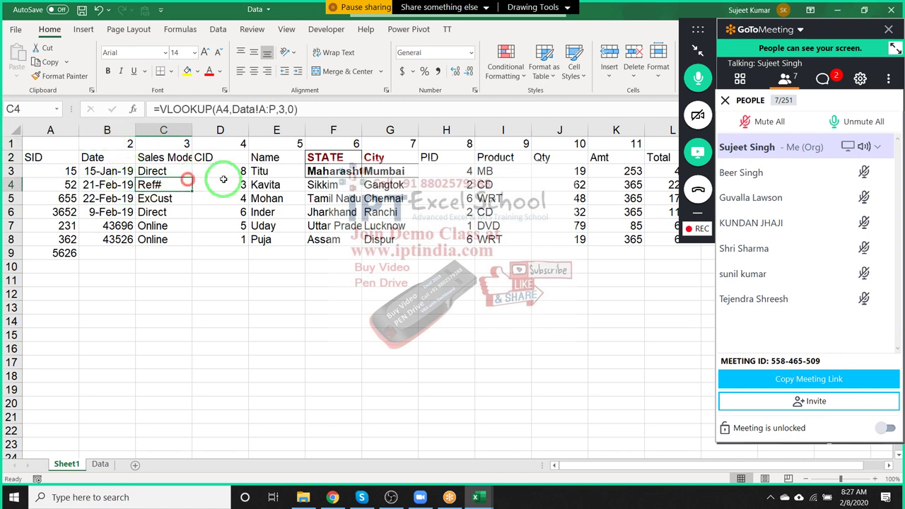
{"action": "left_click", "coordinate": [253, 172]}
{"action": "left_click", "coordinate": [292, 184]}
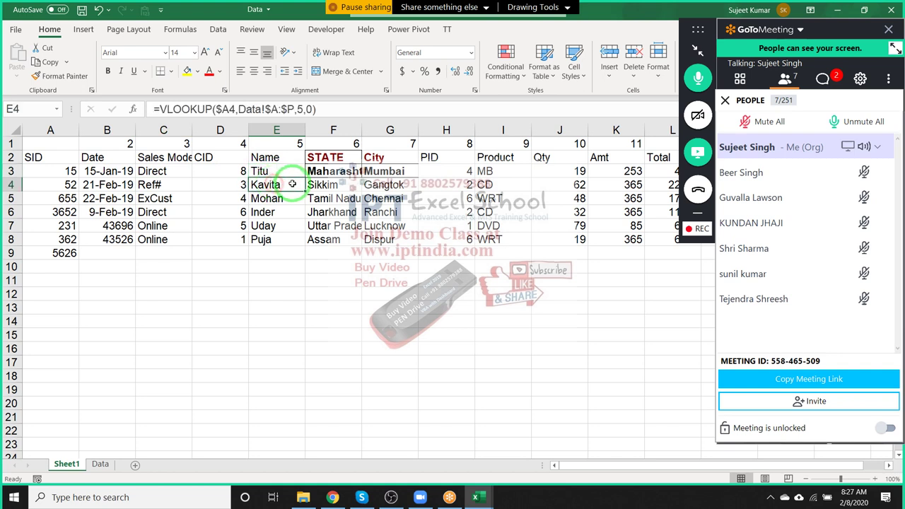
{"action": "left_click", "coordinate": [287, 174]}
{"action": "left_click", "coordinate": [294, 184]}
{"action": "key", "text": "Right"}
{"action": "key", "text": "Right"}
{"action": "key", "text": "Left"}
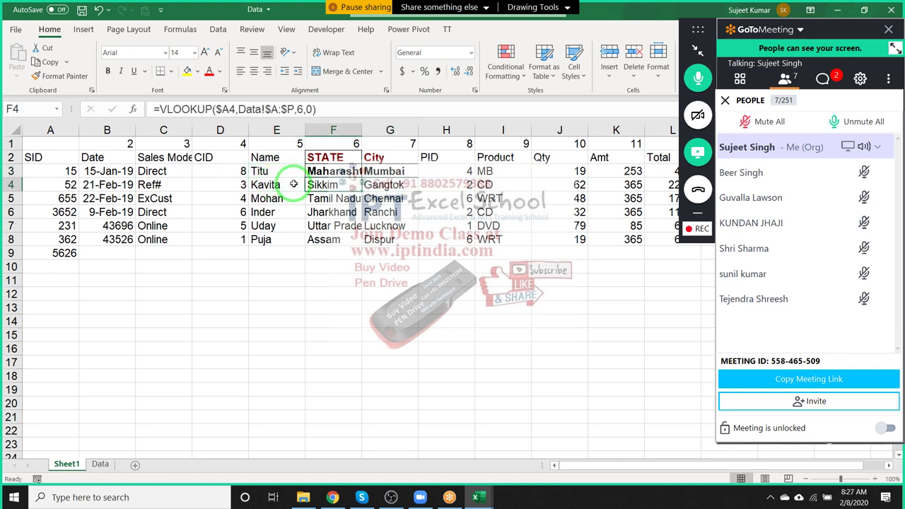
{"action": "key", "text": "Home"}
{"action": "key", "text": "Down"}
{"action": "key", "text": "Right"}
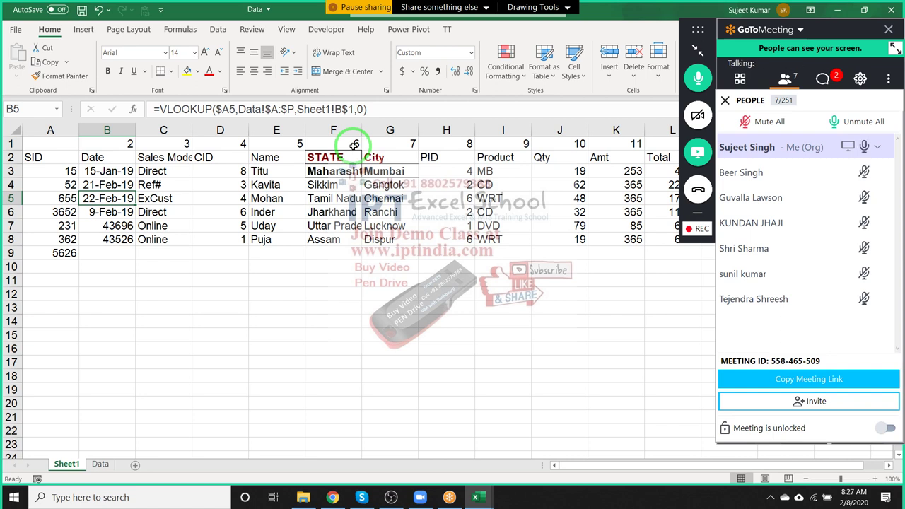
Step: Review the COLUMN-based lookups in B6 and D6 and row 7's array lookup, annotating CID
{"action": "left_click", "coordinate": [115, 214]}
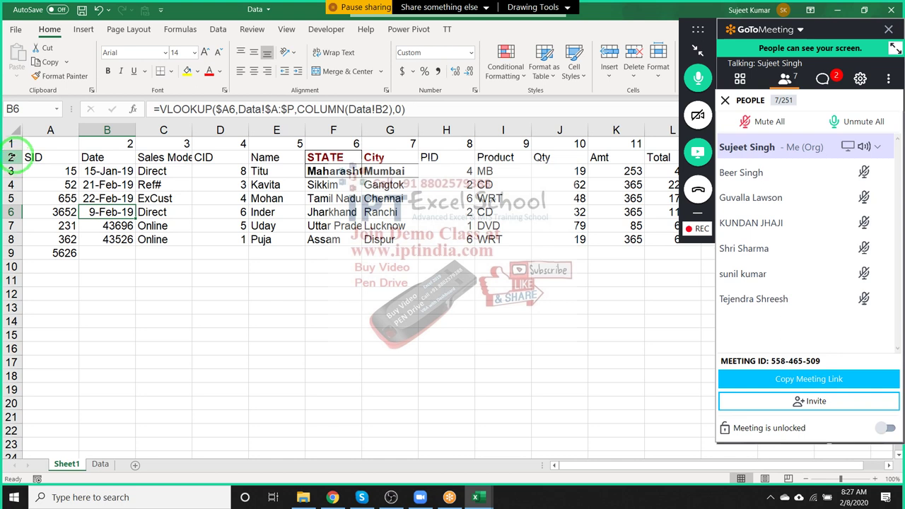
{"action": "left_click", "coordinate": [91, 229]}
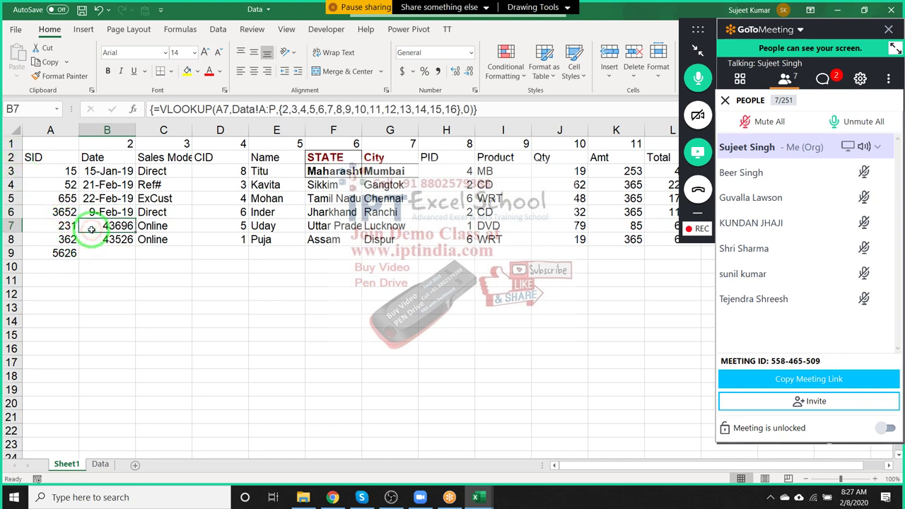
{"action": "left_click", "coordinate": [232, 227]}
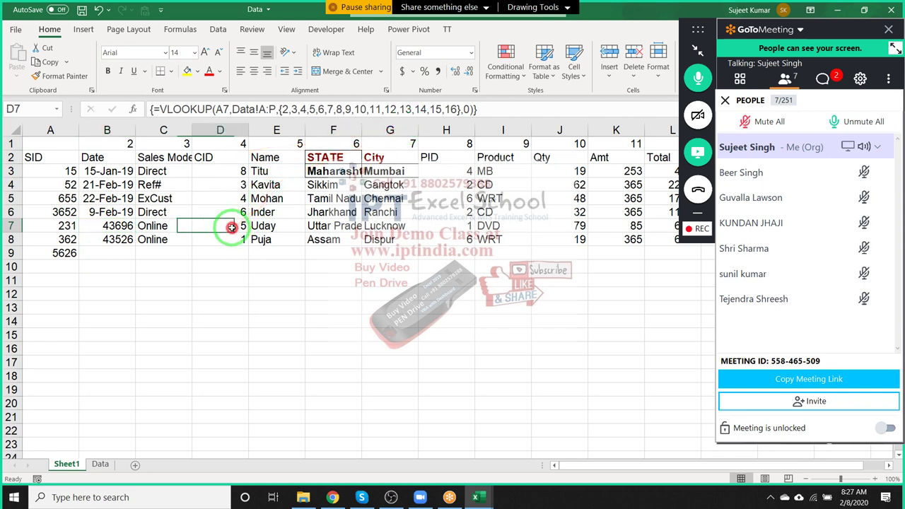
{"action": "left_click_drag", "start_coordinate": [313, 116], "coordinate": [167, 168]}
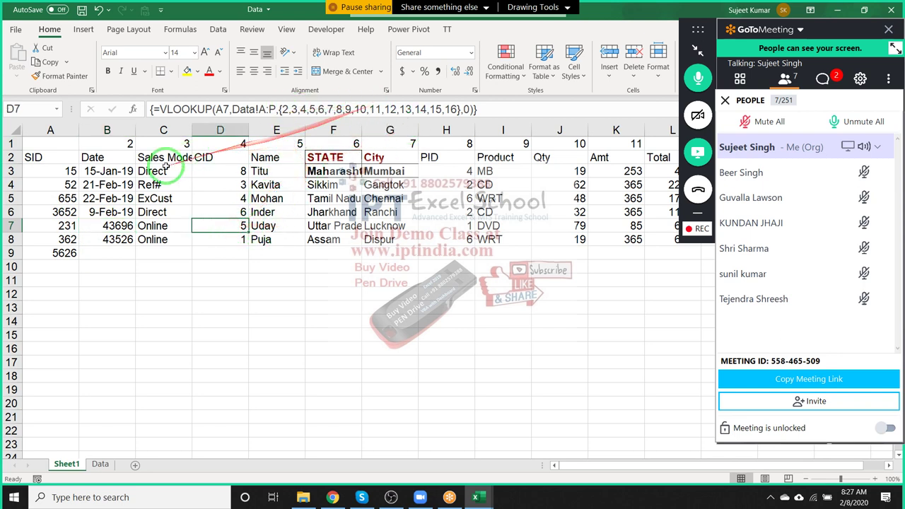
{"action": "left_click_drag", "start_coordinate": [226, 182], "coordinate": [223, 166]}
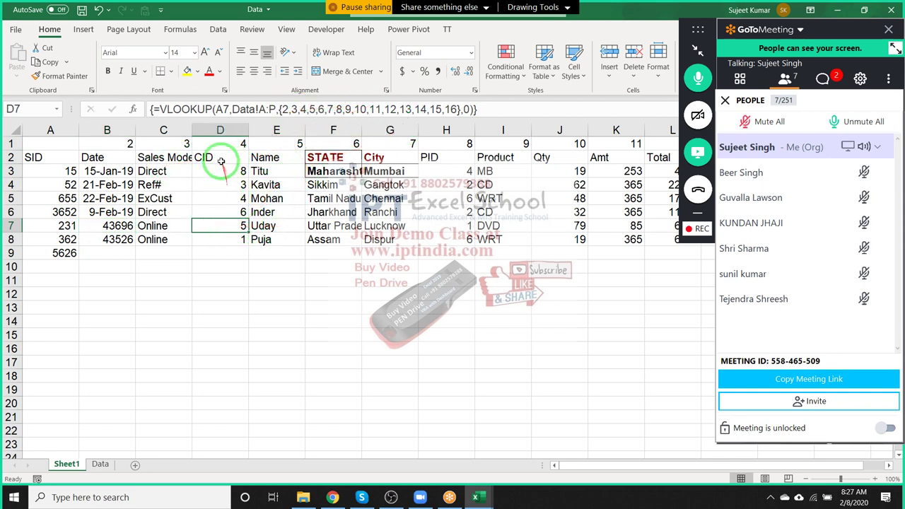
{"action": "left_click", "coordinate": [220, 159]}
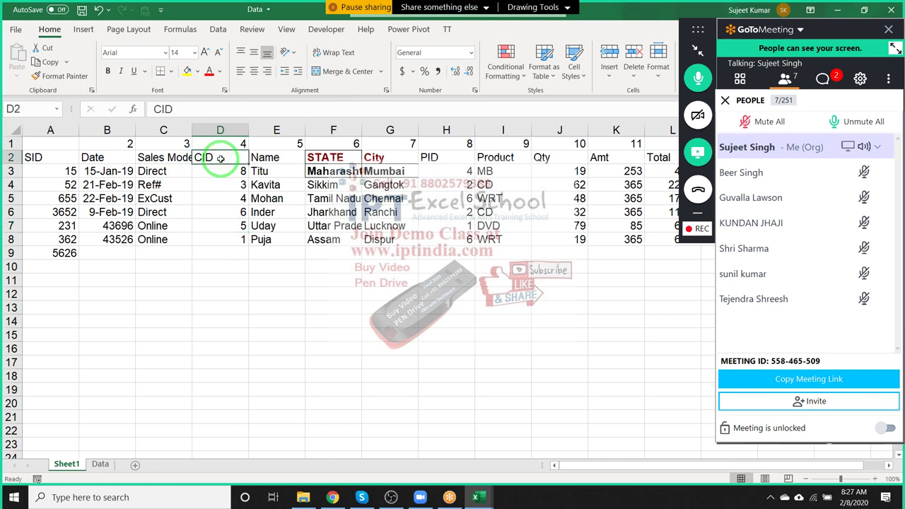
{"action": "left_click", "coordinate": [219, 217]}
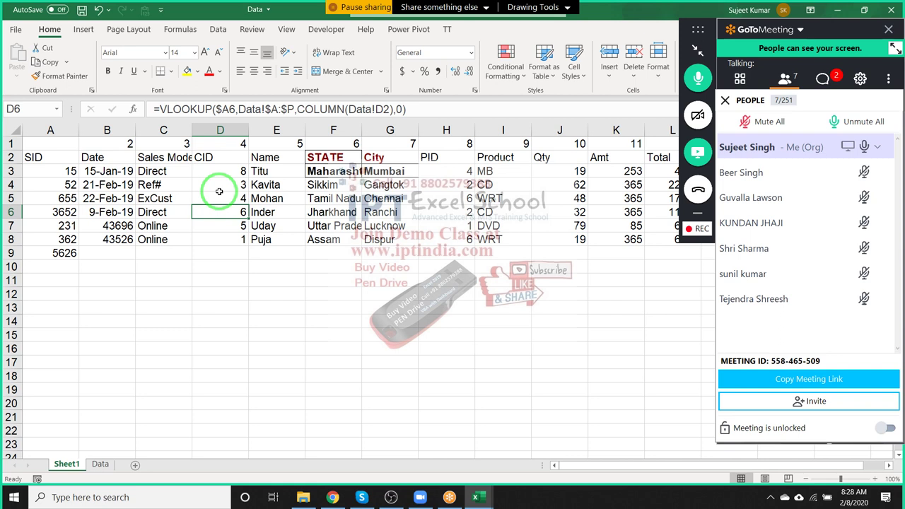
Step: Type the headers sid, date, Name, Qty and Total into A15 through E15
{"action": "left_click", "coordinate": [98, 157]}
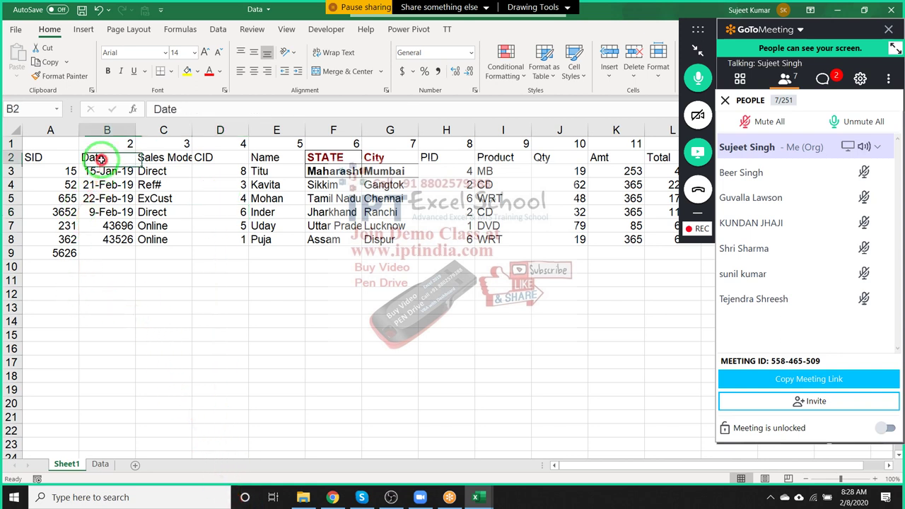
{"action": "left_click", "coordinate": [50, 335]}
{"action": "type", "text": "sid"}
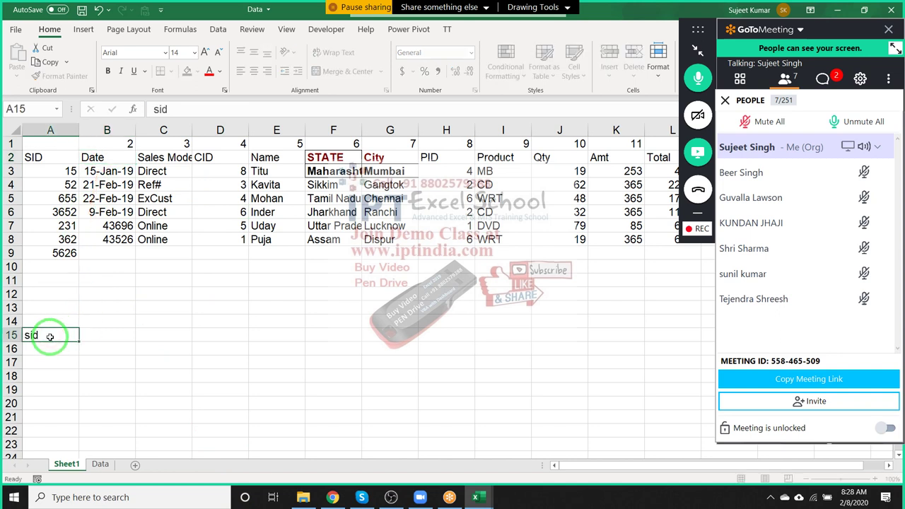
{"action": "key", "text": "Tab"}
{"action": "type", "text": "date"}
{"action": "key", "text": "Tab"}
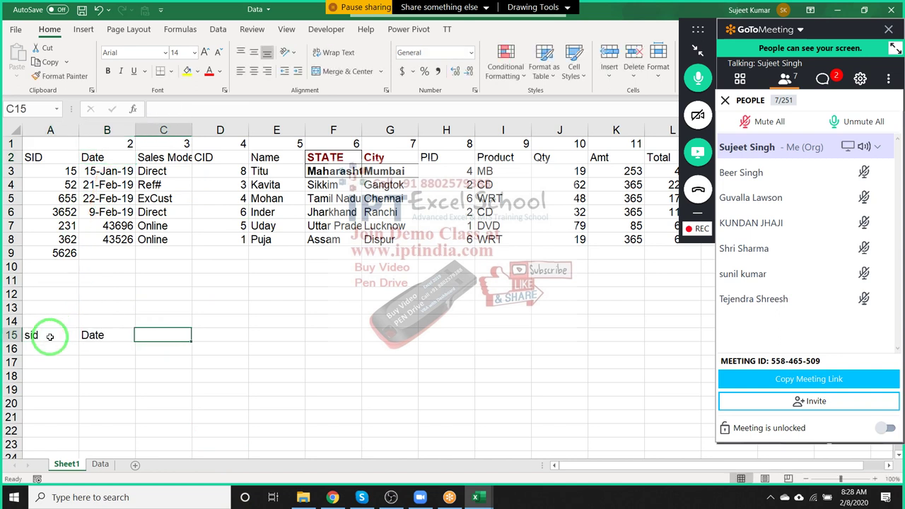
{"action": "type", "text": "Name"}
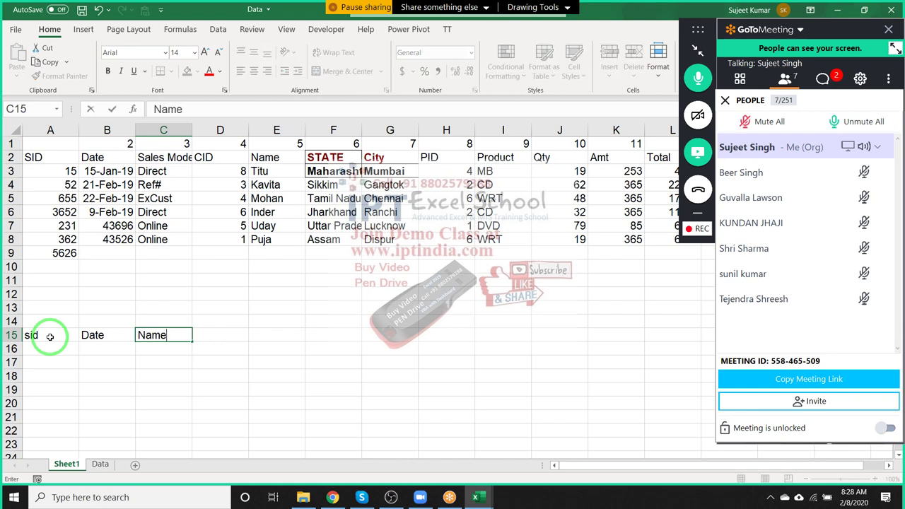
{"action": "key", "text": "Tab"}
{"action": "type", "text": "Qty"}
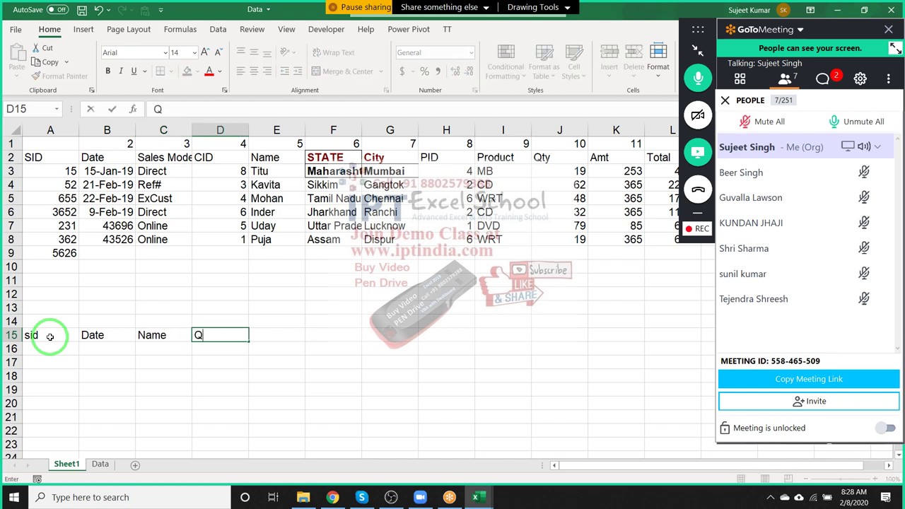
{"action": "key", "text": "Tab"}
{"action": "type", "text": "Tot"}
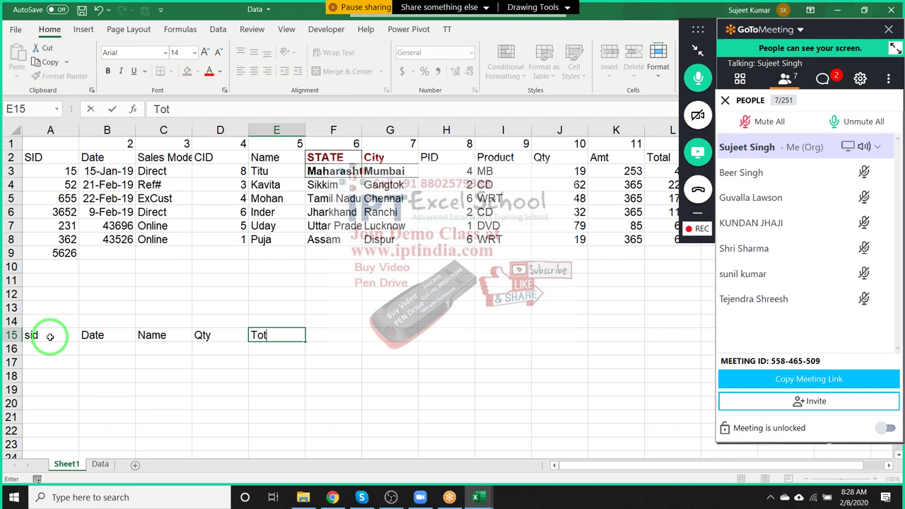
{"action": "type", "text": "al"}
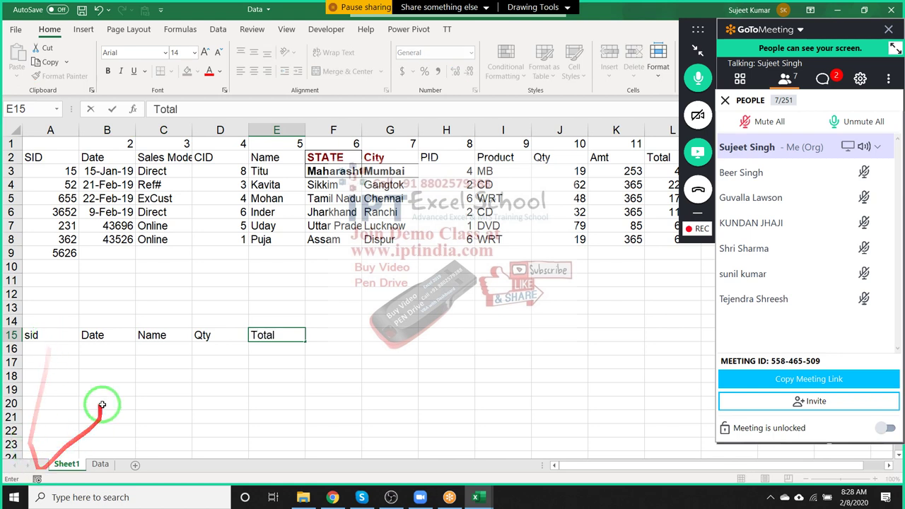
{"action": "left_click", "coordinate": [95, 402]}
{"action": "left_click", "coordinate": [100, 322]}
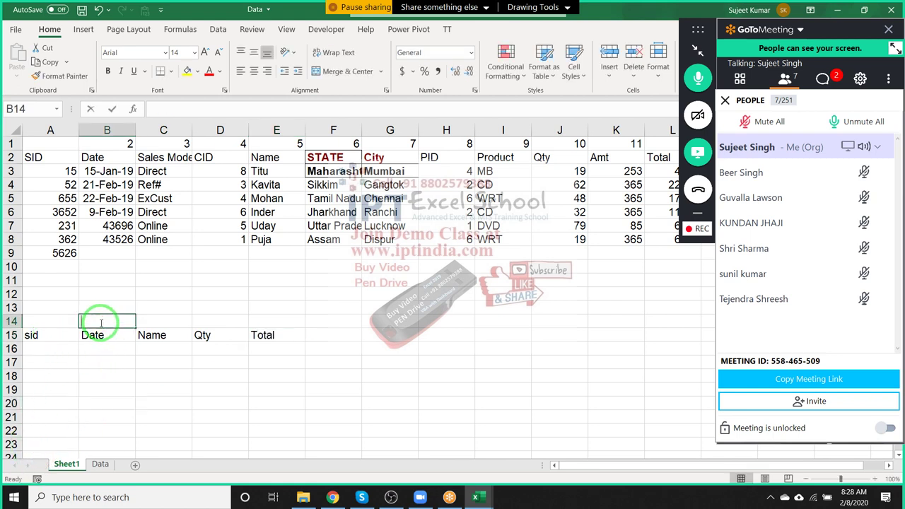
Step: Enter =MATCH(B15,Data!1:1,0) in B14, returning 2 for the Date column
{"action": "type", "text": "=mat"}
{"action": "key", "text": "Tab"}
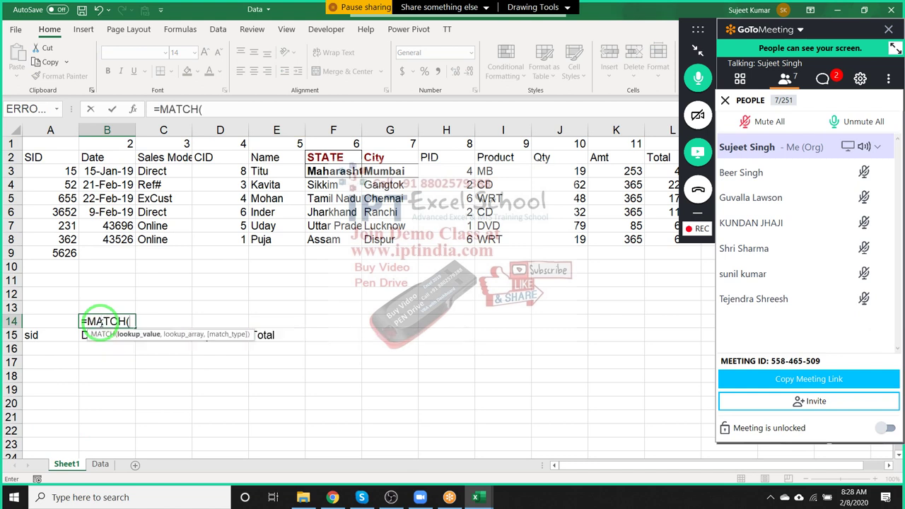
{"action": "key", "text": "Down"}
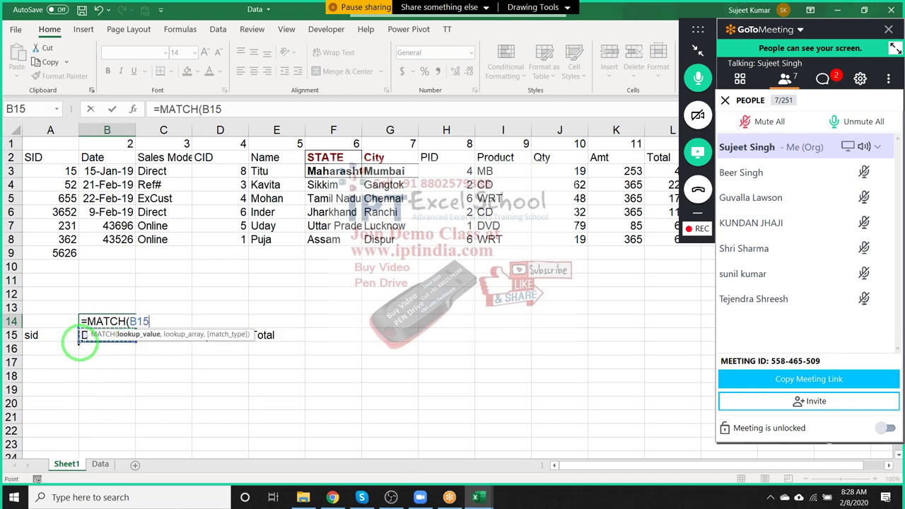
{"action": "type", "text": ","}
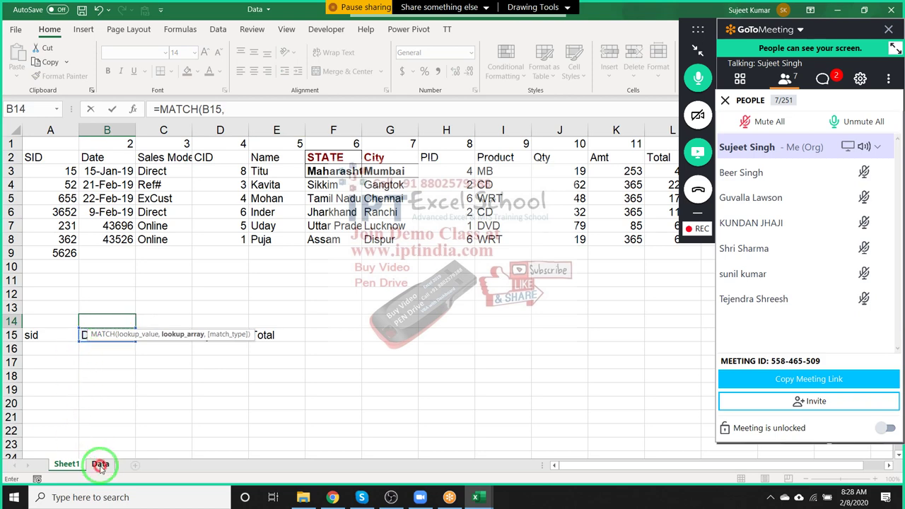
{"action": "left_click", "coordinate": [99, 465]}
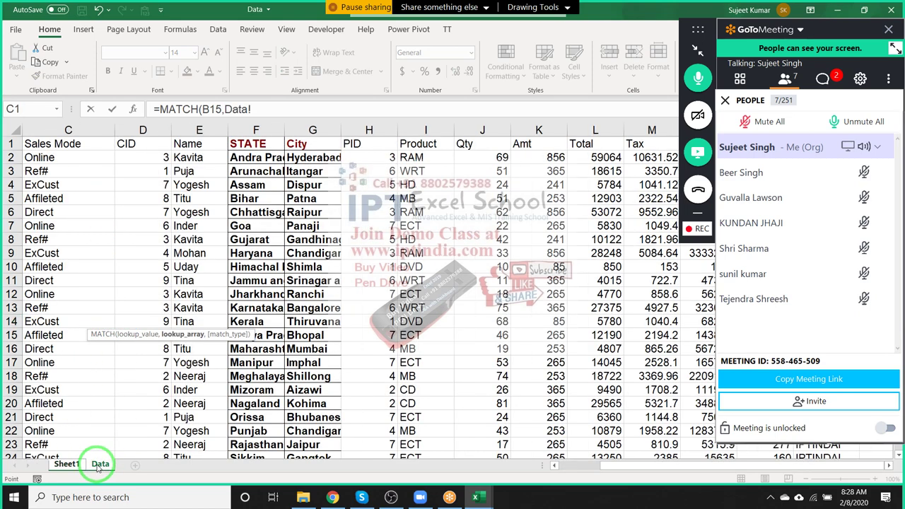
{"action": "left_click", "coordinate": [10, 142]}
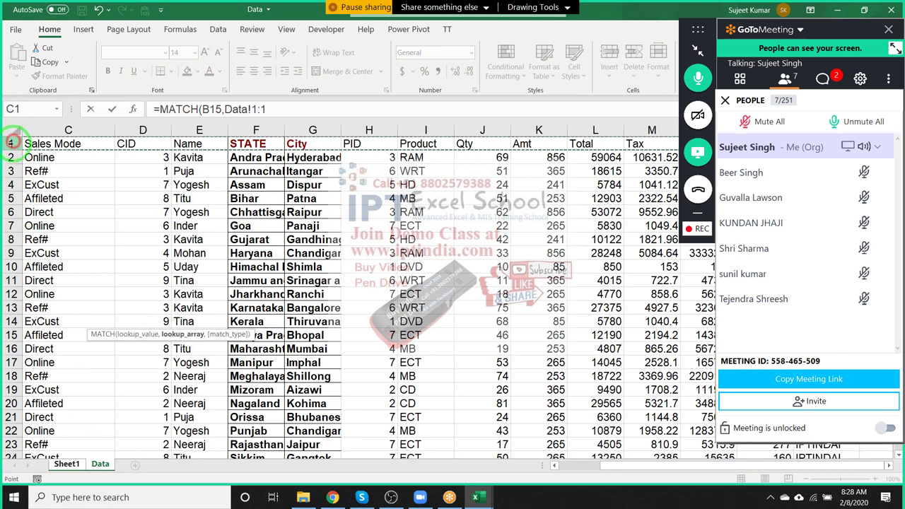
{"action": "type", "text": ","}
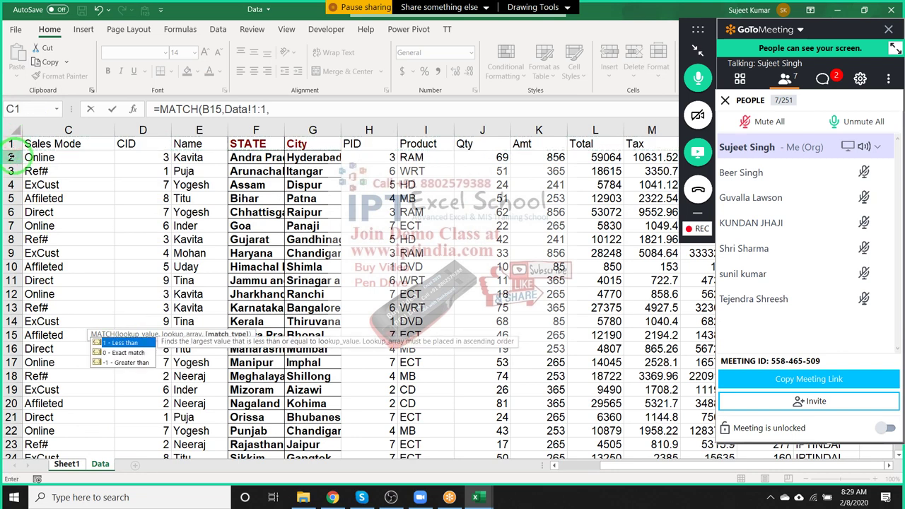
{"action": "type", "text": "0"}
{"action": "type", "text": ")"}
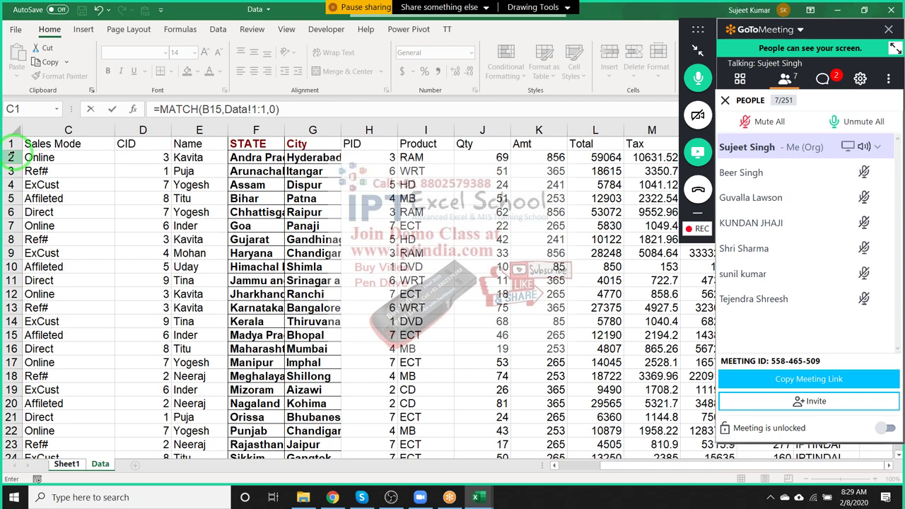
{"action": "key", "text": "Return"}
{"action": "key", "text": "Up"}
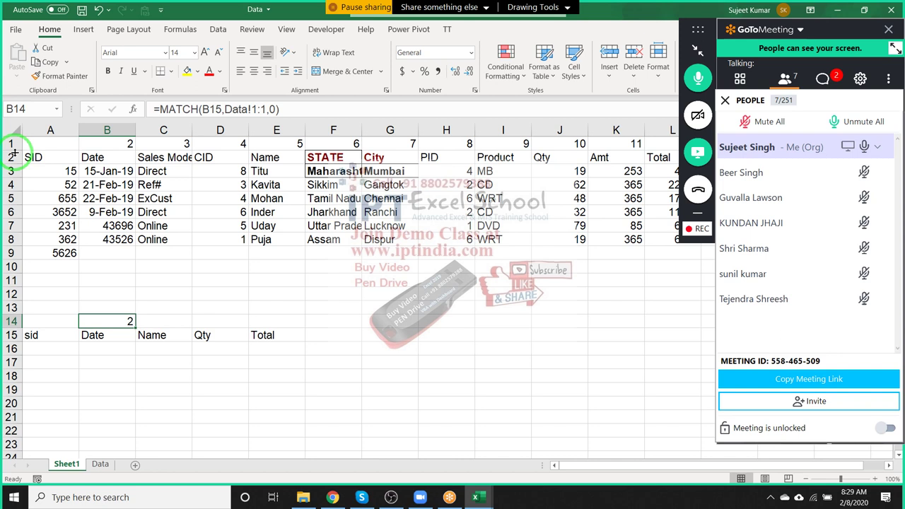
Step: Enter SID 231 in A16
{"action": "left_click", "coordinate": [45, 350]}
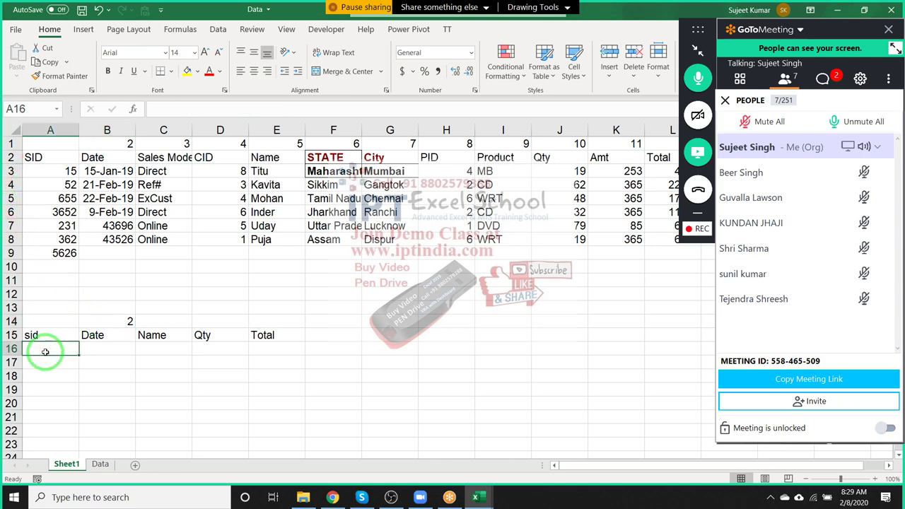
{"action": "type", "text": "231"}
{"action": "key", "text": "Return"}
{"action": "key", "text": "Up"}
{"action": "key", "text": "Right"}
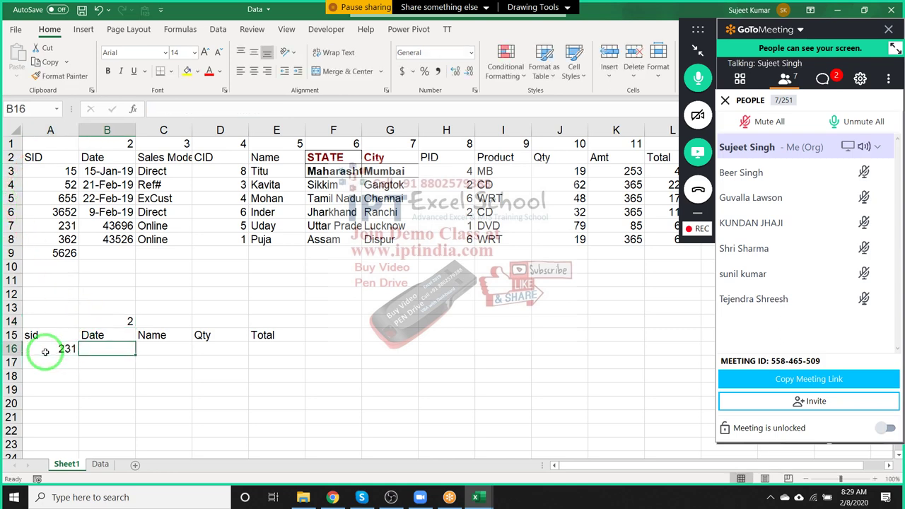
Step: Start =VLOOKUP(A16,Data!A:P, in B16 using the Data sheet's columns A through P
{"action": "type", "text": "=vl"}
{"action": "key", "text": "Tab"}
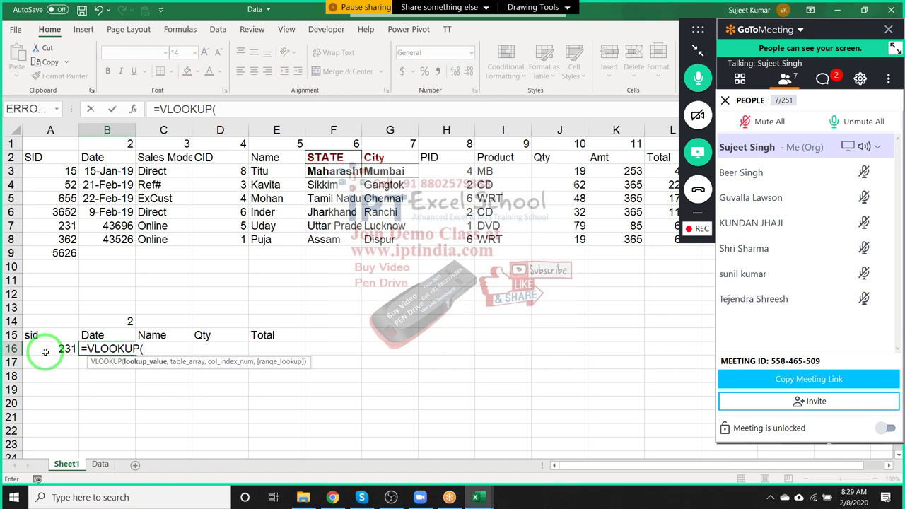
{"action": "left_click", "coordinate": [45, 352]}
{"action": "type", "text": ","}
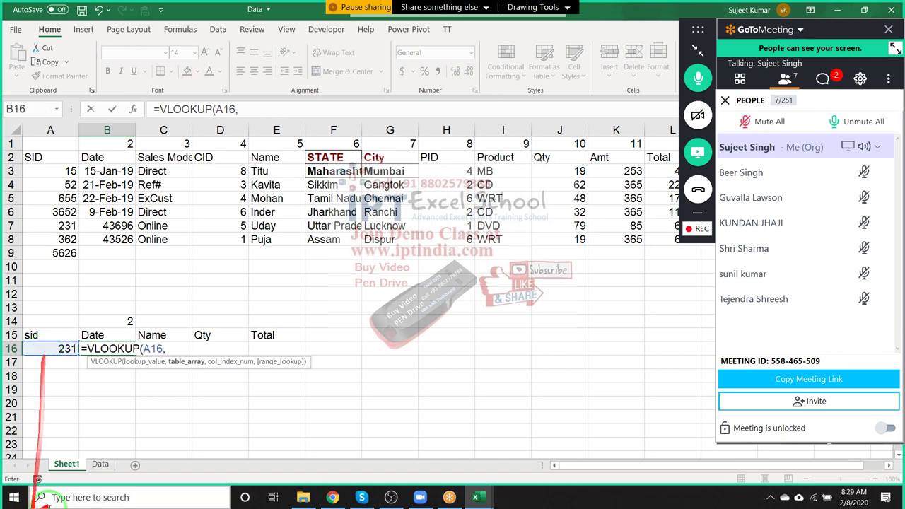
{"action": "left_click", "coordinate": [99, 464]}
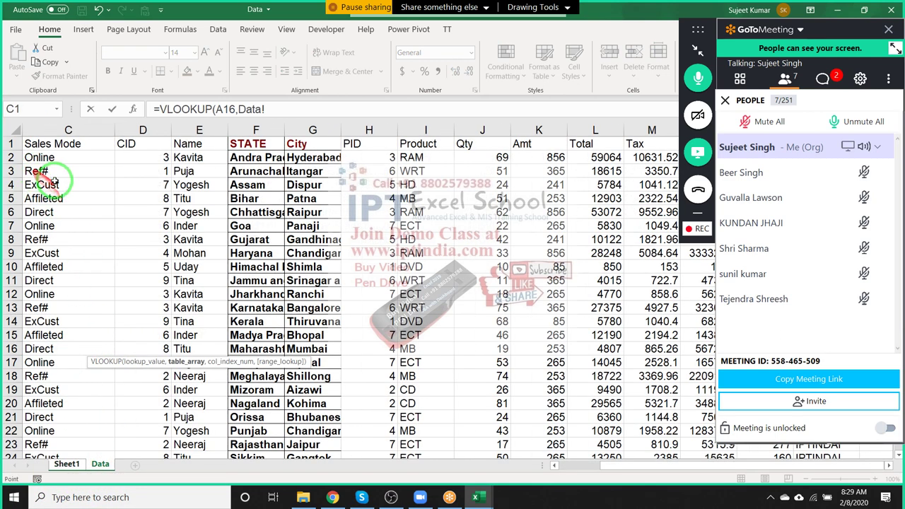
{"action": "left_click", "coordinate": [55, 183]}
{"action": "key", "text": "Left"}
{"action": "key", "text": "Left"}
{"action": "key", "text": "ctrl+space"}
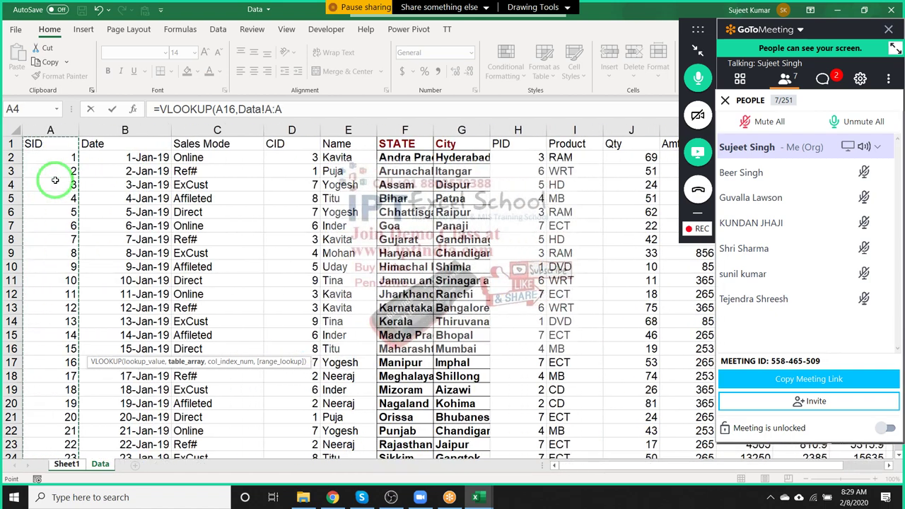
{"action": "key", "text": "ctrl+shift+Right"}
{"action": "type", "text": ","}
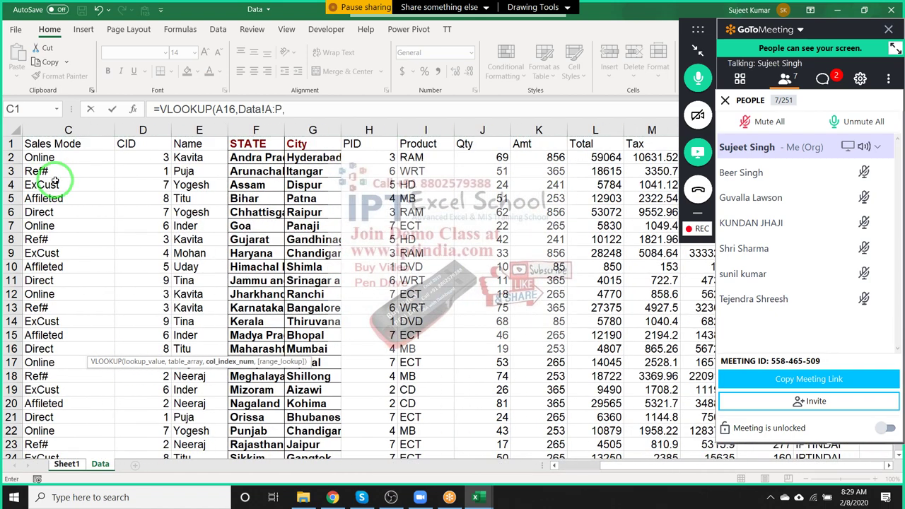
Step: Use Sheet1!B14 as the column index with exact match 0, returning the date 43696
{"action": "left_click_drag", "start_coordinate": [105, 160], "coordinate": [95, 306]}
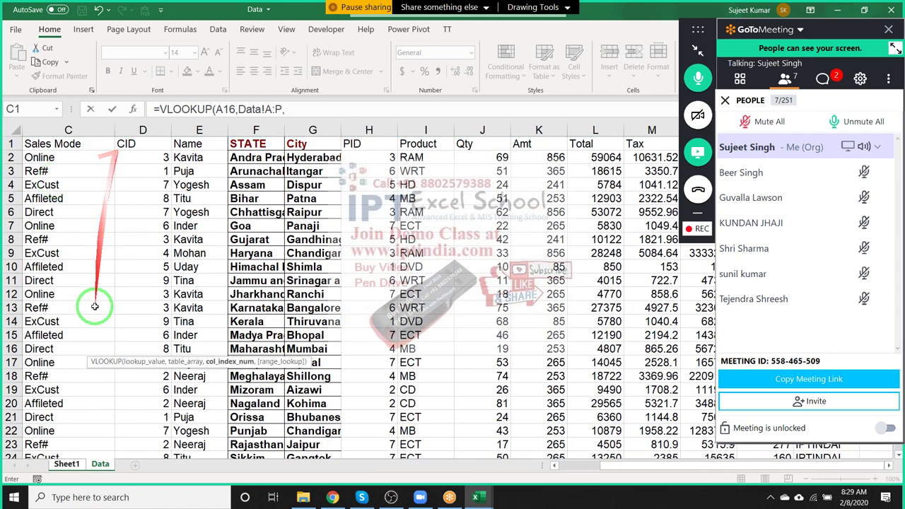
{"action": "left_click", "coordinate": [67, 464]}
{"action": "left_click", "coordinate": [123, 323]}
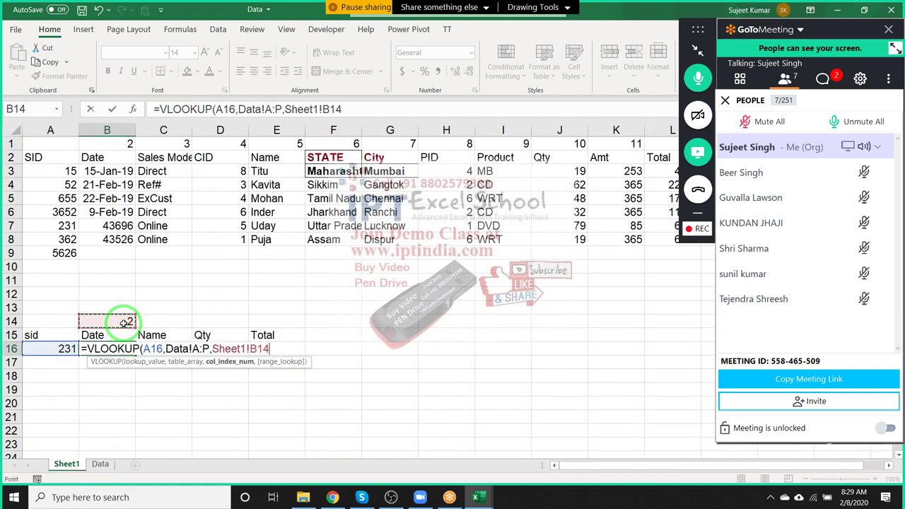
{"action": "type", "text": ",0"}
{"action": "key", "text": "Return"}
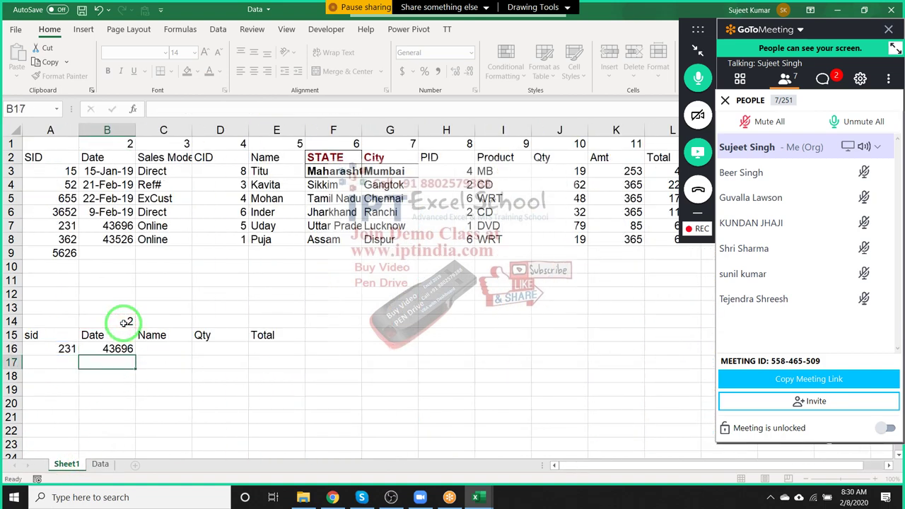
{"action": "key", "text": "Up"}
{"action": "left_click", "coordinate": [124, 323]}
{"action": "key", "text": "Right"}
{"action": "key", "text": "Right"}
{"action": "key", "text": "Right"}
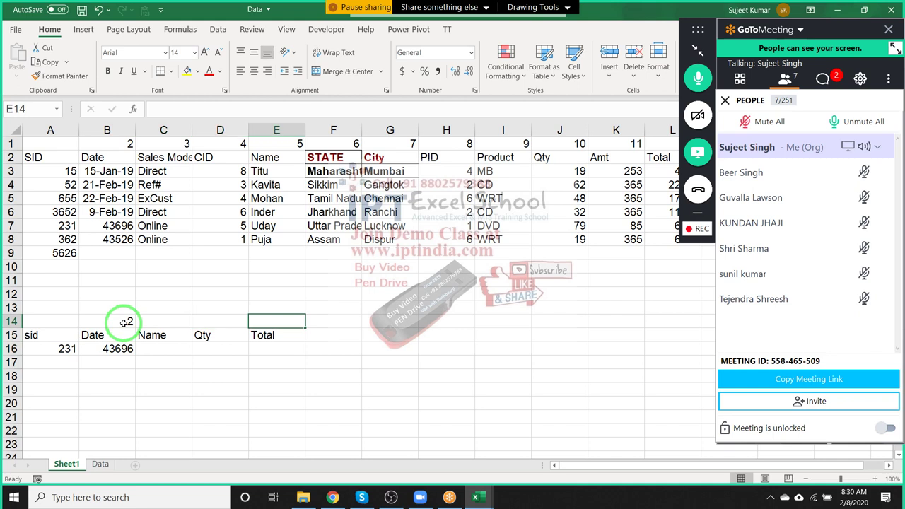
Step: Copy the MATCH expression from B14's formula, leaving B14 unchanged
{"action": "key", "text": "Left"}
{"action": "key", "text": "Left"}
{"action": "left_click", "coordinate": [124, 322]}
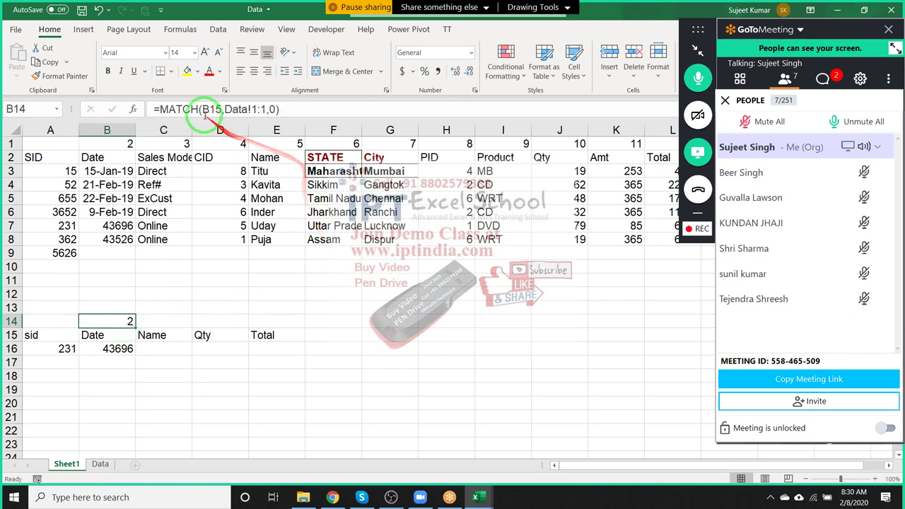
{"action": "left_click_drag", "start_coordinate": [161, 109], "coordinate": [319, 135]}
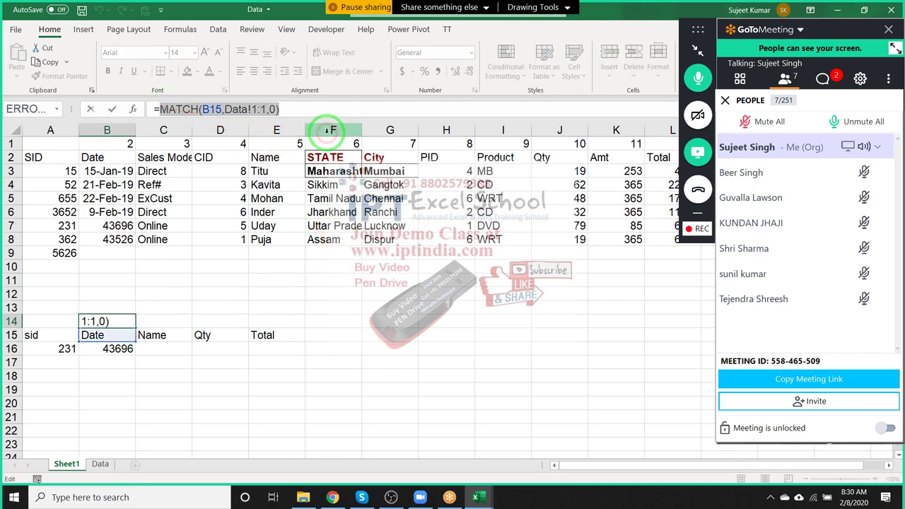
{"action": "key", "text": "ctrl+c"}
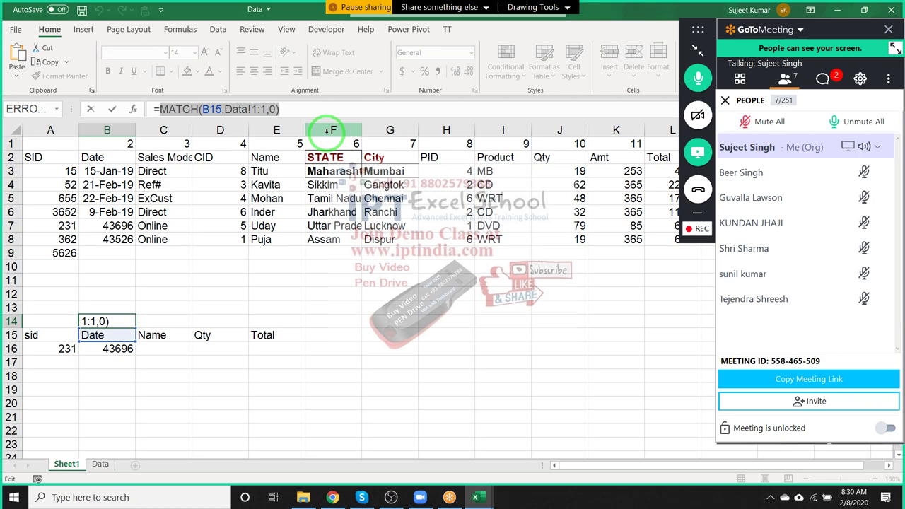
{"action": "key", "text": "Escape"}
Step: Replace Sheet1!B14 in B16's VLOOKUP with MATCH(B15,Data!1:1,0)
{"action": "left_click", "coordinate": [129, 349]}
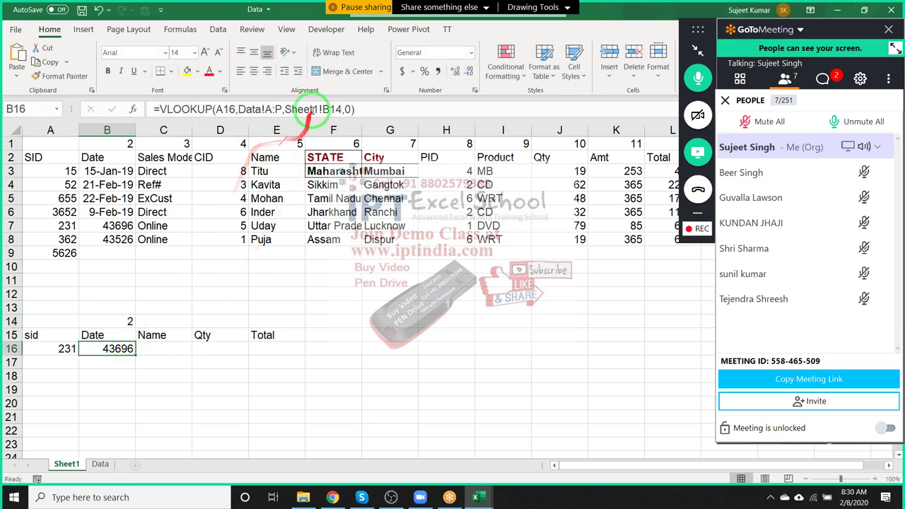
{"action": "left_click", "coordinate": [285, 109]}
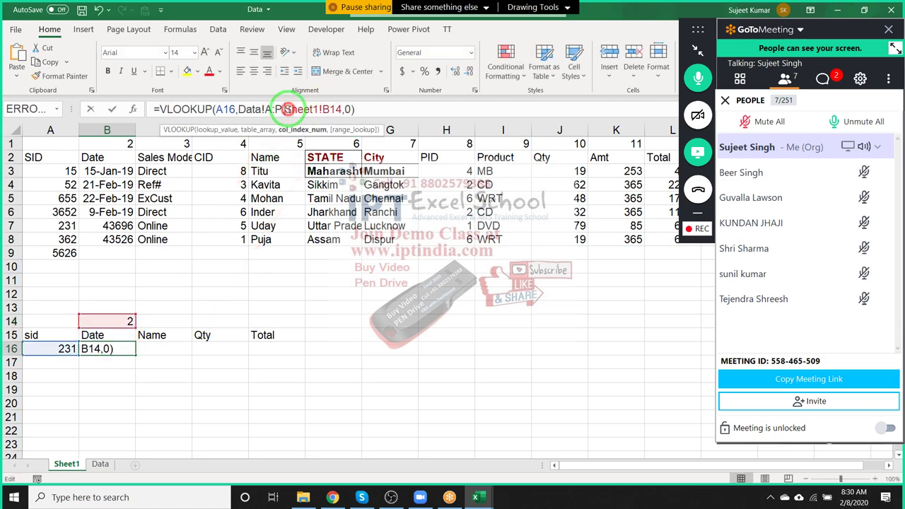
{"action": "left_click_drag", "start_coordinate": [286, 110], "coordinate": [342, 109]}
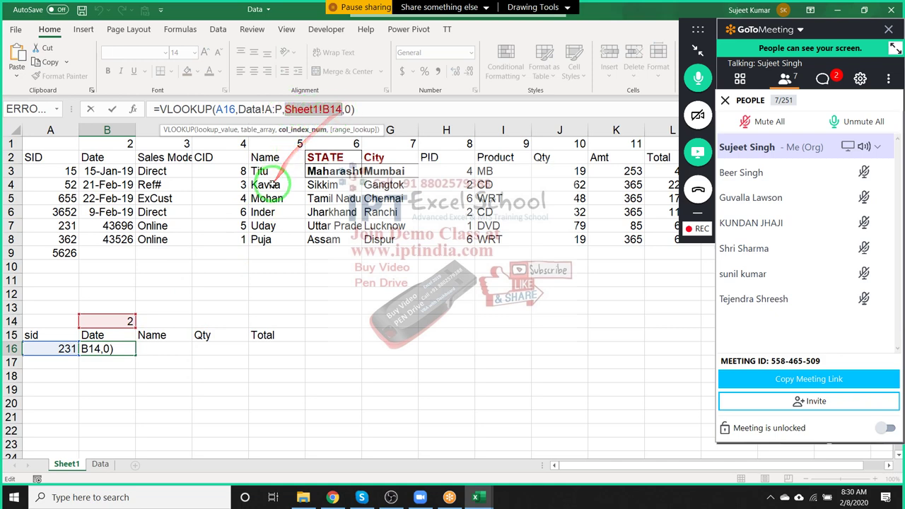
{"action": "type", "text": "MATCH(B15,Data!1:1,0)"}
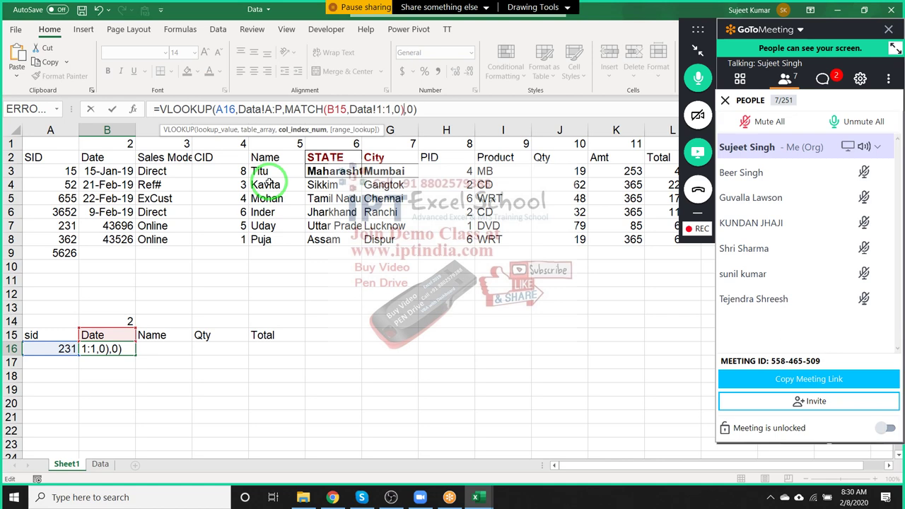
{"action": "key", "text": "Return"}
{"action": "key", "text": "Up"}
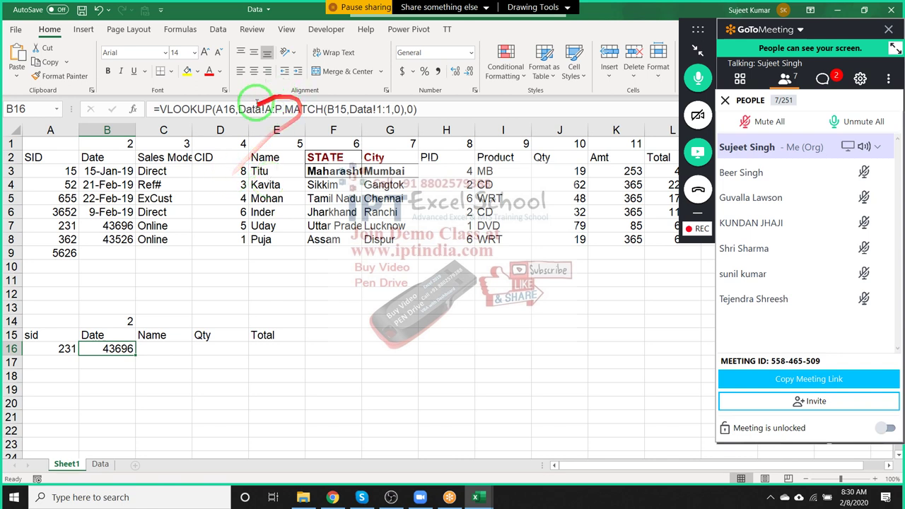
Step: Lock the references as $A16, $A:$P, B$15 and $1:$1 in B16's formula
{"action": "left_click", "coordinate": [221, 109]}
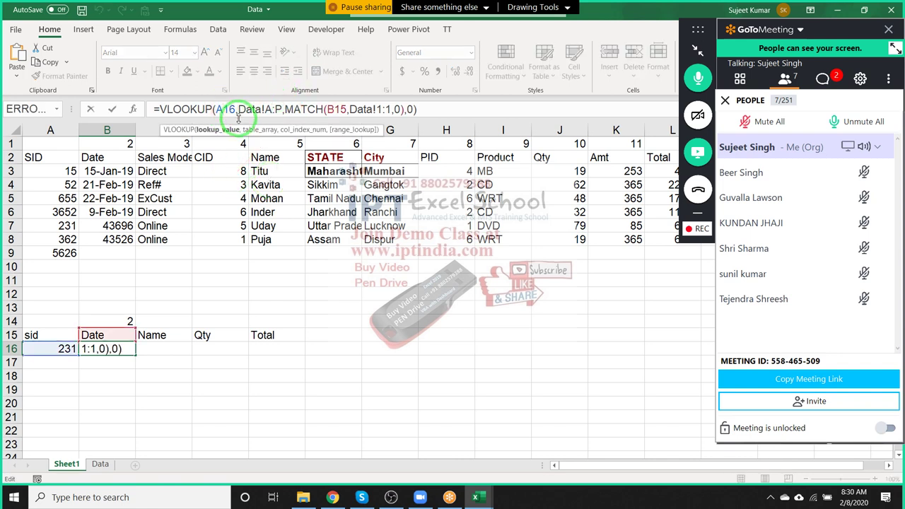
{"action": "type", "text": "$"}
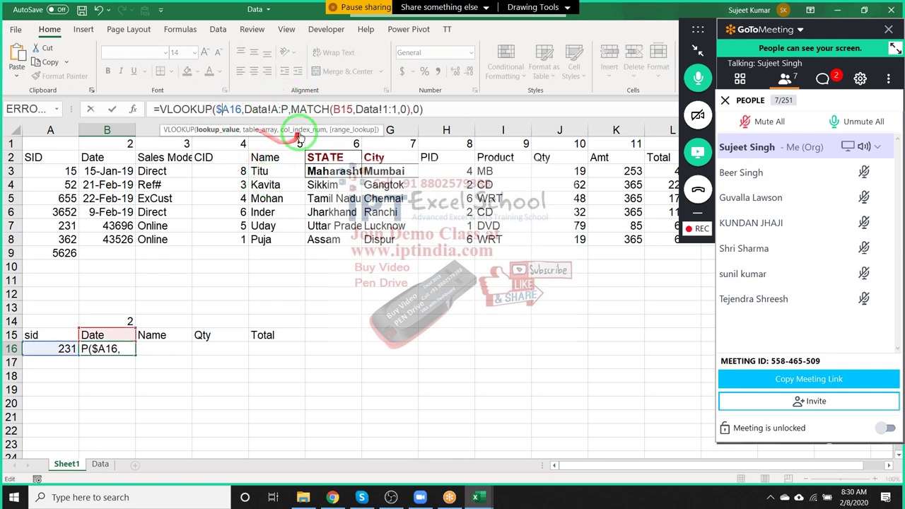
{"action": "left_click", "coordinate": [278, 109]}
{"action": "key", "text": "F4"}
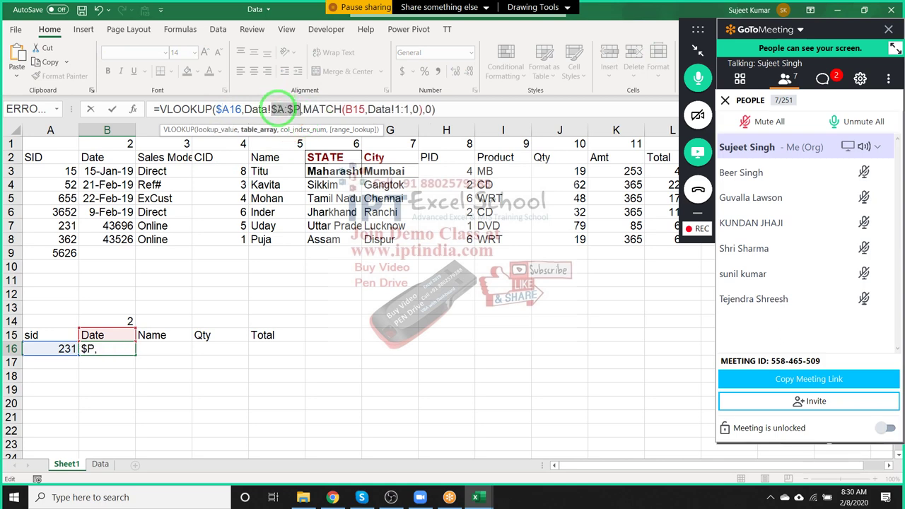
{"action": "left_click", "coordinate": [354, 110]}
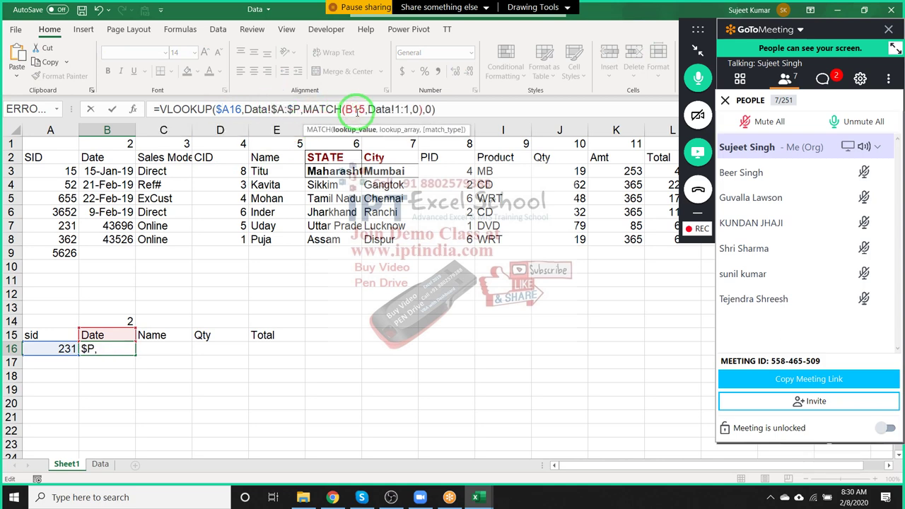
{"action": "key", "text": "F4"}
{"action": "key", "text": "F4"}
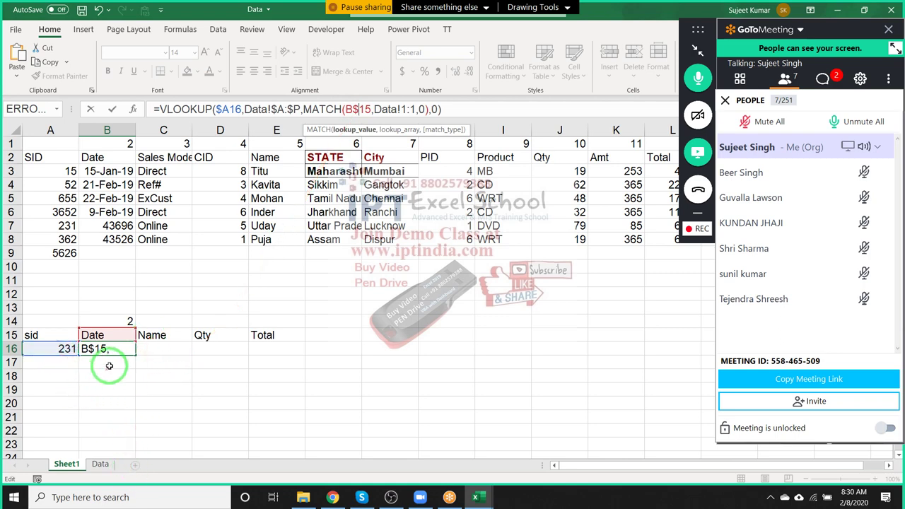
{"action": "mouse_move", "coordinate": [108, 426]}
{"action": "left_mouse_down"}
{"action": "mouse_move", "coordinate": [34, 349]}
{"action": "mouse_move", "coordinate": [378, 143]}
{"action": "left_mouse_up"}
{"action": "double_click", "coordinate": [408, 109]}
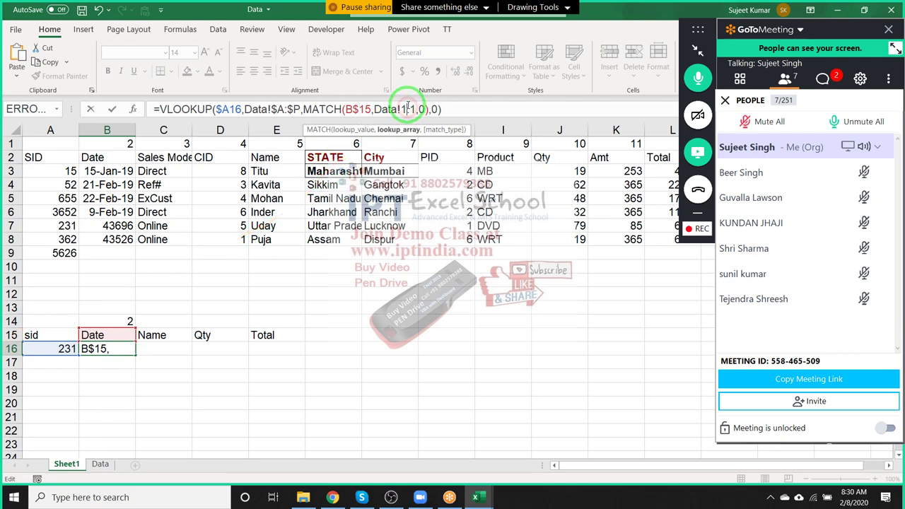
{"action": "key", "text": "F4"}
Step: Fill the formula across B16:E16, returning 43696, Uday, 79 and 6715
{"action": "key", "text": "Return"}
{"action": "key", "text": "Up"}
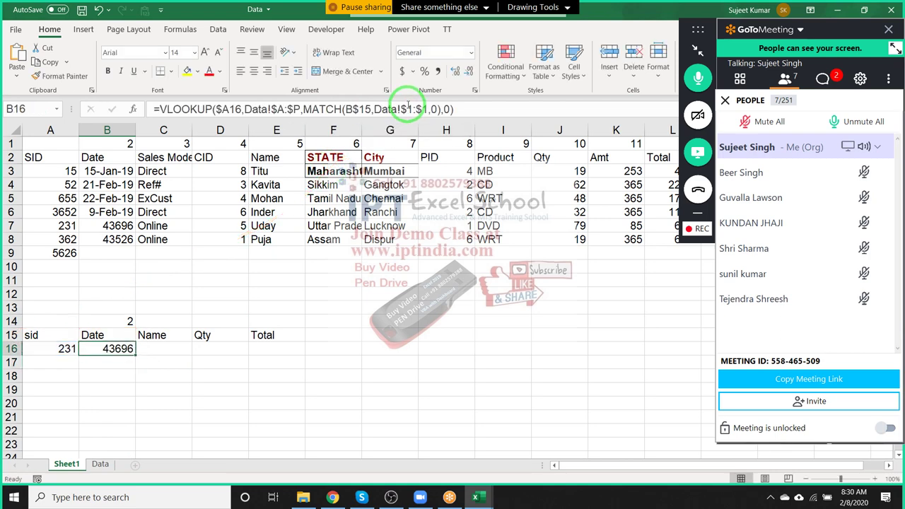
{"action": "key", "text": "shift+Right"}
{"action": "key", "text": "shift+Right"}
{"action": "key", "text": "shift+Right"}
{"action": "key", "text": "ctrl+r"}
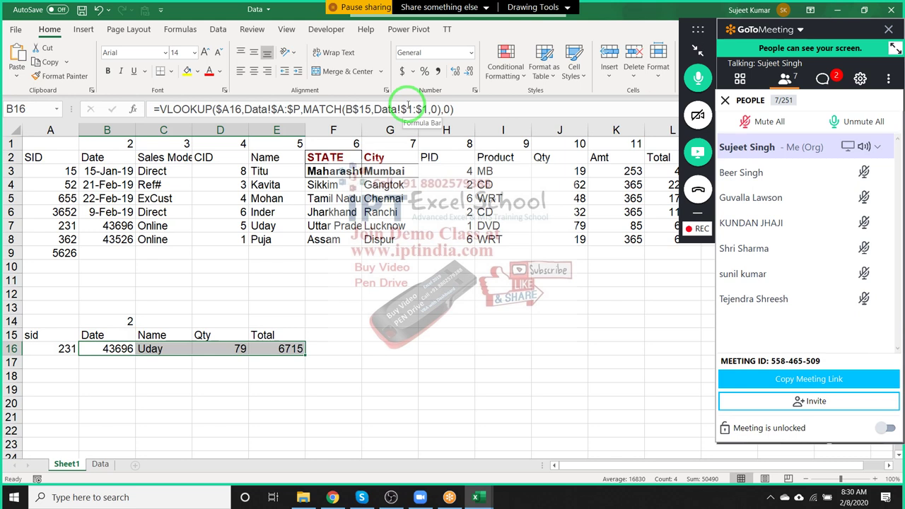
Step: Clear B14's MATCH formula and enter lookup SID 362 in A16
{"action": "key", "text": "Up"}
{"action": "key", "text": "Up"}
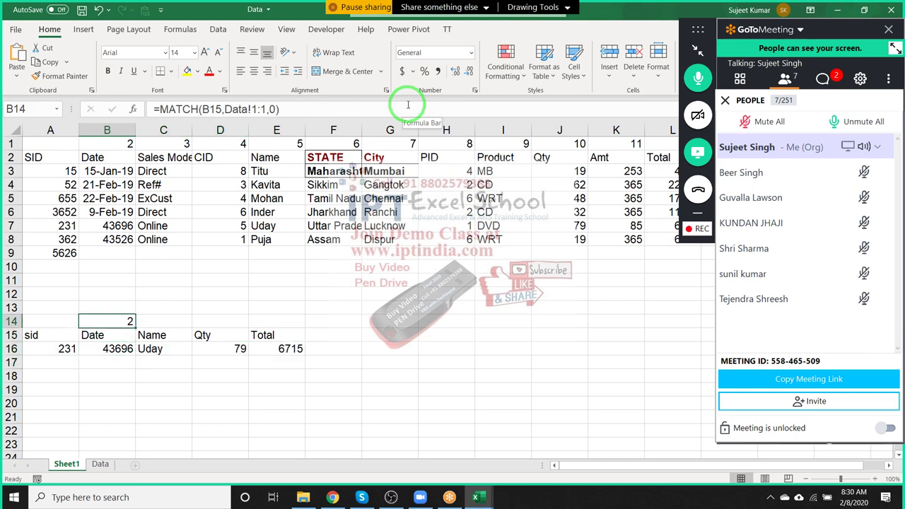
{"action": "key", "text": "Delete"}
{"action": "key", "text": "Down"}
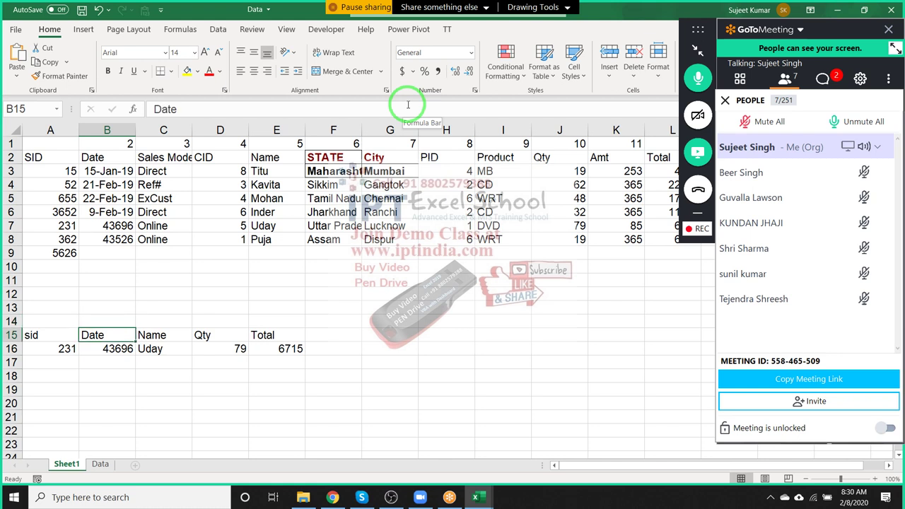
{"action": "key", "text": "Down"}
{"action": "key", "text": "Left"}
{"action": "type", "text": "3"}
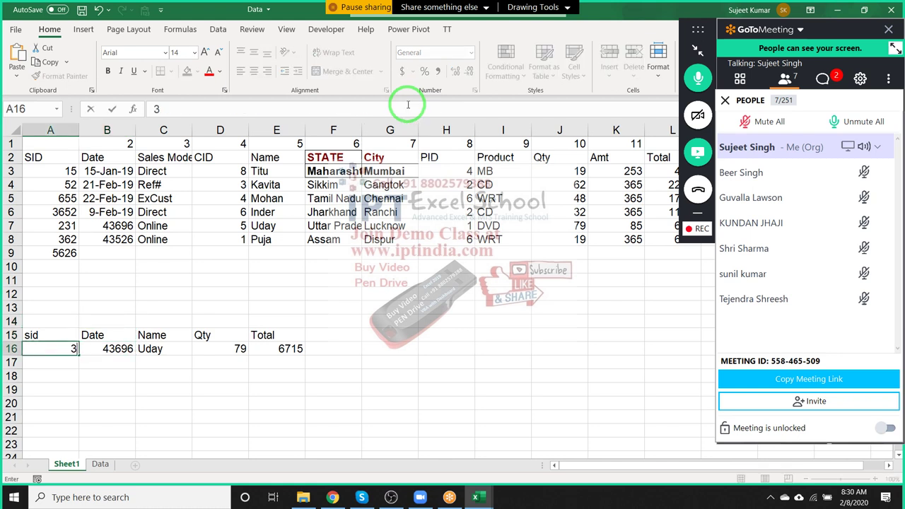
{"action": "type", "text": "62"}
{"action": "key", "text": "Return"}
Step: Relabel the D15 header from Qty to Amt
{"action": "key", "text": "Up"}
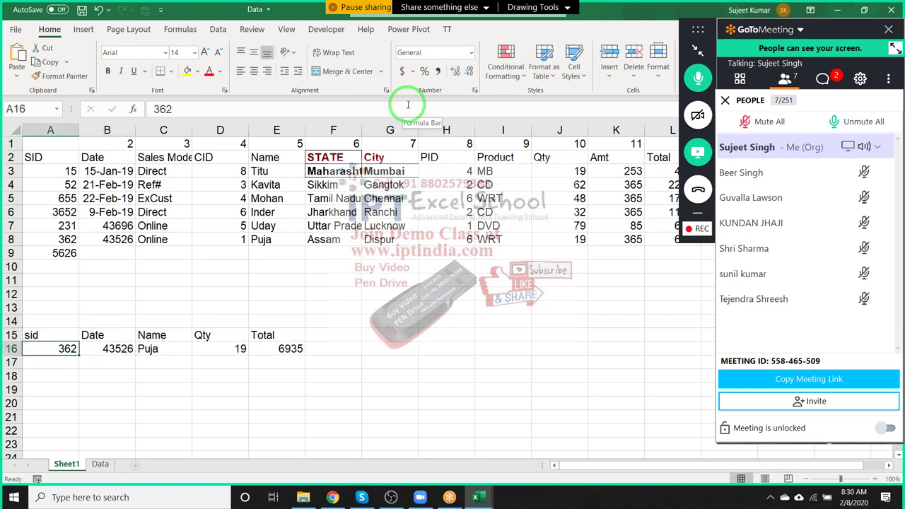
{"action": "key", "text": "Right"}
{"action": "key", "text": "Right"}
{"action": "key", "text": "Right"}
{"action": "key", "text": "Right"}
{"action": "key", "text": "Up"}
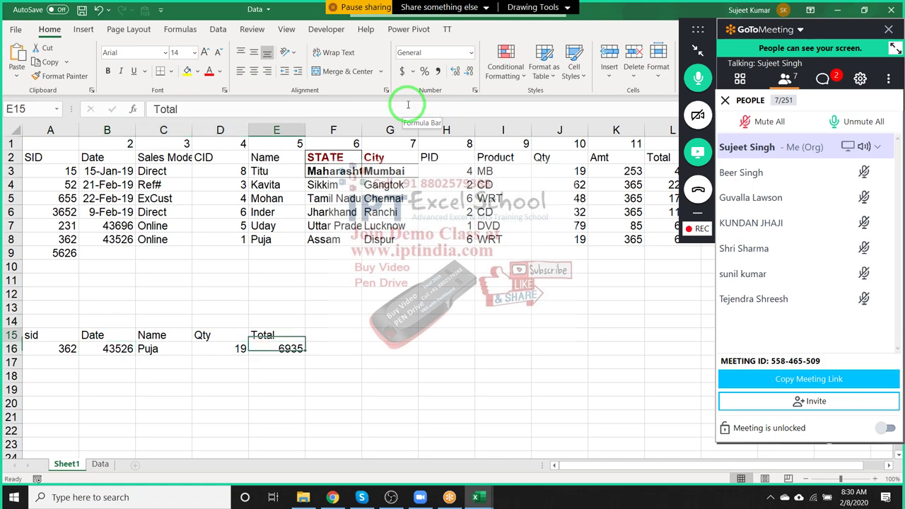
{"action": "key", "text": "Left"}
{"action": "type", "text": "mt"}
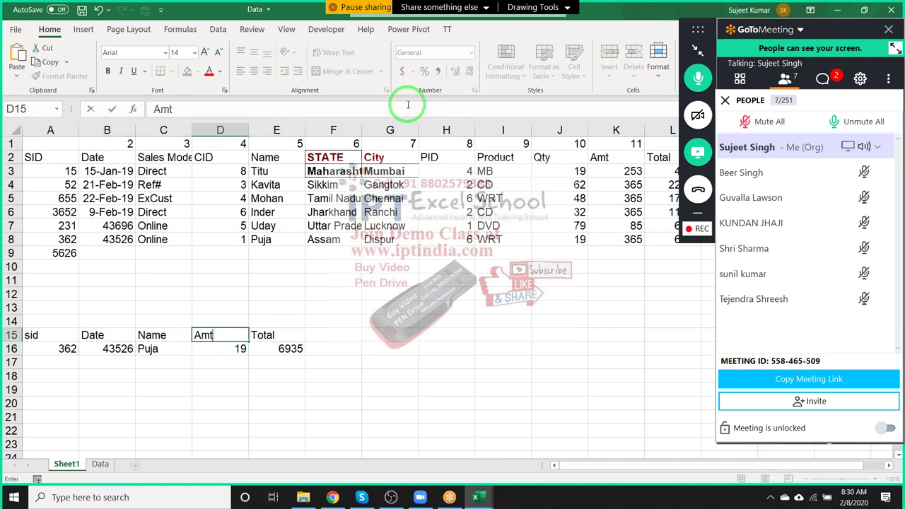
{"action": "key", "text": "Return"}
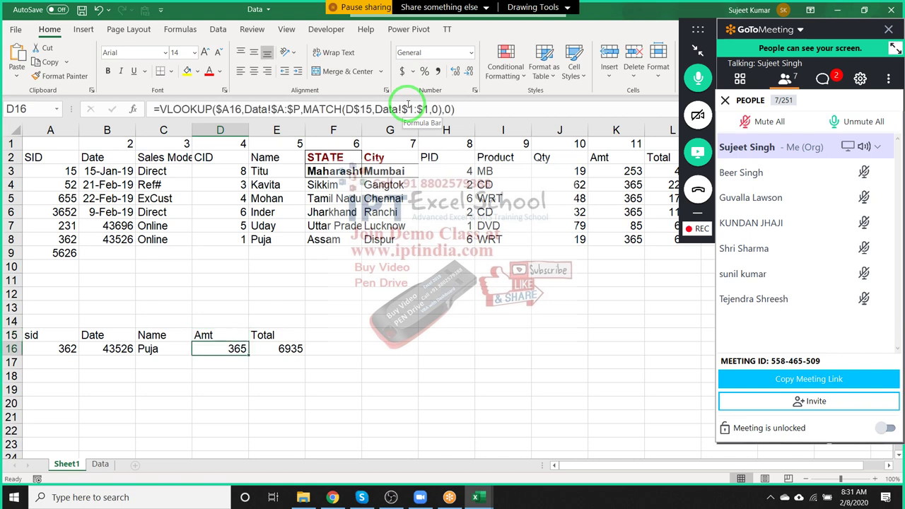
Step: Format the B16 lookup result as a date, showing 2-Mar-19
{"action": "key", "text": "Up"}
{"action": "key", "text": "Down"}
{"action": "key", "text": "Left"}
{"action": "key", "text": "Left"}
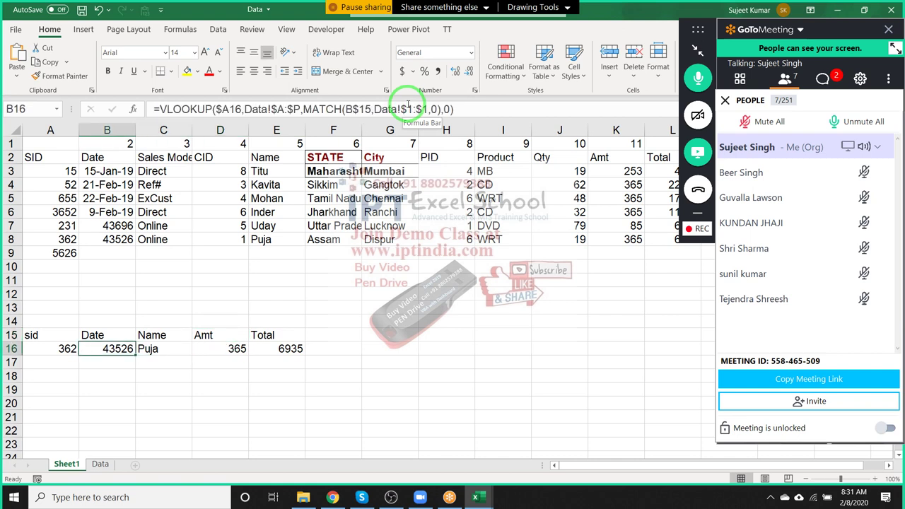
{"action": "key", "text": "ctrl+shift+3"}
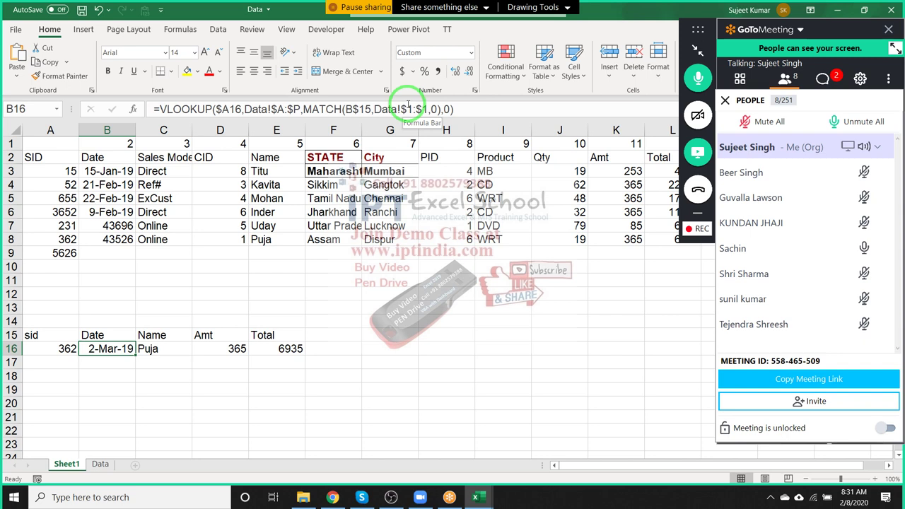
Step: Rename the B15 header to PID and give B16 General format so it shows 6
{"action": "key", "text": "Up"}
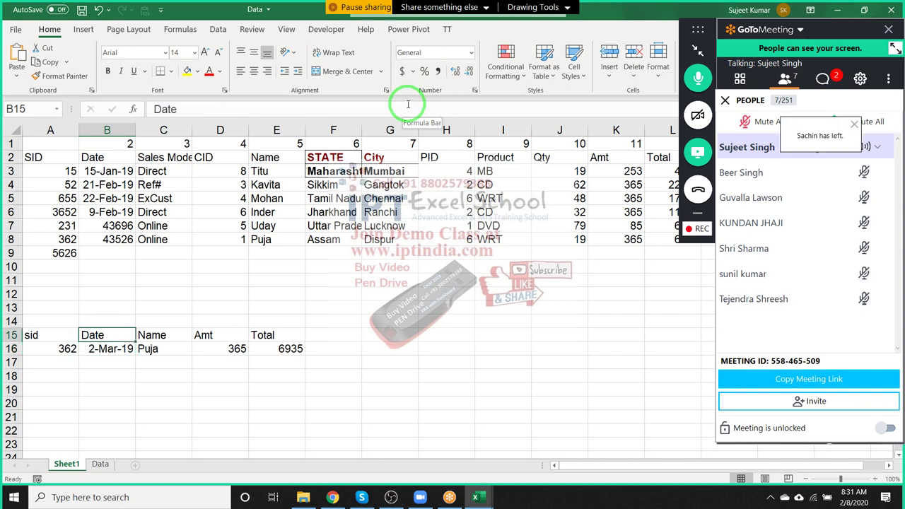
{"action": "type", "text": "P"}
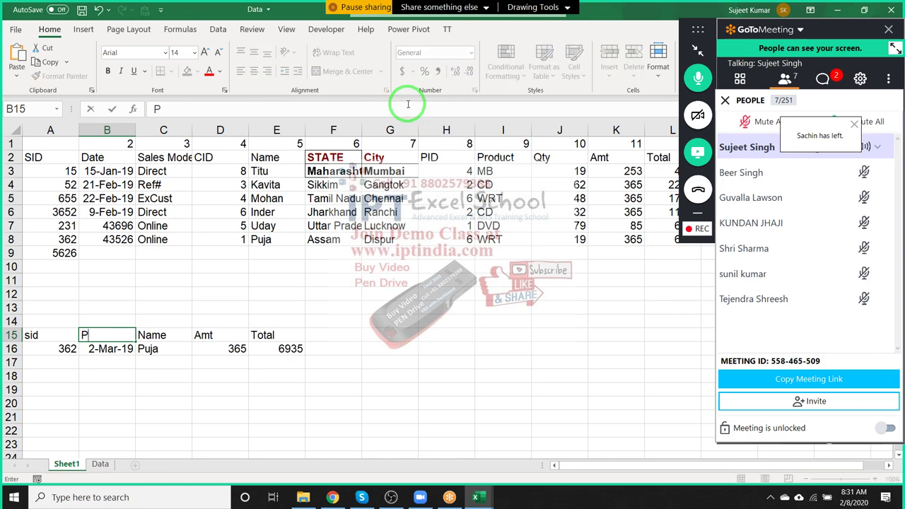
{"action": "type", "text": "ID"}
{"action": "key", "text": "Return"}
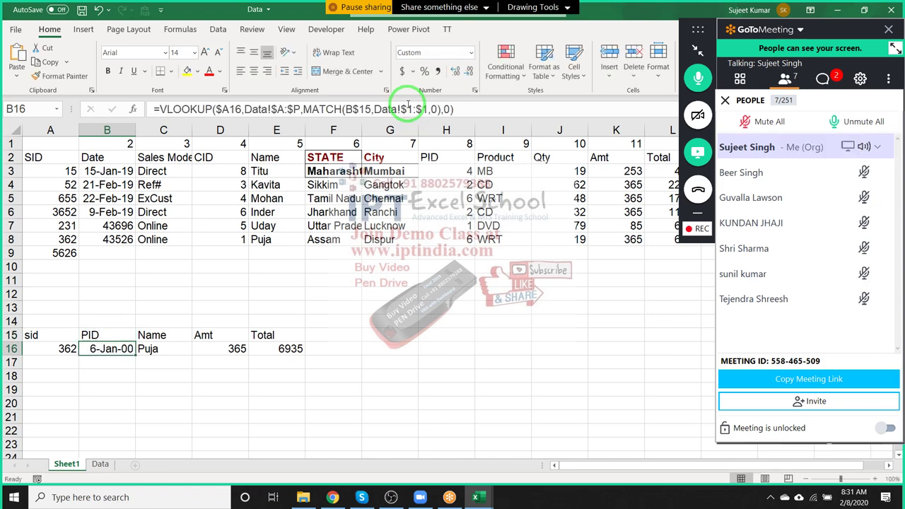
{"action": "key", "text": "Return"}
{"action": "key", "text": "Up"}
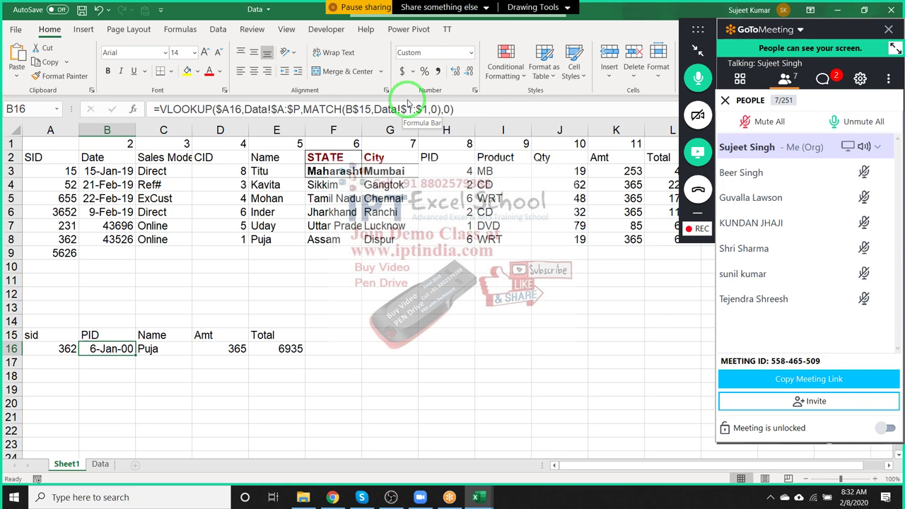
{"action": "key", "text": "ctrl+shift+asciitilde"}
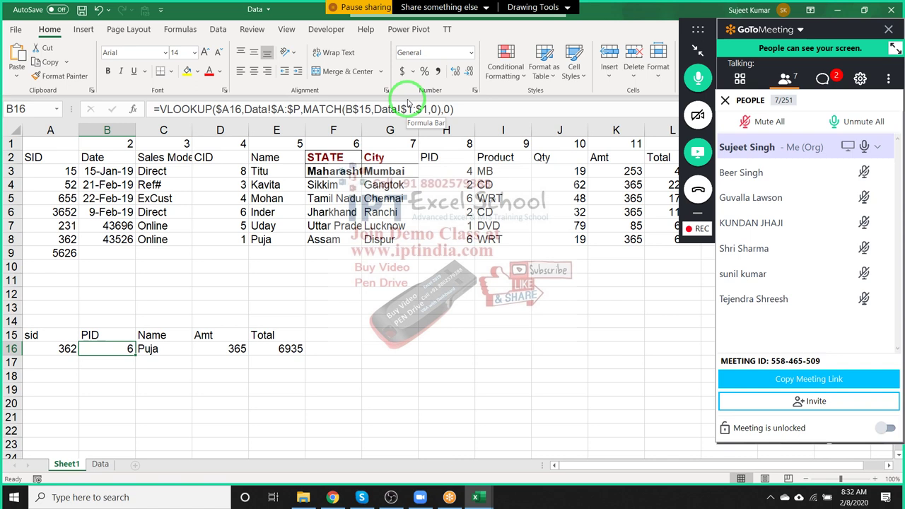
Step: Start a formula-based conditional rule for B16 with the condition =$B$15="Date"
{"action": "left_click", "coordinate": [498, 83]}
{"action": "left_click", "coordinate": [532, 212]}
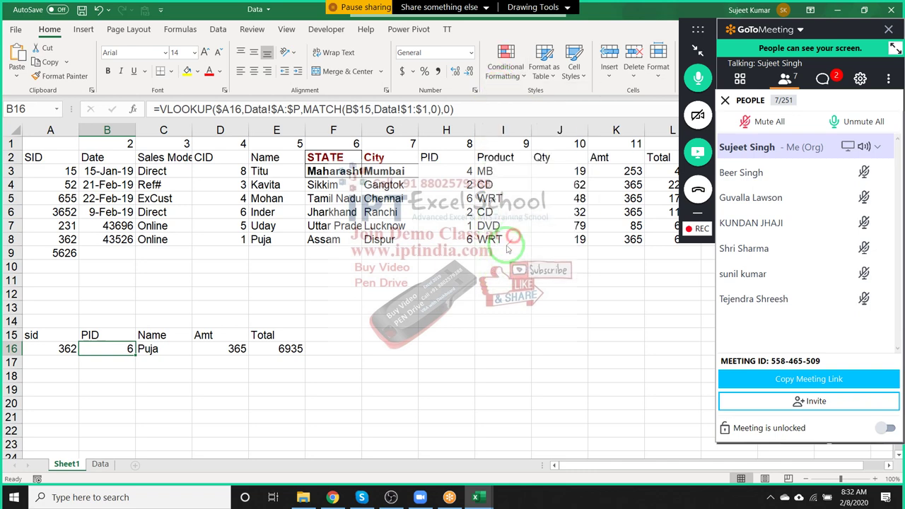
{"action": "left_click", "coordinate": [467, 207]}
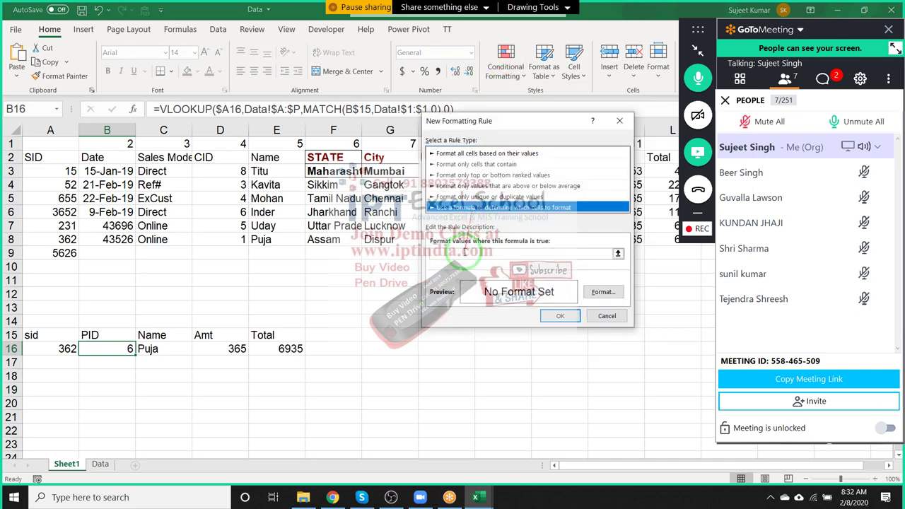
{"action": "left_click", "coordinate": [465, 253]}
{"action": "left_click", "coordinate": [467, 250]}
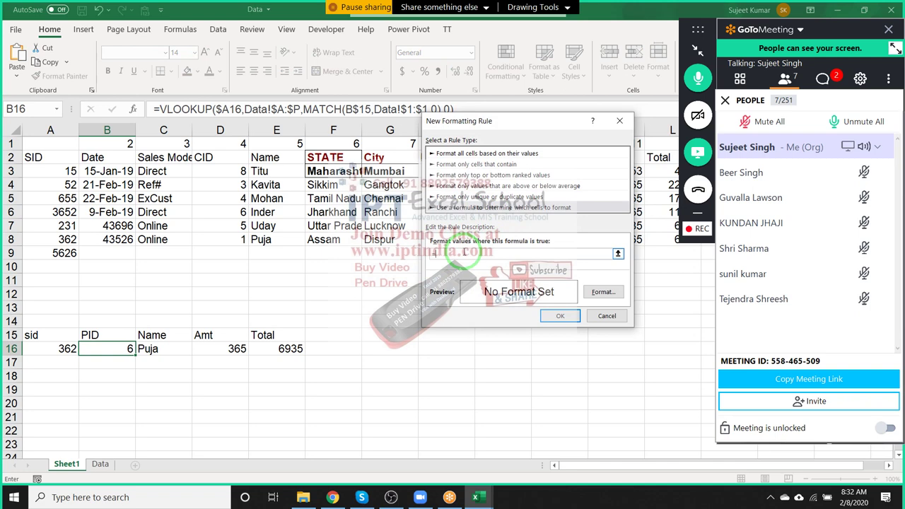
{"action": "type", "text": "="}
{"action": "left_click", "coordinate": [330, 227]}
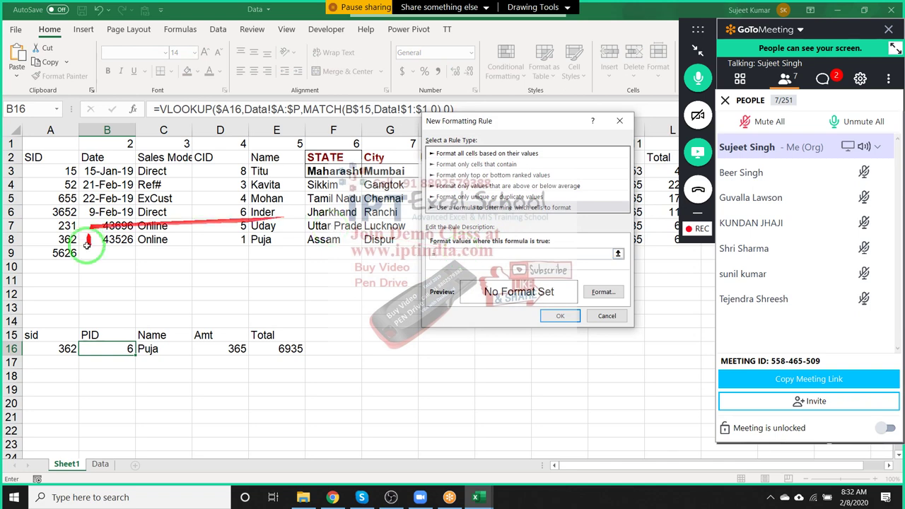
{"action": "left_click", "coordinate": [117, 334]}
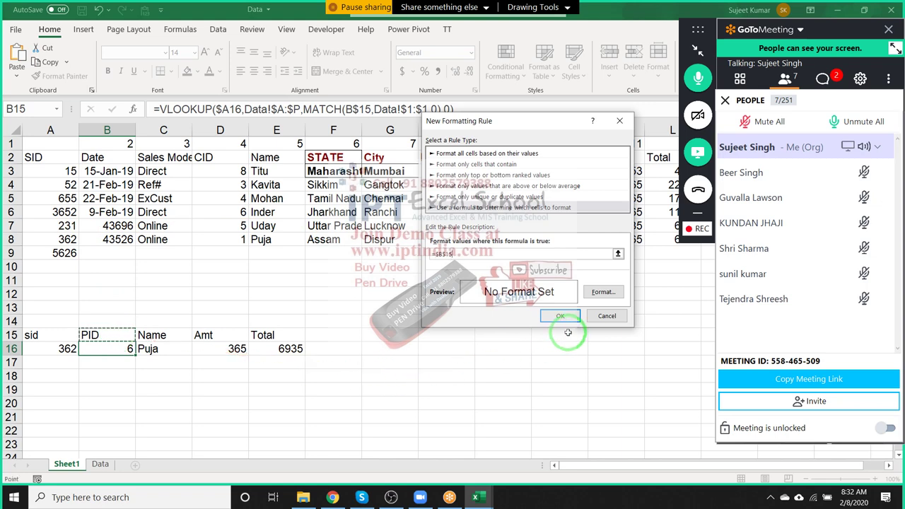
{"action": "type", "text": "="}
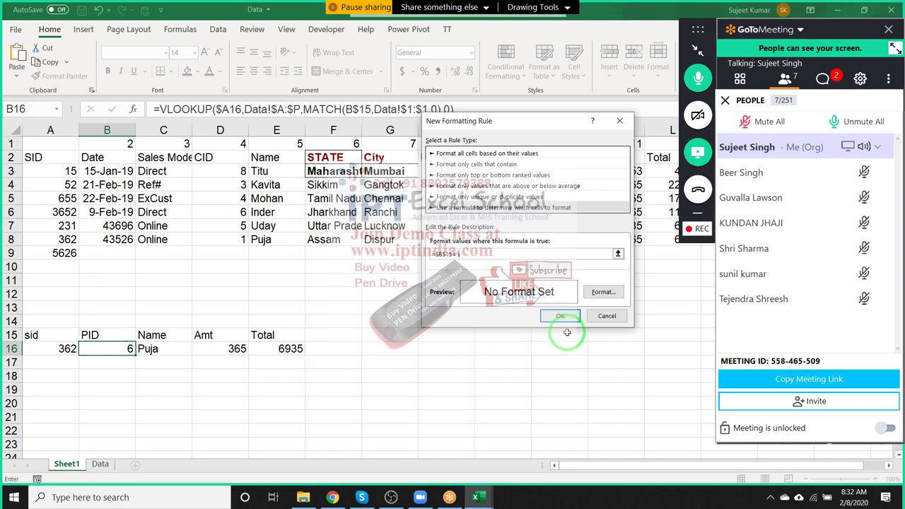
{"action": "type", "text": "\"Date"}
{"action": "type", "text": "\""}
{"action": "left_click_drag", "start_coordinate": [527, 374], "coordinate": [103, 305]}
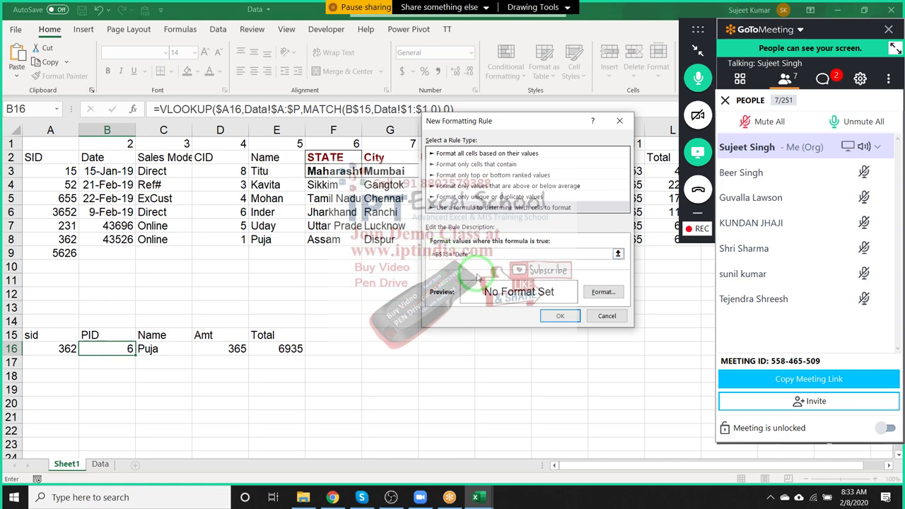
Step: Give the rule the 14-Mar-12 date number format and save it
{"action": "left_click", "coordinate": [596, 293]}
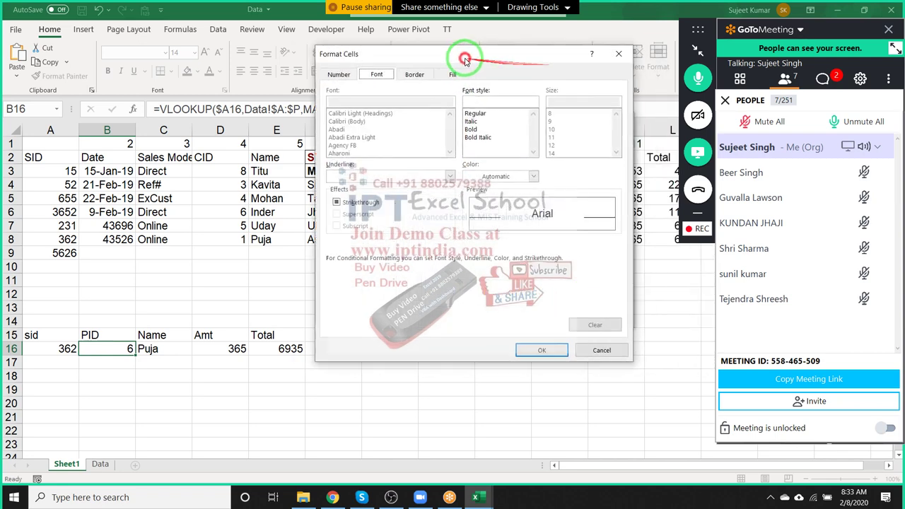
{"action": "left_click_drag", "start_coordinate": [556, 68], "coordinate": [447, 59]}
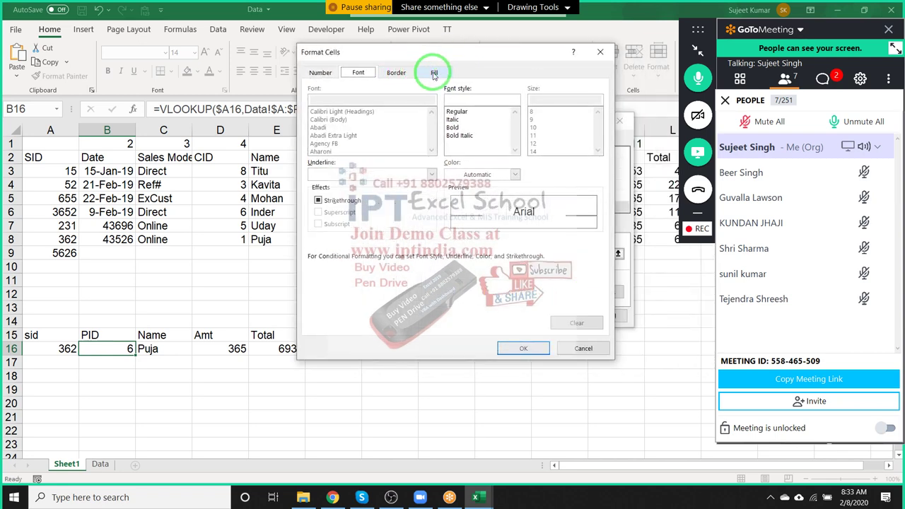
{"action": "left_click", "coordinate": [320, 73]}
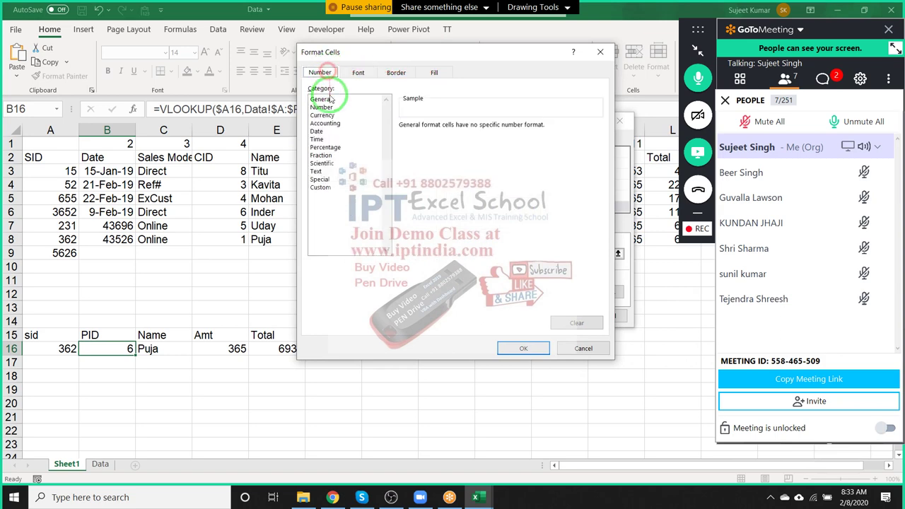
{"action": "left_click", "coordinate": [320, 132]}
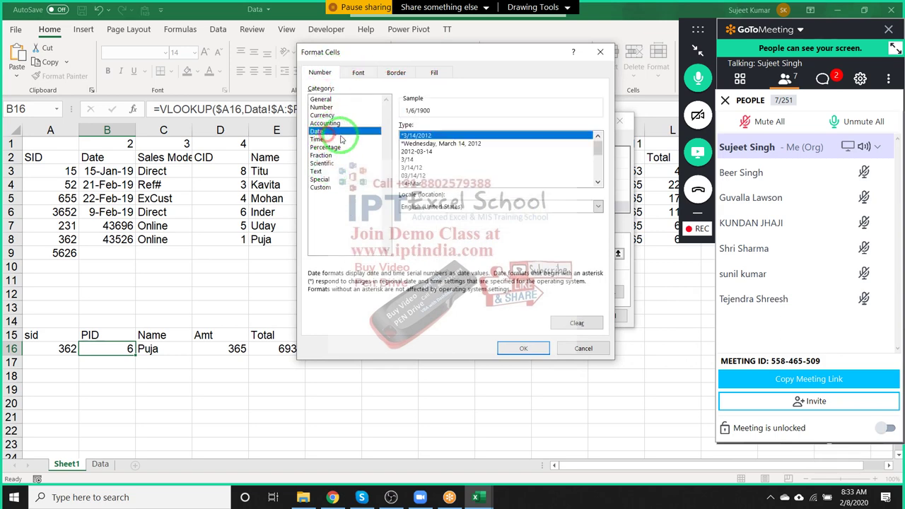
{"action": "left_click", "coordinate": [424, 184]}
{"action": "left_click", "coordinate": [598, 184]}
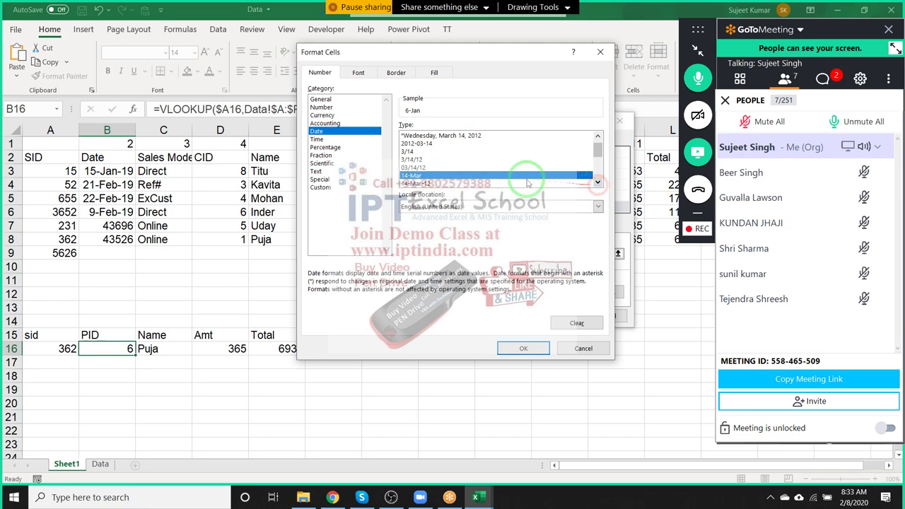
{"action": "left_click", "coordinate": [489, 184]}
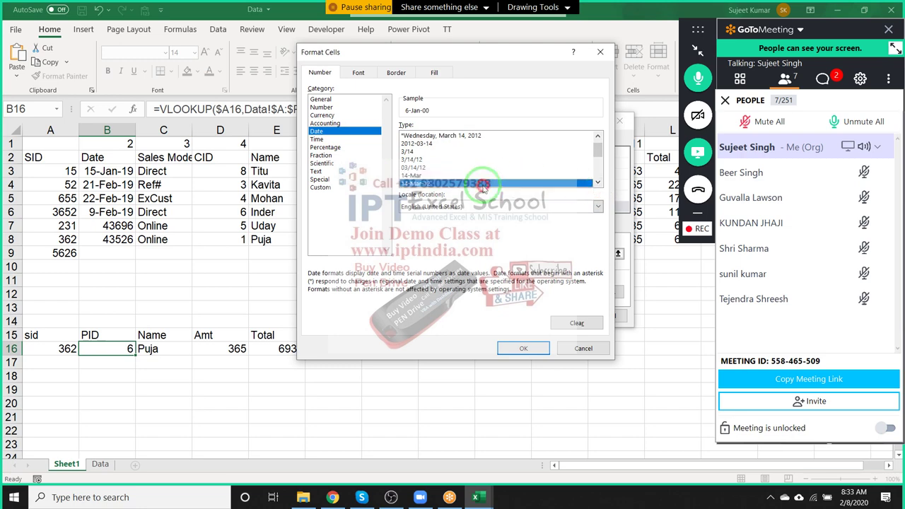
{"action": "left_click", "coordinate": [522, 348]}
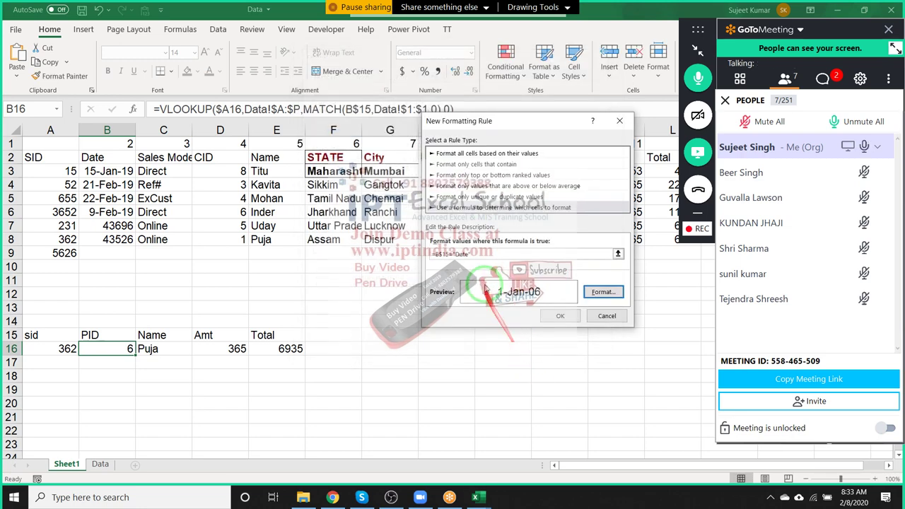
{"action": "left_click", "coordinate": [564, 317]}
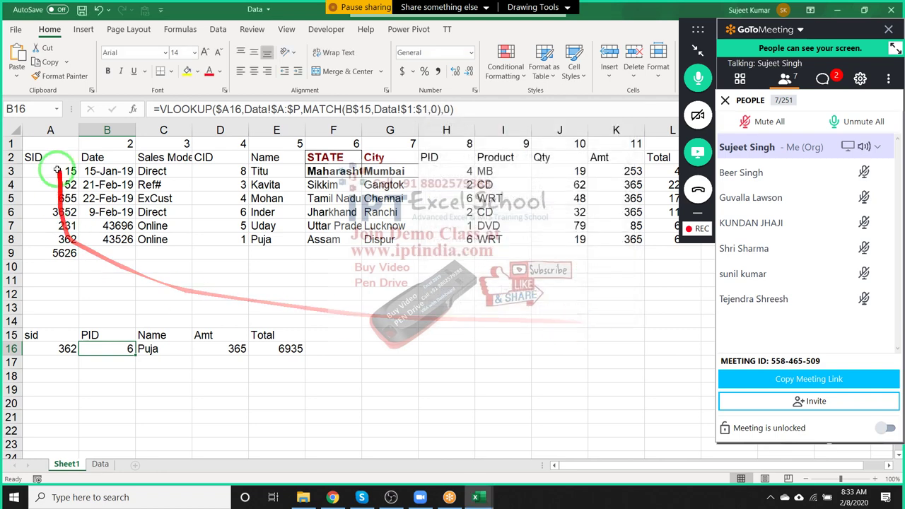
Step: Copy B16's formatting across B16:E16, then set the B15 header to PID so B16 shows 6
{"action": "left_click", "coordinate": [58, 75]}
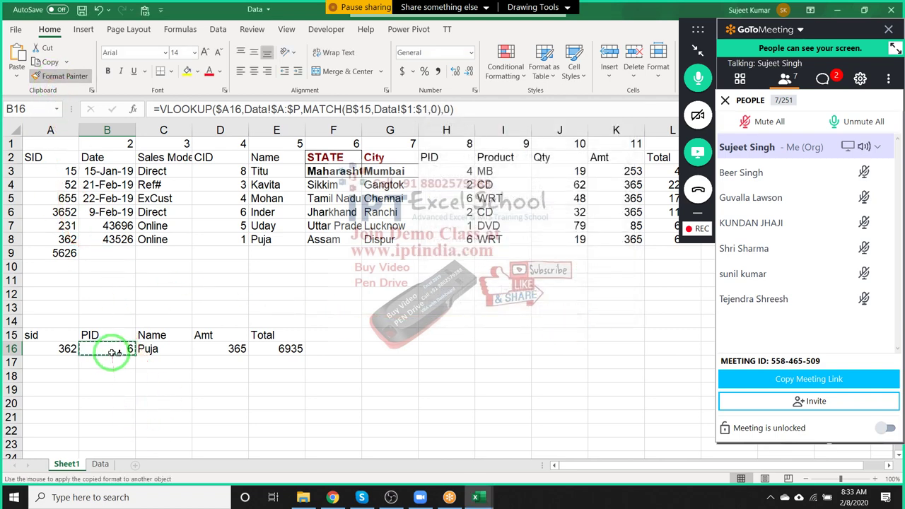
{"action": "left_click_drag", "start_coordinate": [116, 349], "coordinate": [279, 349]}
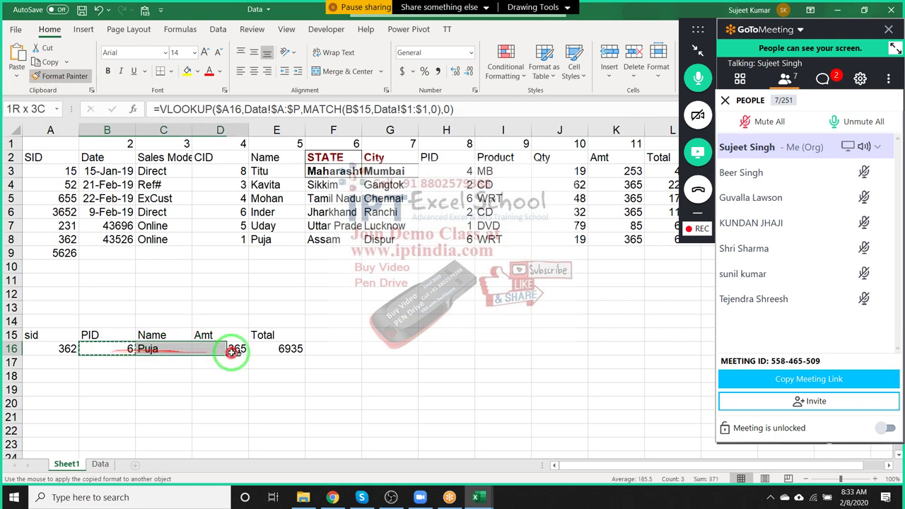
{"action": "left_click", "coordinate": [97, 336]}
{"action": "type", "text": "Date"}
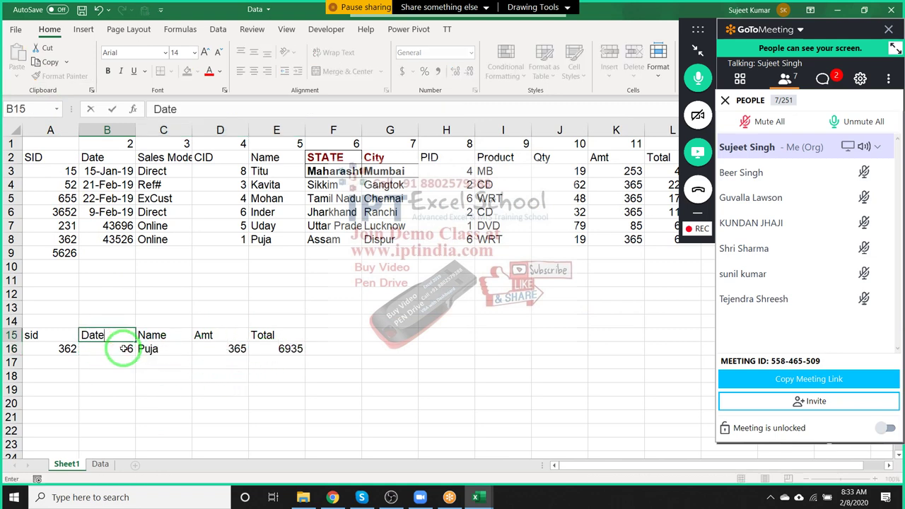
{"action": "left_click", "coordinate": [123, 348]}
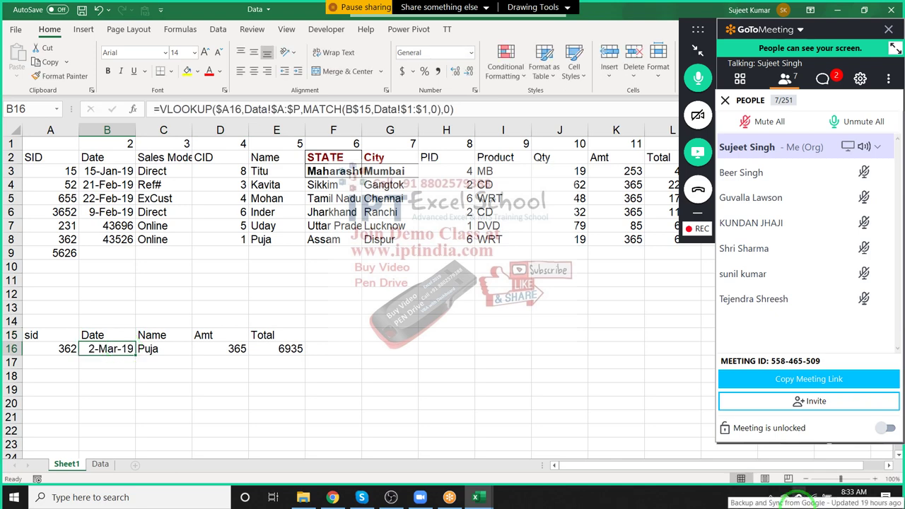
{"action": "left_click", "coordinate": [106, 335]}
{"action": "type", "text": "P"}
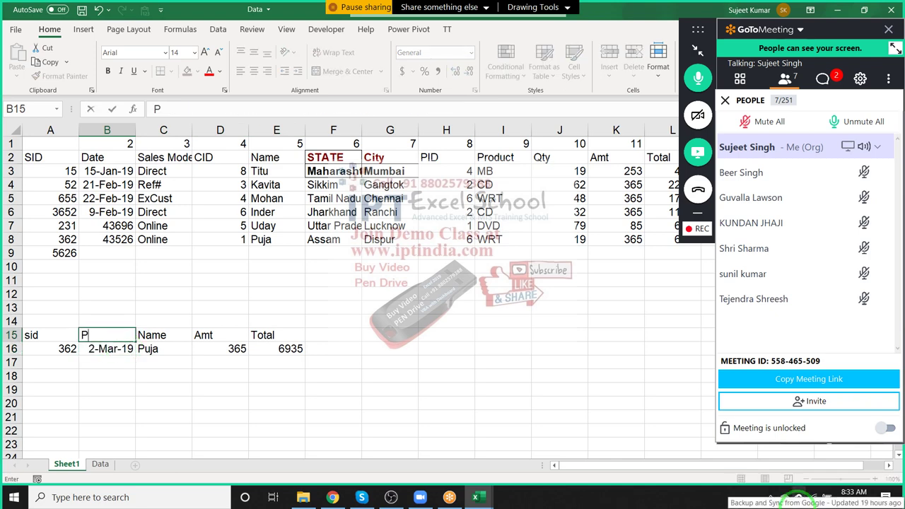
{"action": "type", "text": "ID"}
{"action": "left_click", "coordinate": [123, 348]}
Step: Try renaming the D15 header to Date, then undo it to restore Amt
{"action": "left_click", "coordinate": [107, 335]}
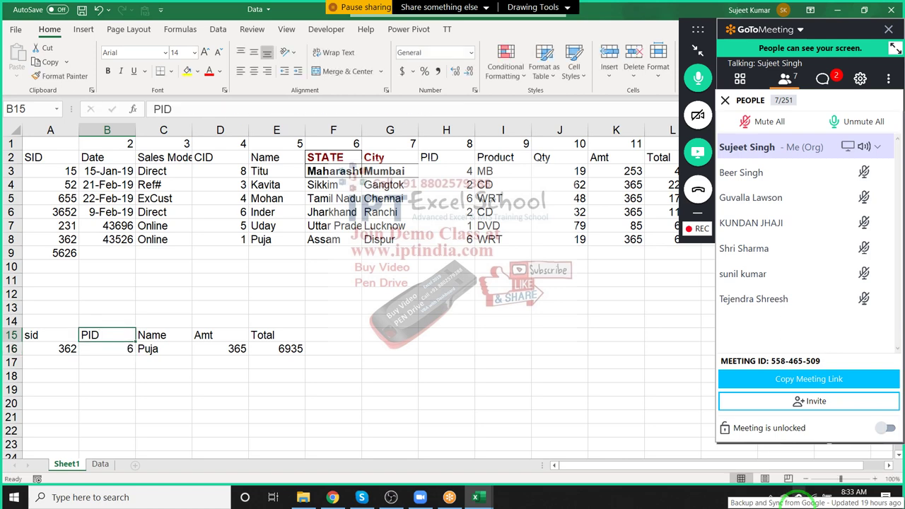
{"action": "left_click", "coordinate": [220, 336]}
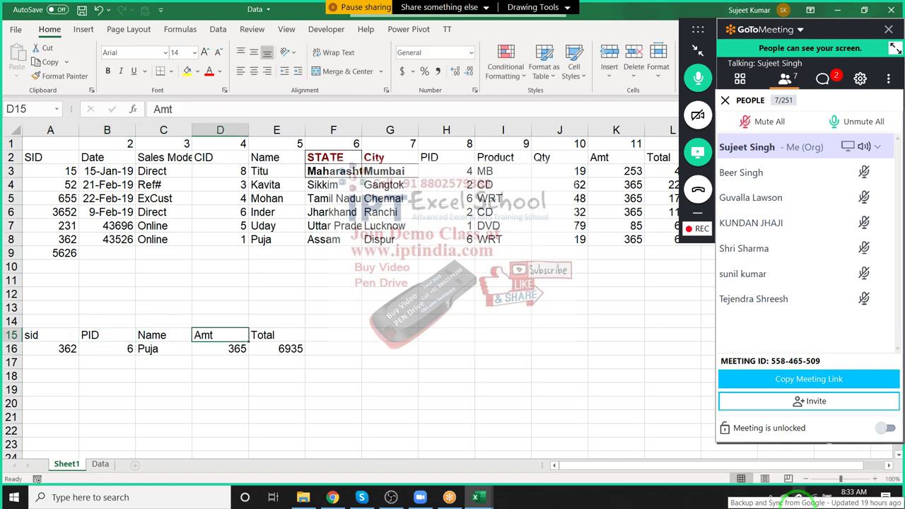
{"action": "type", "text": "Date"}
{"action": "key", "text": "Return"}
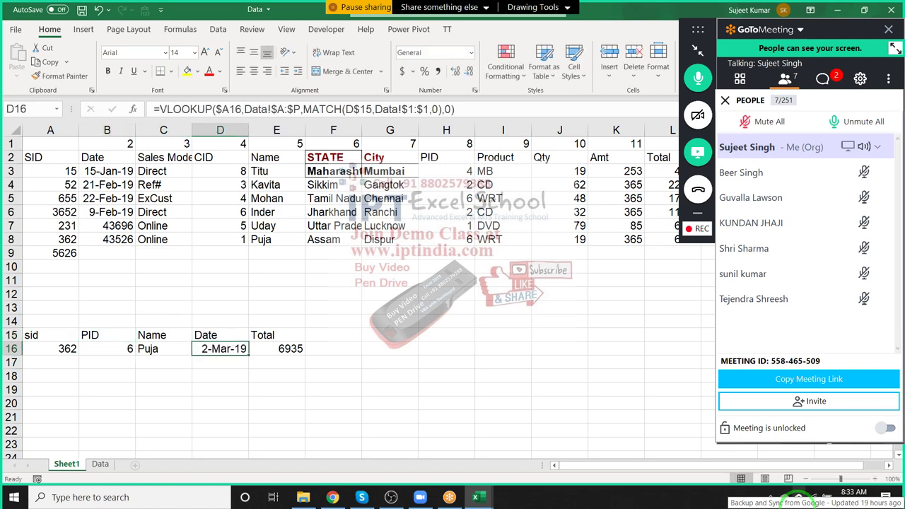
{"action": "key", "text": "ctrl+z"}
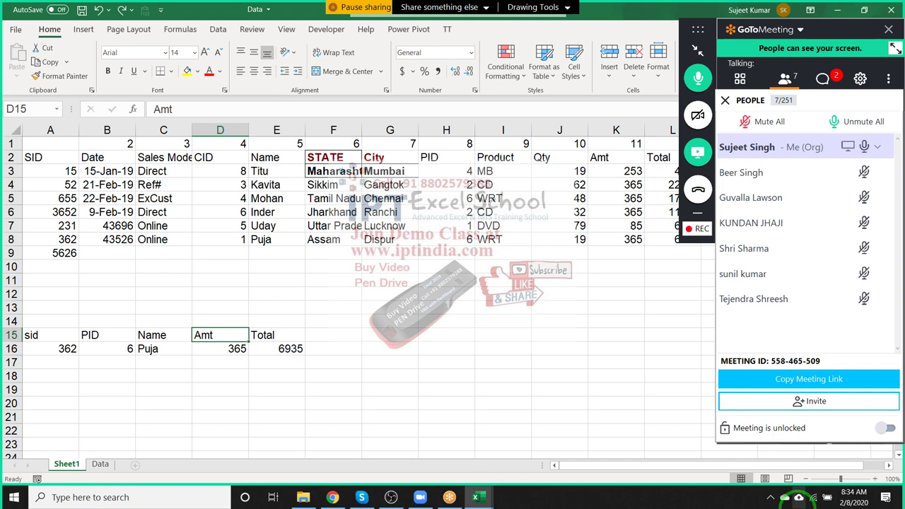
Step: Copy the Data sheet's A1:J10, SID through Qty, and paste it into a new Sheet2
{"action": "left_click_drag", "start_coordinate": [714, 442], "coordinate": [239, 503]}
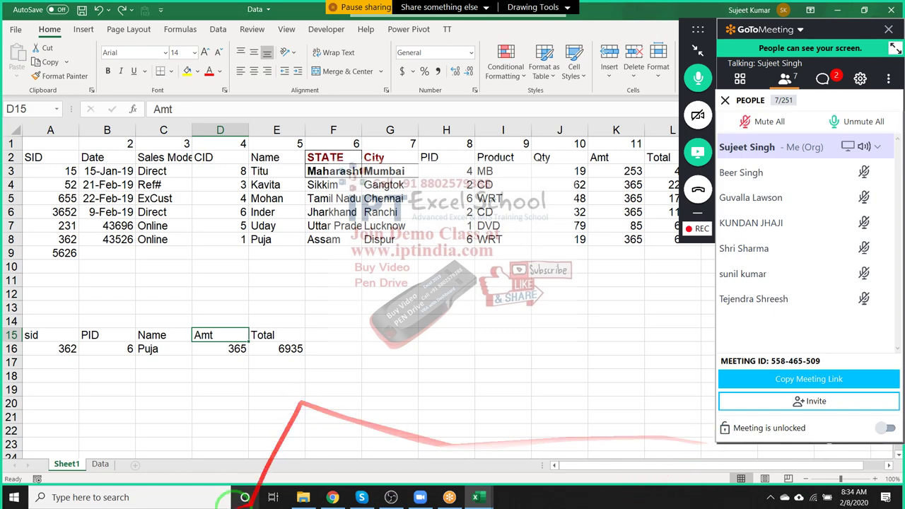
{"action": "left_click", "coordinate": [101, 464]}
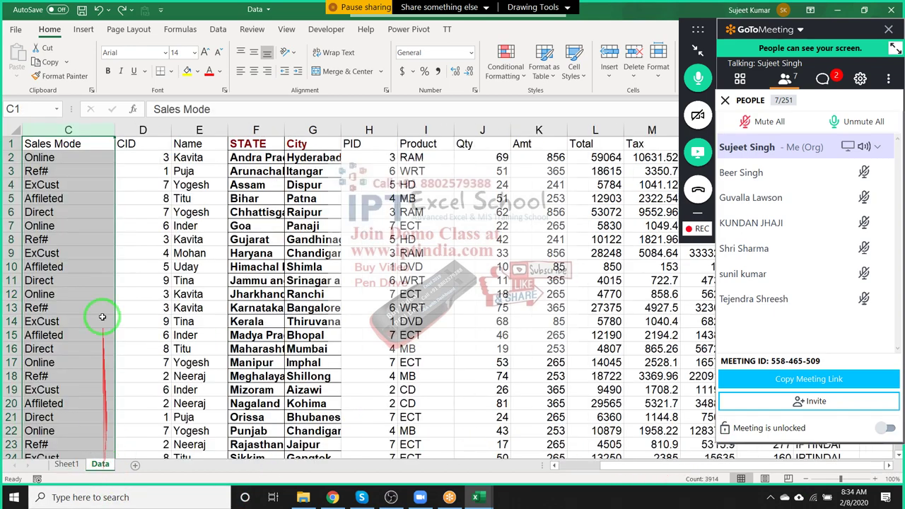
{"action": "left_click", "coordinate": [54, 157]}
{"action": "key", "text": "Home"}
{"action": "key", "text": "Up"}
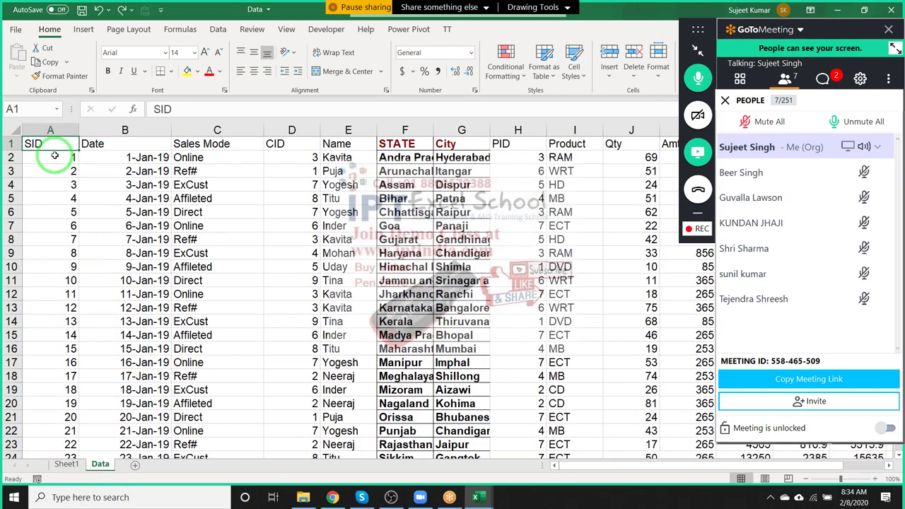
{"action": "key", "text": "shift+Right"}
{"action": "key", "text": "shift+Right"}
{"action": "key", "text": "shift+Right"}
{"action": "key", "text": "shift+Right"}
{"action": "key", "text": "shift+Right"}
{"action": "key", "text": "shift+Right"}
{"action": "key", "text": "shift+Right"}
{"action": "key", "text": "shift+Right"}
{"action": "key", "text": "shift+Right"}
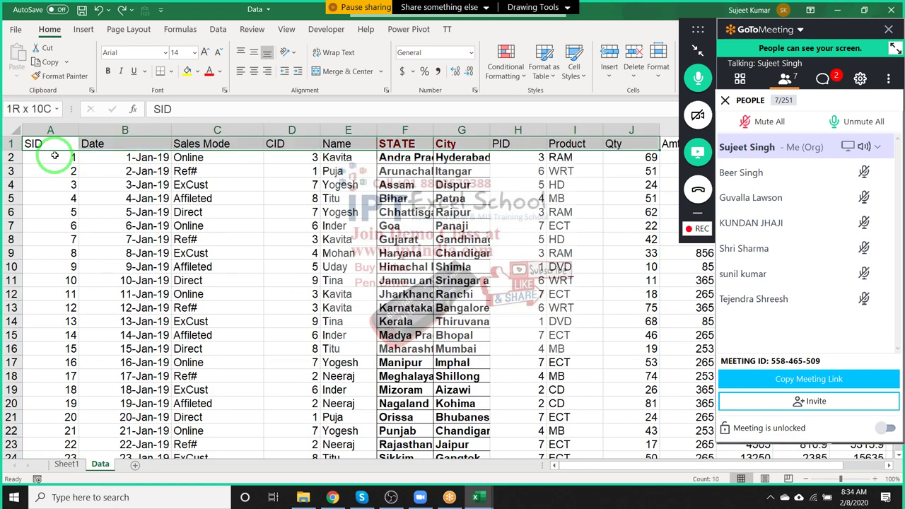
{"action": "key", "text": "shift+Down"}
{"action": "key", "text": "shift+Down"}
{"action": "key", "text": "shift+Down"}
{"action": "key", "text": "shift+Down"}
{"action": "key", "text": "shift+Down"}
{"action": "key", "text": "shift+Down"}
{"action": "key", "text": "shift+Down"}
{"action": "key", "text": "shift+Down"}
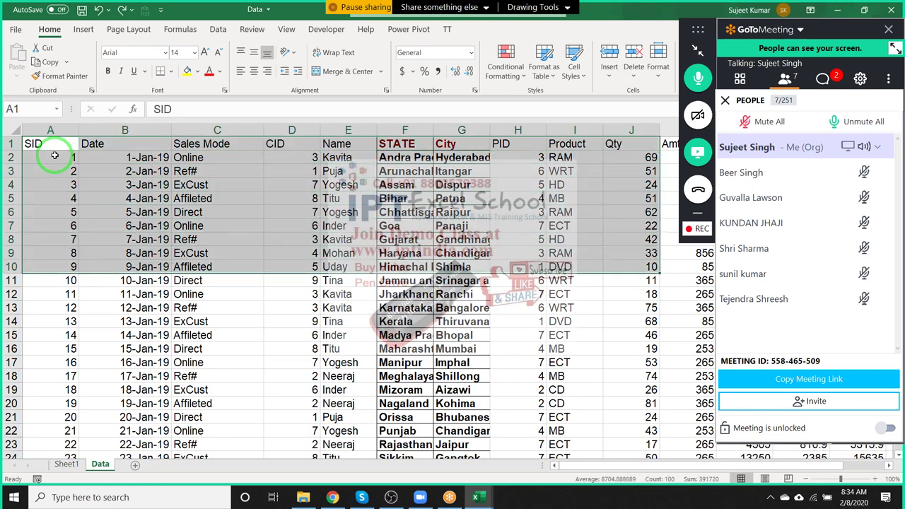
{"action": "key", "text": "ctrl+c"}
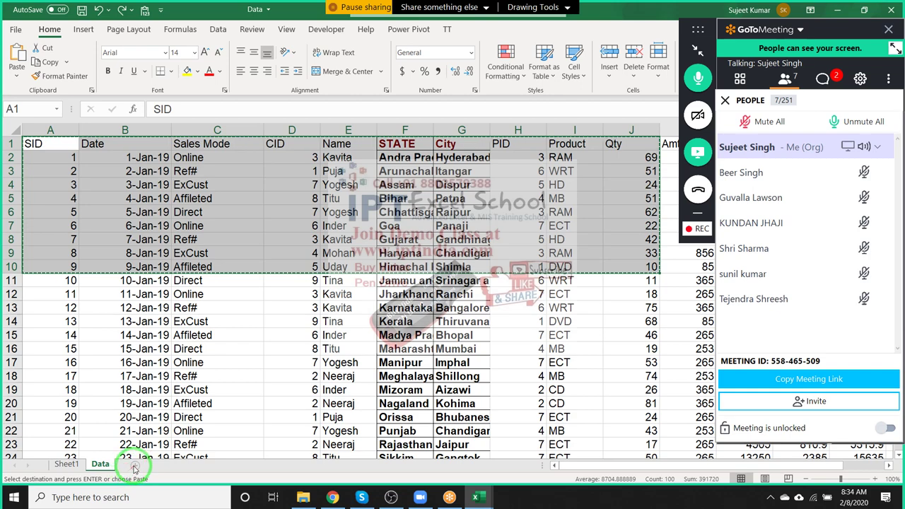
{"action": "left_click", "coordinate": [135, 465]}
{"action": "key", "text": "ctrl+v"}
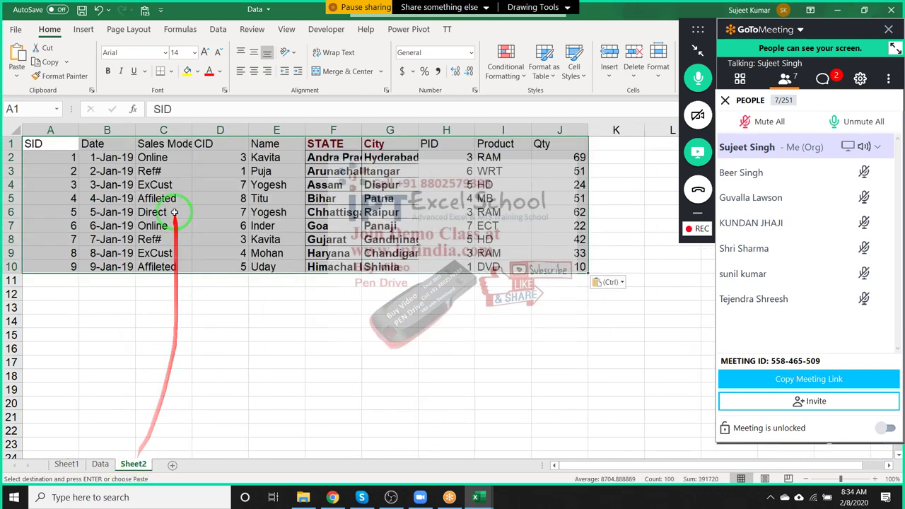
{"action": "left_click_drag", "start_coordinate": [48, 145], "coordinate": [53, 263]}
Step: Move Sheet2's SID column in front of the Name column
{"action": "left_click", "coordinate": [67, 125]}
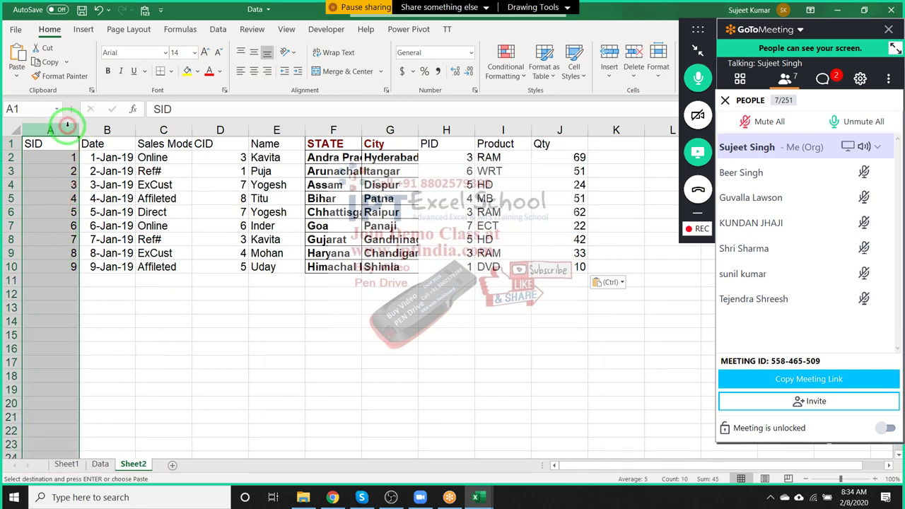
{"action": "key", "text": "ctrl+c"}
{"action": "left_click", "coordinate": [276, 128]}
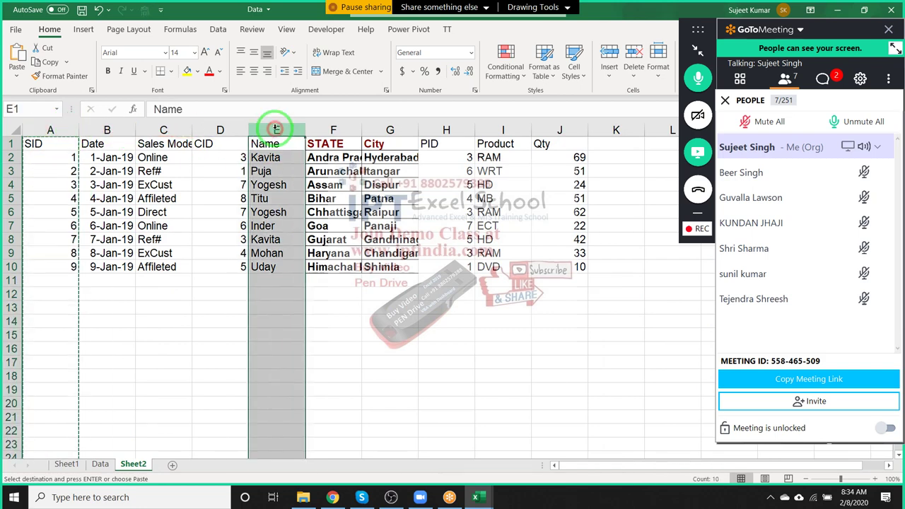
{"action": "key", "text": "ctrl+shift+plus"}
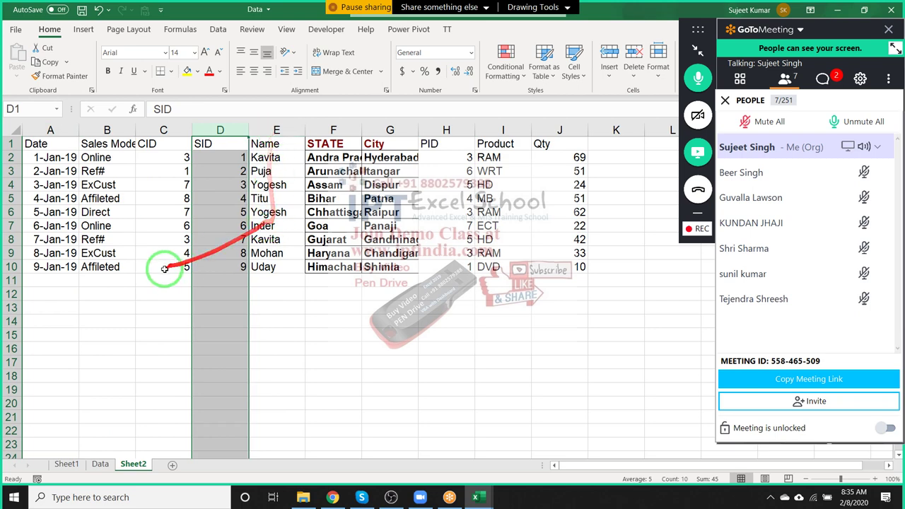
{"action": "left_click", "coordinate": [117, 290]}
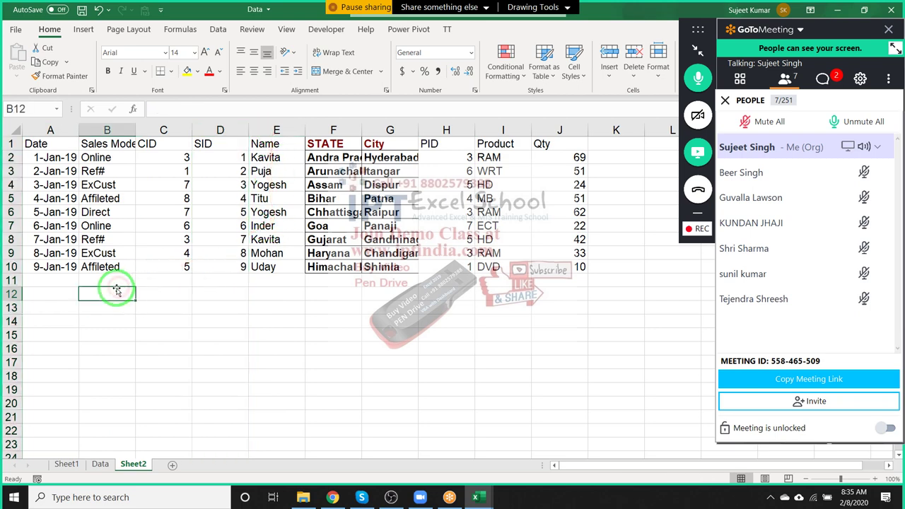
Step: Compare SID, Date and Sales Mode on the Data sheet with Sheet2's SIDs in column D
{"action": "left_click", "coordinate": [100, 464]}
{"action": "left_click_drag", "start_coordinate": [43, 145], "coordinate": [201, 163]}
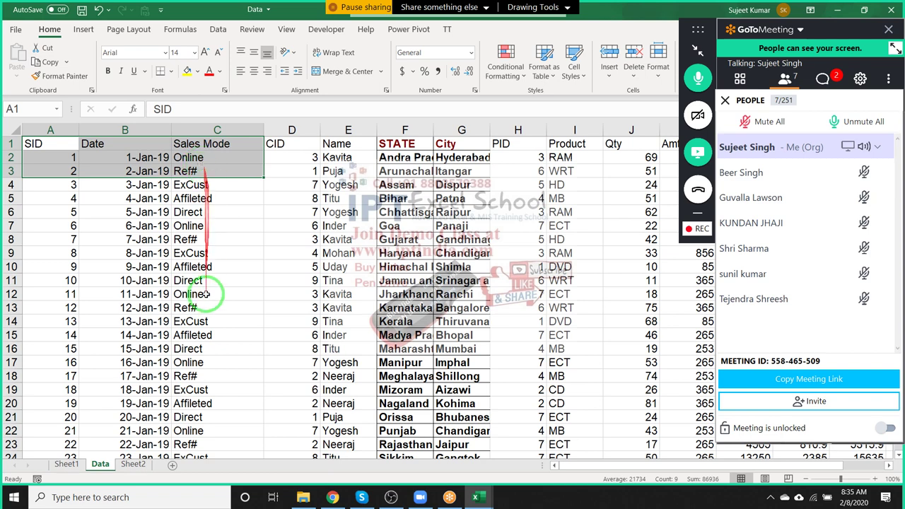
{"action": "left_click", "coordinate": [131, 465]}
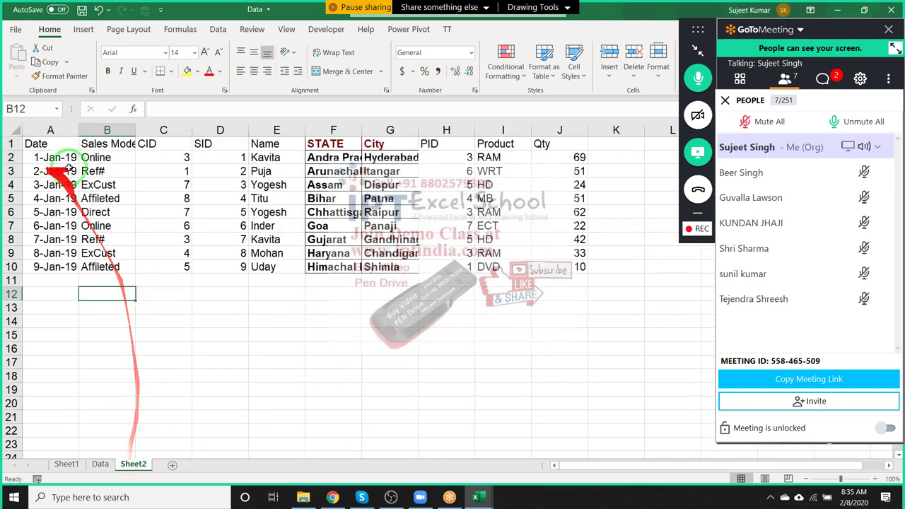
{"action": "mouse_move", "coordinate": [224, 145]}
{"action": "left_mouse_down"}
{"action": "mouse_move", "coordinate": [222, 226]}
{"action": "mouse_move", "coordinate": [540, 271]}
{"action": "mouse_move", "coordinate": [19, 229]}
{"action": "mouse_move", "coordinate": [12, 278]}
{"action": "left_mouse_up"}
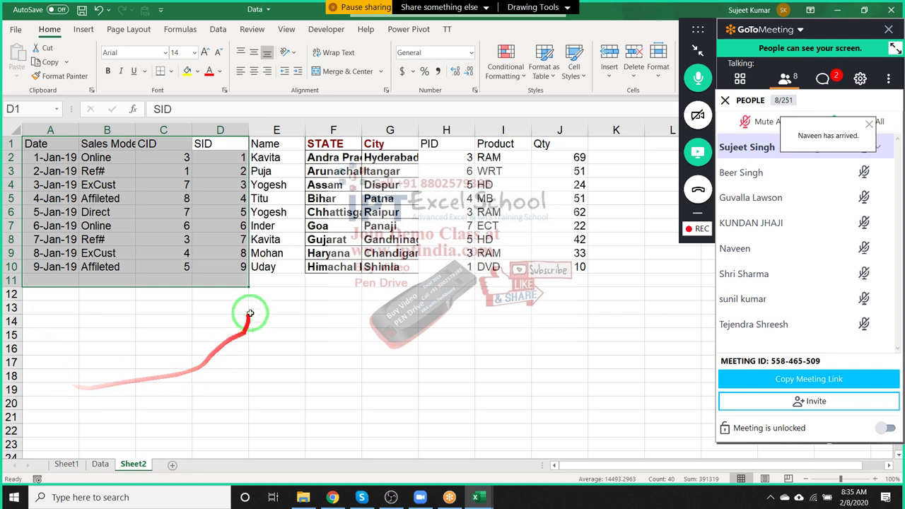
{"action": "left_click", "coordinate": [238, 271]}
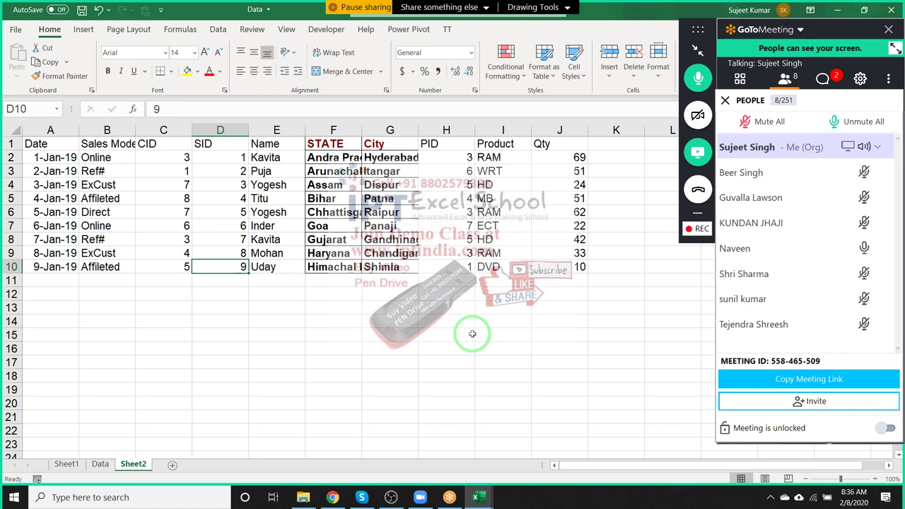
Step: Copy the Sales Mode header from B1 into B13
{"action": "key", "text": "Up"}
{"action": "key", "text": "Up"}
{"action": "key", "text": "Up"}
{"action": "key", "text": "Up"}
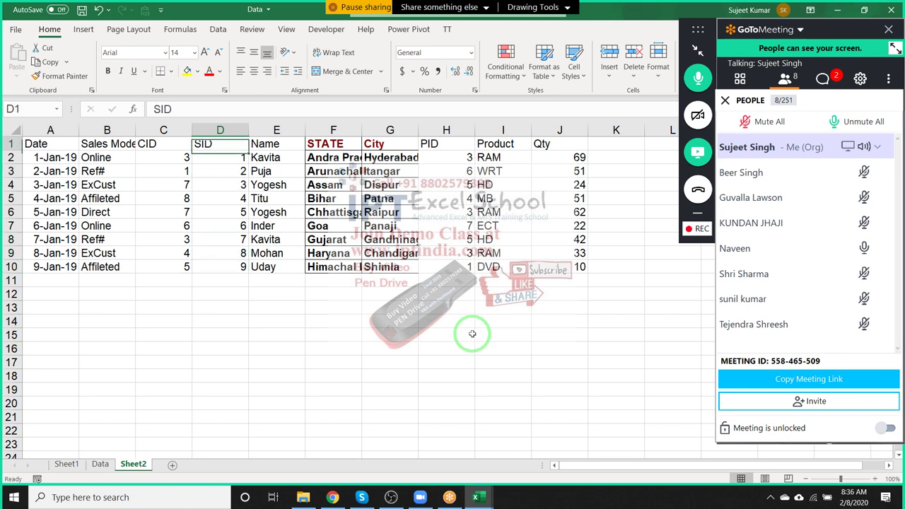
{"action": "key", "text": "ctrl+shift+Right"}
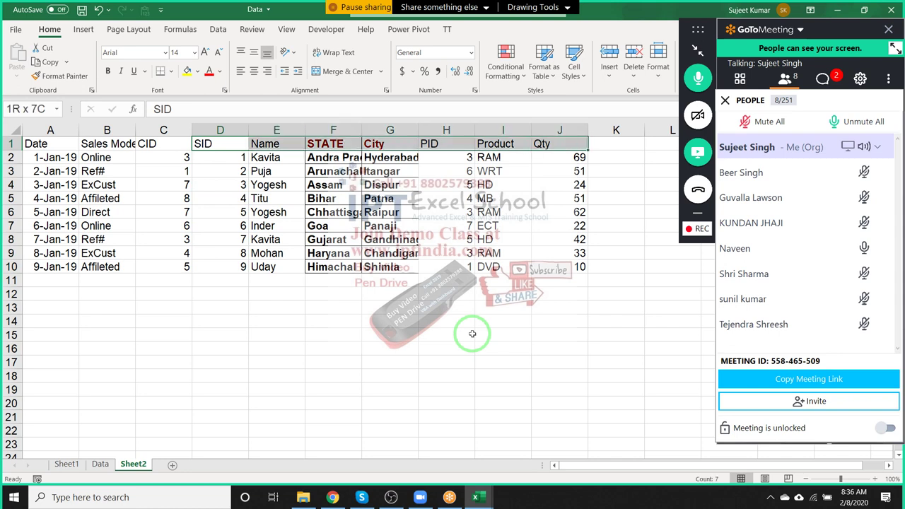
{"action": "key", "text": "ctrl+shift+Down"}
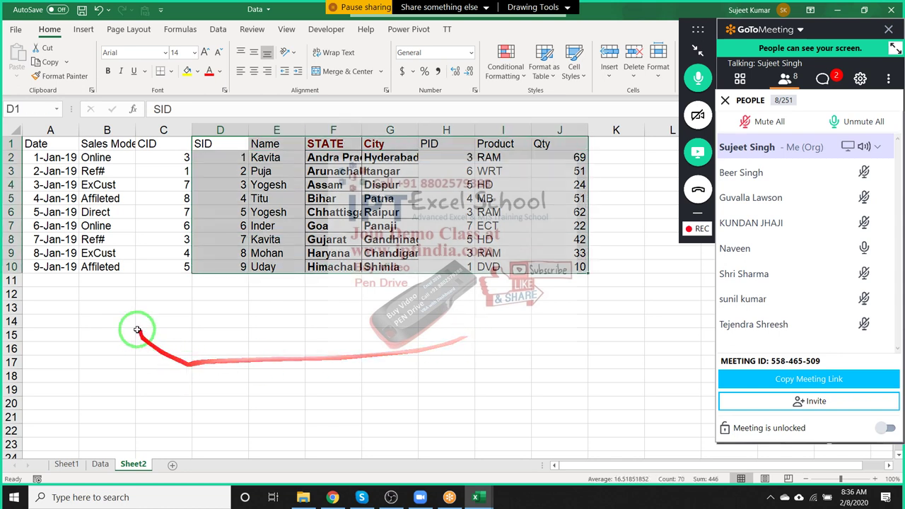
{"action": "left_click", "coordinate": [115, 141]}
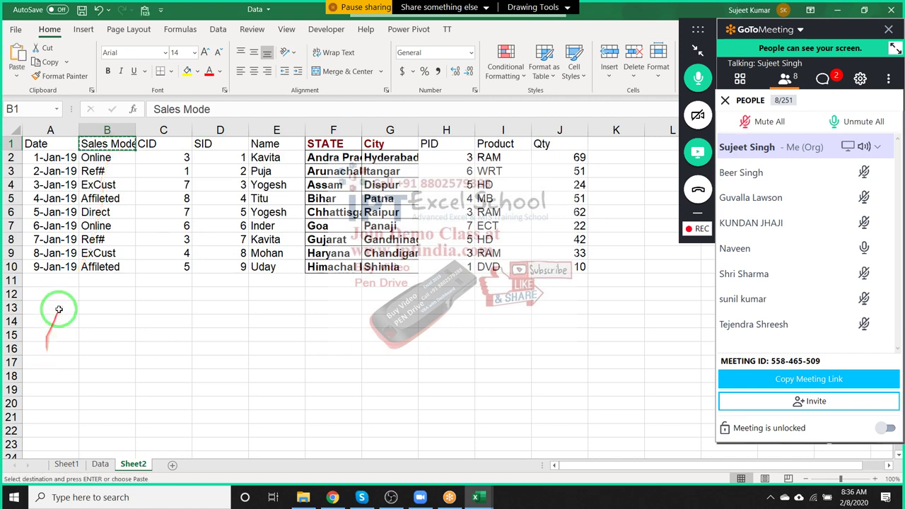
{"action": "key", "text": "ctrl+c"}
{"action": "left_click", "coordinate": [89, 308]}
{"action": "key", "text": "ctrl+v"}
Step: Label A13 as SID and enter the lookup SID 7 in A14
{"action": "left_click", "coordinate": [58, 305]}
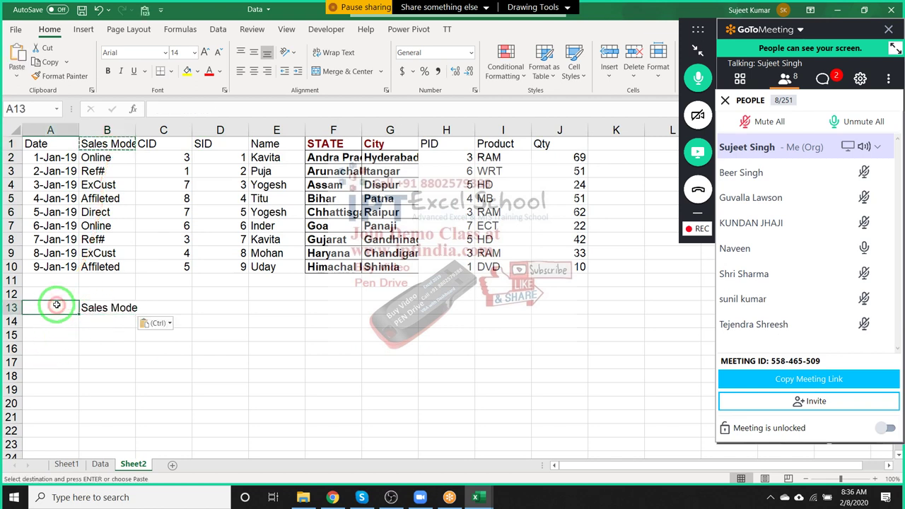
{"action": "type", "text": "Sl"}
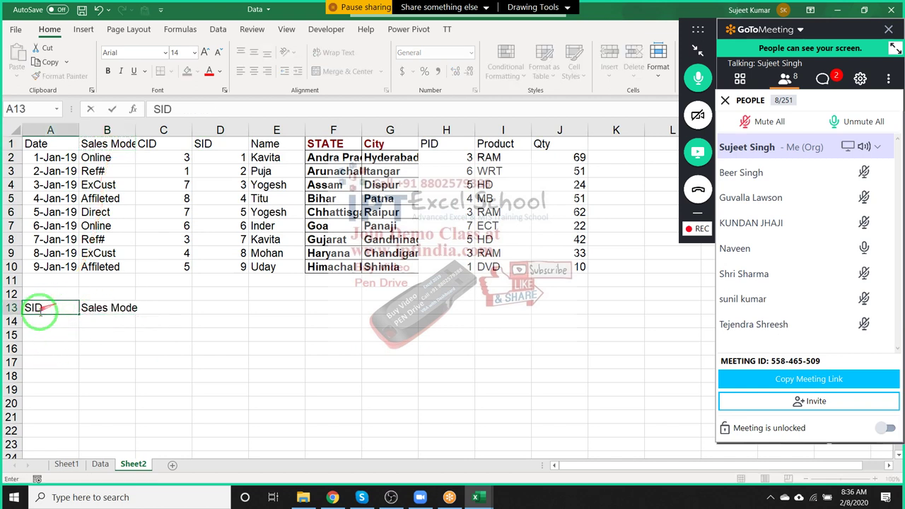
{"action": "left_click", "coordinate": [40, 324]}
{"action": "type", "text": "7"}
{"action": "key", "text": "Return"}
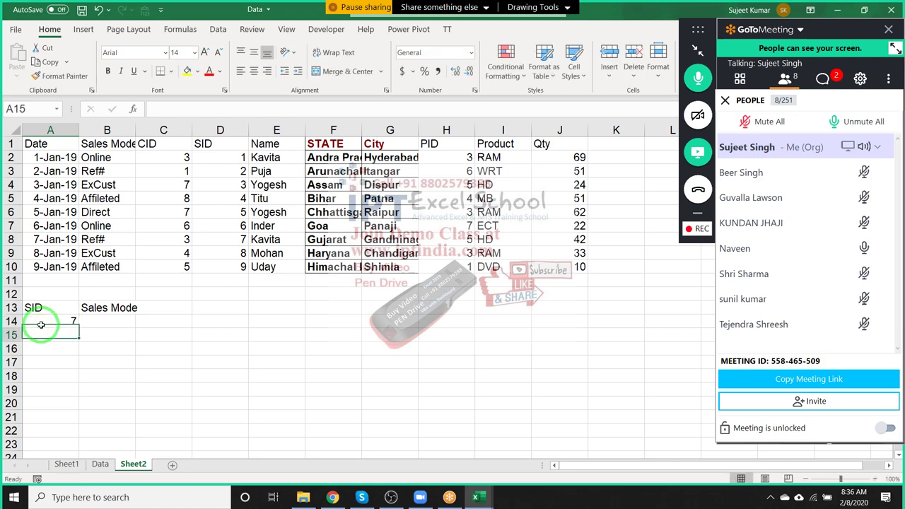
{"action": "key", "text": "Return"}
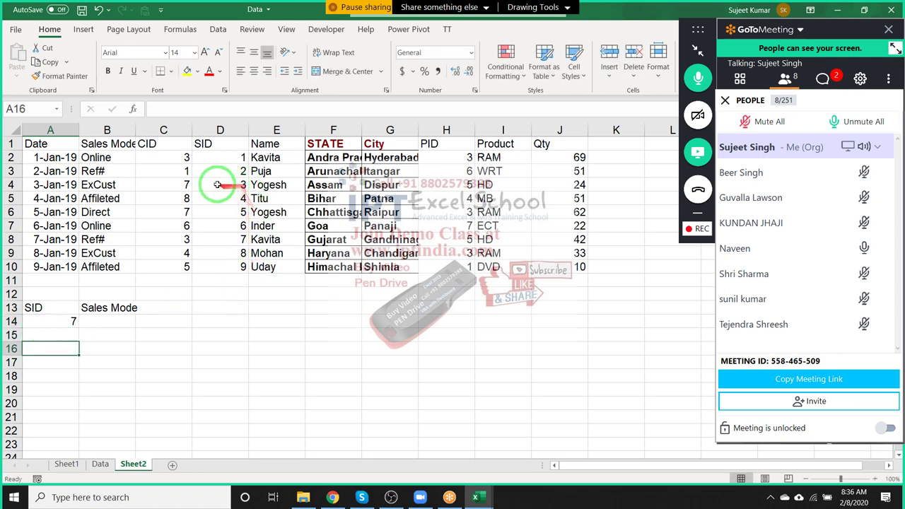
{"action": "left_click_drag", "start_coordinate": [49, 130], "coordinate": [162, 195]}
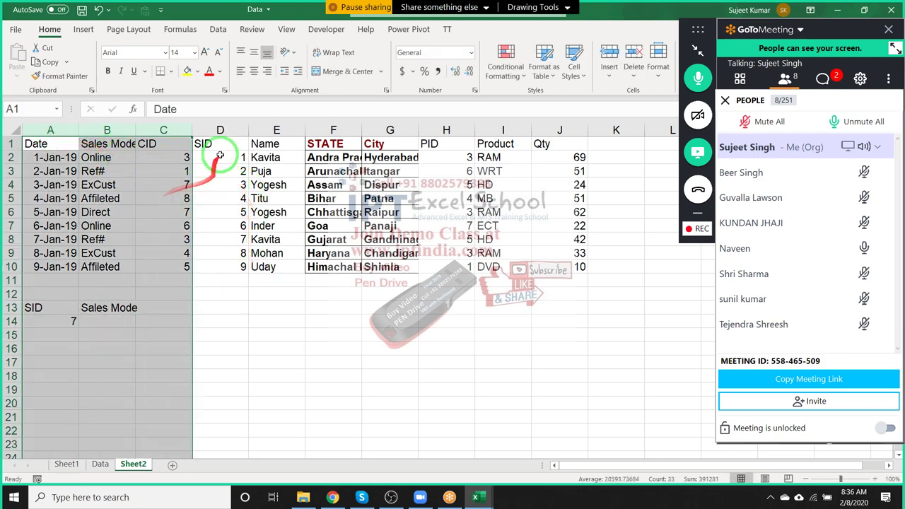
{"action": "left_click", "coordinate": [219, 130]}
{"action": "left_click", "coordinate": [33, 130]}
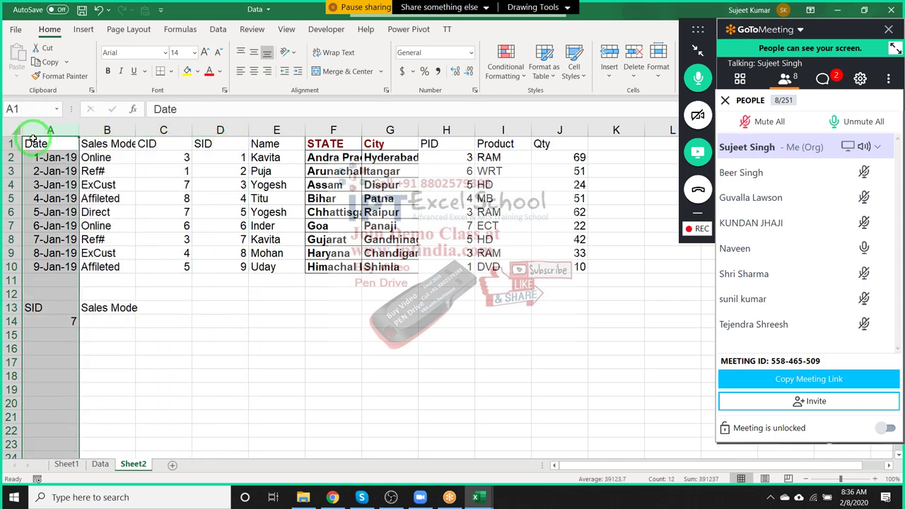
{"action": "left_click", "coordinate": [108, 331]}
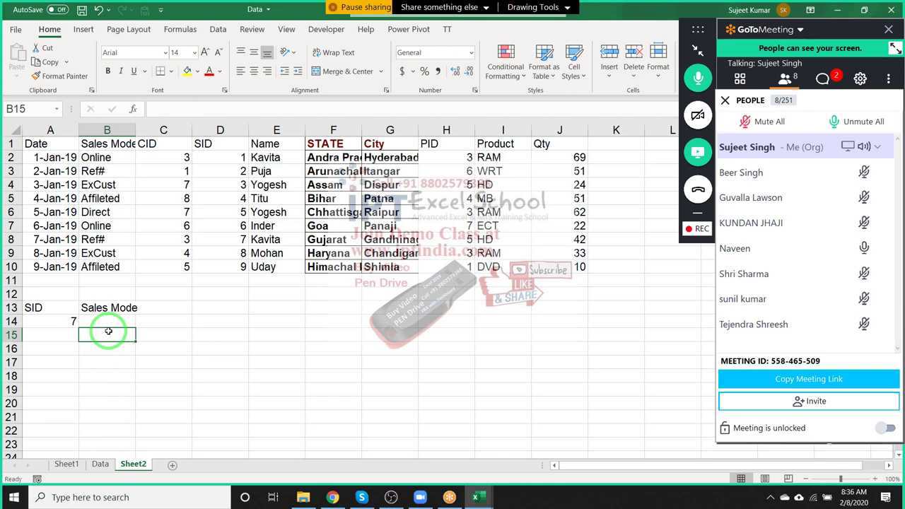
Step: Enter =MATCH(A14,D2:D10,0) in B15 to find SID 7's position
{"action": "key", "text": "Up"}
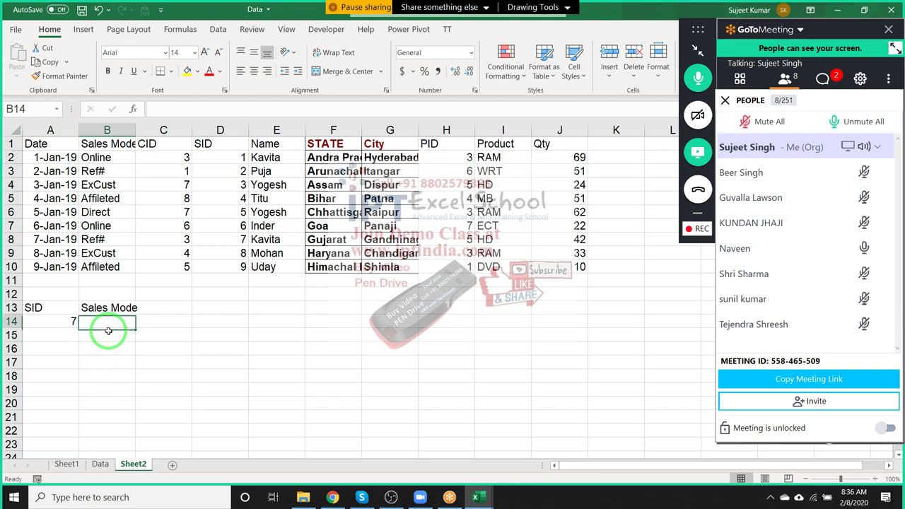
{"action": "type", "text": "=ma"}
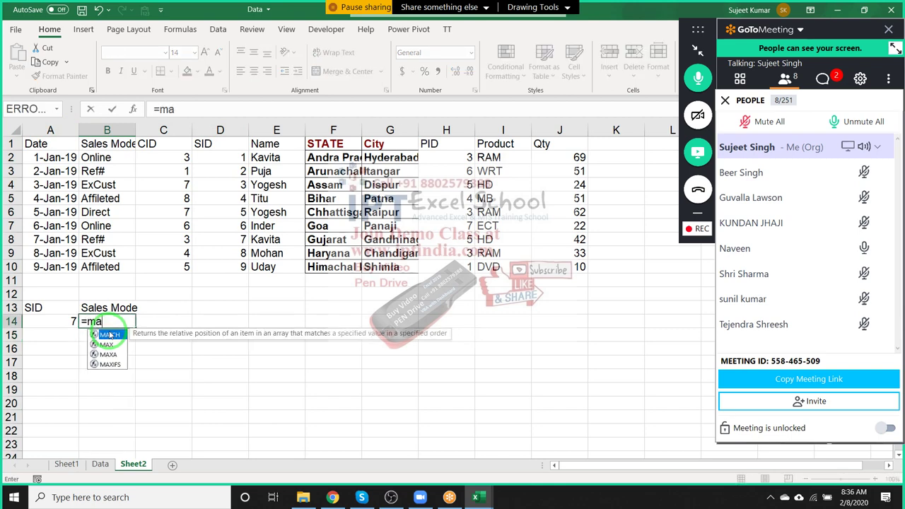
{"action": "key", "text": "Escape"}
{"action": "key", "text": "Escape"}
{"action": "left_click", "coordinate": [109, 331]}
{"action": "type", "text": "="}
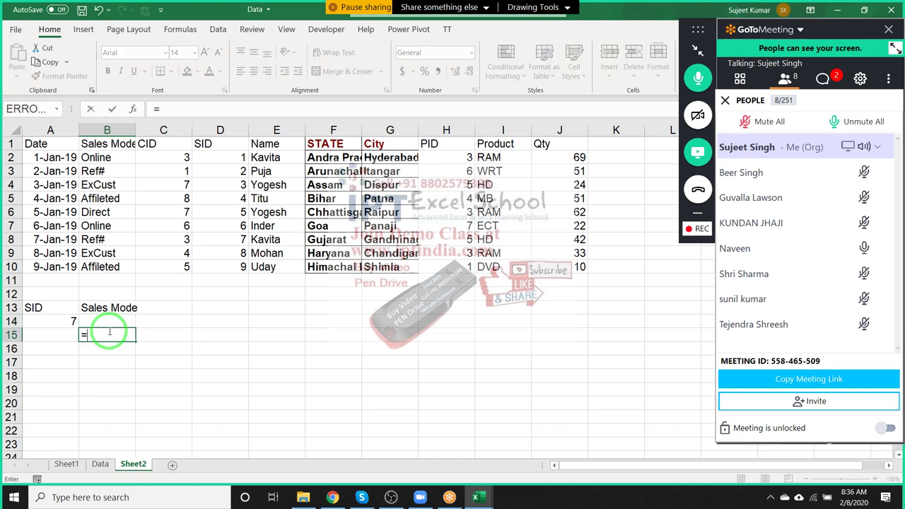
{"action": "type", "text": "mat"}
{"action": "key", "text": "Tab"}
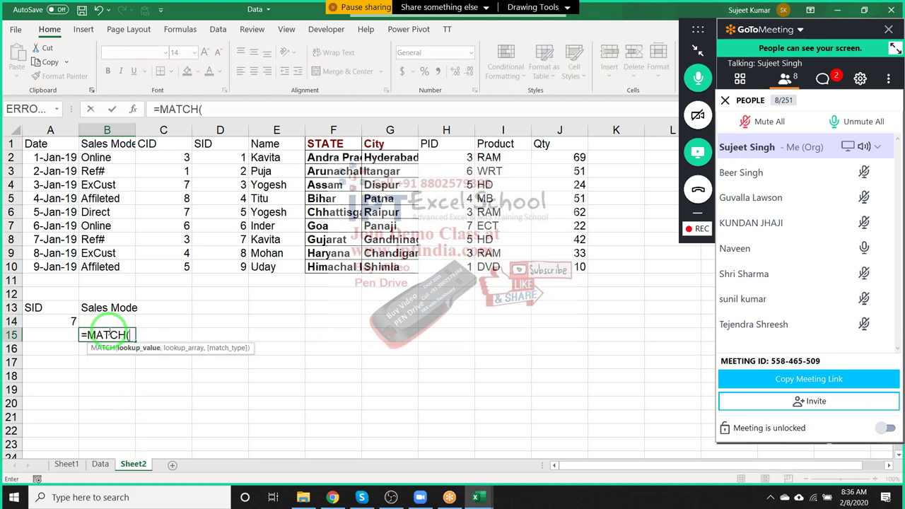
{"action": "left_click", "coordinate": [53, 325]}
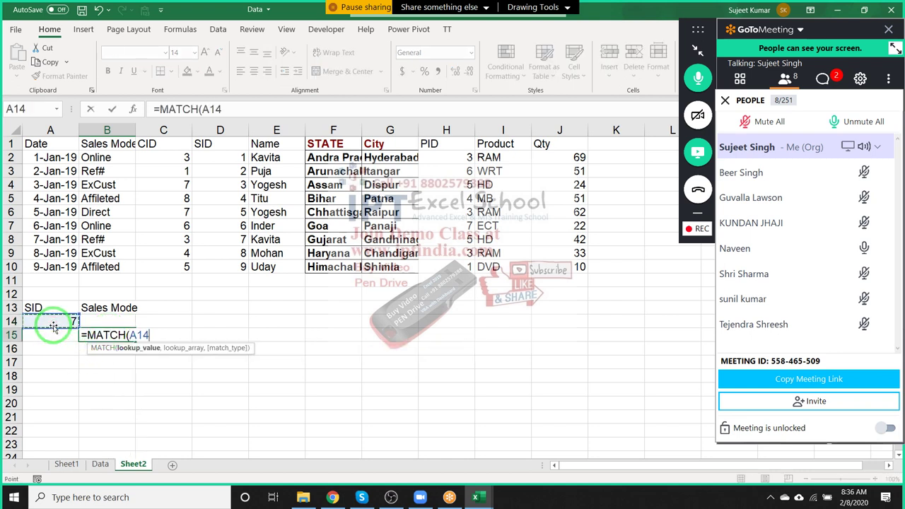
{"action": "type", "text": ","}
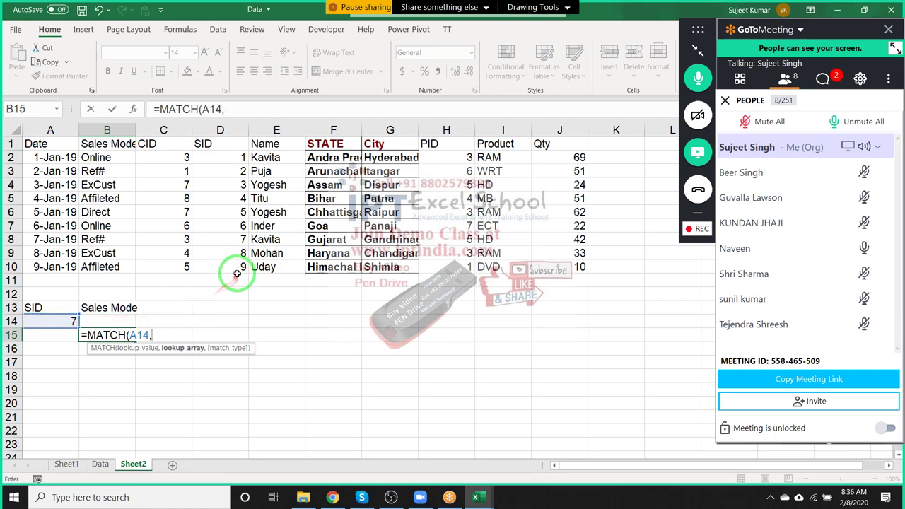
{"action": "left_click", "coordinate": [236, 276]}
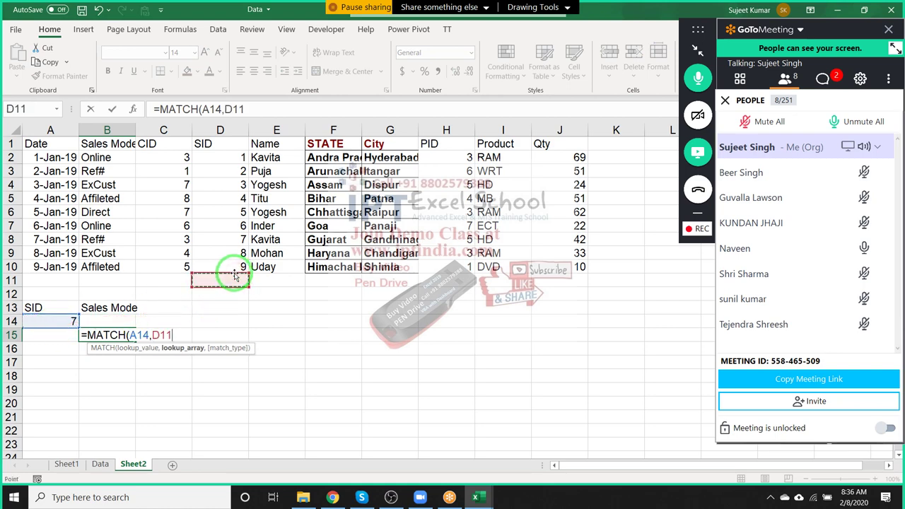
{"action": "mouse_move", "coordinate": [234, 267]}
{"action": "left_mouse_down"}
{"action": "mouse_move", "coordinate": [216, 145]}
{"action": "mouse_move", "coordinate": [218, 157]}
{"action": "left_mouse_up"}
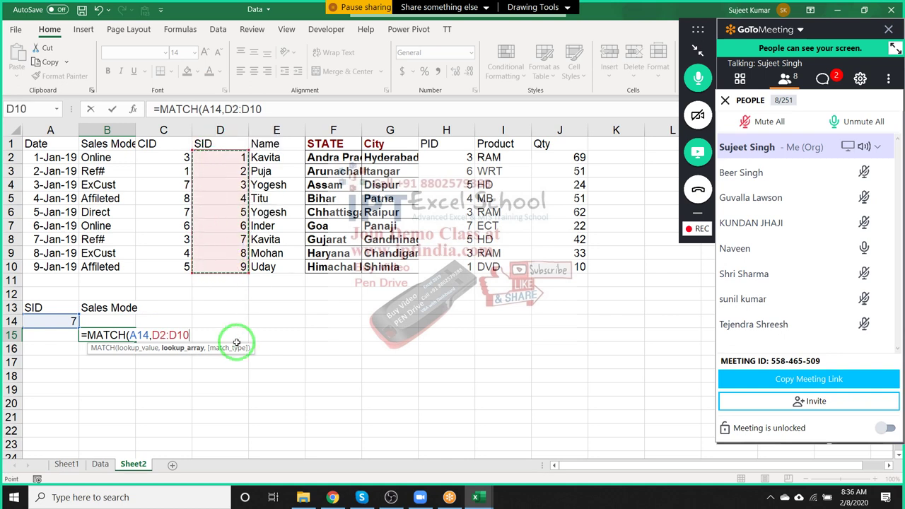
{"action": "type", "text": ",0"}
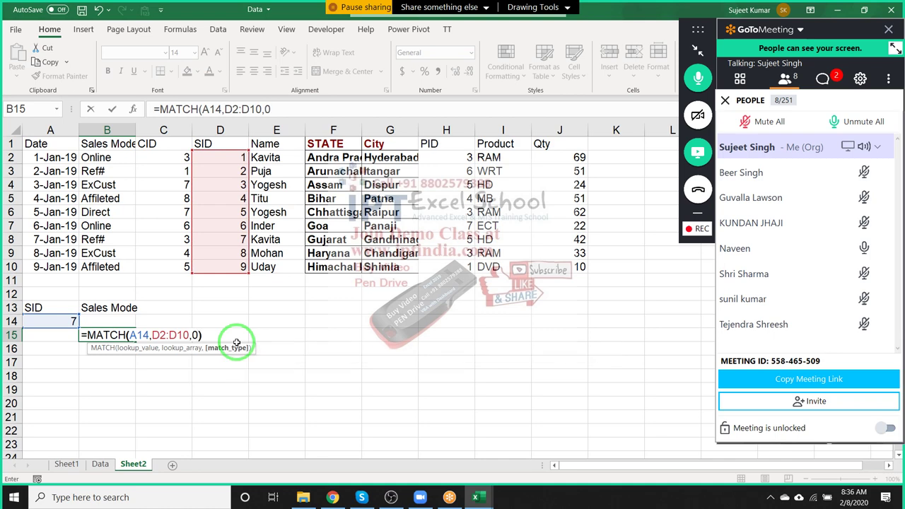
{"action": "type", "text": ")"}
{"action": "key", "text": "Return"}
Step: Check B15's MATCH result against SID 7 in D8 and the SID list
{"action": "key", "text": "Up"}
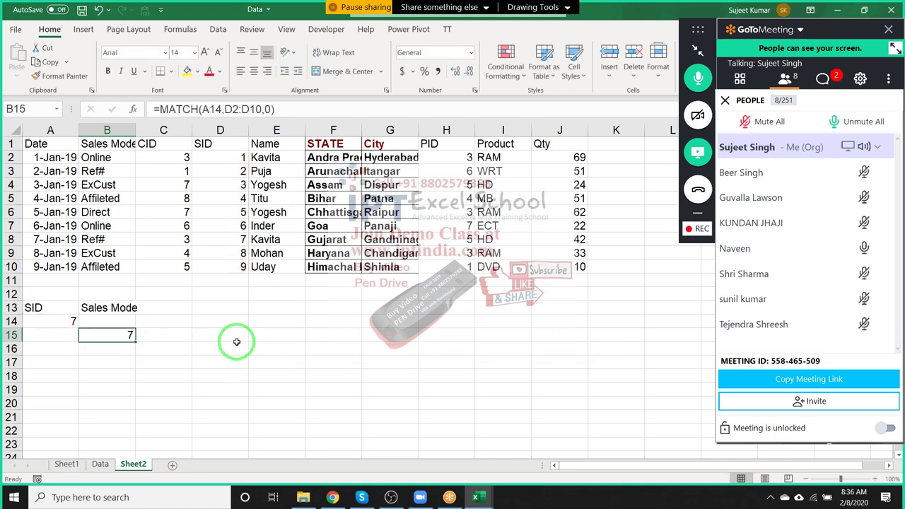
{"action": "left_click", "coordinate": [235, 239]}
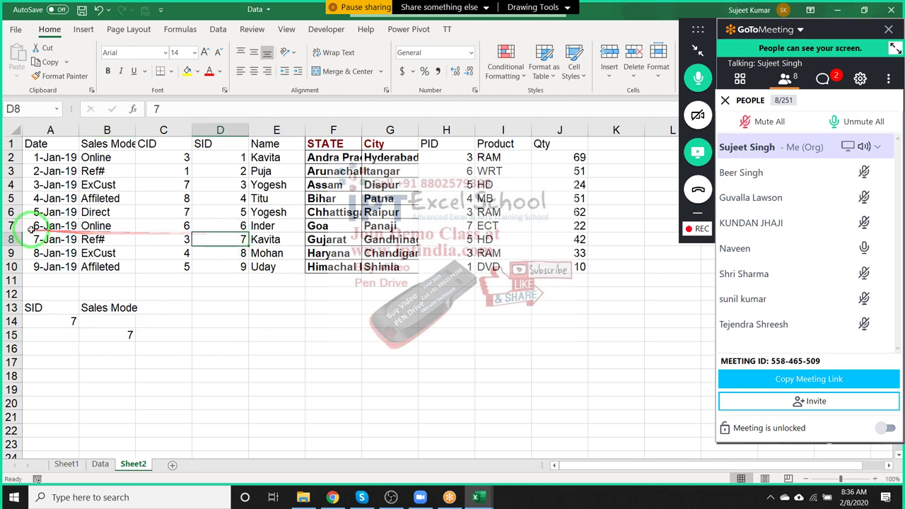
{"action": "left_click", "coordinate": [116, 337]}
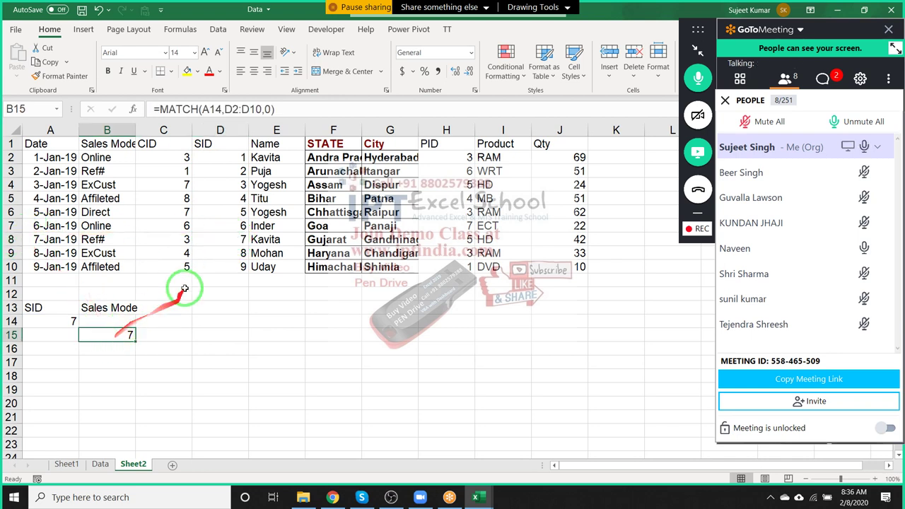
{"action": "left_click", "coordinate": [215, 240]}
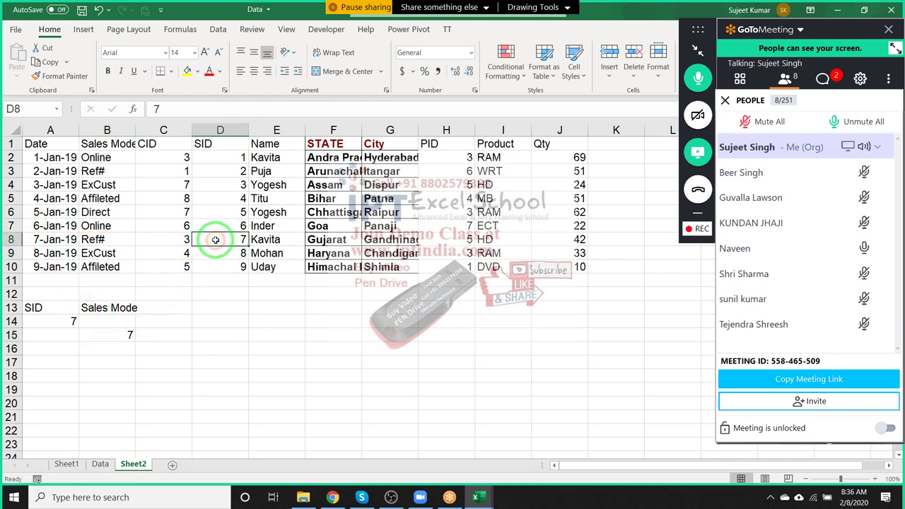
{"action": "left_click", "coordinate": [234, 154]}
{"action": "key", "text": "Down"}
{"action": "key", "text": "Down"}
{"action": "key", "text": "Down"}
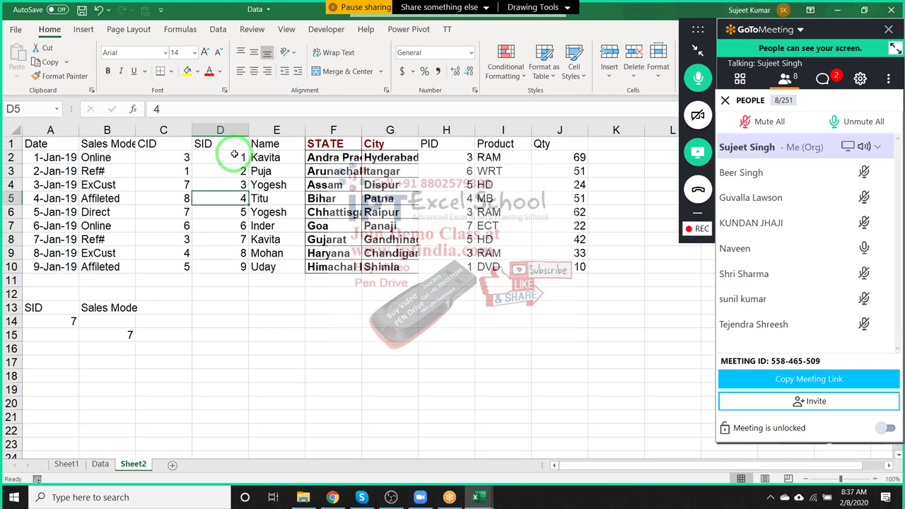
{"action": "key", "text": "Down"}
{"action": "key", "text": "Down"}
{"action": "key", "text": "Down"}
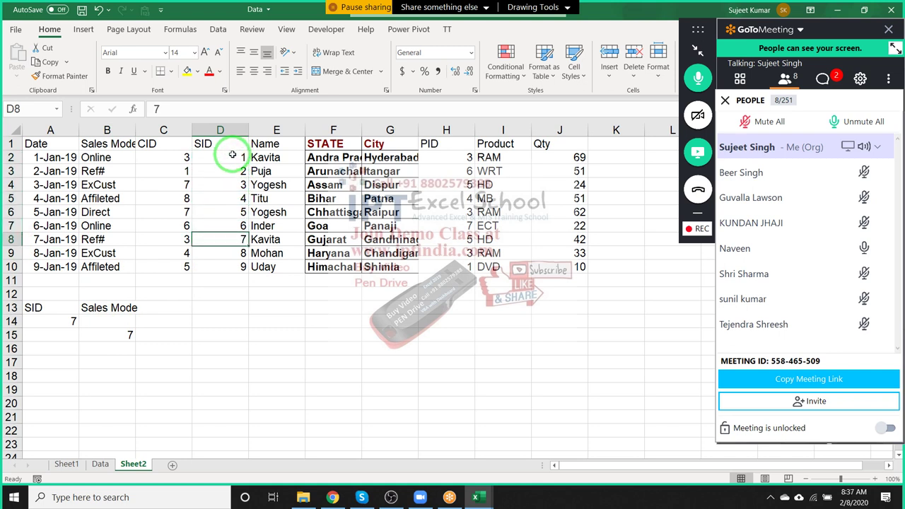
{"action": "key", "text": "Up"}
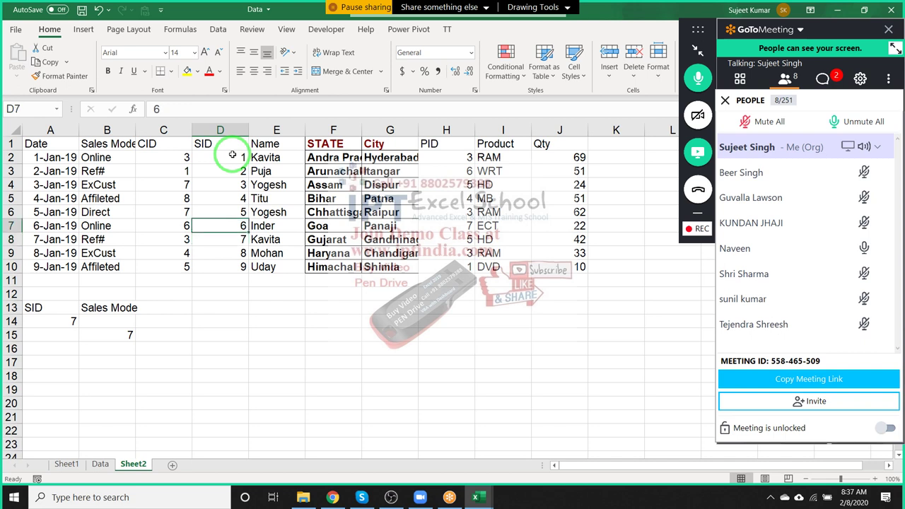
{"action": "key", "text": "Up"}
{"action": "key", "text": "Up"}
{"action": "key", "text": "Up"}
{"action": "key", "text": "Up"}
Step: Change the first two SIDs in D2 and D3 to 101 and 102
{"action": "type", "text": "10"}
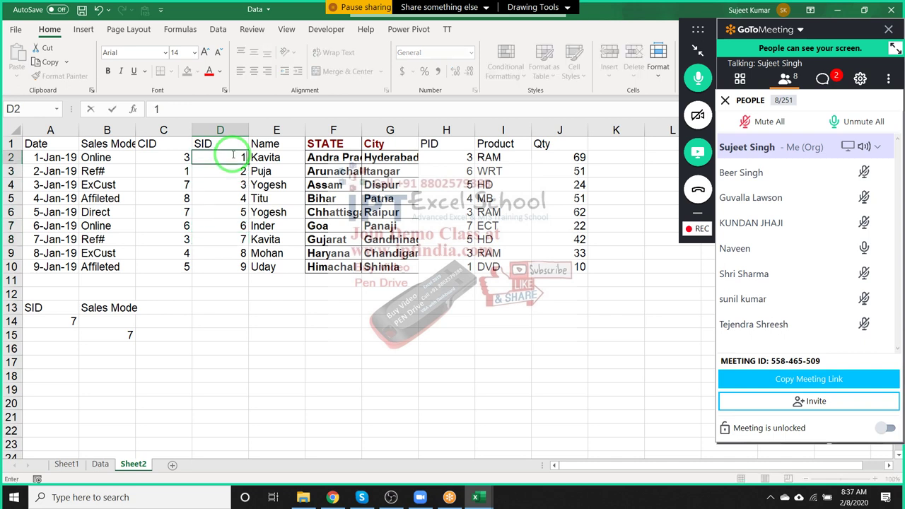
{"action": "type", "text": "1"}
{"action": "key", "text": "Return"}
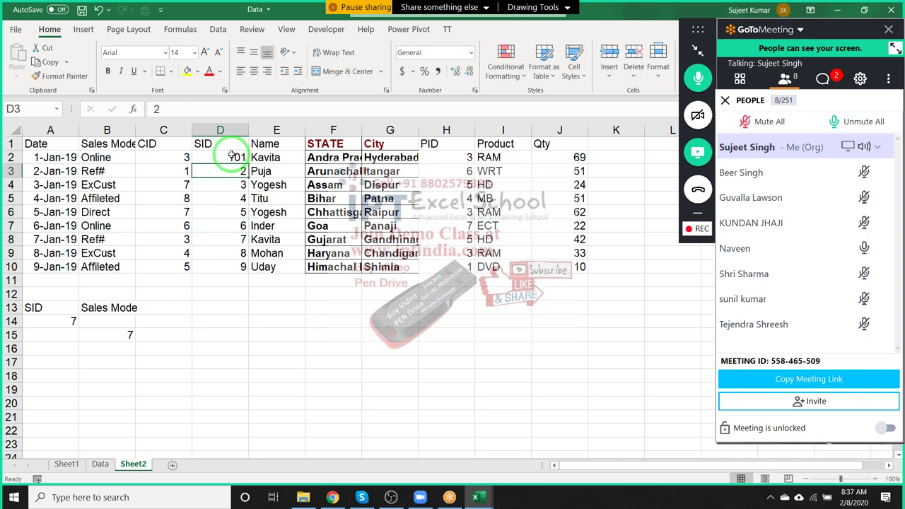
{"action": "key", "text": "Up"}
{"action": "left_click", "coordinate": [242, 173]}
{"action": "type", "text": "10"}
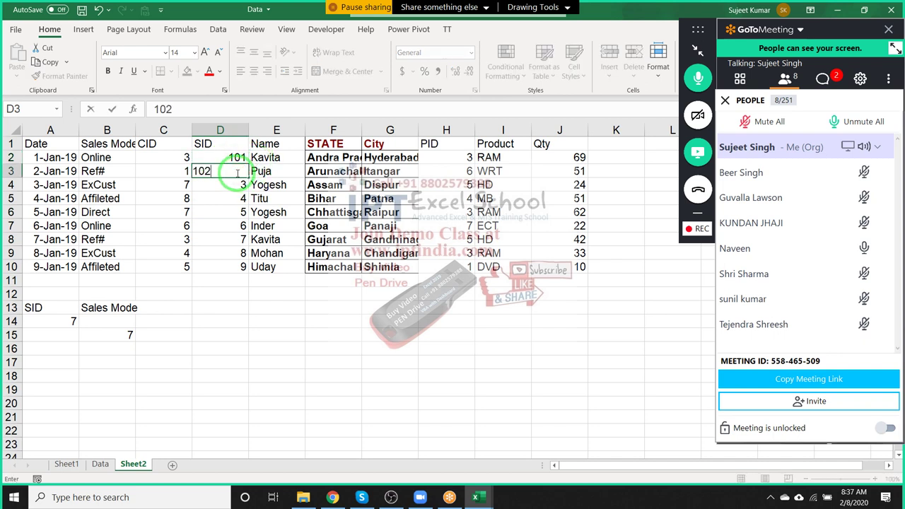
{"action": "key", "text": "Return"}
Step: Fill D2:D10 with SIDs 101–109 and set the lookup SID in A14 to 107
{"action": "left_click_drag", "start_coordinate": [237, 157], "coordinate": [241, 173]}
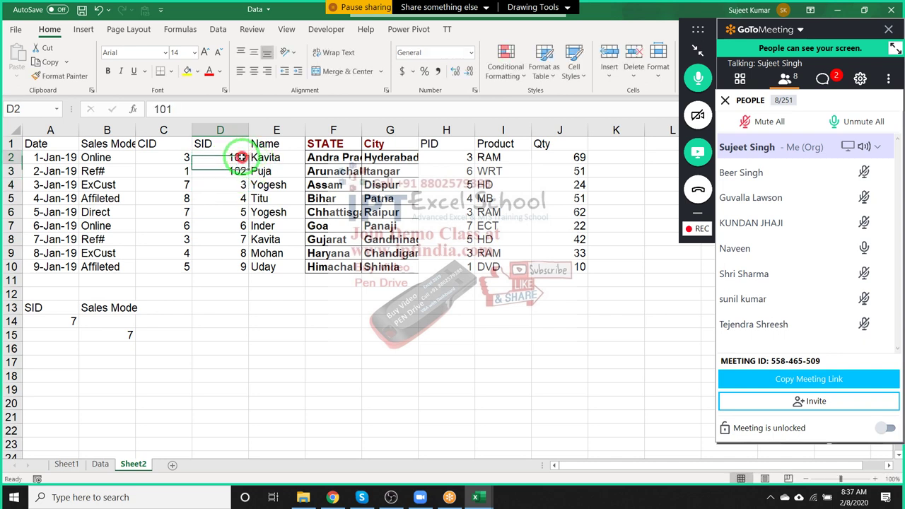
{"action": "double_click", "coordinate": [247, 178]}
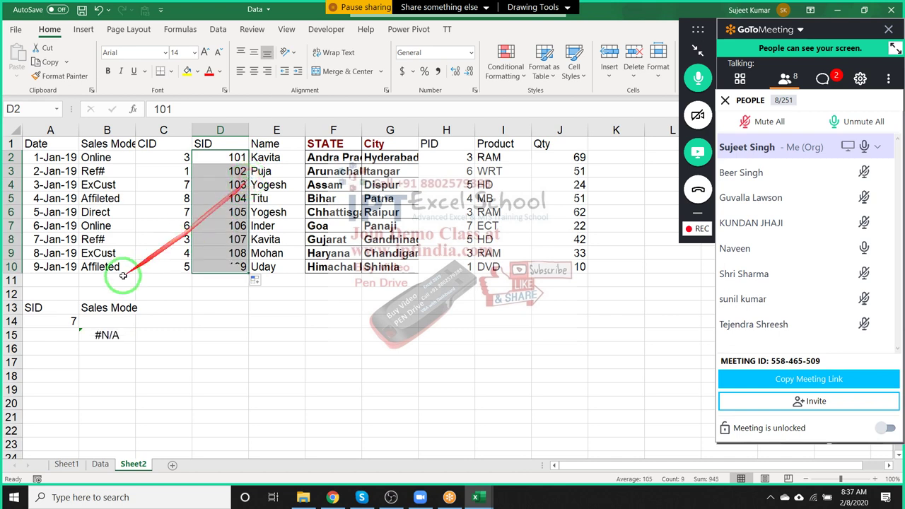
{"action": "left_click", "coordinate": [61, 320]}
{"action": "type", "text": "107"}
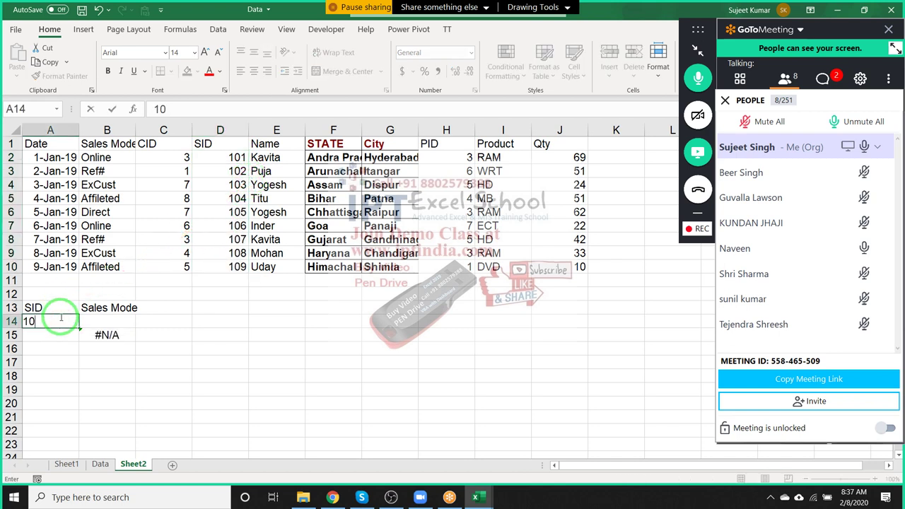
{"action": "key", "text": "Return"}
Step: Review B15's MATCH formula, annotating its link from SID to Sales Mode
{"action": "left_click", "coordinate": [130, 335]}
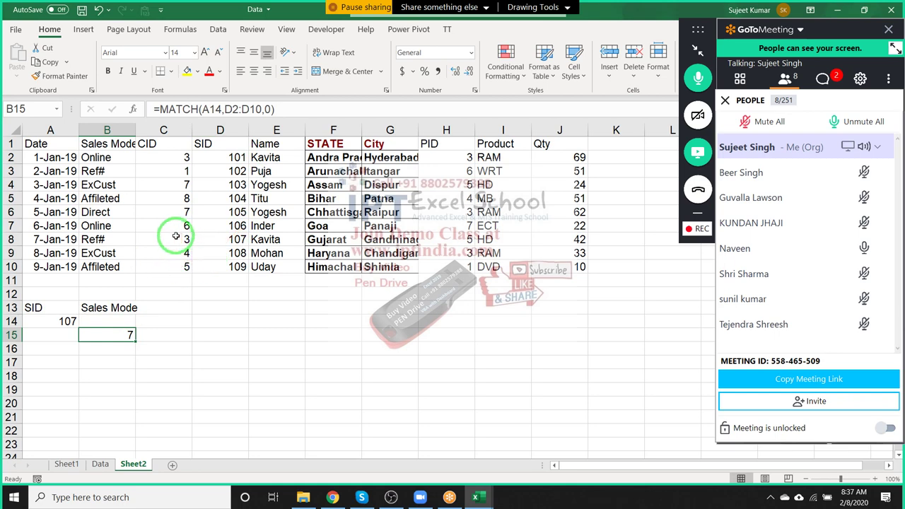
{"action": "left_click_drag", "start_coordinate": [174, 244], "coordinate": [99, 300]}
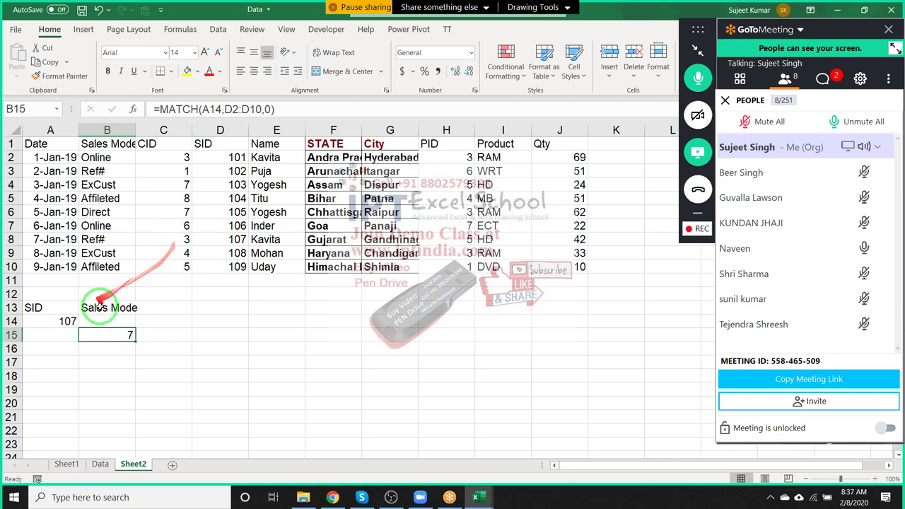
{"action": "double_click", "coordinate": [98, 337]}
{"action": "left_click_drag", "start_coordinate": [99, 334], "coordinate": [222, 145]}
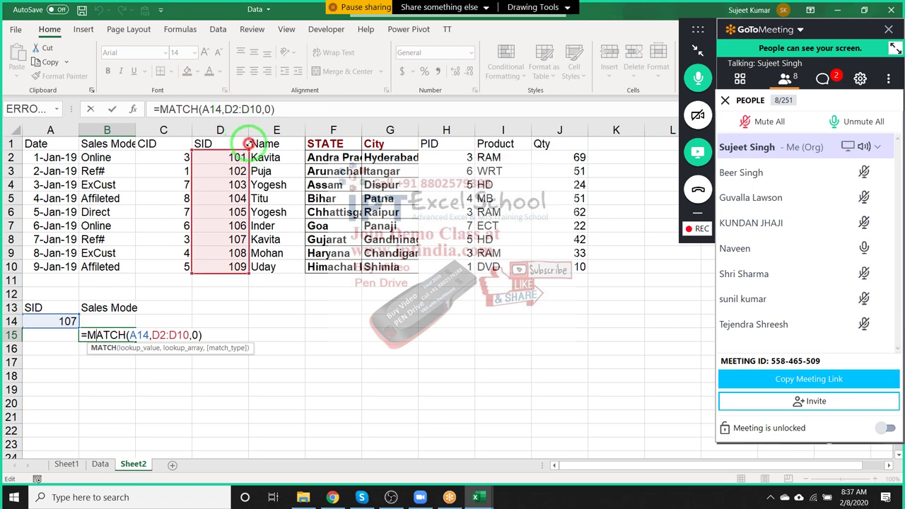
Step: Widen B15's MATCH range to D1:D10 so SID 107 returns 8
{"action": "left_click_drag", "start_coordinate": [249, 150], "coordinate": [250, 136]}
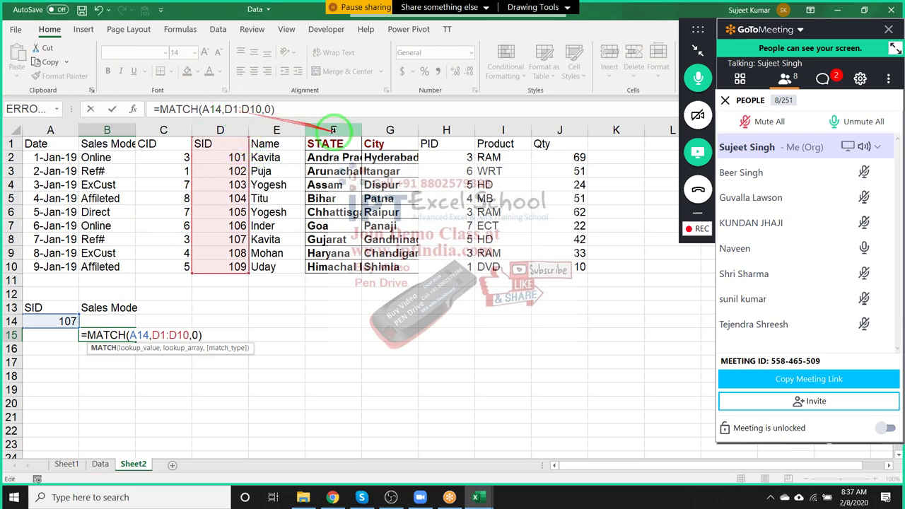
{"action": "key", "text": "Return"}
{"action": "key", "text": "Up"}
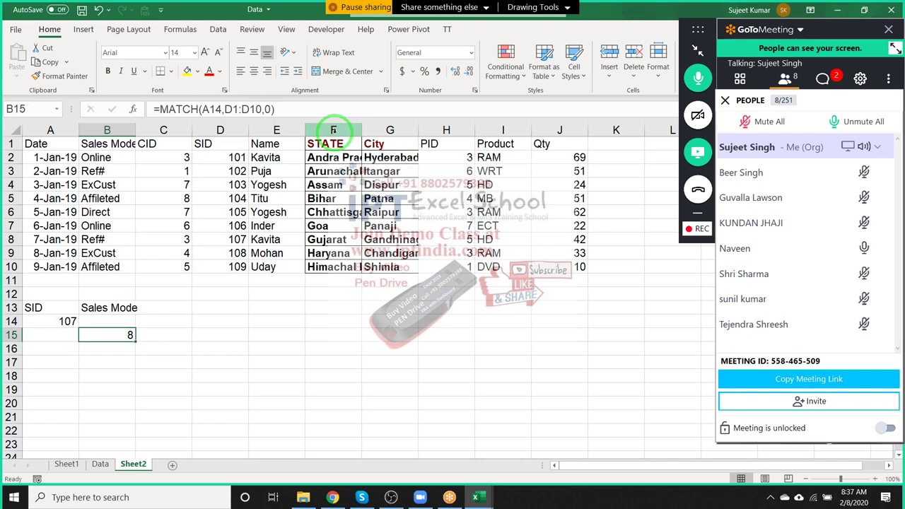
Step: Trace the SID column from the D1 header and point out the Sales Mode header in B1
{"action": "left_click", "coordinate": [239, 142]}
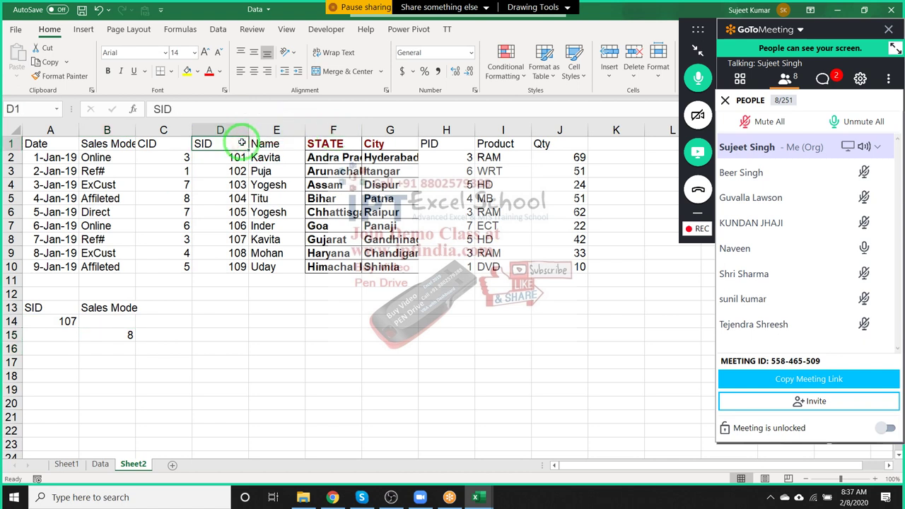
{"action": "key", "text": "Down"}
{"action": "key", "text": "Down"}
{"action": "key", "text": "Down"}
{"action": "key", "text": "Down"}
{"action": "key", "text": "Down"}
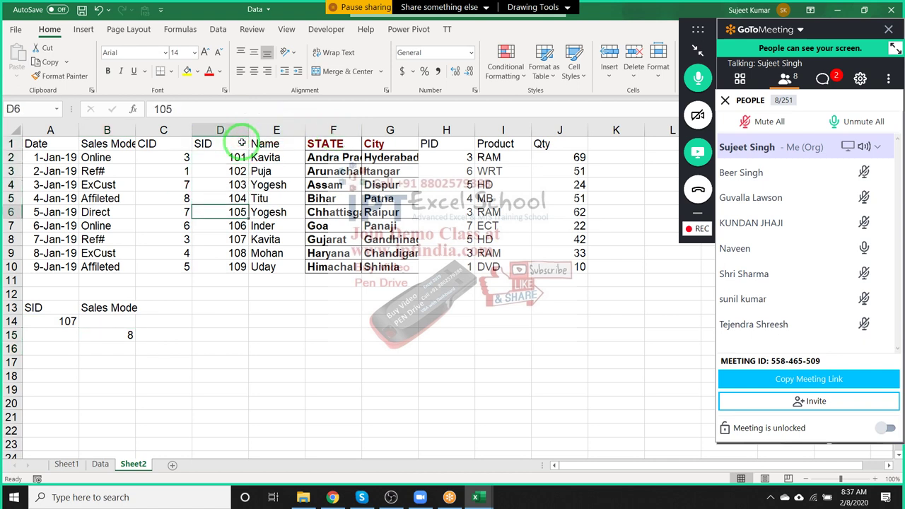
{"action": "key", "text": "Down"}
{"action": "key", "text": "Down"}
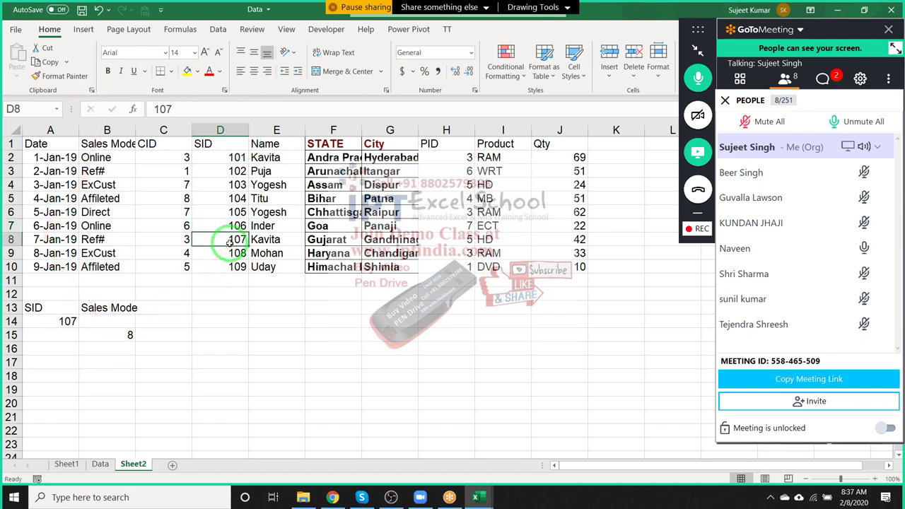
{"action": "left_click", "coordinate": [106, 147]}
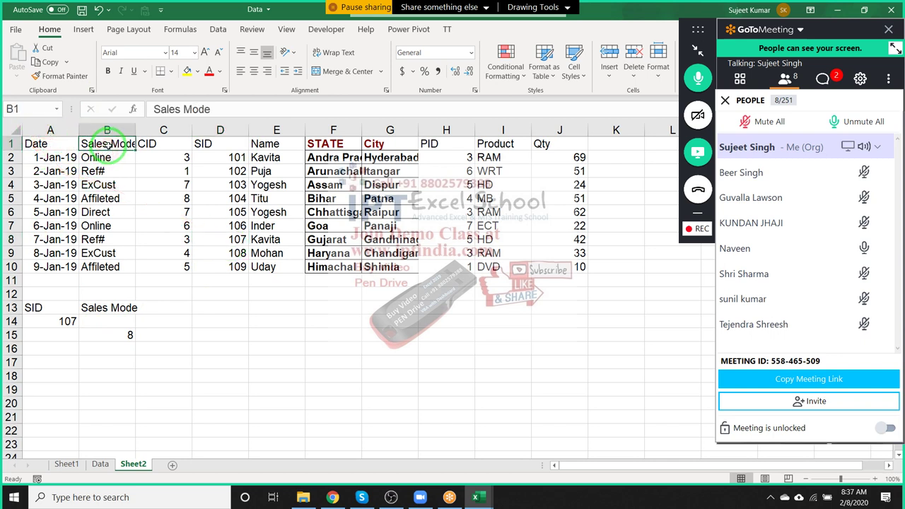
{"action": "left_click", "coordinate": [119, 321]}
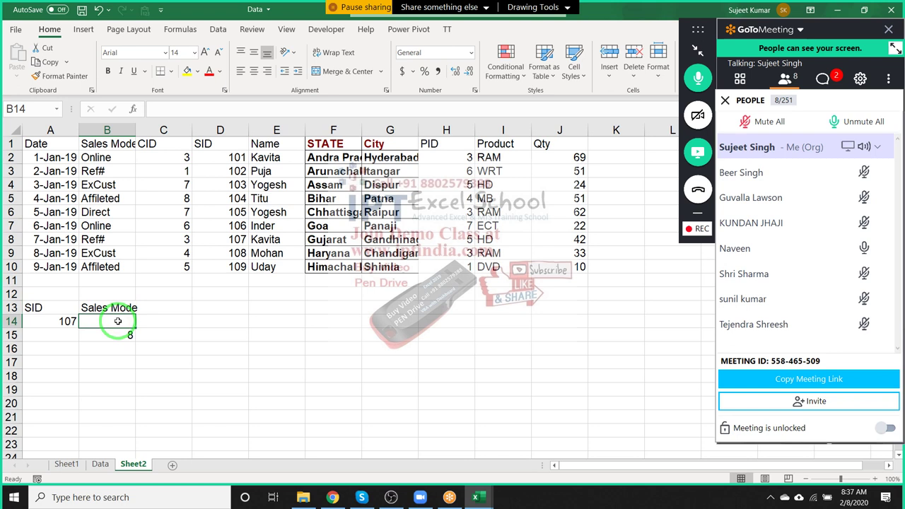
Step: Enter =INDEX(A1:J10,B15,2) in B14 so it returns Ref# for SID 107
{"action": "type", "text": "=in"}
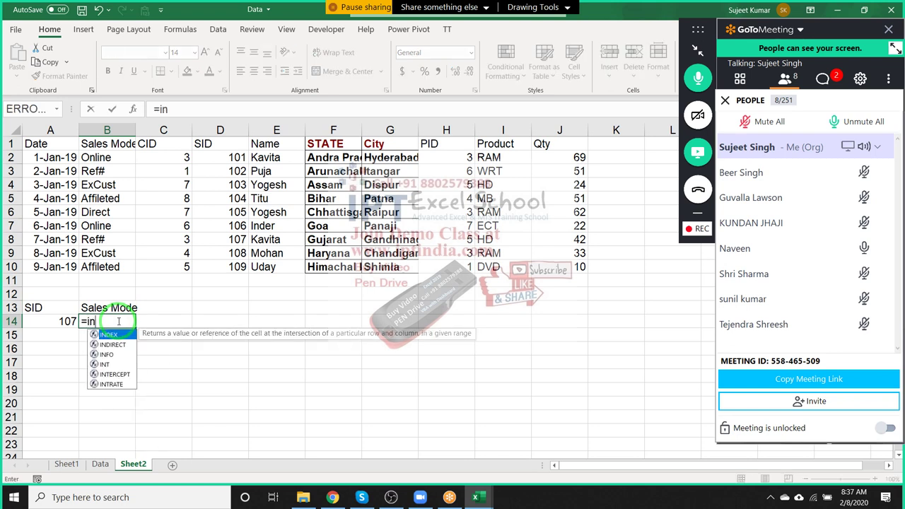
{"action": "key", "text": "Tab"}
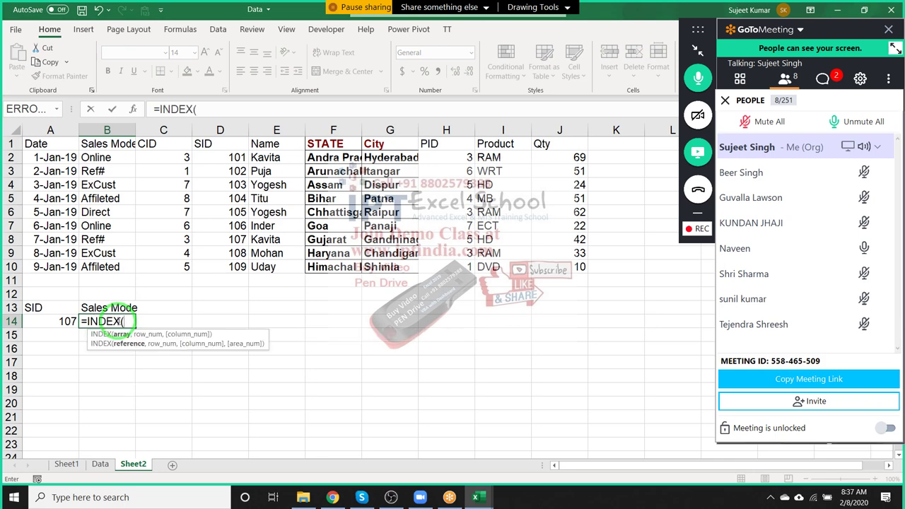
{"action": "left_click_drag", "start_coordinate": [66, 145], "coordinate": [580, 265]}
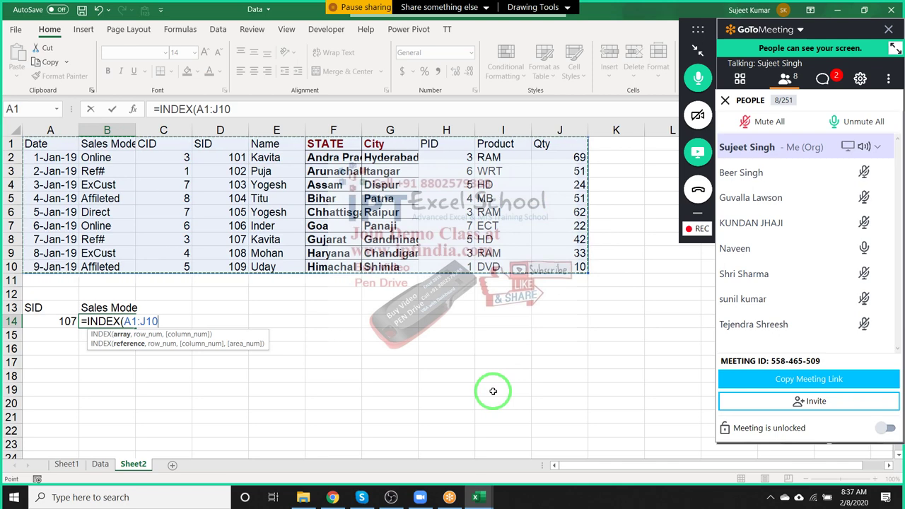
{"action": "type", "text": ","}
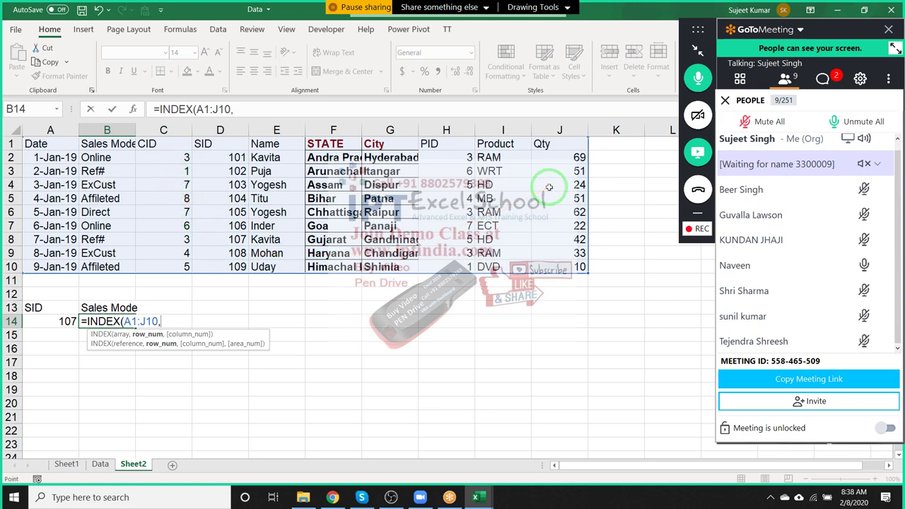
{"action": "key", "text": "Down"}
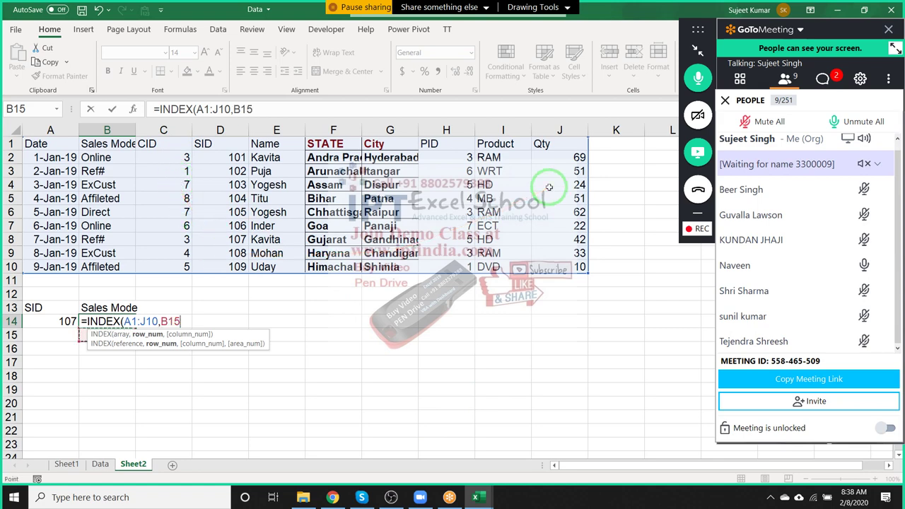
{"action": "type", "text": ","}
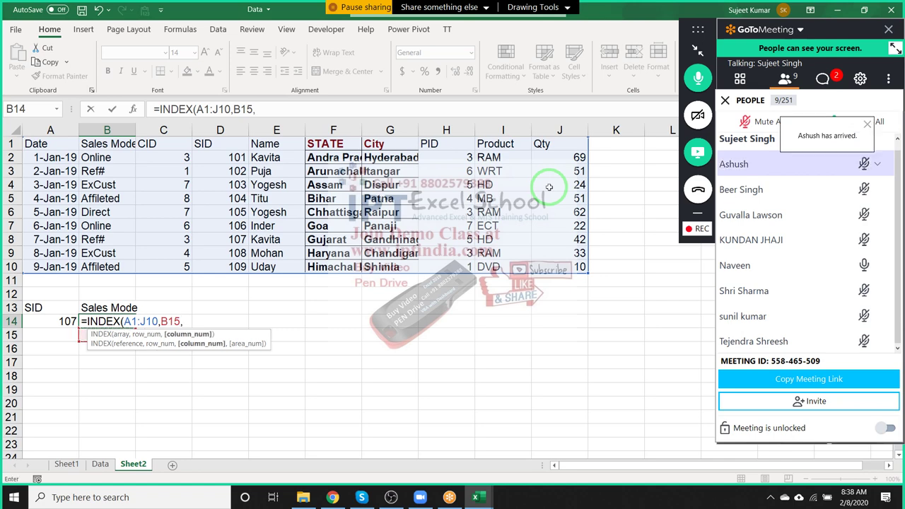
{"action": "type", "text": "2"}
{"action": "key", "text": "Return"}
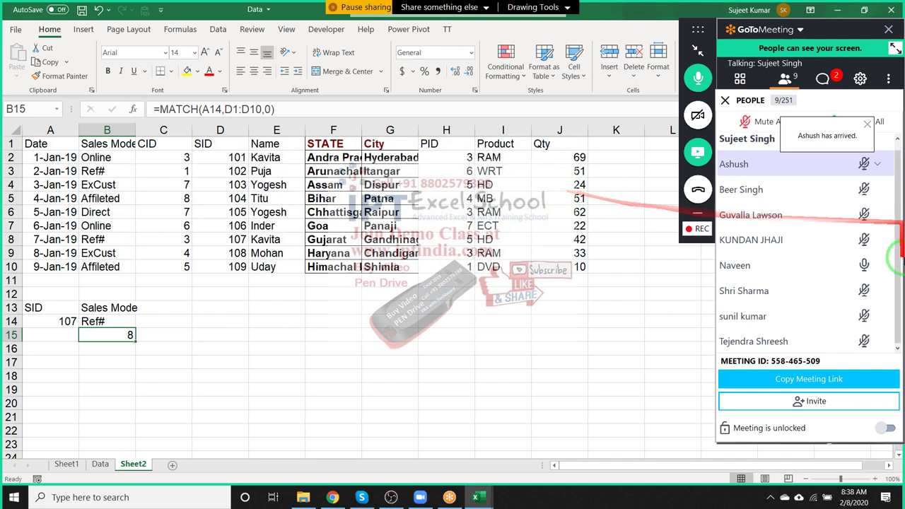
Step: Mute a participant's microphone in the GoToMeeting session
{"action": "left_click", "coordinate": [863, 264]}
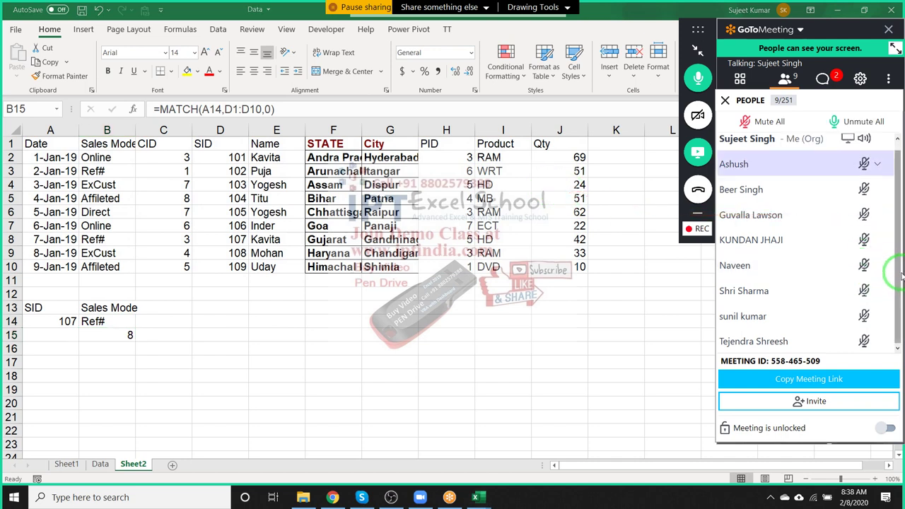
{"action": "left_click", "coordinate": [899, 300]}
{"action": "left_click_drag", "start_coordinate": [899, 300], "coordinate": [893, 249]}
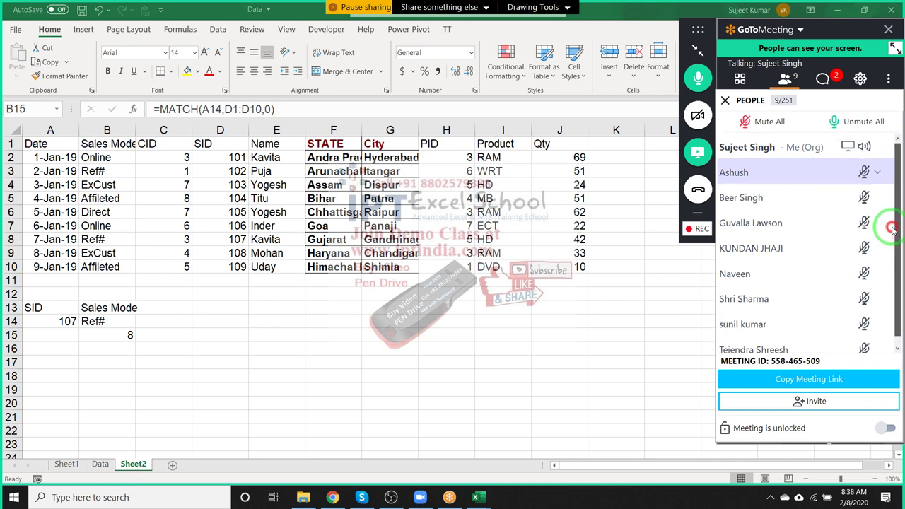
Step: Select the MATCH(A14,D1:D10,0) text in B15's formula for reuse
{"action": "left_click", "coordinate": [115, 333]}
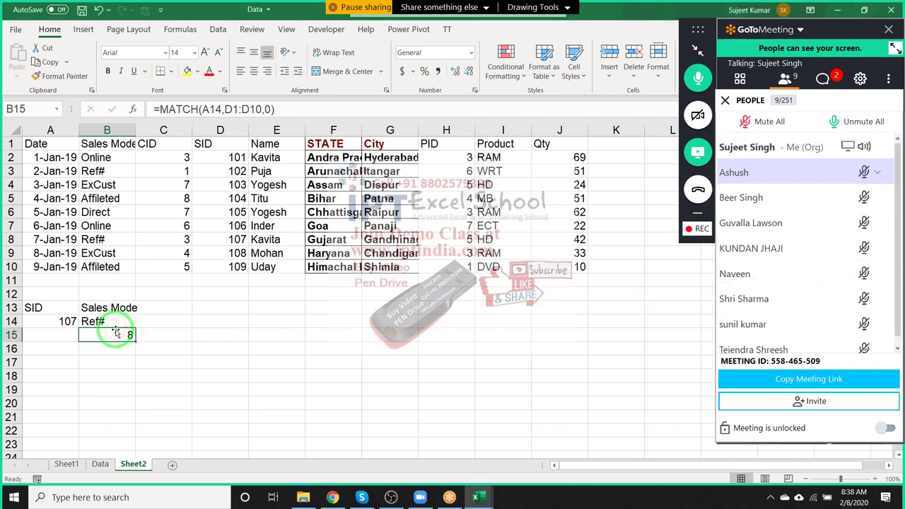
{"action": "left_click", "coordinate": [114, 321]}
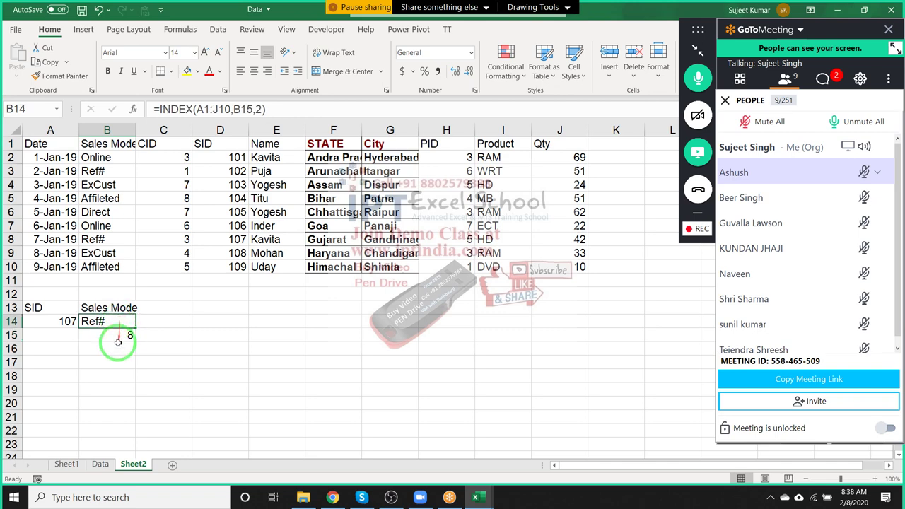
{"action": "left_click", "coordinate": [118, 334]}
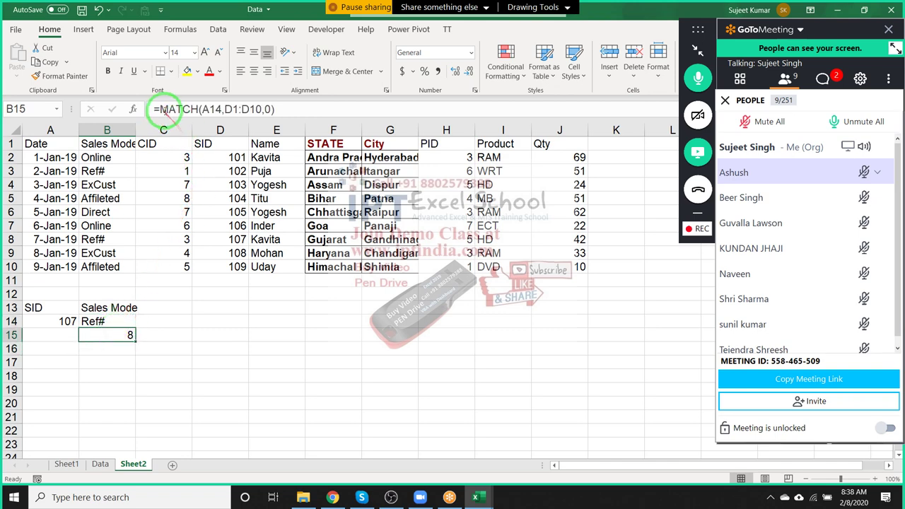
{"action": "left_click_drag", "start_coordinate": [161, 110], "coordinate": [276, 110]}
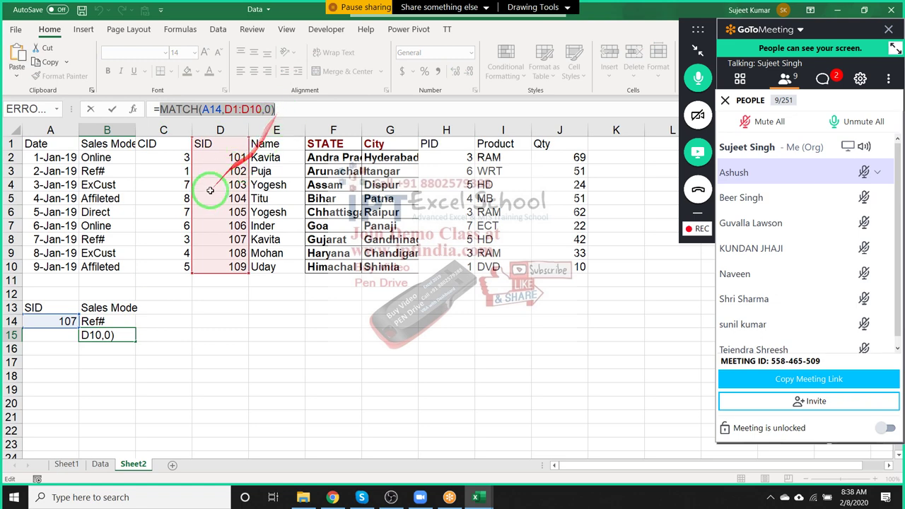
Step: Replace B15 in B14's formula with the MATCH, giving =INDEX(A1:J10,MATCH(A14,D1:D10,0),2)
{"action": "key", "text": "Escape"}
{"action": "left_click", "coordinate": [125, 322]}
{"action": "double_click", "coordinate": [127, 322]}
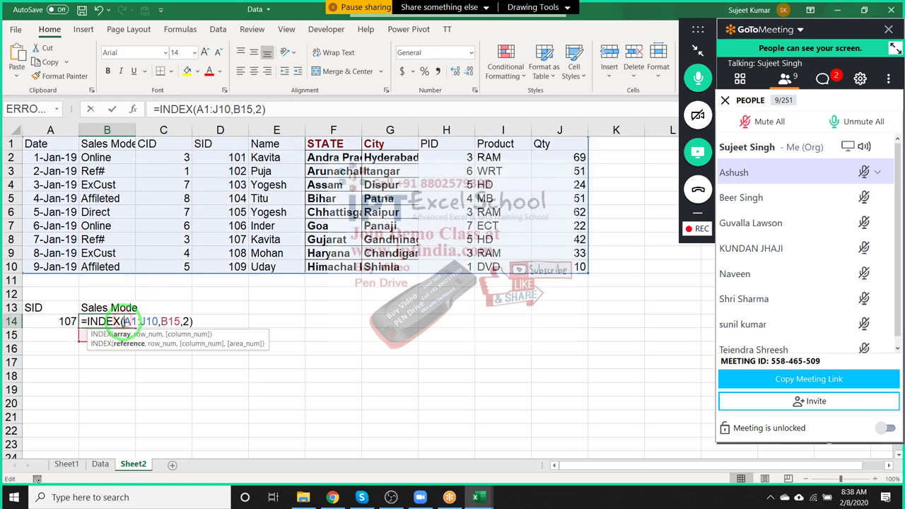
{"action": "left_click", "coordinate": [178, 341]}
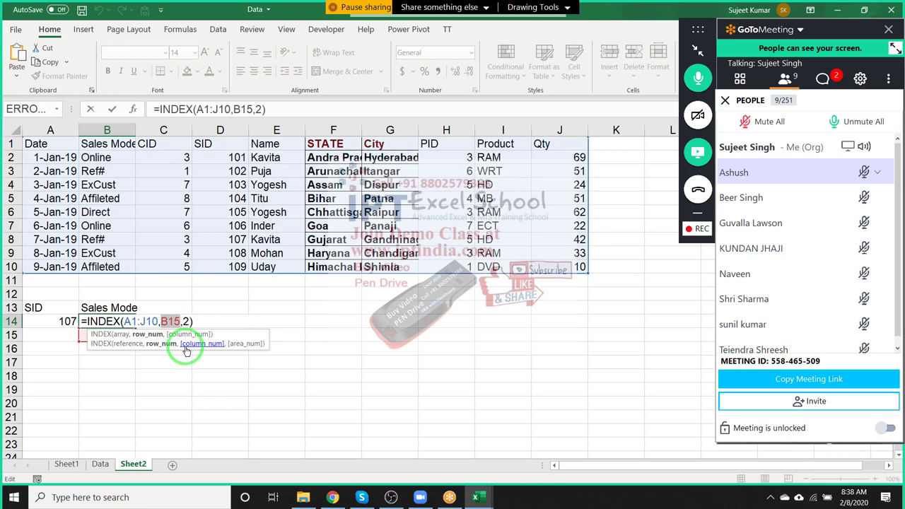
{"action": "key", "text": "ctrl+v"}
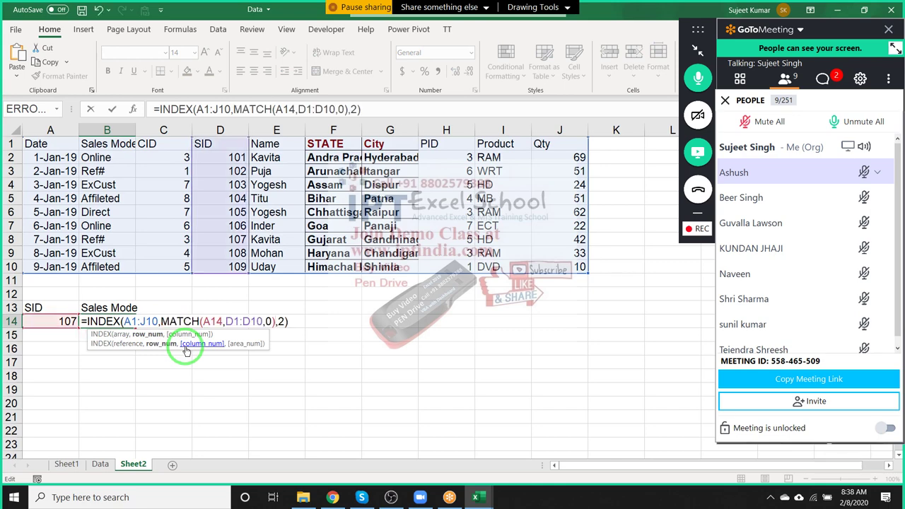
{"action": "key", "text": "Return"}
{"action": "key", "text": "Up"}
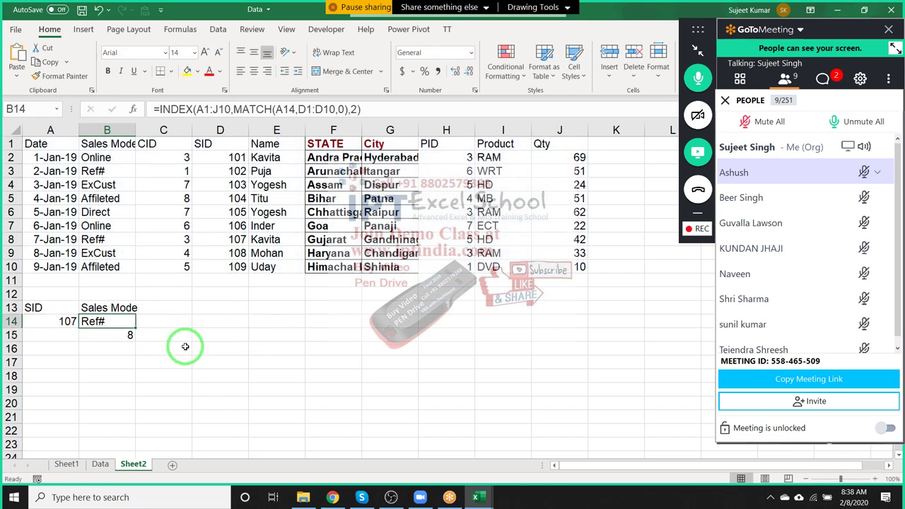
Step: Change the lookup SID in A14 to 106
{"action": "key", "text": "Left"}
{"action": "type", "text": "10"}
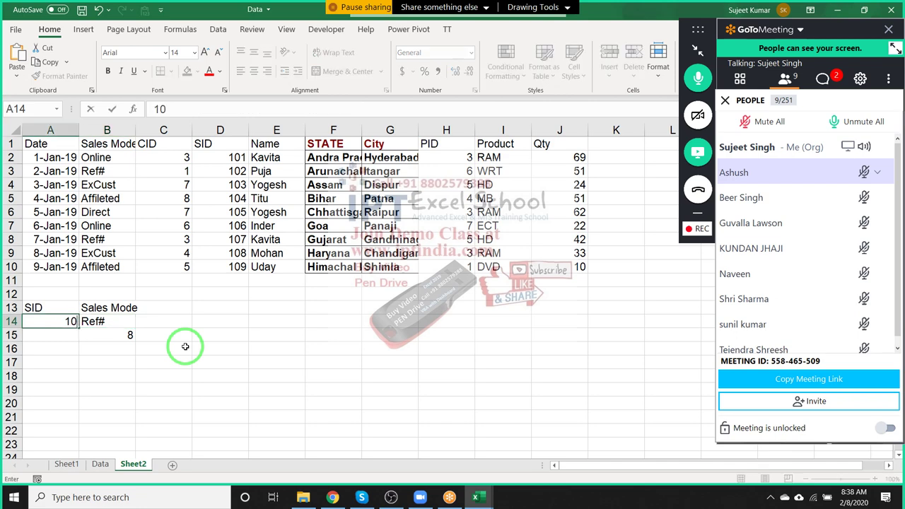
{"action": "type", "text": "6"}
{"action": "key", "text": "Return"}
{"action": "key", "text": "Up"}
{"action": "key", "text": "Right"}
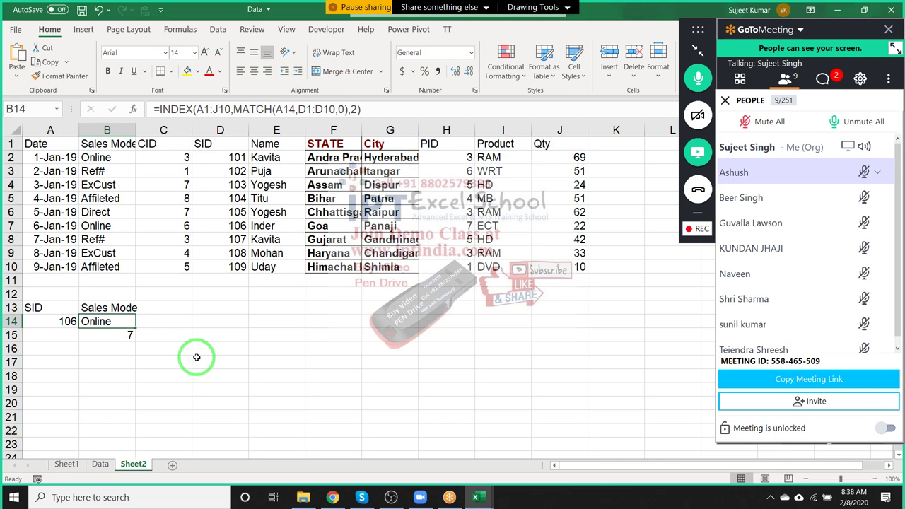
Step: Review B14's nested INDEX/MATCH formula, which now returns Online
{"action": "left_click", "coordinate": [175, 111]}
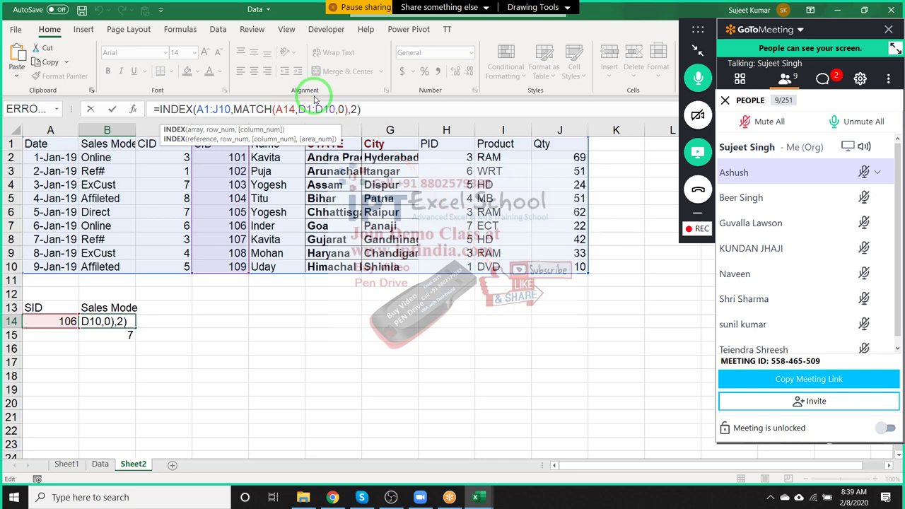
{"action": "key", "text": "Return"}
{"action": "key", "text": "Up"}
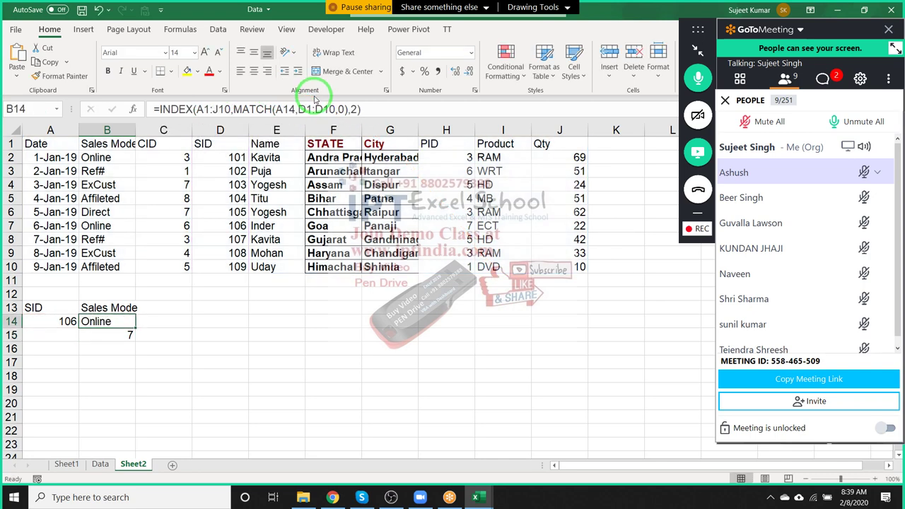
{"action": "key", "text": "Right"}
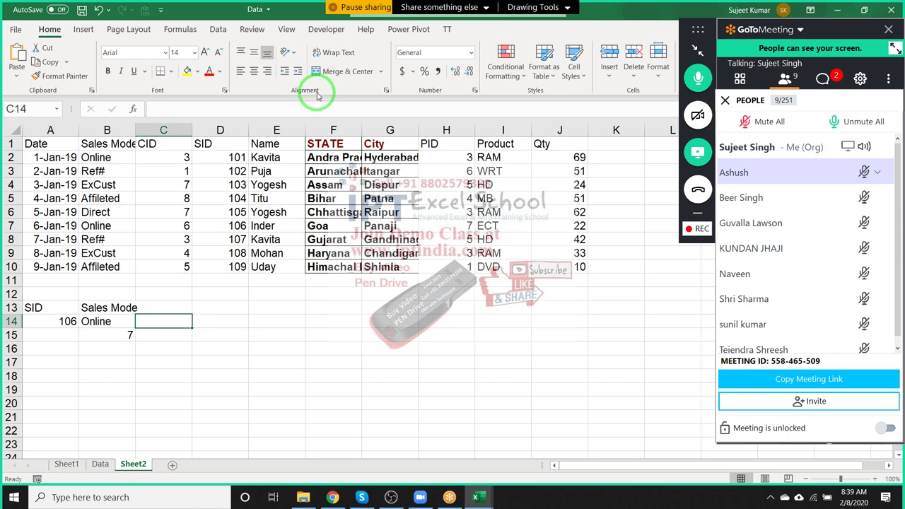
Step: Enter =OFFSET(A1,6,1) in C14 so it returns Online
{"action": "type", "text": "="}
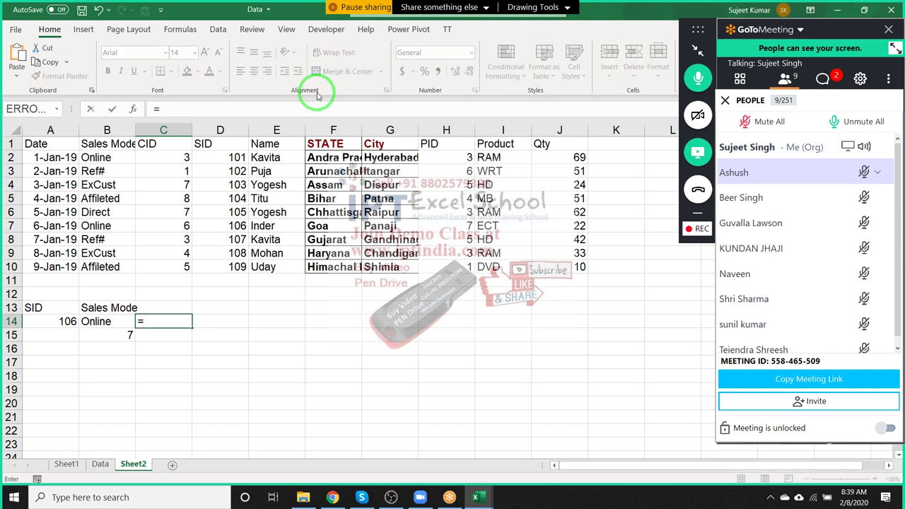
{"action": "type", "text": "of"}
{"action": "key", "text": "Tab"}
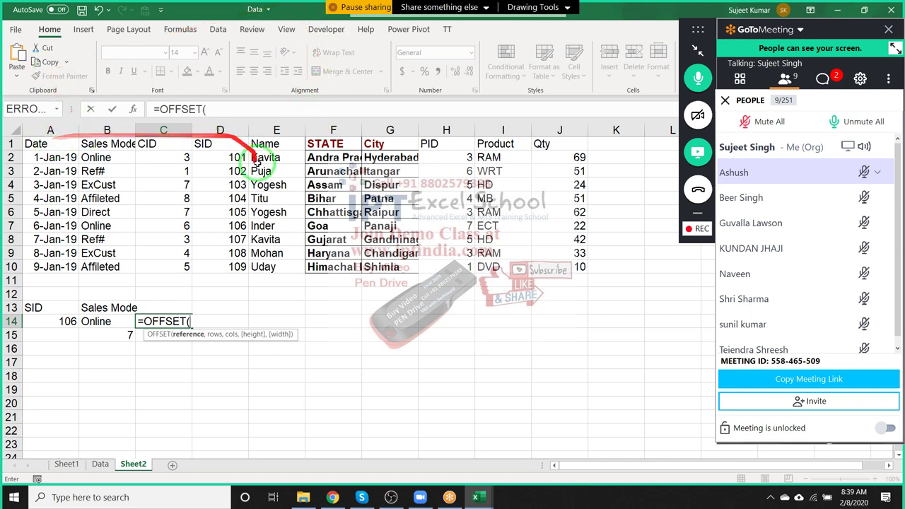
{"action": "left_click_drag", "start_coordinate": [272, 182], "coordinate": [900, 260]}
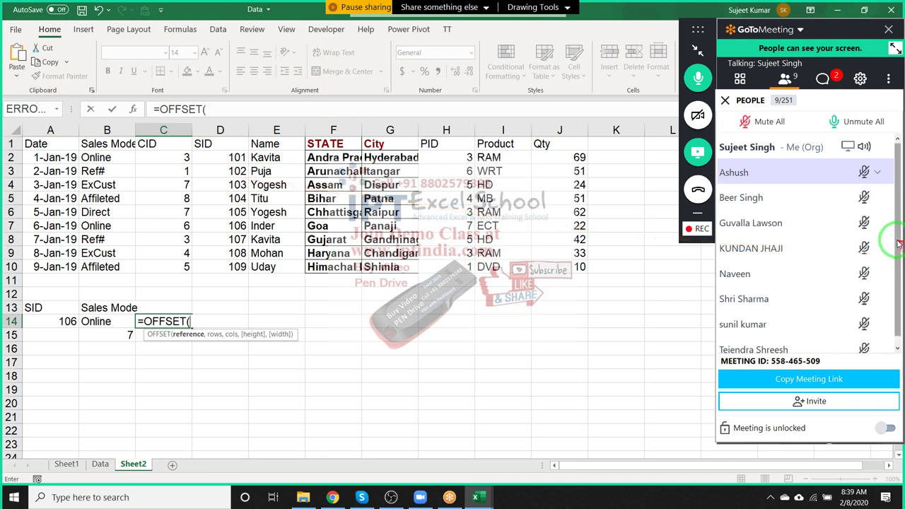
{"action": "left_click", "coordinate": [897, 244]}
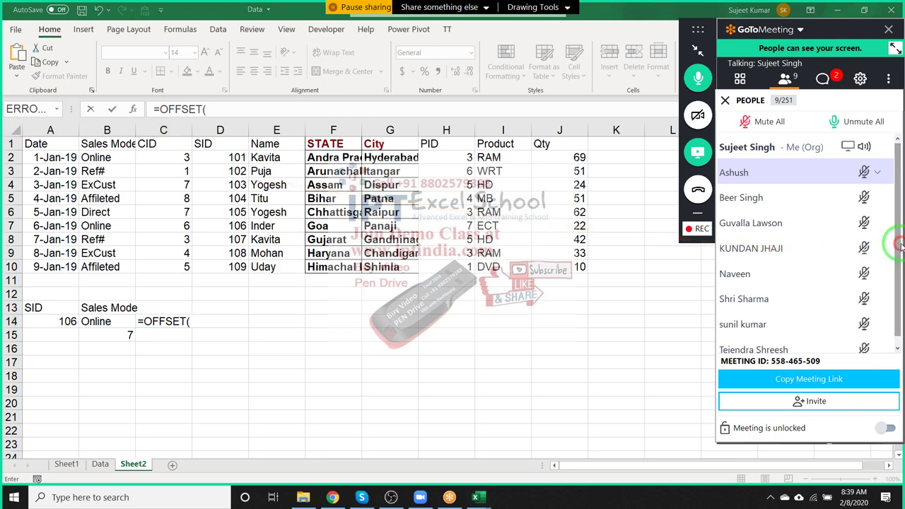
{"action": "scroll", "coordinate": [898, 249], "scroll_direction": "down", "scroll_amount": 1}
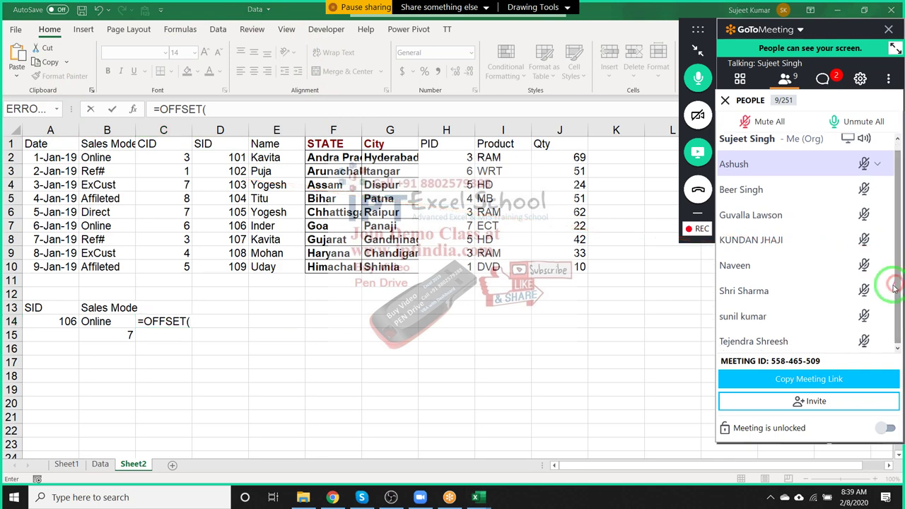
{"action": "left_click_drag", "start_coordinate": [877, 287], "coordinate": [559, 267]}
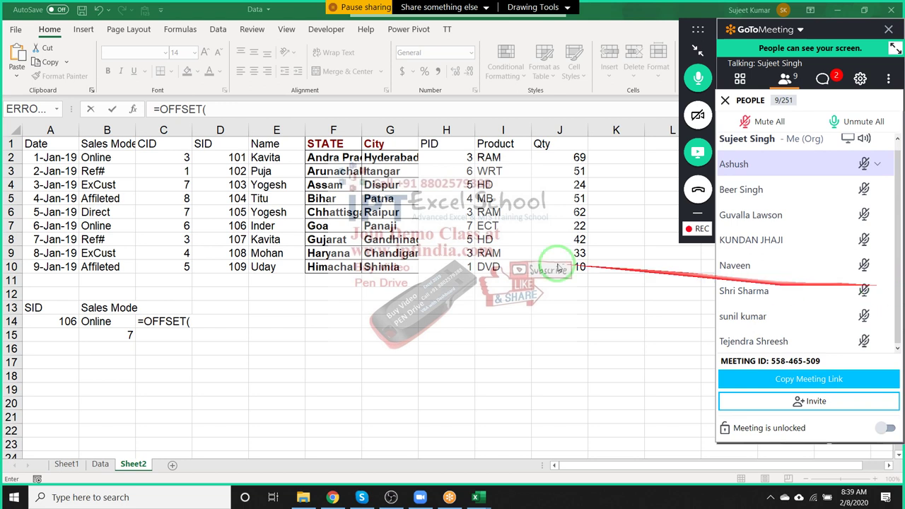
{"action": "left_click", "coordinate": [46, 145]}
{"action": "left_click", "coordinate": [51, 147]}
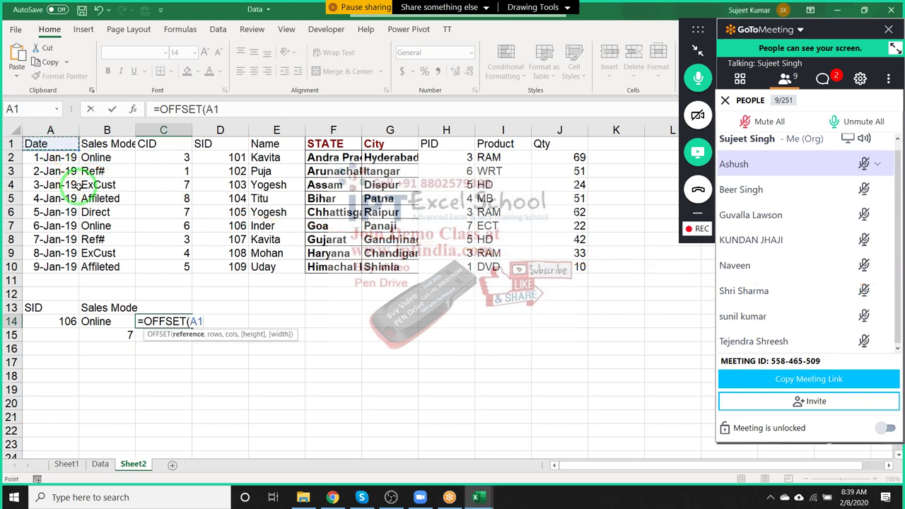
{"action": "type", "text": ","}
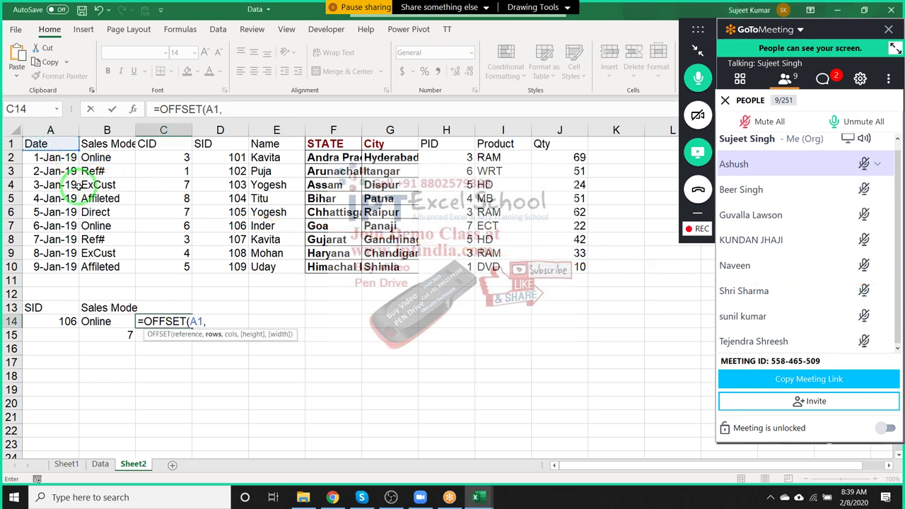
{"action": "type", "text": "6"}
{"action": "type", "text": ","}
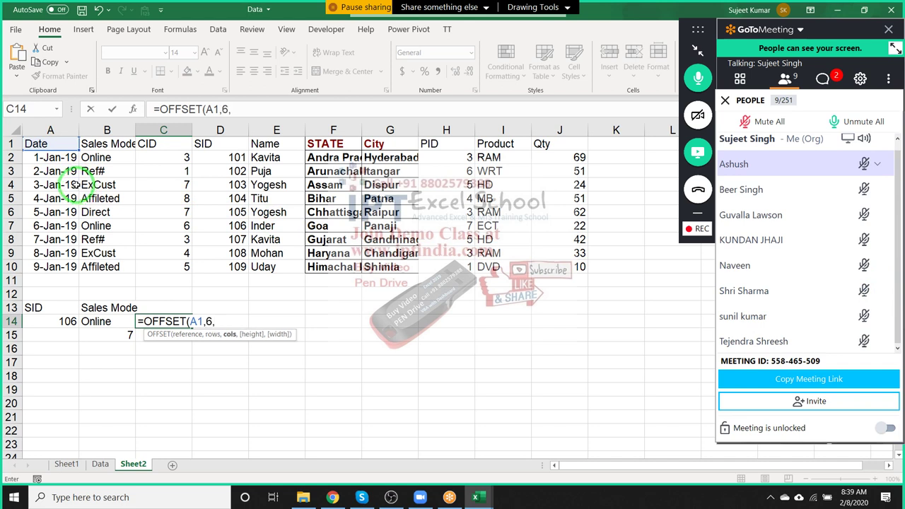
{"action": "type", "text": "1"}
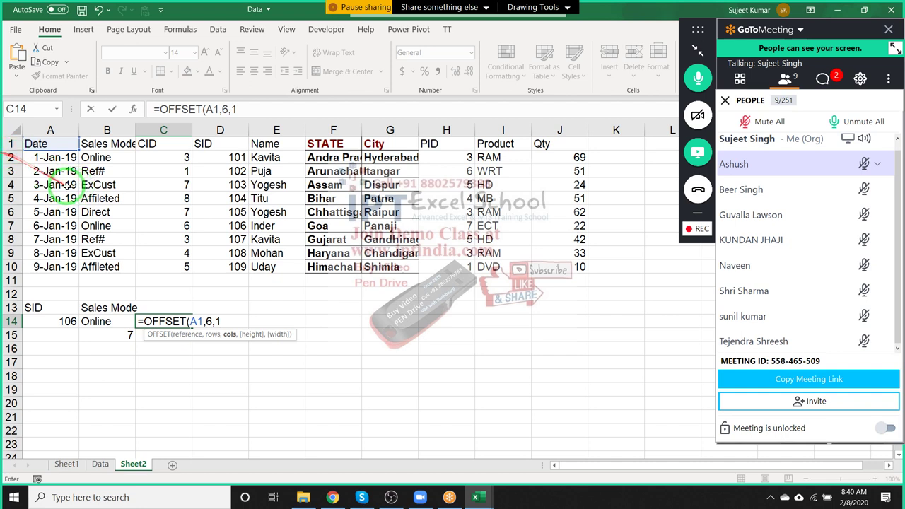
{"action": "key", "text": "Return"}
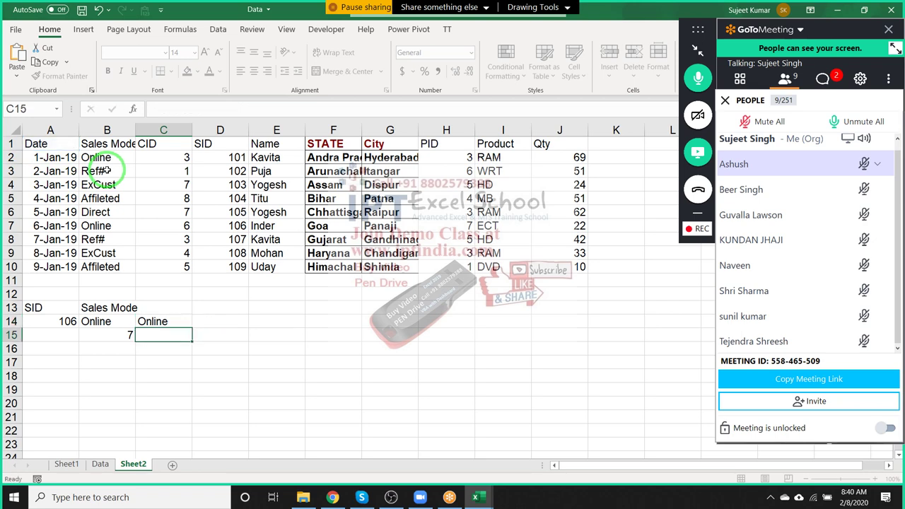
Step: Replace the fixed 6 in C14, giving =OFFSET(A1,MATCH(A14,D1:D10,0)-1,1)
{"action": "left_click", "coordinate": [157, 318]}
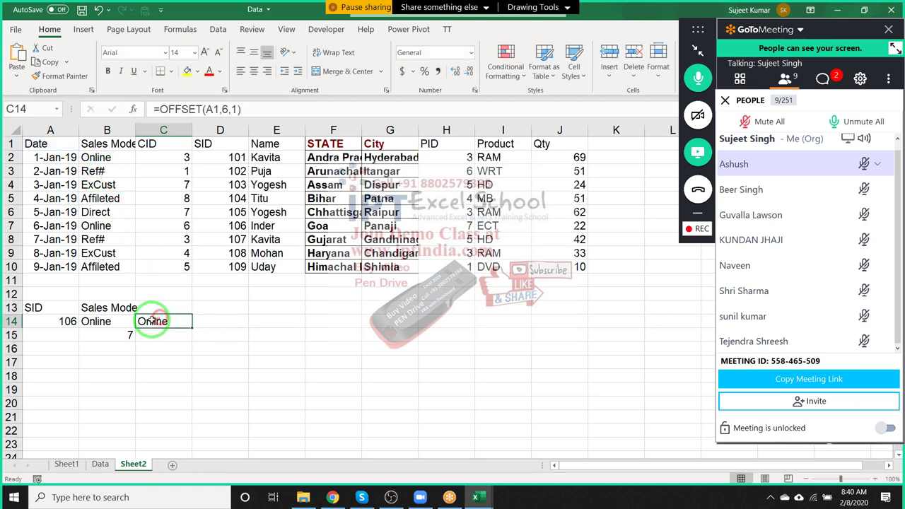
{"action": "left_click", "coordinate": [113, 334]}
{"action": "left_click_drag", "start_coordinate": [161, 109], "coordinate": [348, 132]}
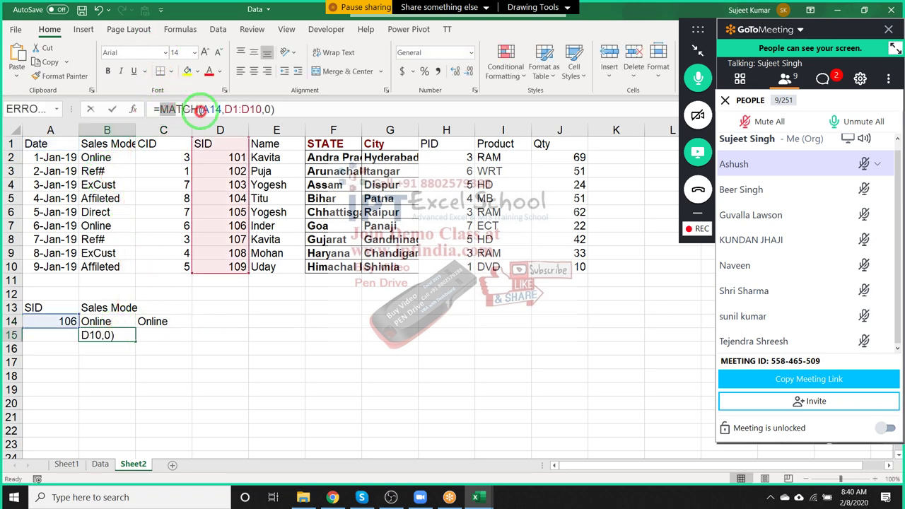
{"action": "key", "text": "Escape"}
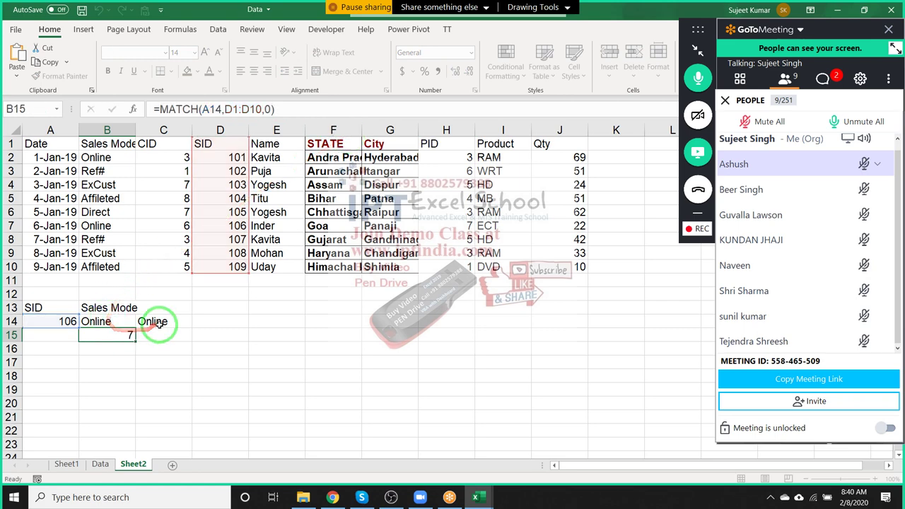
{"action": "left_click", "coordinate": [159, 321]}
{"action": "left_click", "coordinate": [223, 109]}
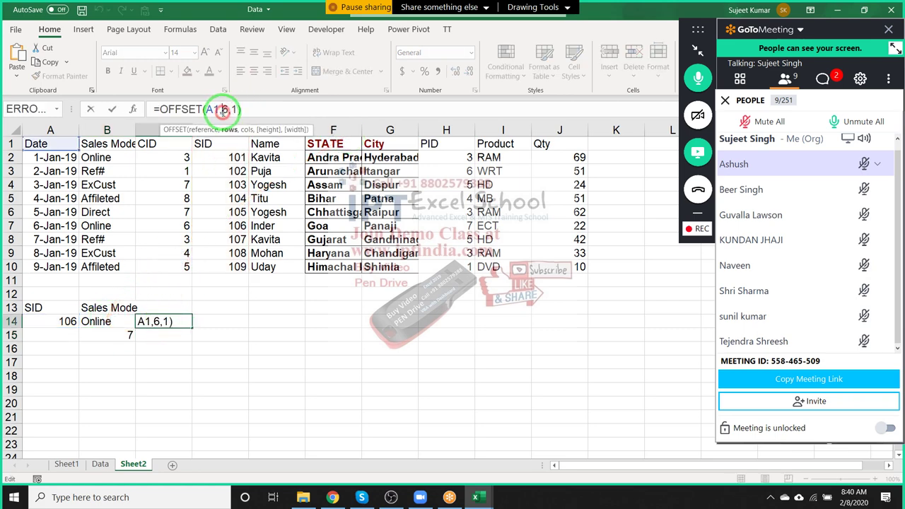
{"action": "double_click", "coordinate": [224, 109]}
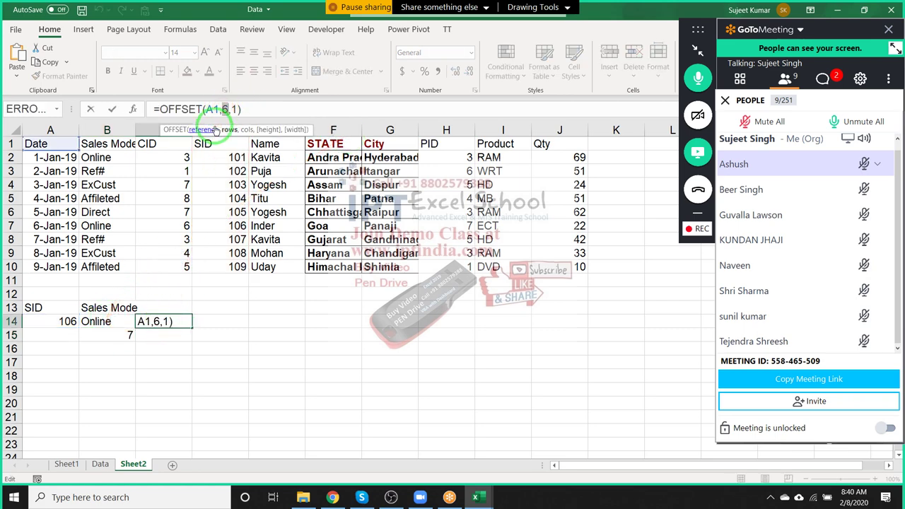
{"action": "type", "text": "MATCH(A14,D1:D10,0)"}
{"action": "type", "text": "-"}
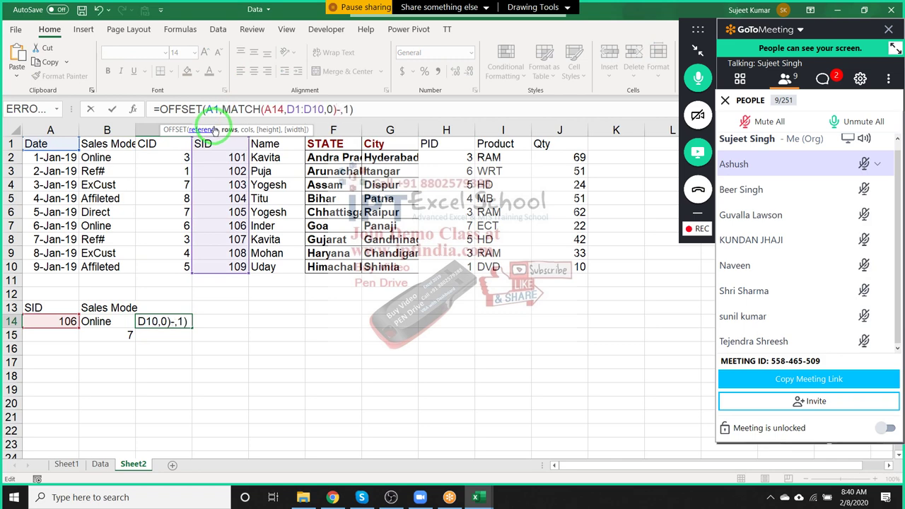
{"action": "type", "text": "1"}
{"action": "key", "text": "Return"}
{"action": "key", "text": "Up"}
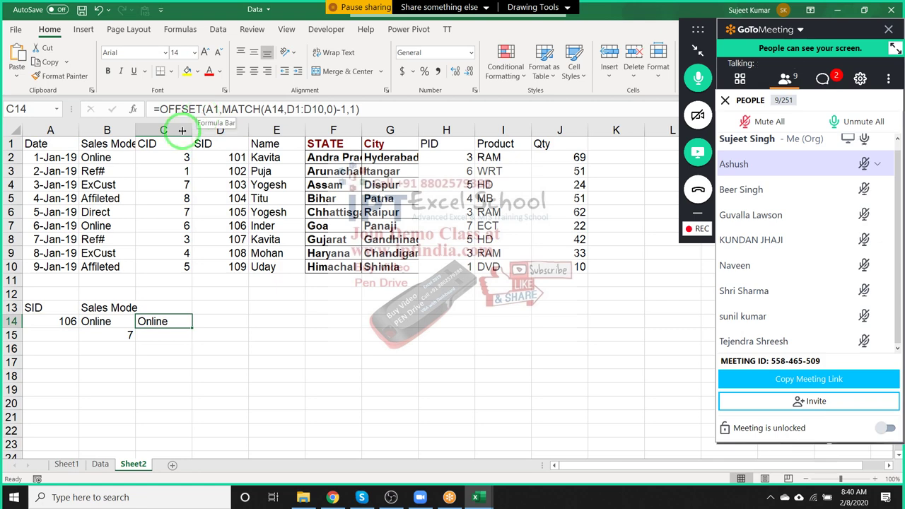
{"action": "left_click", "coordinate": [113, 321]}
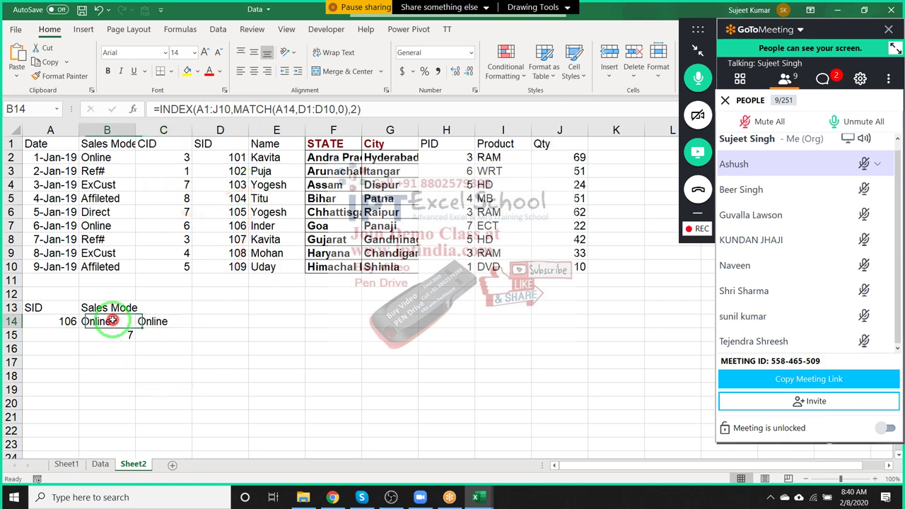
{"action": "double_click", "coordinate": [113, 320]}
{"action": "key", "text": "Escape"}
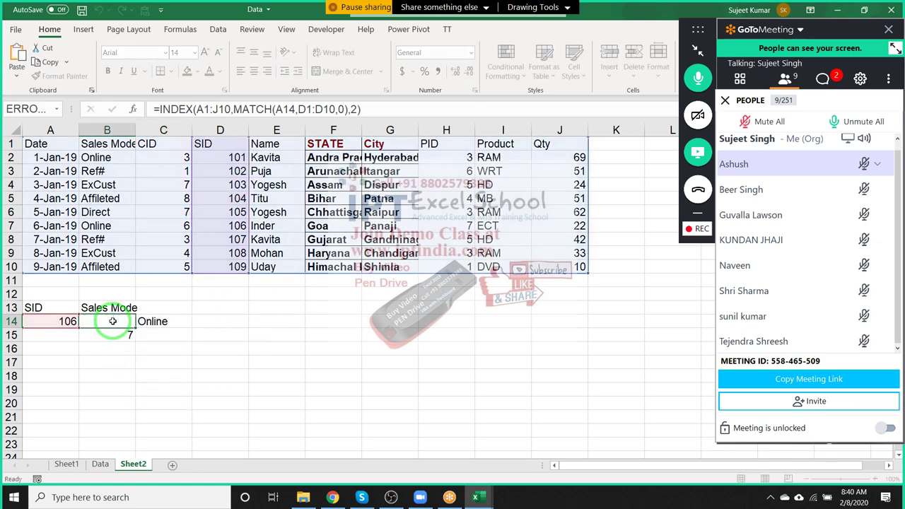
{"action": "left_click", "coordinate": [155, 322]}
{"action": "double_click", "coordinate": [156, 322]}
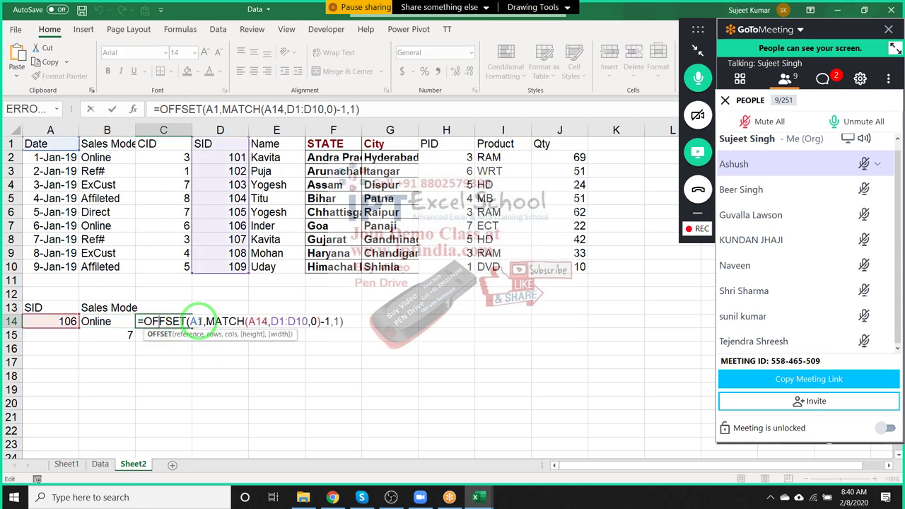
{"action": "key", "text": "Escape"}
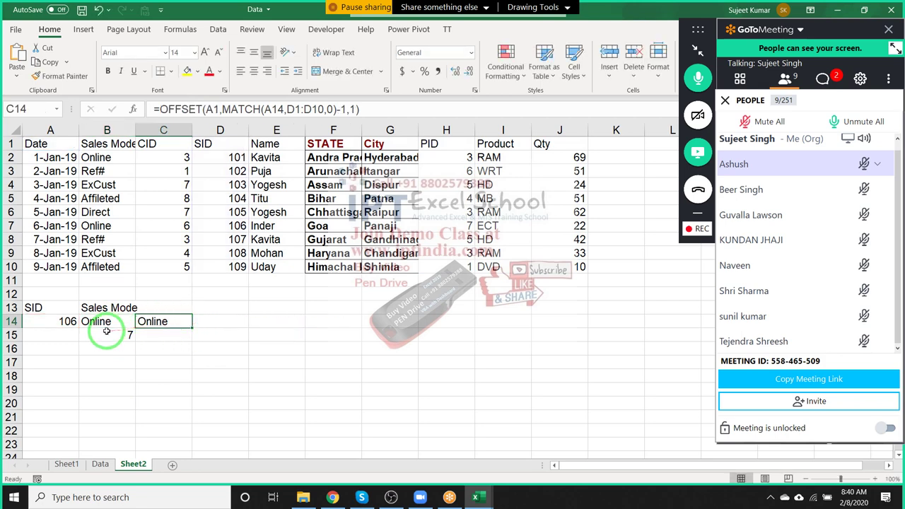
{"action": "double_click", "coordinate": [146, 322]}
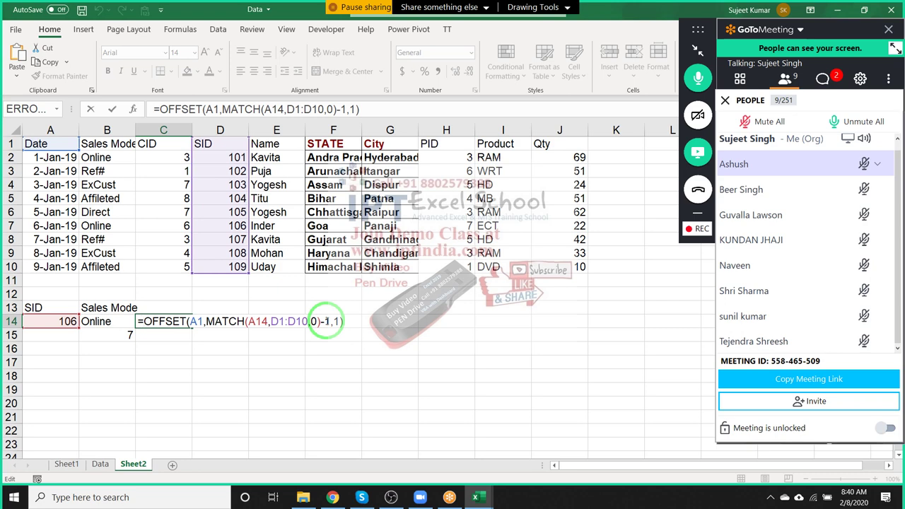
{"action": "key", "text": "Escape"}
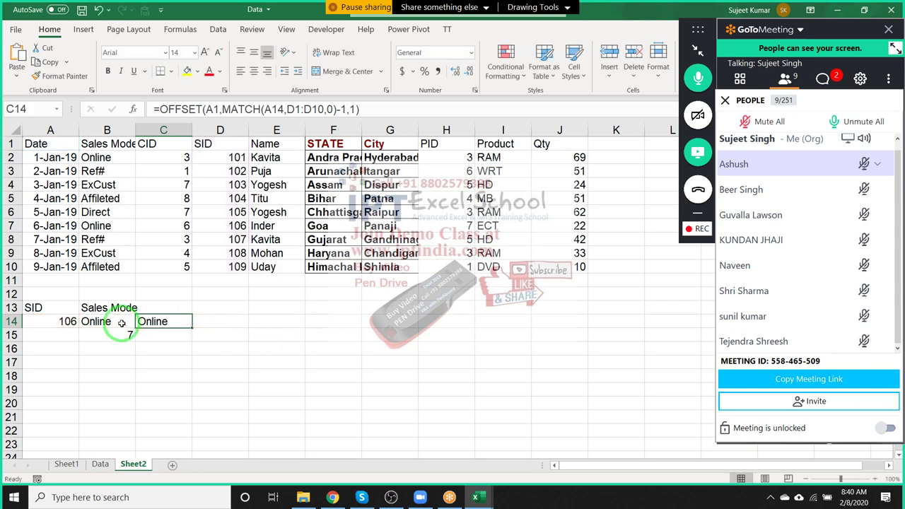
{"action": "left_click", "coordinate": [122, 322]}
{"action": "double_click", "coordinate": [122, 322]}
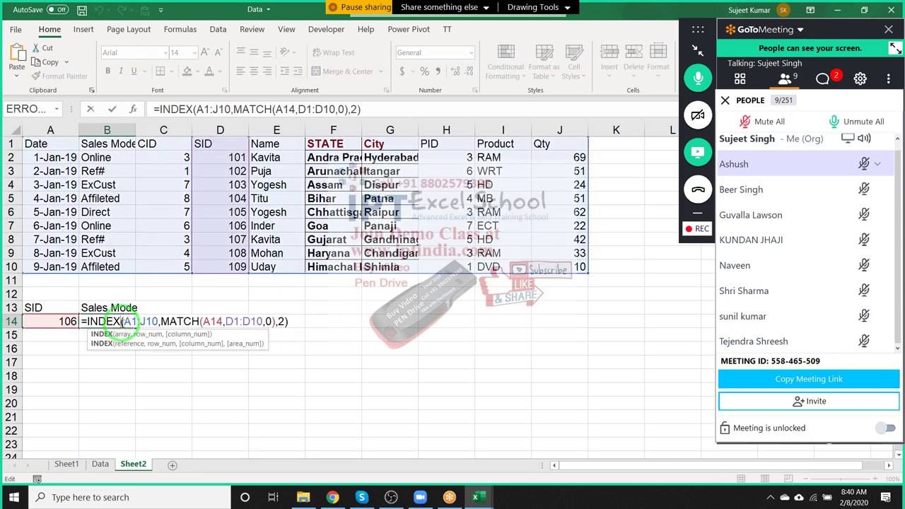
{"action": "key", "text": "Escape"}
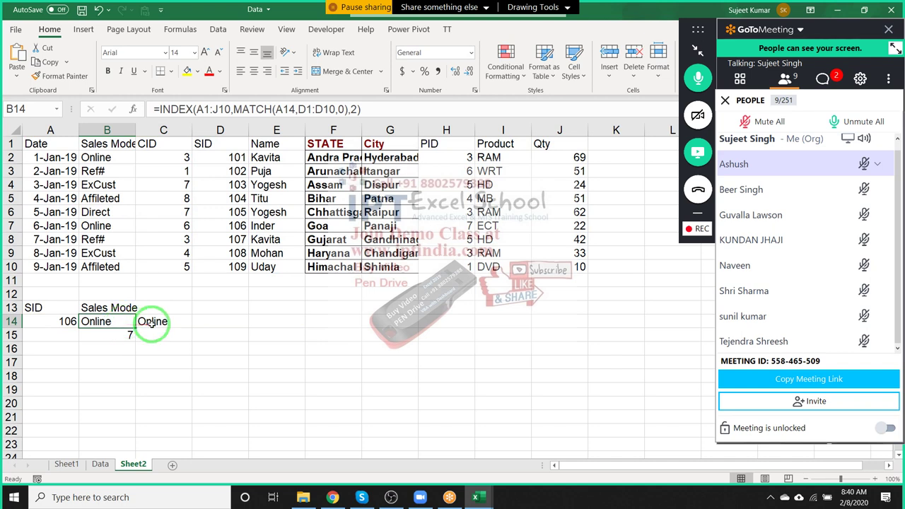
{"action": "double_click", "coordinate": [149, 323]}
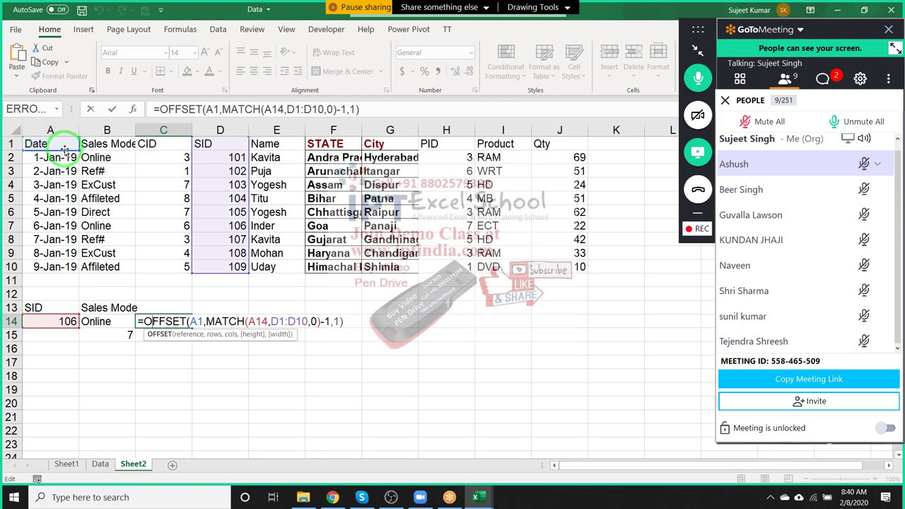
{"action": "left_click_drag", "start_coordinate": [63, 152], "coordinate": [61, 329]}
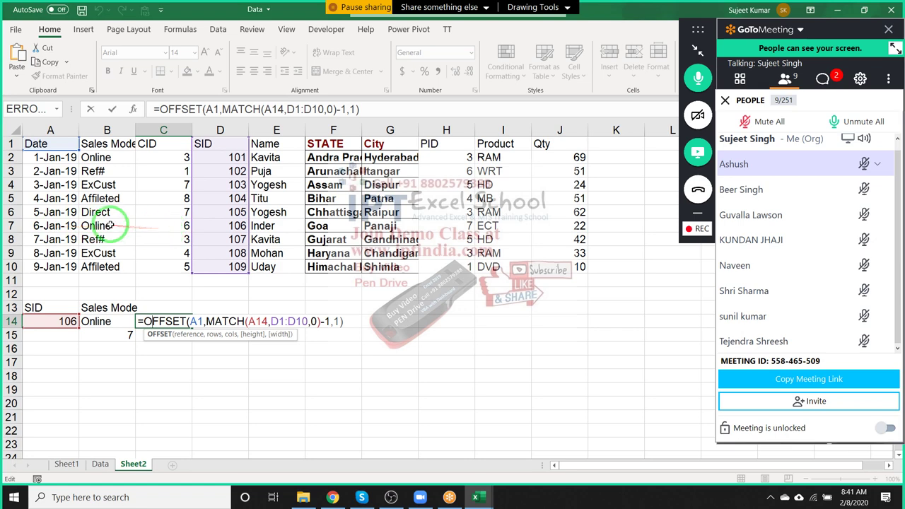
{"action": "key", "text": "Return"}
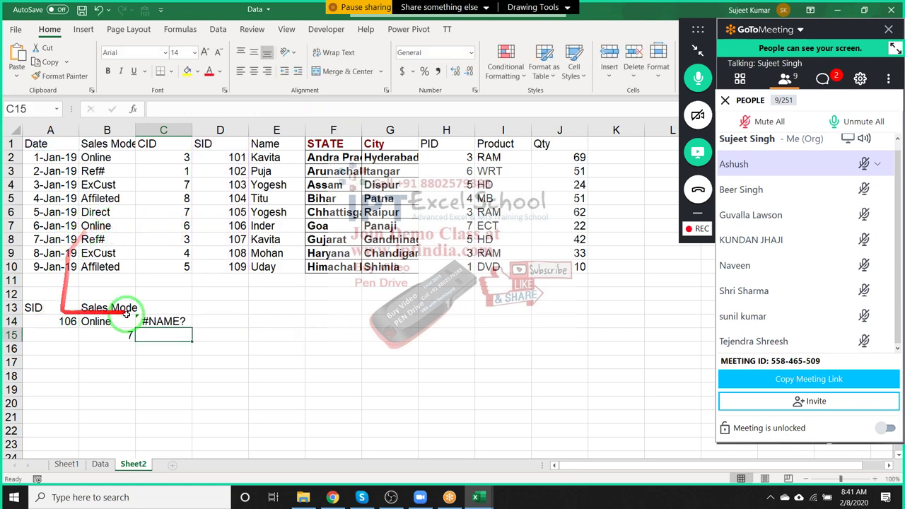
{"action": "key", "text": "ctrl+z"}
Step: Change the lookup SID in A14 to 107
{"action": "left_click", "coordinate": [64, 321]}
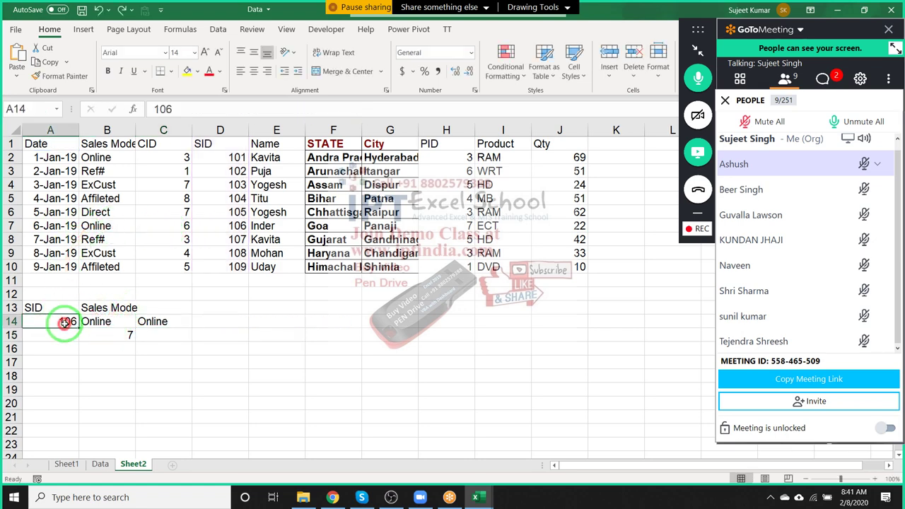
{"action": "type", "text": "107"}
{"action": "key", "text": "Return"}
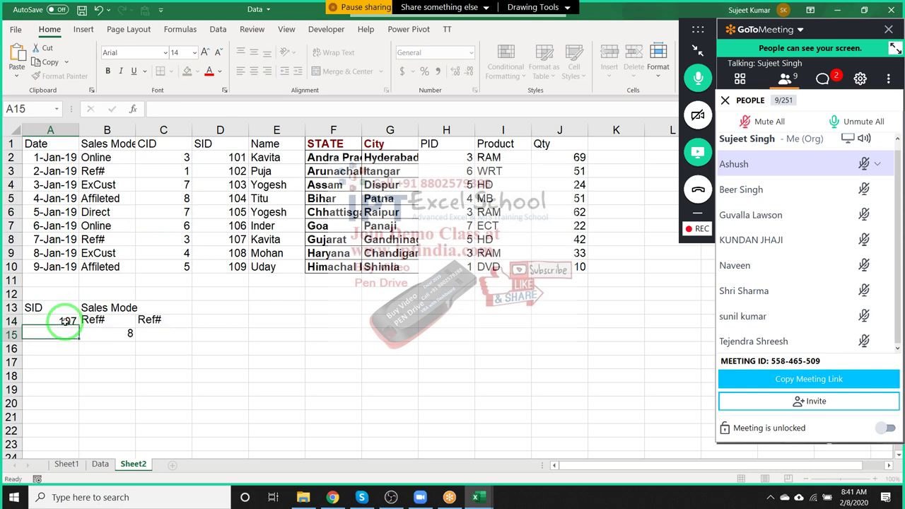
{"action": "left_click", "coordinate": [65, 322]}
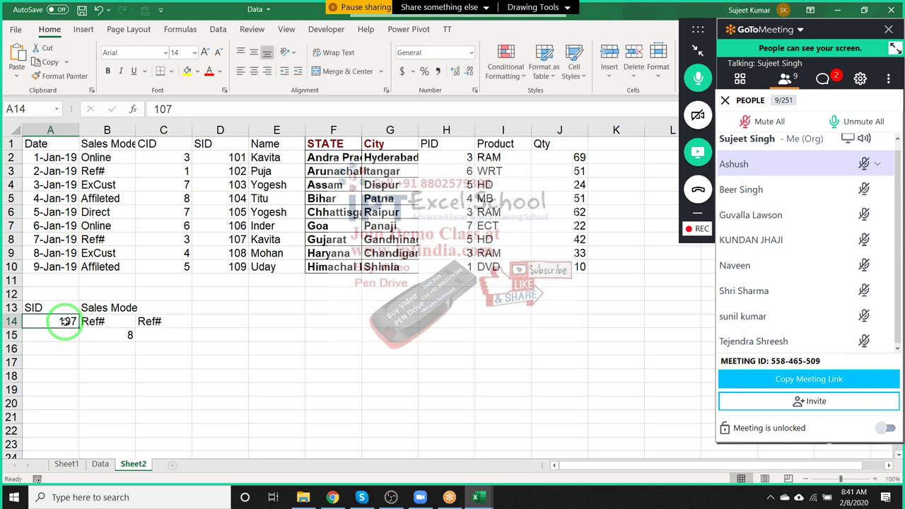
Step: Highlight the lookup row A14:C14 and the SID range D1:D10
{"action": "left_click", "coordinate": [142, 322]}
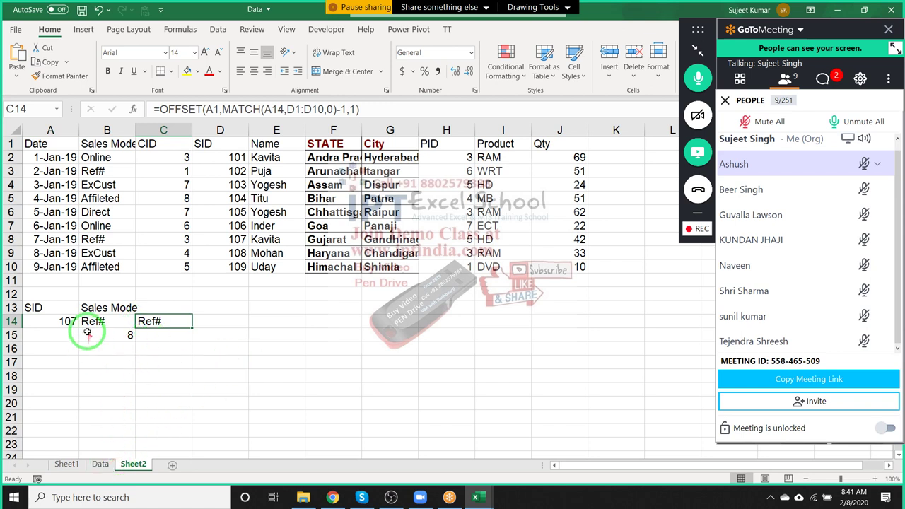
{"action": "left_click_drag", "start_coordinate": [66, 319], "coordinate": [145, 323]}
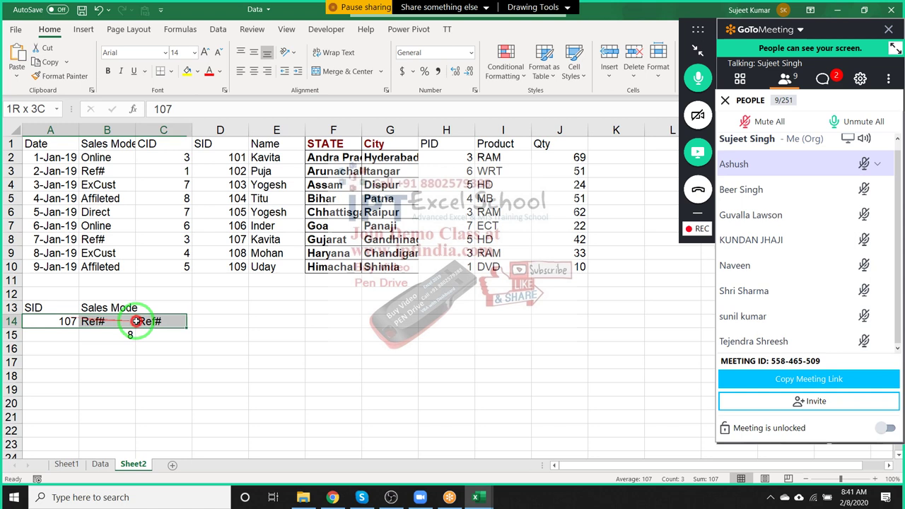
{"action": "left_click", "coordinate": [257, 293]}
{"action": "left_click_drag", "start_coordinate": [220, 143], "coordinate": [228, 267]}
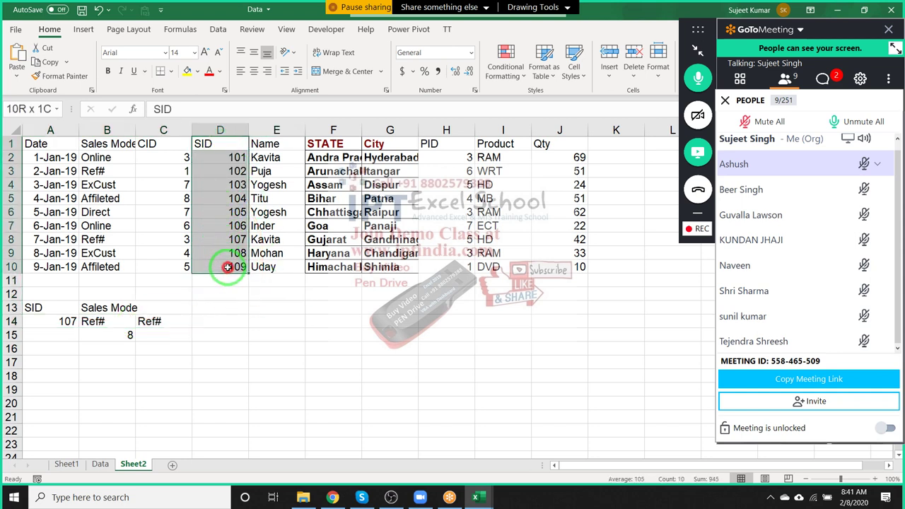
{"action": "left_click_drag", "start_coordinate": [228, 267], "coordinate": [231, 267]}
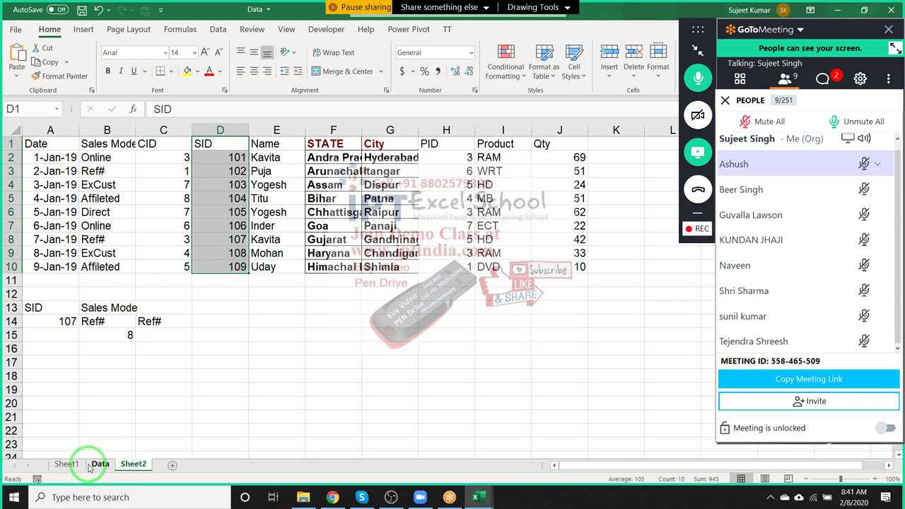
Step: Go through Sheet1 to the Data sheet and select its SID and Date columns
{"action": "left_click", "coordinate": [67, 461]}
{"action": "left_click_drag", "start_coordinate": [50, 141], "coordinate": [76, 414]}
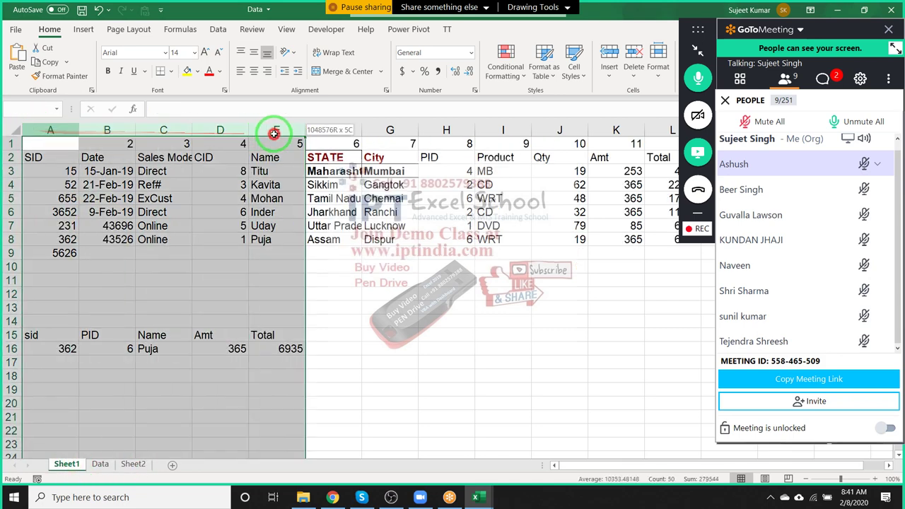
{"action": "left_click", "coordinate": [99, 464]}
{"action": "left_click", "coordinate": [61, 234]}
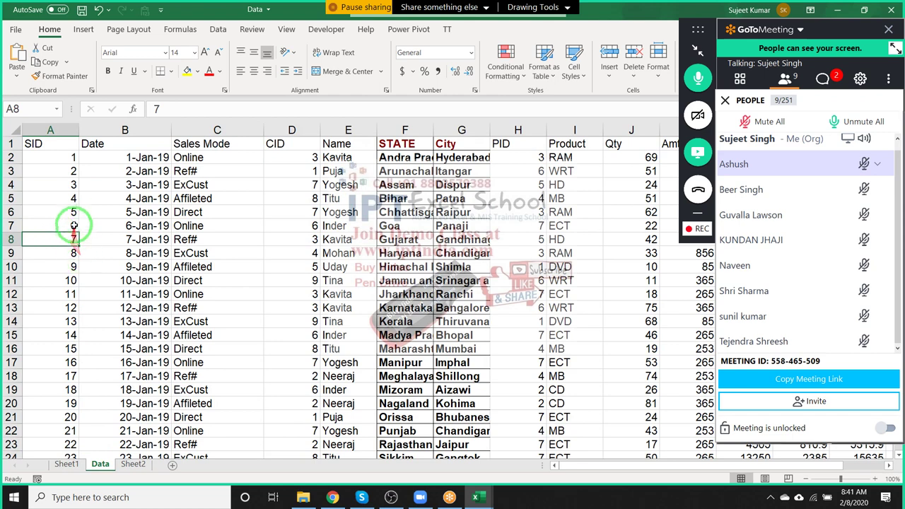
{"action": "left_click_drag", "start_coordinate": [50, 130], "coordinate": [158, 135]}
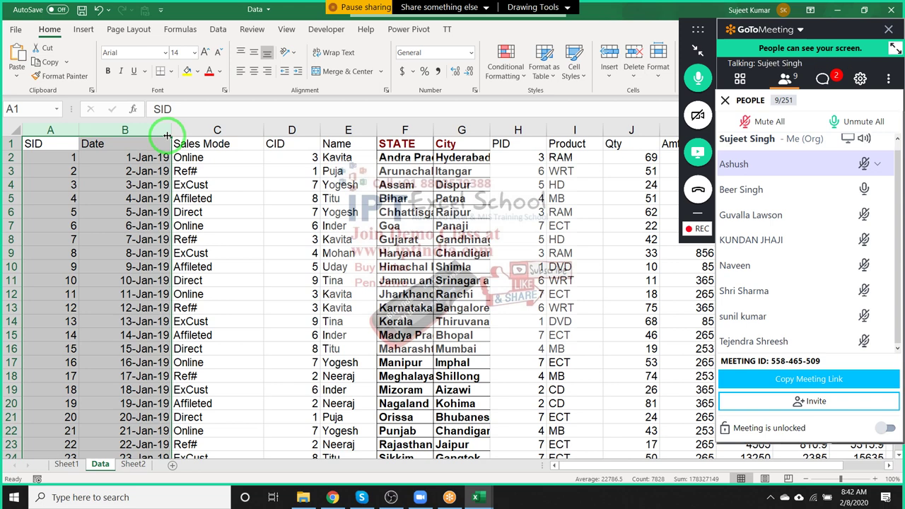
Step: Copy the sales data A1:J18 into a new blank workbook
{"action": "mouse_move", "coordinate": [44, 147]}
{"action": "left_mouse_down"}
{"action": "mouse_move", "coordinate": [333, 191]}
{"action": "mouse_move", "coordinate": [627, 381]}
{"action": "left_mouse_up"}
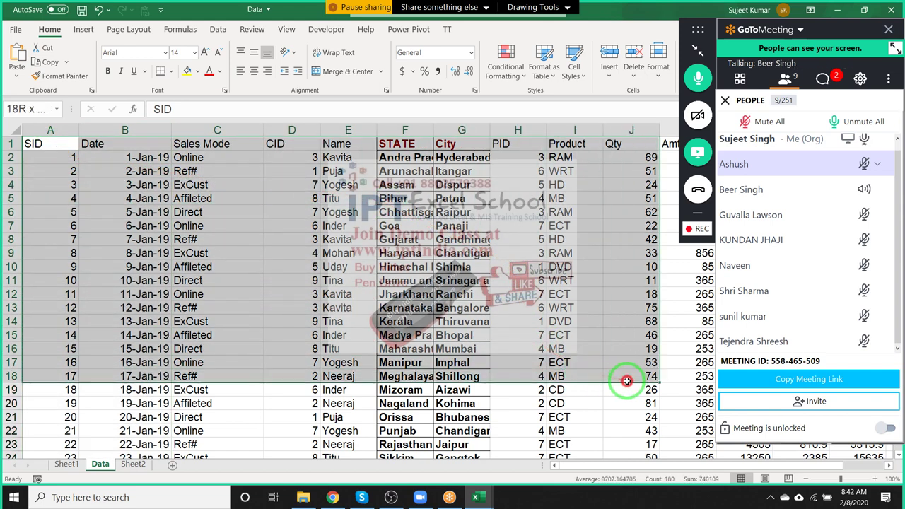
{"action": "key", "text": "ctrl+c"}
{"action": "key", "text": "ctrl+n"}
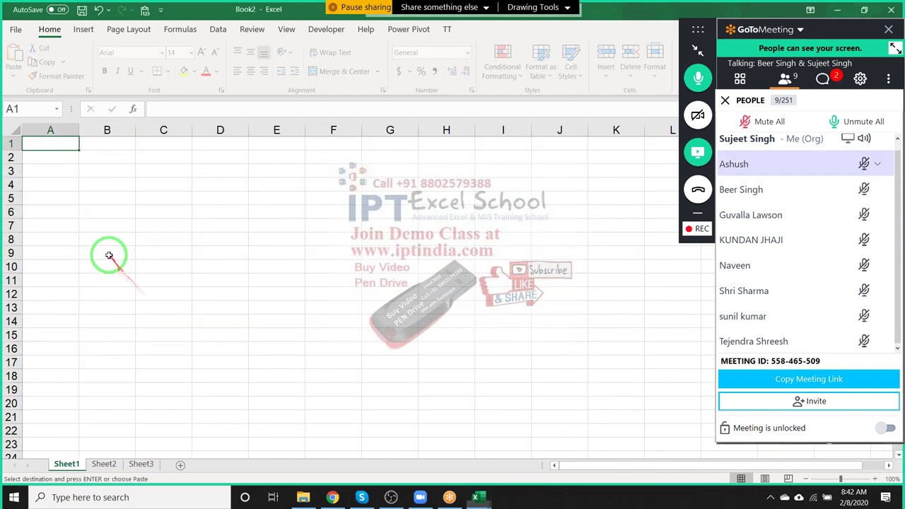
{"action": "key", "text": "ctrl+v"}
{"action": "mouse_move", "coordinate": [121, 384]}
{"action": "left_mouse_down"}
{"action": "mouse_move", "coordinate": [138, 61]}
{"action": "mouse_move", "coordinate": [101, 433]}
{"action": "mouse_move", "coordinate": [182, 39]}
{"action": "mouse_move", "coordinate": [96, 33]}
{"action": "left_mouse_up"}
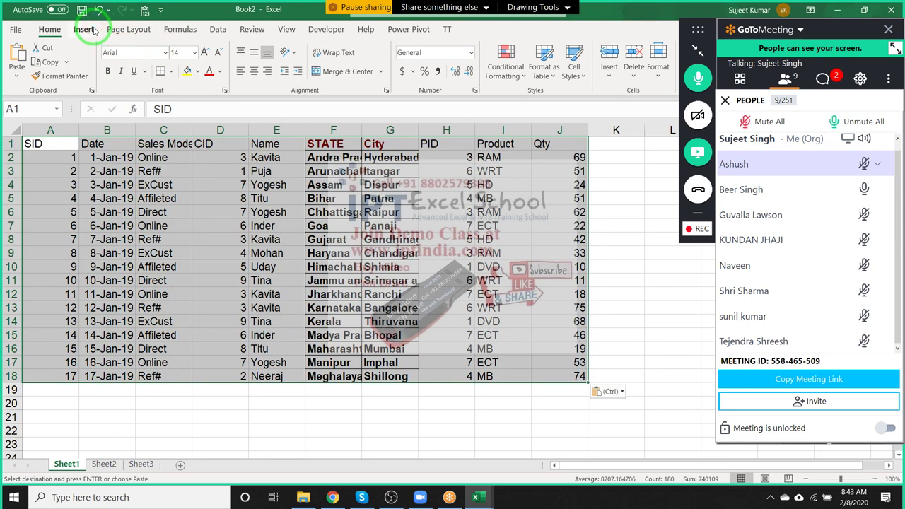
Step: Convert the pasted sales data into an Excel table, Table1
{"action": "left_click", "coordinate": [92, 31]}
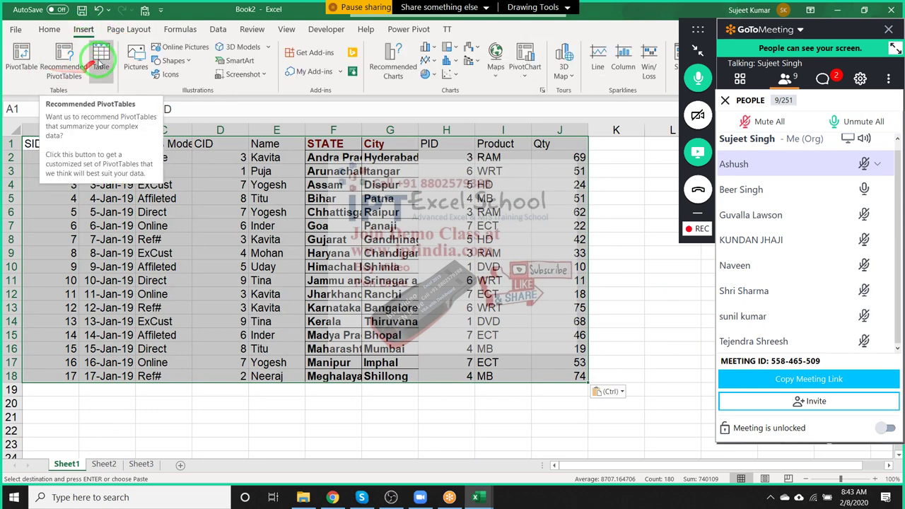
{"action": "left_click", "coordinate": [101, 57]}
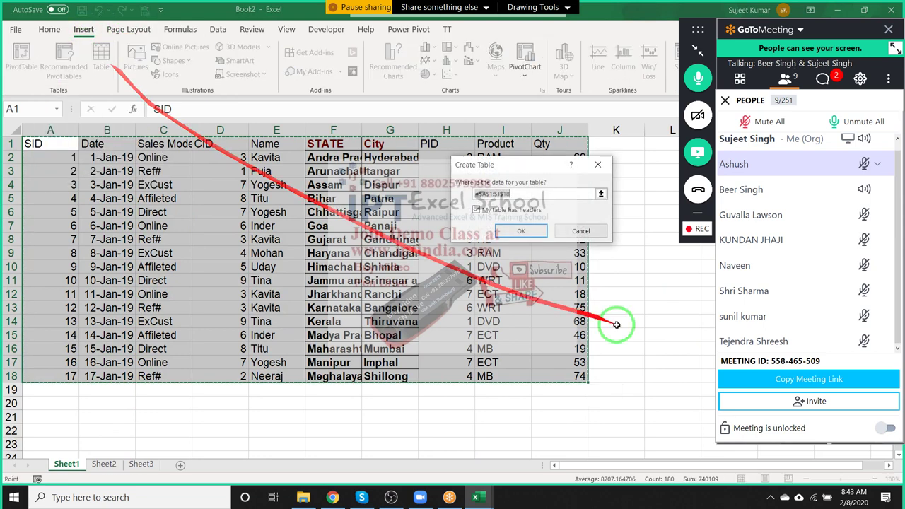
{"action": "left_click", "coordinate": [517, 236]}
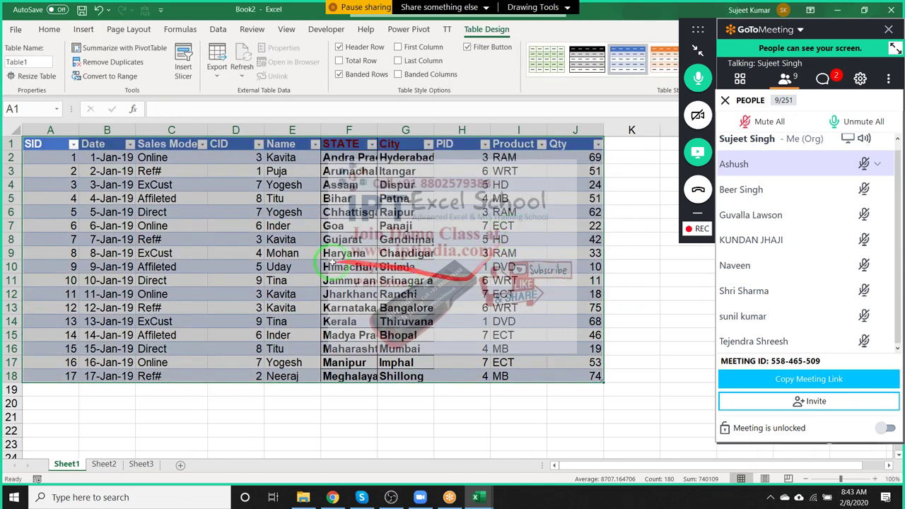
Step: Copy the table's header row and go to the empty Sheet2
{"action": "left_click", "coordinate": [49, 139]}
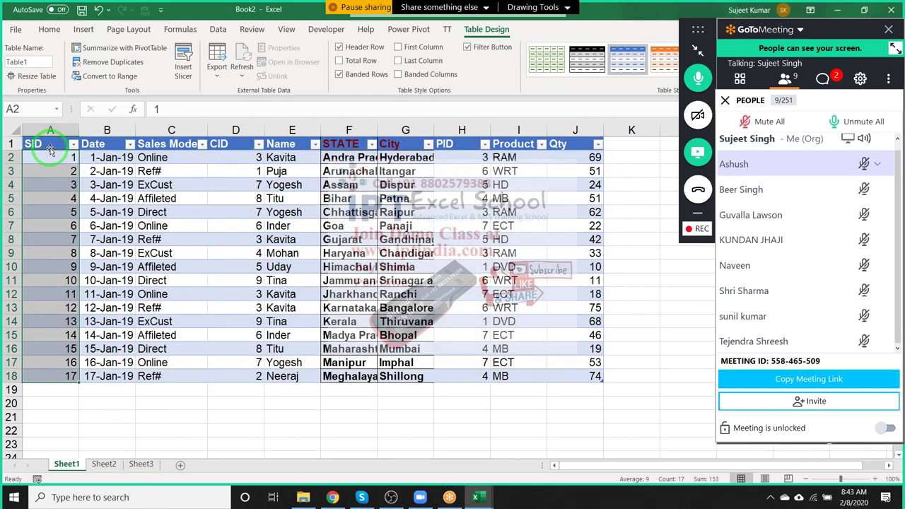
{"action": "left_click", "coordinate": [48, 144]}
{"action": "left_click", "coordinate": [48, 144]}
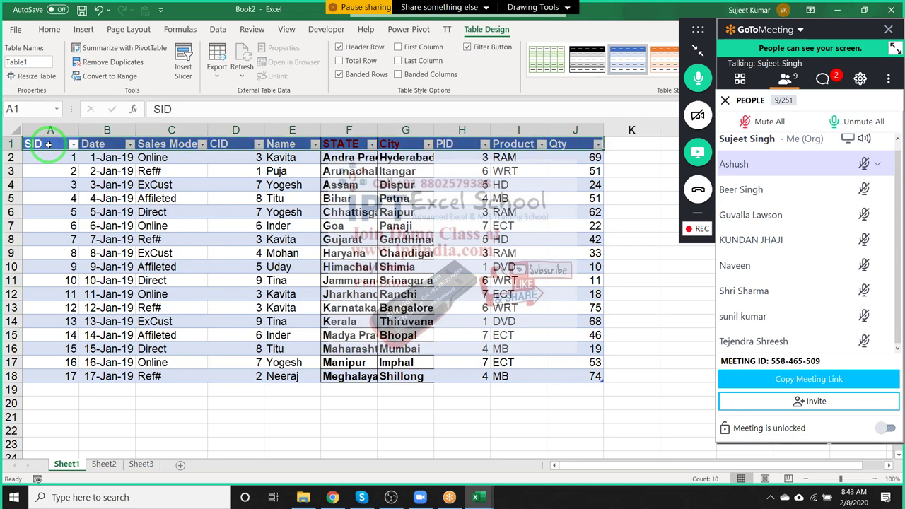
{"action": "key", "text": "ctrl+c"}
{"action": "left_click", "coordinate": [104, 464]}
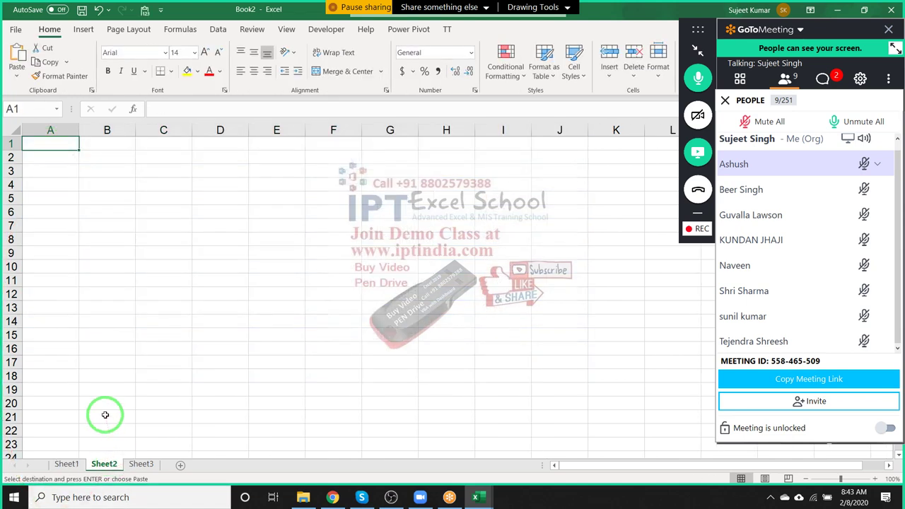
Step: Paste the copied headers into Sheet2 A1 and extend the selection a few rows down
{"action": "key", "text": "ctrl+v"}
{"action": "key", "text": "shift+Down"}
{"action": "key", "text": "shift+Down"}
{"action": "key", "text": "shift+Down"}
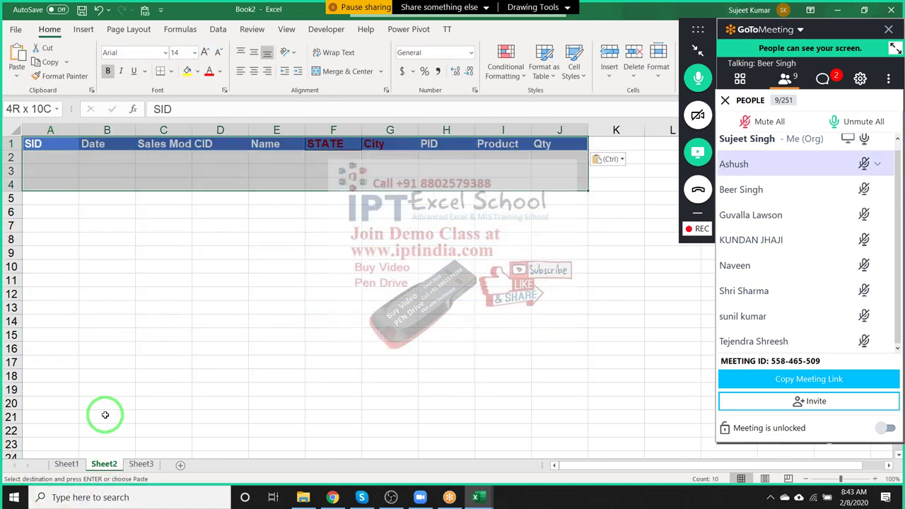
{"action": "key", "text": "shift+Down"}
{"action": "key", "text": "shift+Down"}
{"action": "key", "text": "shift+Down"}
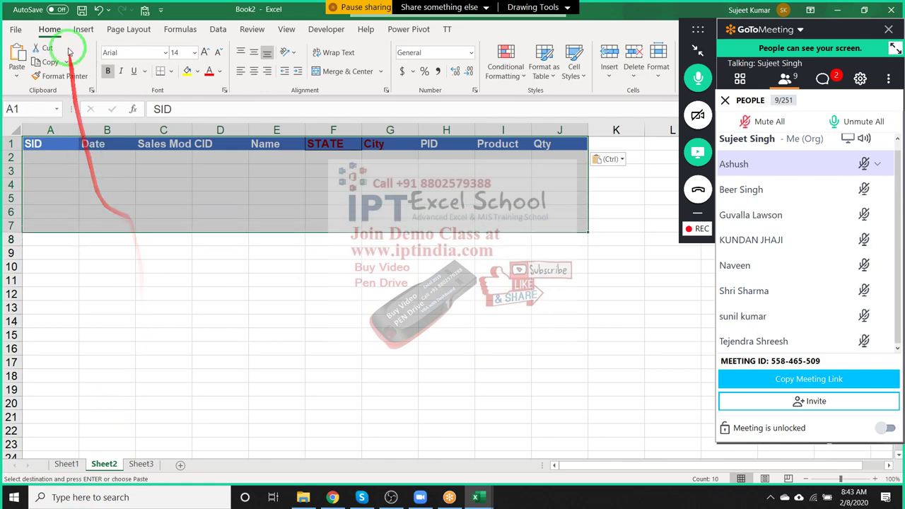
Step: Create a PivotTable from the range by mistake, then delete its sheet
{"action": "left_click", "coordinate": [84, 28]}
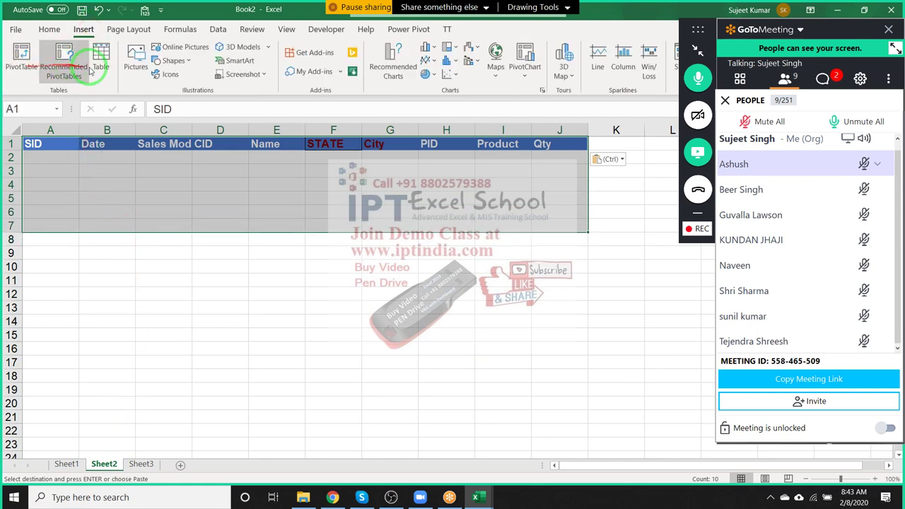
{"action": "left_click", "coordinate": [22, 56]}
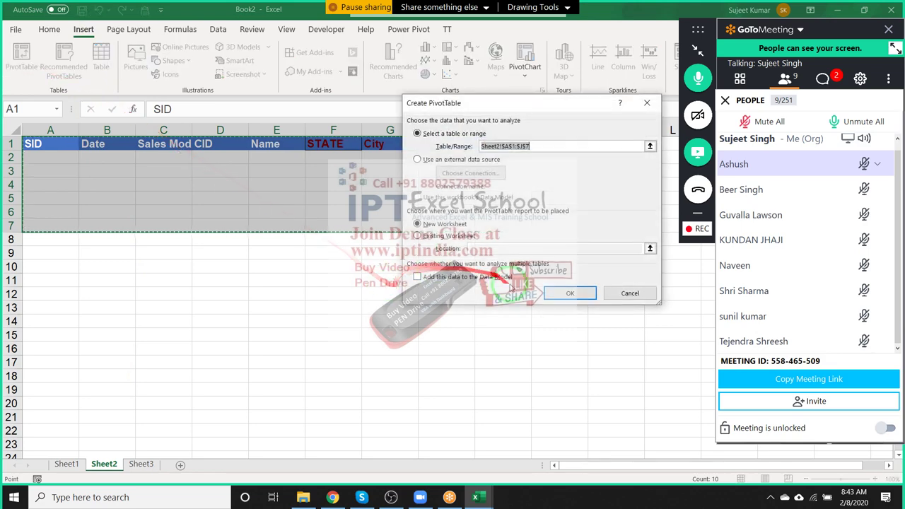
{"action": "left_click", "coordinate": [570, 293]}
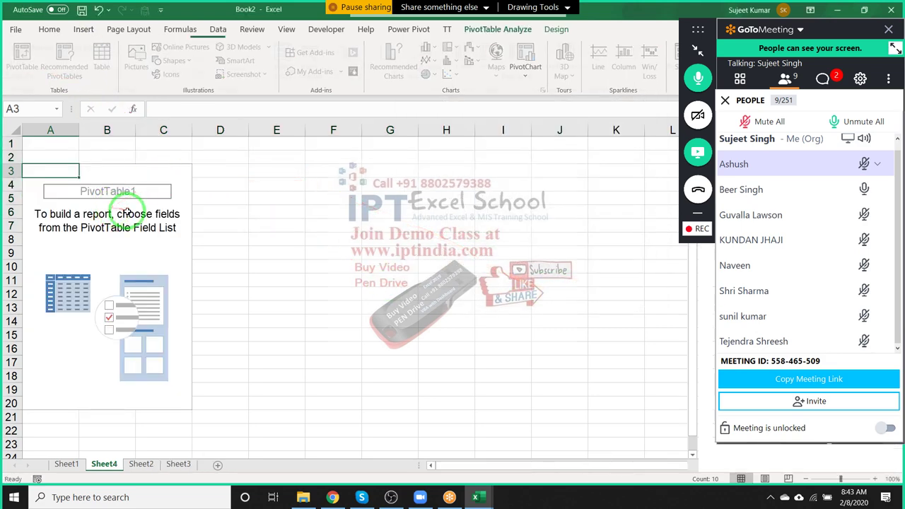
{"action": "right_click", "coordinate": [110, 466]}
{"action": "left_click", "coordinate": [178, 317]}
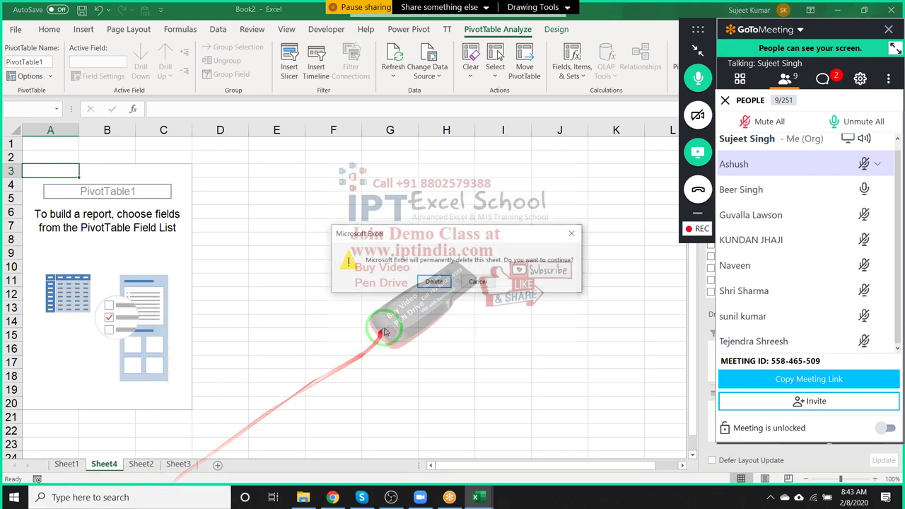
{"action": "left_click", "coordinate": [433, 282]}
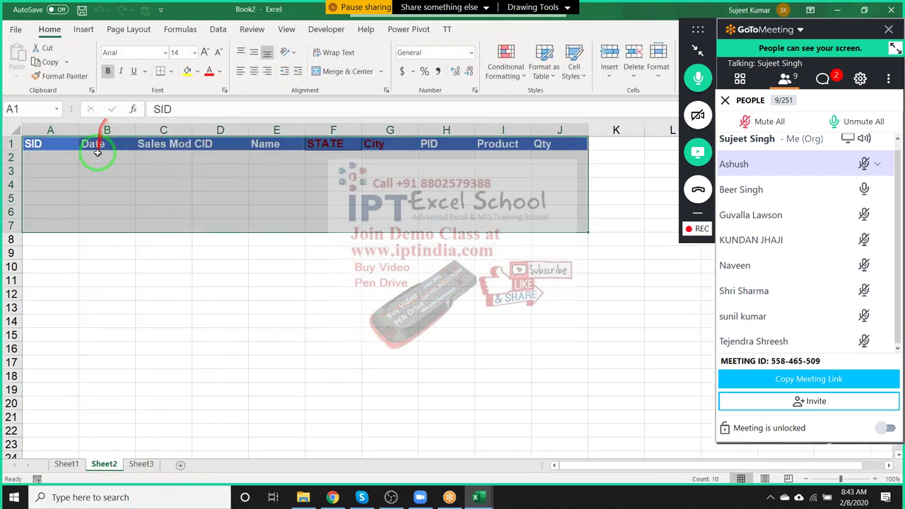
Step: Make a table from the range, then undo it because it used generic Column headers
{"action": "left_click", "coordinate": [85, 29]}
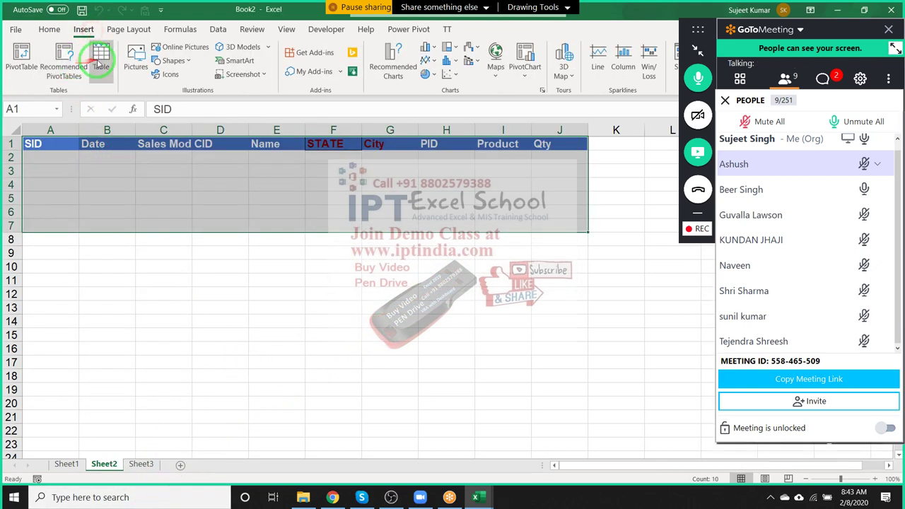
{"action": "left_click", "coordinate": [101, 62]}
{"action": "left_click", "coordinate": [524, 229]}
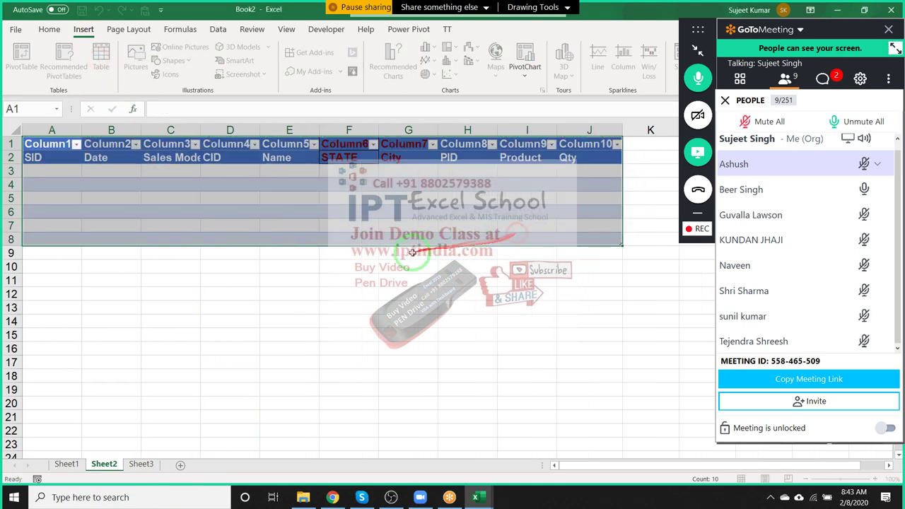
{"action": "left_click", "coordinate": [275, 281]}
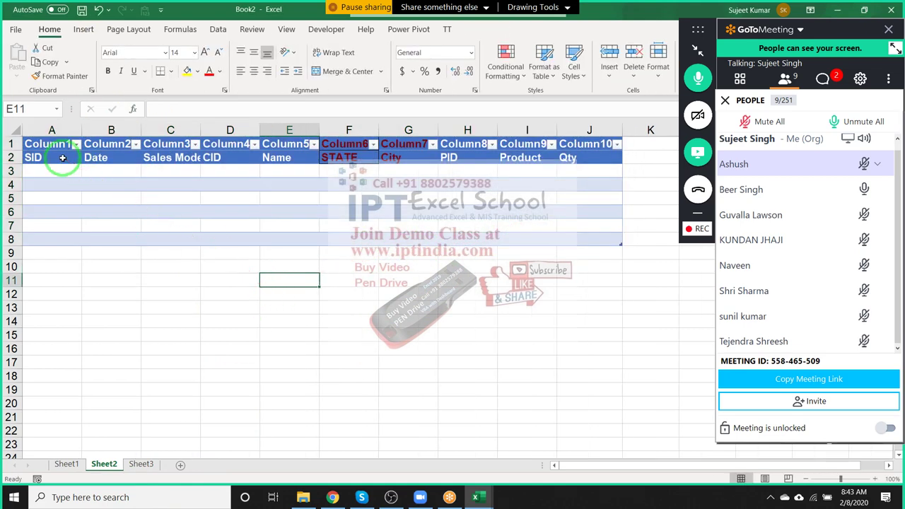
{"action": "key", "text": "ctrl+z"}
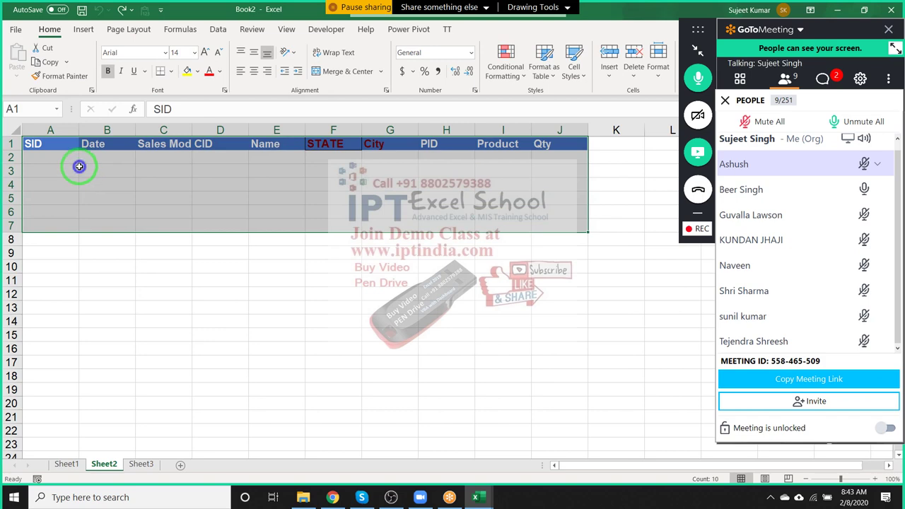
{"action": "right_click", "coordinate": [80, 167]}
Step: Turn A1:J7 into a table, Table3, using row 1 (SID through Qty) as headers
{"action": "left_click", "coordinate": [81, 29]}
{"action": "left_click", "coordinate": [83, 29]}
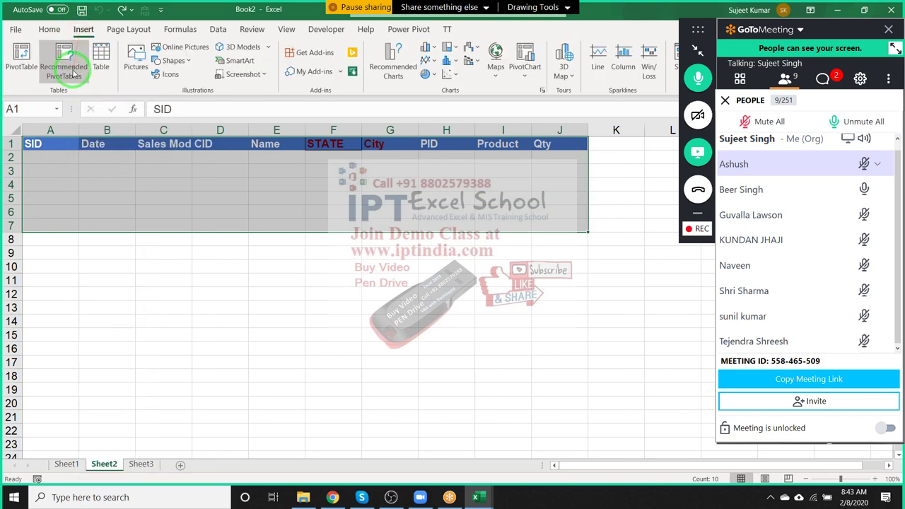
{"action": "left_click", "coordinate": [101, 60]}
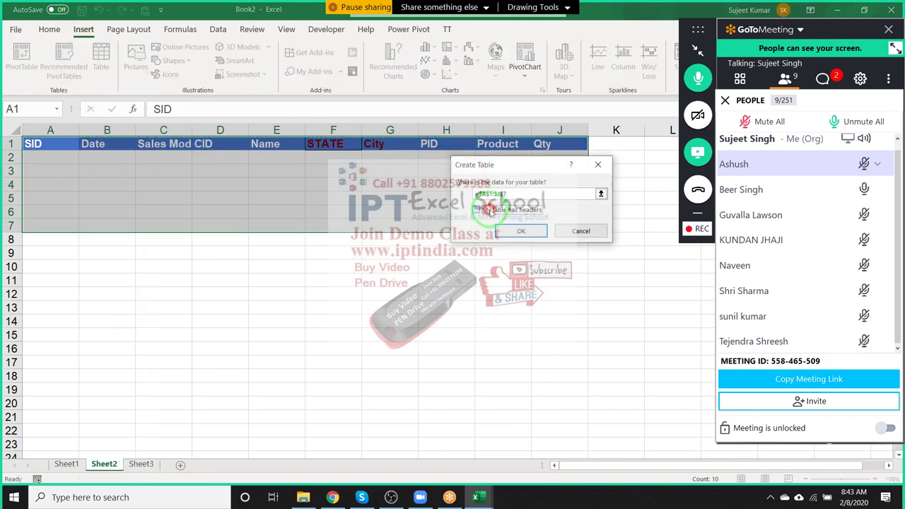
{"action": "left_click", "coordinate": [512, 231]}
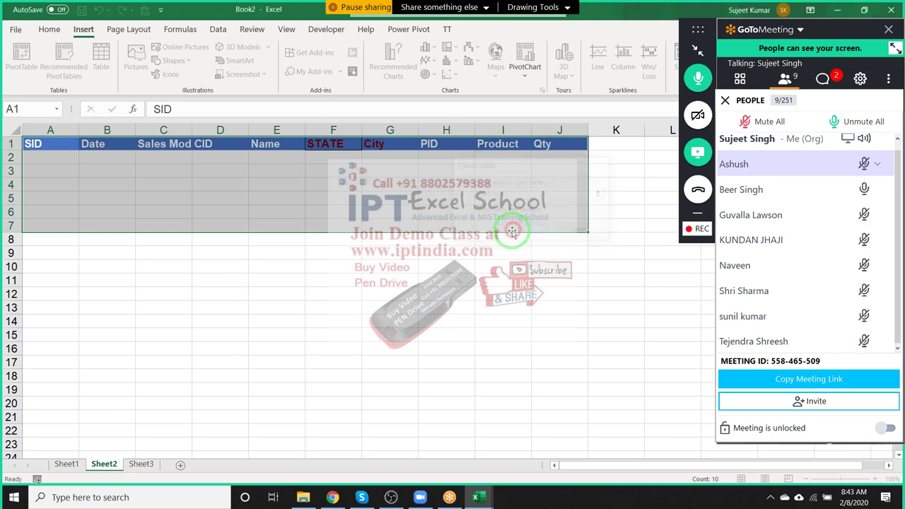
{"action": "left_click", "coordinate": [244, 183]}
{"action": "left_click", "coordinate": [64, 161]}
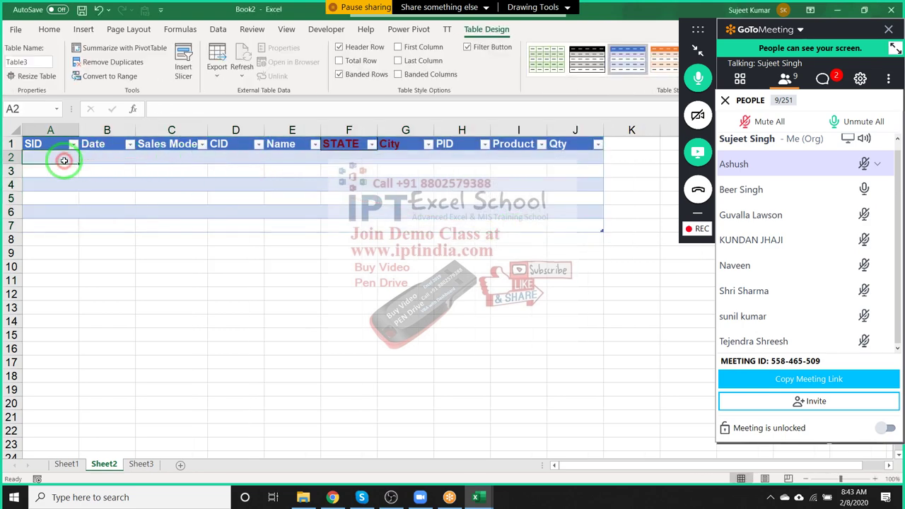
Step: Enter SID 1 in A2
{"action": "type", "text": "1"}
{"action": "key", "text": "Return"}
{"action": "left_click", "coordinate": [64, 160]}
{"action": "key", "text": "Right"}
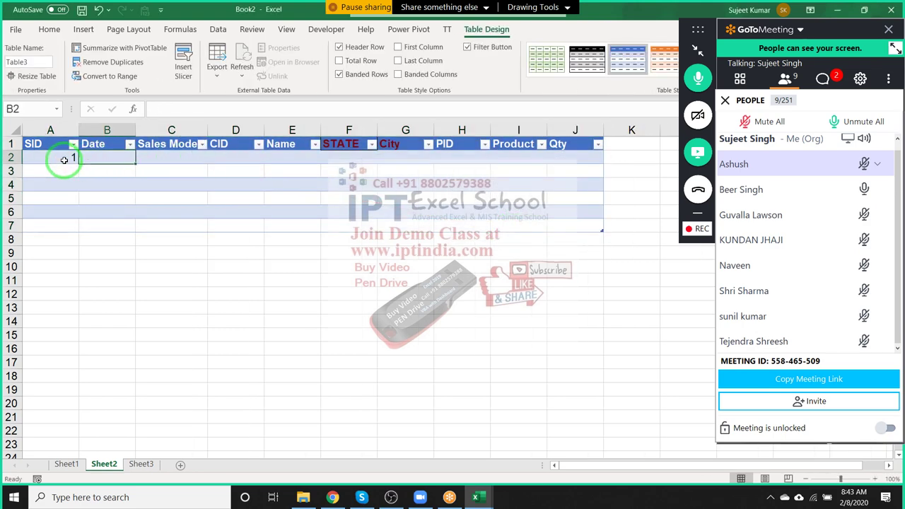
Step: In B2, VLOOKUP the row's SID in Sheet1's data, returning column 2 (Date)
{"action": "type", "text": "=vl"}
{"action": "key", "text": "Tab"}
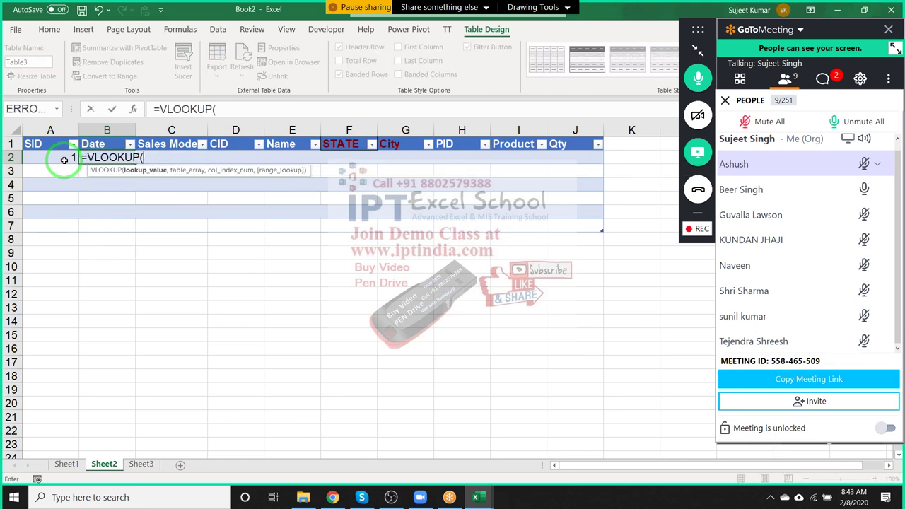
{"action": "left_click", "coordinate": [64, 160]}
{"action": "type", "text": ","}
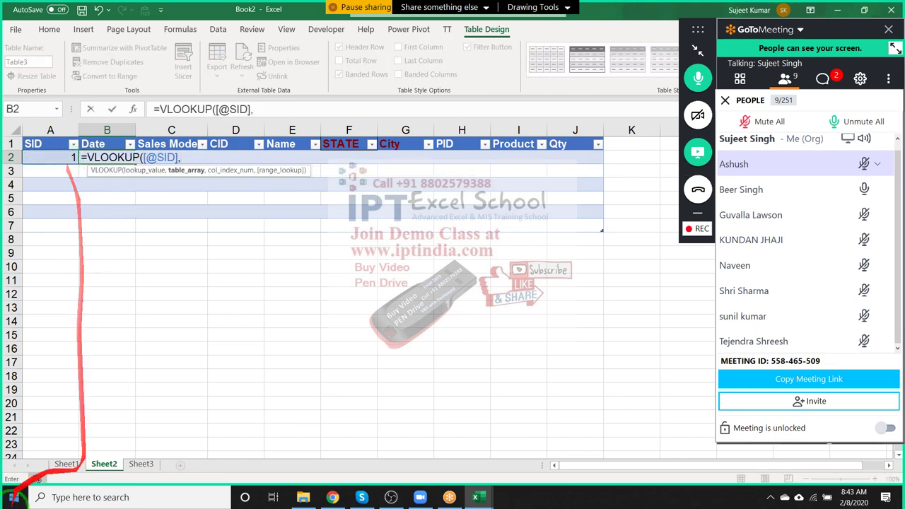
{"action": "left_click", "coordinate": [67, 465]}
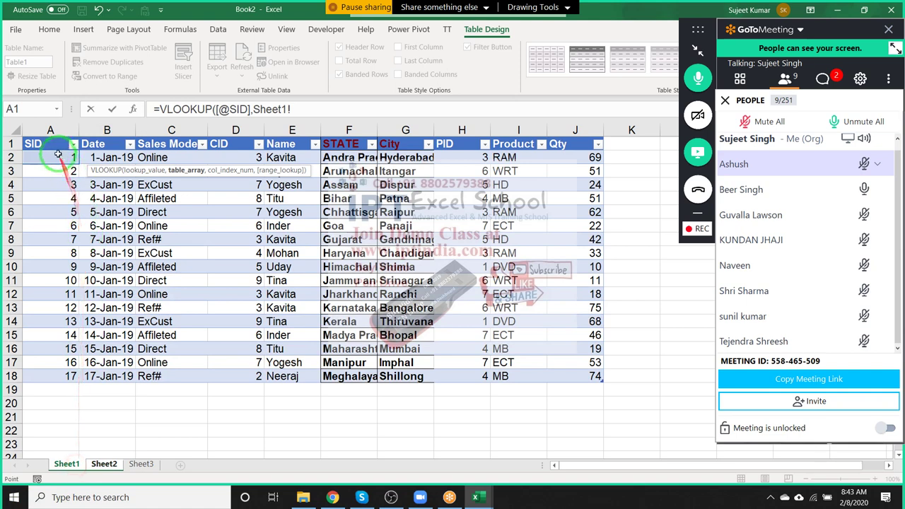
{"action": "left_click", "coordinate": [50, 130]}
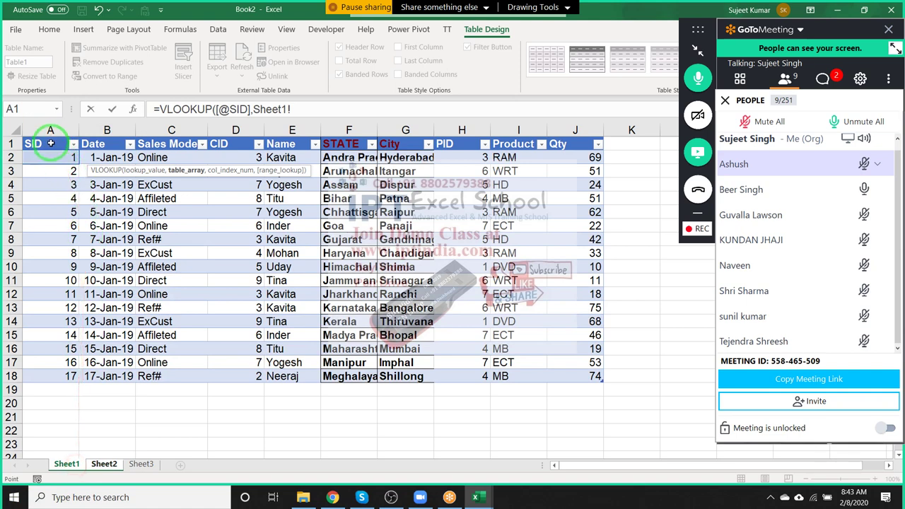
{"action": "mouse_move", "coordinate": [50, 143]}
{"action": "left_mouse_down"}
{"action": "mouse_move", "coordinate": [540, 347]}
{"action": "mouse_move", "coordinate": [563, 370]}
{"action": "left_mouse_up"}
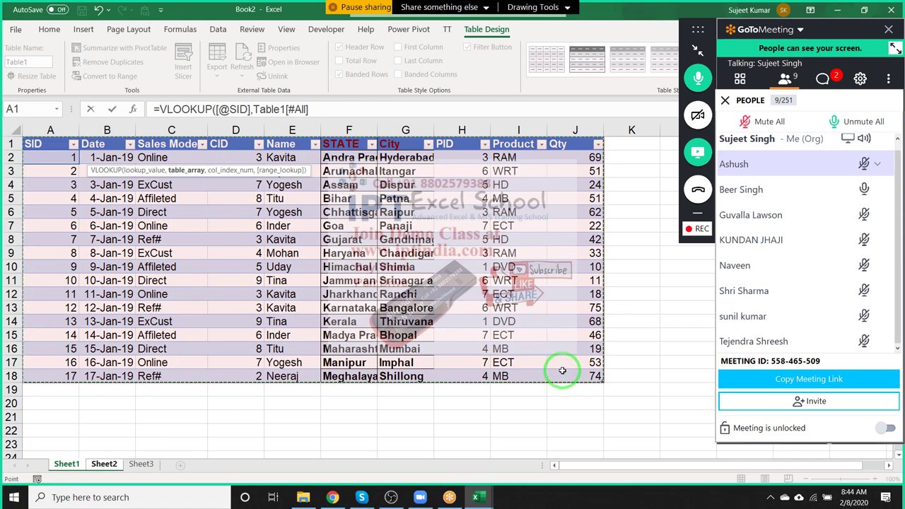
{"action": "type", "text": ","}
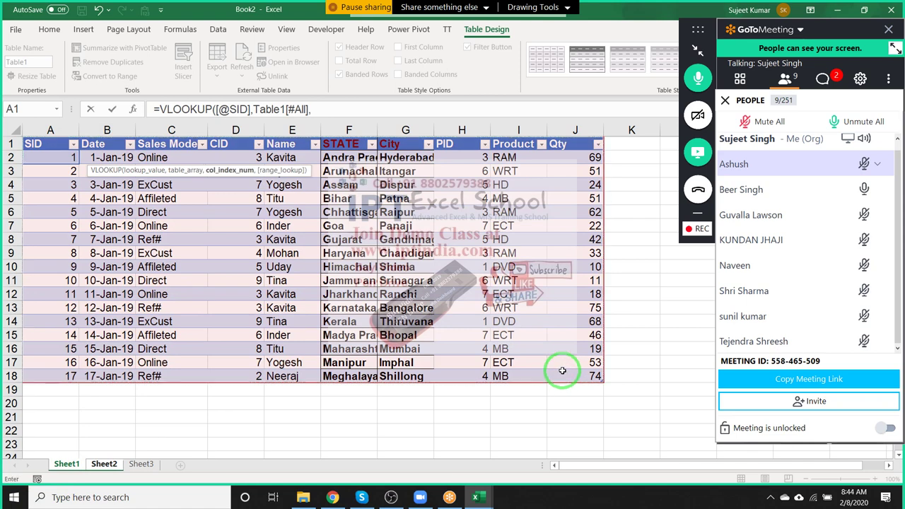
{"action": "type", "text": "2,0)"}
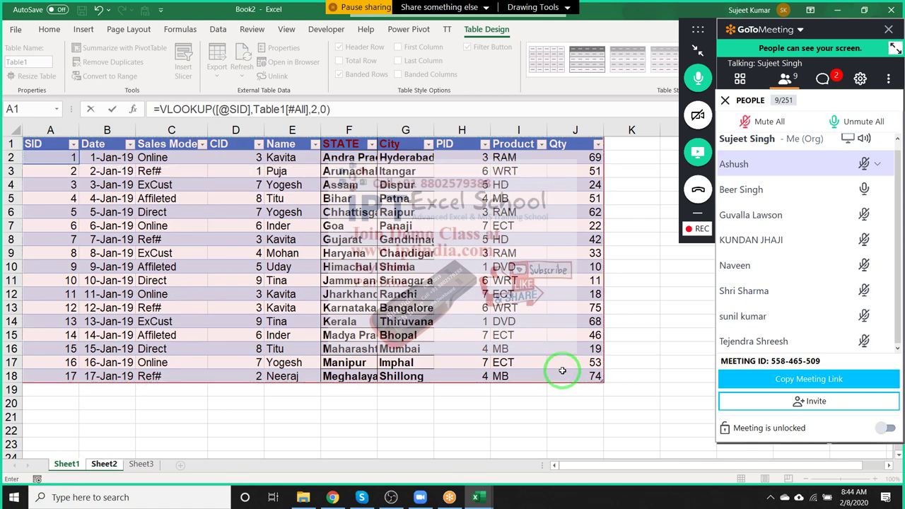
{"action": "key", "text": "Return"}
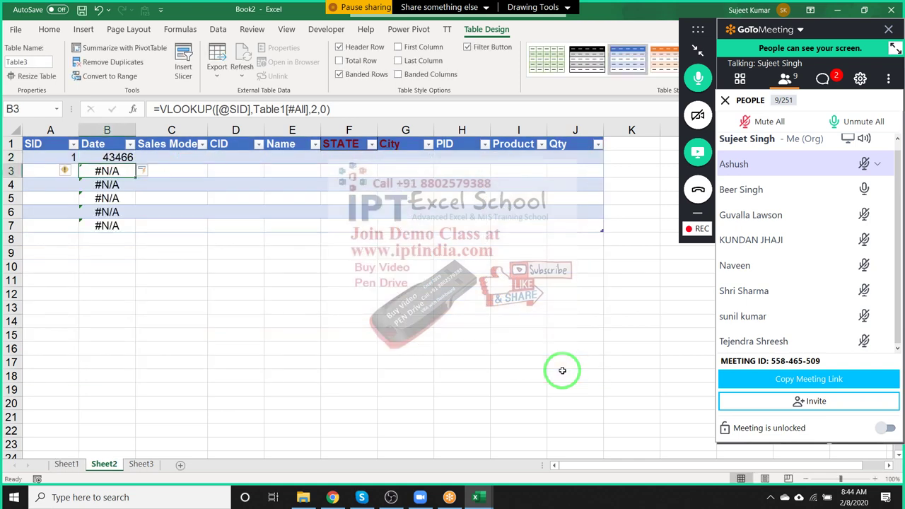
{"action": "key", "text": "Up"}
Step: Enter SIDs 2 and 3 in A3 and A4
{"action": "key", "text": "Down"}
{"action": "key", "text": "Left"}
{"action": "type", "text": "1"}
{"action": "key", "text": "Return"}
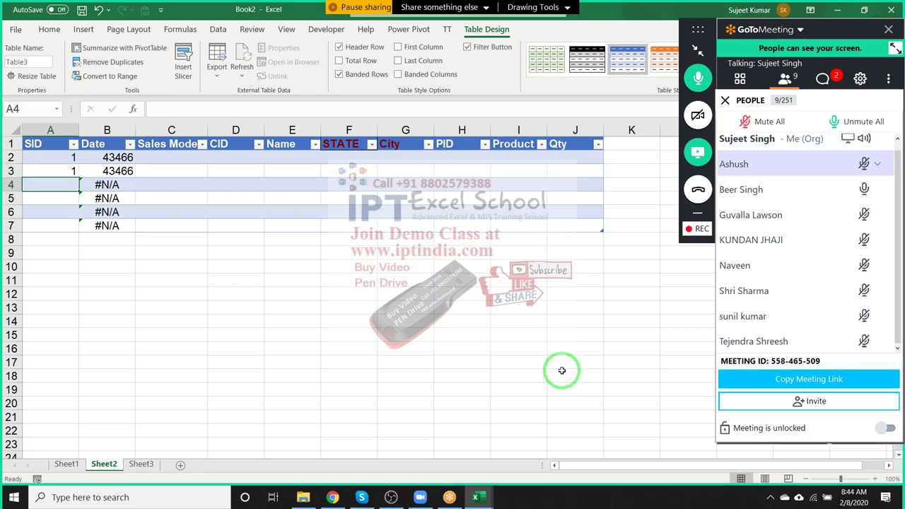
{"action": "key", "text": "Up"}
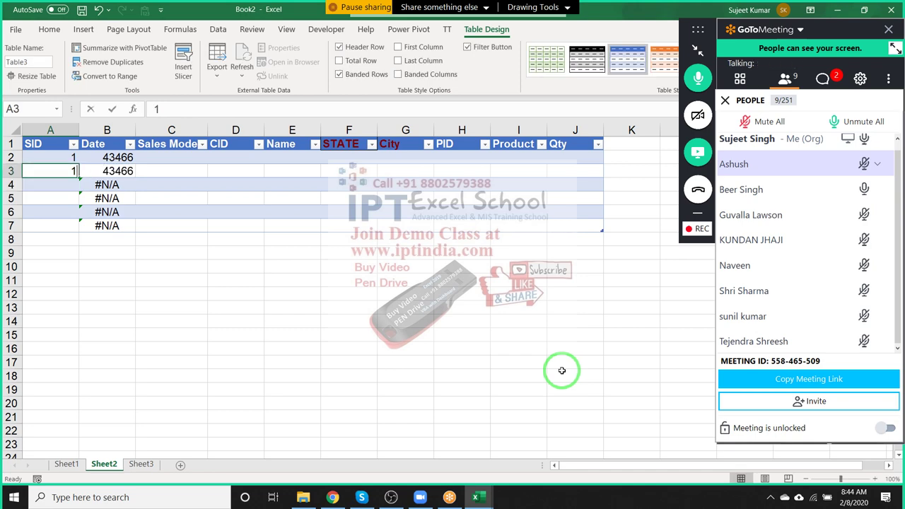
{"action": "key", "text": "BackSpace"}
{"action": "type", "text": "2"}
{"action": "key", "text": "Return"}
{"action": "type", "text": "3"}
{"action": "key", "text": "Return"}
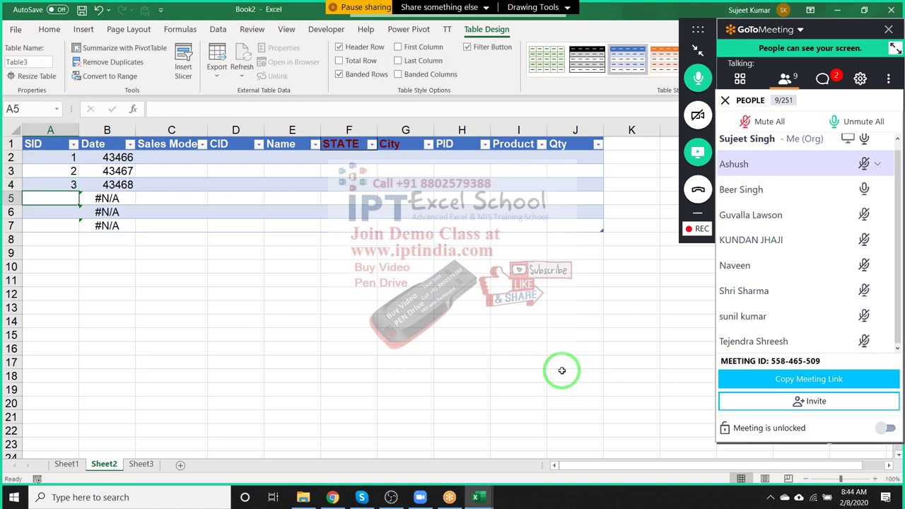
Step: Fill B2's VLOOKUP formula across row 2 through Qty
{"action": "key", "text": "Up"}
{"action": "key", "text": "Up"}
{"action": "key", "text": "Up"}
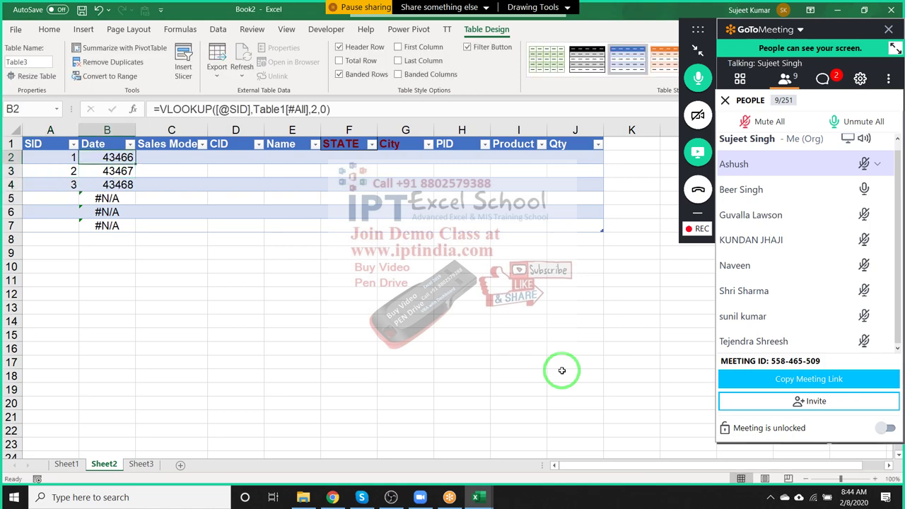
{"action": "key", "text": "Up"}
{"action": "key", "text": "Down"}
{"action": "key", "text": "shift+Right"}
{"action": "key", "text": "shift+Right"}
{"action": "key", "text": "shift+Right"}
{"action": "key", "text": "shift+Right"}
{"action": "key", "text": "shift+Right"}
{"action": "key", "text": "shift+Right"}
{"action": "key", "text": "shift+Right"}
{"action": "key", "text": "shift+Right"}
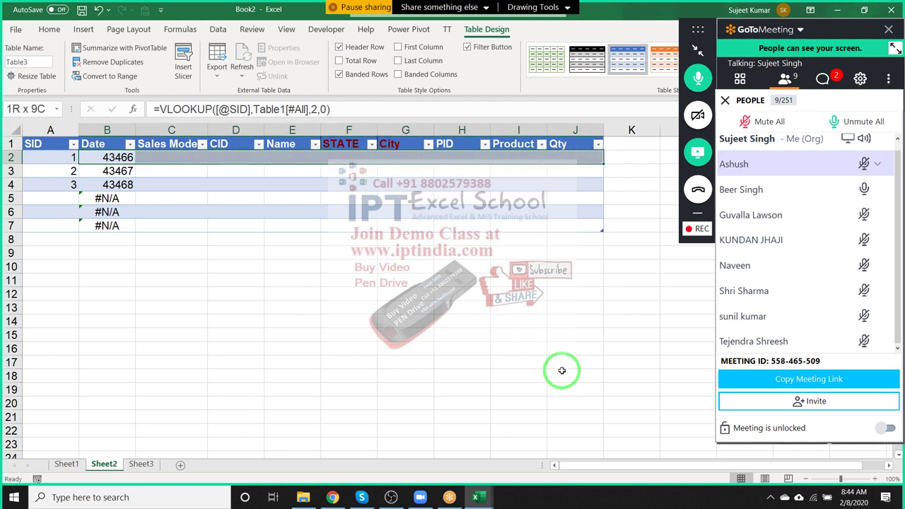
{"action": "key", "text": "ctrl+r"}
Step: Change C2's VLOOKUP column index to 3 to return Sales Mode
{"action": "key", "text": "Right"}
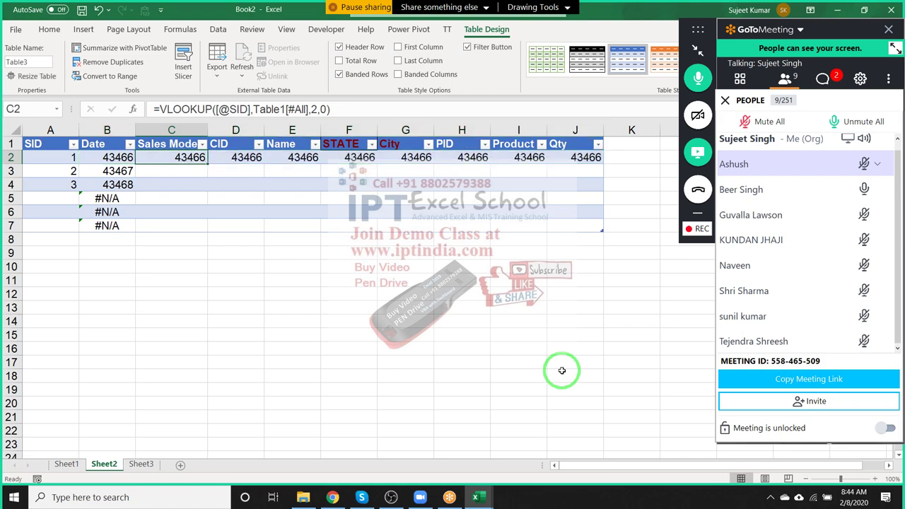
{"action": "left_click", "coordinate": [323, 110]}
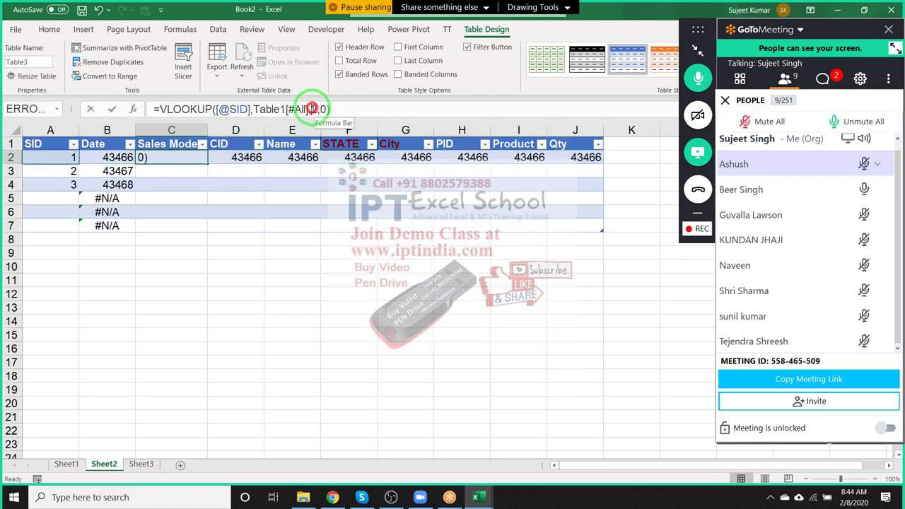
{"action": "key", "text": "BackSpace"}
{"action": "type", "text": "3"}
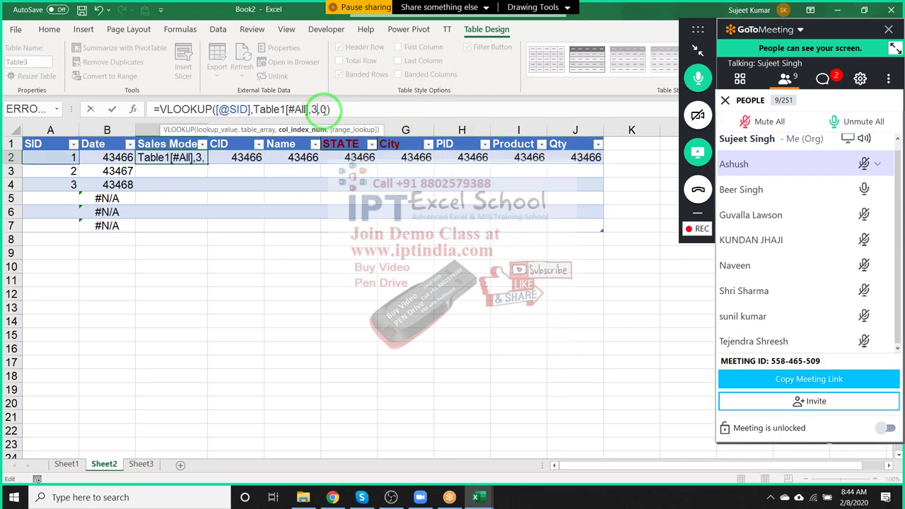
{"action": "key", "text": "Return"}
{"action": "key", "text": "Up"}
{"action": "key", "text": "Right"}
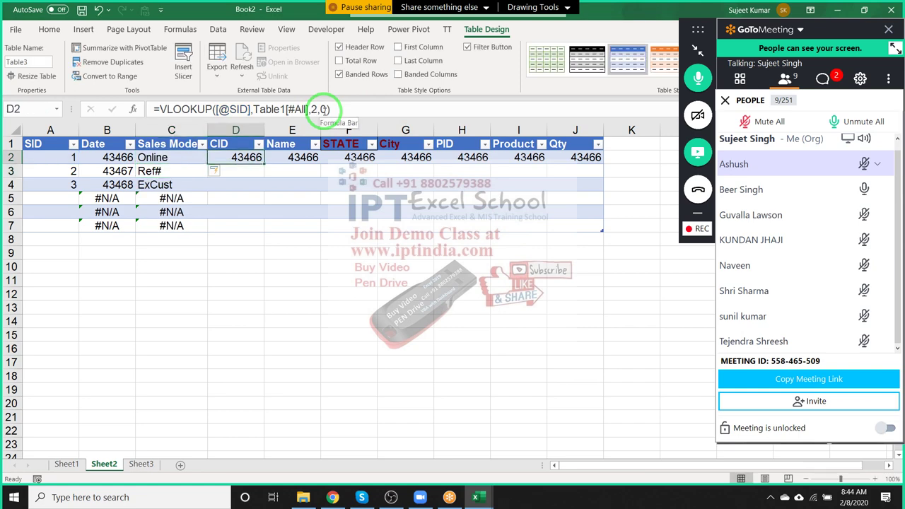
Step: Change D2's VLOOKUP column index to 4 to return CID
{"action": "left_click", "coordinate": [319, 109]}
{"action": "key", "text": "BackSpace"}
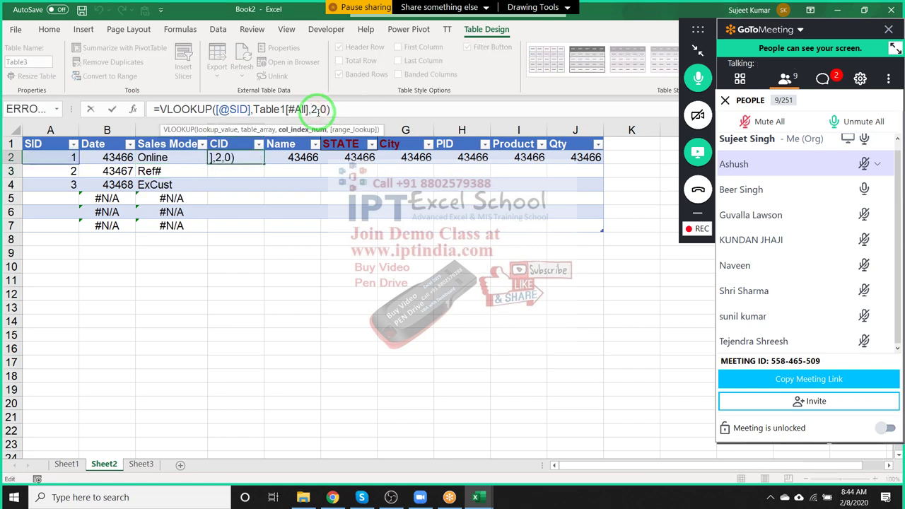
{"action": "type", "text": "4"}
{"action": "key", "text": "Return"}
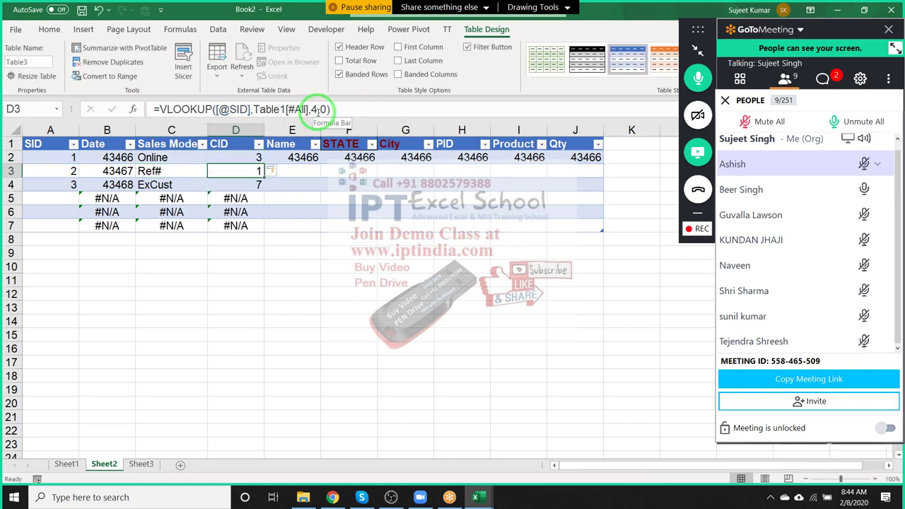
{"action": "key", "text": "Left"}
{"action": "key", "text": "Up"}
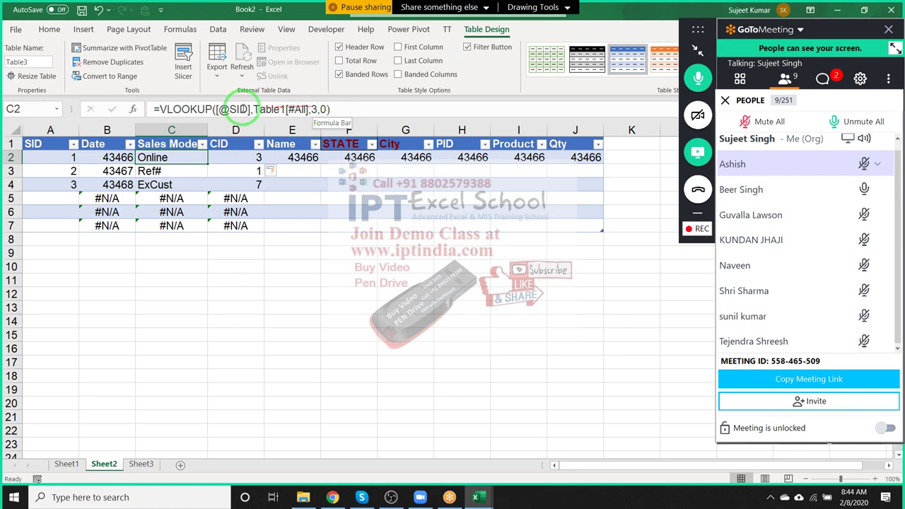
{"action": "key", "text": "Left"}
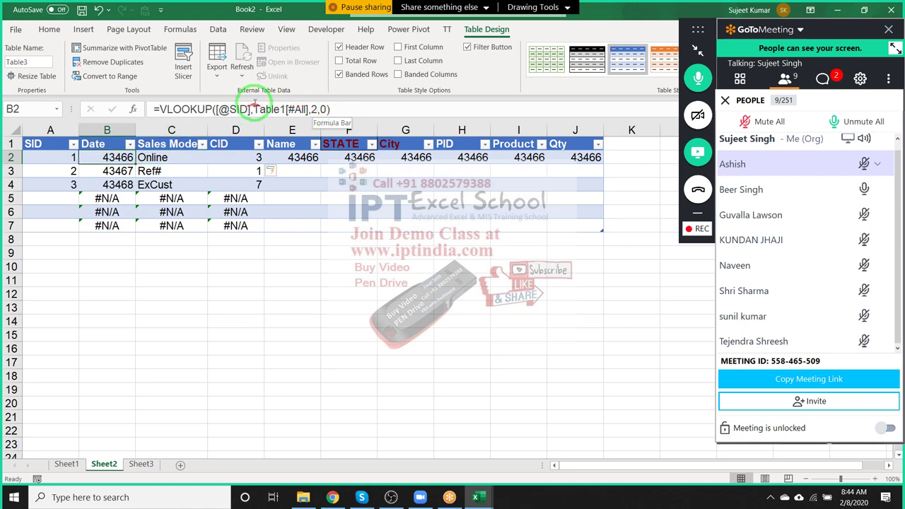
{"action": "left_click", "coordinate": [312, 108]}
{"action": "key", "text": "BackSpace"}
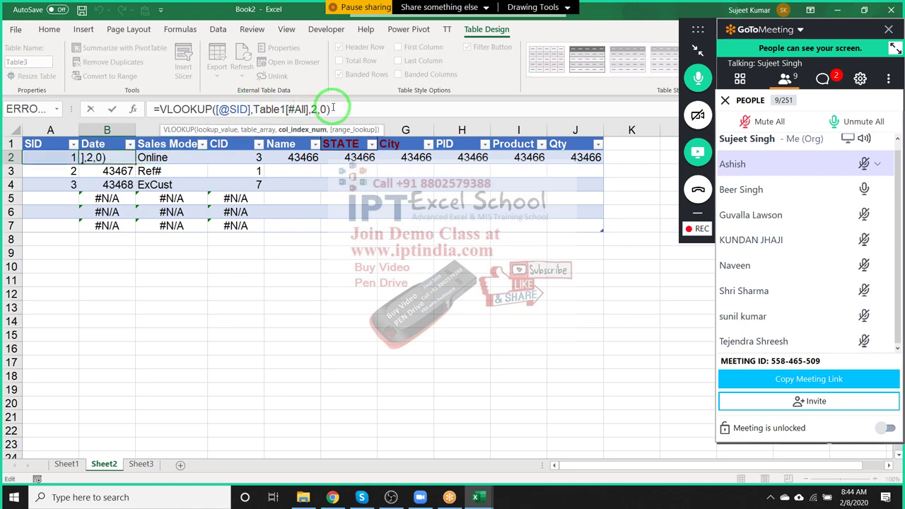
{"action": "type", "text": "ma"}
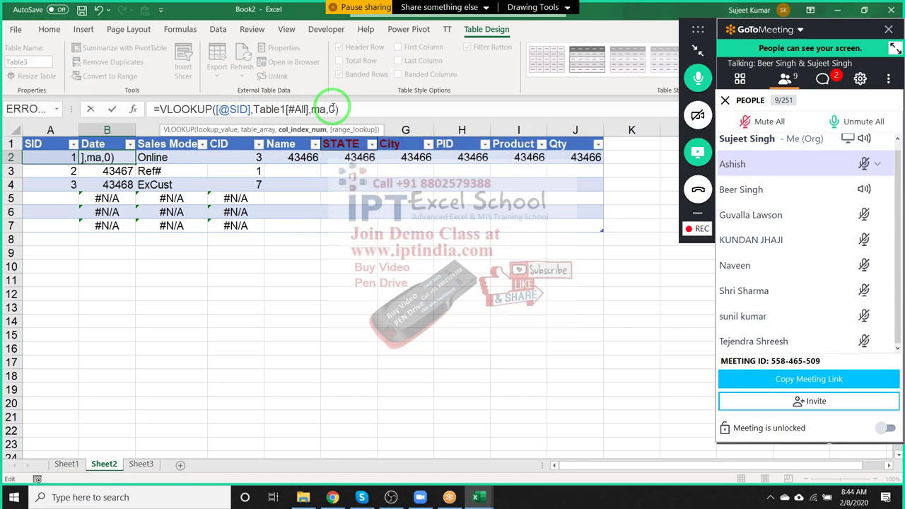
{"action": "key", "text": "BackSpace"}
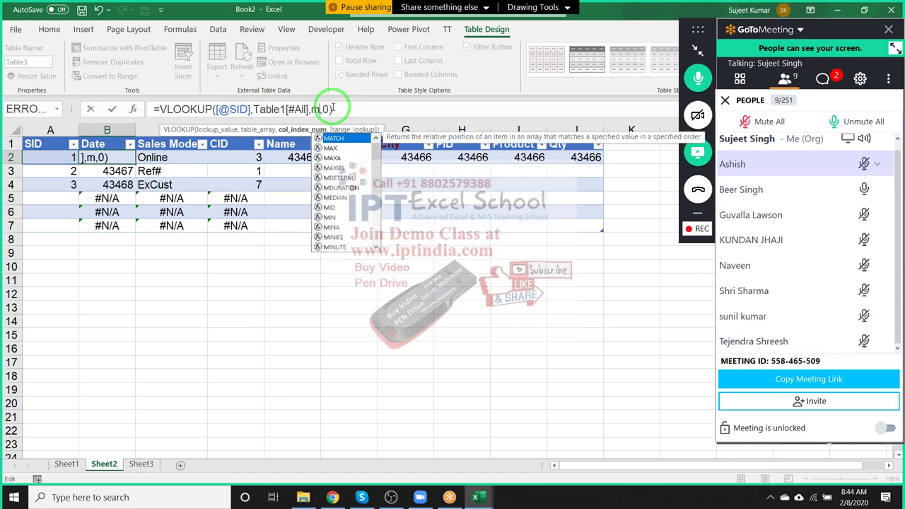
{"action": "key", "text": "Tab"}
{"action": "left_click_drag", "start_coordinate": [324, 197], "coordinate": [151, 214]}
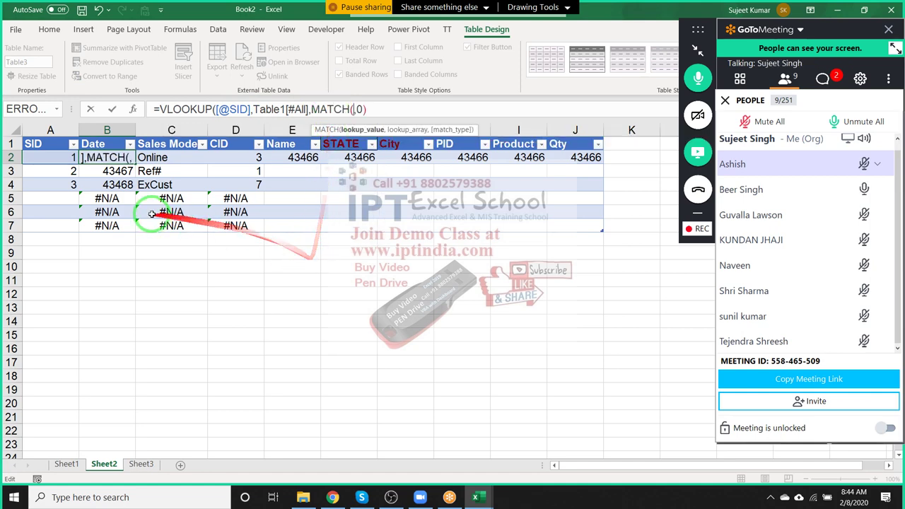
{"action": "left_click", "coordinate": [52, 156]}
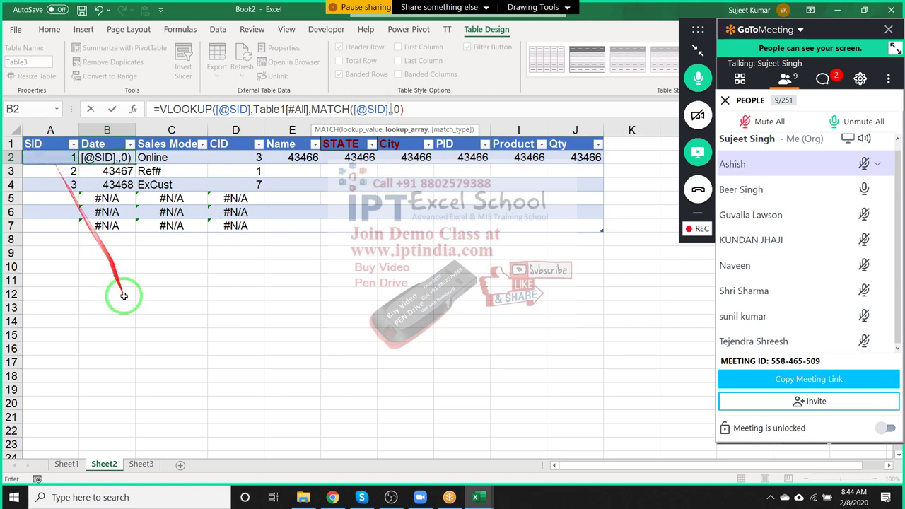
{"action": "left_click", "coordinate": [74, 457]}
{"action": "left_click", "coordinate": [71, 465]}
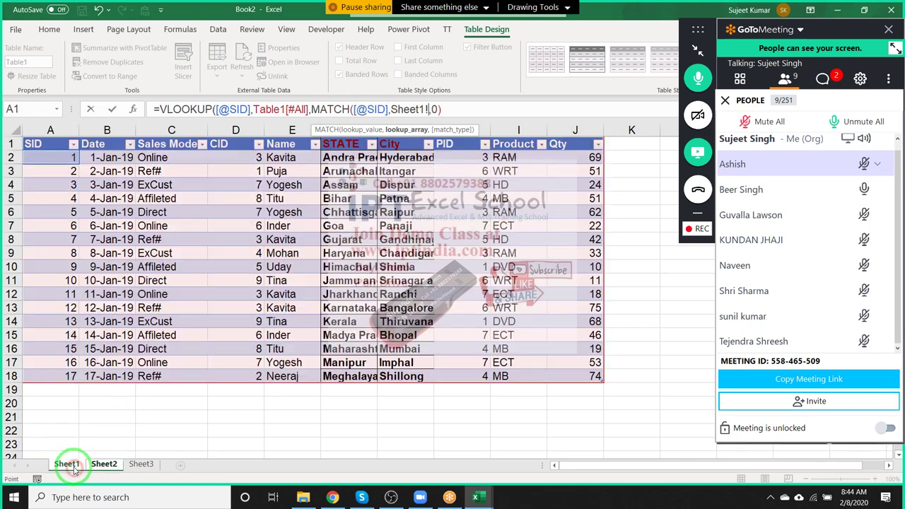
{"action": "left_click", "coordinate": [13, 144]}
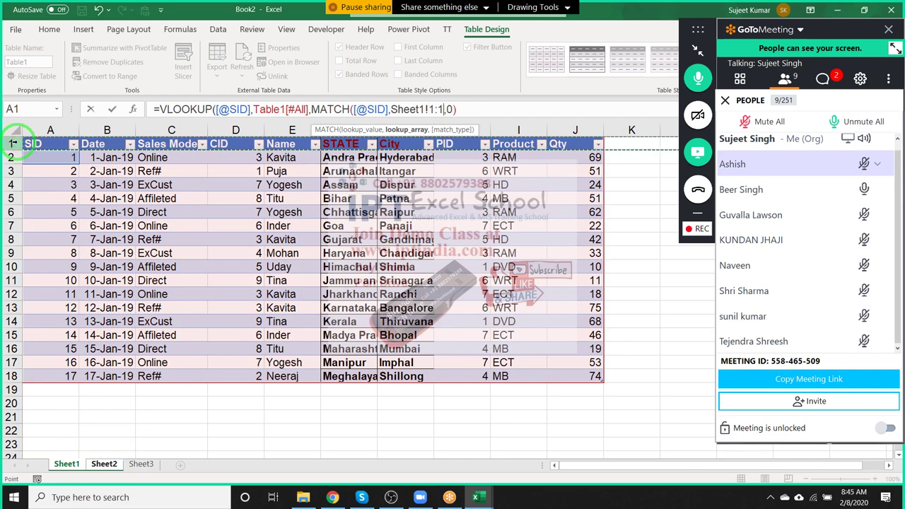
{"action": "type", "text": ","}
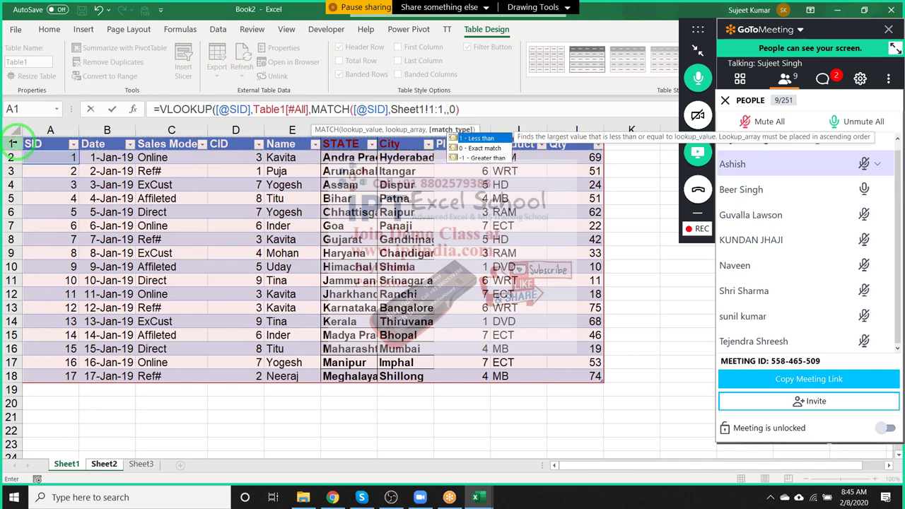
{"action": "type", "text": "0)"}
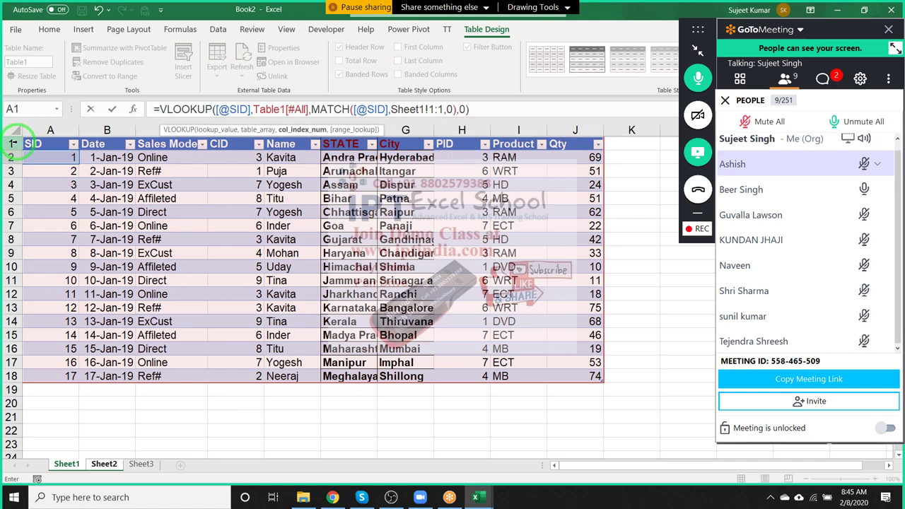
{"action": "key", "text": "Return"}
{"action": "key", "text": "Up"}
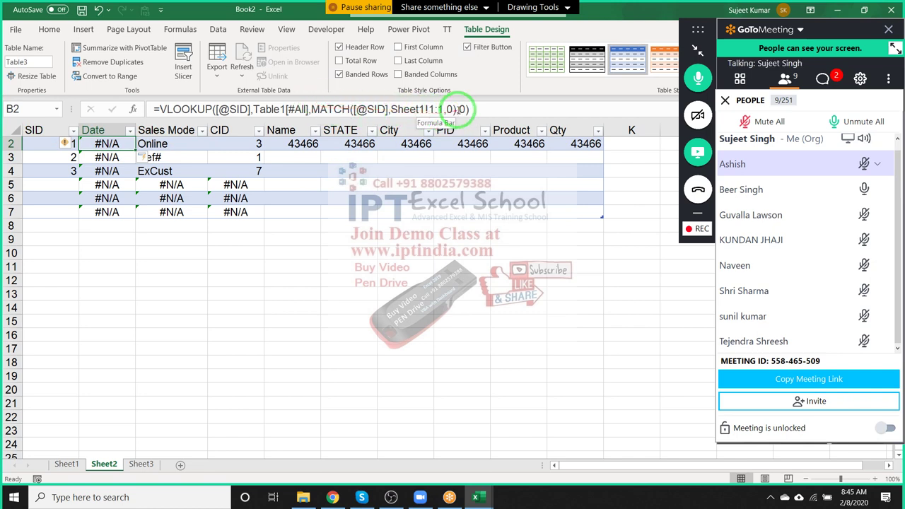
{"action": "left_click", "coordinate": [331, 110]}
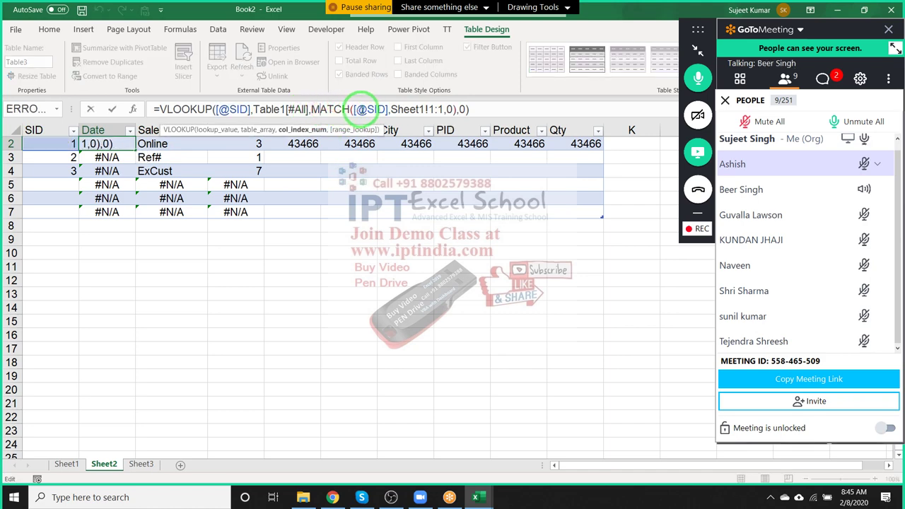
{"action": "left_click", "coordinate": [361, 109]}
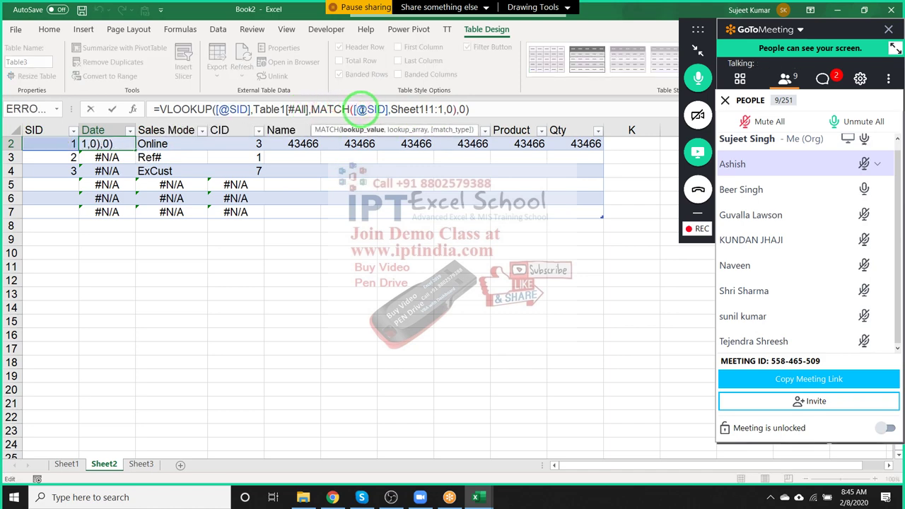
{"action": "left_click", "coordinate": [402, 112]}
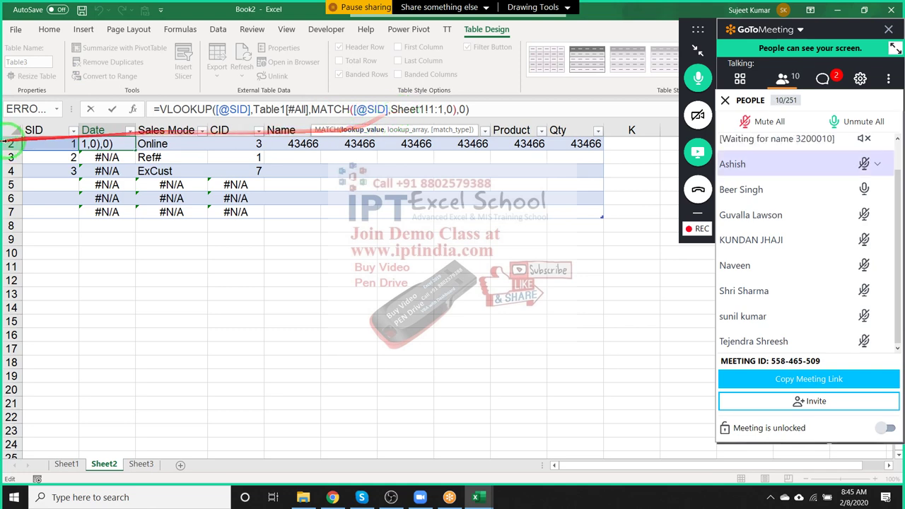
{"action": "double_click", "coordinate": [380, 110]}
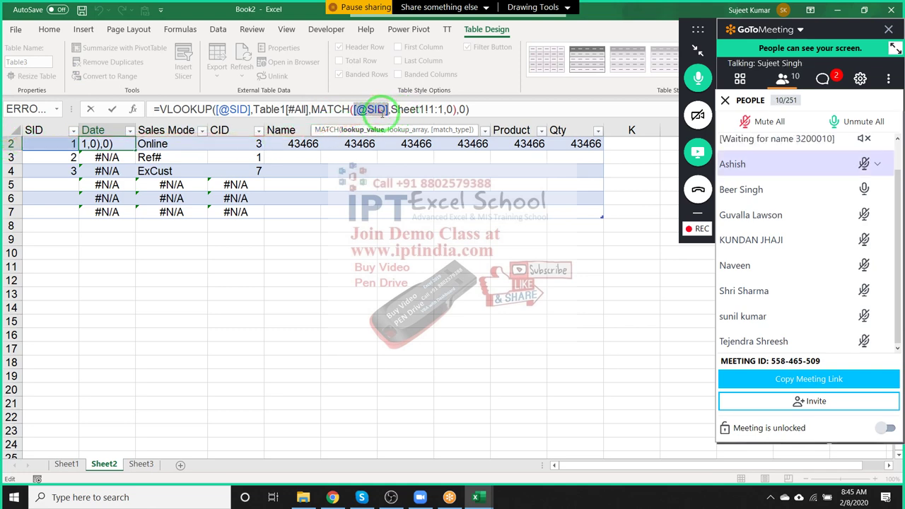
{"action": "key", "text": "BackSpace"}
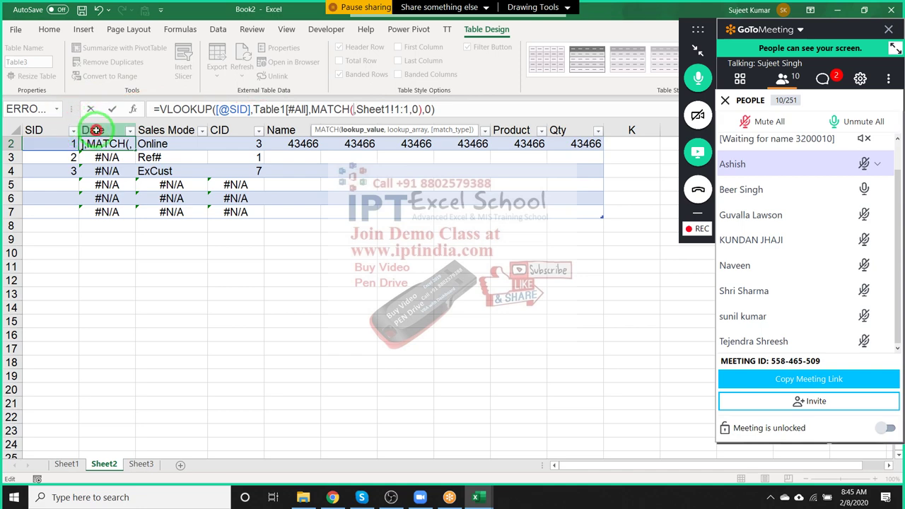
Step: Point MATCH at the Date header, giving 43466, and fill the formula across to J2
{"action": "left_click", "coordinate": [94, 131]}
{"action": "left_click", "coordinate": [97, 129]}
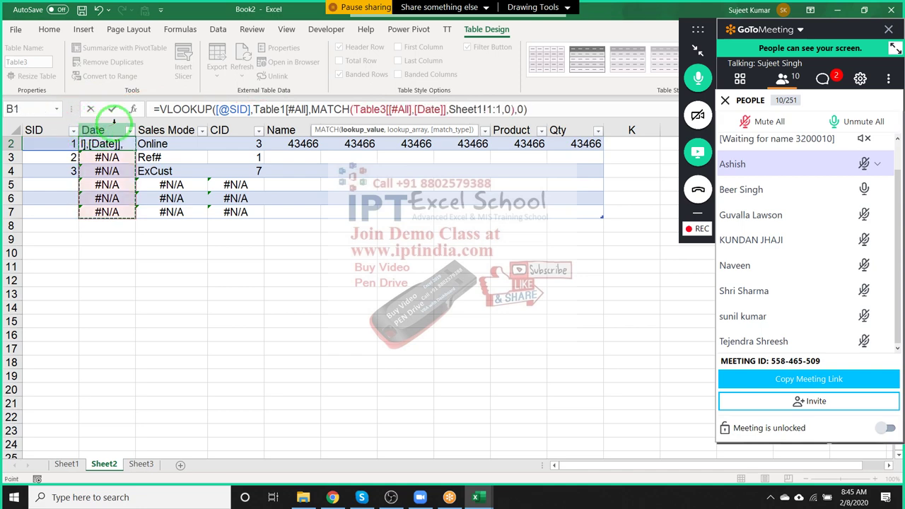
{"action": "key", "text": "BackSpace"}
{"action": "key", "text": "BackSpace"}
{"action": "key", "text": "BackSpace"}
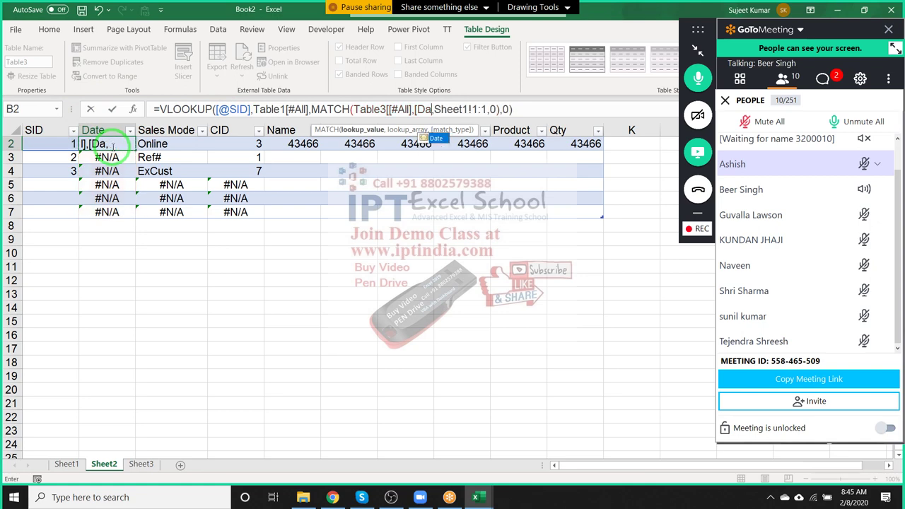
{"action": "key", "text": "BackSpace"}
{"action": "key", "text": "BackSpace"}
{"action": "key", "text": "BackSpace"}
{"action": "key", "text": "BackSpace"}
{"action": "key", "text": "BackSpace"}
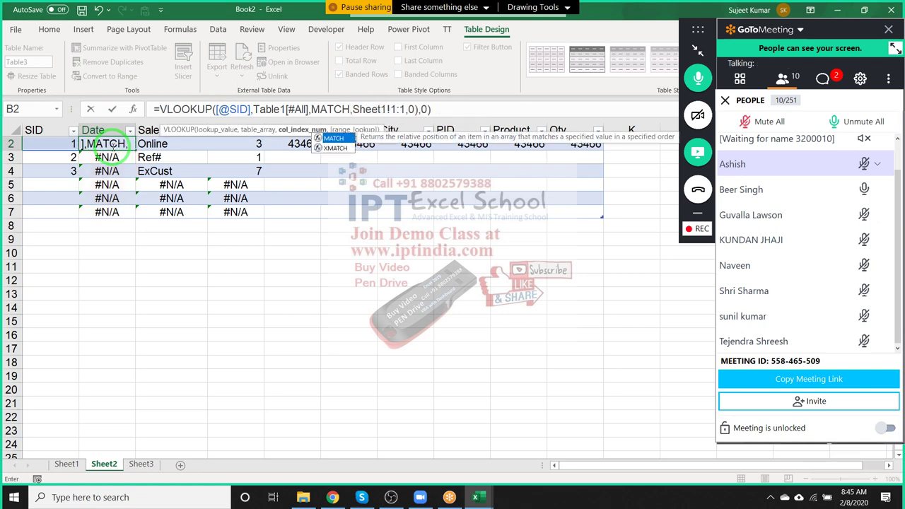
{"action": "type", "text": "("}
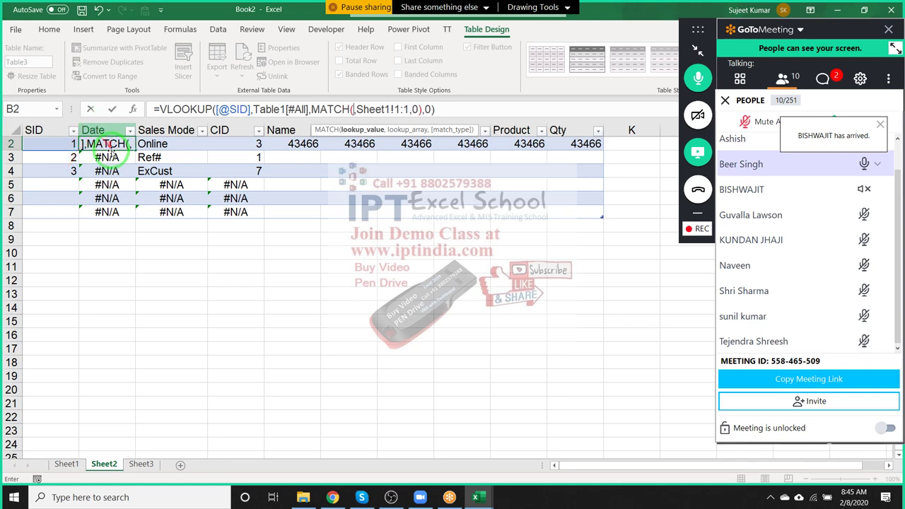
{"action": "left_click", "coordinate": [110, 157]}
{"action": "key", "text": "Up"}
{"action": "key", "text": "Up"}
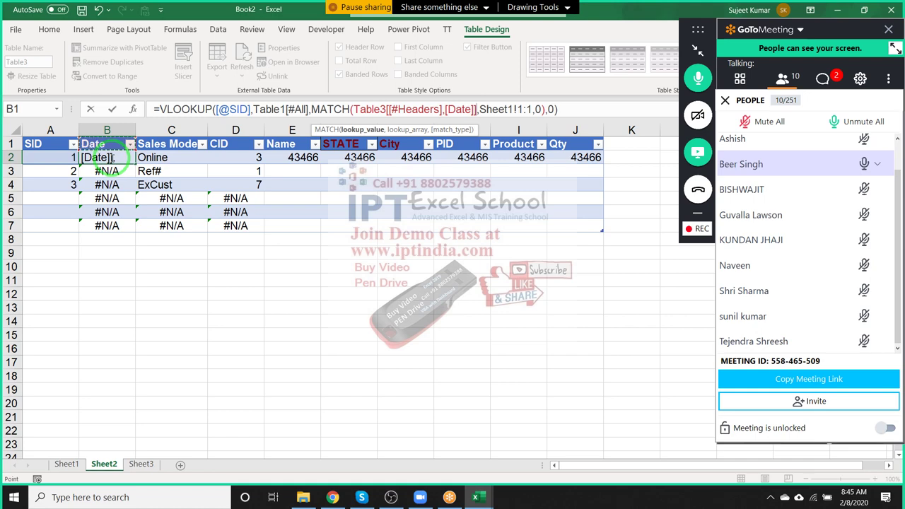
{"action": "key", "text": "Return"}
{"action": "left_click", "coordinate": [111, 158]}
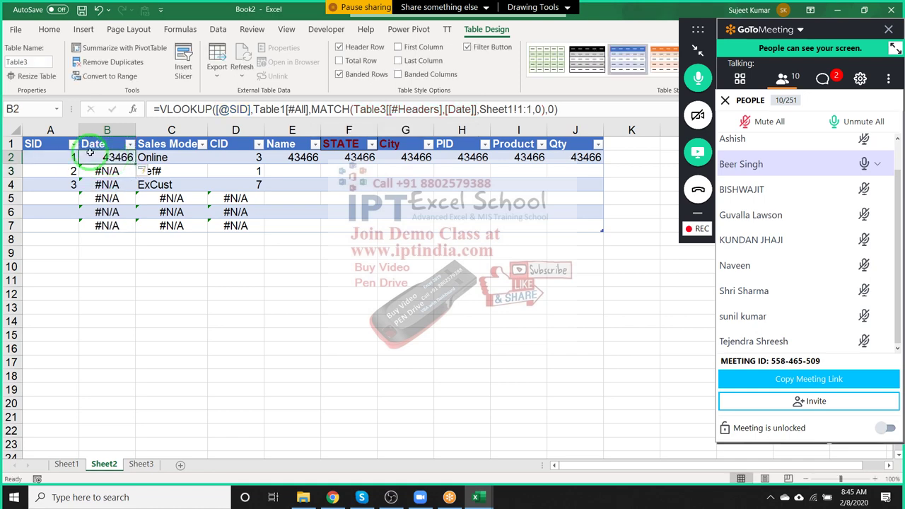
{"action": "left_click_drag", "start_coordinate": [135, 165], "coordinate": [582, 169]}
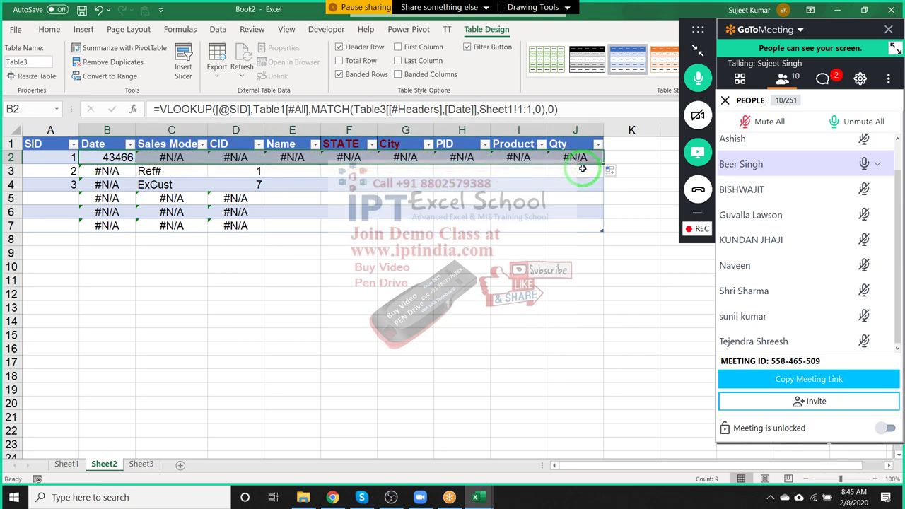
Step: Clear the #N/A formulas from C2:J2, keeping 43466 in the Date cell
{"action": "key", "text": "Left"}
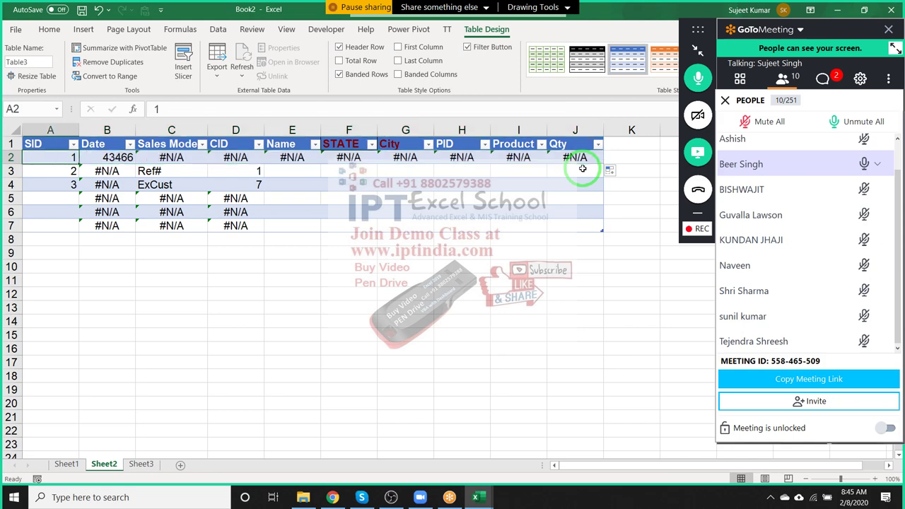
{"action": "key", "text": "Right"}
{"action": "key", "text": "Right"}
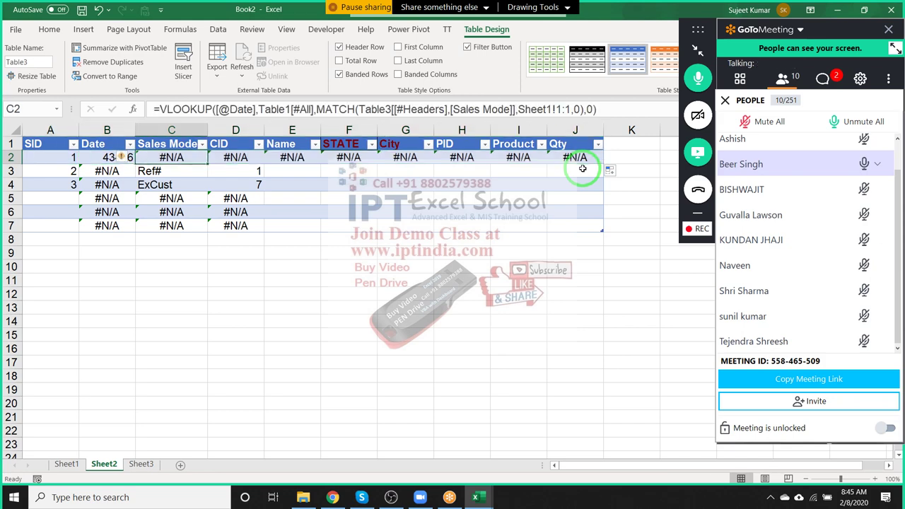
{"action": "key", "text": "Left"}
{"action": "key", "text": "Right"}
{"action": "key", "text": "Left"}
{"action": "key", "text": "Right"}
{"action": "key", "text": "Left"}
{"action": "key", "text": "Right"}
{"action": "key", "text": "Left"}
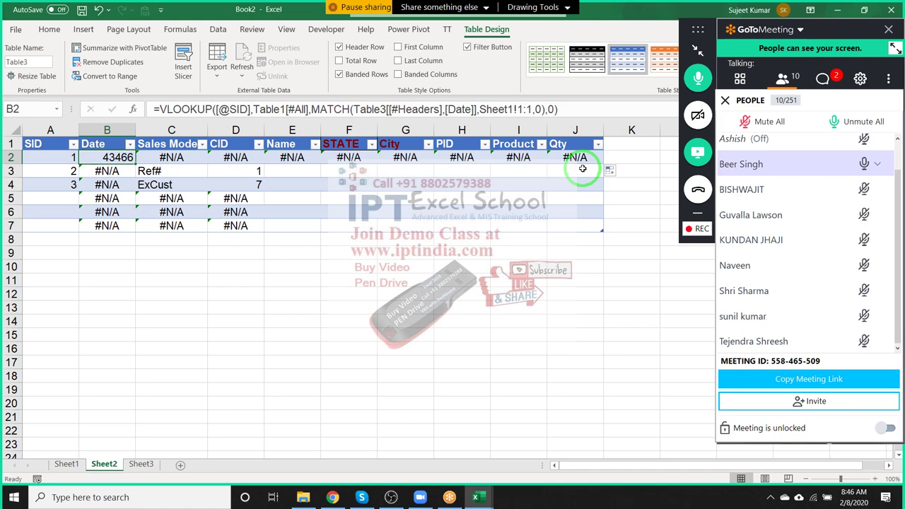
{"action": "key", "text": "Right"}
{"action": "key", "text": "Right"}
{"action": "key", "text": "Right"}
{"action": "key", "text": "Left"}
{"action": "key", "text": "Left"}
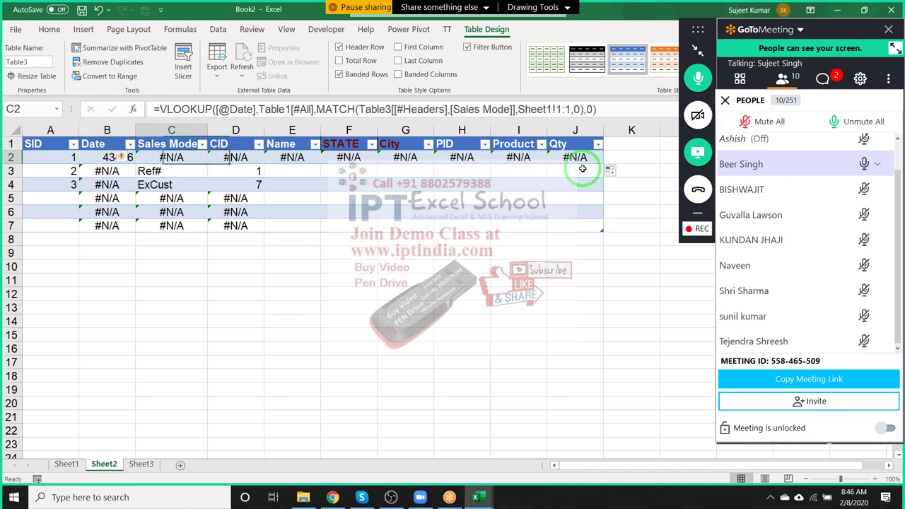
{"action": "key", "text": "ctrl+shift+Right"}
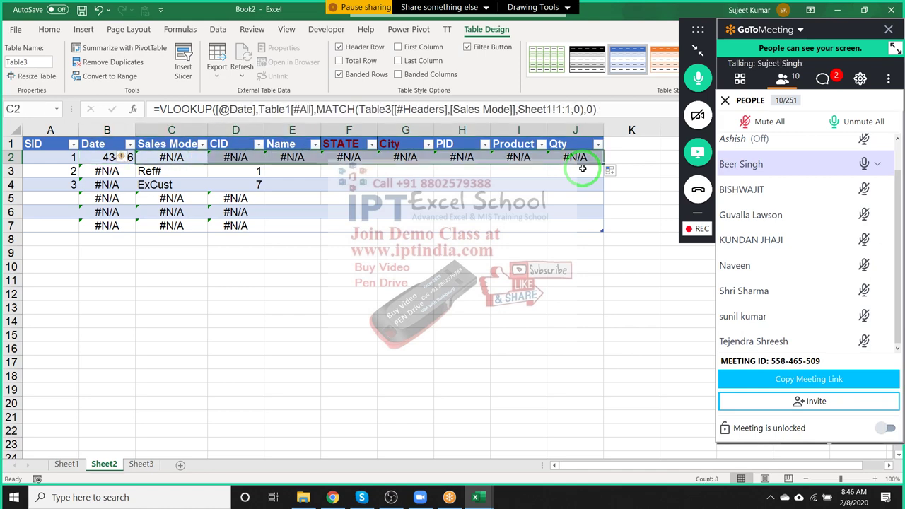
{"action": "key", "text": "Delete"}
{"action": "key", "text": "Left"}
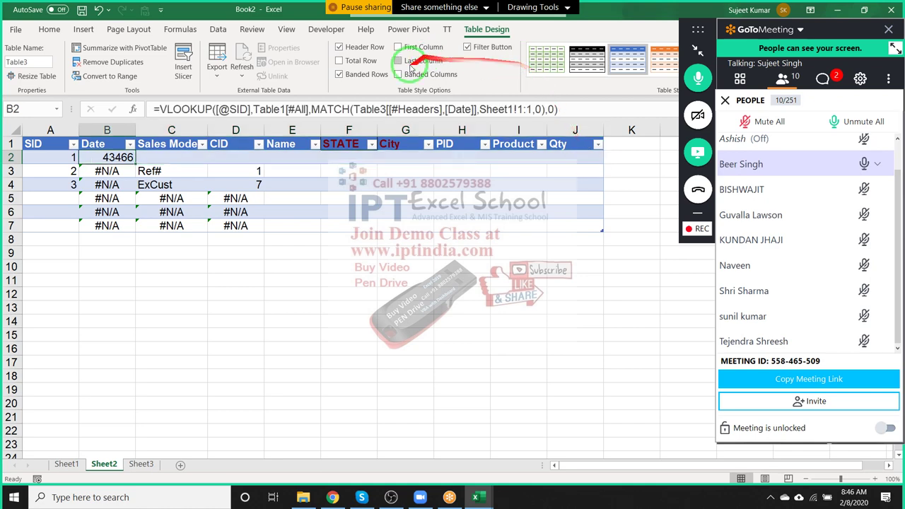
Step: Rewrite B2's MATCH as MATCH(B$1,Sheet1!$1:$1,0), correcting the lookup row to 1
{"action": "left_click", "coordinate": [373, 109]}
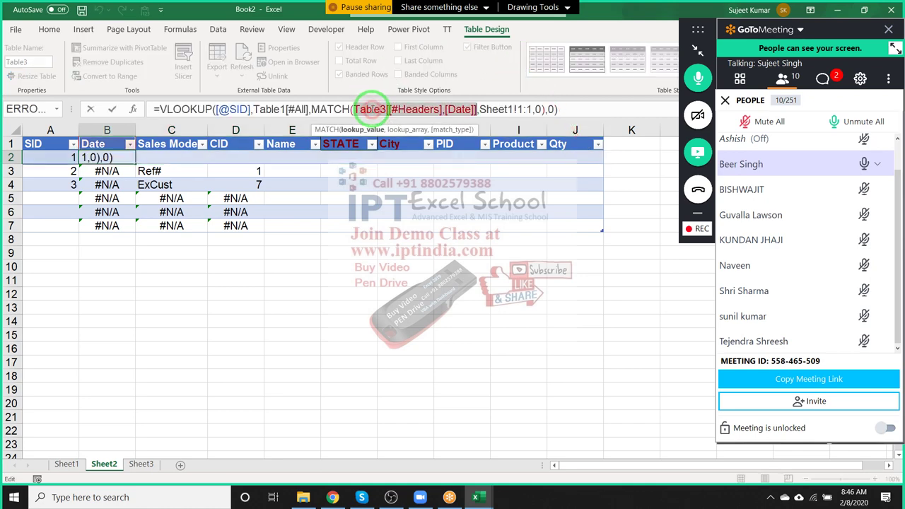
{"action": "left_click_drag", "start_coordinate": [354, 110], "coordinate": [456, 136]}
{"action": "key", "text": "BackSpace"}
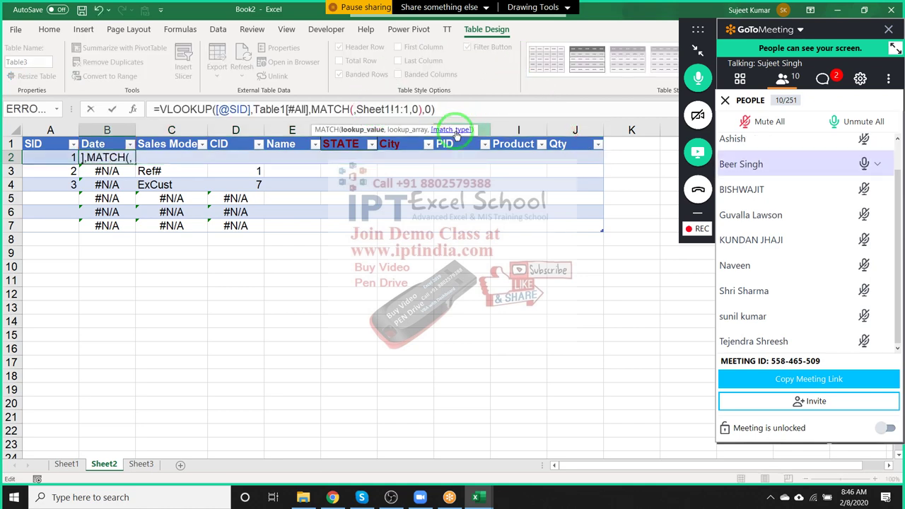
{"action": "type", "text": "B2"}
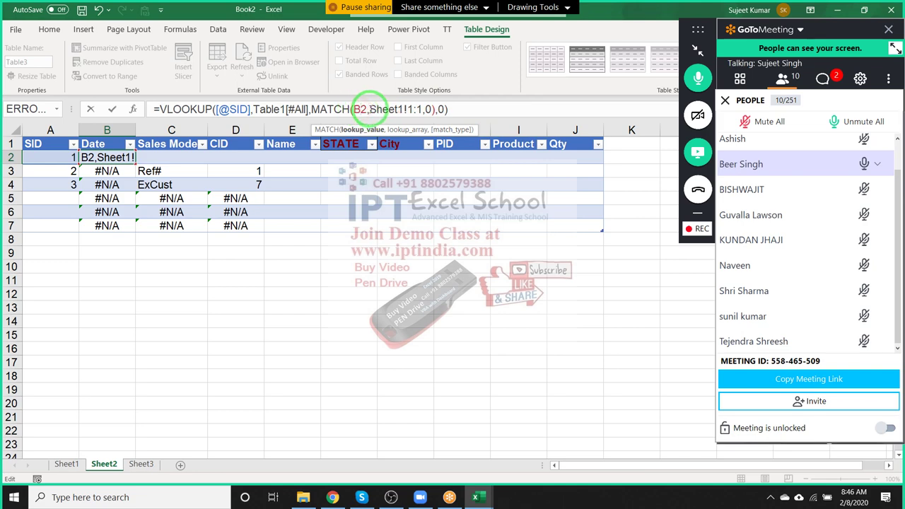
{"action": "left_click", "coordinate": [360, 109]}
{"action": "type", "text": "$"}
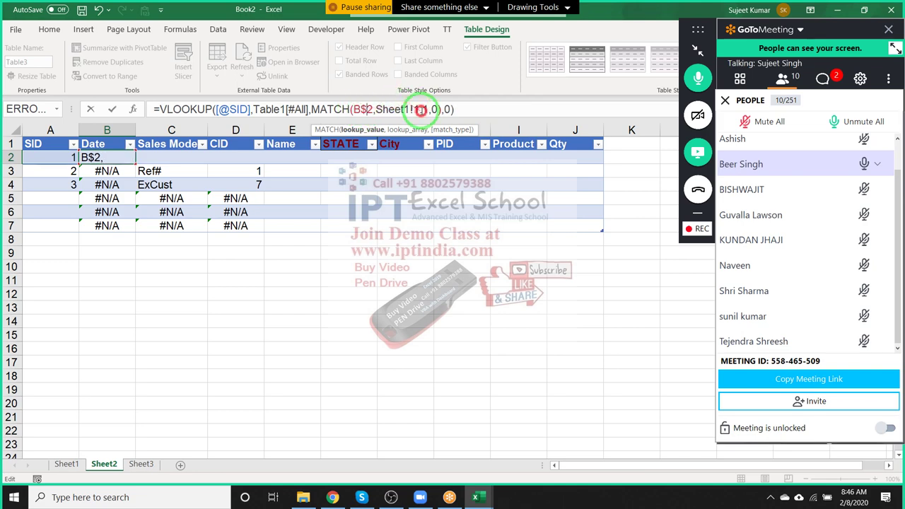
{"action": "key", "text": "F4"}
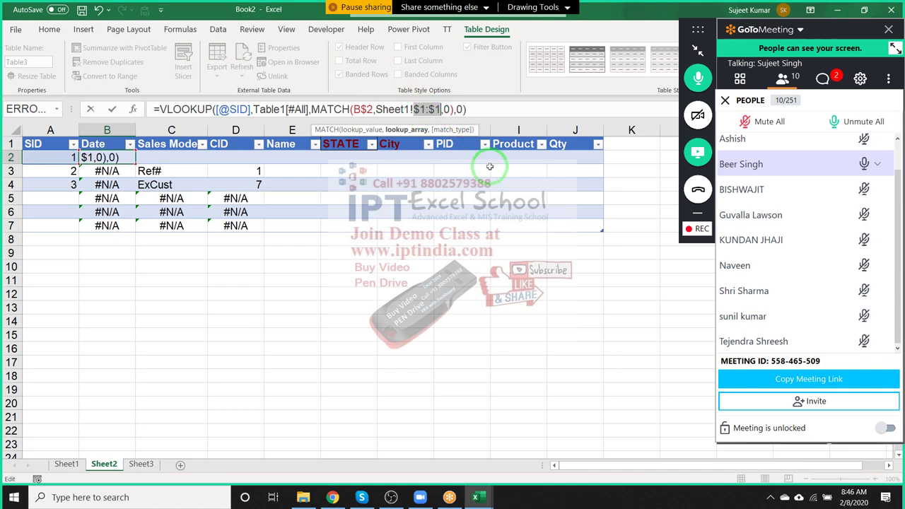
{"action": "key", "text": "Return"}
{"action": "key", "text": "Return"}
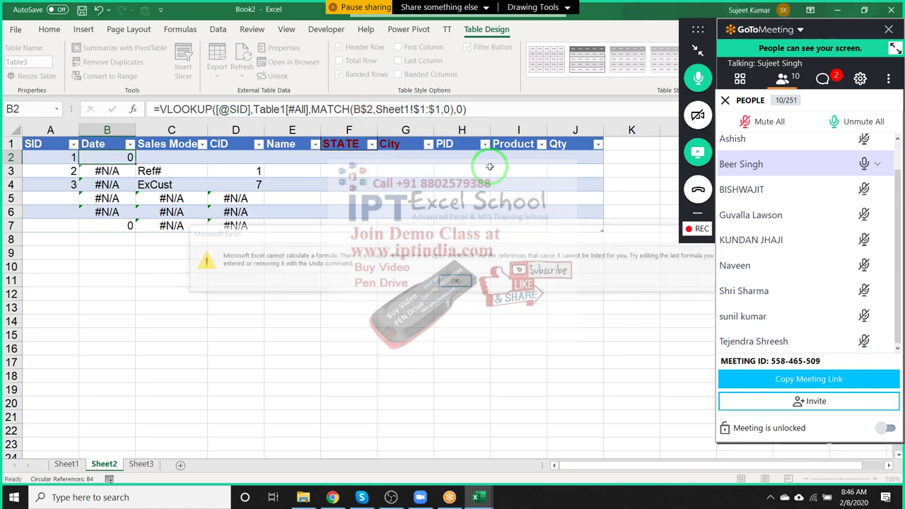
{"action": "key", "text": "Up"}
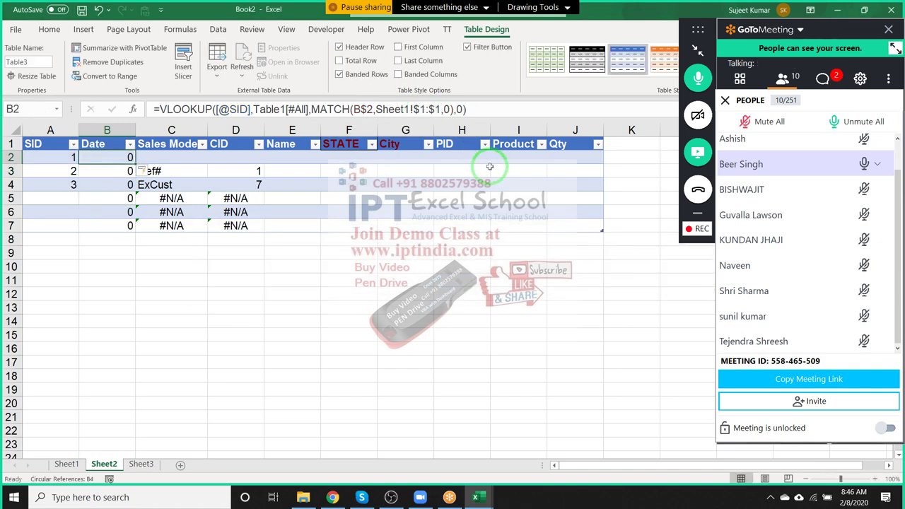
{"action": "left_click", "coordinate": [375, 112]}
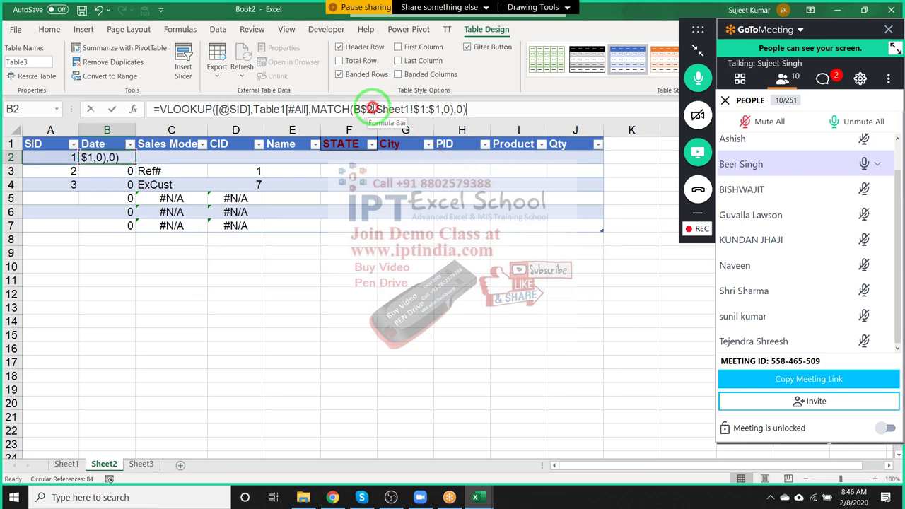
{"action": "key", "text": "BackSpace"}
{"action": "type", "text": "1"}
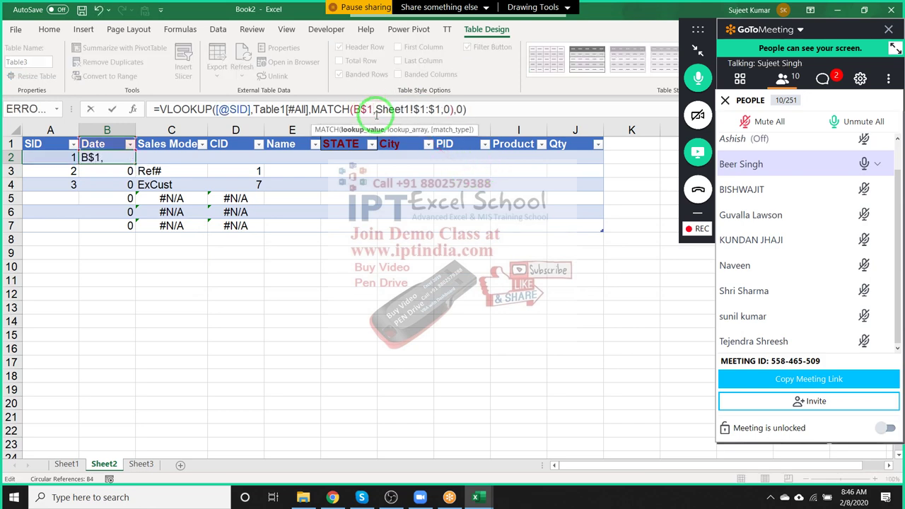
{"action": "key", "text": "Return"}
Step: Fill B2:J2 with the corrected formula, showing Online, CID 3, Hyderabad, RAM and Qty 69
{"action": "key", "text": "Up"}
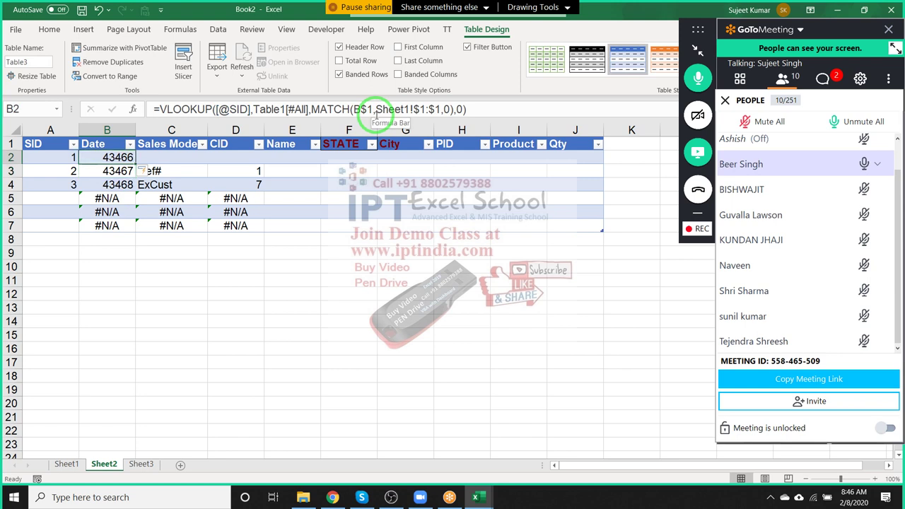
{"action": "key", "text": "shift+Right"}
{"action": "key", "text": "shift+Right"}
{"action": "key", "text": "shift+Right"}
{"action": "key", "text": "shift+Right"}
{"action": "key", "text": "shift+Right"}
{"action": "key", "text": "shift+Right"}
{"action": "key", "text": "shift+Right"}
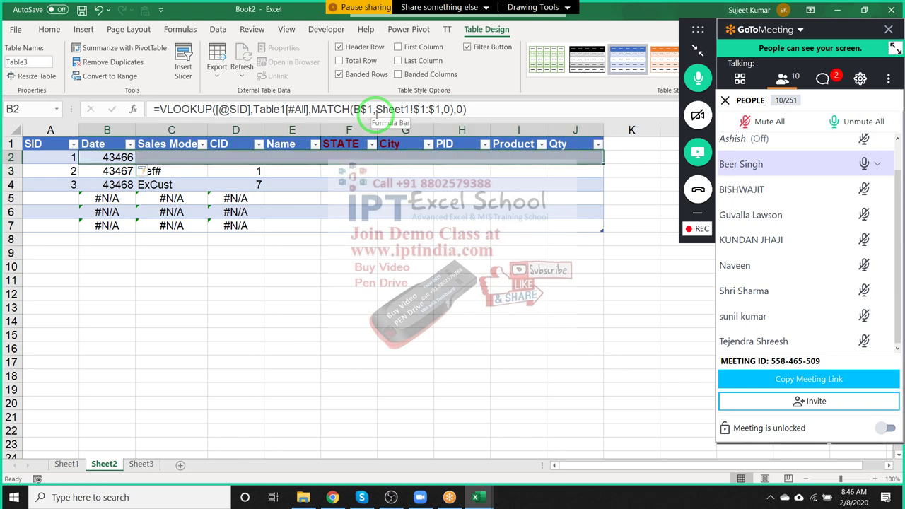
{"action": "key", "text": "ctrl+r"}
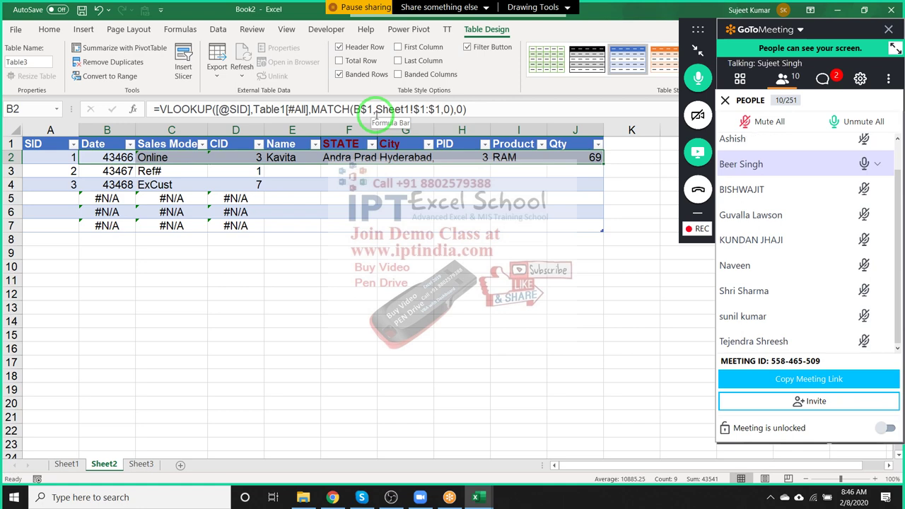
{"action": "left_click", "coordinate": [899, 281]}
{"action": "left_click_drag", "start_coordinate": [899, 282], "coordinate": [902, 292]}
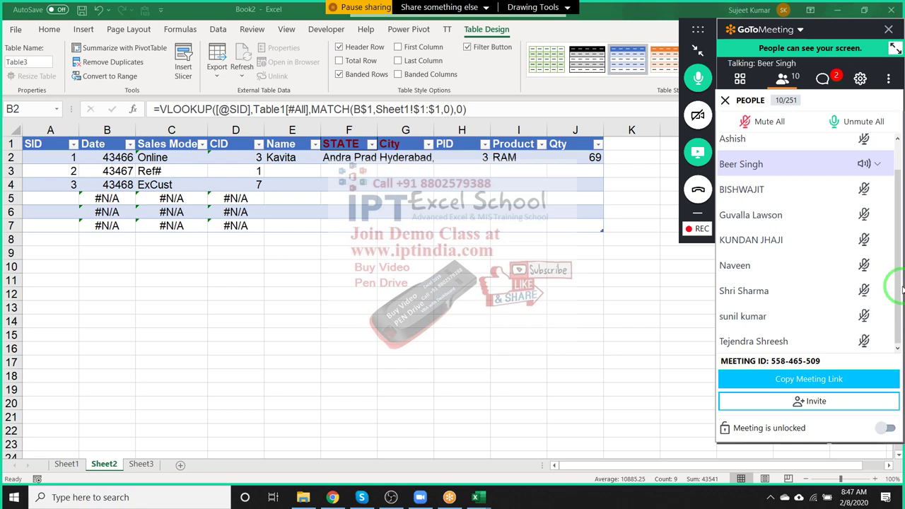
{"action": "mouse_move", "coordinate": [476, 498]}
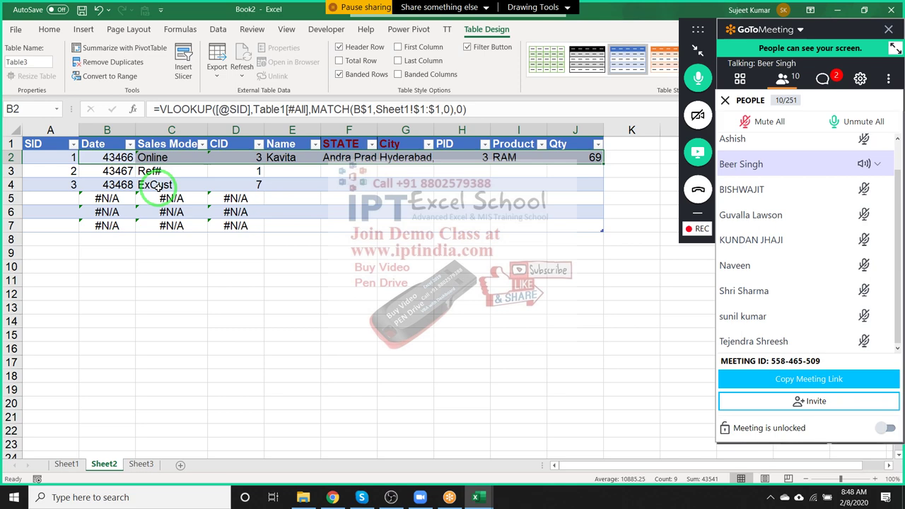
{"action": "mouse_move", "coordinate": [450, 497]}
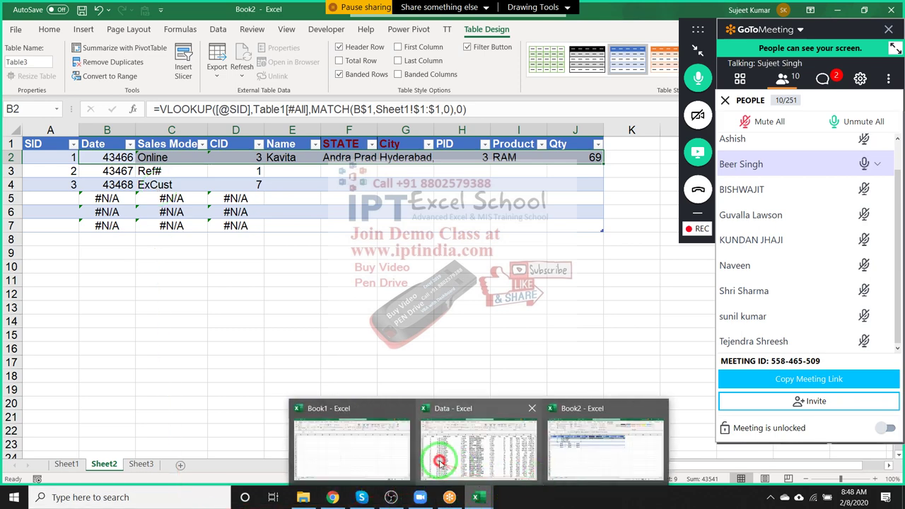
Step: Go to the Data workbook's Sheet2 and review the INDEX formula in B14 and OFFSET formula in C14
{"action": "left_click", "coordinate": [439, 461]}
{"action": "left_click", "coordinate": [133, 464]}
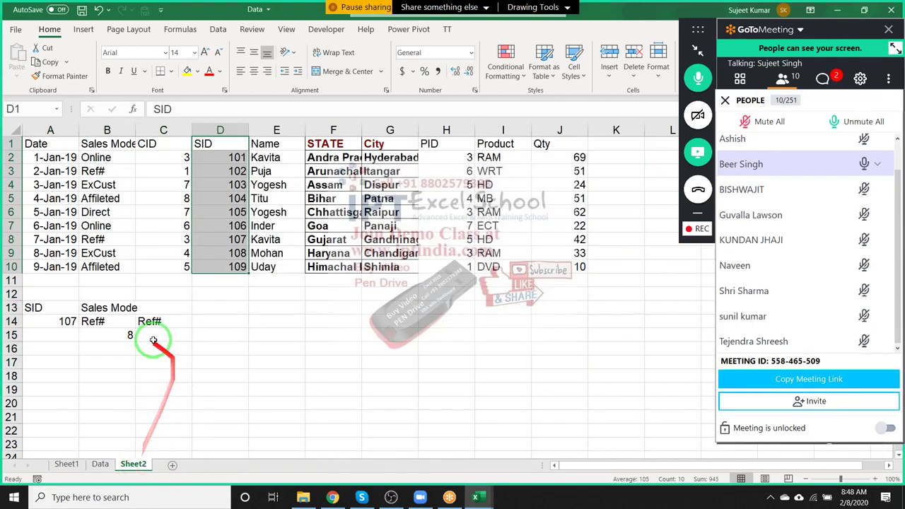
{"action": "left_click", "coordinate": [121, 323]}
{"action": "left_click", "coordinate": [150, 322]}
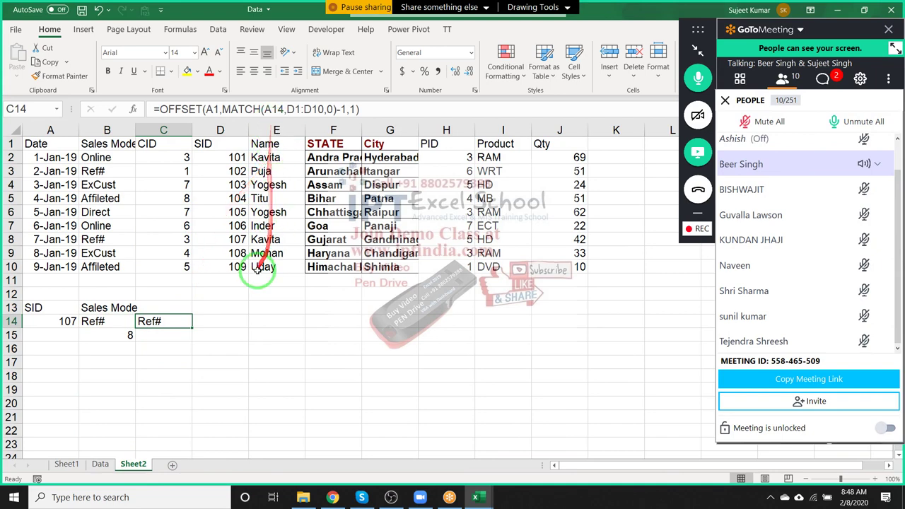
Step: Copy the Sales Mode to Qty headers from row 1 into row 13
{"action": "mouse_move", "coordinate": [121, 145]}
{"action": "left_mouse_down"}
{"action": "mouse_move", "coordinate": [400, 109]}
{"action": "mouse_move", "coordinate": [584, 110]}
{"action": "left_mouse_up"}
{"action": "key", "text": "ctrl+c"}
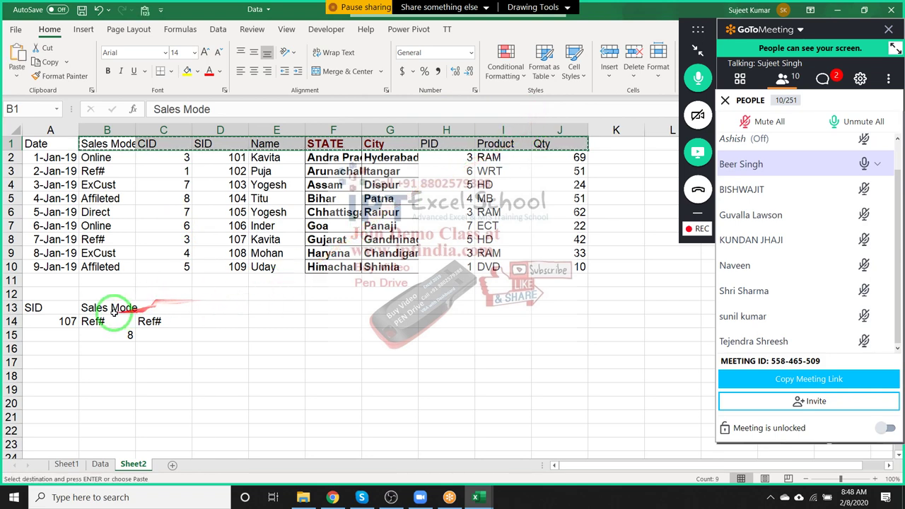
{"action": "left_click", "coordinate": [111, 308]}
{"action": "key", "text": "ctrl+v"}
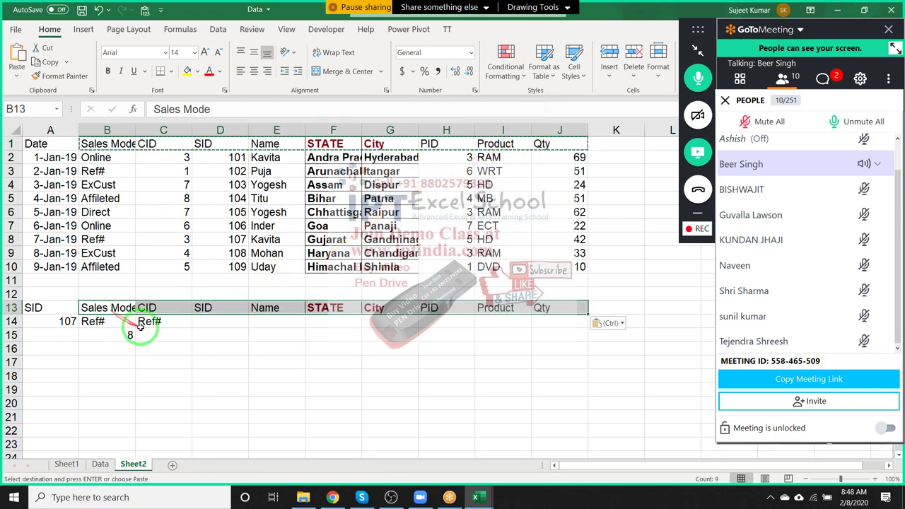
{"action": "key", "text": "Escape"}
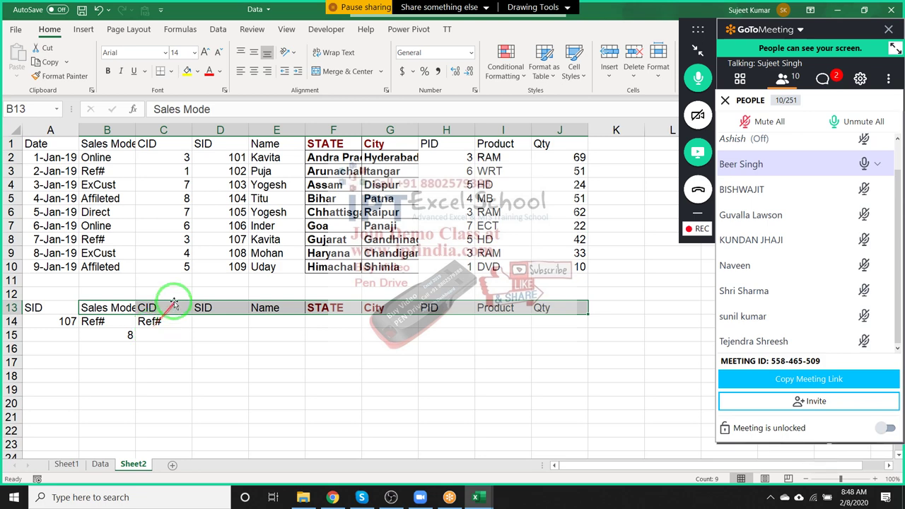
{"action": "left_click", "coordinate": [168, 322]}
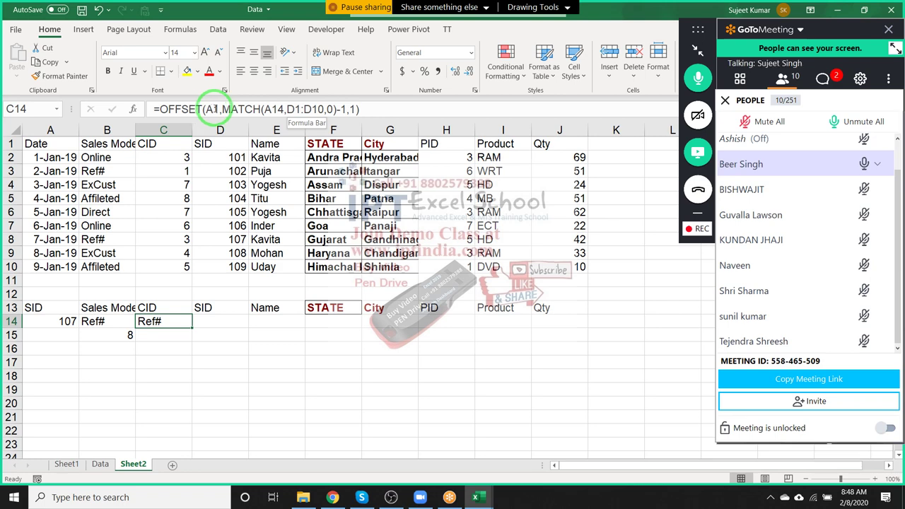
Step: Lock C14's OFFSET references to $A$1, $A14 and $D$1:$D$10
{"action": "left_click", "coordinate": [211, 109]}
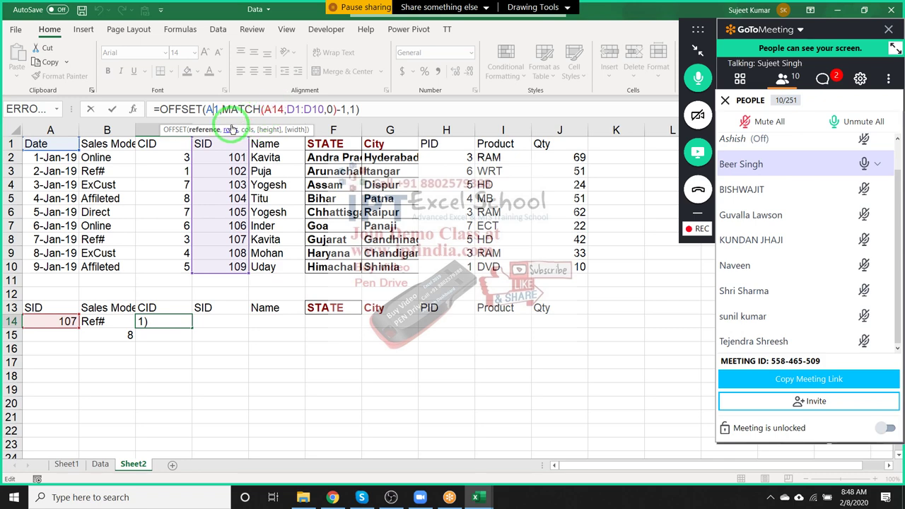
{"action": "left_click_drag", "start_coordinate": [225, 133], "coordinate": [79, 338]}
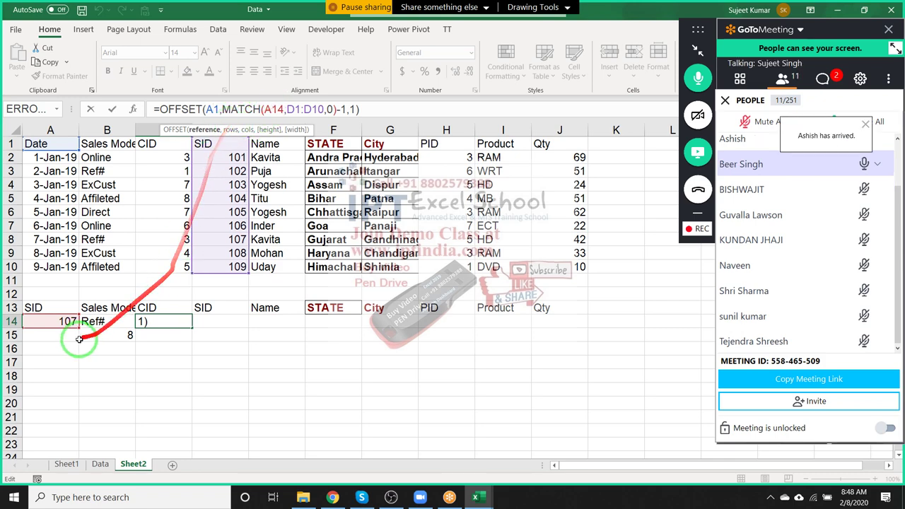
{"action": "left_click", "coordinate": [206, 110]}
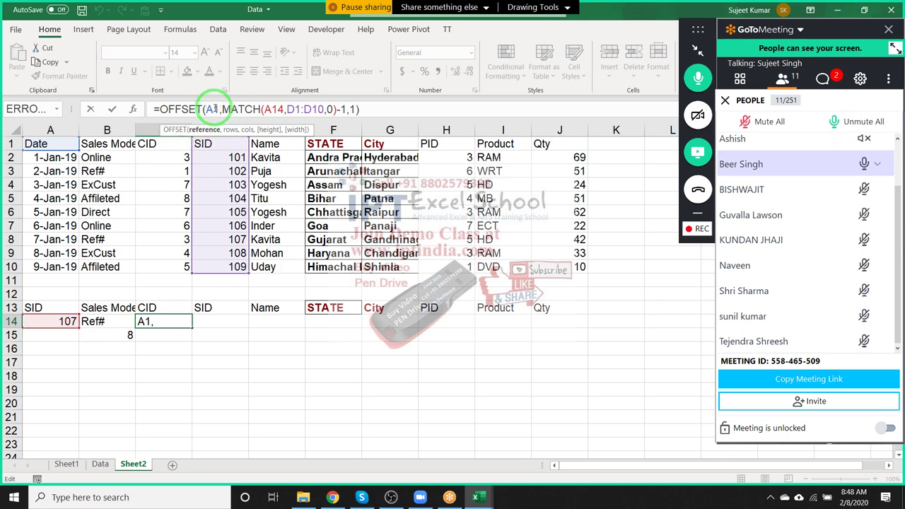
{"action": "key", "text": "F4"}
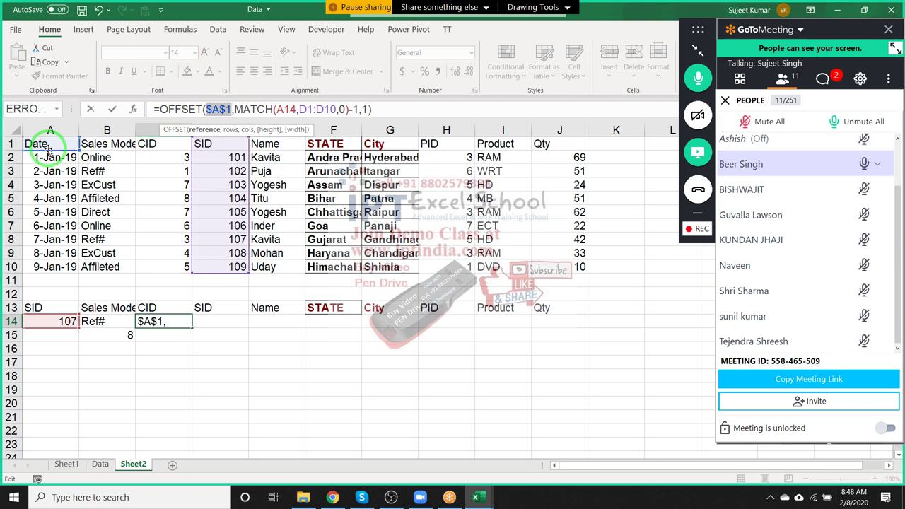
{"action": "left_click", "coordinate": [277, 110]}
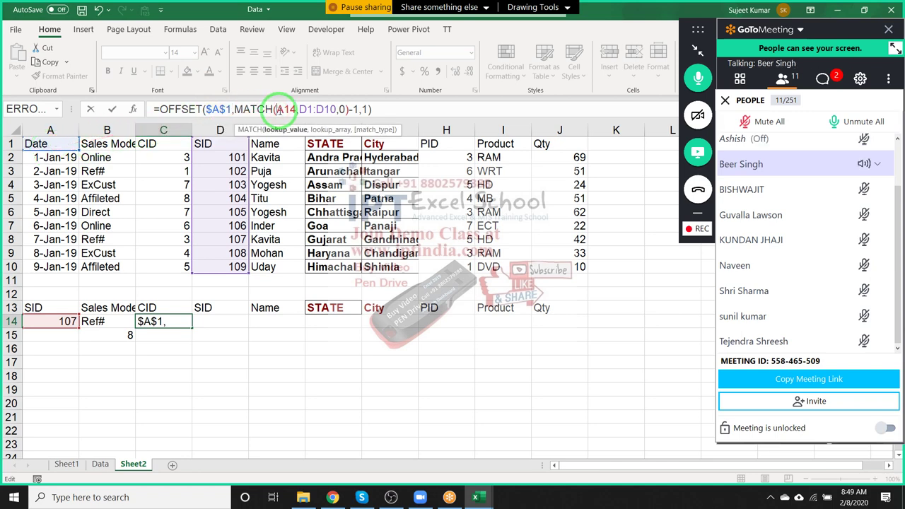
{"action": "key", "text": "F4"}
{"action": "key", "text": "F4"}
{"action": "key", "text": "F4"}
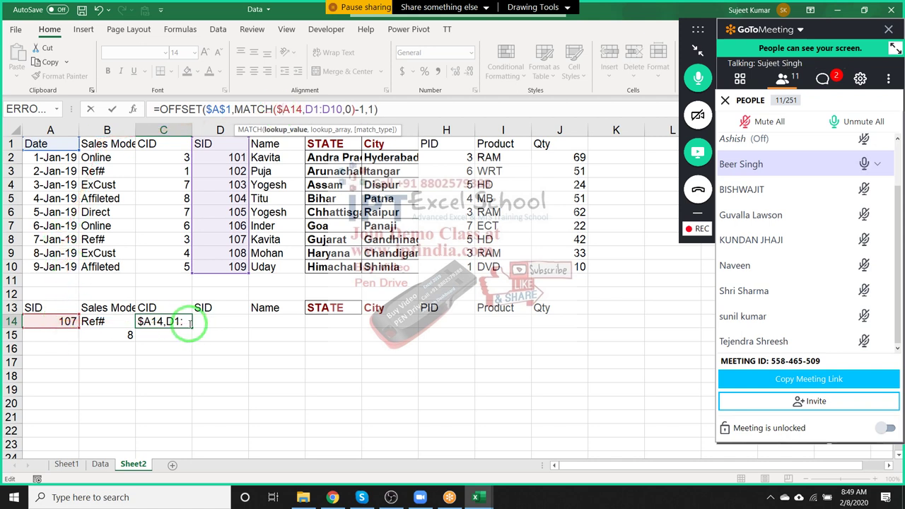
{"action": "left_click", "coordinate": [322, 110]}
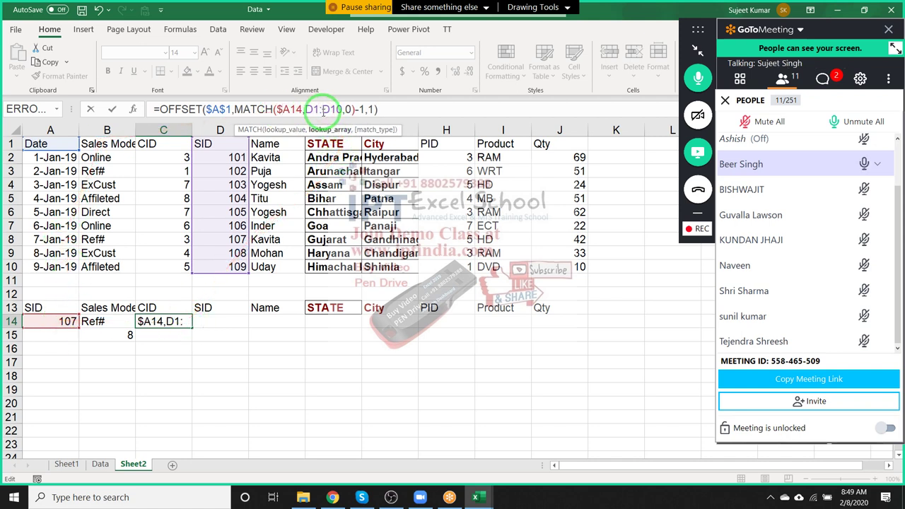
{"action": "key", "text": "F4"}
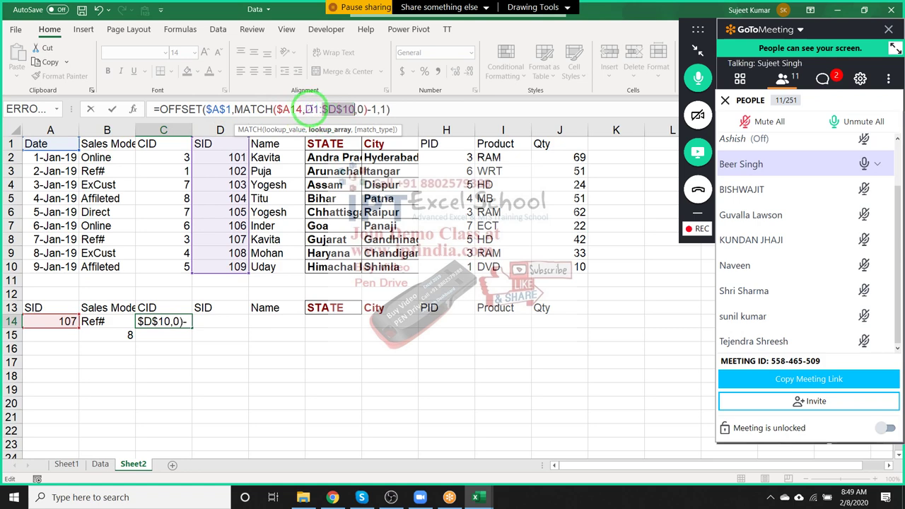
{"action": "left_click", "coordinate": [311, 110]}
{"action": "key", "text": "F4"}
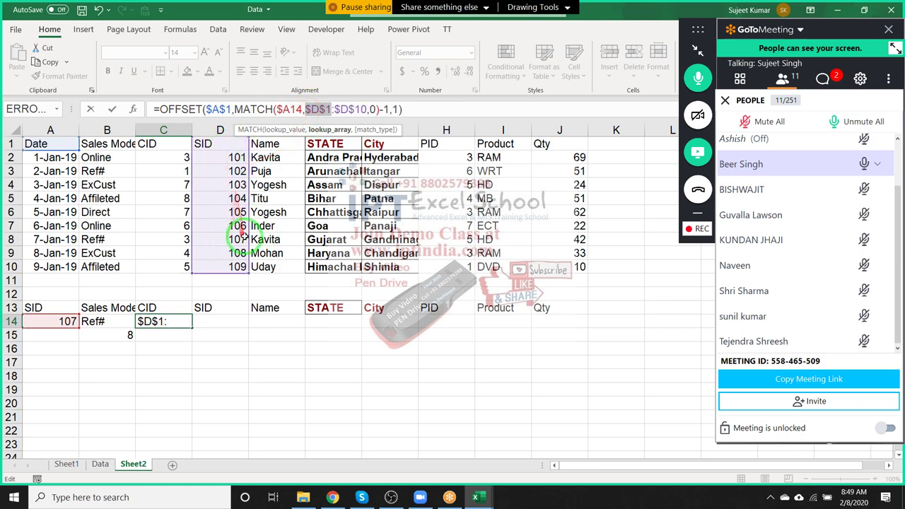
{"action": "key", "text": "Return"}
Step: Fill C14's OFFSET formula right across D14:J14
{"action": "key", "text": "Up"}
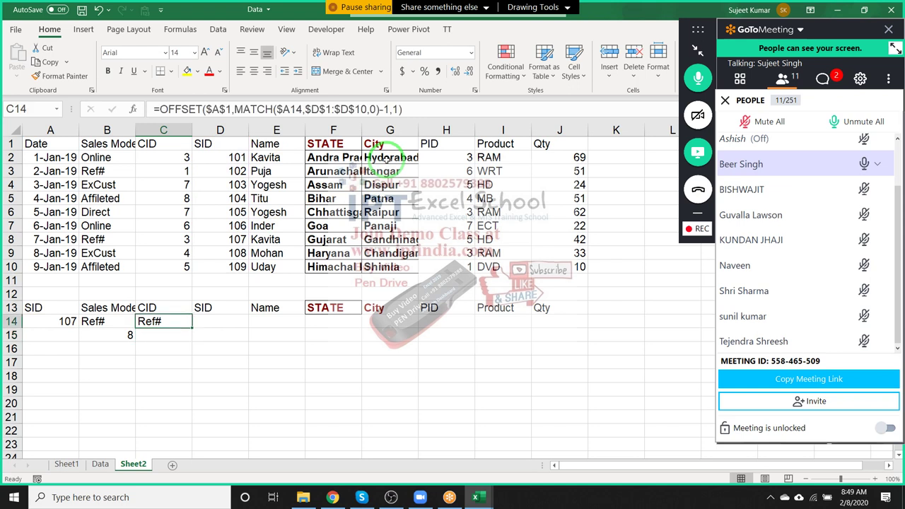
{"action": "key", "text": "shift+Right"}
{"action": "key", "text": "shift+Right"}
{"action": "key", "text": "shift+Right"}
{"action": "key", "text": "shift+Right"}
{"action": "key", "text": "shift+Right"}
{"action": "key", "text": "shift+Right"}
{"action": "key", "text": "shift+Right"}
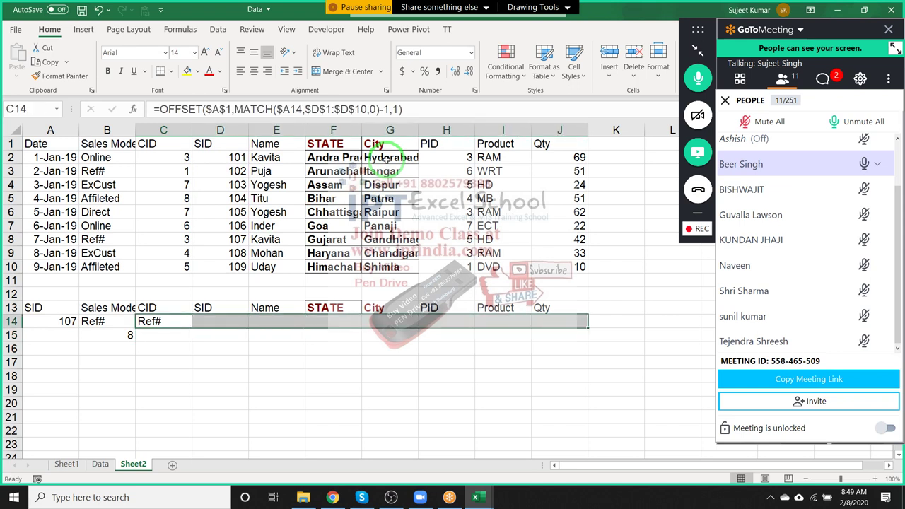
{"action": "key", "text": "ctrl+r"}
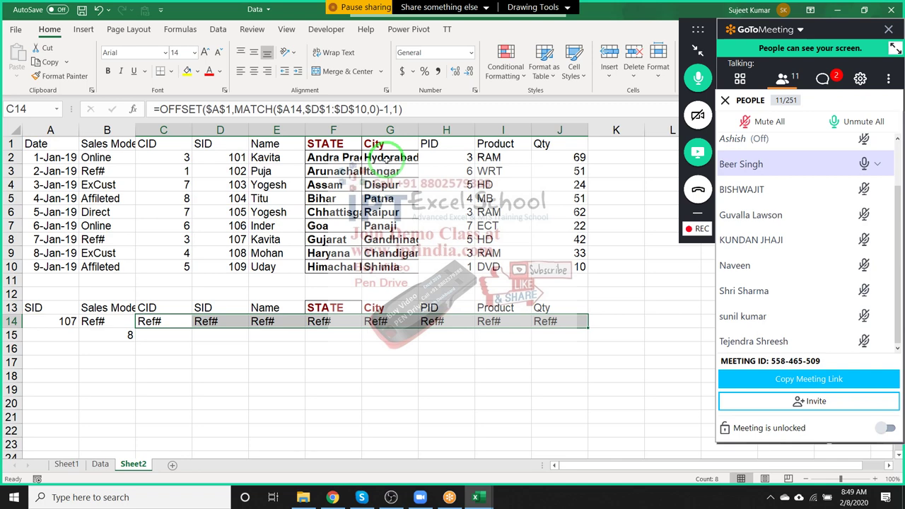
{"action": "key", "text": "Left"}
{"action": "key", "text": "Right"}
{"action": "left_click_drag", "start_coordinate": [421, 116], "coordinate": [368, 108]}
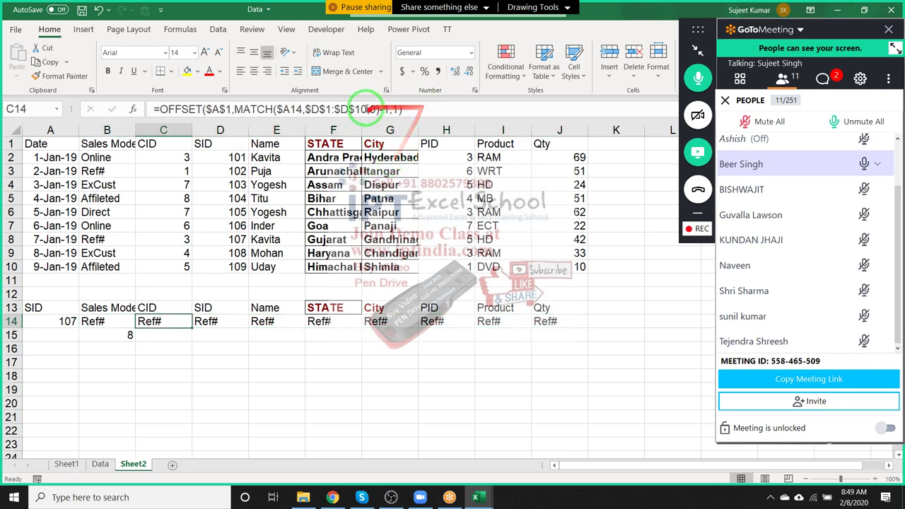
Step: Change C14's OFFSET column offset from 1 to 2 so it returns CID 3
{"action": "left_click", "coordinate": [282, 111]}
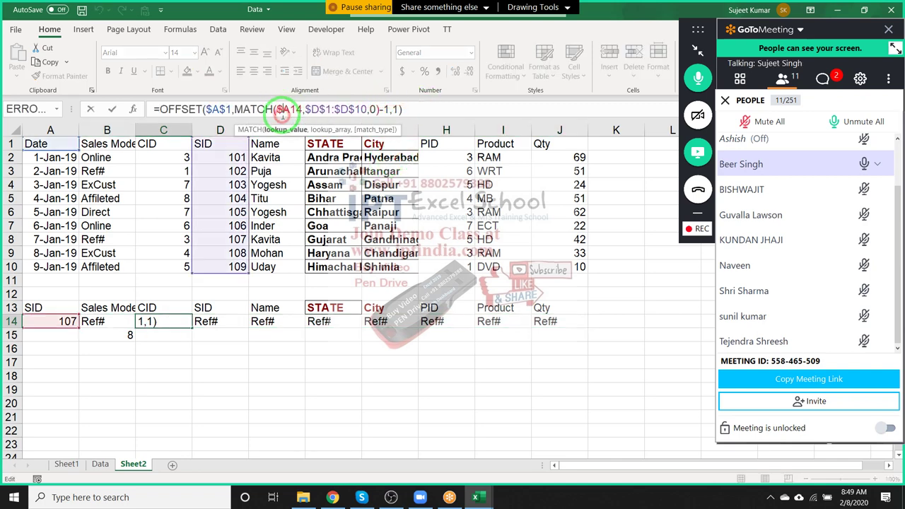
{"action": "left_click", "coordinate": [388, 110]}
{"action": "left_click", "coordinate": [389, 117]}
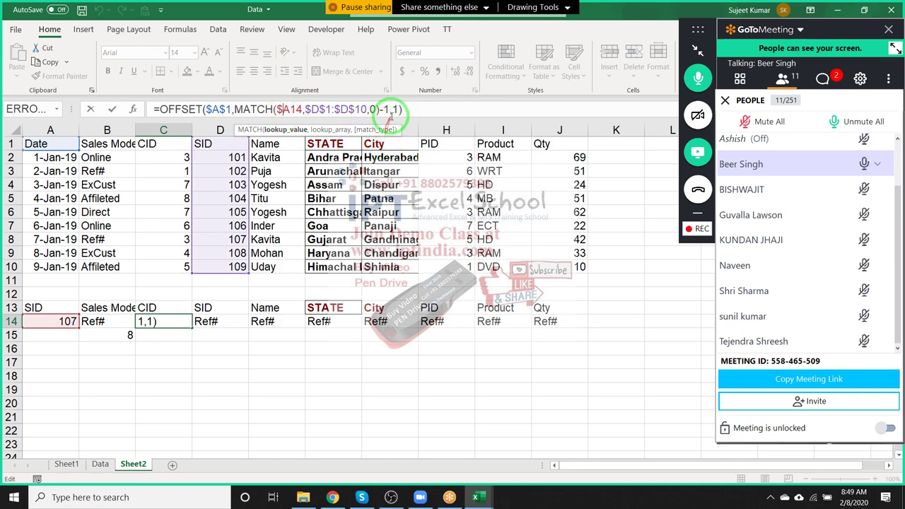
{"action": "key", "text": "Escape"}
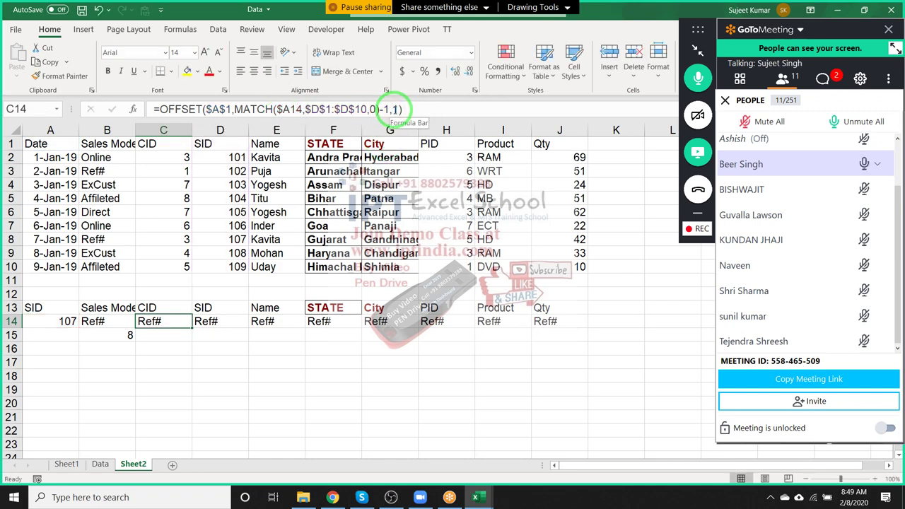
{"action": "left_click", "coordinate": [394, 110]}
{"action": "key", "text": "BackSpace"}
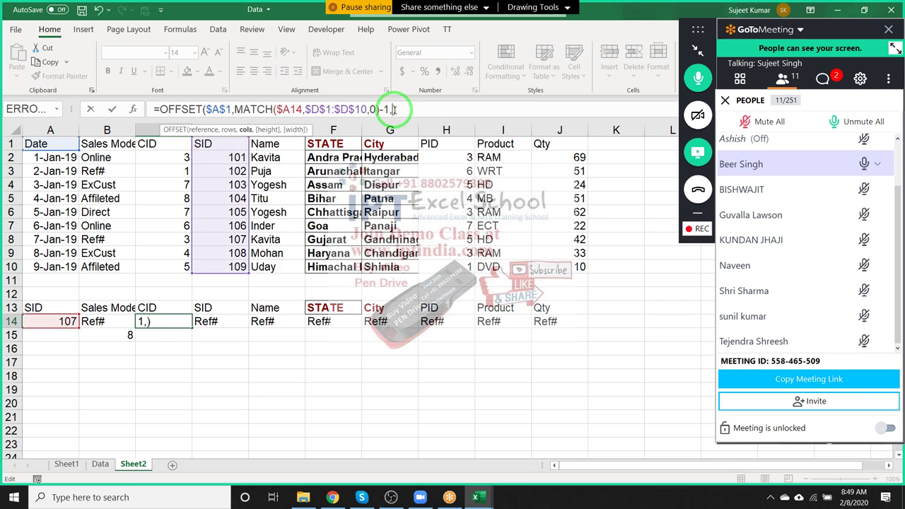
{"action": "type", "text": "2"}
{"action": "key", "text": "Return"}
{"action": "key", "text": "Up"}
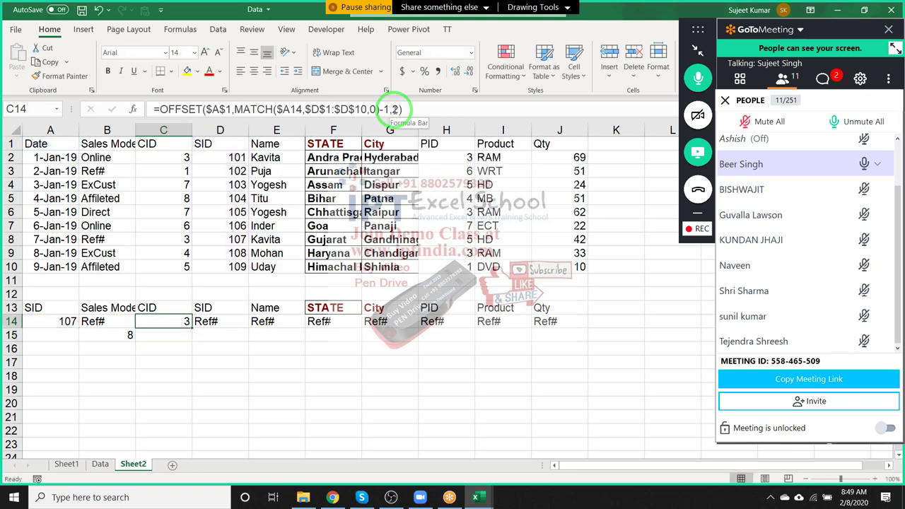
{"action": "left_click", "coordinate": [394, 109]}
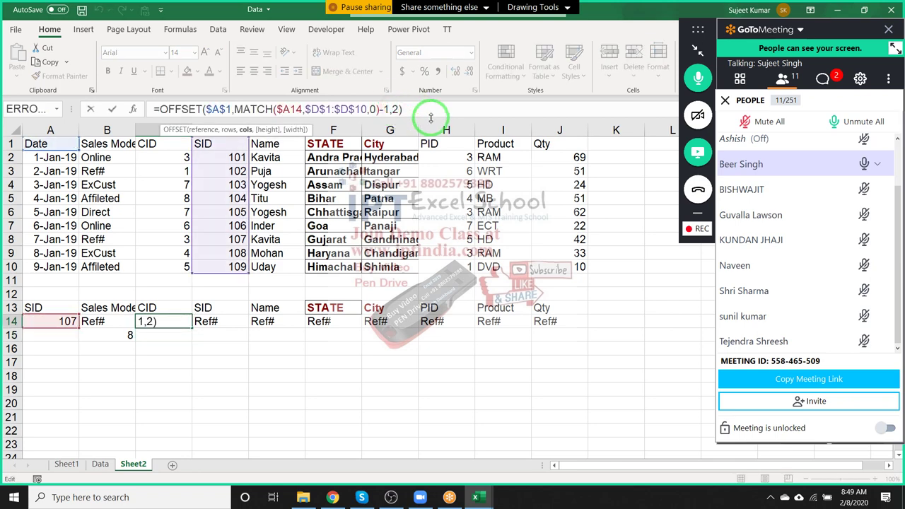
{"action": "key", "text": "Escape"}
{"action": "key", "text": "Left"}
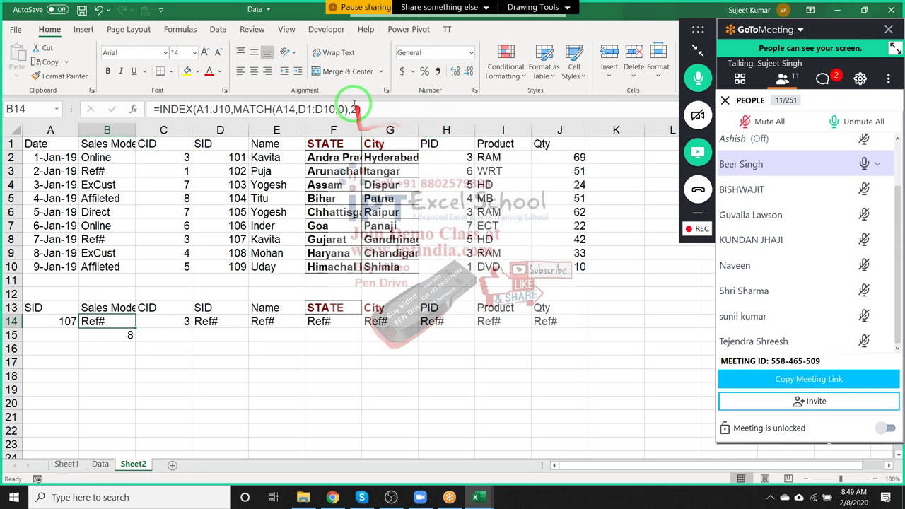
Step: Replace B14's fixed INDEX column number 2 with MATCH(B13,A1:J1,0)
{"action": "double_click", "coordinate": [354, 109]}
{"action": "key", "text": "BackSpace"}
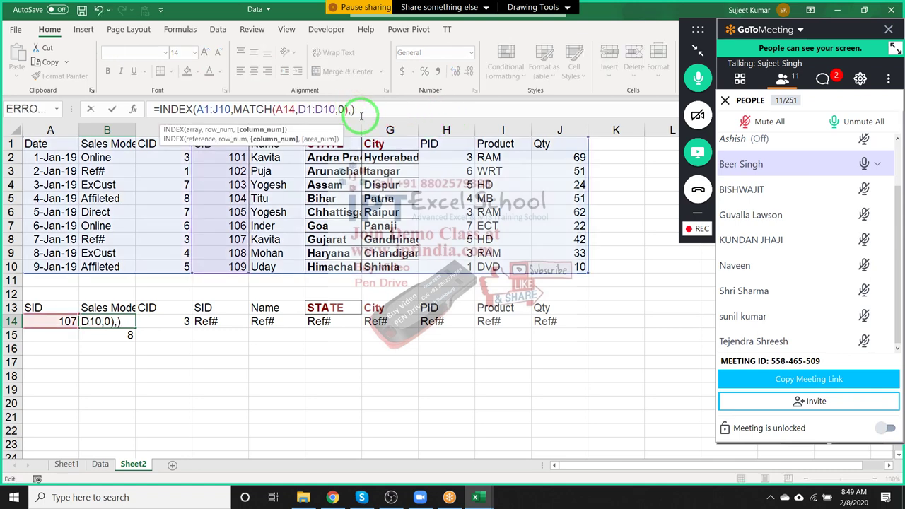
{"action": "type", "text": "Ma"}
{"action": "key", "text": "Tab"}
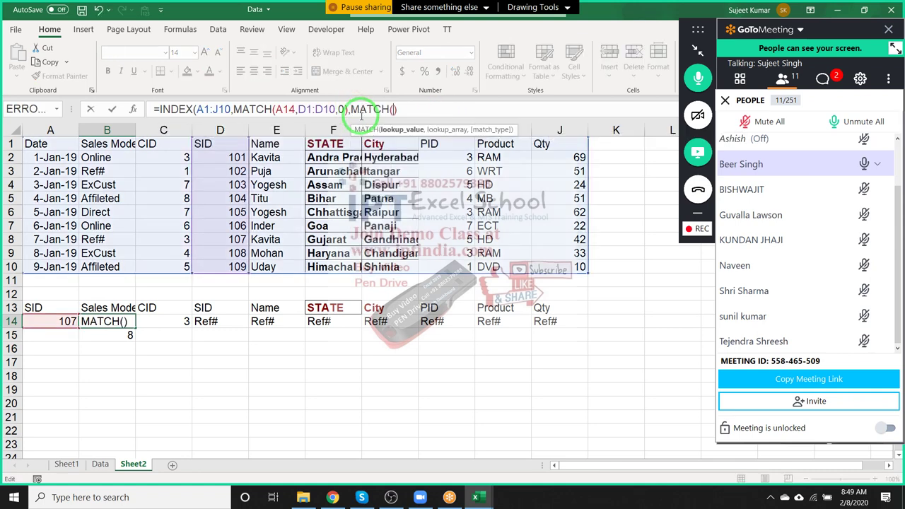
{"action": "left_click", "coordinate": [127, 304]}
{"action": "type", "text": ","}
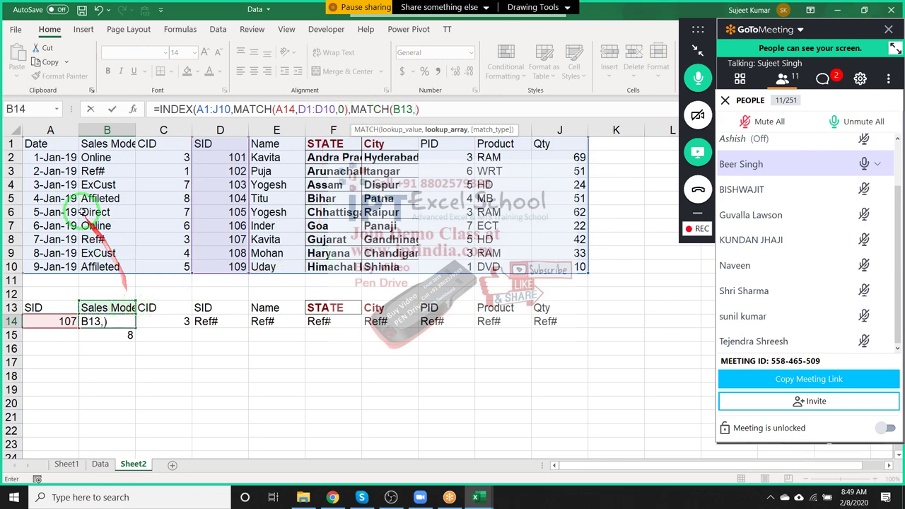
{"action": "left_click_drag", "start_coordinate": [67, 144], "coordinate": [537, 131]}
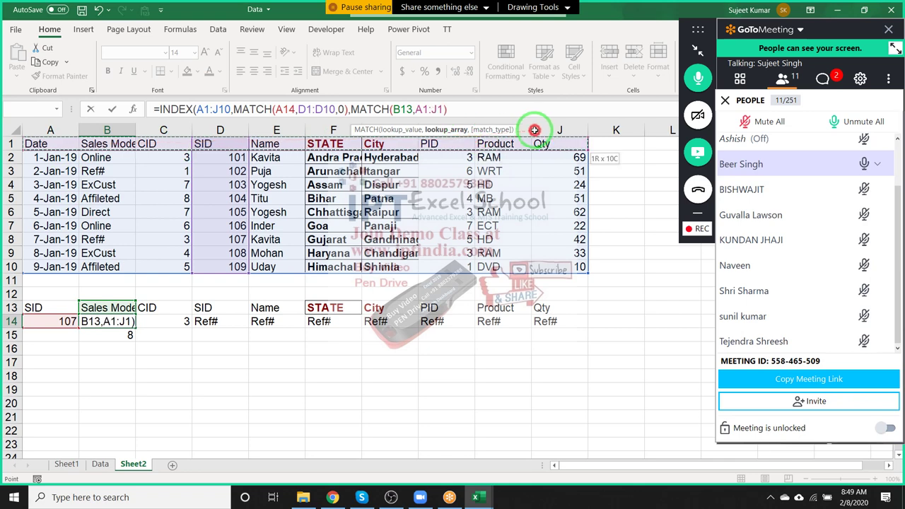
{"action": "type", "text": ",0"}
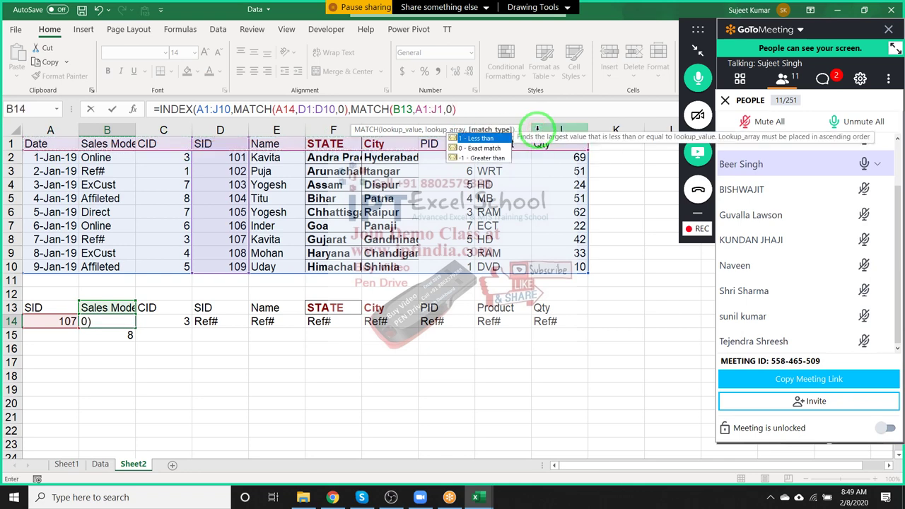
{"action": "type", "text": ")"}
{"action": "key", "text": "Return"}
{"action": "key", "text": "Up"}
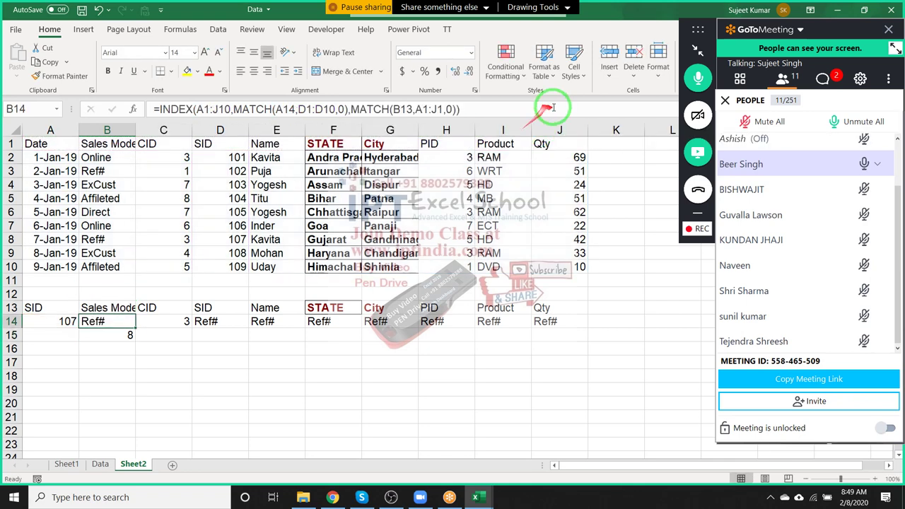
Step: Lock the header lookup to B$13 and the header range to $A$1:$J$1
{"action": "left_click", "coordinate": [396, 111]}
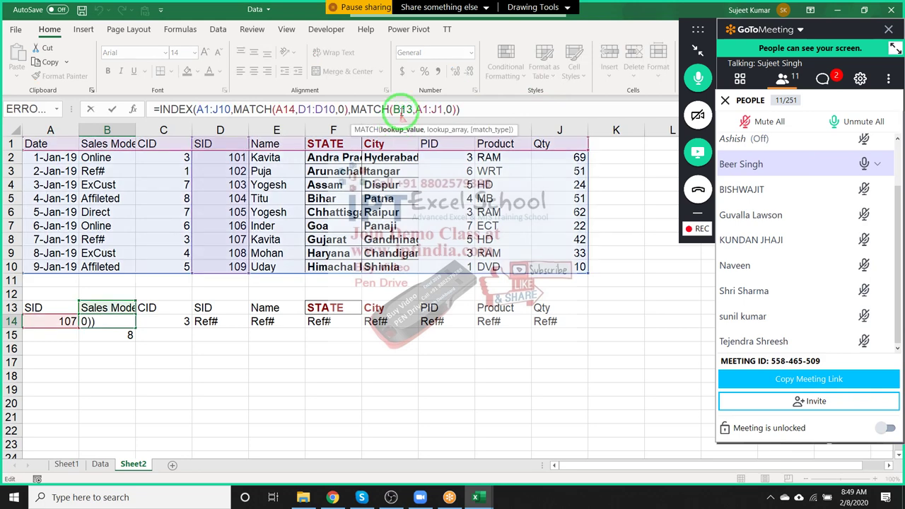
{"action": "left_click", "coordinate": [400, 110]}
{"action": "type", "text": "$"}
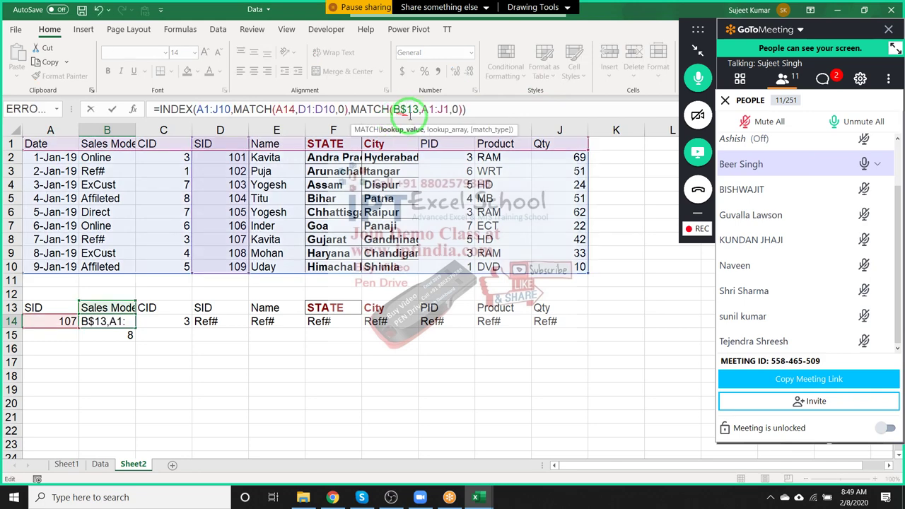
{"action": "left_click", "coordinate": [427, 110]}
{"action": "key", "text": "F4"}
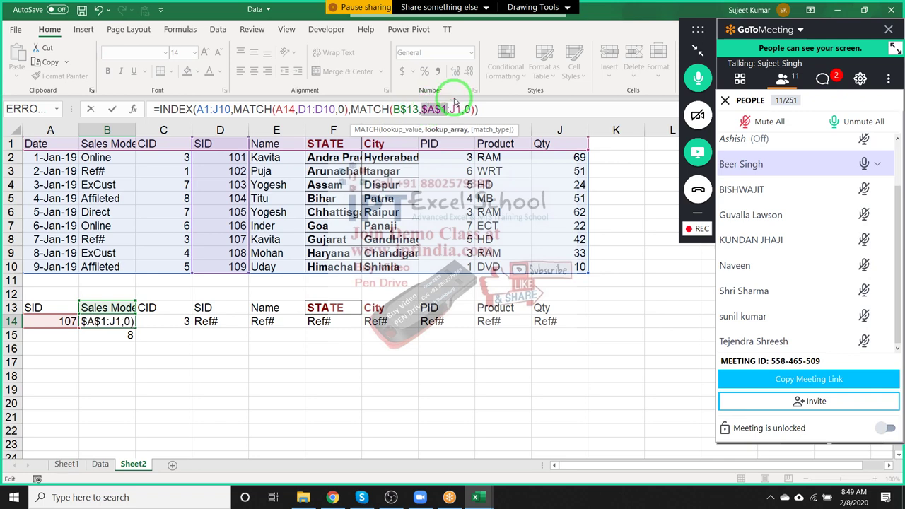
{"action": "left_click", "coordinate": [458, 109]}
{"action": "key", "text": "F4"}
{"action": "key", "text": "ctrl+Return"}
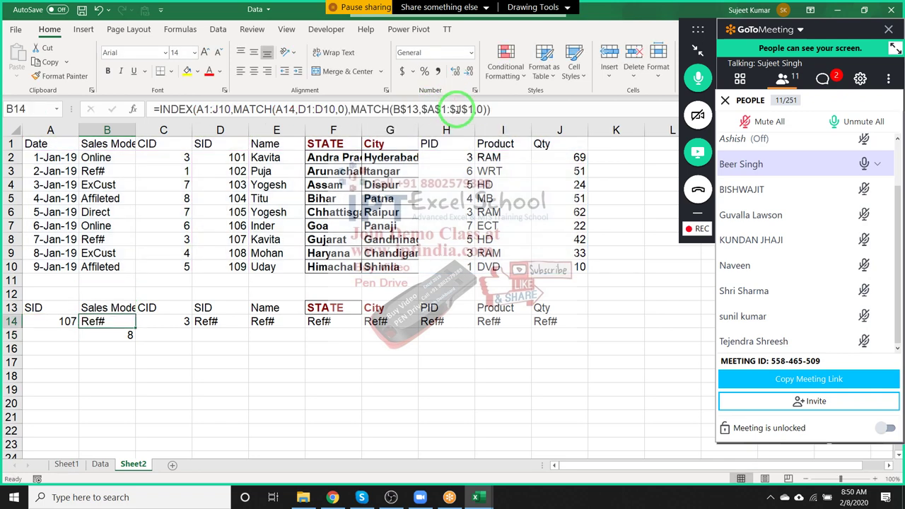
Step: Fill B14's formula right to J14, then undo the fill
{"action": "key", "text": "ctrl+shift+Right"}
{"action": "key", "text": "ctrl+r"}
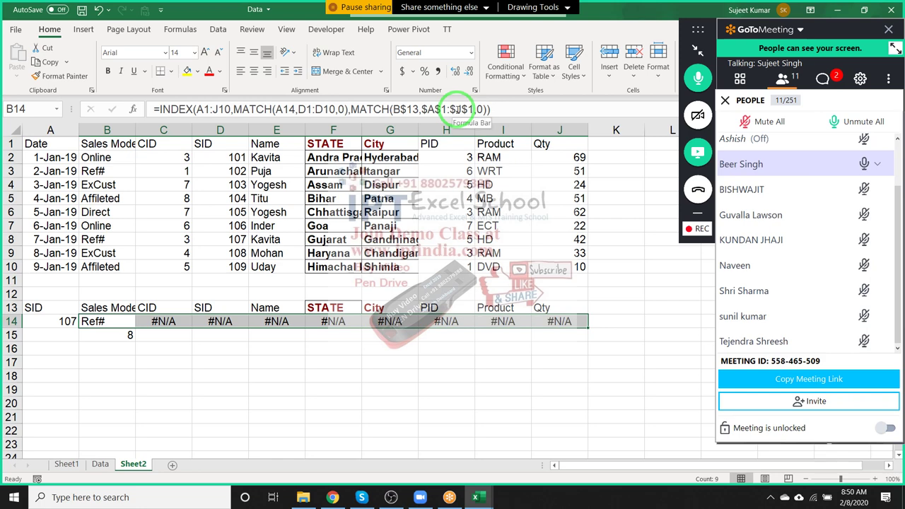
{"action": "key", "text": "Left"}
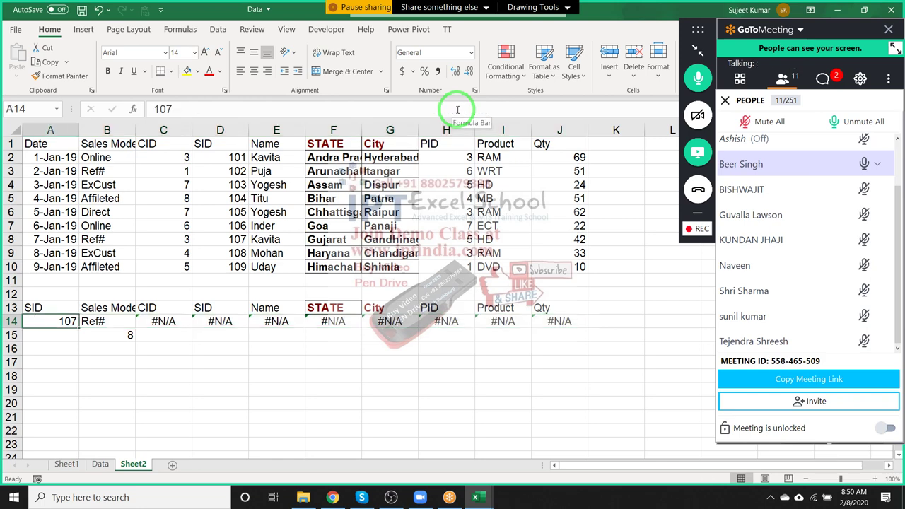
{"action": "key", "text": "Right"}
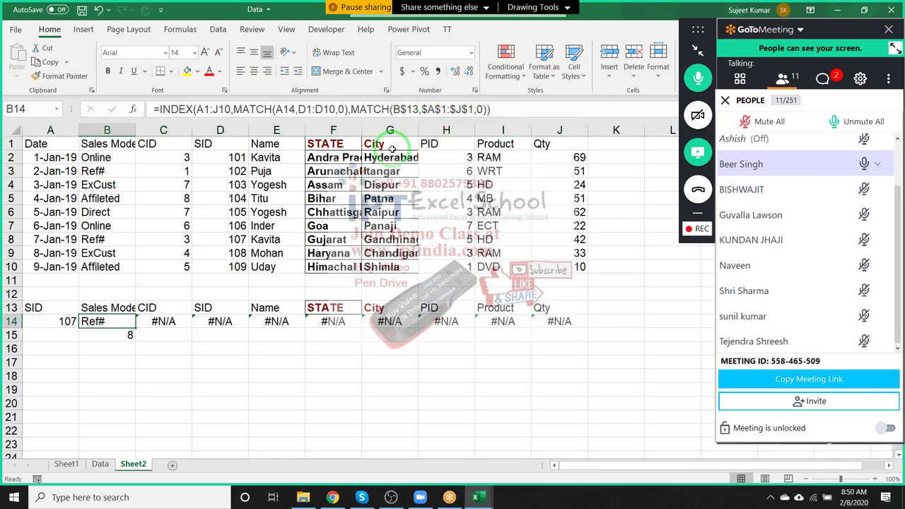
{"action": "key", "text": "ctrl+z"}
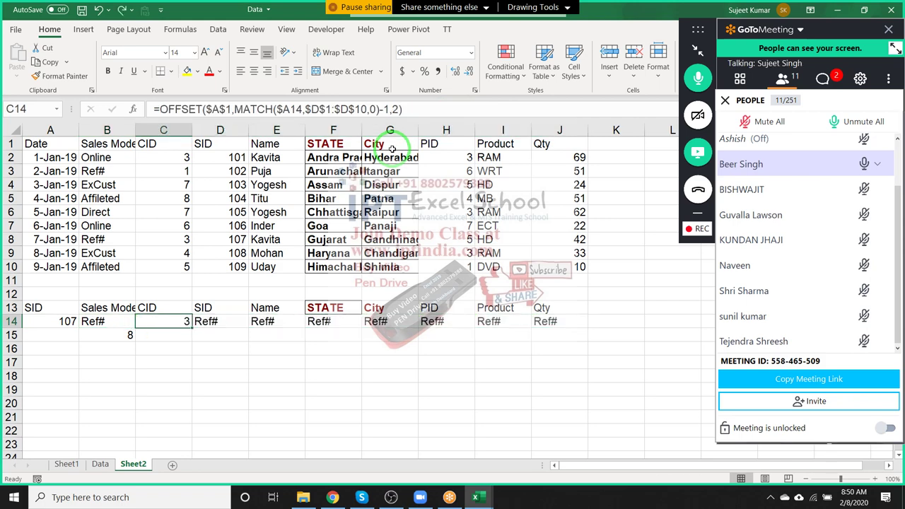
Step: Copy the header MATCH portion of B14's formula for reuse in C14
{"action": "left_click", "coordinate": [99, 322]}
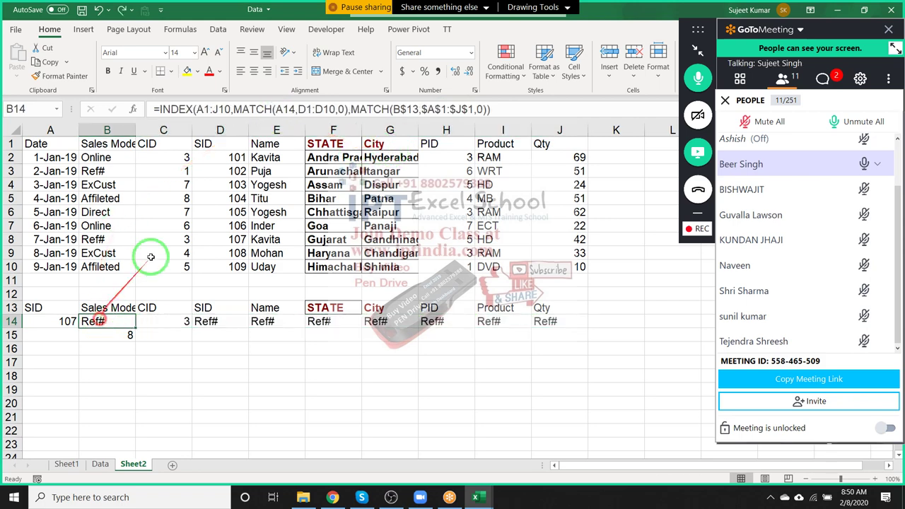
{"action": "left_click_drag", "start_coordinate": [235, 110], "coordinate": [450, 110]}
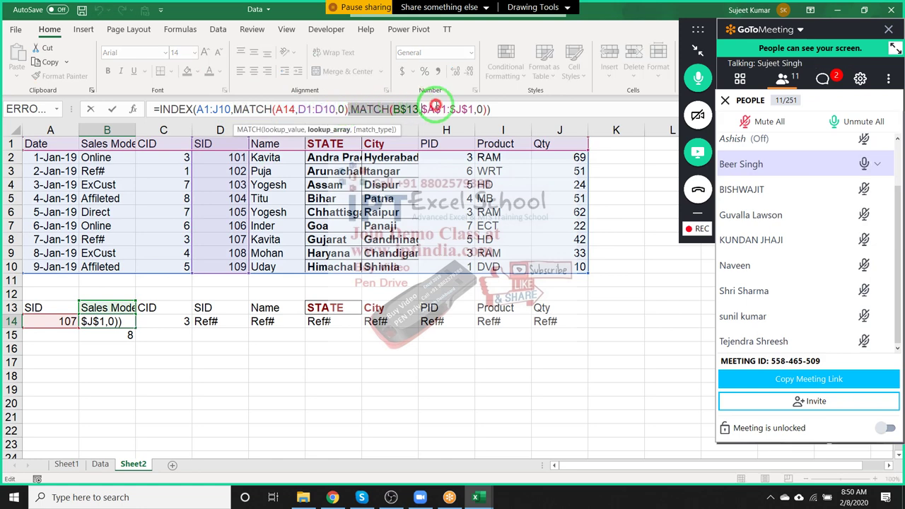
{"action": "left_click_drag", "start_coordinate": [351, 109], "coordinate": [482, 108]}
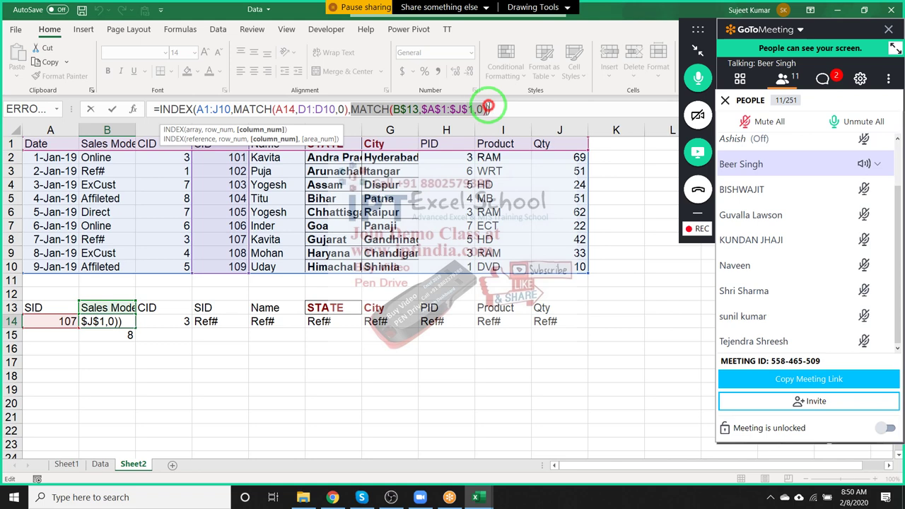
{"action": "key", "text": "ctrl+c"}
{"action": "key", "text": "Escape"}
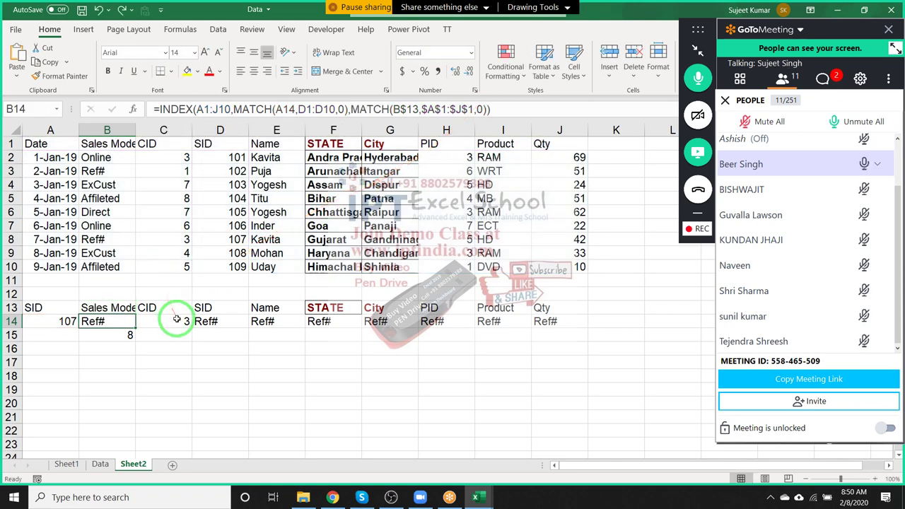
{"action": "left_click", "coordinate": [173, 320]}
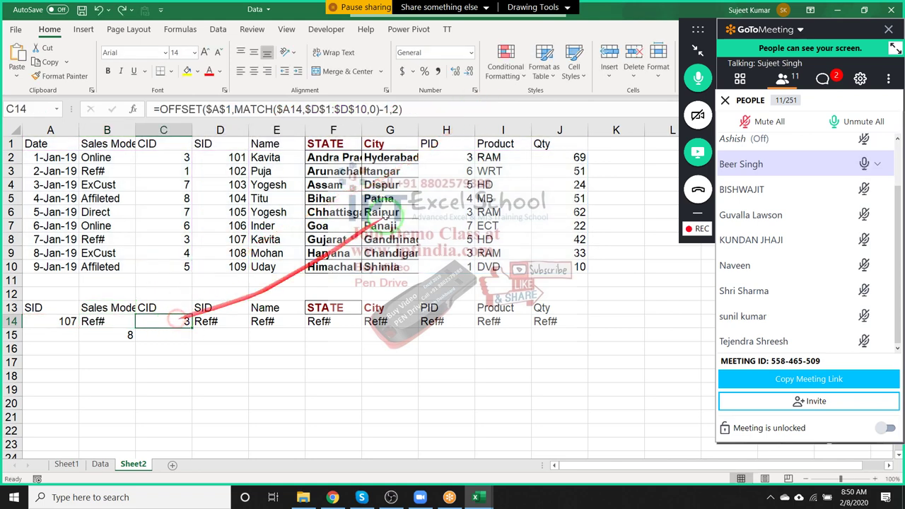
Step: Set C14's column argument to MATCH(B$13,$A$1:$J$1,0)-1 and fill it across C14:J14
{"action": "left_click", "coordinate": [395, 108]}
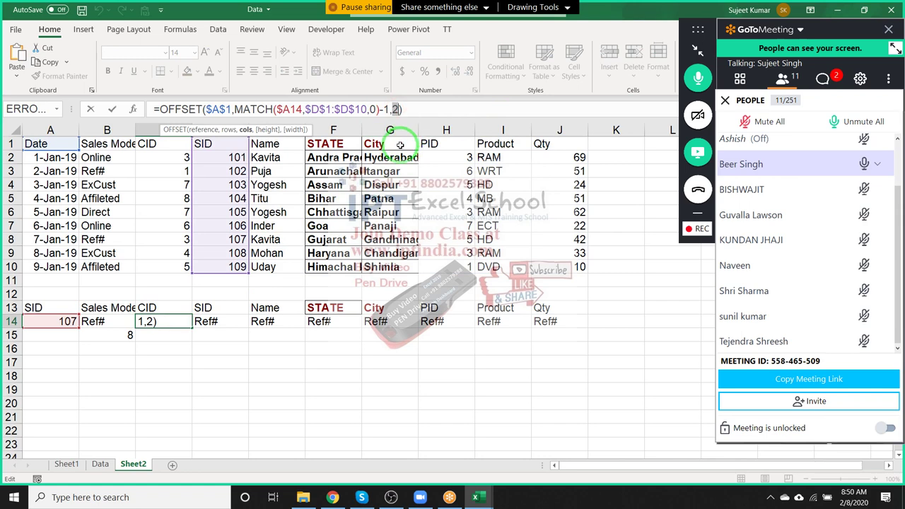
{"action": "key", "text": "ctrl+v"}
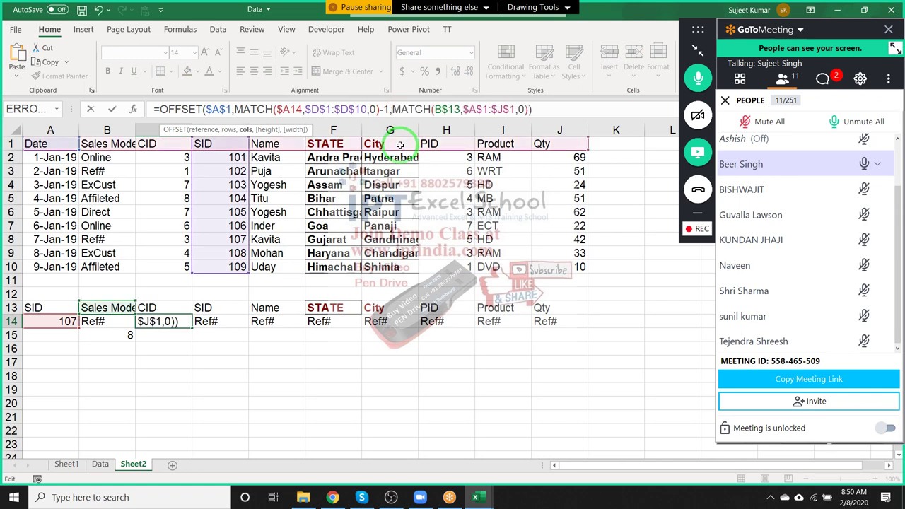
{"action": "type", "text": "-1)"}
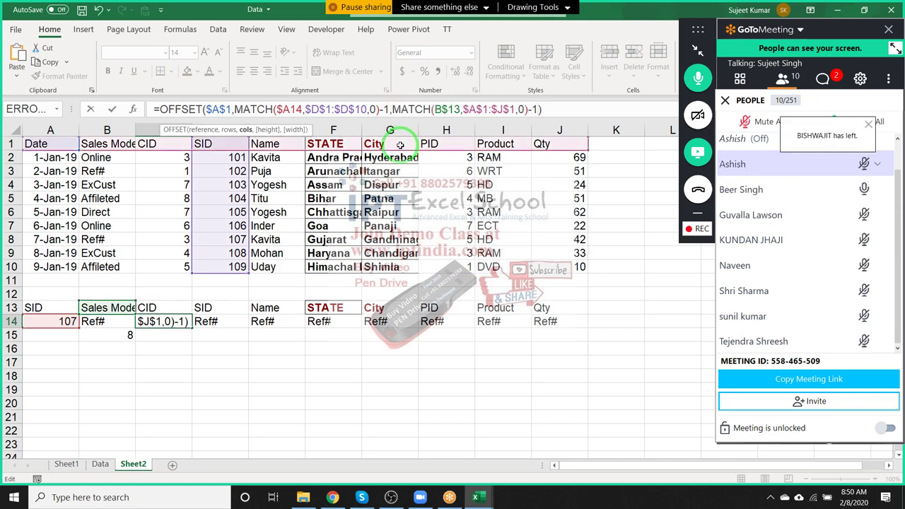
{"action": "key", "text": "Return"}
{"action": "key", "text": "Up"}
{"action": "key", "text": "shift+Right"}
{"action": "key", "text": "shift+Right"}
{"action": "key", "text": "shift+Right"}
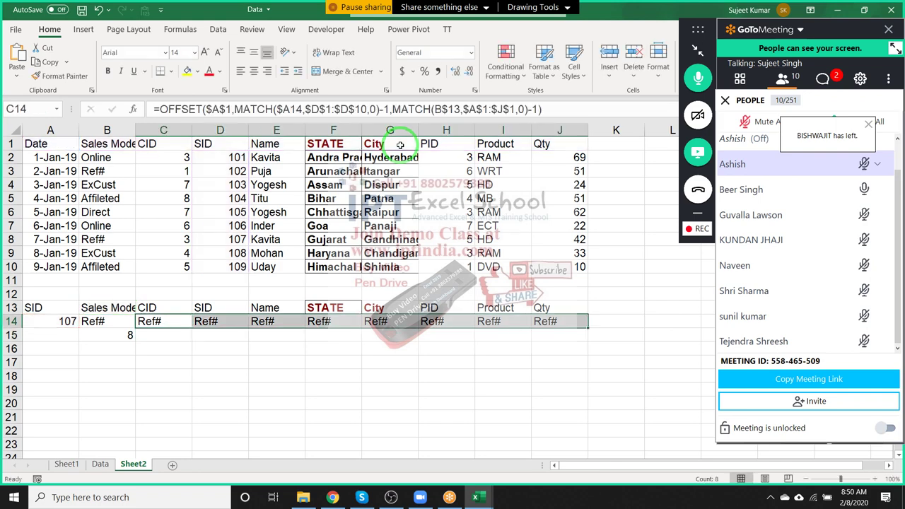
{"action": "key", "text": "ctrl+r"}
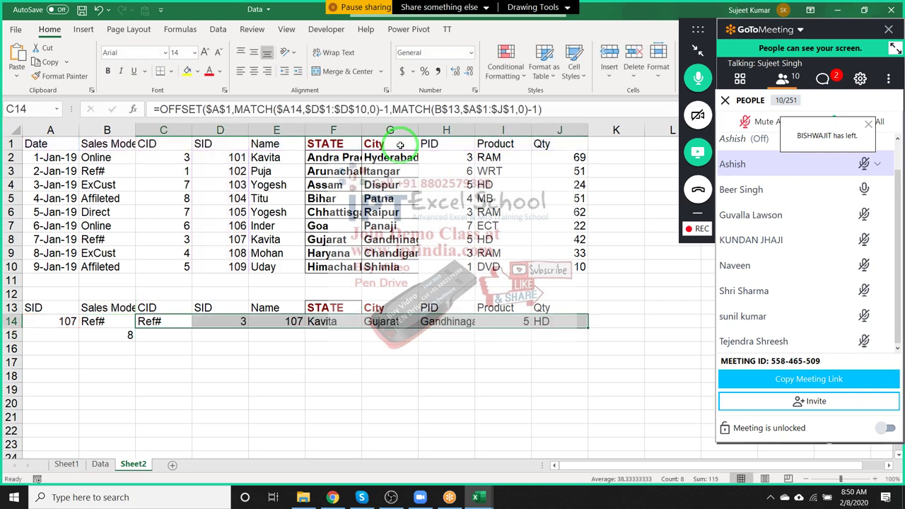
Step: Inspect the copied OFFSET formulas in D14 and C14
{"action": "key", "text": "Right"}
{"action": "key", "text": "F2"}
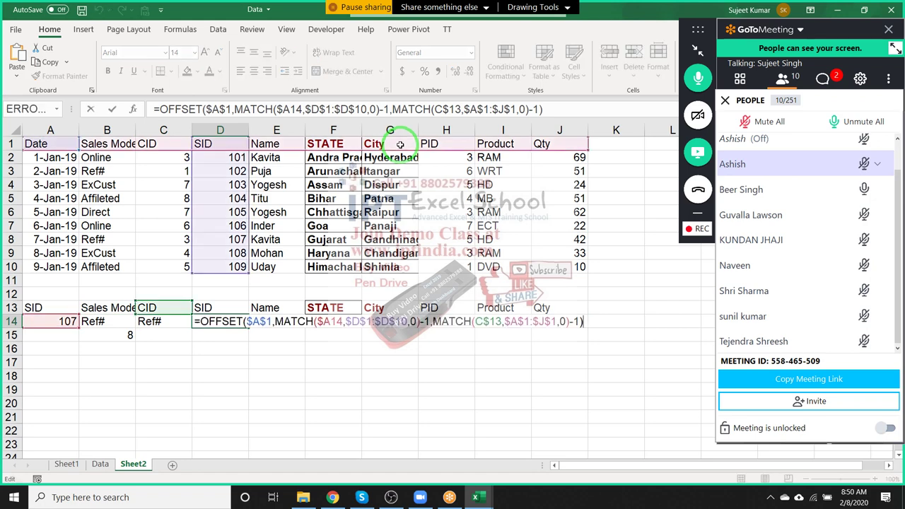
{"action": "key", "text": "Escape"}
{"action": "key", "text": "Left"}
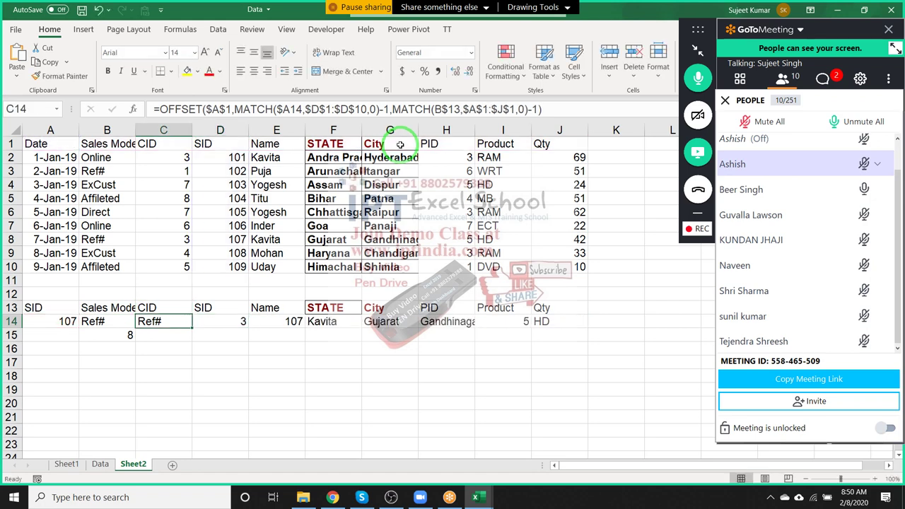
{"action": "key", "text": "F2"}
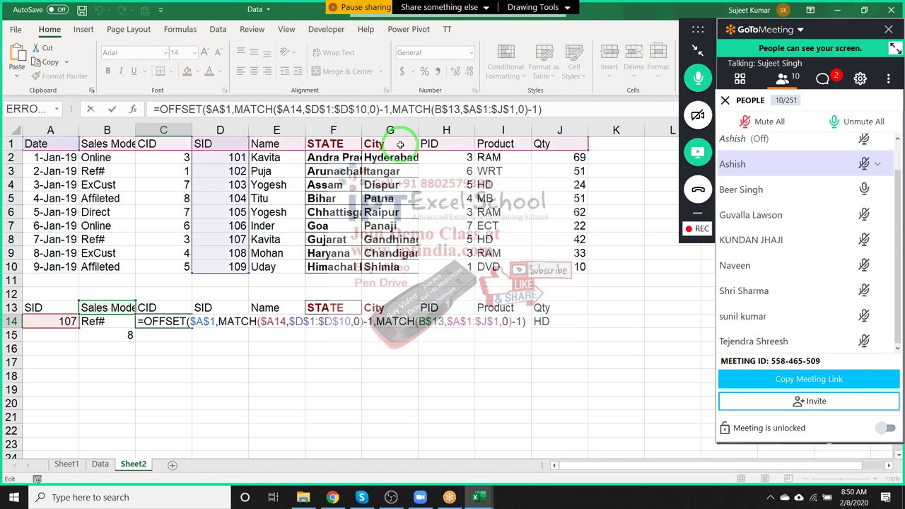
{"action": "key", "text": "Escape"}
{"action": "key", "text": "Right"}
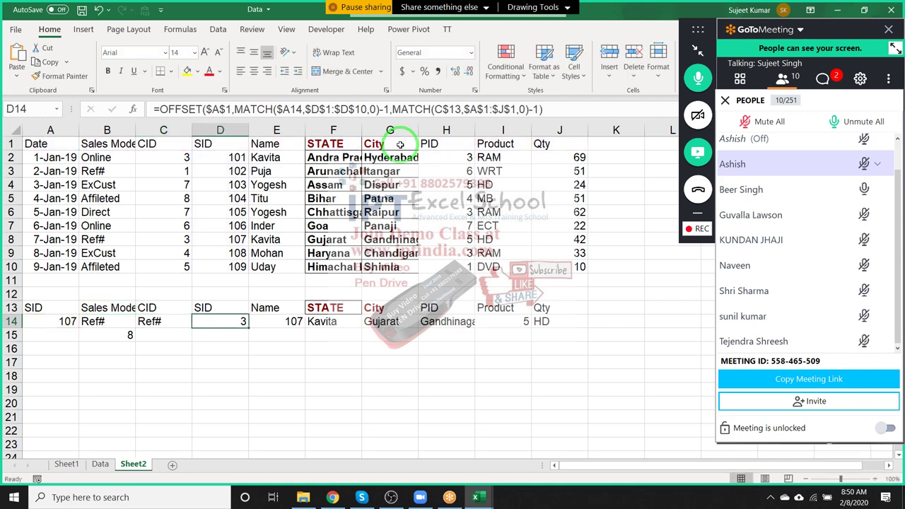
{"action": "key", "text": "F2"}
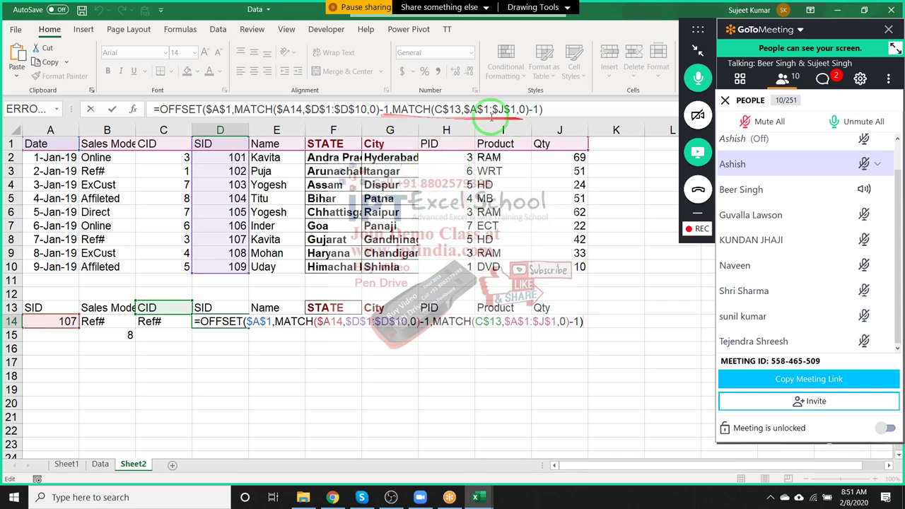
{"action": "double_click", "coordinate": [386, 110]}
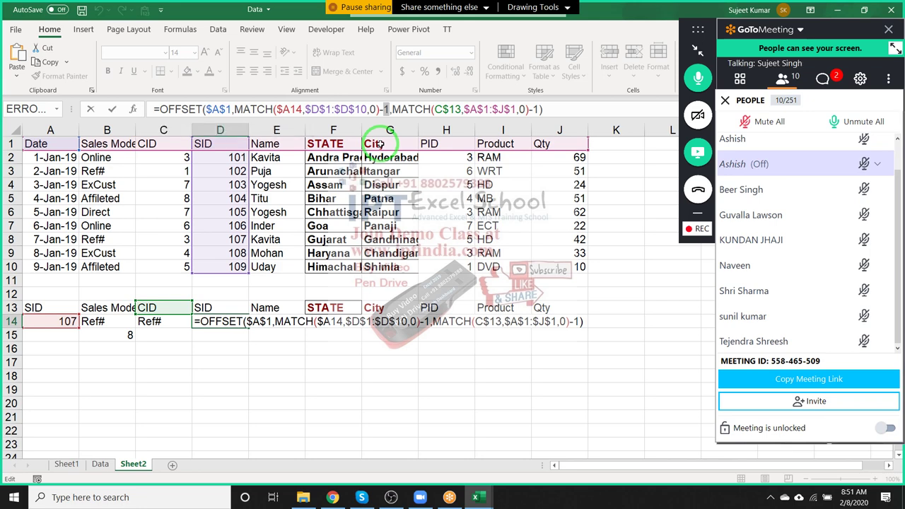
{"action": "key", "text": "Return"}
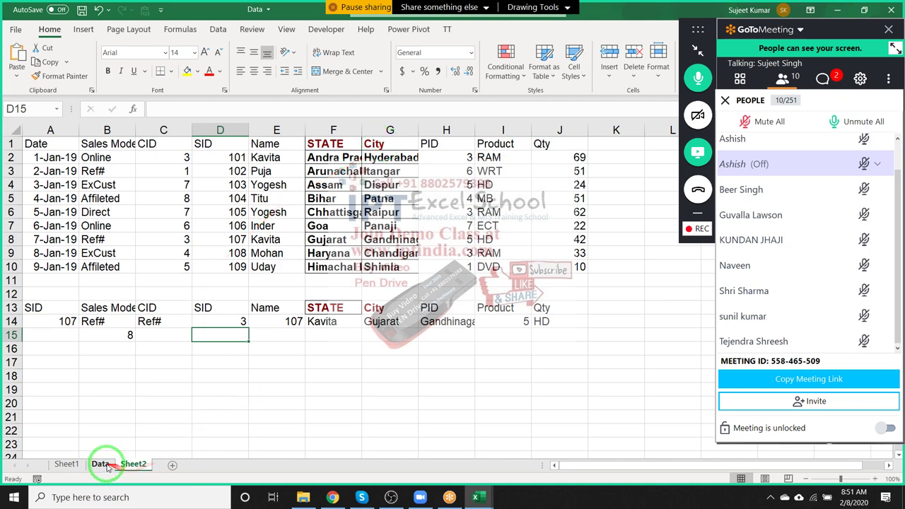
Step: Paste the Data sheet's A1:J18 transposed into A1 of a new Sheet3
{"action": "left_click", "coordinate": [100, 466]}
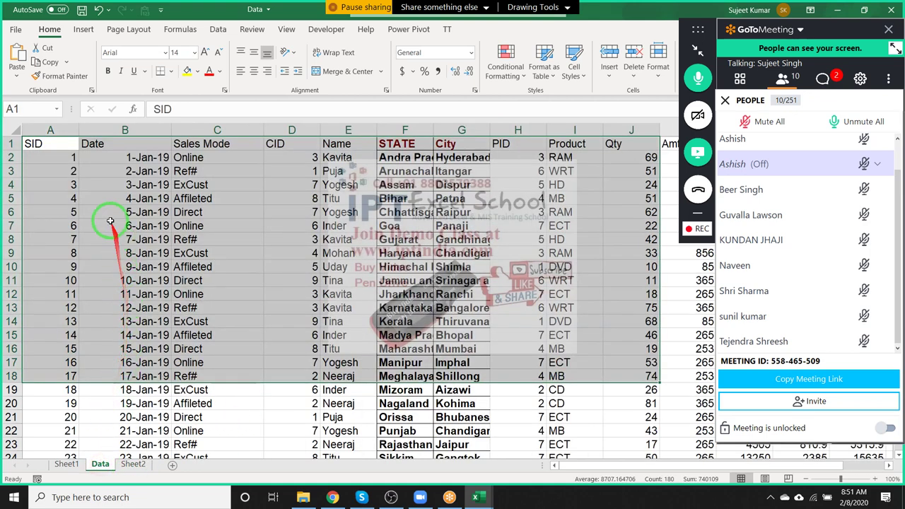
{"action": "key", "text": "ctrl+c"}
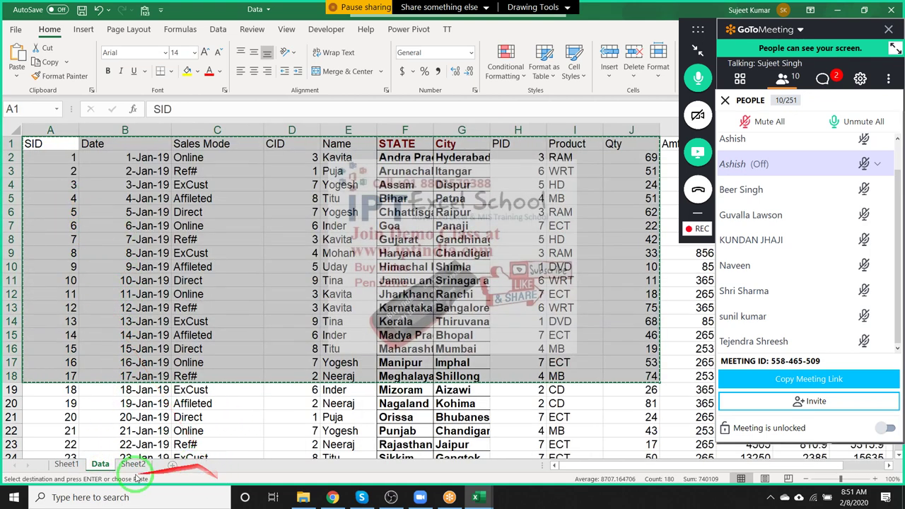
{"action": "left_click", "coordinate": [132, 465]}
{"action": "left_click", "coordinate": [172, 467]}
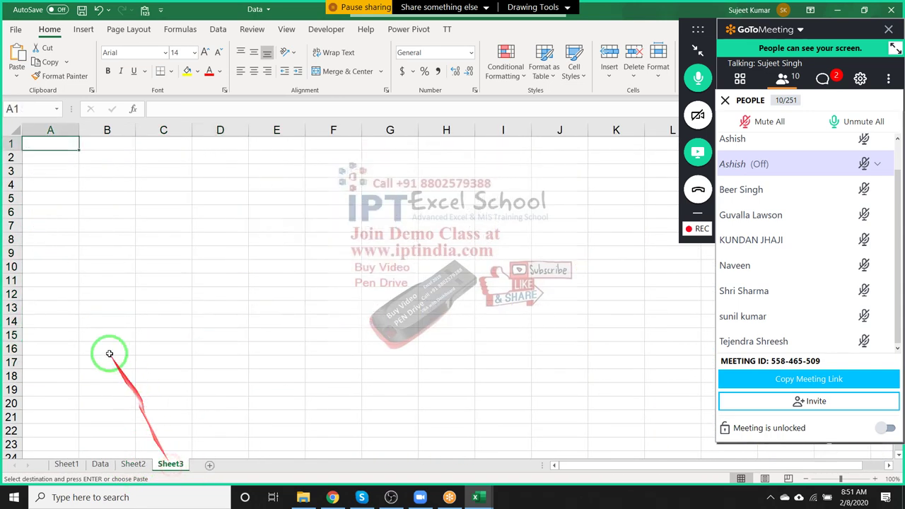
{"action": "right_click", "coordinate": [54, 147]}
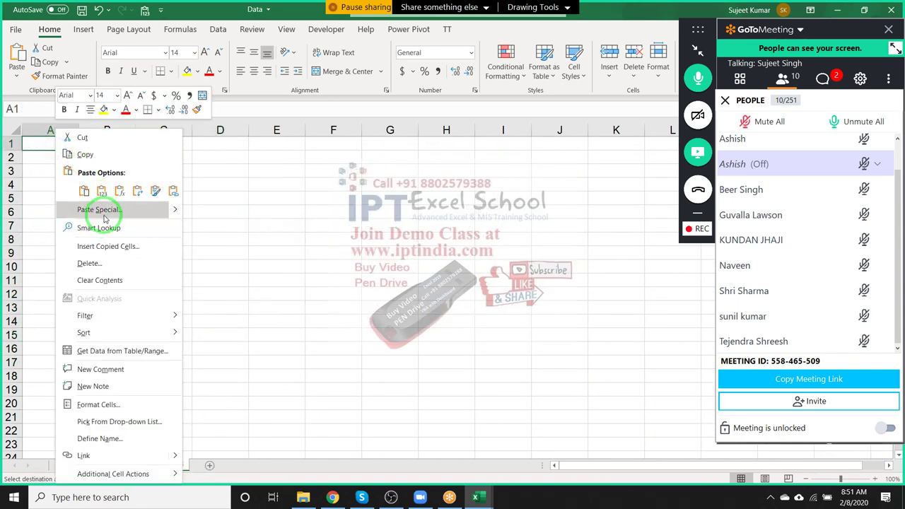
{"action": "left_click", "coordinate": [113, 209]}
{"action": "left_click", "coordinate": [125, 272]}
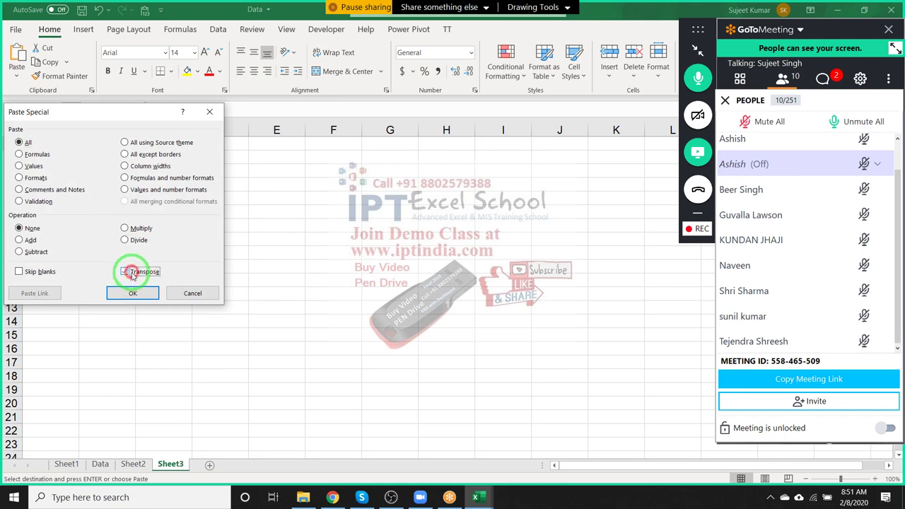
{"action": "left_click", "coordinate": [132, 293]}
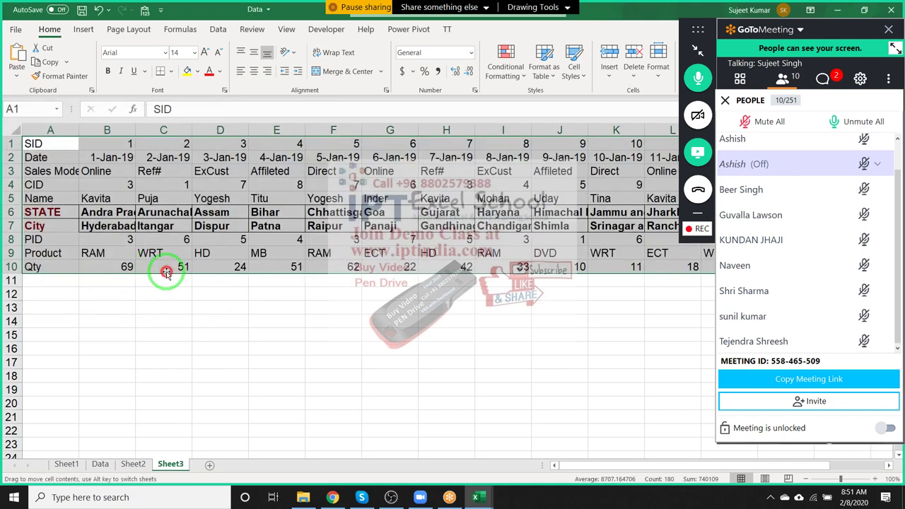
{"action": "left_click_drag", "start_coordinate": [210, 315], "coordinate": [101, 321]}
{"action": "left_click", "coordinate": [101, 322]}
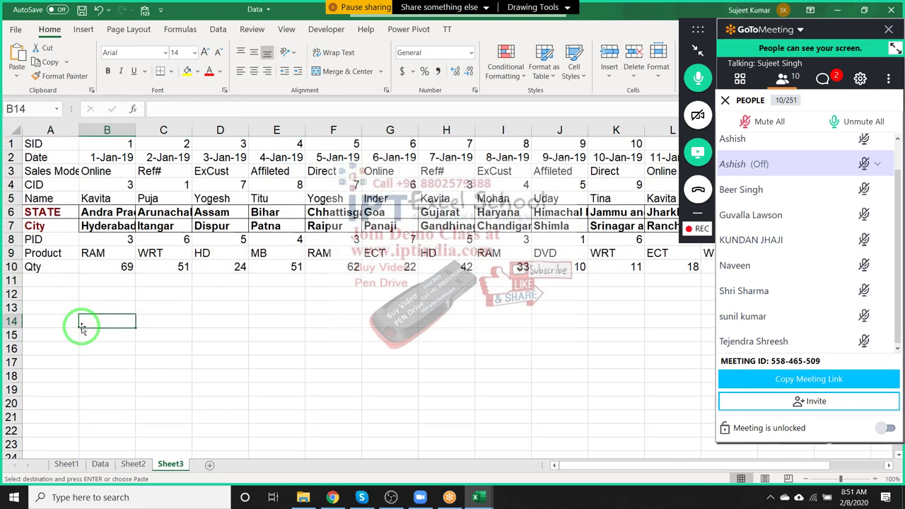
Step: Enter SID 5 in B14 and the heading Name in C13
{"action": "type", "text": "5"}
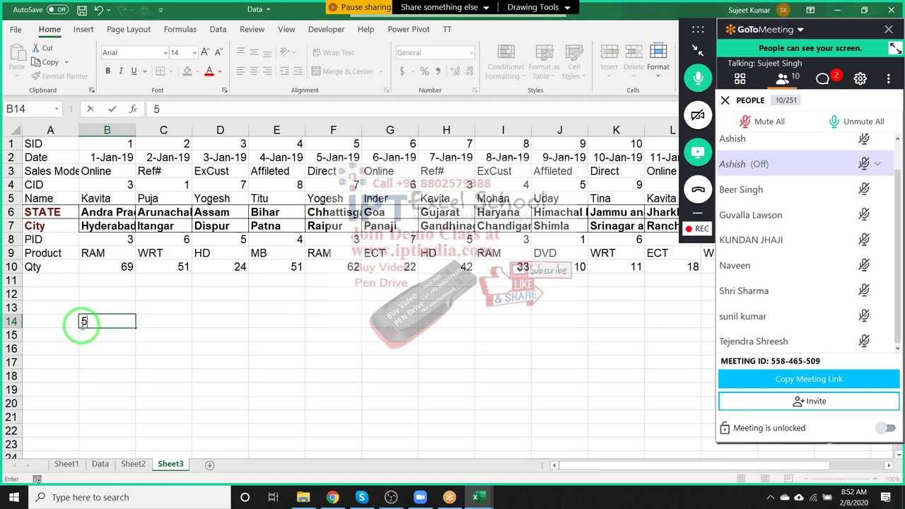
{"action": "key", "text": "Tab"}
{"action": "key", "text": "Up"}
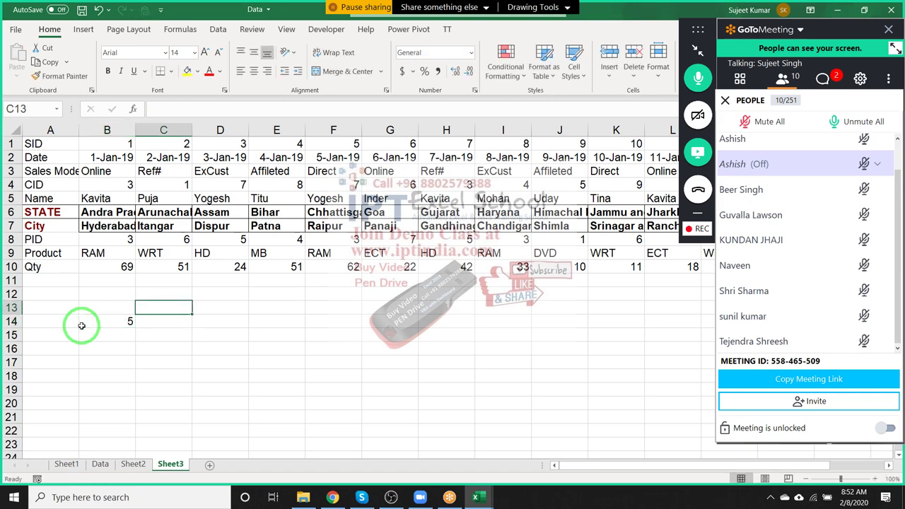
{"action": "type", "text": "Name"}
{"action": "key", "text": "Return"}
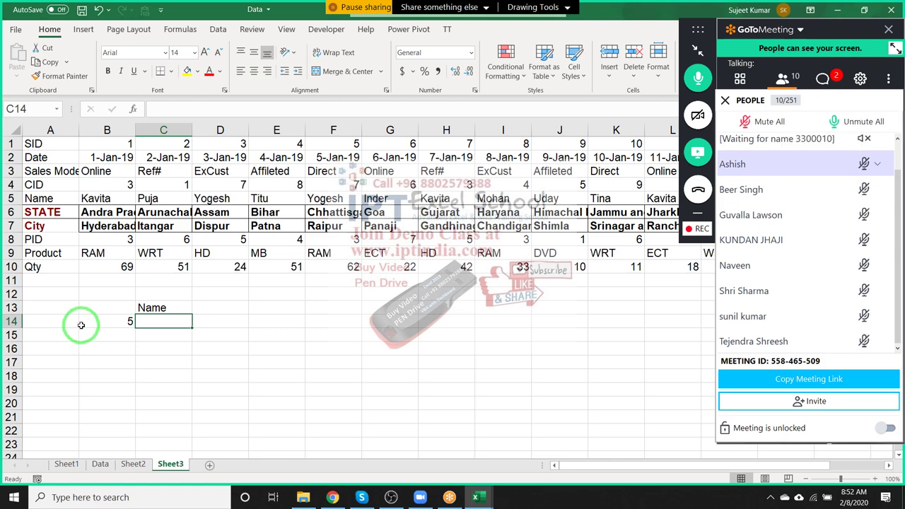
Step: Enter =HLOOKUP(B14,1:10,ROW(A5),0) in C14 to fetch the SID's Name
{"action": "double_click", "coordinate": [146, 323]}
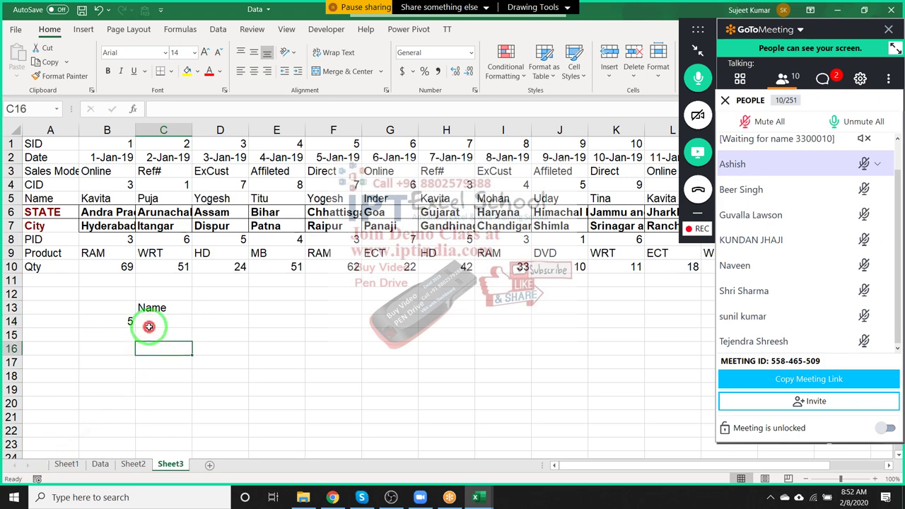
{"action": "type", "text": "="}
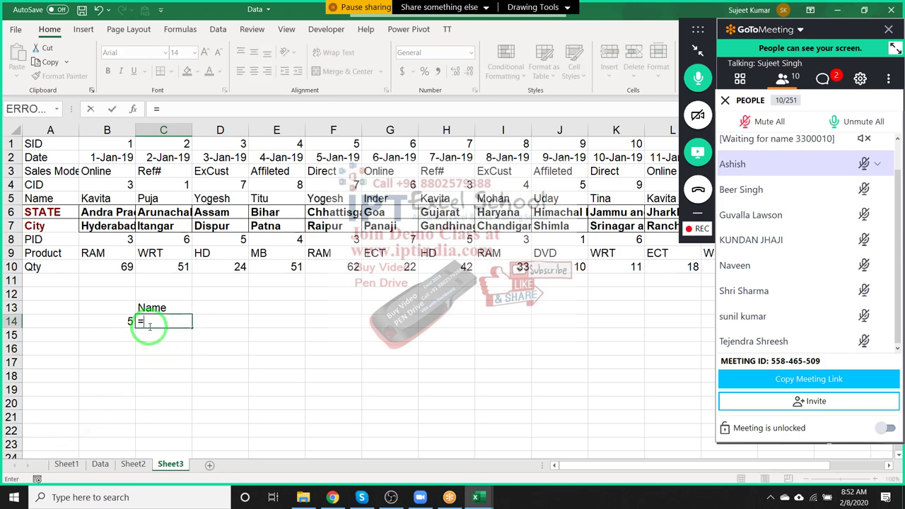
{"action": "type", "text": "hl"}
{"action": "key", "text": "Tab"}
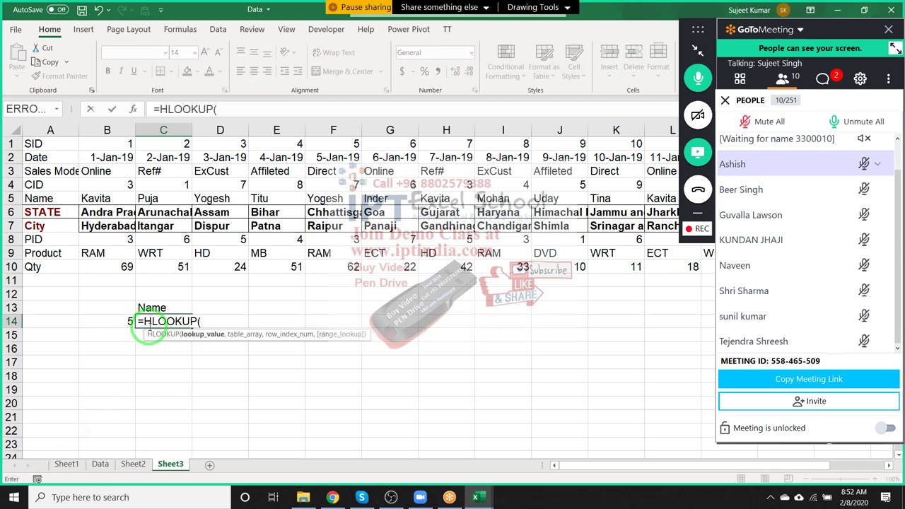
{"action": "left_click", "coordinate": [130, 324]}
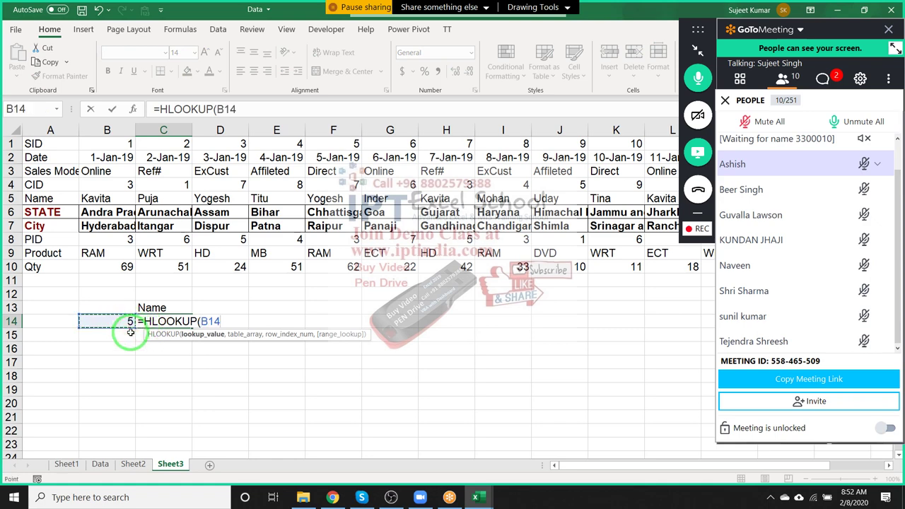
{"action": "type", "text": ","}
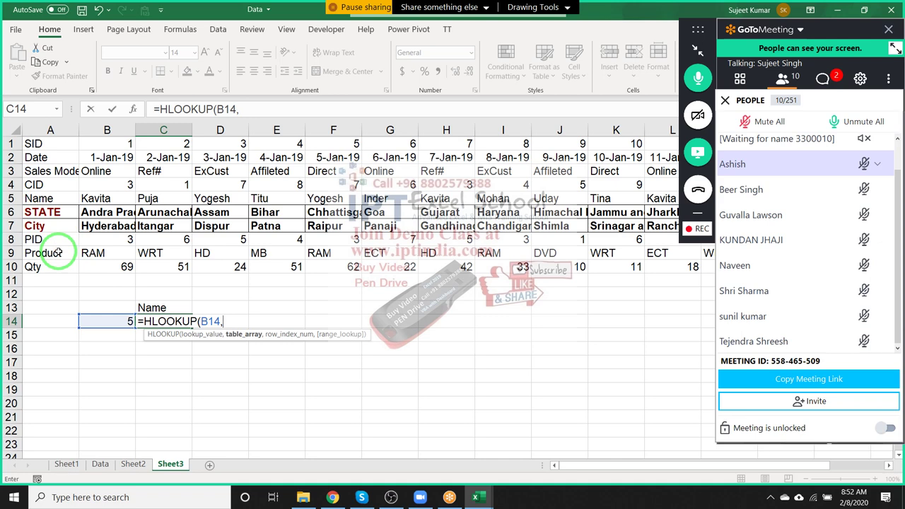
{"action": "mouse_move", "coordinate": [180, 140]}
{"action": "left_mouse_down"}
{"action": "mouse_move", "coordinate": [26, 143]}
{"action": "mouse_move", "coordinate": [11, 266]}
{"action": "left_mouse_up"}
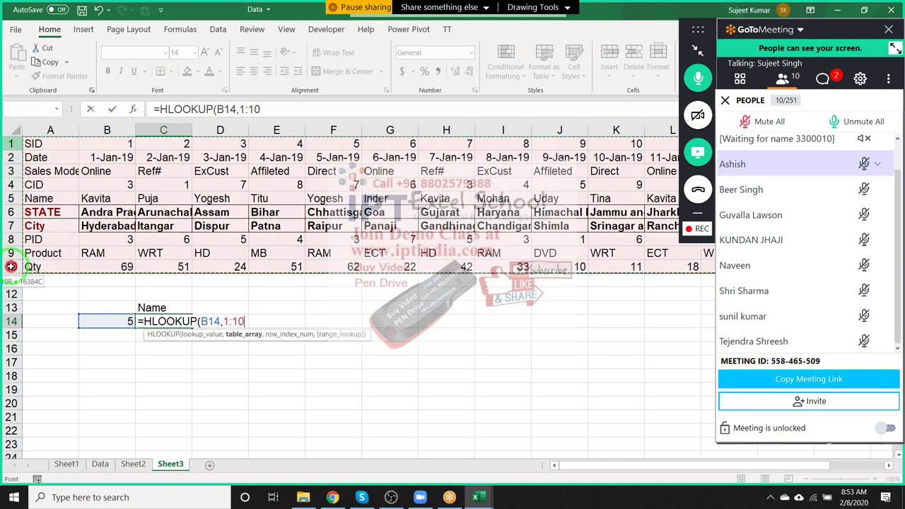
{"action": "type", "text": ","}
{"action": "left_click_drag", "start_coordinate": [92, 258], "coordinate": [259, 322]}
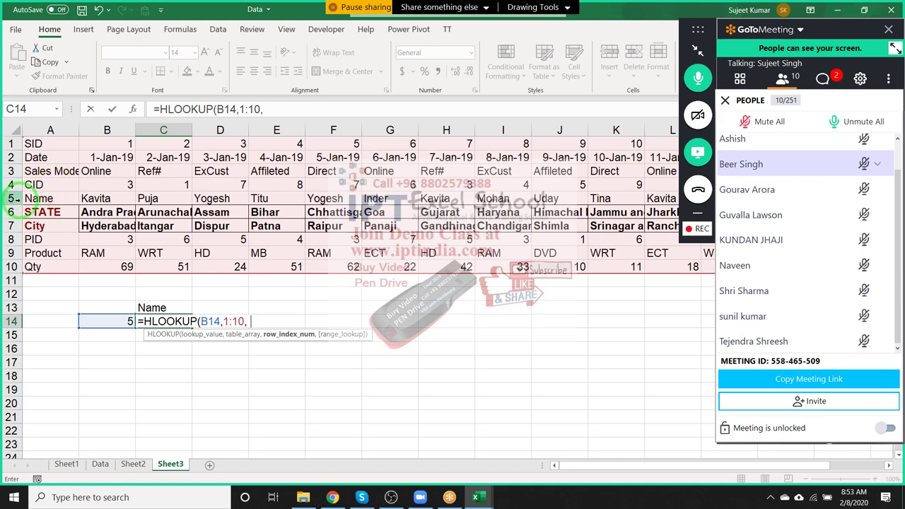
{"action": "type", "text": "row"}
{"action": "key", "text": "Tab"}
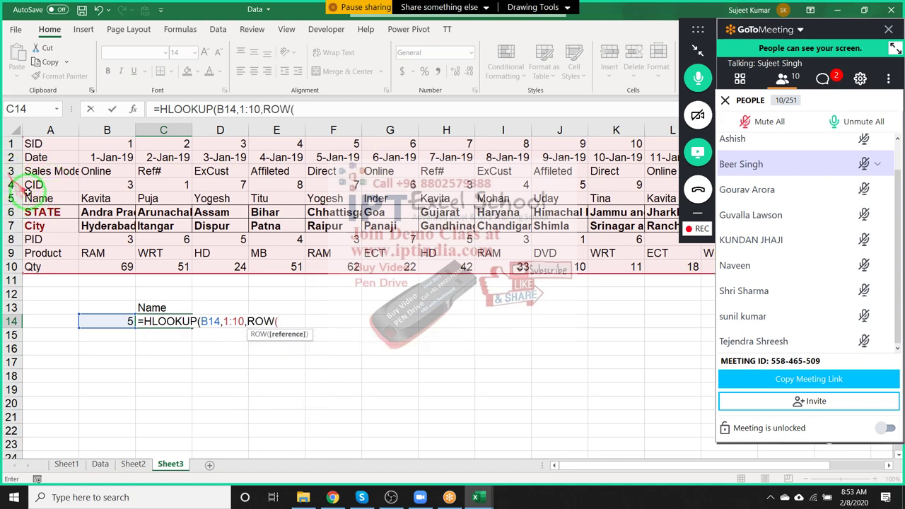
{"action": "left_click", "coordinate": [41, 199]}
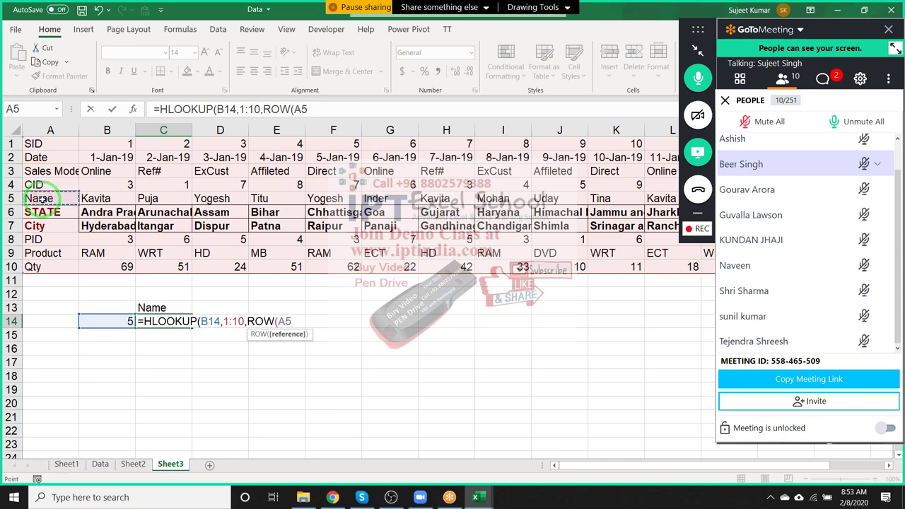
{"action": "type", "text": "),"}
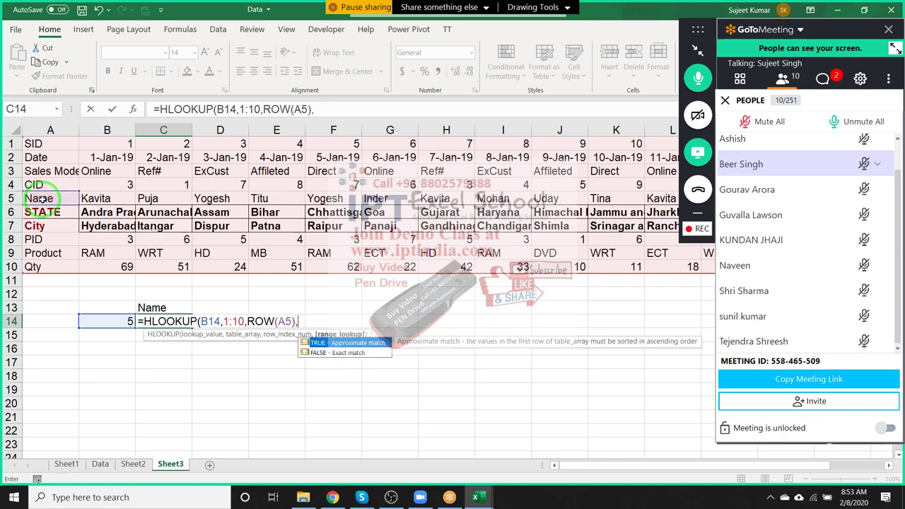
{"action": "type", "text": "0"}
{"action": "type", "text": ")"}
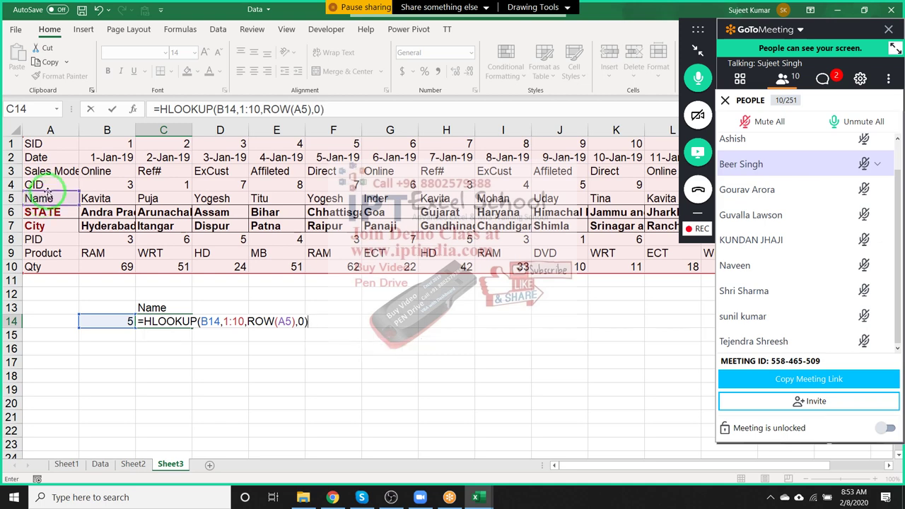
{"action": "key", "text": "Return"}
{"action": "key", "text": "Up"}
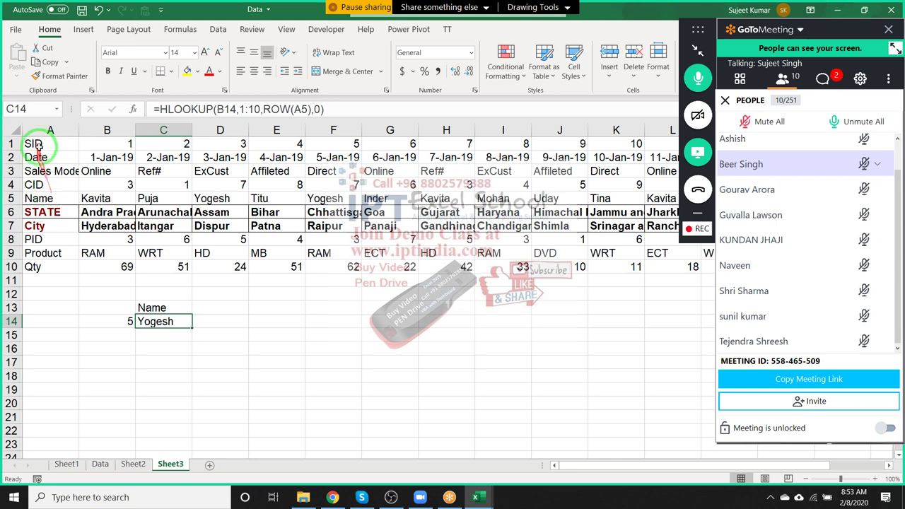
Step: Change B14 to SID 6 so C14 shows Inder, comparing with Sheet2's lookup
{"action": "left_click", "coordinate": [125, 319]}
{"action": "type", "text": "6"}
{"action": "key", "text": "Return"}
{"action": "key", "text": "Up"}
{"action": "key", "text": "Right"}
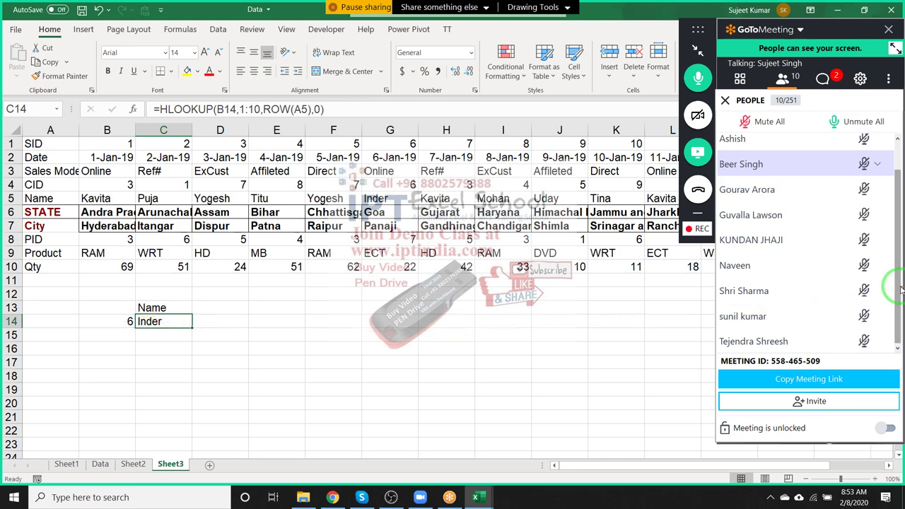
{"action": "mouse_move", "coordinate": [899, 283]}
{"action": "left_mouse_down"}
{"action": "mouse_move", "coordinate": [900, 208]}
{"action": "mouse_move", "coordinate": [902, 240]}
{"action": "left_mouse_up"}
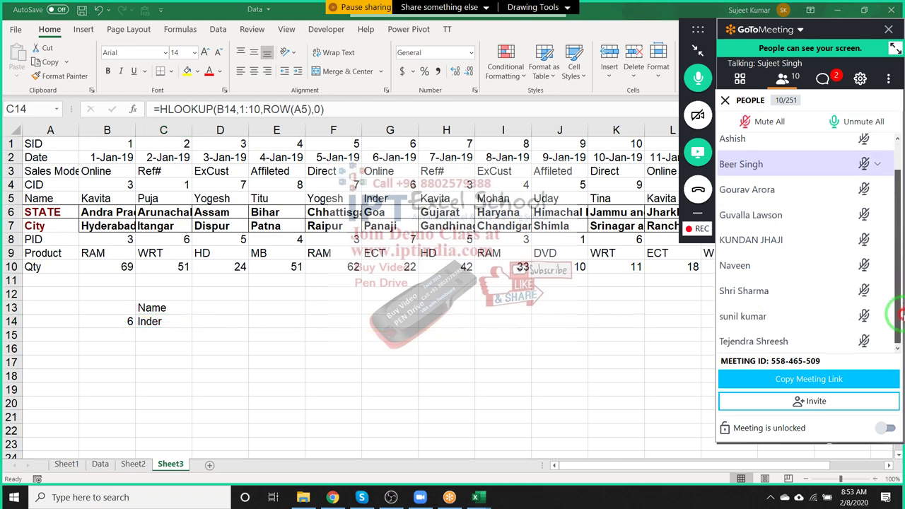
{"action": "left_click", "coordinate": [213, 321]}
{"action": "left_click", "coordinate": [142, 466]}
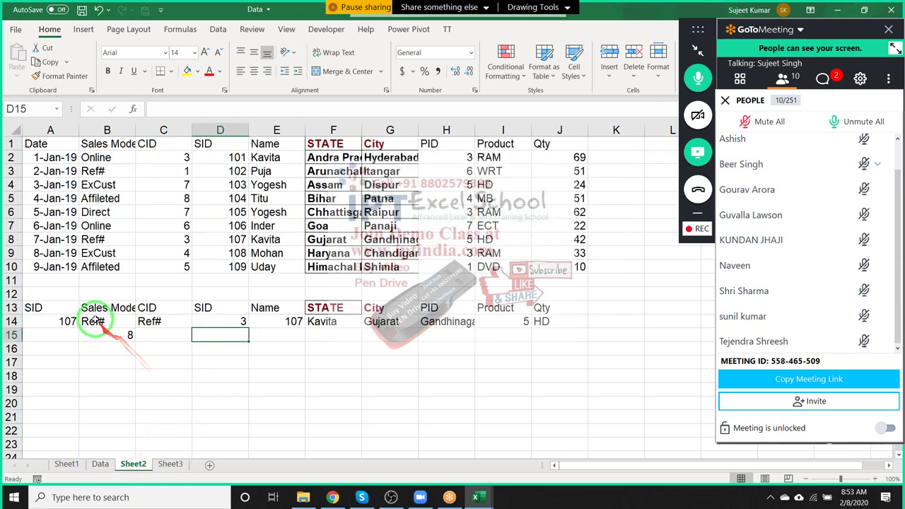
{"action": "left_click_drag", "start_coordinate": [70, 320], "coordinate": [179, 337]}
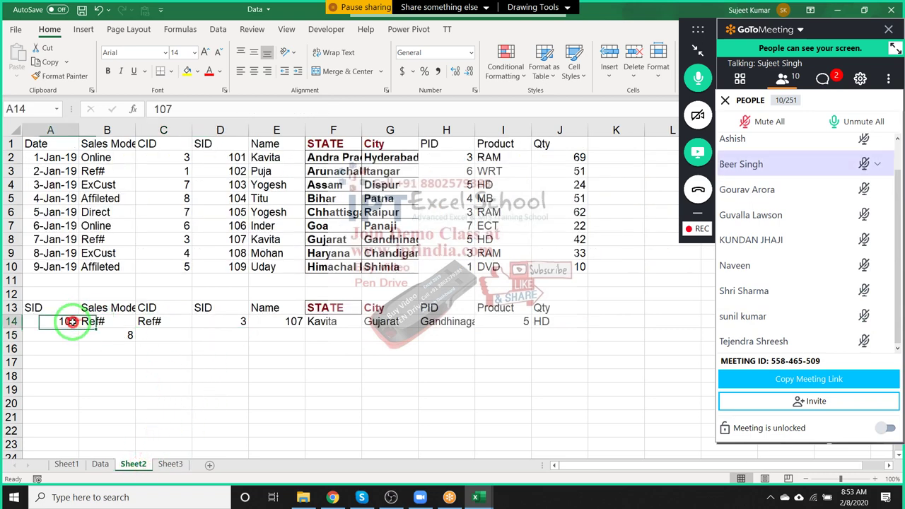
{"action": "left_click", "coordinate": [170, 465]}
{"action": "left_click", "coordinate": [157, 323]}
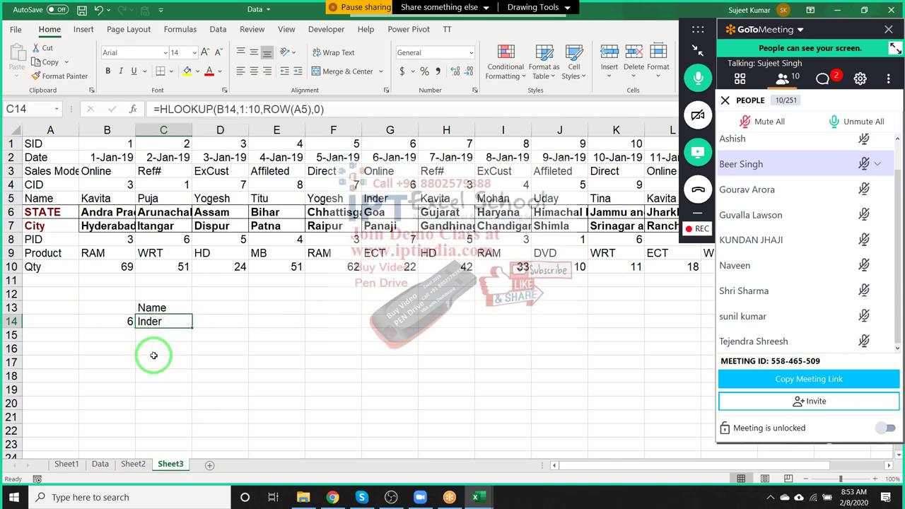
Step: Enter =MATCH(C13,A:A,0) in C15, returning 5 for the Name row
{"action": "left_click", "coordinate": [173, 334]}
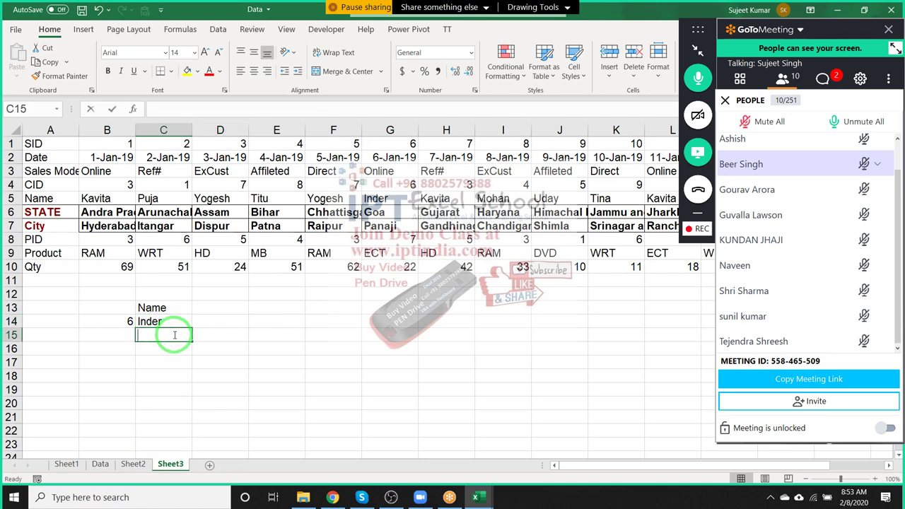
{"action": "type", "text": "=ma"}
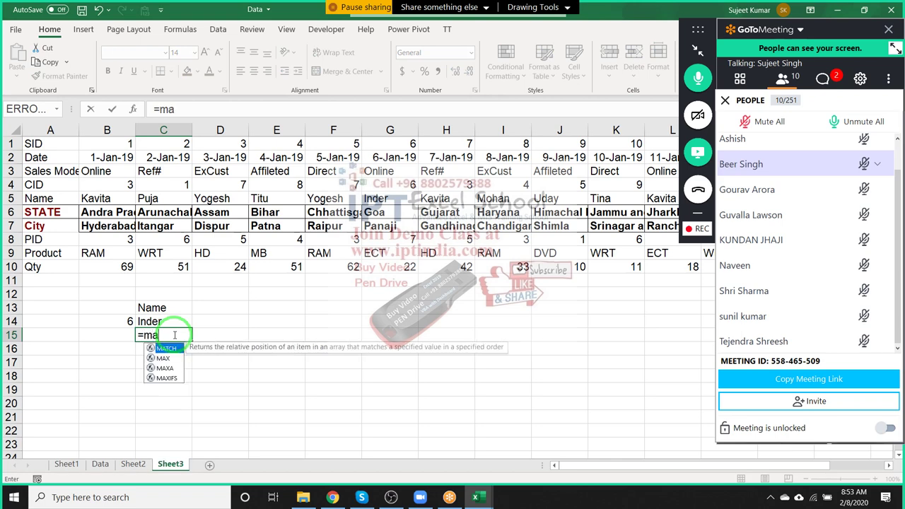
{"action": "key", "text": "Tab"}
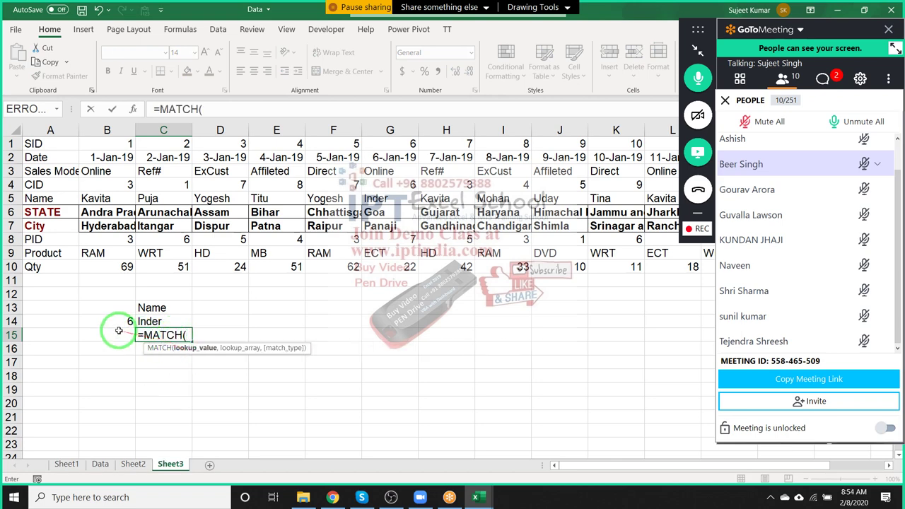
{"action": "left_click", "coordinate": [153, 309]}
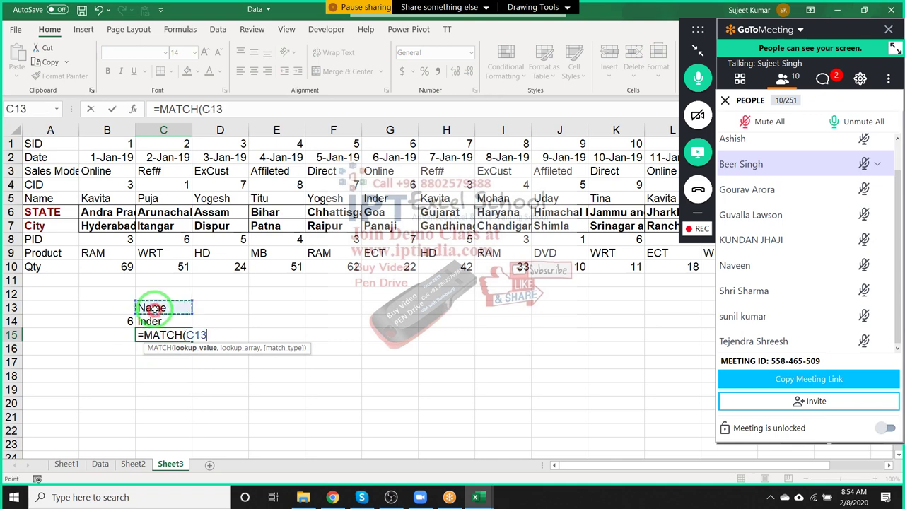
{"action": "type", "text": ","}
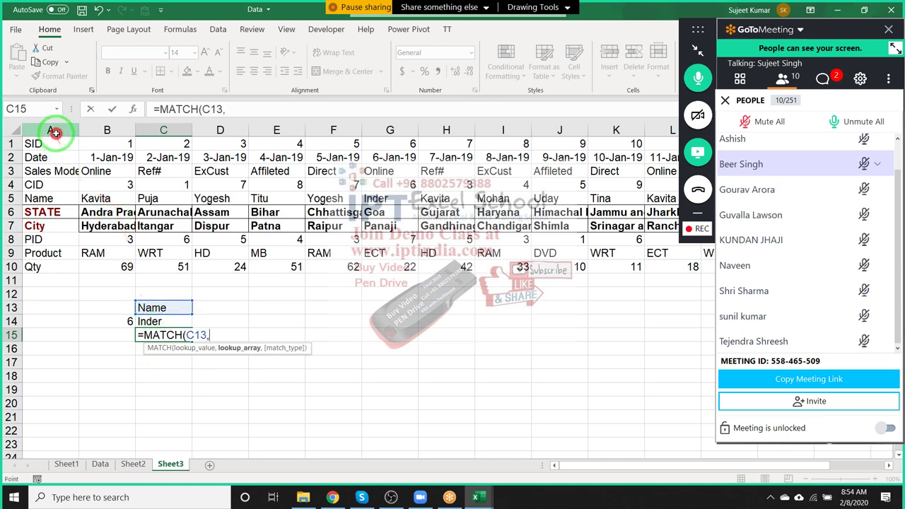
{"action": "left_click", "coordinate": [54, 132]}
{"action": "type", "text": ",0"}
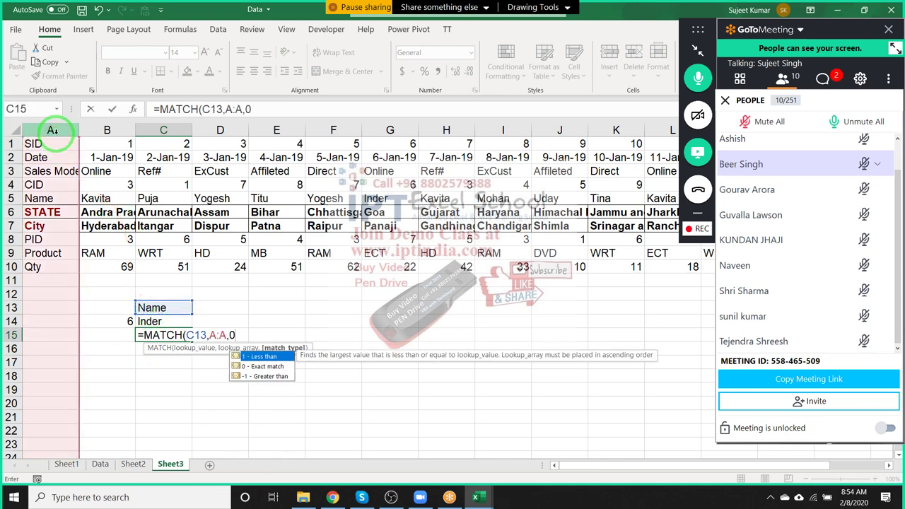
{"action": "type", "text": ")"}
{"action": "key", "text": "Return"}
{"action": "key", "text": "Up"}
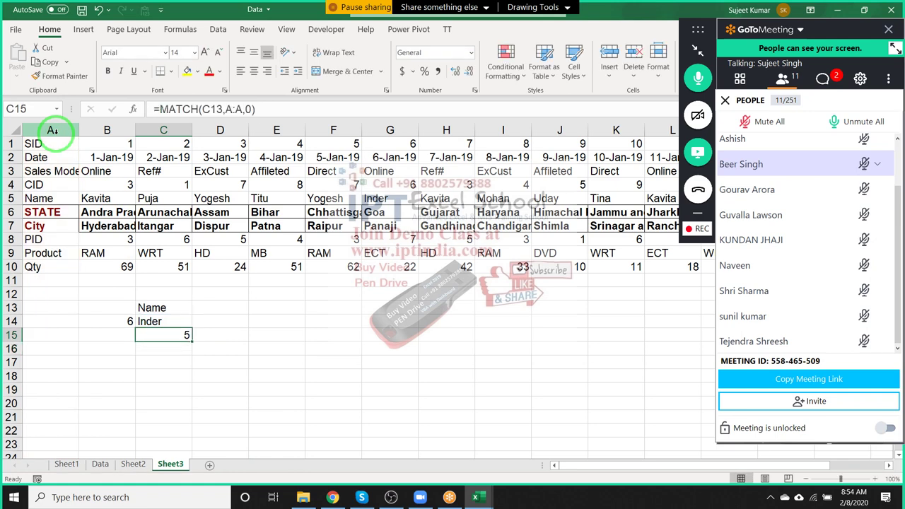
{"action": "key", "text": "Right"}
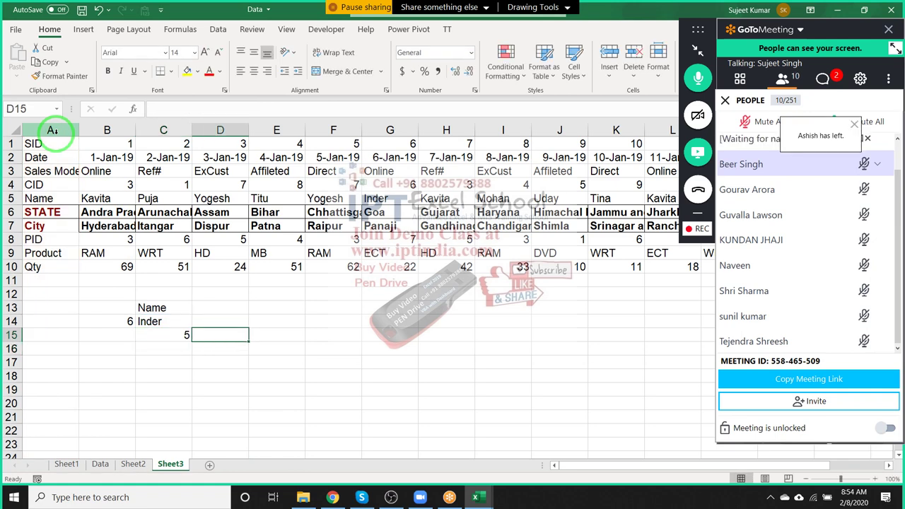
{"action": "key", "text": "Up"}
Step: Start an INDEX formula in D14 over A1:R10 using C15 as the row number
{"action": "type", "text": "=ind"}
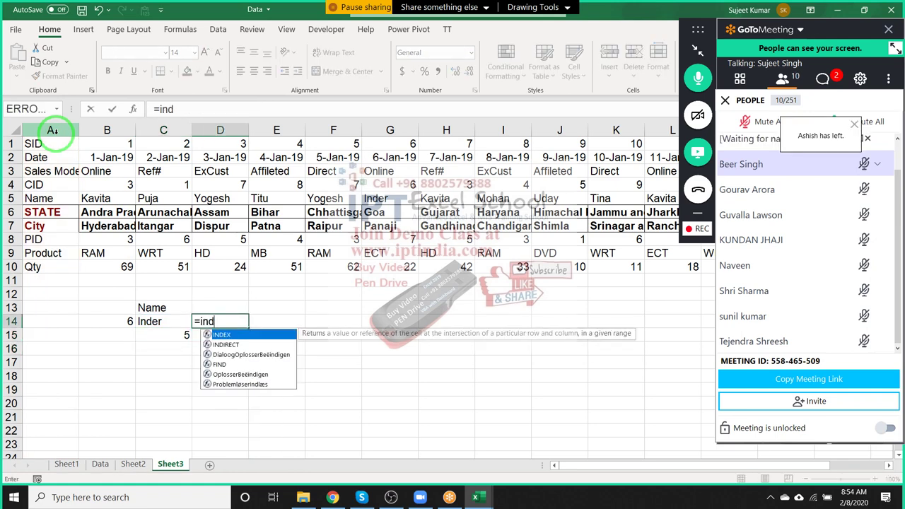
{"action": "key", "text": "Tab"}
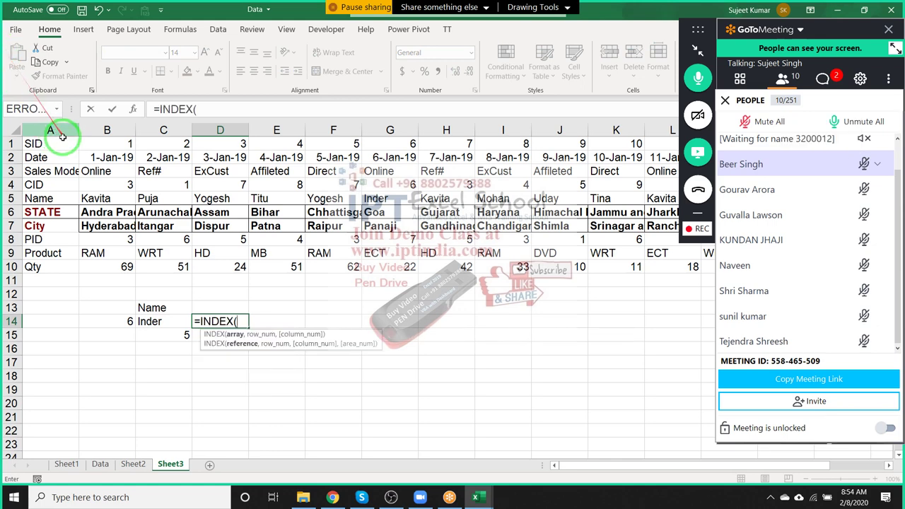
{"action": "left_click", "coordinate": [62, 144]}
{"action": "key", "text": "ctrl+shift+Right"}
{"action": "key", "text": "ctrl+shift+Down"}
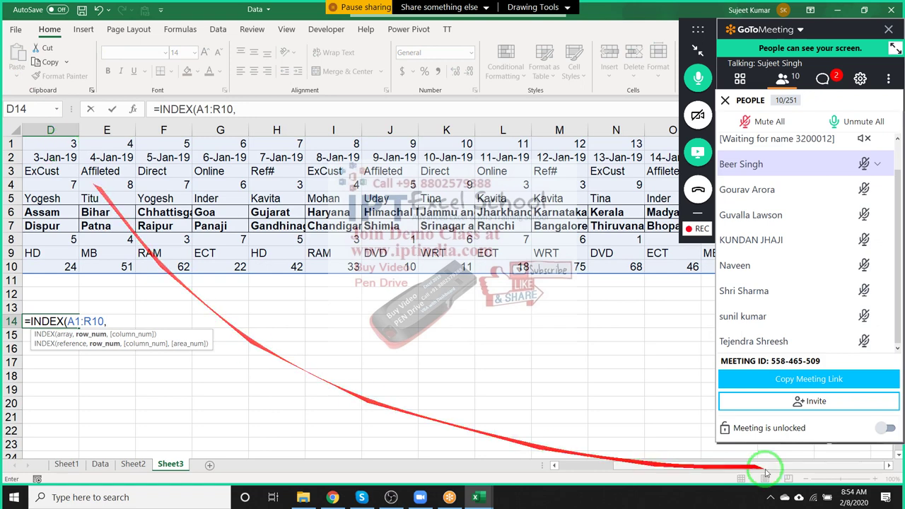
{"action": "left_click_drag", "start_coordinate": [788, 467], "coordinate": [637, 468]}
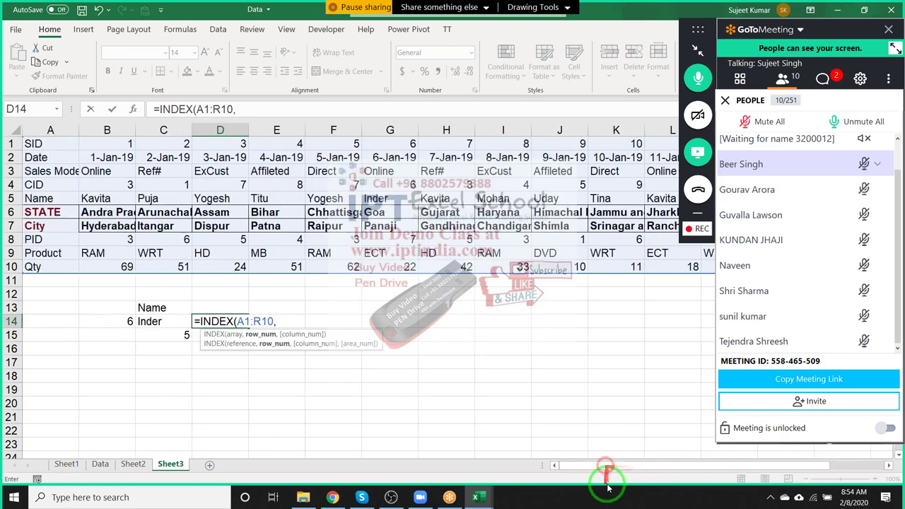
{"action": "left_click", "coordinate": [182, 334]}
Step: Add MATCH(B14,1:1,0) as the column number, commit and accept Excel's formula correction
{"action": "type", "text": ","}
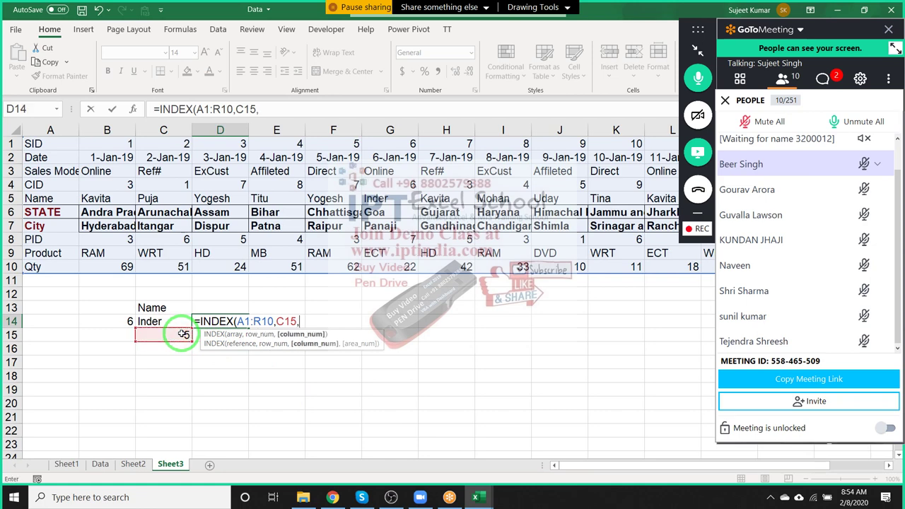
{"action": "type", "text": "m"}
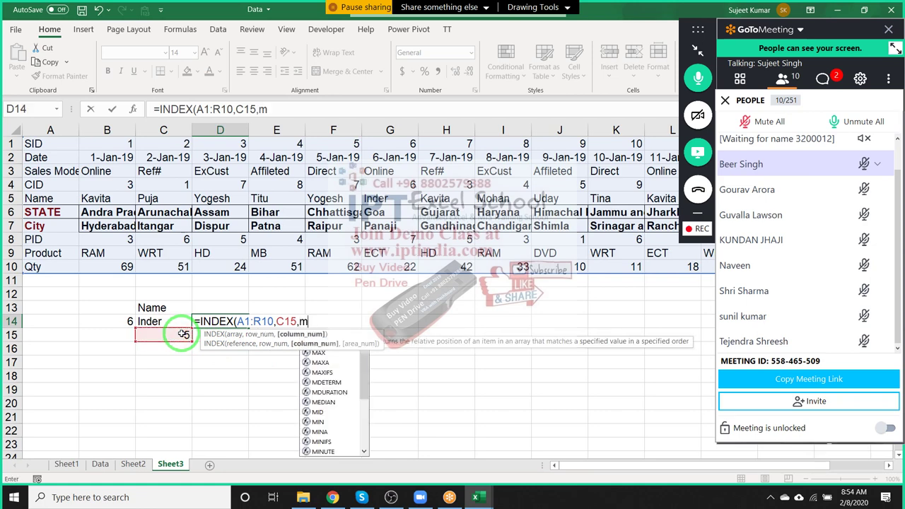
{"action": "type", "text": "at"}
{"action": "key", "text": "Tab"}
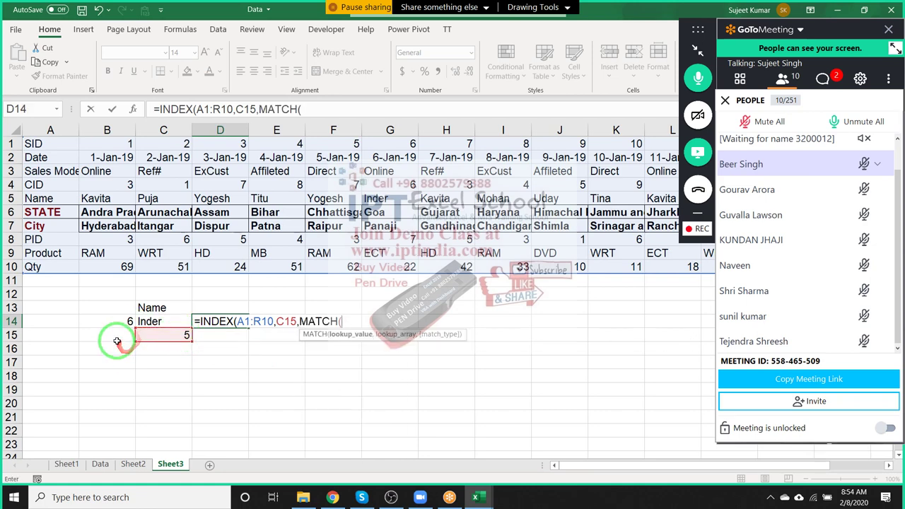
{"action": "left_click", "coordinate": [125, 321]}
{"action": "type", "text": ","}
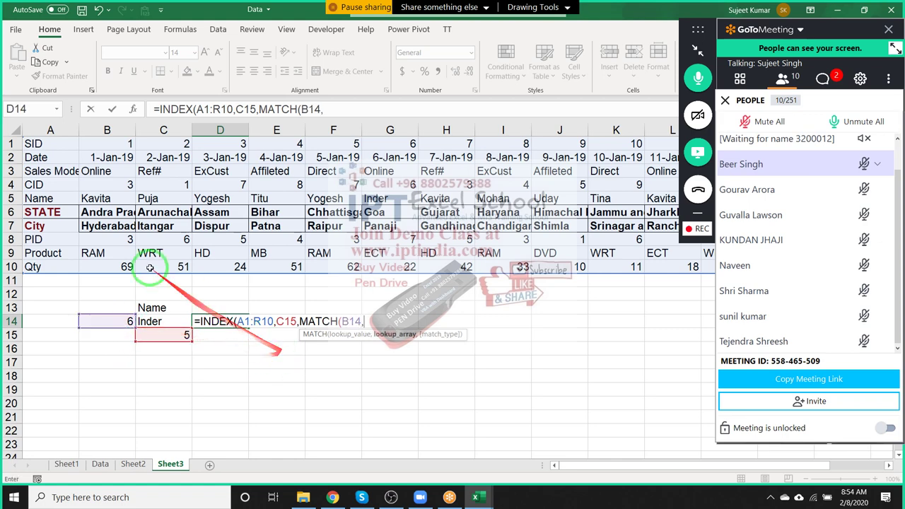
{"action": "left_click", "coordinate": [11, 141]}
{"action": "type", "text": ","}
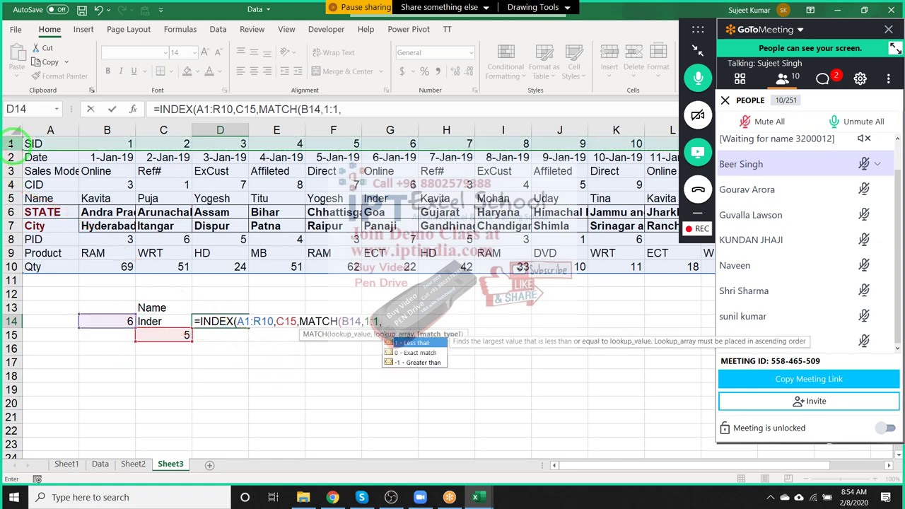
{"action": "type", "text": "0)"}
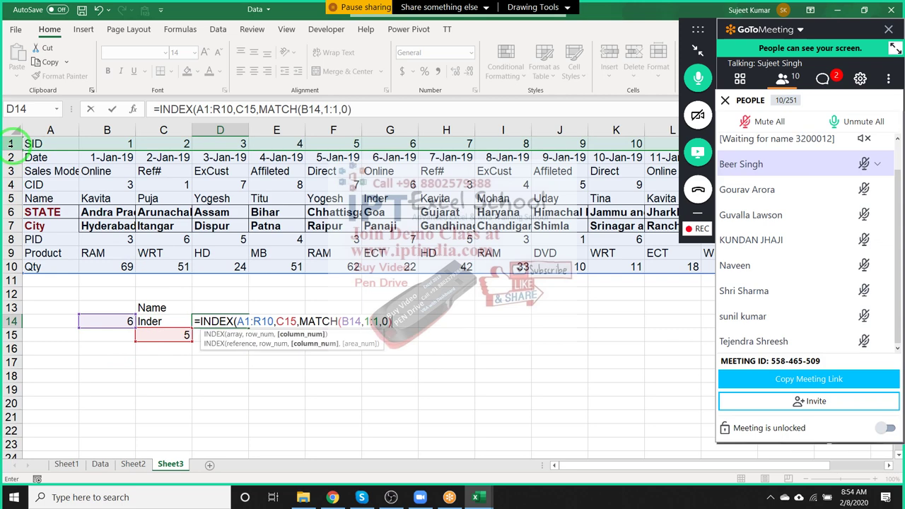
{"action": "key", "text": "Return"}
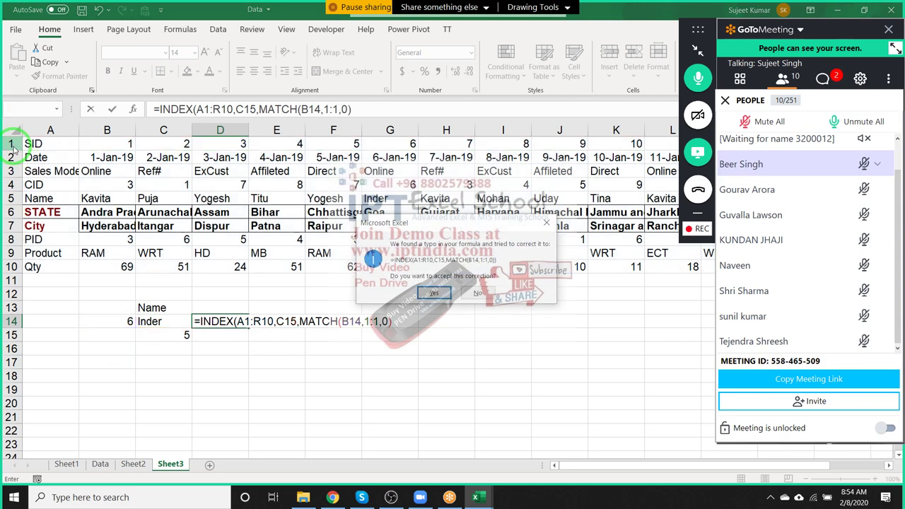
{"action": "key", "text": "Return"}
{"action": "key", "text": "Up"}
{"action": "key", "text": "Down"}
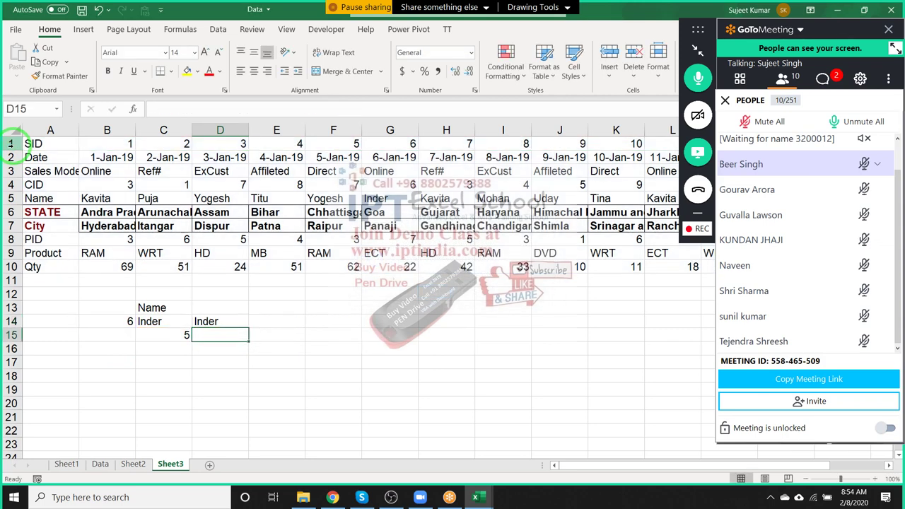
{"action": "key", "text": "Left"}
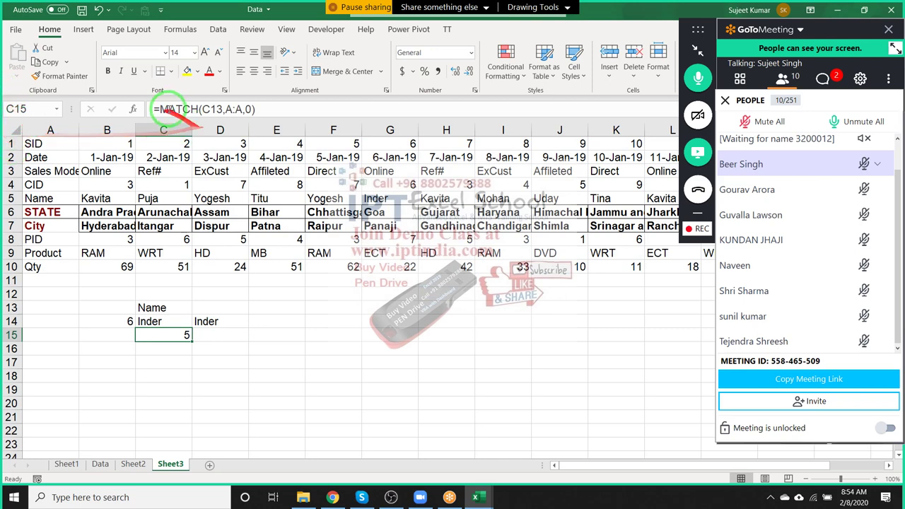
Step: Review C15's MATCH formula, C14's HLOOKUP and D14's INDEX formula
{"action": "left_click_drag", "start_coordinate": [160, 110], "coordinate": [306, 126]}
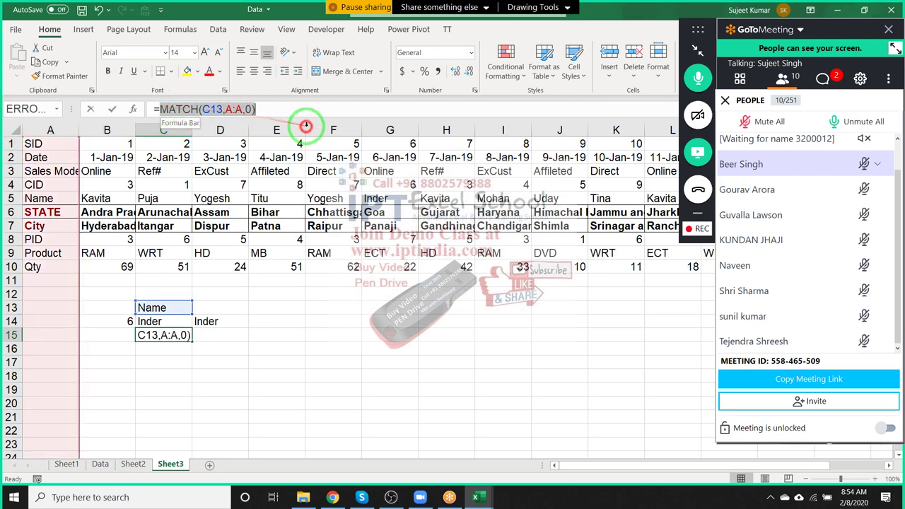
{"action": "key", "text": "Escape"}
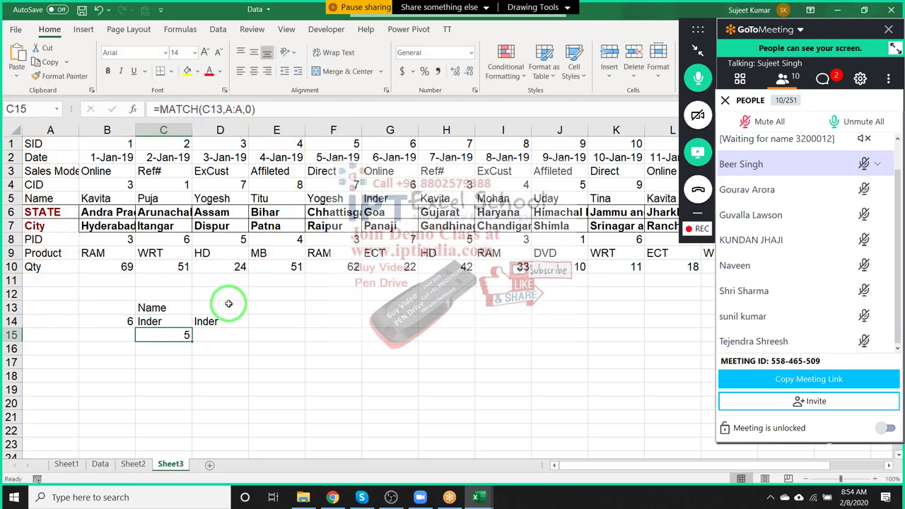
{"action": "left_click", "coordinate": [228, 304]}
{"action": "left_click", "coordinate": [169, 321]}
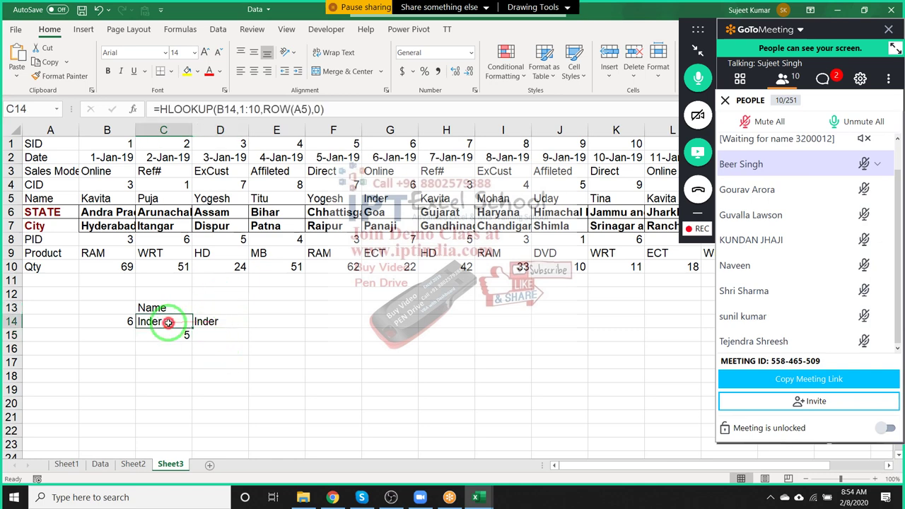
{"action": "left_click", "coordinate": [8, 141]}
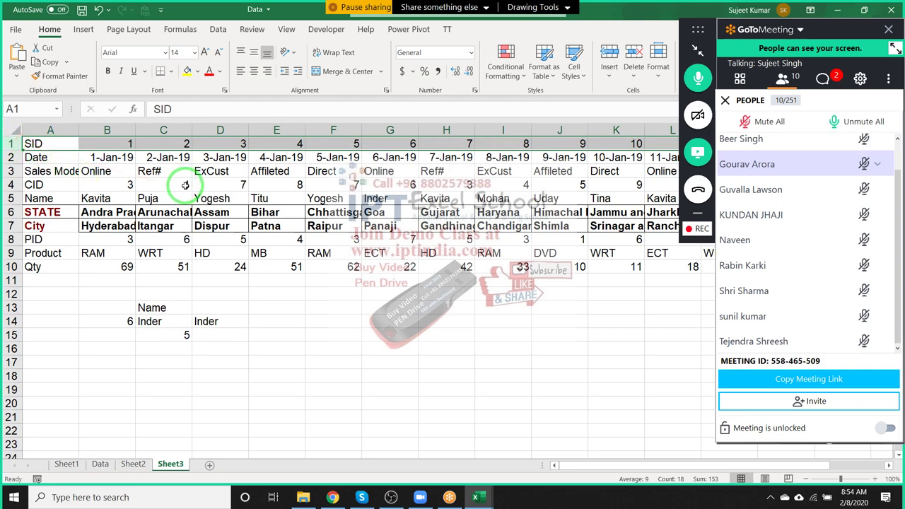
{"action": "left_click", "coordinate": [210, 326]}
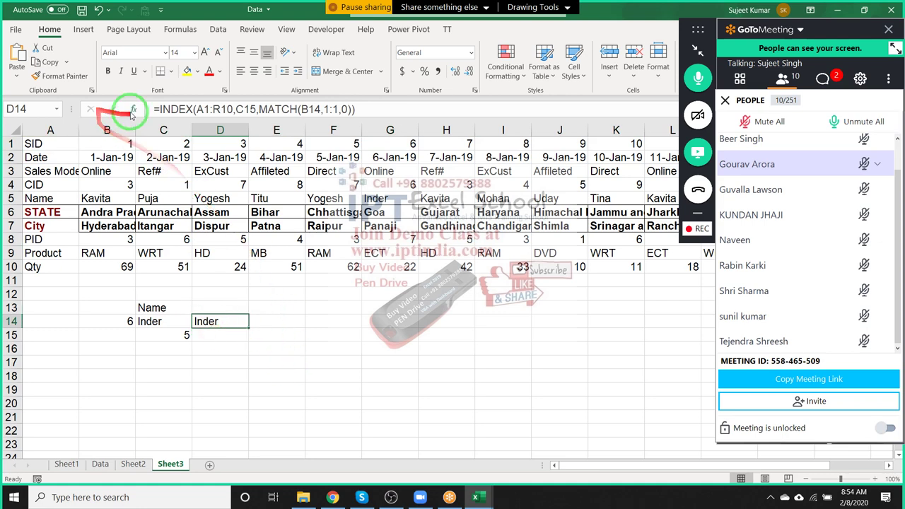
Step: Replace the C15 reference in D14's formula with MATCH(C13,A:A,0) copied from C15
{"action": "left_click", "coordinate": [157, 110]}
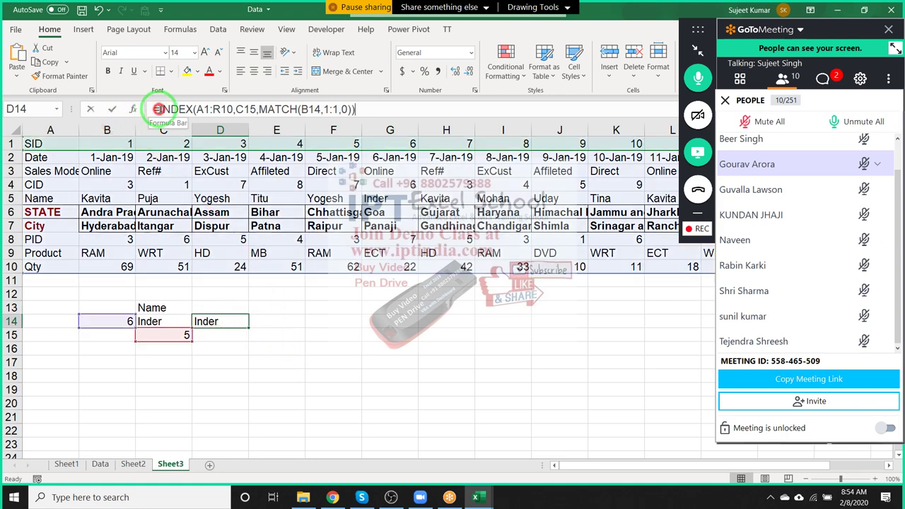
{"action": "left_click", "coordinate": [178, 335]}
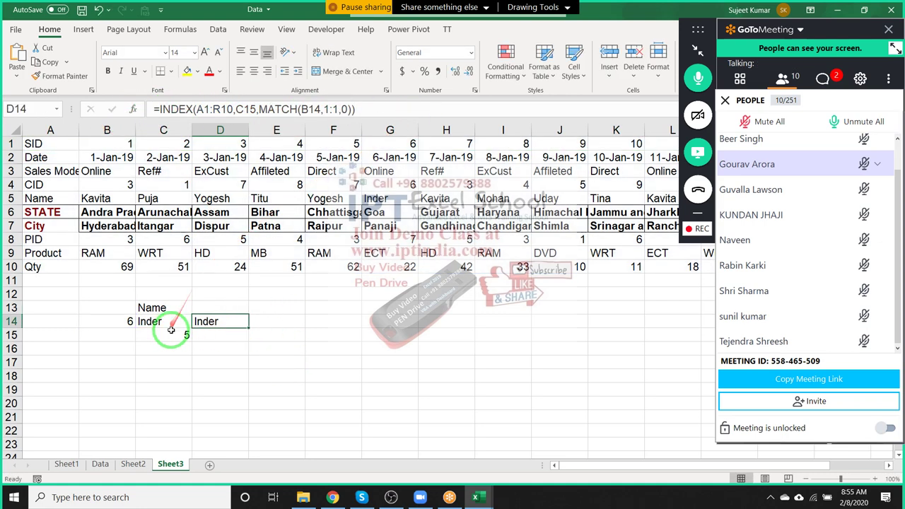
{"action": "left_click", "coordinate": [198, 109]}
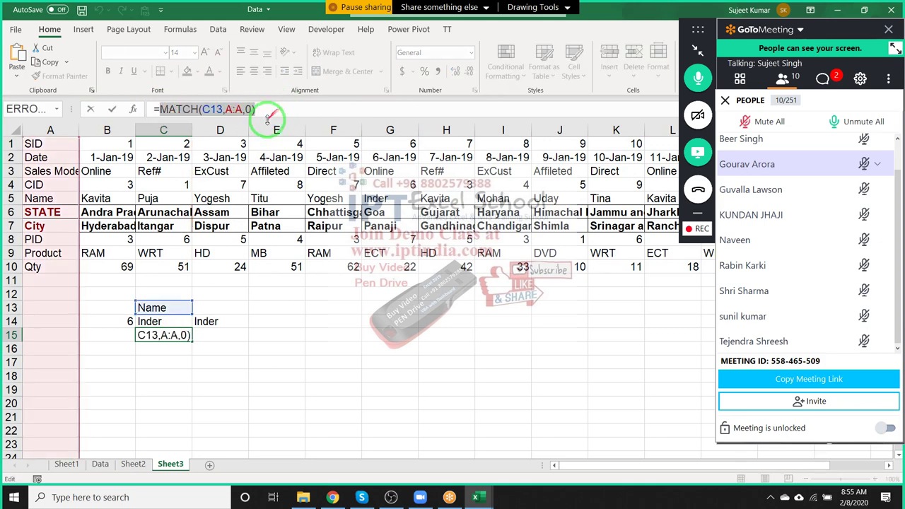
{"action": "key", "text": "ctrl+Return"}
{"action": "left_click", "coordinate": [213, 320]}
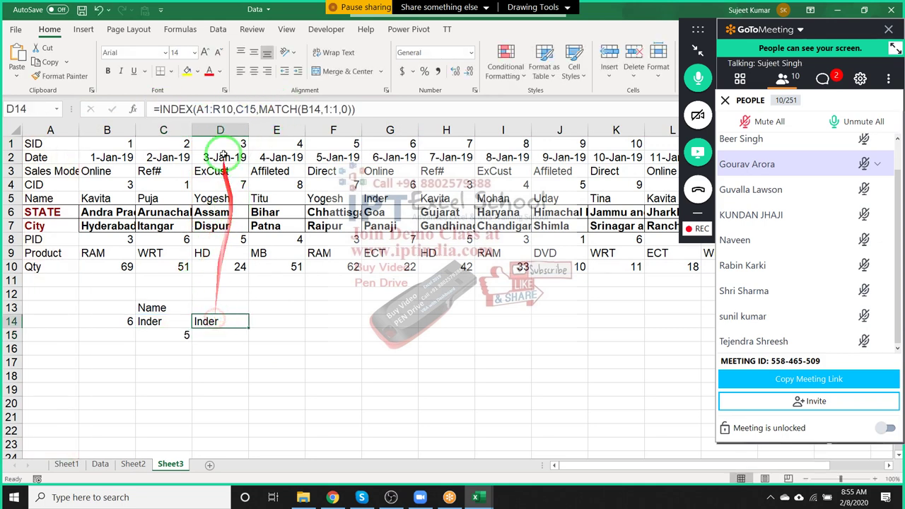
{"action": "double_click", "coordinate": [246, 109]}
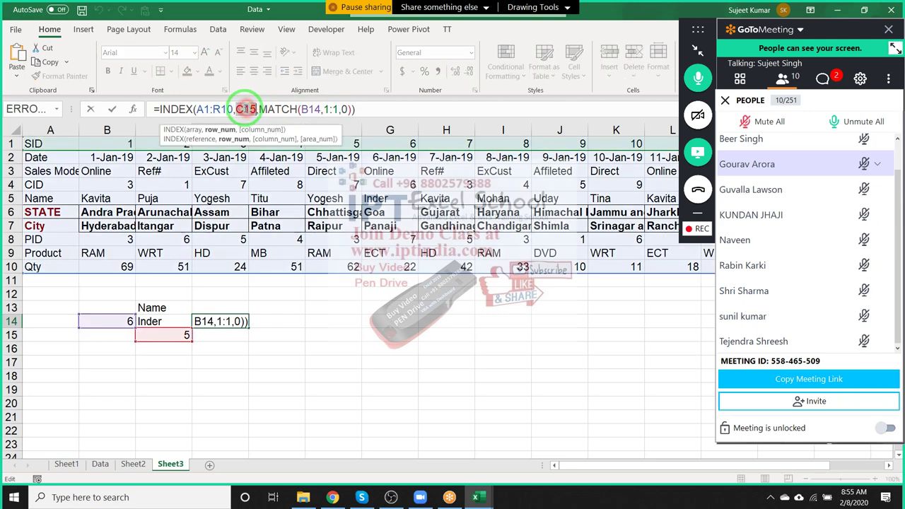
{"action": "key", "text": "ctrl+v"}
Step: Confirm D14's edit and begin an OFFSET in D15 from A1, 4 rows down
{"action": "key", "text": "Return"}
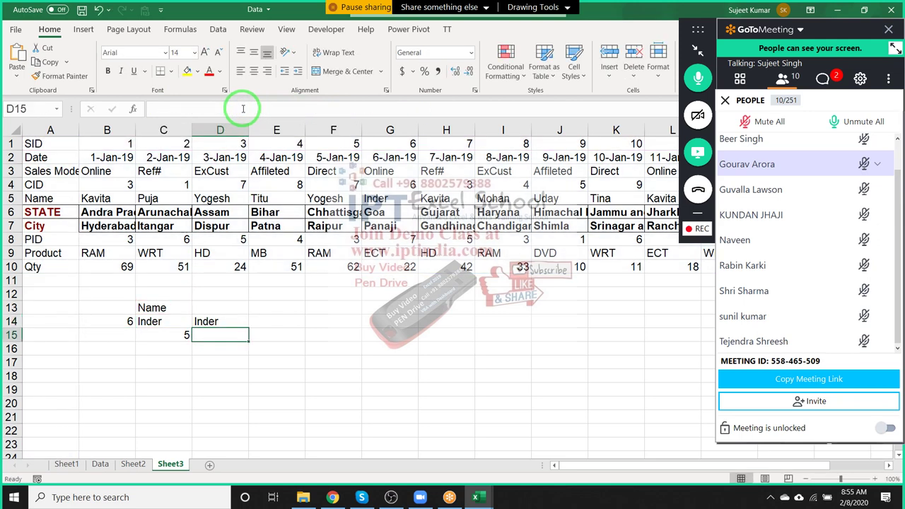
{"action": "type", "text": "=of"}
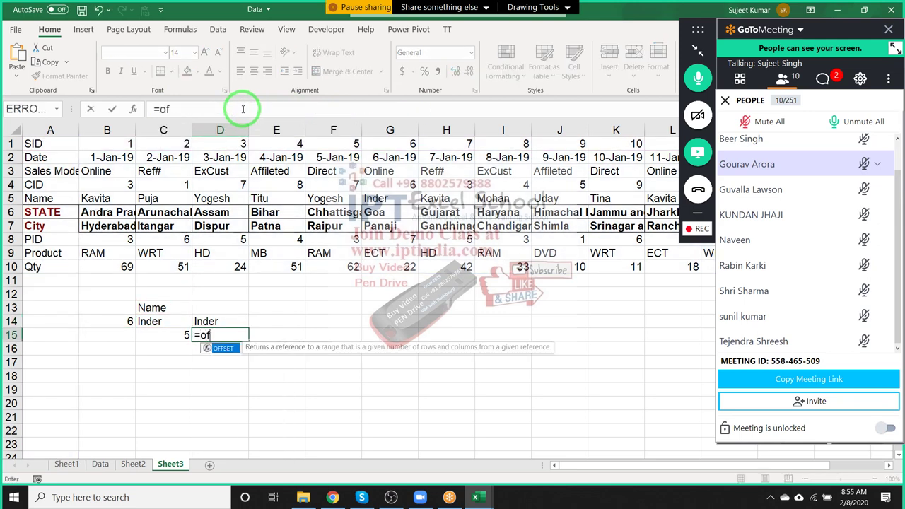
{"action": "key", "text": "Tab"}
{"action": "left_click_drag", "start_coordinate": [226, 240], "coordinate": [164, 370]}
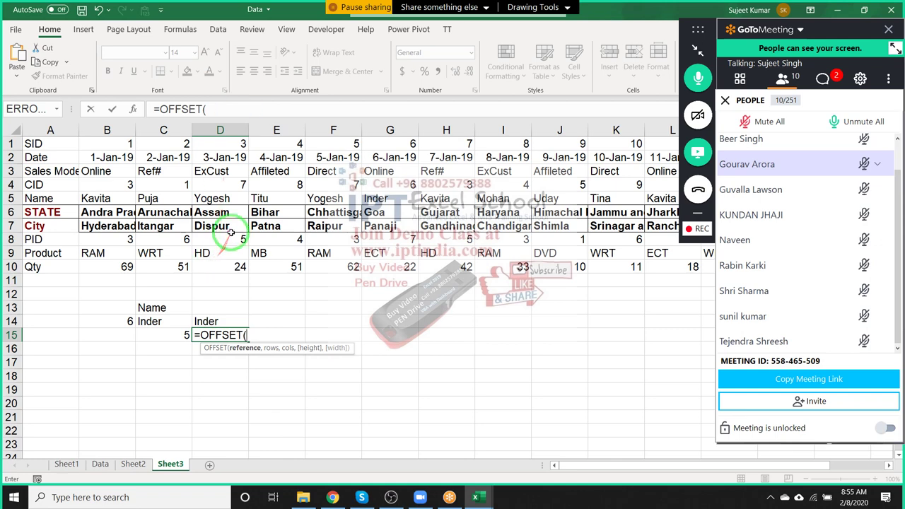
{"action": "left_click", "coordinate": [33, 143]}
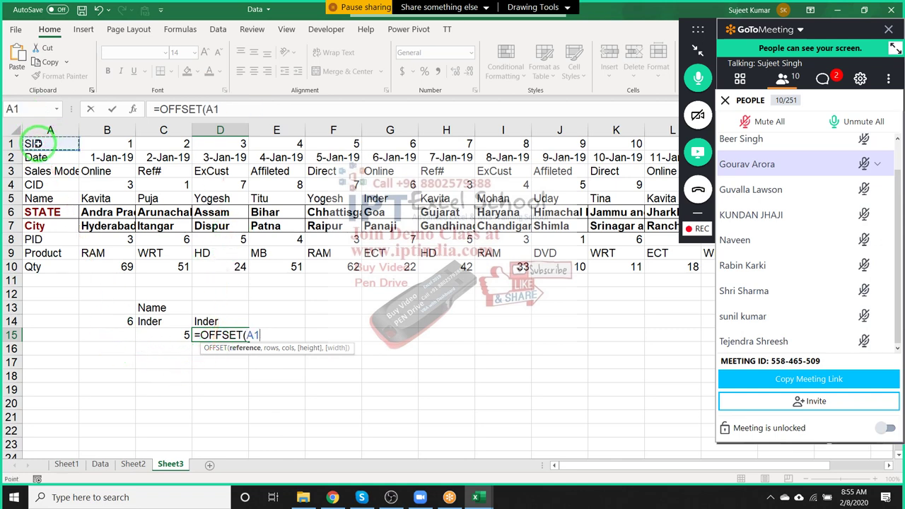
{"action": "type", "text": ","}
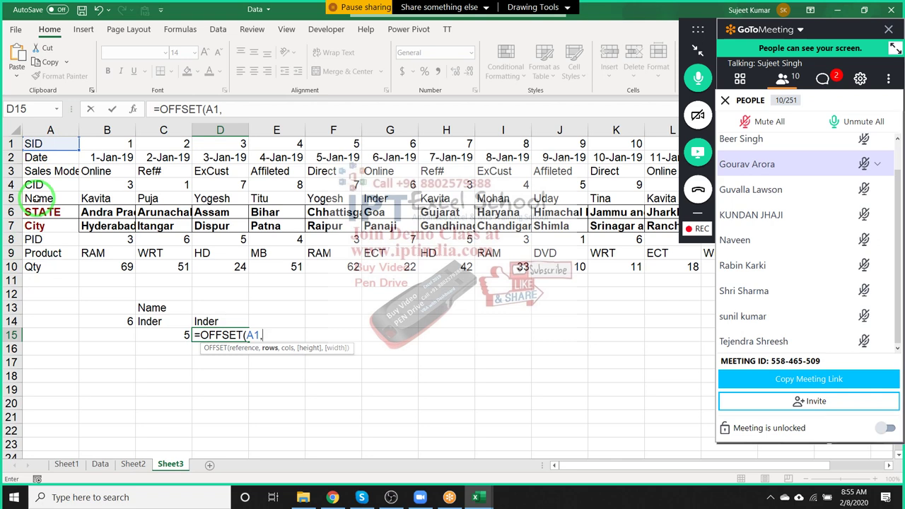
{"action": "type", "text": "4"}
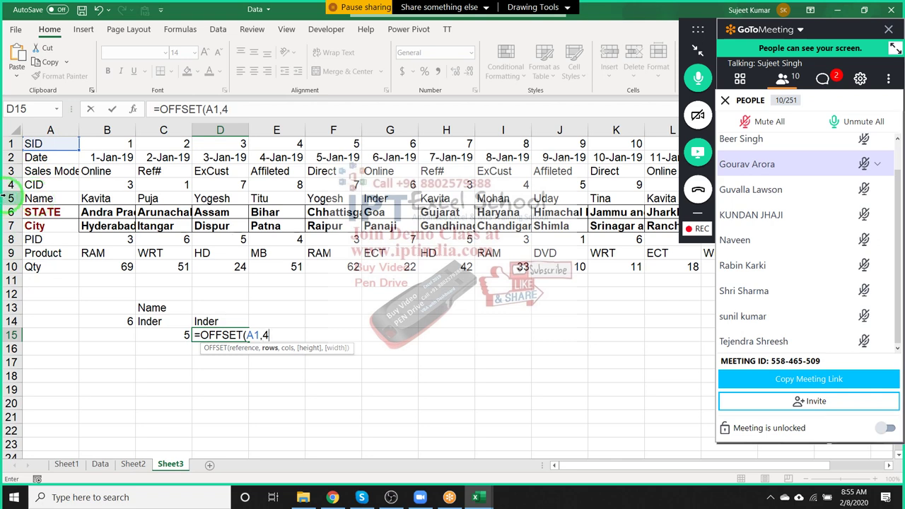
{"action": "type", "text": ","}
{"action": "type", "text": "mat"}
Step: Use MATCH(B14,1:1,0)-1 as the column offset and commit D15's formula
{"action": "key", "text": "Tab"}
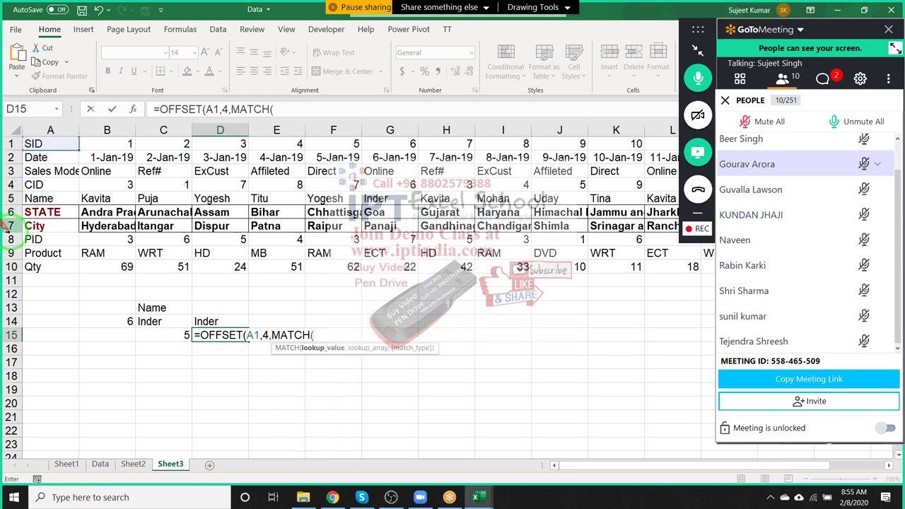
{"action": "left_click", "coordinate": [120, 321]}
{"action": "type", "text": ","}
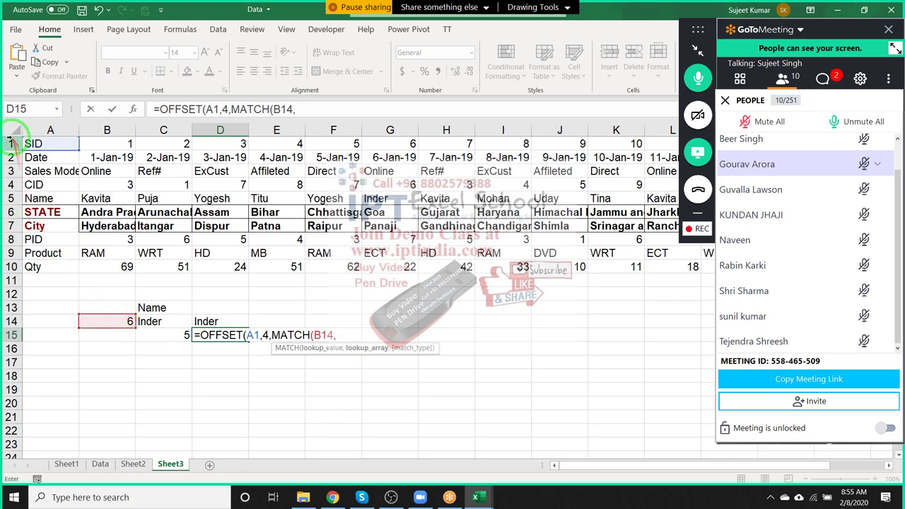
{"action": "left_click", "coordinate": [10, 143]}
{"action": "type", "text": ",0"}
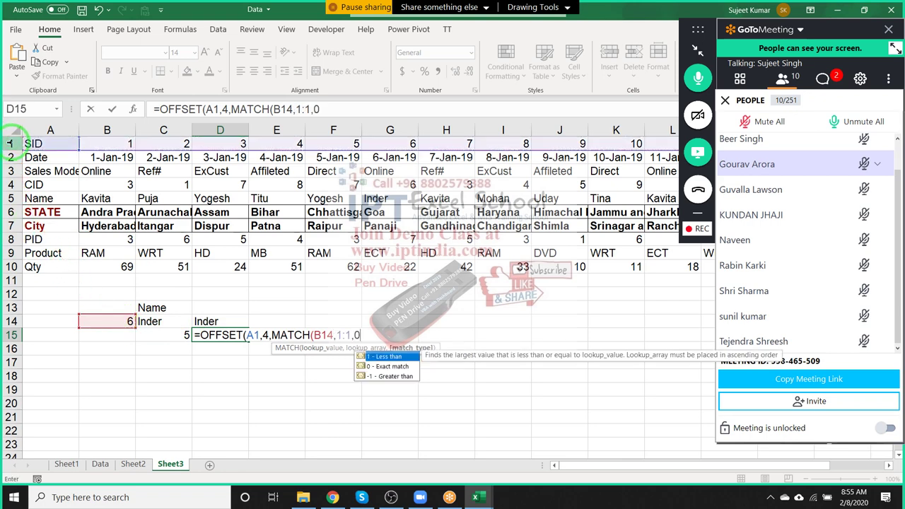
{"action": "type", "text": ")-1"}
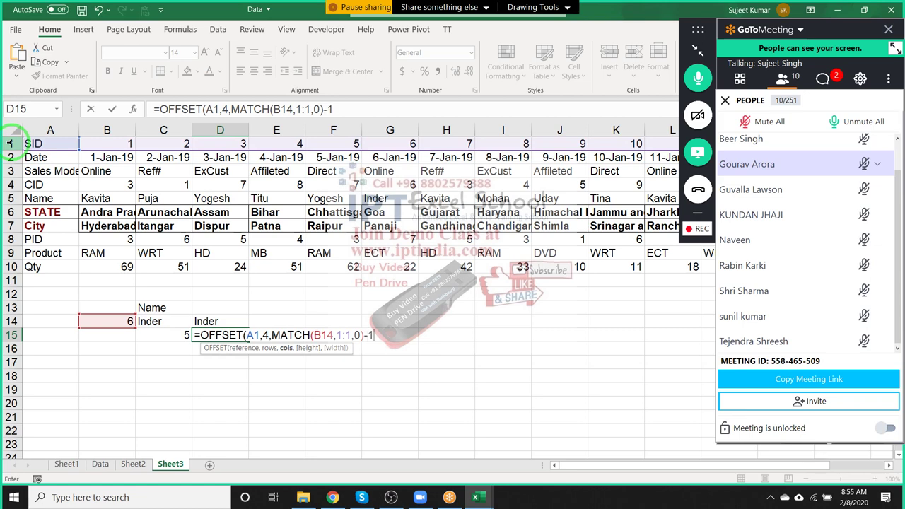
{"action": "type", "text": ")_"}
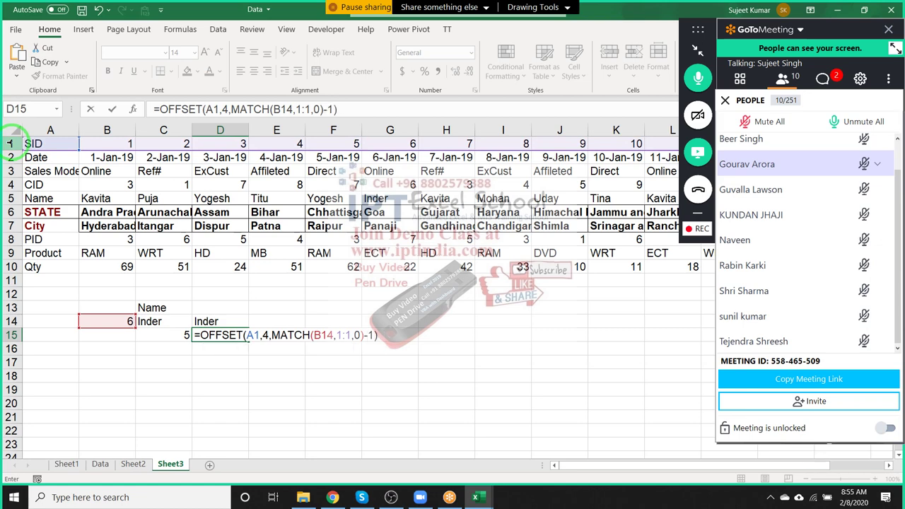
{"action": "key", "text": "Return"}
Step: Compare D15's Inder result with C15's MATCH and C14's HLOOKUP formulas
{"action": "key", "text": "Up"}
{"action": "key", "text": "Left"}
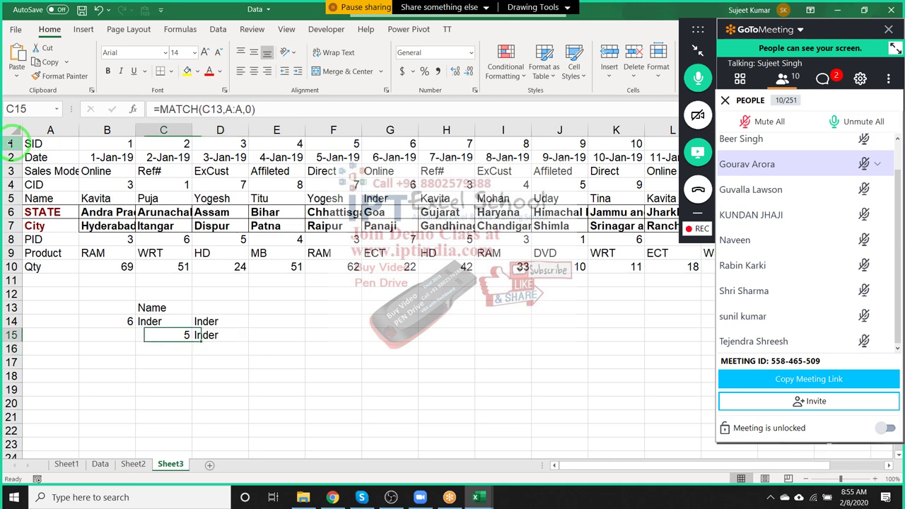
{"action": "key", "text": "Right"}
{"action": "key", "text": "Left"}
{"action": "key", "text": "Right"}
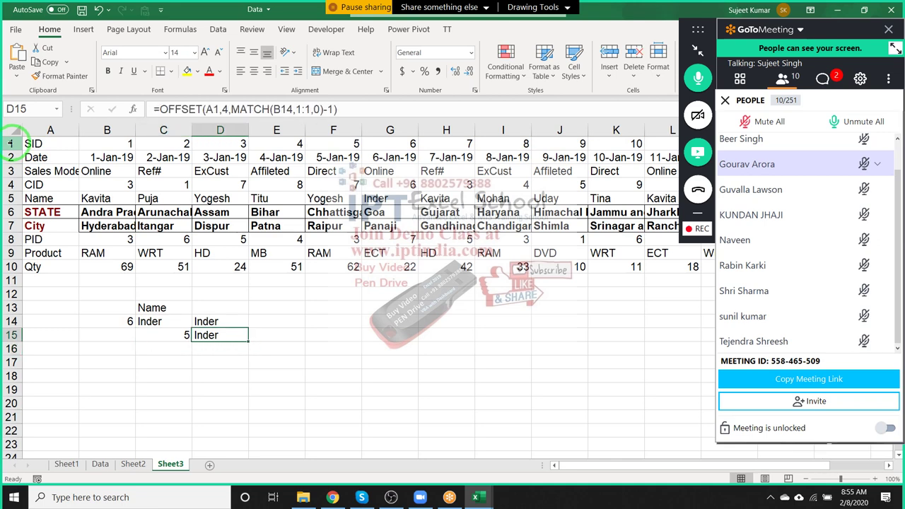
{"action": "key", "text": "Up"}
Step: Select the field labels Date through Qty in A2:A10 and copy them
{"action": "key", "text": "Left"}
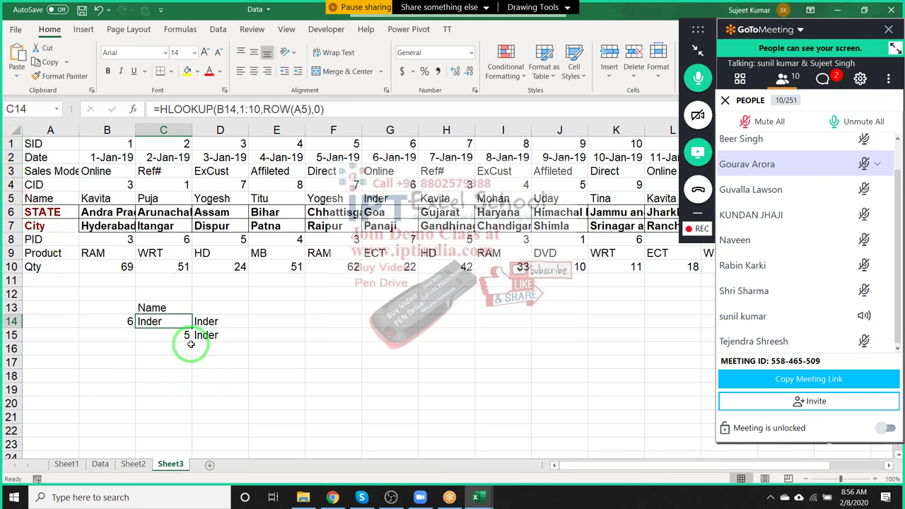
{"action": "left_click", "coordinate": [43, 148]}
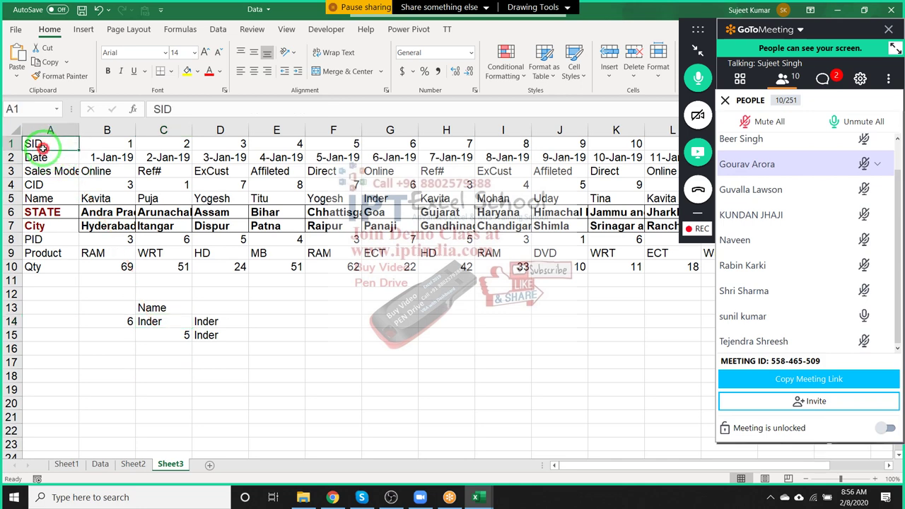
{"action": "left_click_drag", "start_coordinate": [43, 148], "coordinate": [42, 265]}
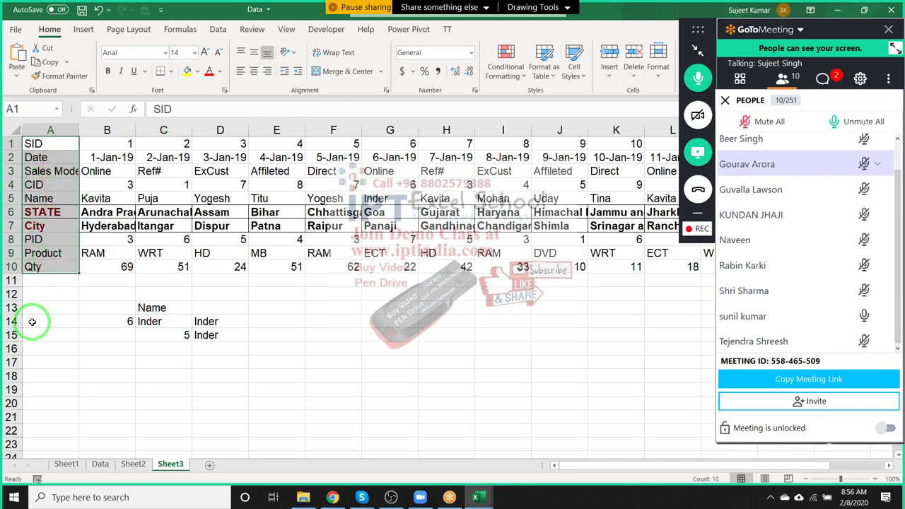
{"action": "left_click", "coordinate": [180, 323]}
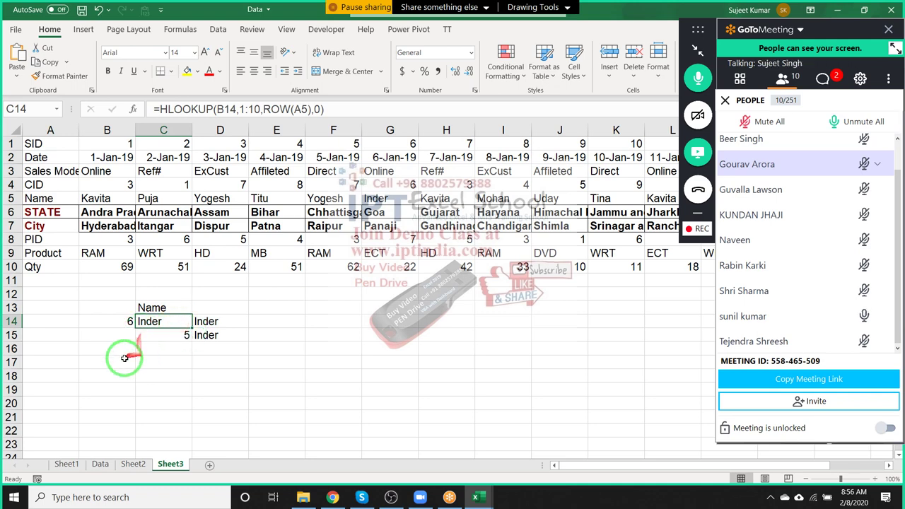
{"action": "mouse_move", "coordinate": [37, 157]}
{"action": "left_mouse_down"}
{"action": "mouse_move", "coordinate": [36, 278]}
{"action": "mouse_move", "coordinate": [33, 266]}
{"action": "left_mouse_up"}
{"action": "key", "text": "ctrl+c"}
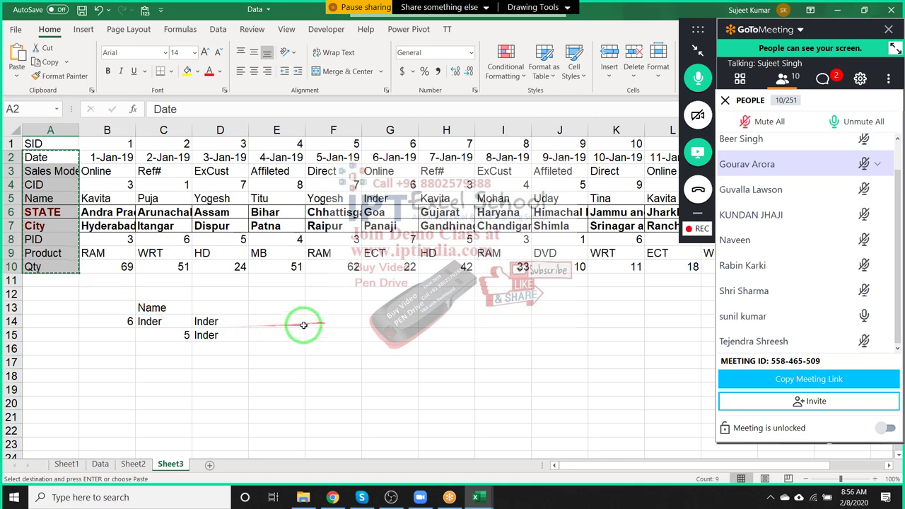
Step: Paste the copied labels transposed at C17 as a header row across C17:K17
{"action": "left_click", "coordinate": [185, 363]}
{"action": "right_click", "coordinate": [185, 362]}
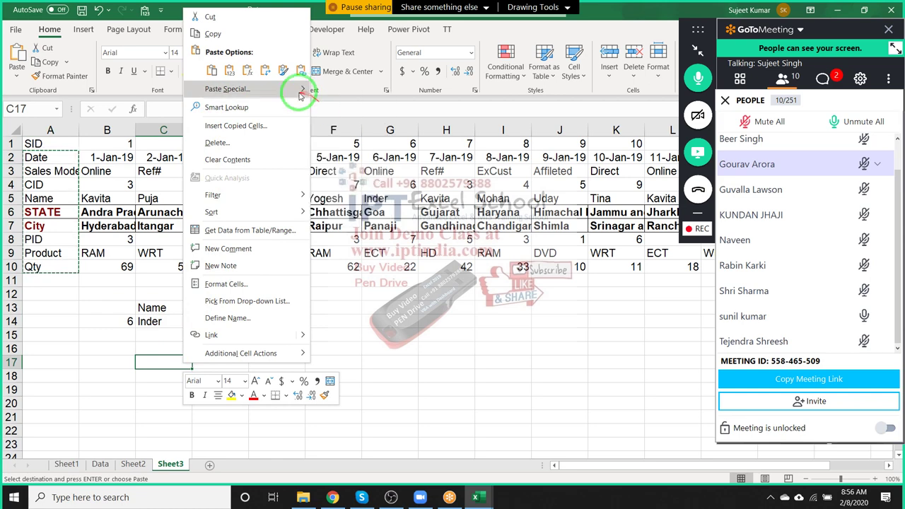
{"action": "left_click", "coordinate": [263, 71]}
{"action": "left_click", "coordinate": [117, 377]}
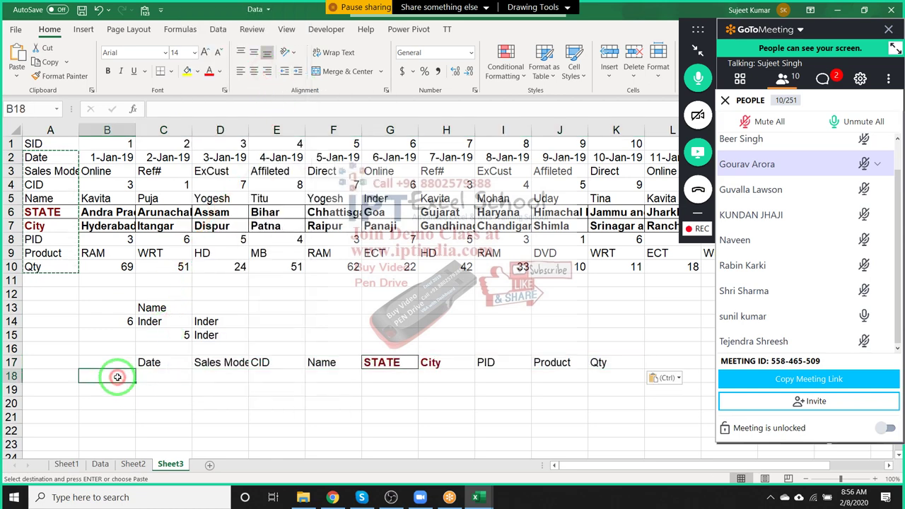
Step: Enter SID 1 in B18 and fill C18 with =HLOOKUP(B18,1:10,{2,3,4,5,6,7,8,9,10},0)
{"action": "type", "text": "1"}
{"action": "key", "text": "Tab"}
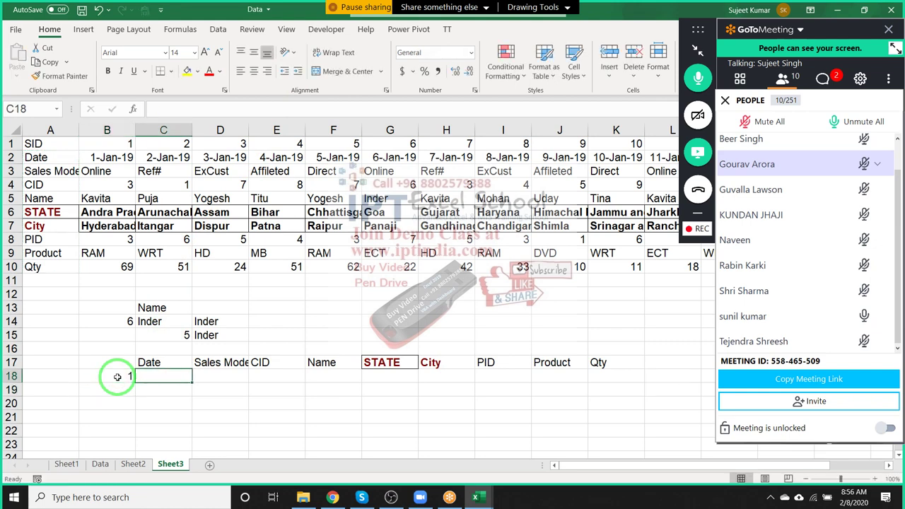
{"action": "type", "text": "=vl"}
{"action": "key", "text": "Escape"}
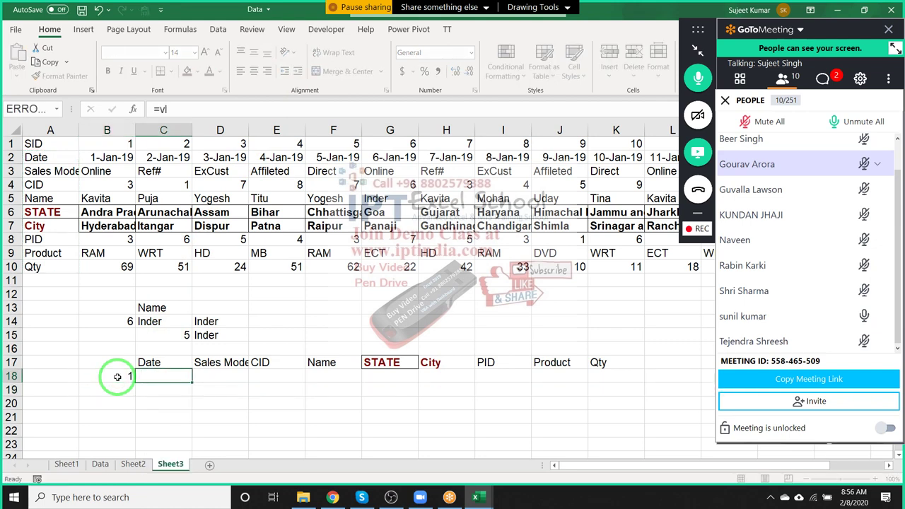
{"action": "type", "text": "=hl"}
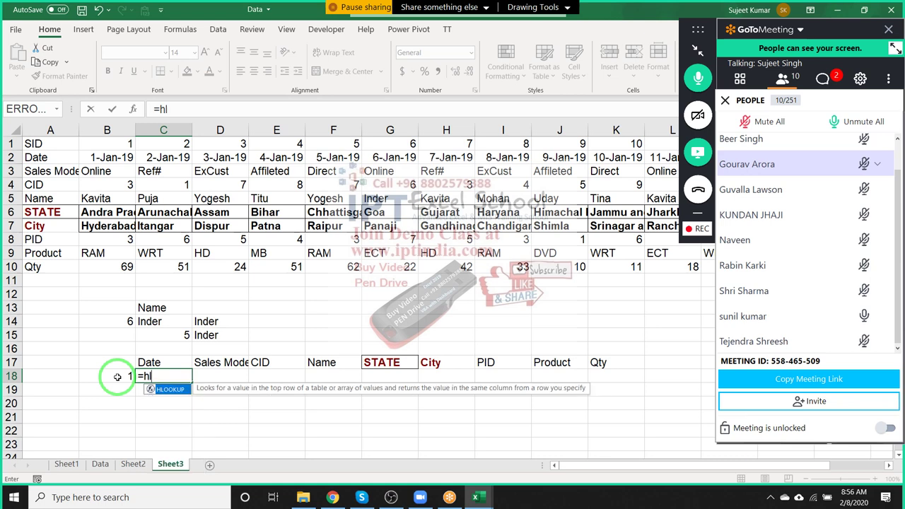
{"action": "key", "text": "Tab"}
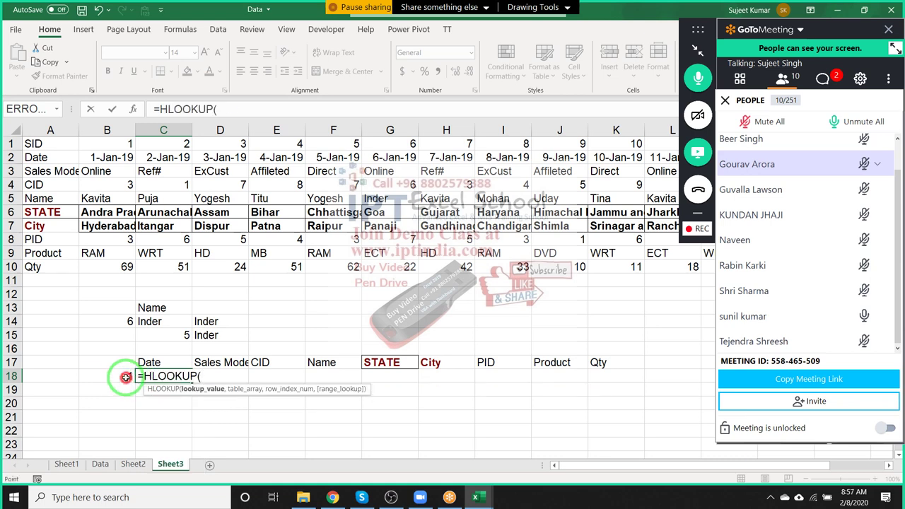
{"action": "left_click", "coordinate": [119, 376]}
{"action": "type", "text": ","}
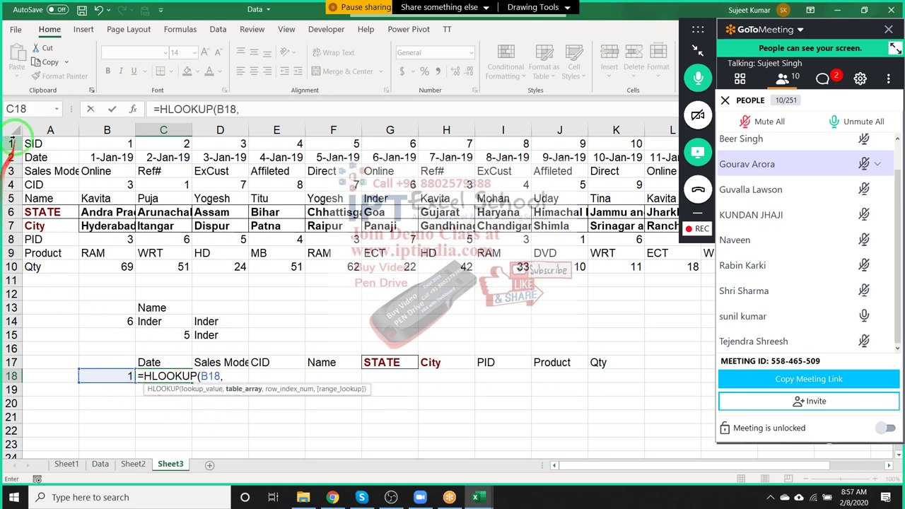
{"action": "left_click_drag", "start_coordinate": [9, 144], "coordinate": [6, 266]}
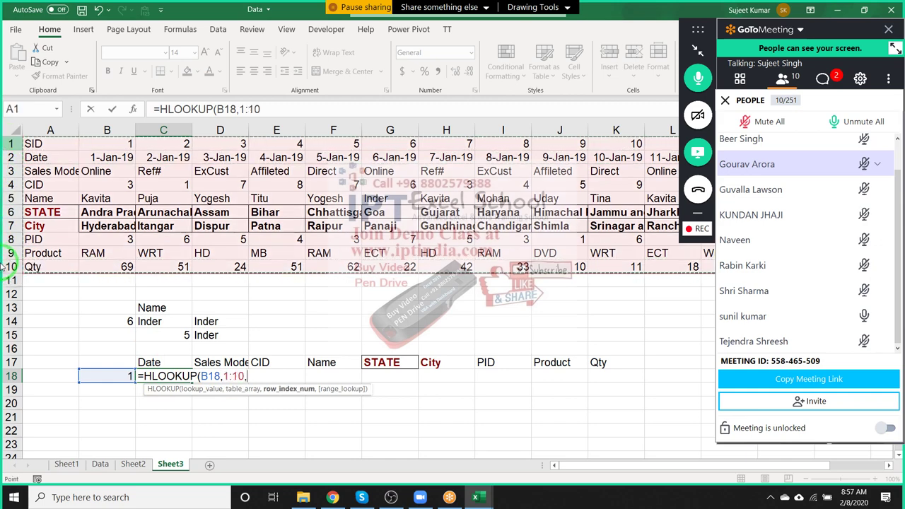
{"action": "type", "text": ","}
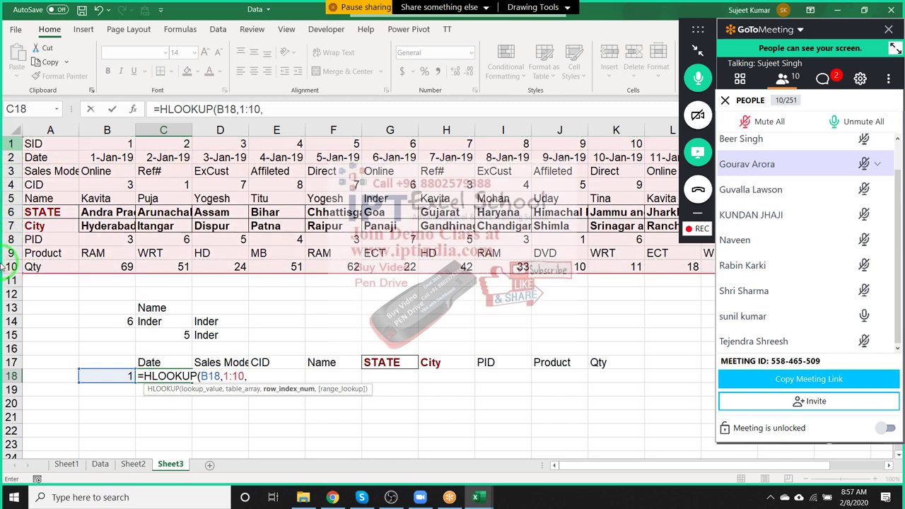
{"action": "type", "text": "{"}
{"action": "type", "text": "2,3,4,"}
{"action": "type", "text": "5,6,7,"}
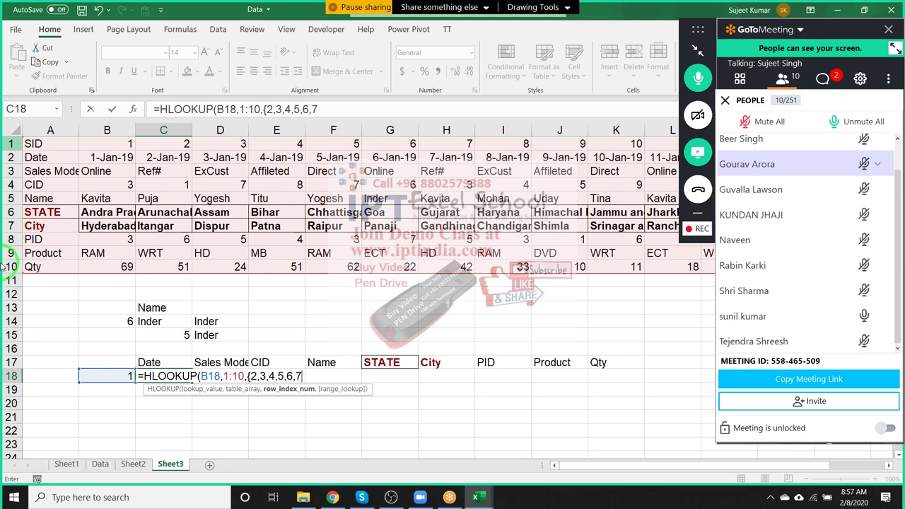
{"action": "type", "text": "8,9,"}
{"action": "type", "text": "10}"}
{"action": "type", "text": ",0"}
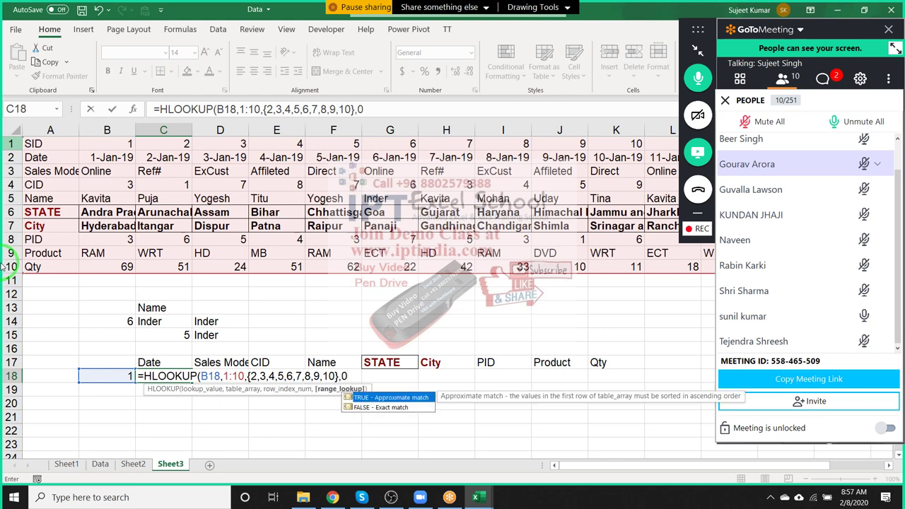
{"action": "type", "text": ")"}
{"action": "key", "text": "Return"}
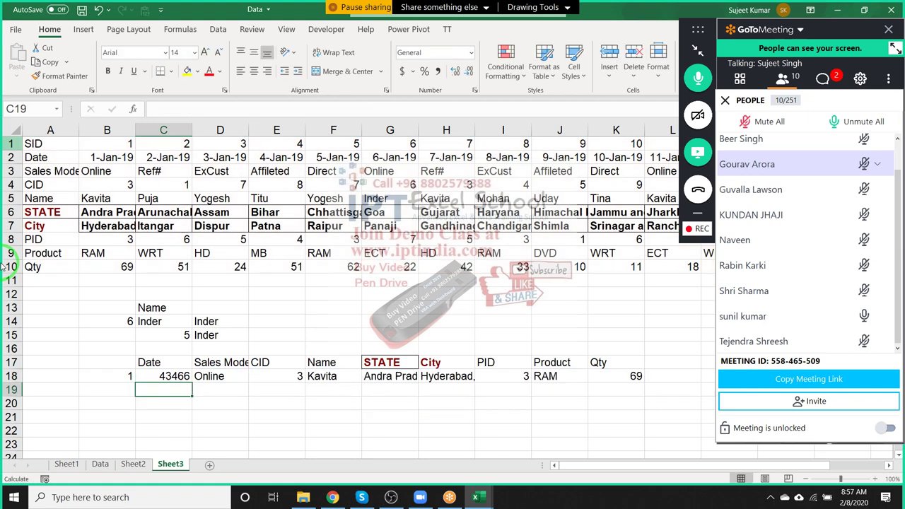
{"action": "key", "text": "Up"}
{"action": "key", "text": "Right"}
{"action": "key", "text": "Right"}
{"action": "key", "text": "Right"}
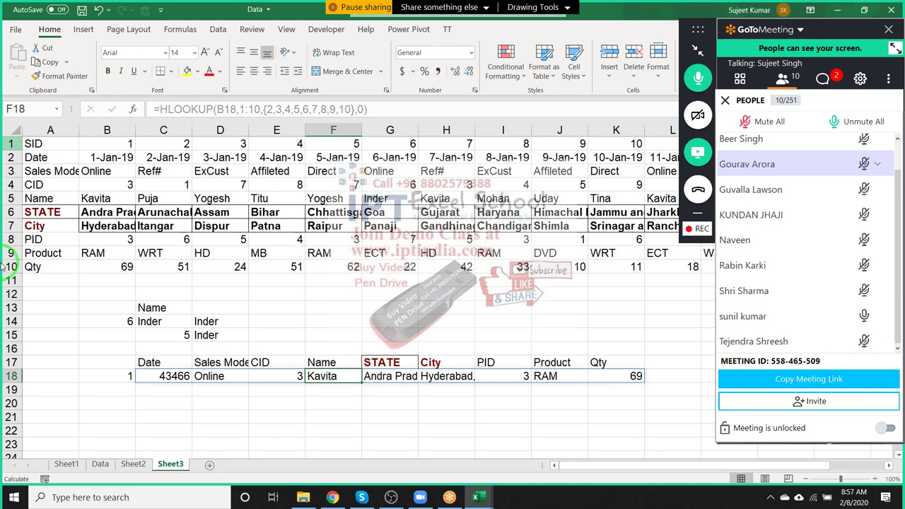
{"action": "key", "text": "Right"}
{"action": "key", "text": "Right"}
{"action": "key", "text": "Right"}
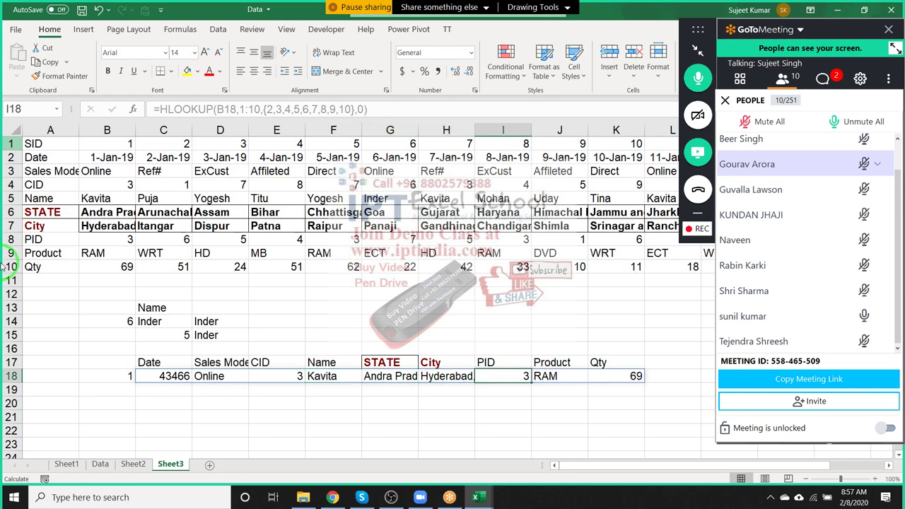
{"action": "key", "text": "Right"}
{"action": "key", "text": "Right"}
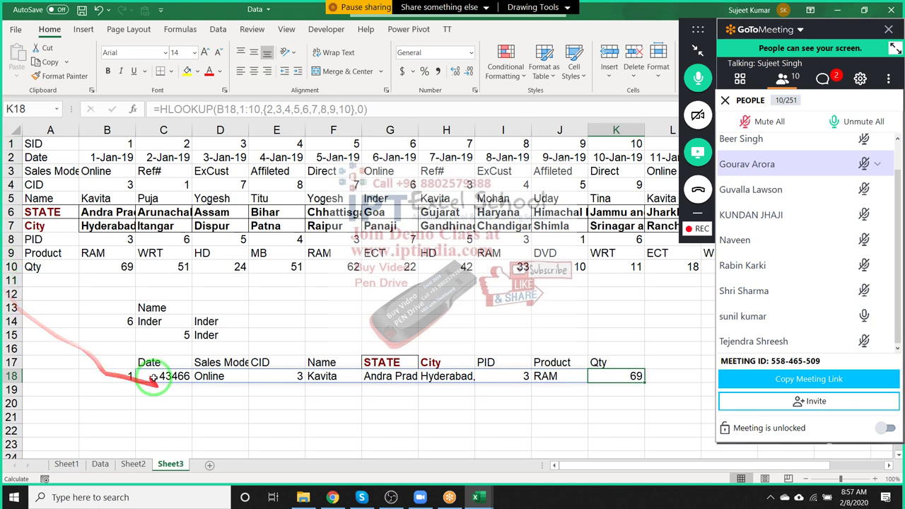
{"action": "left_click_drag", "start_coordinate": [145, 379], "coordinate": [599, 378]}
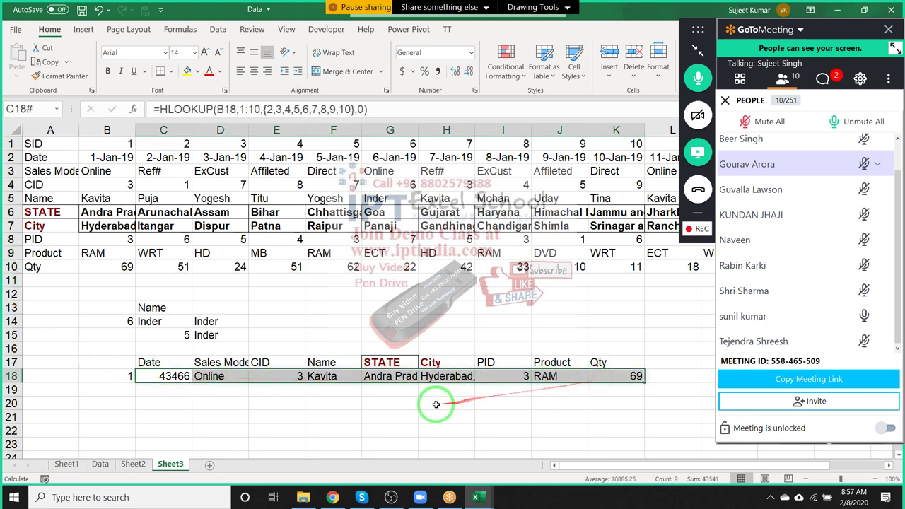
{"action": "left_click", "coordinate": [407, 416]}
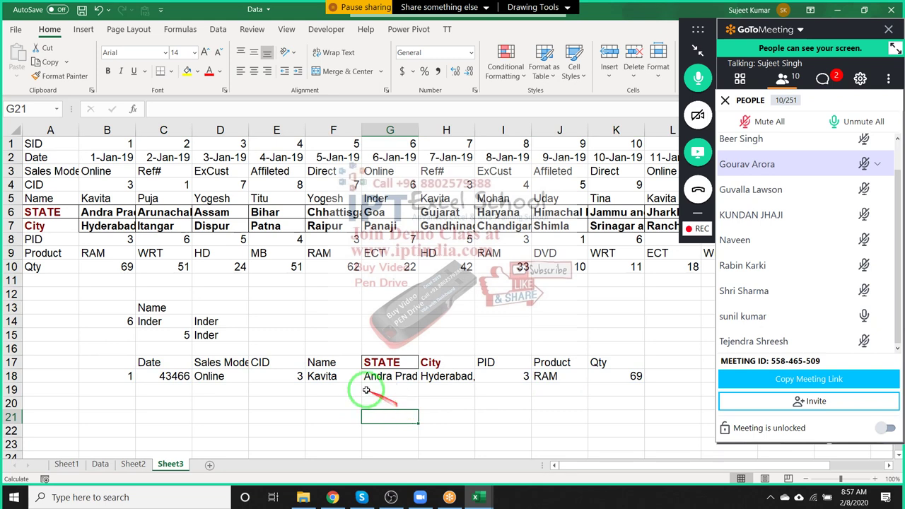
{"action": "left_click", "coordinate": [332, 364]}
{"action": "left_click", "coordinate": [458, 375]}
{"action": "left_click", "coordinate": [511, 377]}
{"action": "left_click", "coordinate": [549, 377]}
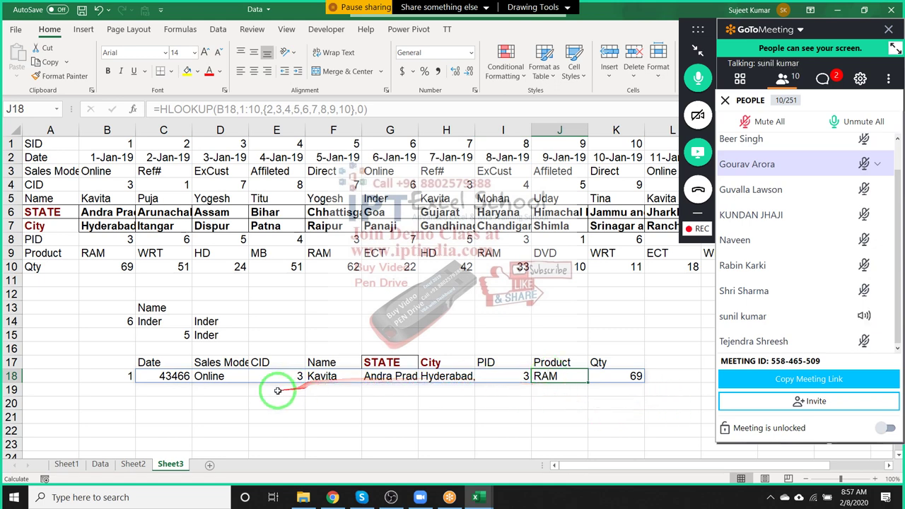
{"action": "left_click", "coordinate": [177, 378]}
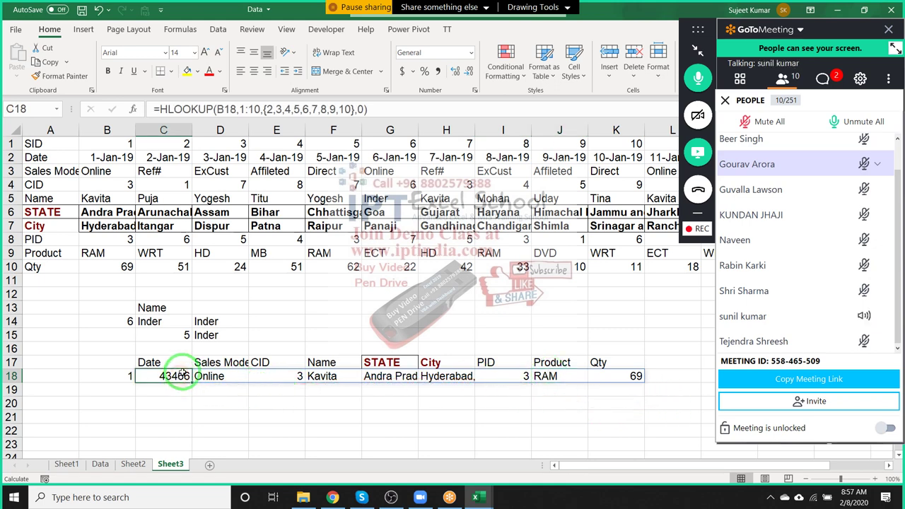
{"action": "double_click", "coordinate": [182, 377]}
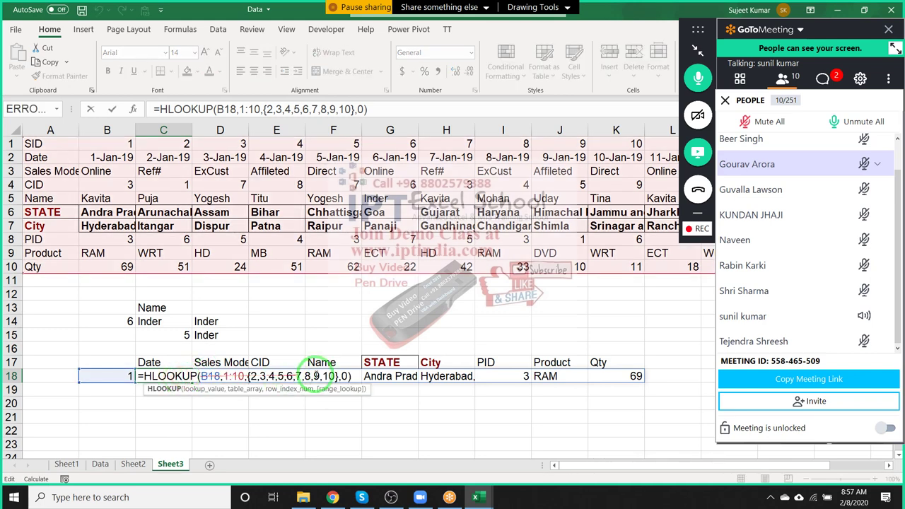
{"action": "key", "text": "Escape"}
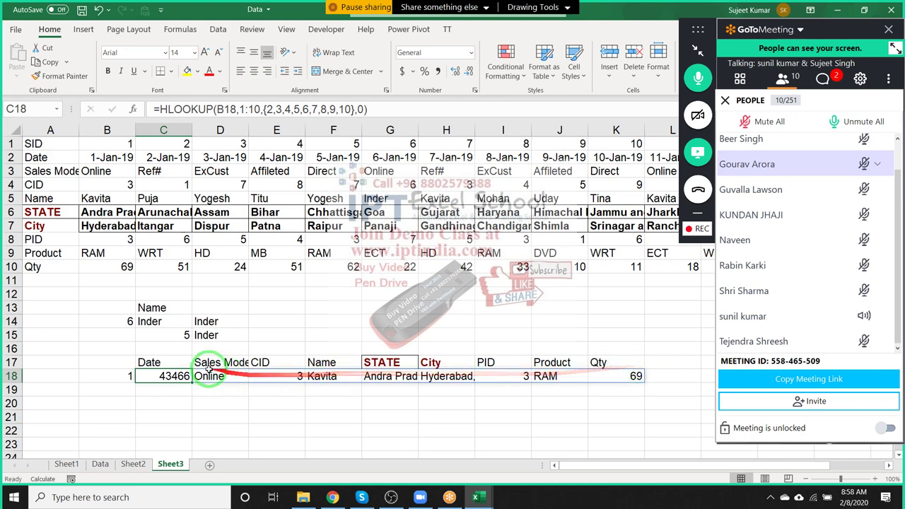
{"action": "double_click", "coordinate": [163, 377]}
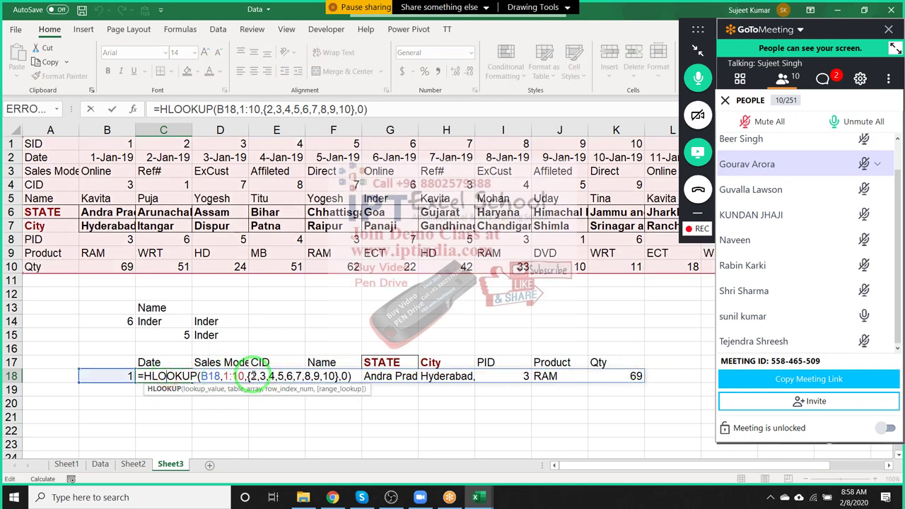
{"action": "left_click_drag", "start_coordinate": [247, 376], "coordinate": [341, 377]}
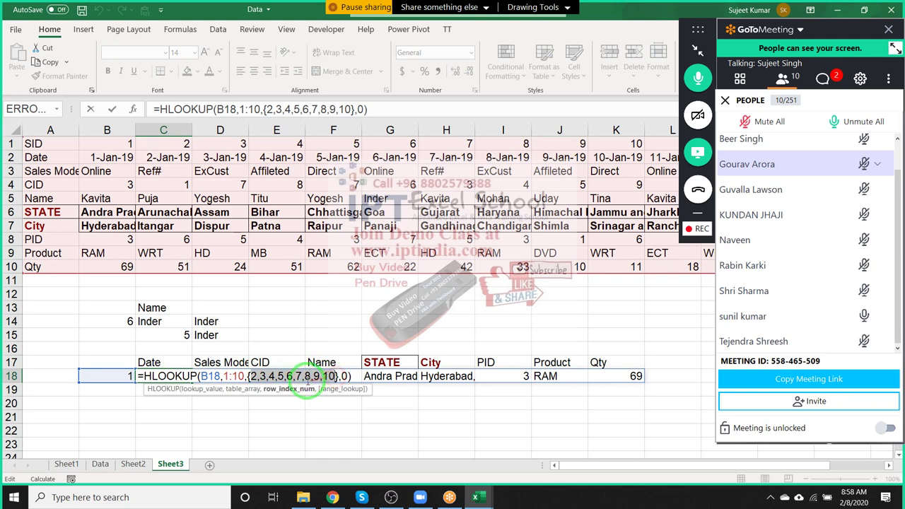
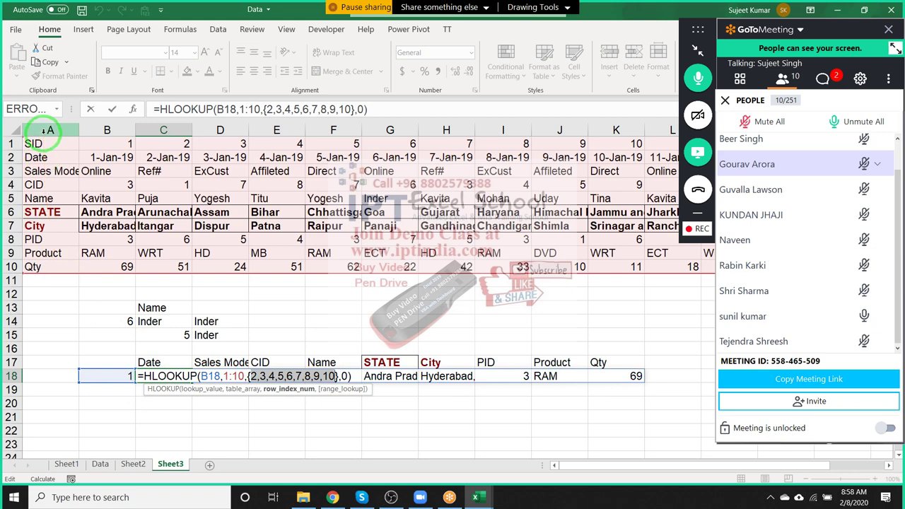
Step: Commit the HLOOKUP formula in C18 and check its results across row 18
{"action": "key", "text": "Return"}
{"action": "key", "text": "Up"}
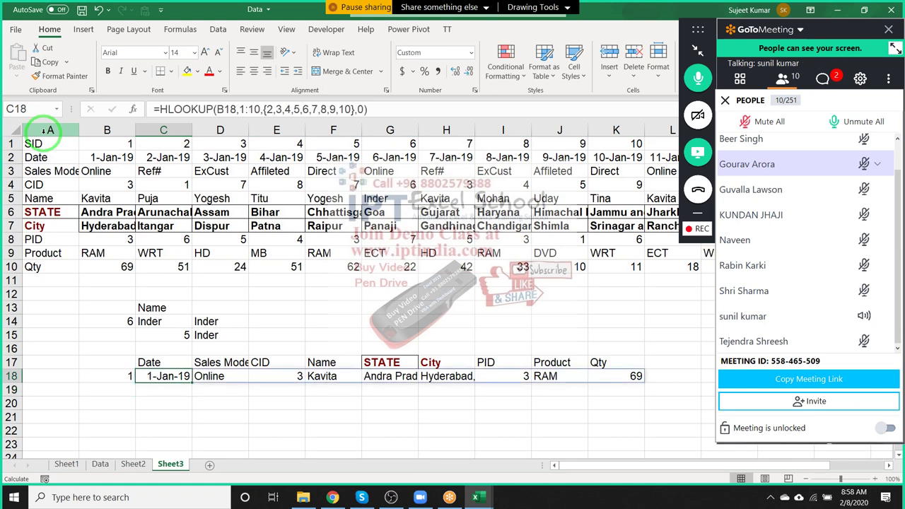
{"action": "key", "text": "Right"}
{"action": "key", "text": "Right"}
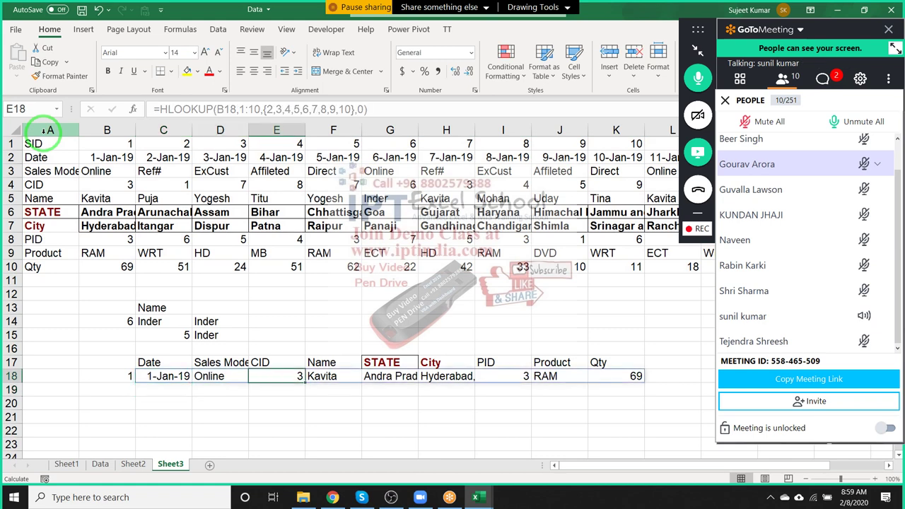
{"action": "key", "text": "Right"}
{"action": "key", "text": "Right"}
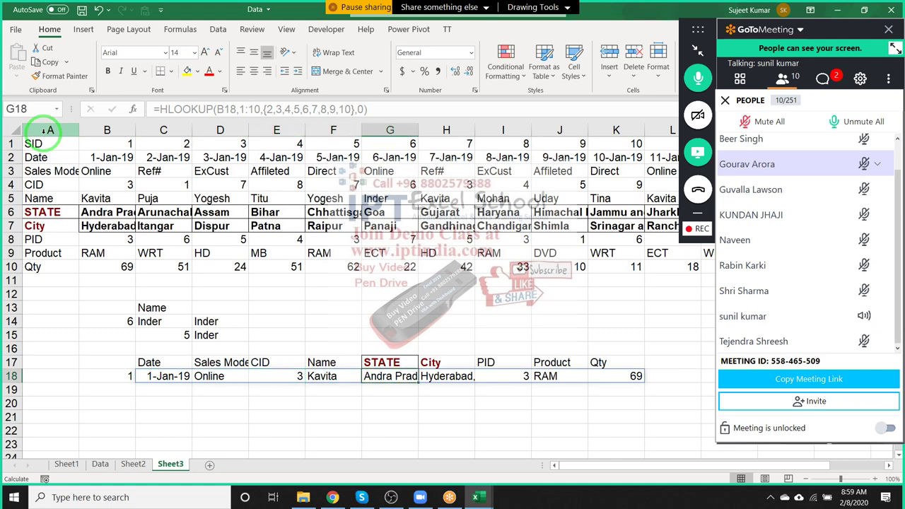
Step: Enter an SID header in B17 with IDs 1, 3, 4, 5, 6, 6 below it
{"action": "key", "text": "Left"}
{"action": "key", "text": "Left"}
{"action": "key", "text": "Left"}
{"action": "key", "text": "Left"}
{"action": "key", "text": "Left"}
{"action": "key", "text": "Up"}
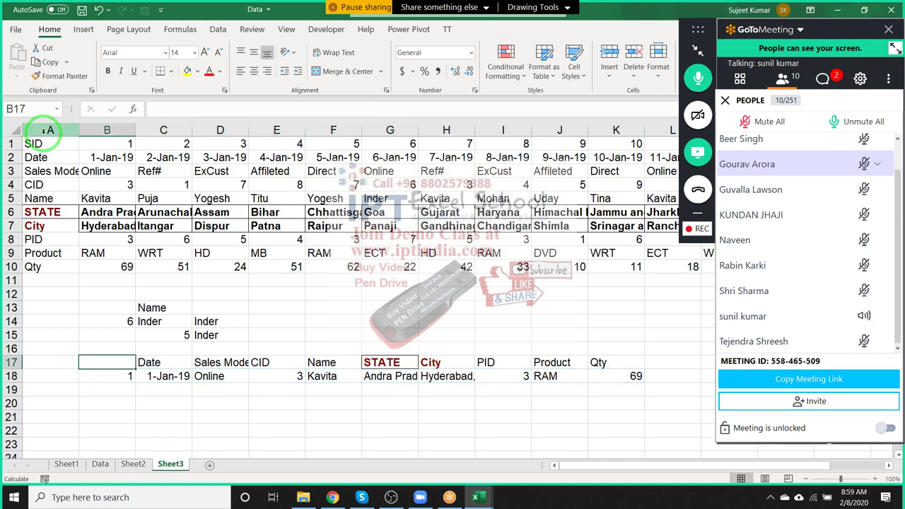
{"action": "type", "text": "SID"}
{"action": "key", "text": "Return"}
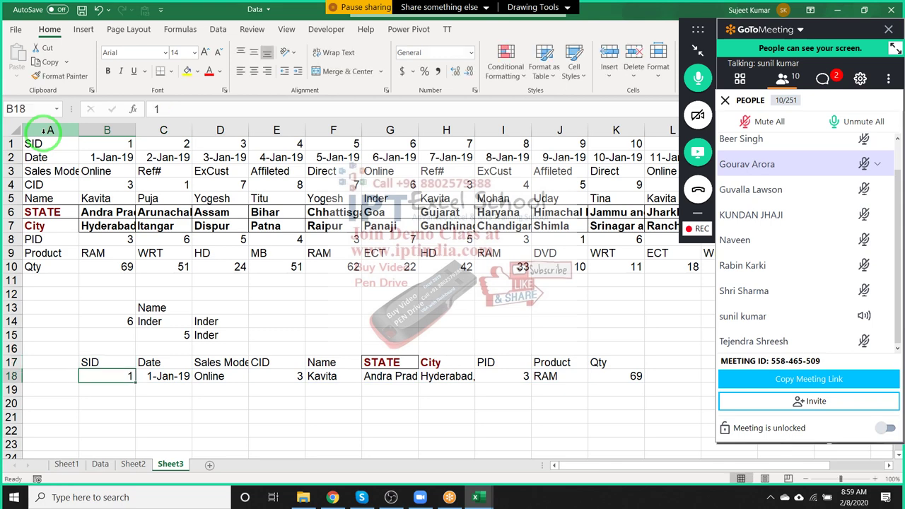
{"action": "key", "text": "Down"}
{"action": "key", "text": "Return"}
{"action": "type", "text": "4 "}
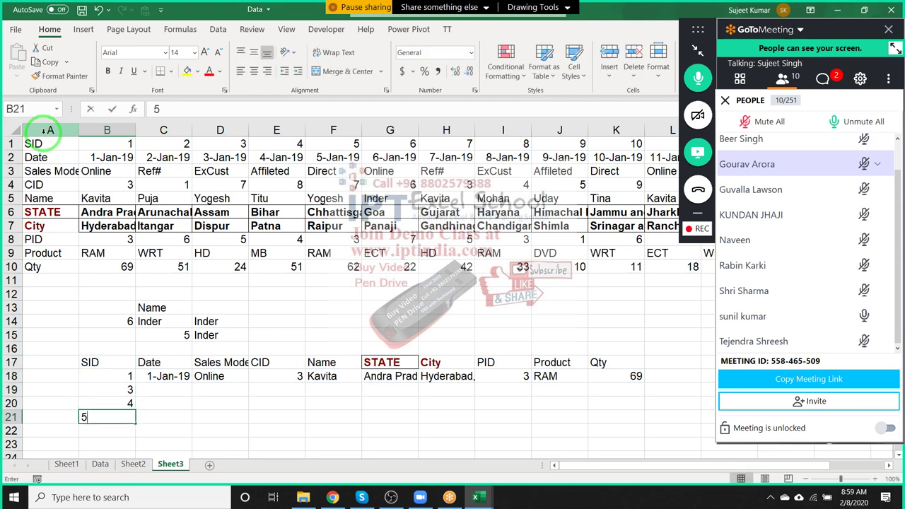
{"action": "type", "text": "5 6"}
{"action": "key", "text": "Return"}
{"action": "type", "text": "6"}
{"action": "key", "text": "Return"}
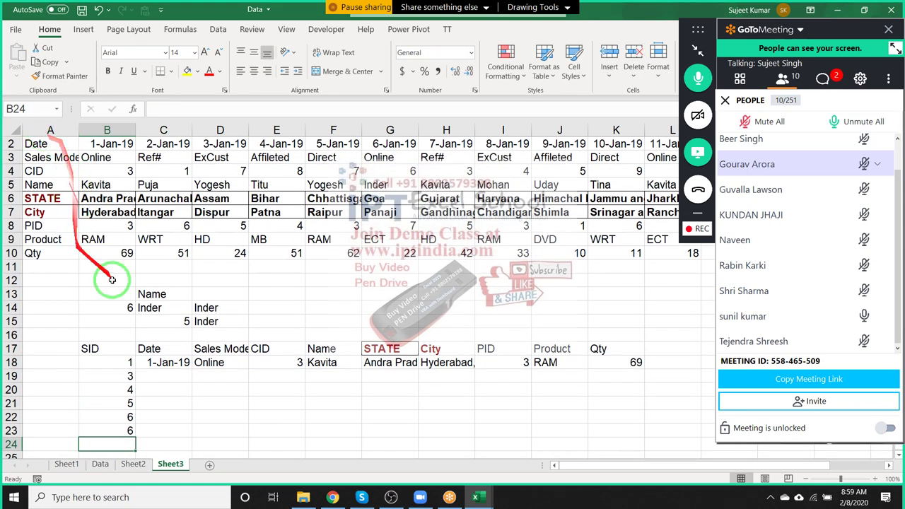
Step: Make the HLOOKUP row range absolute as $1:$10 in C18's formula
{"action": "left_click", "coordinate": [190, 362]}
{"action": "left_click_drag", "start_coordinate": [189, 362], "coordinate": [658, 432]}
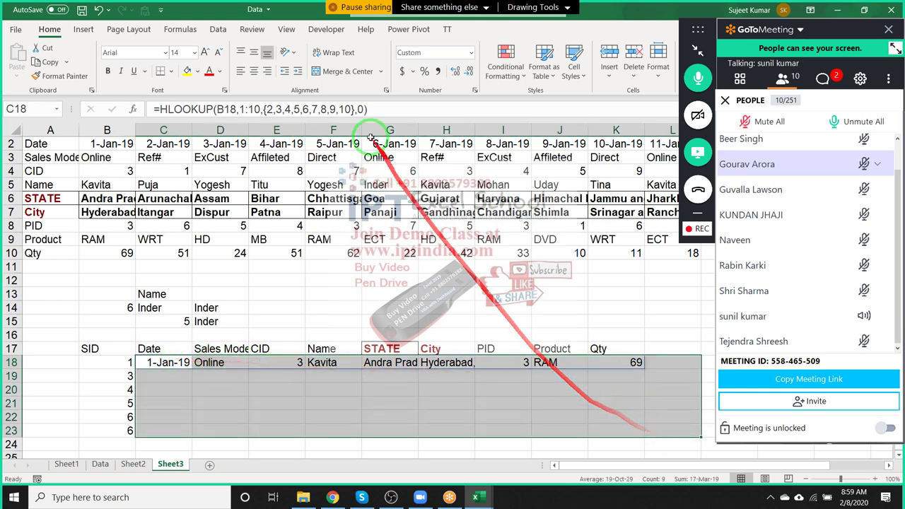
{"action": "left_click", "coordinate": [242, 110]}
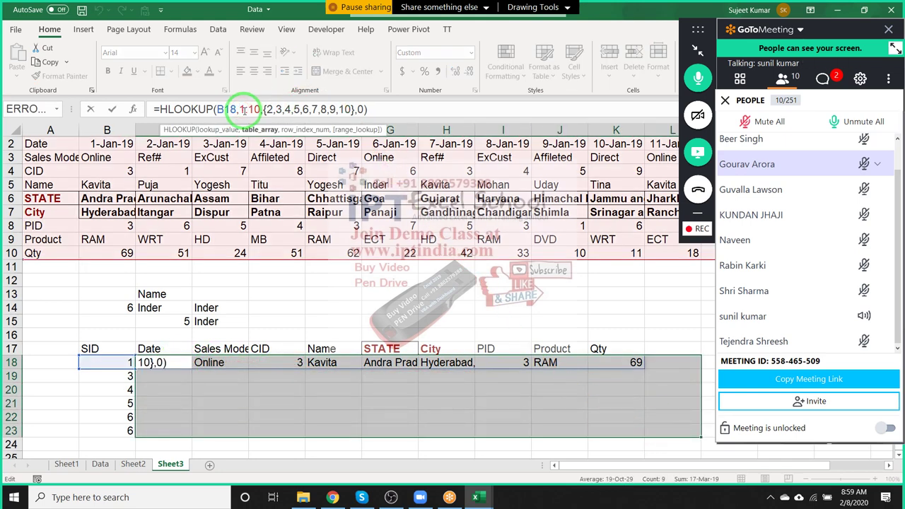
{"action": "key", "text": "F4"}
{"action": "key", "text": "Return"}
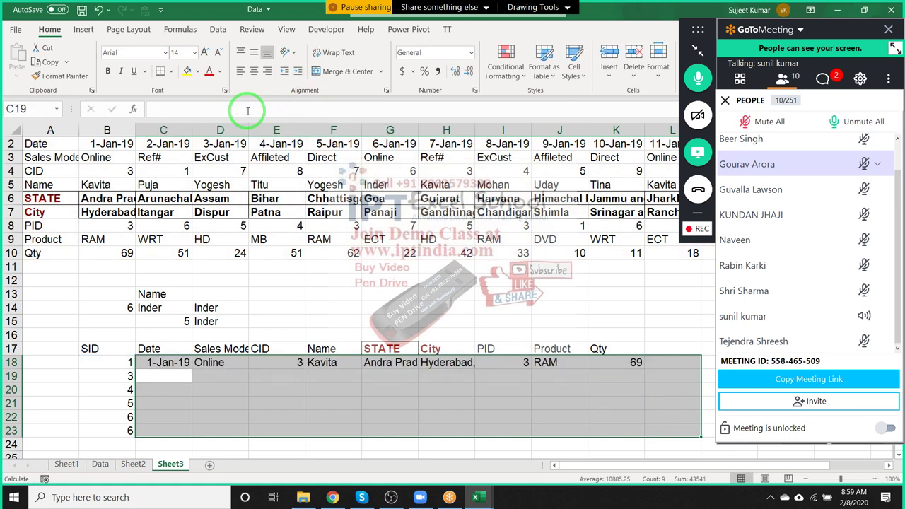
{"action": "key", "text": "Up"}
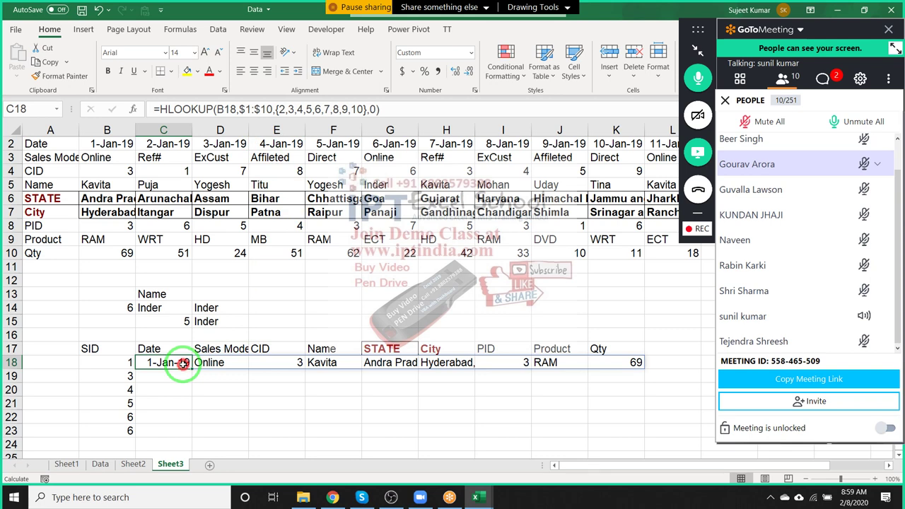
Step: Fill the HLOOKUP formula down through C18:K23 and check the copy in G20
{"action": "mouse_move", "coordinate": [182, 363]}
{"action": "left_mouse_down"}
{"action": "mouse_move", "coordinate": [635, 402]}
{"action": "mouse_move", "coordinate": [634, 427]}
{"action": "left_mouse_up"}
{"action": "key", "text": "ctrl+d"}
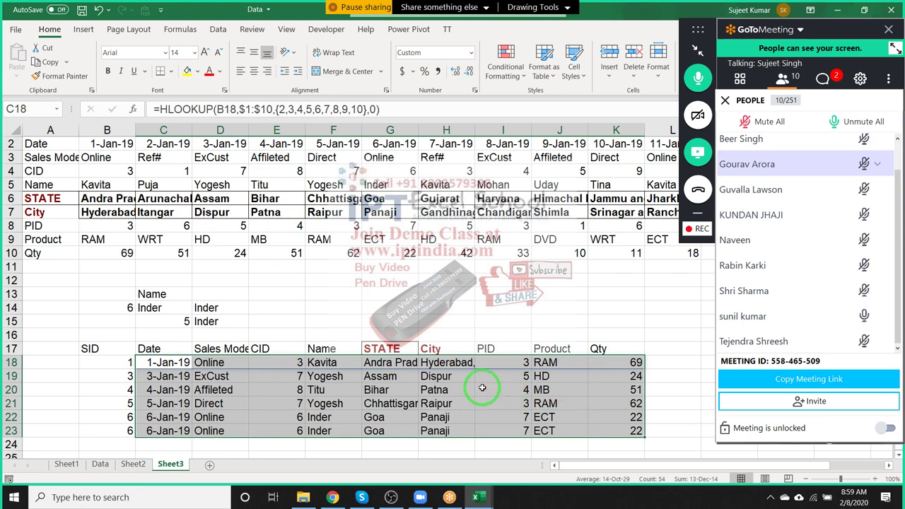
{"action": "left_click", "coordinate": [387, 391]}
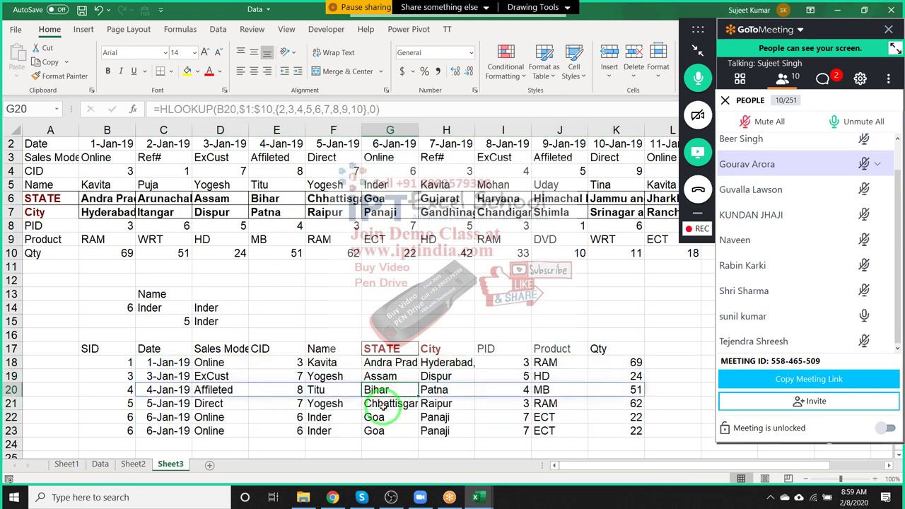
Step: Add a new blank worksheet, then look over the Sheet3, Data and Sheet1 tabs
{"action": "left_click", "coordinate": [206, 467]}
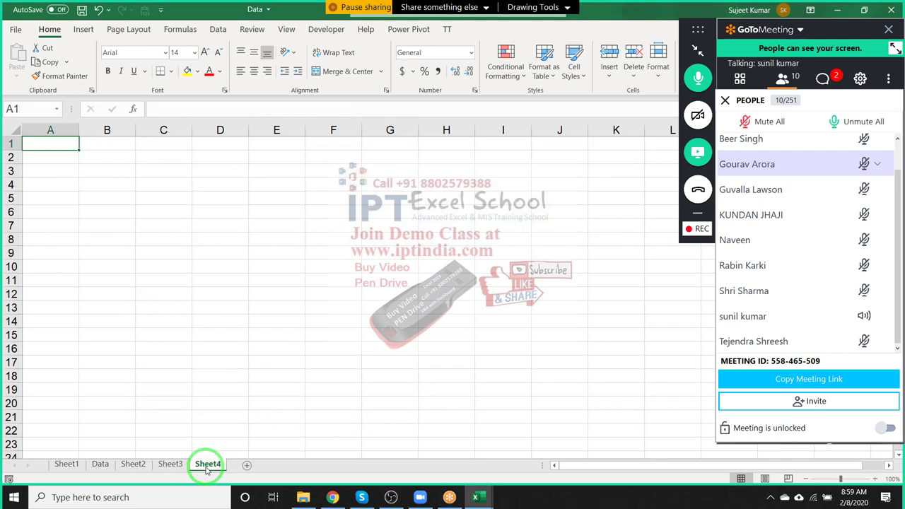
{"action": "left_click", "coordinate": [170, 464]}
{"action": "left_click", "coordinate": [100, 466]}
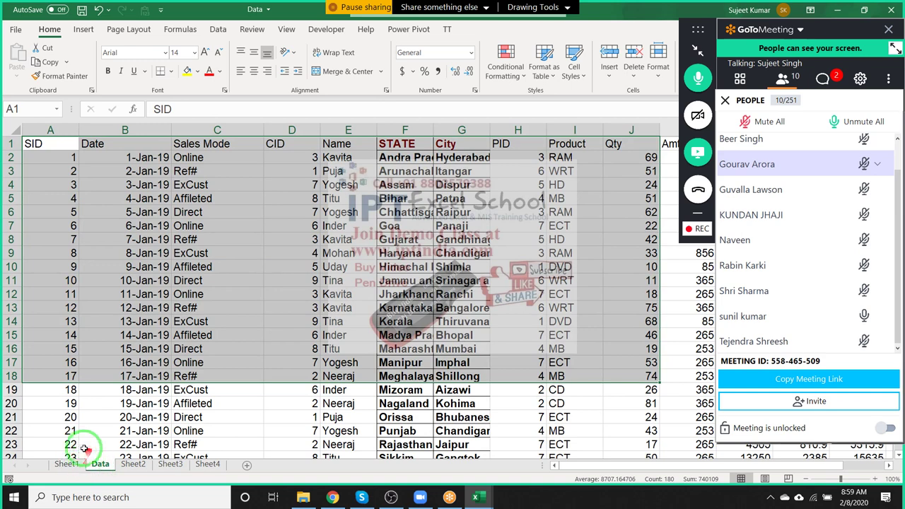
{"action": "left_click", "coordinate": [67, 465]}
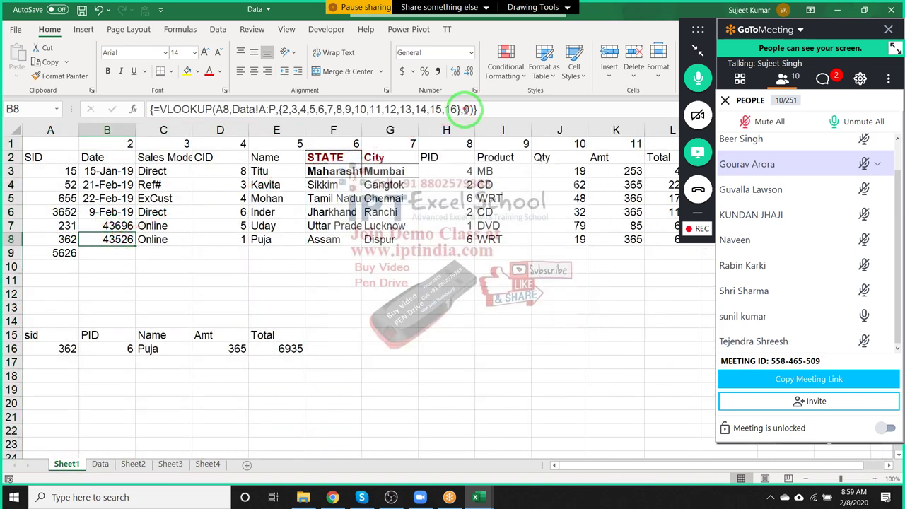
Step: Recommit Sheet1's B8 VLOOKUP as an array formula, then go to Sheet4
{"action": "left_click", "coordinate": [466, 109]}
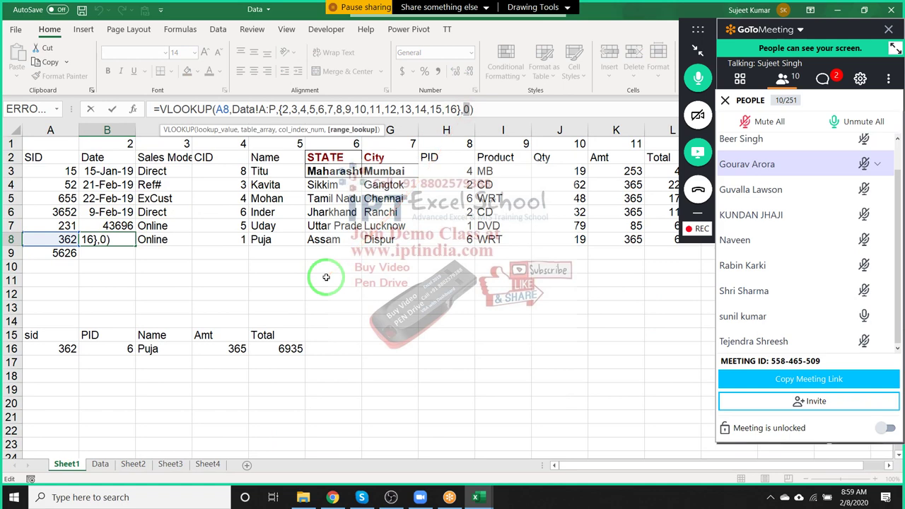
{"action": "left_click", "coordinate": [897, 173]}
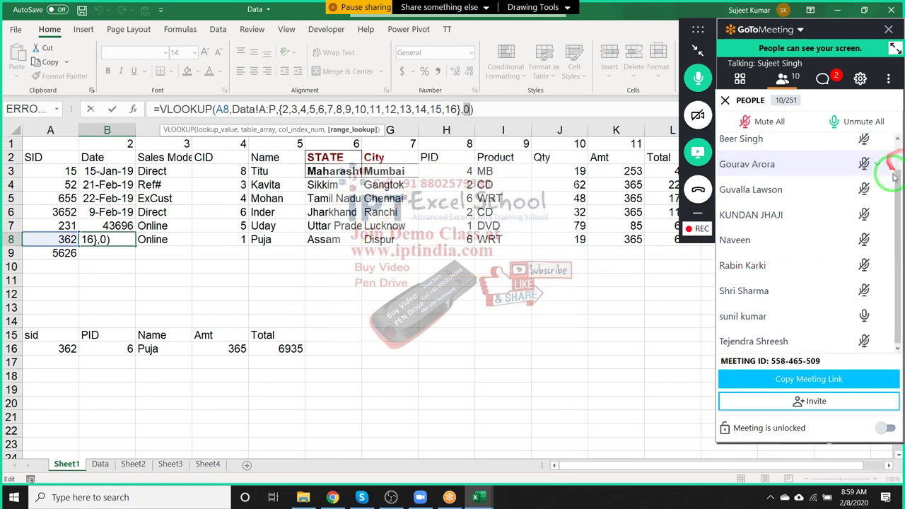
{"action": "left_click_drag", "start_coordinate": [897, 173], "coordinate": [895, 167]}
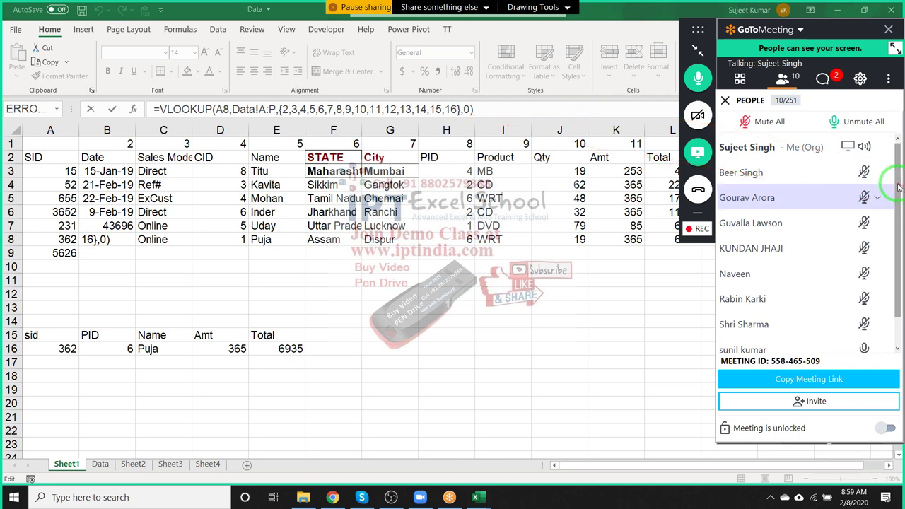
{"action": "mouse_move", "coordinate": [899, 188]}
{"action": "left_mouse_down"}
{"action": "mouse_move", "coordinate": [898, 252]}
{"action": "mouse_move", "coordinate": [899, 152]}
{"action": "left_mouse_up"}
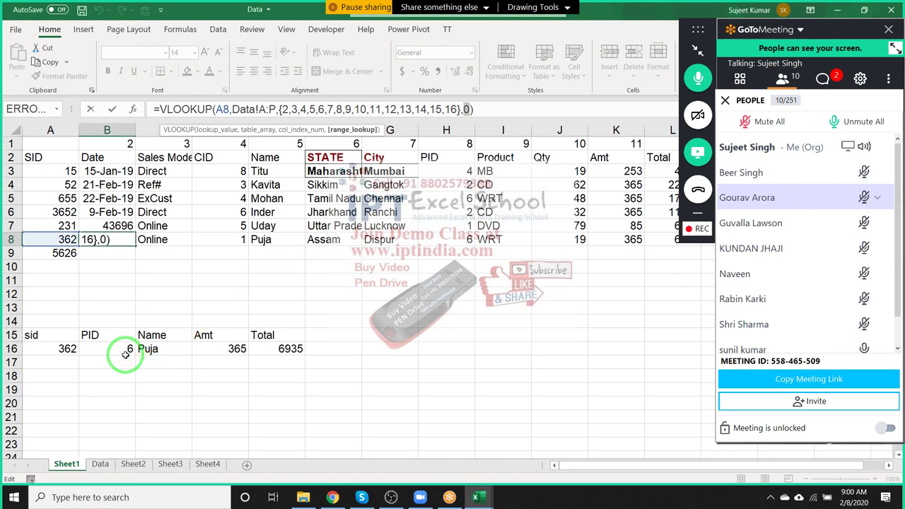
{"action": "key", "text": "ctrl+shift+Return"}
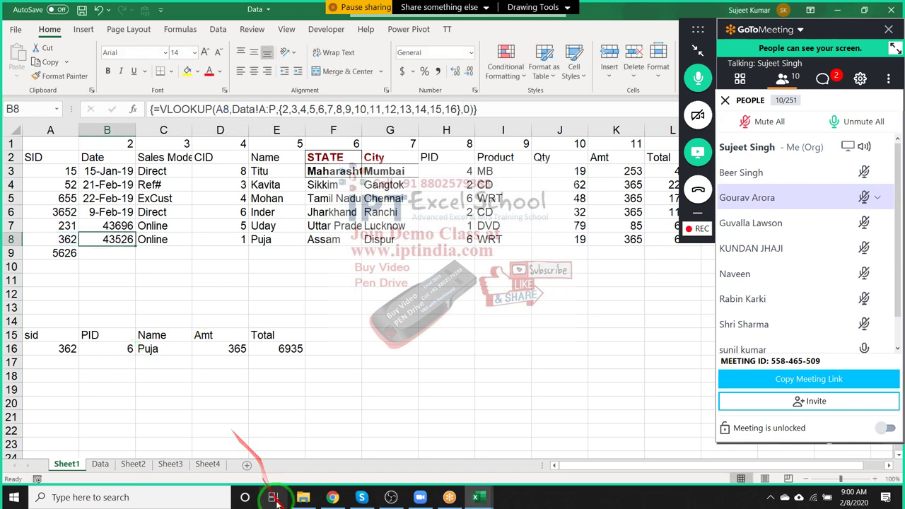
{"action": "left_click", "coordinate": [218, 464]}
Step: Add a Sales header and fill A2:A26 with RANDBETWEEN numbers pasted back as fixed values
{"action": "type", "text": "Sal"}
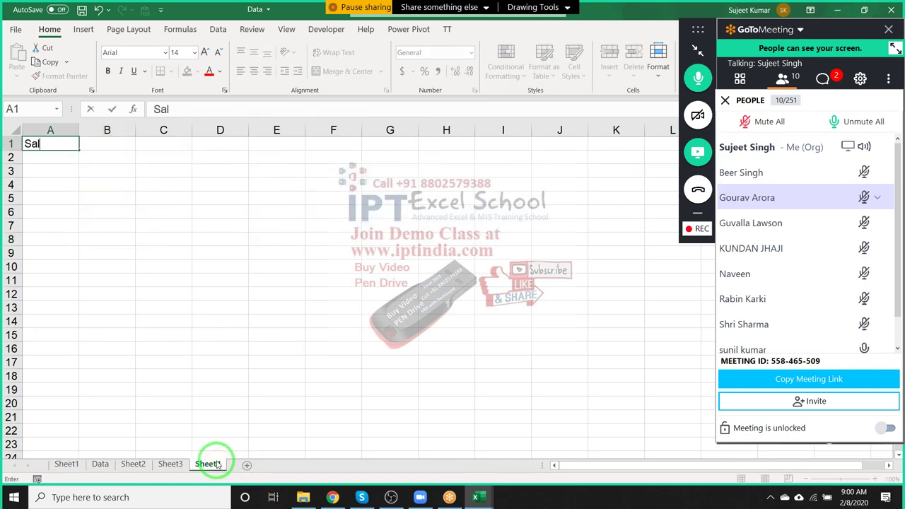
{"action": "type", "text": "es"}
{"action": "key", "text": "Return"}
{"action": "type", "text": "="}
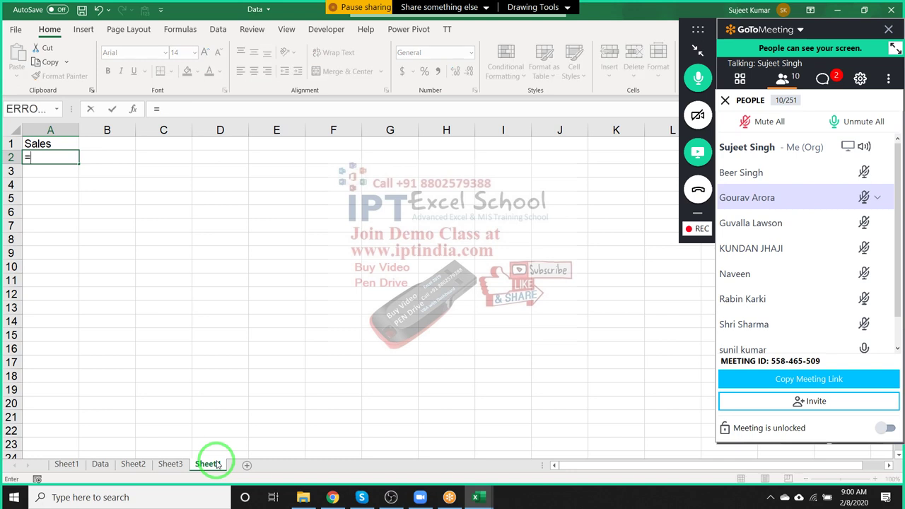
{"action": "type", "text": "ra"}
{"action": "key", "text": "Down"}
{"action": "key", "text": "Down"}
{"action": "key", "text": "Down"}
{"action": "key", "text": "Tab"}
{"action": "type", "text": "1"}
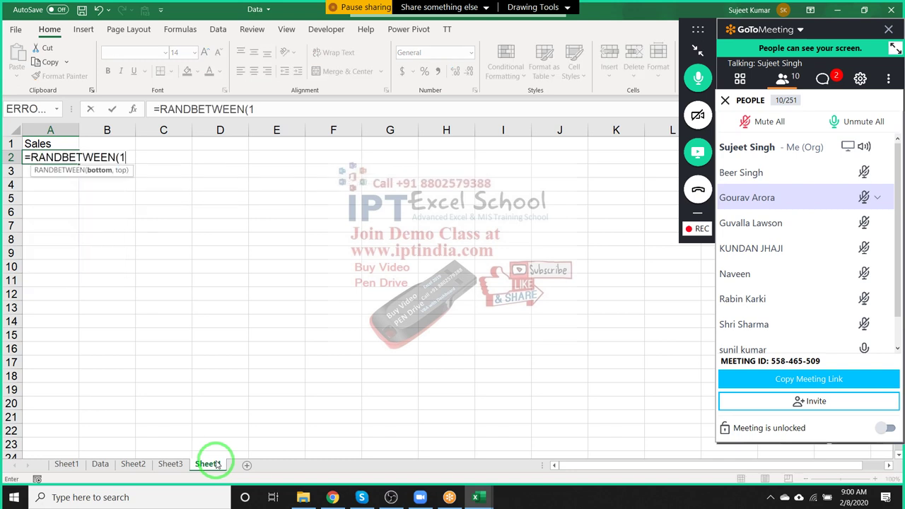
{"action": "type", "text": "0,90"}
{"action": "key", "text": "ctrl+Return"}
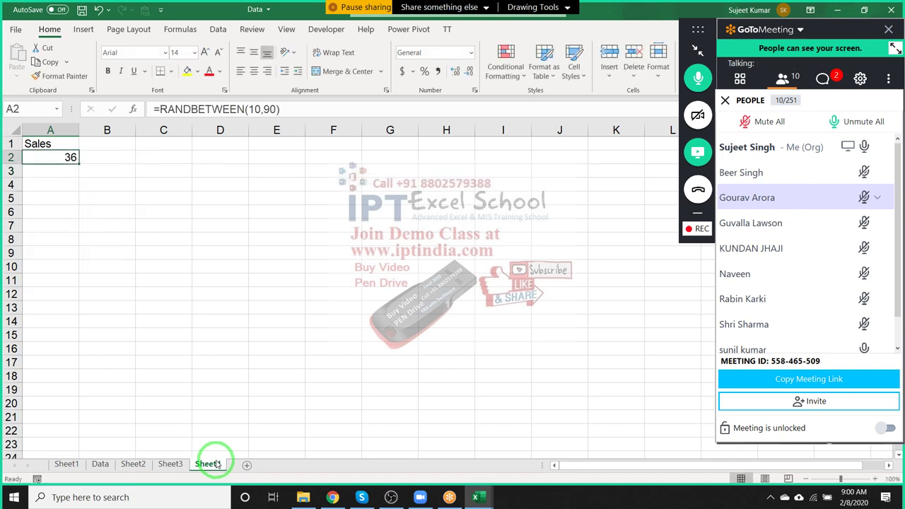
{"action": "key", "text": "shift+Down"}
{"action": "key", "text": "shift+Down"}
{"action": "key", "text": "shift+Down"}
{"action": "key", "text": "shift+Down"}
{"action": "key", "text": "shift+Down"}
{"action": "key", "text": "shift+Down"}
{"action": "key", "text": "shift+Down"}
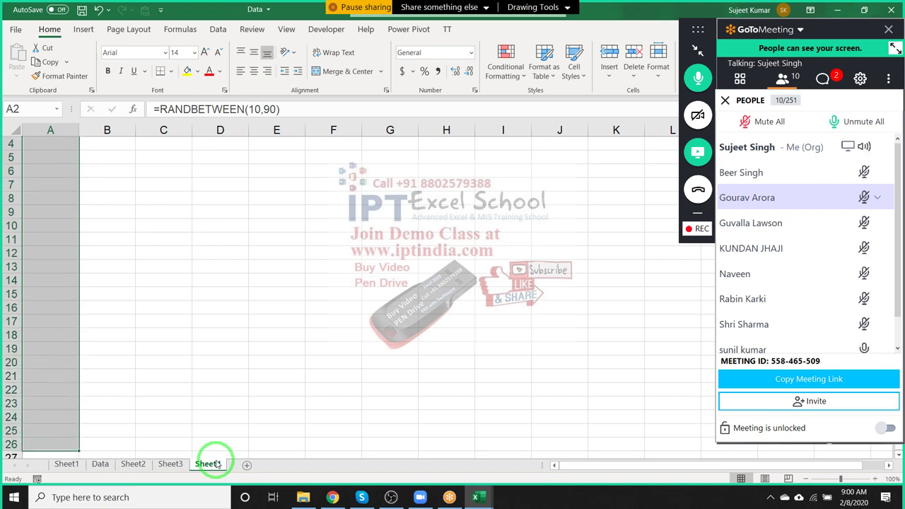
{"action": "key", "text": "ctrl+d"}
{"action": "key", "text": "ctrl+c"}
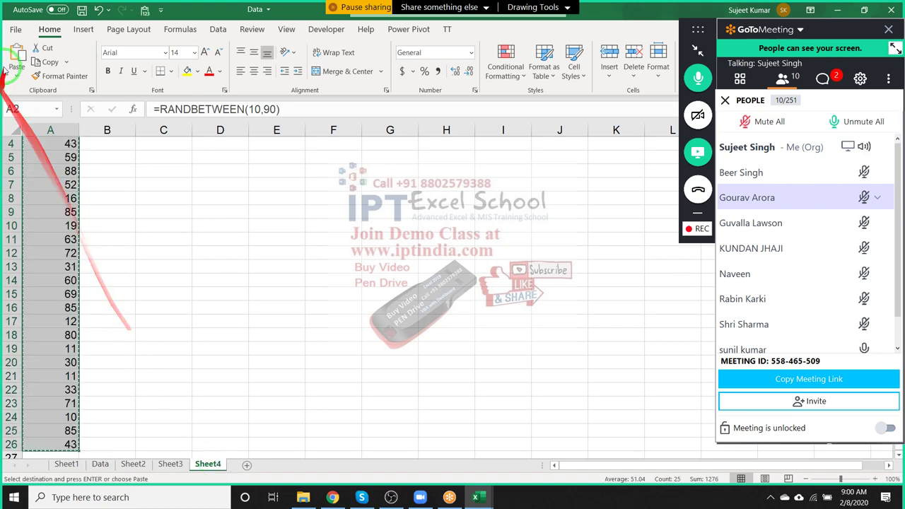
{"action": "left_click", "coordinate": [17, 75]}
{"action": "left_click", "coordinate": [15, 165]}
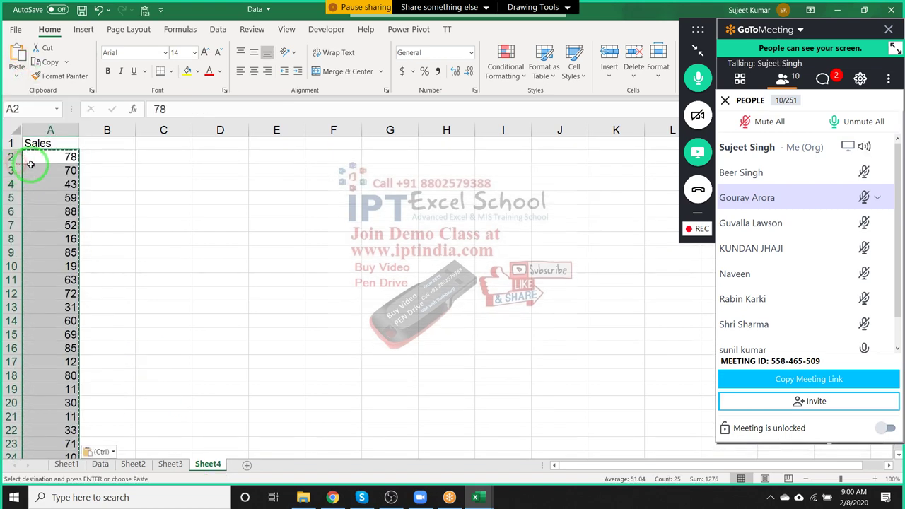
Step: Enter slabs 0-40 → 500 and 41-80 → 1000 in C2:D3
{"action": "left_click", "coordinate": [186, 156]}
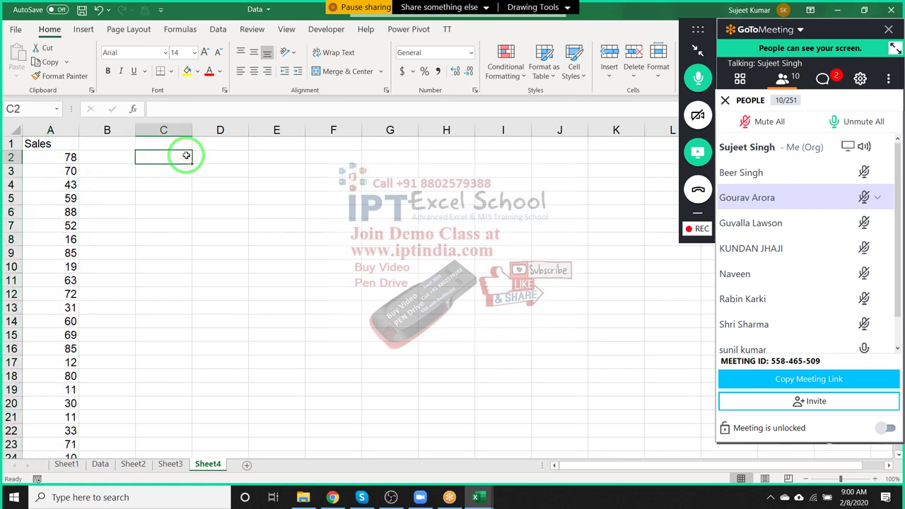
{"action": "type", "text": "0-40"}
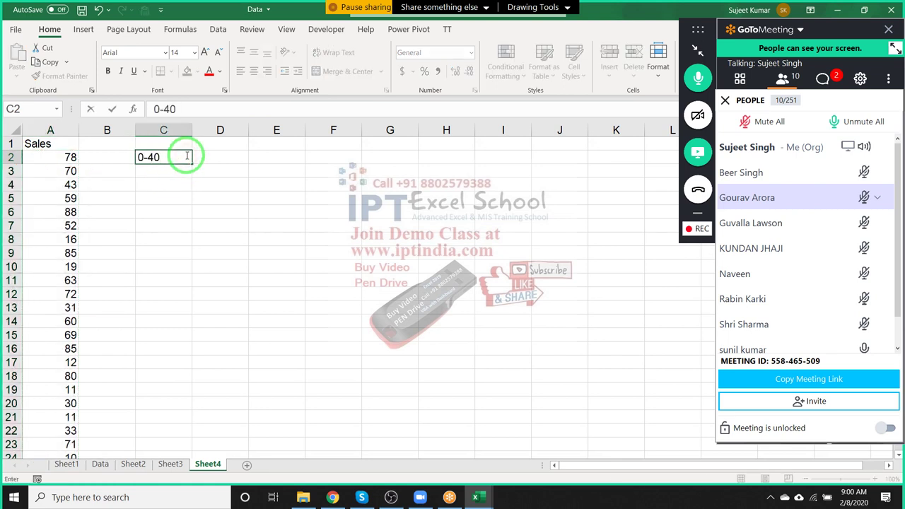
{"action": "key", "text": "Tab"}
{"action": "type", "text": "50"}
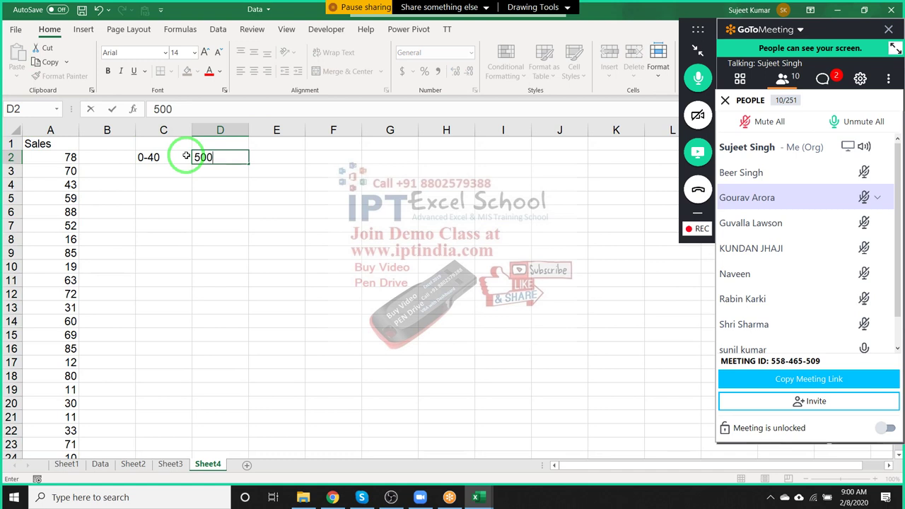
{"action": "key", "text": "Return"}
{"action": "type", "text": "41-50"}
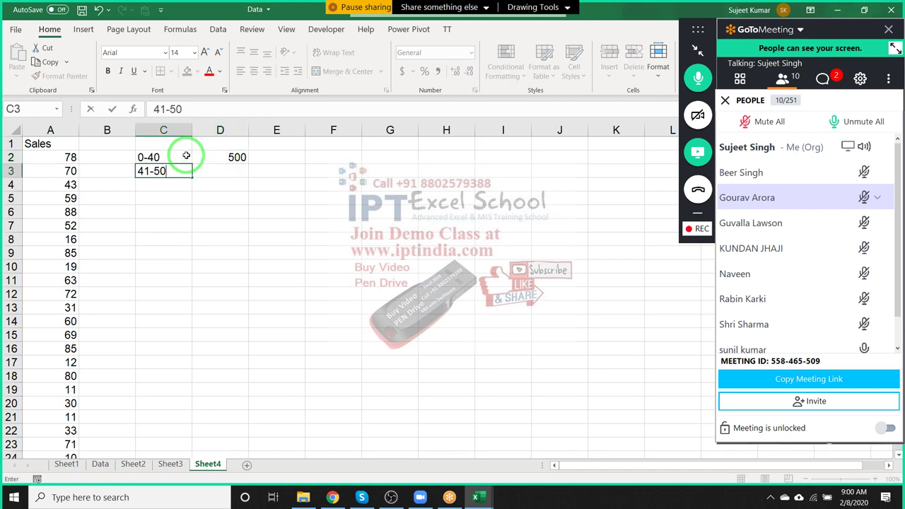
{"action": "key", "text": "Tab"}
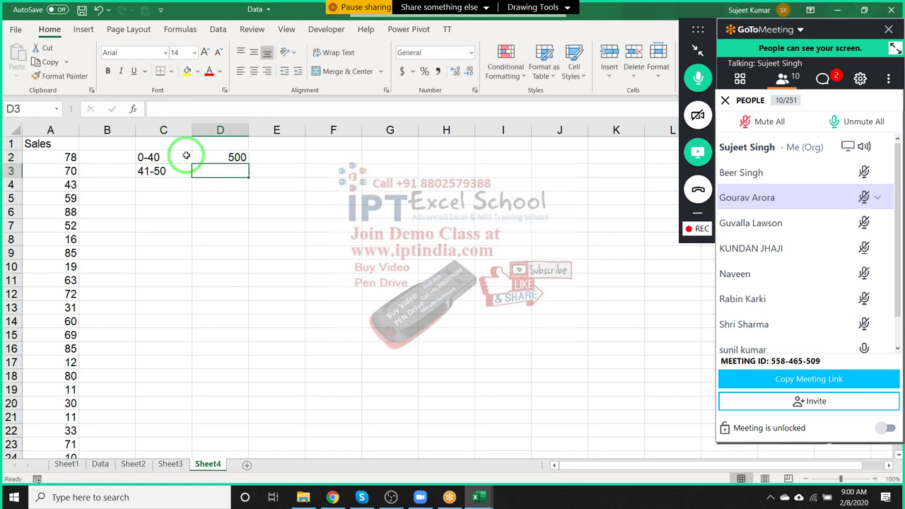
{"action": "key", "text": "Left"}
{"action": "type", "text": "41"}
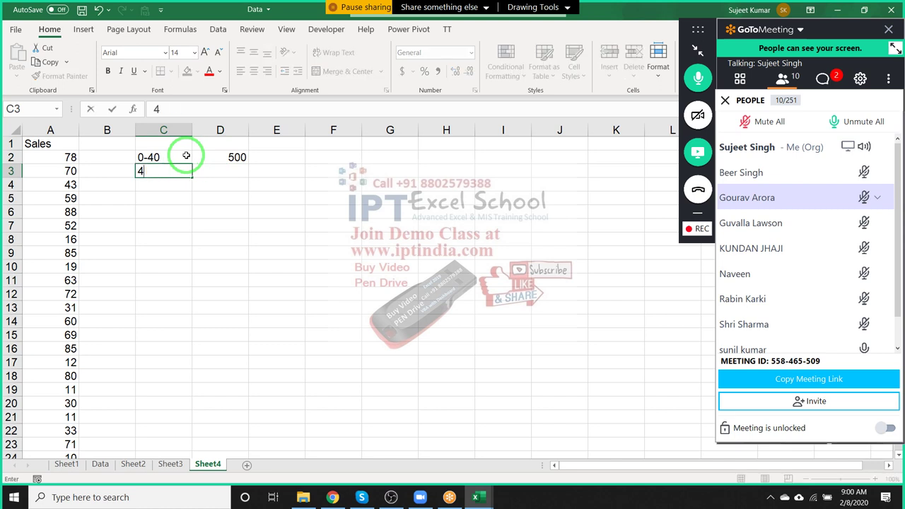
{"action": "type", "text": "-80"}
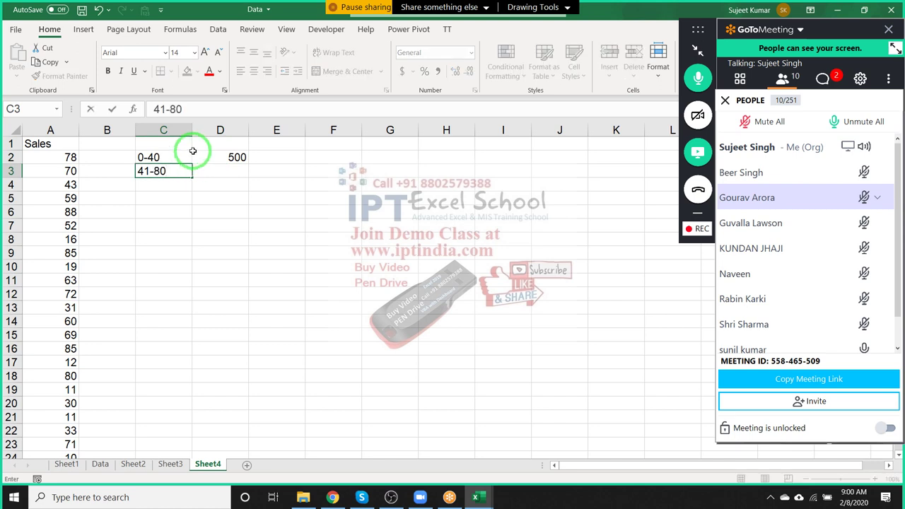
{"action": "key", "text": "Right"}
{"action": "type", "text": "1"}
{"action": "key", "text": "Return"}
Step: Enter slabs 81-100 → 1500 and >100 → 5000 in C4:D5
{"action": "key", "text": "Left"}
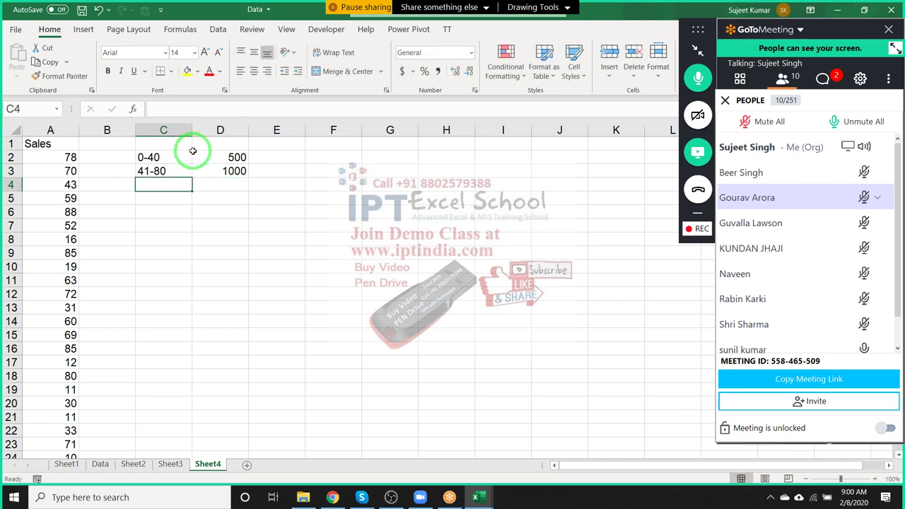
{"action": "type", "text": "81-100"}
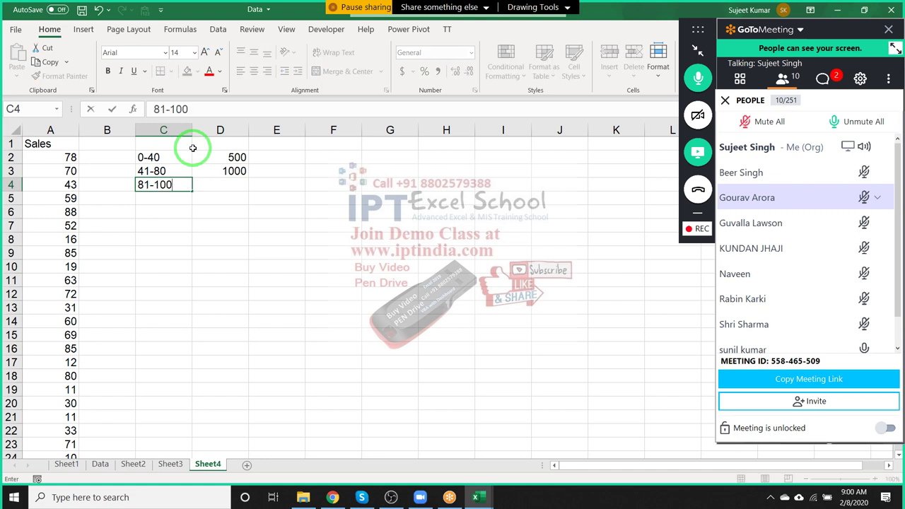
{"action": "key", "text": "Right"}
{"action": "type", "text": "15"}
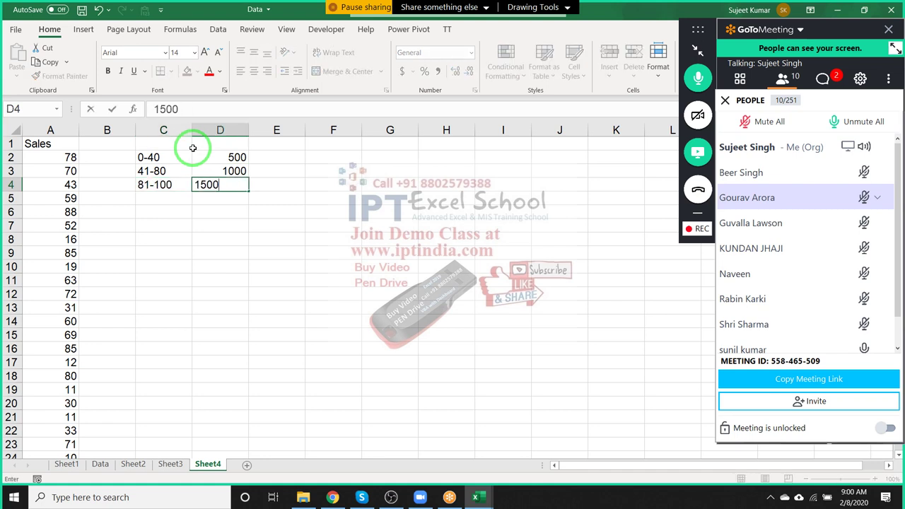
{"action": "key", "text": "Return"}
{"action": "key", "text": "Left"}
{"action": "type", "text": ">"}
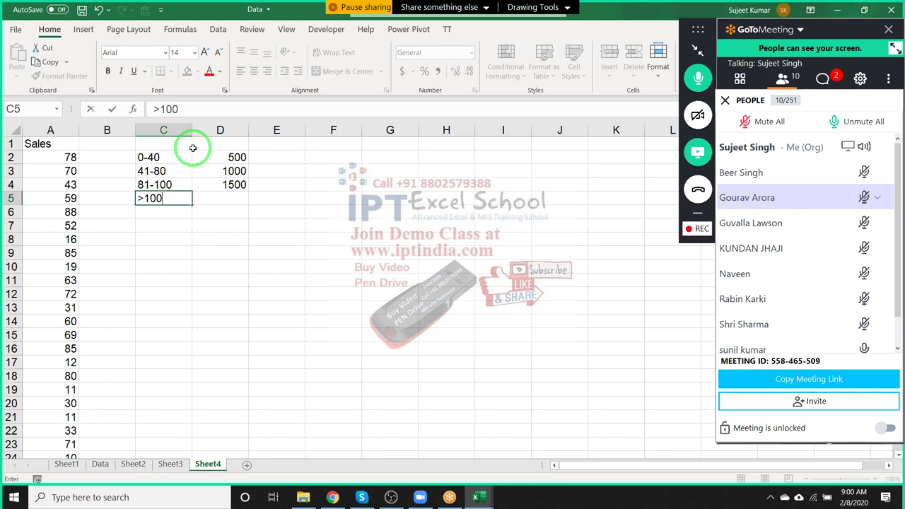
{"action": "key", "text": "Right"}
{"action": "type", "text": "5000"}
{"action": "key", "text": "Return"}
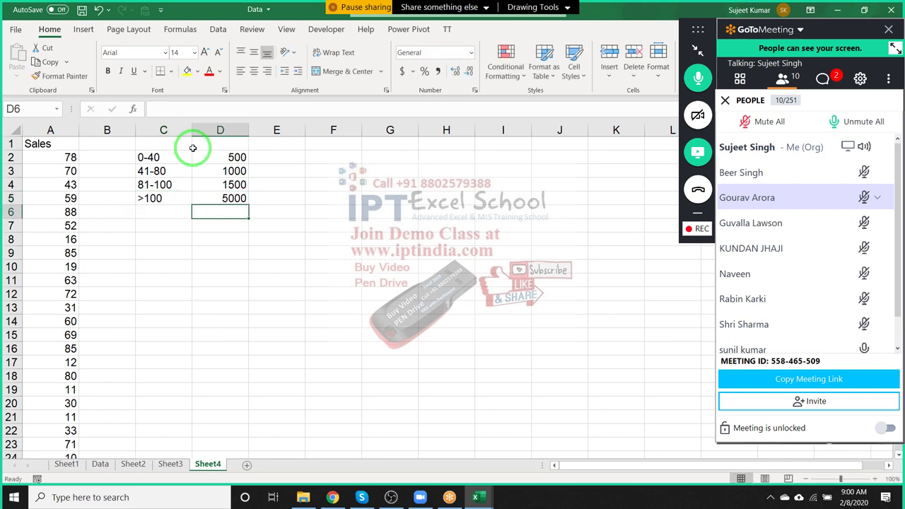
{"action": "left_click", "coordinate": [95, 155]}
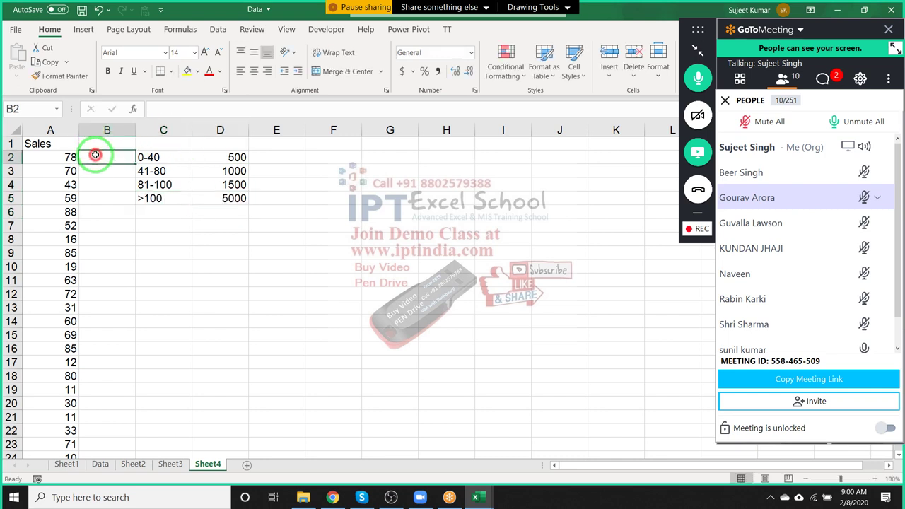
{"action": "type", "text": "=IF("}
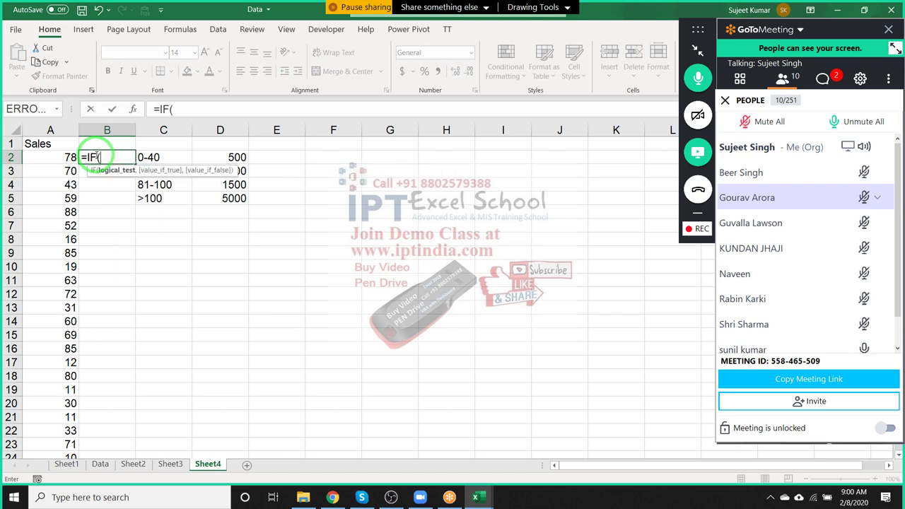
{"action": "key", "text": "Left"}
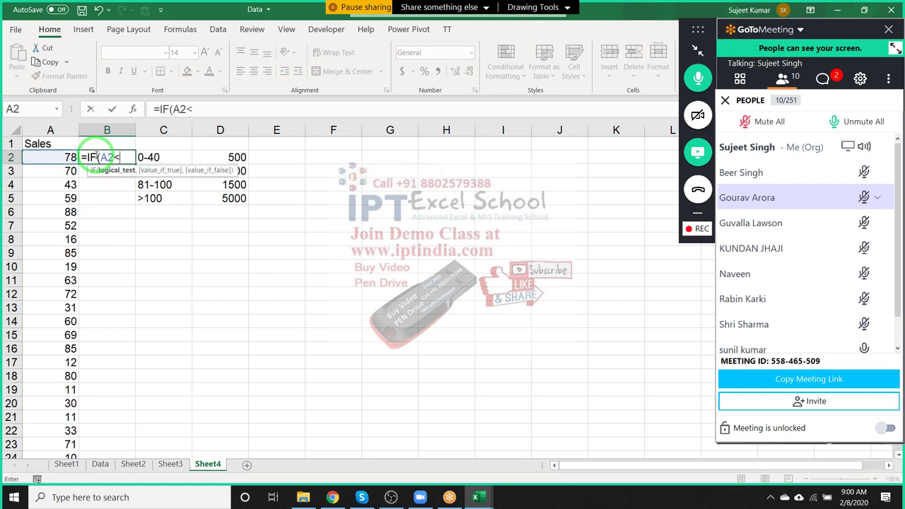
{"action": "type", "text": ",500"}
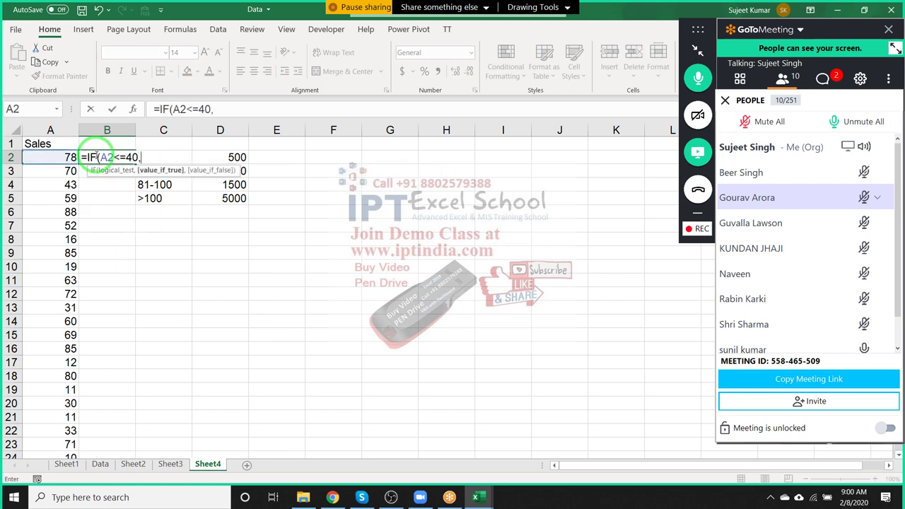
{"action": "type", "text": ","}
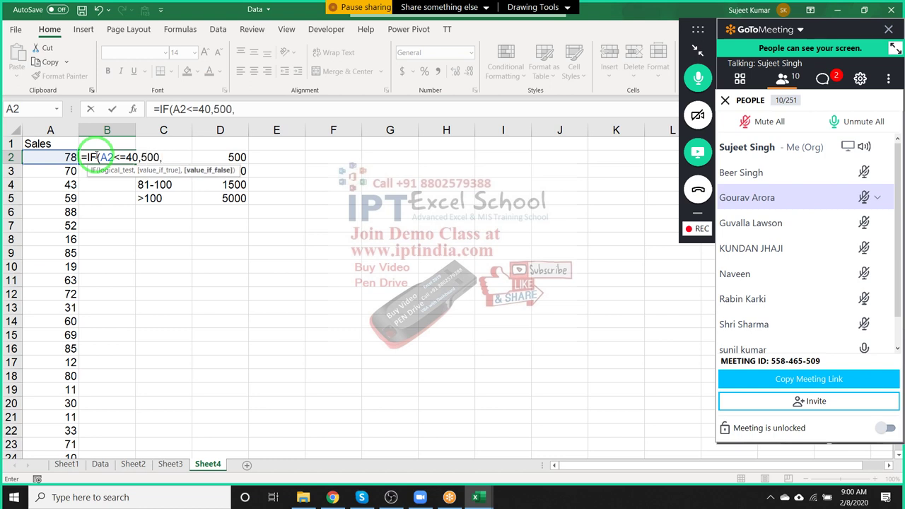
{"action": "type", "text": "IF("}
{"action": "key", "text": "Left"}
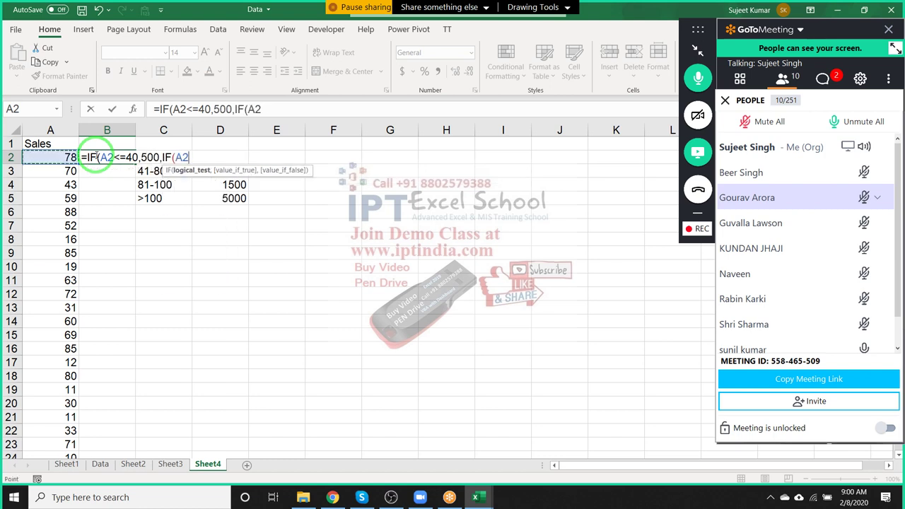
{"action": "type", "text": "81"}
{"action": "type", "text": "0,"}
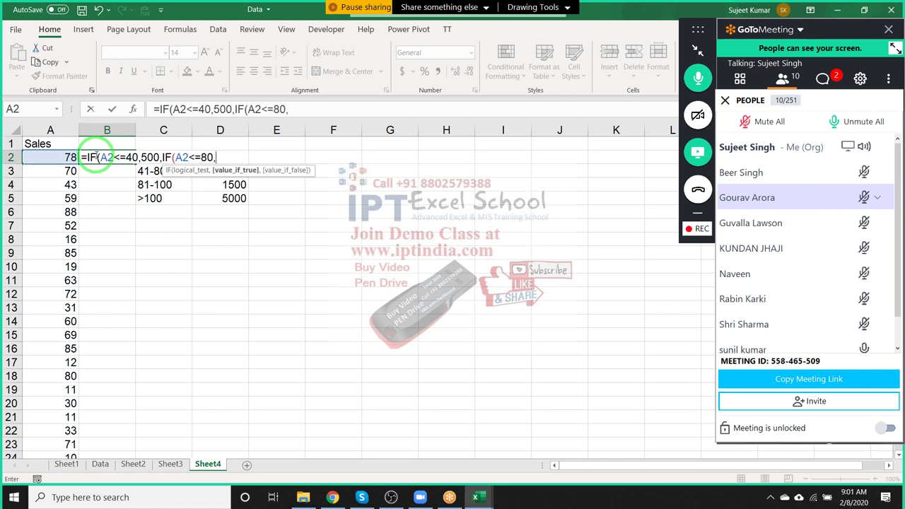
{"action": "type", "text": "1000"}
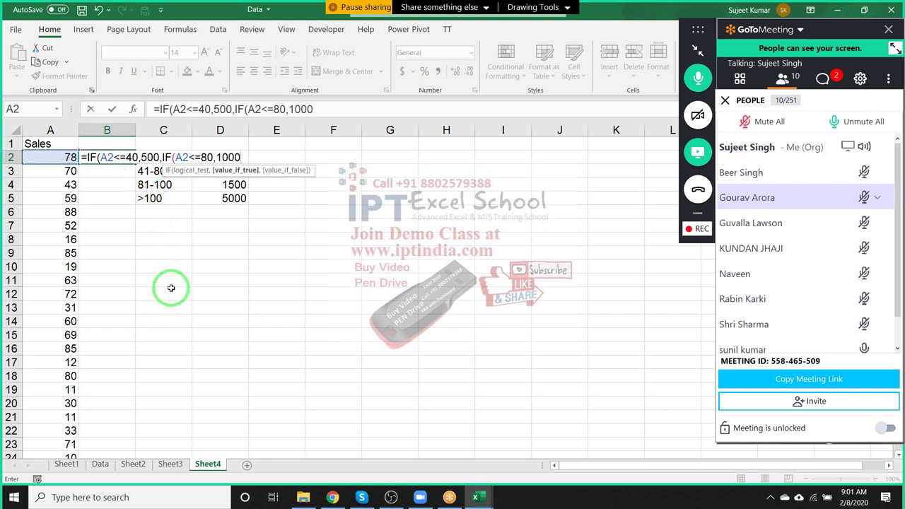
{"action": "mouse_move", "coordinate": [698, 228]}
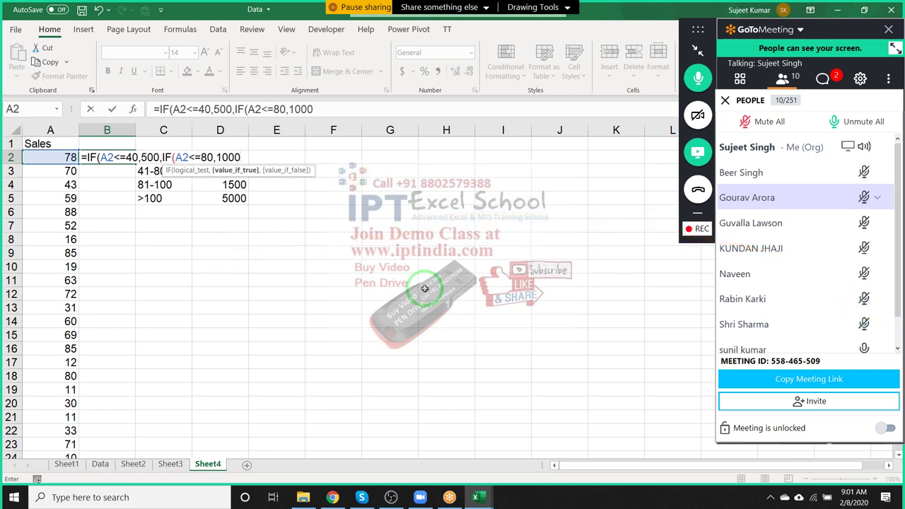
{"action": "left_click", "coordinate": [243, 158]}
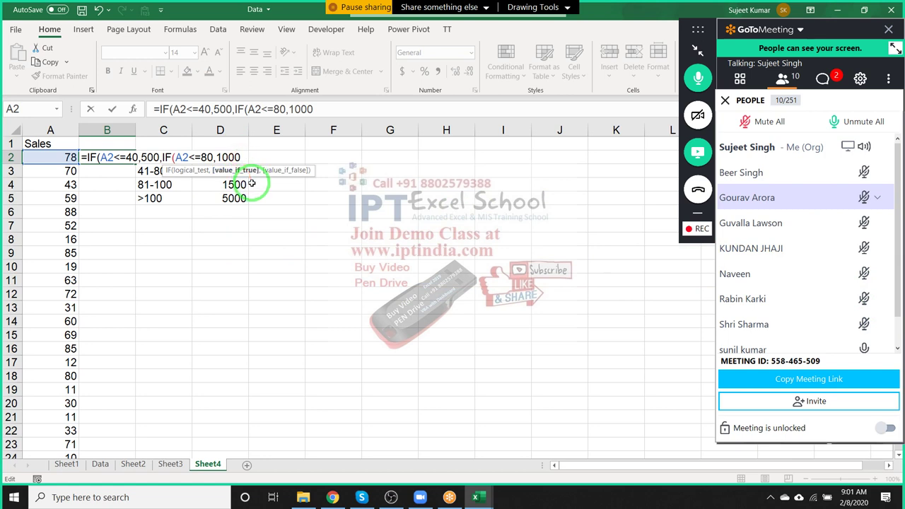
{"action": "key", "text": "Escape"}
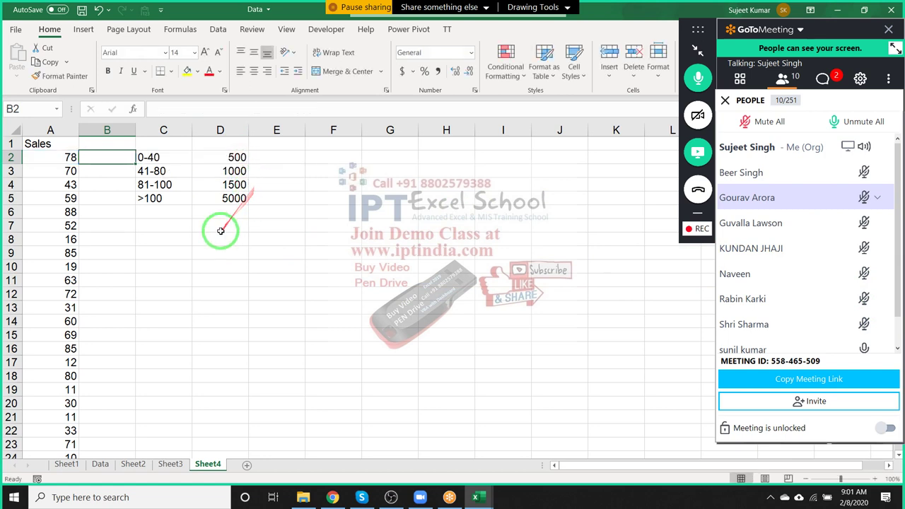
Step: Enter 0 as the first lower-bound threshold in C7
{"action": "left_click", "coordinate": [180, 228]}
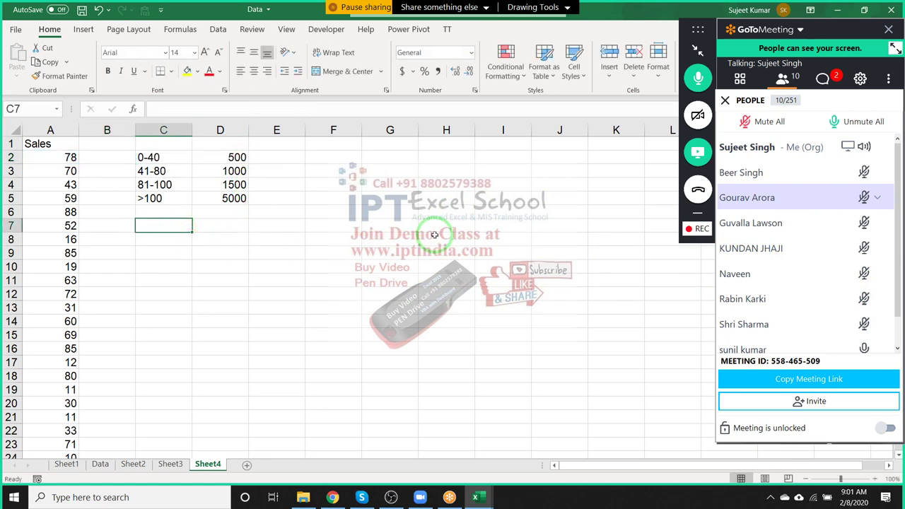
{"action": "type", "text": "8"}
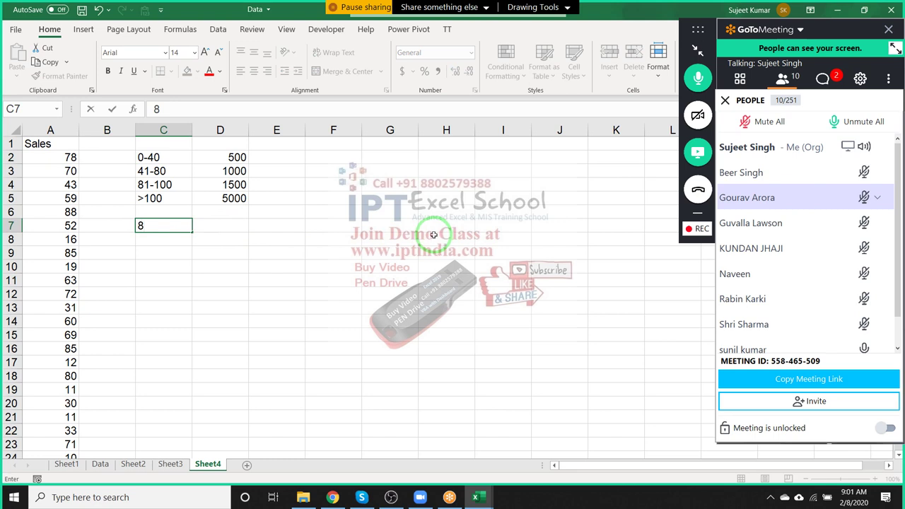
{"action": "key", "text": "Escape"}
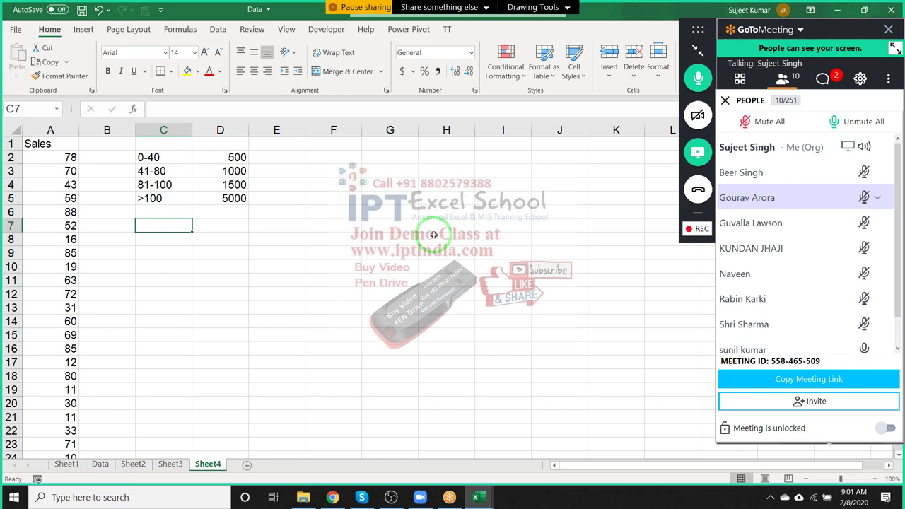
{"action": "left_click", "coordinate": [897, 347]}
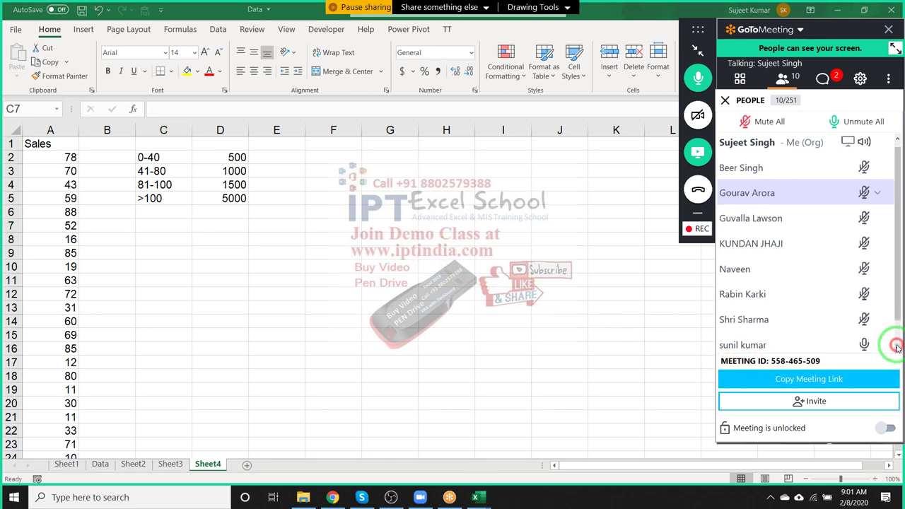
{"action": "left_click", "coordinate": [897, 347]}
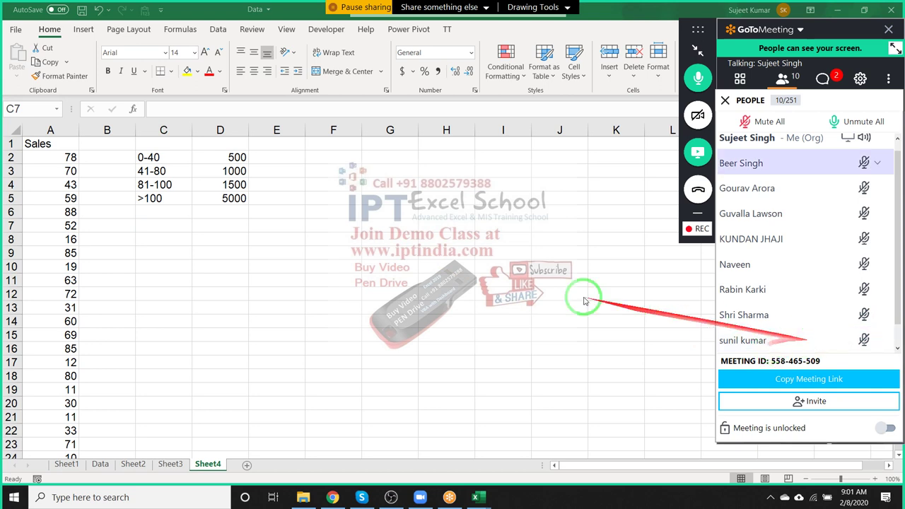
{"action": "left_click", "coordinate": [173, 231]}
{"action": "type", "text": "41"}
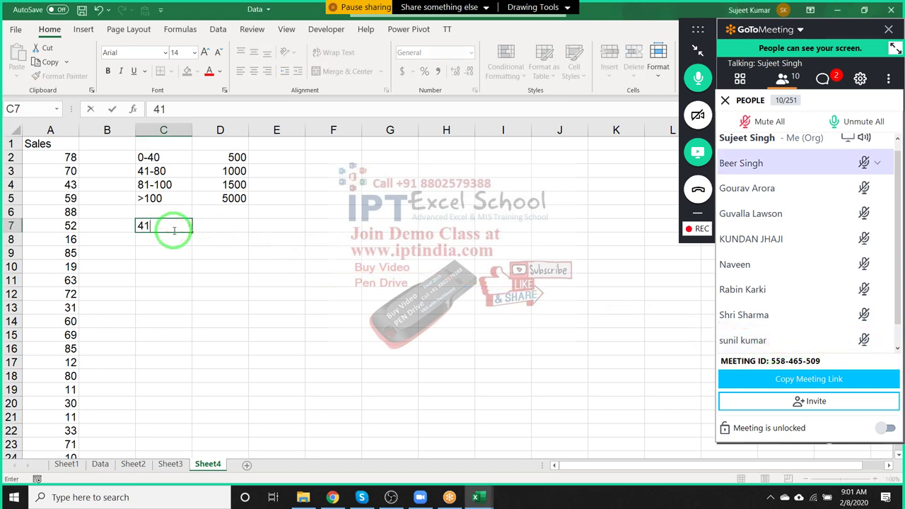
{"action": "key", "text": "BackSpace"}
{"action": "type", "text": "0"}
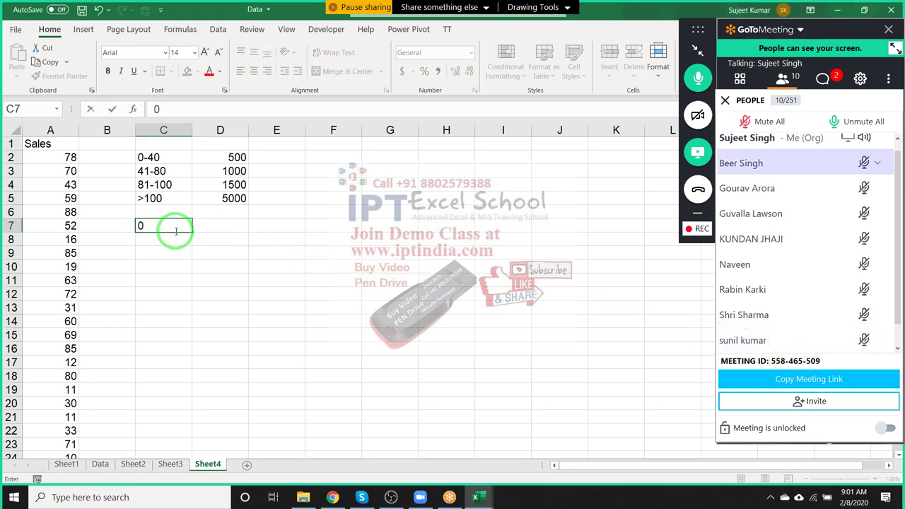
{"action": "key", "text": "Return"}
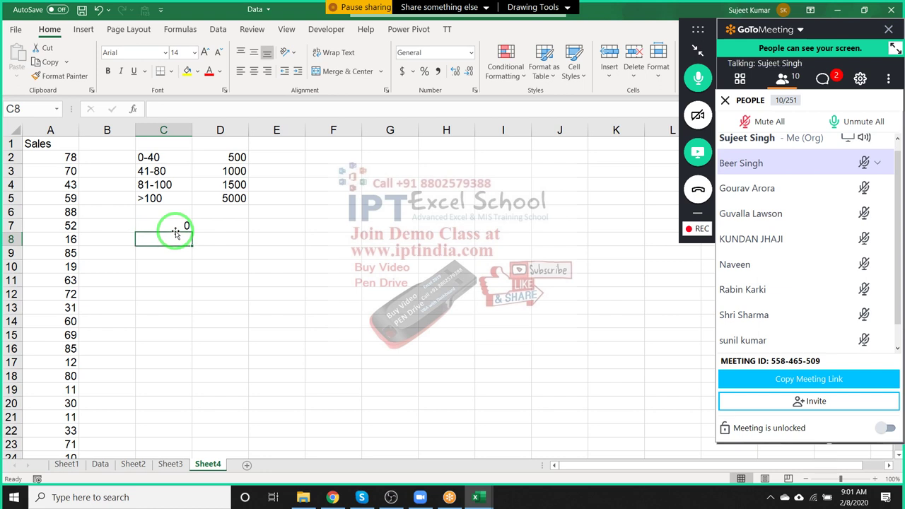
Step: Add lower-bound thresholds 41, 81 and 101 in C8:C10
{"action": "type", "text": "41"}
{"action": "key", "text": "Return"}
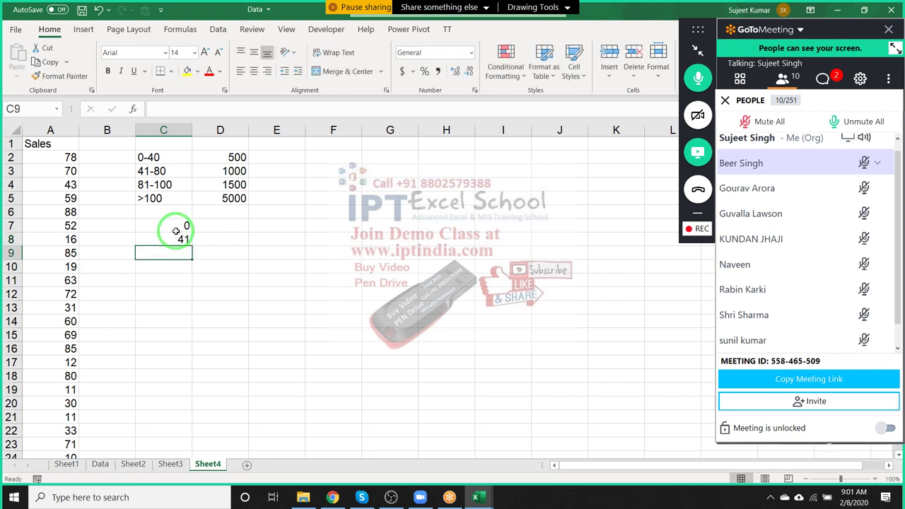
{"action": "type", "text": "81"}
{"action": "key", "text": "Return"}
{"action": "type", "text": "101"}
{"action": "key", "text": "Return"}
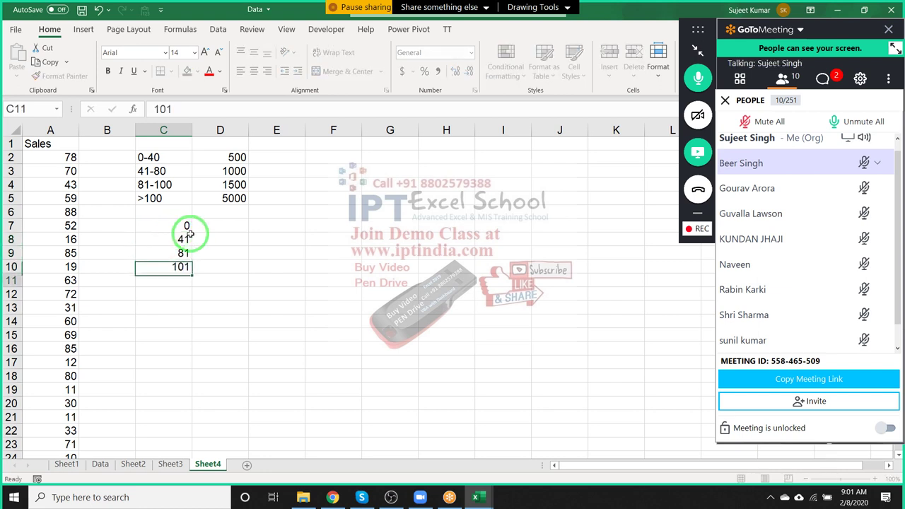
Step: Copy the incentives 500, 1000, 1500, 5000 from D2:D5 into D7:D10
{"action": "left_click_drag", "start_coordinate": [237, 198], "coordinate": [233, 157]}
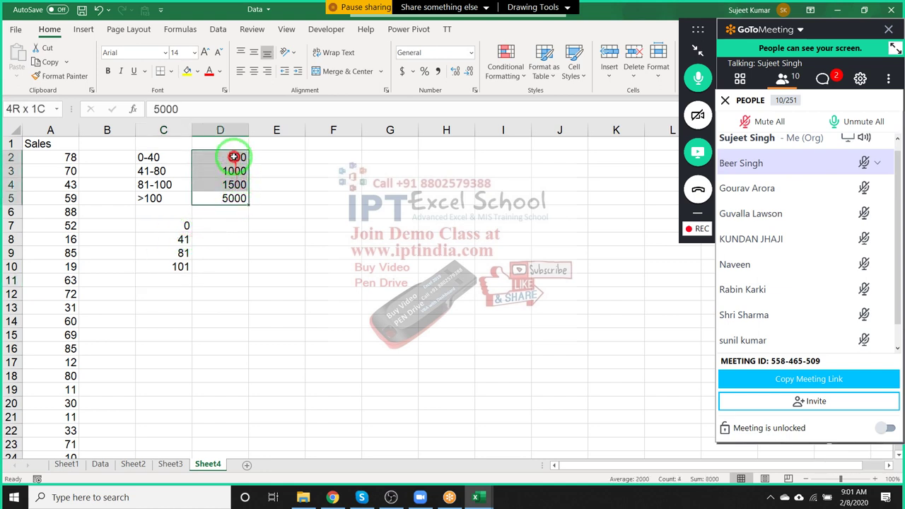
{"action": "key", "text": "ctrl+c"}
{"action": "left_click", "coordinate": [210, 225]}
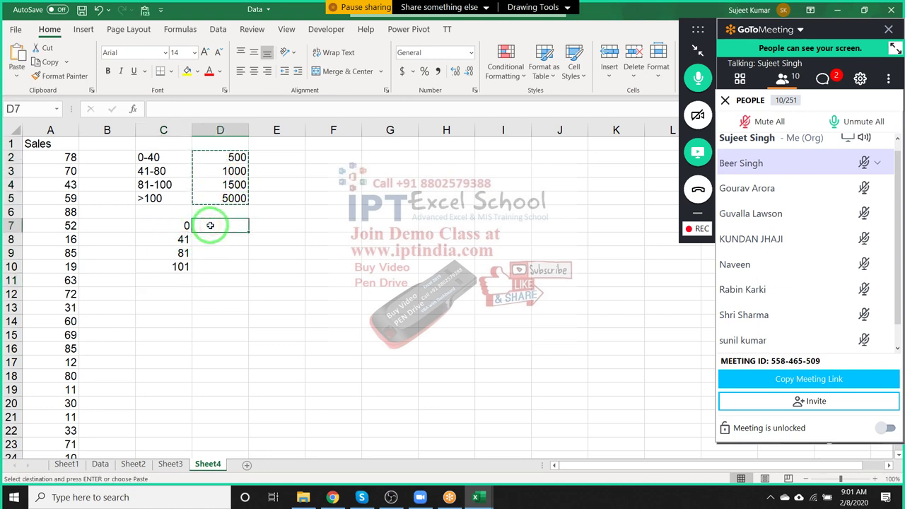
{"action": "key", "text": "Return"}
Step: Enter =VLOOKUP(A2,C7:D10,2,FALSE) in B2 as an exact-match lookup
{"action": "left_click", "coordinate": [85, 159]}
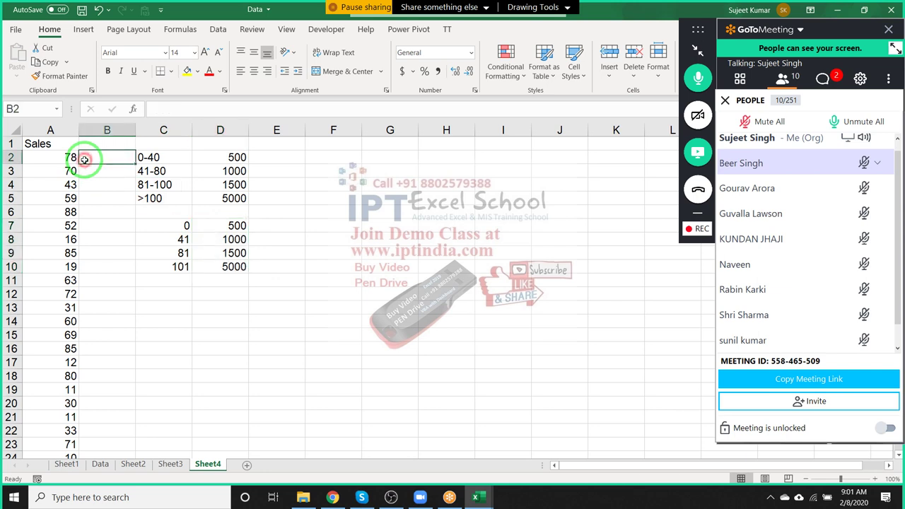
{"action": "type", "text": "=vl"}
{"action": "key", "text": "Tab"}
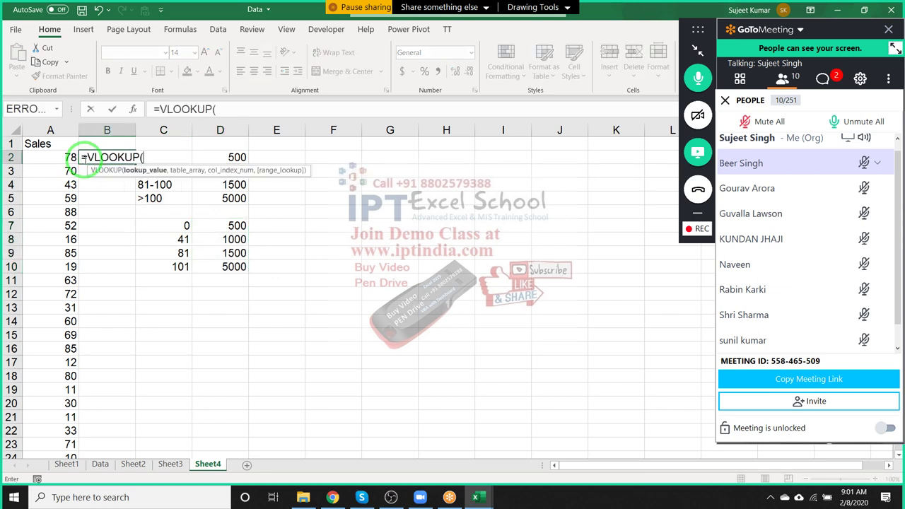
{"action": "left_click", "coordinate": [70, 156]}
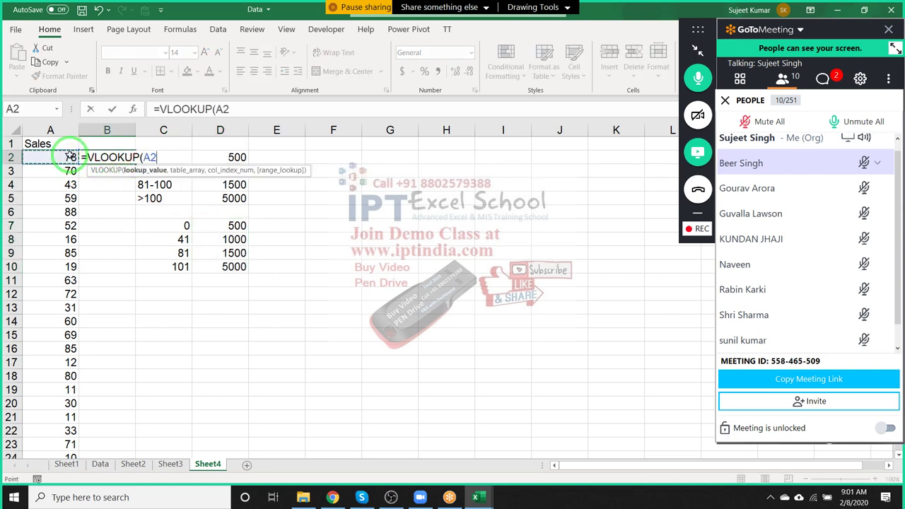
{"action": "type", "text": ","}
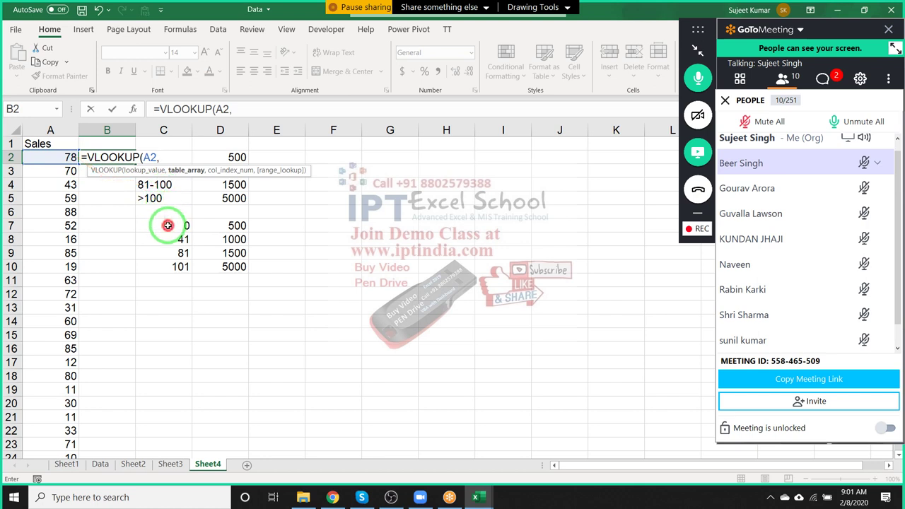
{"action": "left_click_drag", "start_coordinate": [168, 225], "coordinate": [233, 266]}
{"action": "type", "text": ","}
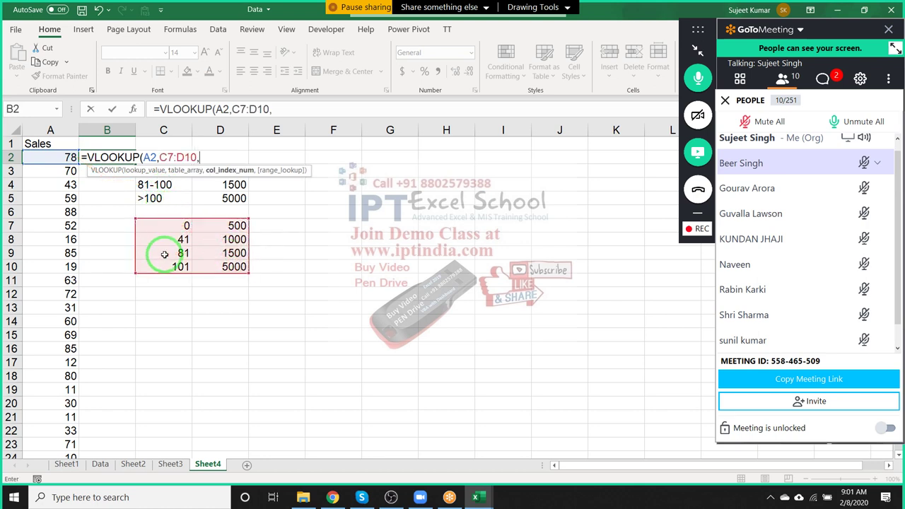
{"action": "type", "text": "2"}
{"action": "type", "text": ","}
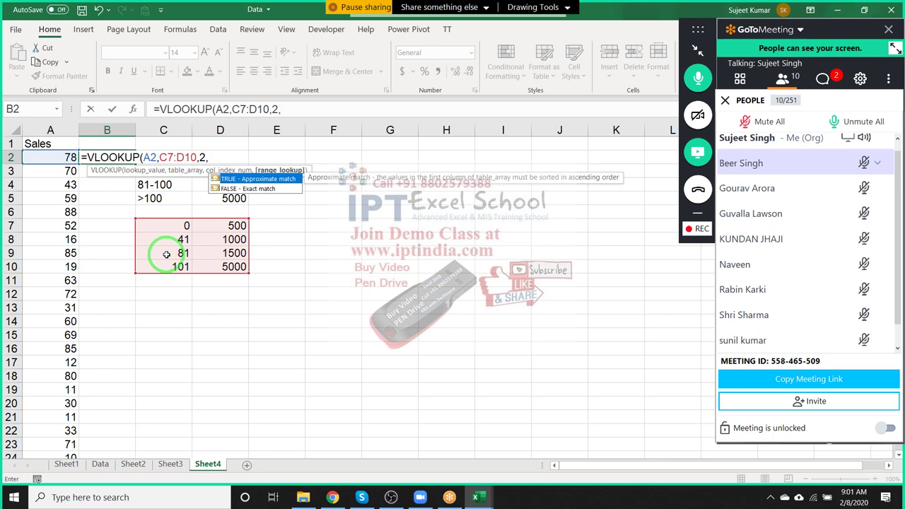
{"action": "key", "text": "Down"}
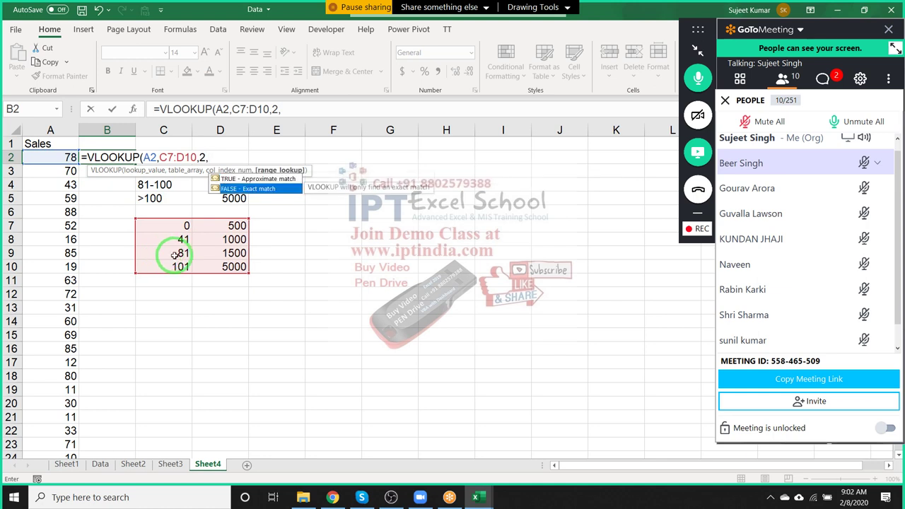
{"action": "key", "text": "Tab"}
{"action": "key", "text": "Return"}
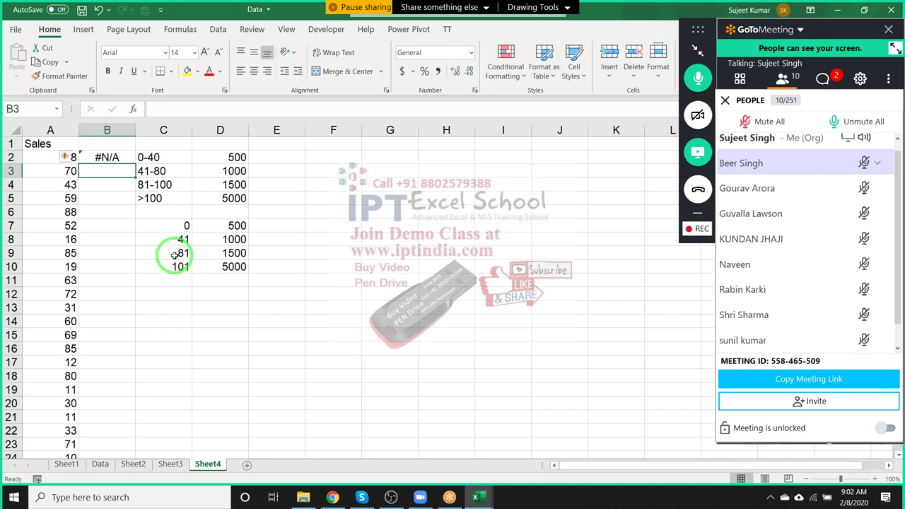
{"action": "key", "text": "Up"}
Step: Change B2's match argument from FALSE to TRUE for approximate matching
{"action": "left_click_drag", "start_coordinate": [239, 178], "coordinate": [259, 223]}
{"action": "left_click_drag", "start_coordinate": [172, 152], "coordinate": [162, 162]}
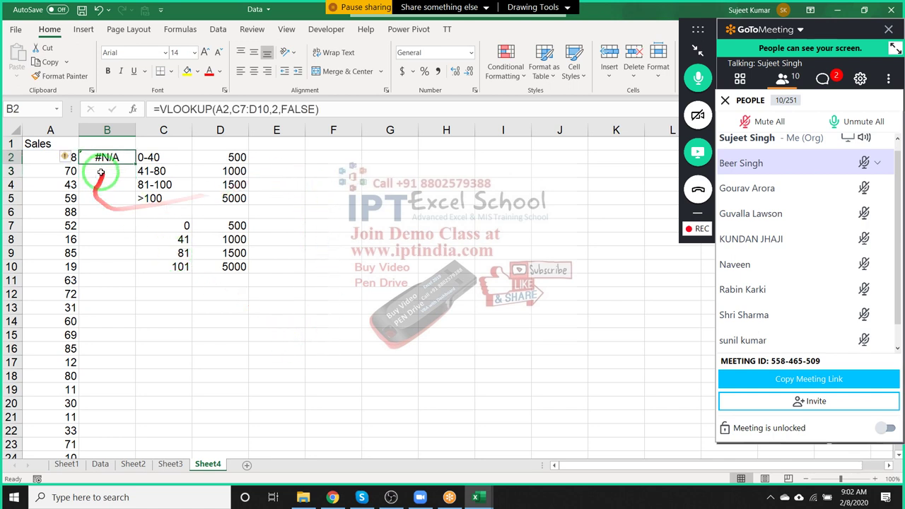
{"action": "double_click", "coordinate": [103, 159]}
{"action": "double_click", "coordinate": [225, 157]}
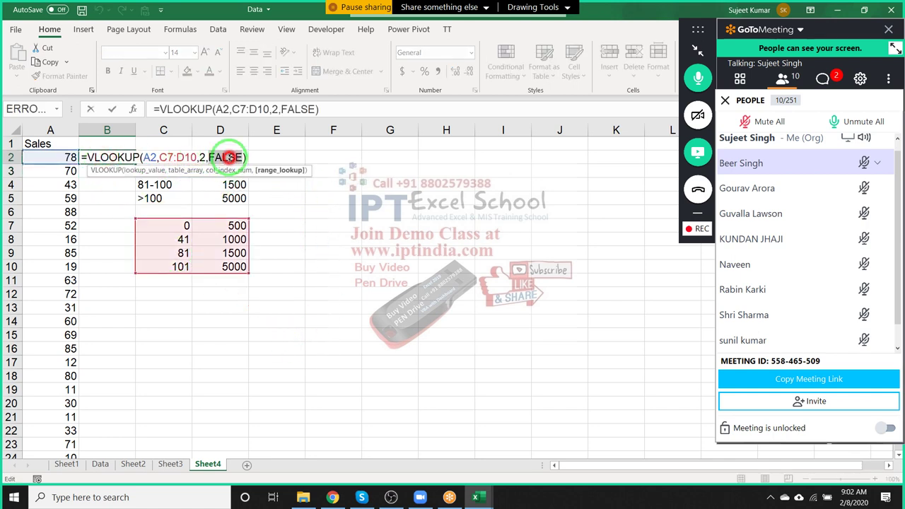
{"action": "type", "text": "t"}
{"action": "key", "text": "Tab"}
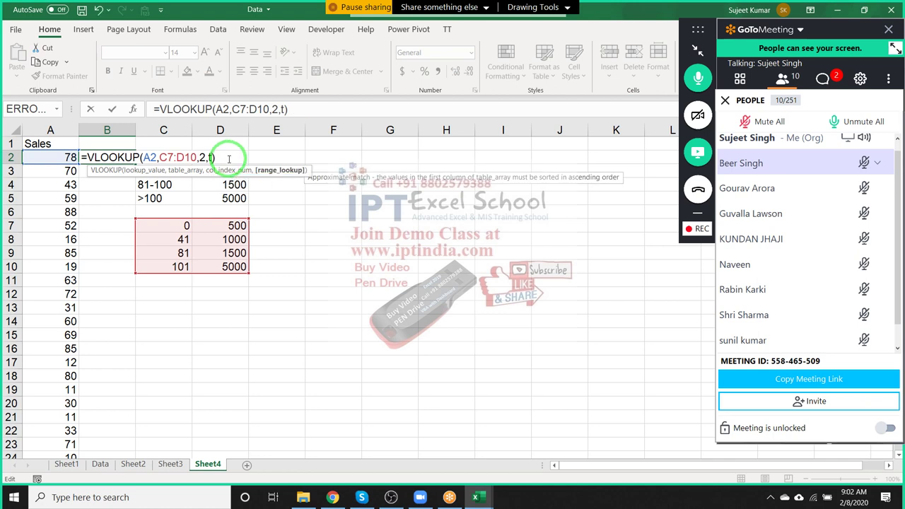
{"action": "key", "text": "Return"}
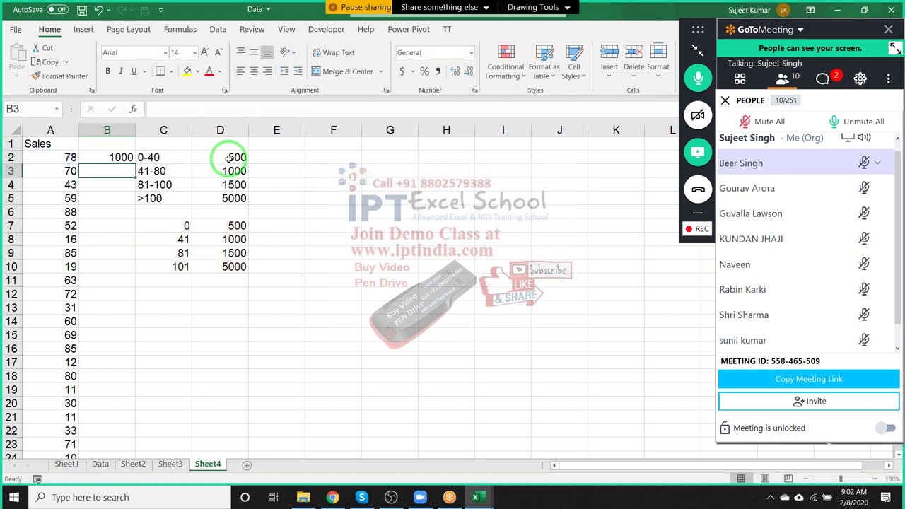
{"action": "key", "text": "Up"}
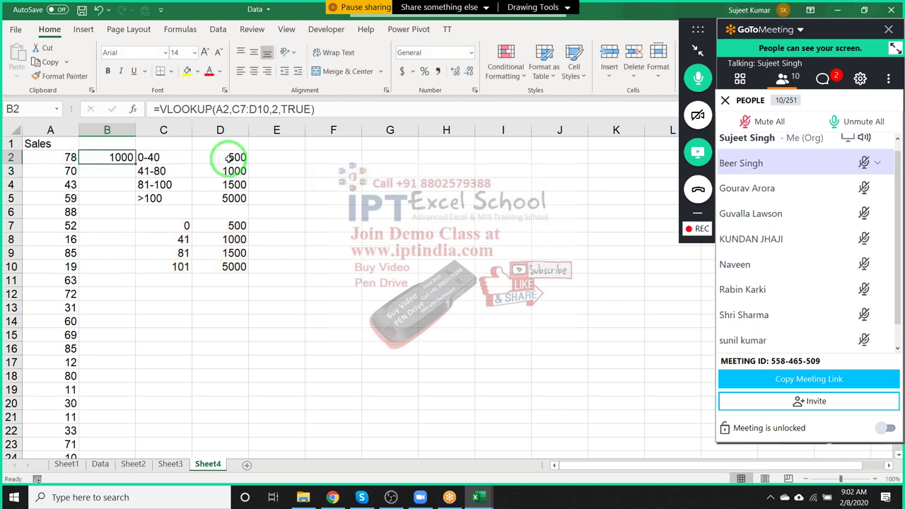
Step: Compare A2's sales value with the C7:D10 thresholds to verify B2's result
{"action": "left_click", "coordinate": [49, 158]}
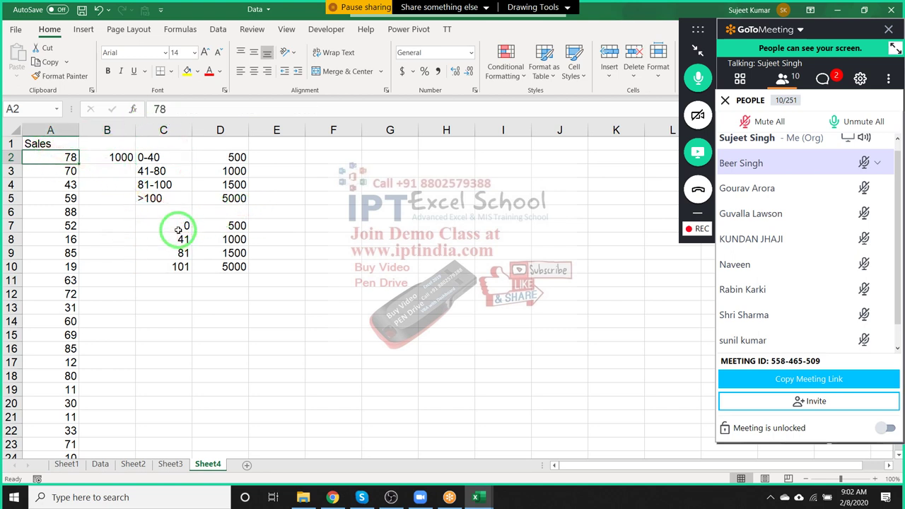
{"action": "mouse_move", "coordinate": [178, 230]}
{"action": "left_mouse_down"}
{"action": "mouse_move", "coordinate": [182, 254]}
{"action": "mouse_move", "coordinate": [213, 242]}
{"action": "left_mouse_up"}
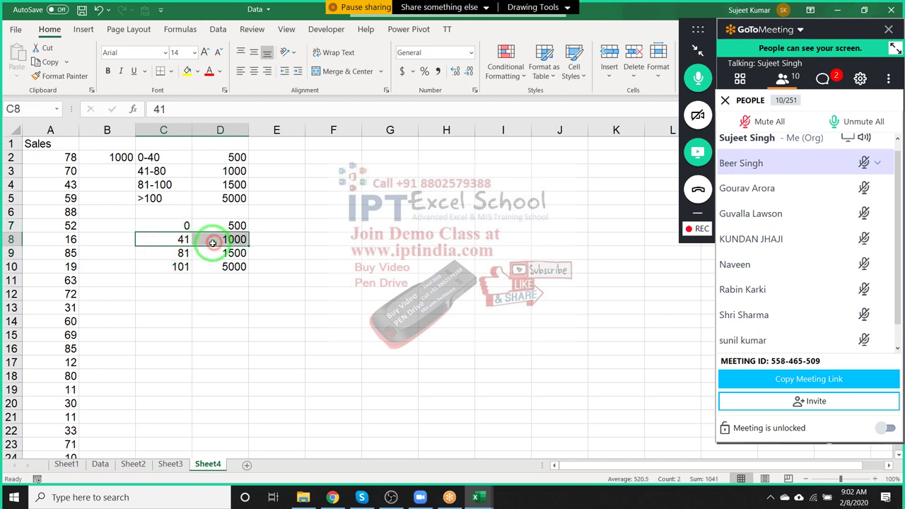
{"action": "left_click", "coordinate": [63, 162]}
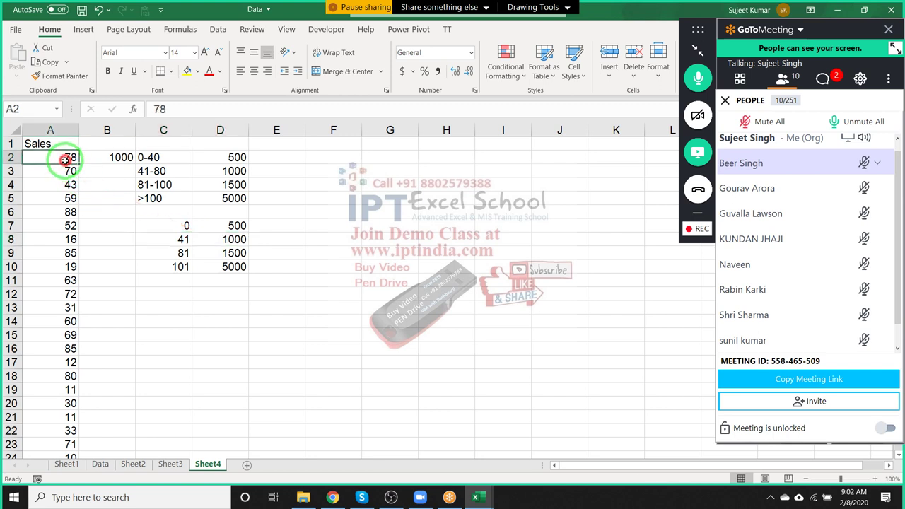
{"action": "left_click", "coordinate": [107, 166]}
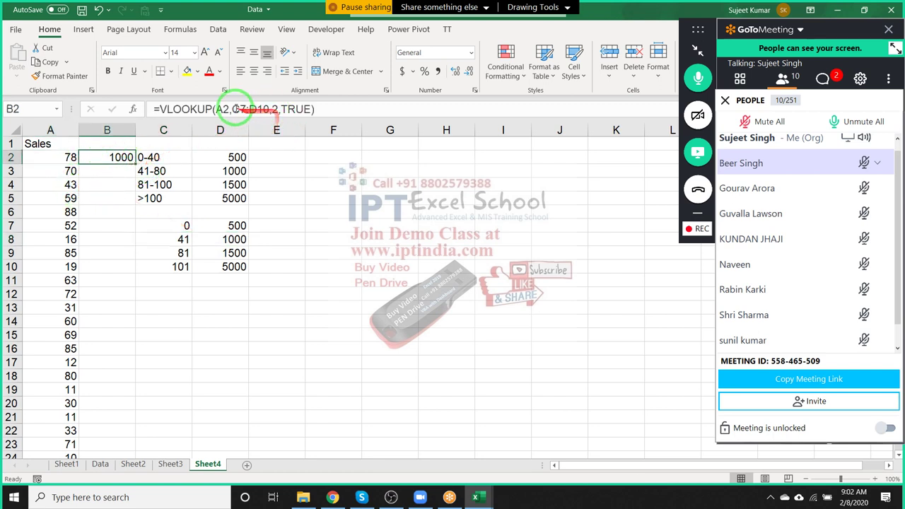
Step: Lock the lookup table range to $C$7:$D$10 in B2's formula
{"action": "left_click", "coordinate": [235, 109]}
{"action": "key", "text": "F4"}
{"action": "left_click", "coordinate": [274, 109]}
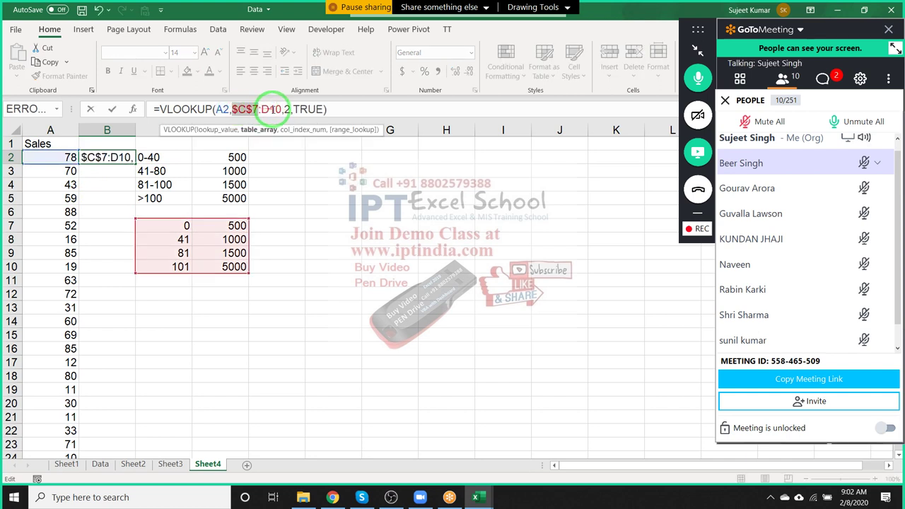
{"action": "key", "text": "F4"}
{"action": "key", "text": "ctrl+Return"}
Step: Copy the incentive lookup formula into B3 and B4
{"action": "key", "text": "Return"}
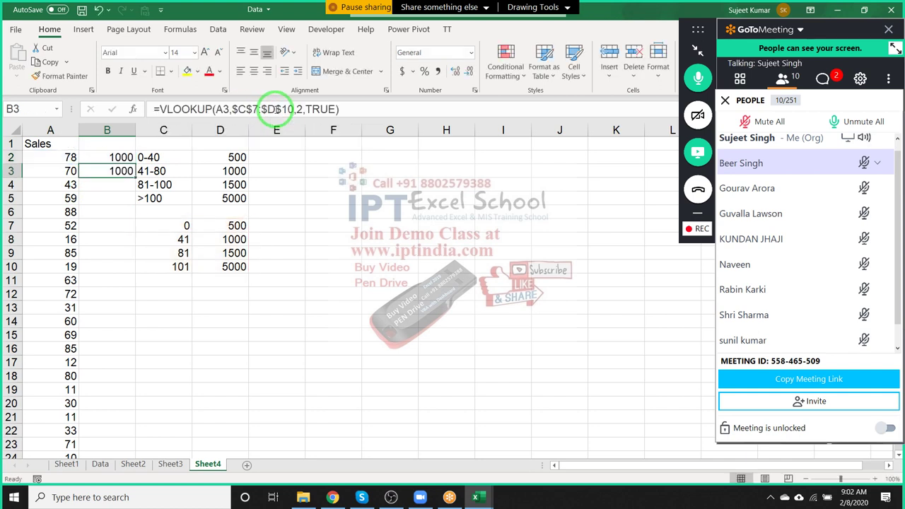
{"action": "left_click_drag", "start_coordinate": [272, 145], "coordinate": [134, 172]}
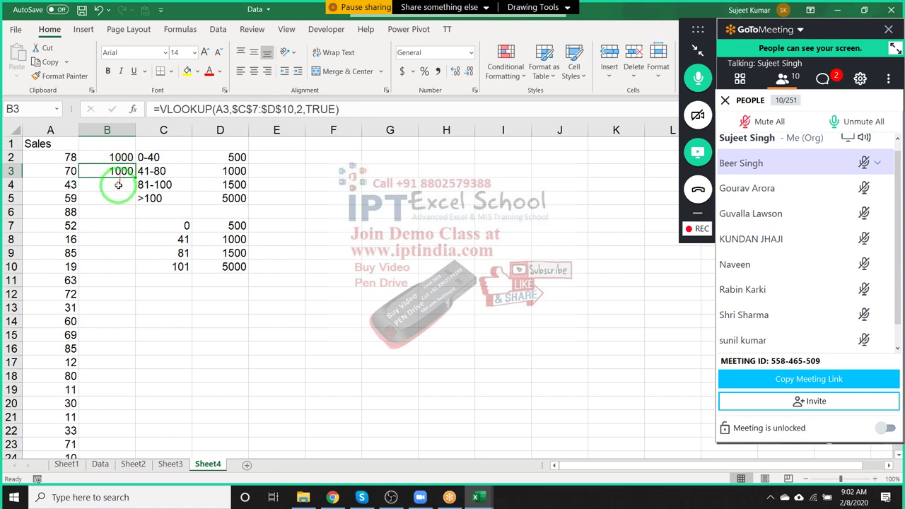
{"action": "left_click", "coordinate": [118, 186]}
{"action": "key", "text": "ctrl+d"}
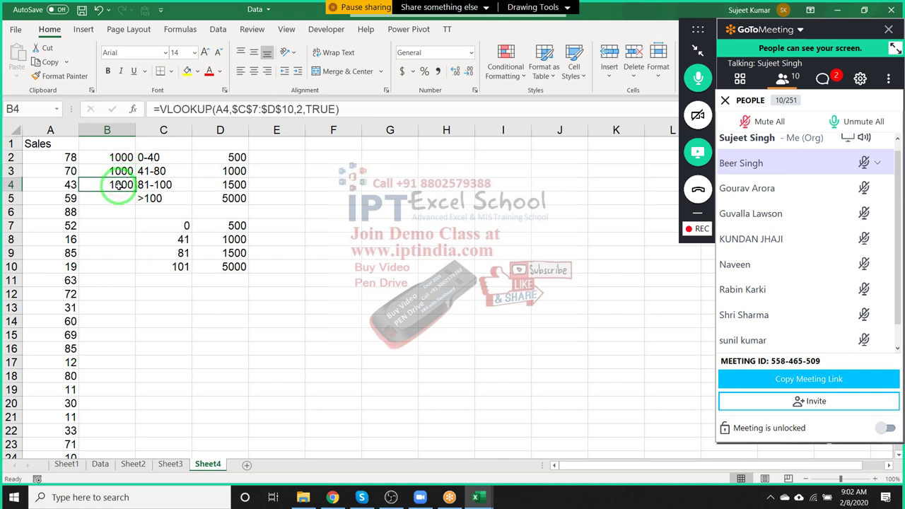
{"action": "left_click_drag", "start_coordinate": [221, 243], "coordinate": [180, 246]}
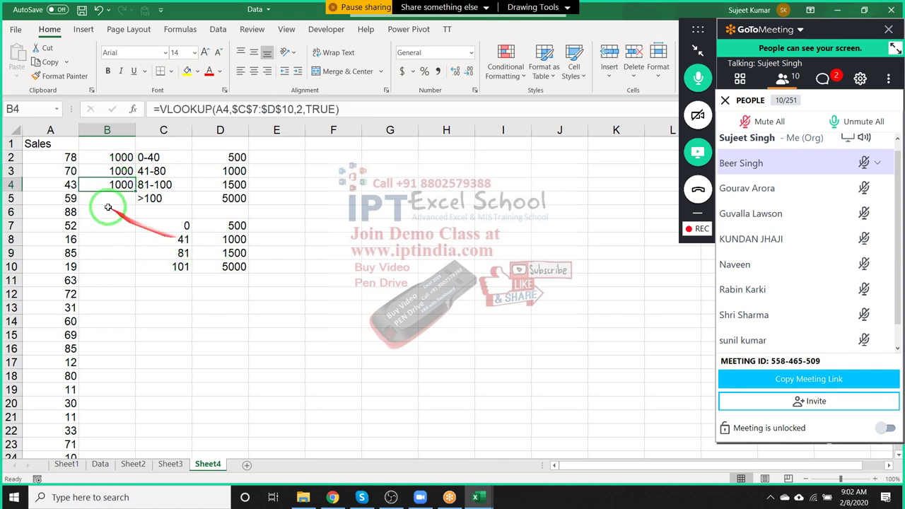
Step: Change A4's sales to 90 and confirm B4 now shows 1500
{"action": "left_click", "coordinate": [62, 181]}
{"action": "type", "text": "90"}
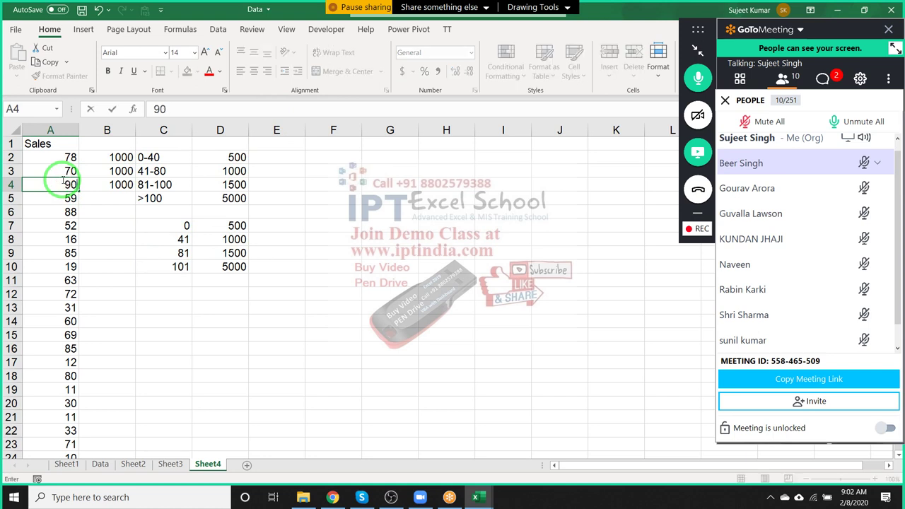
{"action": "key", "text": "Return"}
{"action": "key", "text": "Up"}
{"action": "key", "text": "Right"}
{"action": "left_click_drag", "start_coordinate": [64, 184], "coordinate": [244, 269]}
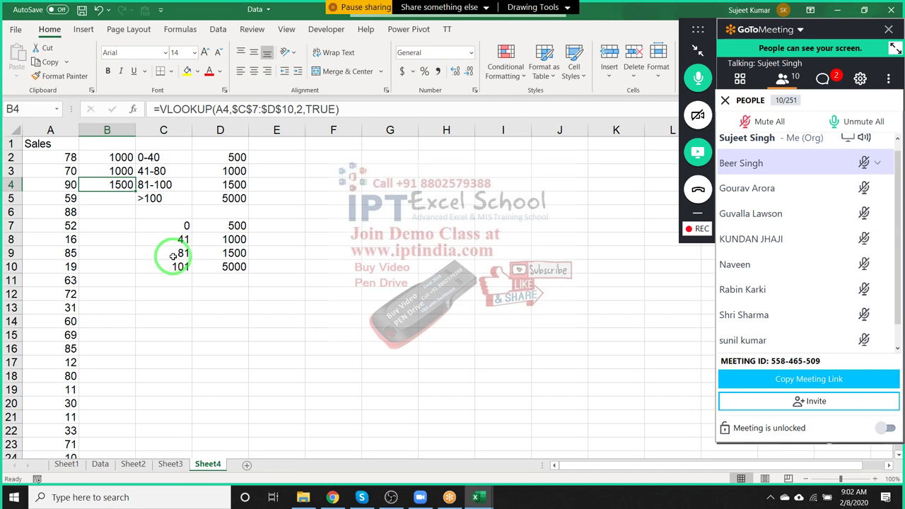
{"action": "left_click_drag", "start_coordinate": [173, 258], "coordinate": [283, 262]}
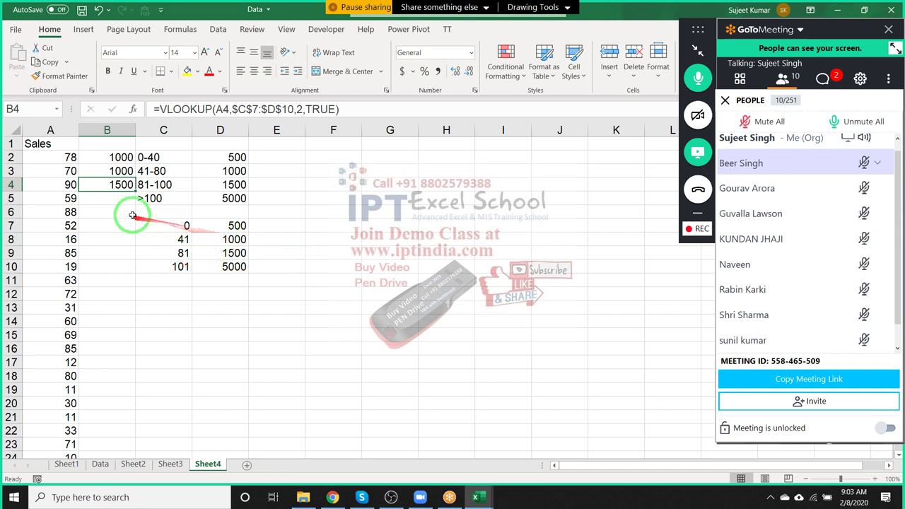
Step: Enter =LOOKUP(A5,C7:C10,D7:D10) in B5, returning an incentive of 1000
{"action": "left_click", "coordinate": [119, 196]}
{"action": "type", "text": "="}
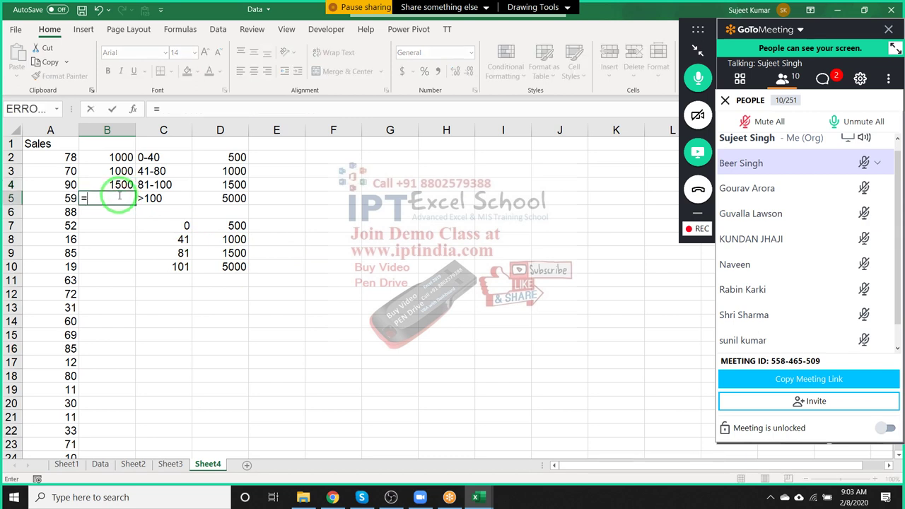
{"action": "type", "text": "loo"}
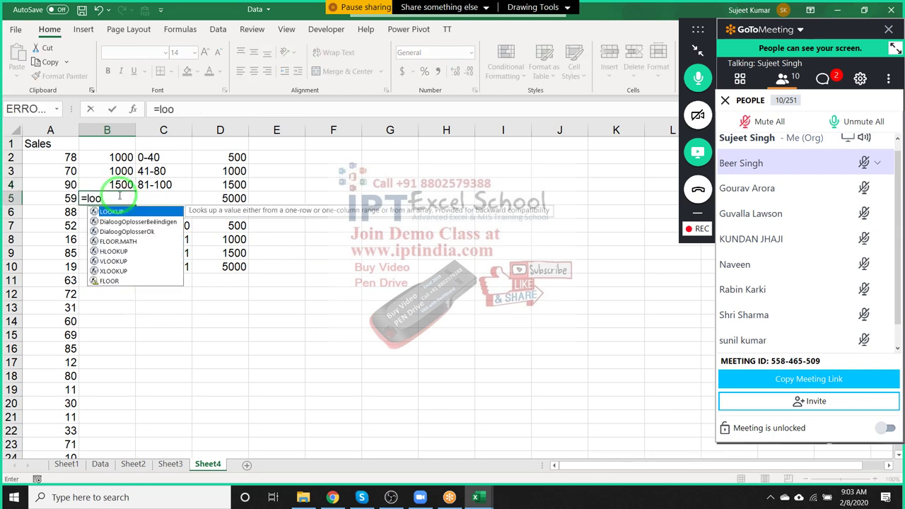
{"action": "key", "text": "Tab"}
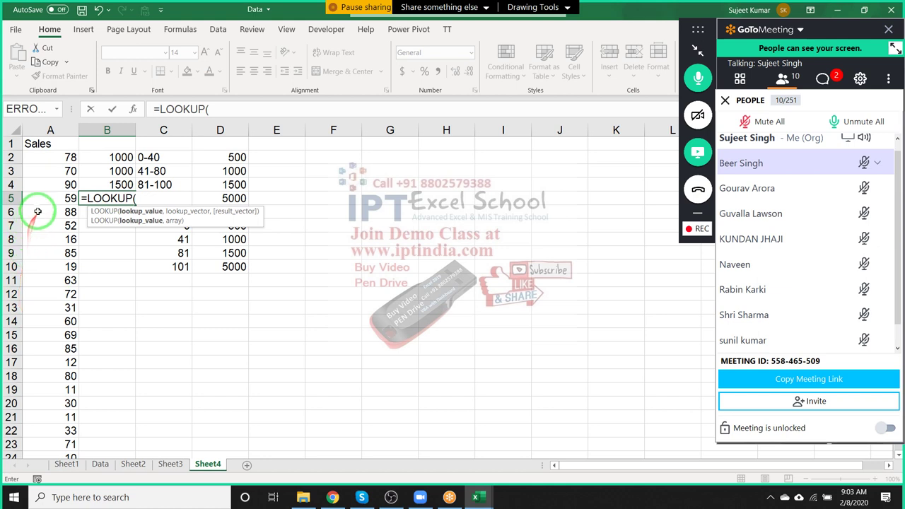
{"action": "left_click", "coordinate": [42, 199]}
{"action": "type", "text": ","}
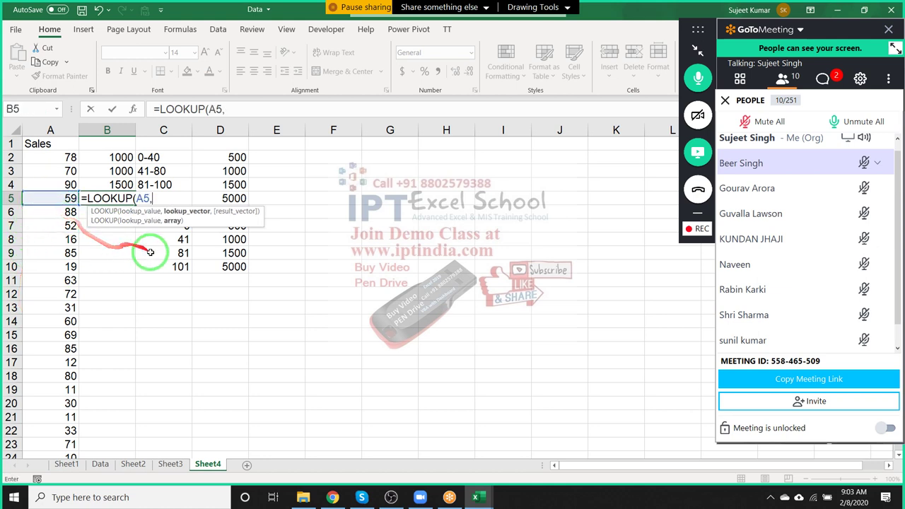
{"action": "left_click_drag", "start_coordinate": [160, 263], "coordinate": [161, 222]}
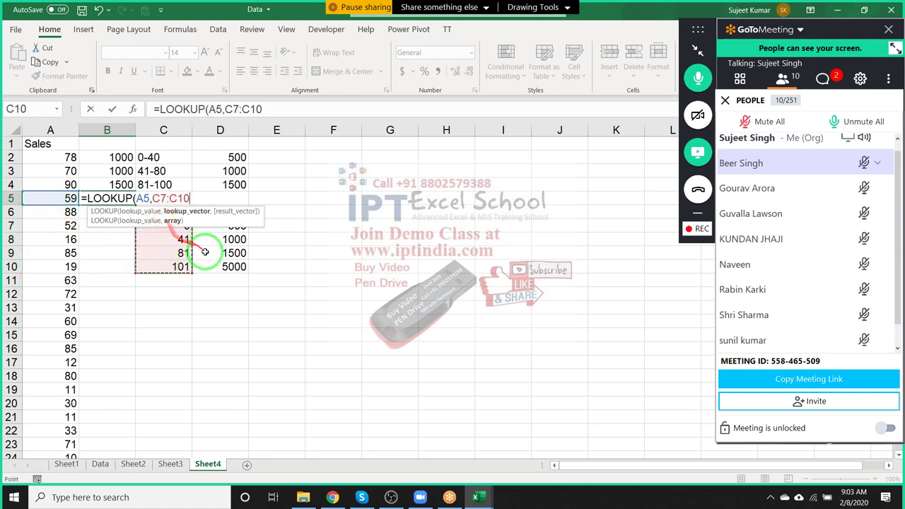
{"action": "type", "text": ","}
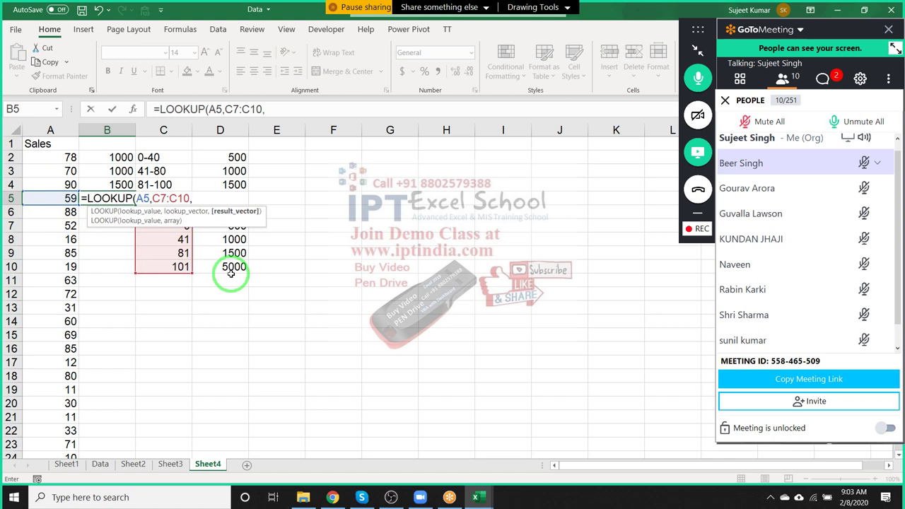
{"action": "left_click_drag", "start_coordinate": [231, 272], "coordinate": [225, 223]}
{"action": "key", "text": "Return"}
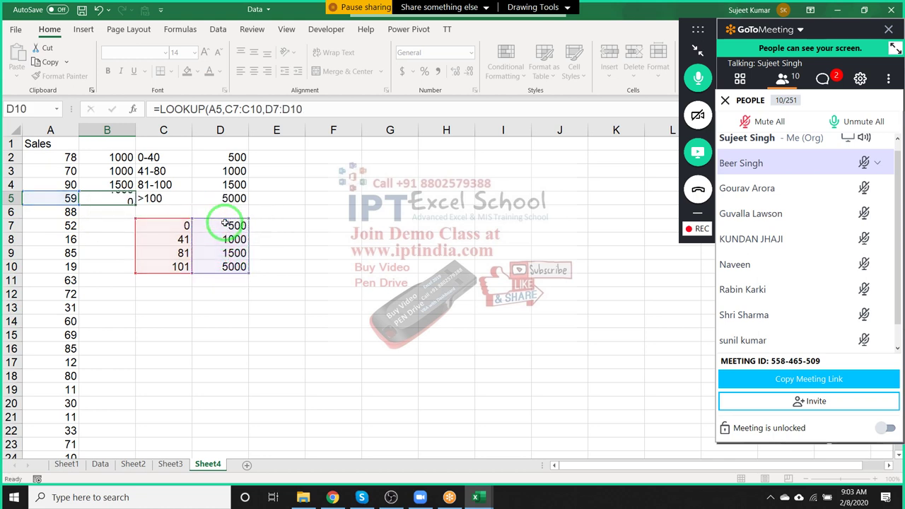
Step: Review the B4 and B5 formulas against the C7:D10 threshold and incentive table
{"action": "key", "text": "Return"}
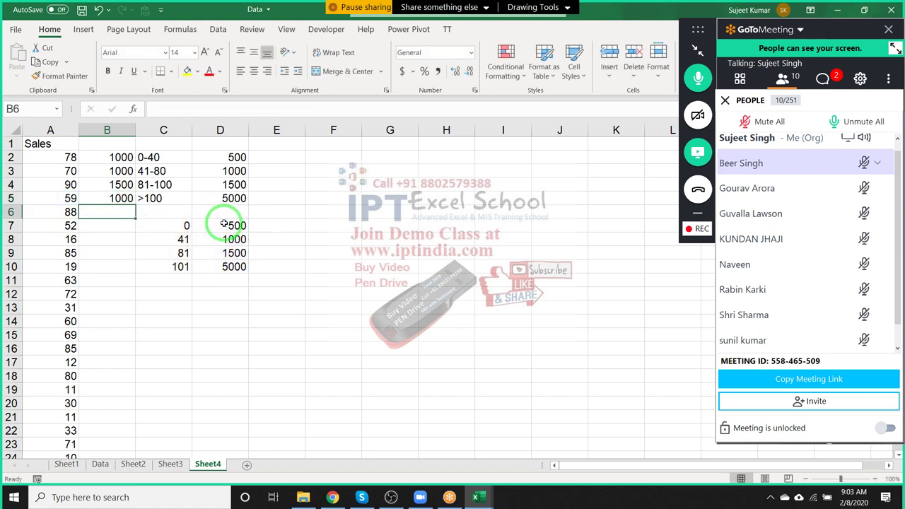
{"action": "type", "text": "="}
{"action": "key", "text": "Escape"}
{"action": "key", "text": "Up"}
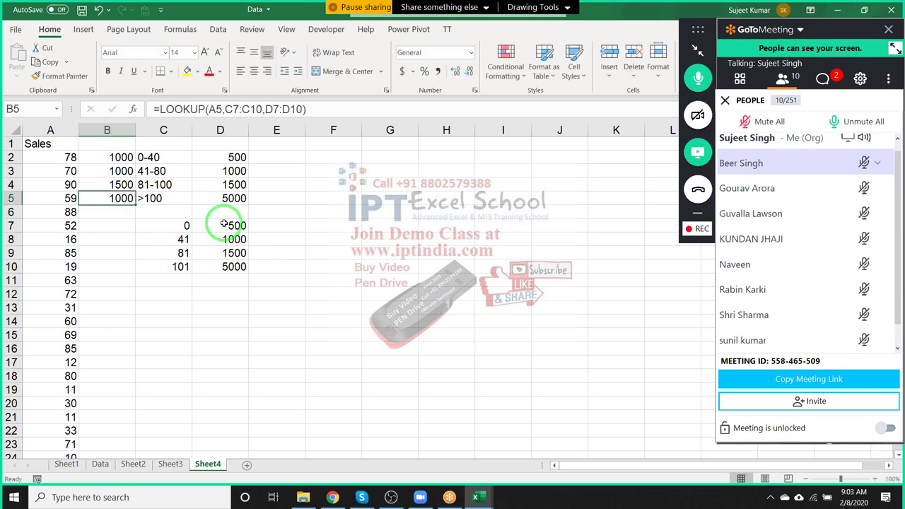
{"action": "key", "text": "Up"}
{"action": "left_click_drag", "start_coordinate": [171, 224], "coordinate": [221, 262]}
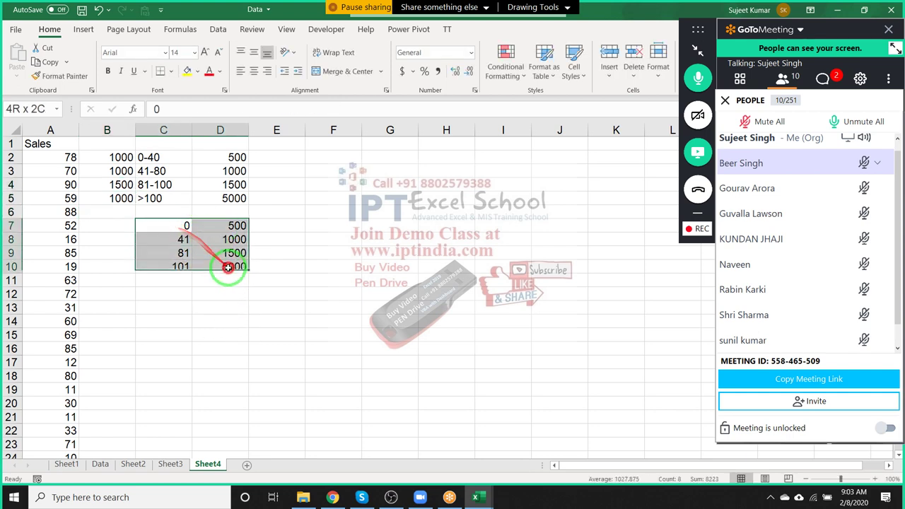
{"action": "left_click", "coordinate": [112, 200]}
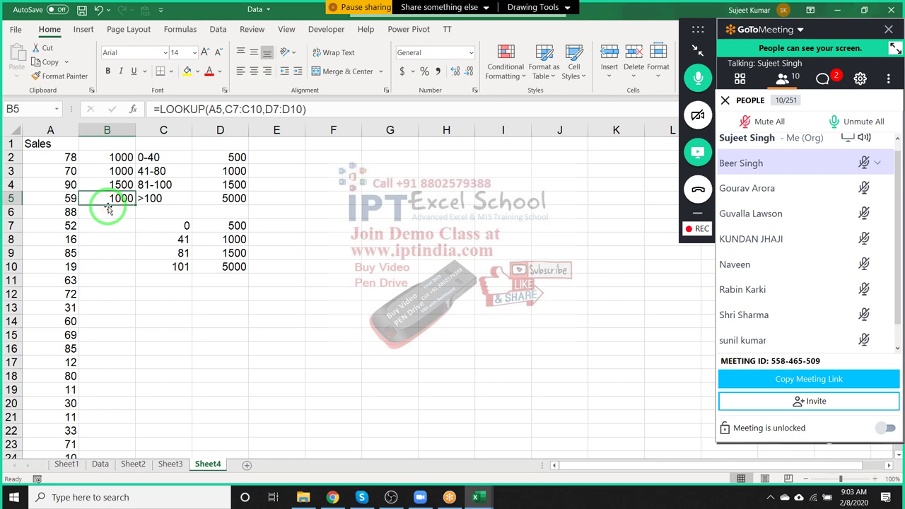
Step: Enter =LOOKUP(A6,{0,41,81,101},{500,1000,1500,5000}) in B6, correcting the mistyped 2000 to 5000
{"action": "left_click", "coordinate": [111, 212]}
{"action": "type", "text": "=lo"}
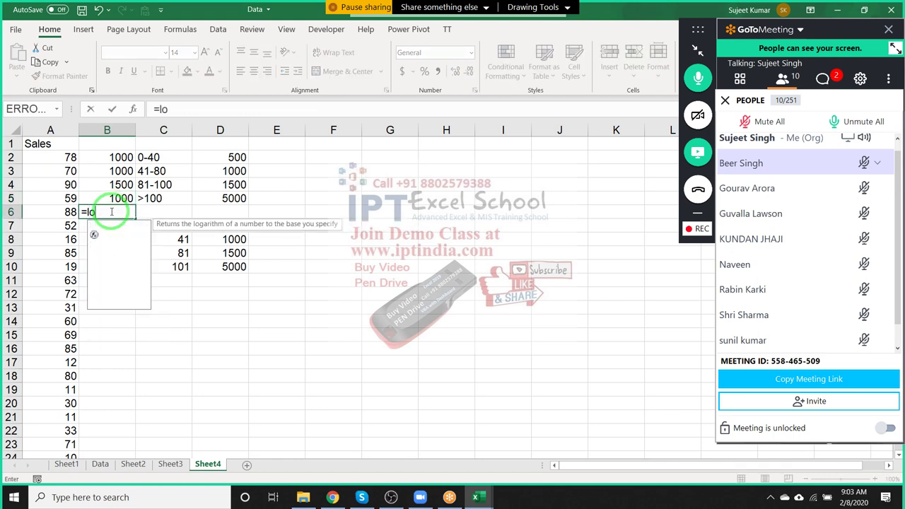
{"action": "type", "text": "o"}
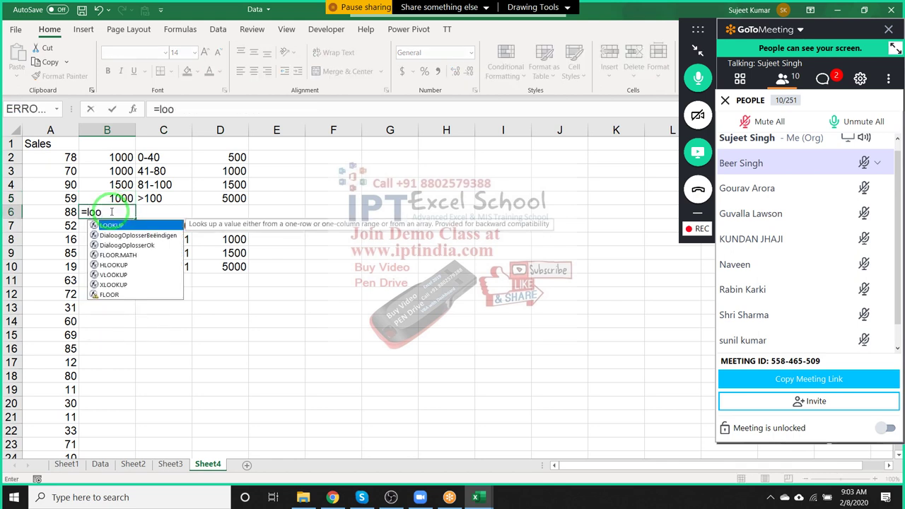
{"action": "key", "text": "Tab"}
{"action": "left_click", "coordinate": [62, 213]}
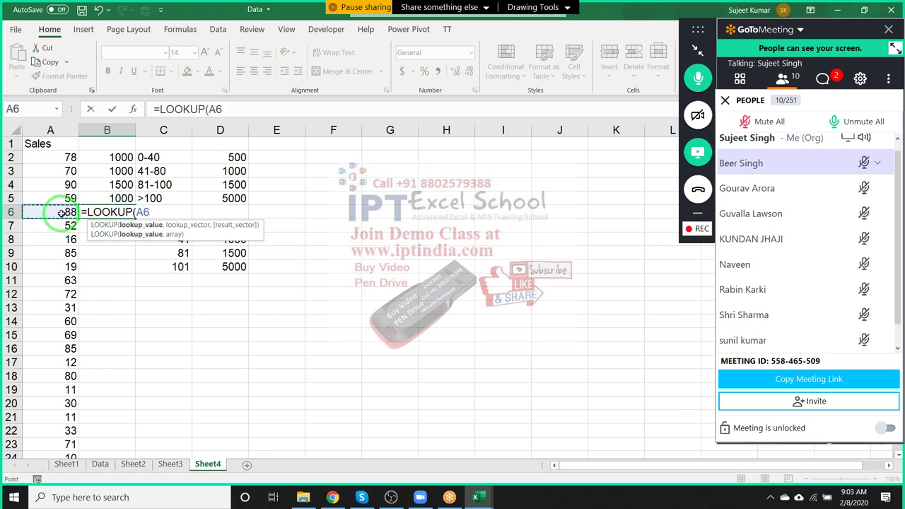
{"action": "type", "text": ",{0,"}
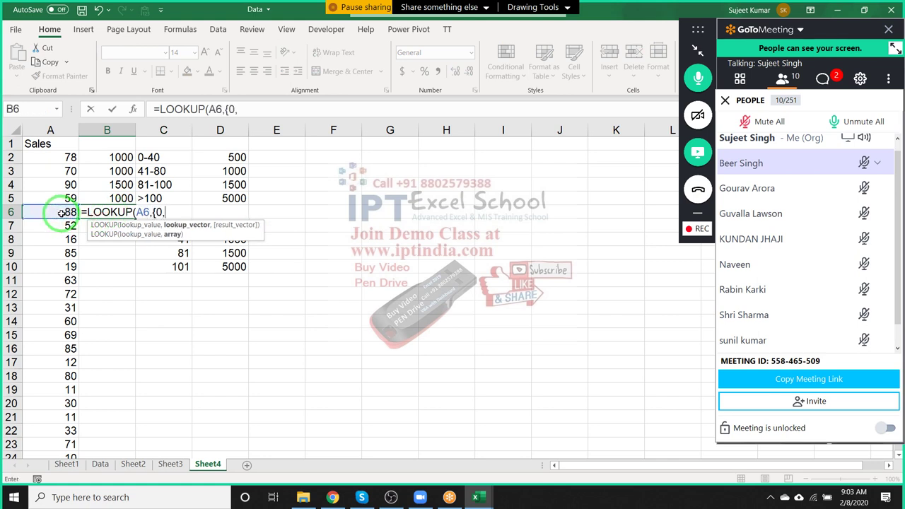
{"action": "type", "text": "41,"}
{"action": "type", "text": "81,101}"}
{"action": "type", "text": ",{"}
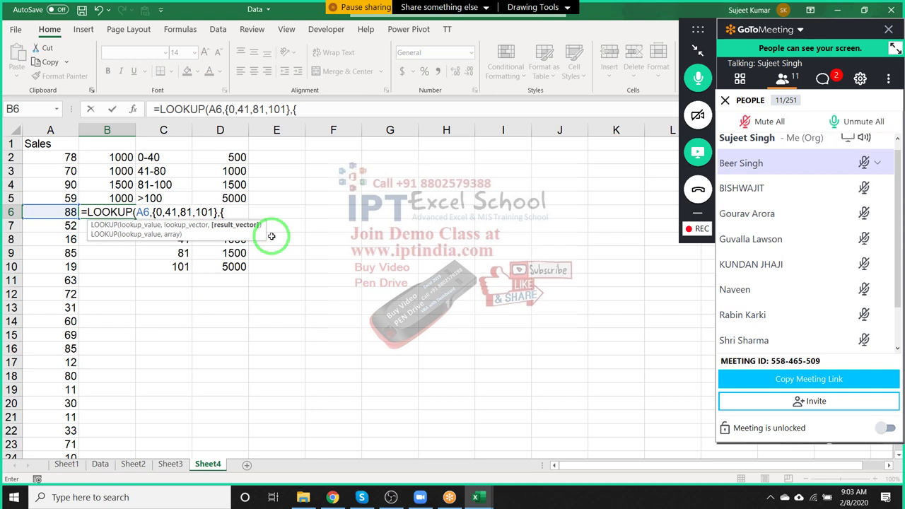
{"action": "type", "text": "500"}
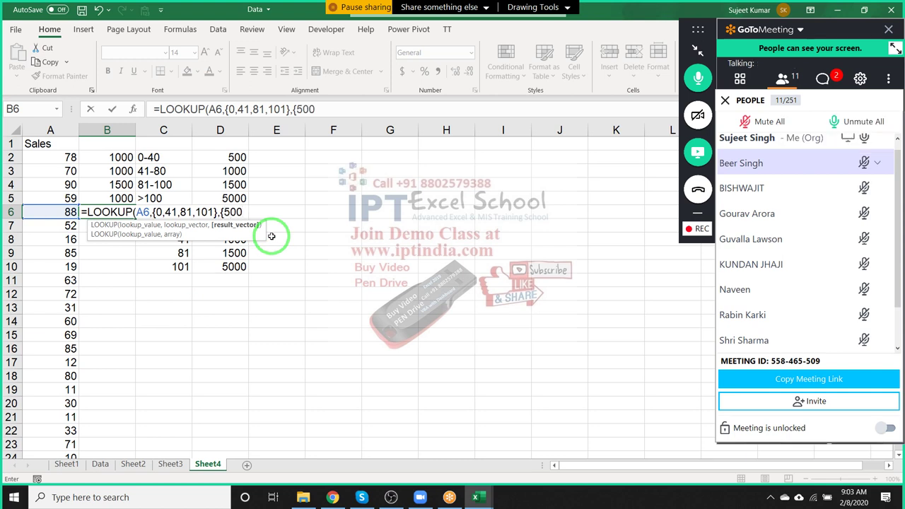
{"action": "type", "text": ","}
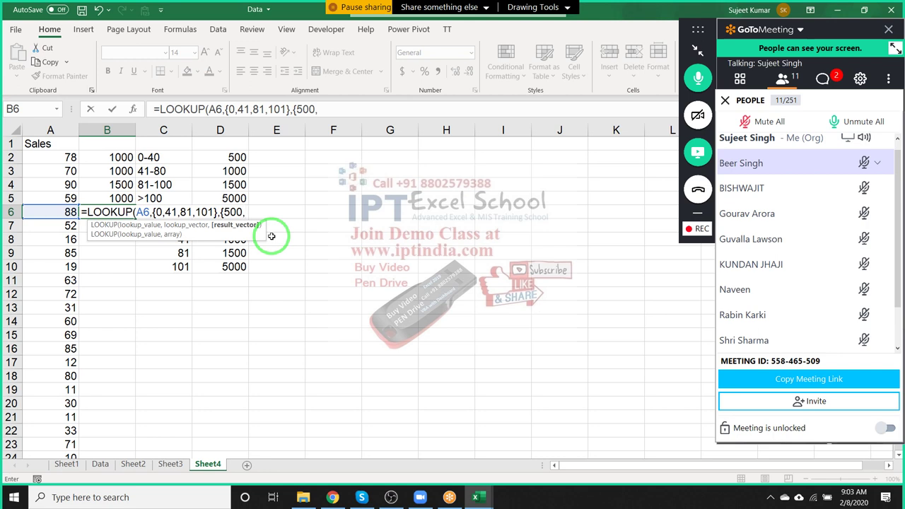
{"action": "type", "text": "1"}
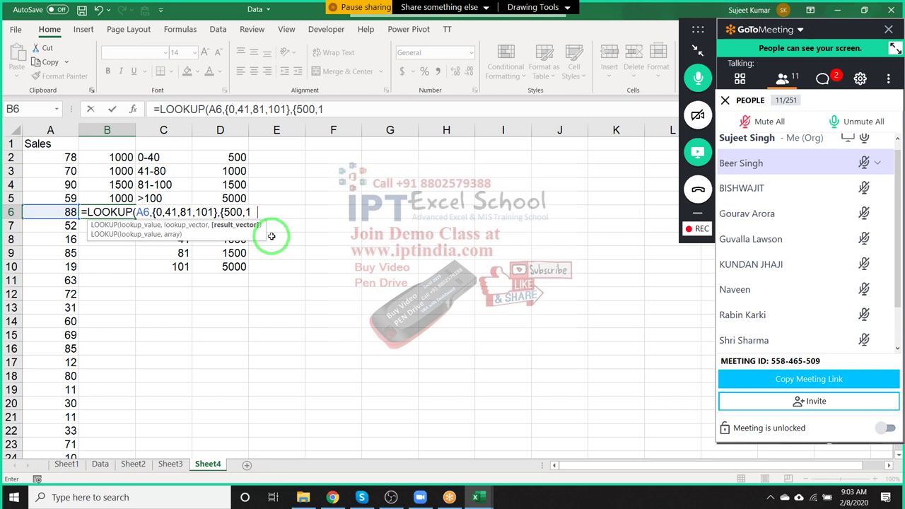
{"action": "type", "text": "000,1500,"}
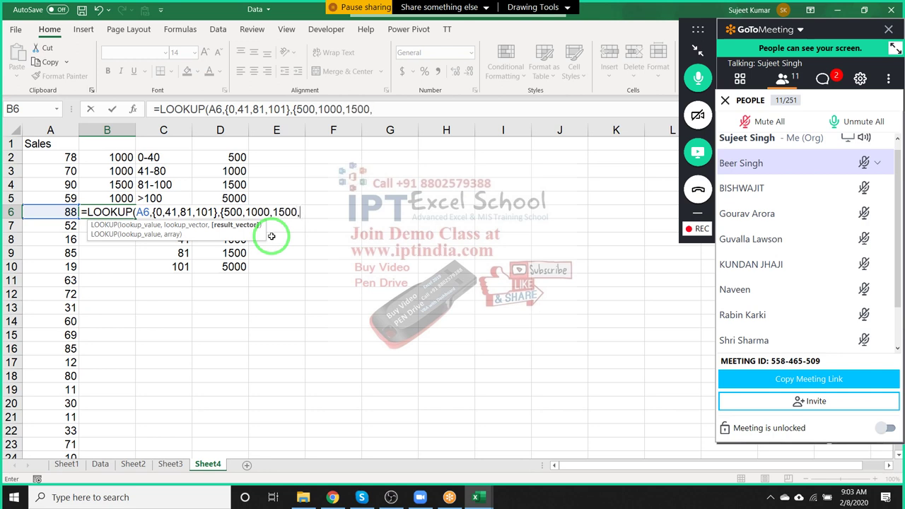
{"action": "type", "text": "2"}
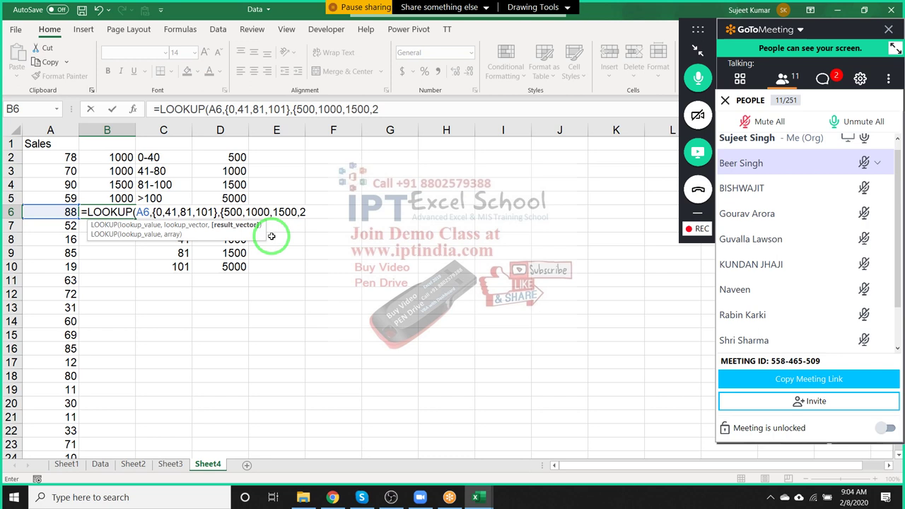
{"action": "type", "text": "000"}
{"action": "key", "text": "BackSpace"}
{"action": "key", "text": "BackSpace"}
{"action": "key", "text": "BackSpace"}
{"action": "key", "text": "BackSpace"}
{"action": "type", "text": "5000"}
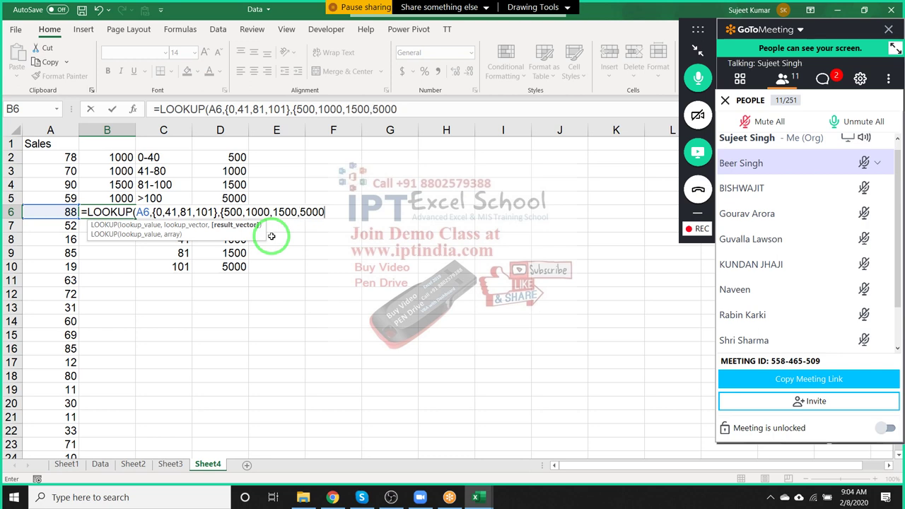
{"action": "type", "text": ")"}
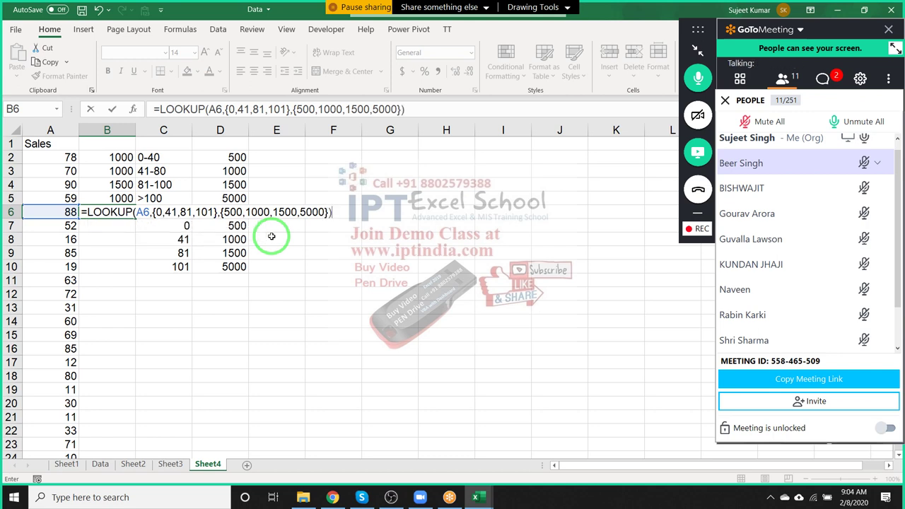
{"action": "key", "text": "Return"}
Step: Compare B6's inline arrays with the C7:D10 thresholds and incentives, including the 5000 in D10
{"action": "key", "text": "Up"}
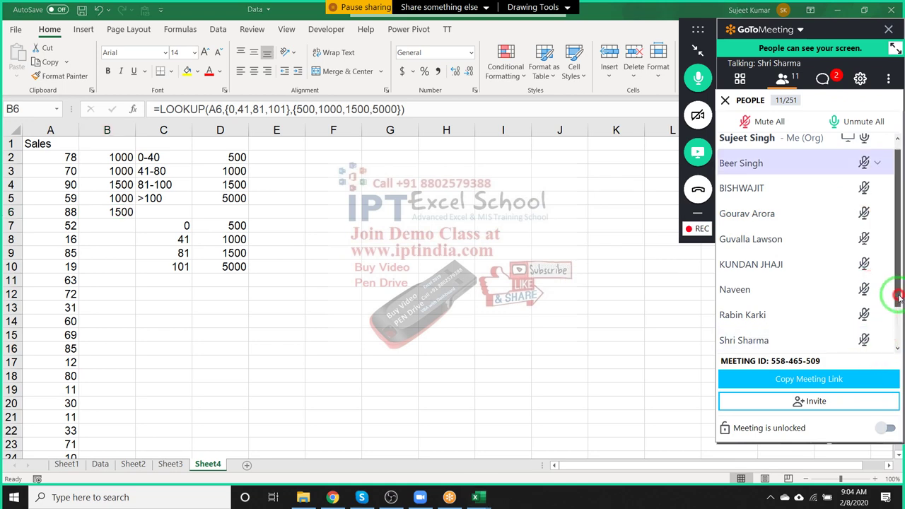
{"action": "mouse_move", "coordinate": [897, 295]}
{"action": "left_mouse_down"}
{"action": "mouse_move", "coordinate": [900, 347]}
{"action": "mouse_move", "coordinate": [900, 255]}
{"action": "left_mouse_up"}
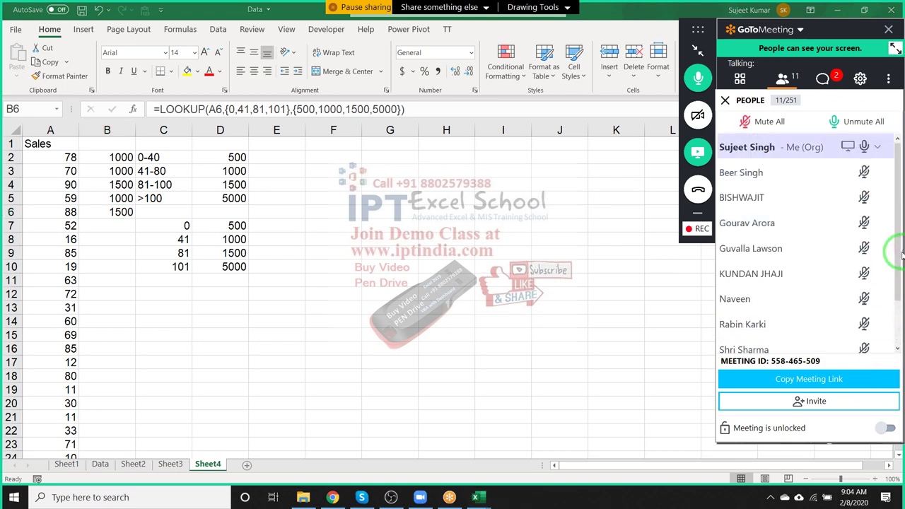
{"action": "left_click_drag", "start_coordinate": [839, 262], "coordinate": [161, 235]}
{"action": "left_click", "coordinate": [203, 263]}
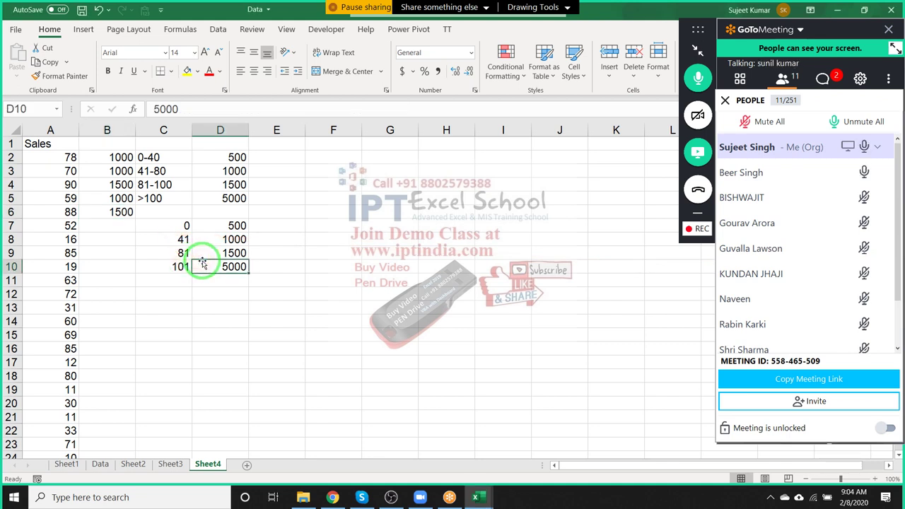
{"action": "left_click_drag", "start_coordinate": [203, 263], "coordinate": [893, 211]}
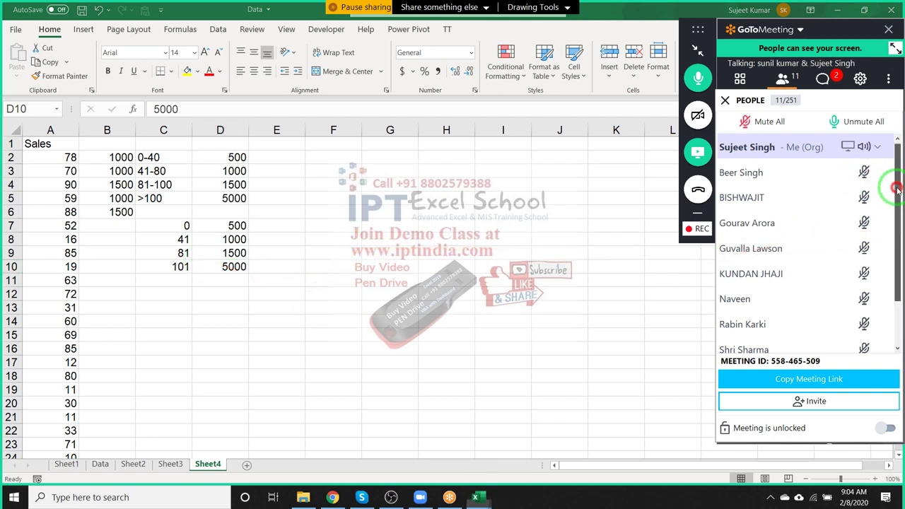
{"action": "left_click_drag", "start_coordinate": [896, 189], "coordinate": [898, 246]}
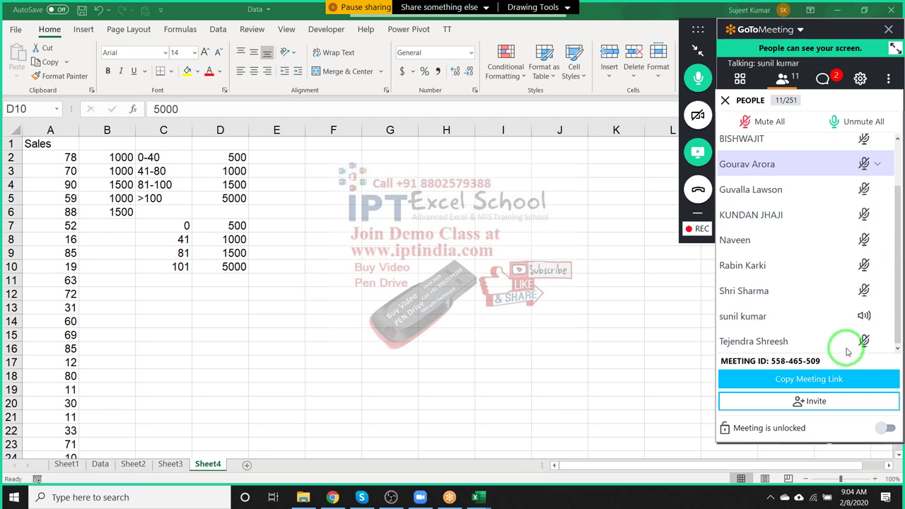
{"action": "left_click_drag", "start_coordinate": [849, 357], "coordinate": [209, 229]}
{"action": "left_click", "coordinate": [120, 212]}
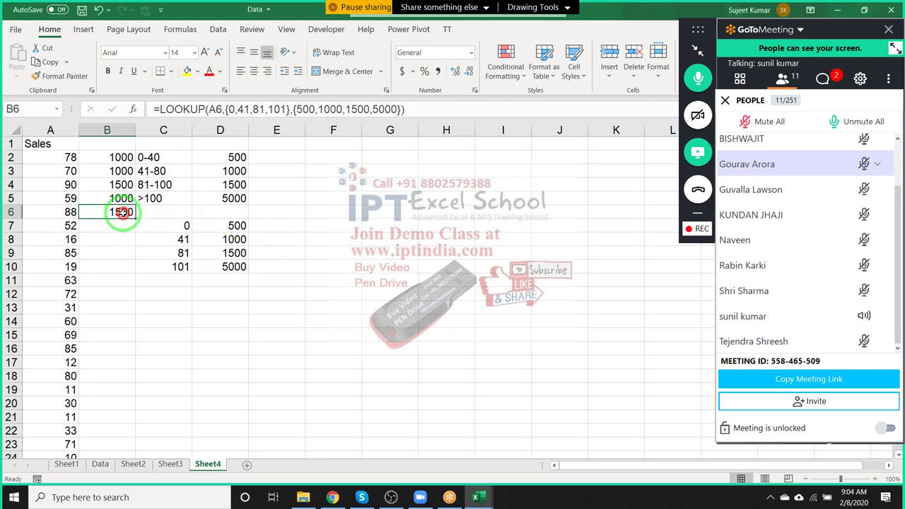
Step: Check the B3 and B5 lookup formulas, the column B incentives and the 41 and 81 thresholds
{"action": "left_click", "coordinate": [117, 198]}
{"action": "left_click", "coordinate": [113, 171]}
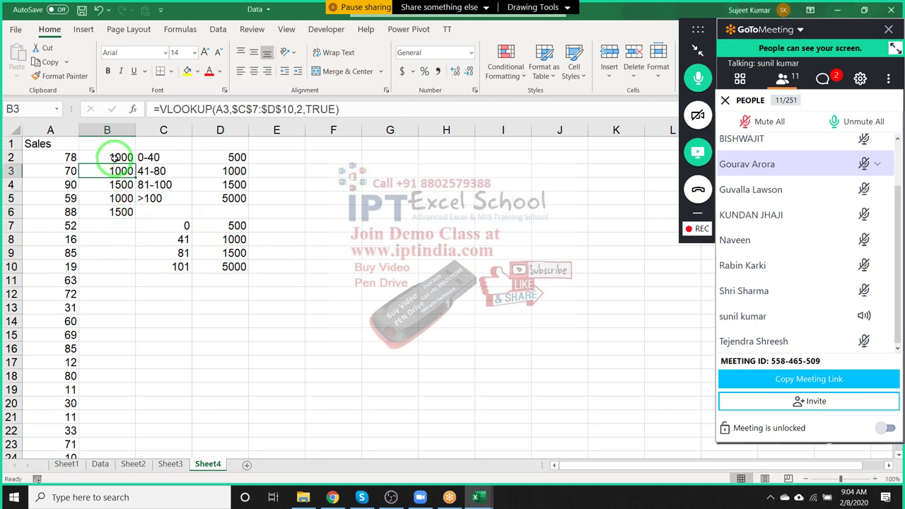
{"action": "left_click_drag", "start_coordinate": [113, 157], "coordinate": [116, 209]}
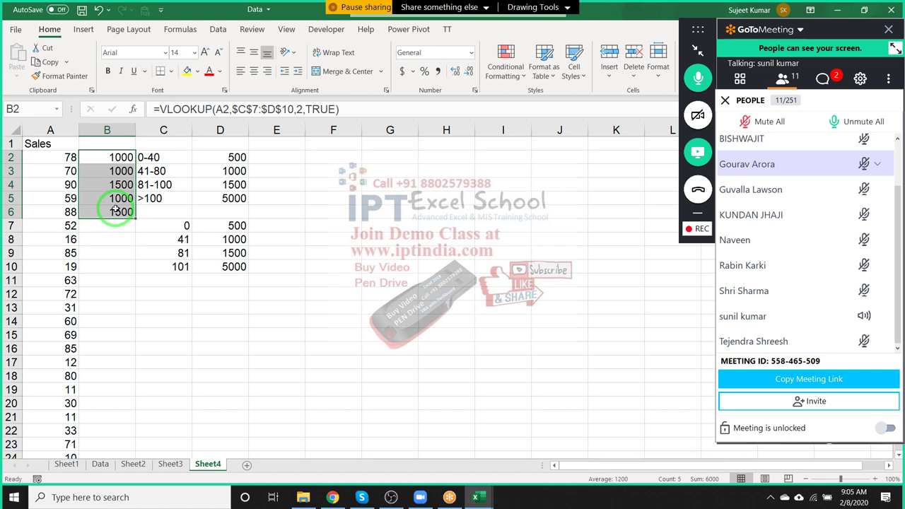
{"action": "left_click_drag", "start_coordinate": [178, 188], "coordinate": [279, 135]}
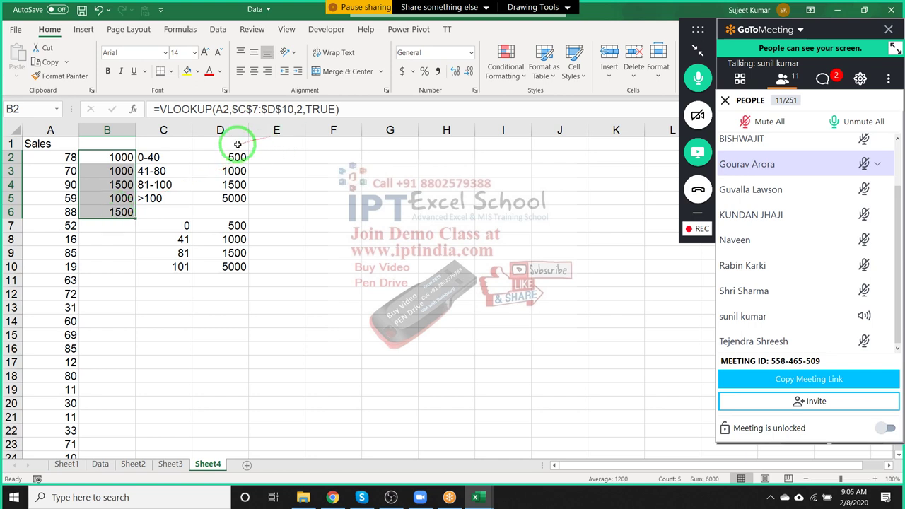
{"action": "left_click_drag", "start_coordinate": [162, 137], "coordinate": [177, 157]}
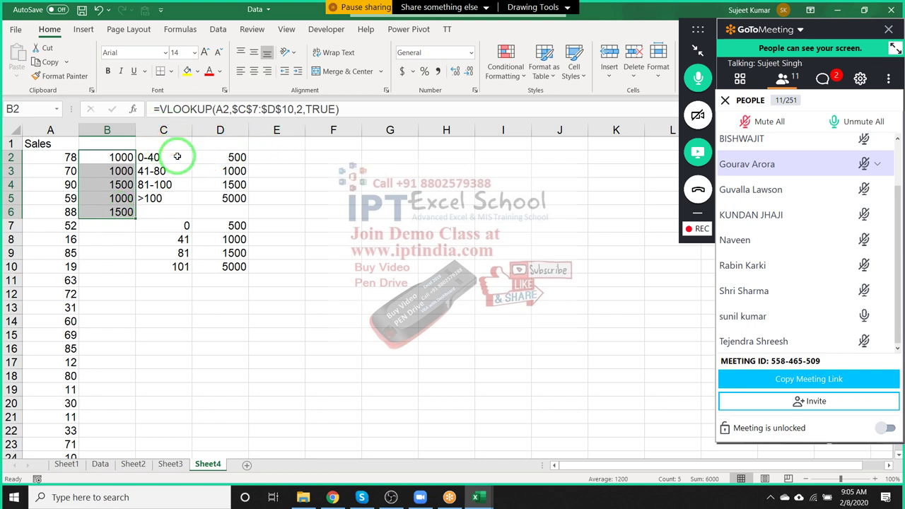
{"action": "left_click_drag", "start_coordinate": [178, 156], "coordinate": [172, 238]}
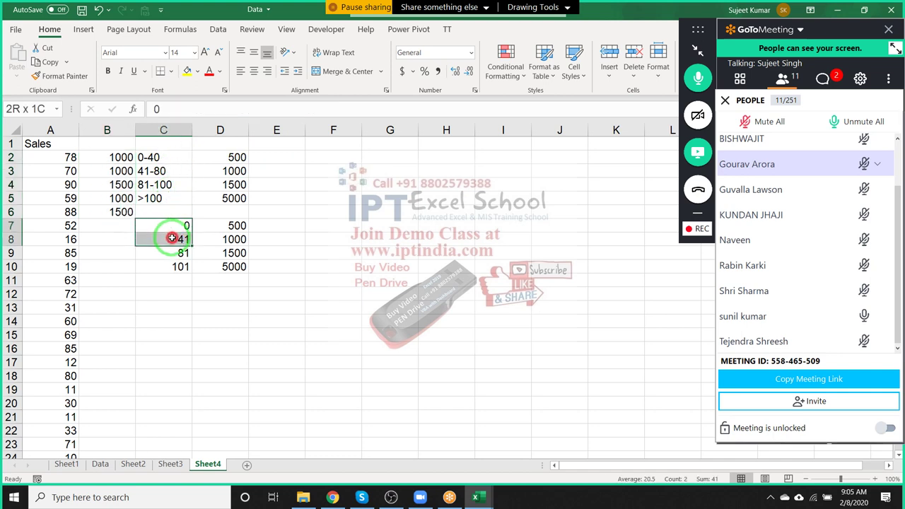
{"action": "left_click_drag", "start_coordinate": [172, 239], "coordinate": [171, 249]}
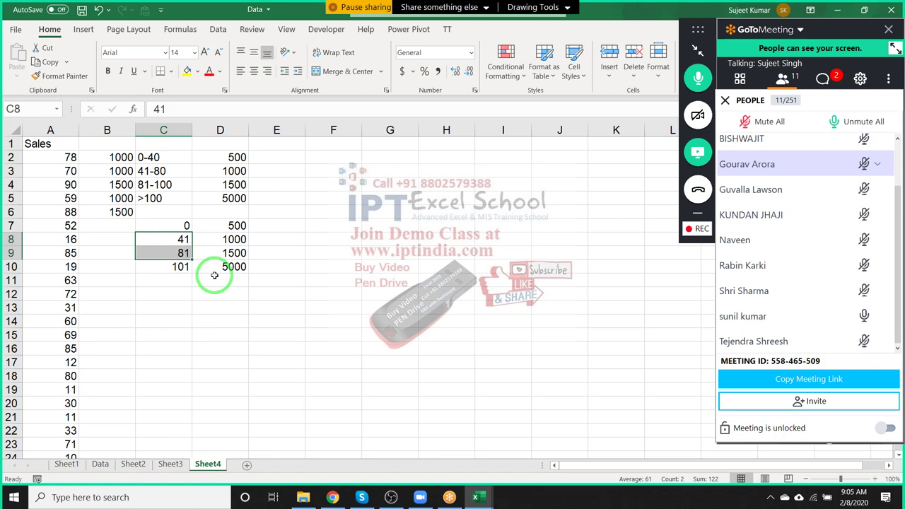
{"action": "left_click", "coordinate": [223, 350]}
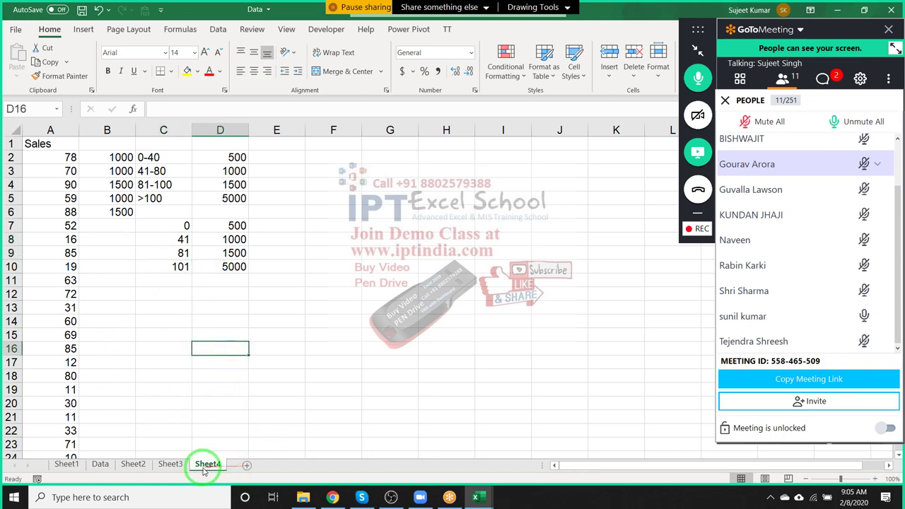
Step: Browse back to Sheet1's lookup results, then return to Sheet4
{"action": "left_click", "coordinate": [167, 473]}
{"action": "left_click", "coordinate": [132, 467]}
{"action": "left_click", "coordinate": [97, 468]}
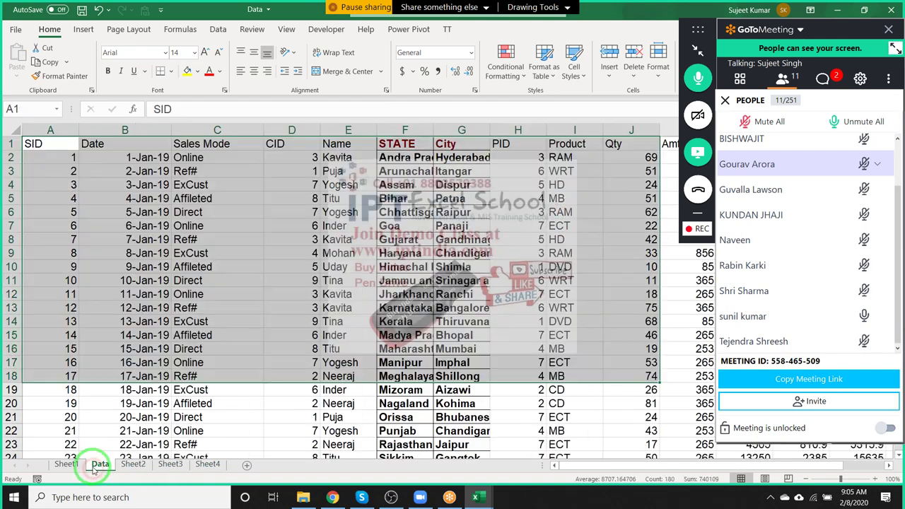
{"action": "left_click", "coordinate": [79, 469]}
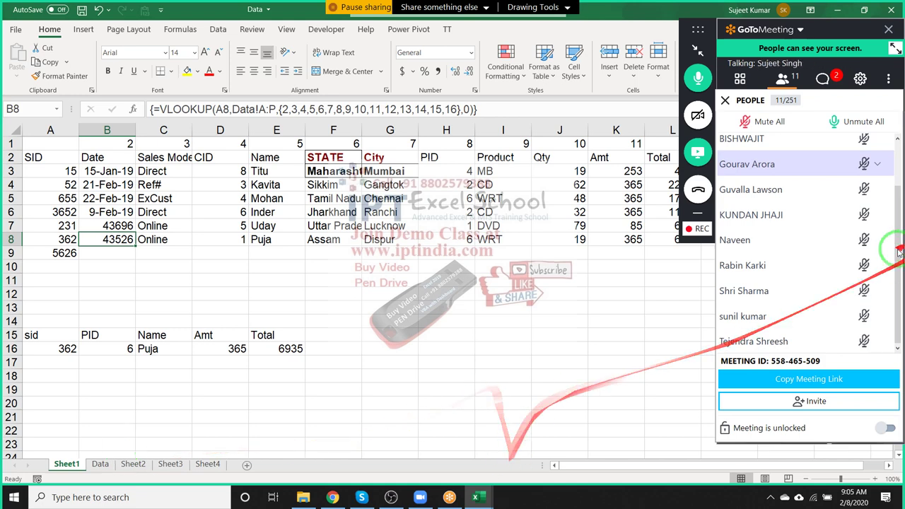
{"action": "scroll", "coordinate": [902, 252], "scroll_direction": "up", "scroll_amount": 2}
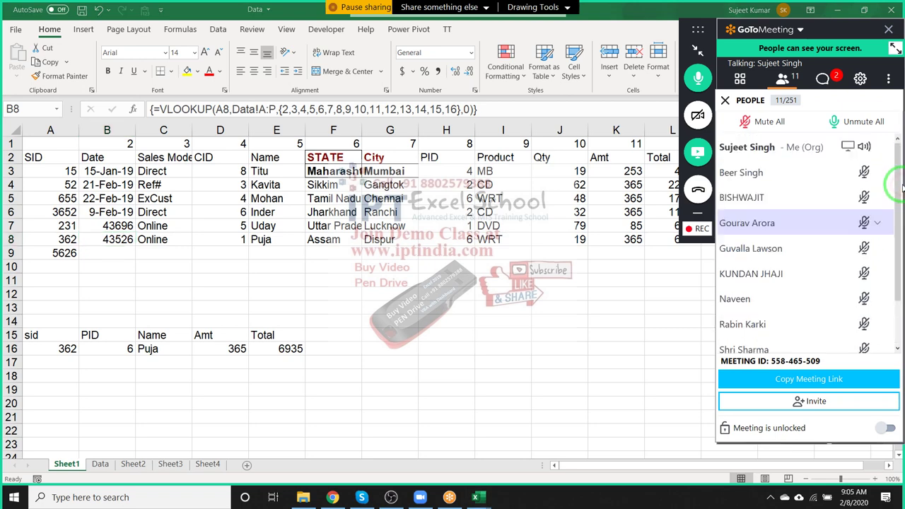
{"action": "left_click", "coordinate": [207, 464]}
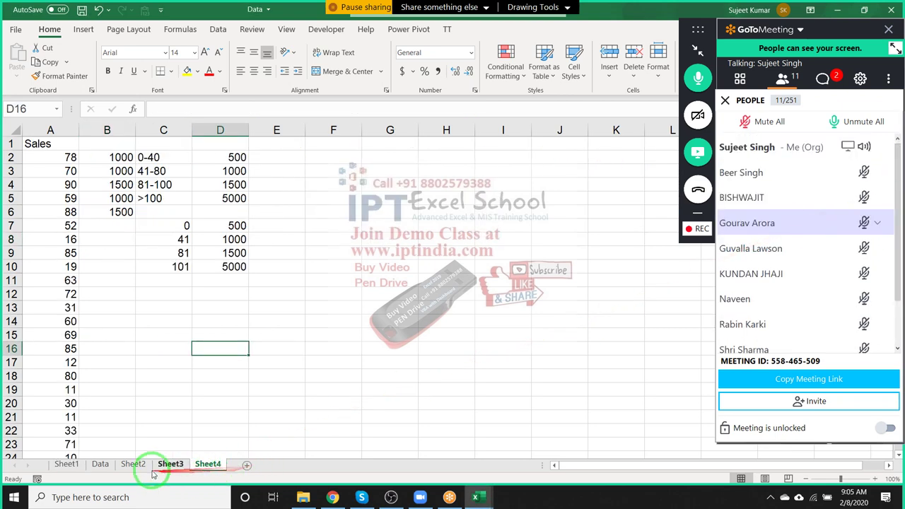
Step: Copy the Data sheet's Sales Mode through Qty columns (C:J) and insert Sheet5 after Sheet4
{"action": "left_click", "coordinate": [103, 466]}
{"action": "left_click", "coordinate": [227, 227]}
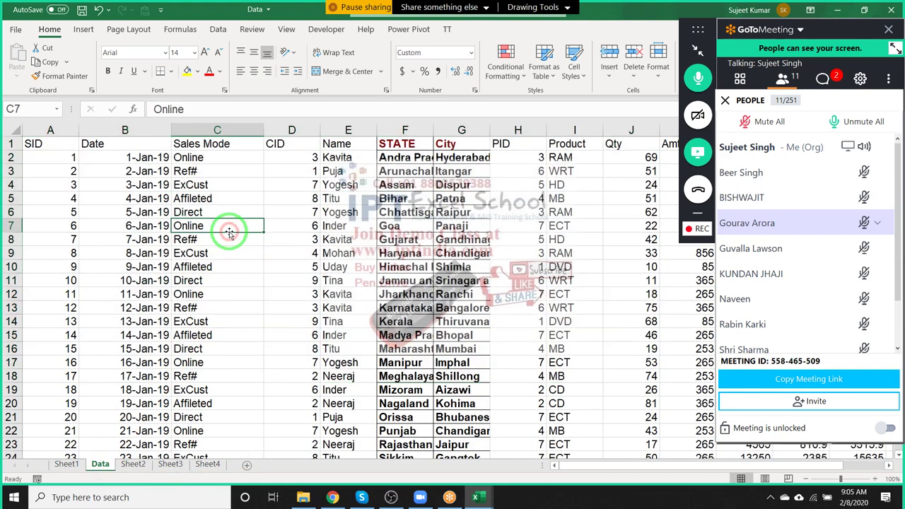
{"action": "left_click_drag", "start_coordinate": [183, 134], "coordinate": [271, 134]}
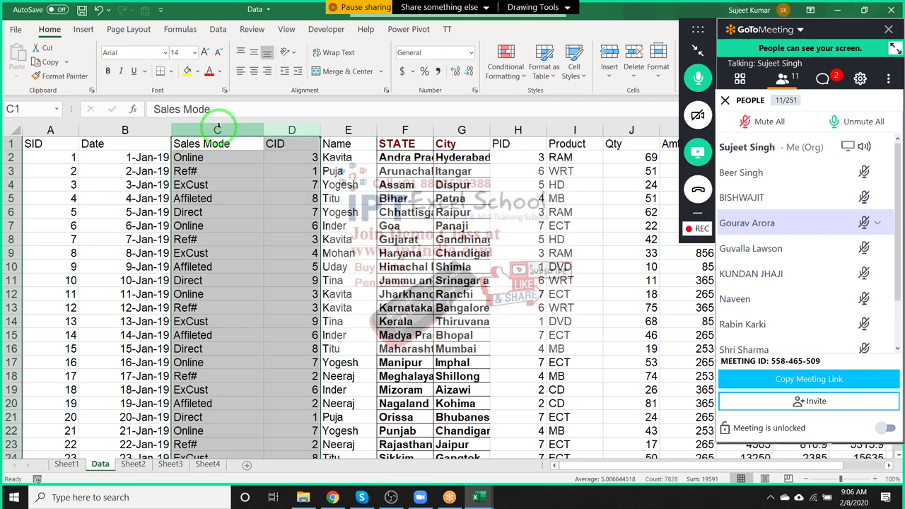
{"action": "left_click_drag", "start_coordinate": [219, 128], "coordinate": [611, 113]}
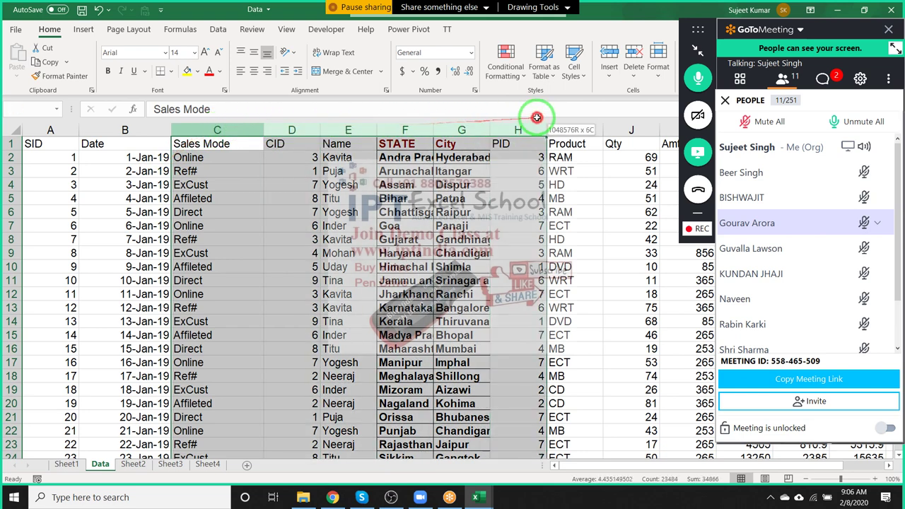
{"action": "left_click_drag", "start_coordinate": [209, 145], "coordinate": [631, 197]}
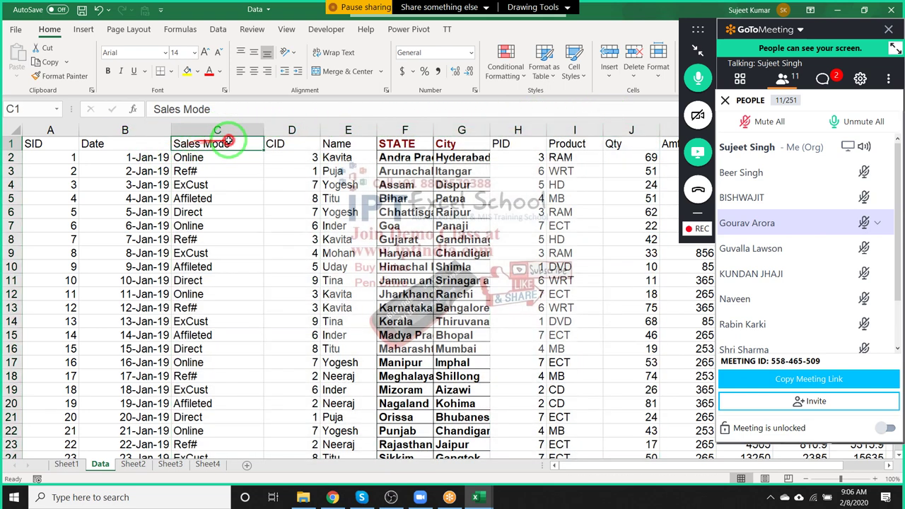
{"action": "left_click_drag", "start_coordinate": [241, 131], "coordinate": [616, 150]}
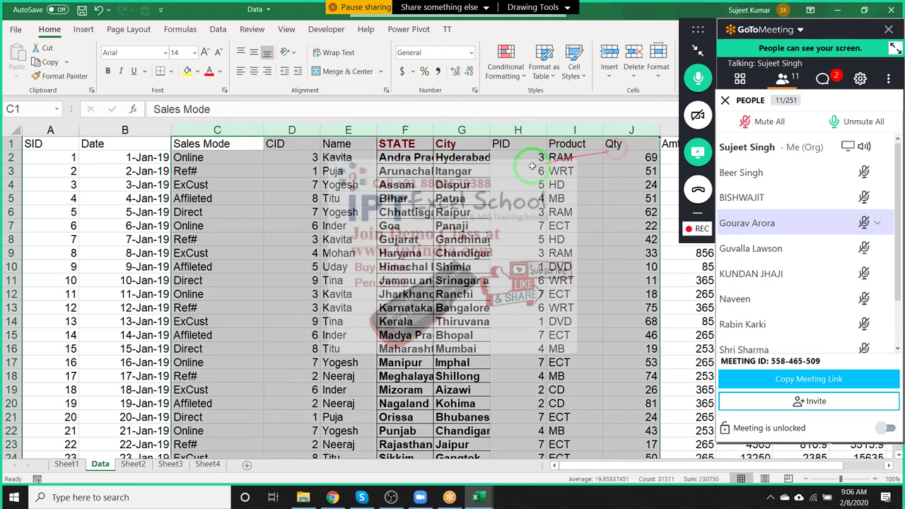
{"action": "key", "text": "ctrl+c"}
{"action": "left_click", "coordinate": [215, 465]}
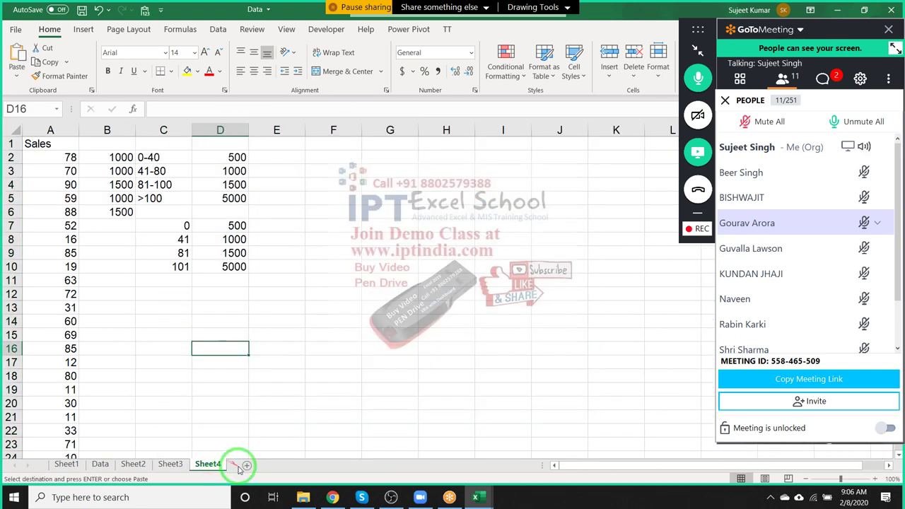
{"action": "left_click", "coordinate": [246, 467]}
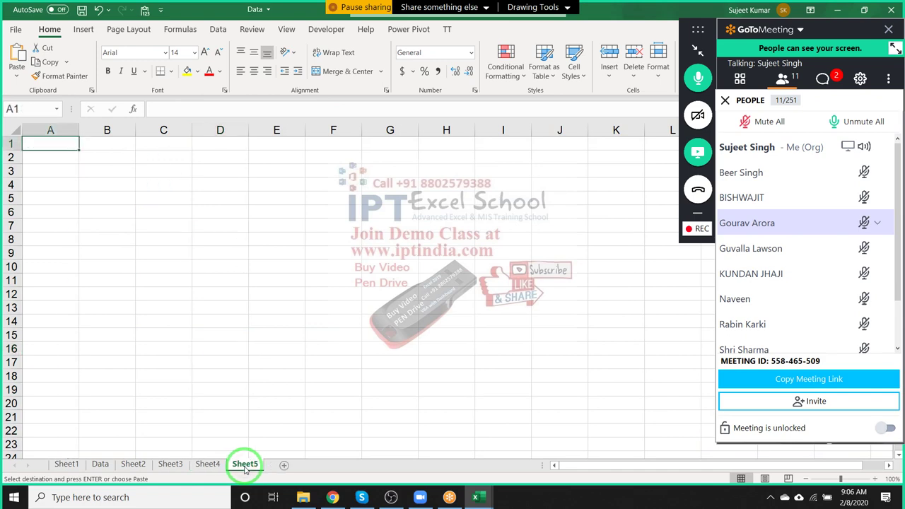
Step: Paste the copied Data columns into Sheet5 and autofit the STATE and City columns
{"action": "key", "text": "ctrl+v"}
{"action": "left_click", "coordinate": [191, 199]}
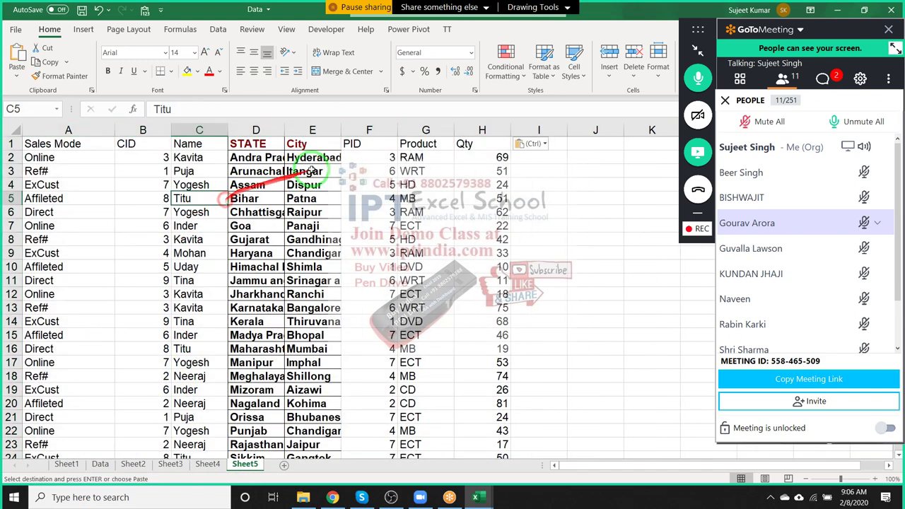
{"action": "double_click", "coordinate": [289, 135]}
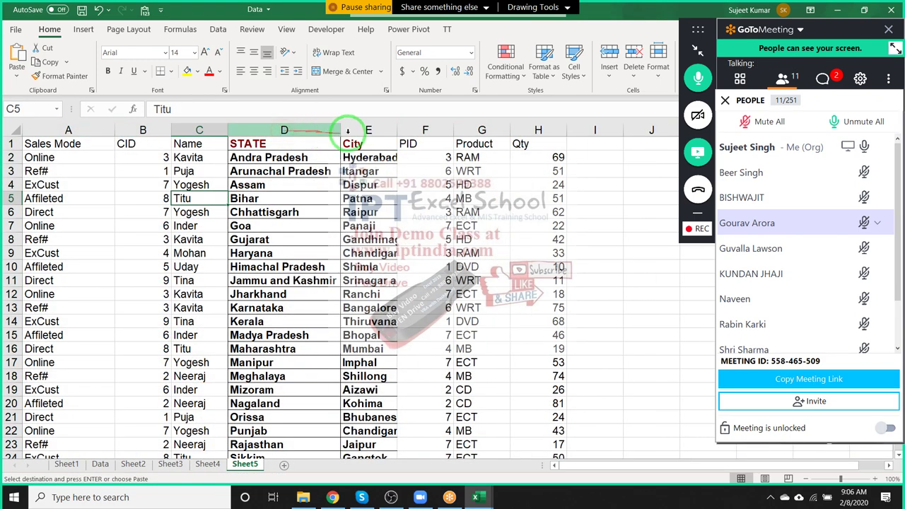
{"action": "double_click", "coordinate": [399, 133]}
{"action": "left_click", "coordinate": [278, 174]}
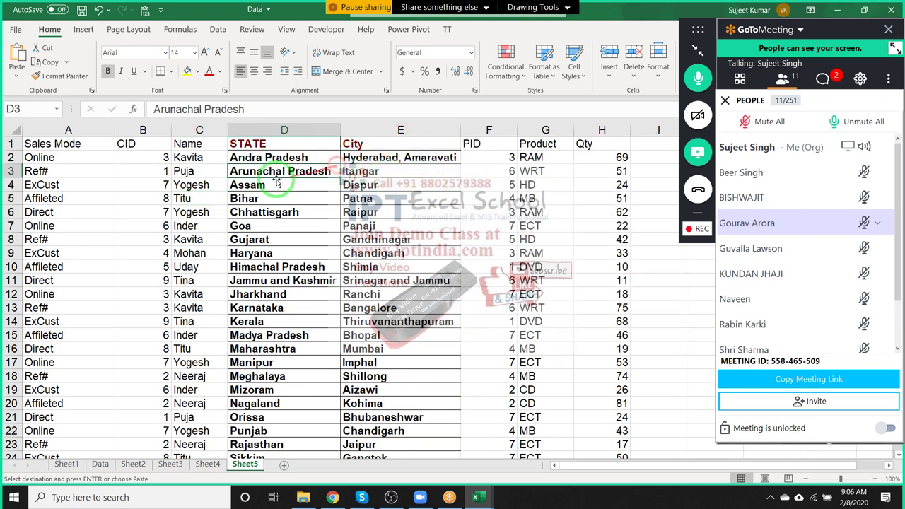
Step: Delete the CID column from the pasted data
{"action": "left_click", "coordinate": [121, 182]}
{"action": "key", "text": "Up"}
{"action": "key", "text": "Up"}
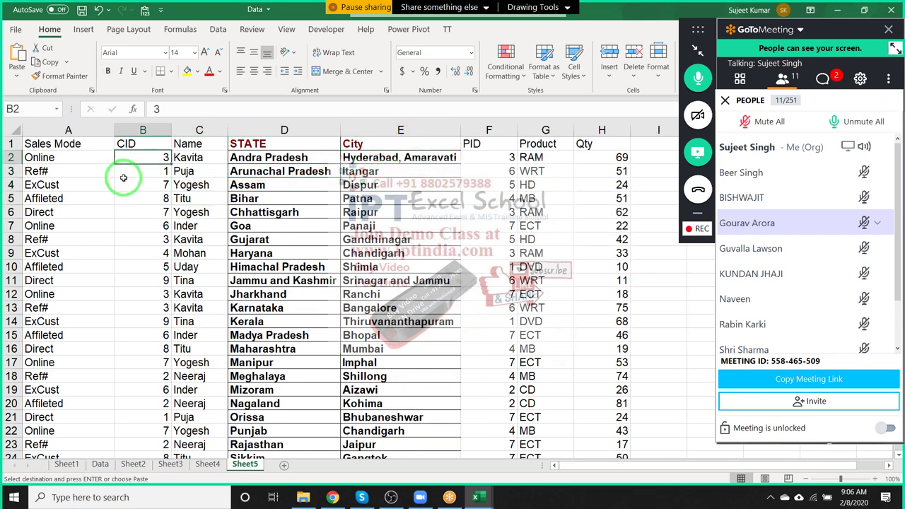
{"action": "key", "text": "Up"}
{"action": "key", "text": "ctrl+shift+Down"}
{"action": "key", "text": "ctrl+space"}
{"action": "key", "text": "ctrl+minus"}
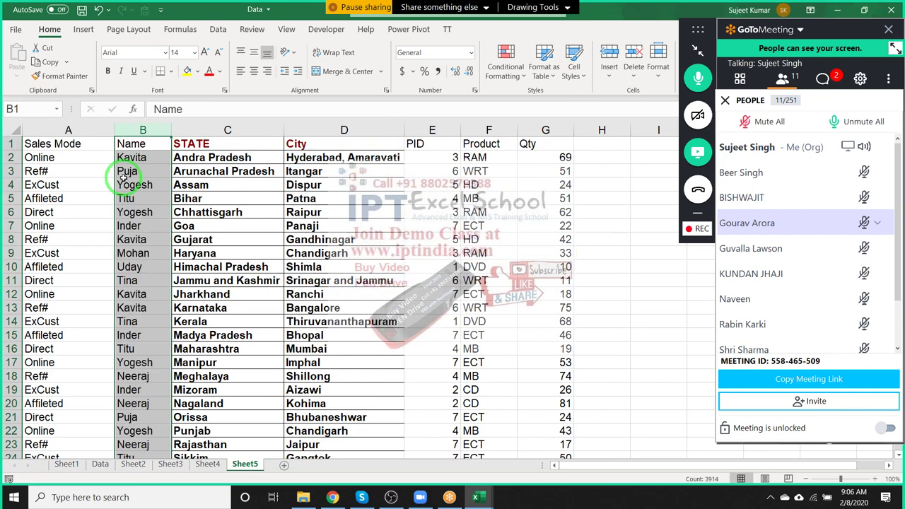
Step: Delete the STATE, City and PID columns, leaving Sales Mode, Name, Product and Qty
{"action": "key", "text": "Right"}
{"action": "key", "text": "Right"}
{"action": "key", "text": "Left"}
{"action": "key", "text": "ctrl+shift+Down"}
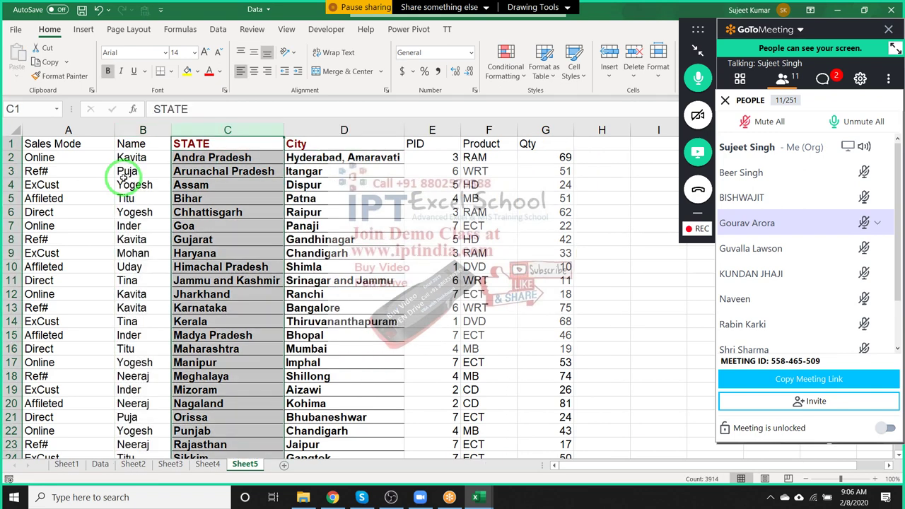
{"action": "key", "text": "shift+Right"}
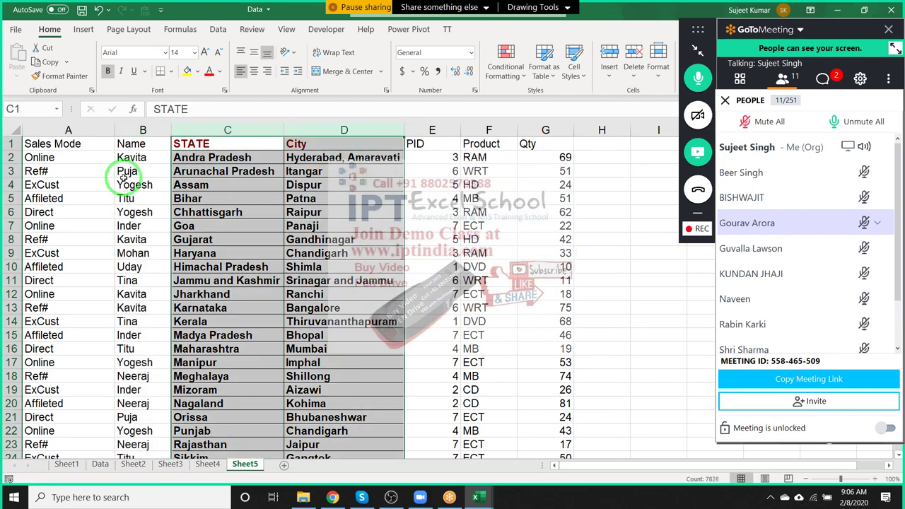
{"action": "key", "text": "ctrl+space"}
{"action": "key", "text": "ctrl+minus"}
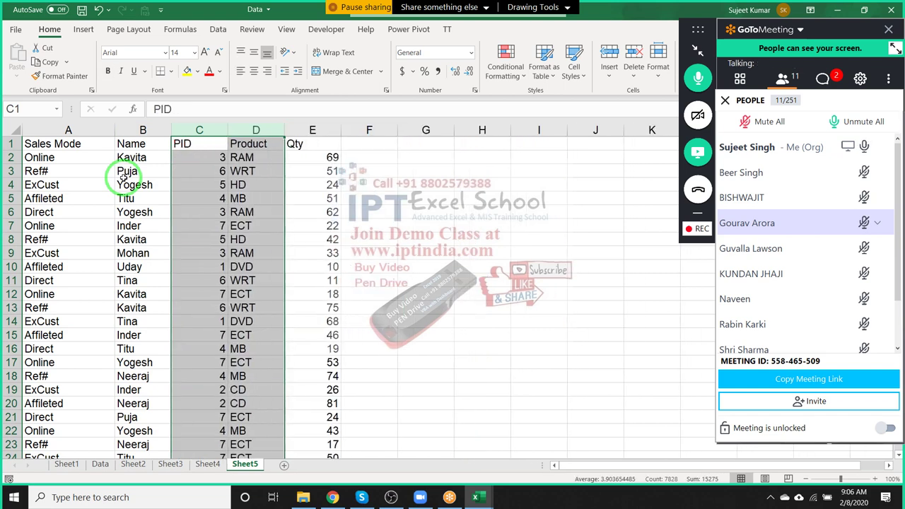
{"action": "key", "text": "ctrl+shift+Down"}
{"action": "key", "text": "ctrl+minus"}
{"action": "key", "text": "Return"}
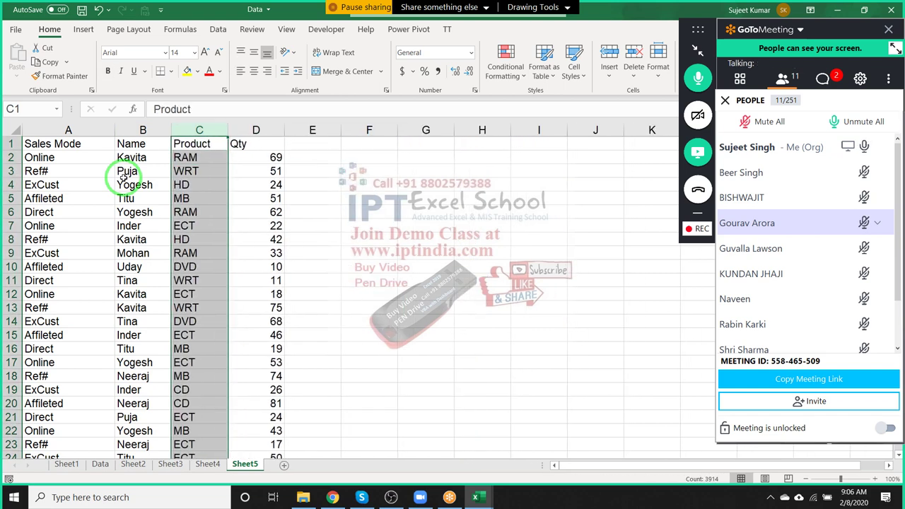
Step: Copy the Sales Mode, Name and Product headers from A1:C1 into F3:H3
{"action": "key", "text": "Left"}
{"action": "key", "text": "Left"}
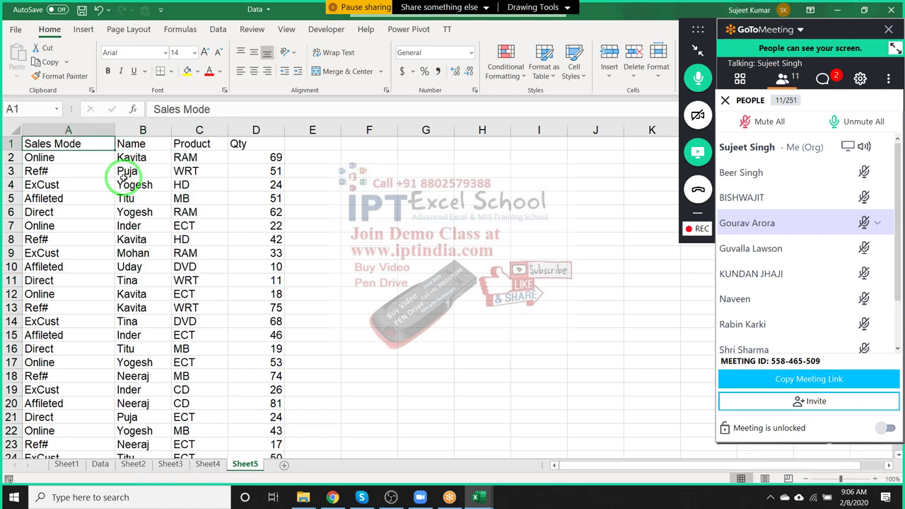
{"action": "key", "text": "Down"}
{"action": "key", "text": "Down"}
{"action": "key", "text": "Down"}
{"action": "key", "text": "ctrl+Home"}
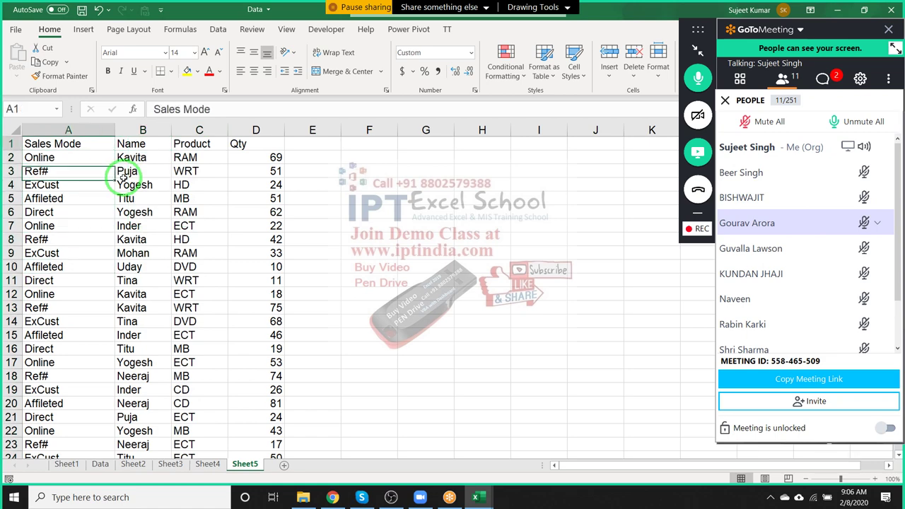
{"action": "key", "text": "Right"}
{"action": "key", "text": "Right"}
{"action": "key", "text": "Right"}
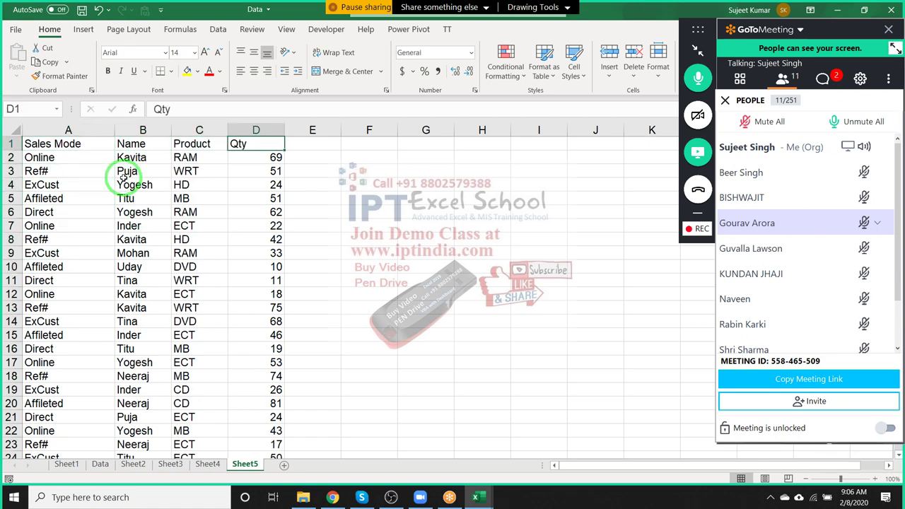
{"action": "key", "text": "Right"}
{"action": "key", "text": "Right"}
{"action": "key", "text": "Right"}
{"action": "key", "text": "Down"}
{"action": "key", "text": "Down"}
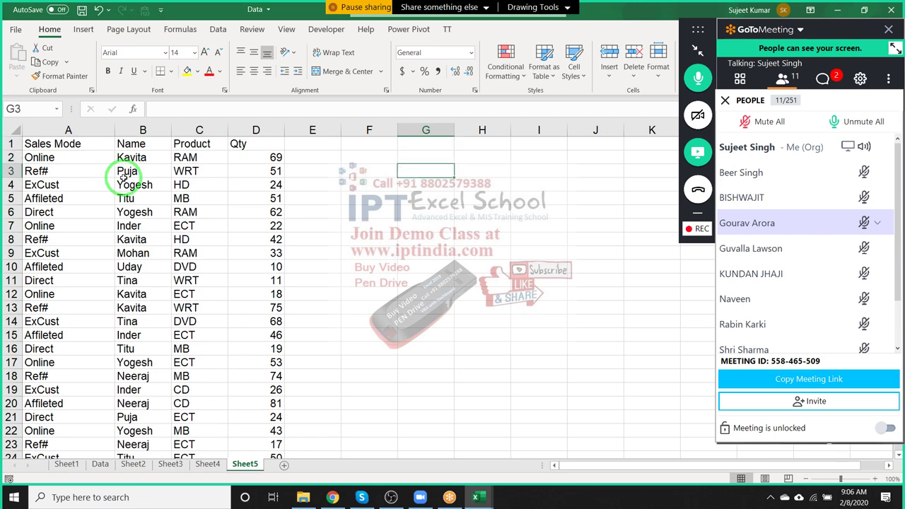
{"action": "type", "text": "O"}
{"action": "key", "text": "Escape"}
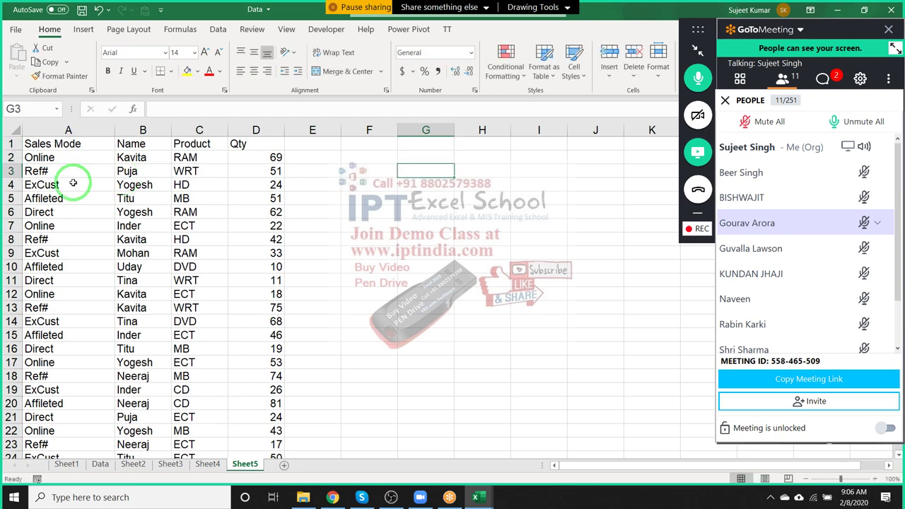
{"action": "left_click_drag", "start_coordinate": [40, 143], "coordinate": [198, 144]}
{"action": "key", "text": "ctrl+c"}
{"action": "left_click", "coordinate": [384, 172]}
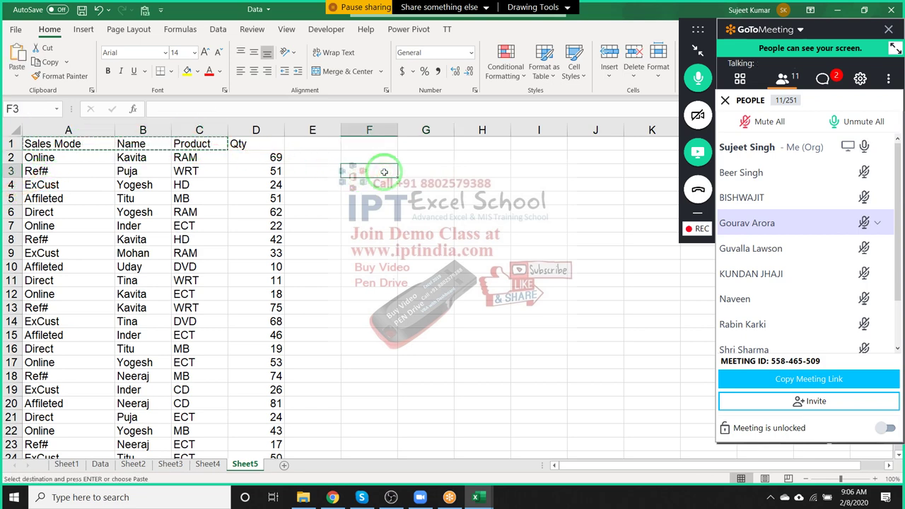
{"action": "key", "text": "ctrl+v"}
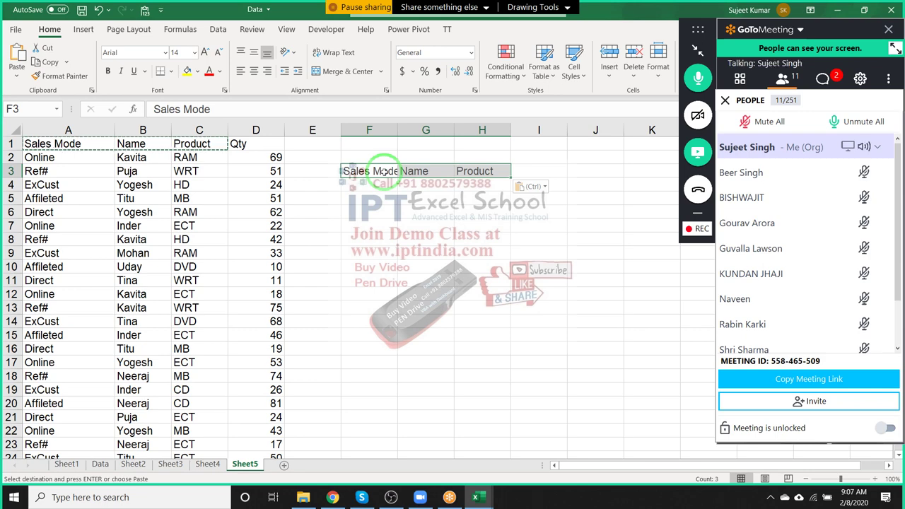
Step: Relabel the third criteria header in H3 as Qty
{"action": "left_click", "coordinate": [475, 180]}
{"action": "left_click", "coordinate": [483, 128]}
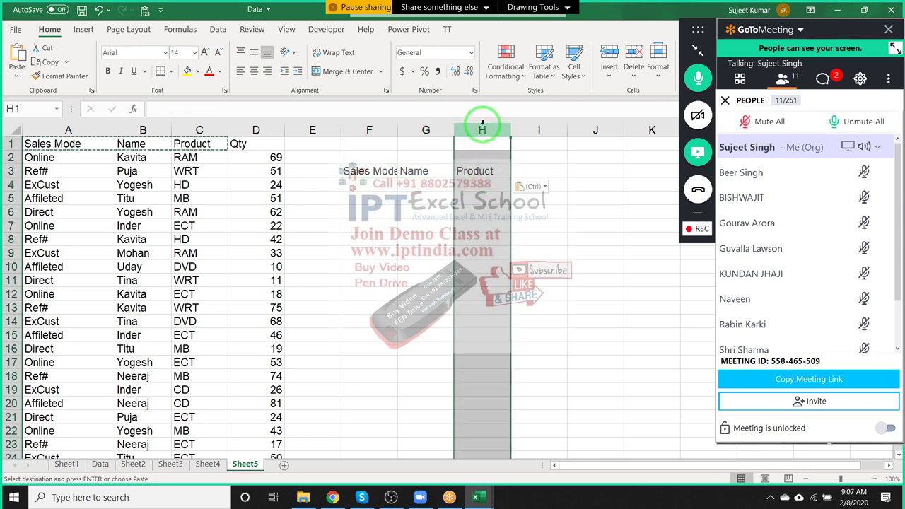
{"action": "key", "text": "Down"}
{"action": "key", "text": "Down"}
{"action": "type", "text": "Qt"}
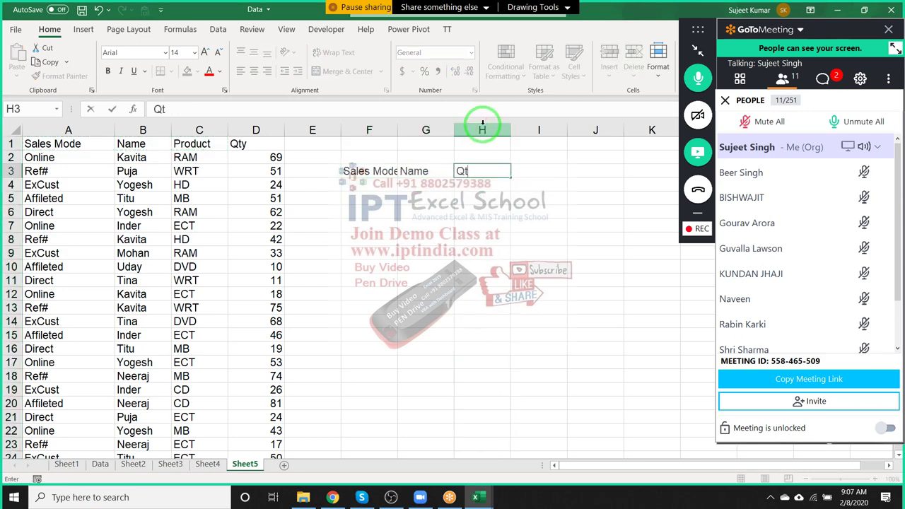
{"action": "key", "text": "Return"}
Step: Enter Online in F4 and Inder in G4 as the sales mode and name criteria
{"action": "key", "text": "Left"}
{"action": "key", "text": "Left"}
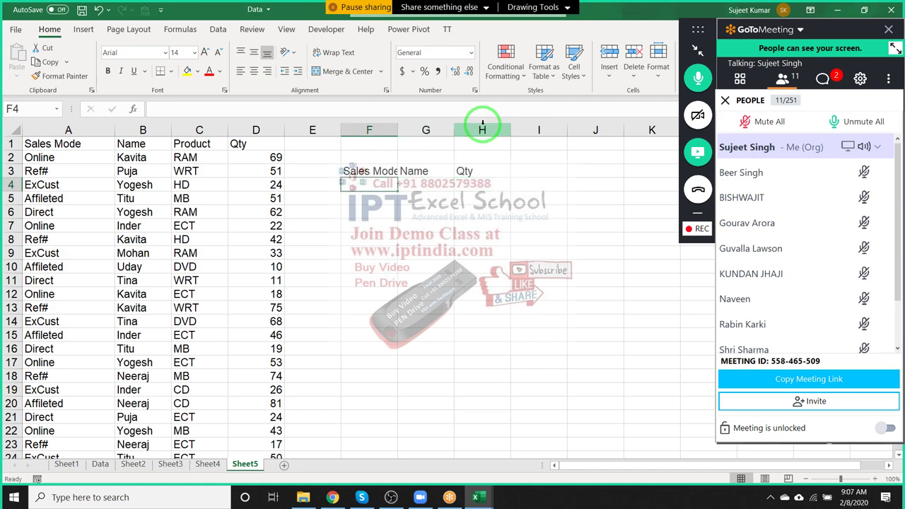
{"action": "type", "text": "Onlie"}
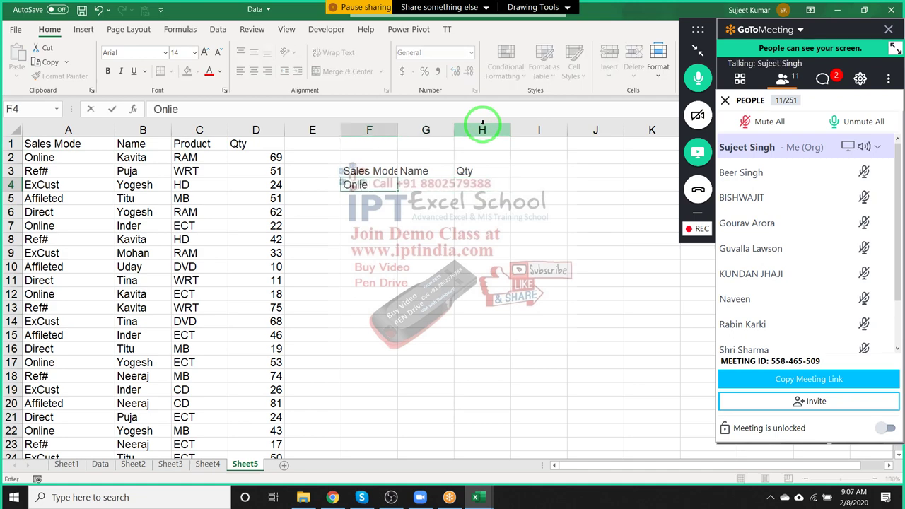
{"action": "key", "text": "Tab"}
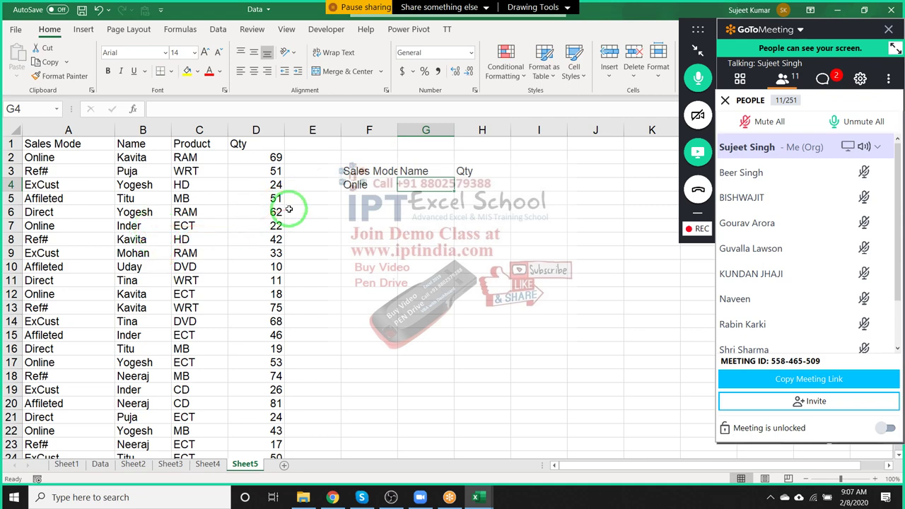
{"action": "type", "text": "Inder"}
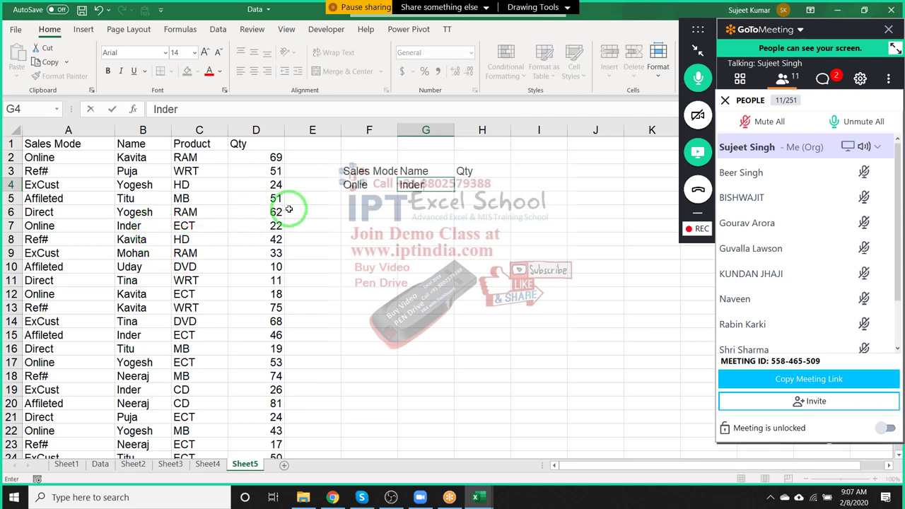
{"action": "key", "text": "Return"}
{"action": "key", "text": "Up"}
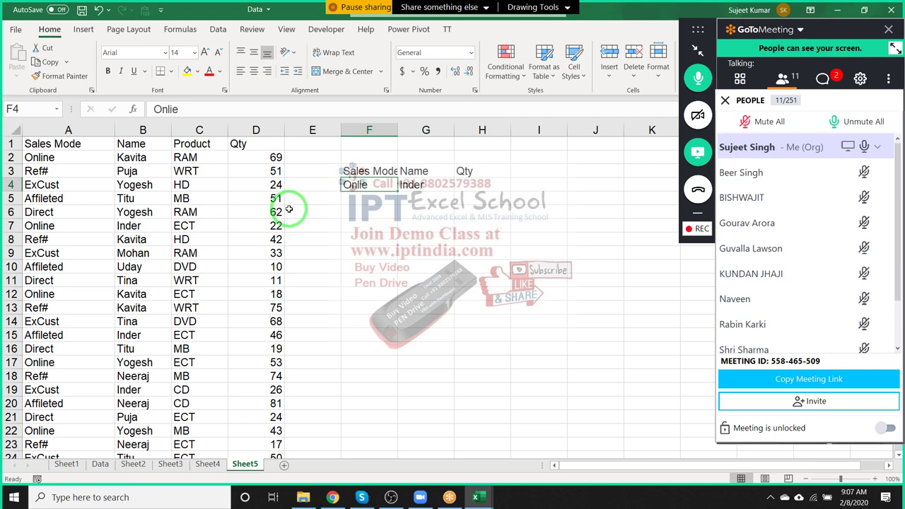
{"action": "type", "text": "On"}
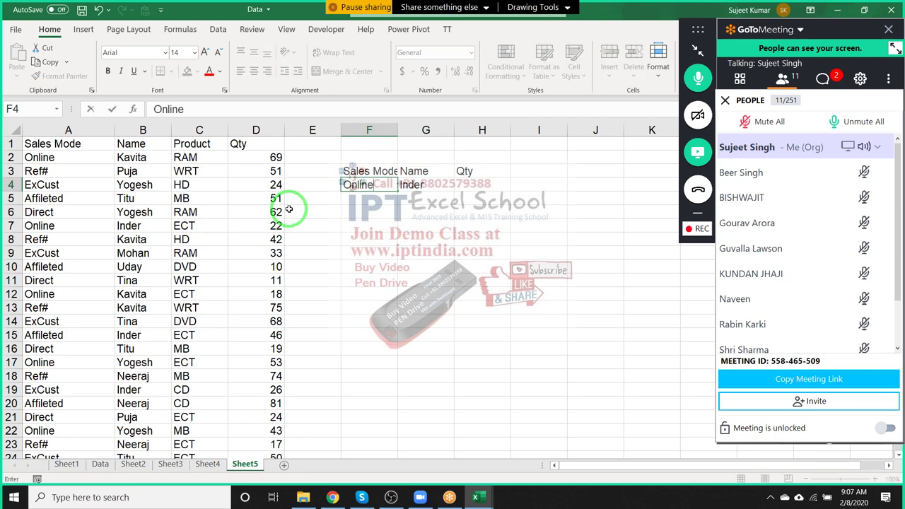
{"action": "key", "text": "Return"}
{"action": "left_click", "coordinate": [45, 161]}
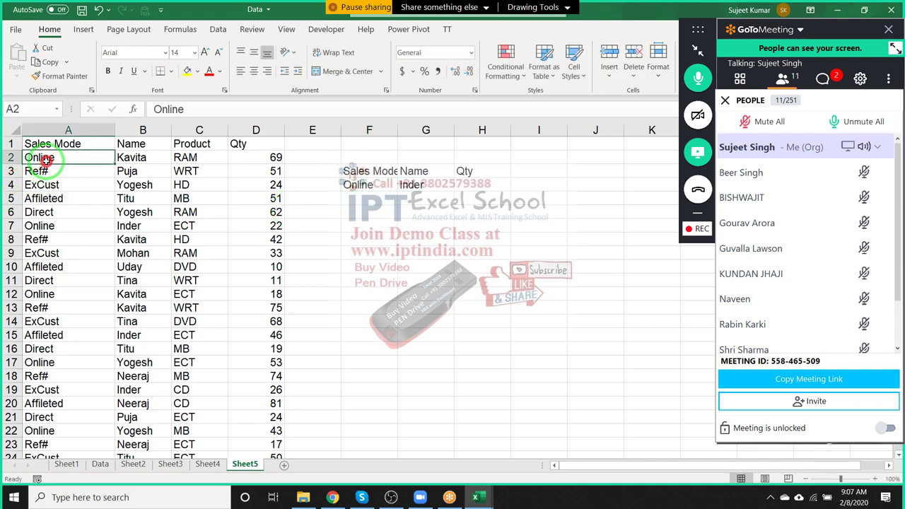
{"action": "left_click_drag", "start_coordinate": [46, 160], "coordinate": [131, 342]}
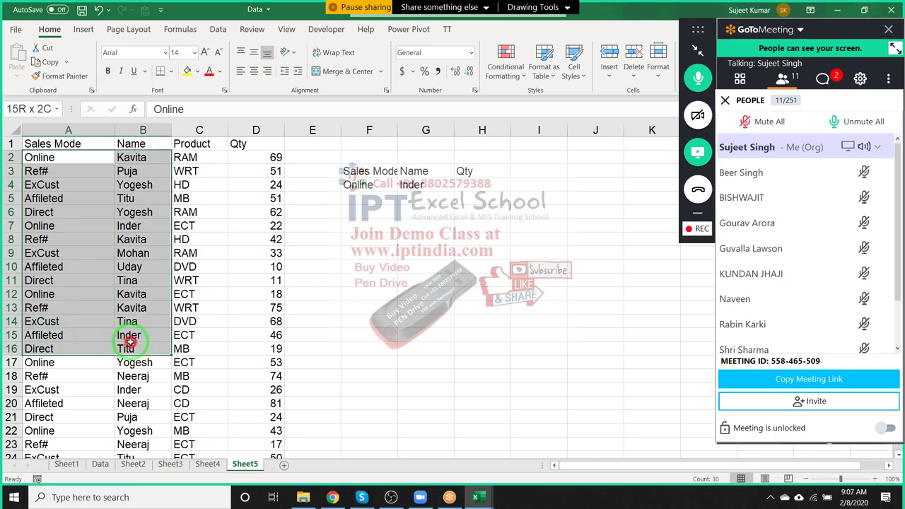
{"action": "left_click", "coordinate": [361, 186]}
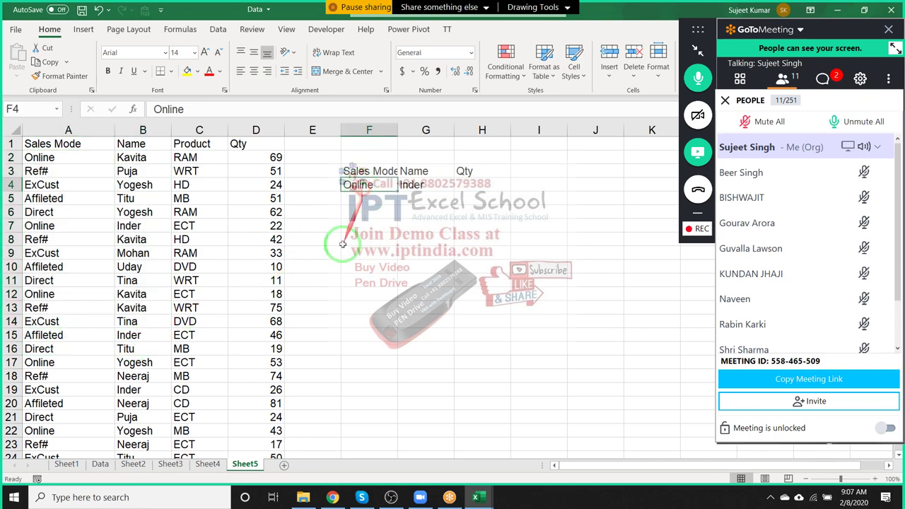
{"action": "left_click", "coordinate": [71, 466]}
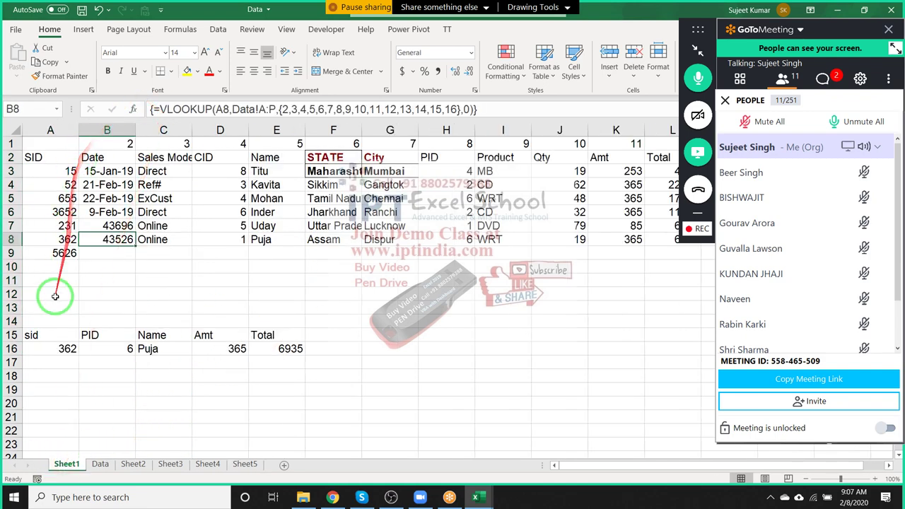
{"action": "left_click_drag", "start_coordinate": [65, 160], "coordinate": [65, 232]}
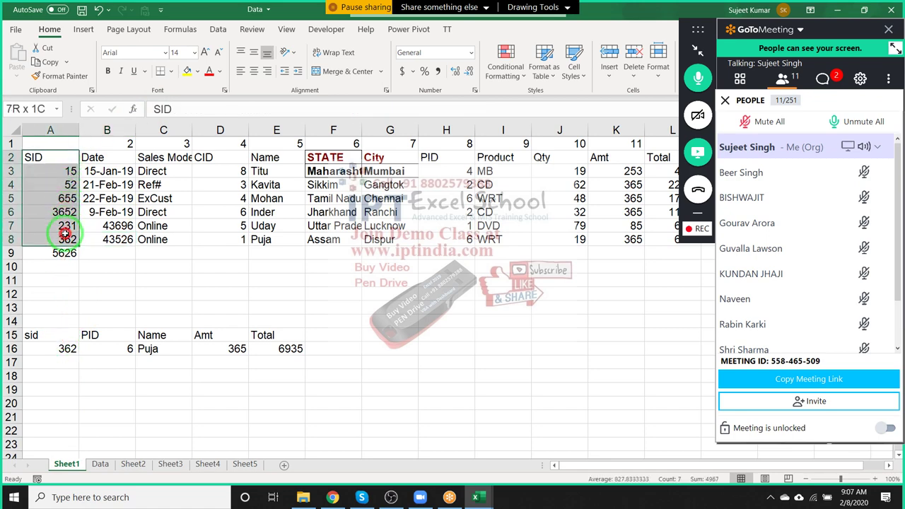
{"action": "left_click", "coordinate": [244, 464]}
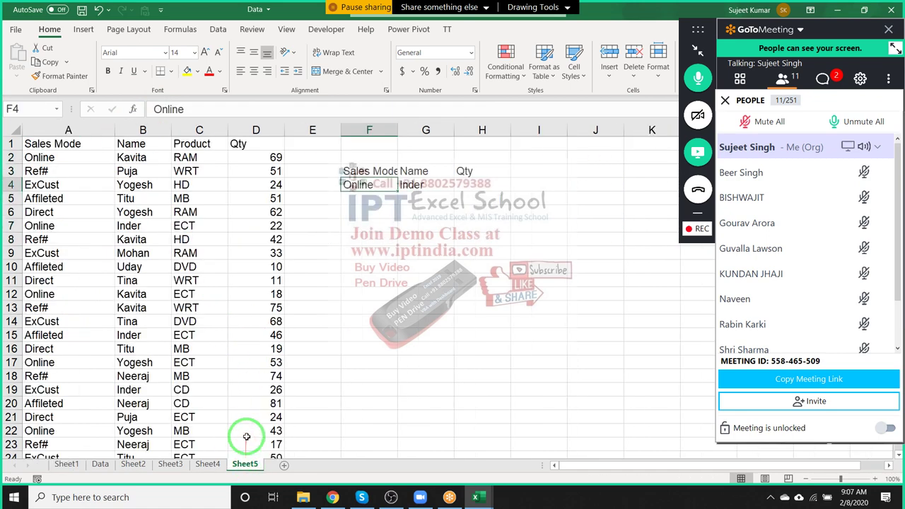
{"action": "left_click_drag", "start_coordinate": [203, 402], "coordinate": [453, 327]}
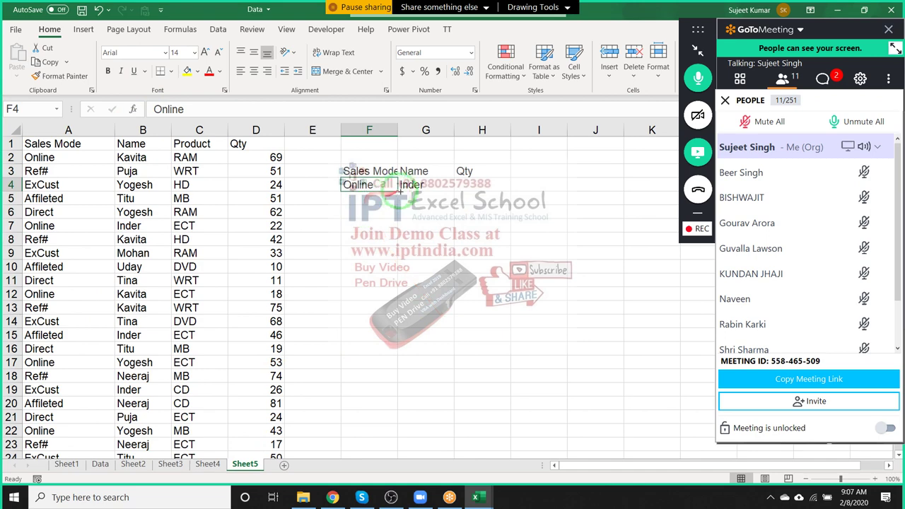
{"action": "left_click_drag", "start_coordinate": [435, 186], "coordinate": [394, 186]}
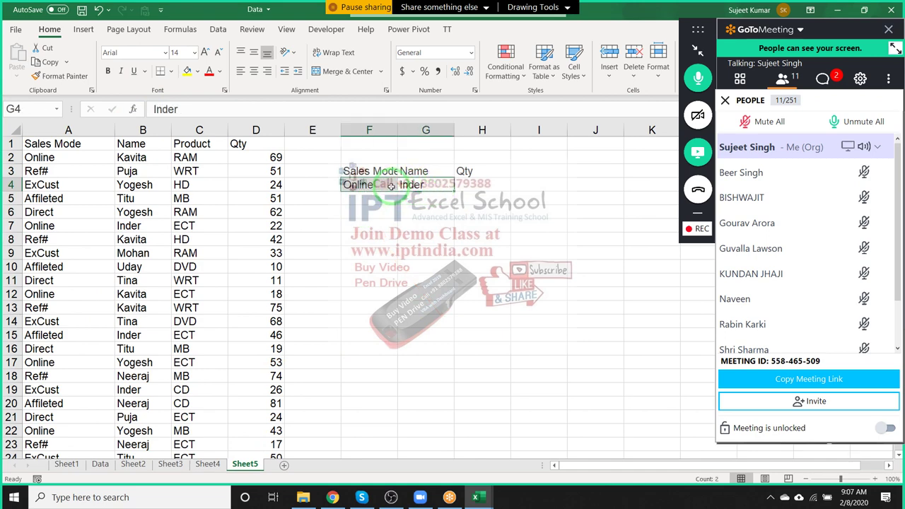
{"action": "left_click", "coordinate": [461, 185]}
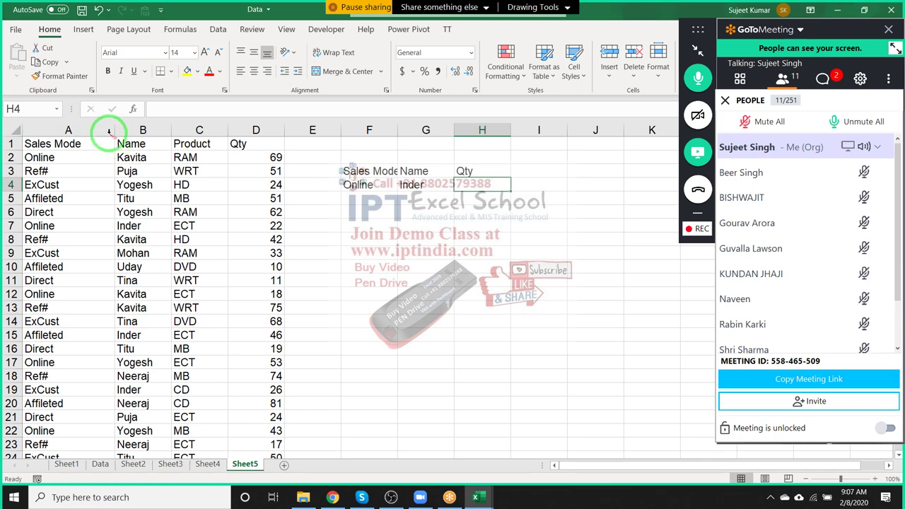
Step: Insert a blank column before Sales Mode and give it the header ID
{"action": "left_click", "coordinate": [106, 129]}
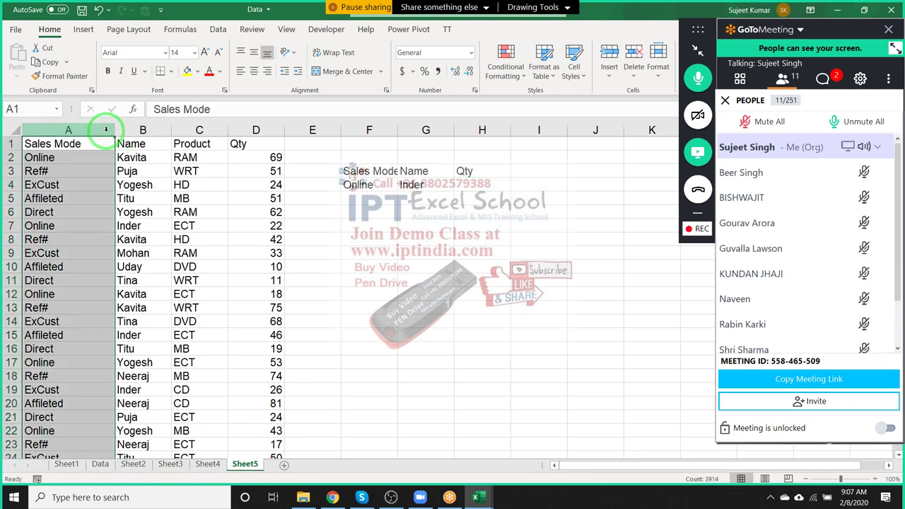
{"action": "key", "text": "ctrl+shift+plus"}
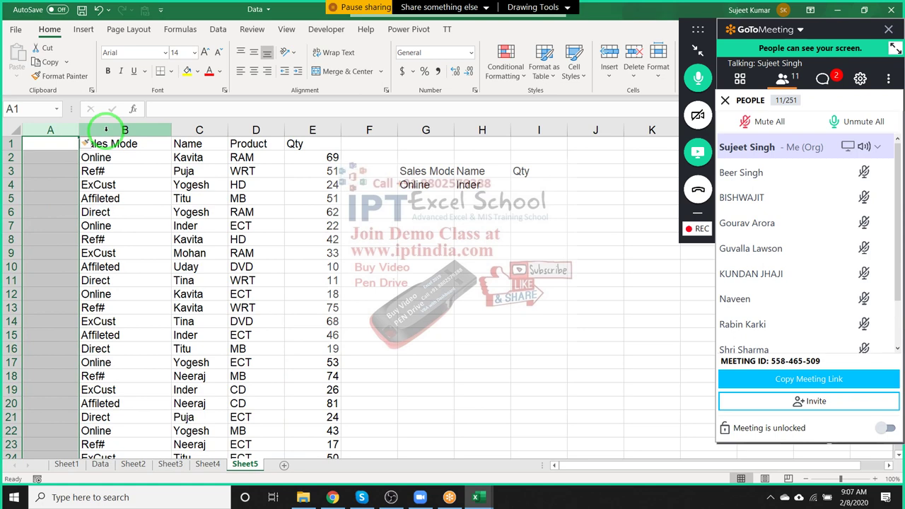
{"action": "key", "text": "Right"}
{"action": "key", "text": "Down"}
{"action": "key", "text": "Down"}
{"action": "key", "text": "Left"}
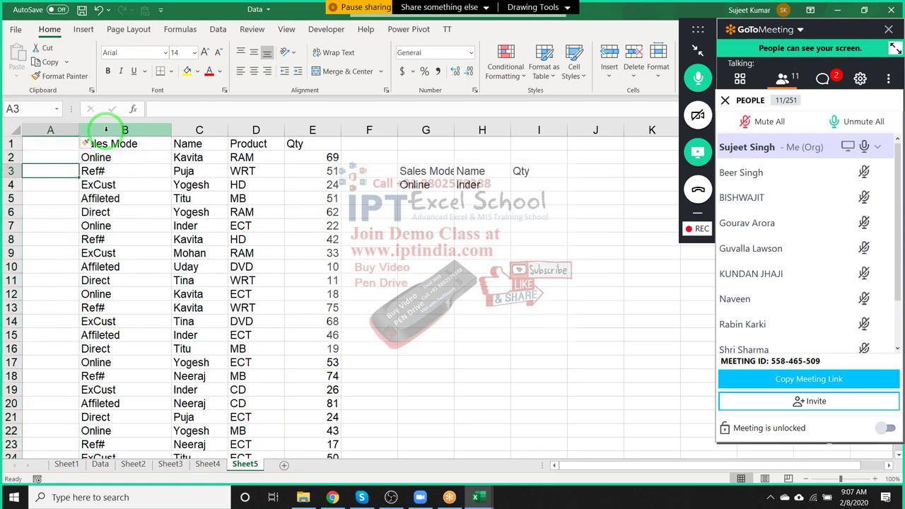
{"action": "key", "text": "Up"}
{"action": "key", "text": "Up"}
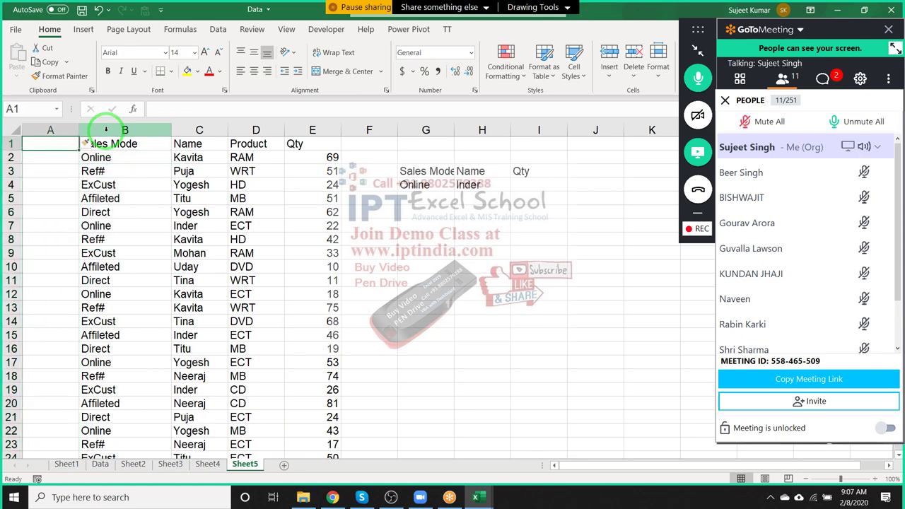
{"action": "type", "text": "ID"}
{"action": "key", "text": "Return"}
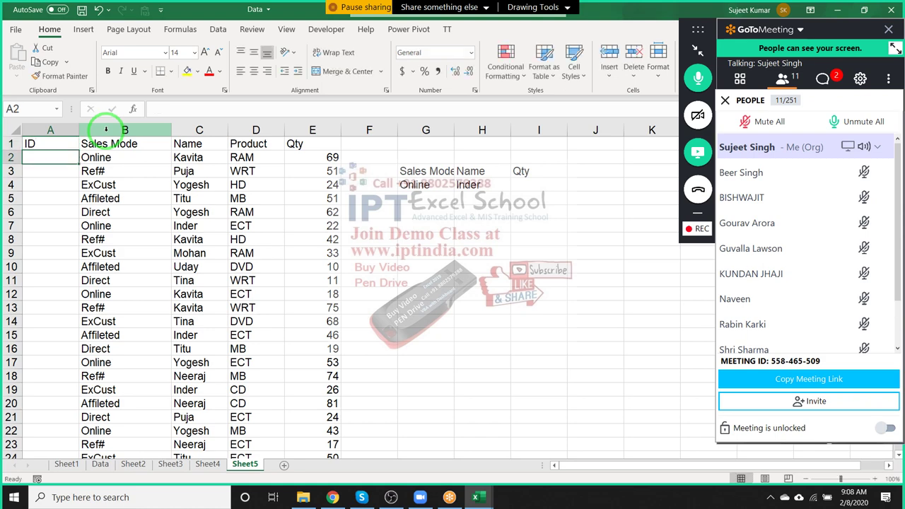
Step: Fill column A with =B2&"-"&C2 keys like Online-Kavita, autofitting the column
{"action": "type", "text": "="}
{"action": "key", "text": "Right"}
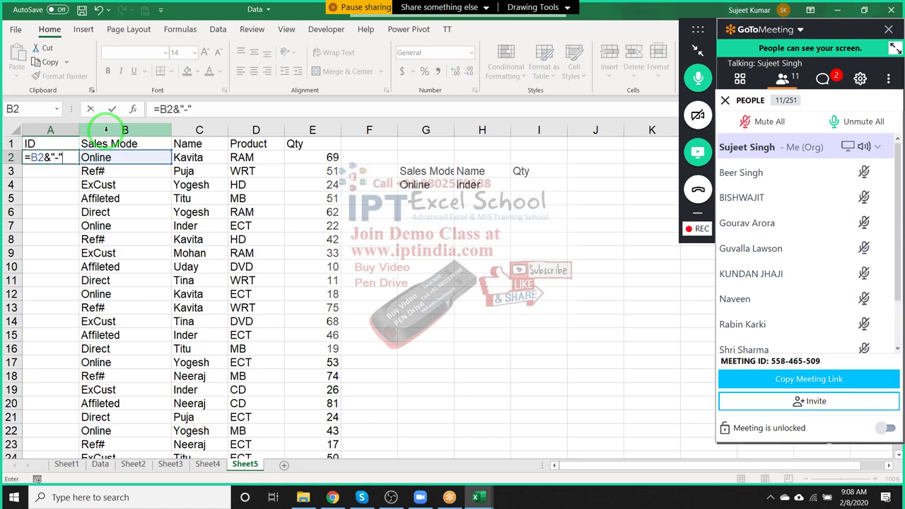
{"action": "key", "text": "Right"}
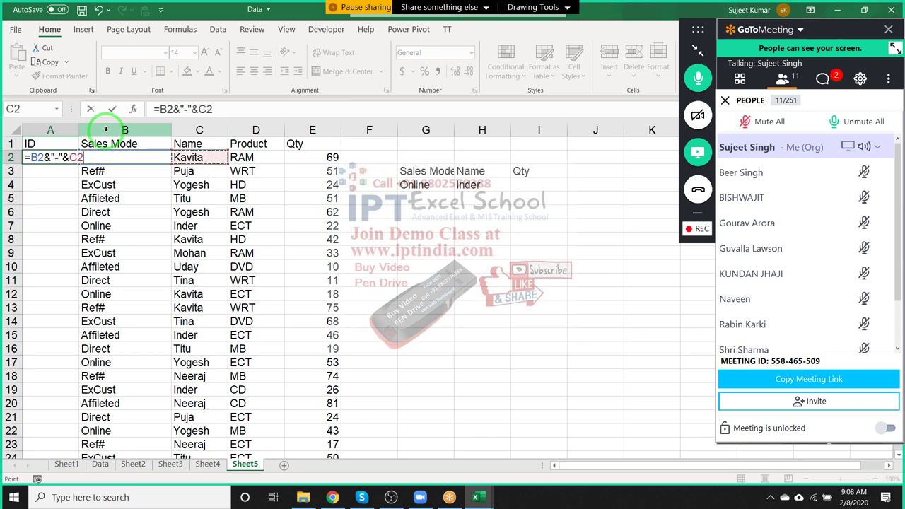
{"action": "key", "text": "Return"}
{"action": "key", "text": "Up"}
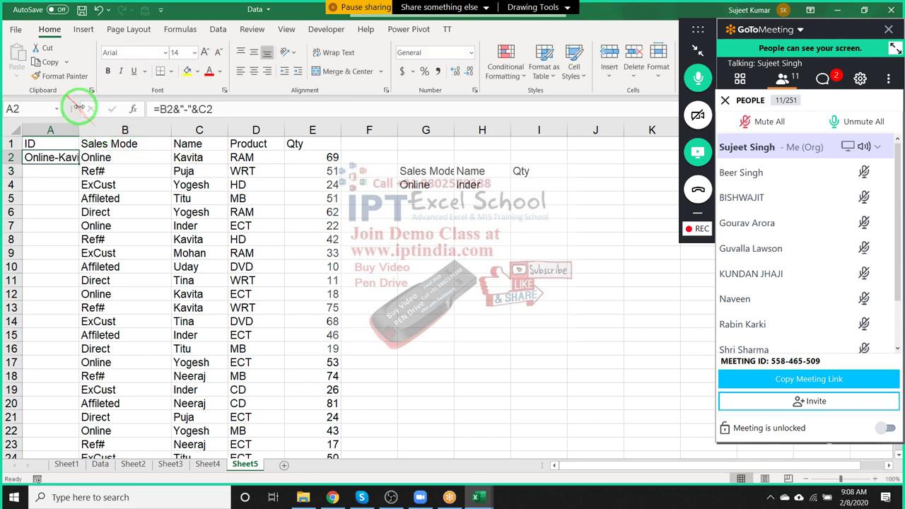
{"action": "double_click", "coordinate": [79, 130]}
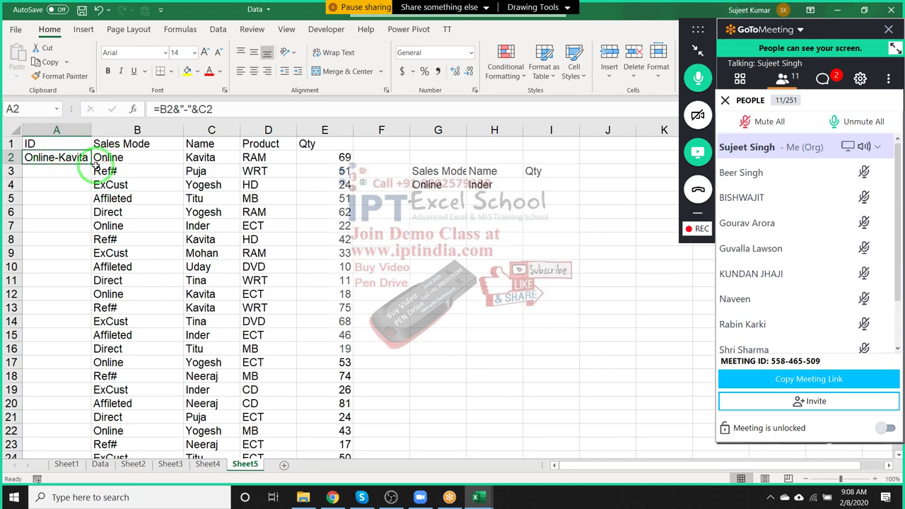
{"action": "double_click", "coordinate": [92, 163]}
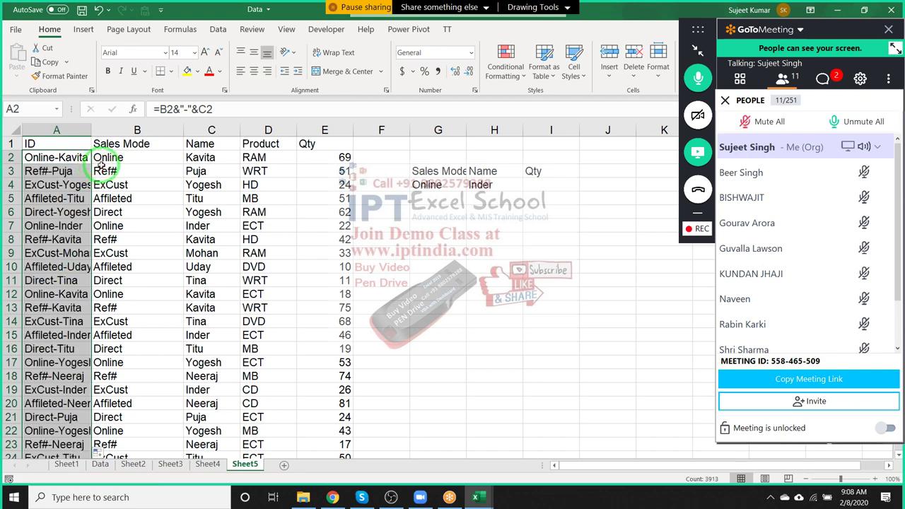
Step: Enter =VLOOKUP(G4&"-"&H4,A:E,5,0) in I4, returning a Qty of 22
{"action": "left_click", "coordinate": [553, 184]}
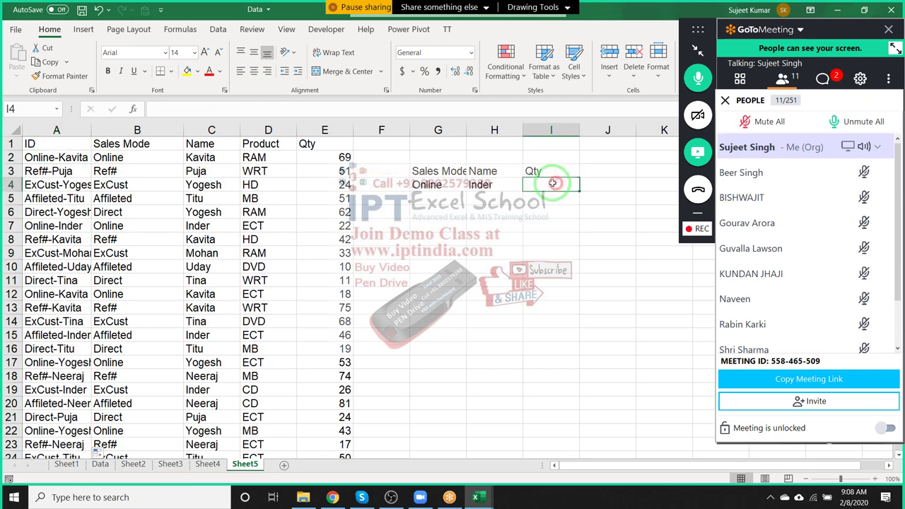
{"action": "type", "text": "=vl"}
{"action": "key", "text": "Tab"}
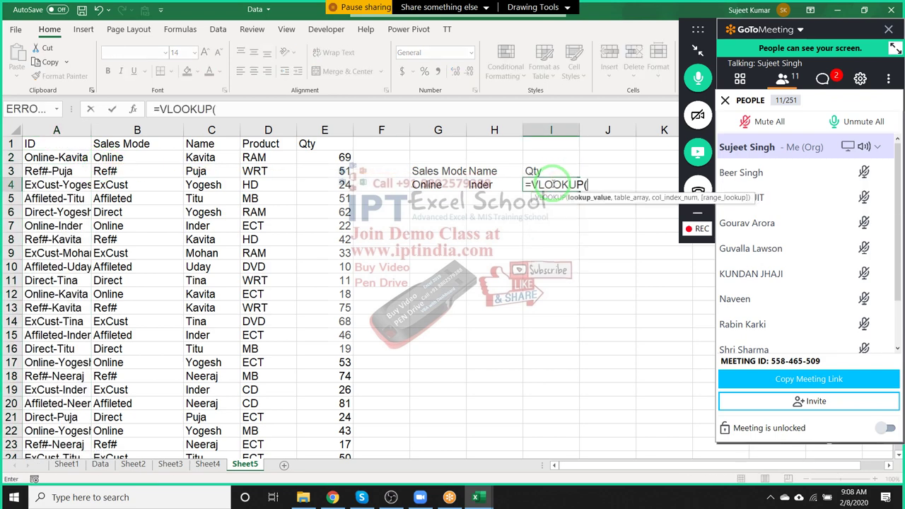
{"action": "left_click", "coordinate": [451, 185]}
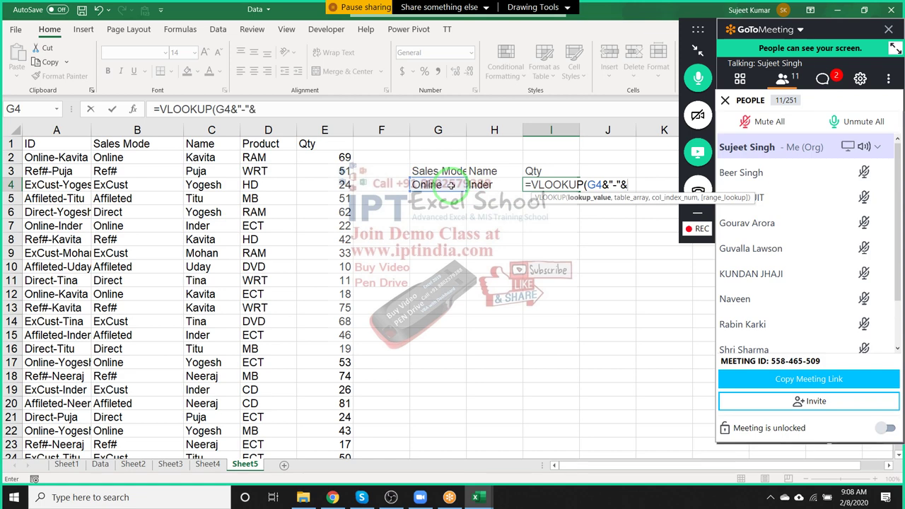
{"action": "left_click", "coordinate": [481, 186]}
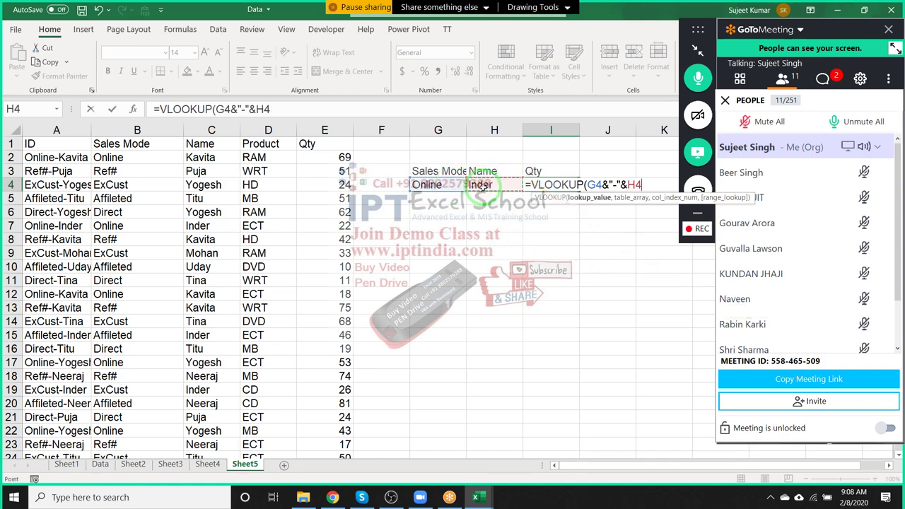
{"action": "type", "text": ","}
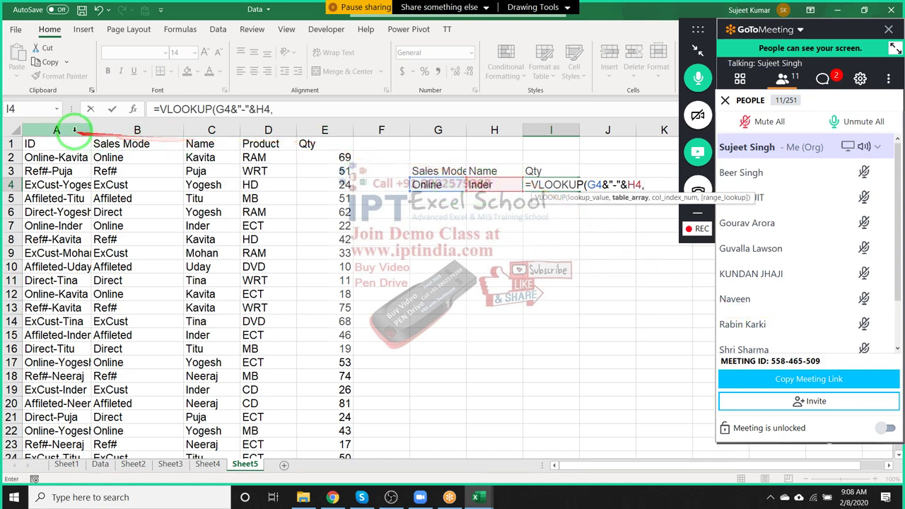
{"action": "left_click", "coordinate": [75, 128]}
{"action": "left_click_drag", "start_coordinate": [89, 131], "coordinate": [309, 126]}
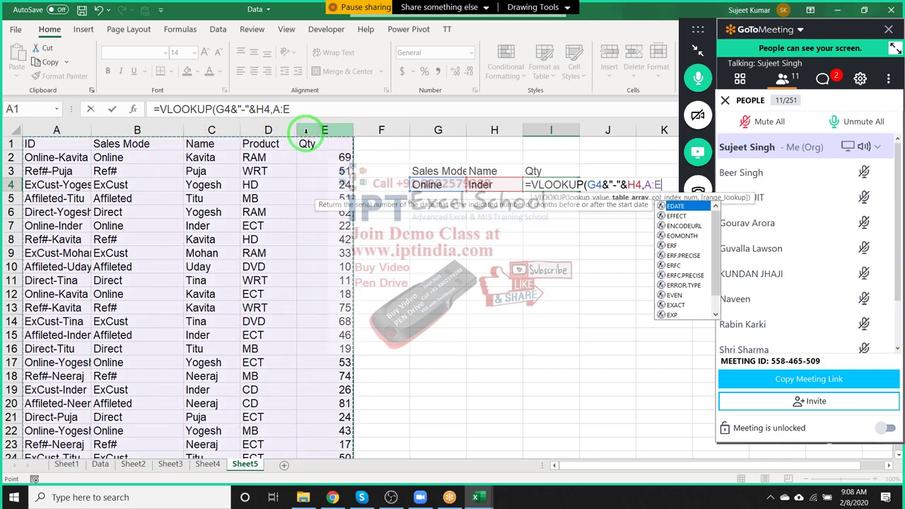
{"action": "type", "text": ","}
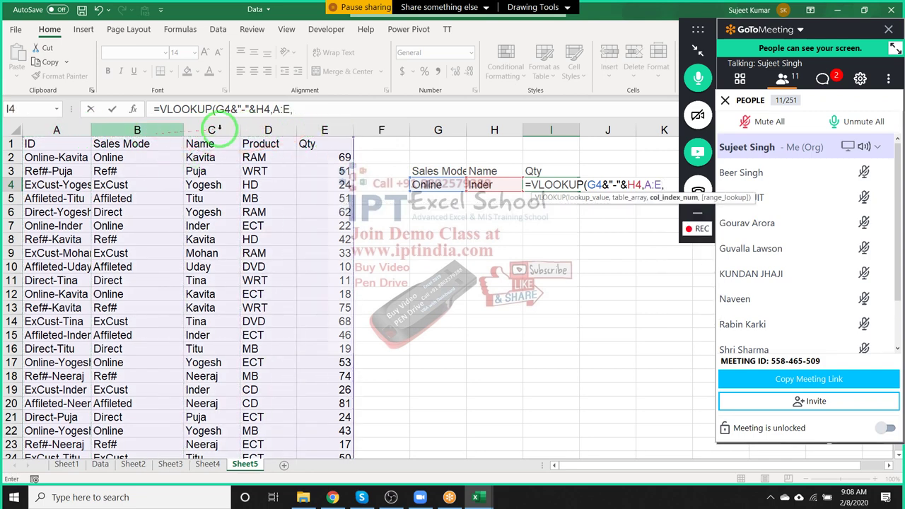
{"action": "type", "text": "5,"}
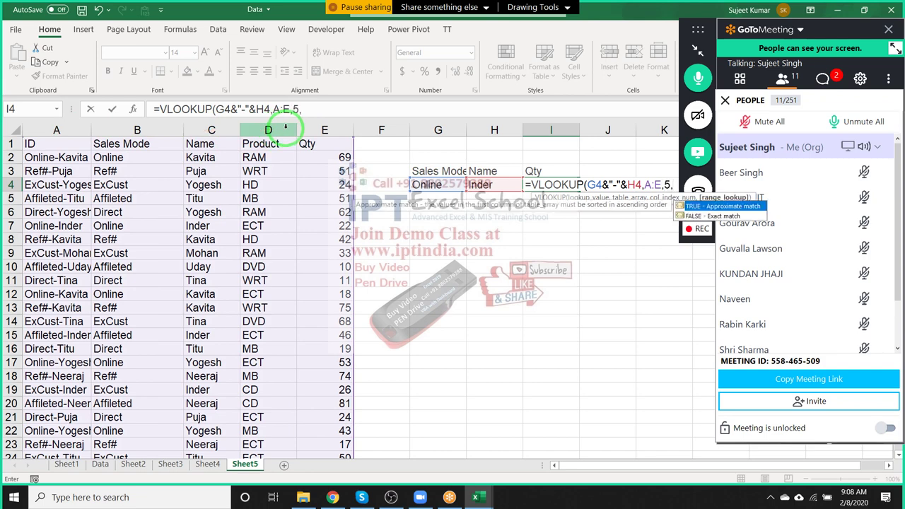
{"action": "type", "text": "0"}
{"action": "key", "text": "ctrl+Return"}
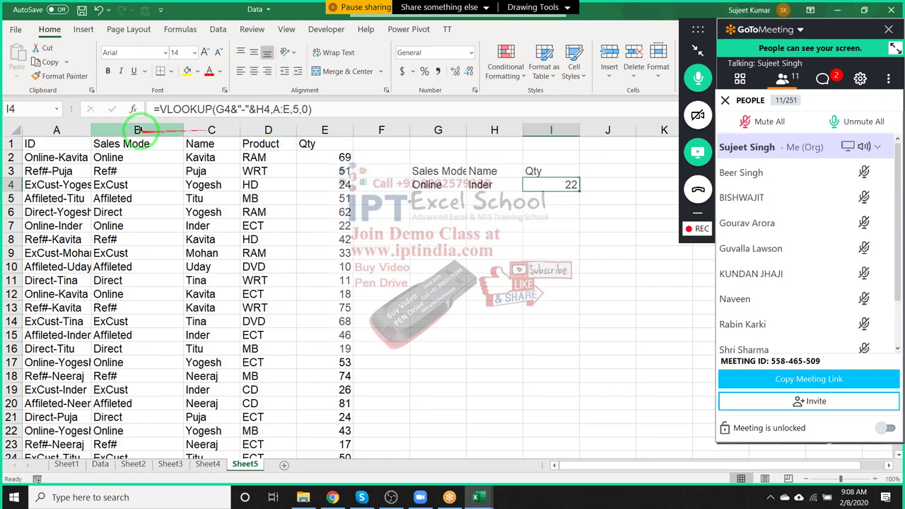
Step: Add RAM as the product criterion in H5, below Inder
{"action": "left_click_drag", "start_coordinate": [106, 139], "coordinate": [490, 192]}
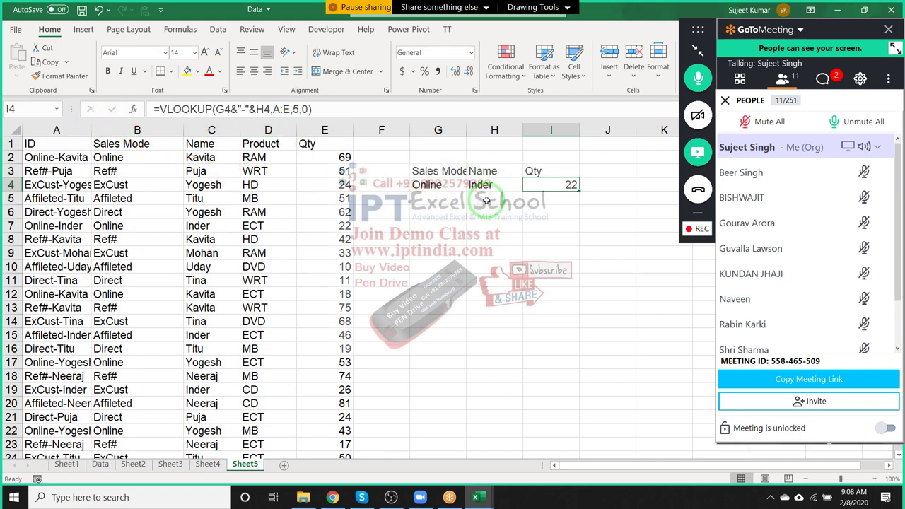
{"action": "left_click", "coordinate": [487, 201]}
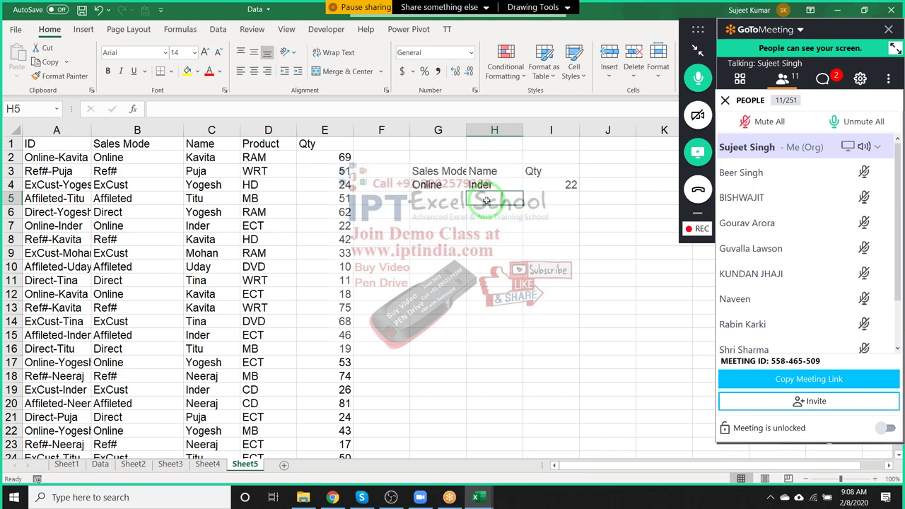
{"action": "type", "text": "RAM"}
{"action": "key", "text": "Return"}
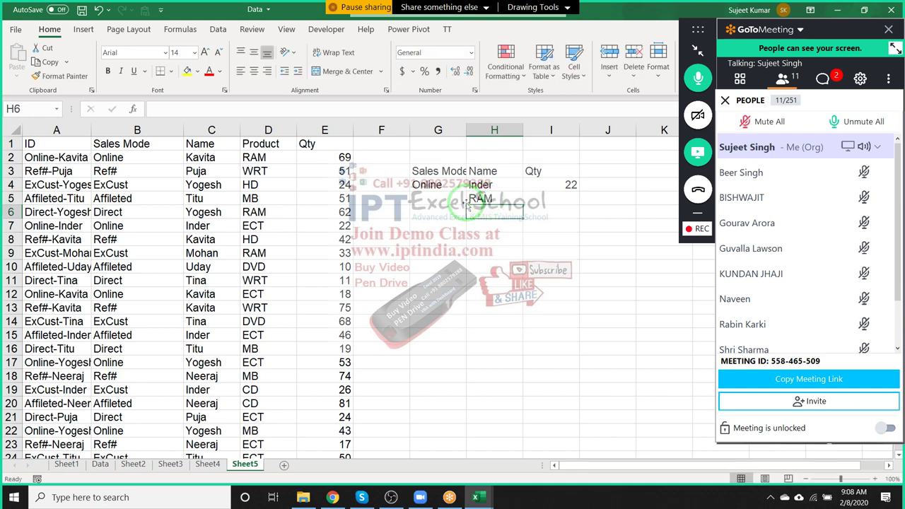
Step: Insert a blank column before ID and begin a formula in its first data cell
{"action": "left_click", "coordinate": [32, 132]}
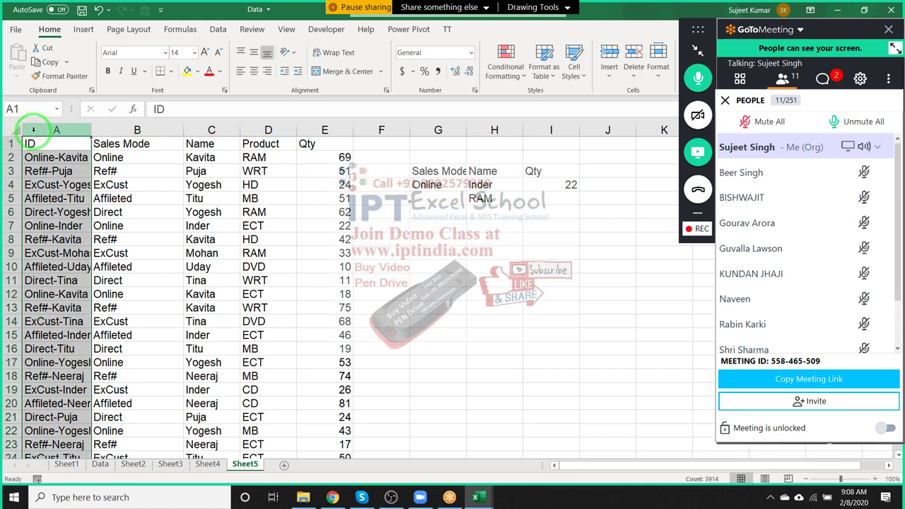
{"action": "key", "text": "ctrl+plus"}
{"action": "left_click", "coordinate": [42, 156]}
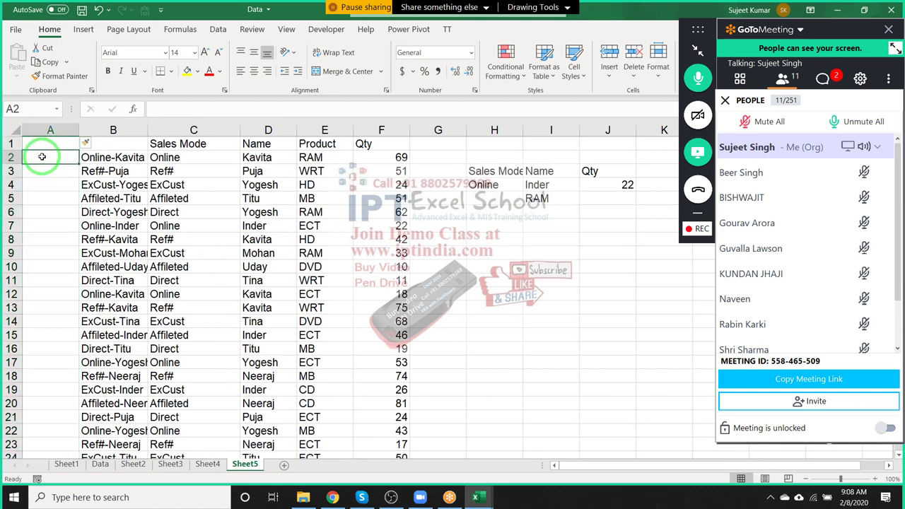
{"action": "type", "text": "="}
{"action": "key", "text": "Right"}
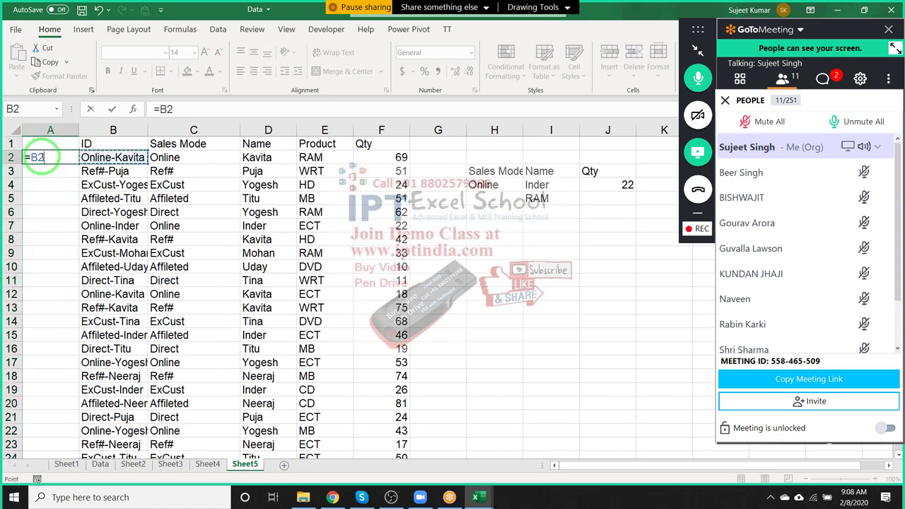
Step: Build the key =C2&"-"&D2&"-"&E2 in A2, autofit column A and fill it down
{"action": "key", "text": "Right"}
{"action": "type", "text": "&\""}
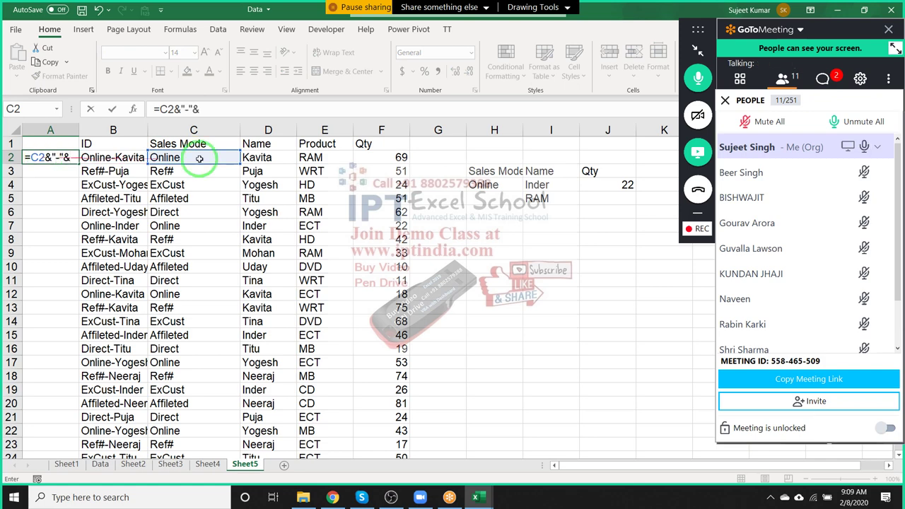
{"action": "left_click", "coordinate": [268, 157]}
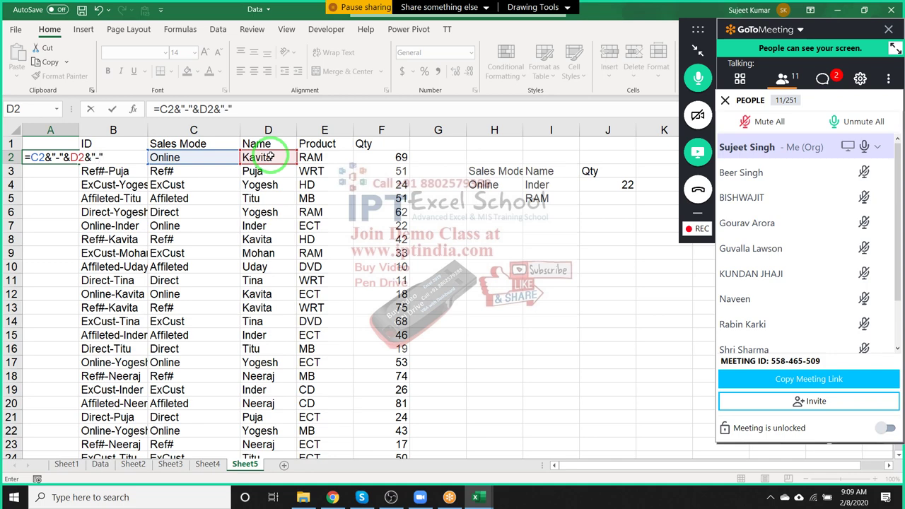
{"action": "left_click", "coordinate": [333, 156]}
{"action": "key", "text": "Return"}
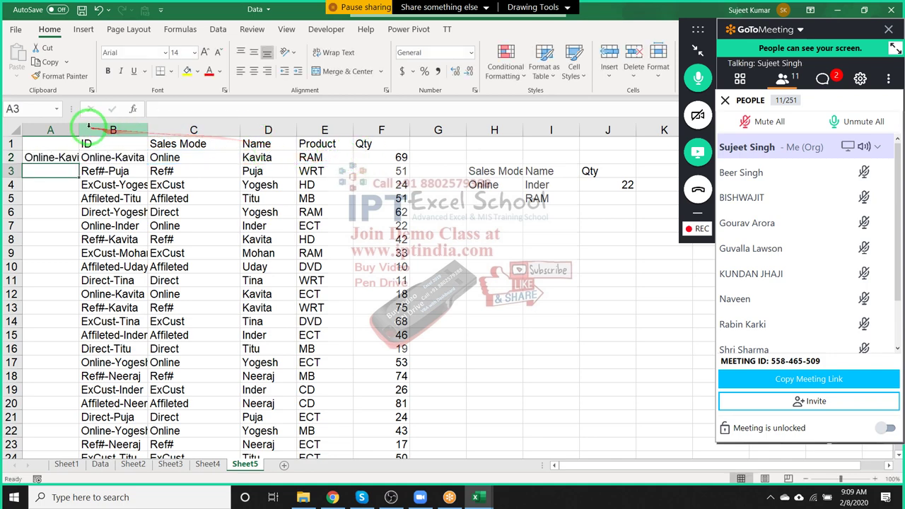
{"action": "double_click", "coordinate": [79, 129]}
{"action": "left_click", "coordinate": [108, 157]}
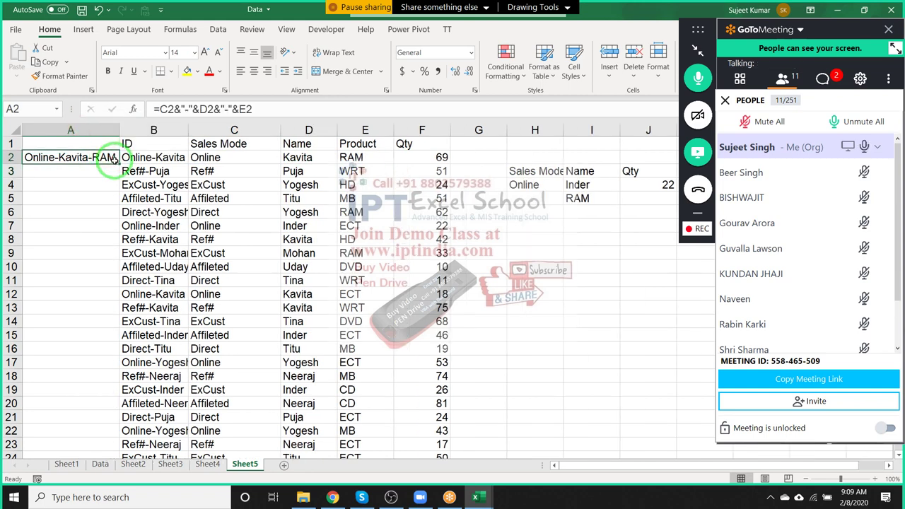
{"action": "double_click", "coordinate": [118, 163]}
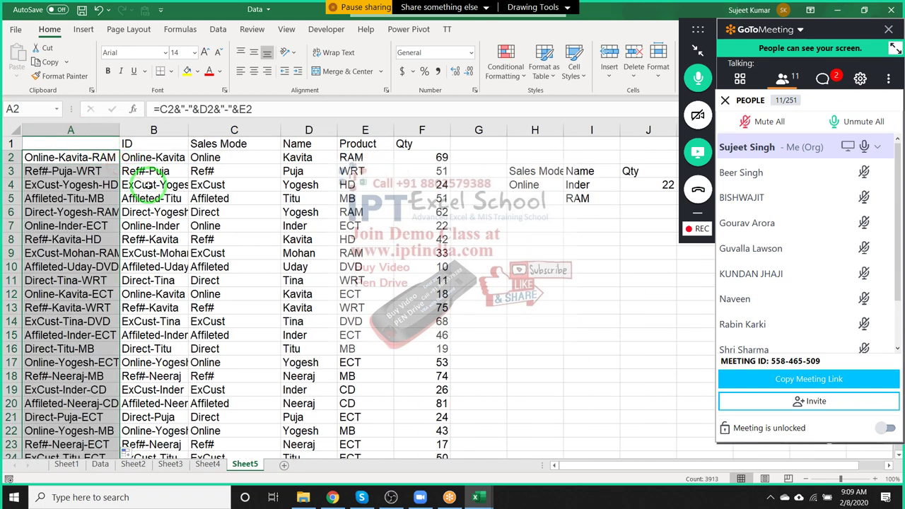
Step: Enter =VLOOKUP(H4&"-"&I4&"-"&I5,A:F,6,0) in J5, returning 52 for Online-Inder-RAM
{"action": "left_click", "coordinate": [587, 199]}
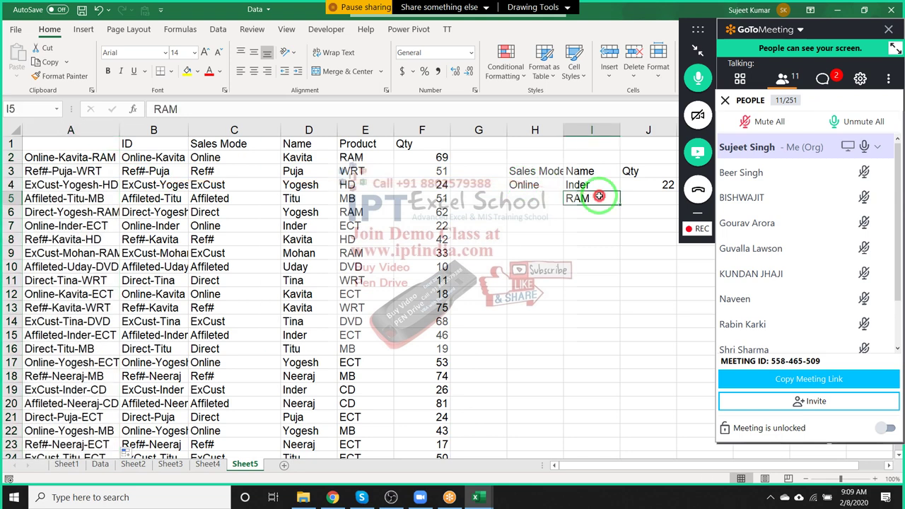
{"action": "left_click", "coordinate": [644, 198]}
{"action": "type", "text": "=vl"}
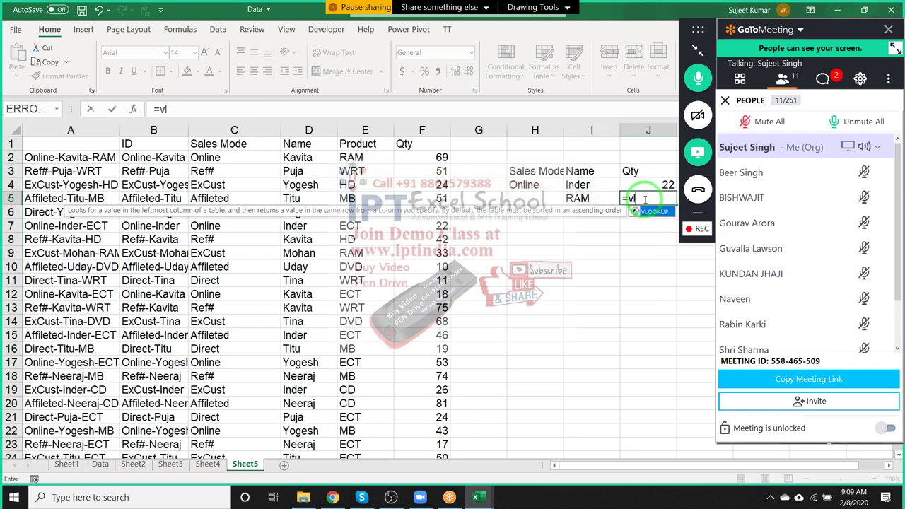
{"action": "key", "text": "Tab"}
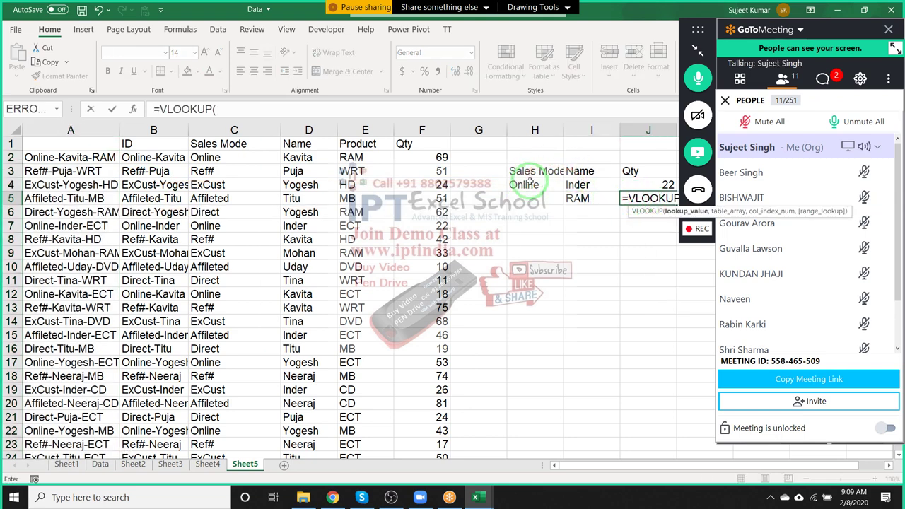
{"action": "left_click", "coordinate": [529, 185]}
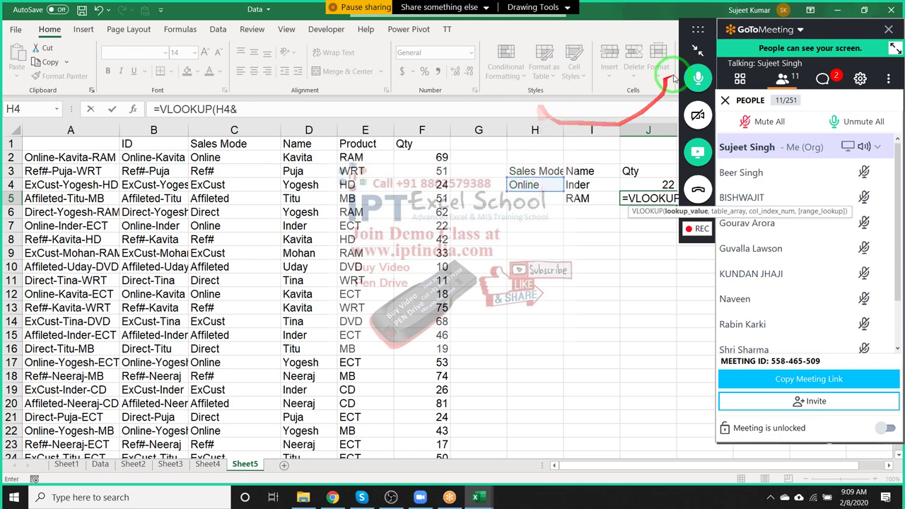
{"action": "left_click", "coordinate": [698, 53]}
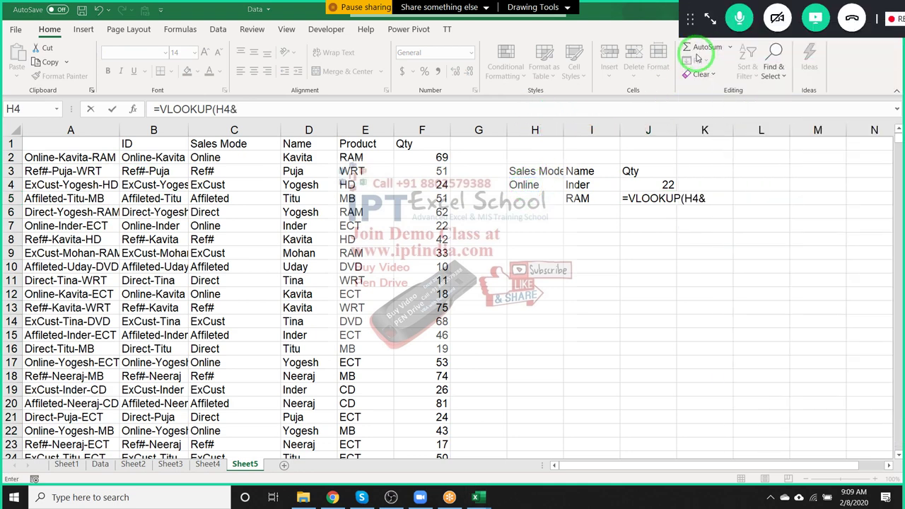
{"action": "left_click", "coordinate": [719, 196]}
{"action": "type", "text": "\"-\"&"}
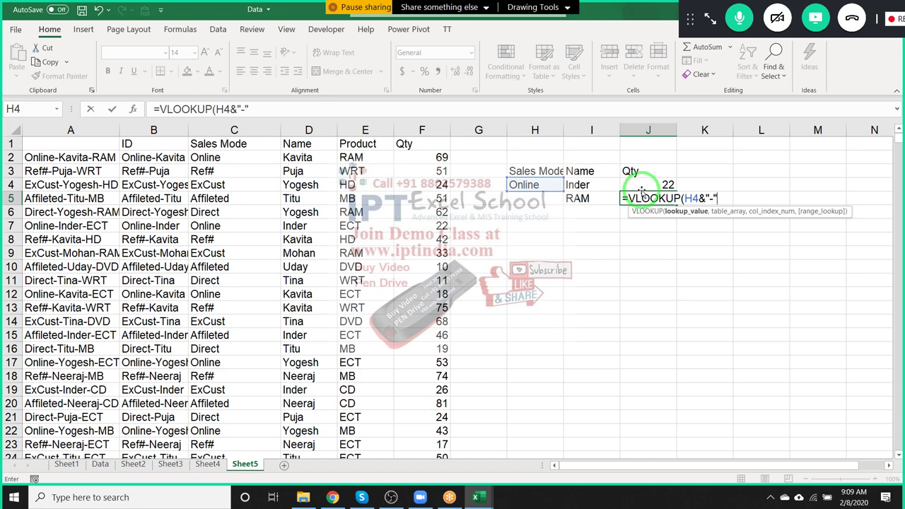
{"action": "left_click", "coordinate": [598, 182]}
{"action": "type", "text": "&\"-\"&"}
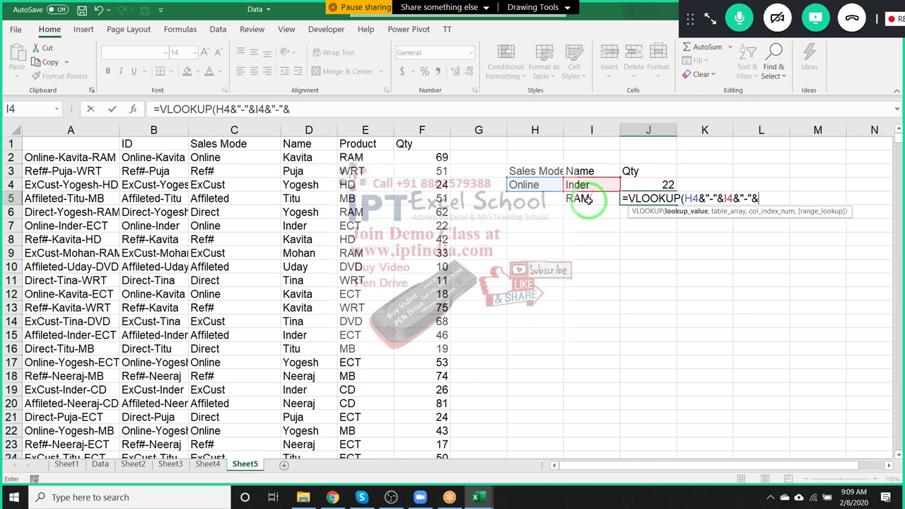
{"action": "left_click", "coordinate": [588, 198]}
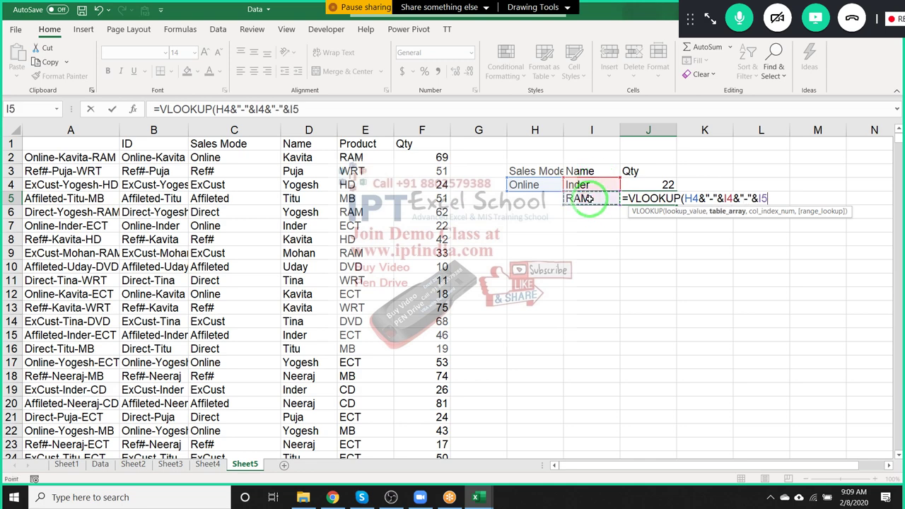
{"action": "type", "text": ","}
{"action": "left_click", "coordinate": [75, 129]}
{"action": "left_click_drag", "start_coordinate": [211, 129], "coordinate": [401, 126]}
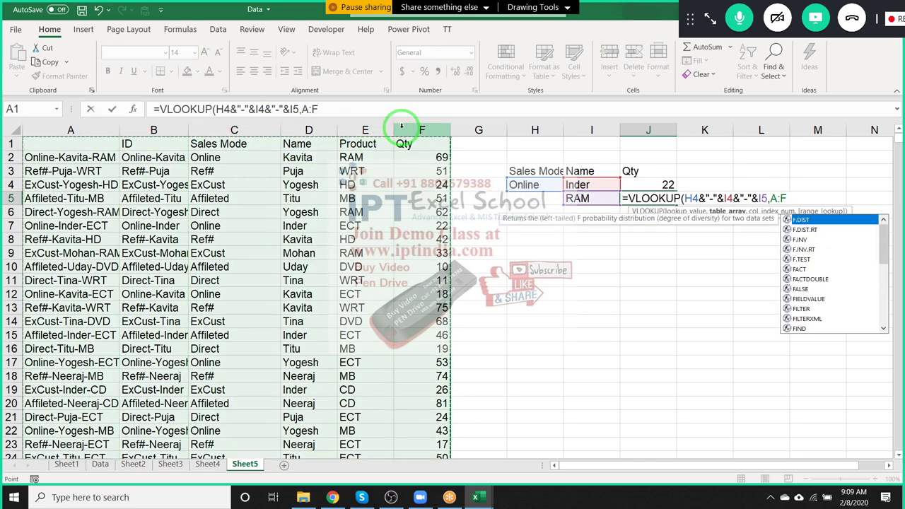
{"action": "type", "text": ","}
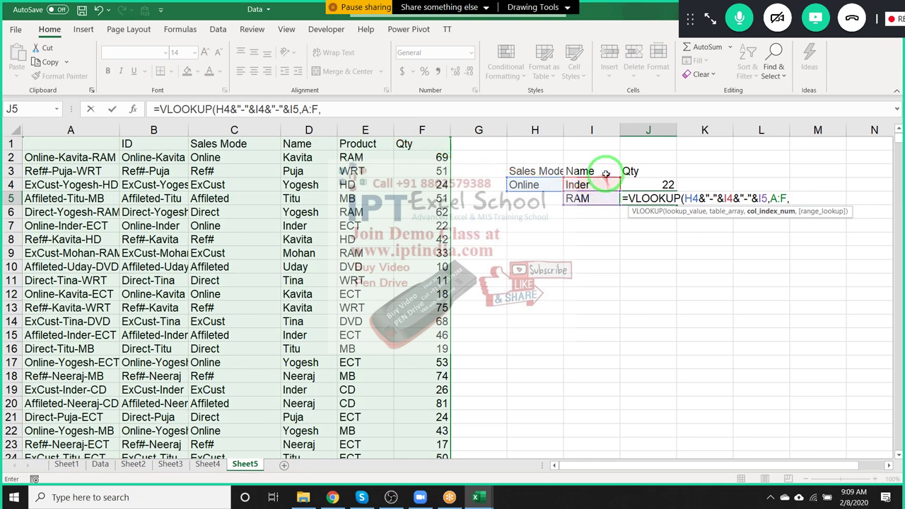
{"action": "type", "text": "6,"}
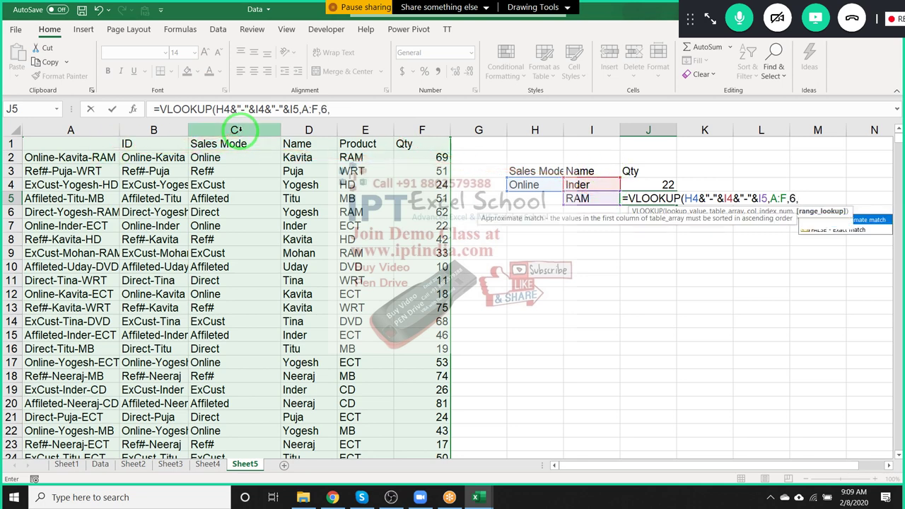
{"action": "type", "text": "0)"}
{"action": "key", "text": "Return"}
{"action": "key", "text": "Up"}
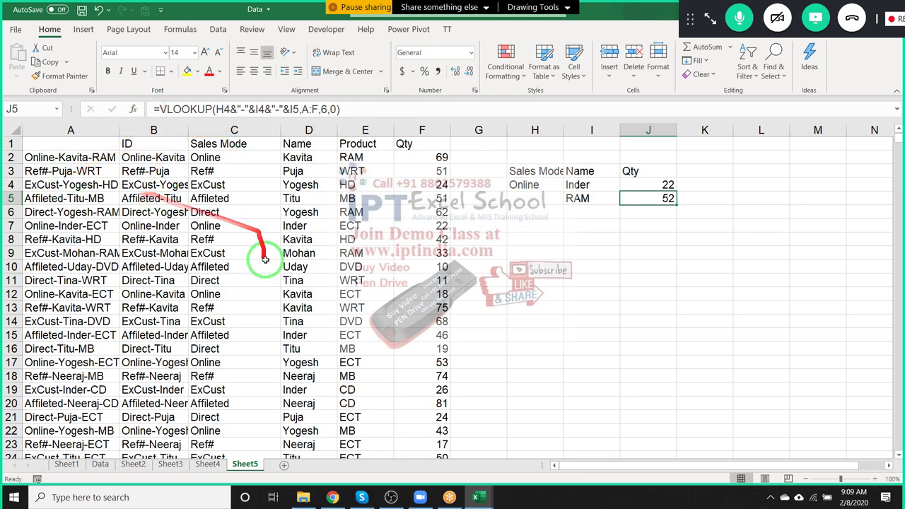
Step: Copy the Data sheet's Name, Product and Qty columns (E, I, J), then return to Sheet5
{"action": "left_click", "coordinate": [71, 213]}
{"action": "left_click", "coordinate": [154, 212]}
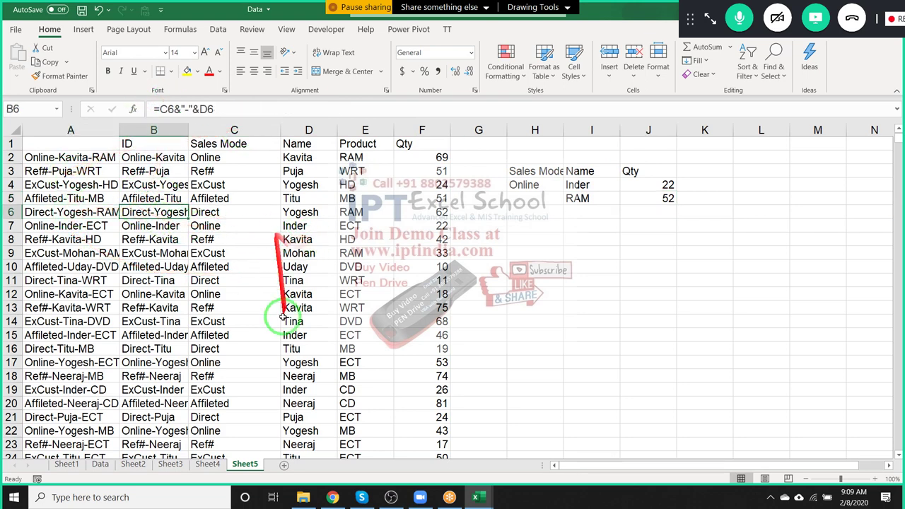
{"action": "left_click", "coordinate": [99, 464]}
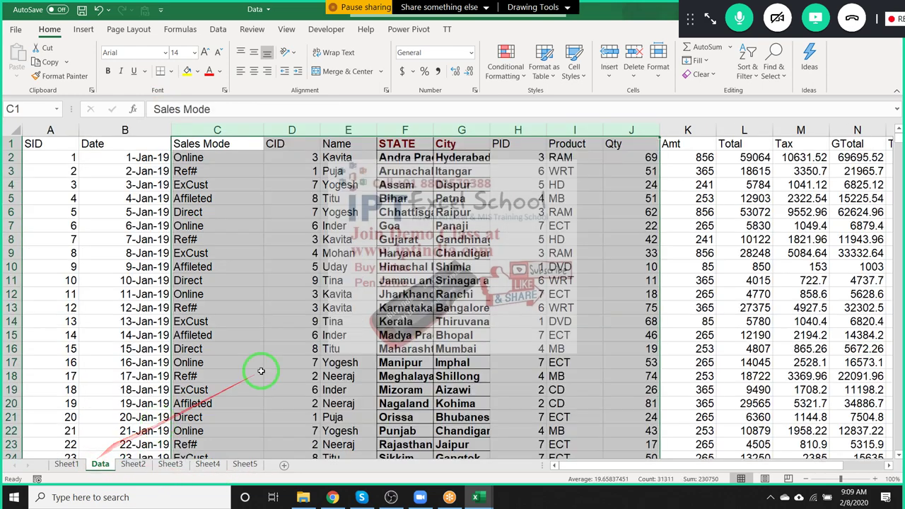
{"action": "left_click", "coordinate": [340, 239]}
{"action": "left_click", "coordinate": [348, 130]}
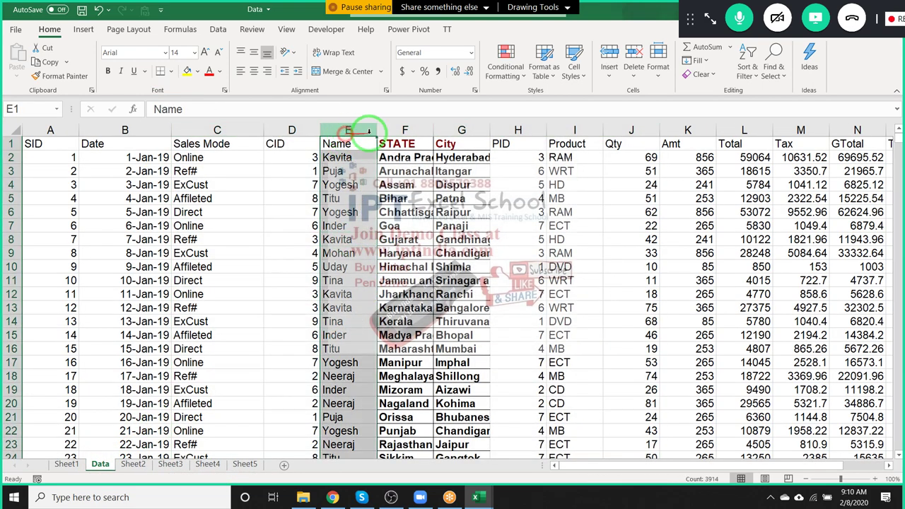
{"action": "left_click", "coordinate": [519, 131], "text": "ctrl"}
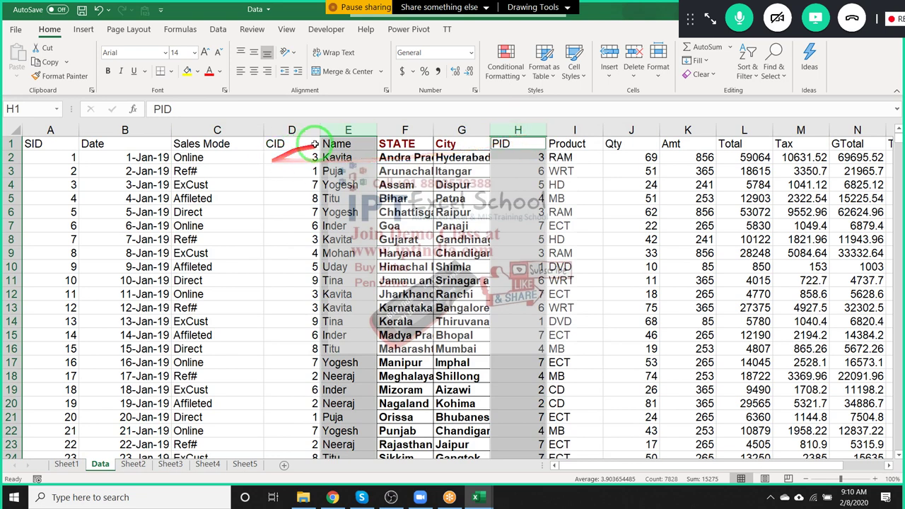
{"action": "left_click", "coordinate": [338, 131]}
{"action": "left_click", "coordinate": [576, 130]}
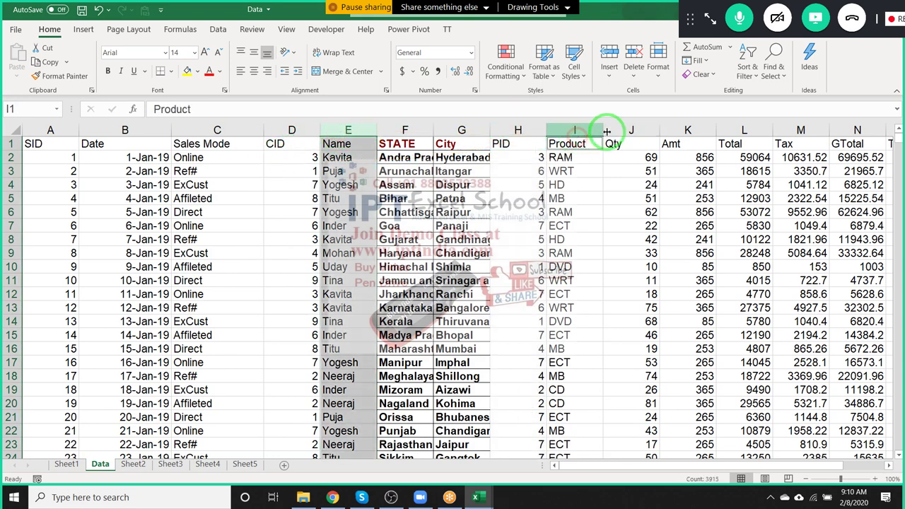
{"action": "left_click", "coordinate": [335, 153]}
{"action": "left_click", "coordinate": [331, 130]}
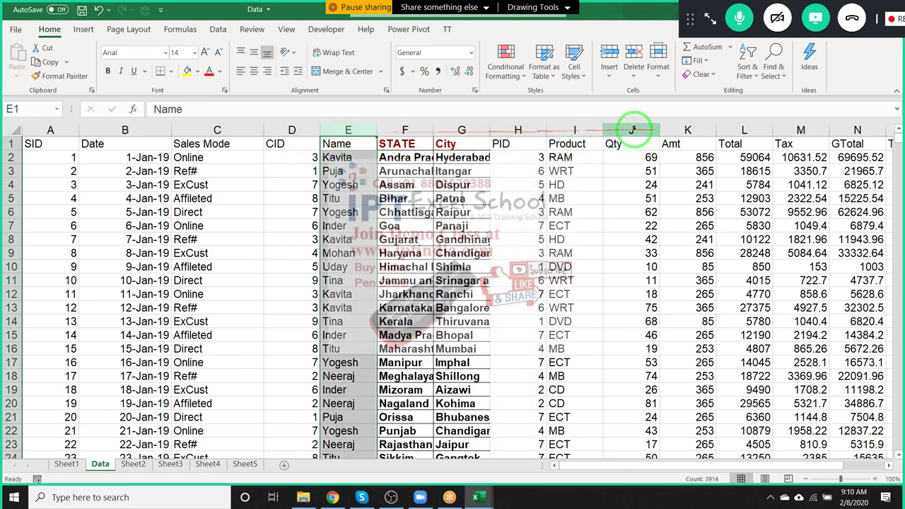
{"action": "left_click", "coordinate": [576, 130]}
{"action": "left_click", "coordinate": [630, 130], "text": "ctrl"}
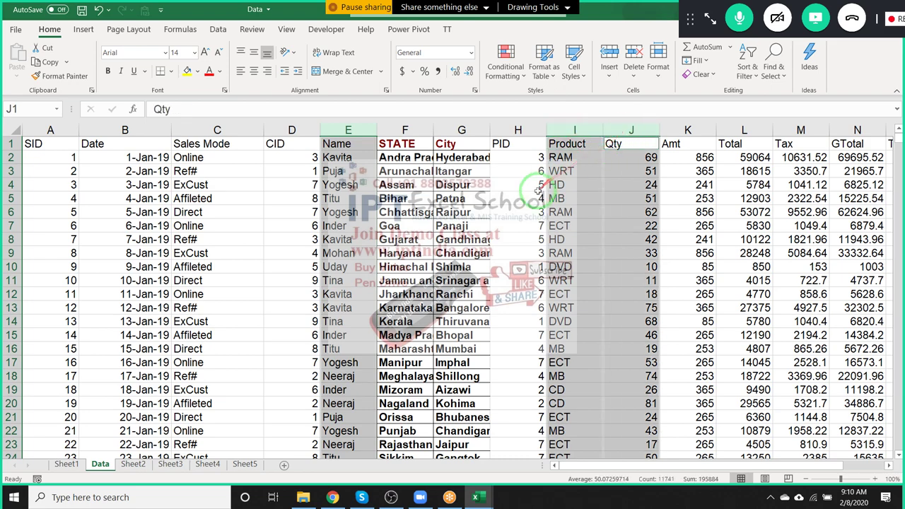
{"action": "key", "text": "ctrl+c"}
{"action": "left_click", "coordinate": [244, 464]}
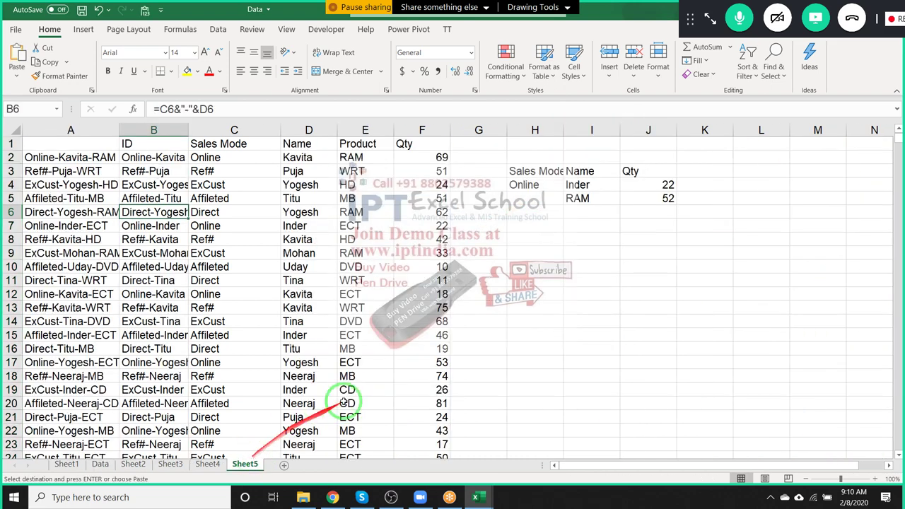
Step: Paste the copied columns into a new Sheet6, after reviewing Sheet5's J4 and J5 VLOOKUP formulas
{"action": "left_click", "coordinate": [284, 464]}
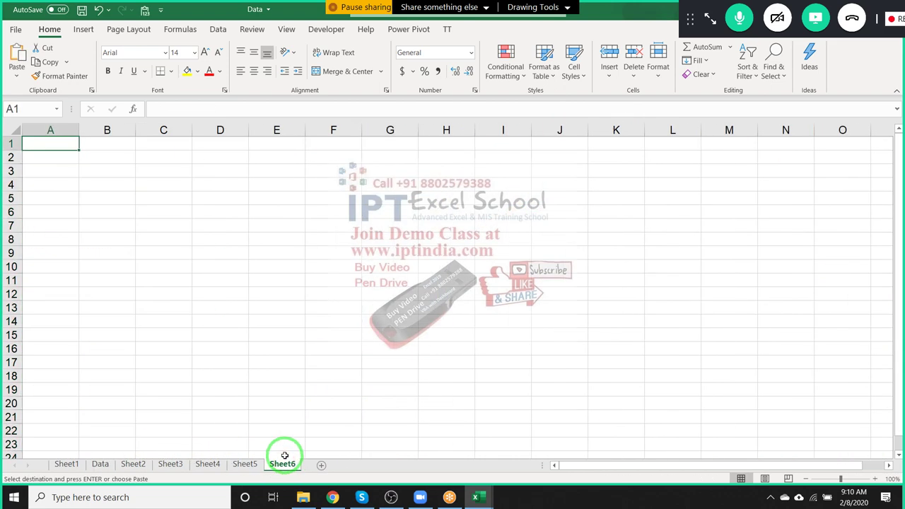
{"action": "key", "text": "ctrl+v"}
{"action": "left_click", "coordinate": [245, 462]}
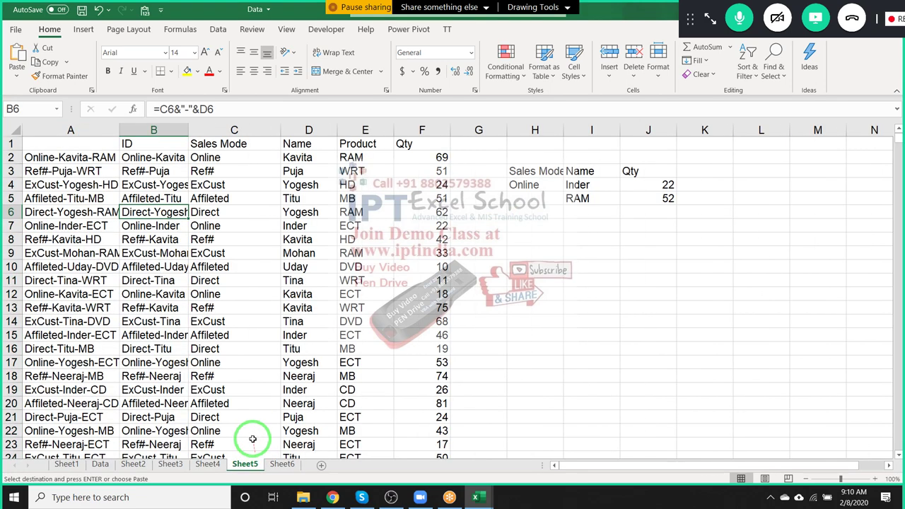
{"action": "left_click_drag", "start_coordinate": [249, 285], "coordinate": [478, 177]}
{"action": "left_click_drag", "start_coordinate": [347, 199], "coordinate": [566, 199]}
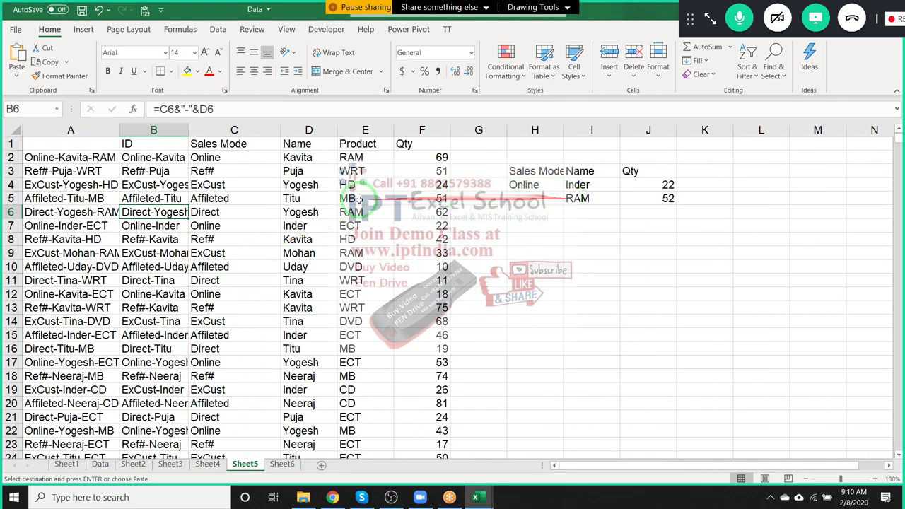
{"action": "mouse_move", "coordinate": [204, 157]}
{"action": "left_mouse_down"}
{"action": "mouse_move", "coordinate": [382, 212]}
{"action": "mouse_move", "coordinate": [417, 292]}
{"action": "left_mouse_up"}
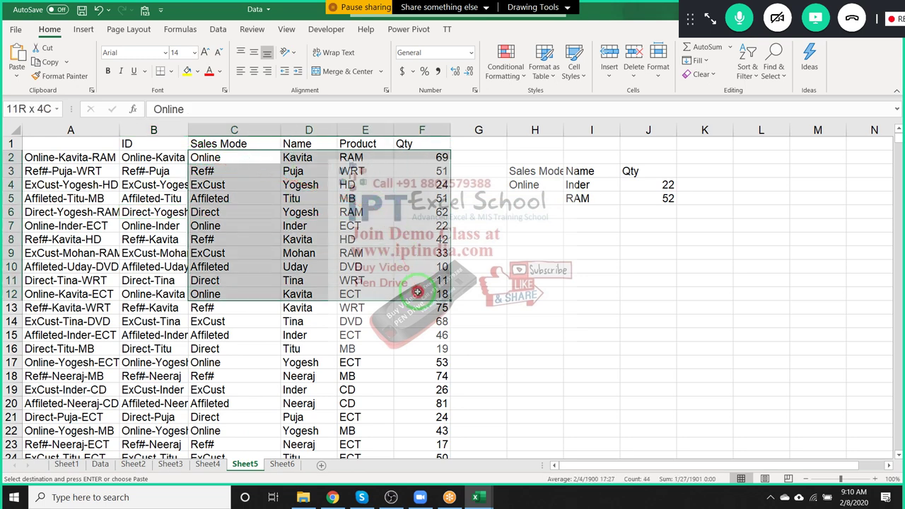
{"action": "left_click", "coordinate": [588, 195]}
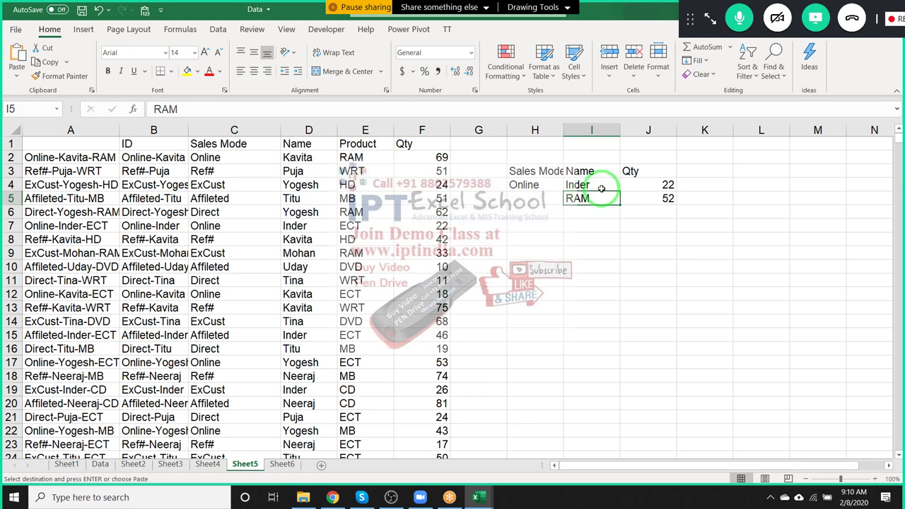
{"action": "left_click", "coordinate": [600, 185]}
{"action": "left_click", "coordinate": [639, 183]}
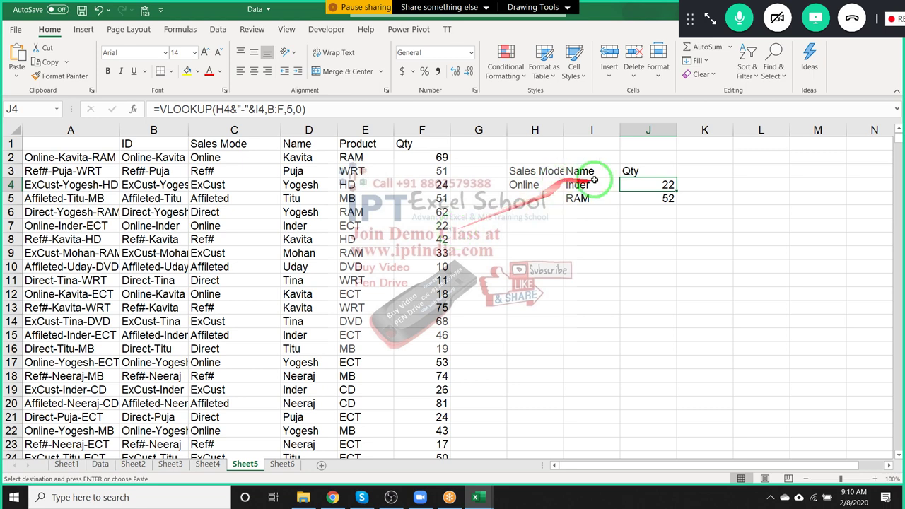
{"action": "left_click", "coordinate": [650, 198]}
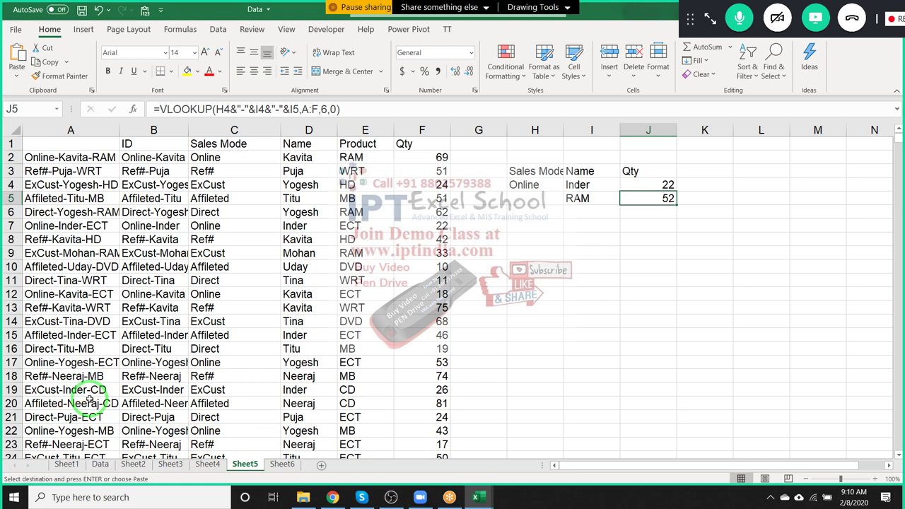
{"action": "left_click", "coordinate": [279, 463]}
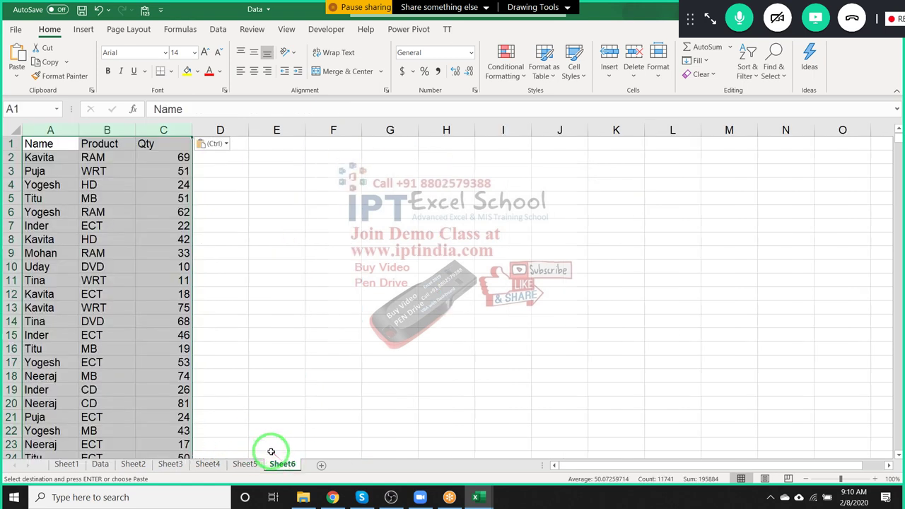
{"action": "left_click", "coordinate": [245, 463]}
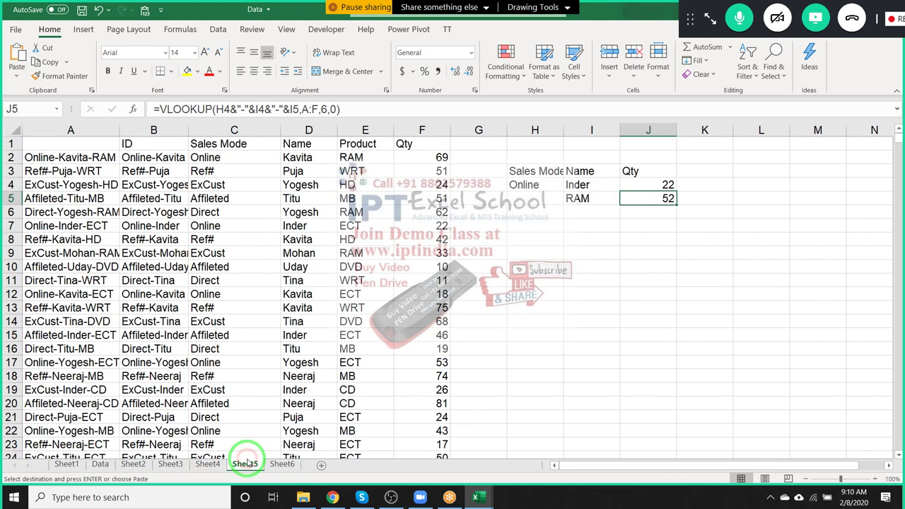
{"action": "left_click", "coordinate": [279, 464]}
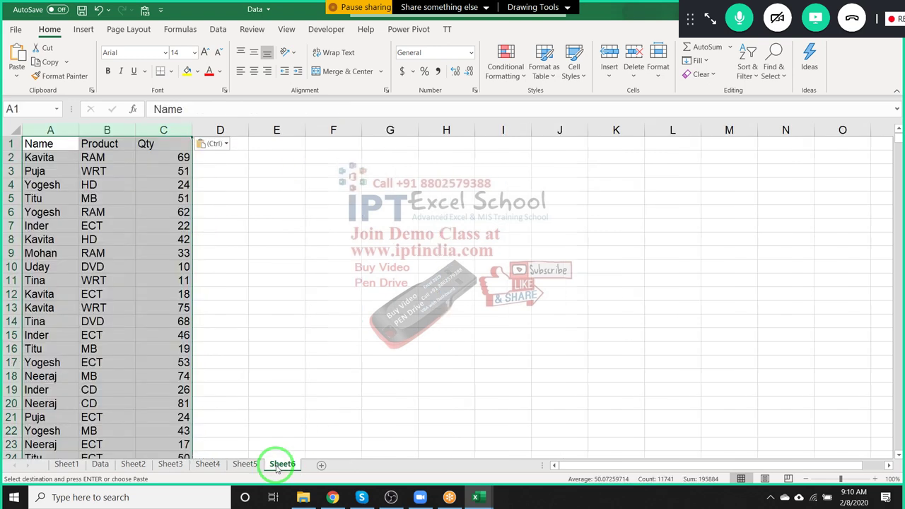
{"action": "left_click", "coordinate": [130, 191]}
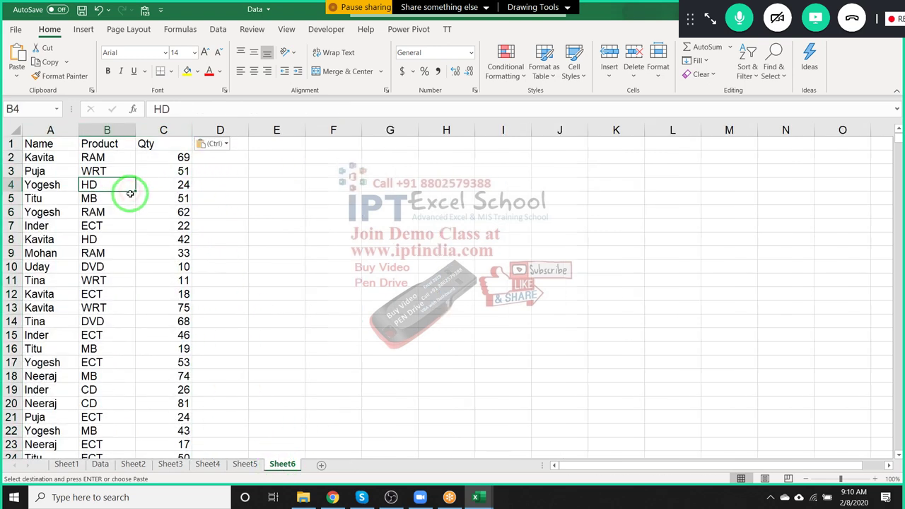
{"action": "left_click", "coordinate": [155, 197]}
{"action": "left_click", "coordinate": [171, 227]}
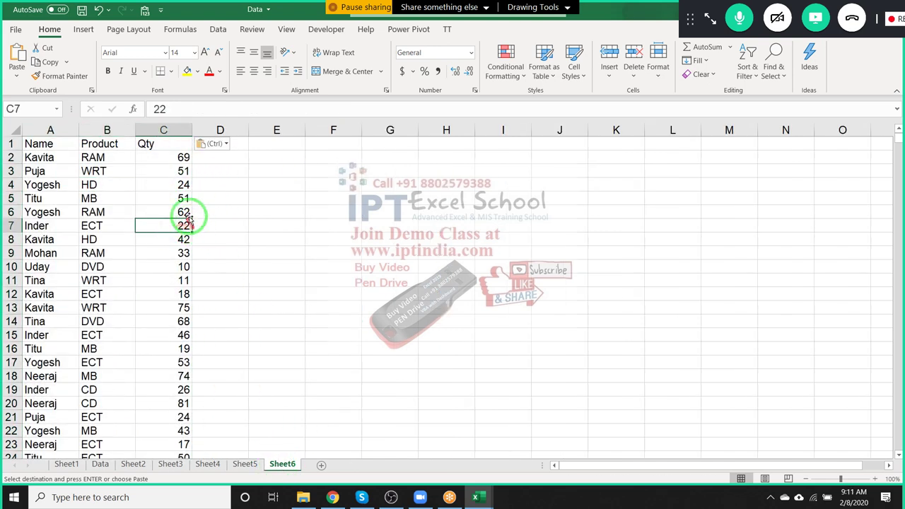
{"action": "left_click", "coordinate": [65, 166]}
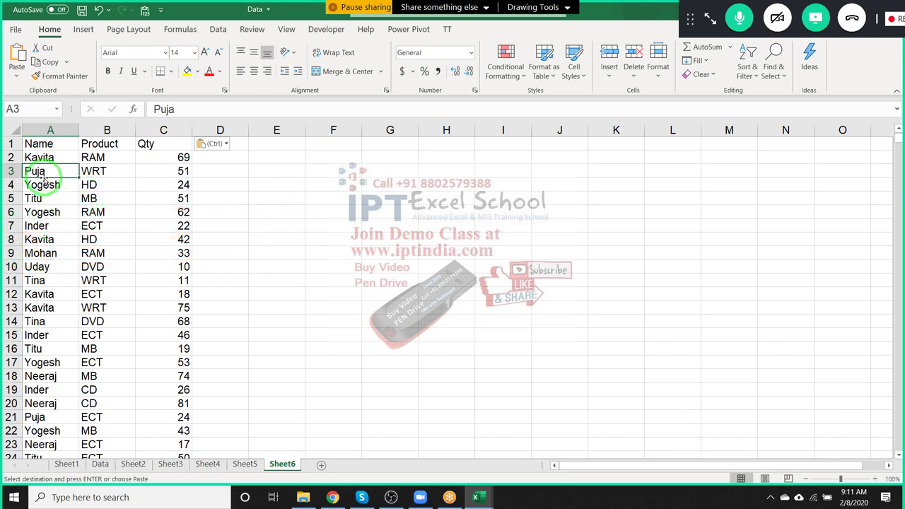
Step: Type Puja in F5 as the lookup name
{"action": "left_click", "coordinate": [315, 196]}
{"action": "type", "text": "Puja"}
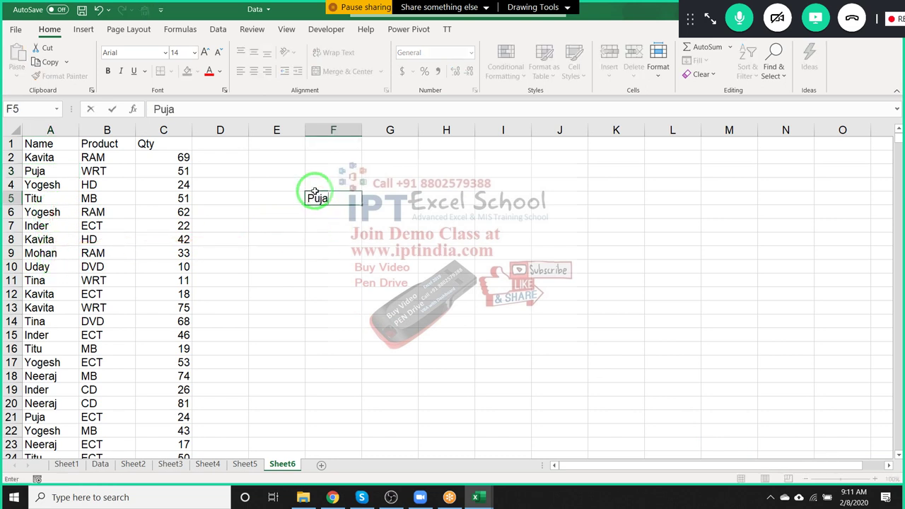
{"action": "key", "text": "Tab"}
Step: Enter =VLOOKUP(F5,A:C,3,0) in G5, returning Puja's Qty of 51
{"action": "type", "text": "=vl;"}
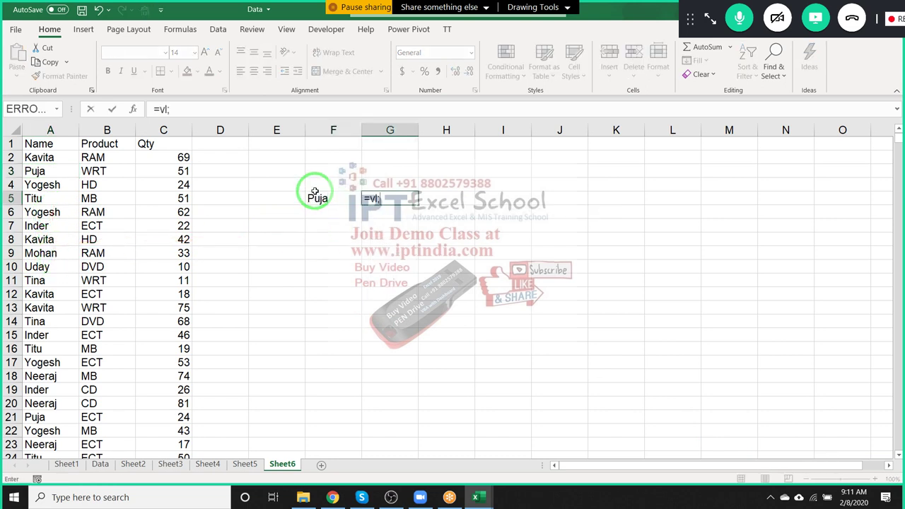
{"action": "key", "text": "BackSpace"}
{"action": "key", "text": "Tab"}
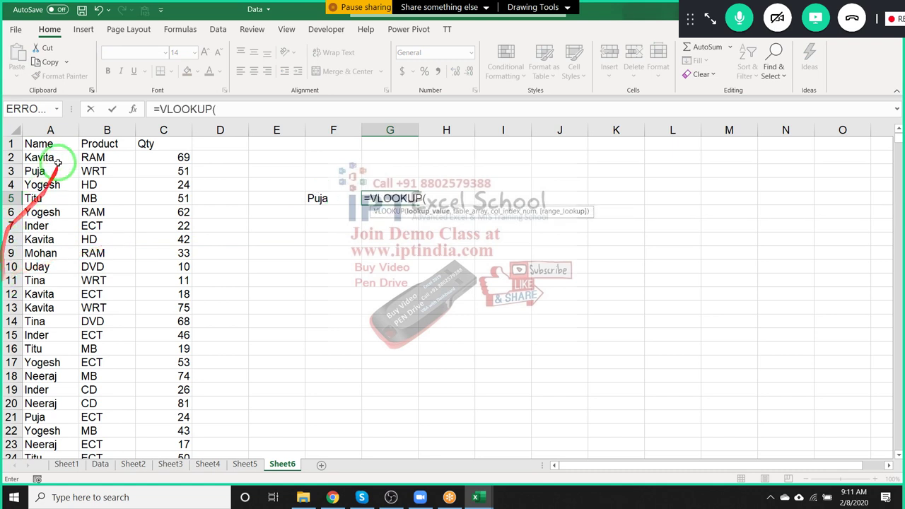
{"action": "left_click_drag", "start_coordinate": [51, 133], "coordinate": [165, 130]}
{"action": "type", "text": ","}
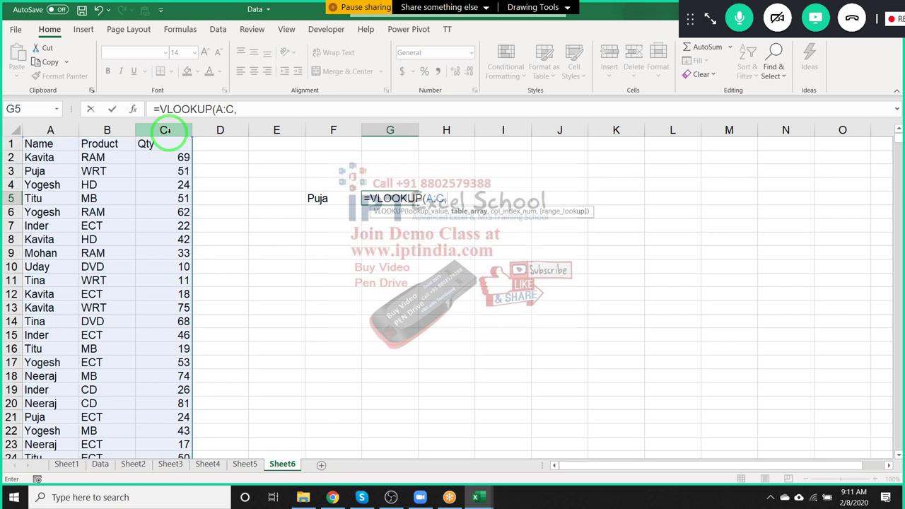
{"action": "key", "text": "BackSpace"}
{"action": "key", "text": "BackSpace"}
{"action": "key", "text": "BackSpace"}
{"action": "key", "text": "BackSpace"}
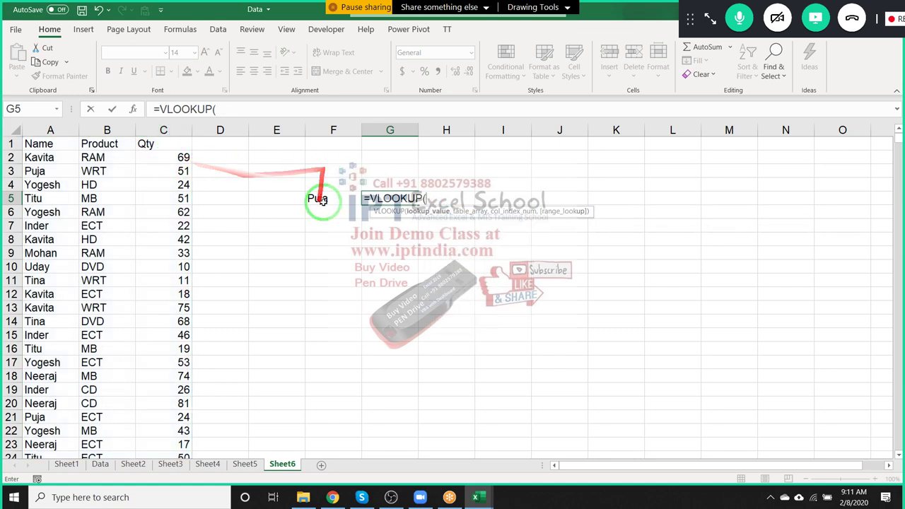
{"action": "left_click", "coordinate": [322, 200]}
{"action": "type", "text": ",A:A"}
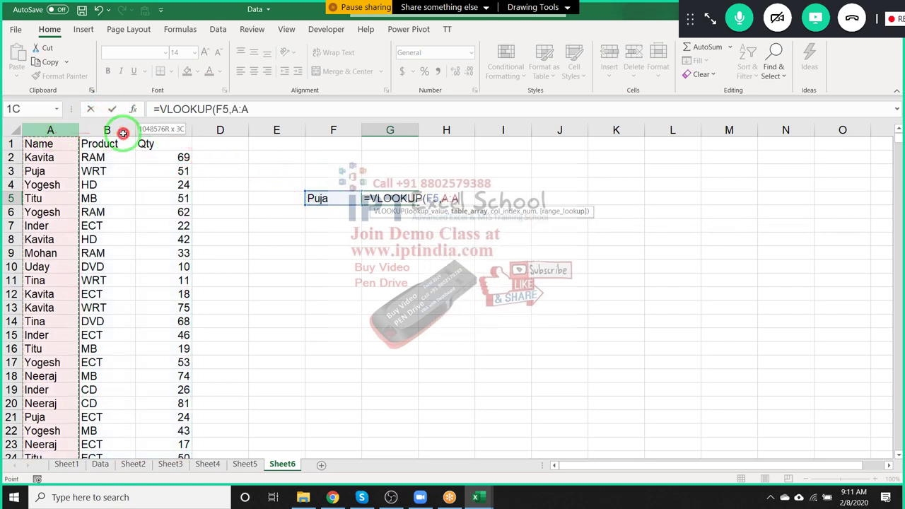
{"action": "left_click_drag", "start_coordinate": [59, 127], "coordinate": [182, 131]}
{"action": "type", "text": ",3,"}
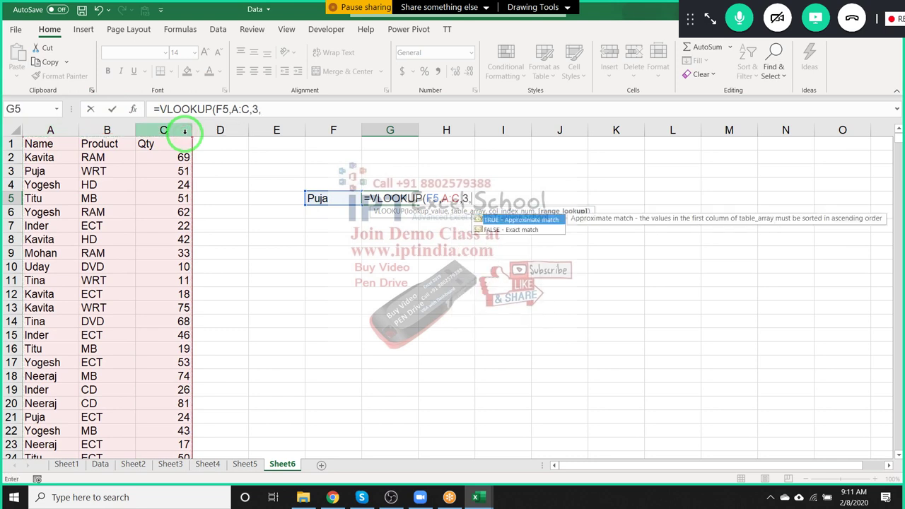
{"action": "type", "text": "0"}
{"action": "key", "text": "Return"}
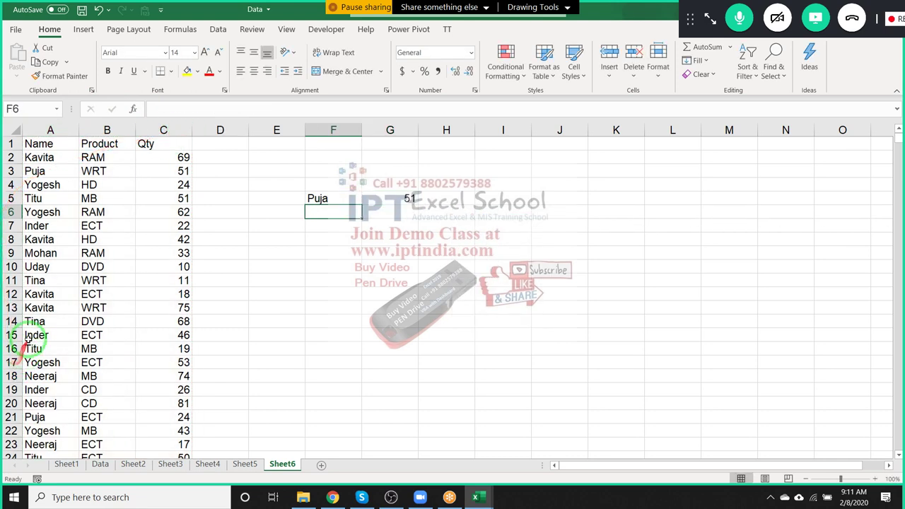
Step: Delete all table data from row 16 down, keeping rows 2–15
{"action": "left_click", "coordinate": [43, 250]}
{"action": "key", "text": "Down"}
{"action": "key", "text": "Down"}
{"action": "key", "text": "Down"}
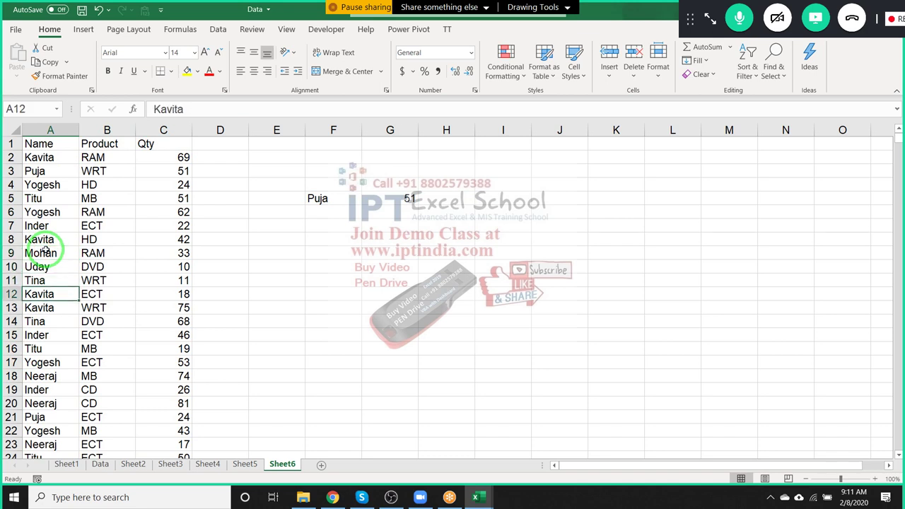
{"action": "key", "text": "Down"}
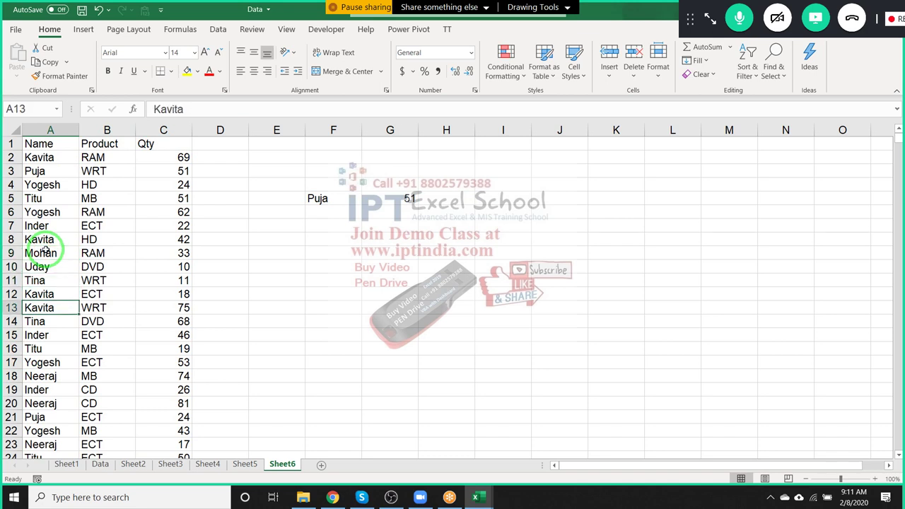
{"action": "key", "text": "Down"}
{"action": "key", "text": "Down"}
{"action": "key", "text": "Down"}
{"action": "key", "text": "ctrl+shift+Right"}
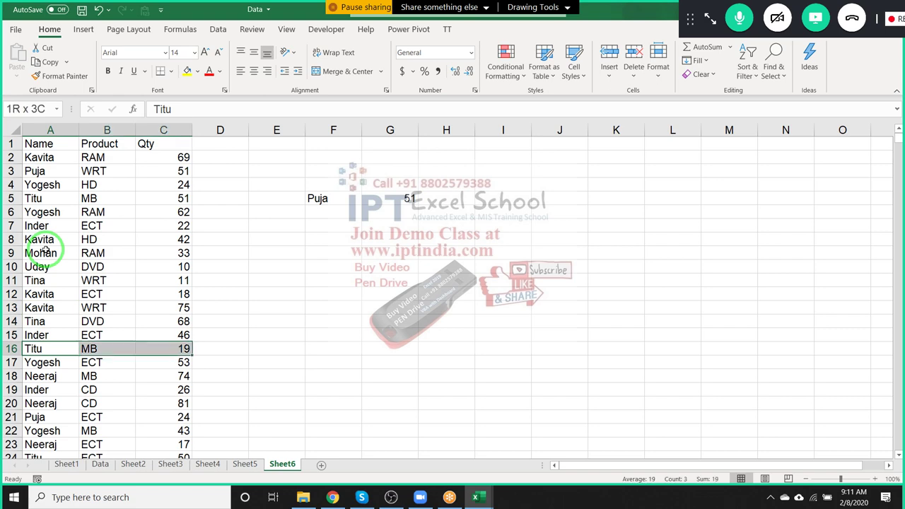
{"action": "key", "text": "ctrl+shift+Down"}
{"action": "key", "text": "Delete"}
{"action": "key", "text": "ctrl+Home"}
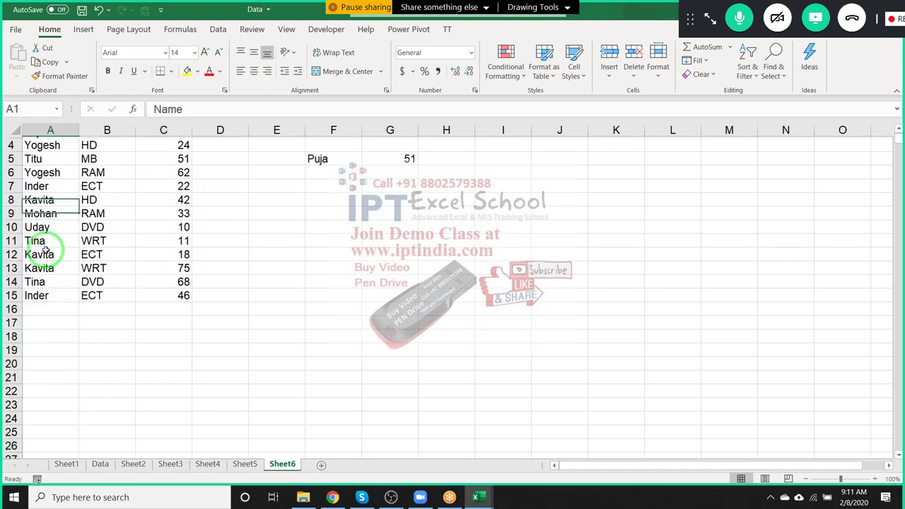
{"action": "key", "text": "Down"}
{"action": "key", "text": "Down"}
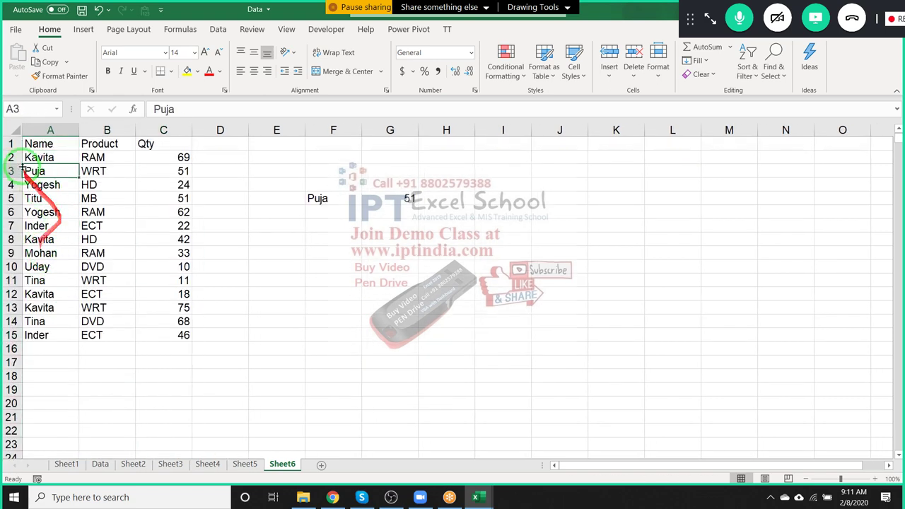
{"action": "left_click", "coordinate": [193, 108]}
{"action": "type", "text": "S"}
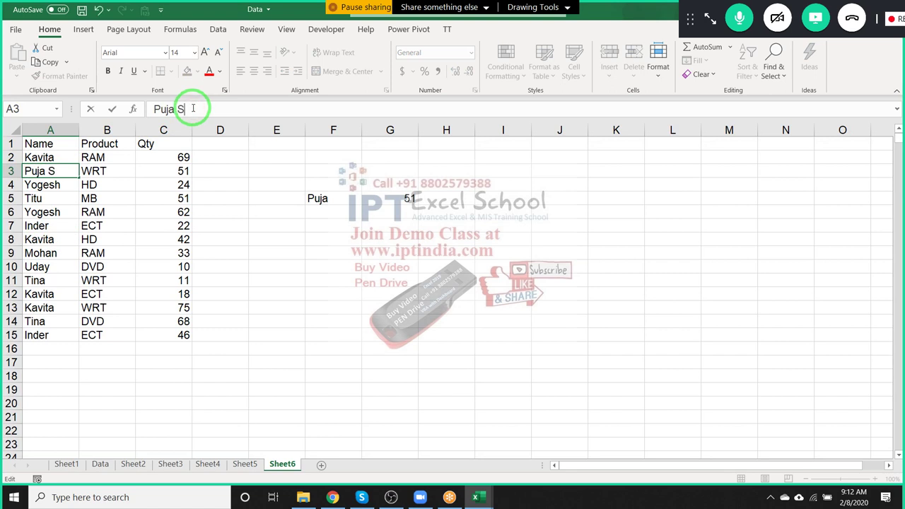
{"action": "type", "text": "ingh"}
{"action": "key", "text": "Return"}
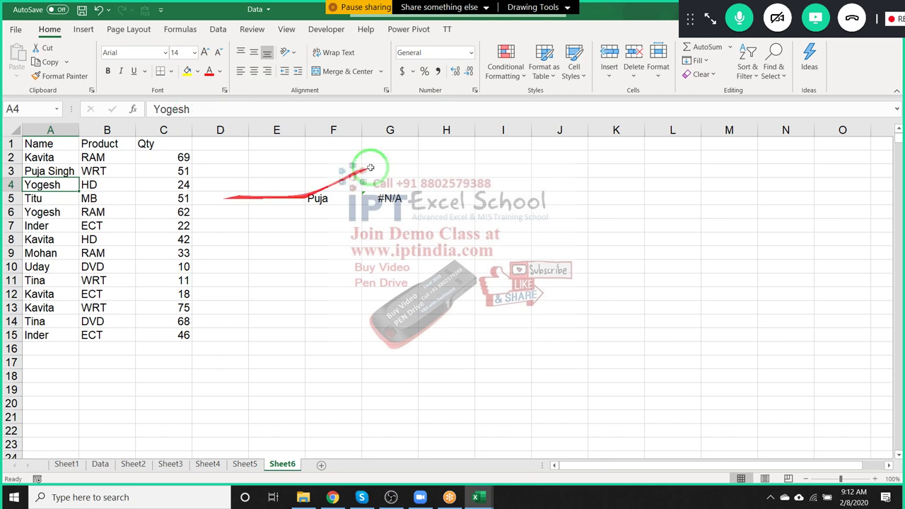
Step: Change F5's lookup name to the wildcard *Puja* so G5 returns 51 again
{"action": "left_click", "coordinate": [327, 199]}
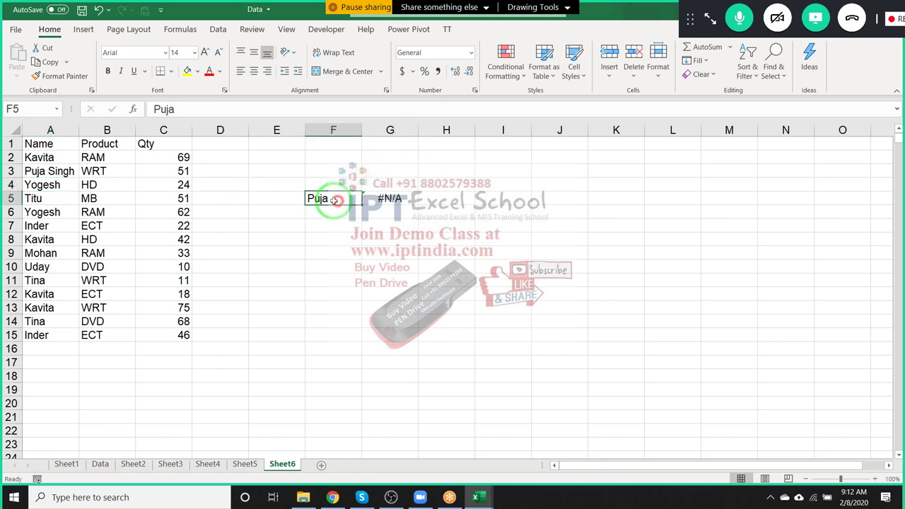
{"action": "left_click", "coordinate": [155, 109]}
{"action": "type", "text": "*"}
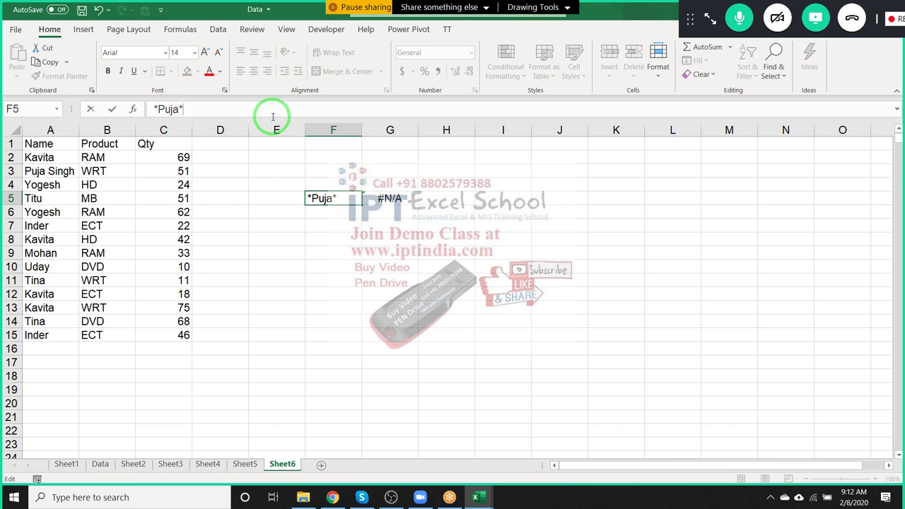
{"action": "key", "text": "Return"}
{"action": "key", "text": "Up"}
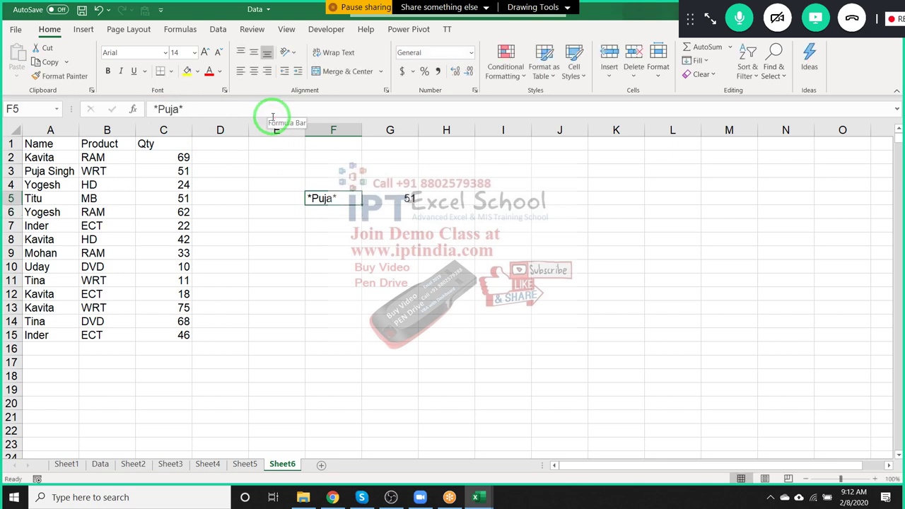
Step: Change the A7 name to 7854@Neha and autofit column A
{"action": "left_click", "coordinate": [42, 226]}
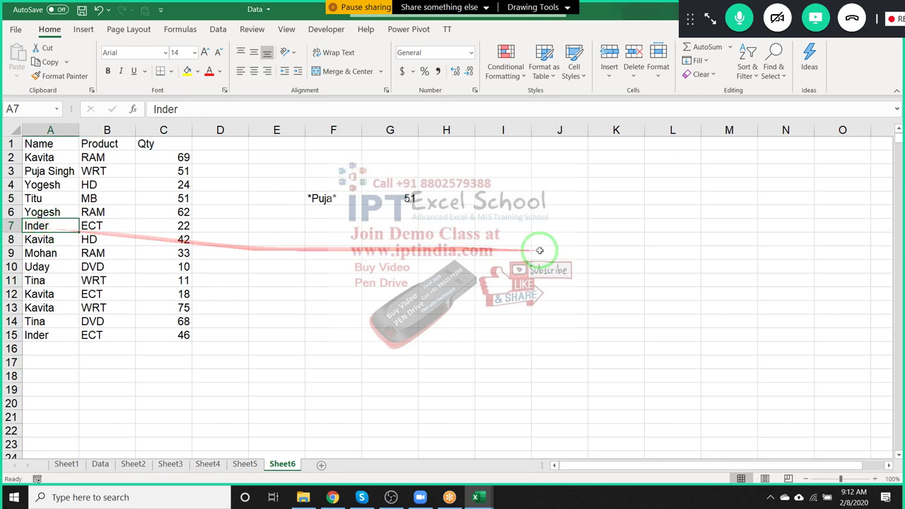
{"action": "type", "text": "7854"}
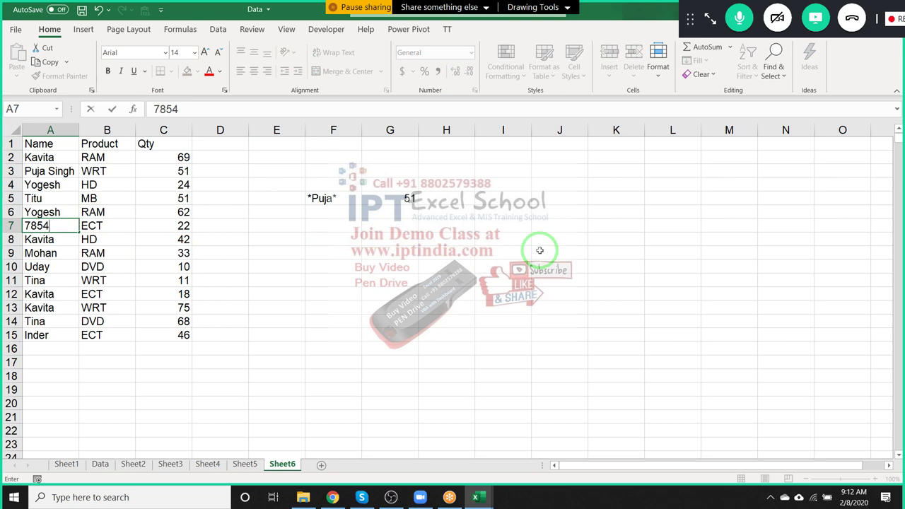
{"action": "type", "text": "@user"}
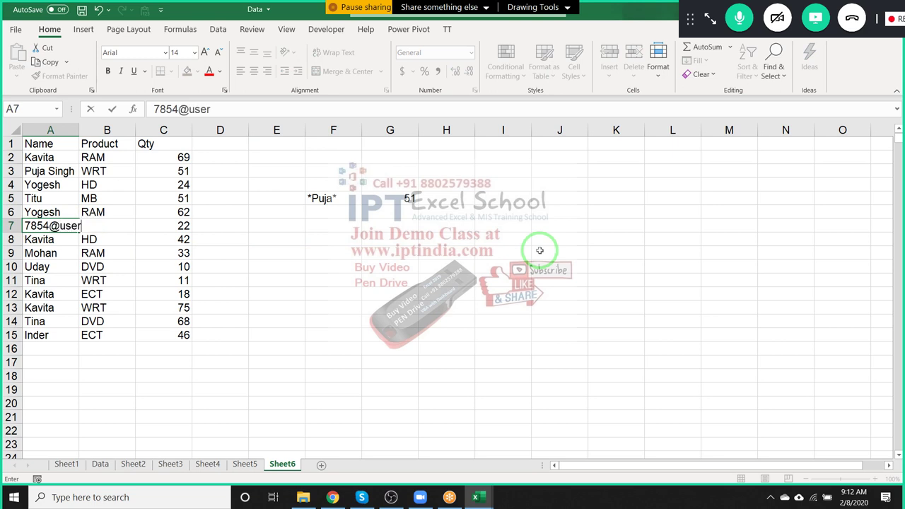
{"action": "key", "text": "Return"}
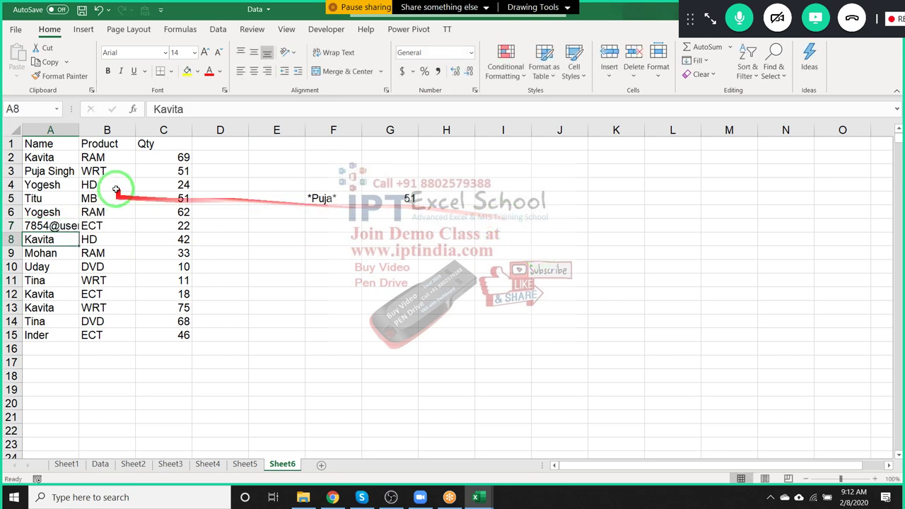
{"action": "double_click", "coordinate": [83, 130]}
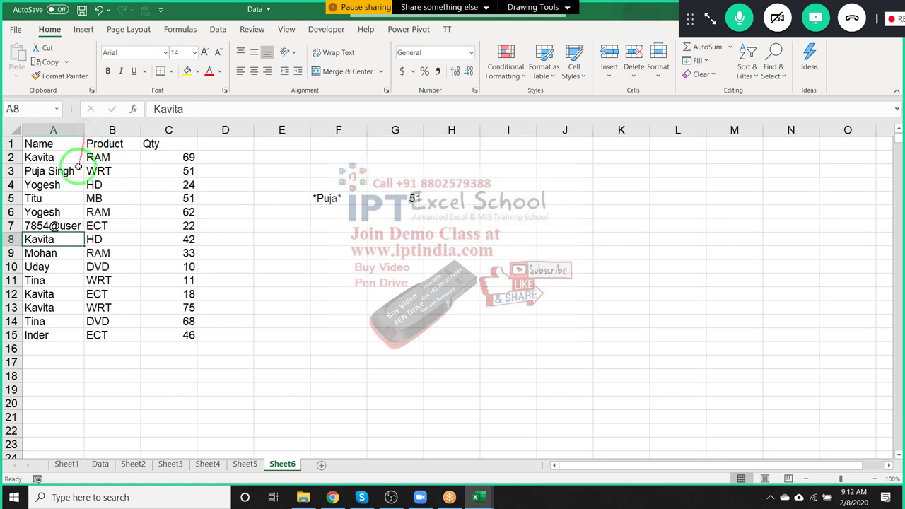
{"action": "left_click", "coordinate": [65, 225]}
{"action": "left_click_drag", "start_coordinate": [188, 110], "coordinate": [223, 111]}
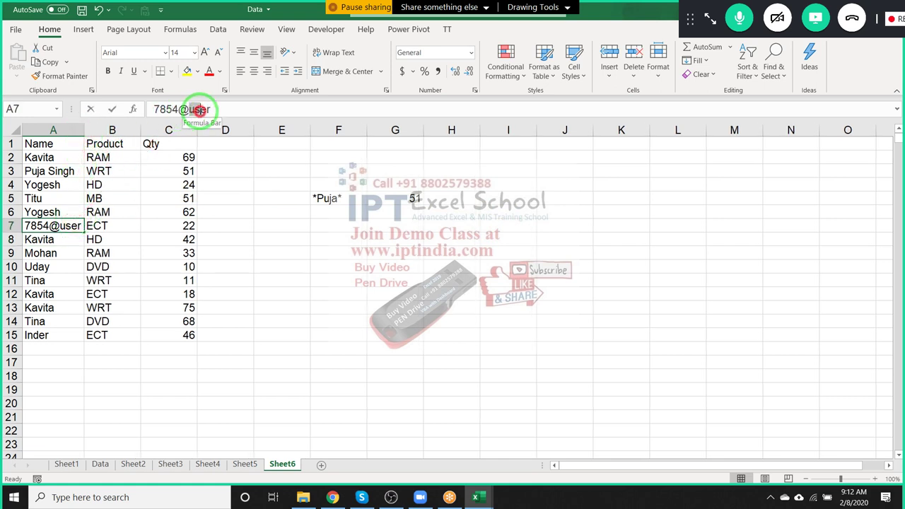
{"action": "type", "text": "Pu"}
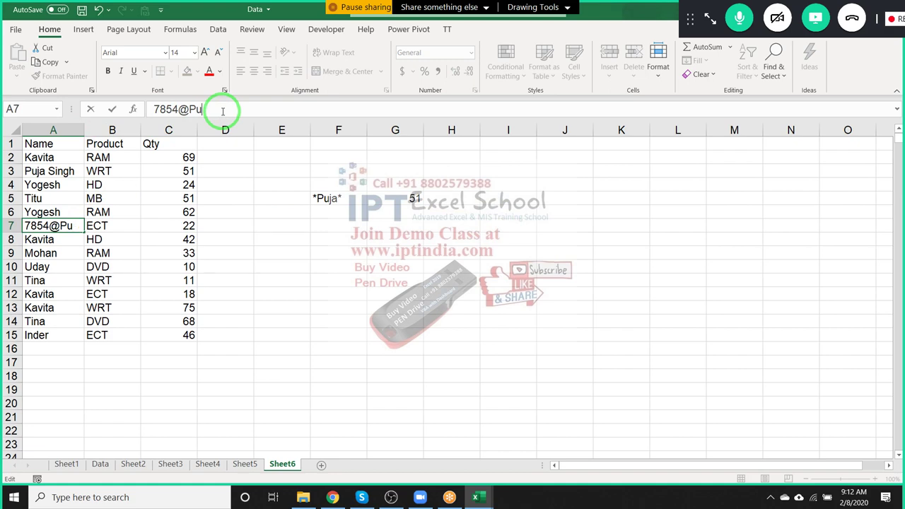
{"action": "key", "text": "BackSpace"}
{"action": "key", "text": "BackSpace"}
{"action": "type", "text": "Neh"}
{"action": "type", "text": "a"}
{"action": "key", "text": "Return"}
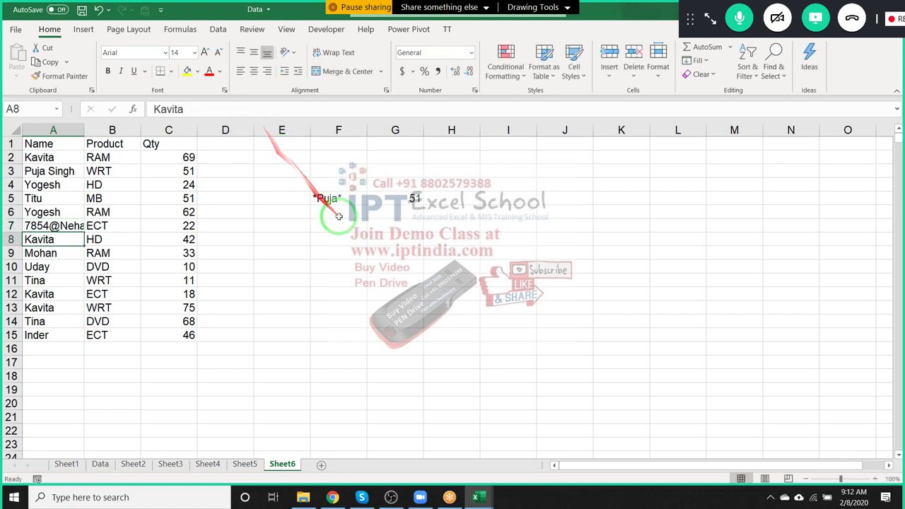
{"action": "left_click", "coordinate": [341, 214]}
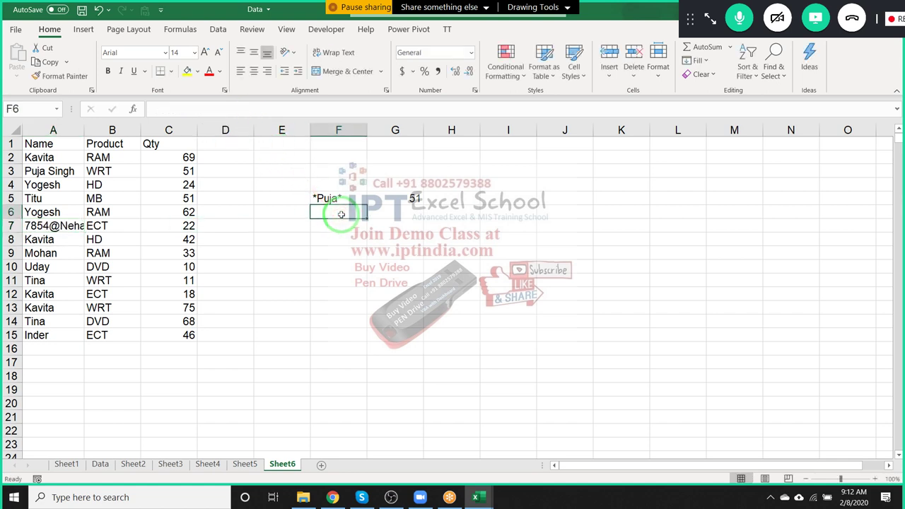
Step: Enter Neha in F6 and =VLOOKUP(F6,A:C,2,0) in G6
{"action": "type", "text": "Neha"}
{"action": "key", "text": "Return"}
{"action": "left_click", "coordinate": [341, 214]}
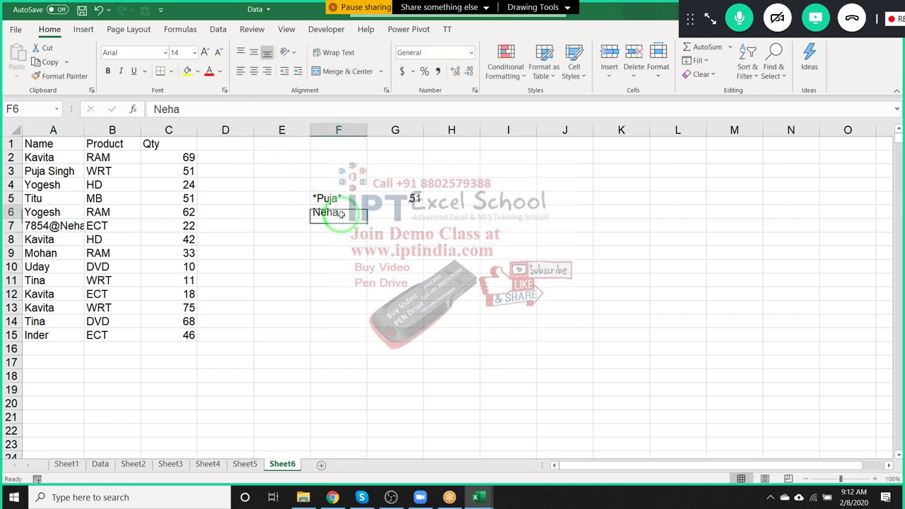
{"action": "key", "text": "Right"}
{"action": "type", "text": "=vl"}
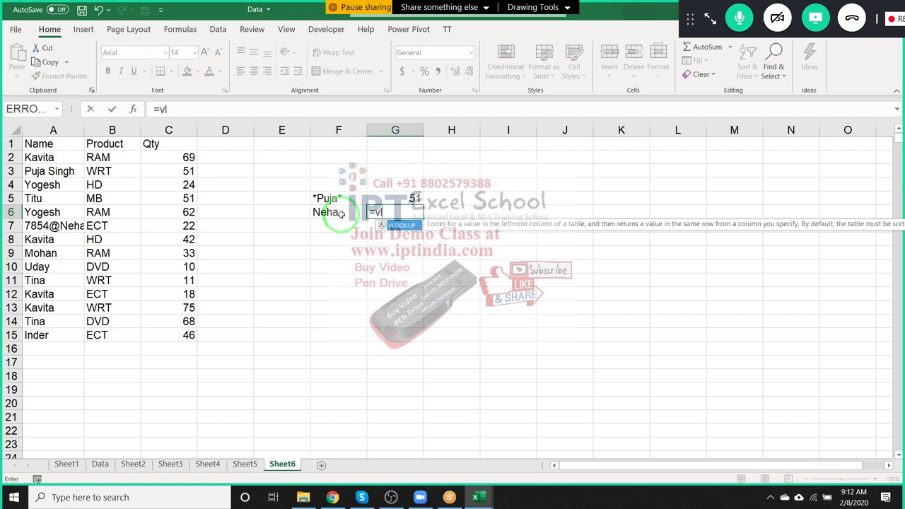
{"action": "key", "text": "Tab"}
{"action": "left_click", "coordinate": [341, 213]}
{"action": "type", "text": ","}
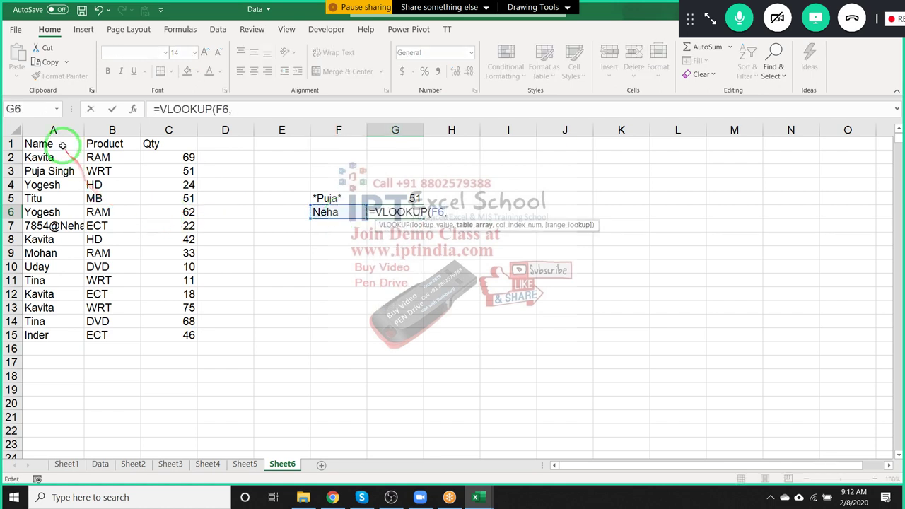
{"action": "left_click_drag", "start_coordinate": [55, 130], "coordinate": [167, 130]}
{"action": "type", "text": ","}
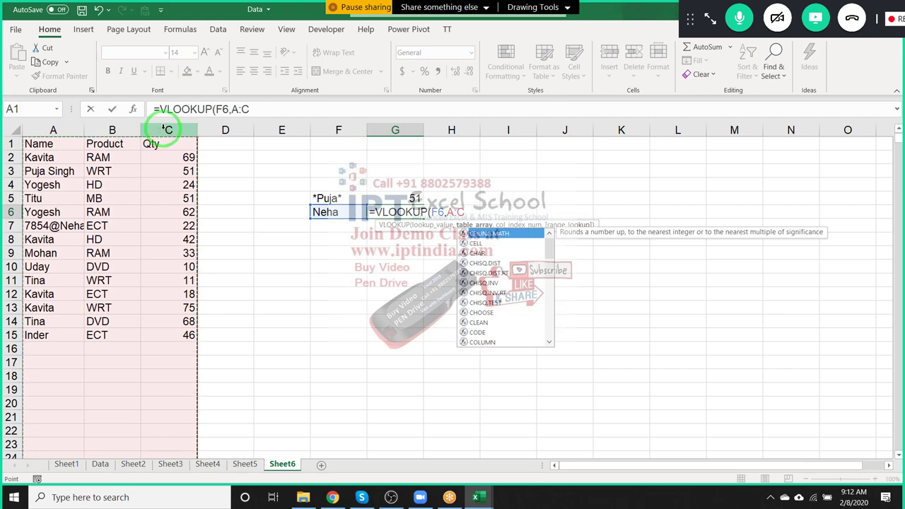
{"action": "type", "text": "2,0"}
{"action": "key", "text": "Return"}
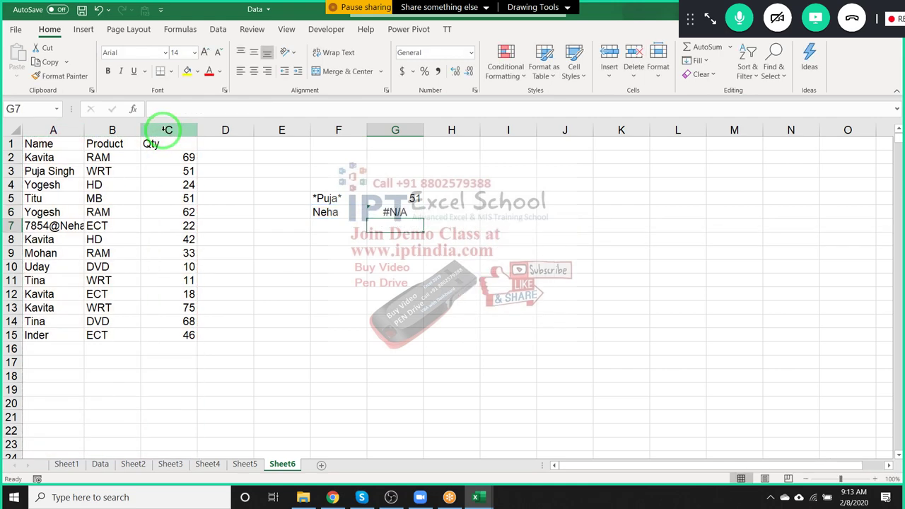
Step: Wrap F6's entry in asterisks so it reads *Neha*
{"action": "key", "text": "Up"}
{"action": "key", "text": "Left"}
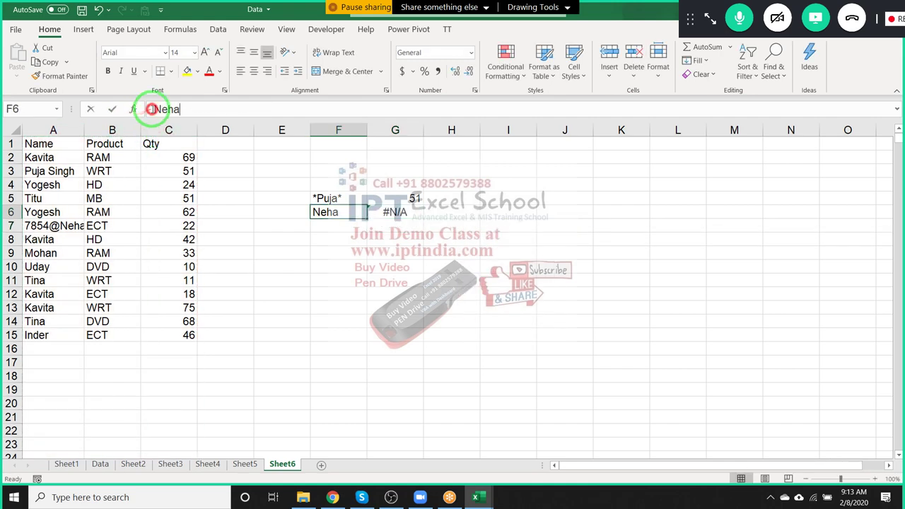
{"action": "left_click", "coordinate": [154, 109]}
{"action": "type", "text": "*"}
{"action": "left_click", "coordinate": [188, 109]}
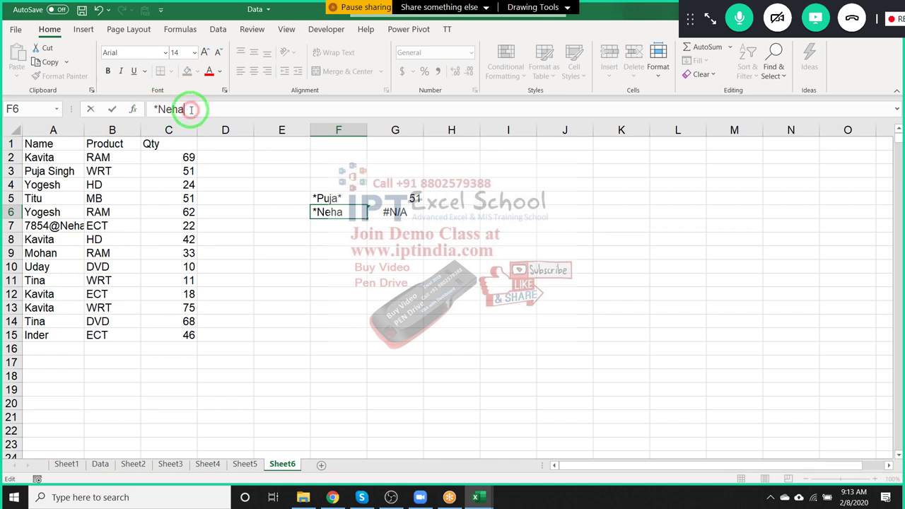
{"action": "type", "text": "*"}
{"action": "key", "text": "Return"}
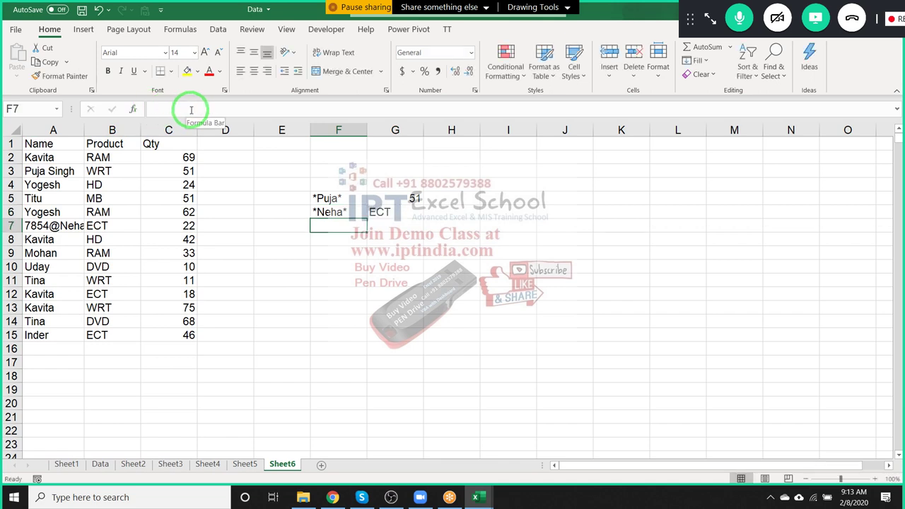
Step: Change G6's column index to 3 so it returns Neha's Qty, 22, then select F7:F15
{"action": "key", "text": "Up"}
{"action": "key", "text": "Right"}
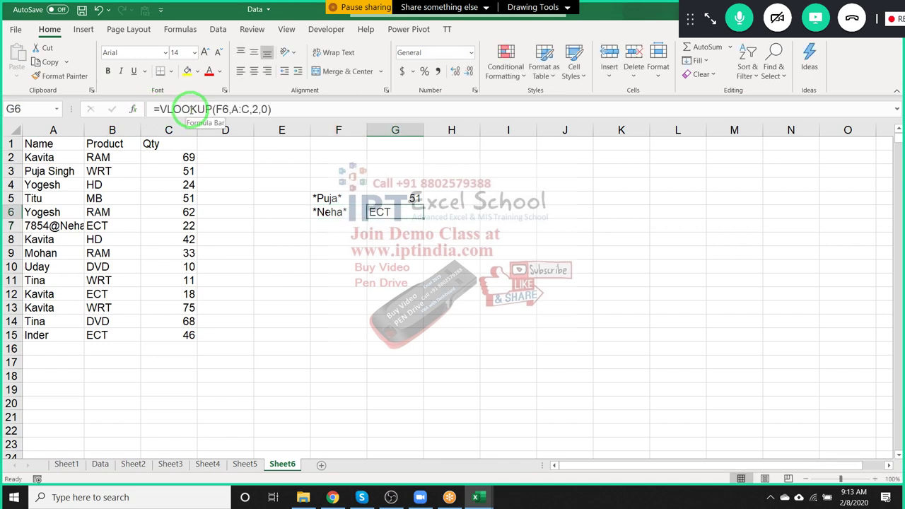
{"action": "left_click_drag", "start_coordinate": [213, 106], "coordinate": [268, 111]}
{"action": "left_click", "coordinate": [256, 110]}
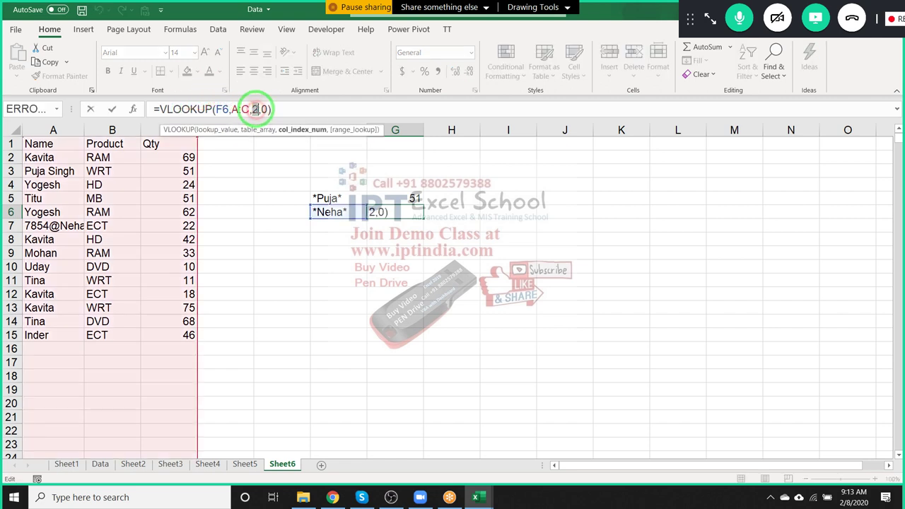
{"action": "type", "text": "3"}
{"action": "key", "text": "Return"}
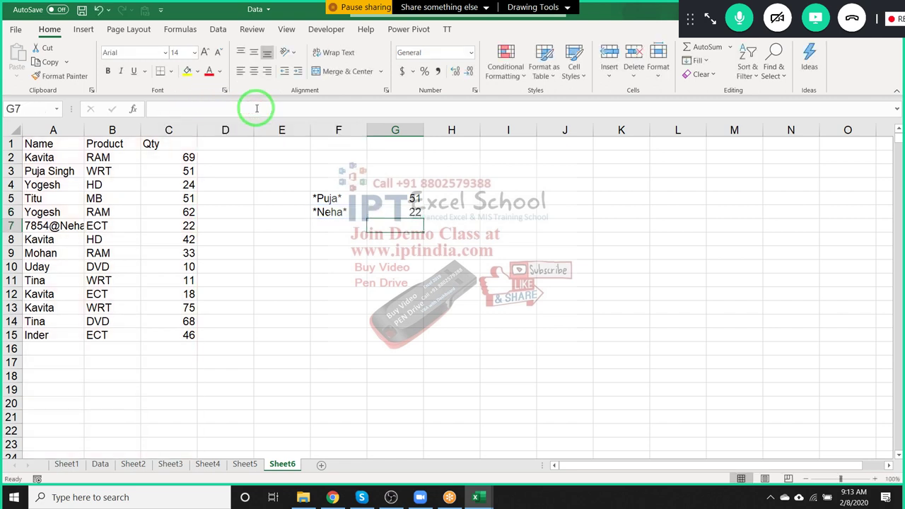
{"action": "key", "text": "Up"}
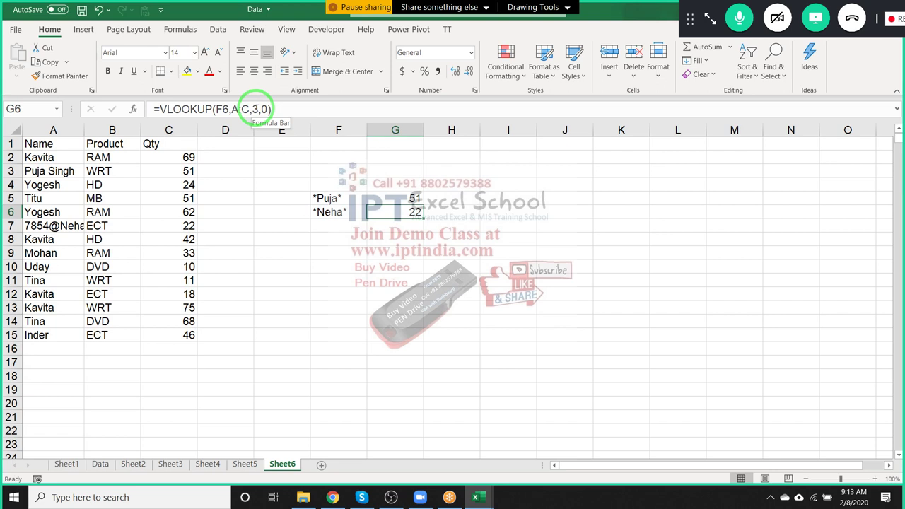
{"action": "key", "text": "Left"}
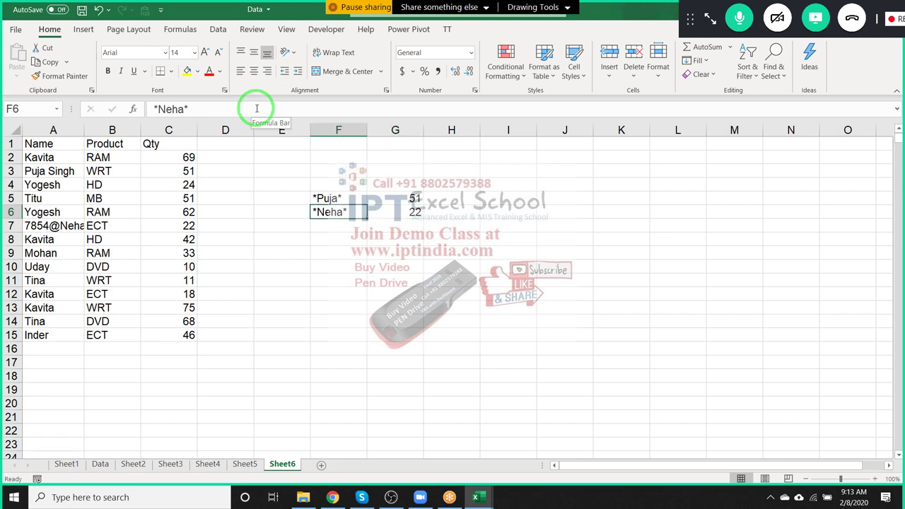
{"action": "left_click_drag", "start_coordinate": [331, 225], "coordinate": [326, 319]}
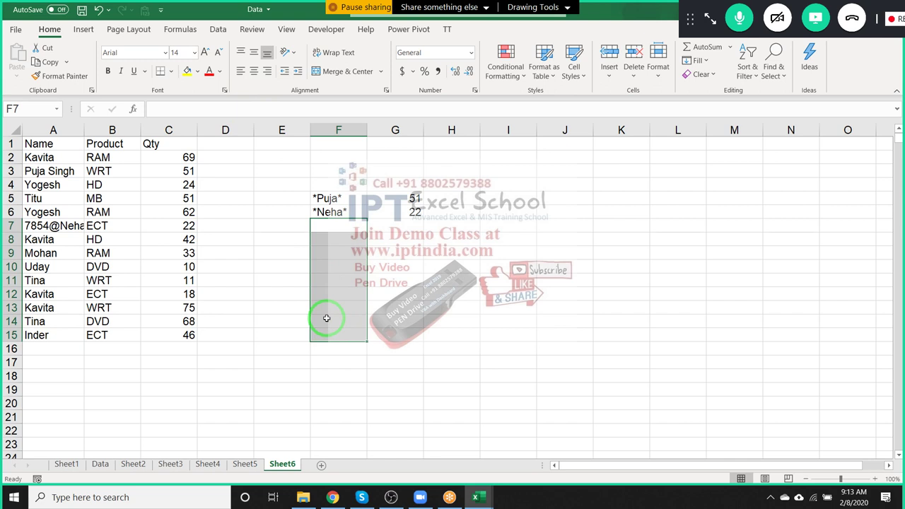
Step: Remove the asterisks from F6 so it holds plain Neha
{"action": "key", "text": "Up"}
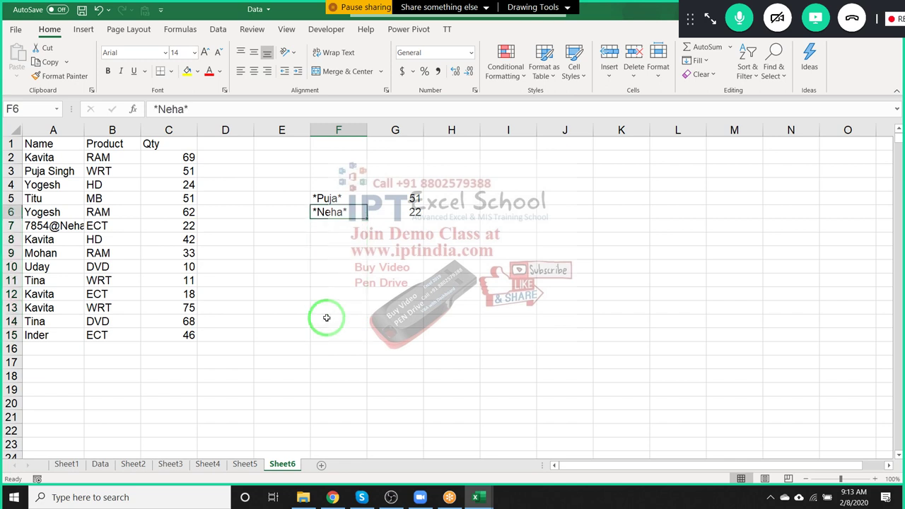
{"action": "left_click", "coordinate": [215, 105]}
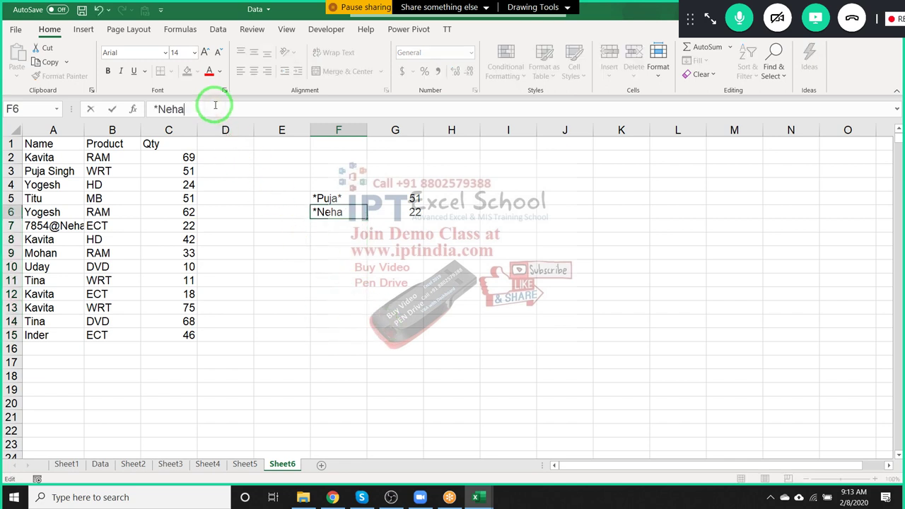
{"action": "key", "text": "Home"}
{"action": "key", "text": "Delete"}
{"action": "key", "text": "Return"}
{"action": "key", "text": "Up"}
Step: Begin rewriting G6's formula with a "*"& prefix before the F6 reference
{"action": "key", "text": "Right"}
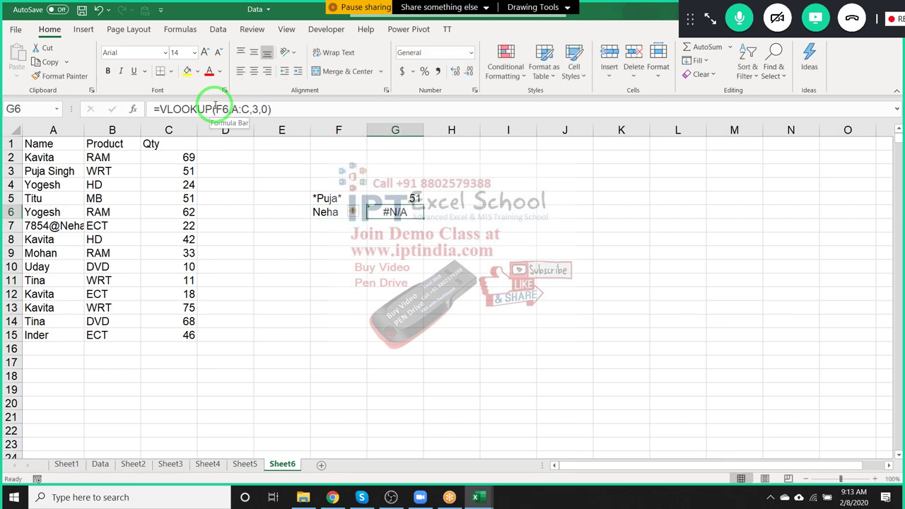
{"action": "left_click", "coordinate": [215, 107]}
{"action": "type", "text": "\"*\"&"}
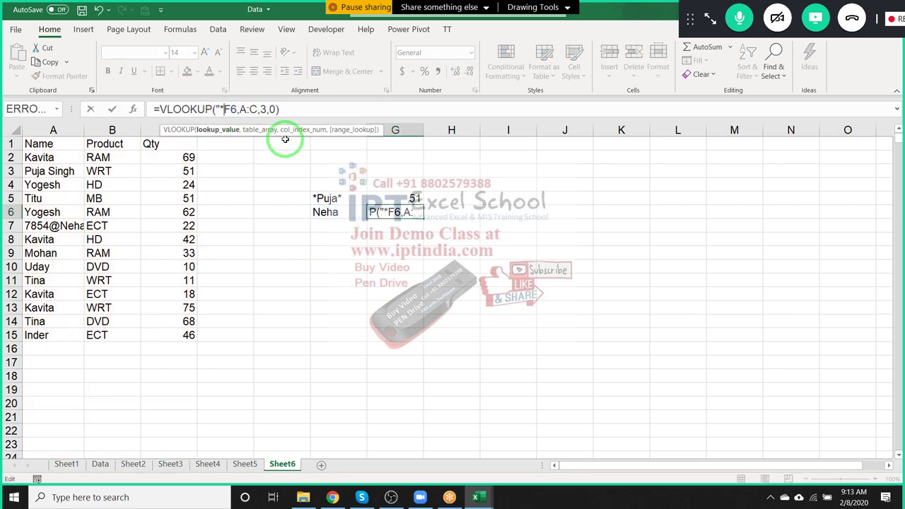
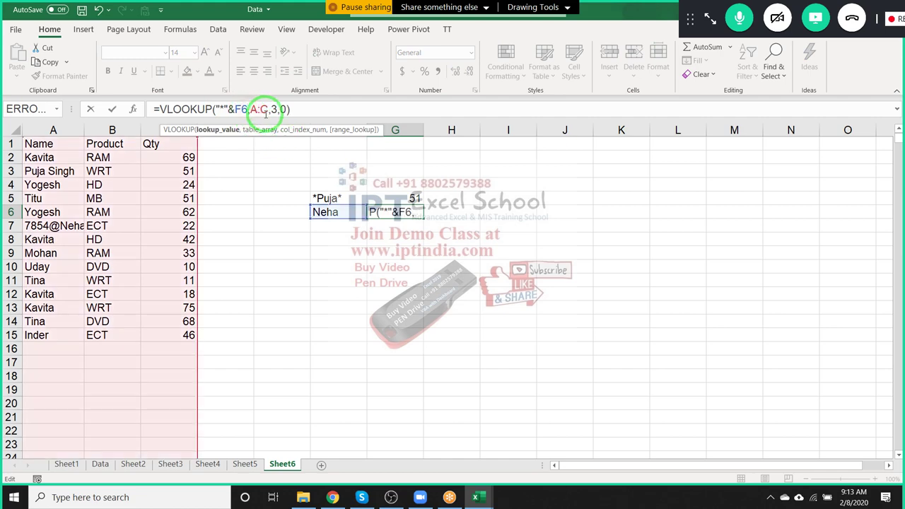
Step: Complete G6 as =VLOOKUP("*"&F6&"*",A:C,3,0) so the partial name Neha returns 22
{"action": "key", "text": "Right"}
{"action": "key", "text": "Right"}
{"action": "type", "text": "\""}
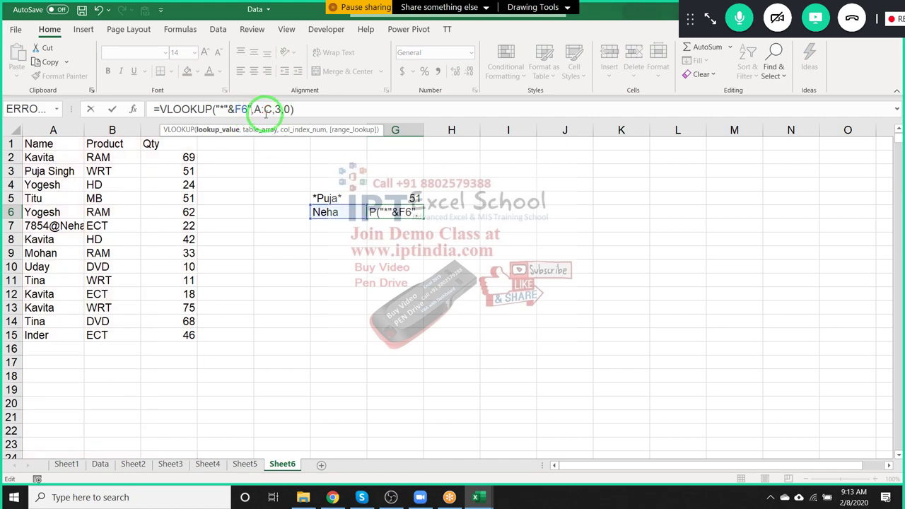
{"action": "key", "text": "BackSpace"}
{"action": "type", "text": "&\""}
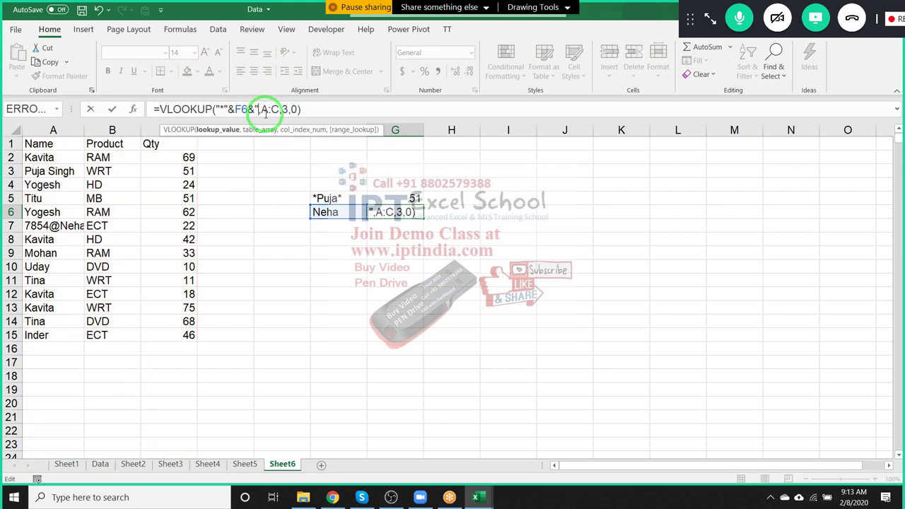
{"action": "type", "text": "*\""}
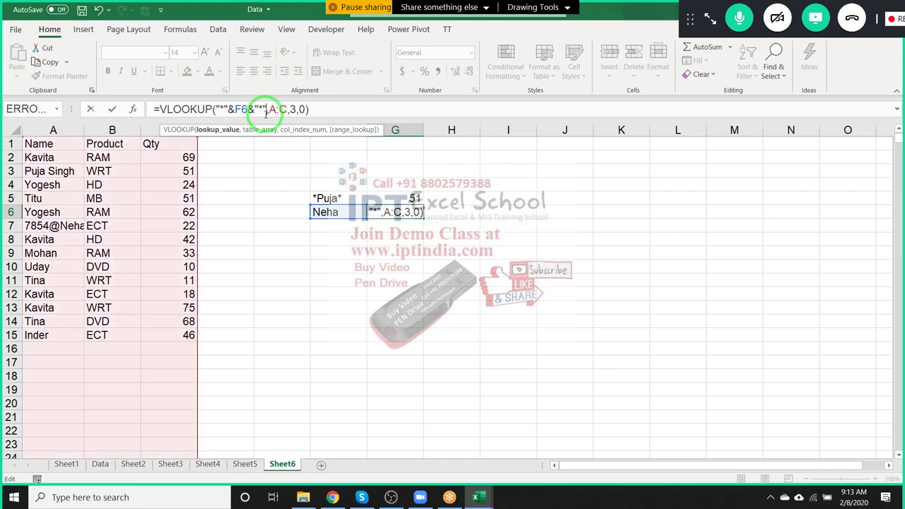
{"action": "key", "text": "Return"}
{"action": "key", "text": "Up"}
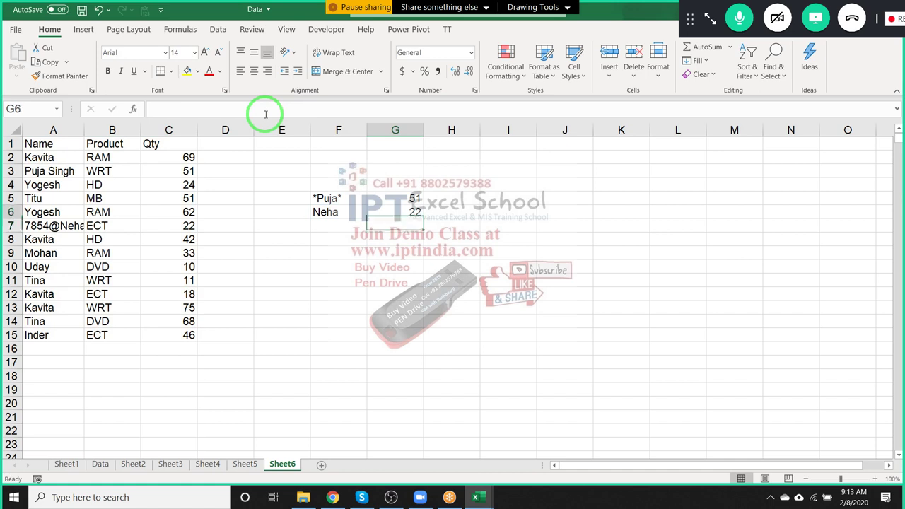
{"action": "left_click_drag", "start_coordinate": [280, 86], "coordinate": [608, 55]}
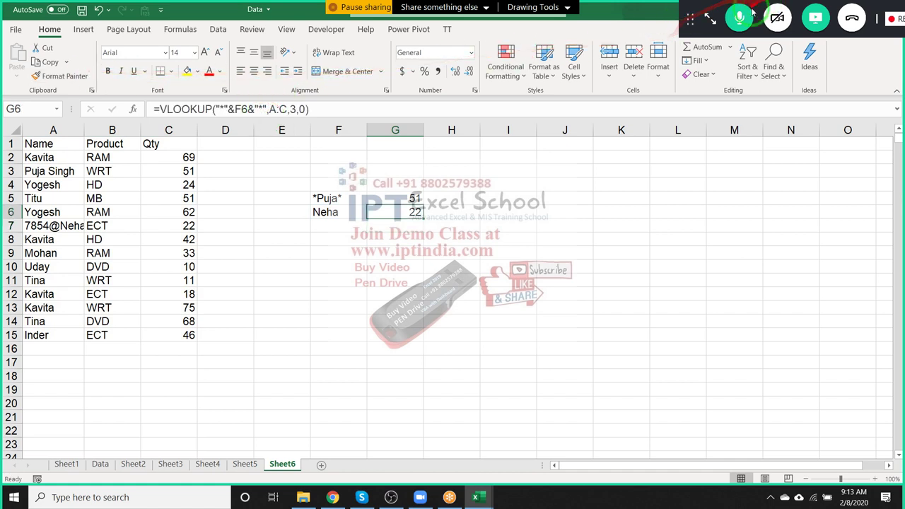
Step: Expand the GoToMeeting panel and show the People list of 11 participants while annotating the sheet
{"action": "left_click", "coordinate": [710, 22]}
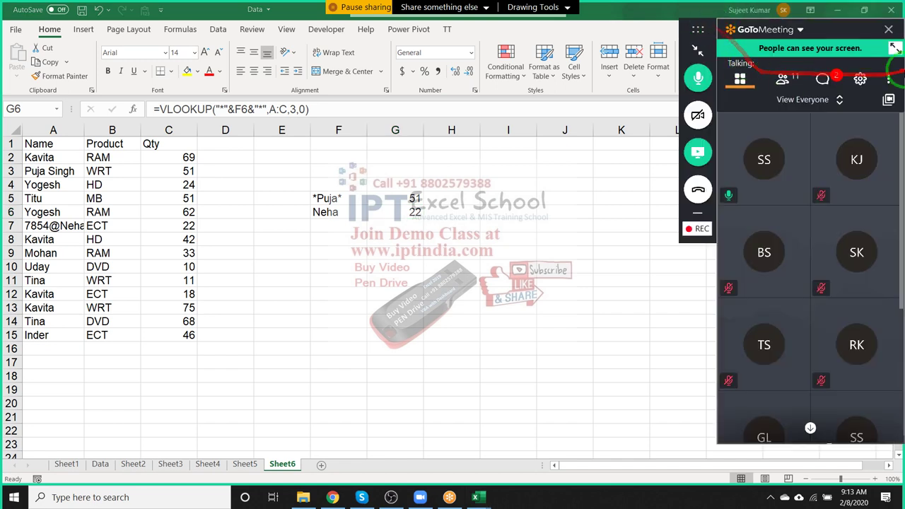
{"action": "left_click_drag", "start_coordinate": [416, 210], "coordinate": [700, 162]}
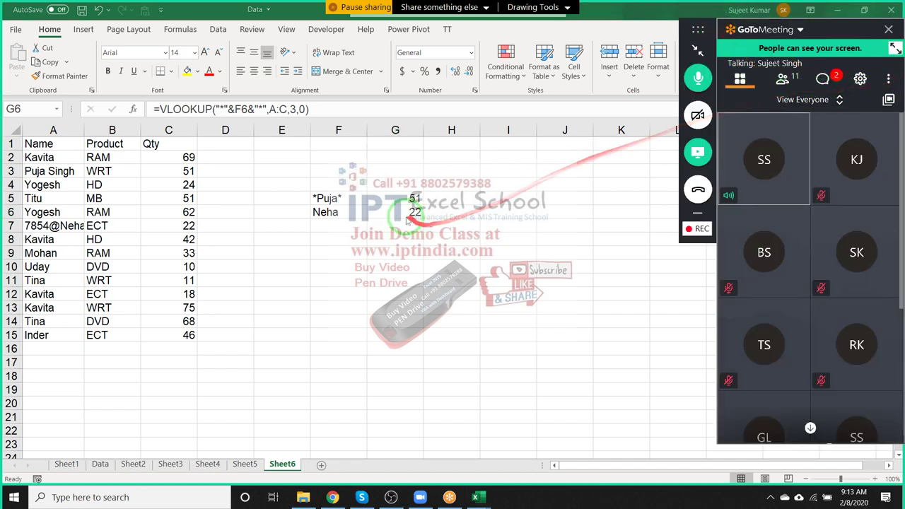
{"action": "left_click_drag", "start_coordinate": [417, 212], "coordinate": [752, 150]}
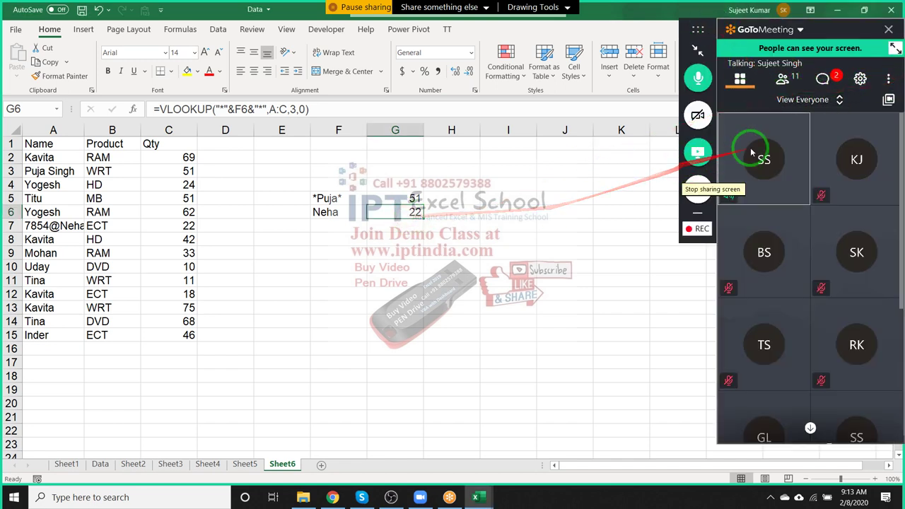
{"action": "left_click", "coordinate": [787, 81]}
{"action": "left_click_drag", "start_coordinate": [559, 256], "coordinate": [40, 333]}
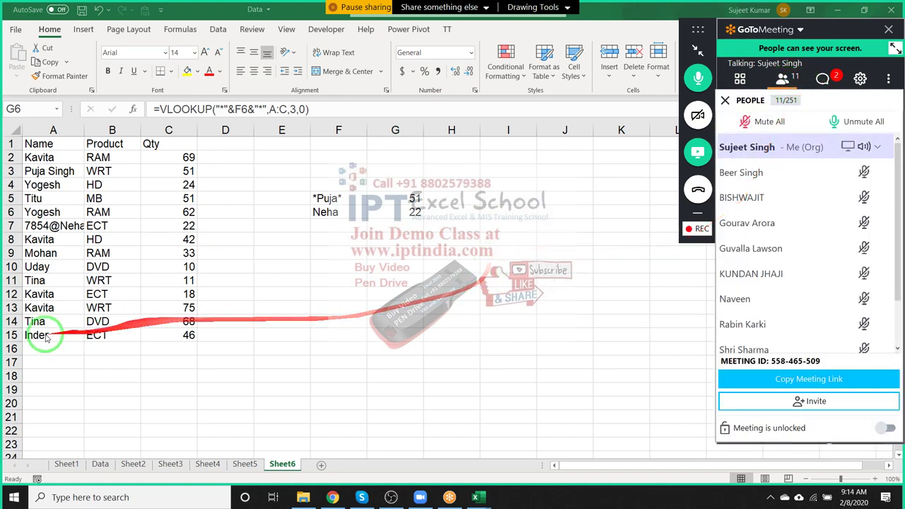
{"action": "mouse_move", "coordinate": [21, 269]}
{"action": "left_mouse_down"}
{"action": "mouse_move", "coordinate": [78, 249]}
{"action": "mouse_move", "coordinate": [902, 233]}
{"action": "left_mouse_up"}
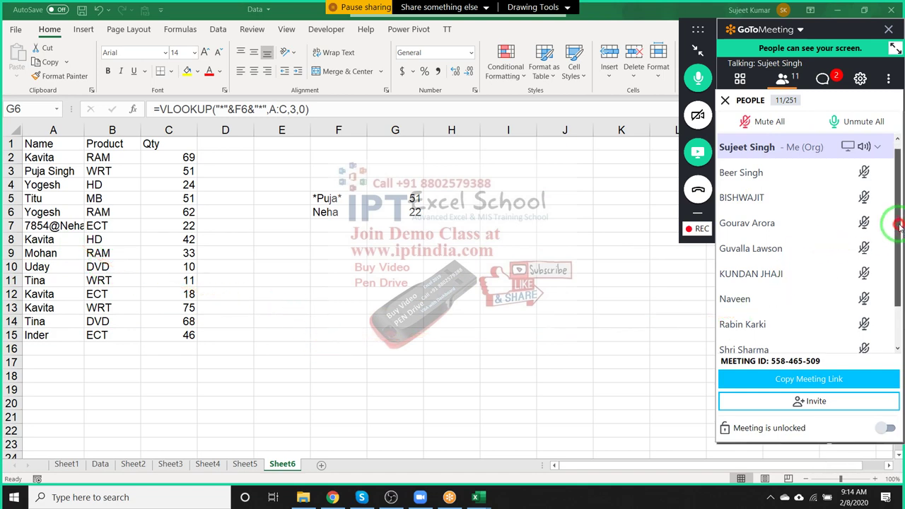
{"action": "mouse_move", "coordinate": [902, 234]}
{"action": "left_mouse_down"}
{"action": "mouse_move", "coordinate": [901, 276]}
{"action": "mouse_move", "coordinate": [580, 313]}
{"action": "left_mouse_up"}
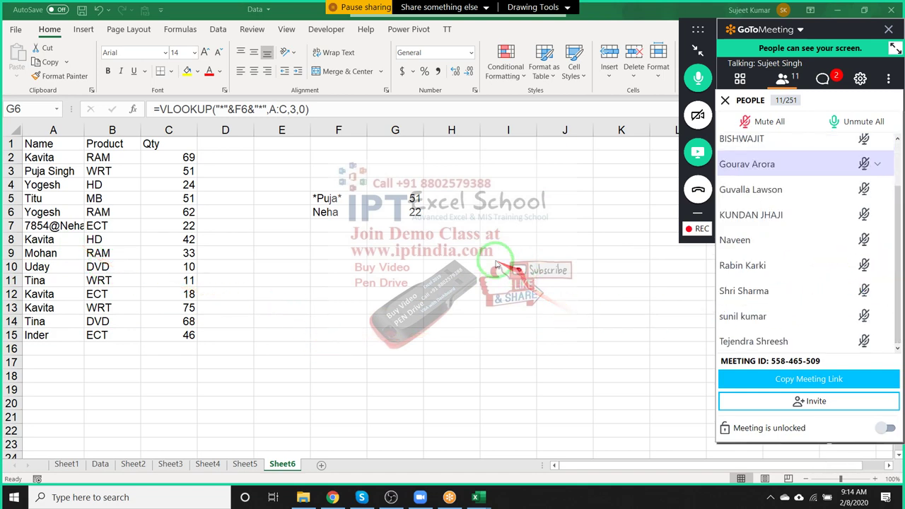
{"action": "left_click_drag", "start_coordinate": [395, 212], "coordinate": [396, 199]}
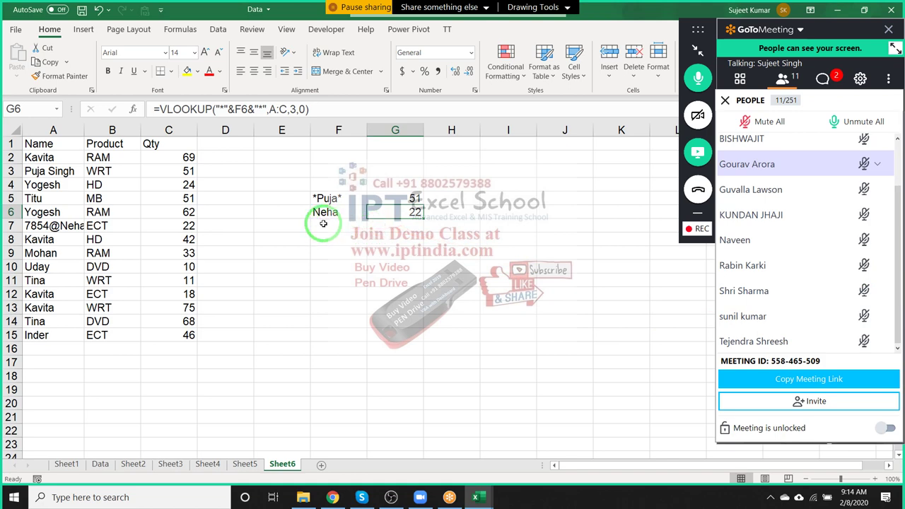
Step: Rename A11 to 7854@Neetu and A5 to Neetu
{"action": "left_click", "coordinate": [51, 280]}
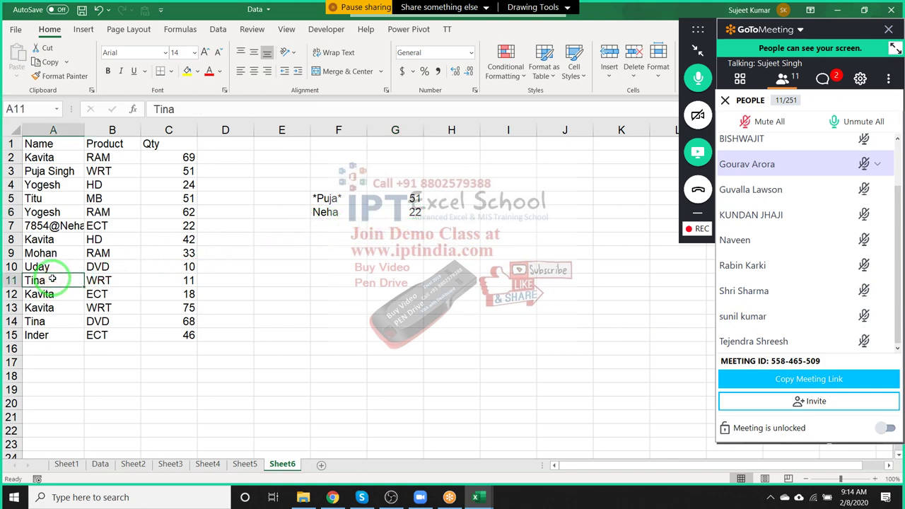
{"action": "type", "text": "7854"}
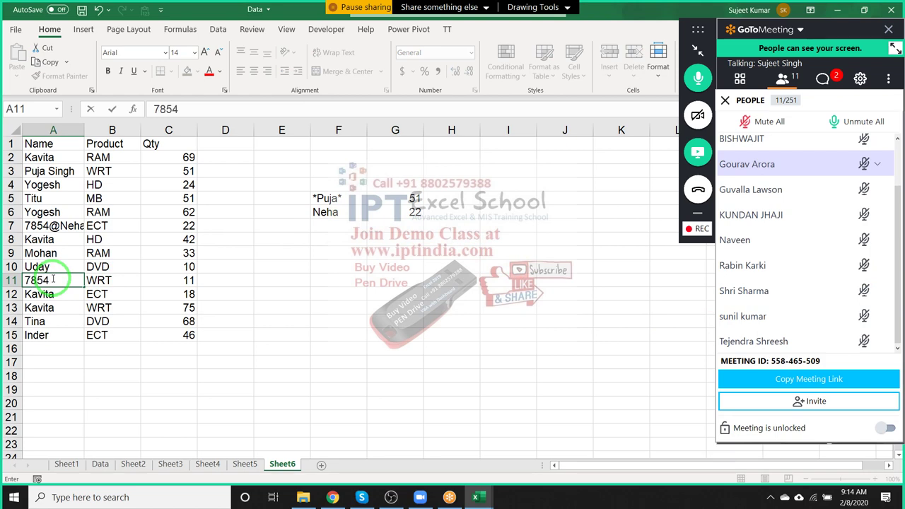
{"action": "type", "text": "@"}
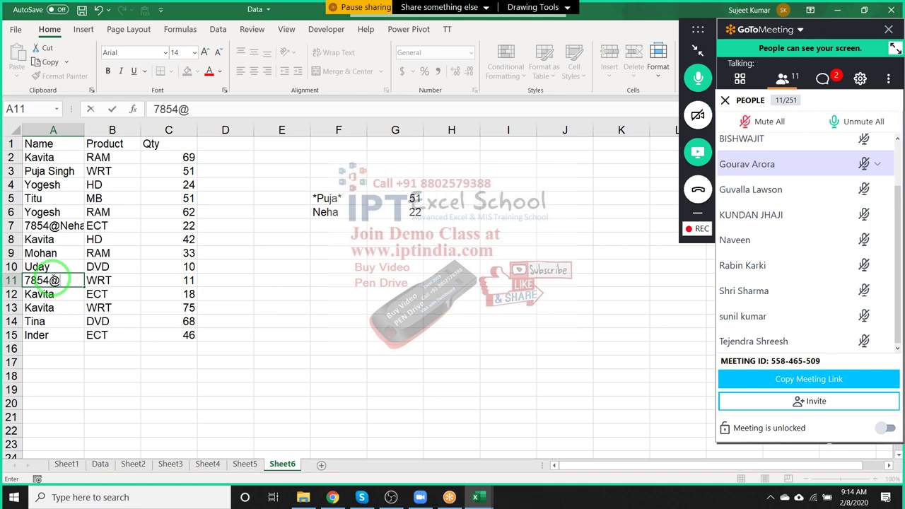
{"action": "type", "text": "Neetu"}
{"action": "key", "text": "Return"}
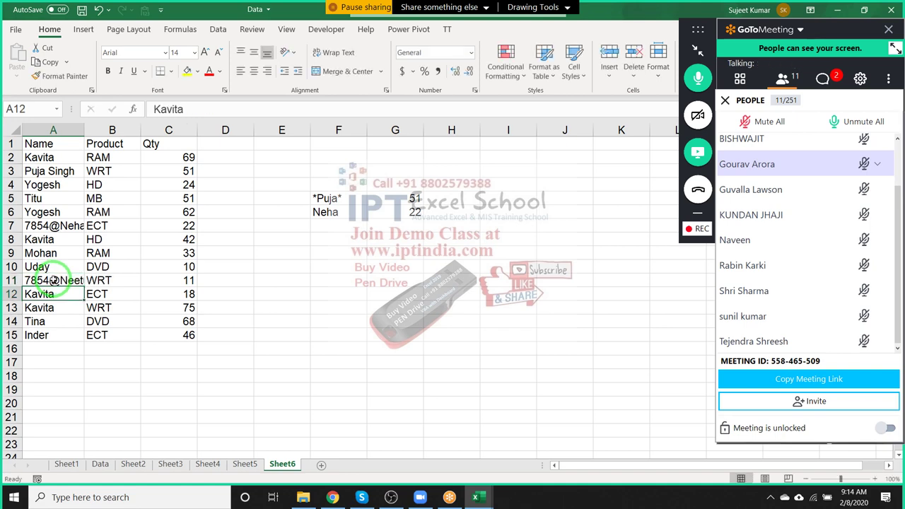
{"action": "left_click", "coordinate": [42, 187]}
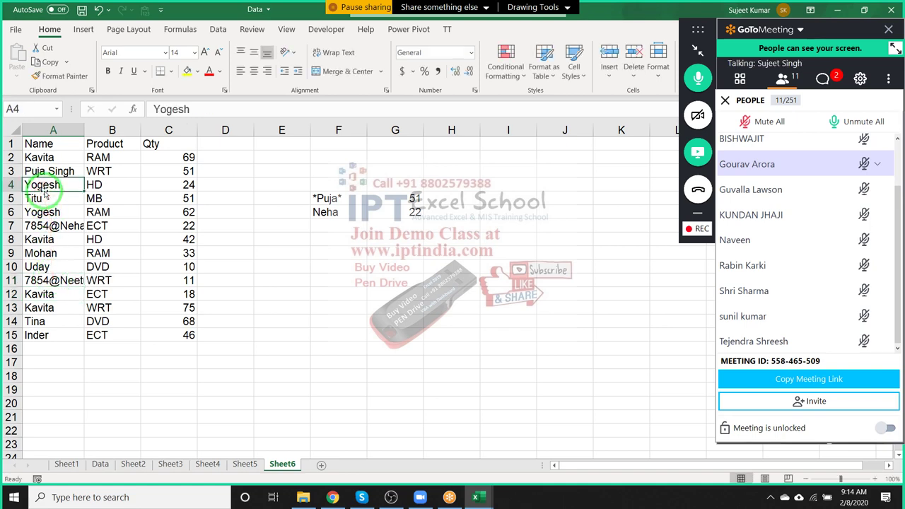
{"action": "left_click", "coordinate": [44, 197]}
{"action": "type", "text": "Nee"}
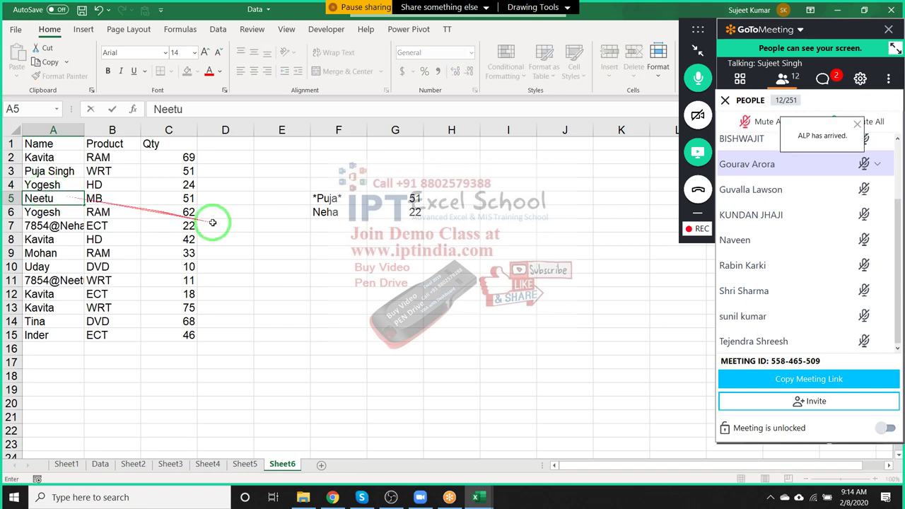
Step: Wrap F6's Neha in * wildcards, then undo the edits and redo A5's Neetu rename
{"action": "left_click", "coordinate": [338, 211]}
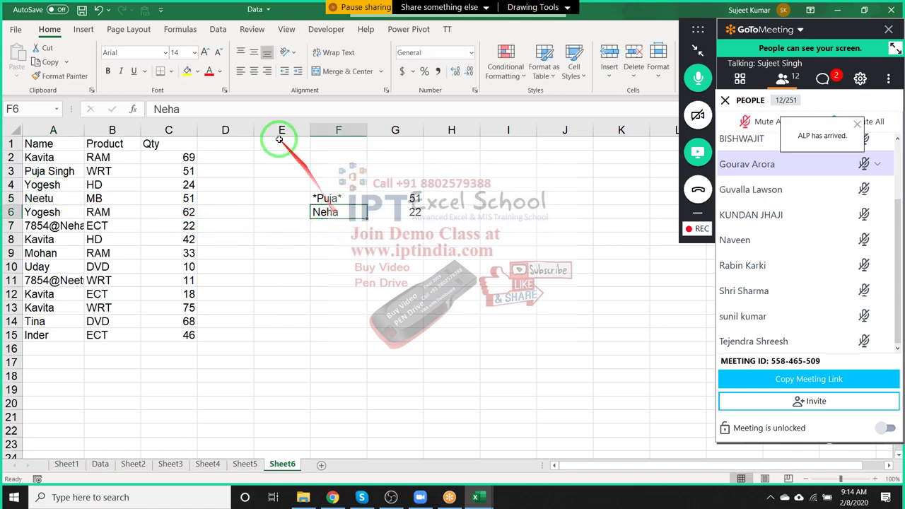
{"action": "left_click", "coordinate": [155, 110]}
{"action": "type", "text": "*"}
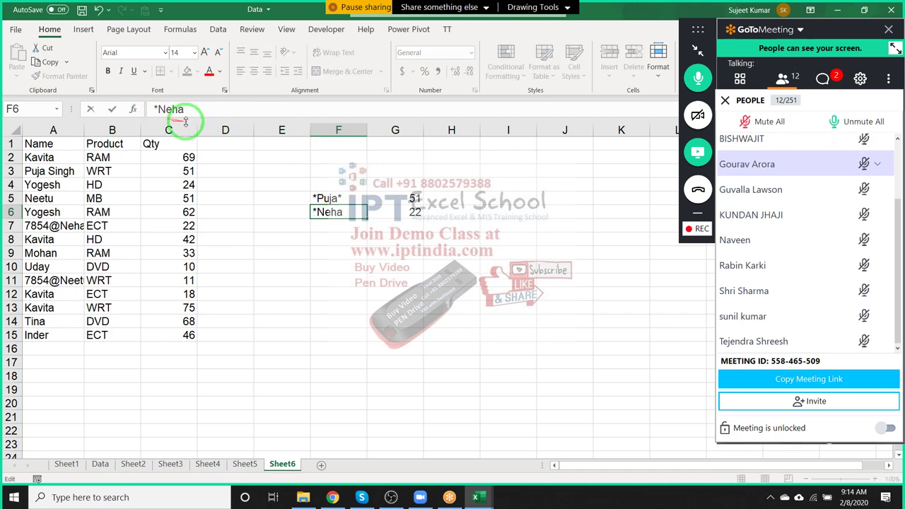
{"action": "key", "text": "Return"}
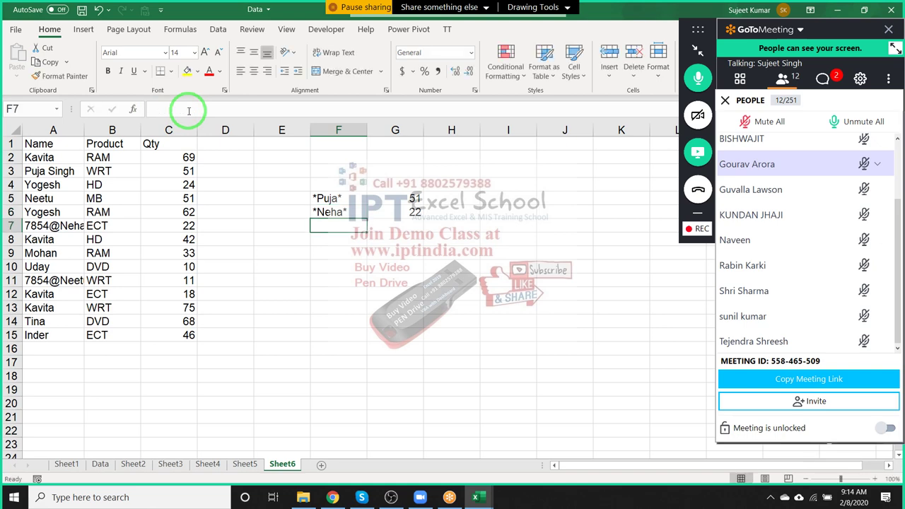
{"action": "key", "text": "Up"}
{"action": "key", "text": "Return"}
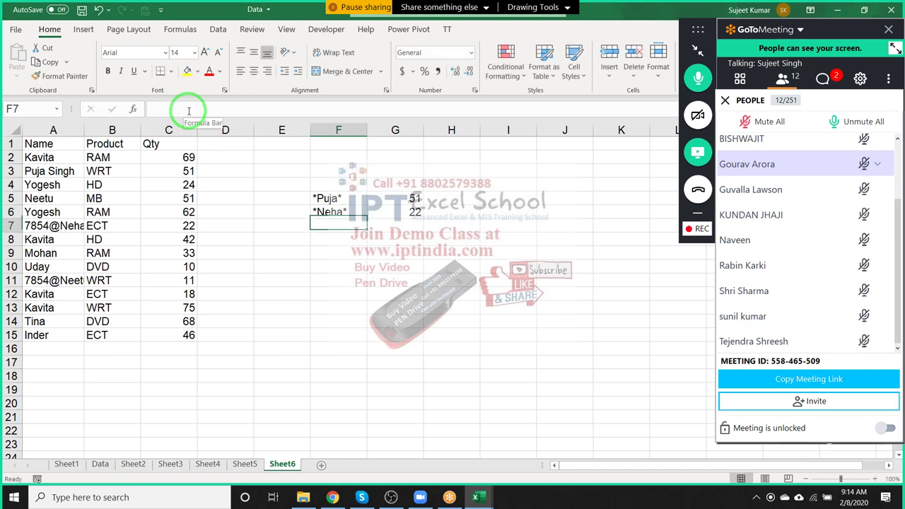
{"action": "key", "text": "ctrl+z"}
{"action": "key", "text": "ctrl+z"}
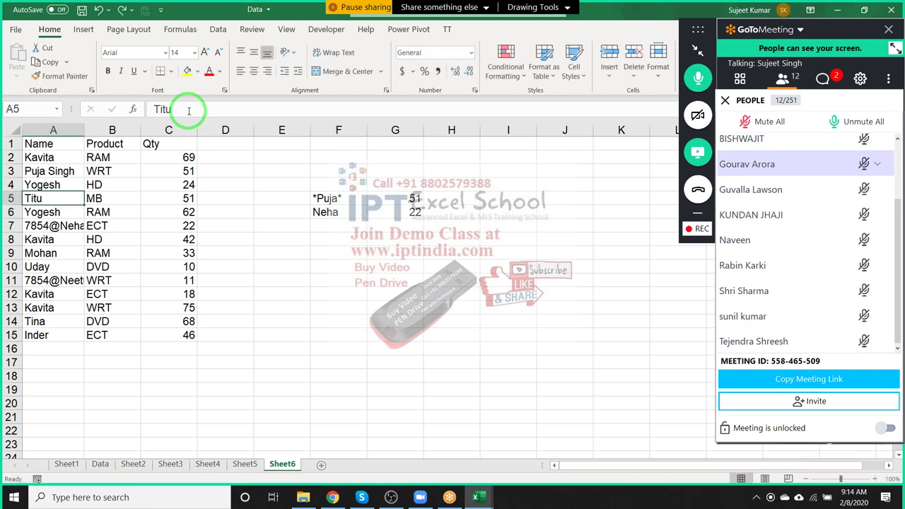
{"action": "key", "text": "Down"}
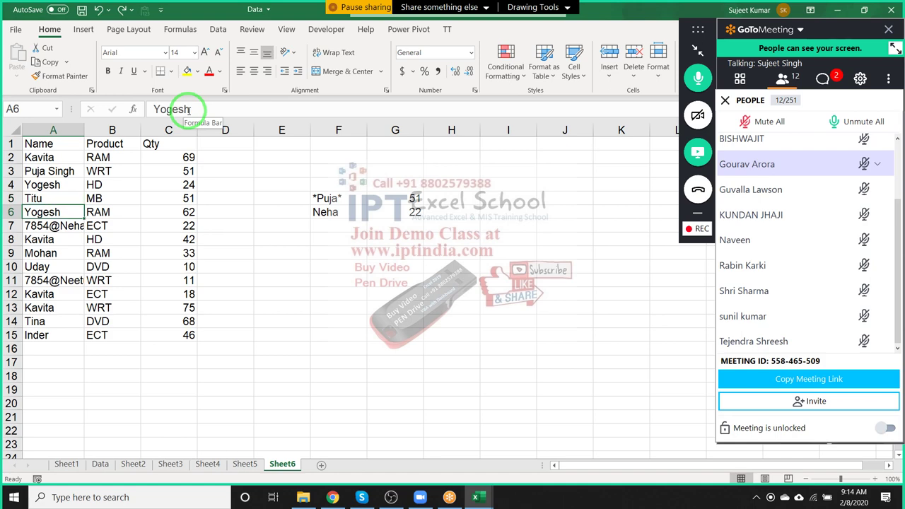
{"action": "key", "text": "ctrl+y"}
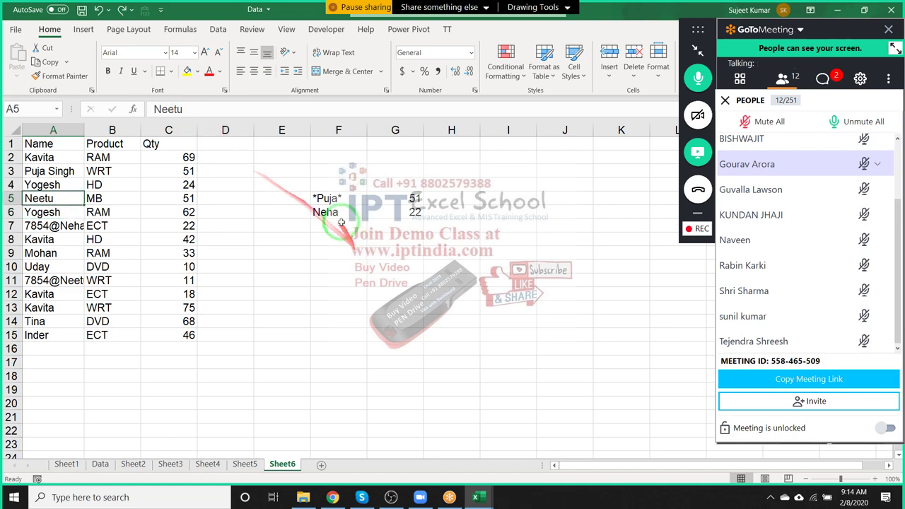
Step: Enter Neetu as the lookup name in F7
{"action": "left_click", "coordinate": [341, 222]}
{"action": "type", "text": "Neetu"}
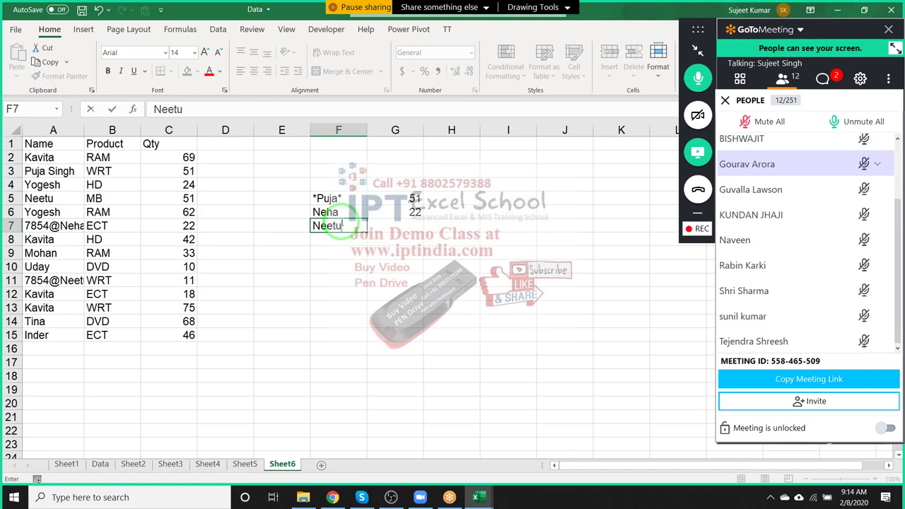
{"action": "key", "text": "Tab"}
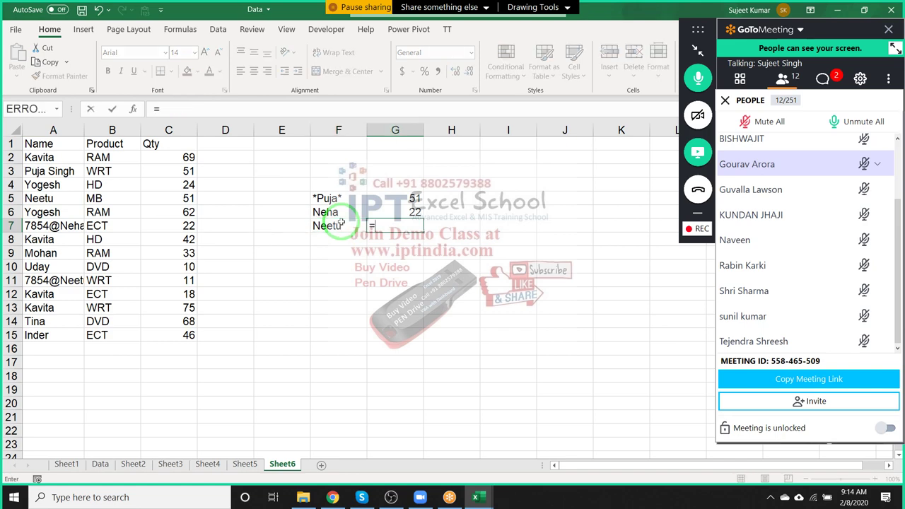
Step: Enter =VLOOKUP(F7,A:C,3,0) in G7, returning Neetu's quantity of 51
{"action": "type", "text": "=vl"}
{"action": "key", "text": "Tab"}
{"action": "left_click", "coordinate": [316, 225]}
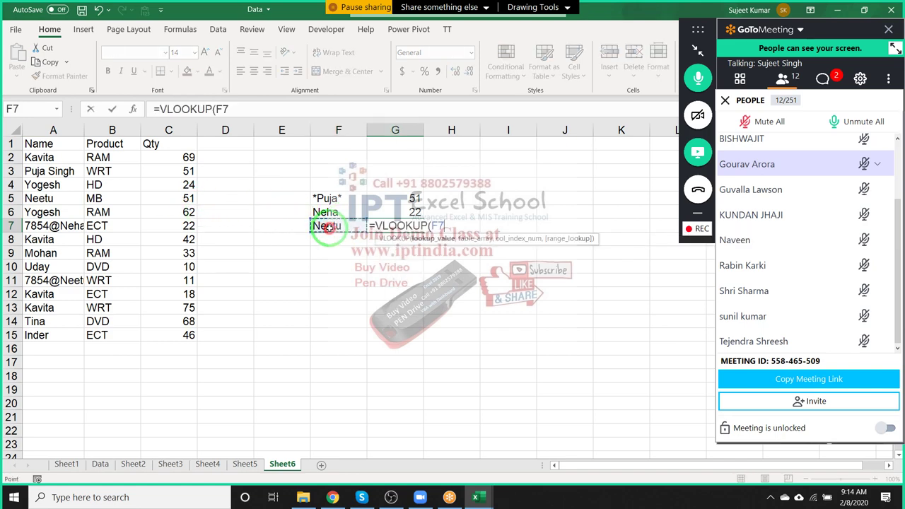
{"action": "type", "text": ","}
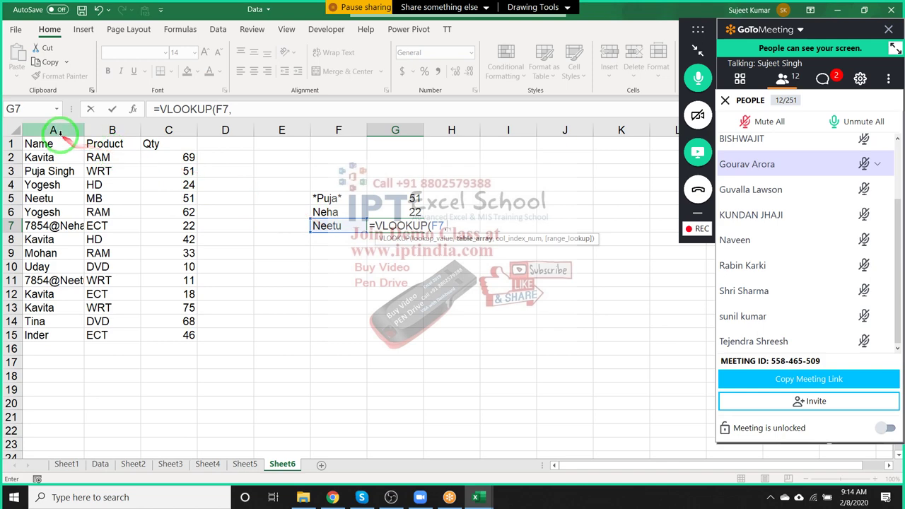
{"action": "left_click_drag", "start_coordinate": [53, 130], "coordinate": [155, 154]}
{"action": "type", "text": ","}
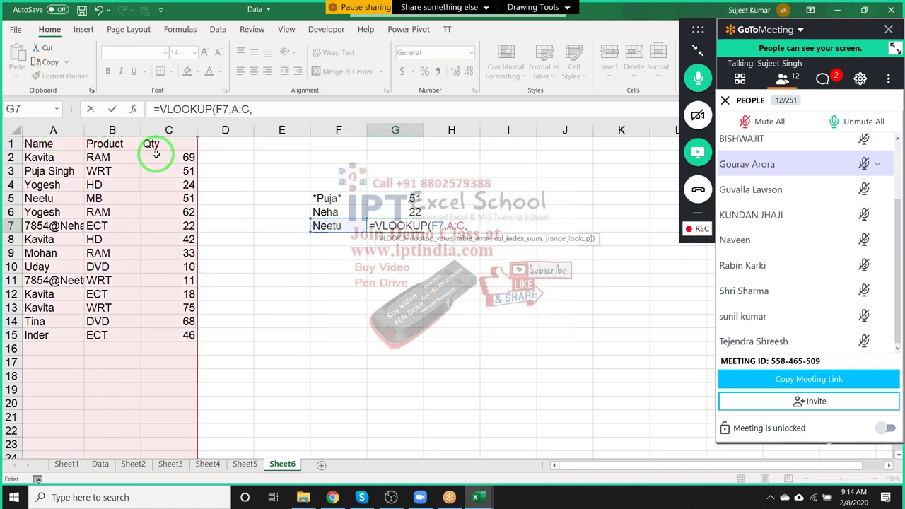
{"action": "type", "text": "3,0"}
{"action": "key", "text": "Return"}
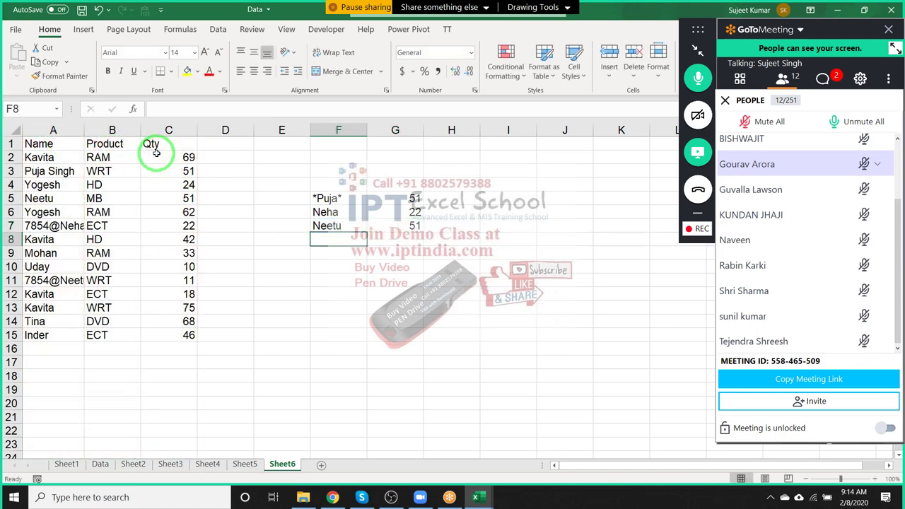
{"action": "key", "text": "Up"}
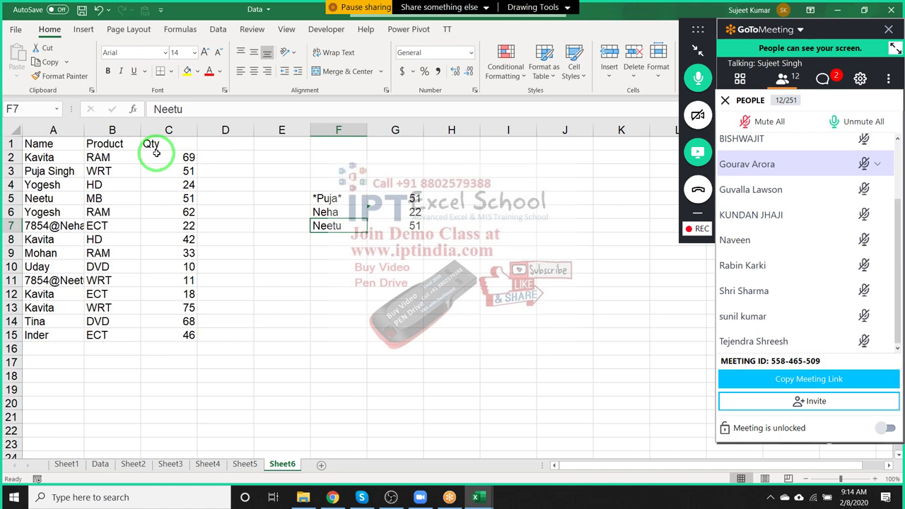
Step: Change the lookup name in F7 to the wildcard *Neetu
{"action": "left_click", "coordinate": [156, 111]}
{"action": "type", "text": "*"}
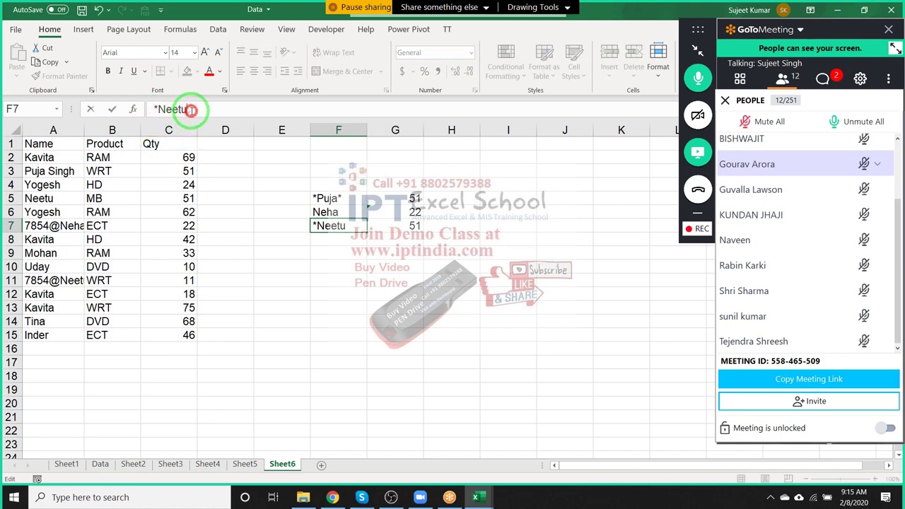
{"action": "type", "text": "*"}
{"action": "key", "text": "Return"}
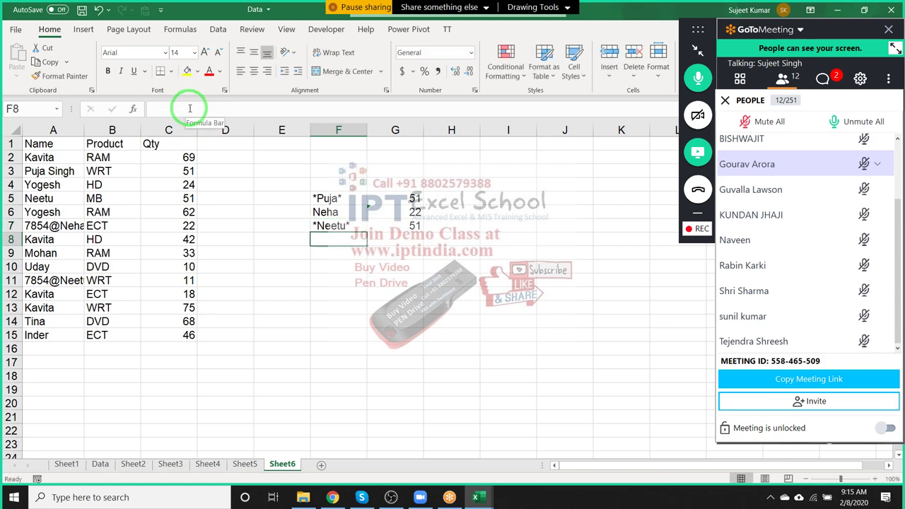
{"action": "left_click_drag", "start_coordinate": [67, 199], "coordinate": [142, 196]}
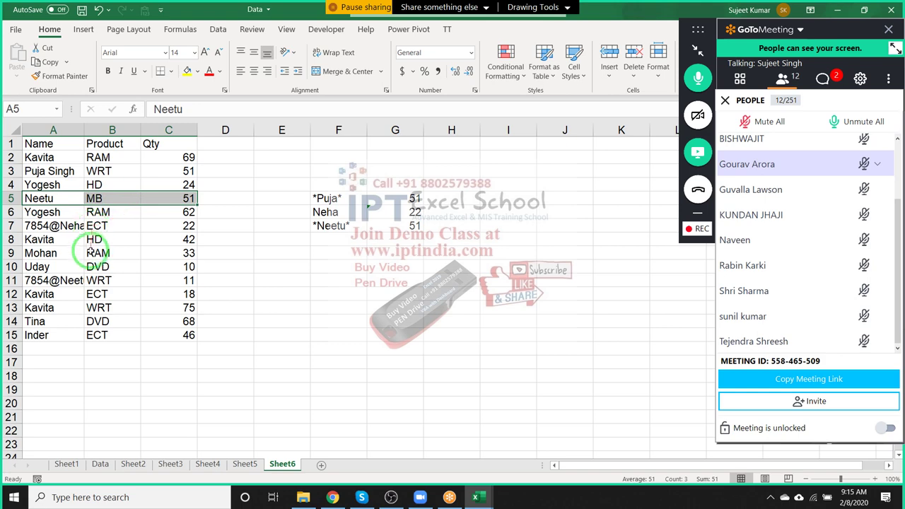
{"action": "left_click", "coordinate": [81, 279]}
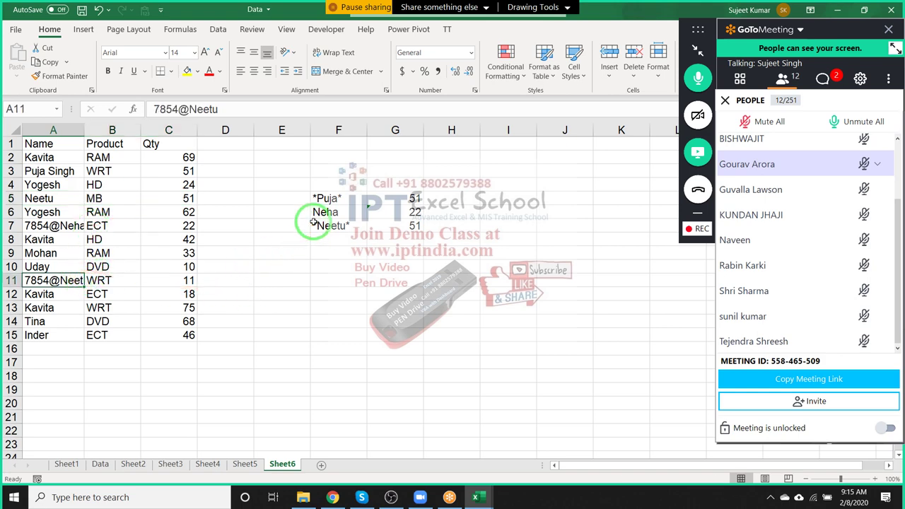
{"action": "left_click", "coordinate": [30, 198]}
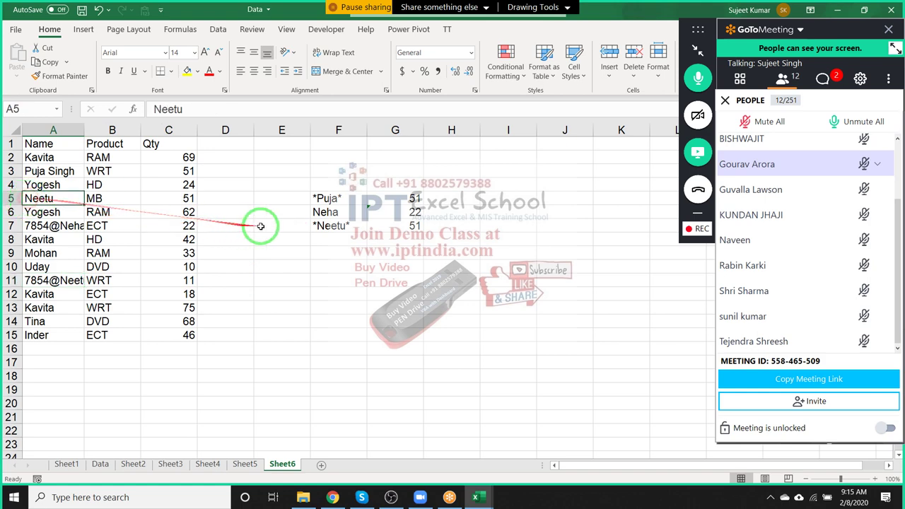
{"action": "double_click", "coordinate": [338, 226]}
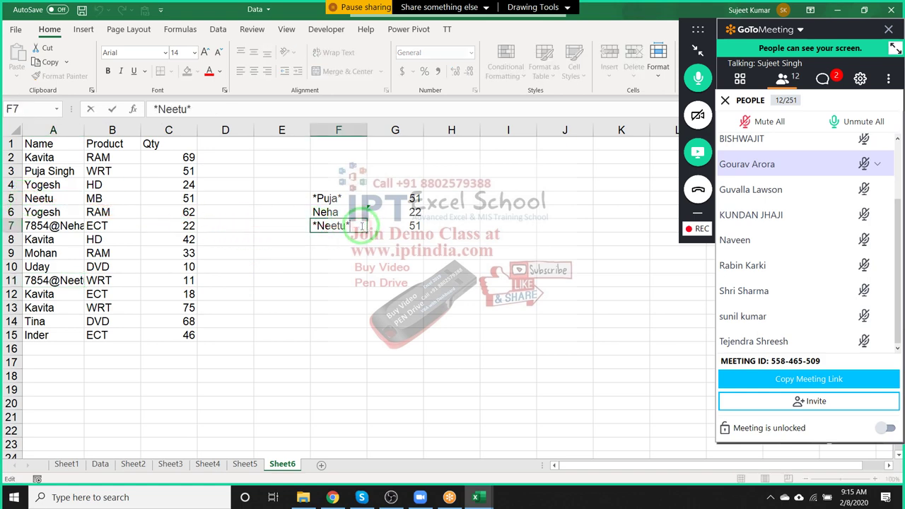
{"action": "key", "text": "Return"}
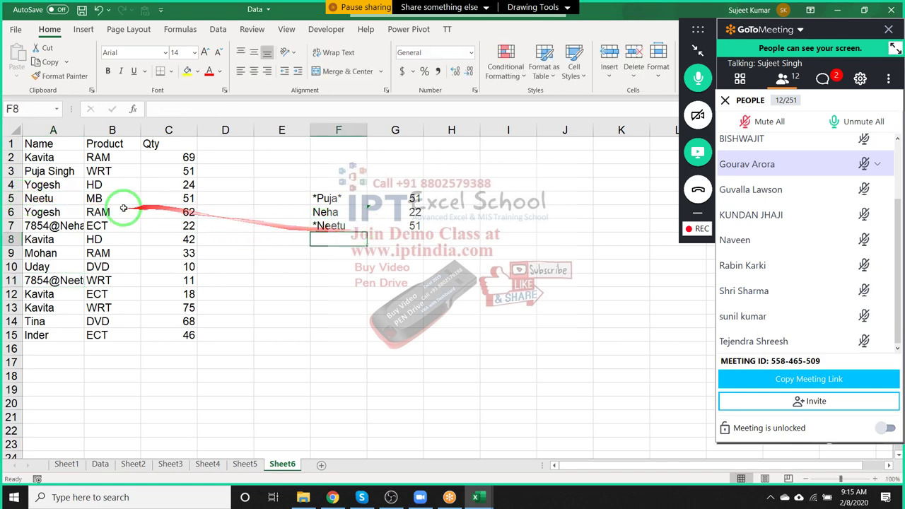
{"action": "left_click", "coordinate": [39, 198]}
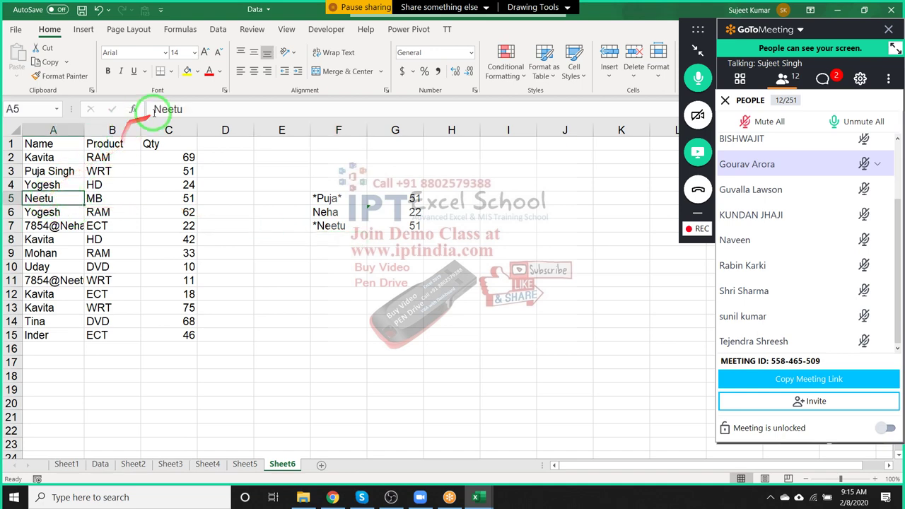
{"action": "left_click", "coordinate": [217, 109]}
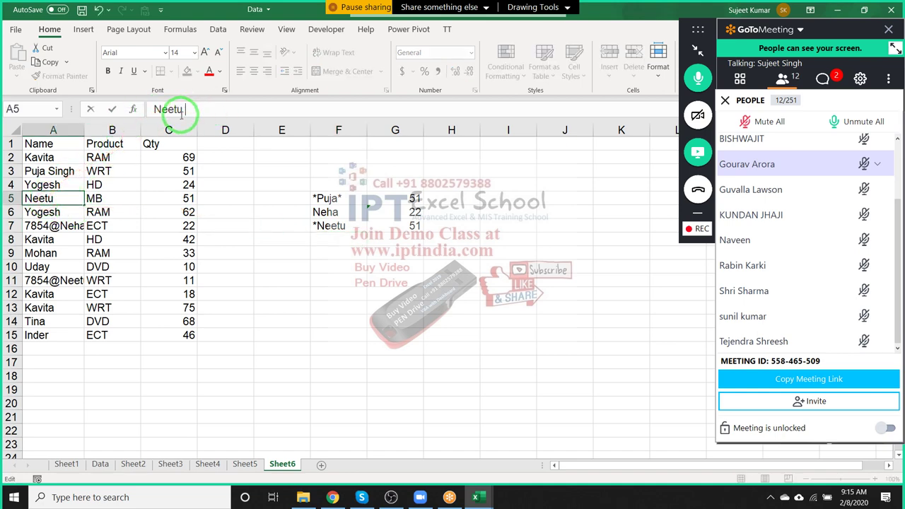
{"action": "type", "text": "Singh"}
{"action": "key", "text": "Return"}
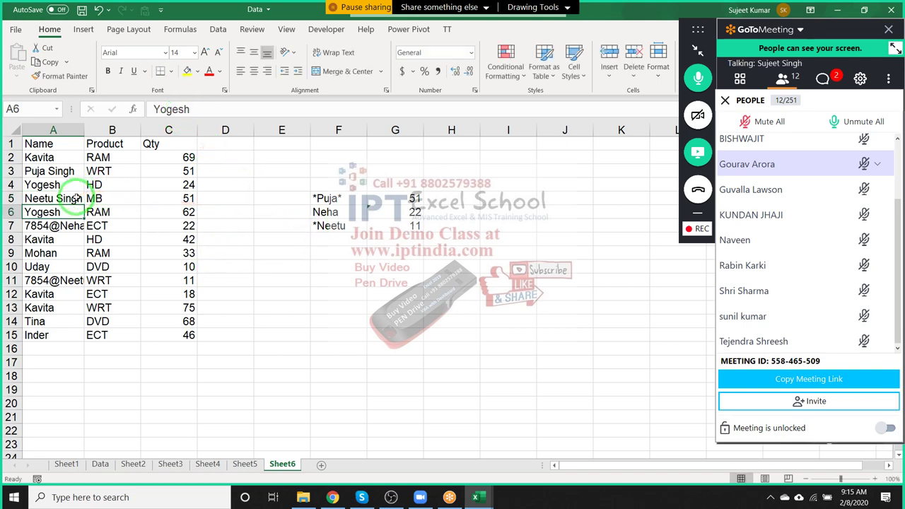
{"action": "left_click", "coordinate": [316, 225]}
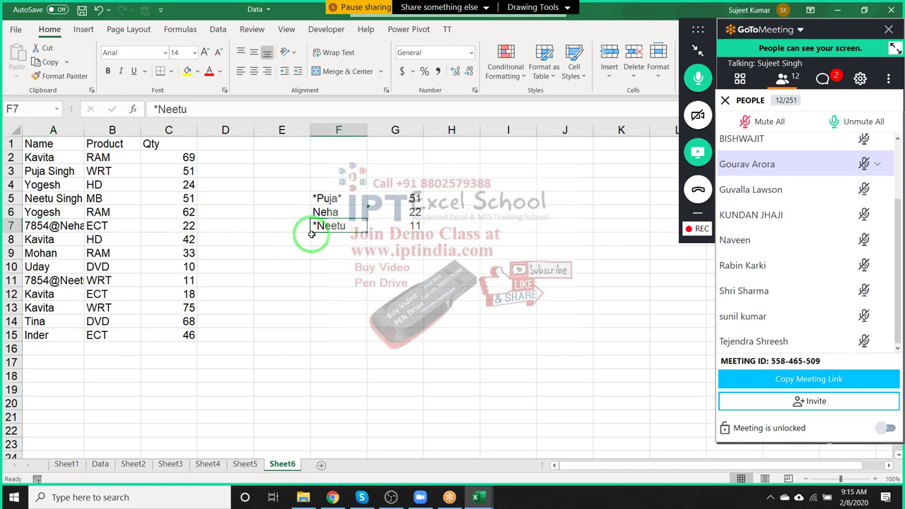
{"action": "left_click", "coordinate": [369, 228]}
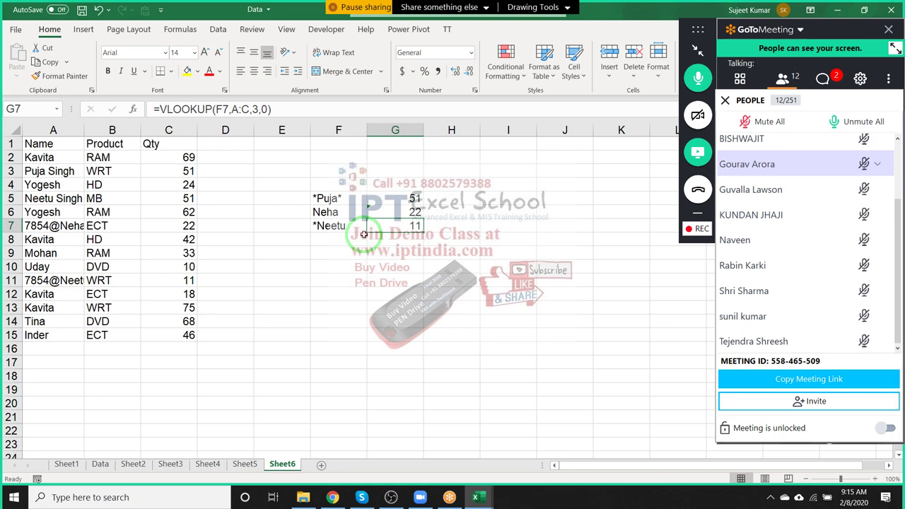
Step: Enter Neetu* as another wildcard lookup name in F8
{"action": "left_click", "coordinate": [351, 235]}
{"action": "type", "text": "Nehae"}
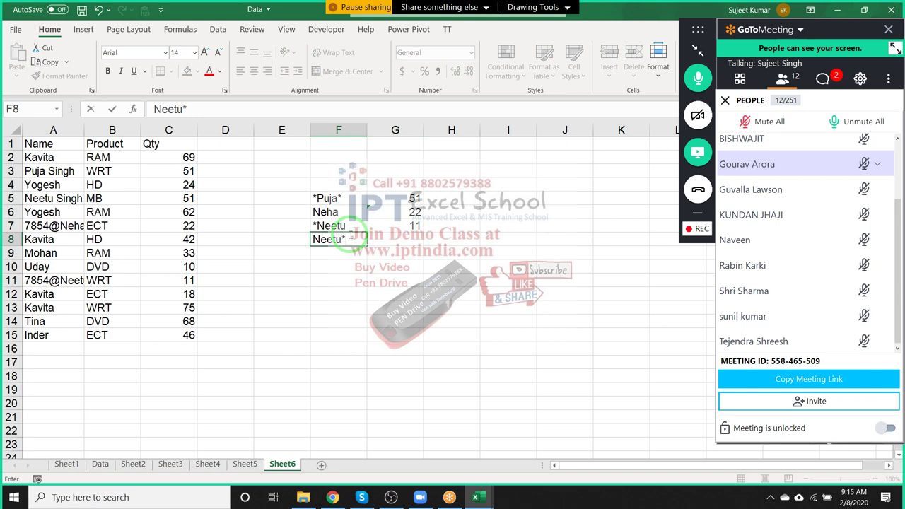
{"action": "key", "text": "Return"}
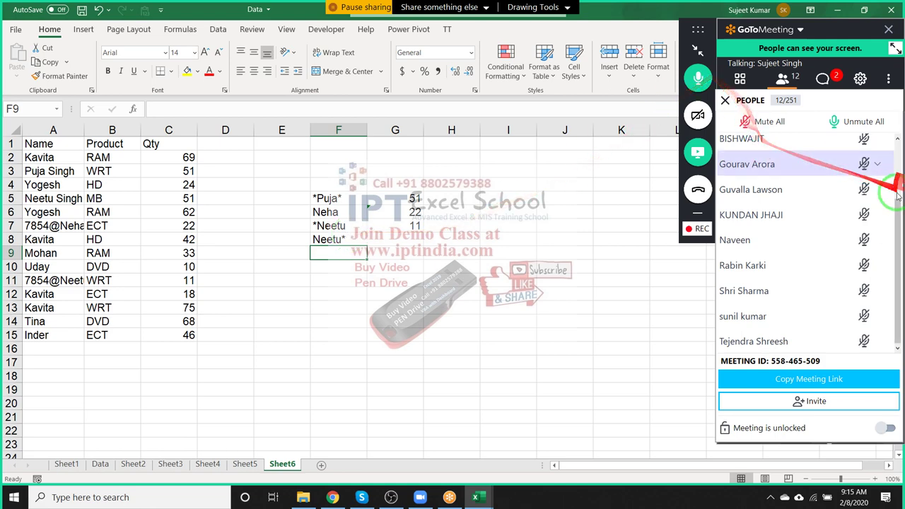
Step: Overwrite Mohan in A9 with ED after returning focus to the spreadsheet
{"action": "left_click_drag", "start_coordinate": [901, 221], "coordinate": [899, 187]}
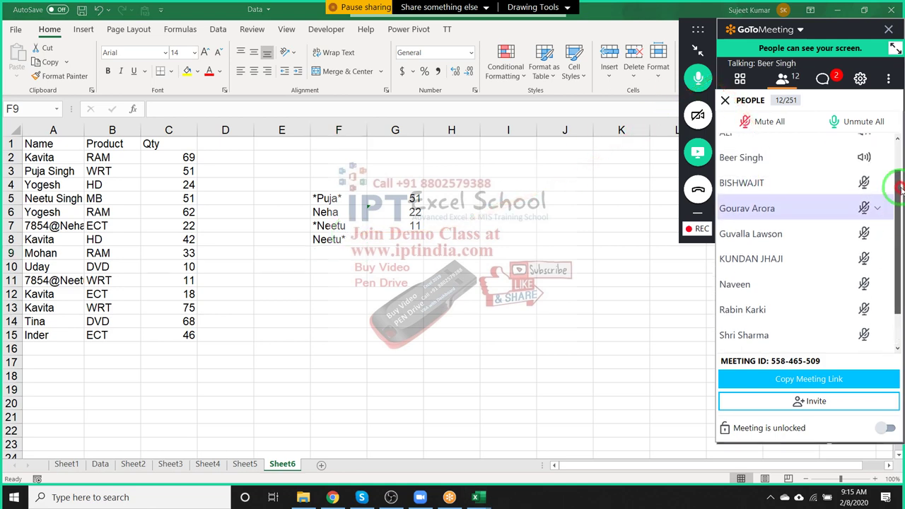
{"action": "left_click", "coordinate": [341, 255]}
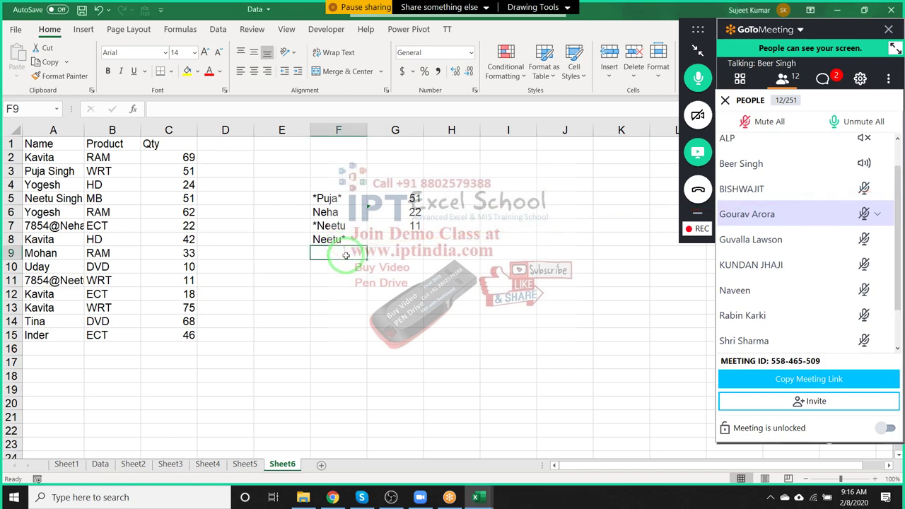
{"action": "left_click", "coordinate": [67, 254]}
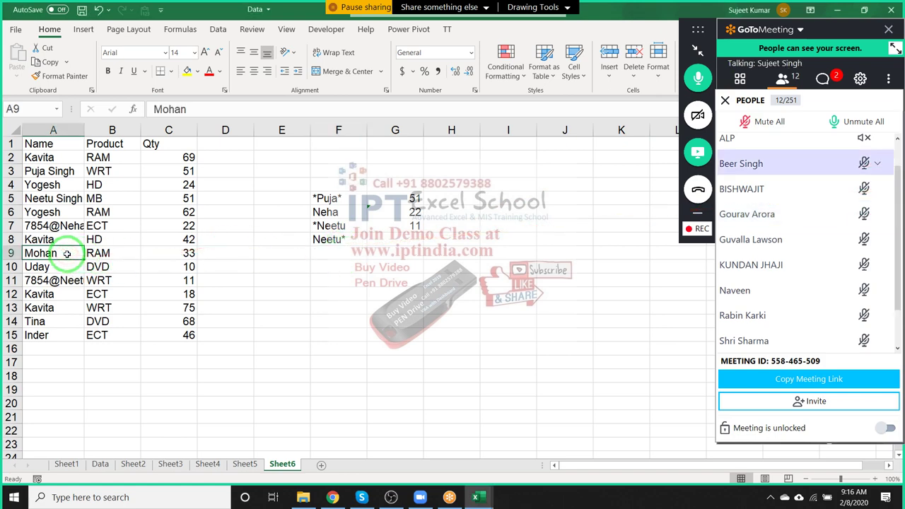
{"action": "type", "text": "ED"}
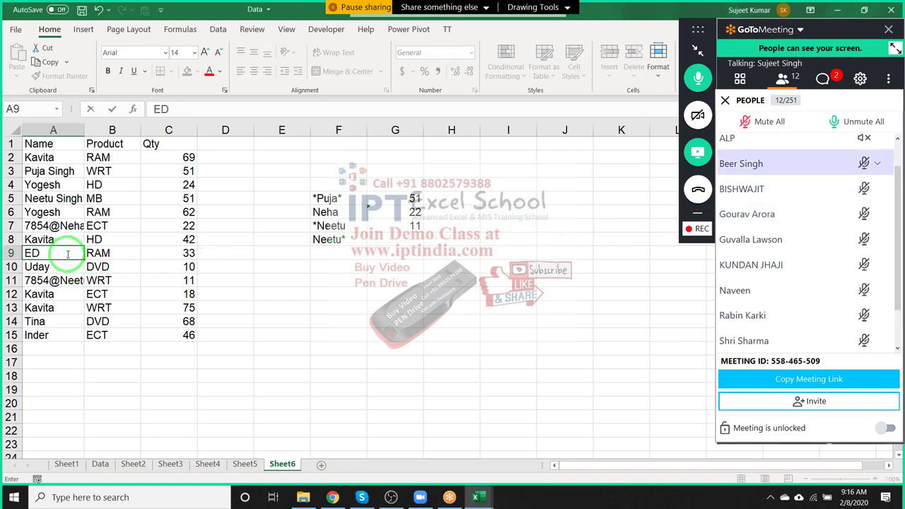
{"action": "left_click", "coordinate": [227, 266]}
{"action": "left_click_drag", "start_coordinate": [46, 170], "coordinate": [44, 262]}
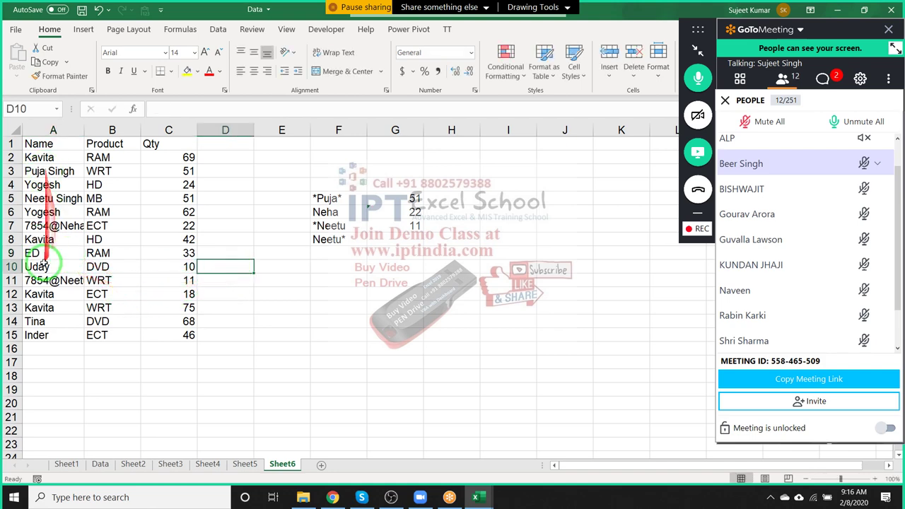
{"action": "left_click", "coordinate": [51, 255]}
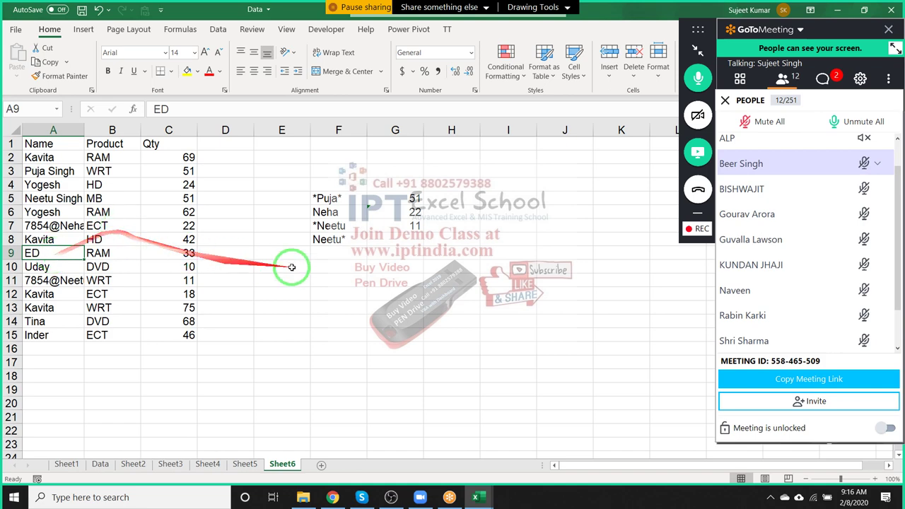
Step: Enter the ?? wildcard as the lookup name in F9
{"action": "left_click", "coordinate": [356, 252]}
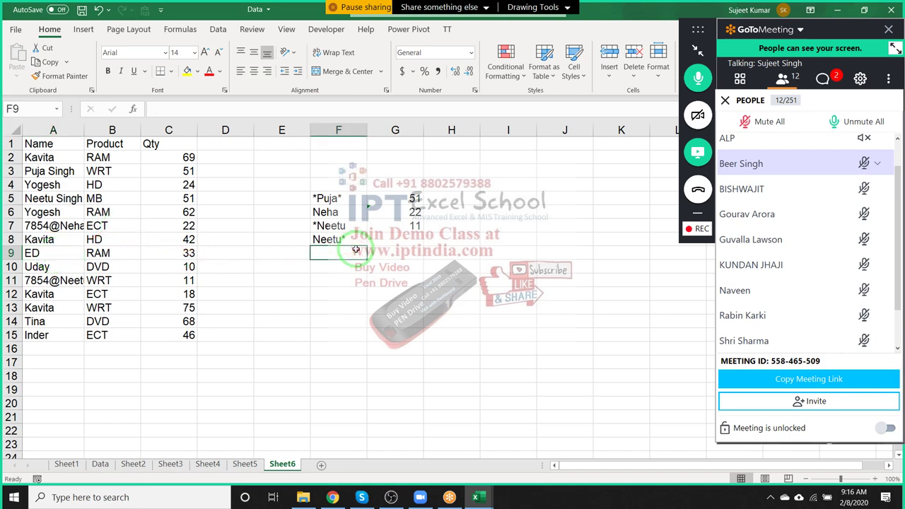
{"action": "type", "text": "??"}
{"action": "key", "text": "Return"}
{"action": "key", "text": "Up"}
Step: Add =VLOOKUP(F9,A:C,3,0) in G9, returning 33 for ED, then select F5:F9
{"action": "key", "text": "Right"}
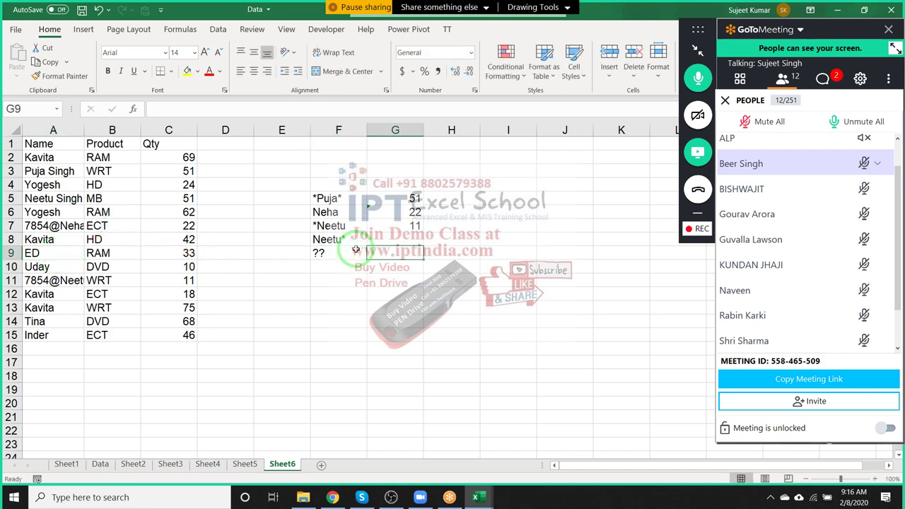
{"action": "type", "text": "=vl"}
{"action": "key", "text": "Tab"}
{"action": "left_click", "coordinate": [356, 251]}
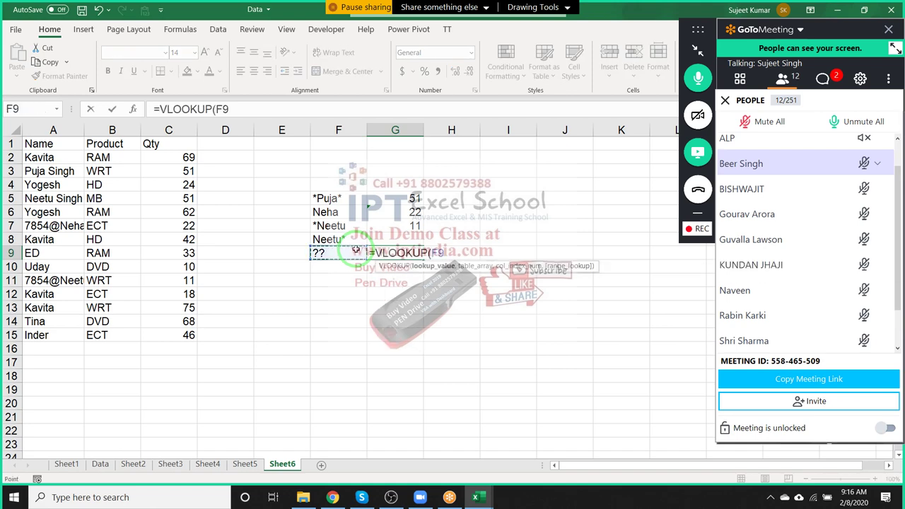
{"action": "type", "text": ",A:A"}
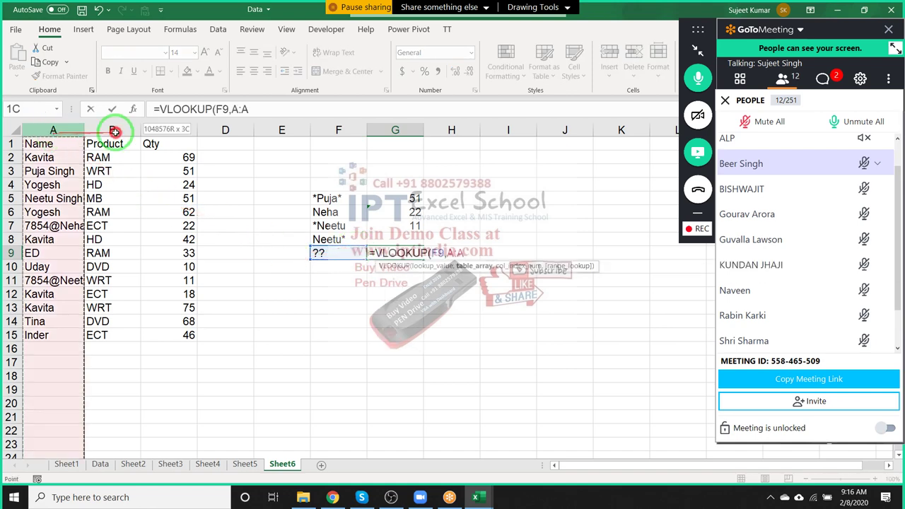
{"action": "left_click_drag", "start_coordinate": [53, 131], "coordinate": [170, 130]}
{"action": "type", "text": ",3"}
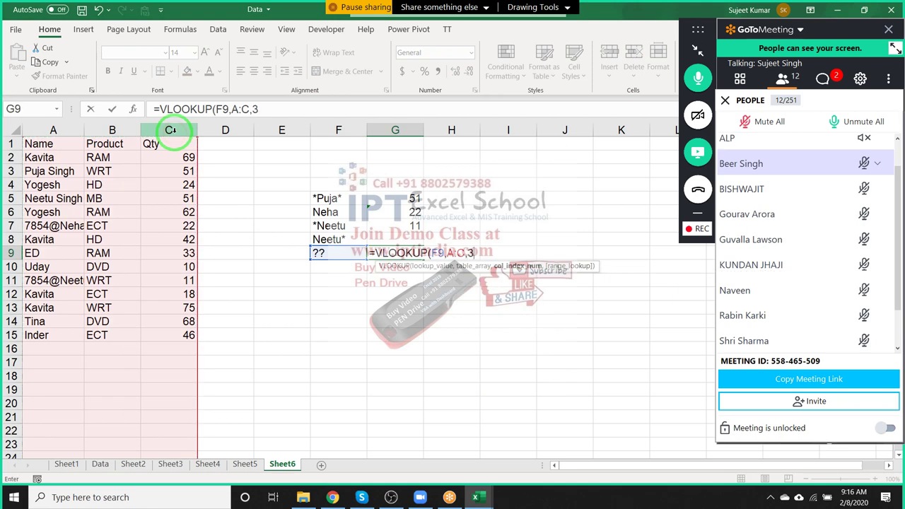
{"action": "type", "text": ",0)"}
{"action": "key", "text": "Return"}
{"action": "key", "text": "Up"}
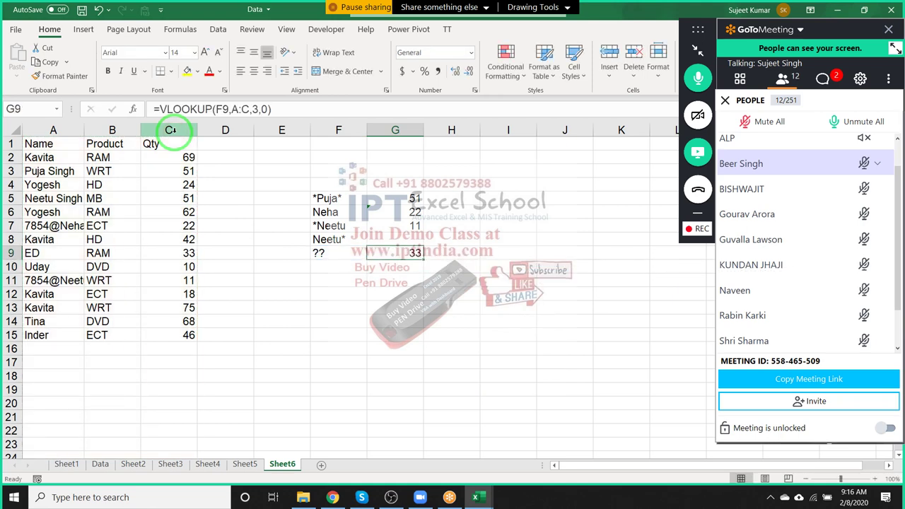
{"action": "key", "text": "Left"}
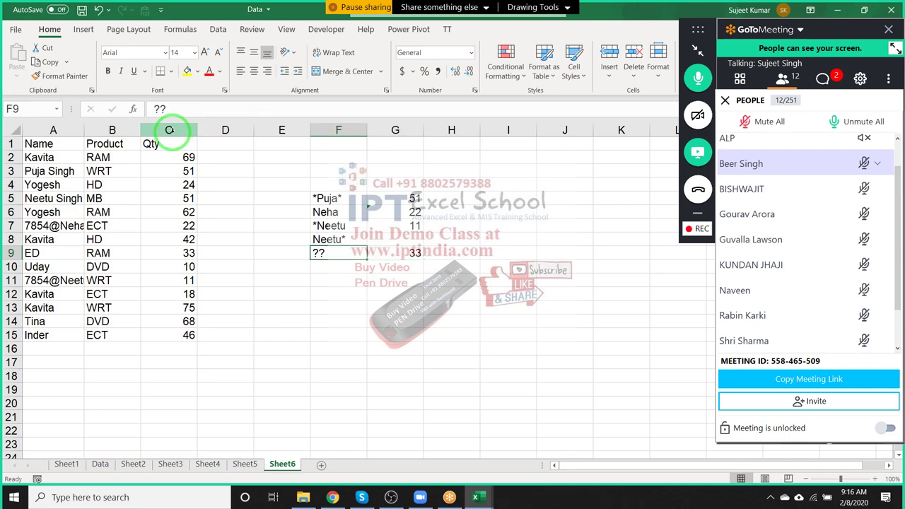
{"action": "left_click_drag", "start_coordinate": [321, 252], "coordinate": [337, 200]}
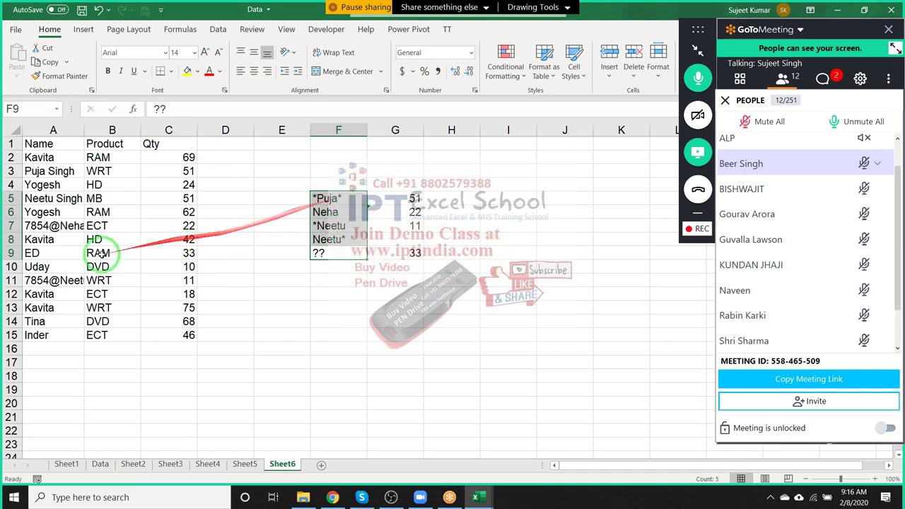
Step: Replace A9 with 12 stored as text so G9's ?? lookup returns 33, then select F5:F9
{"action": "left_click", "coordinate": [49, 252]}
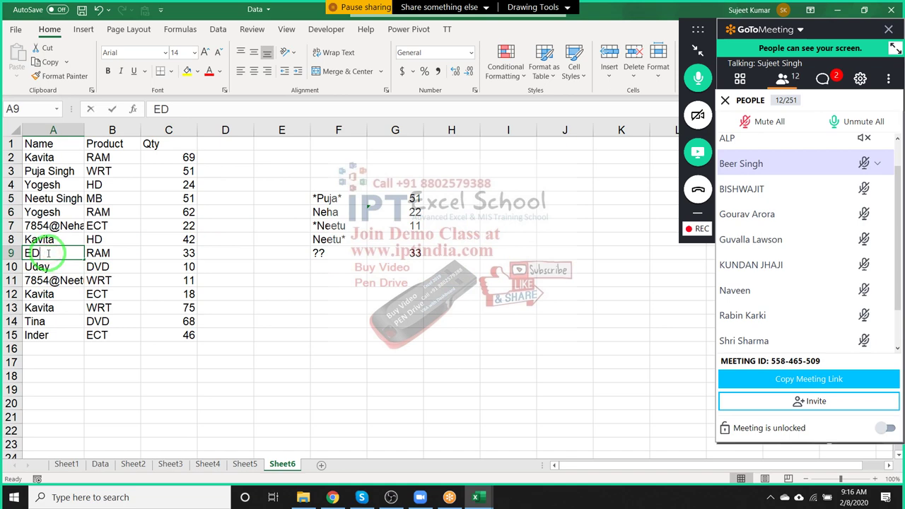
{"action": "type", "text": "12"}
{"action": "key", "text": "Return"}
{"action": "left_click", "coordinate": [47, 253]}
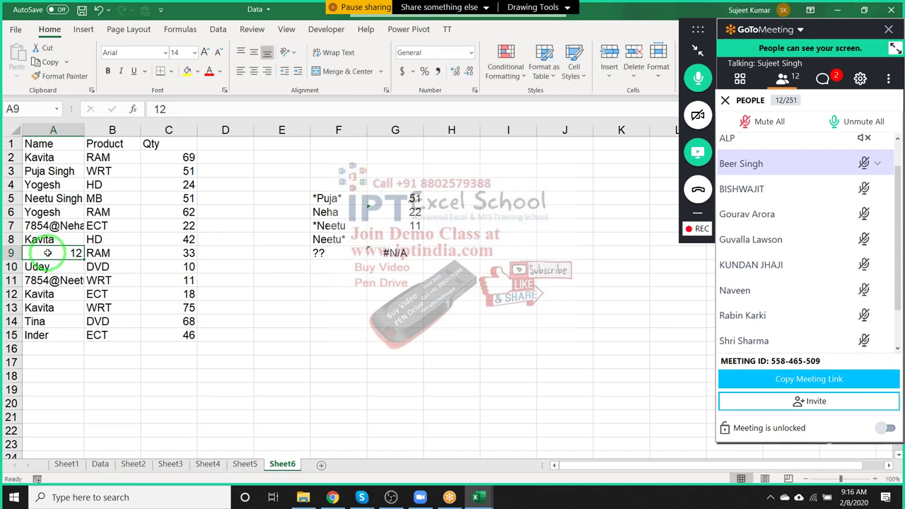
{"action": "double_click", "coordinate": [70, 252]}
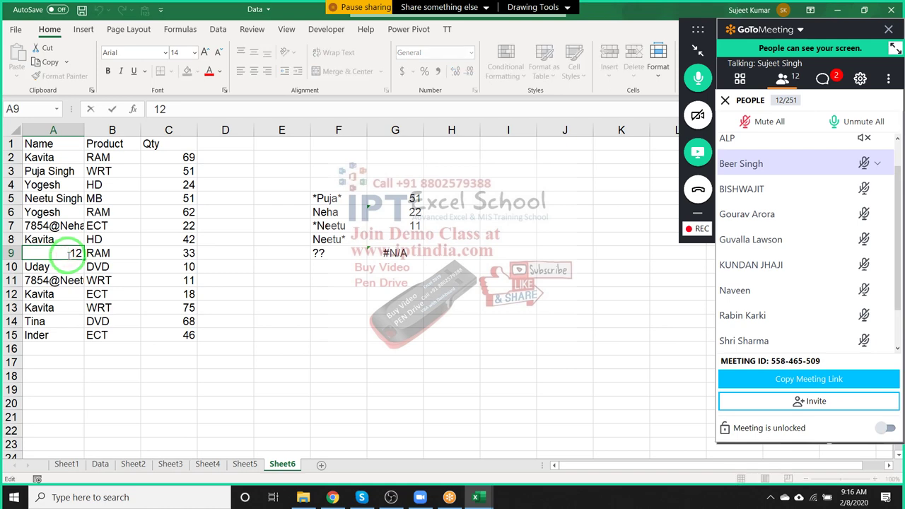
{"action": "type", "text": "'"}
{"action": "key", "text": "Return"}
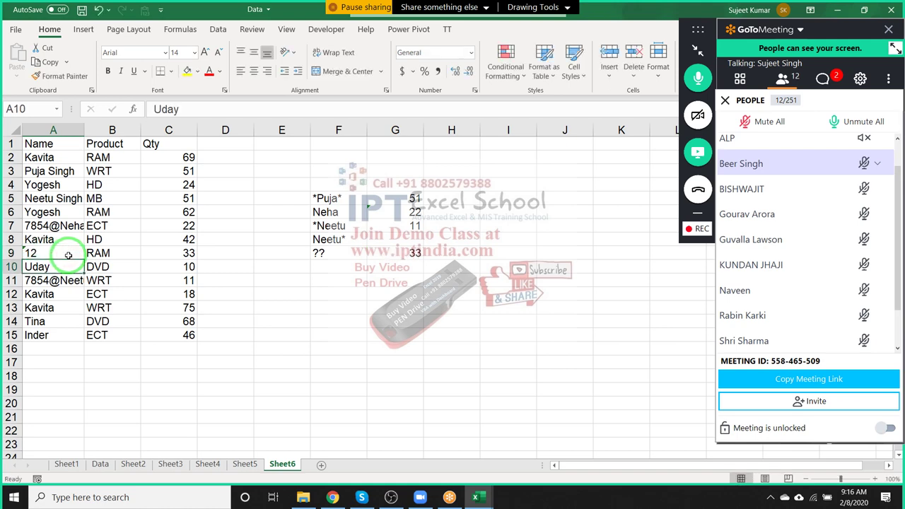
{"action": "left_click_drag", "start_coordinate": [333, 252], "coordinate": [342, 198]}
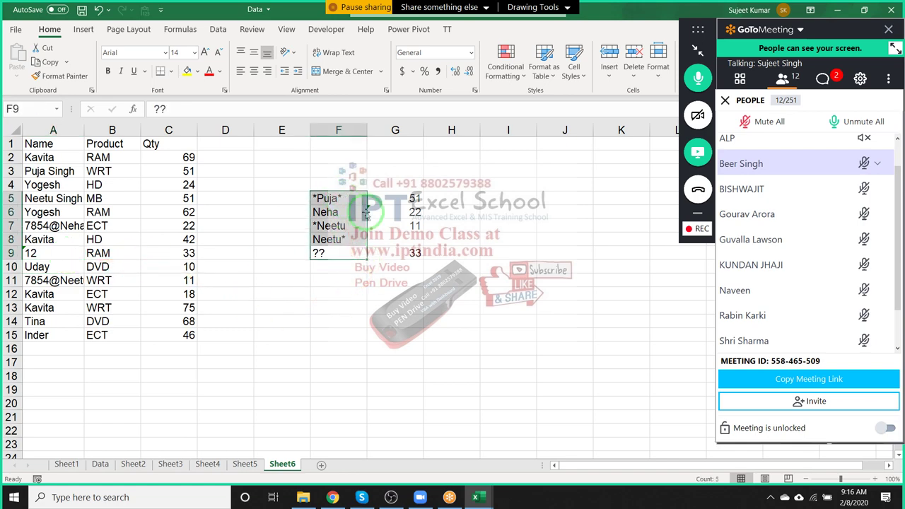
Step: Scroll the GoToMeeting People list and open one attendee's options
{"action": "left_click", "coordinate": [893, 298]}
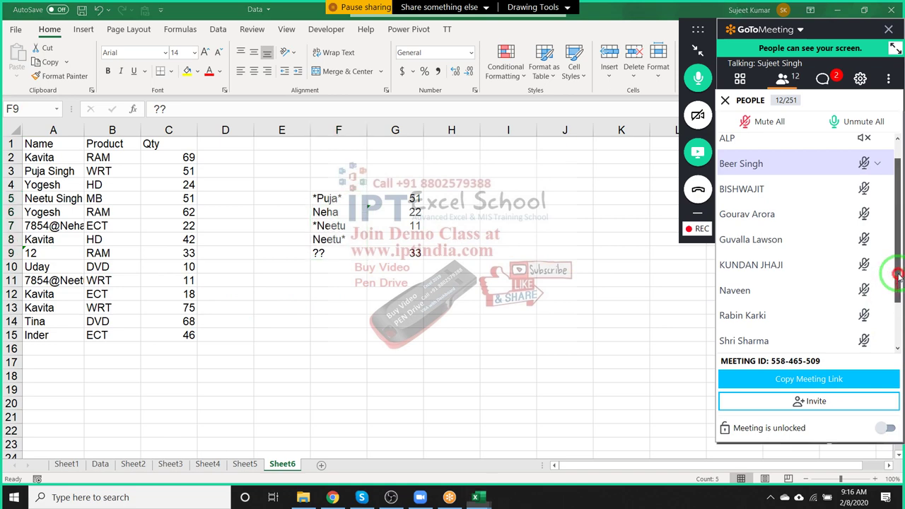
{"action": "mouse_move", "coordinate": [893, 298]}
{"action": "left_mouse_down"}
{"action": "mouse_move", "coordinate": [898, 258]}
{"action": "mouse_move", "coordinate": [899, 297]}
{"action": "left_mouse_up"}
{"action": "left_click", "coordinate": [897, 198]}
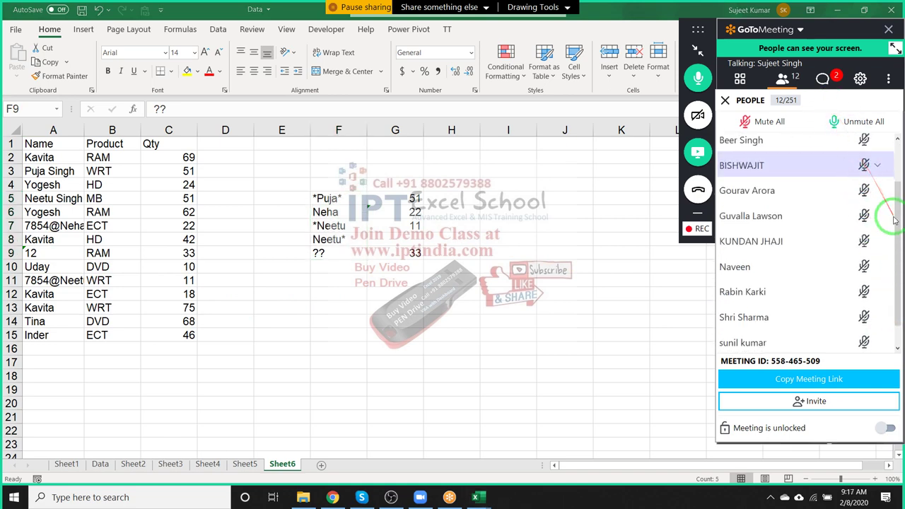
{"action": "left_click_drag", "start_coordinate": [900, 173], "coordinate": [898, 157]}
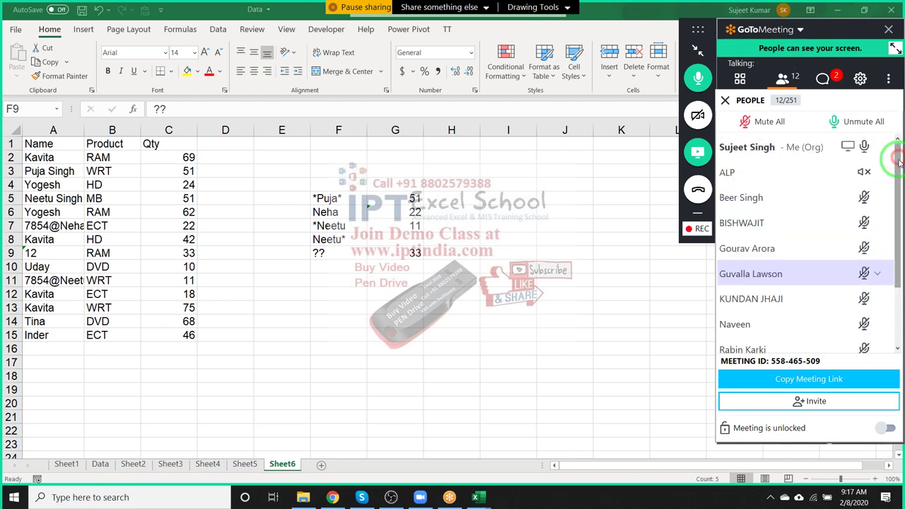
{"action": "left_click", "coordinate": [874, 176]}
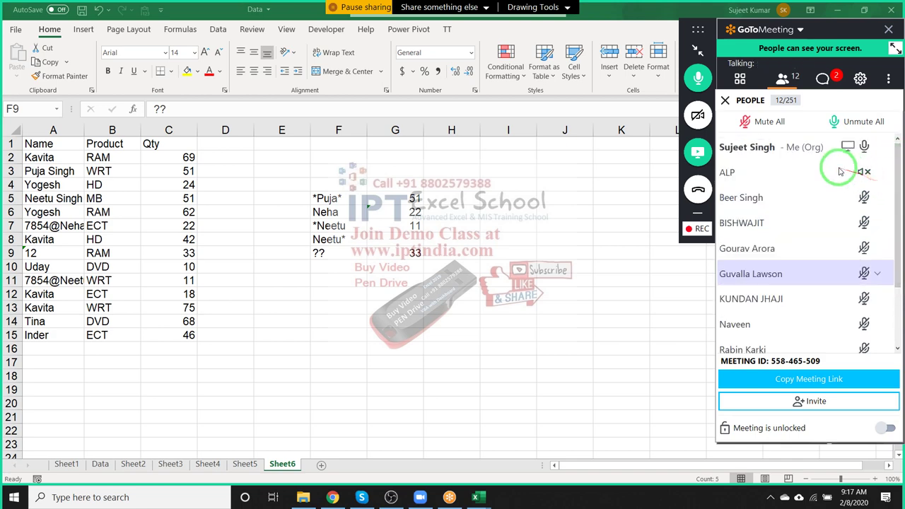
{"action": "left_click", "coordinate": [877, 174]}
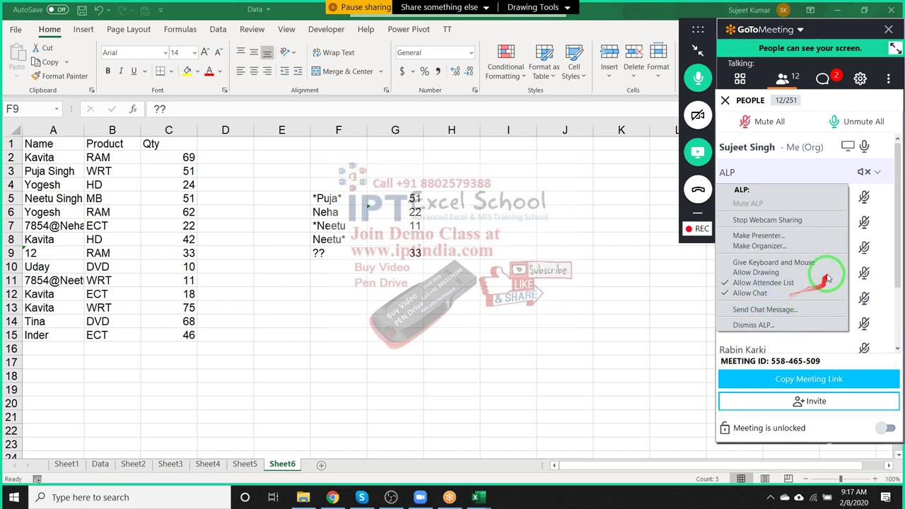
{"action": "left_click_drag", "start_coordinate": [774, 296], "coordinate": [776, 194]}
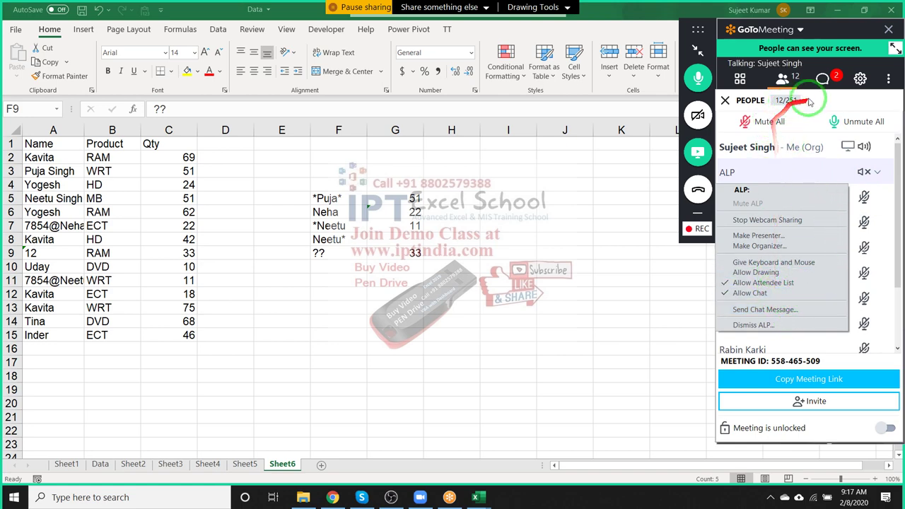
Step: Send that attendee a private chat message reading 'Please Select Computer Audio'
{"action": "left_click", "coordinate": [824, 79]}
{"action": "left_click", "coordinate": [824, 79]}
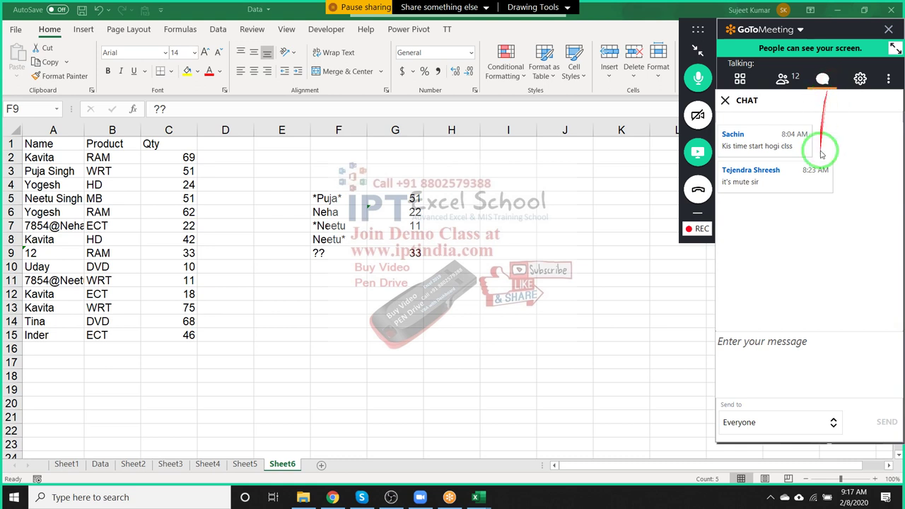
{"action": "left_click", "coordinate": [762, 365]}
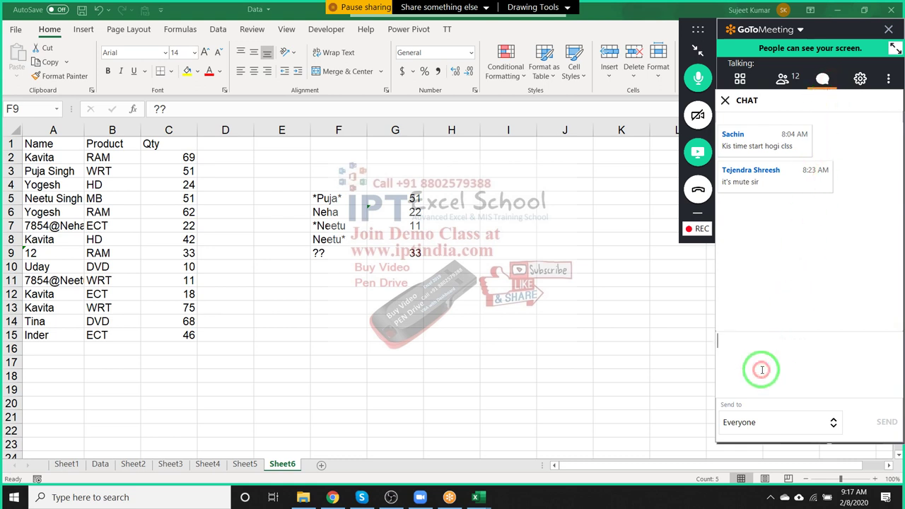
{"action": "left_click", "coordinate": [755, 423]}
{"action": "left_click", "coordinate": [751, 383]}
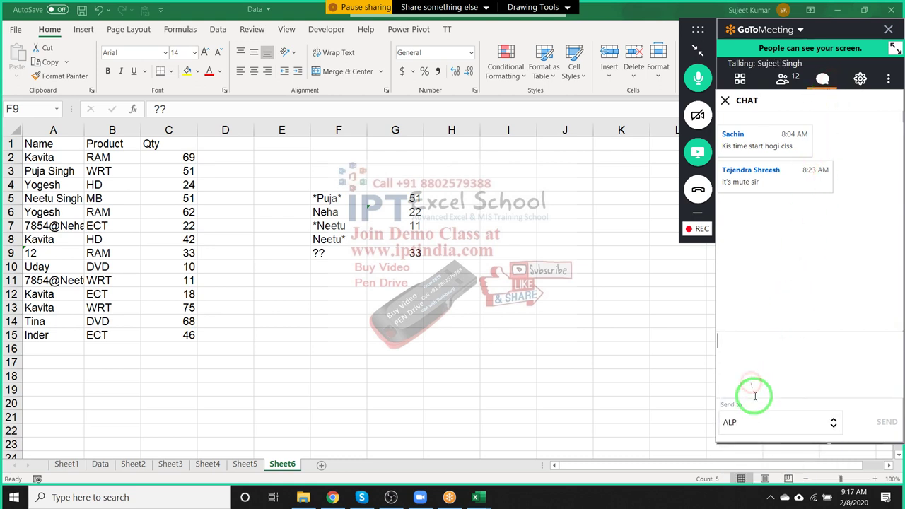
{"action": "type", "text": "Please Select Co"}
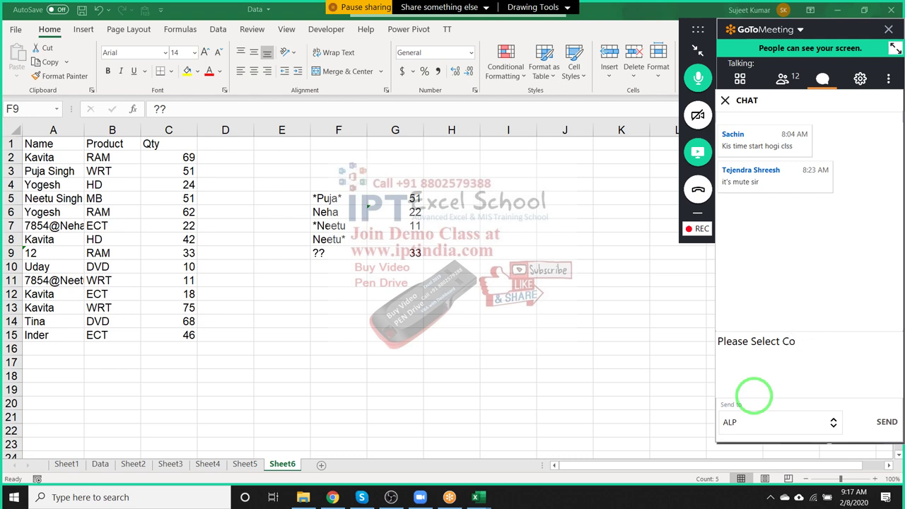
{"action": "type", "text": "mpute"}
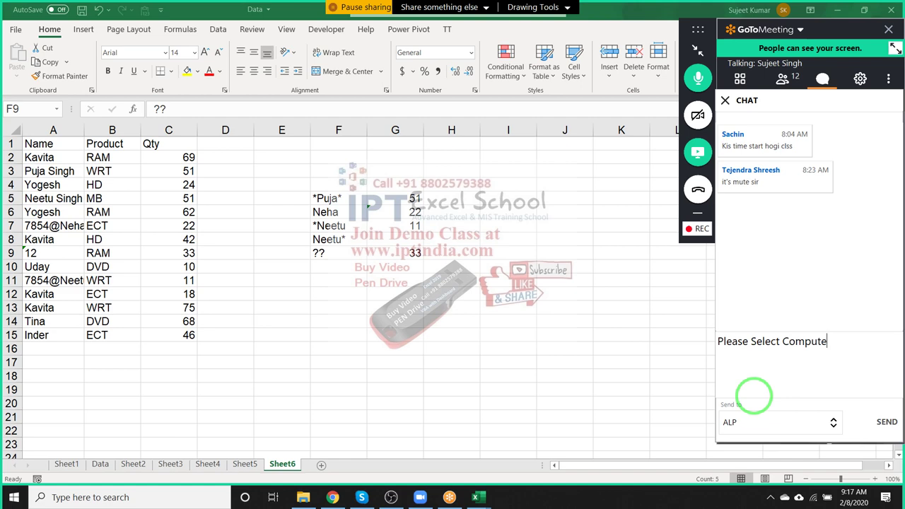
{"action": "type", "text": "udio"}
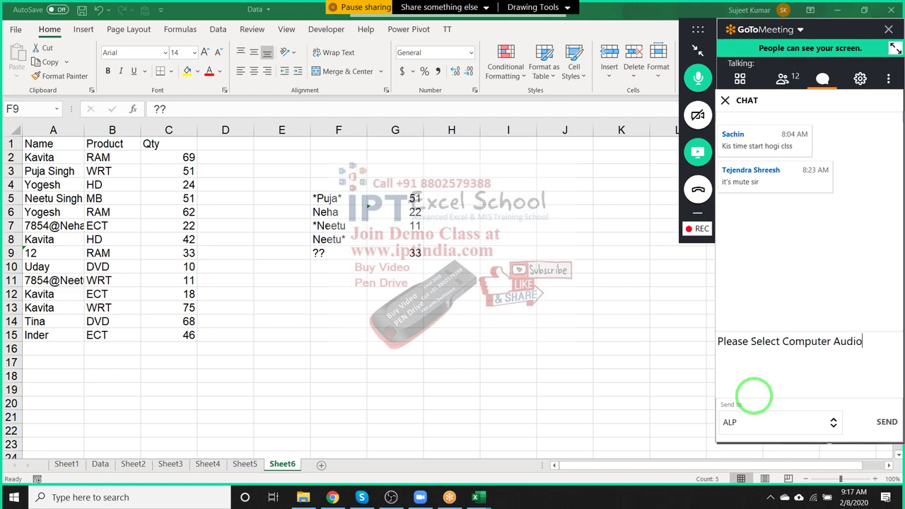
{"action": "key", "text": "Return"}
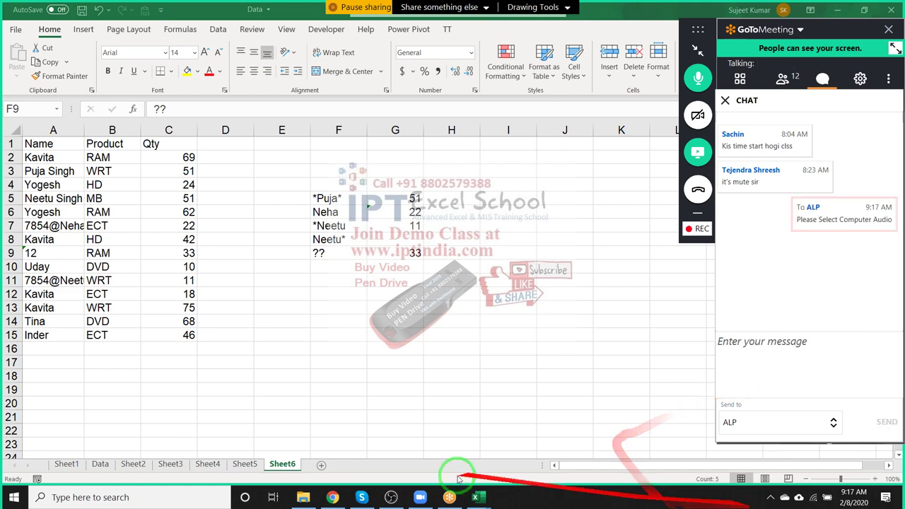
{"action": "left_click", "coordinate": [475, 495]}
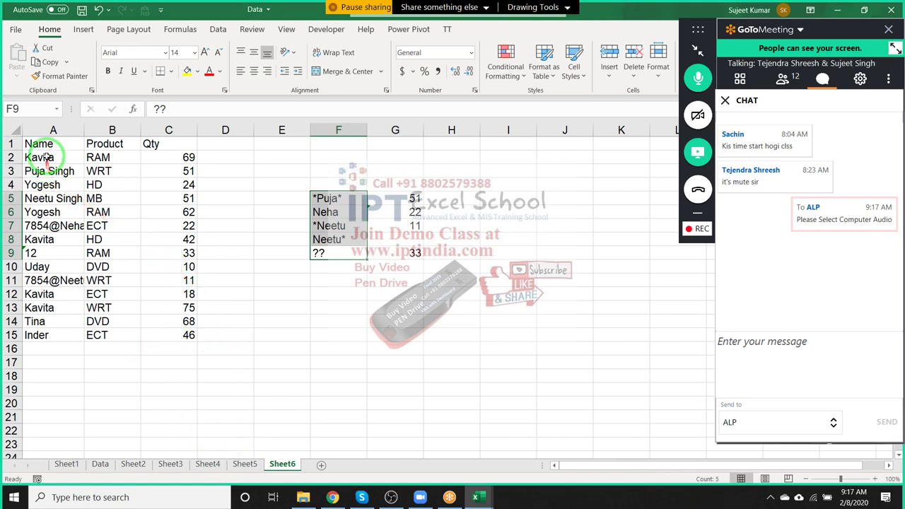
Step: Review the Name, Product, Qty table and the earlier VLOOKUP and HLOOKUP sheets
{"action": "left_click_drag", "start_coordinate": [36, 143], "coordinate": [142, 312]}
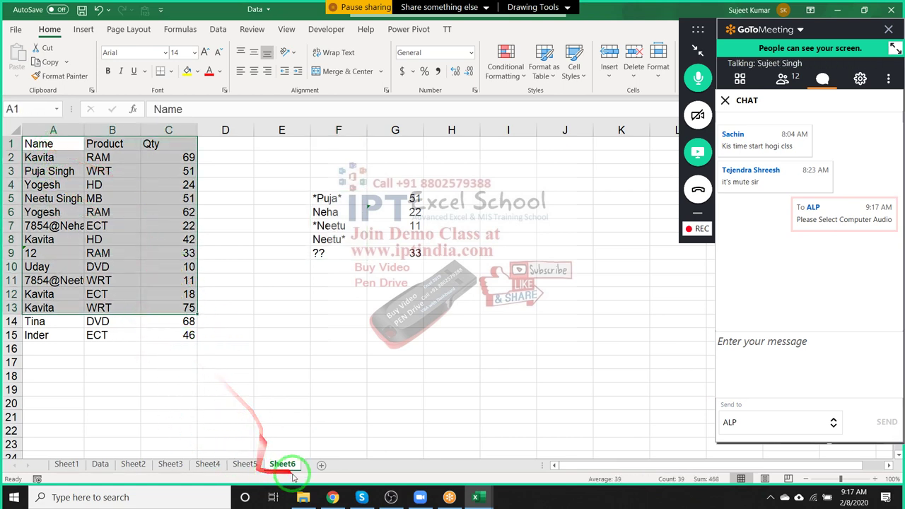
{"action": "left_click", "coordinate": [244, 464]}
{"action": "left_click", "coordinate": [282, 466]}
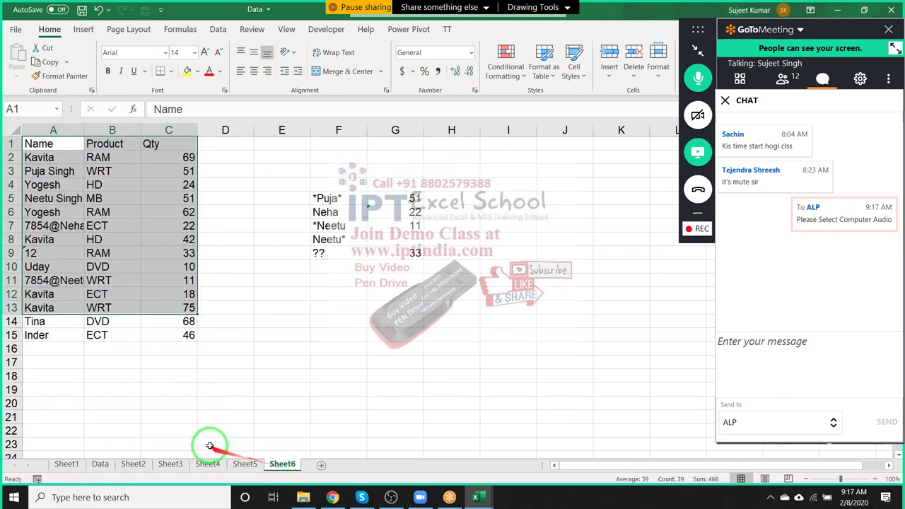
{"action": "mouse_move", "coordinate": [174, 348]}
{"action": "left_mouse_down"}
{"action": "mouse_move", "coordinate": [34, 164]}
{"action": "mouse_move", "coordinate": [42, 129]}
{"action": "left_mouse_up"}
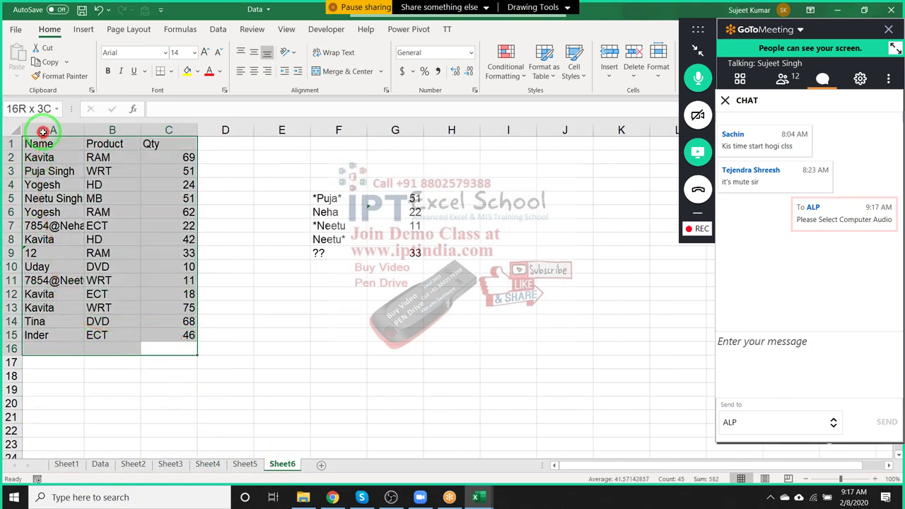
{"action": "left_click", "coordinate": [243, 465]}
{"action": "left_click", "coordinate": [212, 467]}
{"action": "left_click", "coordinate": [174, 466]}
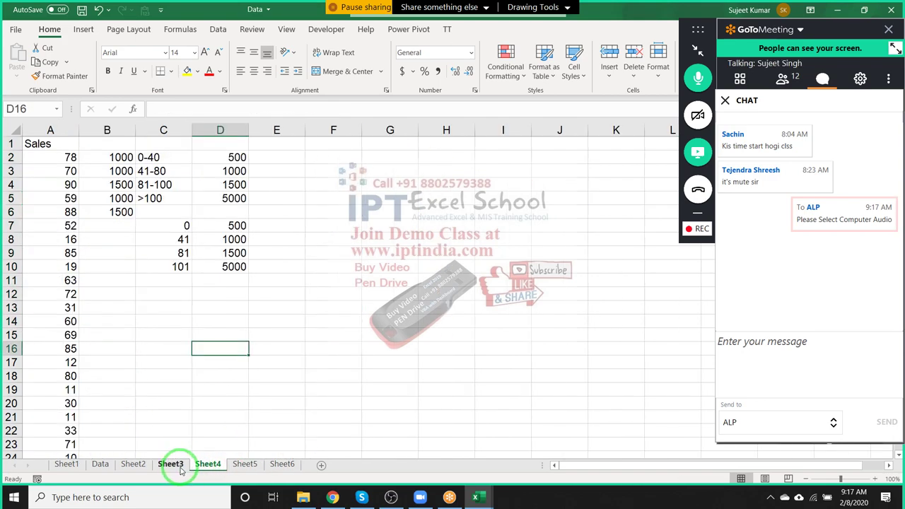
{"action": "left_click", "coordinate": [205, 465]}
{"action": "left_click", "coordinate": [244, 464]}
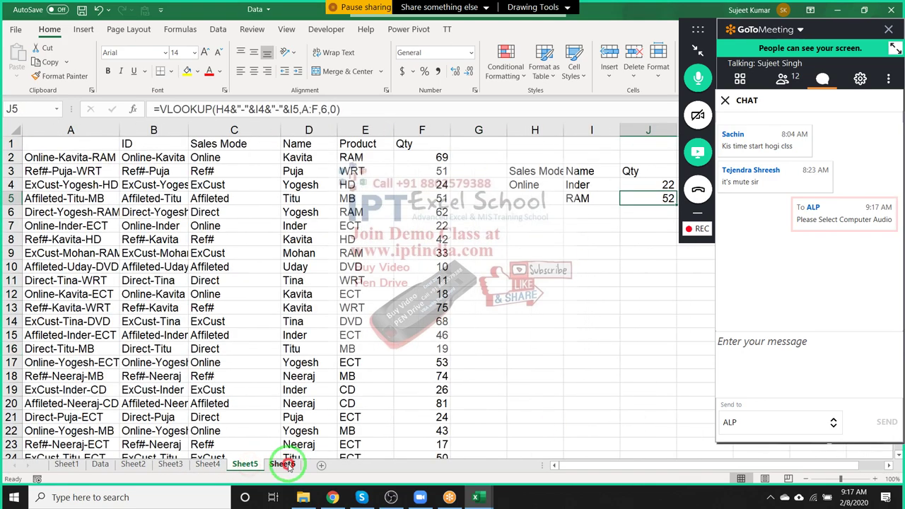
{"action": "left_click", "coordinate": [282, 465]}
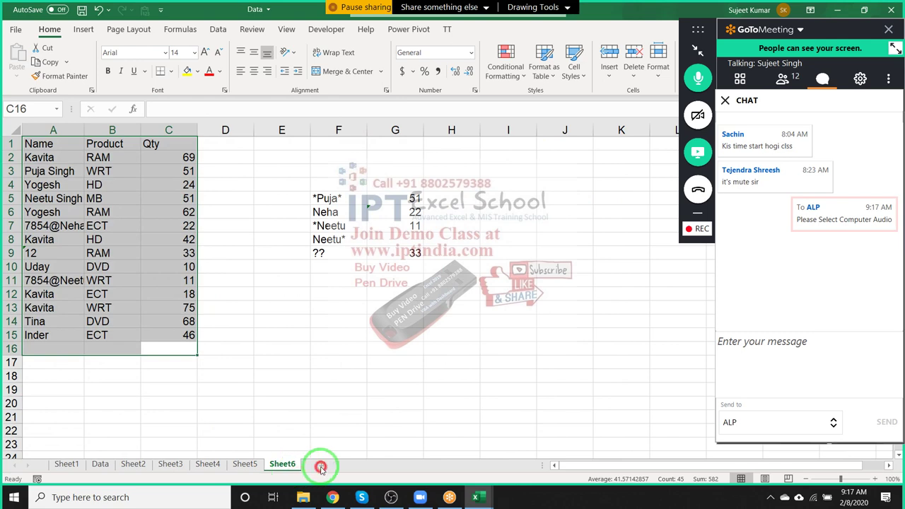
Step: Add Sheet7 with a Name heading in A1 and names Puja through Tina filled into A2:A10
{"action": "left_click", "coordinate": [321, 465]}
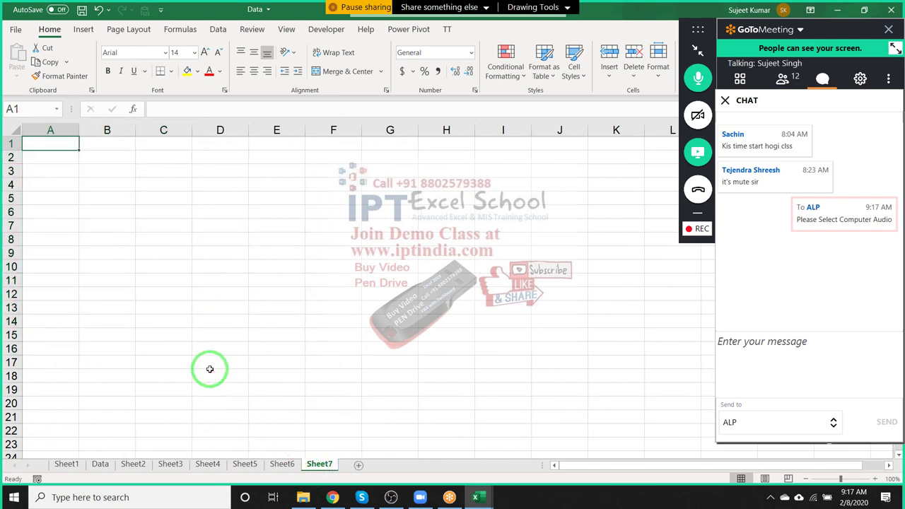
{"action": "type", "text": "Name"}
{"action": "key", "text": "Return"}
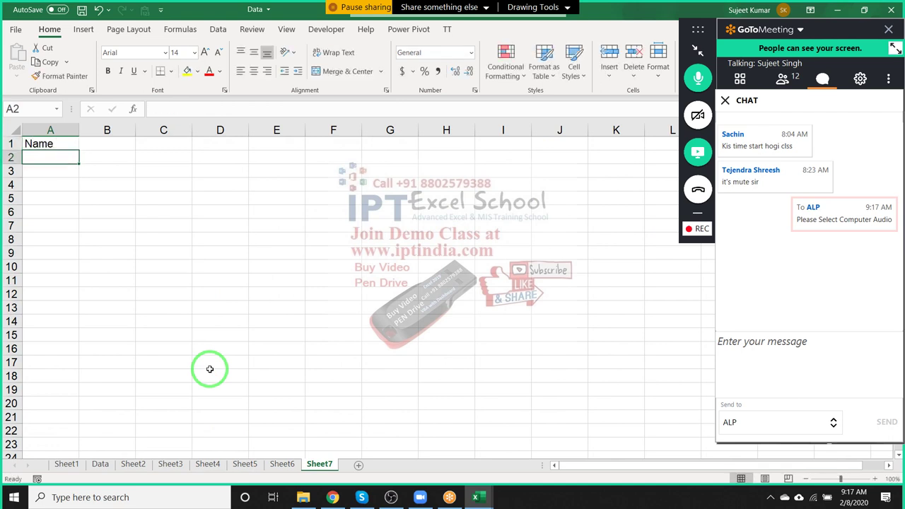
{"action": "type", "text": "Puja"}
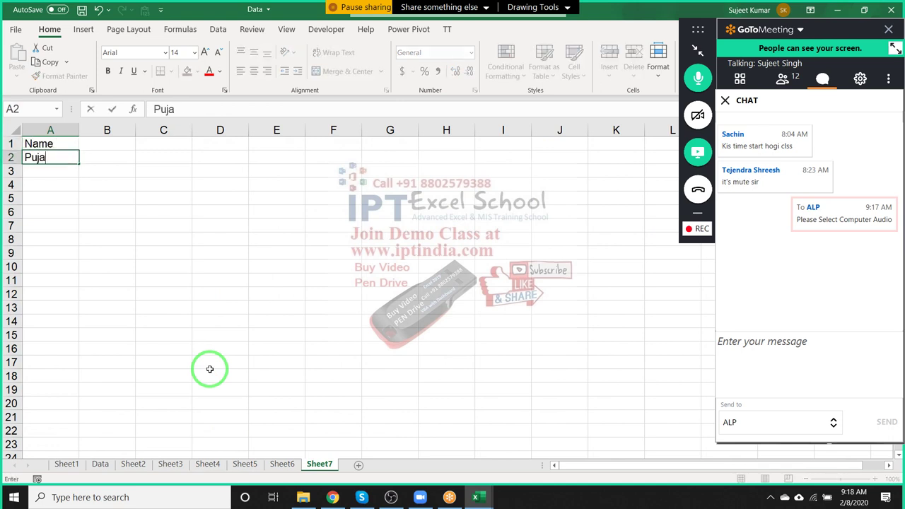
{"action": "key", "text": "Return"}
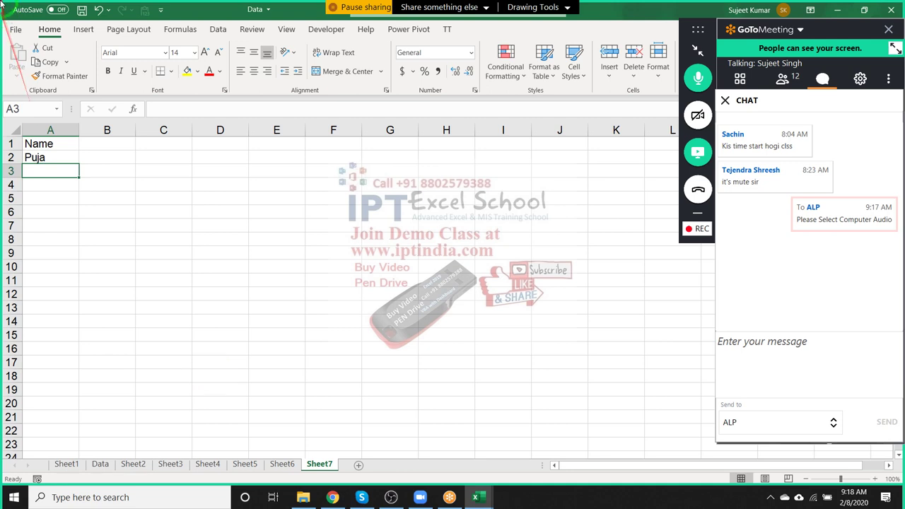
{"action": "left_click", "coordinate": [73, 159]}
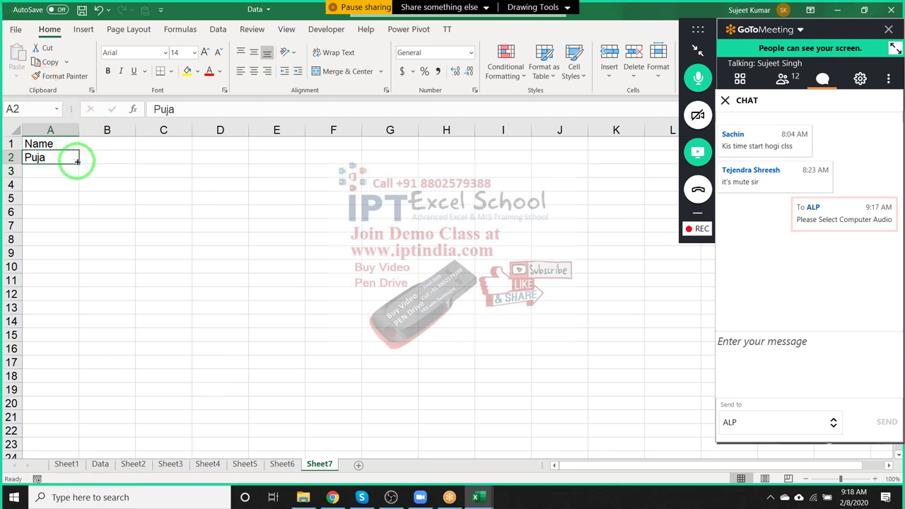
{"action": "left_click_drag", "start_coordinate": [79, 164], "coordinate": [69, 269]}
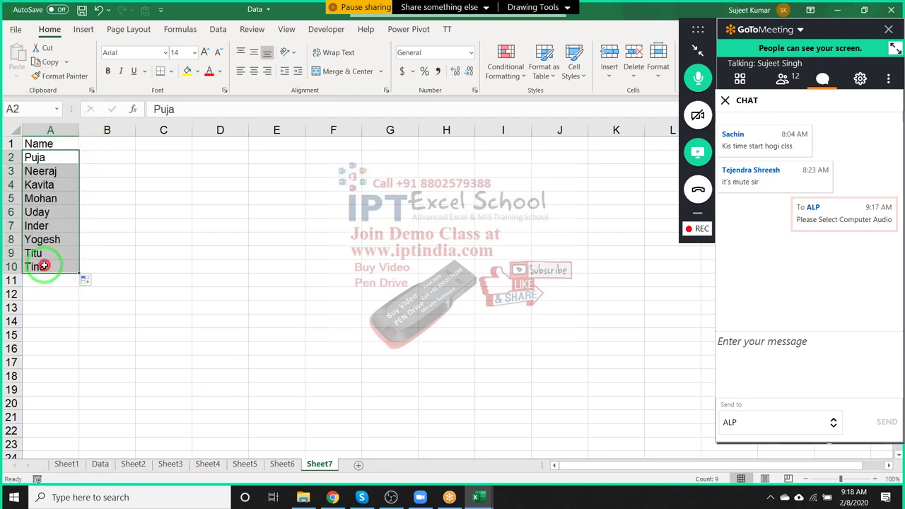
{"action": "left_click", "coordinate": [65, 270]}
{"action": "left_click", "coordinate": [103, 146]}
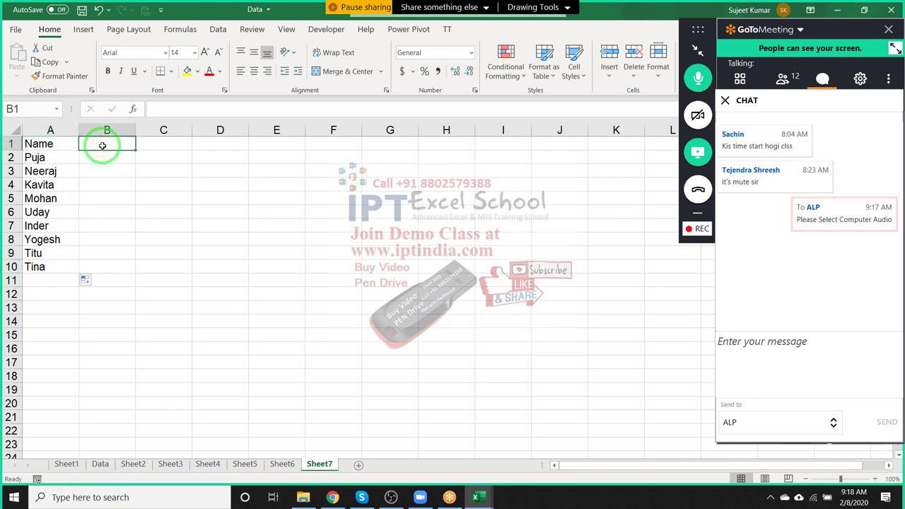
Step: Enter 1-Jan in B1 and extend the dates across row 1 to 18-Feb in AX1
{"action": "type", "text": "1/1"}
{"action": "key", "text": "Return"}
{"action": "left_click", "coordinate": [104, 146]}
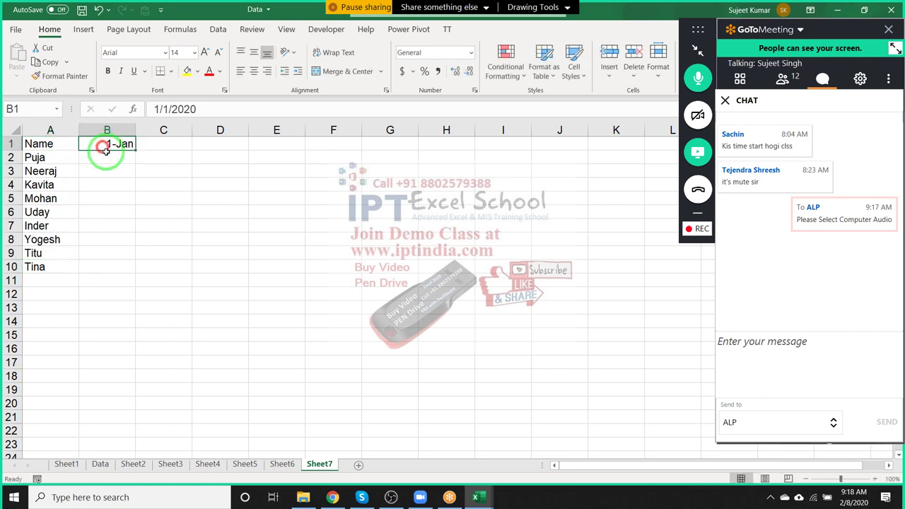
{"action": "left_click_drag", "start_coordinate": [138, 151], "coordinate": [899, 184]}
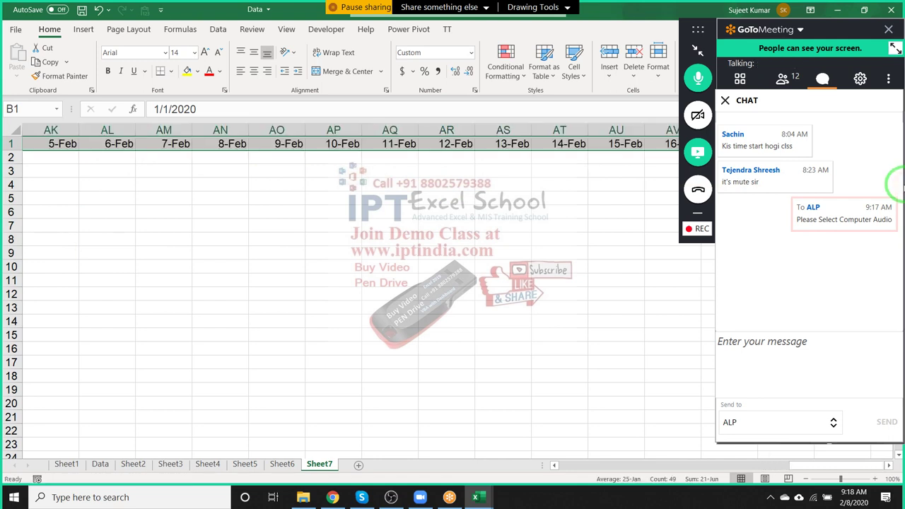
Step: Enter the formula =RANDBETWEEN(10,90) in B2
{"action": "key", "text": "ctrl+Home"}
{"action": "key", "text": "Down"}
{"action": "key", "text": "Right"}
{"action": "type", "text": "="}
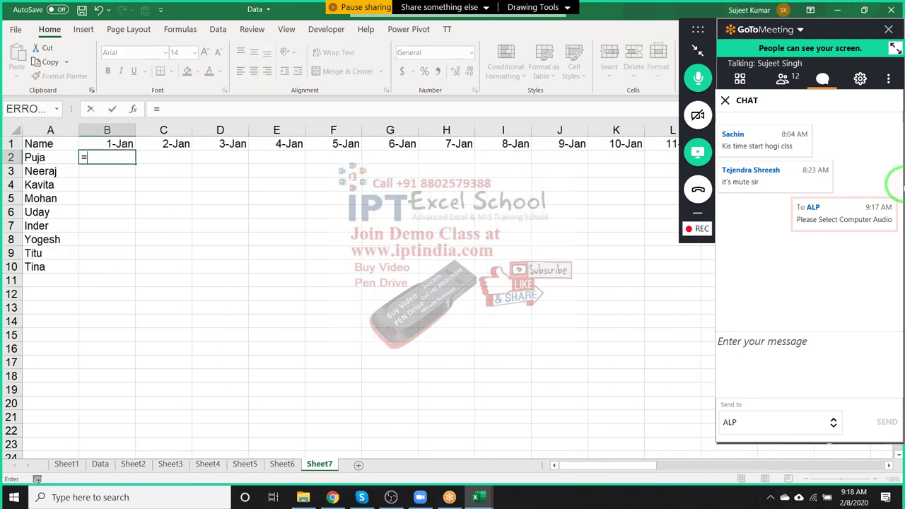
{"action": "type", "text": "ra"}
{"action": "key", "text": "Down"}
{"action": "key", "text": "Down"}
{"action": "key", "text": "Down"}
{"action": "key", "text": "Tab"}
{"action": "type", "text": "1"}
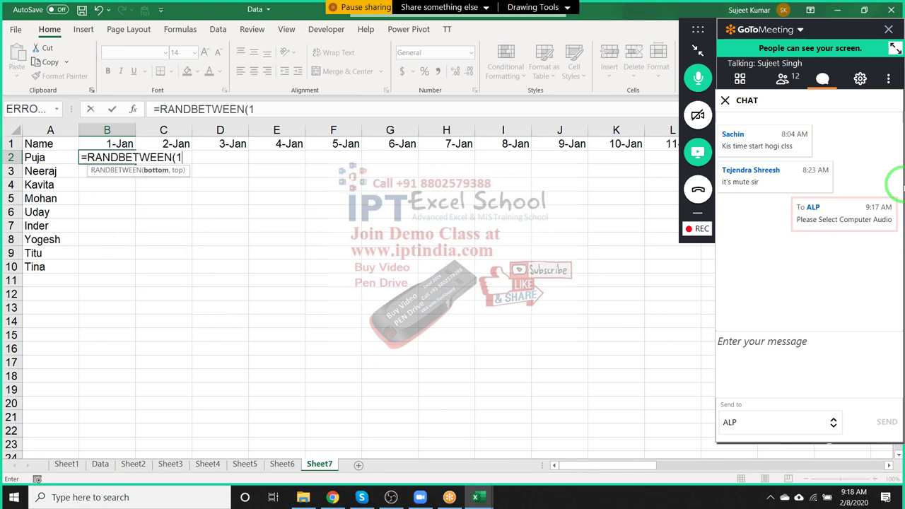
{"action": "key", "text": "Return"}
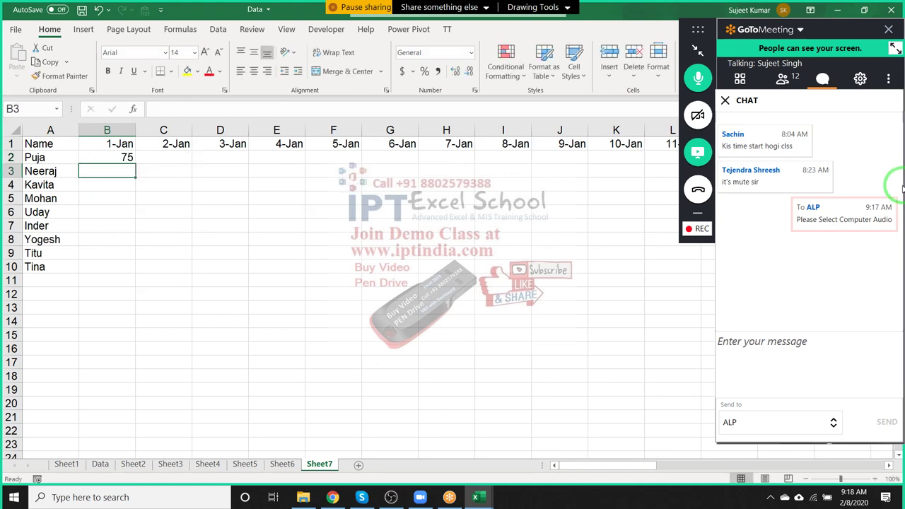
Step: Fill the random formula over B2:AX10, then paste the block back as fixed values
{"action": "key", "text": "Up"}
{"action": "key", "text": "Up"}
{"action": "key", "text": "ctrl+Right"}
{"action": "key", "text": "Down"}
{"action": "key", "text": "ctrl+shift+Left"}
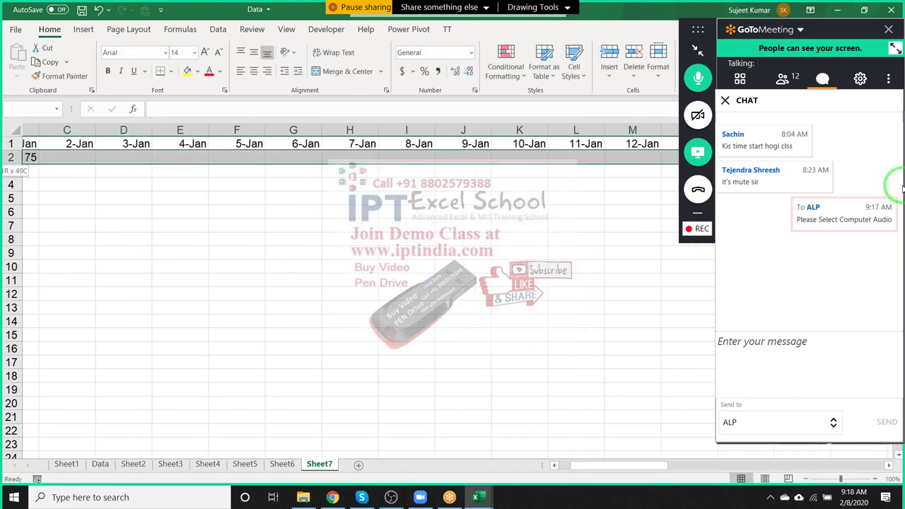
{"action": "key", "text": "shift+Down"}
{"action": "key", "text": "shift+Down"}
{"action": "key", "text": "shift+Down"}
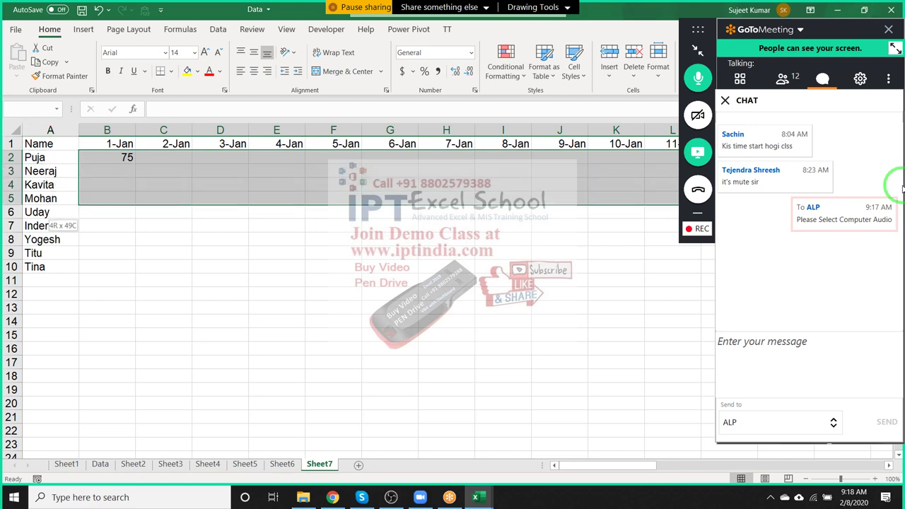
{"action": "key", "text": "shift+Down"}
{"action": "key", "text": "shift+Down"}
{"action": "key", "text": "shift+Down"}
{"action": "key", "text": "shift+Down"}
{"action": "key", "text": "ctrl+r"}
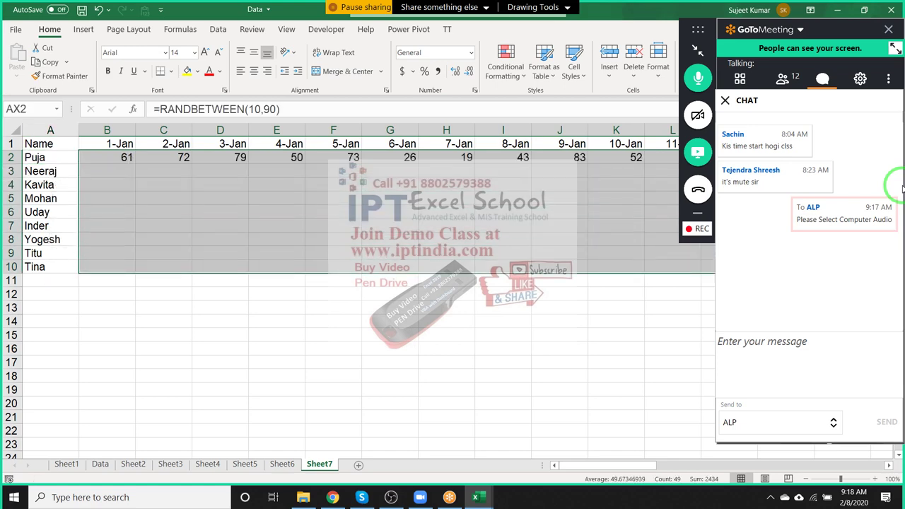
{"action": "key", "text": "ctrl+d"}
{"action": "key", "text": "ctrl+c"}
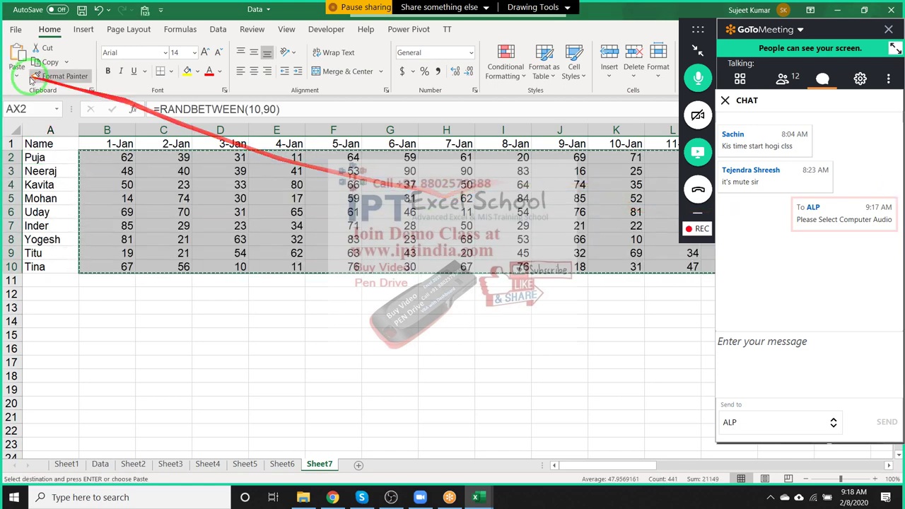
{"action": "left_click", "coordinate": [16, 75]}
{"action": "left_click", "coordinate": [14, 165]}
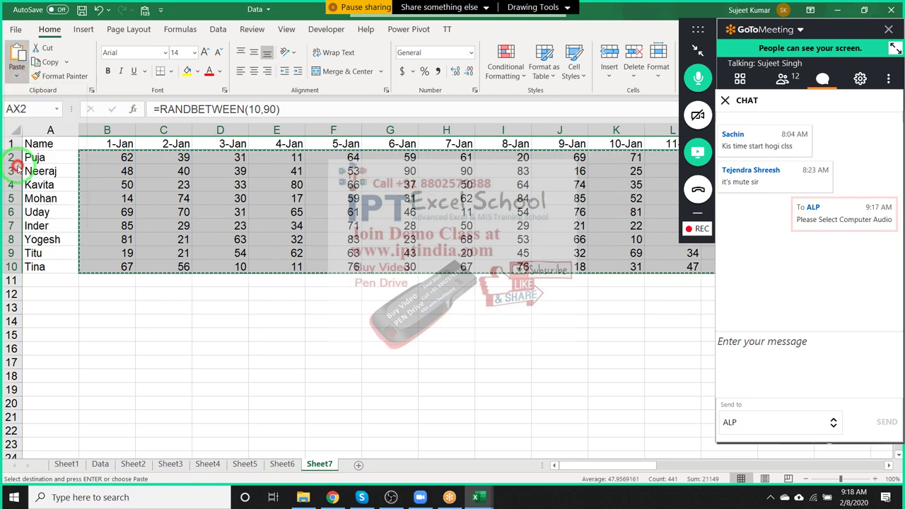
Step: Add a new sheet and enter Name with Puja beneath it in column A
{"action": "left_click", "coordinate": [358, 465]}
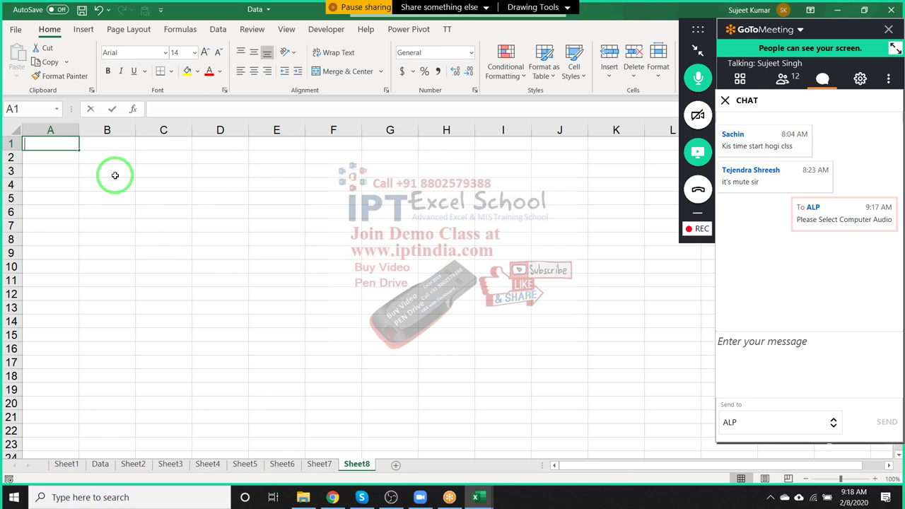
{"action": "type", "text": "Name"}
{"action": "key", "text": "Return"}
{"action": "key", "text": "Up"}
{"action": "key", "text": "Down"}
{"action": "key", "text": "Down"}
{"action": "type", "text": "Name"}
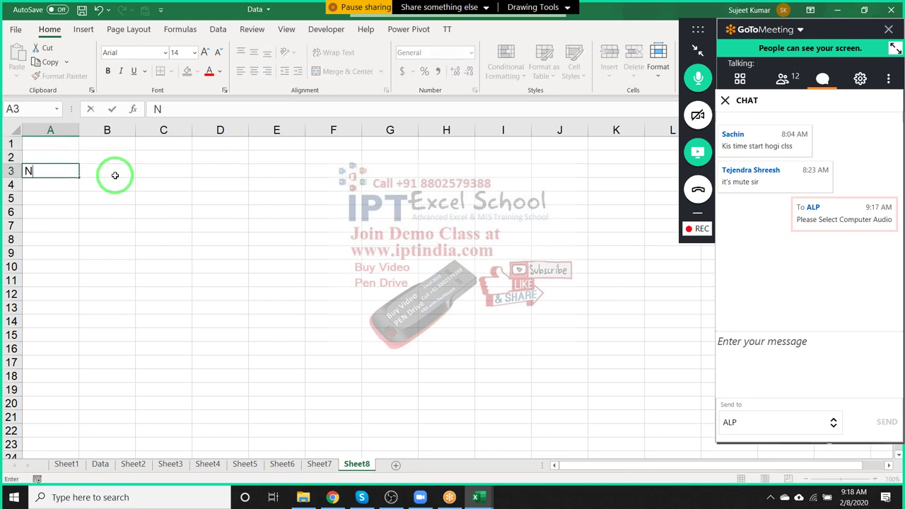
{"action": "type", "text": "Puja"}
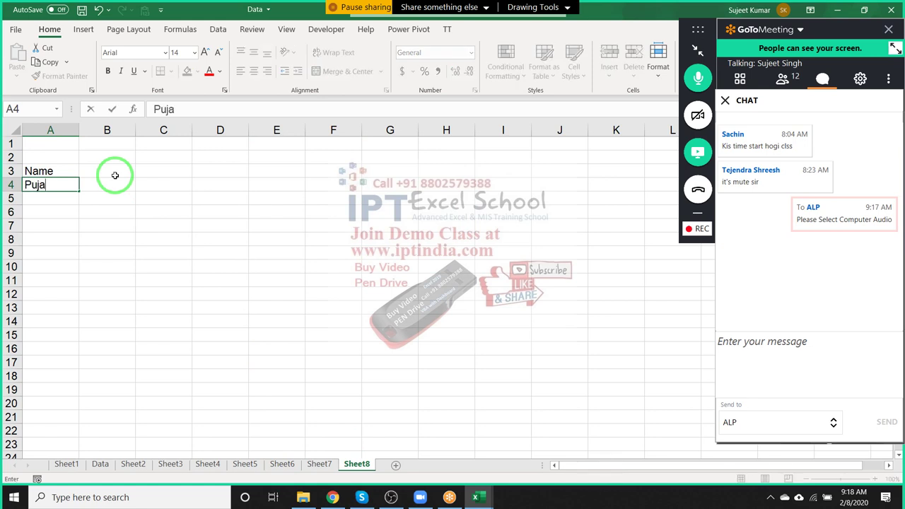
{"action": "key", "text": "Return"}
Step: Enter Start 1-Jan and End 10-Jan across A2:D2
{"action": "key", "text": "Up"}
{"action": "key", "text": "Up"}
{"action": "key", "text": "Up"}
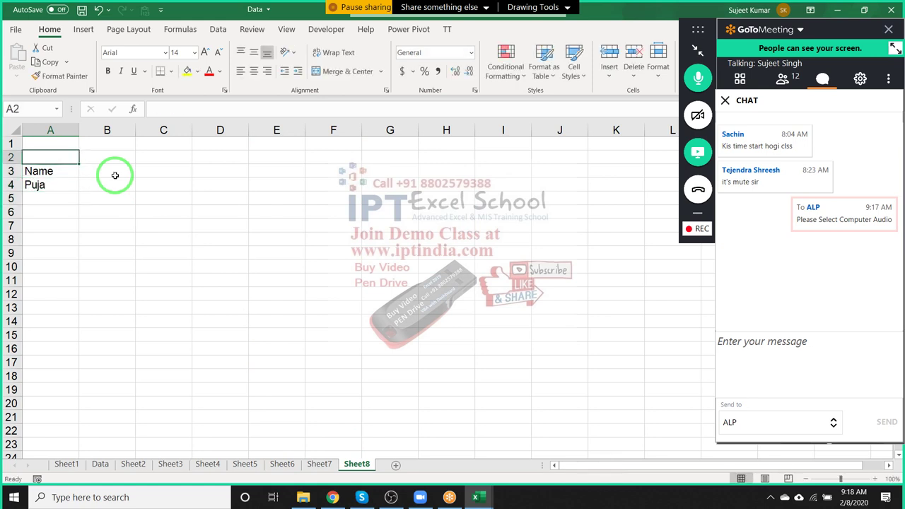
{"action": "type", "text": "Star"}
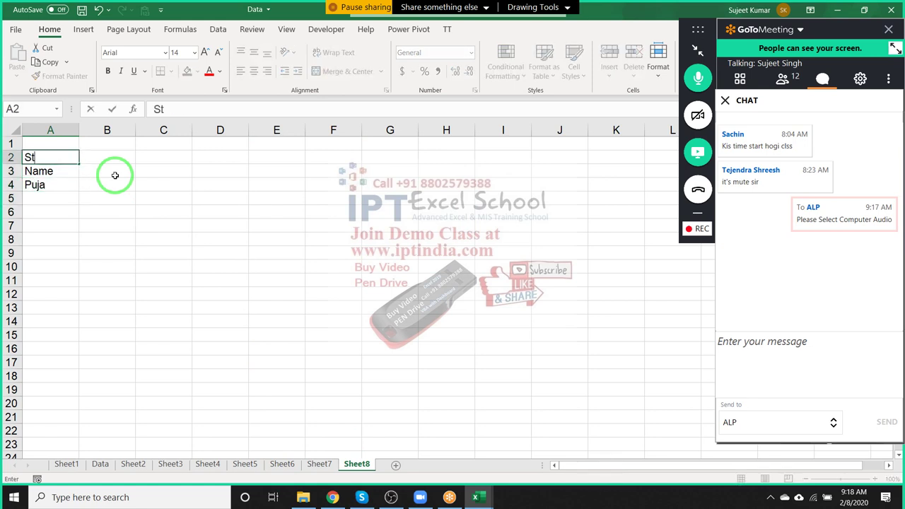
{"action": "type", "text": "t"}
{"action": "key", "text": "Tab"}
{"action": "key", "text": "Tab"}
{"action": "key", "text": "Tab"}
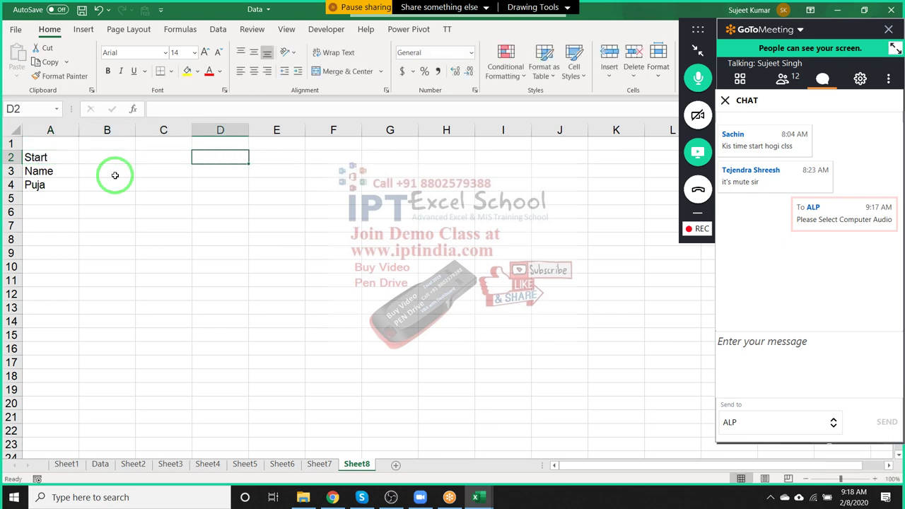
{"action": "key", "text": "Left"}
{"action": "type", "text": "E"}
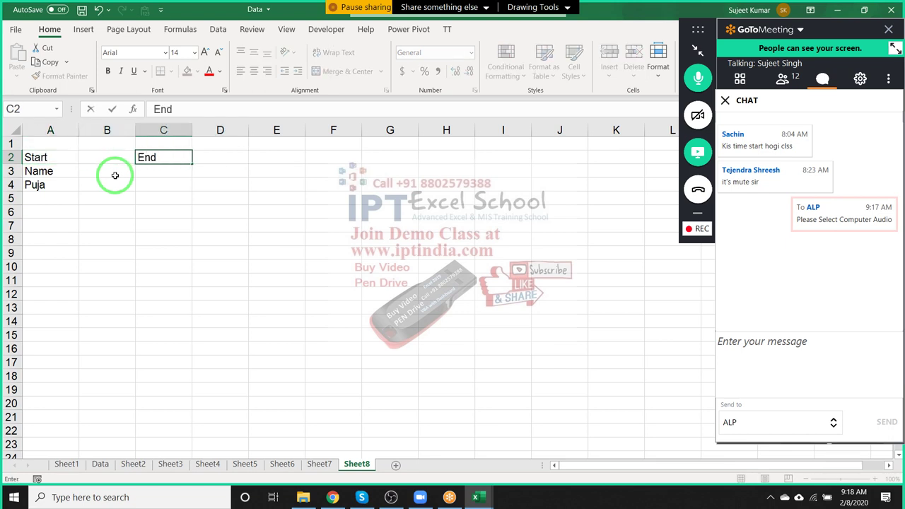
{"action": "key", "text": "Return"}
{"action": "key", "text": "Up"}
{"action": "key", "text": "Left"}
{"action": "type", "text": "1"}
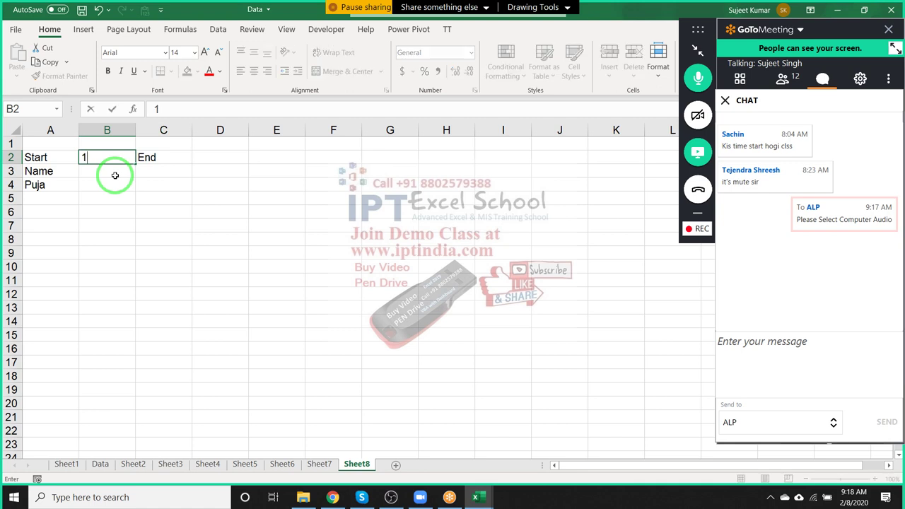
{"action": "key", "text": "Right"}
{"action": "key", "text": "Right"}
{"action": "type", "text": "1/1"}
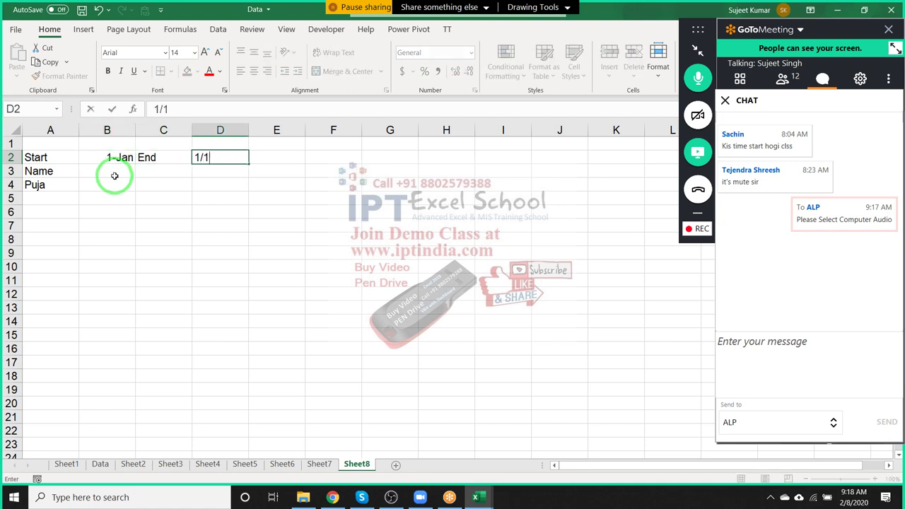
{"action": "type", "text": "0"}
{"action": "key", "text": "Return"}
{"action": "key", "text": "Up"}
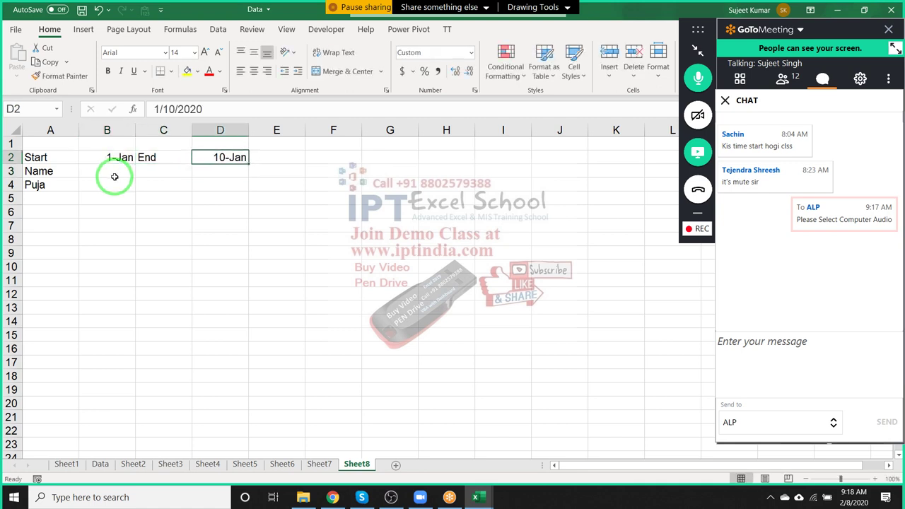
Step: Insert a blank row above Name so Name and Puja sit in A4:A5, and start B4's formula
{"action": "key", "text": "Down"}
{"action": "key", "text": "Left"}
{"action": "key", "text": "Left"}
{"action": "key", "text": "Left"}
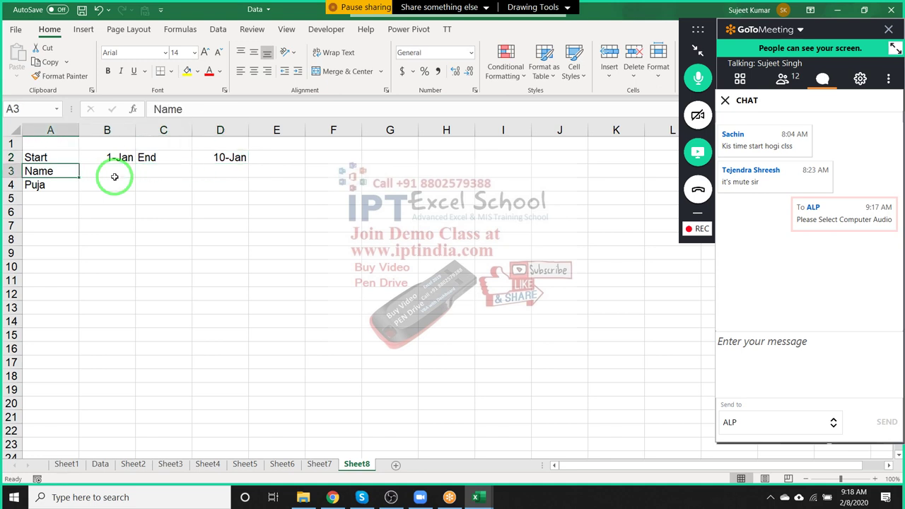
{"action": "key", "text": "shift+space"}
{"action": "key", "text": "ctrl+shift+plus"}
{"action": "key", "text": "Down"}
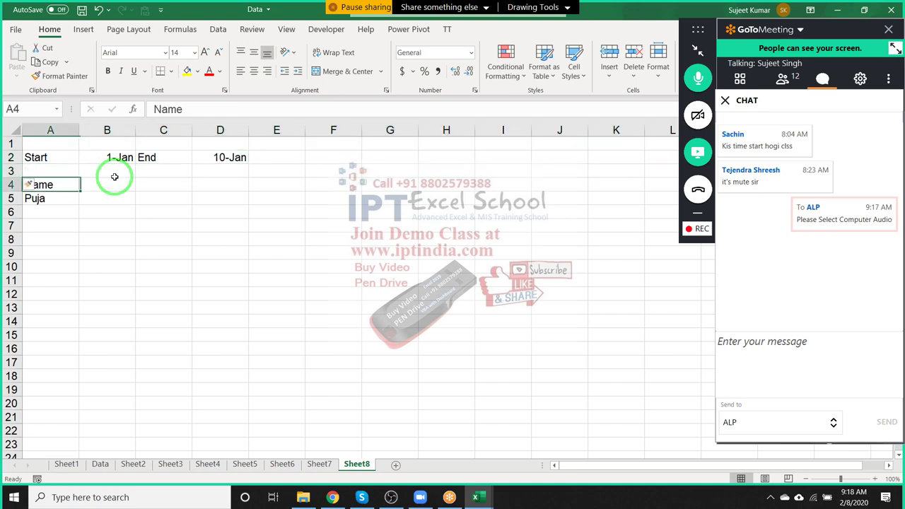
{"action": "key", "text": "Down"}
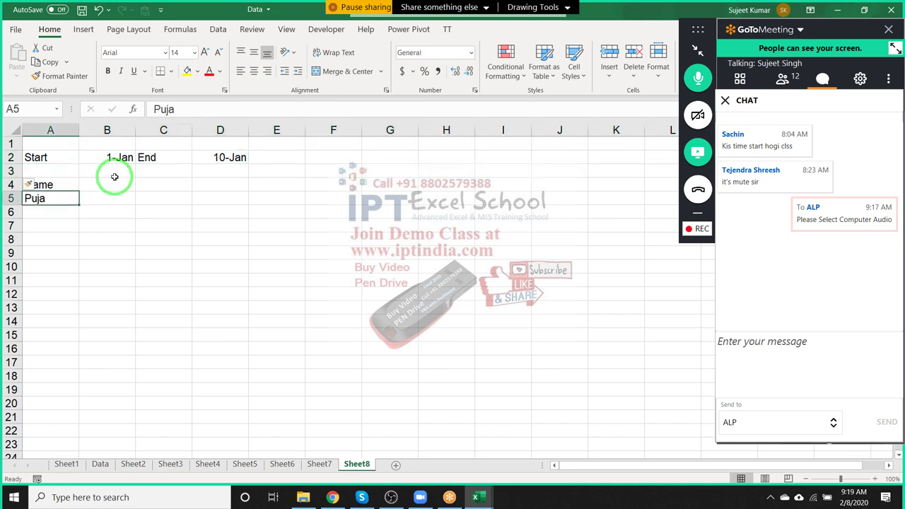
{"action": "left_click", "coordinate": [114, 177]}
{"action": "key", "text": "shift+Right"}
{"action": "key", "text": "shift+Right"}
{"action": "key", "text": "shift+Right"}
{"action": "key", "text": "shift+Right"}
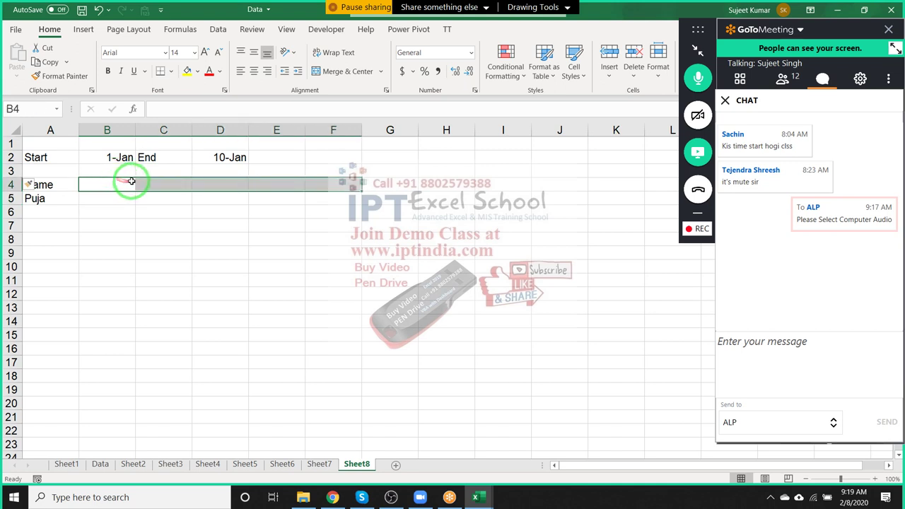
{"action": "left_click", "coordinate": [115, 184]}
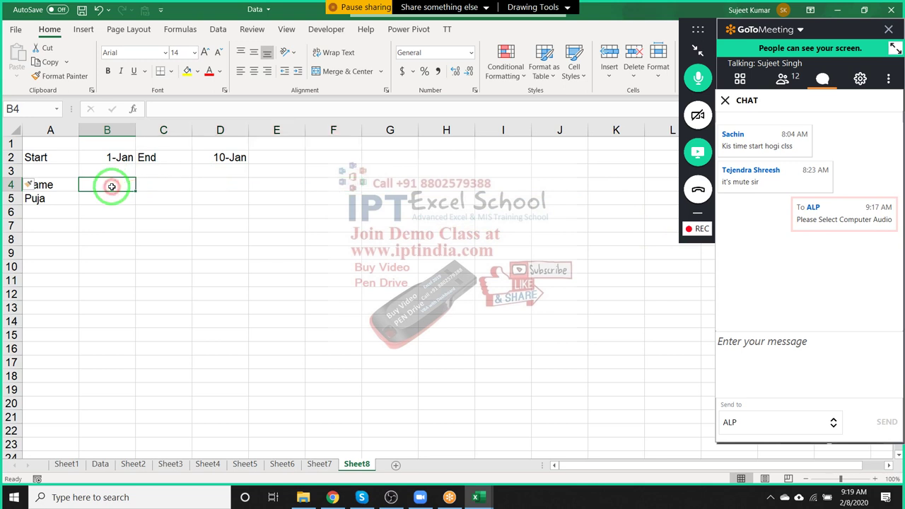
{"action": "type", "text": "="}
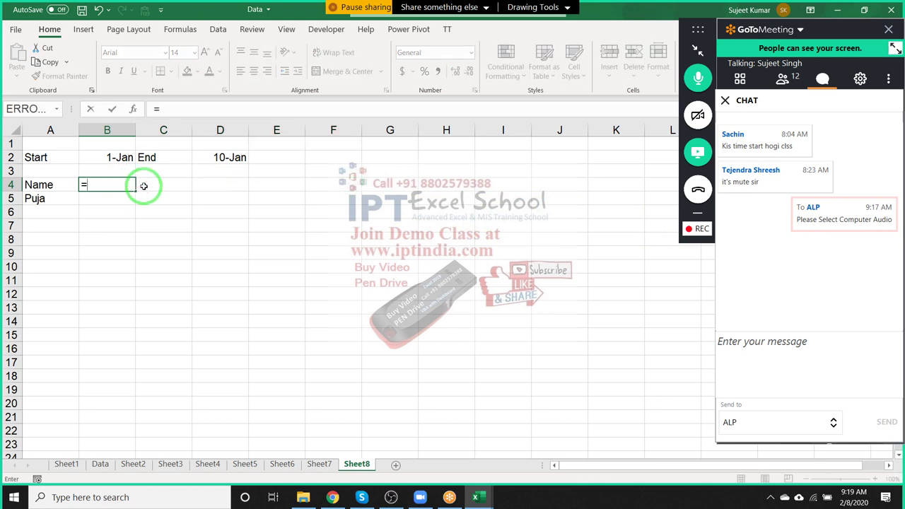
Step: Link B4 to the start date in B2
{"action": "left_click", "coordinate": [117, 156]}
{"action": "key", "text": "Return"}
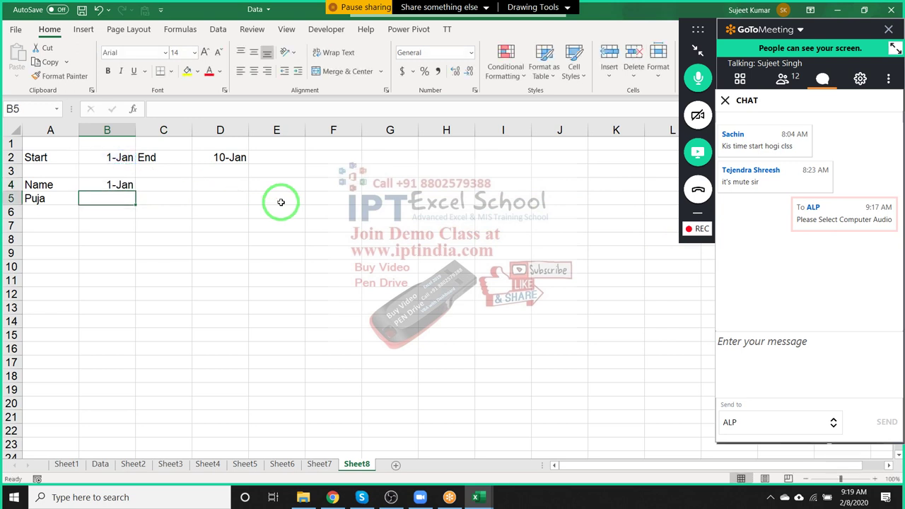
{"action": "key", "text": "Up"}
{"action": "key", "text": "Right"}
Step: Enter =IF(B4+1>D2,"",B4+1) in C4 so it shows 2-Jan-20
{"action": "type", "text": "="}
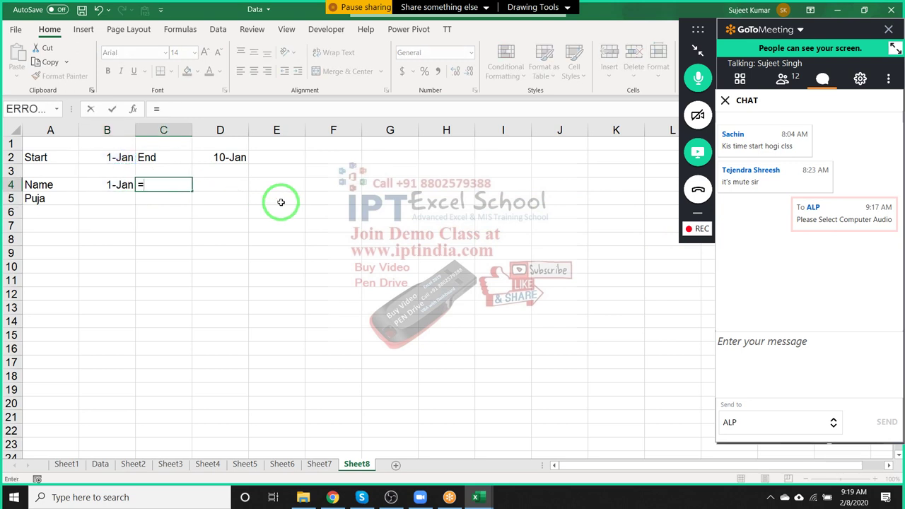
{"action": "type", "text": "if"}
{"action": "key", "text": "Tab"}
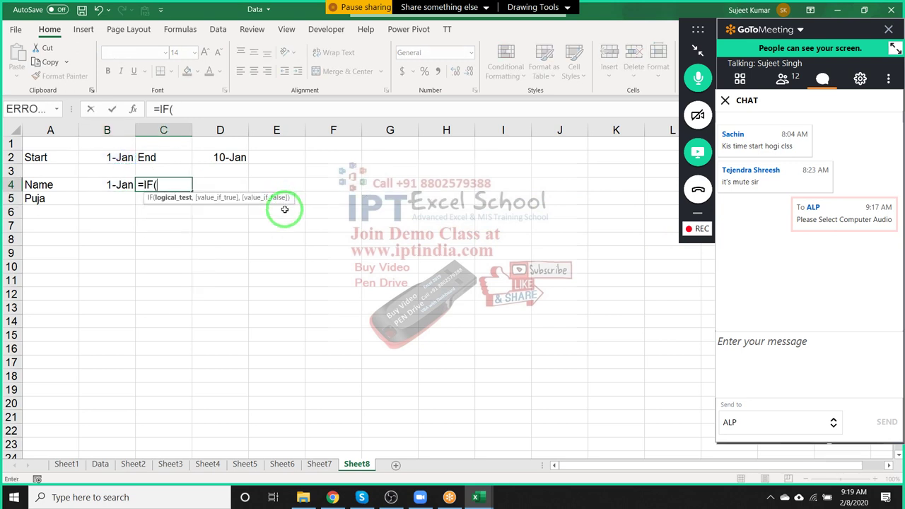
{"action": "left_click", "coordinate": [121, 185]}
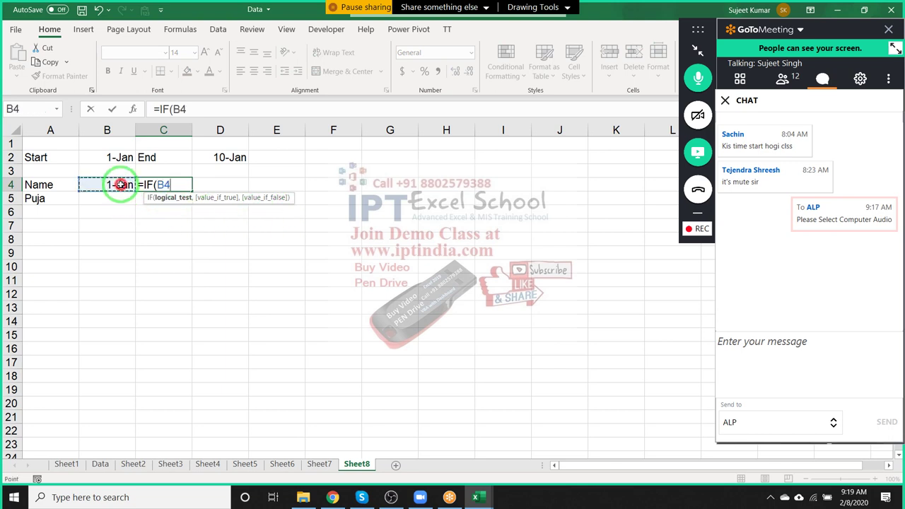
{"action": "type", "text": "+1>"}
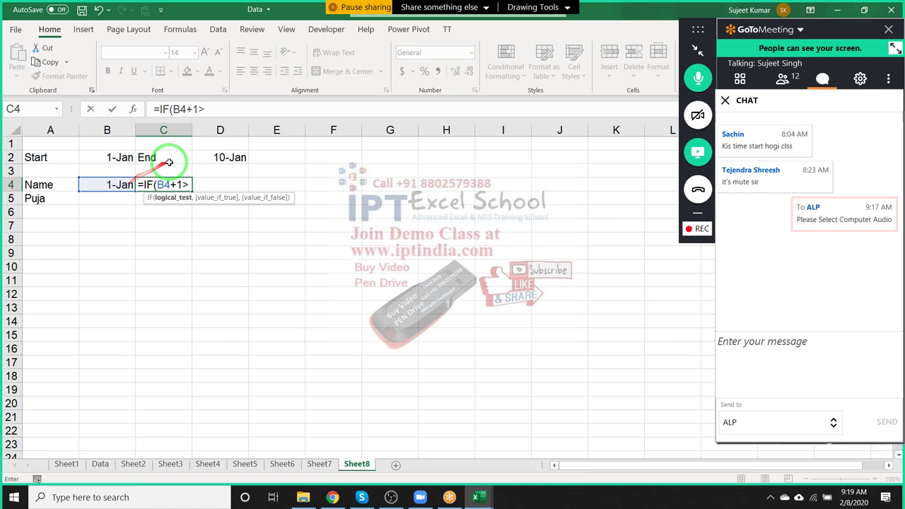
{"action": "left_click", "coordinate": [220, 157]}
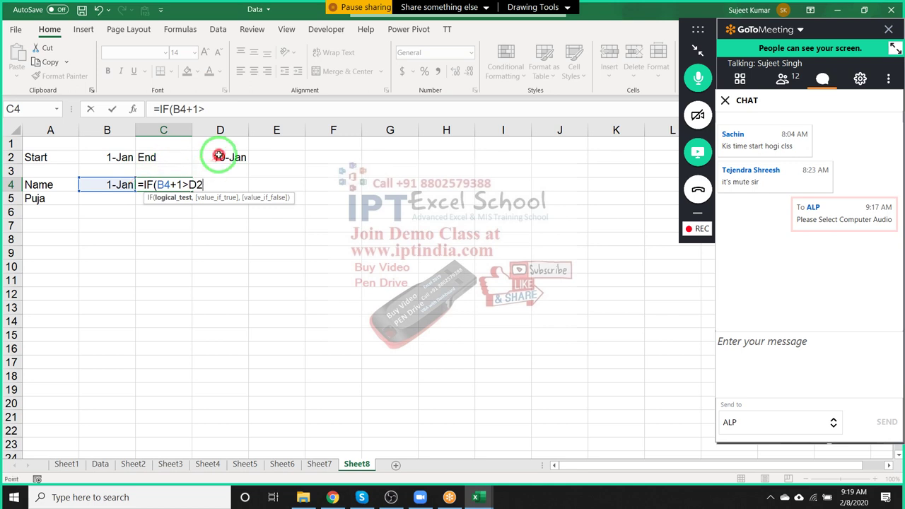
{"action": "type", "text": ",\"\""}
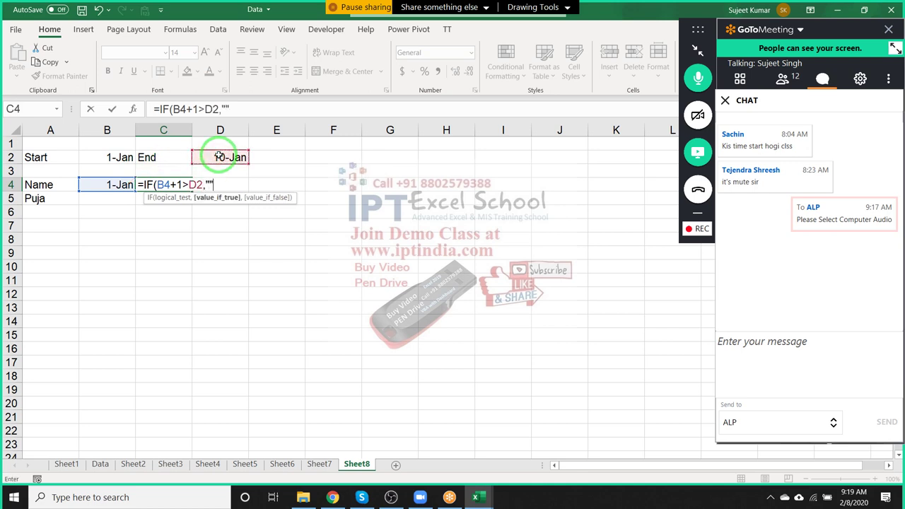
{"action": "type", "text": ","}
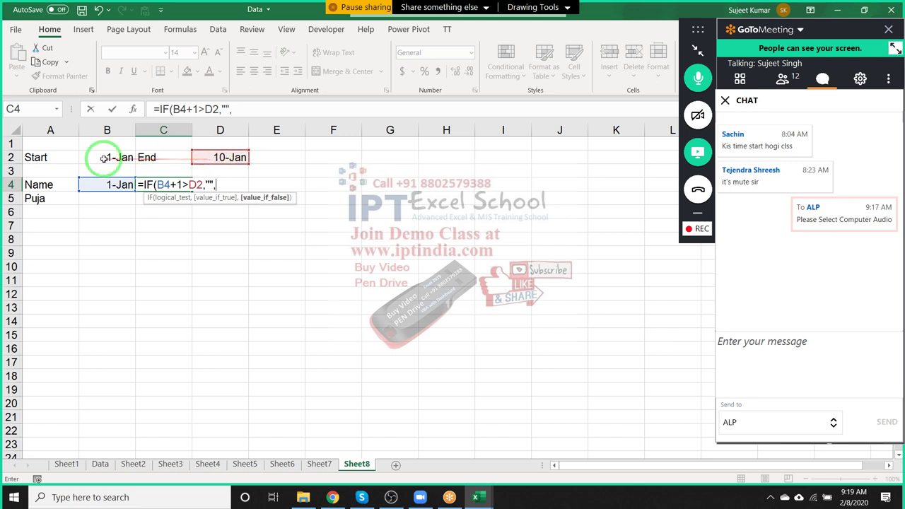
{"action": "left_click", "coordinate": [115, 184]}
{"action": "type", "text": "+"}
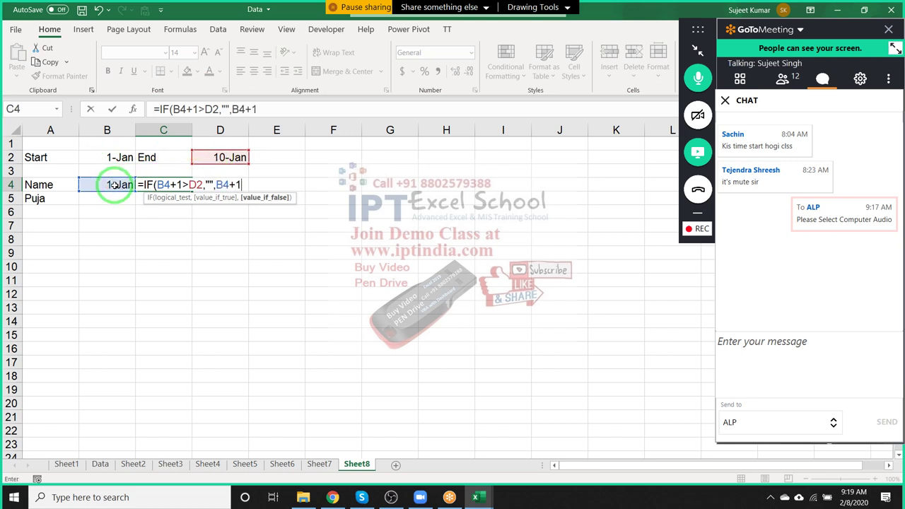
{"action": "type", "text": "1"}
{"action": "key", "text": "Return"}
{"action": "key", "text": "Up"}
{"action": "left_click_drag", "start_coordinate": [169, 184], "coordinate": [189, 106]}
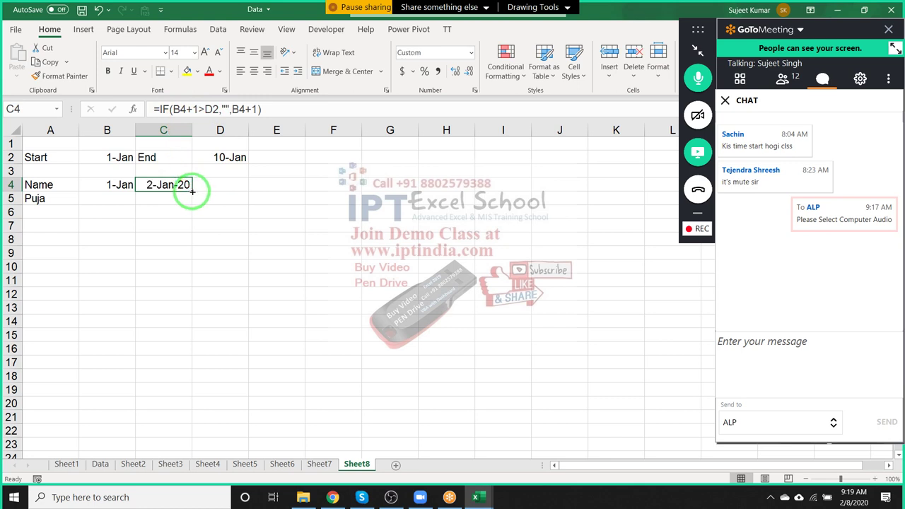
Step: Copy C4 across row 4 and make its end-date reference absolute as $D$2
{"action": "left_click_drag", "start_coordinate": [191, 191], "coordinate": [566, 195]}
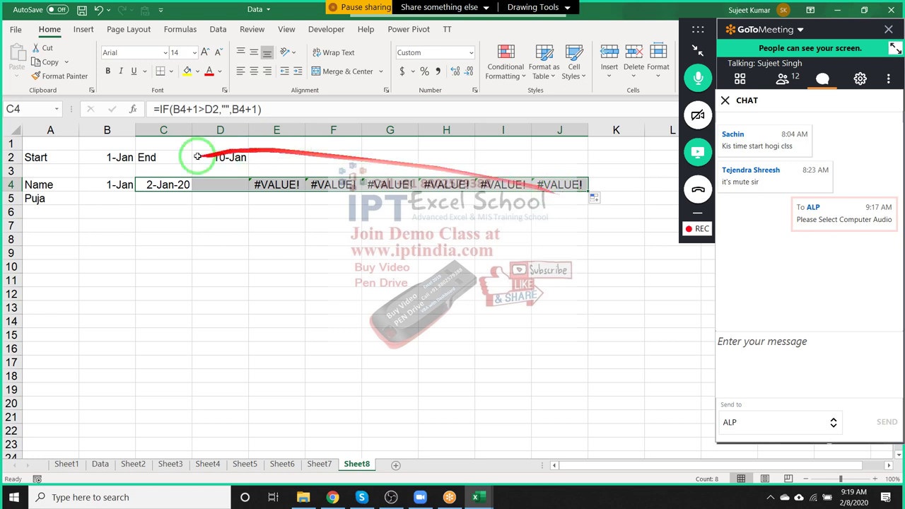
{"action": "left_click", "coordinate": [141, 184]}
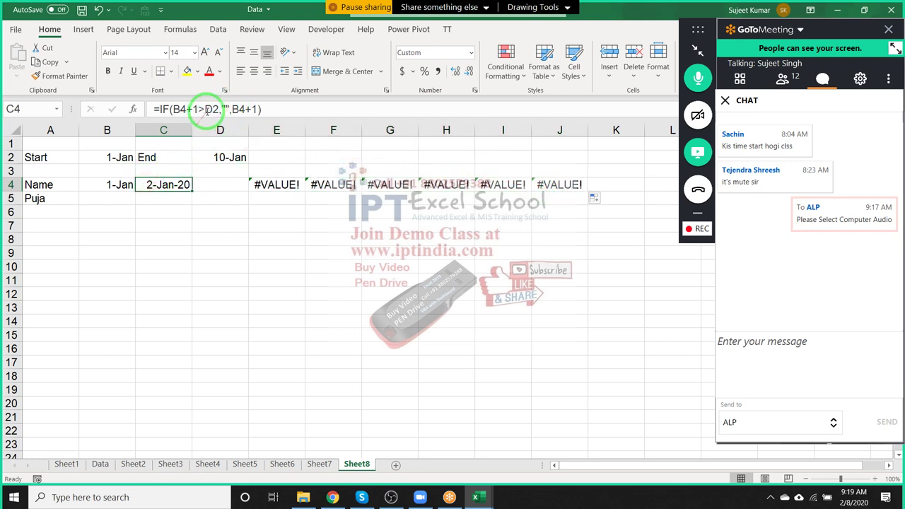
{"action": "left_click", "coordinate": [204, 109]}
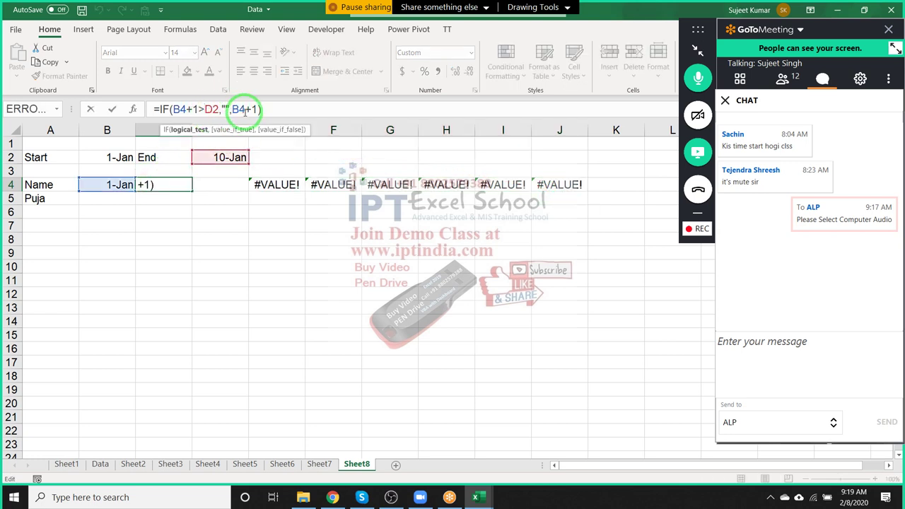
{"action": "key", "text": "F4"}
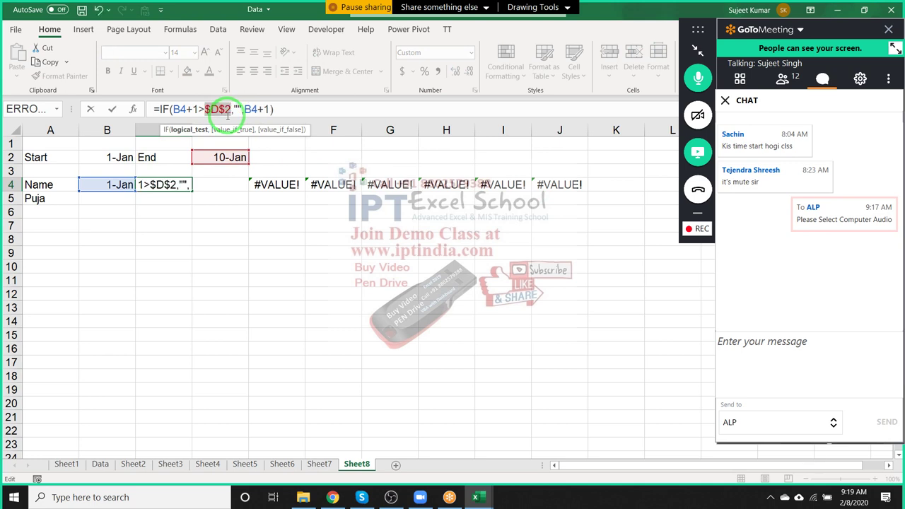
{"action": "key", "text": "Return"}
{"action": "key", "text": "Up"}
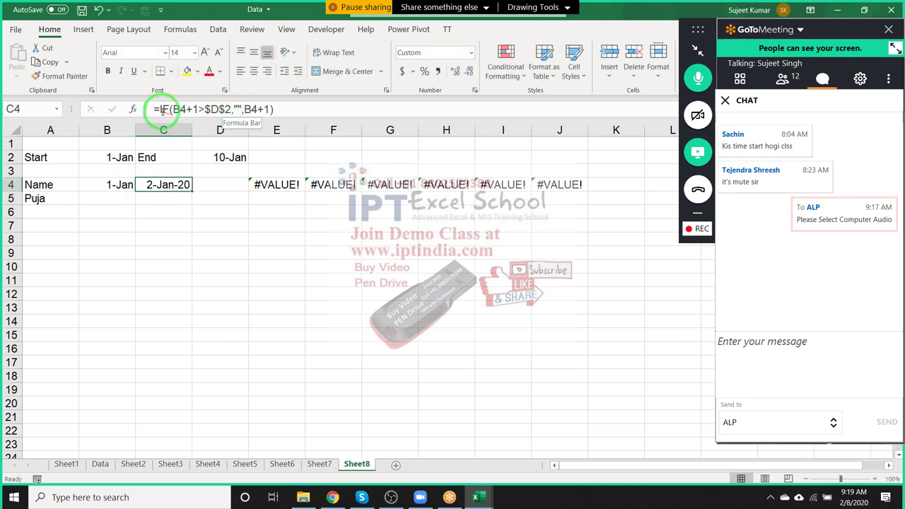
Step: Wrap C4's formula in IFERROR(...,"") and fill it across row 4
{"action": "left_click", "coordinate": [162, 111]}
{"action": "type", "text": "if"}
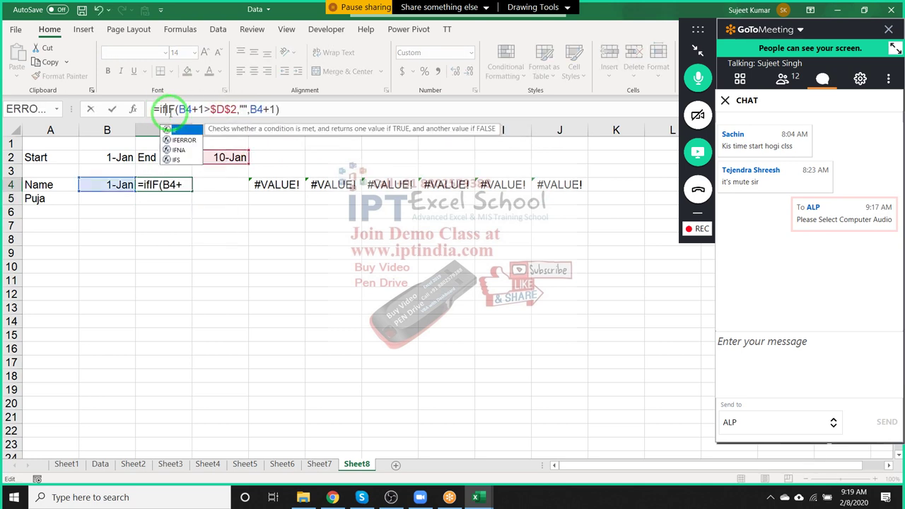
{"action": "key", "text": "Down"}
{"action": "key", "text": "Tab"}
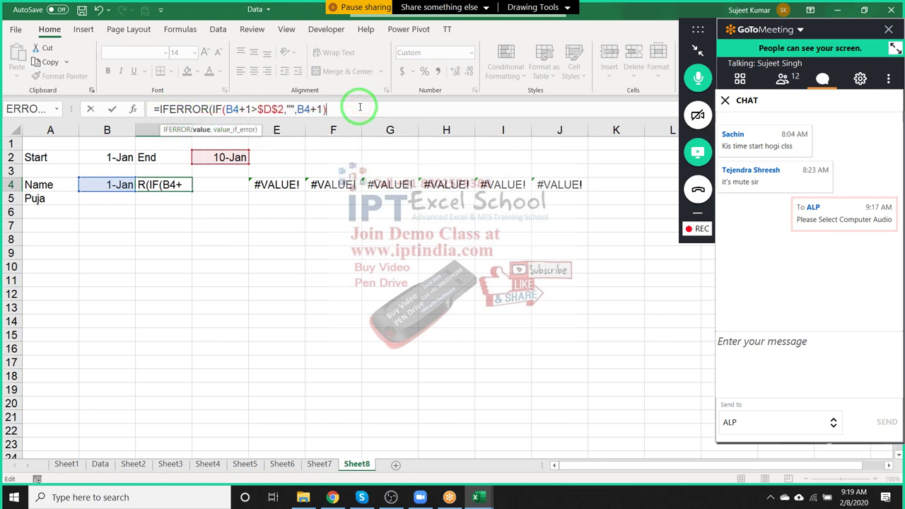
{"action": "type", "text": ",\"\""}
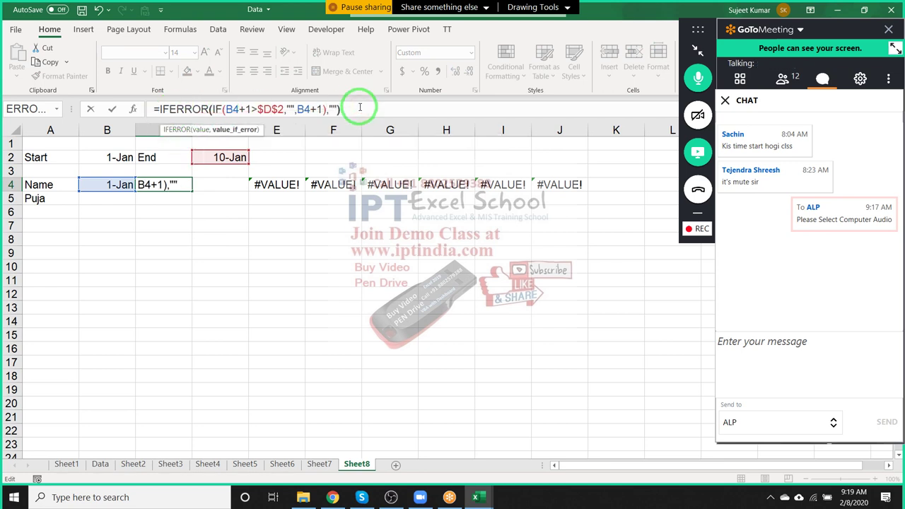
{"action": "type", "text": ")"}
{"action": "key", "text": "ctrl+Return"}
{"action": "key", "text": "shift+Right"}
{"action": "key", "text": "shift+Right"}
{"action": "key", "text": "shift+Right"}
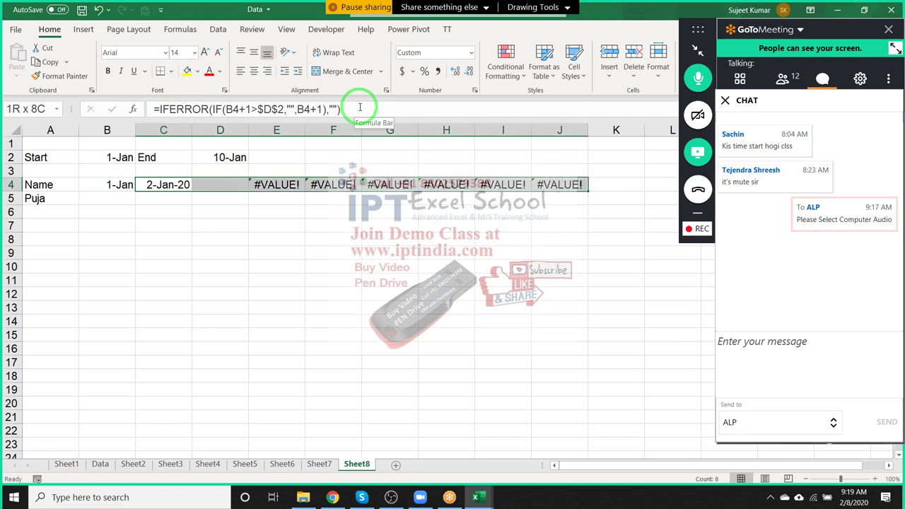
{"action": "key", "text": "shift+Right"}
{"action": "key", "text": "shift+Right"}
{"action": "key", "text": "shift+Right"}
{"action": "key", "text": "shift+Right"}
{"action": "key", "text": "shift+Right"}
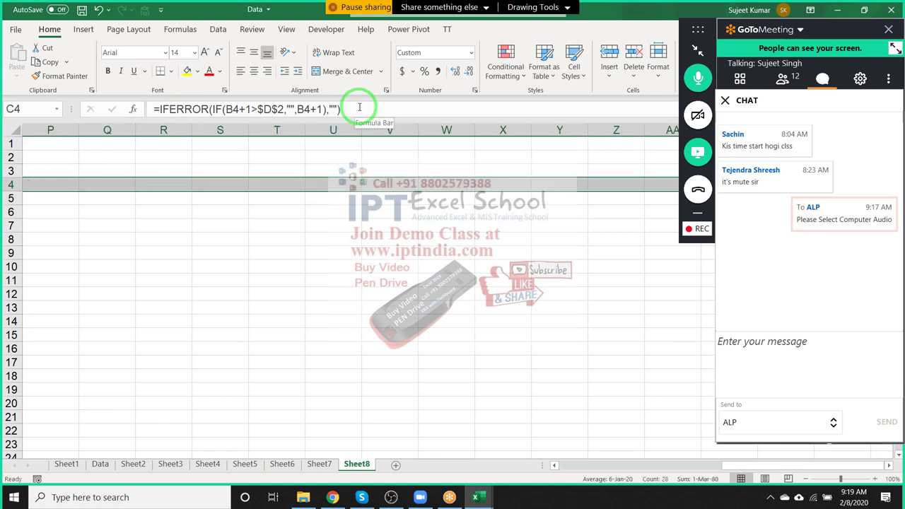
Step: Start a formula in B5 for Puja's first day
{"action": "key", "text": "Home"}
{"action": "key", "text": "Down"}
{"action": "key", "text": "Right"}
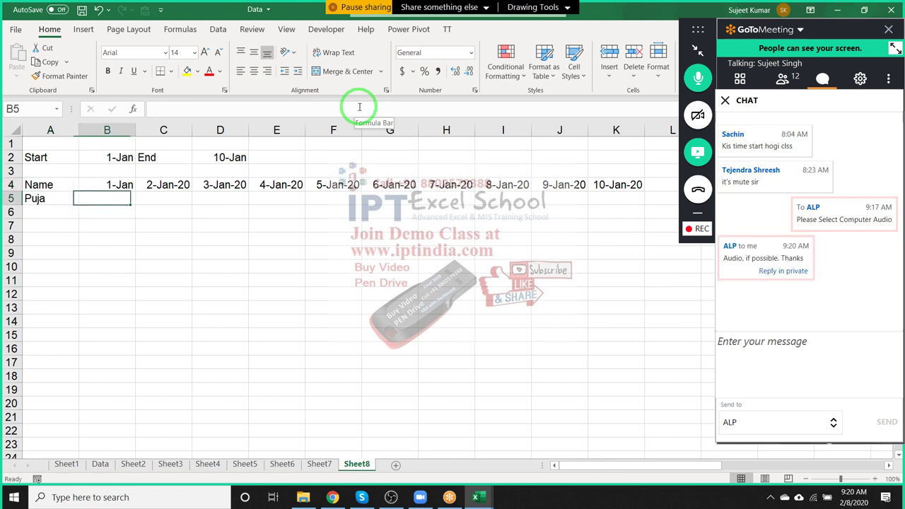
{"action": "type", "text": "="}
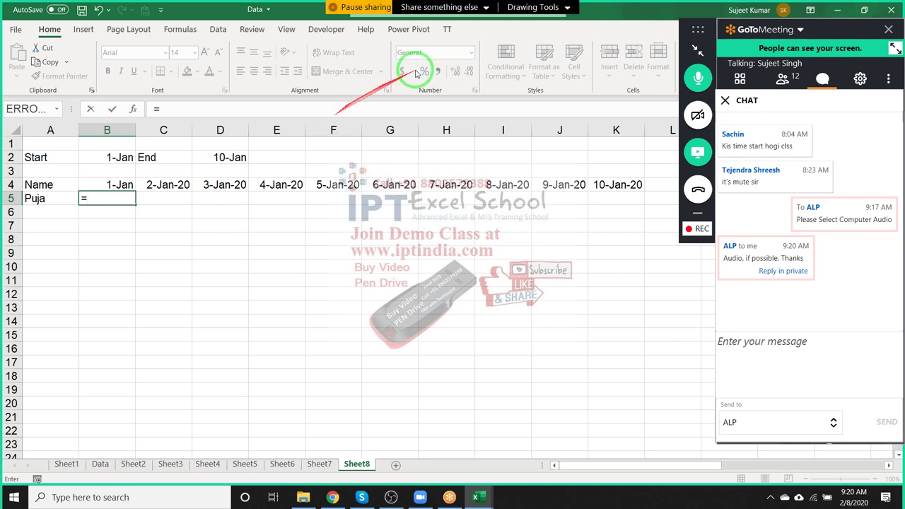
Step: Send the attendee a private chat saying 'Please Select Computer Audio'
{"action": "left_click", "coordinate": [784, 89]}
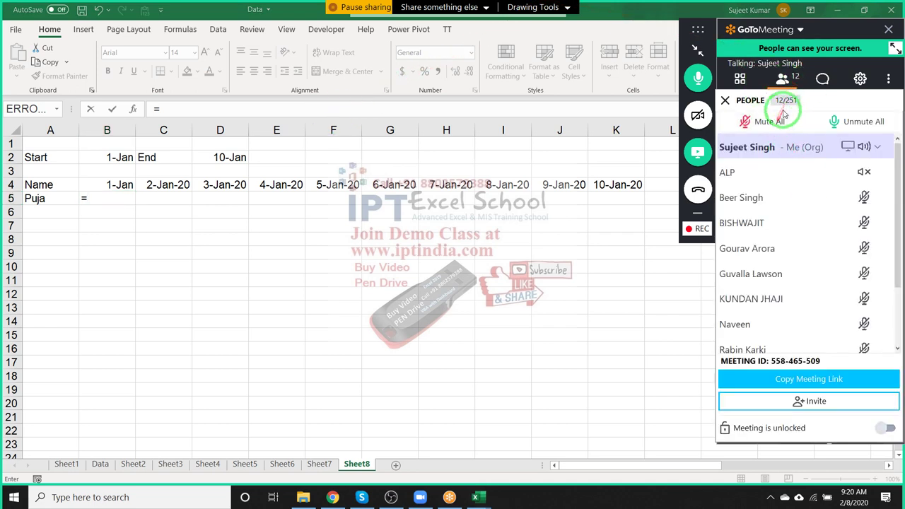
{"action": "left_click", "coordinate": [820, 81]}
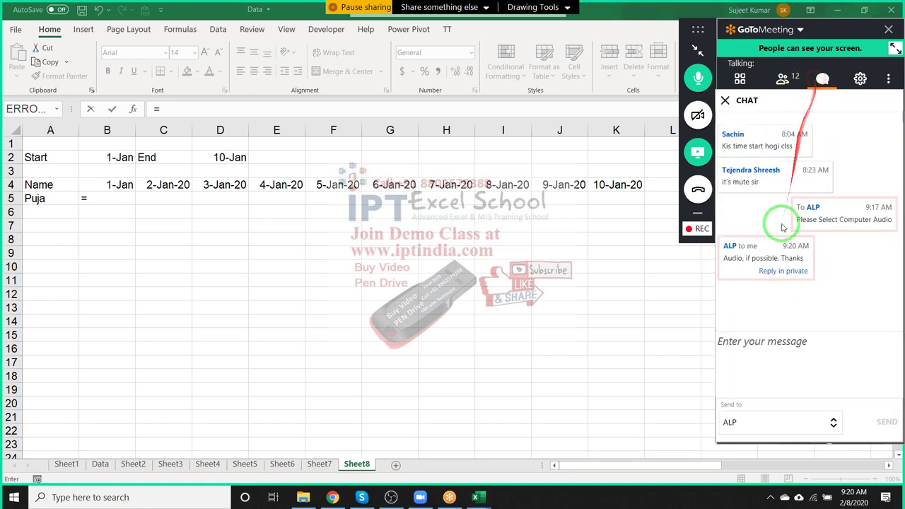
{"action": "left_click", "coordinate": [775, 362]}
{"action": "type", "text": "Please Select C"}
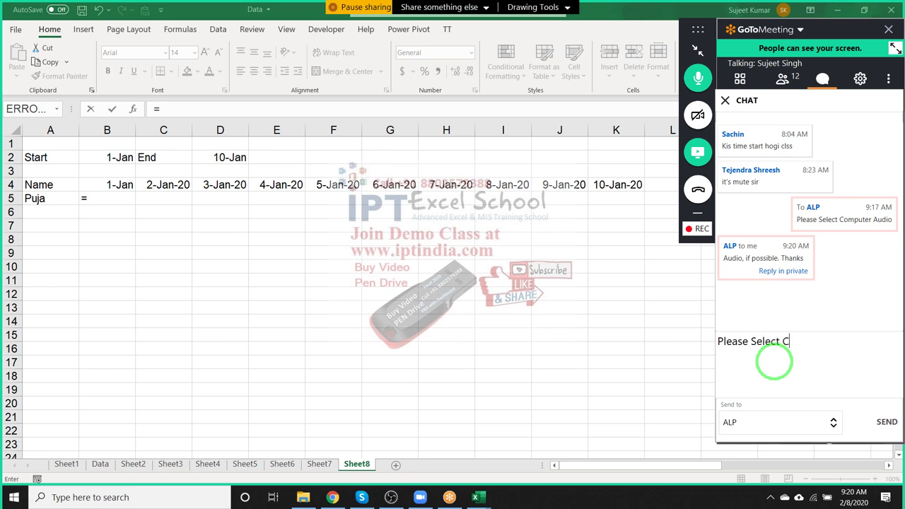
{"action": "type", "text": "omputer Audio"}
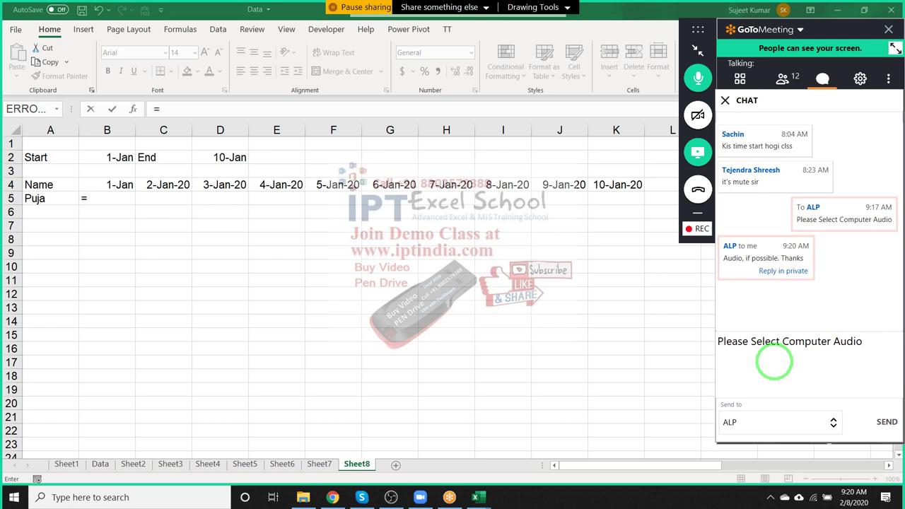
{"action": "key", "text": "Return"}
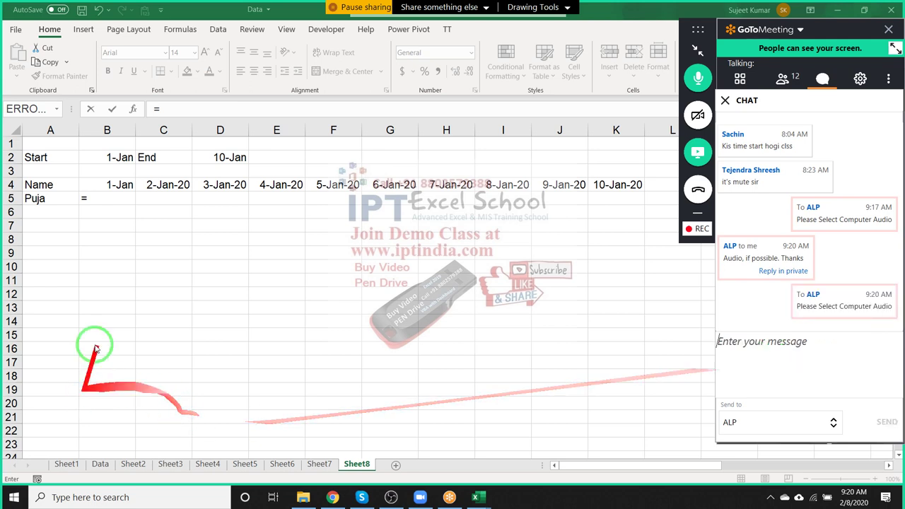
{"action": "left_click", "coordinate": [126, 210]}
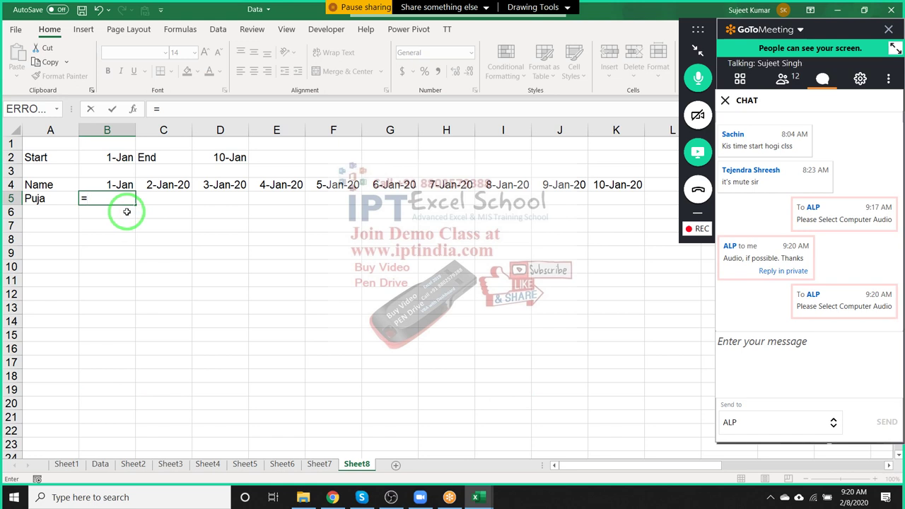
Step: Enter =VLOOKUP(A5,Sheet7!A:AX,2,0) in B5 to look up Puja's sales
{"action": "type", "text": "vl"}
{"action": "double_click", "coordinate": [128, 214]}
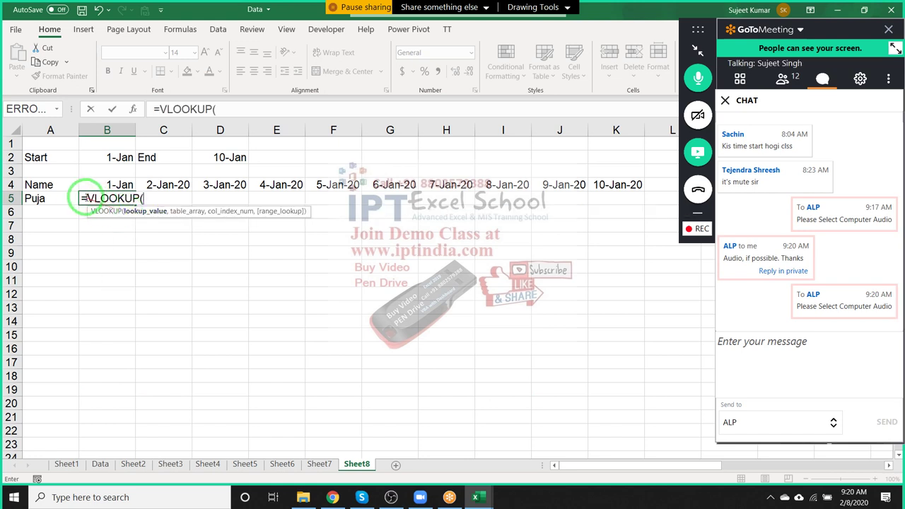
{"action": "left_click", "coordinate": [70, 201]}
{"action": "type", "text": ","}
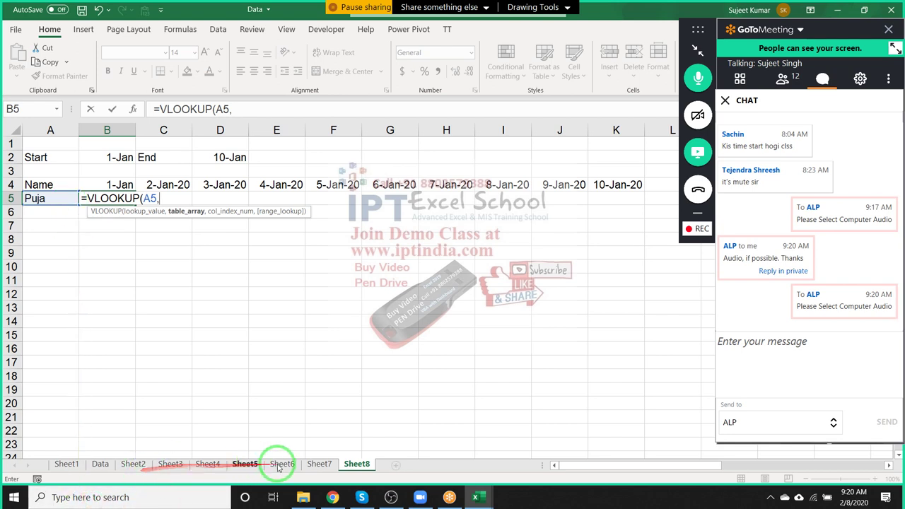
{"action": "left_click", "coordinate": [319, 467]}
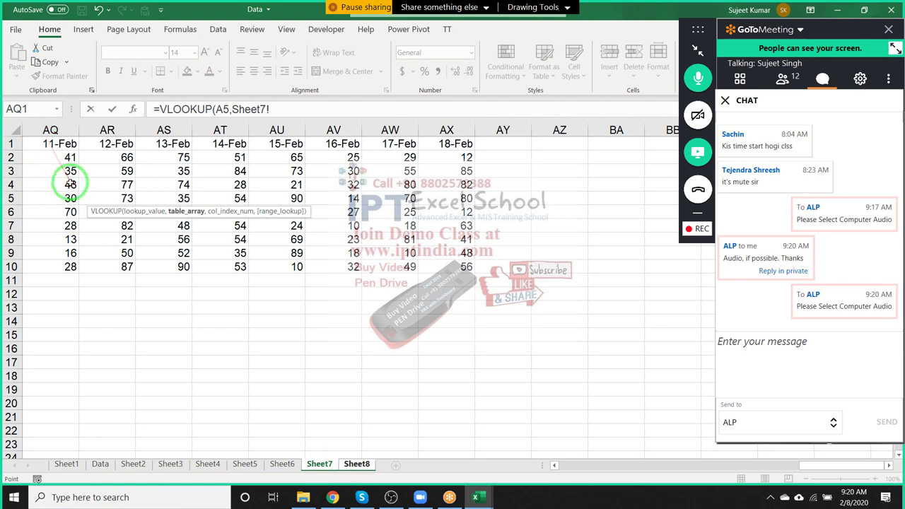
{"action": "left_click", "coordinate": [71, 183]}
{"action": "key", "text": "ctrl+Left"}
{"action": "key", "text": "ctrl+space"}
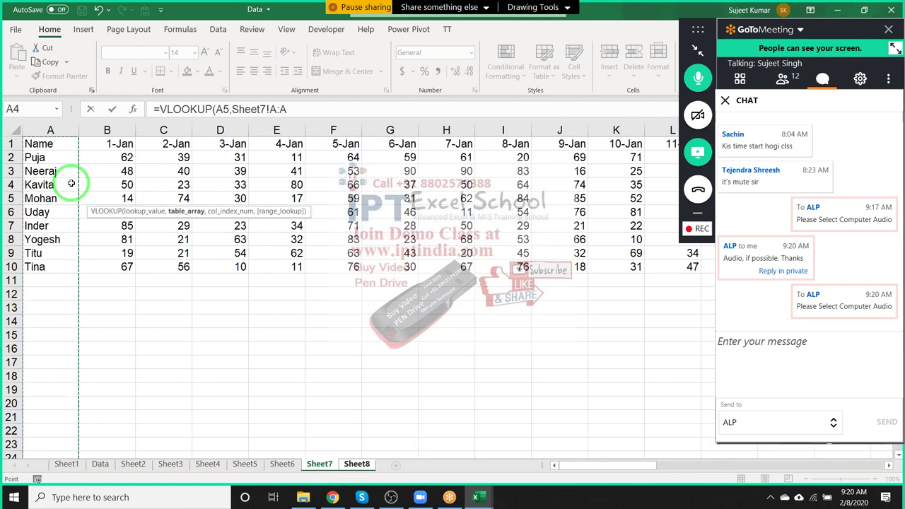
{"action": "key", "text": "ctrl+shift+Right"}
{"action": "type", "text": ","}
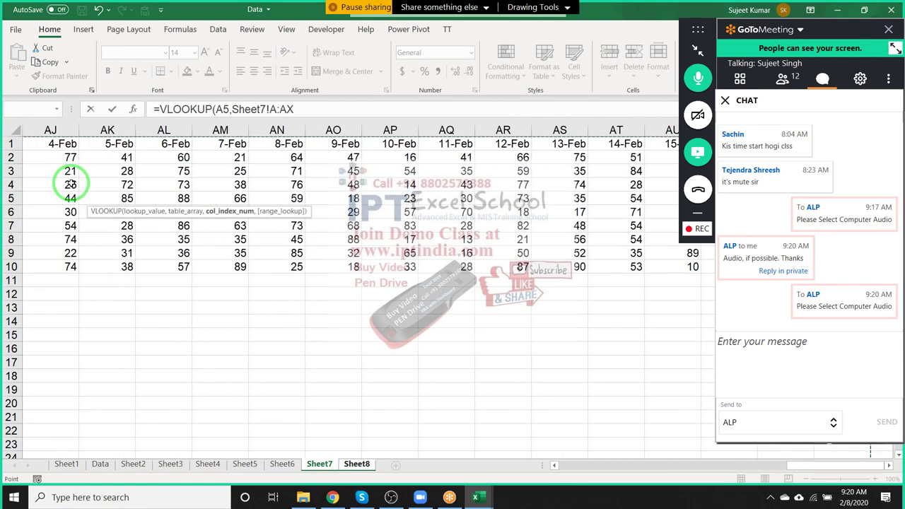
{"action": "type", "text": ","}
{"action": "type", "text": "2,0"}
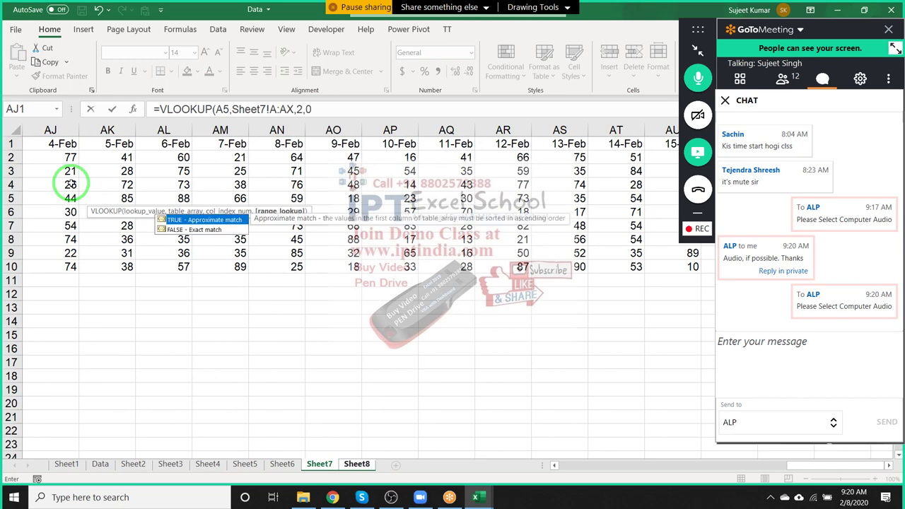
{"action": "key", "text": "Return"}
{"action": "key", "text": "Up"}
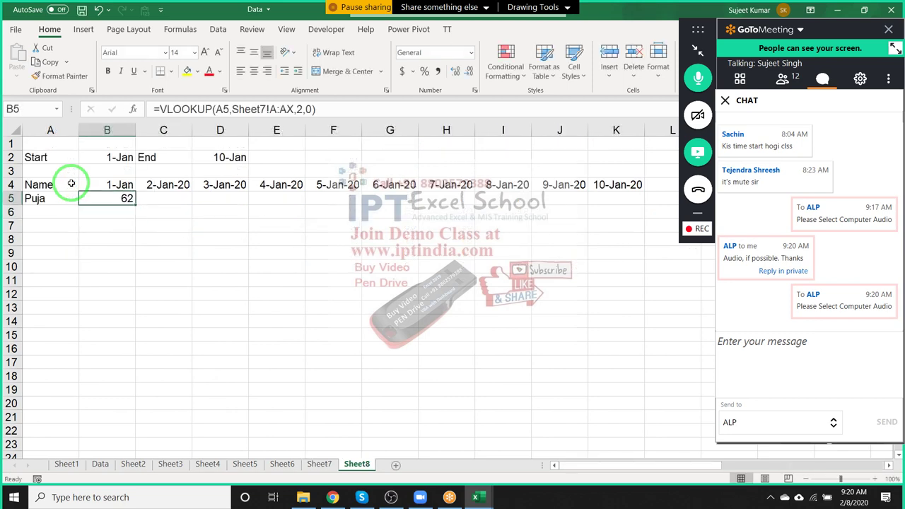
{"action": "left_click_drag", "start_coordinate": [62, 182], "coordinate": [109, 169]}
Step: Replace the column index 2 with MATCH(B4,Sheet7!1:1,0), making B5 show 62
{"action": "left_click", "coordinate": [313, 111]}
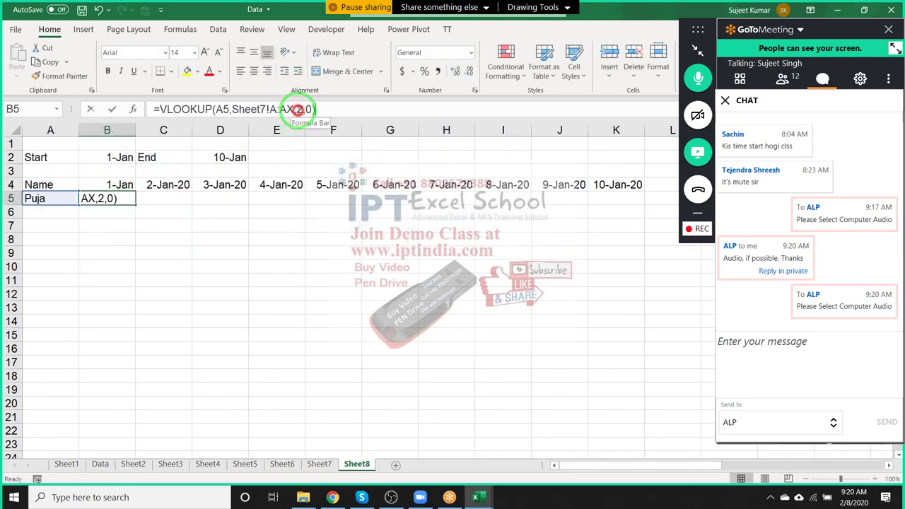
{"action": "key", "text": "BackSpace"}
{"action": "type", "text": "m"}
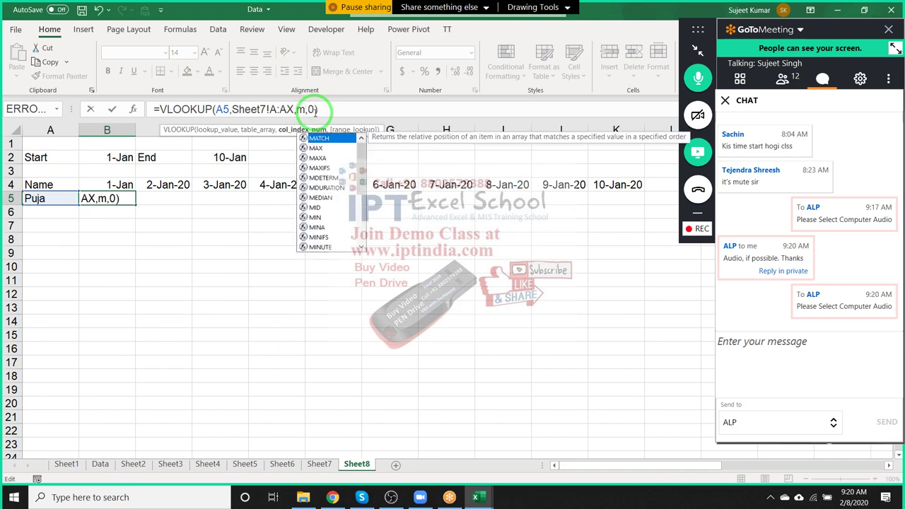
{"action": "key", "text": "Tab"}
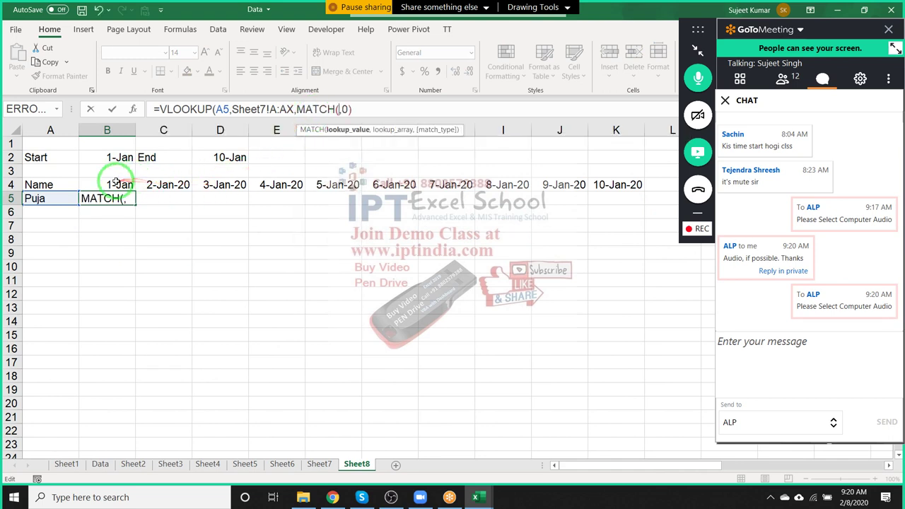
{"action": "left_click", "coordinate": [115, 182]}
{"action": "type", "text": ","}
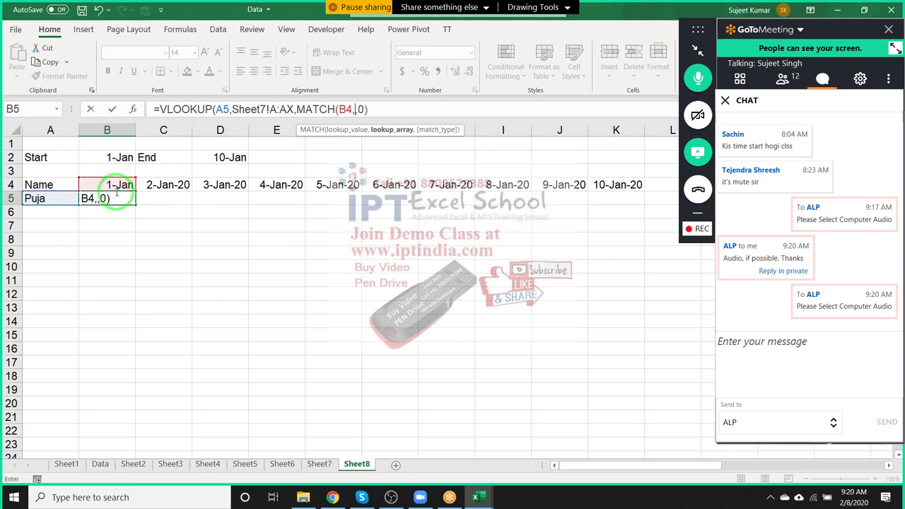
{"action": "left_click", "coordinate": [319, 464]}
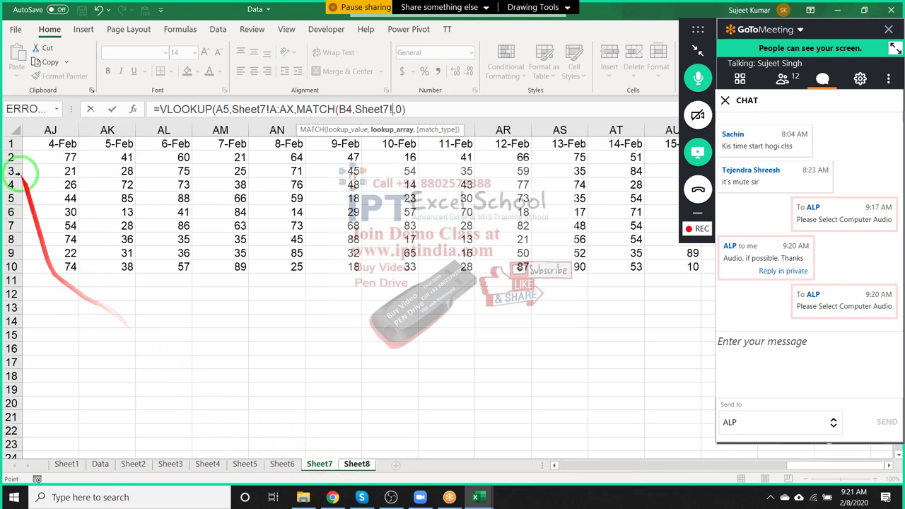
{"action": "left_click", "coordinate": [12, 143]}
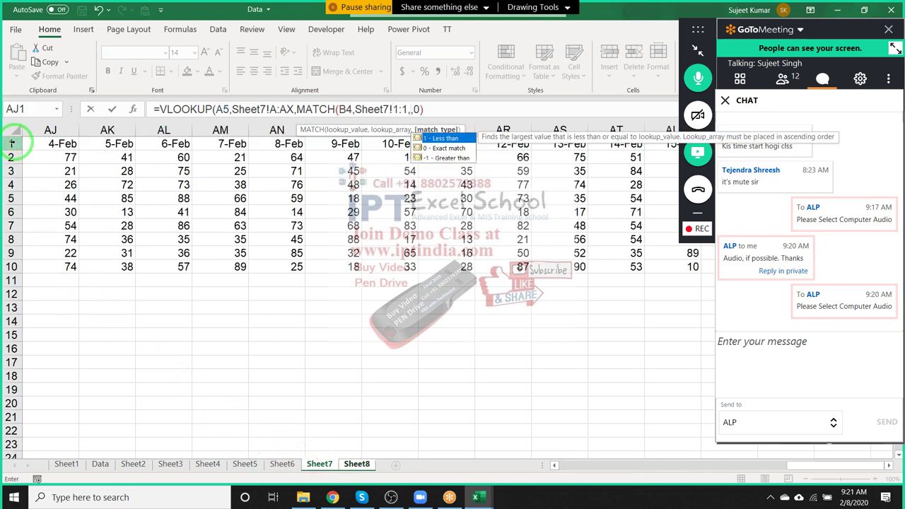
{"action": "type", "text": "0)"}
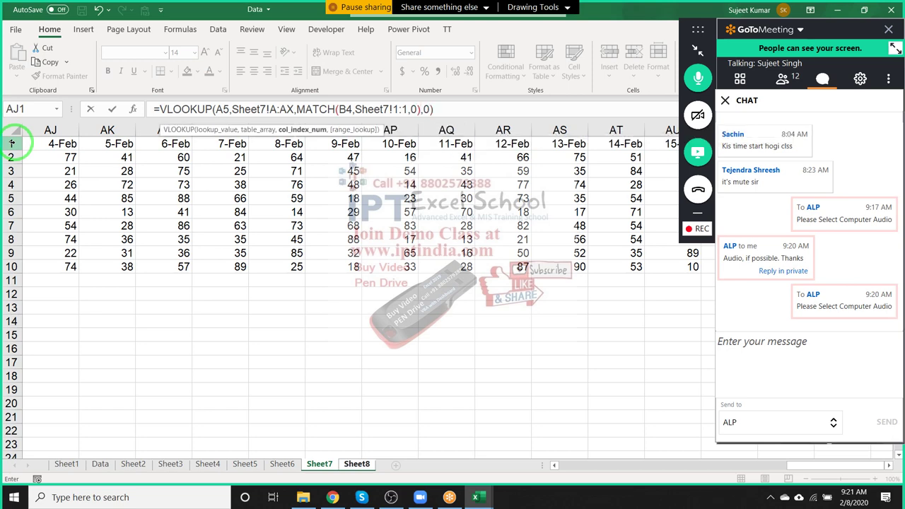
{"action": "key", "text": "Return"}
Step: Anchor B5's references as $A5, Sheet7!$A:$AX, B$4 and $1:$1
{"action": "left_click_drag", "start_coordinate": [28, 164], "coordinate": [480, 111]}
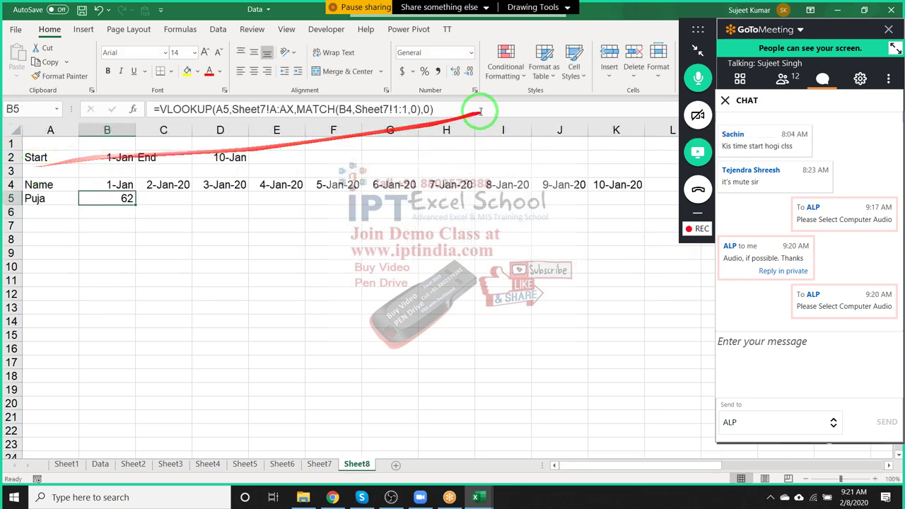
{"action": "left_click", "coordinate": [220, 110]}
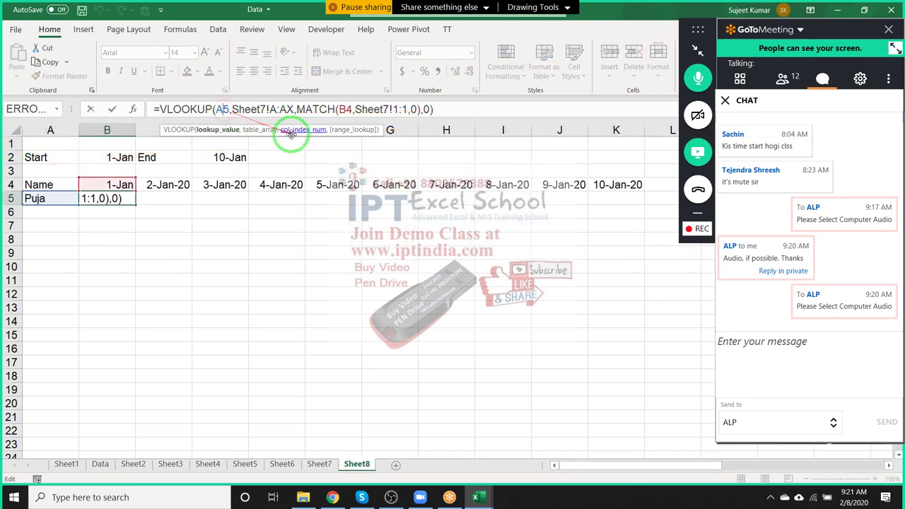
{"action": "key", "text": "Left"}
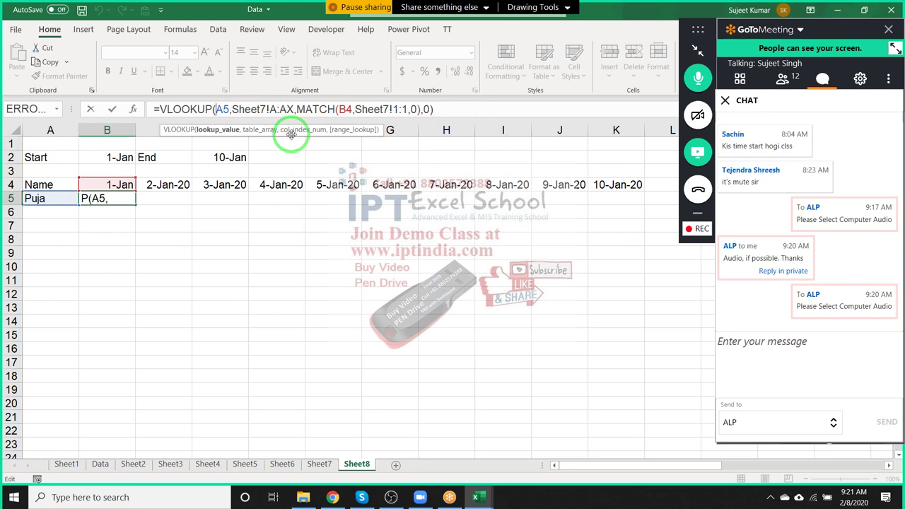
{"action": "type", "text": "$"}
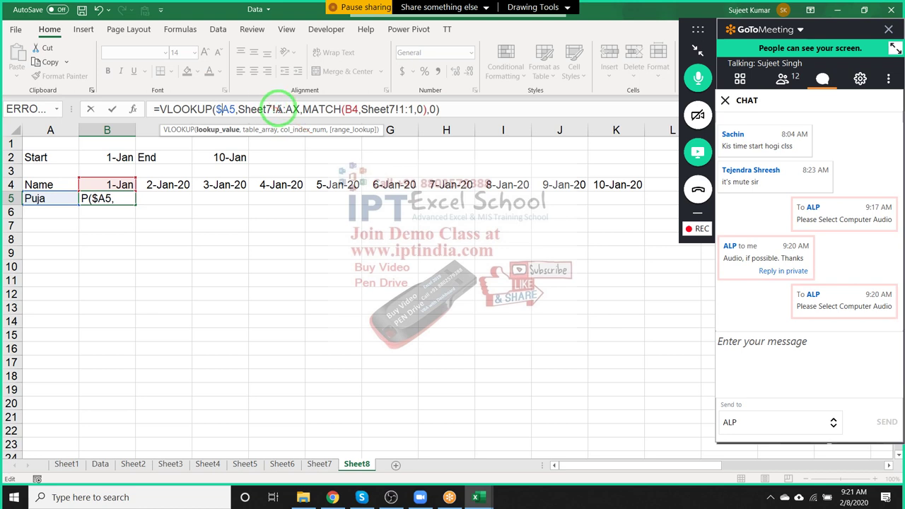
{"action": "left_click", "coordinate": [276, 109]}
{"action": "key", "text": "F4"}
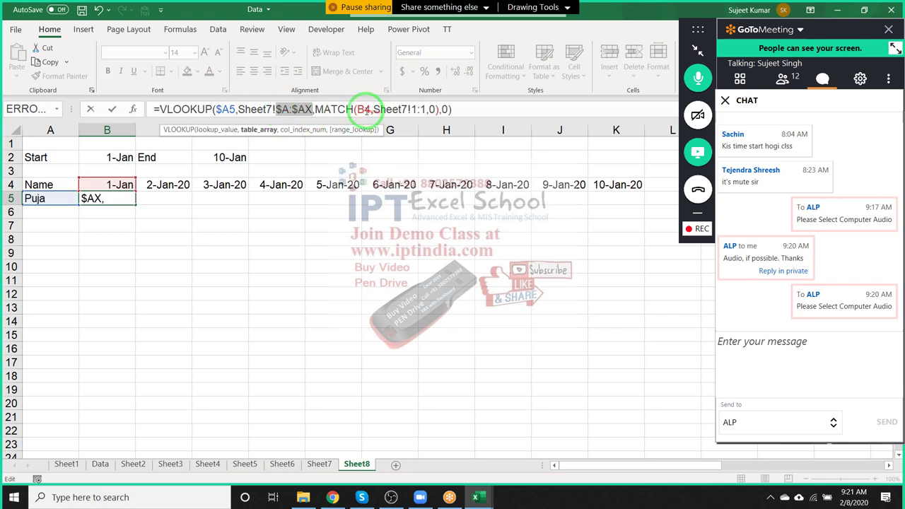
{"action": "left_click", "coordinate": [377, 110]}
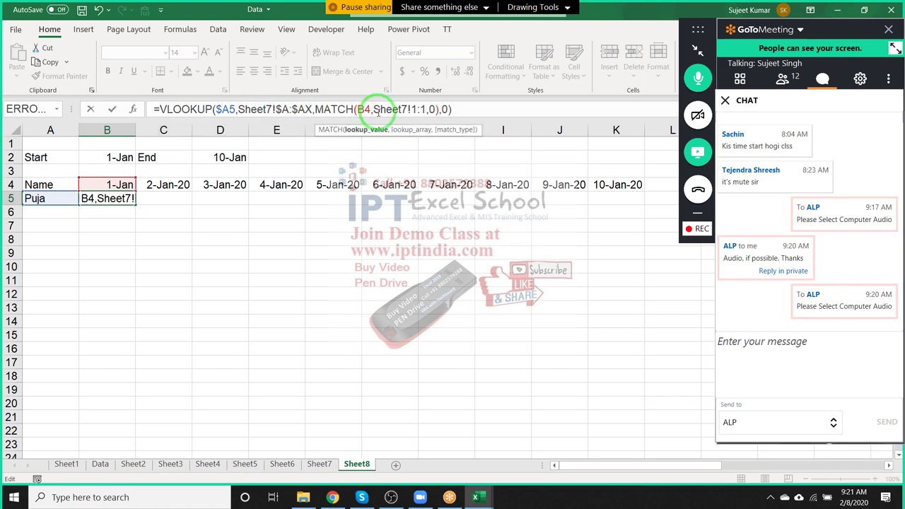
{"action": "key", "text": "F4"}
{"action": "key", "text": "F4"}
{"action": "left_click", "coordinate": [427, 110]}
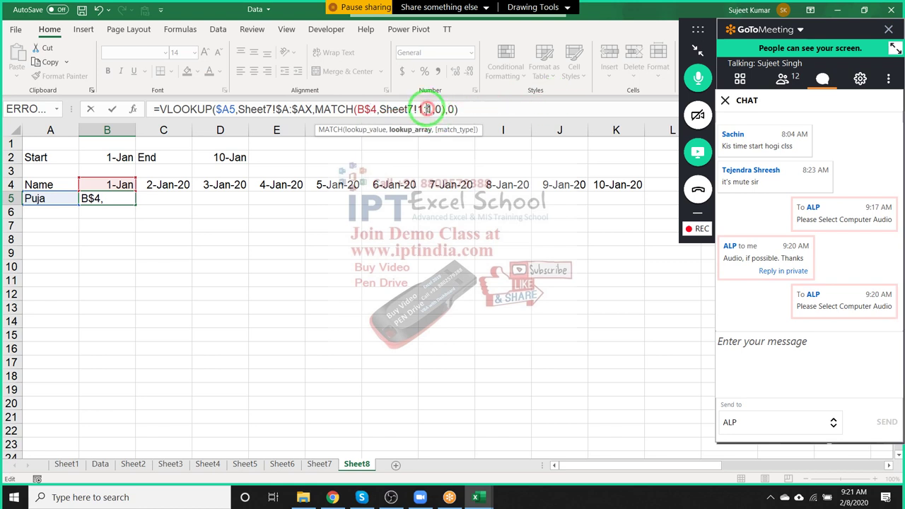
{"action": "key", "text": "F4"}
{"action": "key", "text": "ctrl+Return"}
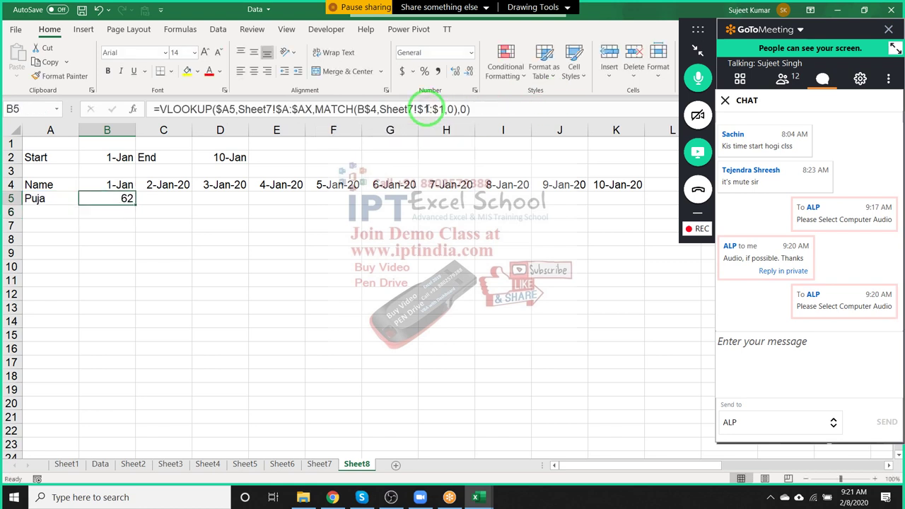
Step: Fill the lookup across B5:AD5, giving 62 through 71 then #N/A after 10-Jan
{"action": "key", "text": "Up"}
{"action": "key", "text": "Down"}
{"action": "key", "text": "ctrl+Right"}
{"action": "key", "text": "Home"}
{"action": "key", "text": "Up"}
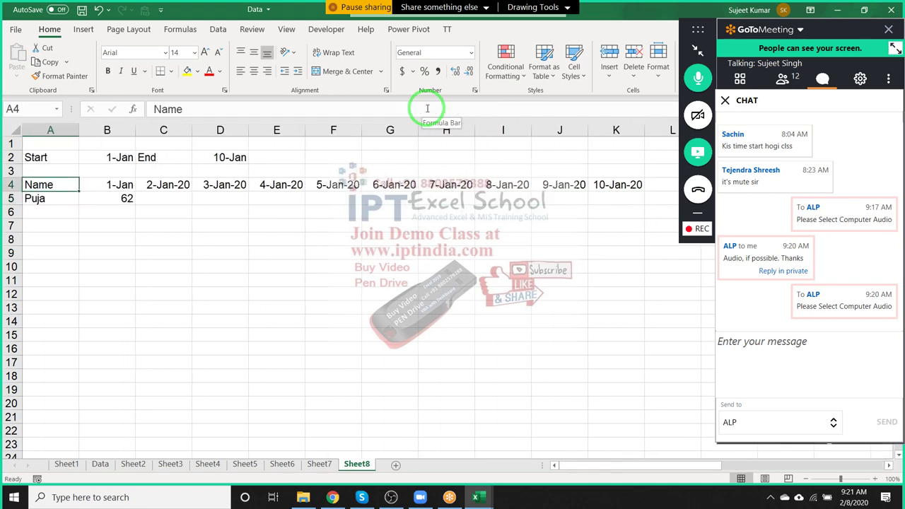
{"action": "key", "text": "ctrl+Right"}
{"action": "key", "text": "Down"}
{"action": "key", "text": "ctrl+shift+Left"}
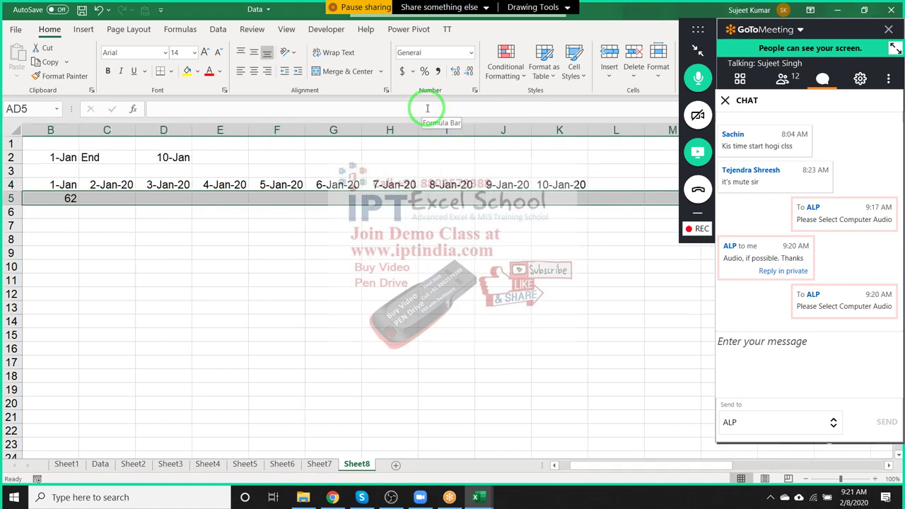
{"action": "key", "text": "ctrl+v"}
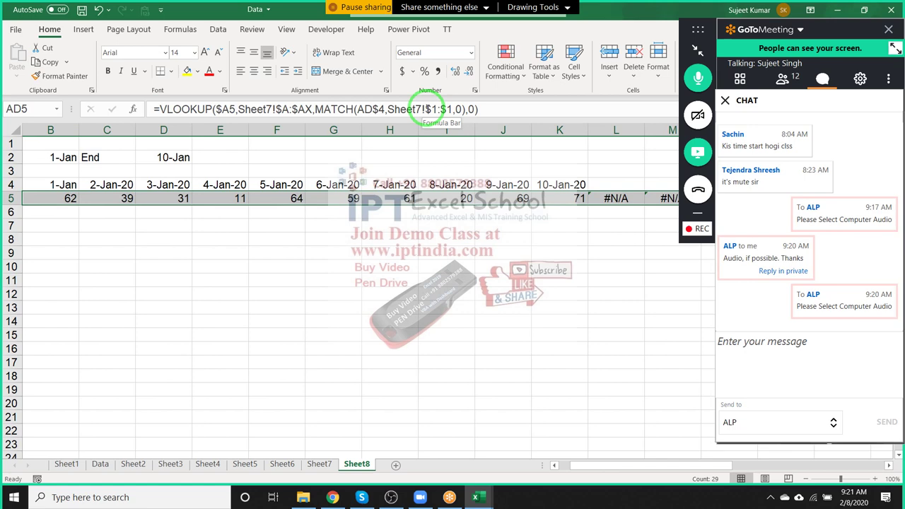
{"action": "key", "text": "Left"}
{"action": "key", "text": "ctrl+Left"}
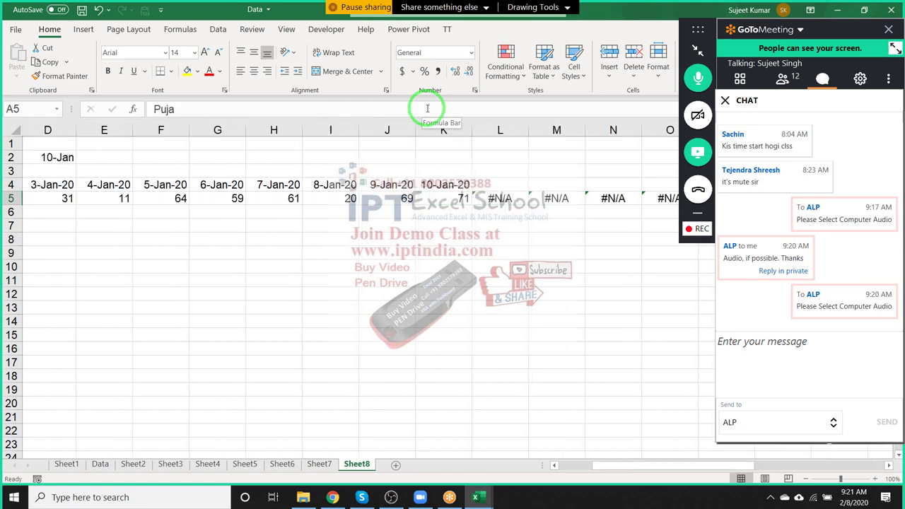
{"action": "key", "text": "Right"}
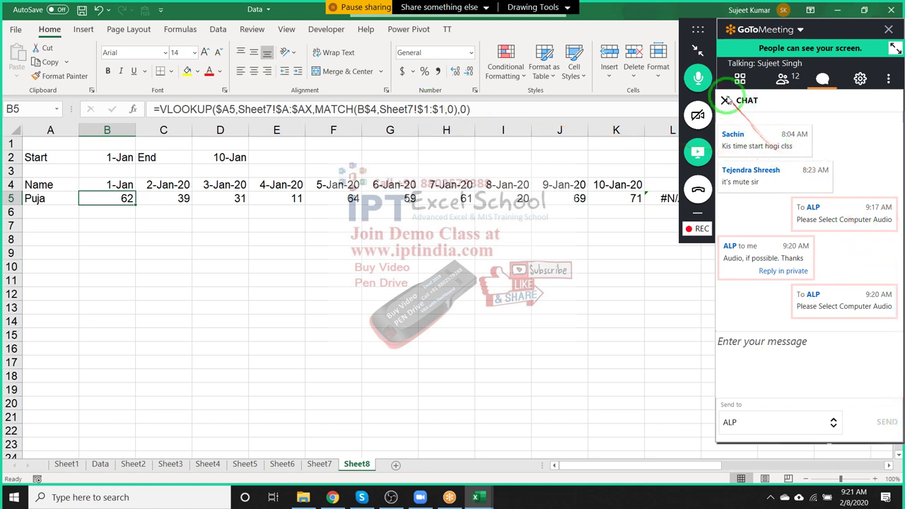
Step: Close the meeting chat and wrap the B5 lookup in IFERROR(...,"")
{"action": "left_click", "coordinate": [784, 80]}
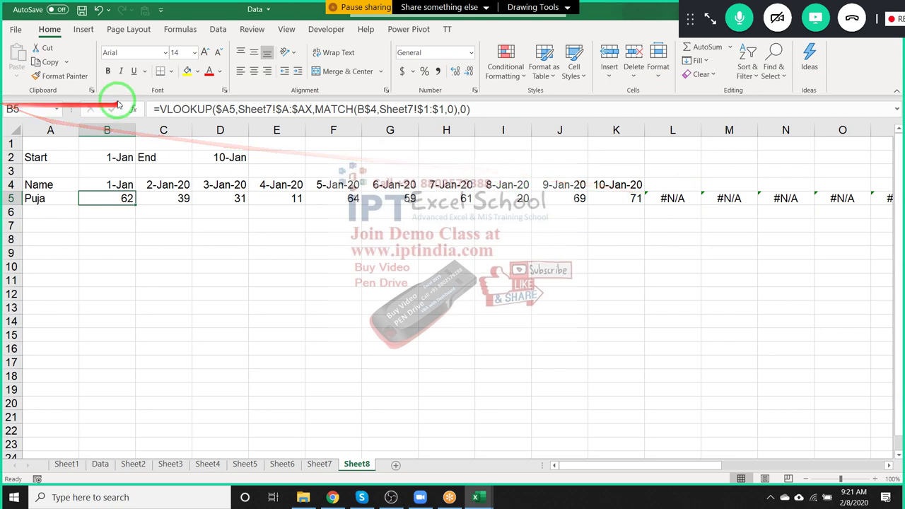
{"action": "left_click", "coordinate": [164, 111]}
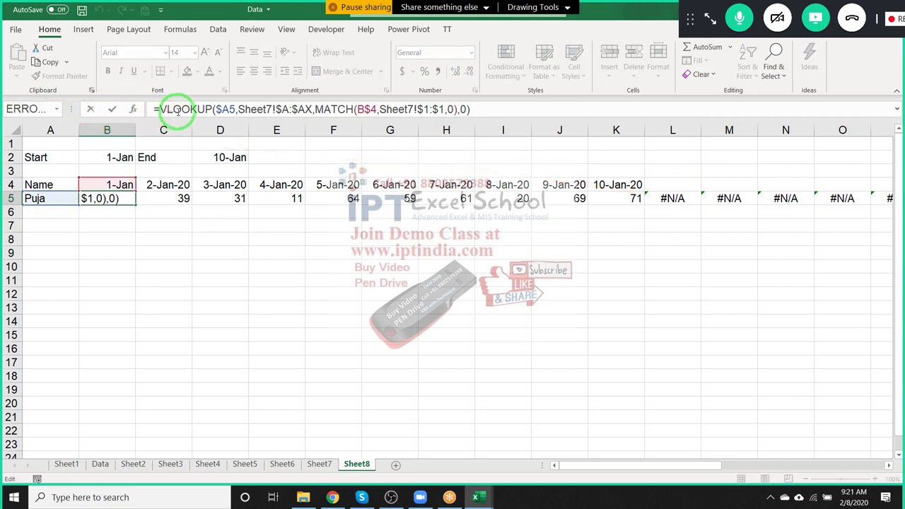
{"action": "type", "text": "IF"}
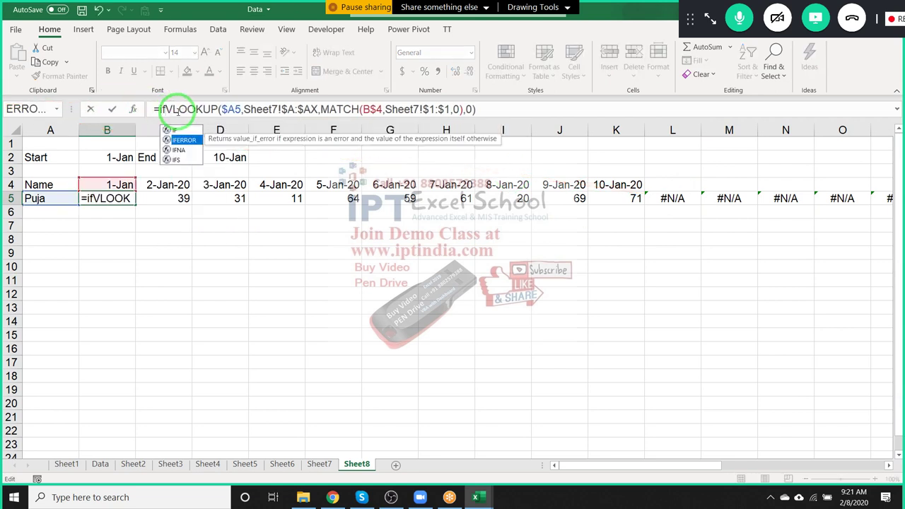
{"action": "type", "text": "ERROR("}
{"action": "left_click", "coordinate": [546, 109]}
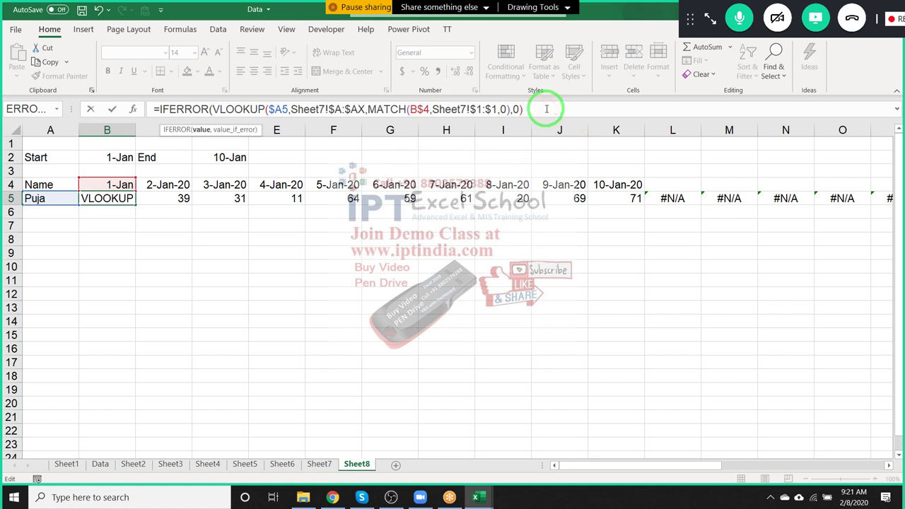
{"action": "type", "text": ",0"}
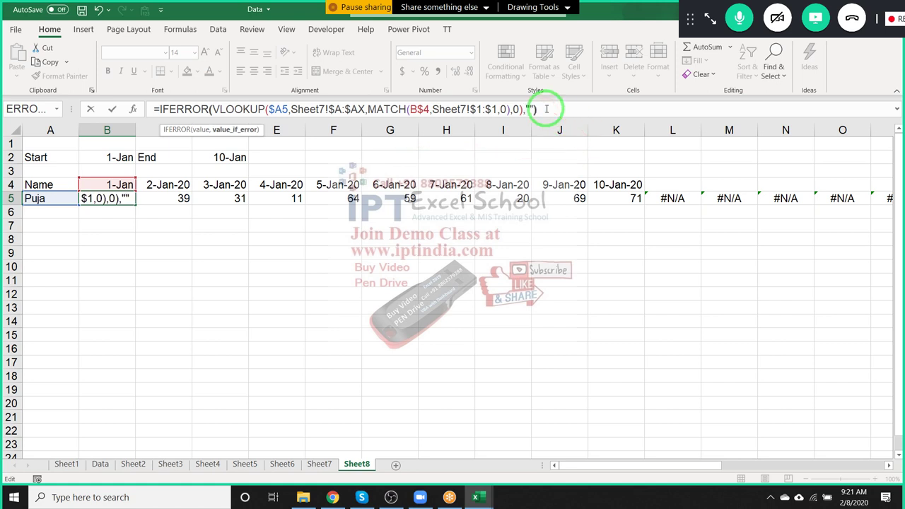
{"action": "type", "text": ")"}
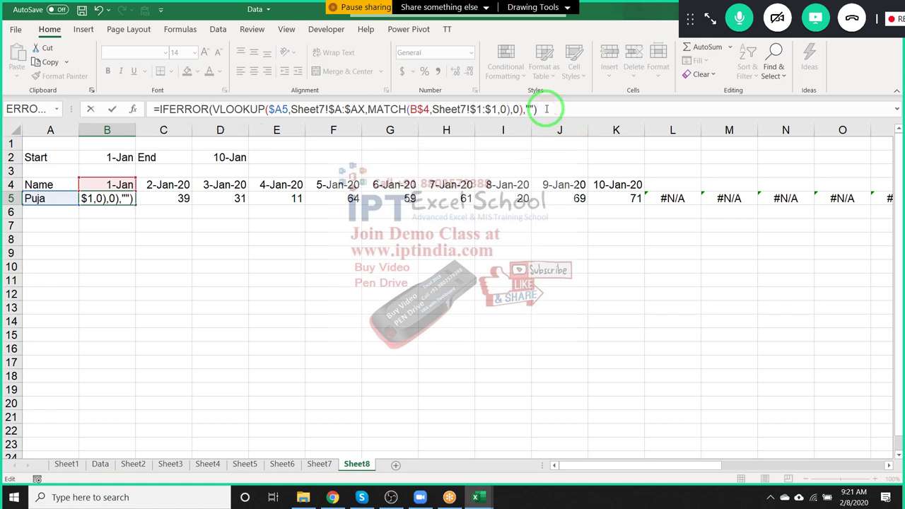
{"action": "key", "text": "Return"}
Step: Fill the IFERROR formula across B5:AD5 with Ctrl+R
{"action": "key", "text": "Up"}
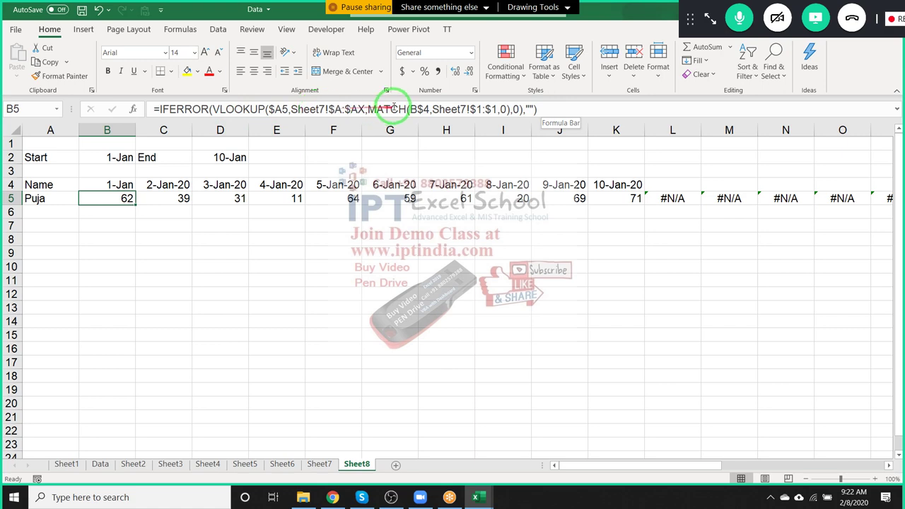
{"action": "key", "text": "ctrl+shift+Right"}
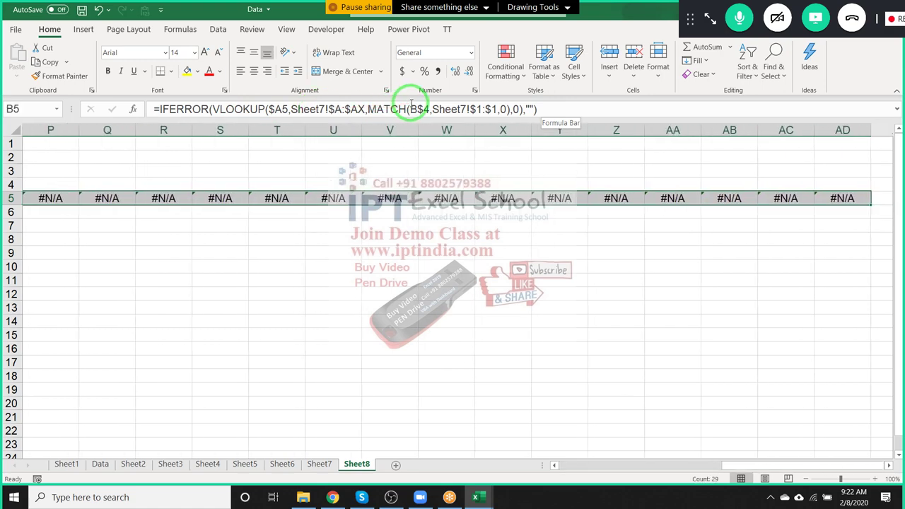
{"action": "key", "text": "ctrl+r"}
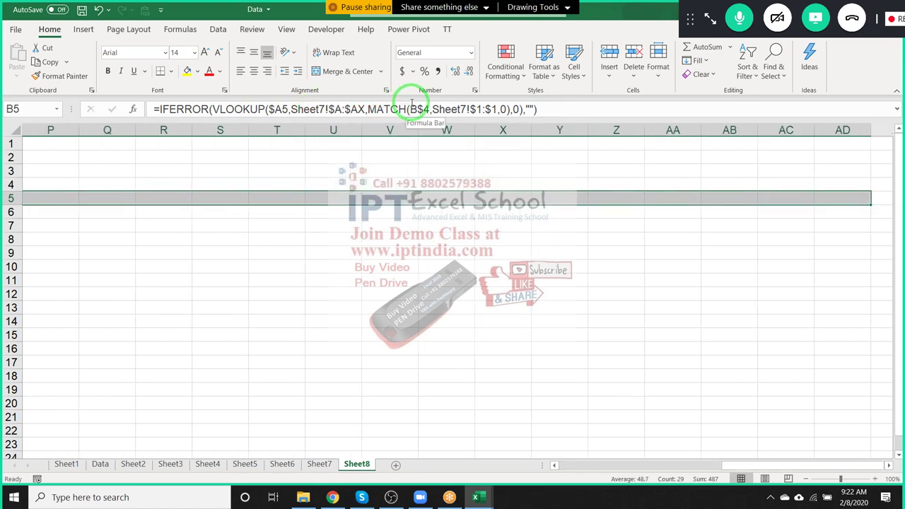
{"action": "key", "text": "Left"}
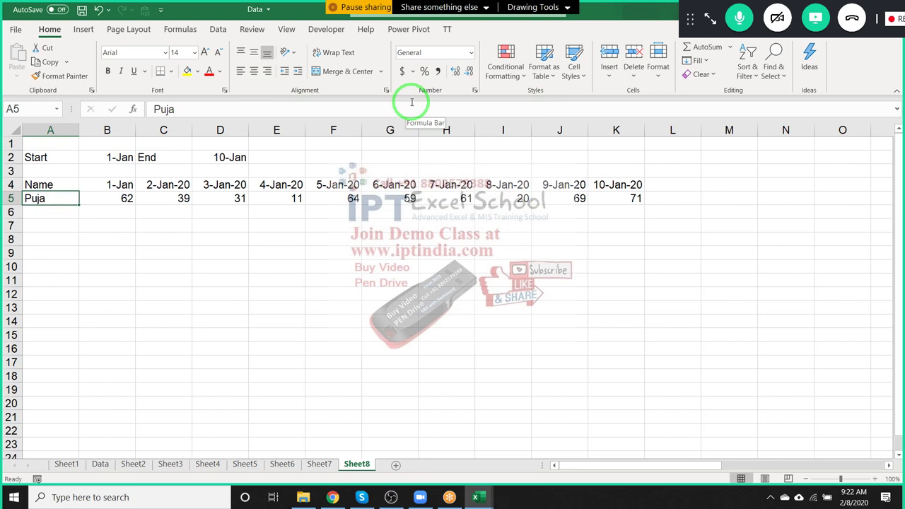
{"action": "key", "text": "Right"}
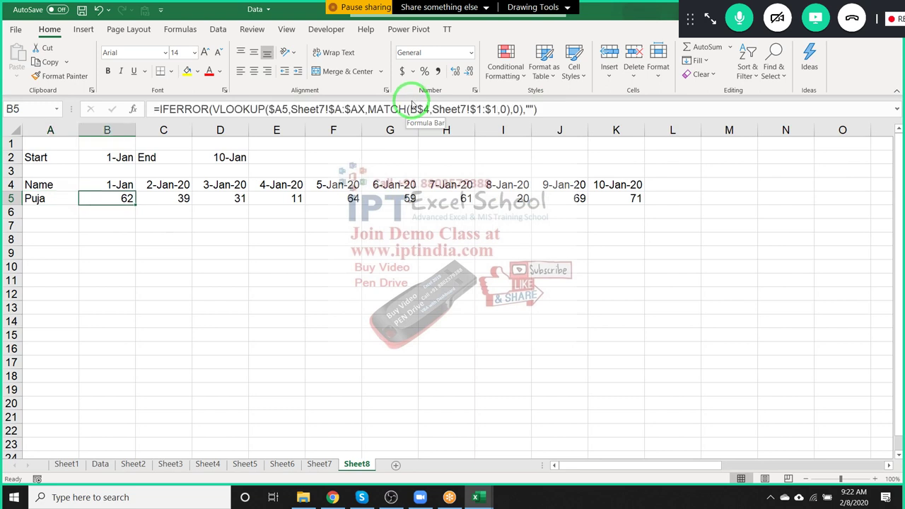
Step: Enter 8-Jan as the start date
{"action": "key", "text": "Up"}
{"action": "key", "text": "Up"}
{"action": "key", "text": "Up"}
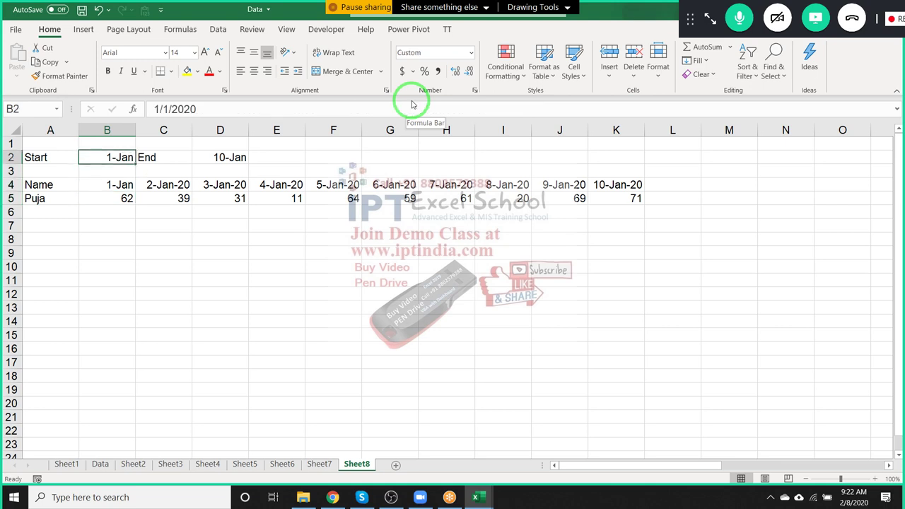
{"action": "type", "text": "1/8"}
{"action": "key", "text": "Return"}
{"action": "key", "text": "Up"}
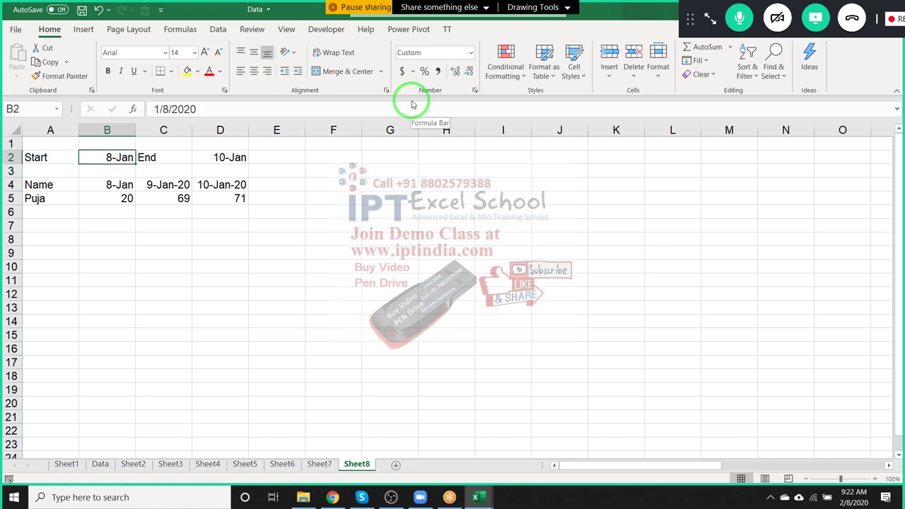
Step: Enter 20-Jan as the end date in the adjacent cell
{"action": "key", "text": "Right"}
{"action": "key", "text": "Right"}
{"action": "type", "text": "8/"}
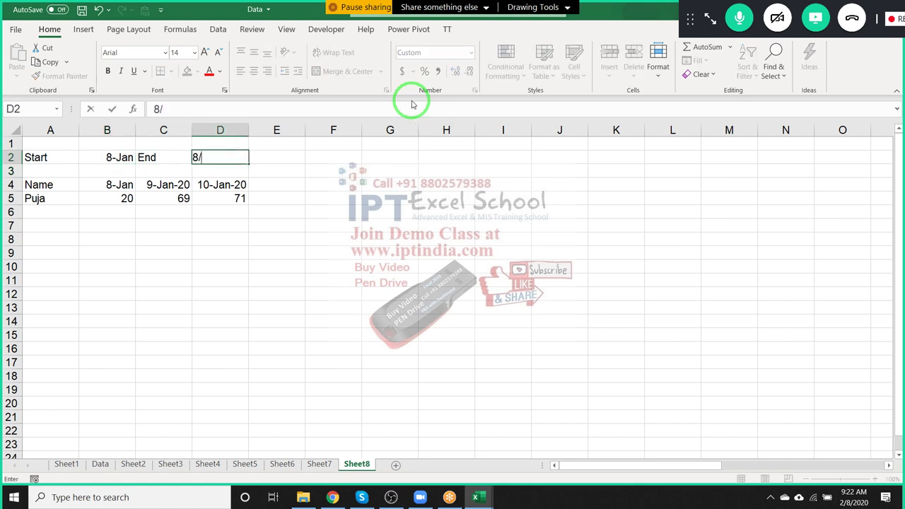
{"action": "key", "text": "Escape"}
{"action": "type", "text": "1/"}
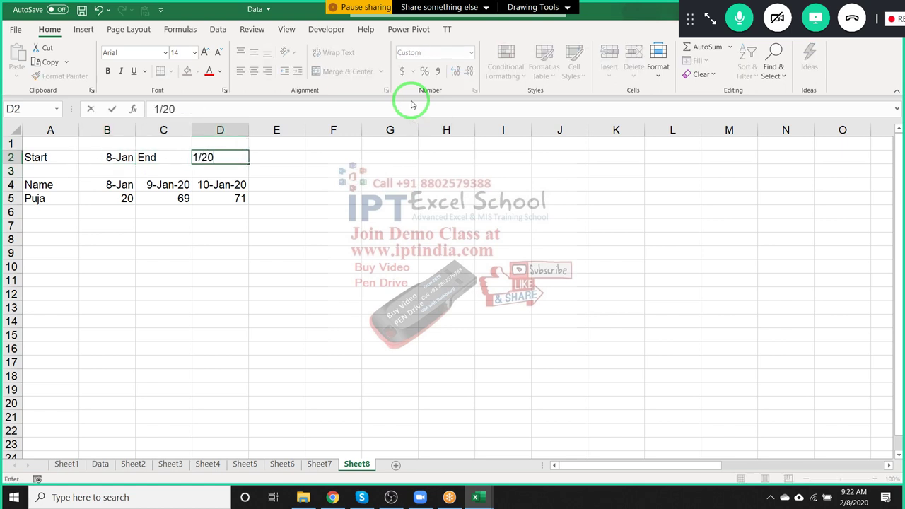
{"action": "key", "text": "Return"}
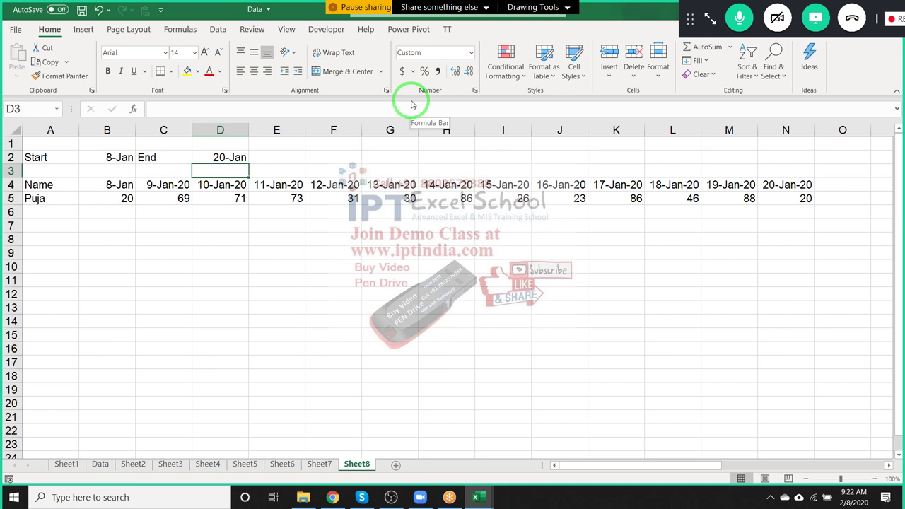
Step: Show the GoToMeeting attendee list beside the sheet, then select the G5 lookup formula
{"action": "left_click", "coordinate": [710, 21]}
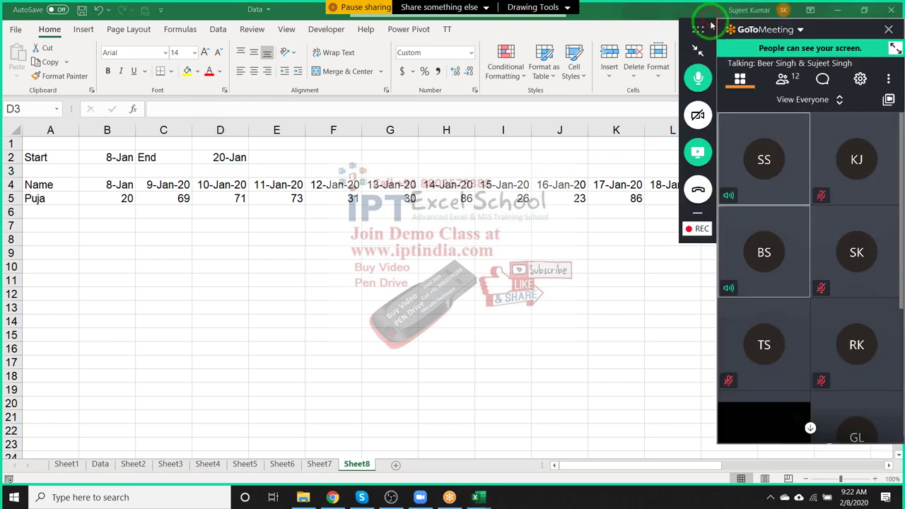
{"action": "left_click", "coordinate": [783, 79]}
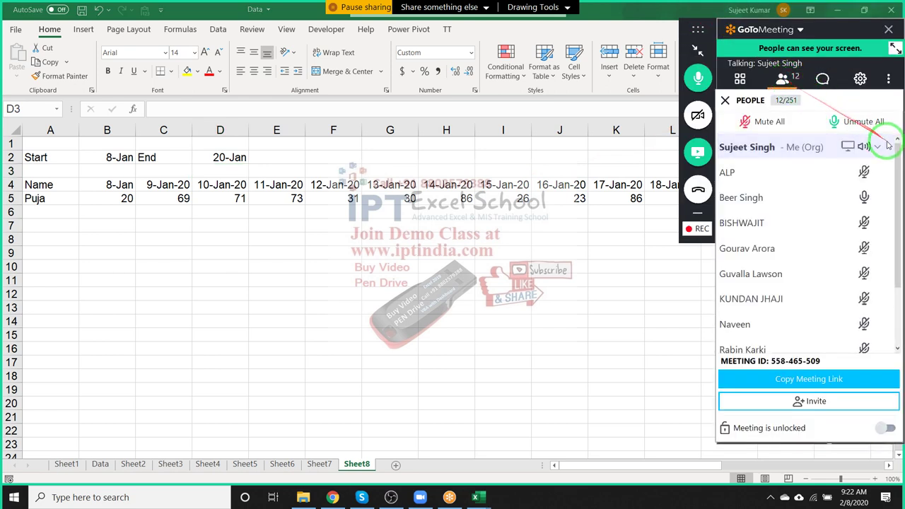
{"action": "left_click_drag", "start_coordinate": [895, 160], "coordinate": [900, 202]}
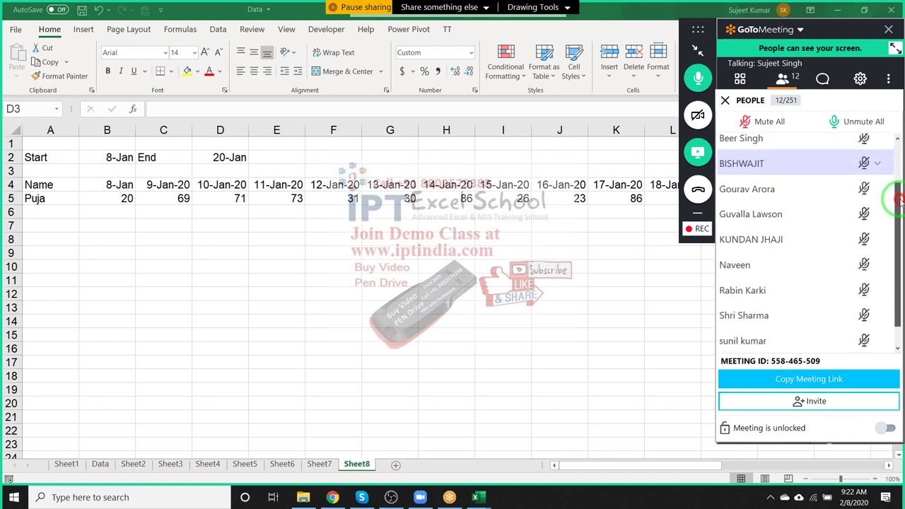
{"action": "mouse_move", "coordinate": [899, 200]}
{"action": "left_mouse_down"}
{"action": "mouse_move", "coordinate": [900, 234]}
{"action": "mouse_move", "coordinate": [895, 161]}
{"action": "left_mouse_up"}
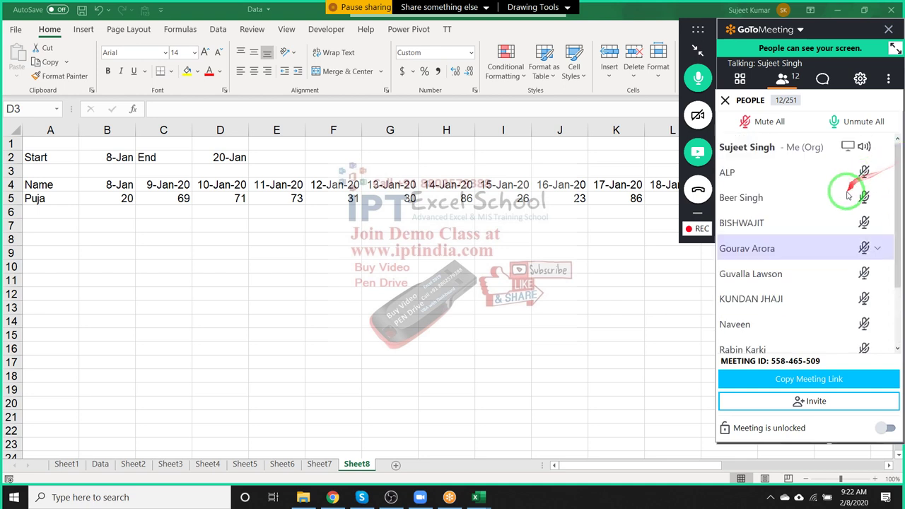
{"action": "left_click", "coordinate": [380, 204]}
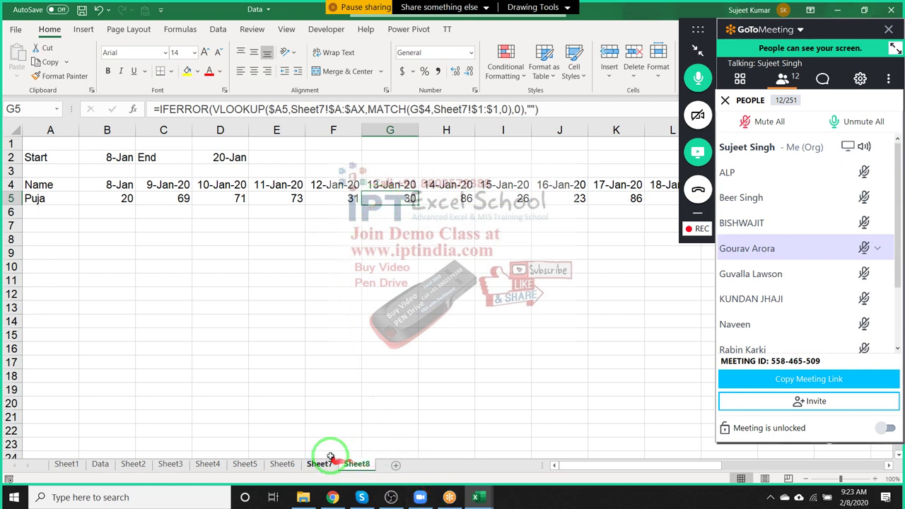
Step: Add two new sheets named Puja and Neeraj
{"action": "left_click", "coordinate": [391, 464]}
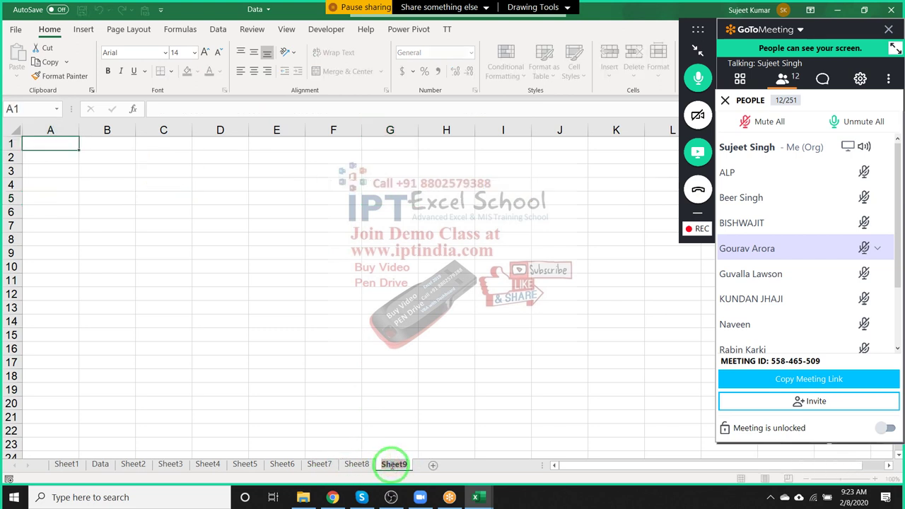
{"action": "key", "text": "alt+h"}
{"action": "type", "text": "or"}
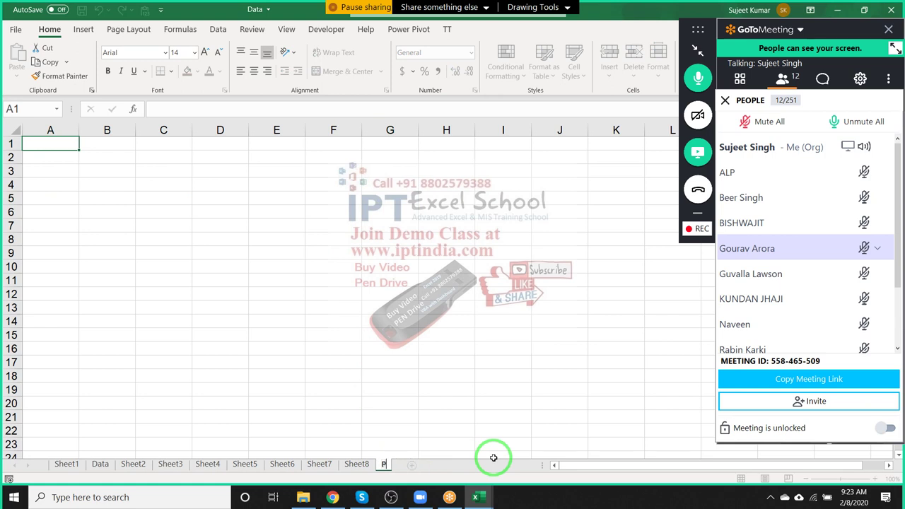
{"action": "type", "text": "Puja"}
{"action": "left_click", "coordinate": [423, 464]}
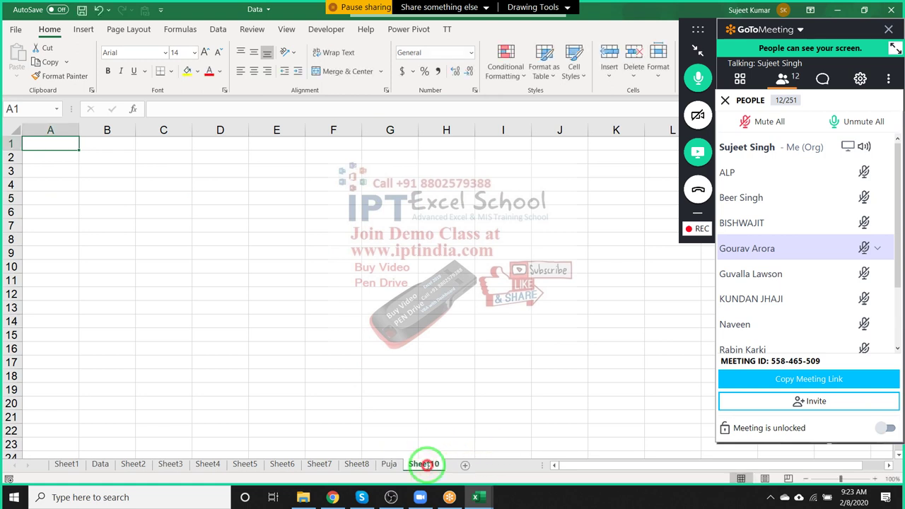
{"action": "double_click", "coordinate": [424, 465]}
{"action": "type", "text": "Neeraj"}
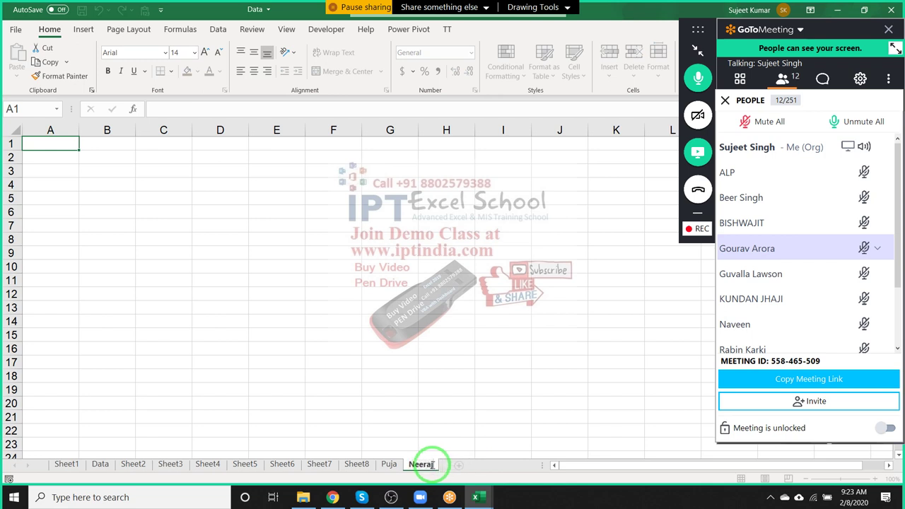
{"action": "left_click", "coordinate": [458, 465]}
Step: Name the next three new sheets Kavita, Mohan and Uday
{"action": "double_click", "coordinate": [459, 464]}
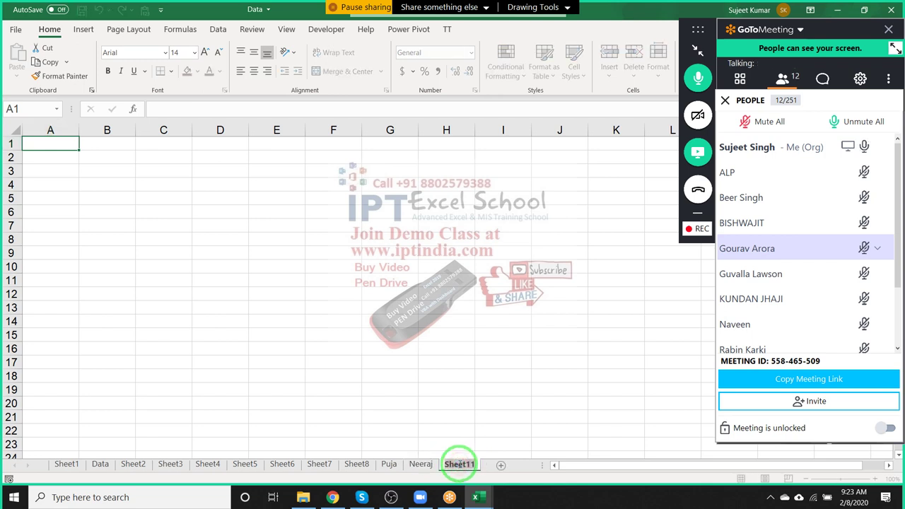
{"action": "type", "text": "Kavita"}
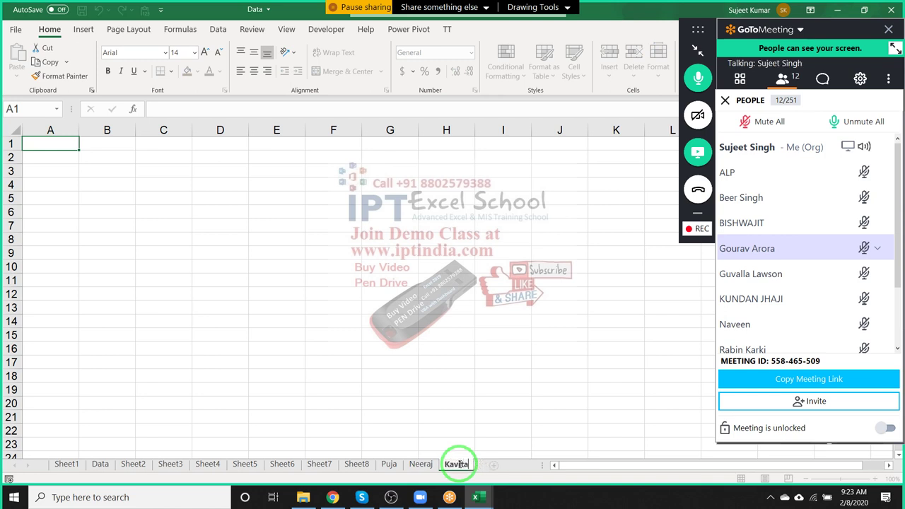
{"action": "left_click", "coordinate": [495, 465]}
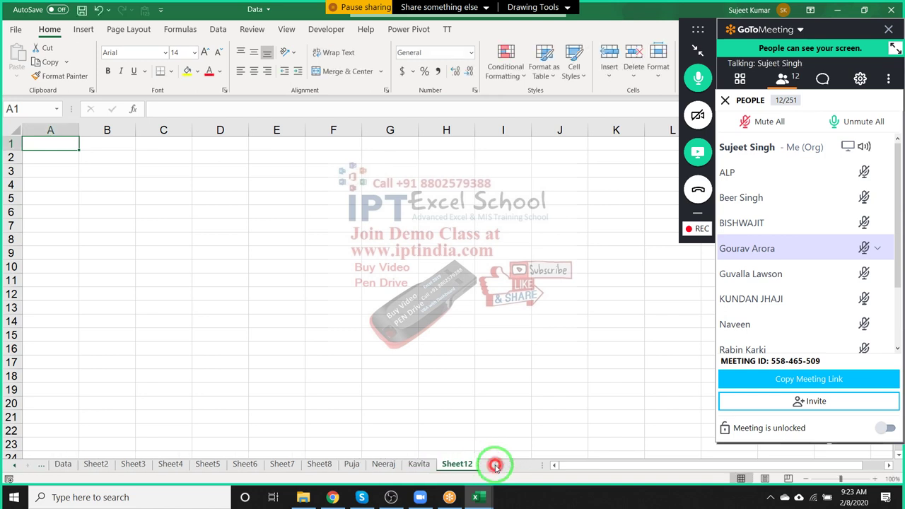
{"action": "double_click", "coordinate": [461, 465]}
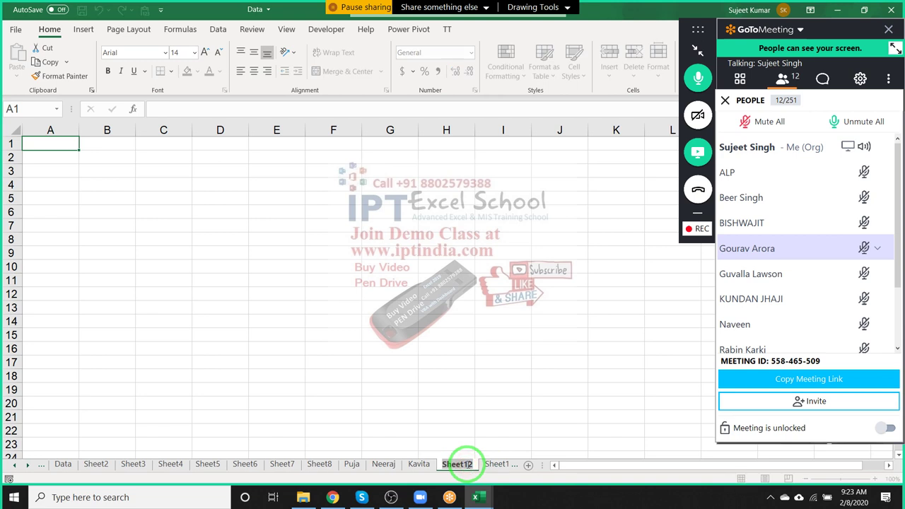
{"action": "type", "text": "Mohan"}
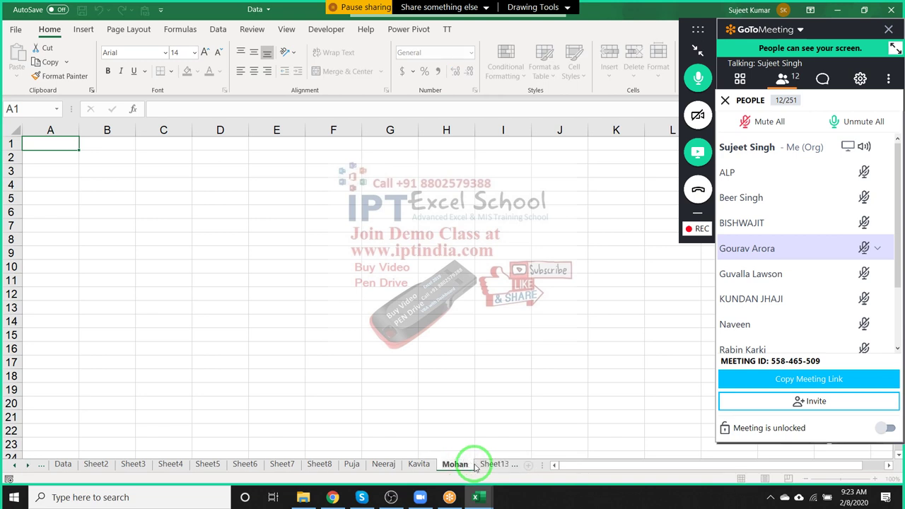
{"action": "left_click", "coordinate": [485, 465]}
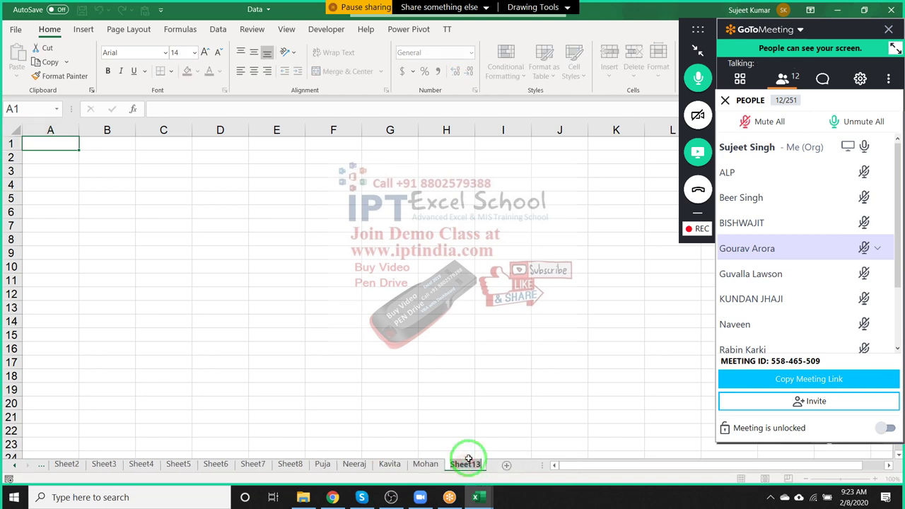
{"action": "type", "text": "Uda"}
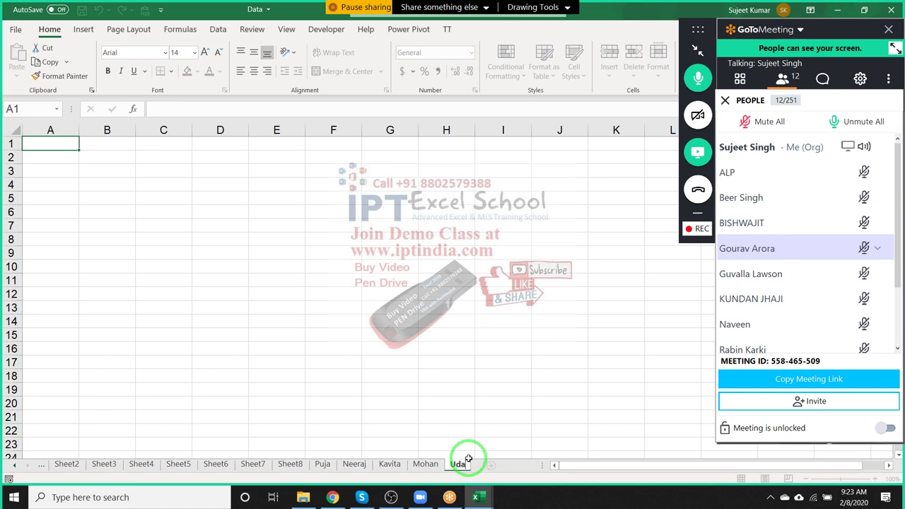
{"action": "type", "text": "y"}
{"action": "left_click", "coordinate": [382, 389]}
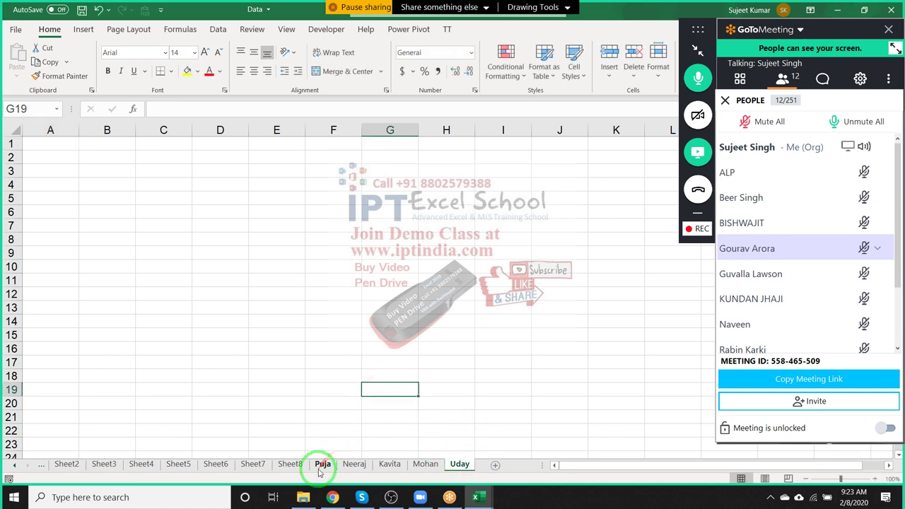
Step: On the Puja sheet, enter a Month header and fill Jan through Oct down column A
{"action": "left_click", "coordinate": [322, 464]}
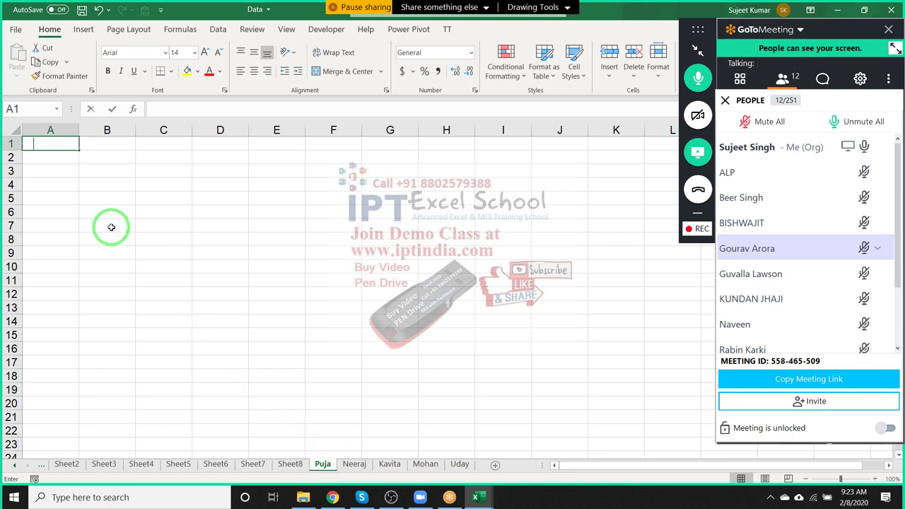
{"action": "type", "text": "Month"}
{"action": "key", "text": "Return"}
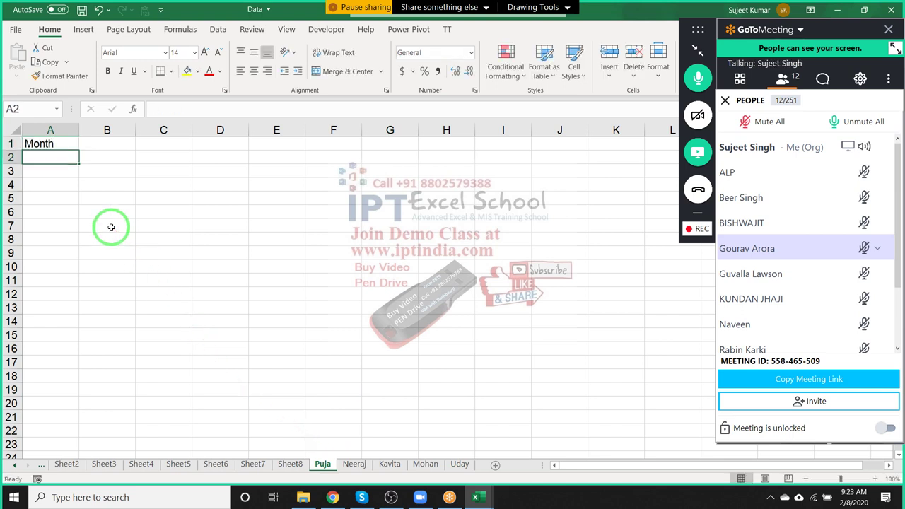
{"action": "type", "text": "Jan"}
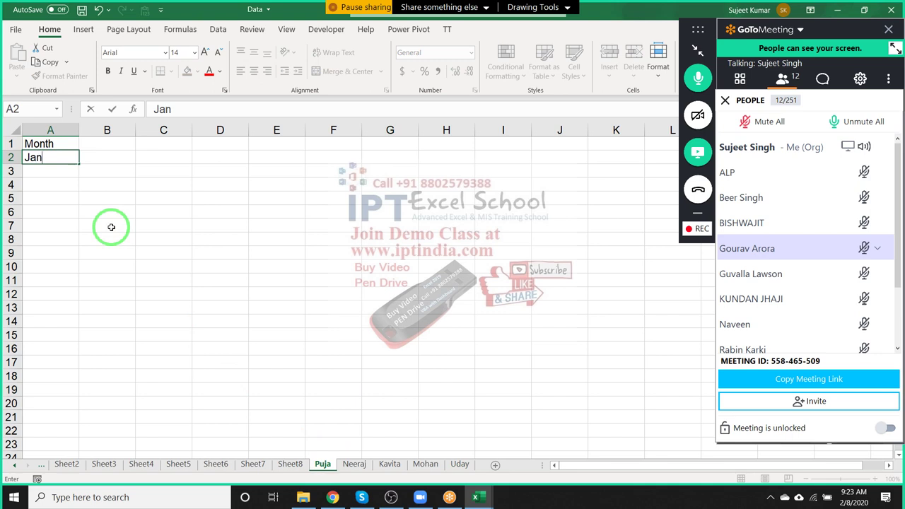
{"action": "key", "text": "Return"}
{"action": "left_click", "coordinate": [67, 154]}
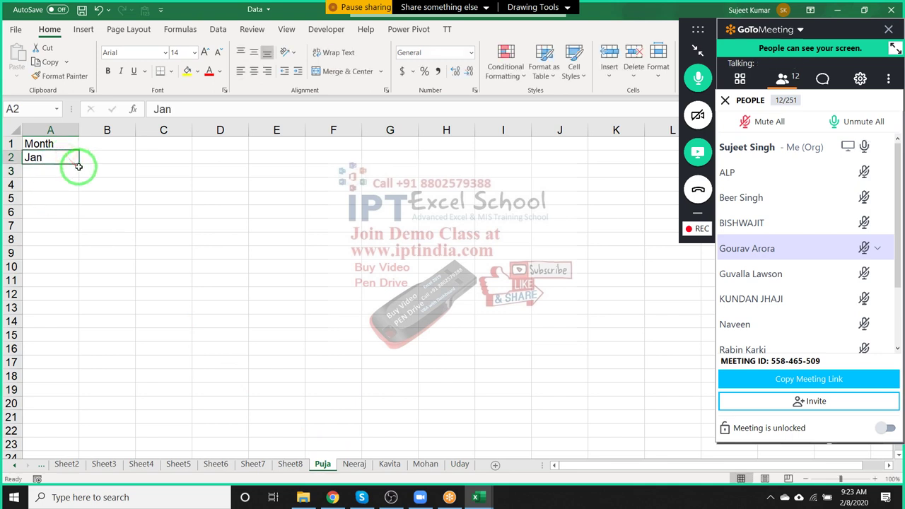
{"action": "left_click_drag", "start_coordinate": [78, 166], "coordinate": [63, 286]}
Step: Add a Sales header in B1 and fill B2:B11 with =RANDBETWEEN(10,90)
{"action": "left_click", "coordinate": [89, 146]}
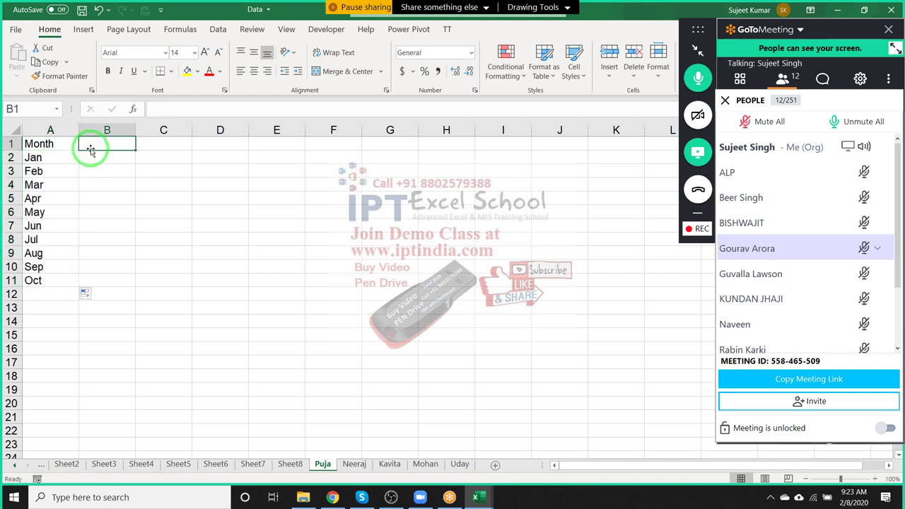
{"action": "type", "text": "Sales"}
{"action": "key", "text": "Return"}
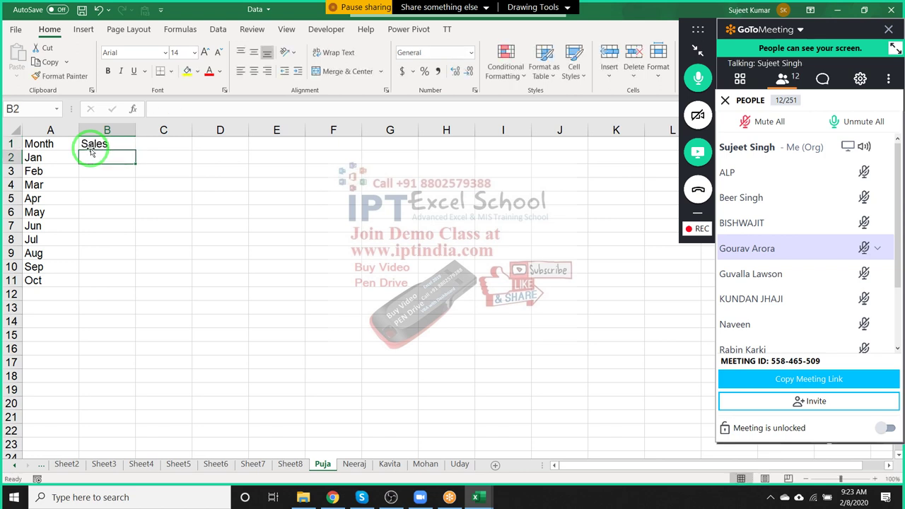
{"action": "type", "text": "=ra"}
{"action": "key", "text": "Down"}
{"action": "key", "text": "Down"}
{"action": "key", "text": "Down"}
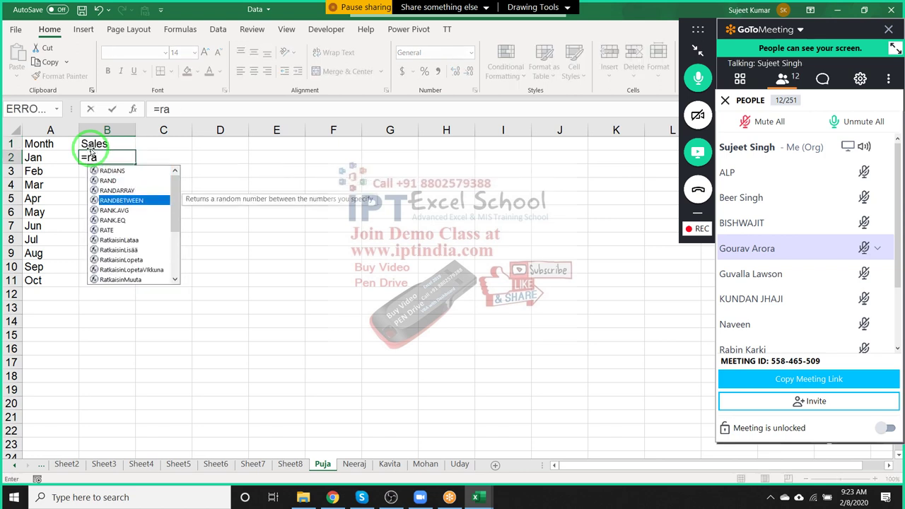
{"action": "key", "text": "Tab"}
{"action": "type", "text": ","}
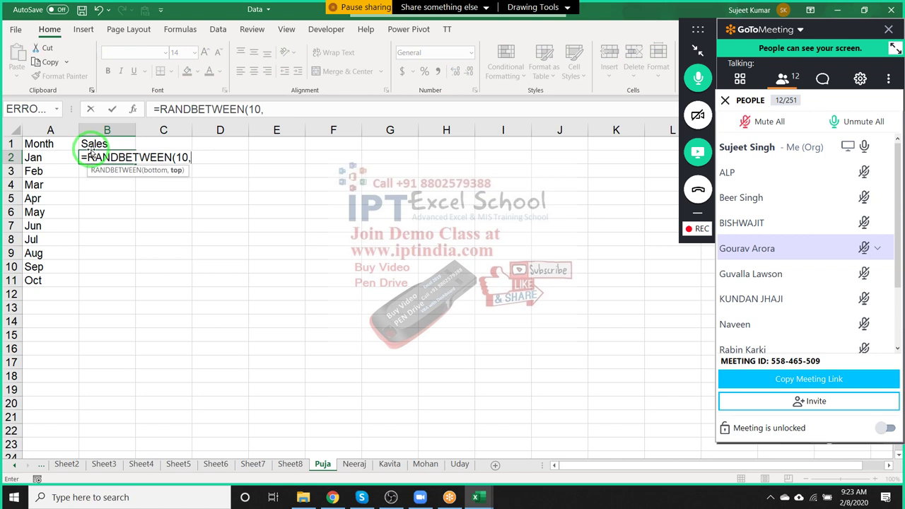
{"action": "key", "text": "Return"}
{"action": "key", "text": "Left"}
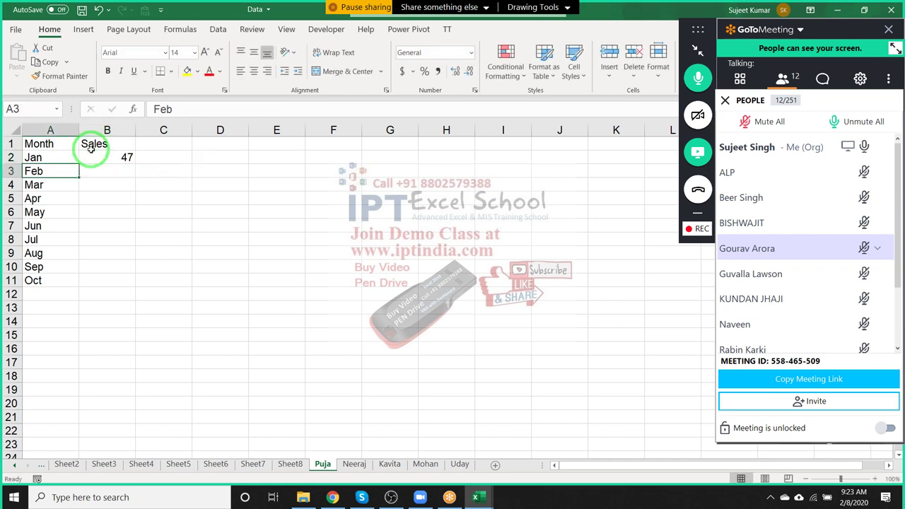
{"action": "key", "text": "ctrl+Down"}
{"action": "key", "text": "Right"}
{"action": "key", "text": "ctrl+shift+Up"}
{"action": "key", "text": "ctrl+d"}
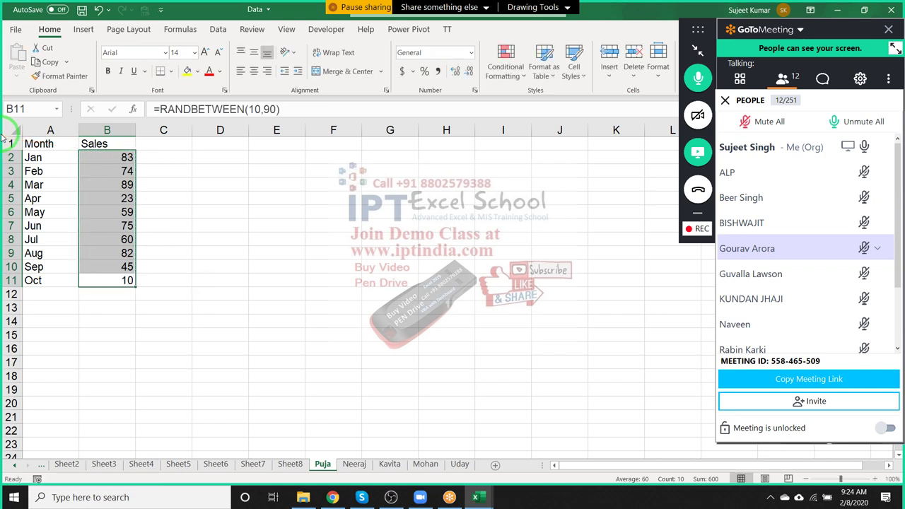
Step: Select the Month and Sales table A1:B11 and copy it
{"action": "key", "text": "Up"}
{"action": "key", "text": "ctrl+Up"}
{"action": "key", "text": "Left"}
{"action": "key", "text": "shift+Right"}
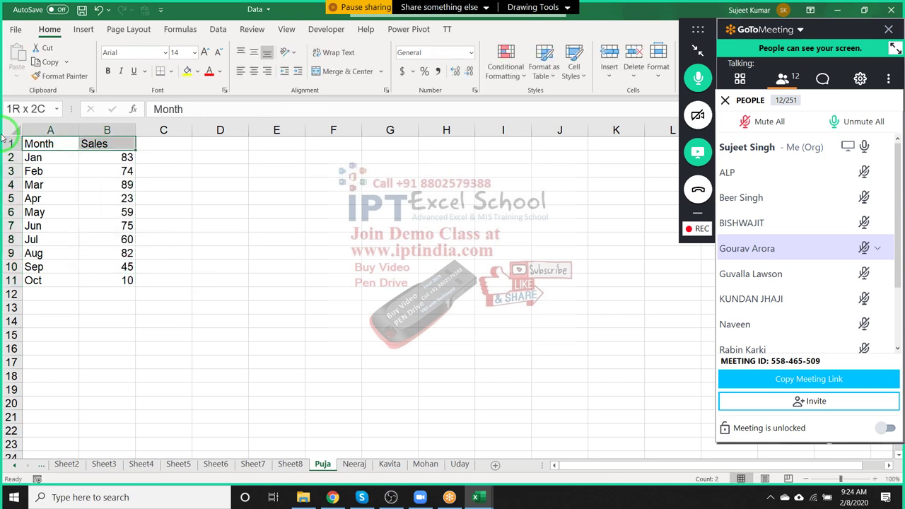
{"action": "key", "text": "ctrl+shift+Down"}
{"action": "key", "text": "ctrl+c"}
Step: Paste the Month and Sales table into the Neeraj, Kavita and Mohan sheets
{"action": "left_click", "coordinate": [354, 464]}
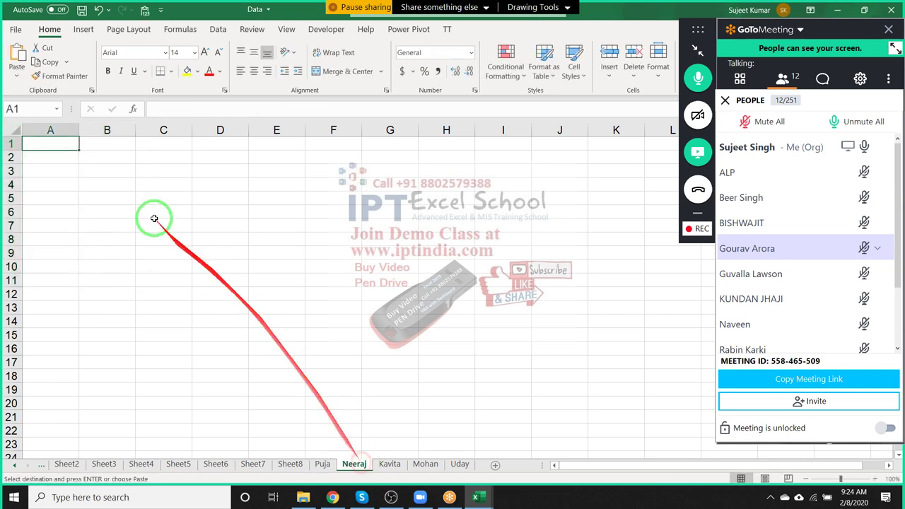
{"action": "key", "text": "ctrl+v"}
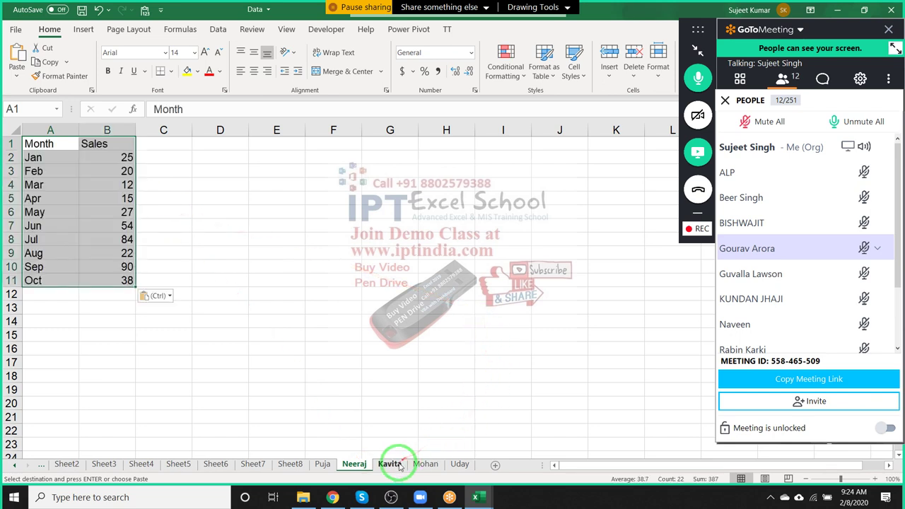
{"action": "left_click", "coordinate": [390, 464]}
{"action": "key", "text": "ctrl+v"}
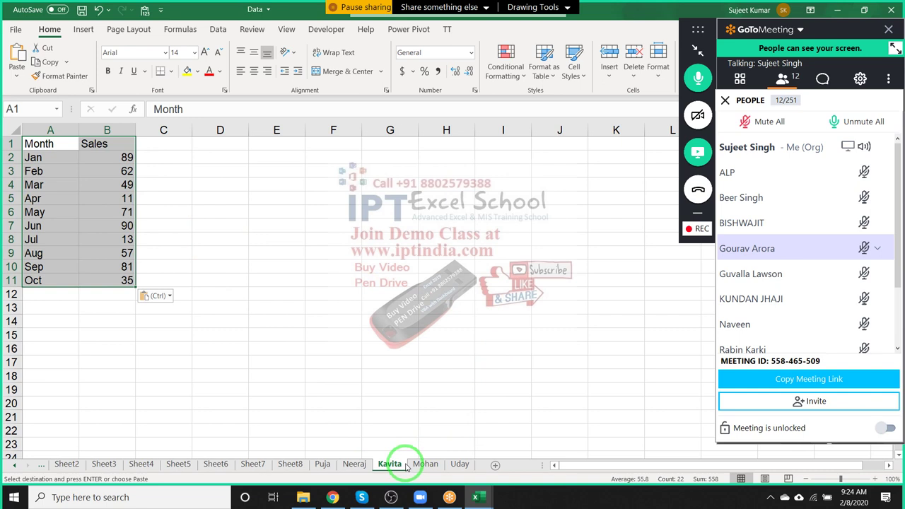
{"action": "left_click", "coordinate": [417, 464]}
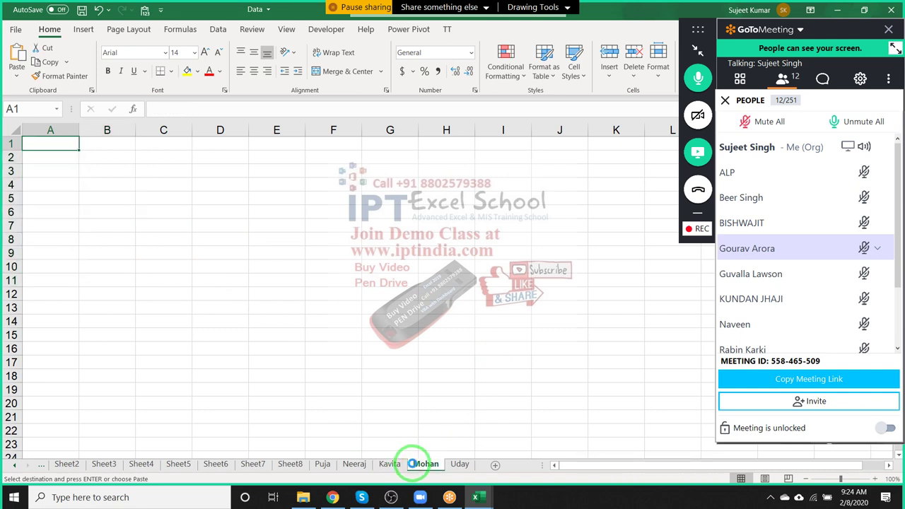
{"action": "key", "text": "ctrl+v"}
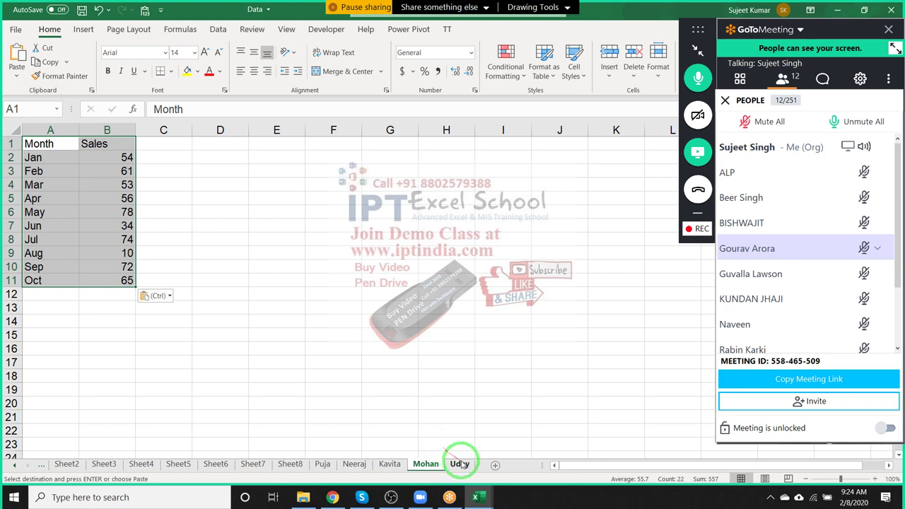
Step: Paste the table into A1 of the Uday sheet and check the RANDBETWEEN formula in B8
{"action": "left_click", "coordinate": [460, 464]}
{"action": "left_click", "coordinate": [51, 145]}
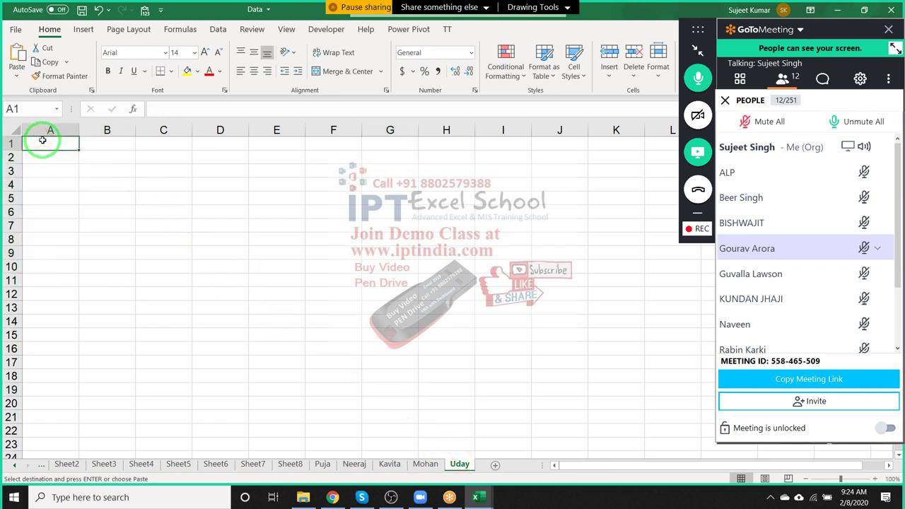
{"action": "key", "text": "ctrl+v"}
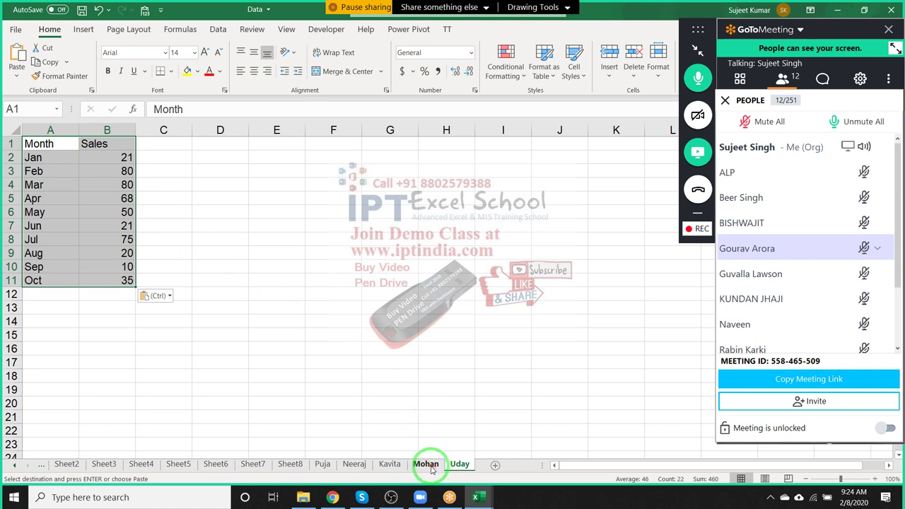
{"action": "left_click", "coordinate": [124, 239]}
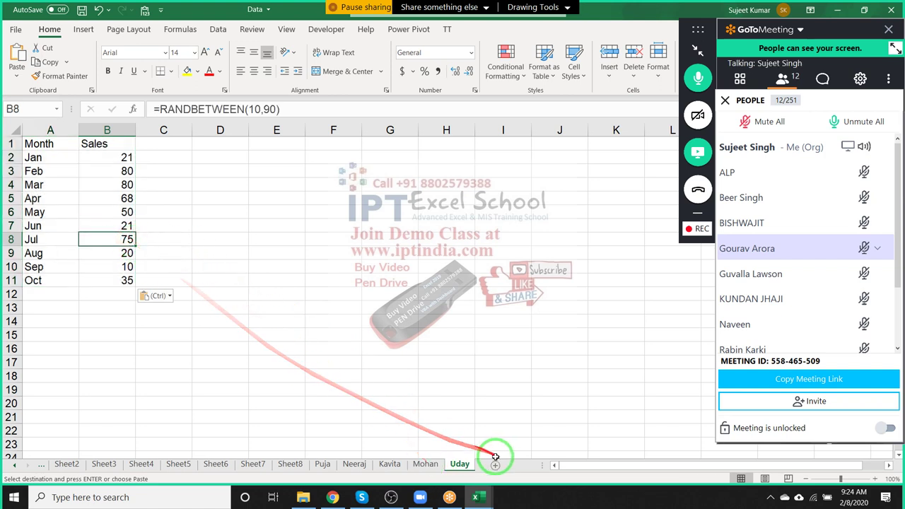
Step: Group sheets Puja through Uday and copy A1:B11 across the group
{"action": "left_click", "coordinate": [322, 466], "text": "shift"}
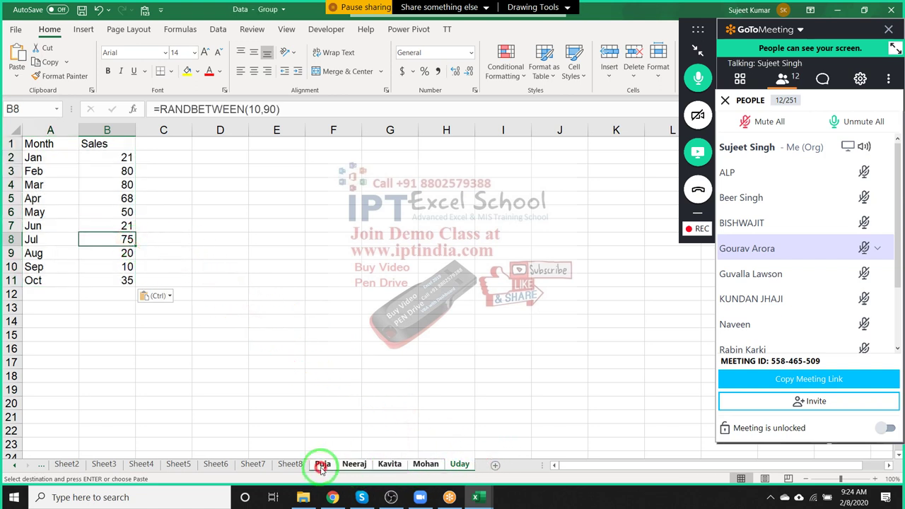
{"action": "key", "text": "ctrl"}
{"action": "left_click", "coordinate": [29, 139]}
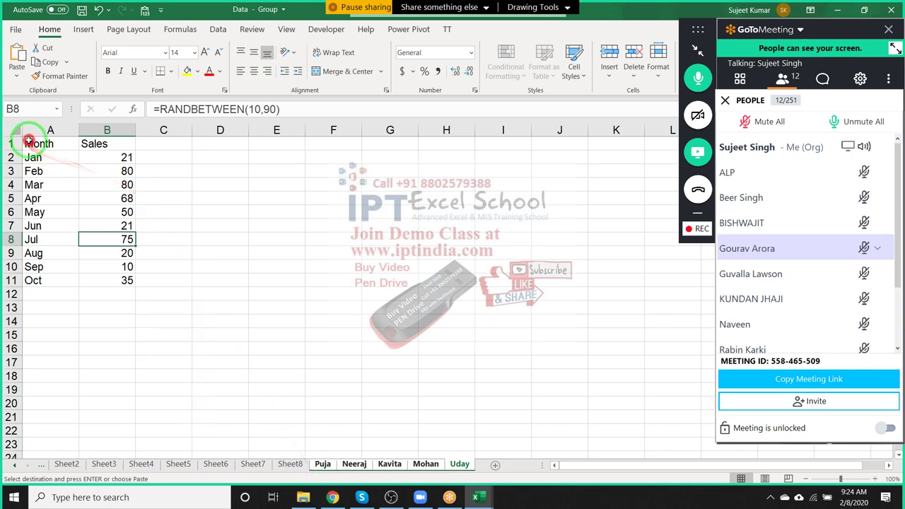
{"action": "left_click_drag", "start_coordinate": [28, 139], "coordinate": [103, 280]}
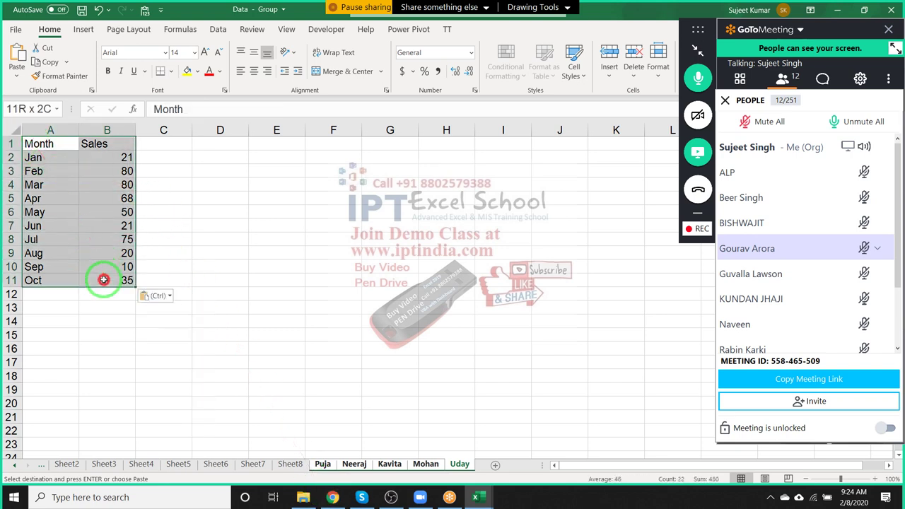
{"action": "key", "text": "ctrl+c"}
{"action": "left_click", "coordinate": [17, 74]}
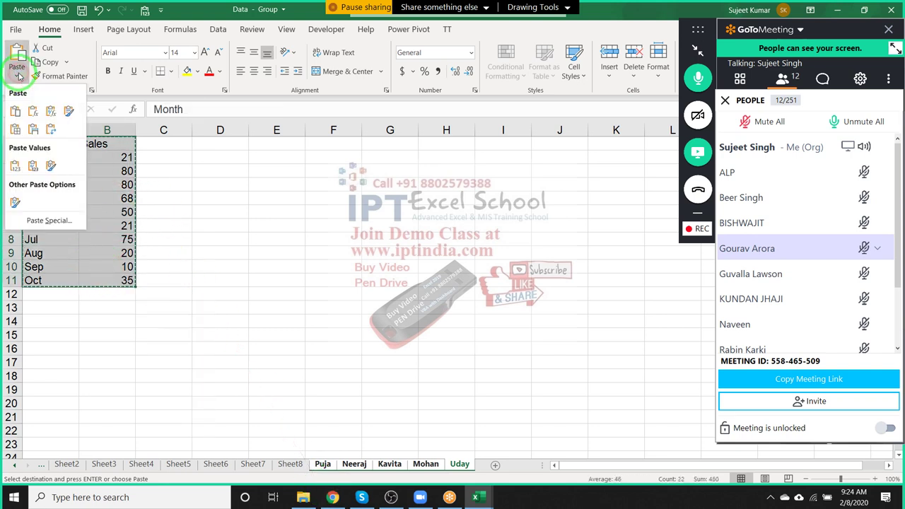
Step: Dismiss the paste choices and add a new sheet named Summary
{"action": "left_click", "coordinate": [13, 170]}
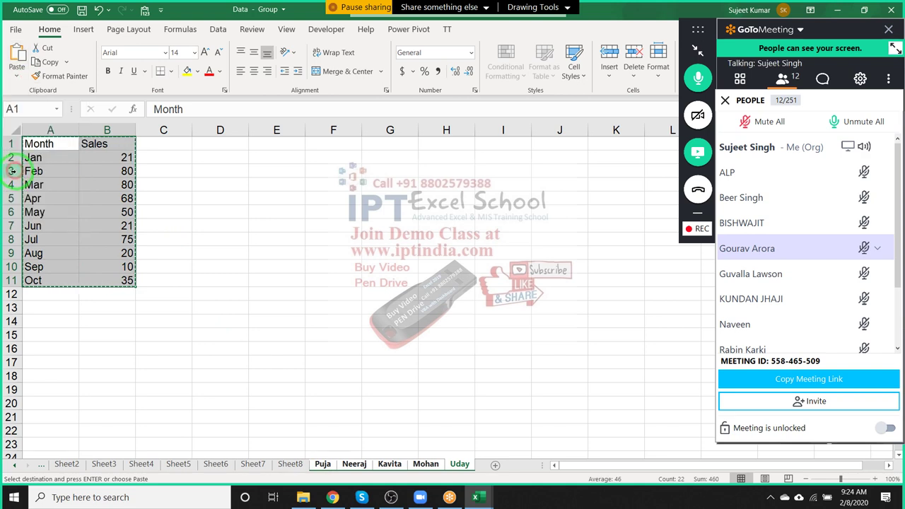
{"action": "left_click", "coordinate": [312, 388]}
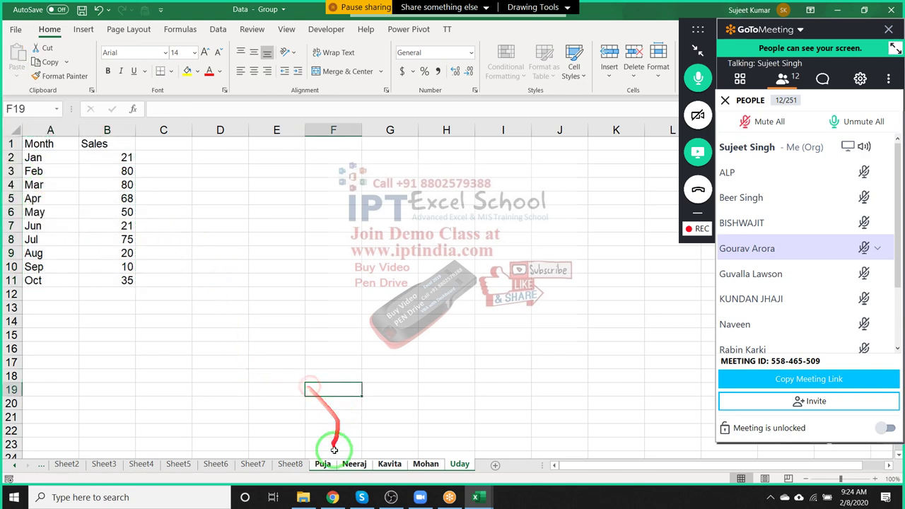
{"action": "left_click", "coordinate": [495, 464]}
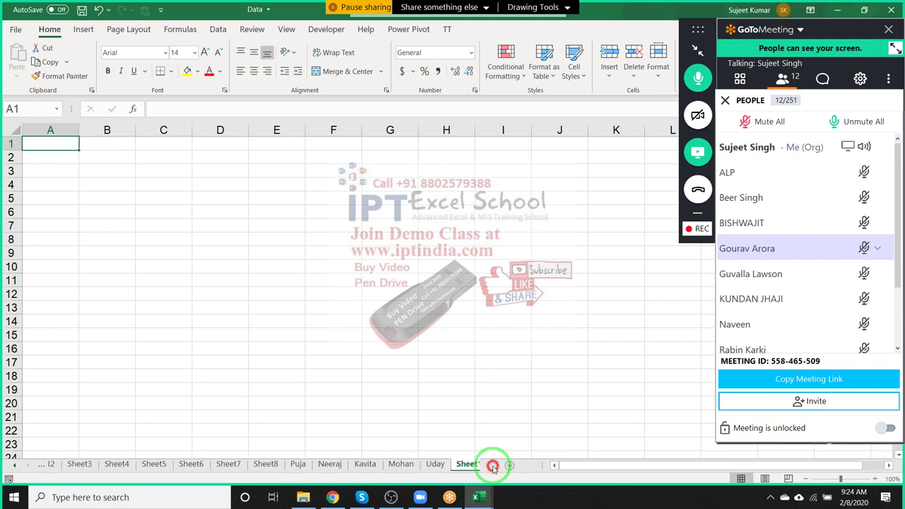
{"action": "double_click", "coordinate": [445, 465]}
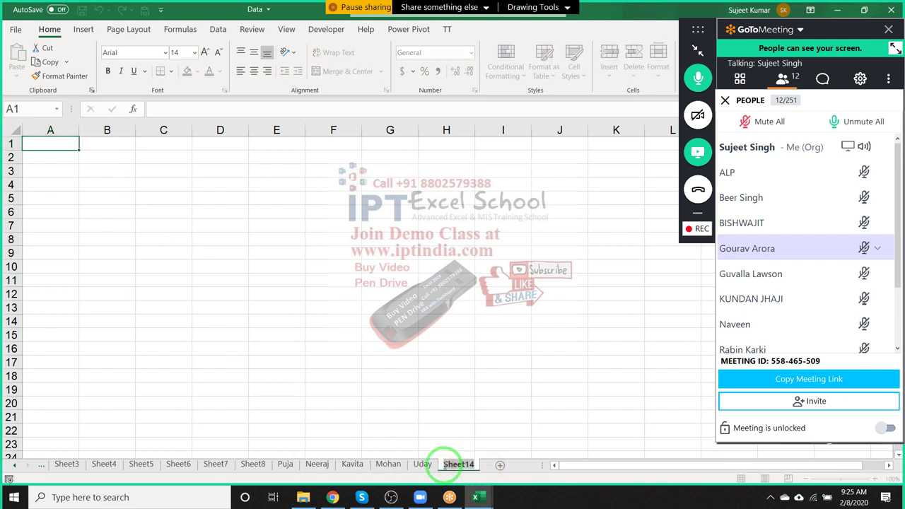
{"action": "type", "text": "Summary"}
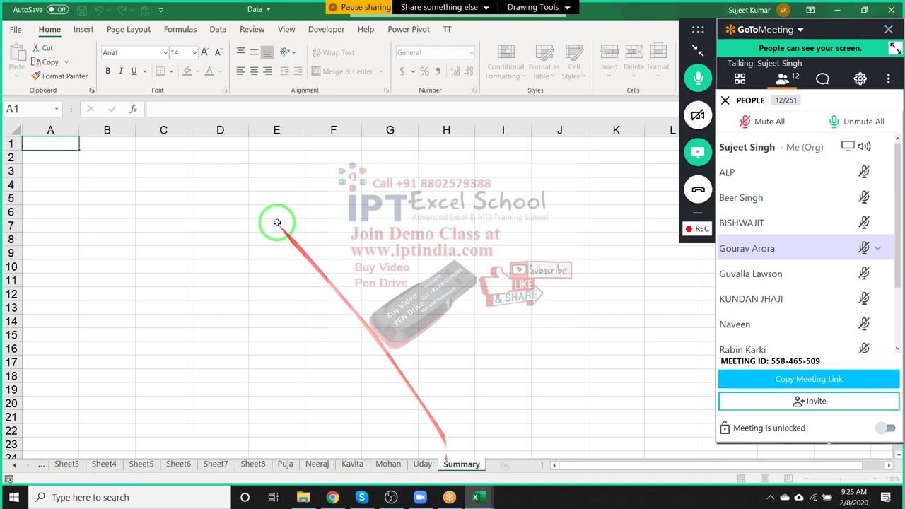
{"action": "left_click", "coordinate": [277, 223]}
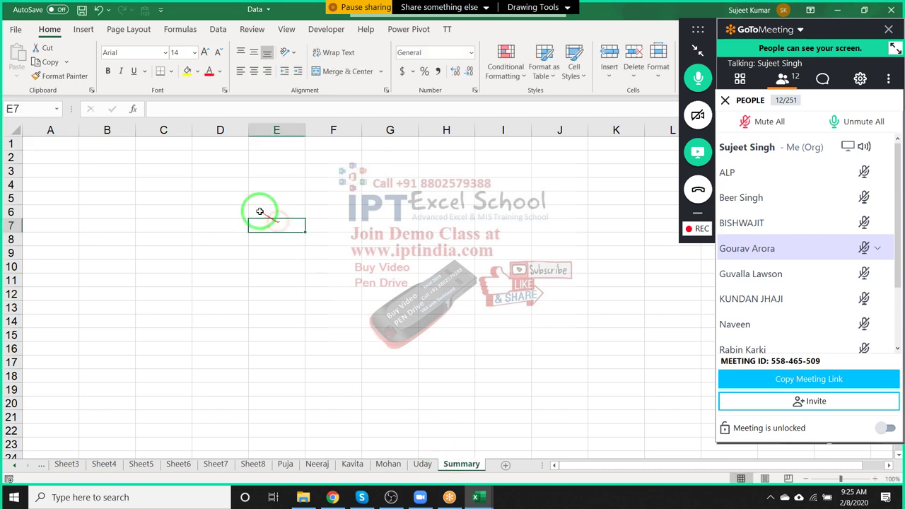
Step: Enter Month in A2 and fill Jan through Dec down column A
{"action": "left_click", "coordinate": [58, 151]}
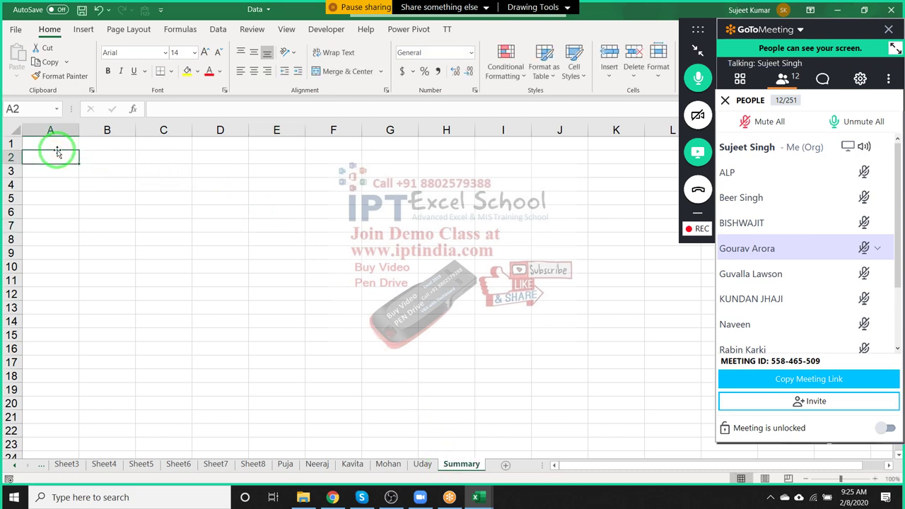
{"action": "type", "text": "Month"}
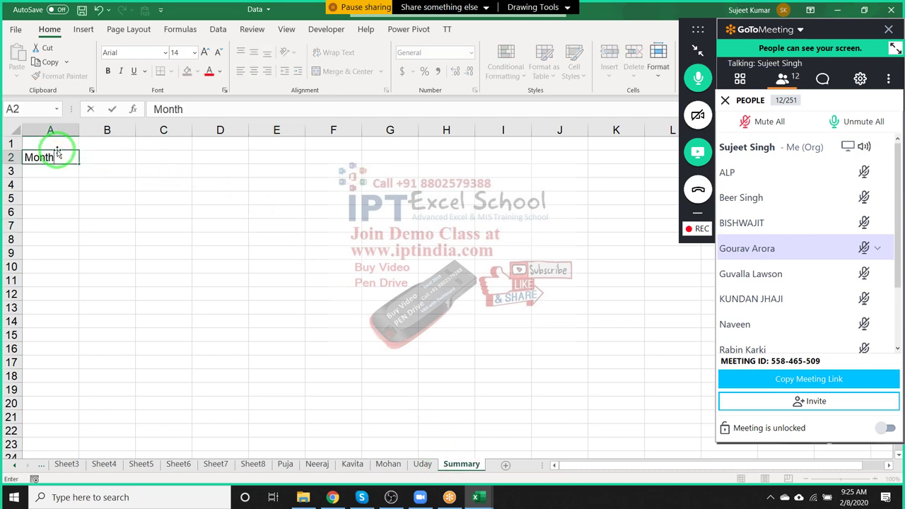
{"action": "key", "text": "Return"}
{"action": "type", "text": "JAn"}
{"action": "key", "text": "Return"}
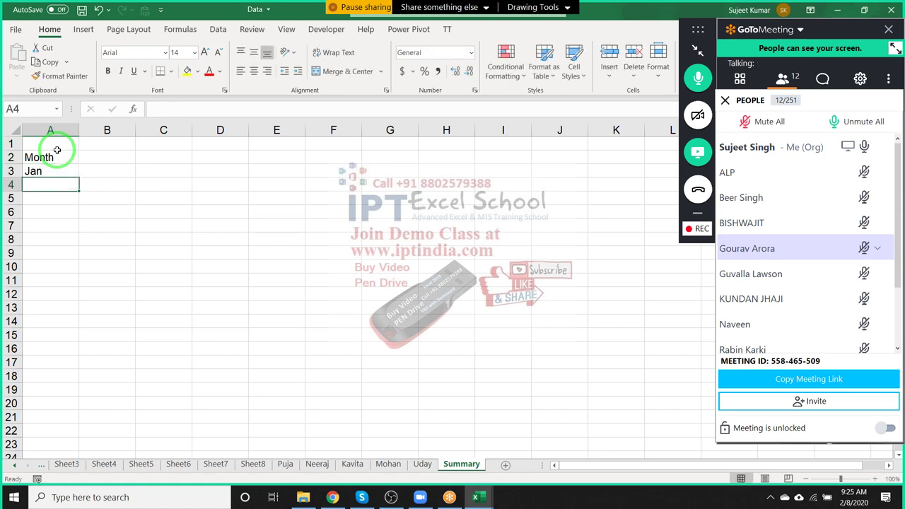
{"action": "left_click", "coordinate": [67, 172]}
{"action": "mouse_move", "coordinate": [78, 177]}
{"action": "left_mouse_down"}
{"action": "mouse_move", "coordinate": [71, 286]}
{"action": "mouse_move", "coordinate": [83, 324]}
{"action": "left_mouse_up"}
Step: Enter Puja in B2 and Neeraj in C2 as name headers
{"action": "left_click", "coordinate": [115, 157]}
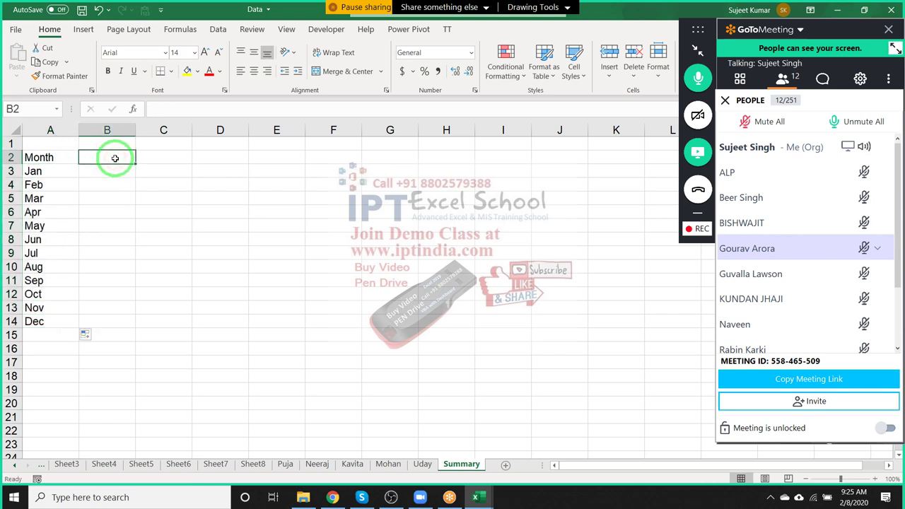
{"action": "type", "text": "Puja"}
{"action": "key", "text": "Return"}
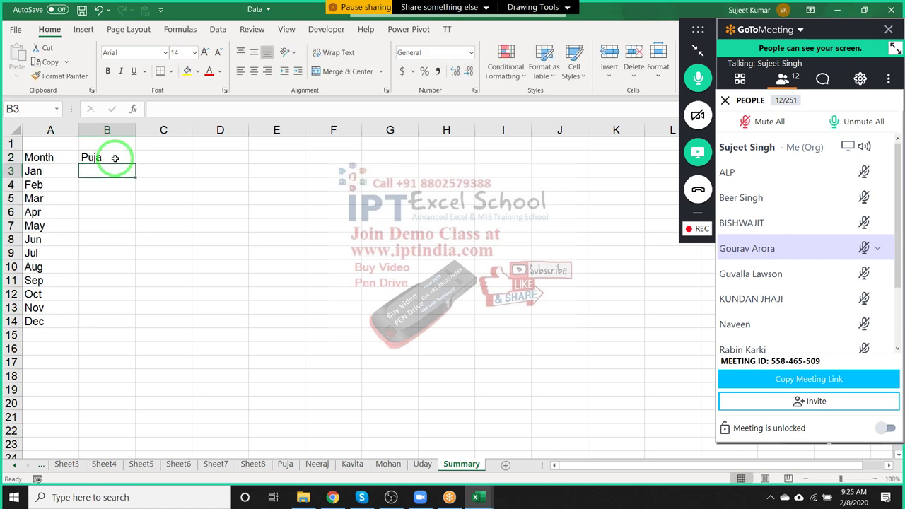
{"action": "left_click", "coordinate": [115, 158]}
{"action": "key", "text": "Right"}
{"action": "type", "text": "N"}
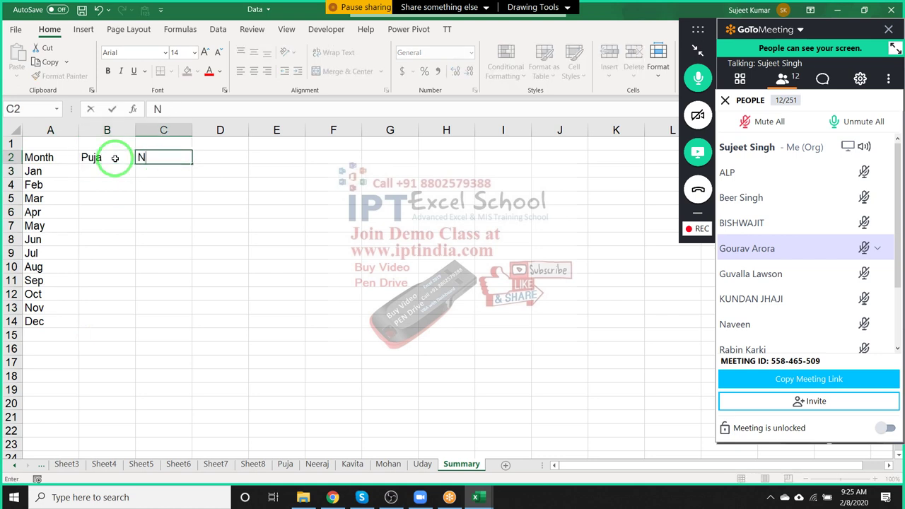
{"action": "type", "text": "eeraj"}
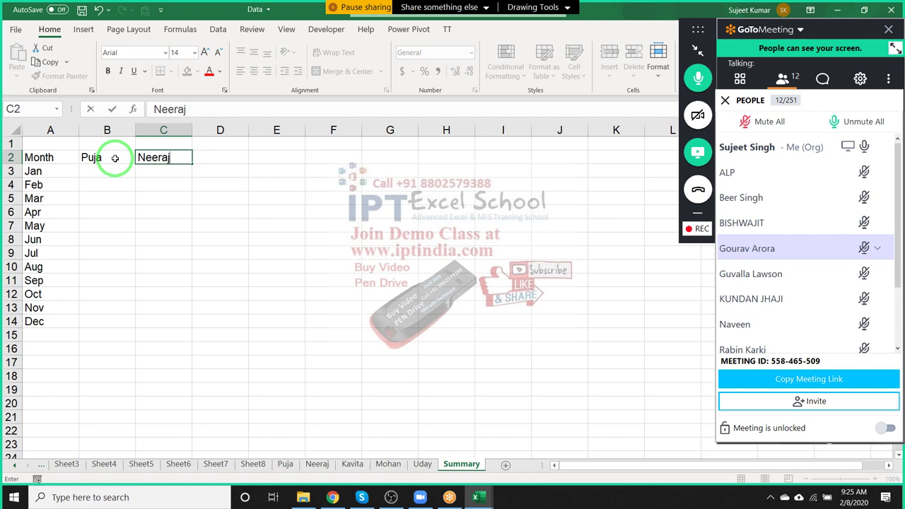
{"action": "key", "text": "Tab"}
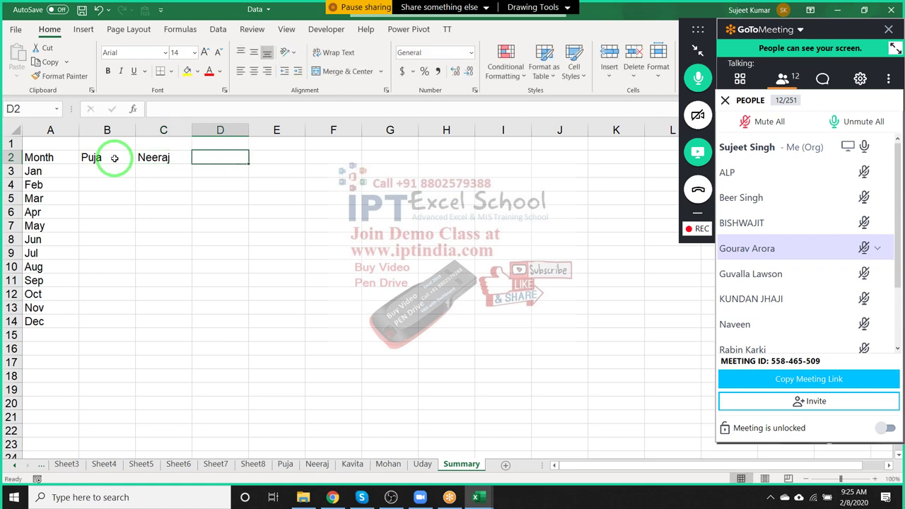
Step: Add Kavita, Mohan and Uday in D2:F2, then return to B3
{"action": "type", "text": "Kavita"}
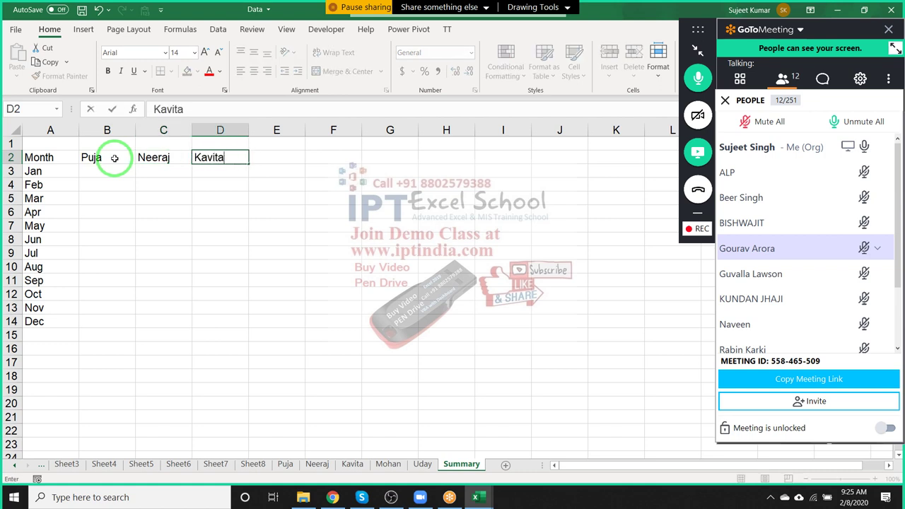
{"action": "key", "text": "Tab"}
{"action": "type", "text": "Moha"}
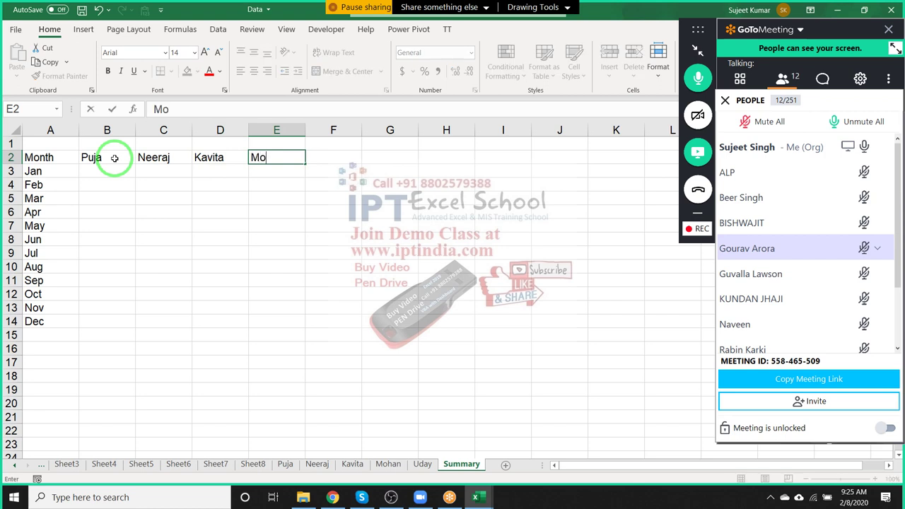
{"action": "type", "text": "n"}
{"action": "key", "text": "Tab"}
{"action": "type", "text": "Ud"}
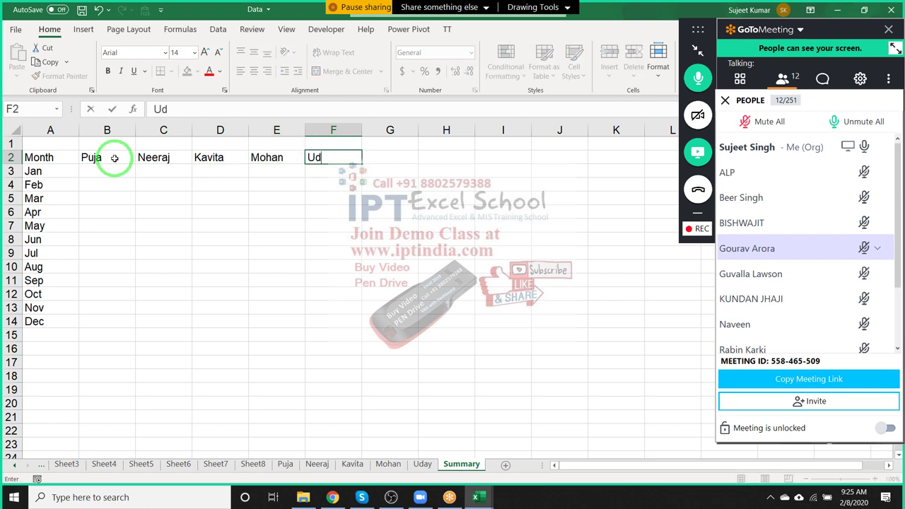
{"action": "key", "text": "Return"}
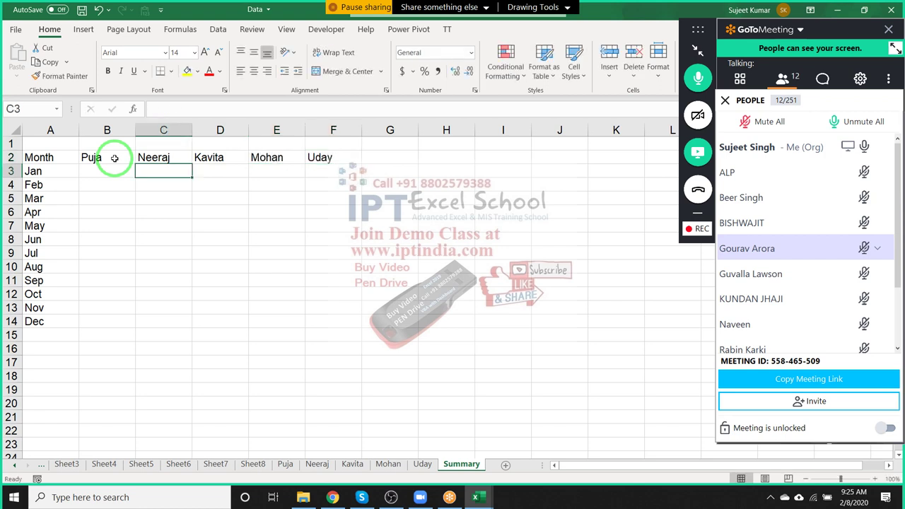
{"action": "key", "text": "Left"}
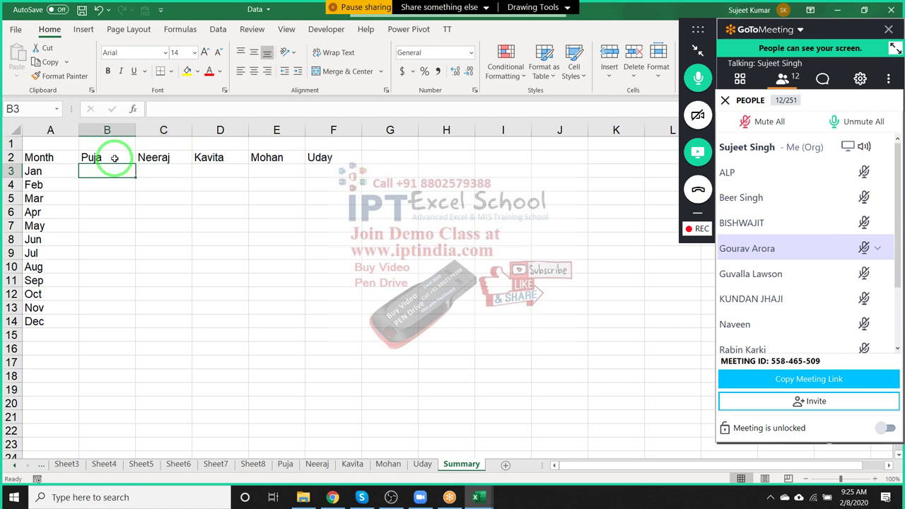
Step: Enter =VLOOKUP(A3,Puja!A:B,2,0) in B3, returning Puja's January sales of 56
{"action": "type", "text": "=vl"}
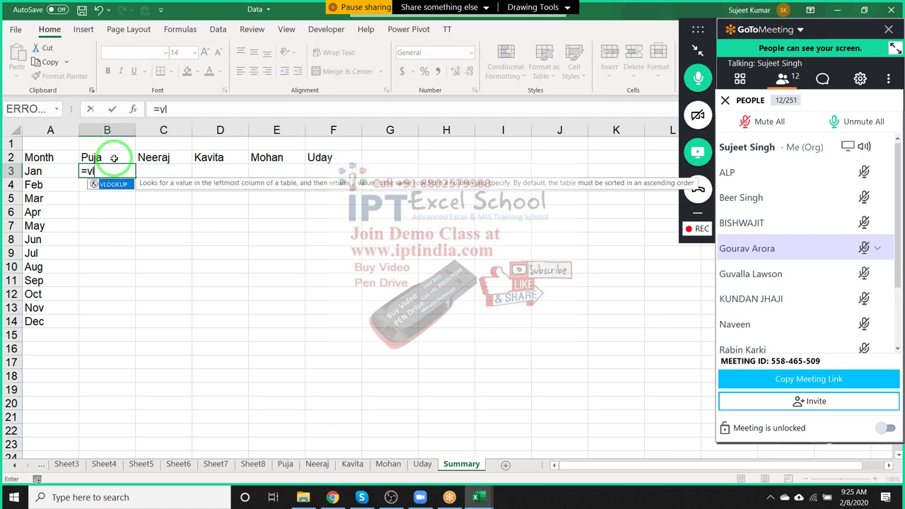
{"action": "key", "text": "Tab"}
{"action": "key", "text": "Left"}
{"action": "type", "text": ","}
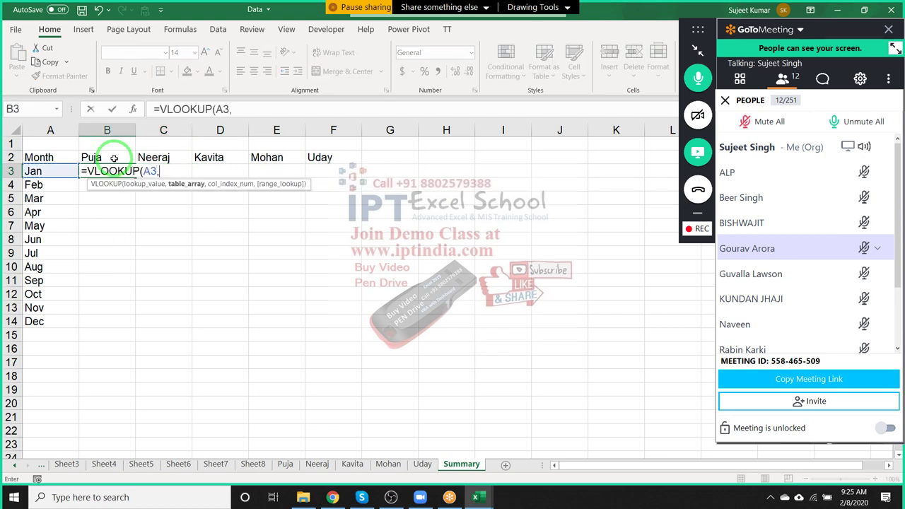
{"action": "left_click", "coordinate": [285, 465]}
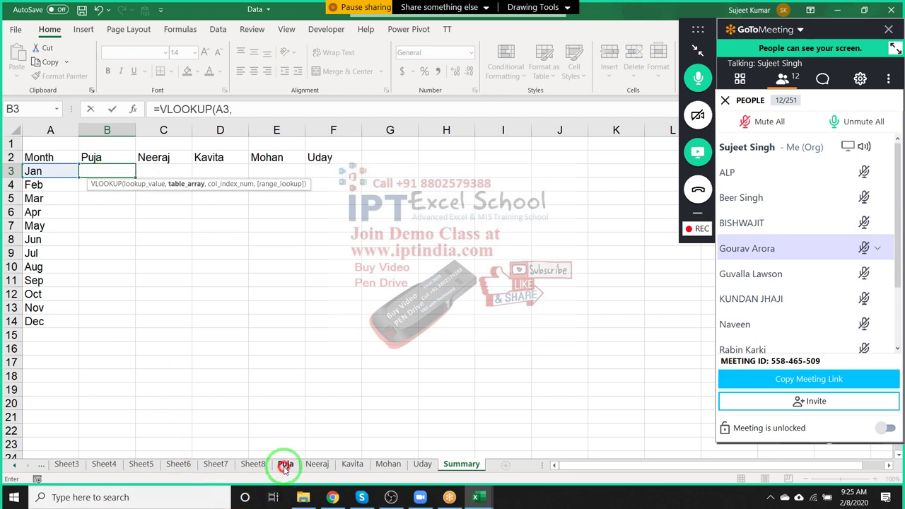
{"action": "left_click", "coordinate": [49, 131]}
{"action": "left_click_drag", "start_coordinate": [48, 132], "coordinate": [91, 133]}
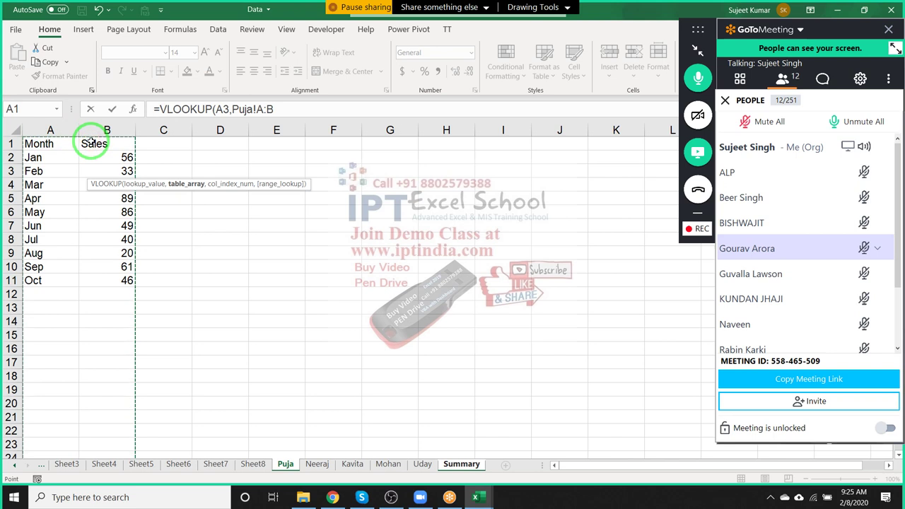
{"action": "type", "text": ",2,0"}
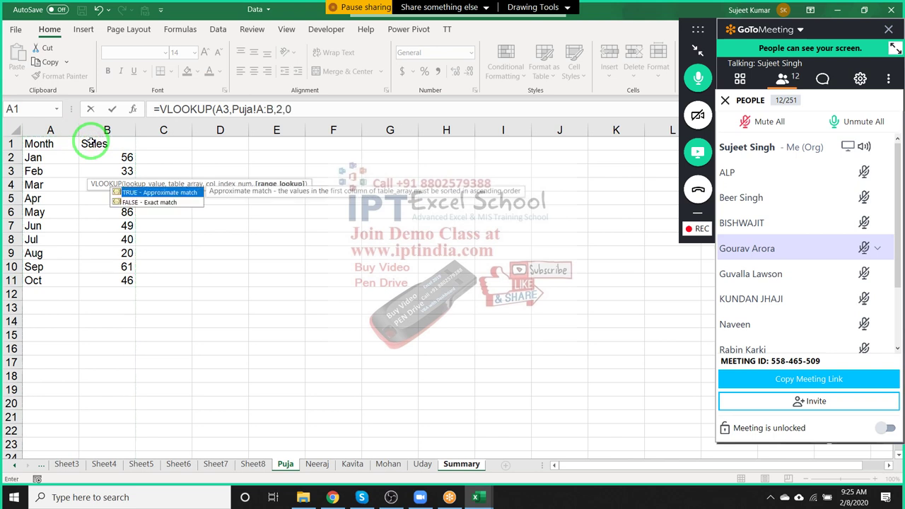
{"action": "type", "text": ")"}
{"action": "key", "text": "Return"}
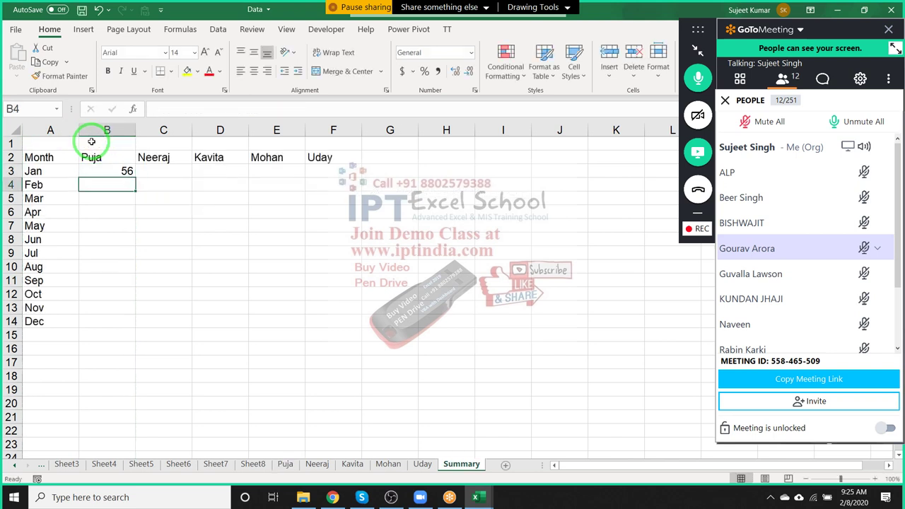
{"action": "key", "text": "Up"}
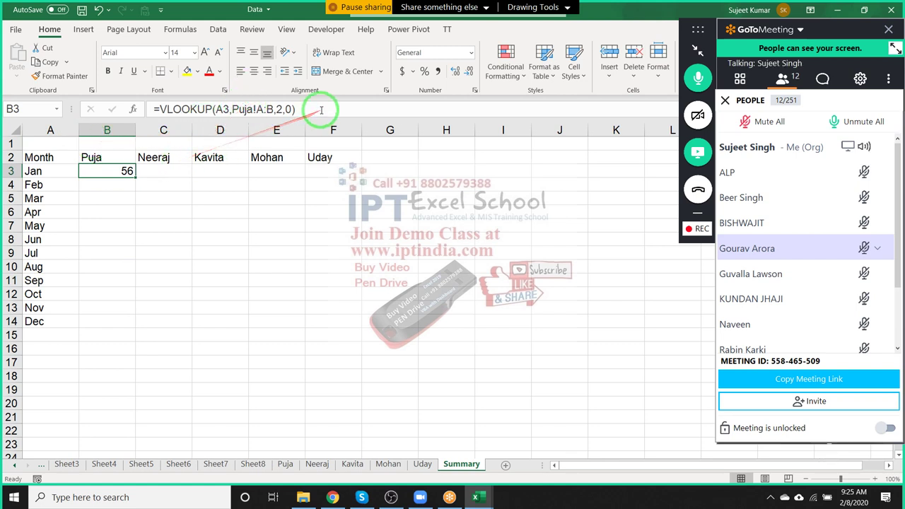
Step: Enter =VLOOKUP(A3,Neeraj!A:B,2,0) in C3, returning Neeraj's January sales of 15
{"action": "left_click", "coordinate": [155, 168]}
{"action": "type", "text": "=v"}
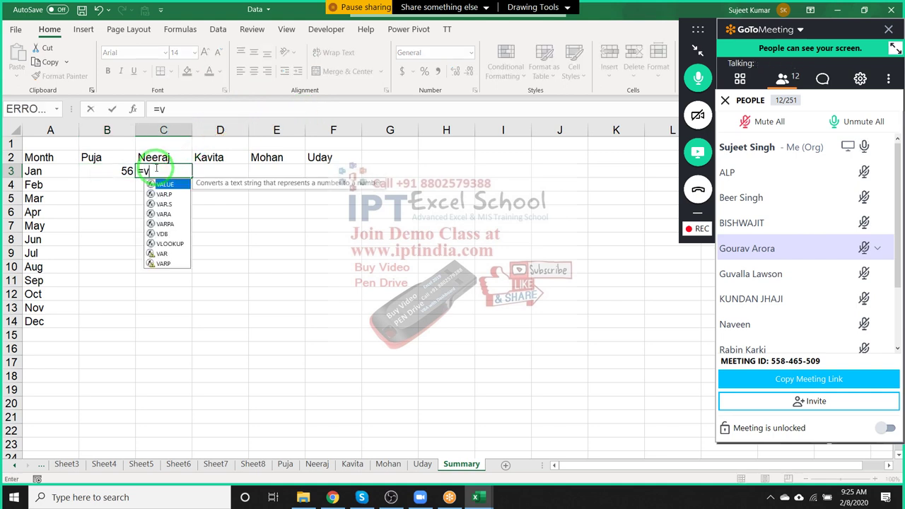
{"action": "type", "text": "l"}
{"action": "key", "text": "Tab"}
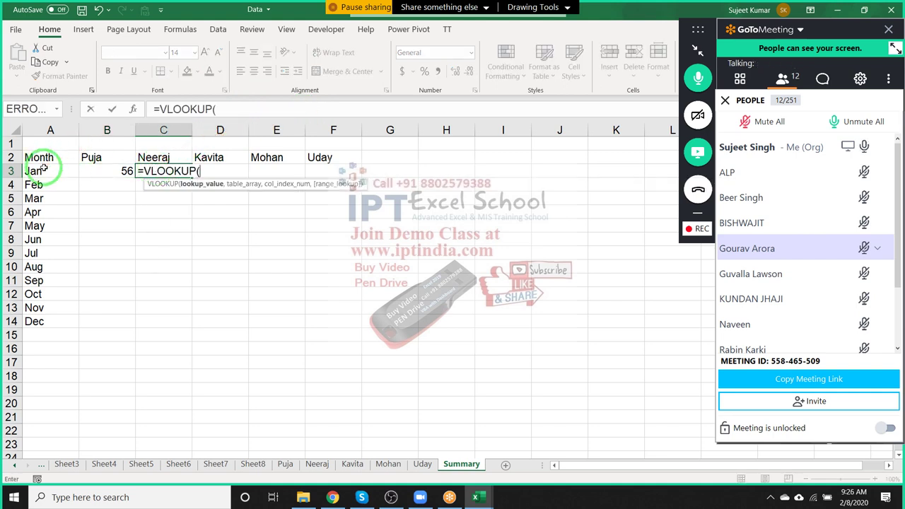
{"action": "left_click", "coordinate": [41, 172]}
{"action": "type", "text": ","}
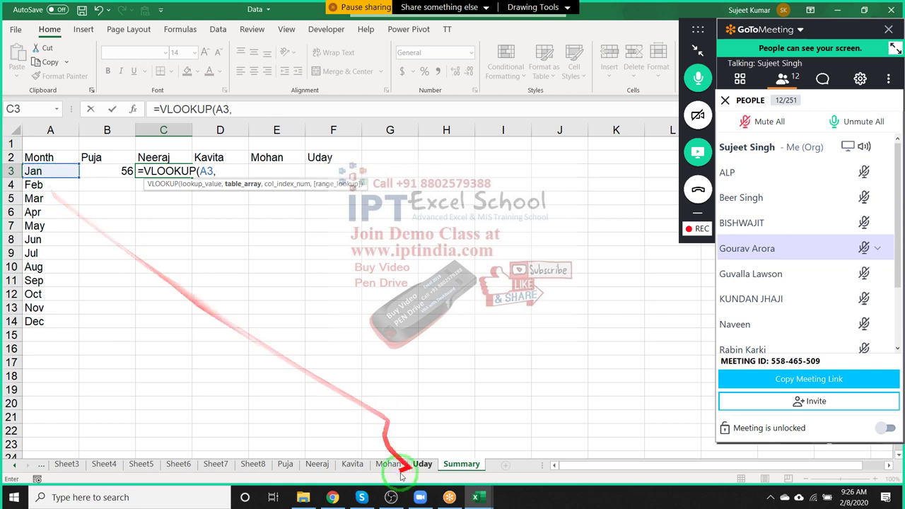
{"action": "left_click", "coordinate": [317, 464]}
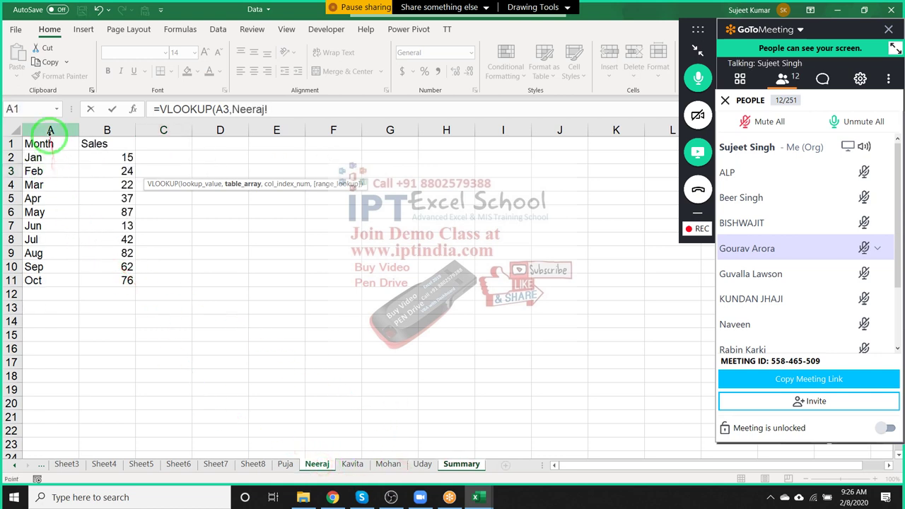
{"action": "left_click_drag", "start_coordinate": [51, 131], "coordinate": [92, 140]}
{"action": "type", "text": ","}
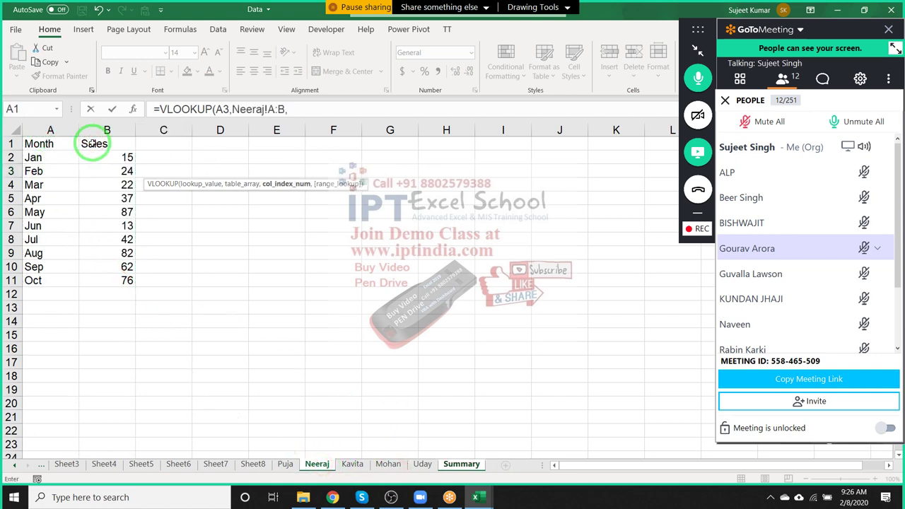
{"action": "type", "text": ",0)"}
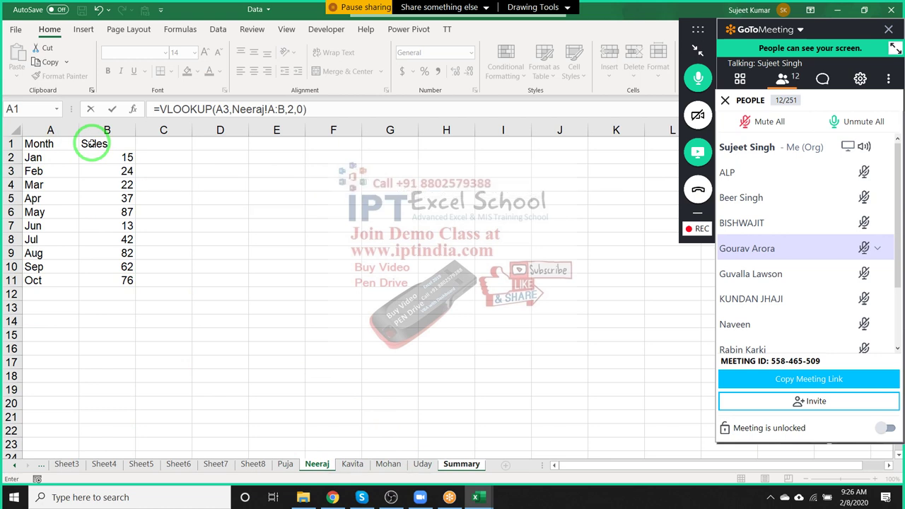
{"action": "key", "text": "Return"}
{"action": "key", "text": "Up"}
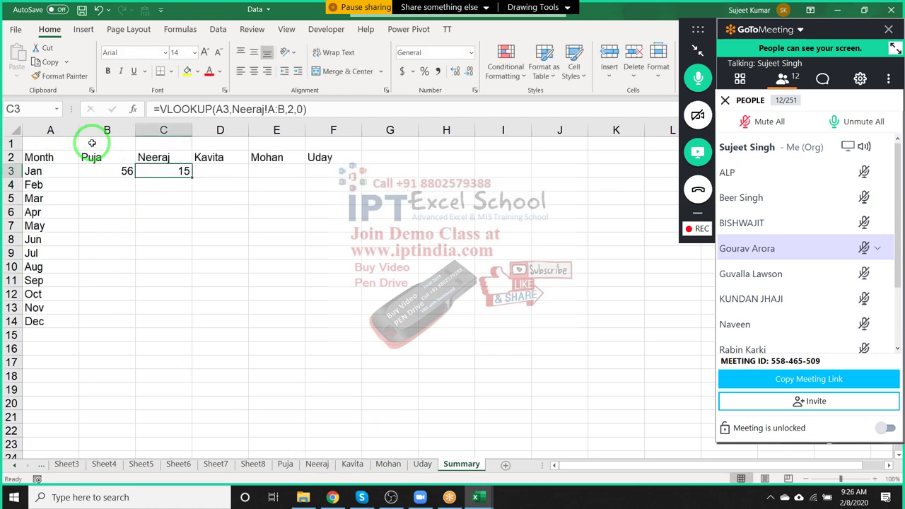
Step: Compare the B3 and C3 lookup formulas, then open the meeting chat
{"action": "key", "text": "Left"}
{"action": "key", "text": "Right"}
{"action": "key", "text": "Left"}
{"action": "key", "text": "Right"}
{"action": "key", "text": "Left"}
{"action": "key", "text": "Right"}
{"action": "key", "text": "Left"}
{"action": "key", "text": "Right"}
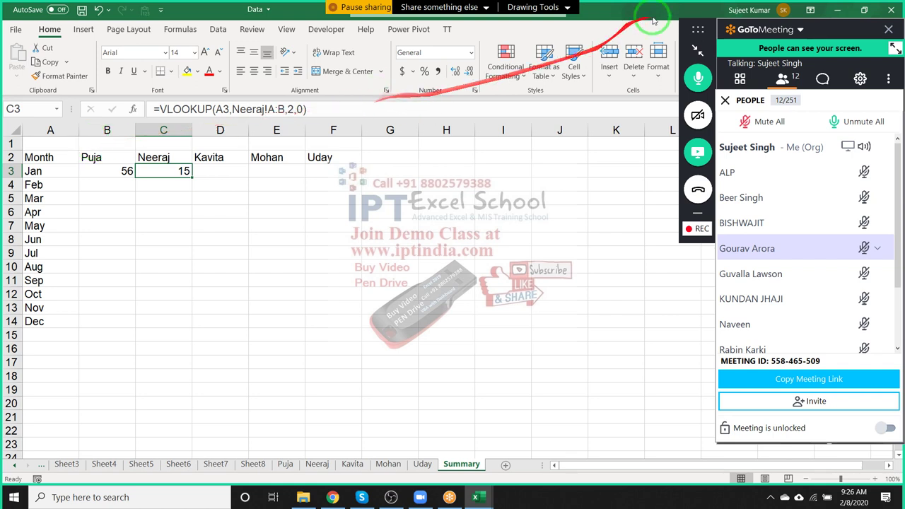
{"action": "left_click", "coordinate": [824, 80]}
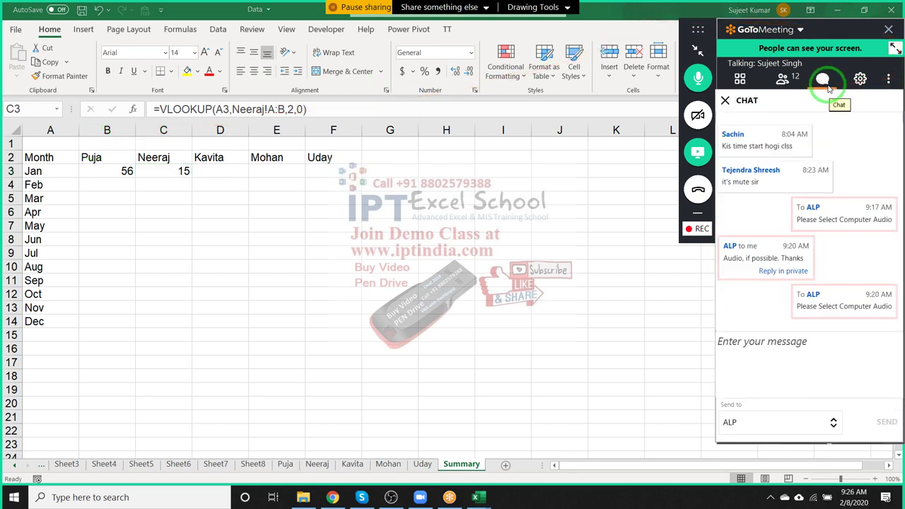
Step: Compare the Puja lookup in B3 with the Neeraj lookup in C3, ending on B3
{"action": "left_click", "coordinate": [129, 173]}
{"action": "left_click", "coordinate": [165, 173]}
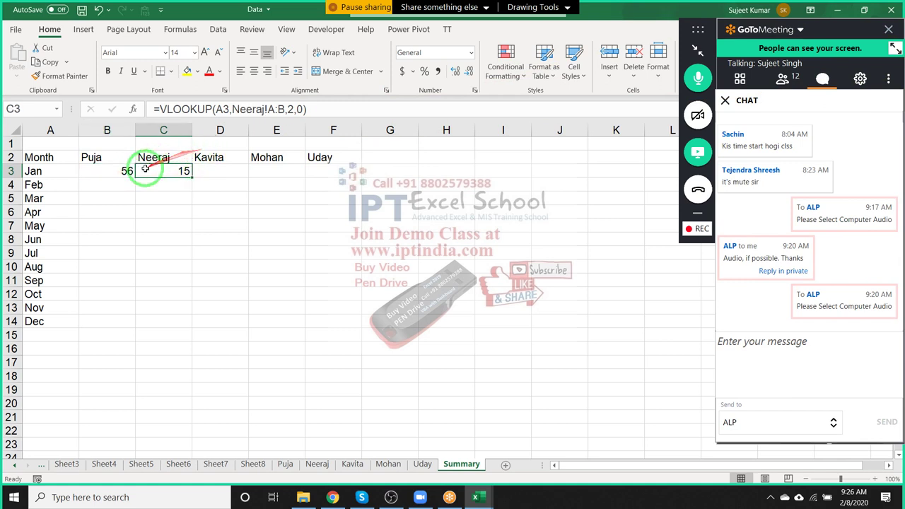
{"action": "left_click", "coordinate": [124, 171]}
{"action": "key", "text": "Right"}
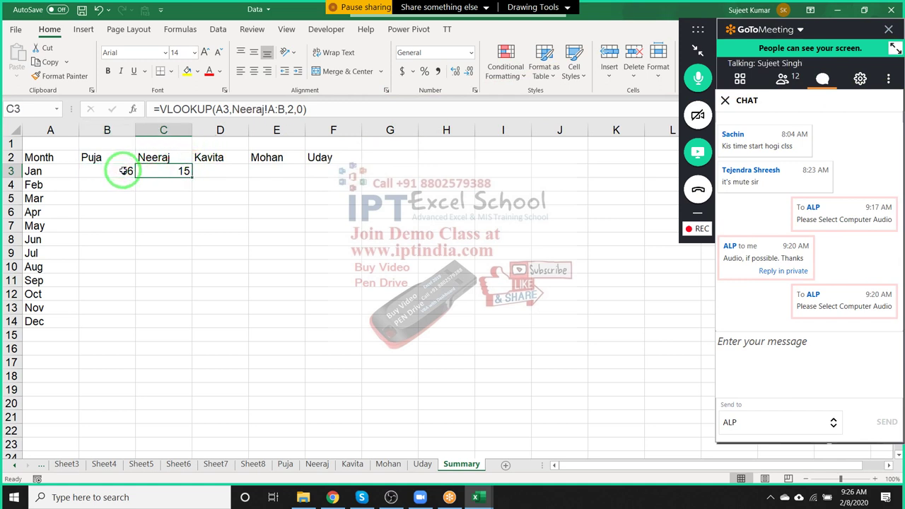
{"action": "key", "text": "Left"}
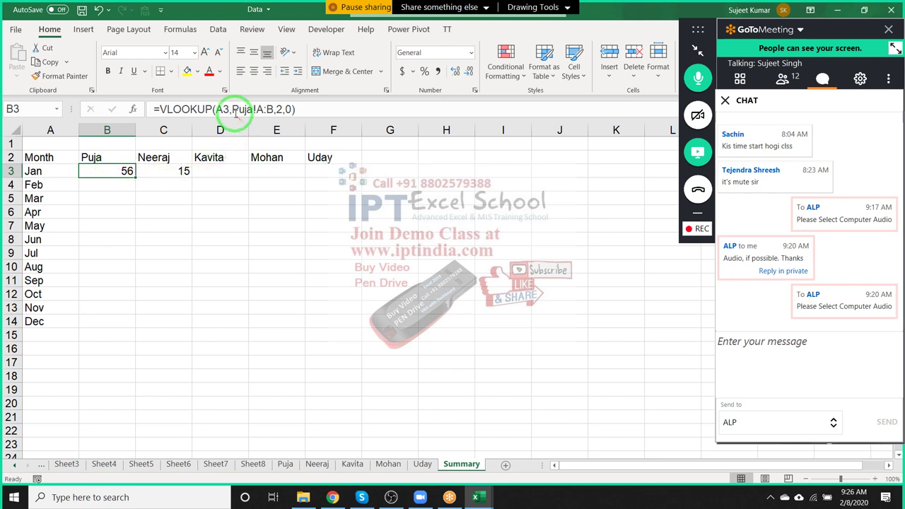
Step: In B3's formula, replace the hard-coded sheet name Puja with B2&" to start B2&"!A:B
{"action": "left_click", "coordinate": [256, 111]}
{"action": "key", "text": "Delete"}
{"action": "key", "text": "Delete"}
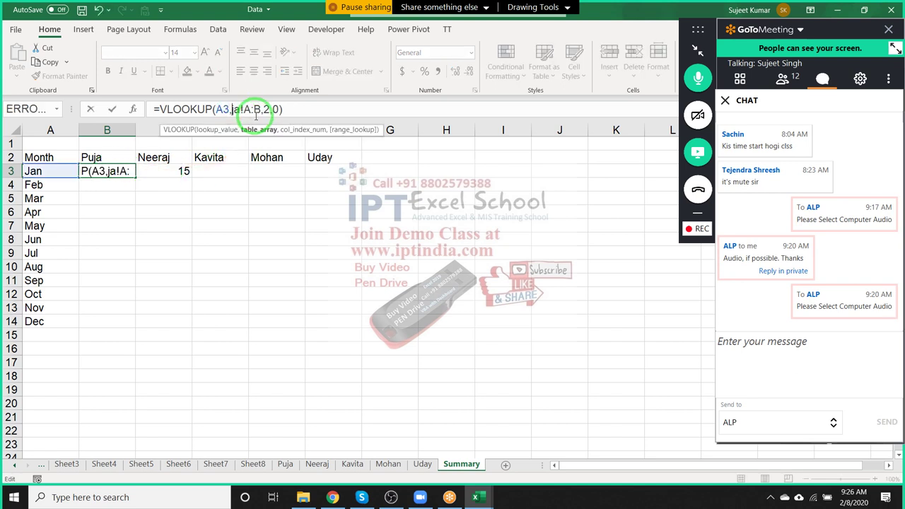
{"action": "key", "text": "Delete"}
{"action": "key", "text": "Delete"}
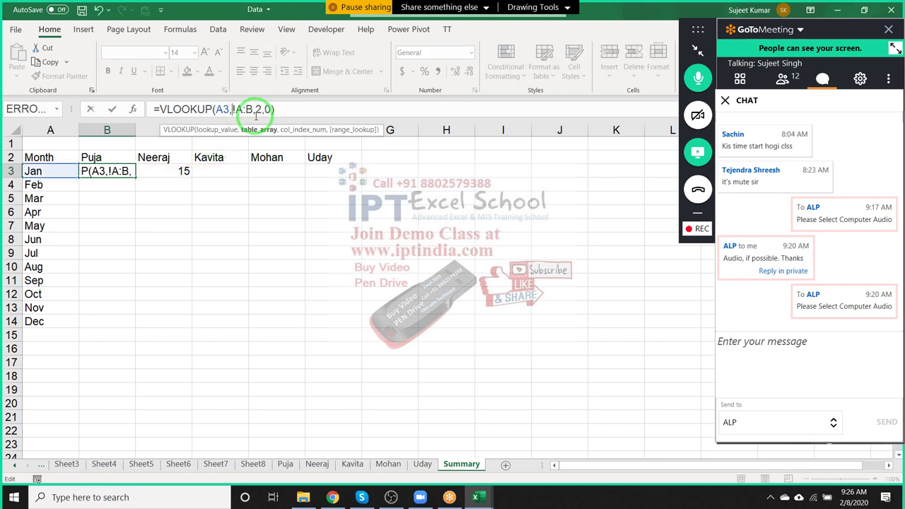
{"action": "left_click", "coordinate": [110, 154]}
{"action": "type", "text": "&"}
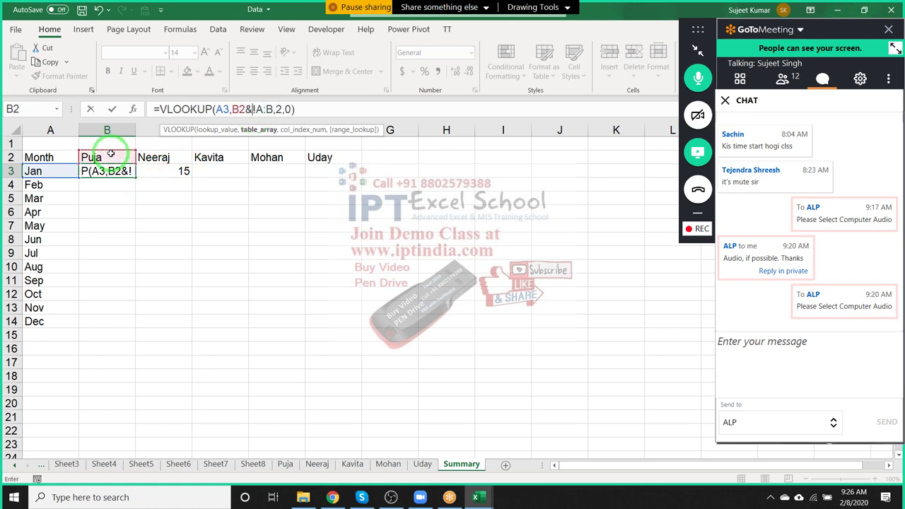
{"action": "type", "text": "\""}
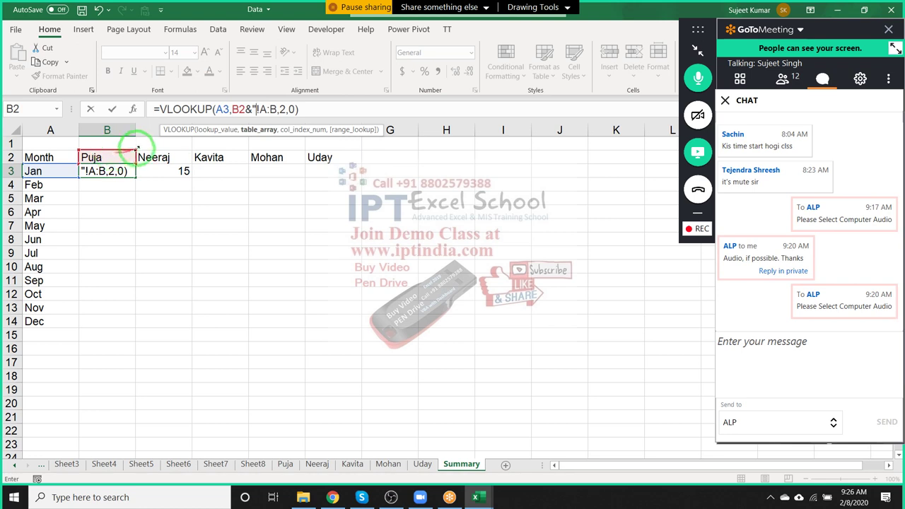
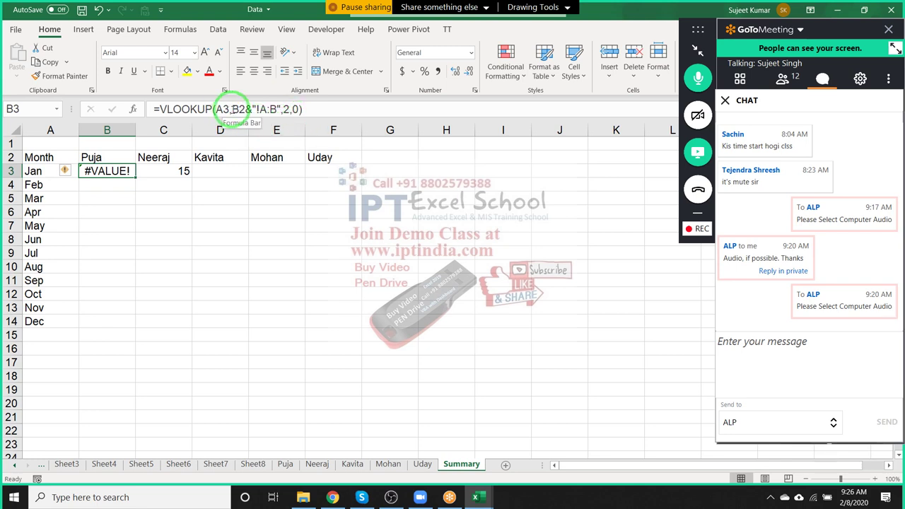
Step: Commit the B3 lookup formula and step through it with Evaluate Formula
{"action": "mouse_move", "coordinate": [232, 110]}
{"action": "left_mouse_down"}
{"action": "mouse_move", "coordinate": [279, 111]}
{"action": "mouse_move", "coordinate": [267, 147]}
{"action": "left_mouse_up"}
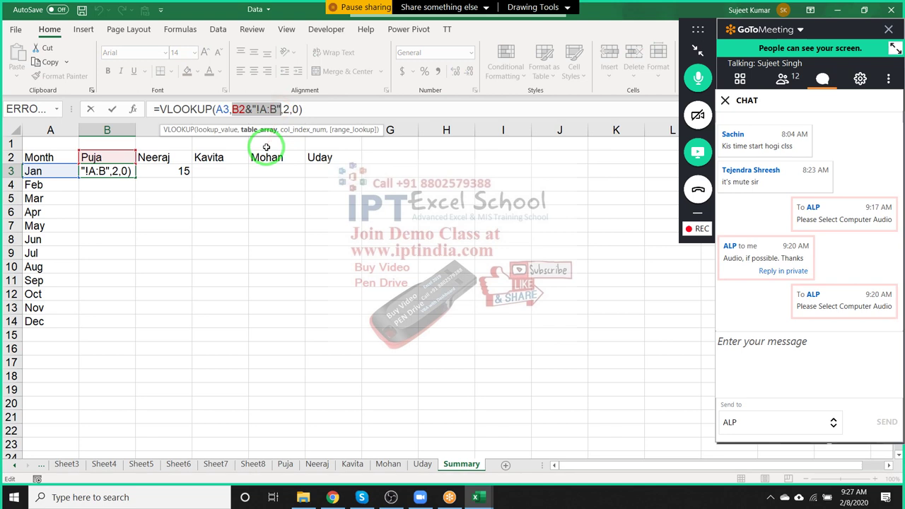
{"action": "key", "text": "ctrl+Return"}
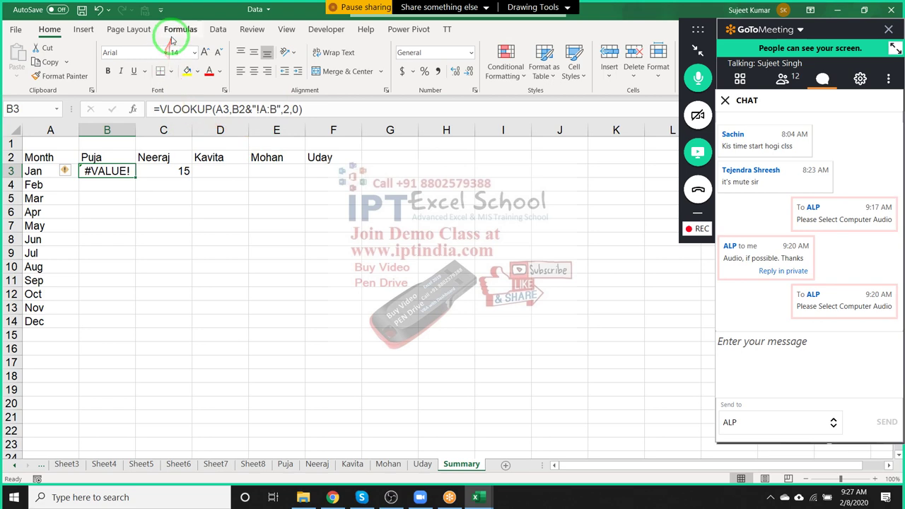
{"action": "left_click", "coordinate": [174, 29]}
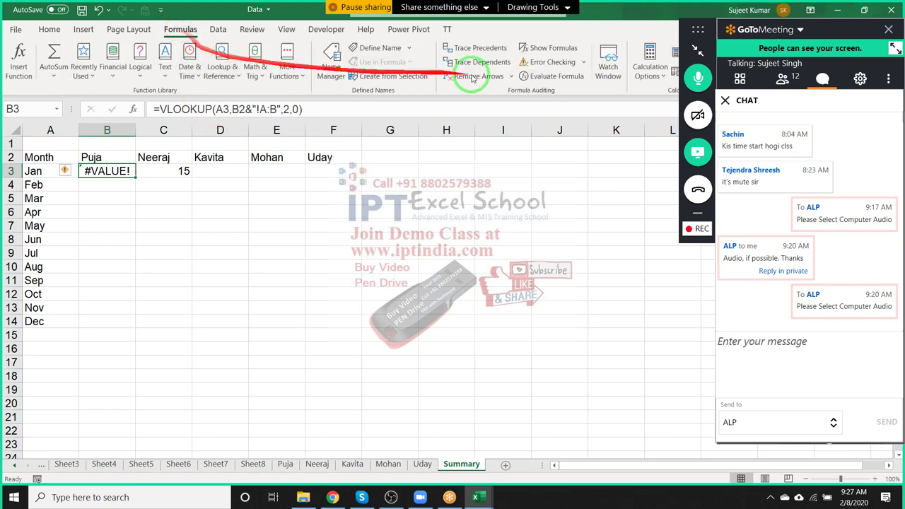
{"action": "left_click", "coordinate": [534, 83]}
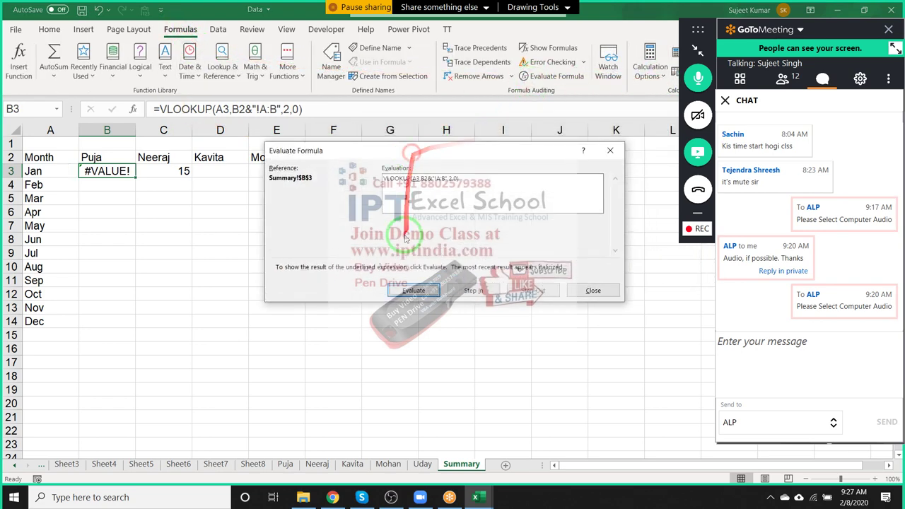
{"action": "left_click", "coordinate": [422, 291]}
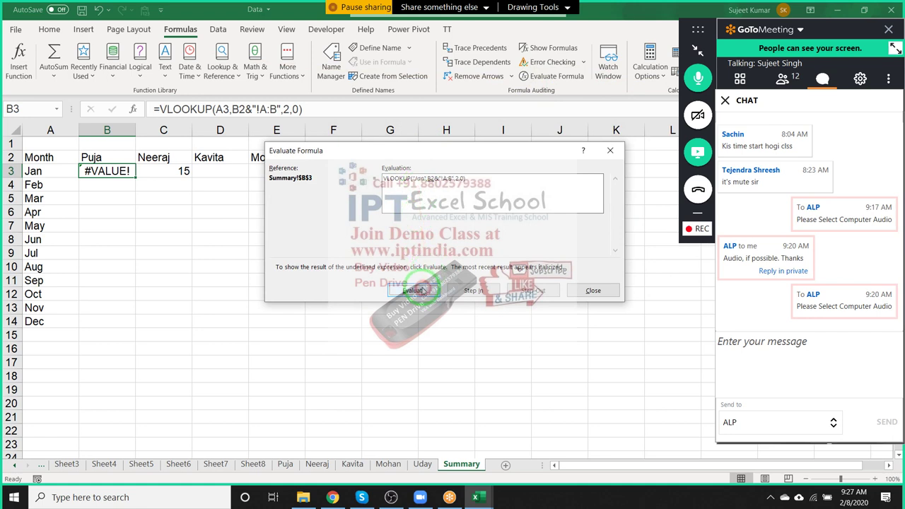
{"action": "left_click", "coordinate": [423, 291]}
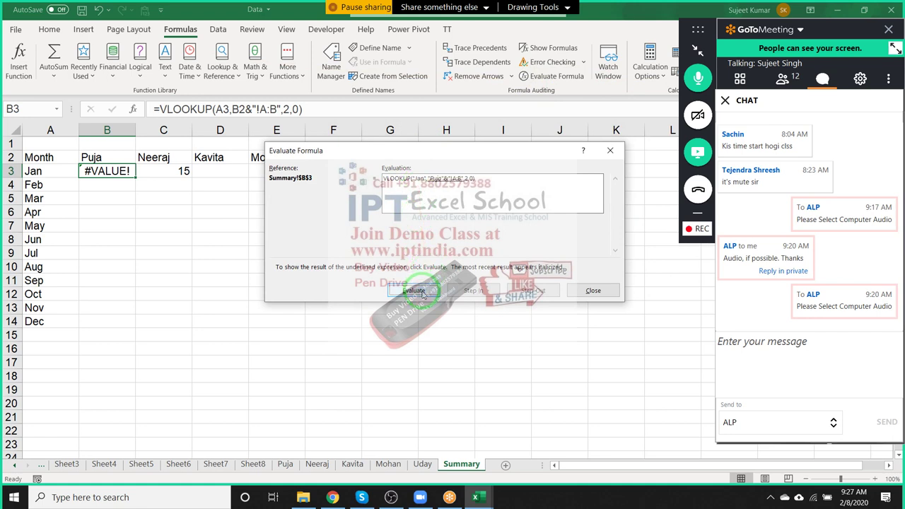
{"action": "left_click", "coordinate": [424, 291]}
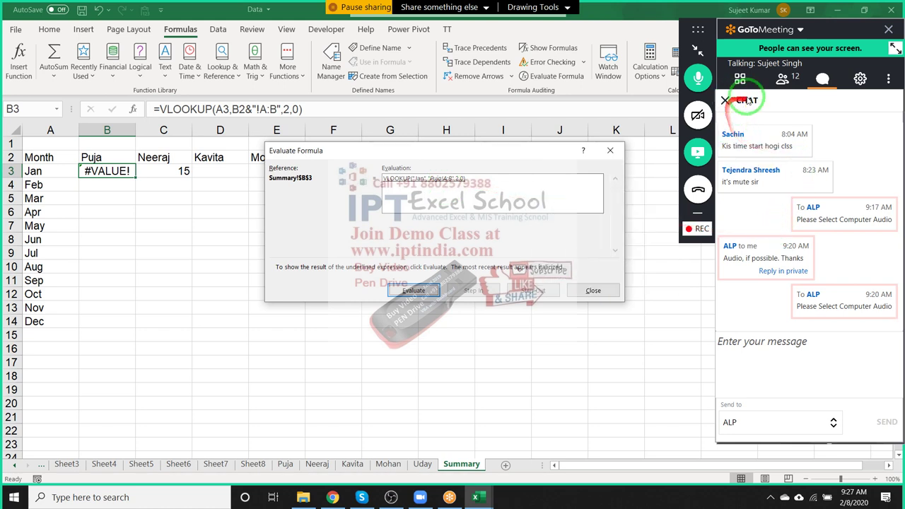
{"action": "left_click", "coordinate": [795, 81]}
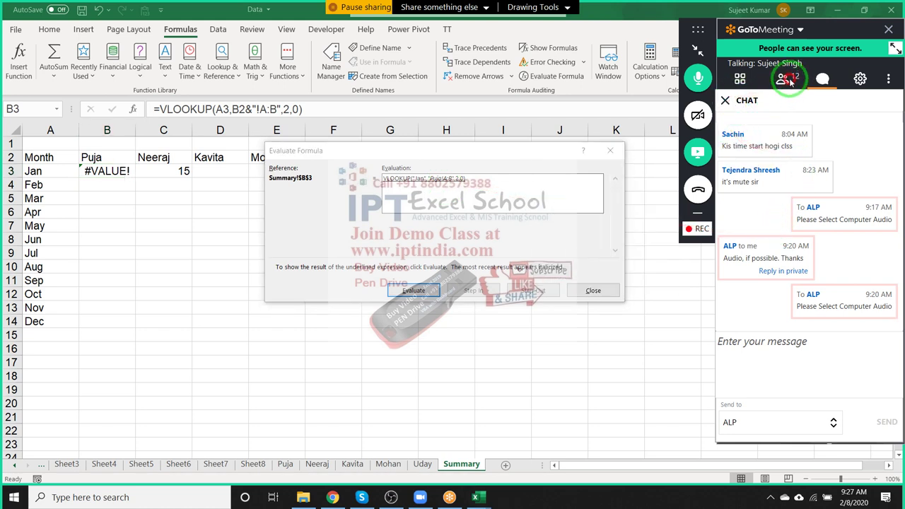
{"action": "left_click", "coordinate": [789, 80]}
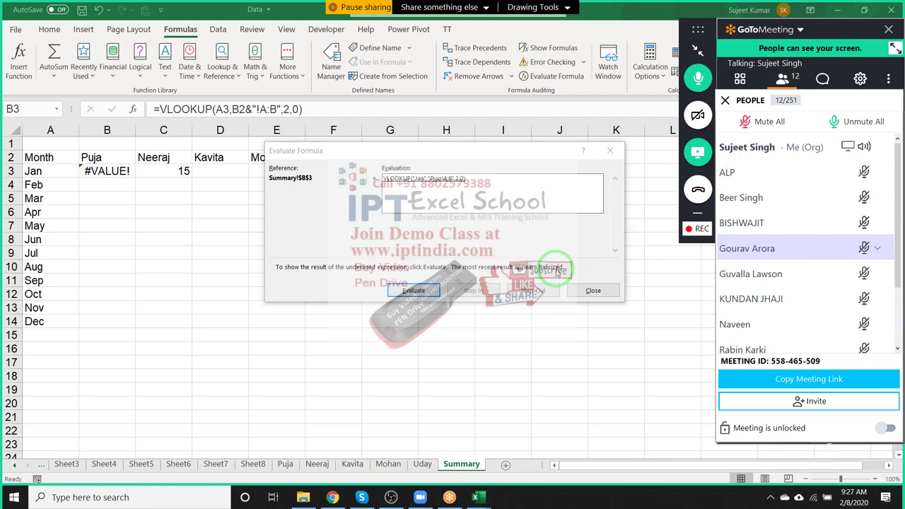
{"action": "left_click", "coordinate": [576, 291]}
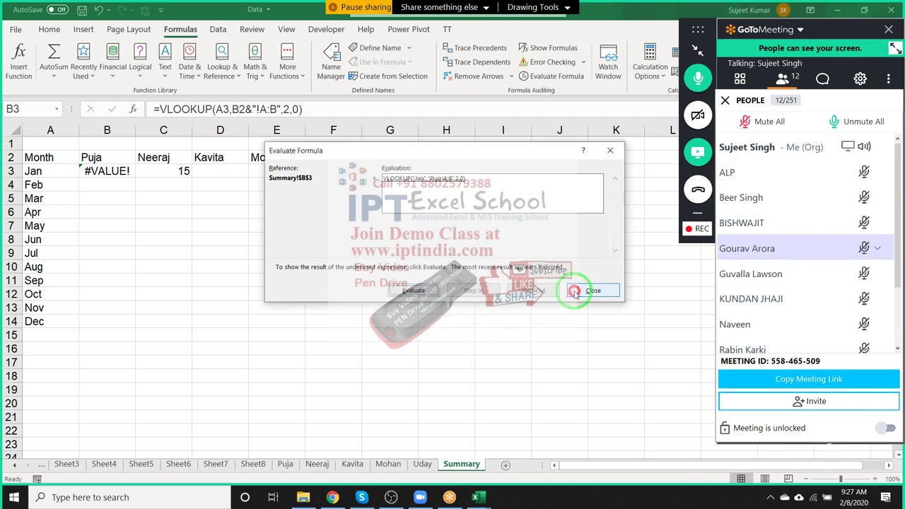
Step: Enter the text A2 in G11 as ="A2"
{"action": "left_click", "coordinate": [367, 280]}
{"action": "type", "text": "="}
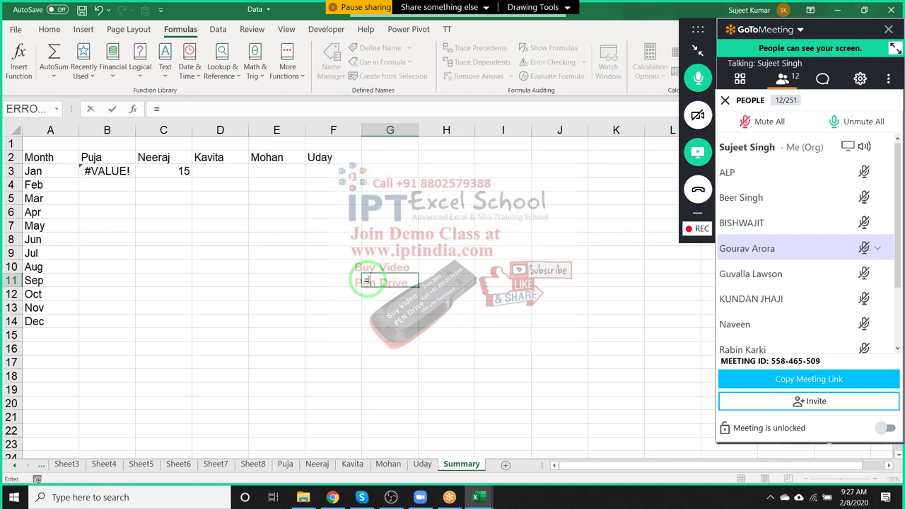
{"action": "type", "text": "A2"}
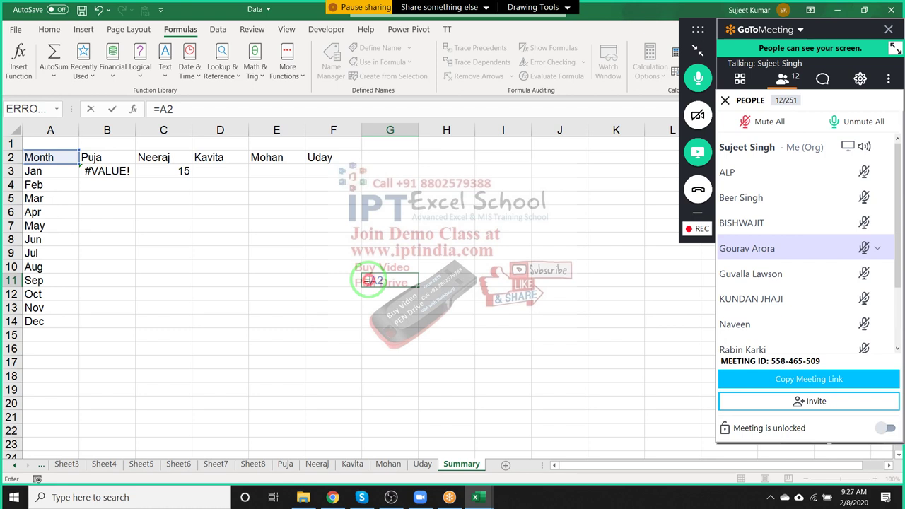
{"action": "key", "text": "F2"}
{"action": "type", "text": "\"A2"}
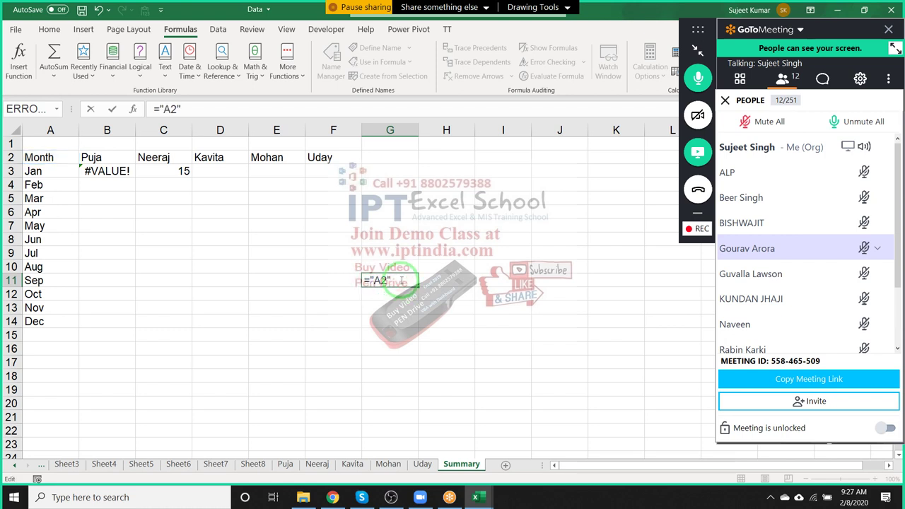
{"action": "key", "text": "Return"}
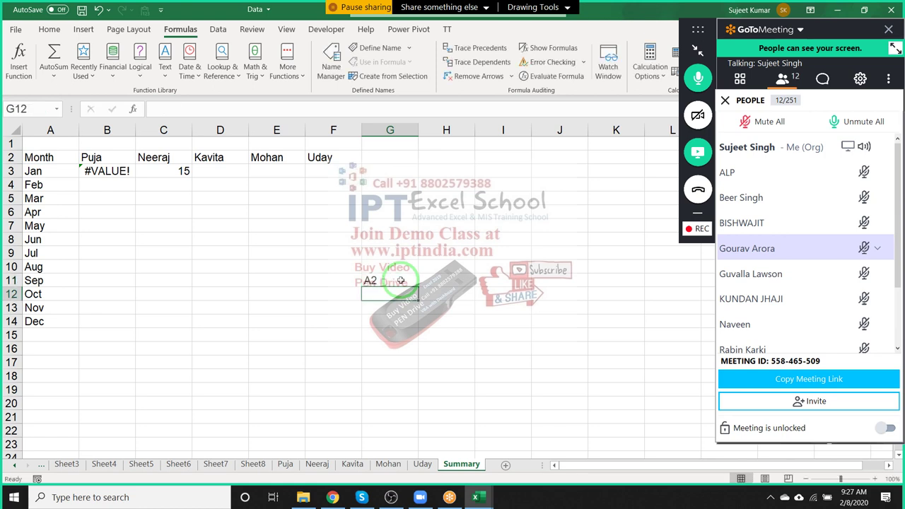
Step: Enter =SUM(G11) in H11, which returns 0
{"action": "left_click", "coordinate": [402, 281]}
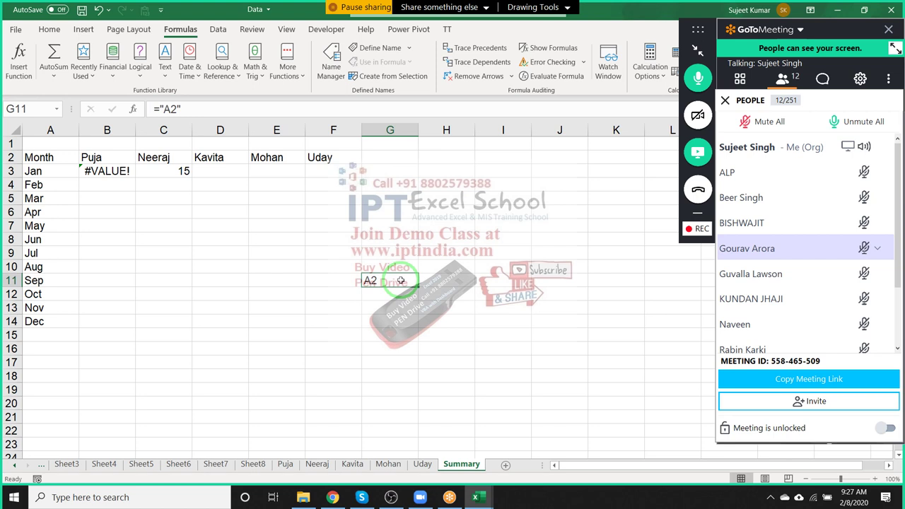
{"action": "key", "text": "Right"}
{"action": "type", "text": "="}
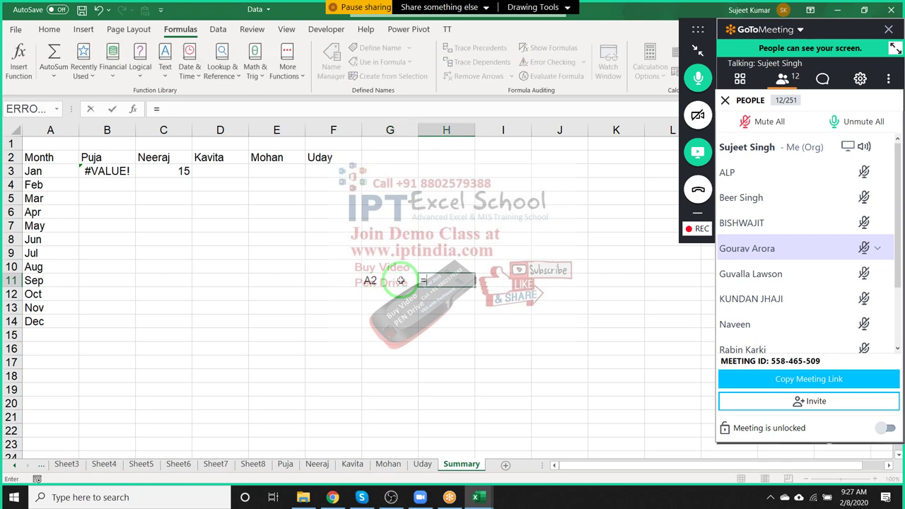
{"action": "type", "text": "sum"}
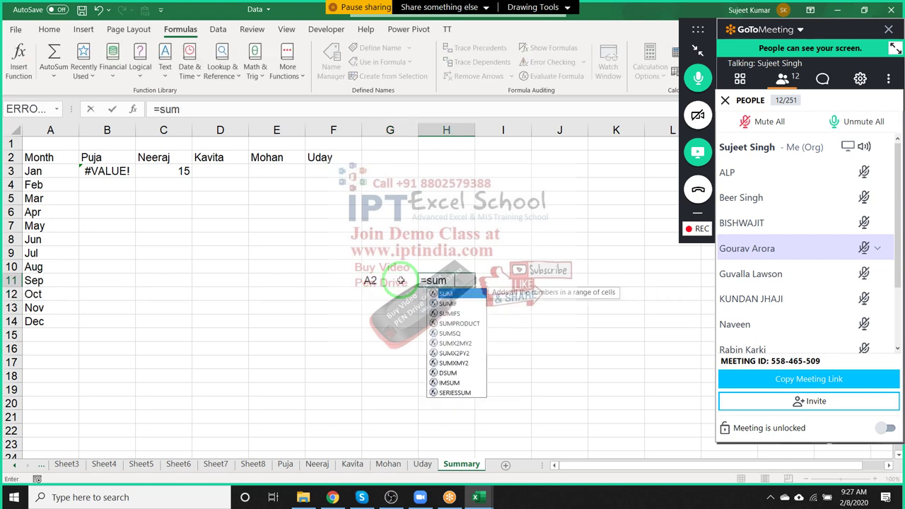
{"action": "key", "text": "Tab"}
{"action": "left_click", "coordinate": [401, 280]}
{"action": "key", "text": "shift+Tab"}
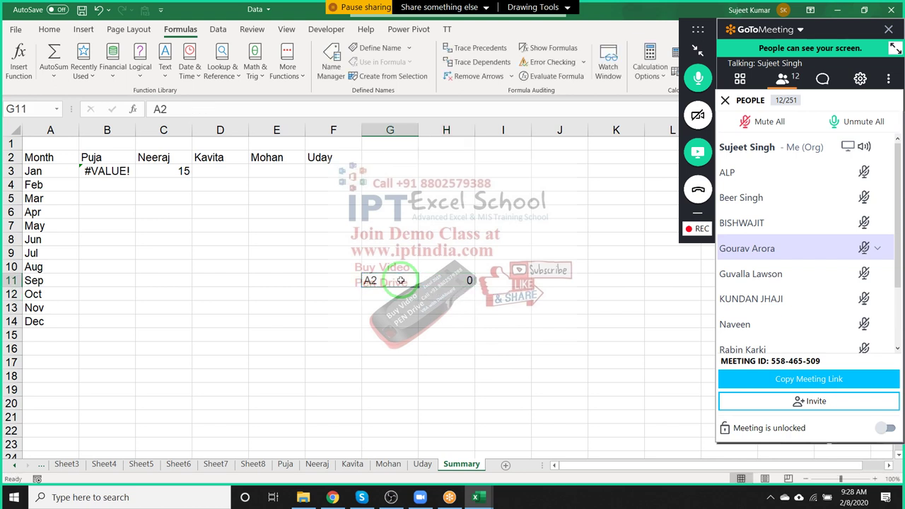
{"action": "key", "text": "Right"}
{"action": "left_click", "coordinate": [403, 281]}
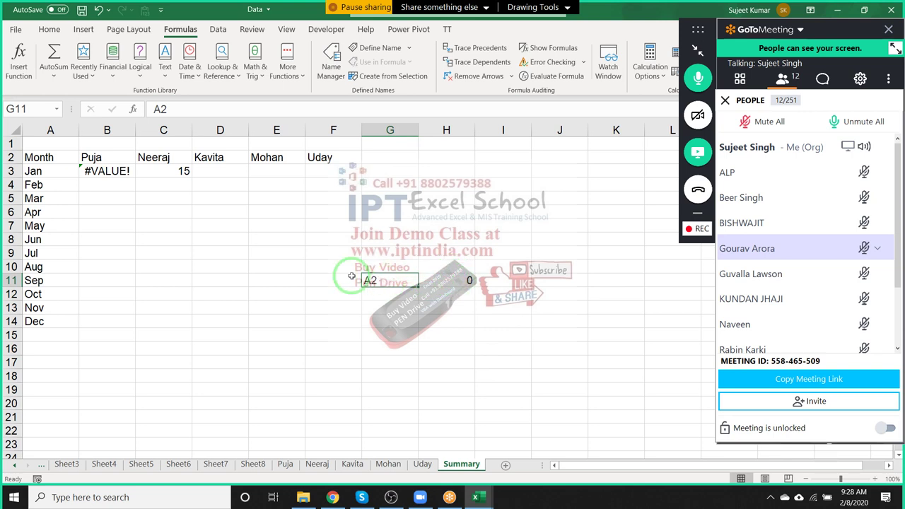
Step: Enter =INDIRECT(G11) in G12 so it shows Month from A2
{"action": "left_click", "coordinate": [61, 154]}
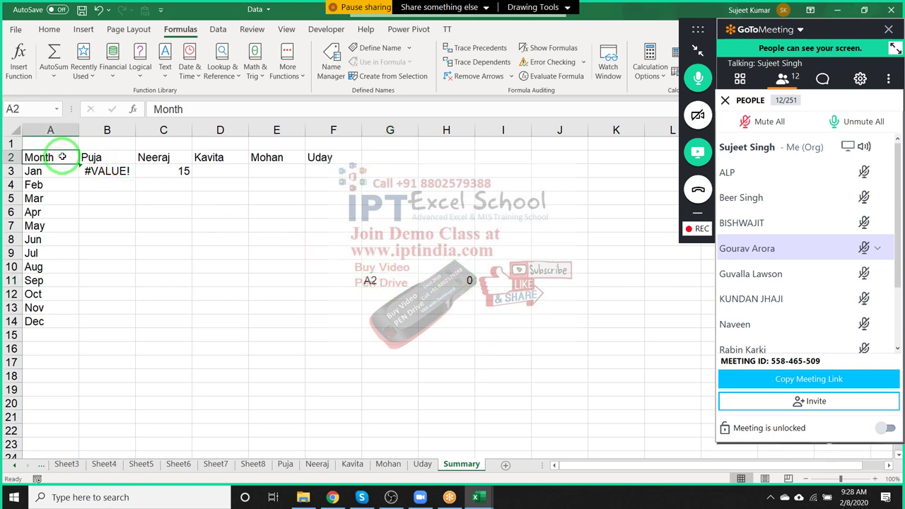
{"action": "left_click", "coordinate": [370, 280]}
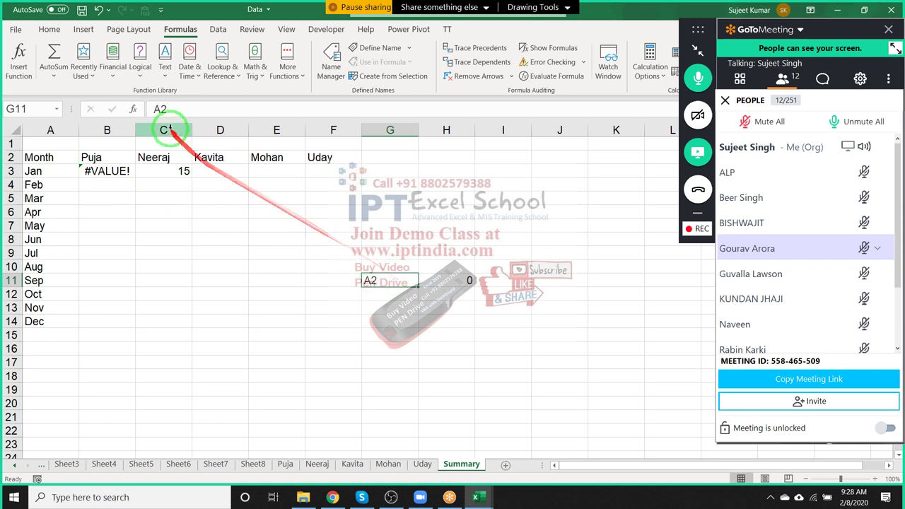
{"action": "key", "text": "F2"}
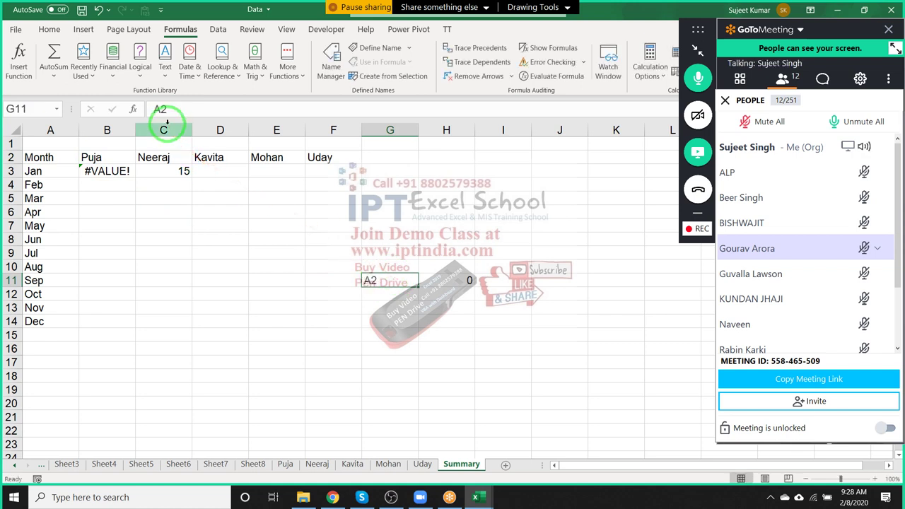
{"action": "key", "text": "Return"}
{"action": "type", "text": "=ind"}
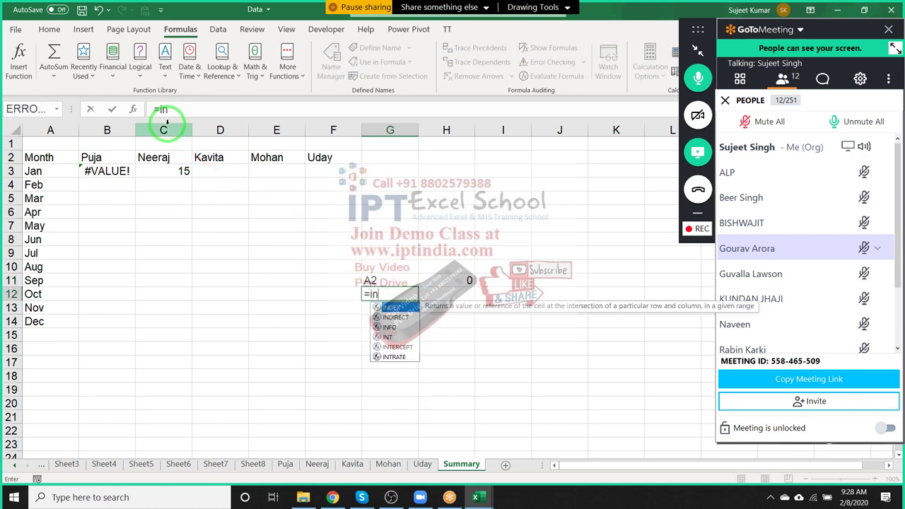
{"action": "key", "text": "Down"}
{"action": "key", "text": "Tab"}
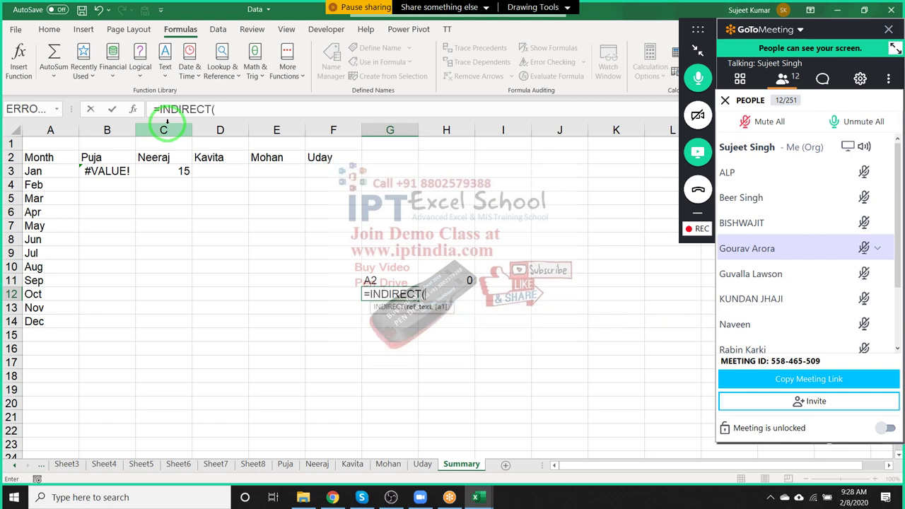
{"action": "left_click", "coordinate": [369, 281]}
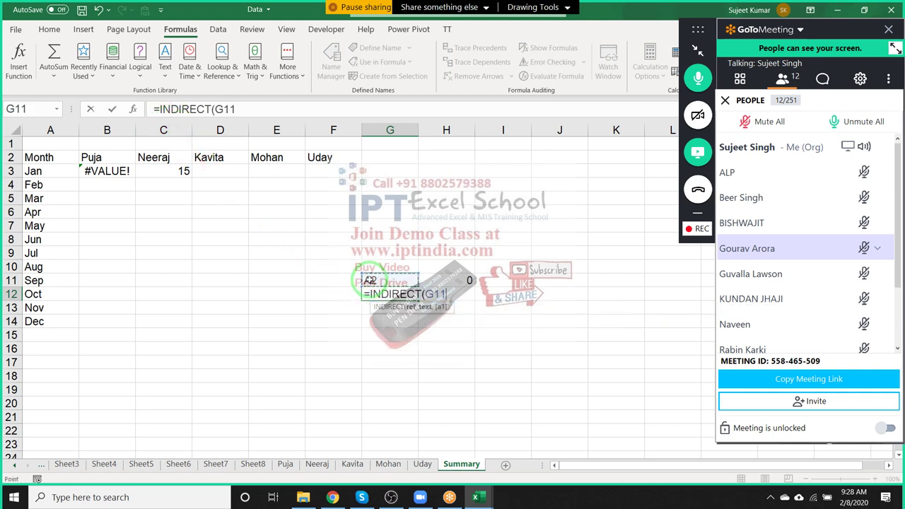
{"action": "key", "text": "Return"}
{"action": "key", "text": "Up"}
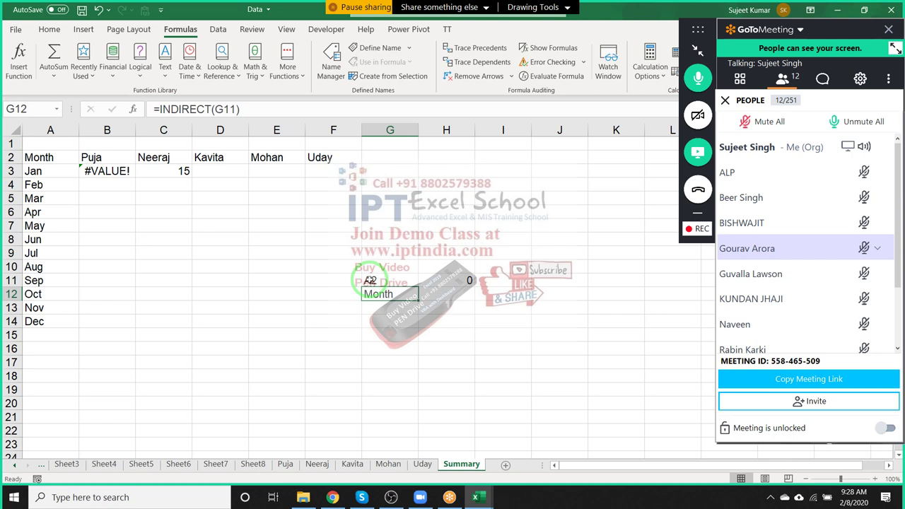
Step: Change B3 to =VLOOKUP(A3,INDIRECT(B2&"!A:B"),2,0) so it returns 56
{"action": "left_click", "coordinate": [60, 157]}
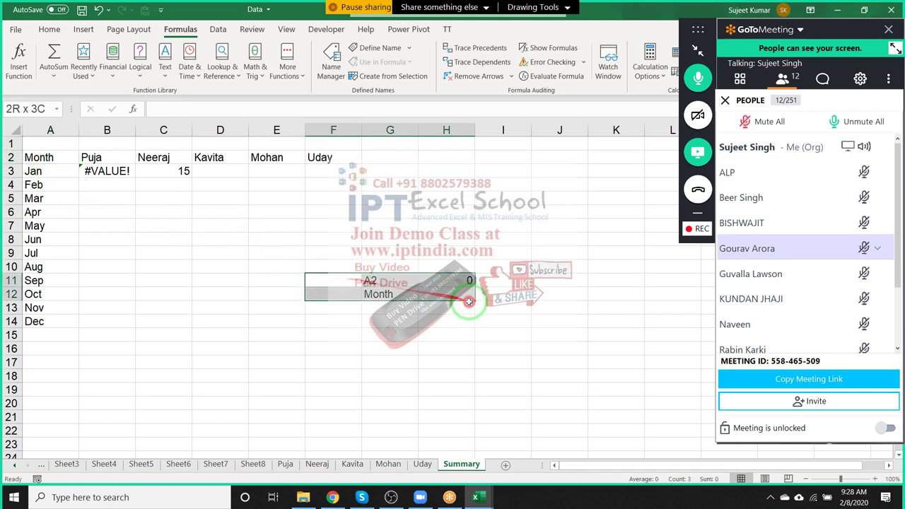
{"action": "left_click_drag", "start_coordinate": [305, 279], "coordinate": [503, 308]}
{"action": "left_click", "coordinate": [125, 170]}
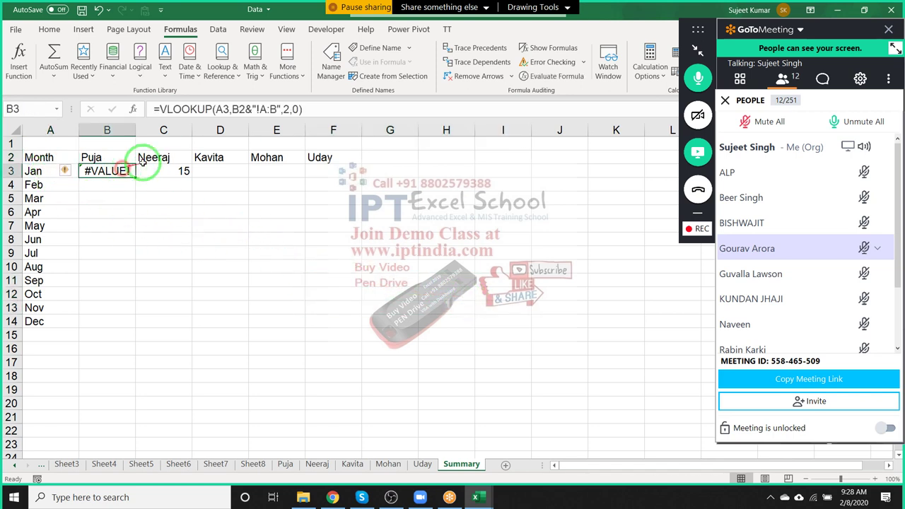
{"action": "left_click", "coordinate": [231, 110]}
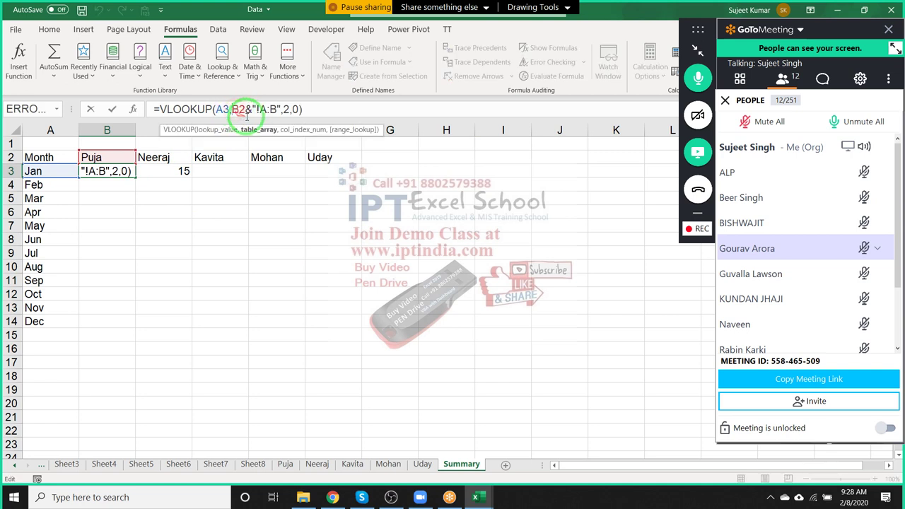
{"action": "type", "text": "ind"}
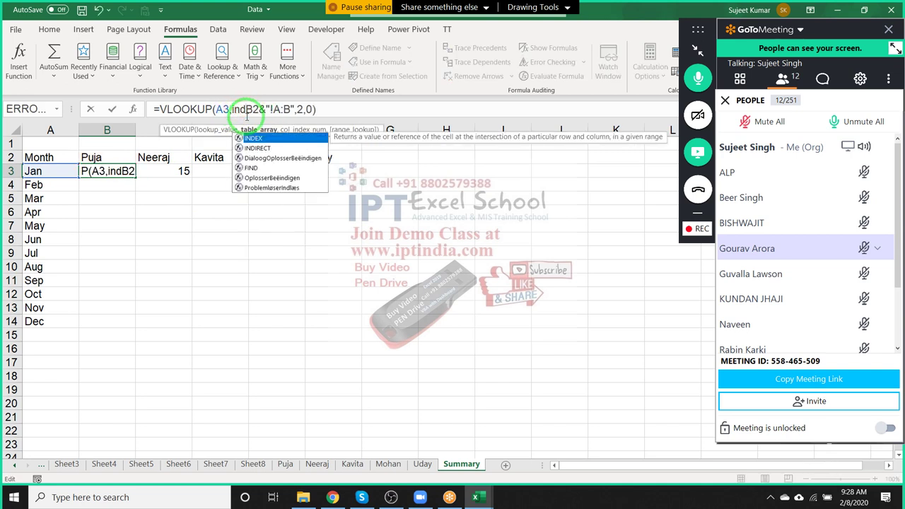
{"action": "key", "text": "Down"}
{"action": "key", "text": "Tab"}
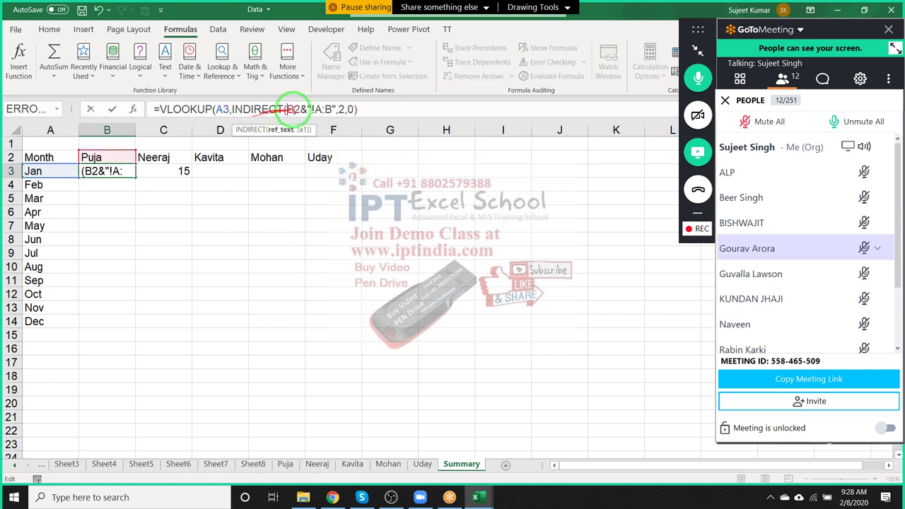
{"action": "left_click", "coordinate": [338, 111]}
{"action": "left_click_drag", "start_coordinate": [349, 116], "coordinate": [380, 118]}
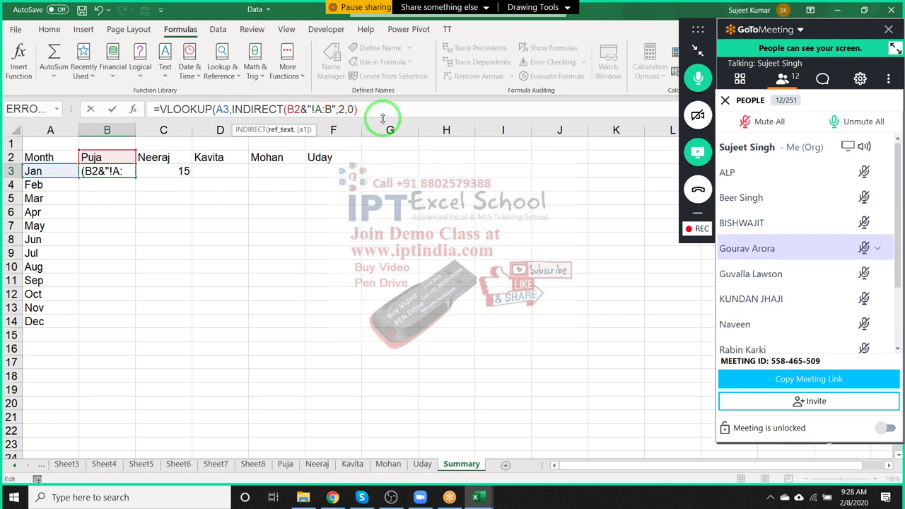
{"action": "type", "text": ")"}
{"action": "key", "text": "ctrl+Return"}
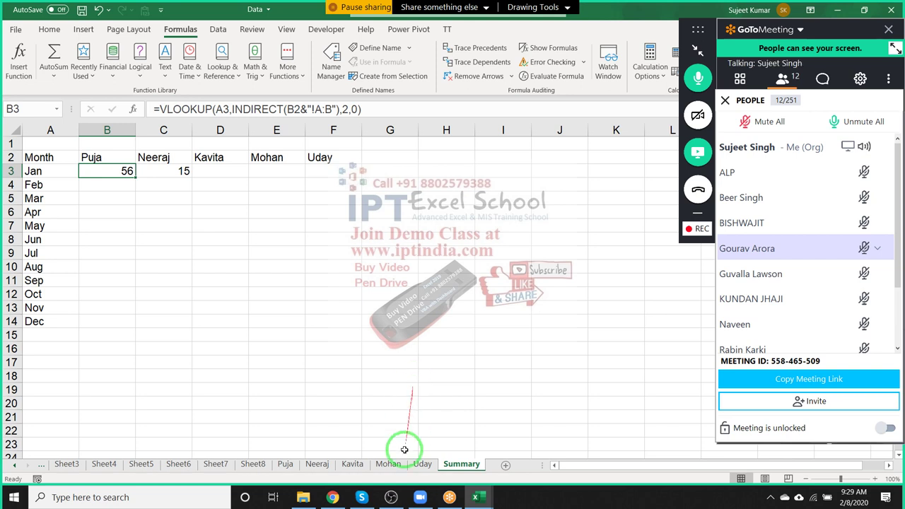
Step: Anchor B3's lookup references as $A3 and B$2
{"action": "left_click_drag", "start_coordinate": [415, 441], "coordinate": [268, 140]}
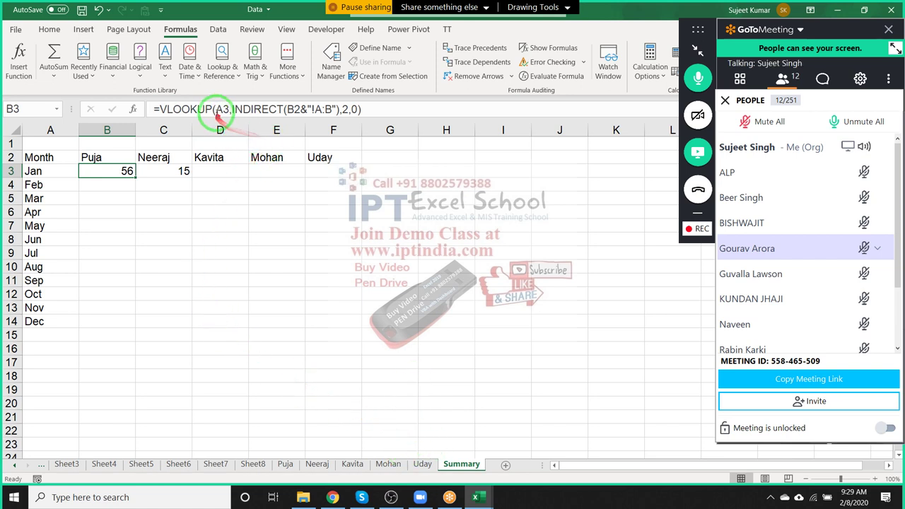
{"action": "left_click", "coordinate": [269, 109]}
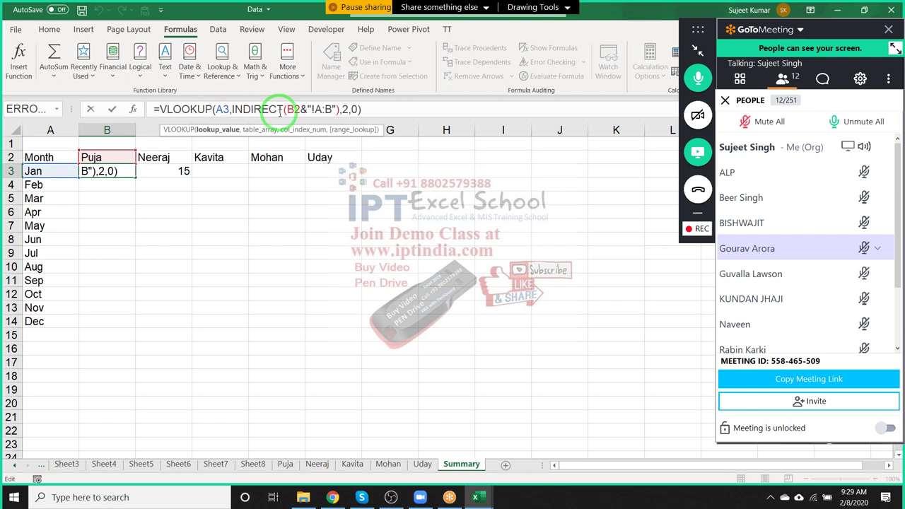
{"action": "key", "text": "Left"}
{"action": "key", "text": "Left"}
{"action": "key", "text": "Left"}
{"action": "type", "text": "$"}
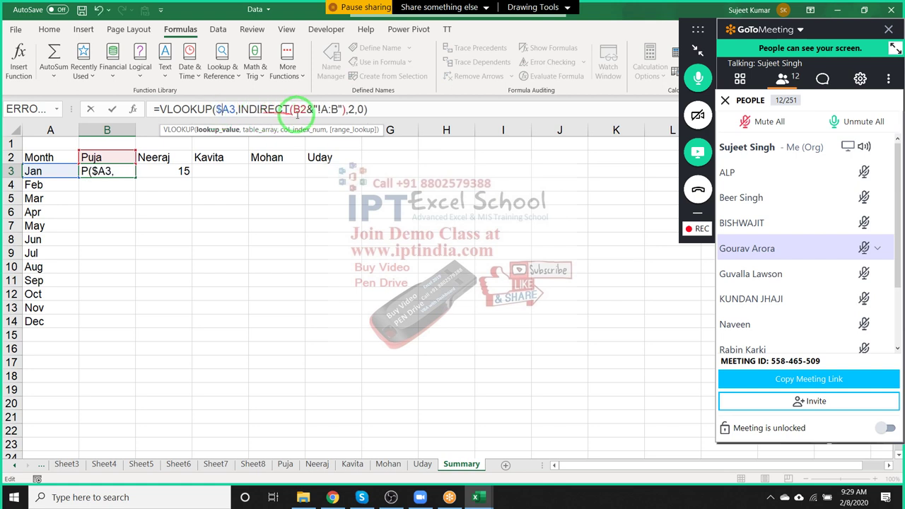
{"action": "left_click", "coordinate": [300, 111]}
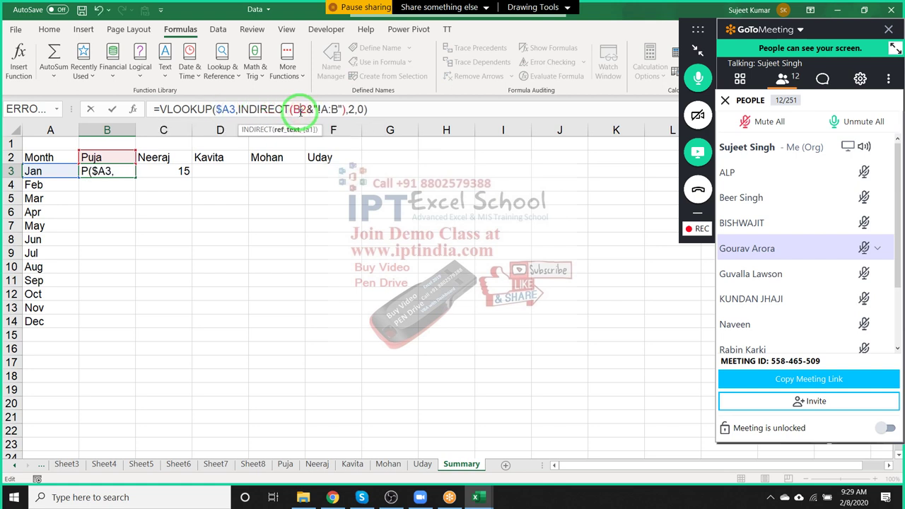
{"action": "type", "text": "$"}
{"action": "key", "text": "ctrl+Return"}
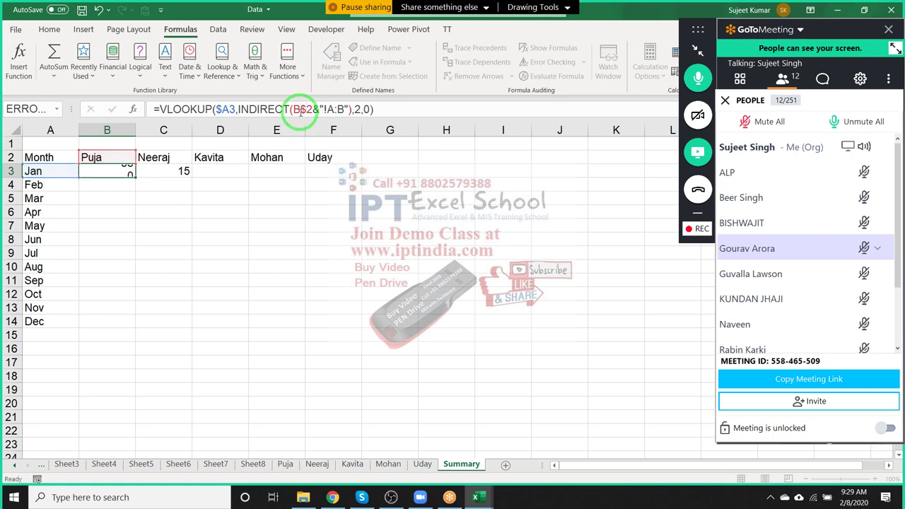
Step: Fill the lookup formula across and down the table with Ctrl+R and Ctrl+D
{"action": "key", "text": "shift+Right"}
{"action": "key", "text": "shift+Right"}
{"action": "key", "text": "shift+Right"}
{"action": "key", "text": "shift+Right"}
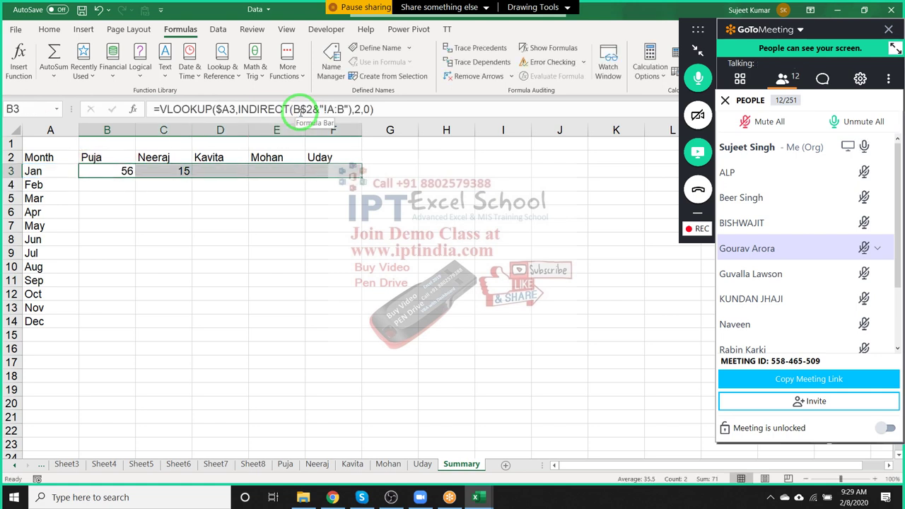
{"action": "key", "text": "ctrl+r"}
{"action": "key", "text": "shift+Down"}
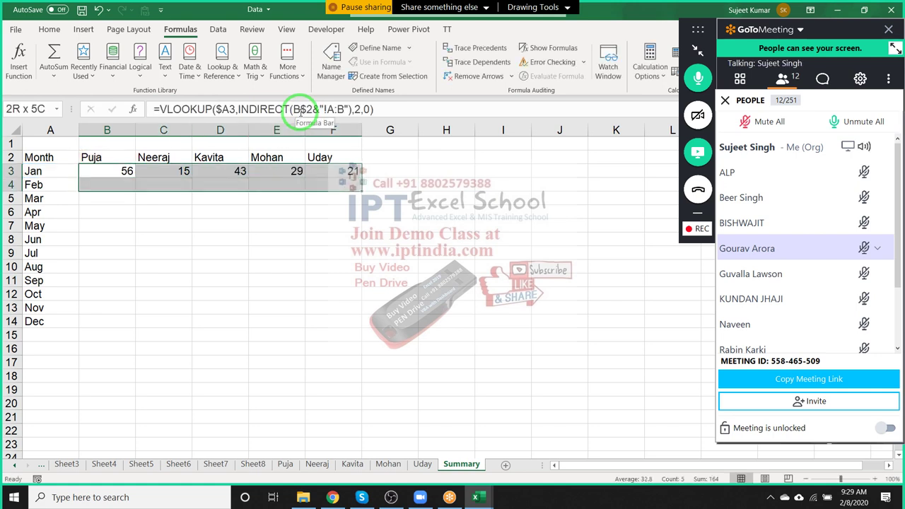
{"action": "key", "text": "shift+Down"}
{"action": "key", "text": "shift+Down"}
{"action": "key", "text": "shift+Down"}
{"action": "key", "text": "shift+Down"}
{"action": "key", "text": "shift+Down"}
{"action": "key", "text": "shift+Down"}
{"action": "key", "text": "shift+Down"}
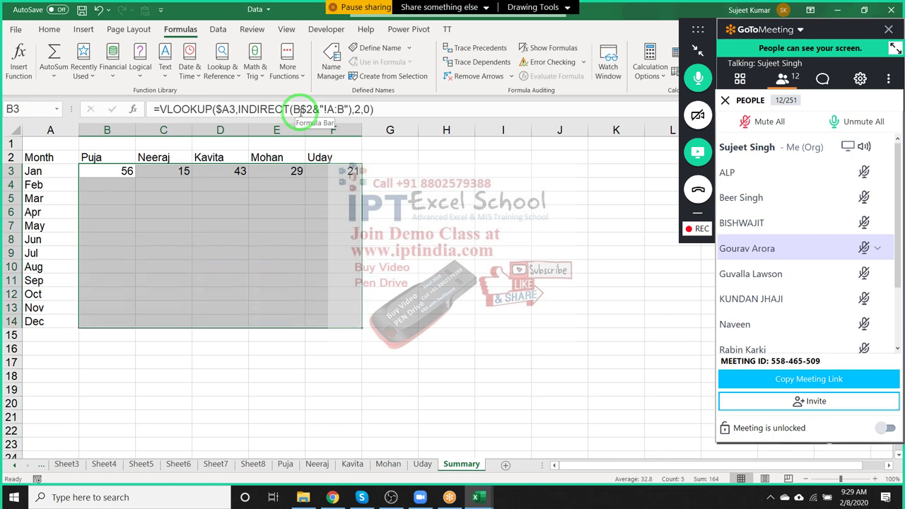
{"action": "key", "text": "ctrl+d"}
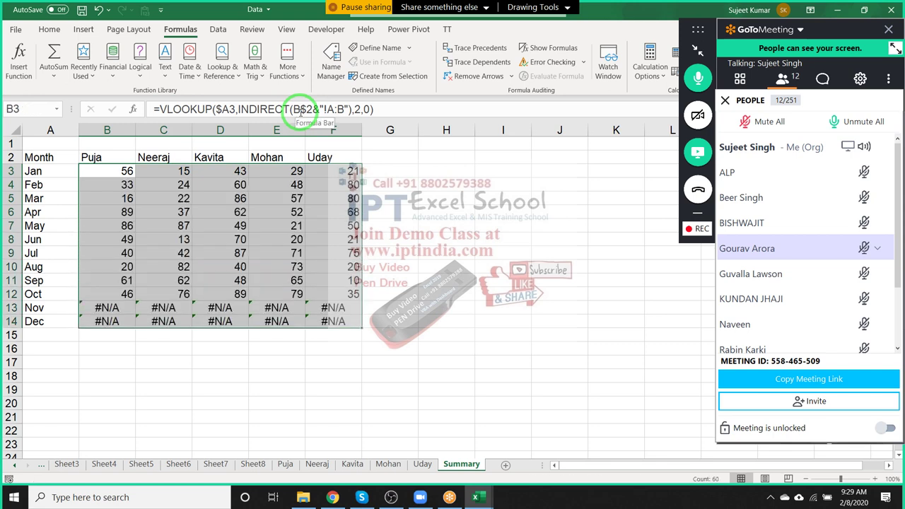
{"action": "key", "text": "Down"}
{"action": "key", "text": "Down"}
{"action": "key", "text": "Down"}
{"action": "key", "text": "Down"}
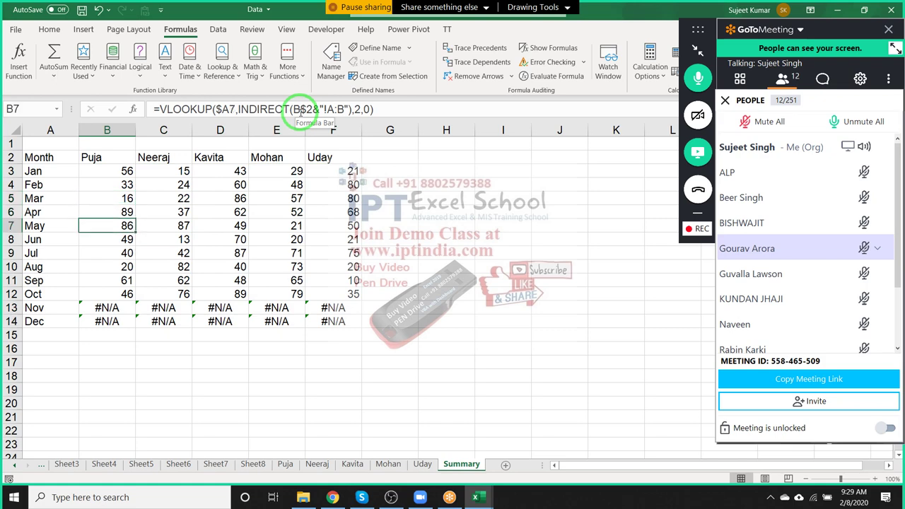
{"action": "key", "text": "Down"}
{"action": "key", "text": "Down"}
{"action": "key", "text": "Down"}
{"action": "key", "text": "Down"}
{"action": "key", "text": "Down"}
Step: Delete the Nov and Dec rows and check the Sep formulas
{"action": "key", "text": "shift+space"}
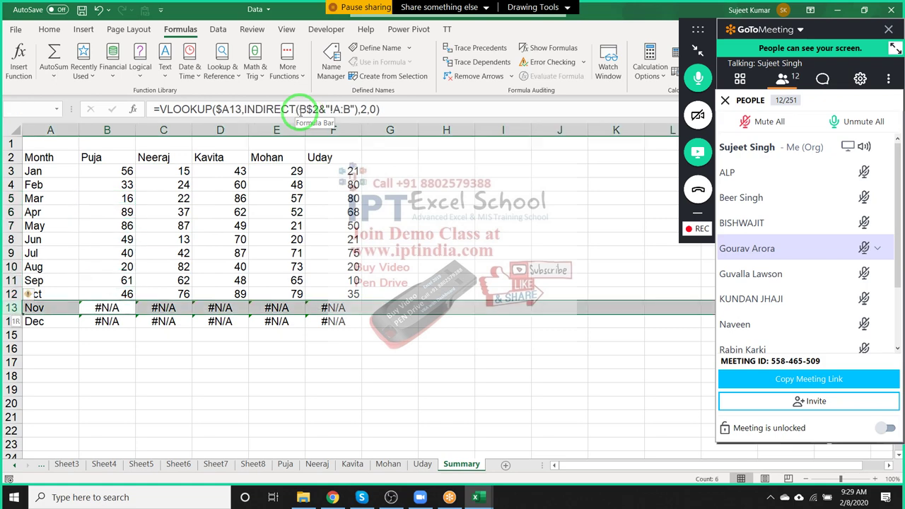
{"action": "key", "text": "shift+Down"}
{"action": "key", "text": "Delete"}
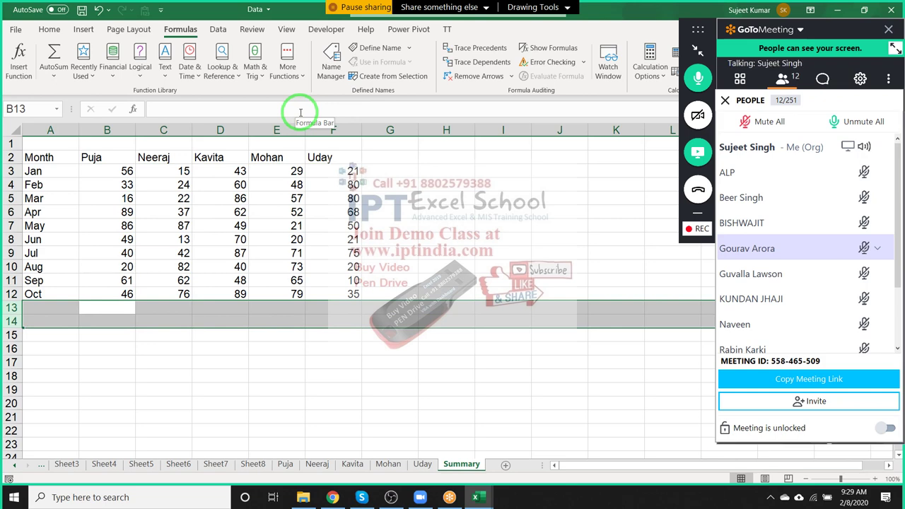
{"action": "key", "text": "Up"}
{"action": "key", "text": "Up"}
{"action": "key", "text": "Right"}
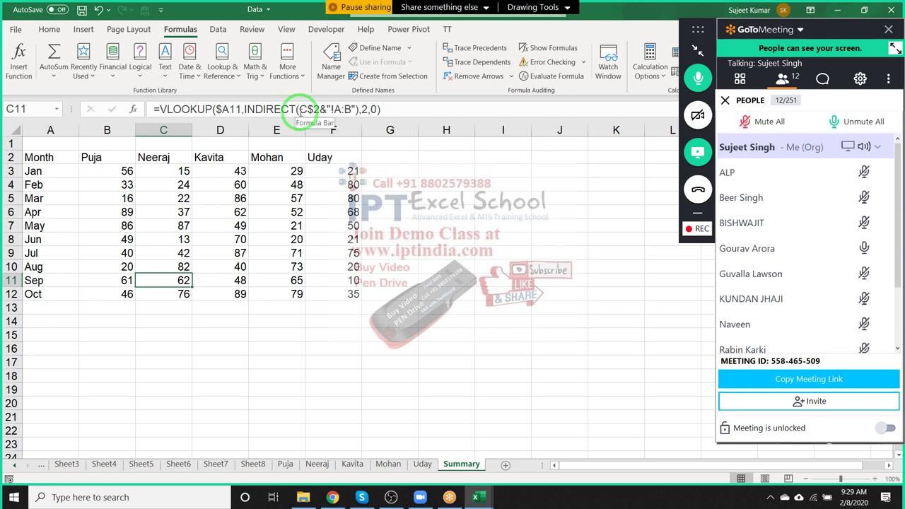
Step: Insert two blank sheets after Summary, name them D1 and D2, and open D2
{"action": "left_click", "coordinate": [507, 470]}
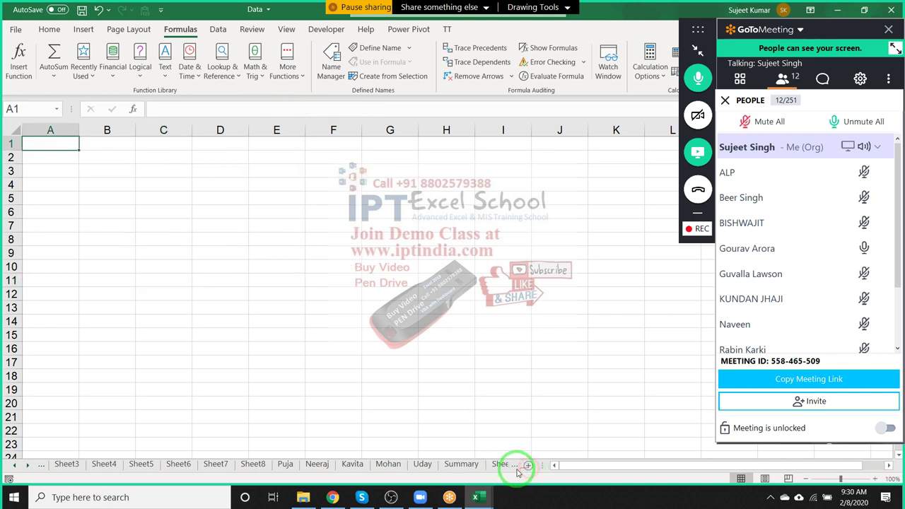
{"action": "left_click", "coordinate": [461, 467]}
{"action": "left_click", "coordinate": [26, 465]}
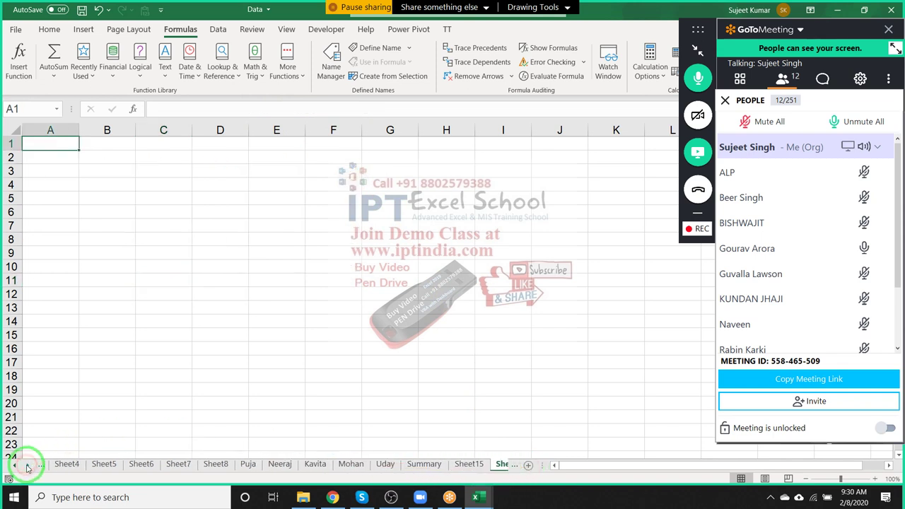
{"action": "left_click", "coordinate": [386, 464]}
{"action": "left_click", "coordinate": [469, 465]}
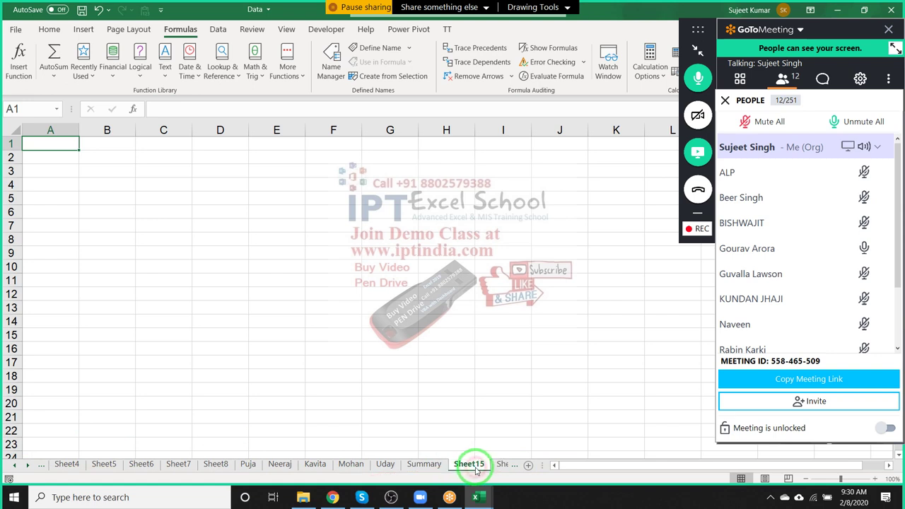
{"action": "mouse_move", "coordinate": [473, 467]}
{"action": "left_mouse_down"}
{"action": "mouse_move", "coordinate": [481, 474]}
{"action": "mouse_move", "coordinate": [457, 465]}
{"action": "left_mouse_up"}
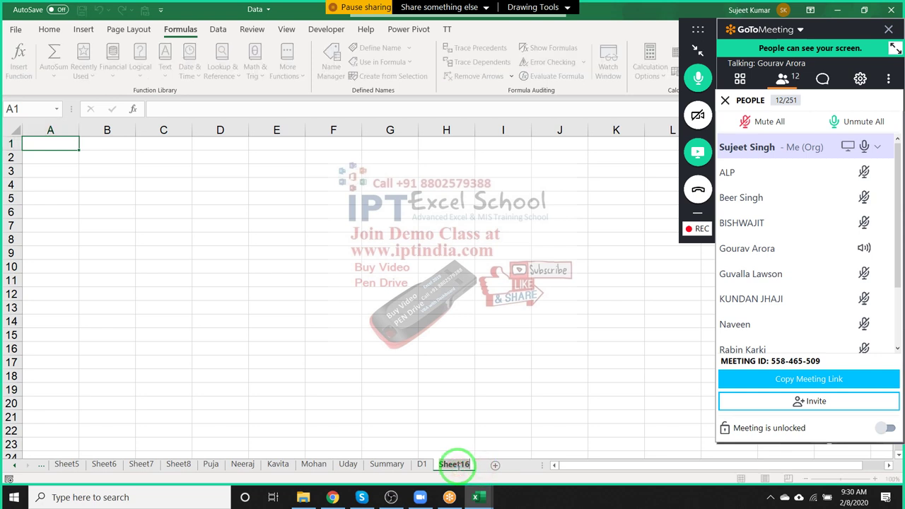
{"action": "type", "text": "D2"}
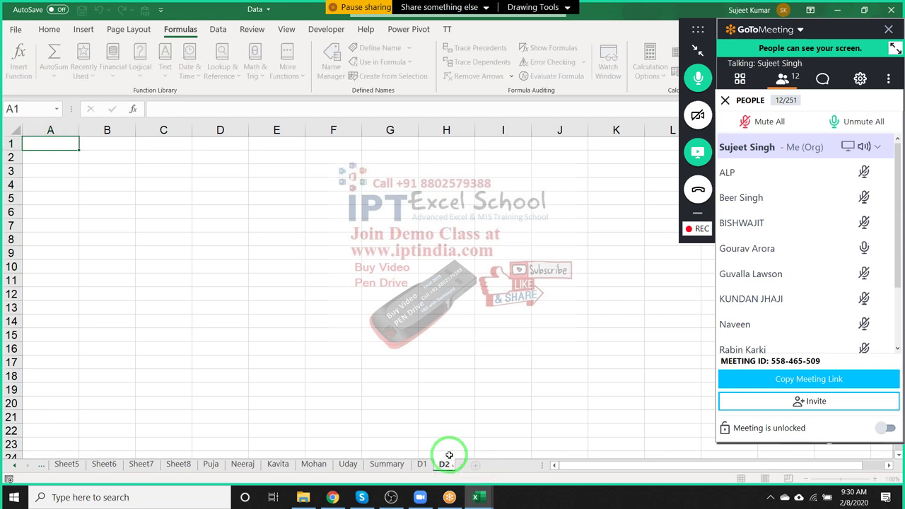
{"action": "left_click", "coordinate": [428, 417]}
{"action": "left_click", "coordinate": [46, 144]}
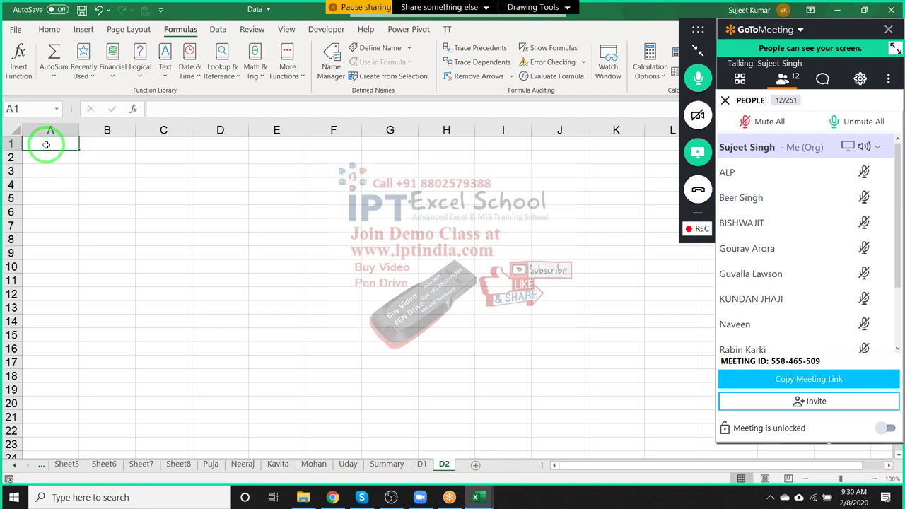
Step: Add ID and Sales headers and fill IDs 1 to 10 down column A
{"action": "type", "text": "ID"}
{"action": "key", "text": "Tab"}
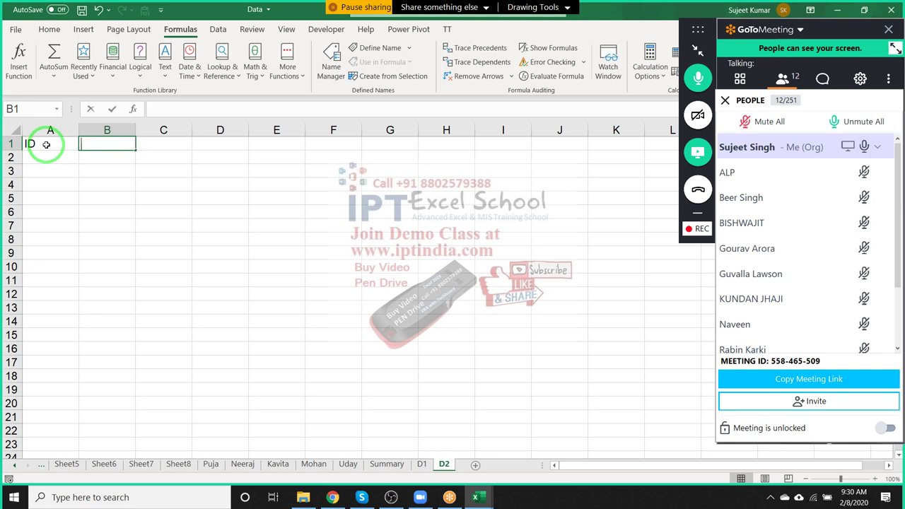
{"action": "type", "text": "Sales"}
{"action": "key", "text": "Return"}
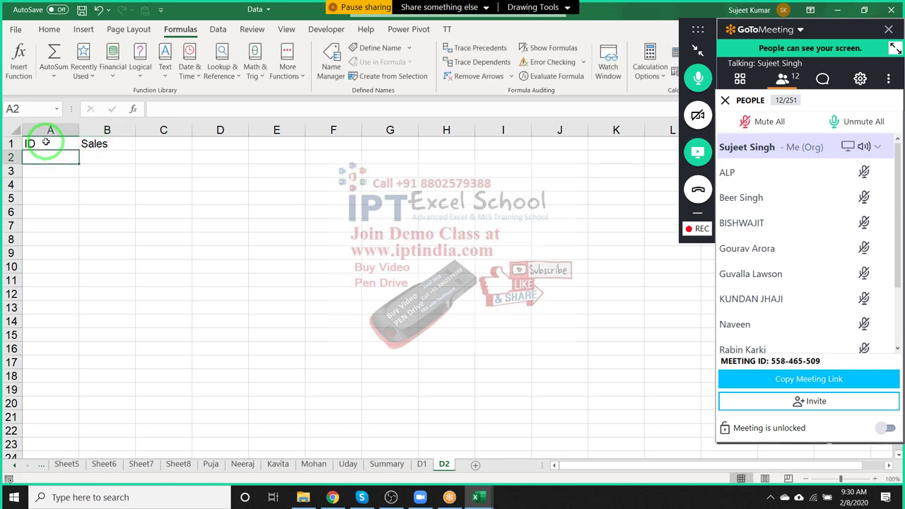
{"action": "type", "text": "1"}
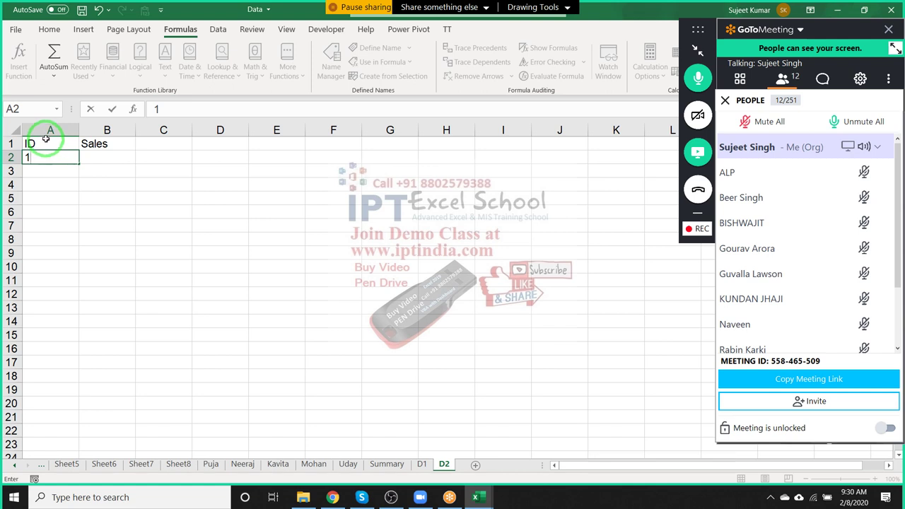
{"action": "key", "text": "Return"}
{"action": "key", "text": "Up"}
{"action": "key", "text": "Down"}
{"action": "type", "text": "2"}
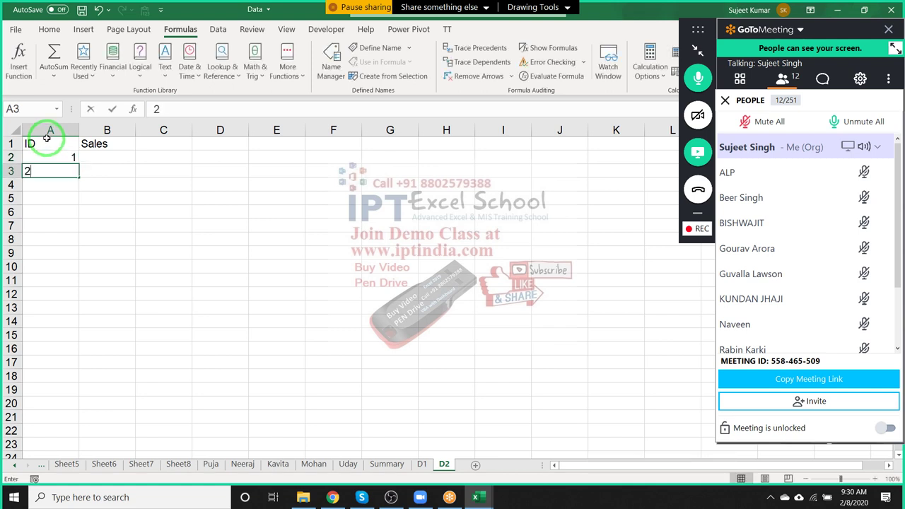
{"action": "key", "text": "Return"}
{"action": "mouse_move", "coordinate": [49, 157]}
{"action": "left_mouse_down"}
{"action": "mouse_move", "coordinate": [62, 329]}
{"action": "mouse_move", "coordinate": [57, 289]}
{"action": "left_mouse_up"}
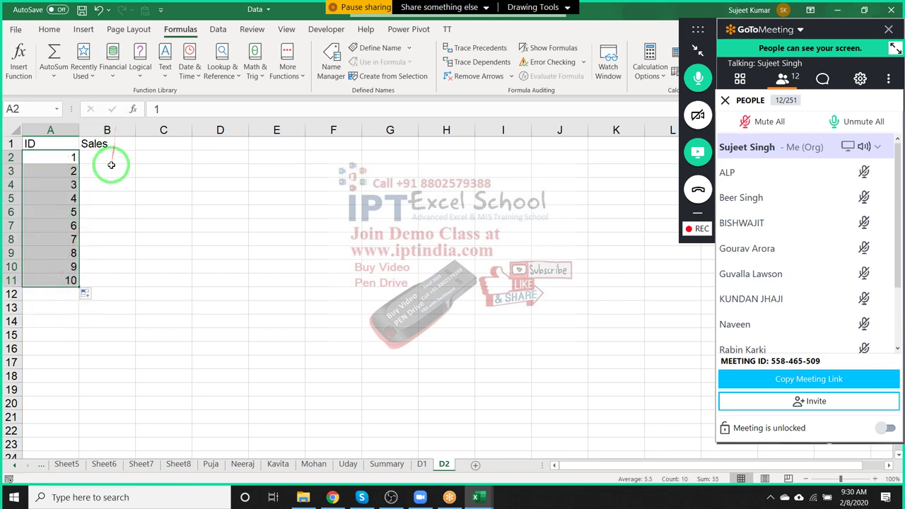
Step: Enter =RANDBETWEEN(10,90) in B2
{"action": "left_click", "coordinate": [111, 170]}
{"action": "left_click", "coordinate": [110, 154]}
{"action": "type", "text": "="}
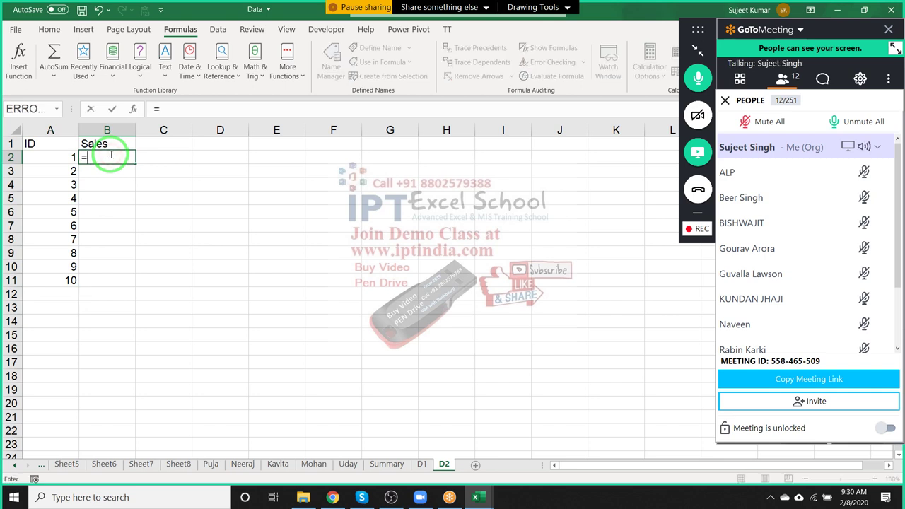
{"action": "type", "text": "ra"}
{"action": "key", "text": "Down"}
{"action": "key", "text": "Down"}
{"action": "key", "text": "Tab"}
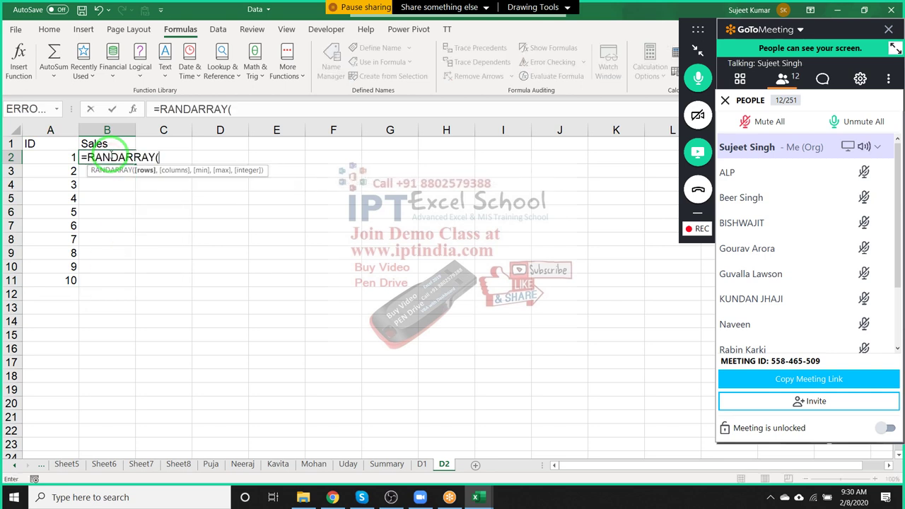
{"action": "key", "text": "Escape"}
{"action": "type", "text": "=r"}
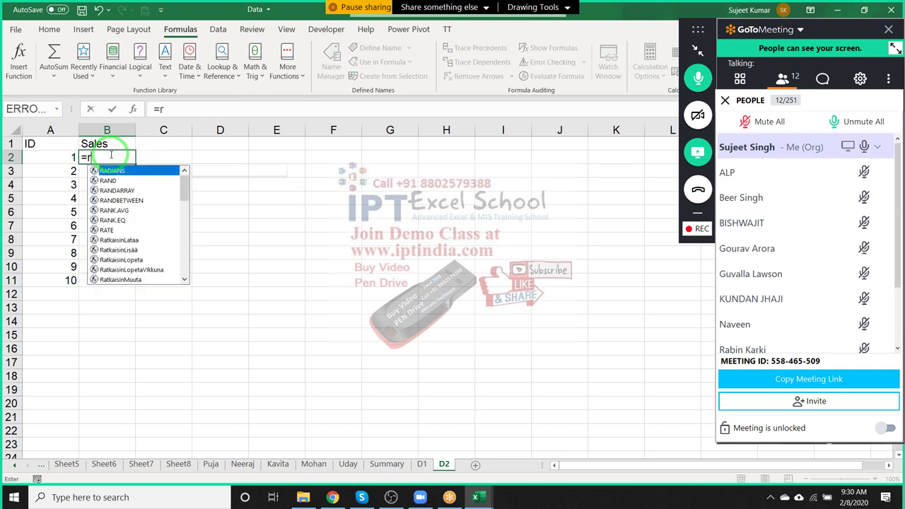
{"action": "type", "text": "a"}
{"action": "key", "text": "Down"}
{"action": "key", "text": "Down"}
{"action": "key", "text": "Down"}
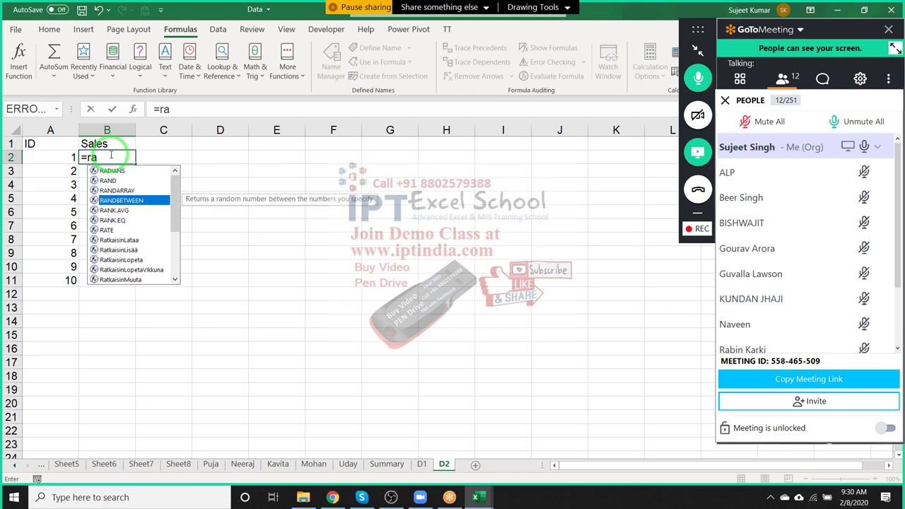
{"action": "key", "text": "Tab"}
{"action": "type", "text": "10,90"}
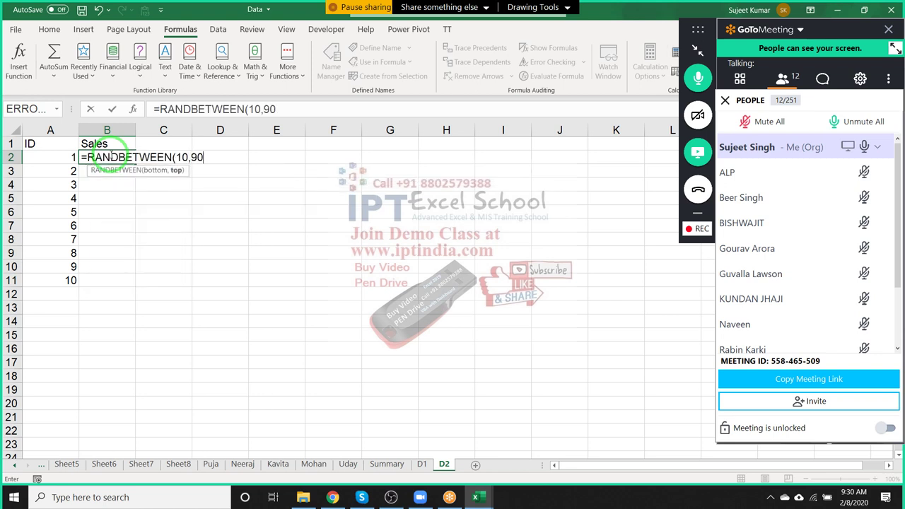
{"action": "key", "text": "Return"}
Step: Fill the RANDBETWEEN formula down B2:B11
{"action": "key", "text": "Left"}
{"action": "key", "text": "ctrl+Down"}
{"action": "key", "text": "Right"}
{"action": "key", "text": "ctrl+shift+Up"}
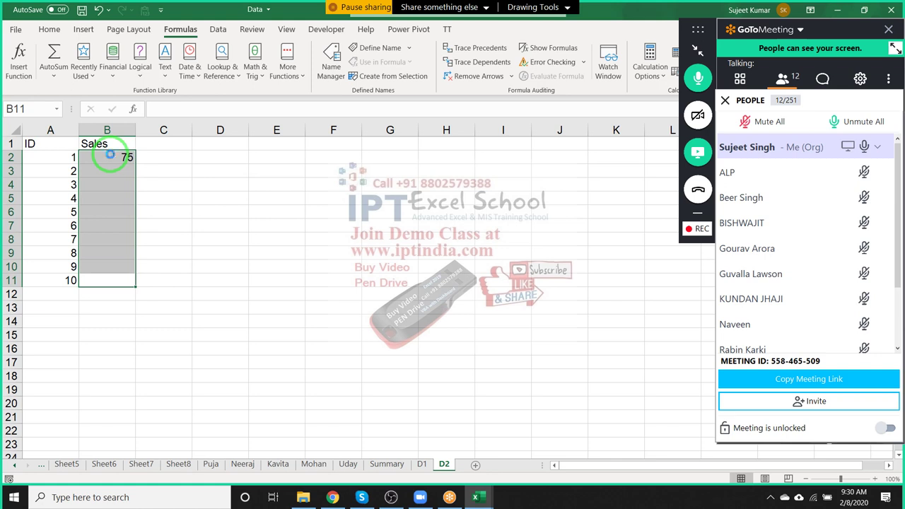
{"action": "key", "text": "ctrl+d"}
Step: Paste the Sales numbers back as fixed values and copy the ID–Sales table
{"action": "key", "text": "ctrl+c"}
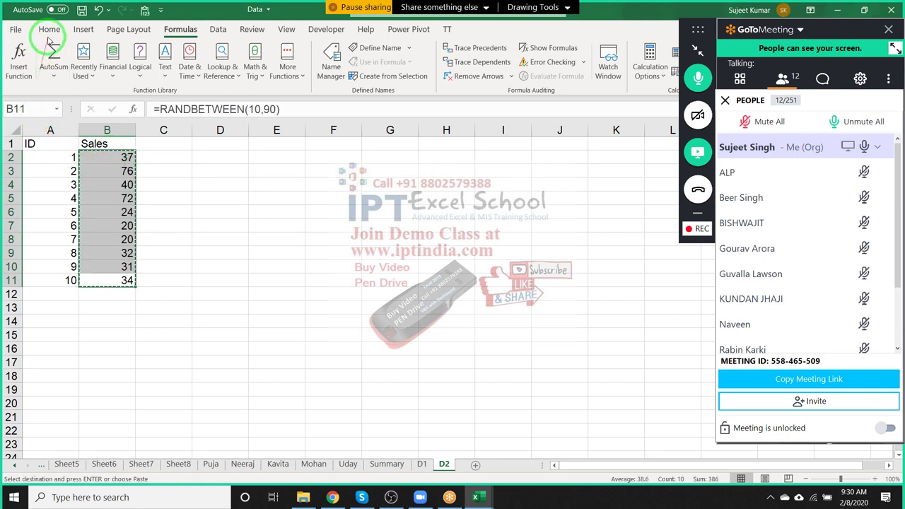
{"action": "left_click", "coordinate": [49, 29]}
{"action": "left_click", "coordinate": [16, 73]}
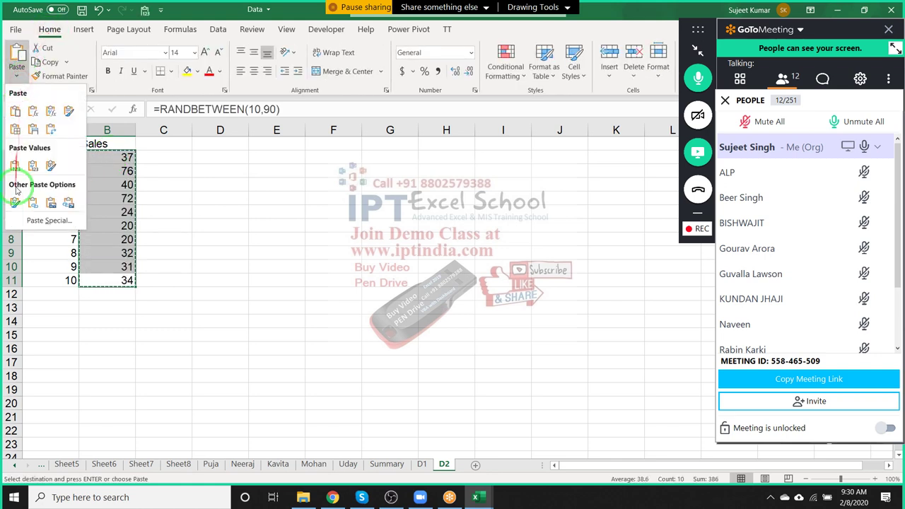
{"action": "left_click", "coordinate": [15, 165]}
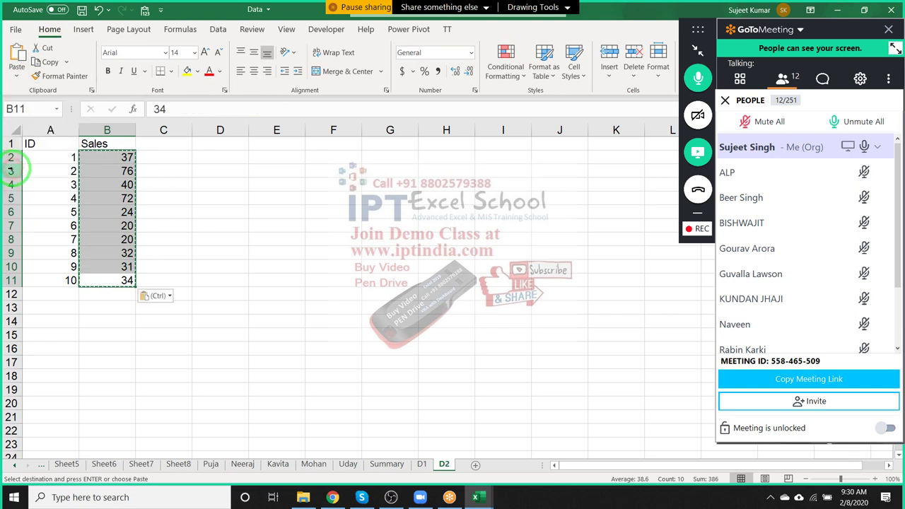
{"action": "left_click", "coordinate": [51, 180]}
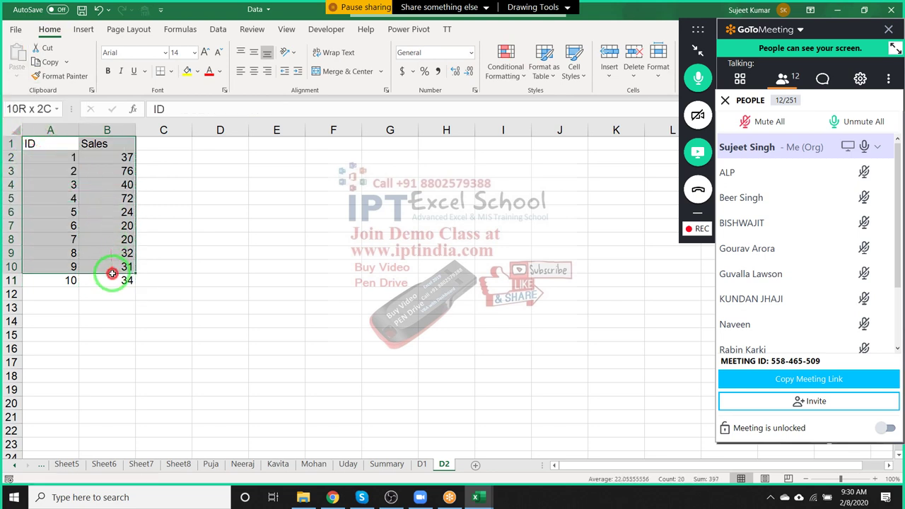
{"action": "left_click_drag", "start_coordinate": [108, 239], "coordinate": [103, 277]}
{"action": "key", "text": "ctrl+c"}
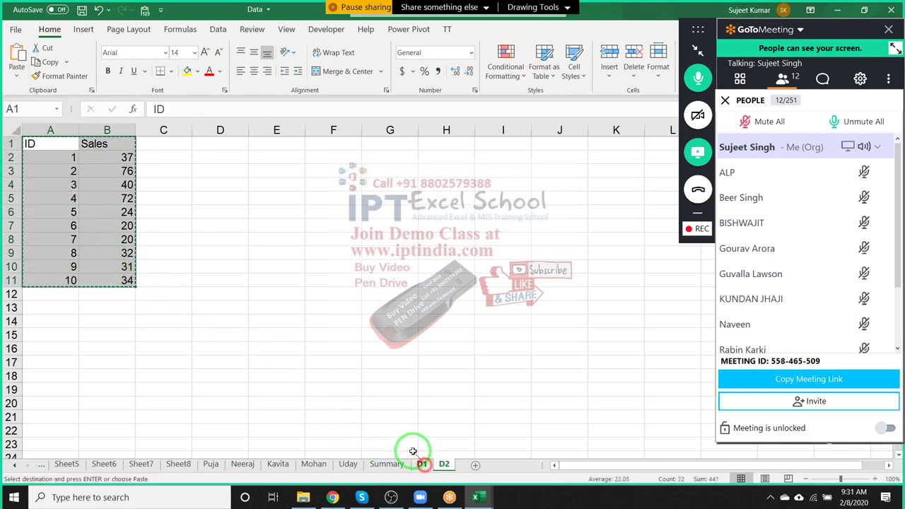
Step: Paste the table onto D1 and renumber its IDs 11 to 20
{"action": "left_click", "coordinate": [421, 464]}
{"action": "key", "text": "ctrl+v"}
{"action": "left_click", "coordinate": [49, 163]}
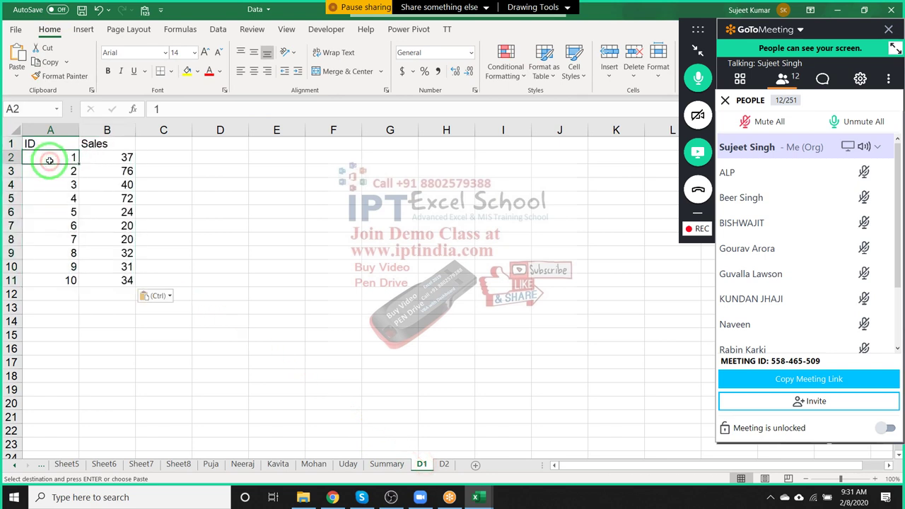
{"action": "type", "text": "11"}
{"action": "key", "text": "Return"}
{"action": "type", "text": "12"}
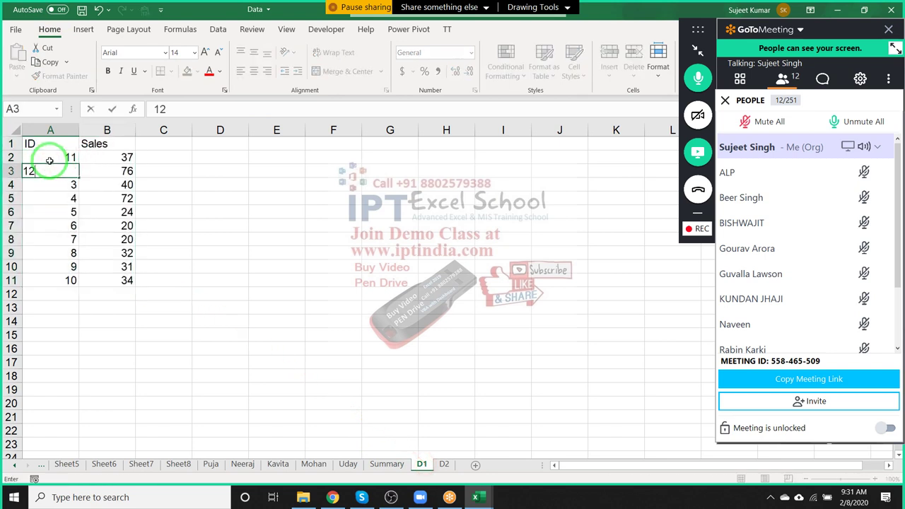
{"action": "key", "text": "Return"}
{"action": "left_click_drag", "start_coordinate": [50, 159], "coordinate": [60, 178]}
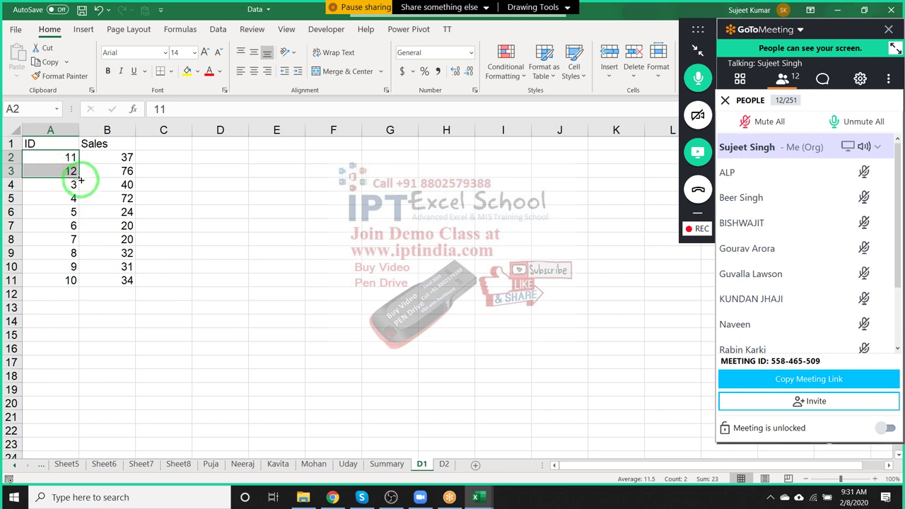
{"action": "double_click", "coordinate": [79, 178]}
Step: Enter =RANDBETWEEN(10,90) in D1's B2
{"action": "left_click_drag", "start_coordinate": [109, 158], "coordinate": [108, 170]}
{"action": "left_click", "coordinate": [109, 160]}
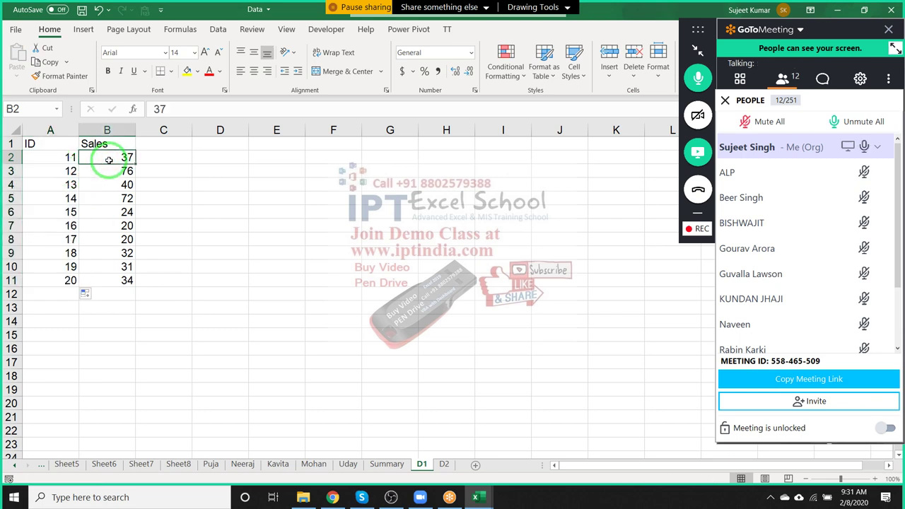
{"action": "type", "text": "=ra"}
{"action": "key", "text": "Down"}
{"action": "key", "text": "Down"}
{"action": "key", "text": "Down"}
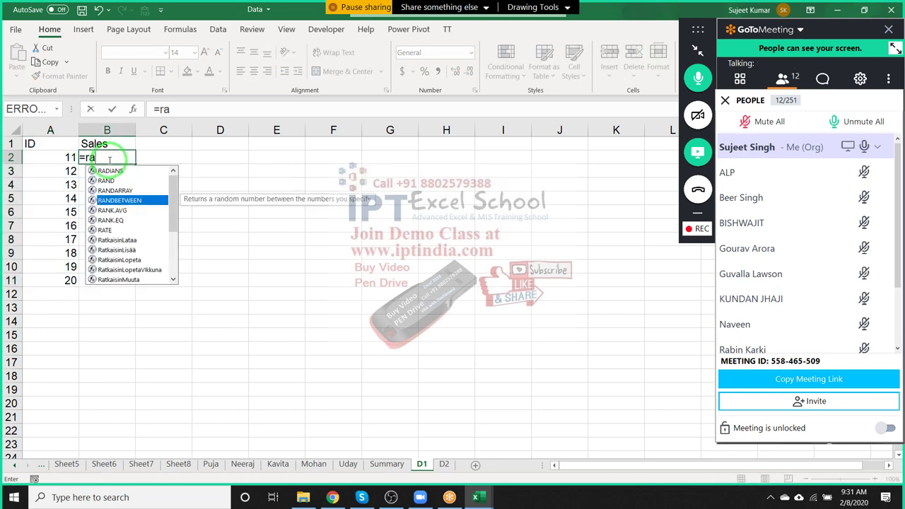
{"action": "key", "text": "Tab"}
{"action": "type", "text": "10,90"}
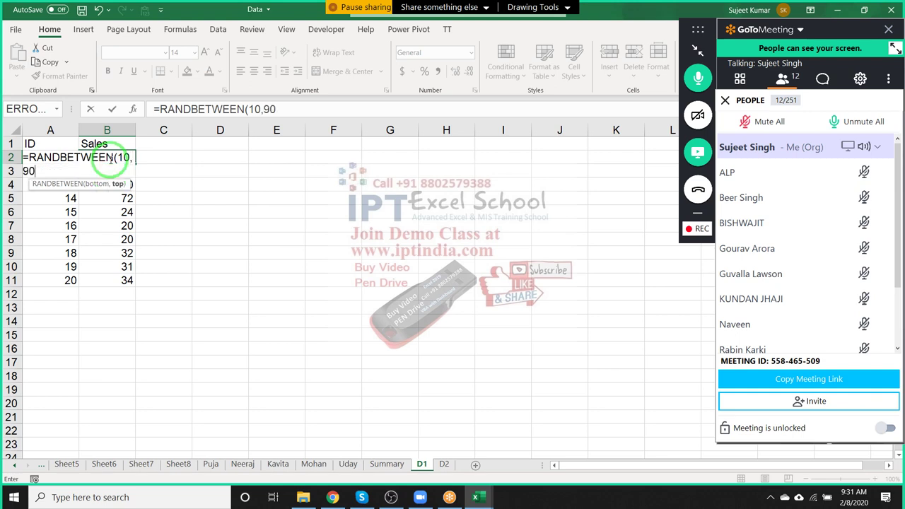
{"action": "key", "text": "Return"}
Step: Fill the random formula down B2:B11 and paste it as fixed values
{"action": "left_click", "coordinate": [110, 160]}
{"action": "key", "text": "ctrl+shift+Down"}
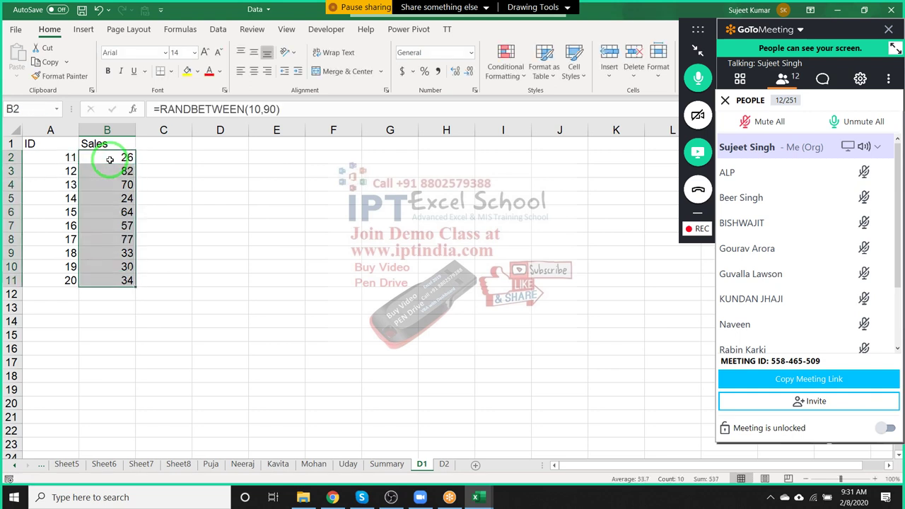
{"action": "key", "text": "ctrl+c"}
{"action": "left_click", "coordinate": [16, 71]}
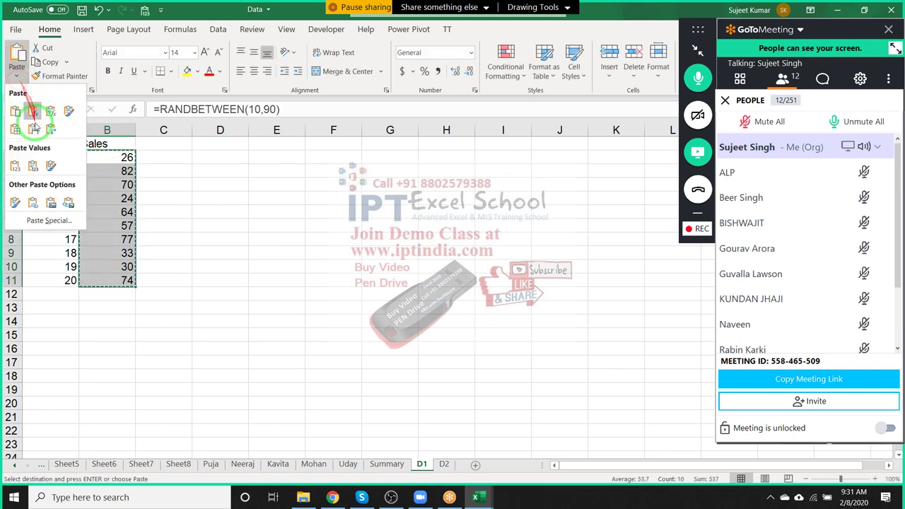
{"action": "left_click", "coordinate": [20, 167]}
Step: Add a new blank sheet and move it after D2, keeping its default name Sheet17
{"action": "left_click", "coordinate": [475, 465]}
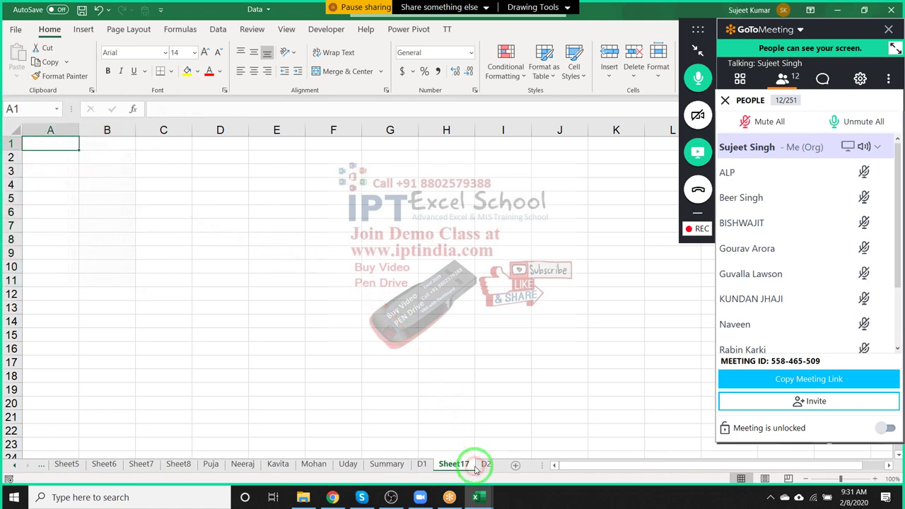
{"action": "left_click_drag", "start_coordinate": [464, 463], "coordinate": [502, 462]}
{"action": "double_click", "coordinate": [478, 465]}
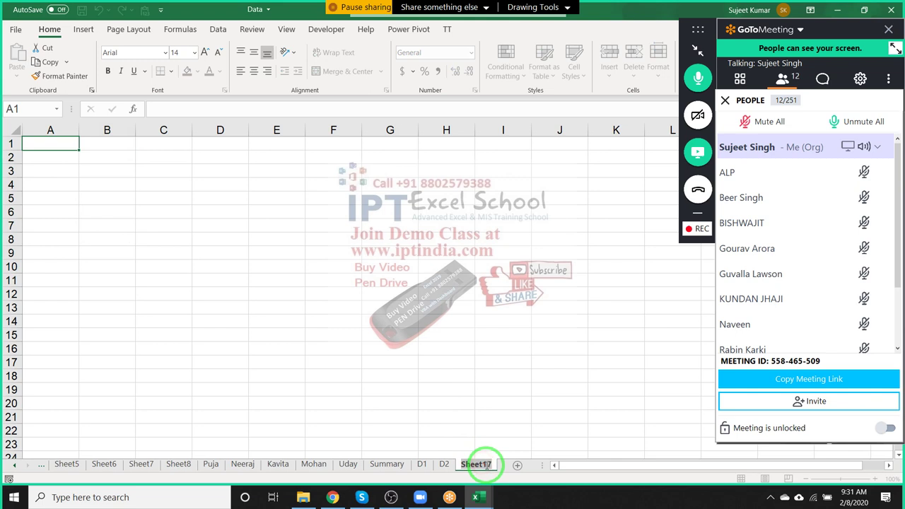
{"action": "key", "text": "Return"}
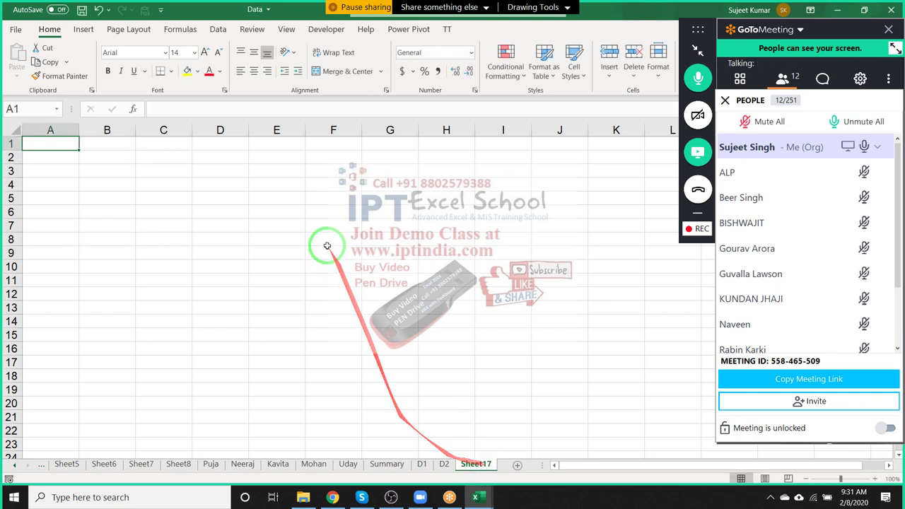
Step: Head column A 'ID' and enter nine lookup IDs (1, 3, 8, 15, 14, … 20, 17) below it
{"action": "type", "text": "ID"}
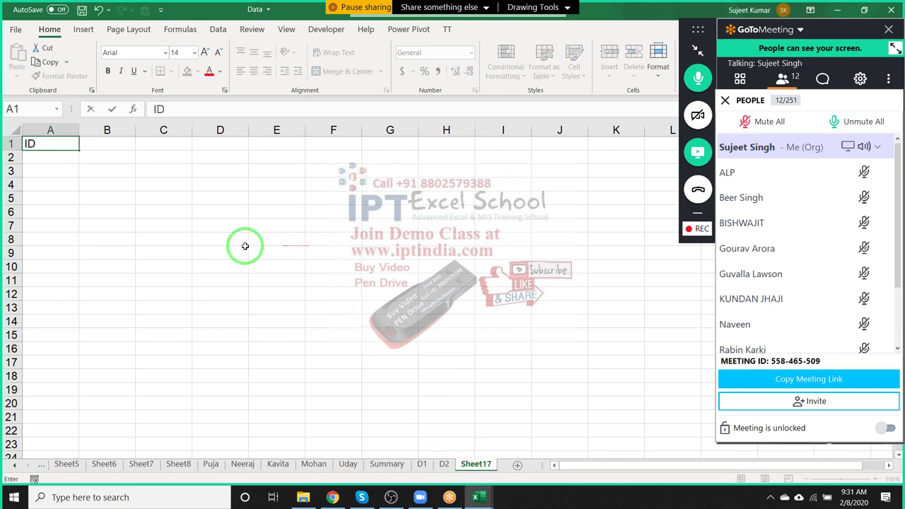
{"action": "left_click", "coordinate": [46, 159]}
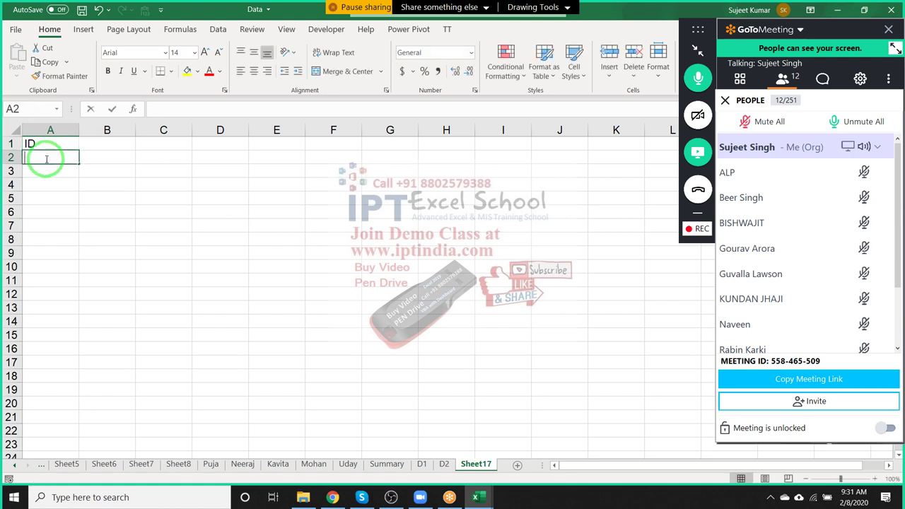
{"action": "type", "text": "1"}
{"action": "key", "text": "Return"}
{"action": "type", "text": "3"}
{"action": "key", "text": "Return"}
{"action": "type", "text": "8"}
{"action": "key", "text": "Return"}
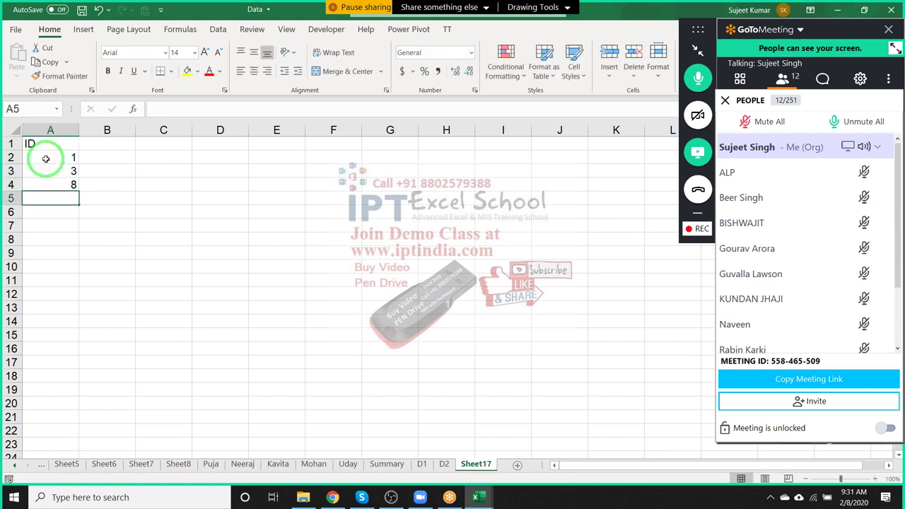
{"action": "type", "text": "15"}
{"action": "key", "text": "Return"}
{"action": "type", "text": "1"}
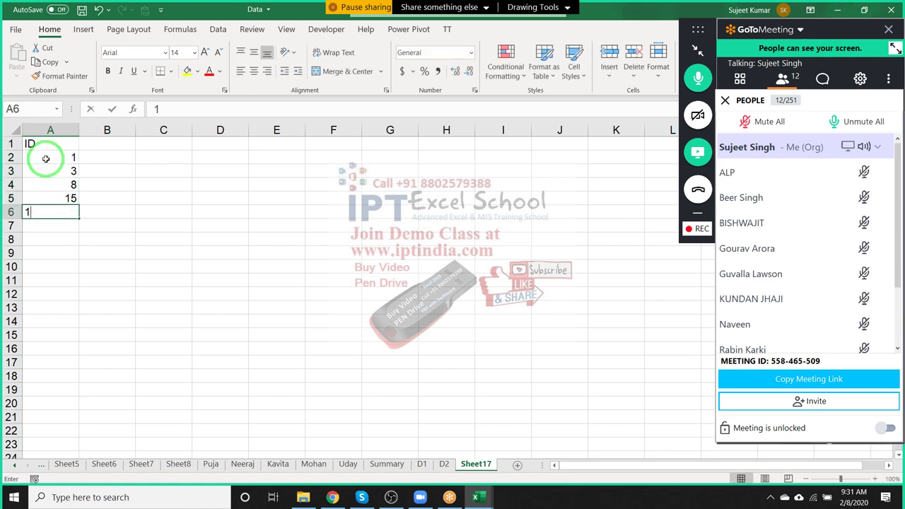
{"action": "type", "text": "4"}
{"action": "key", "text": "Return"}
{"action": "type", "text": "3"}
{"action": "key", "text": "Return"}
{"action": "type", "text": "4"}
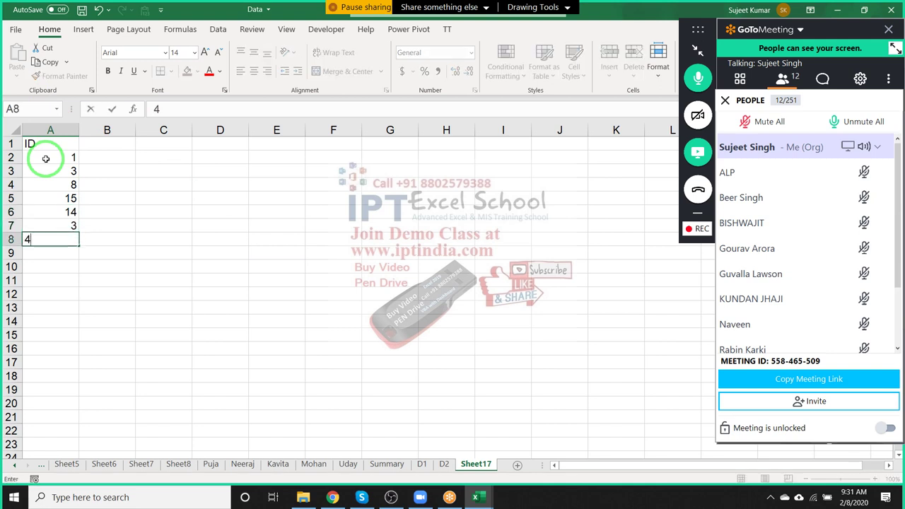
{"action": "key", "text": "Return"}
{"action": "type", "text": "20"}
{"action": "key", "text": "Return"}
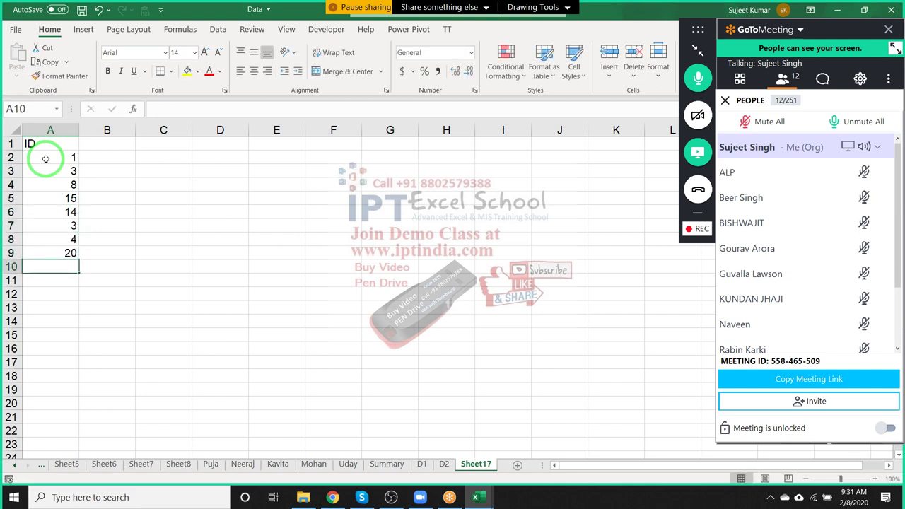
{"action": "type", "text": "17"}
{"action": "key", "text": "Return"}
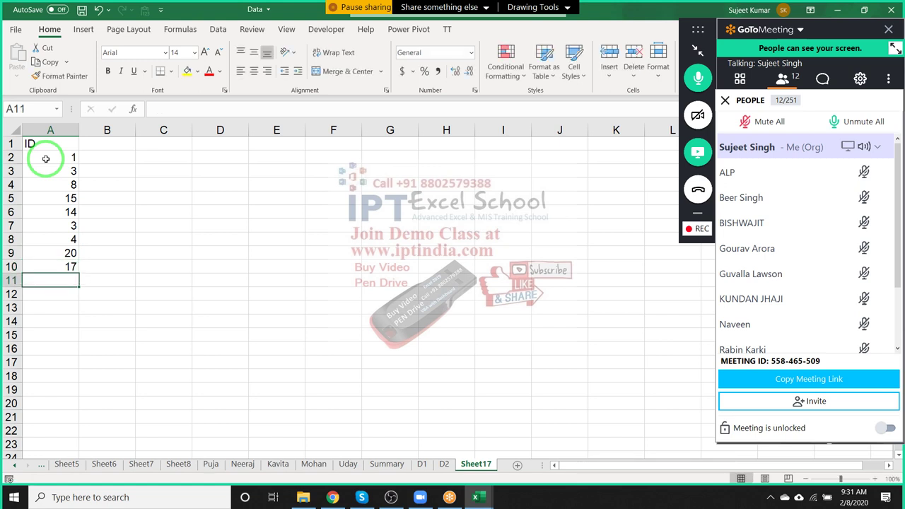
Step: Add the heading 'Sales' in cell B1
{"action": "left_click", "coordinate": [99, 146]}
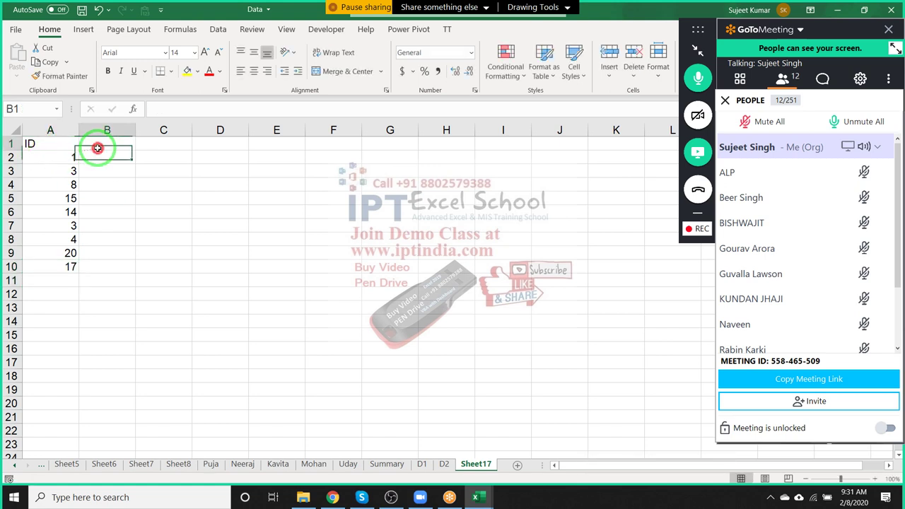
{"action": "type", "text": "Sale"}
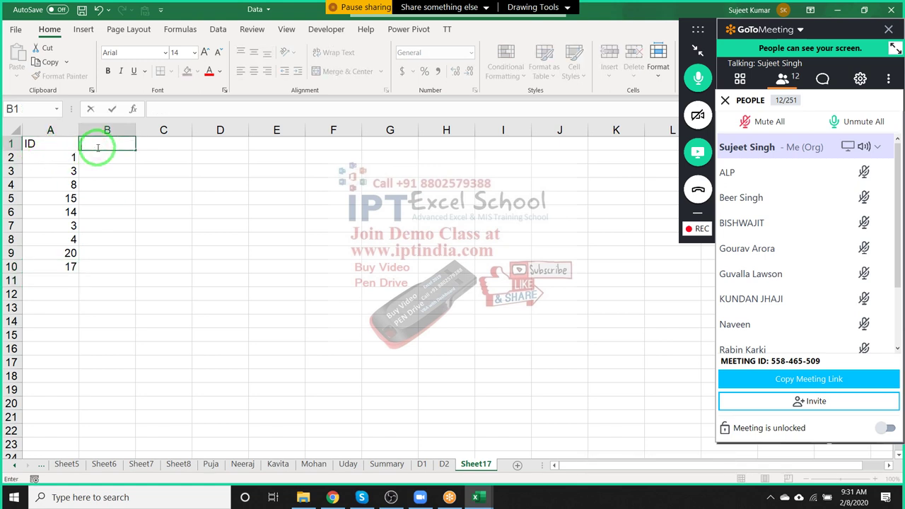
{"action": "type", "text": "s"}
{"action": "key", "text": "Return"}
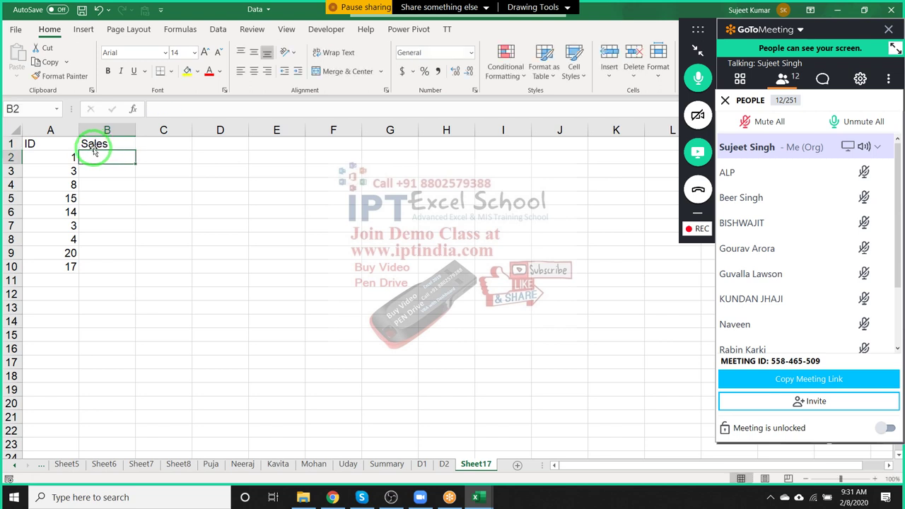
Step: Compare the IDs on D1 and D2 with Sheet17, marking the Sales cells that need values
{"action": "left_click", "coordinate": [422, 465]}
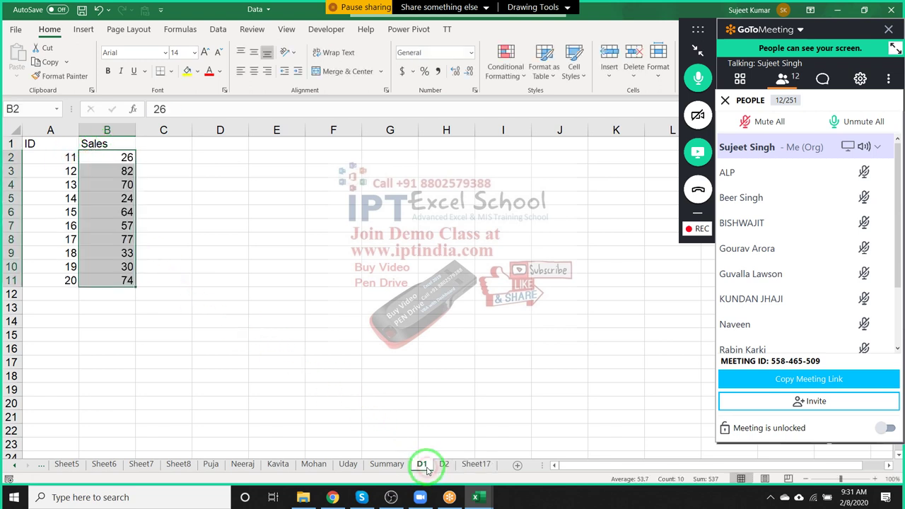
{"action": "left_click", "coordinate": [442, 465]}
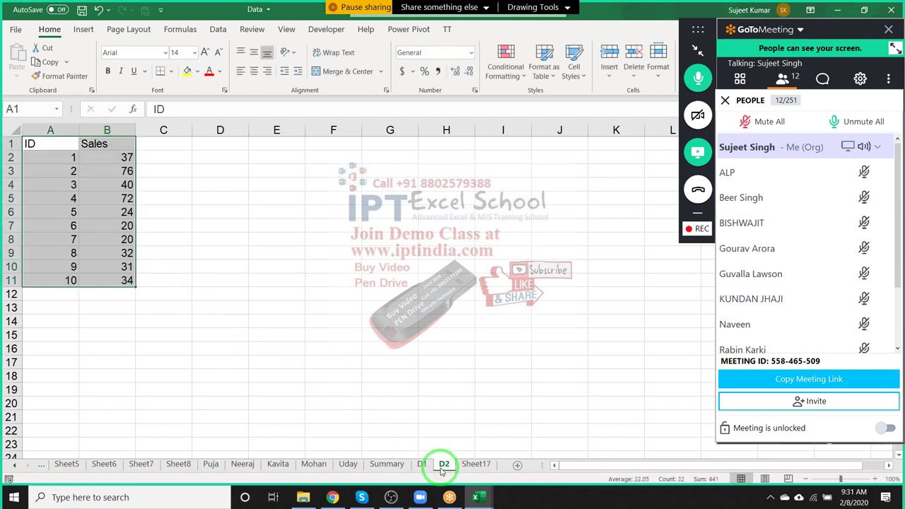
{"action": "left_click_drag", "start_coordinate": [439, 471], "coordinate": [480, 460]}
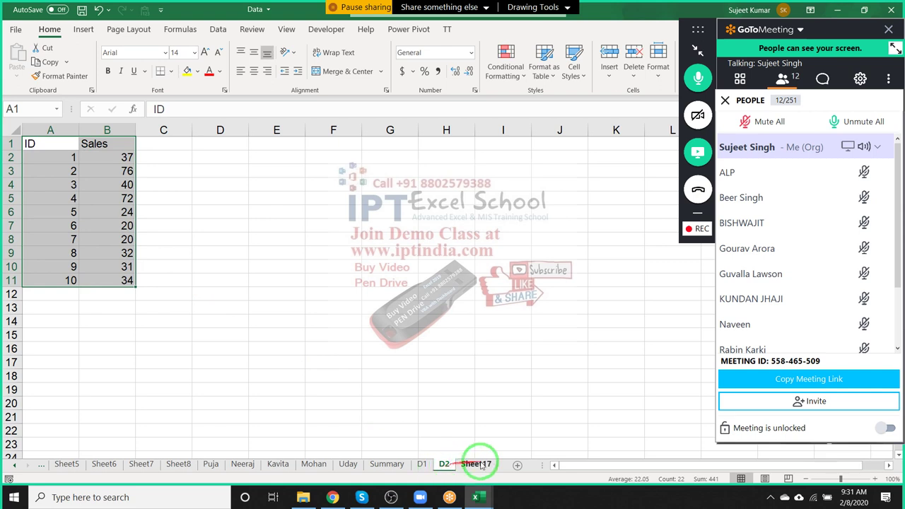
{"action": "left_click", "coordinate": [481, 464]}
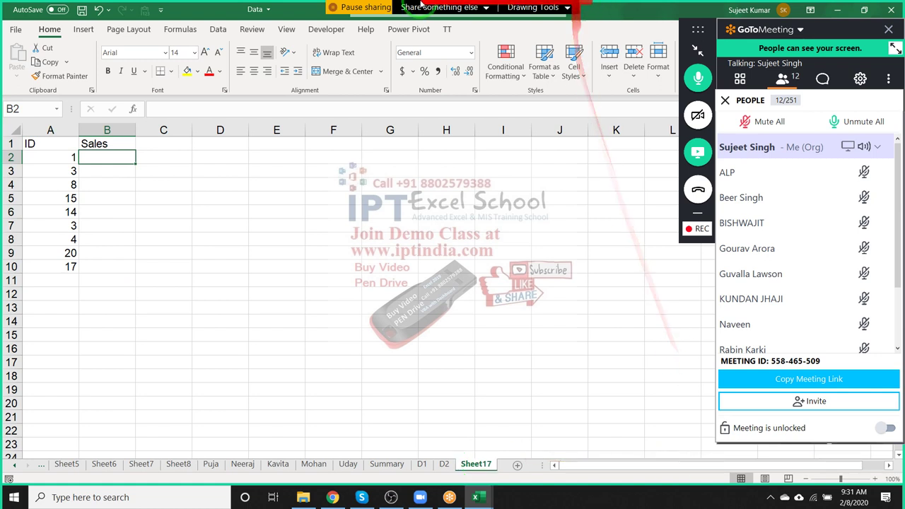
{"action": "mouse_move", "coordinate": [365, 41]}
{"action": "left_mouse_down"}
{"action": "mouse_move", "coordinate": [371, 199]}
{"action": "mouse_move", "coordinate": [76, 169]}
{"action": "left_mouse_up"}
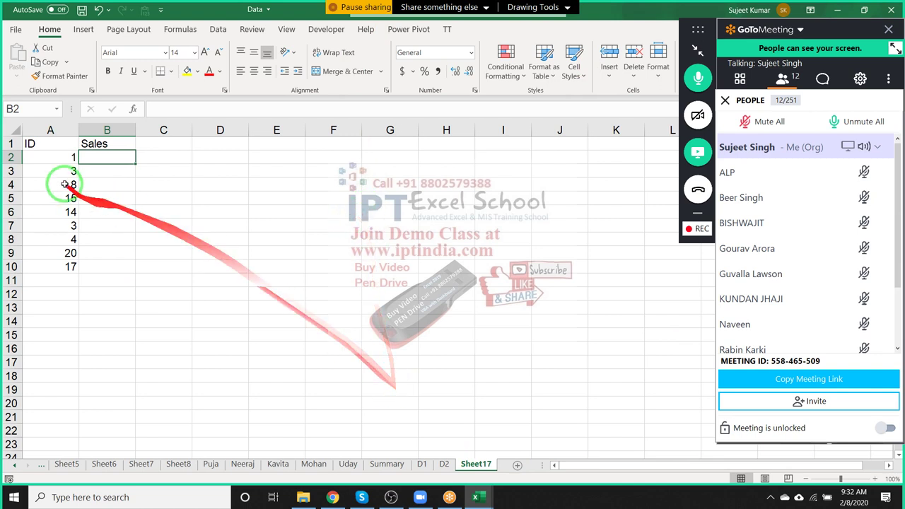
{"action": "left_click", "coordinate": [91, 170]}
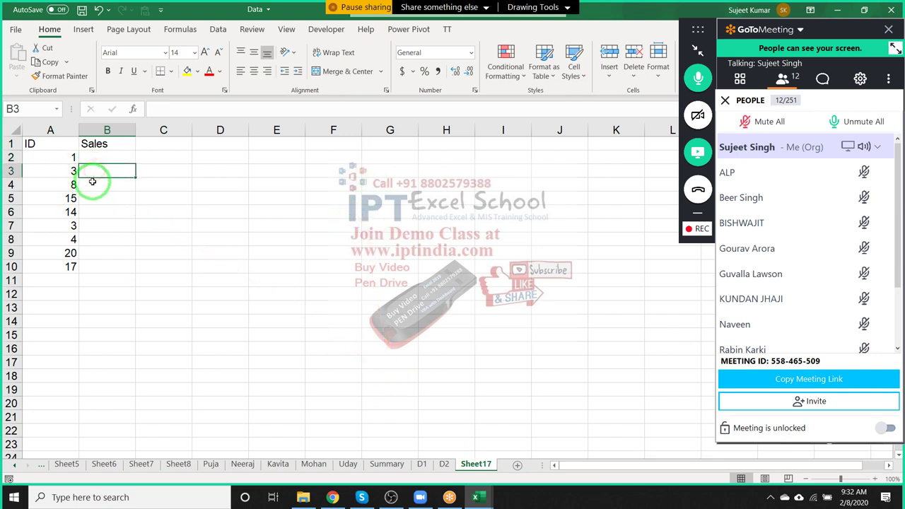
{"action": "left_click", "coordinate": [92, 183]}
{"action": "left_click_drag", "start_coordinate": [92, 183], "coordinate": [97, 151]}
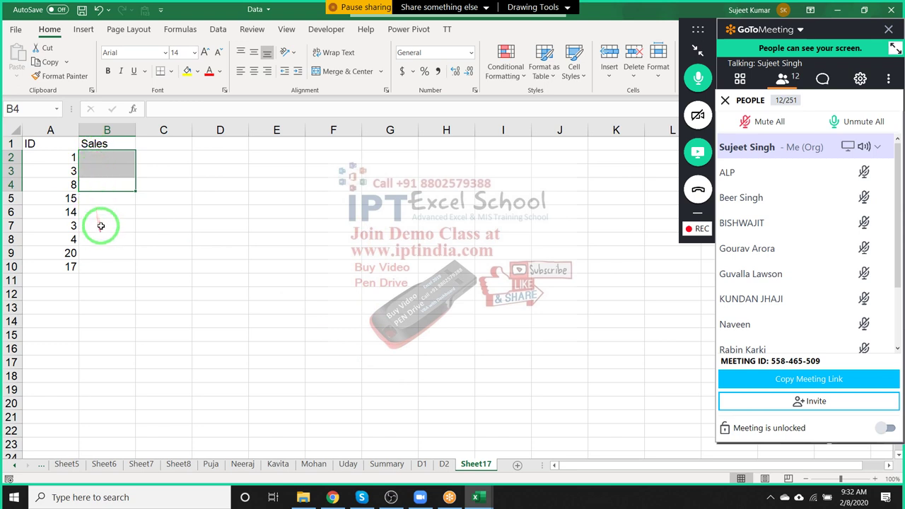
{"action": "left_click_drag", "start_coordinate": [102, 225], "coordinate": [102, 237]}
{"action": "left_click", "coordinate": [101, 263]}
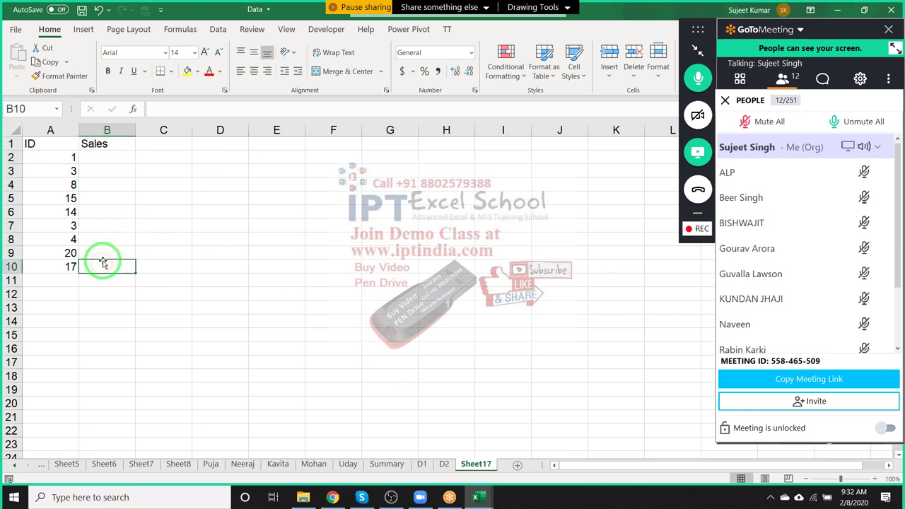
Step: Recheck D1 and D2, then select Sheet17's B2 for the first ID's Sales
{"action": "left_click", "coordinate": [444, 465]}
{"action": "left_click", "coordinate": [444, 467]}
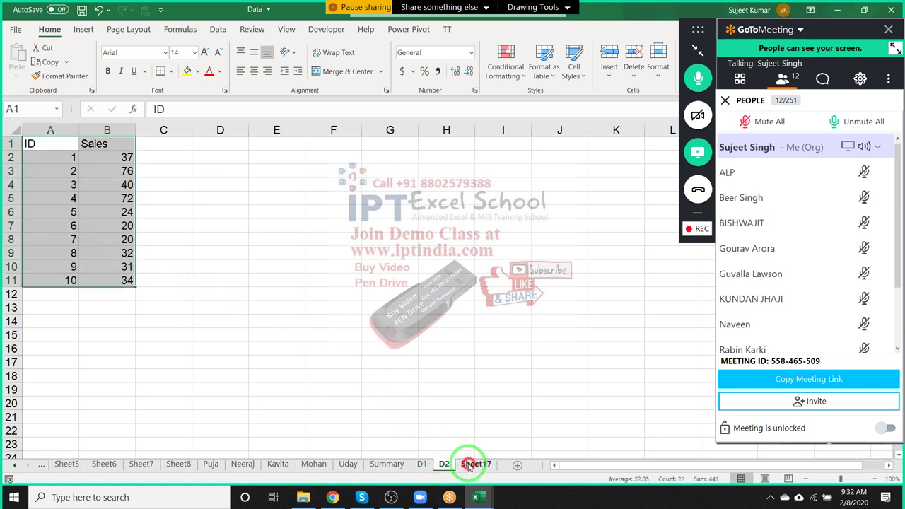
{"action": "left_click", "coordinate": [471, 465]}
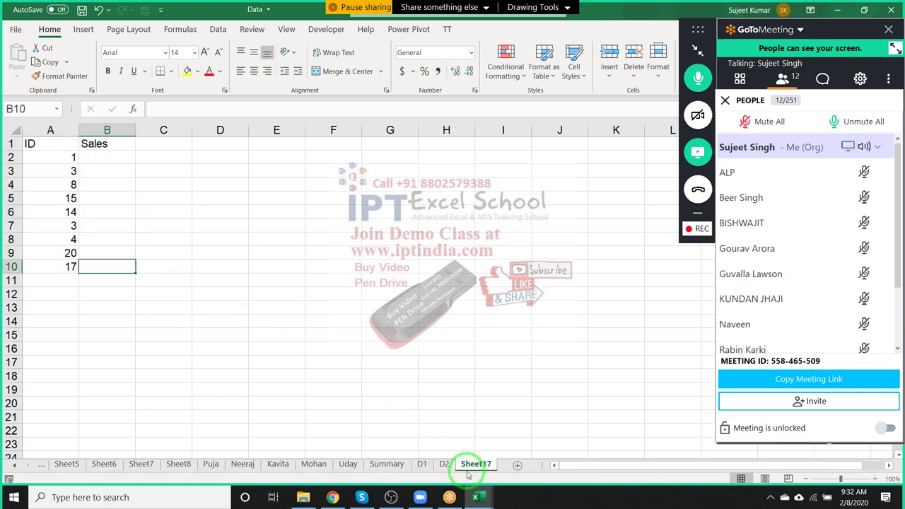
{"action": "left_click", "coordinate": [107, 159]}
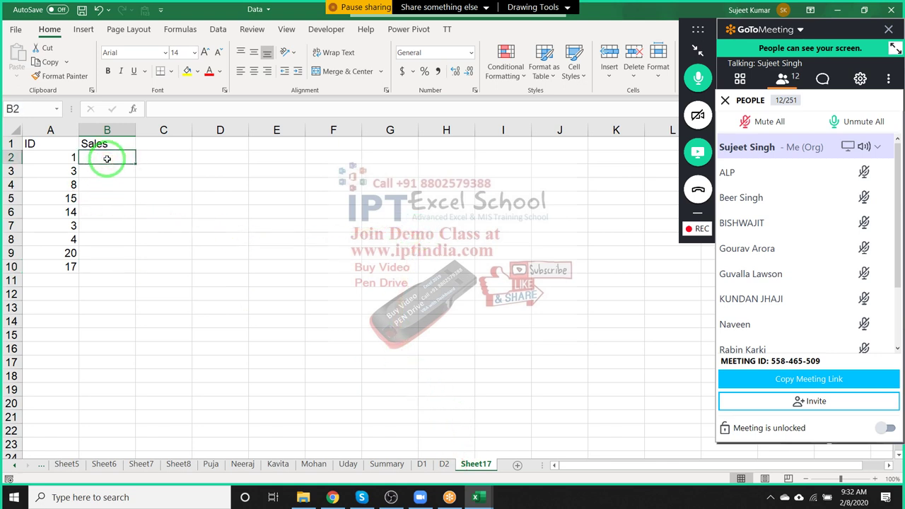
Step: Enter =VLOOKUP(A2,'D1'!A:B,2,0) in B2, which returns #N/A
{"action": "type", "text": "="}
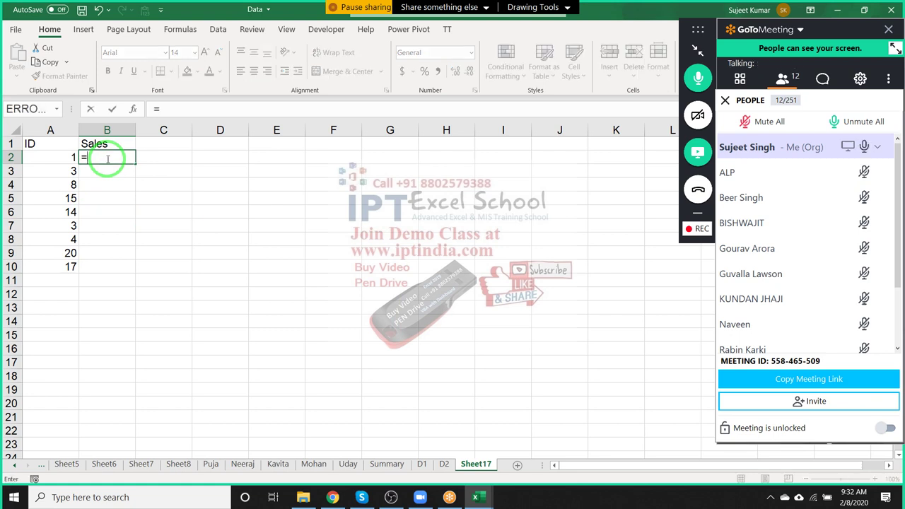
{"action": "type", "text": "vl"}
{"action": "key", "text": "Tab"}
{"action": "key", "text": "Left"}
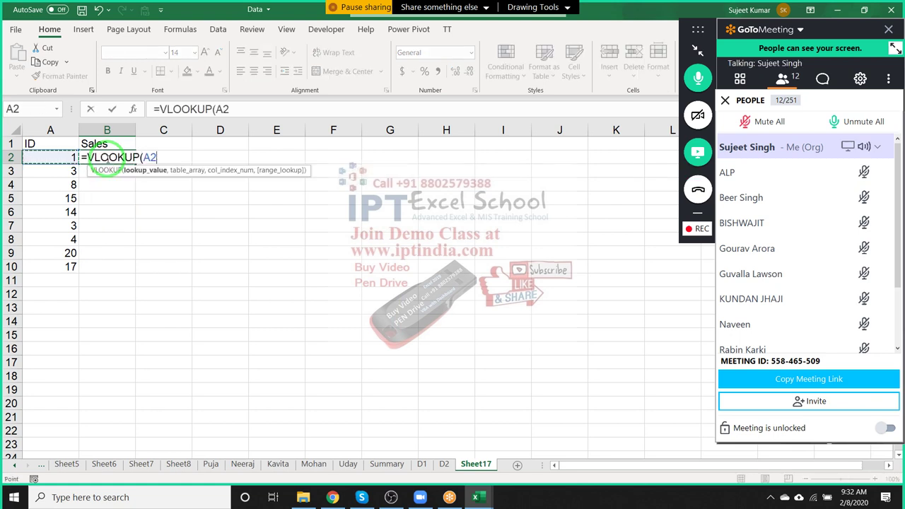
{"action": "left_click", "coordinate": [422, 464]}
{"action": "left_click_drag", "start_coordinate": [57, 130], "coordinate": [87, 128]}
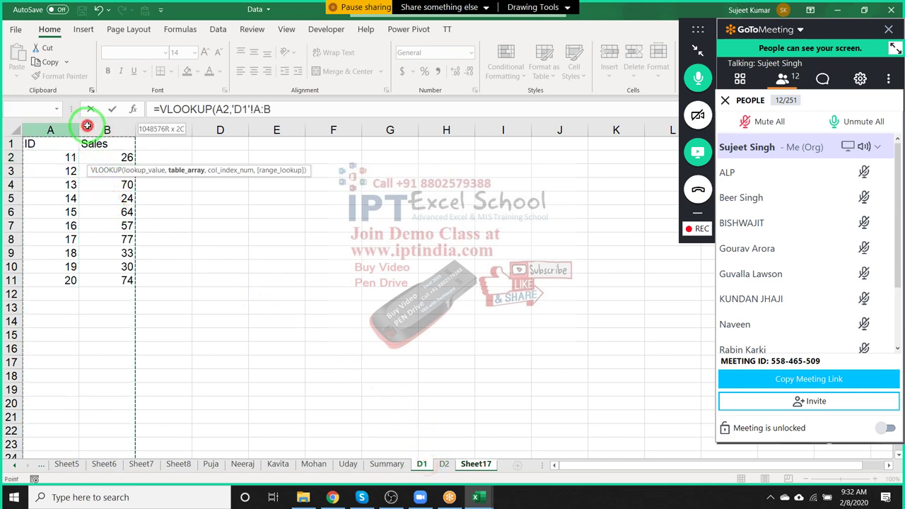
{"action": "type", "text": ",2"}
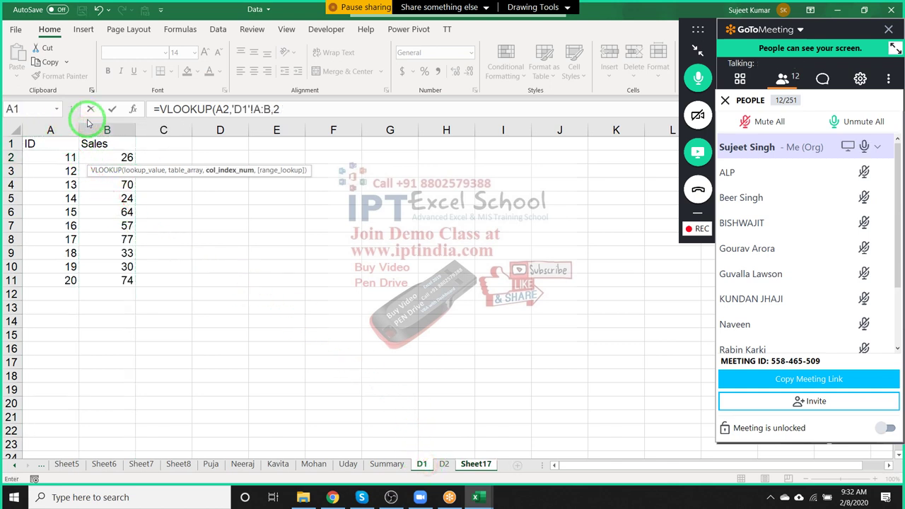
{"action": "type", "text": ",0"}
{"action": "key", "text": "Return"}
Step: Enter =VLOOKUP(A2,'D2'!A:B,2,0) in C2, which returns 37
{"action": "key", "text": "Up"}
{"action": "key", "text": "Right"}
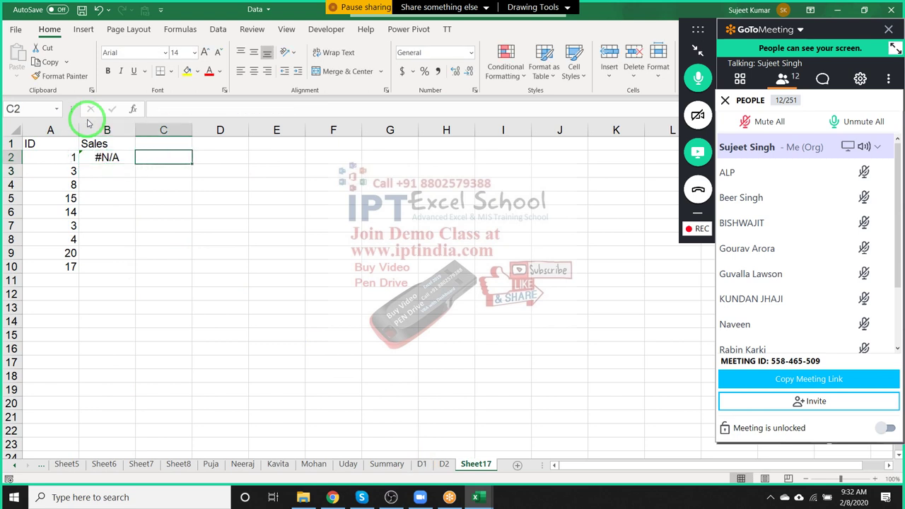
{"action": "type", "text": "=vl"}
{"action": "key", "text": "Tab"}
{"action": "key", "text": "Left"}
{"action": "key", "text": "Left"}
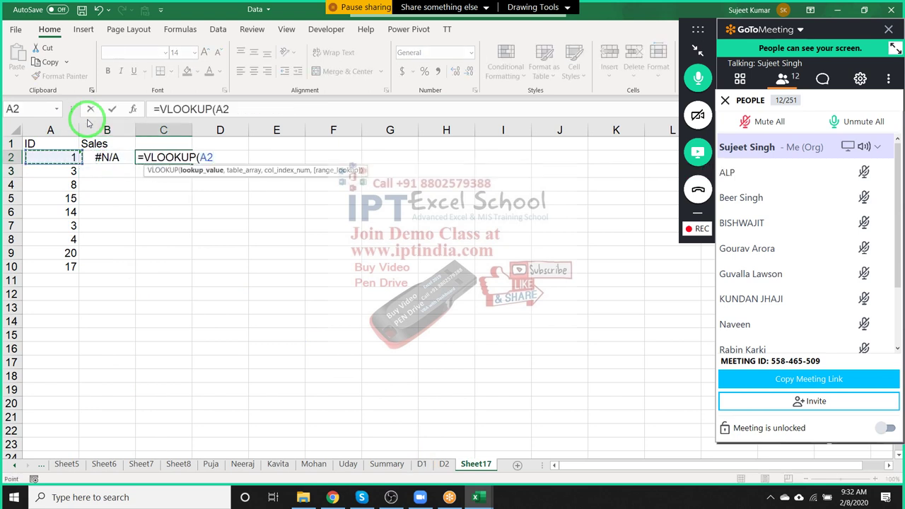
{"action": "left_click", "coordinate": [444, 464]}
{"action": "left_click_drag", "start_coordinate": [50, 130], "coordinate": [91, 130]}
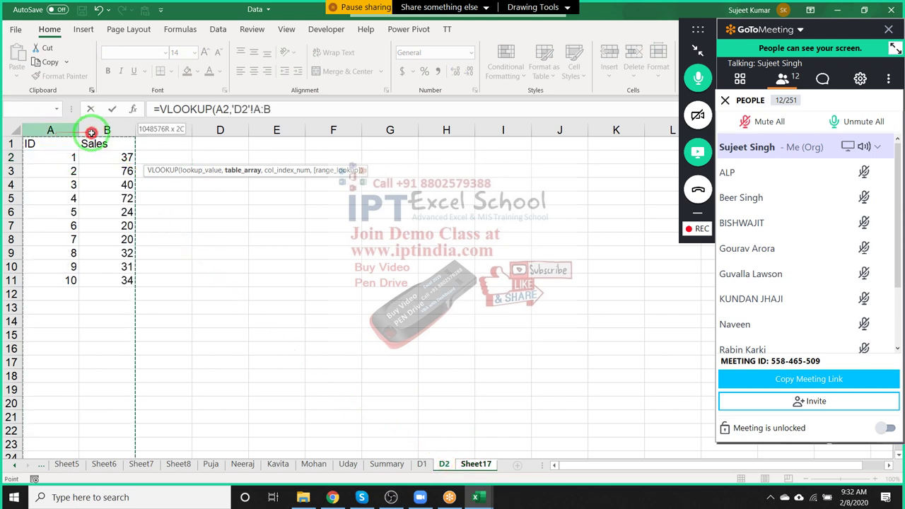
{"action": "type", "text": ",2,0"}
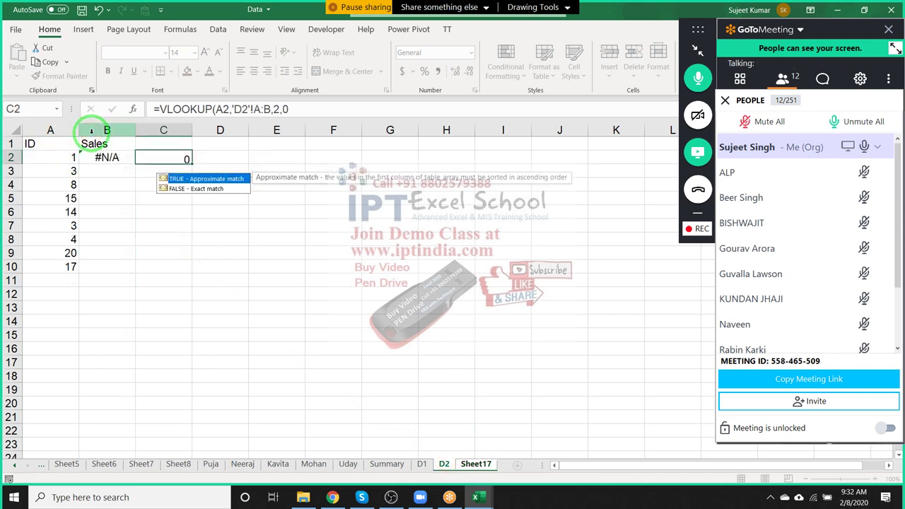
{"action": "key", "text": "Return"}
Step: Compare the D1 lookup formula in B2 with the D2 lookup formula in C2
{"action": "key", "text": "Up"}
{"action": "key", "text": "Left"}
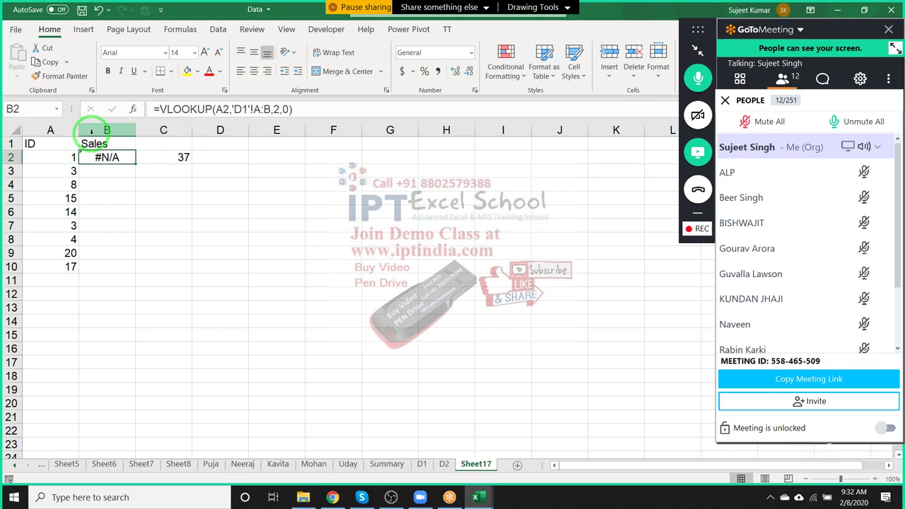
{"action": "key", "text": "Right"}
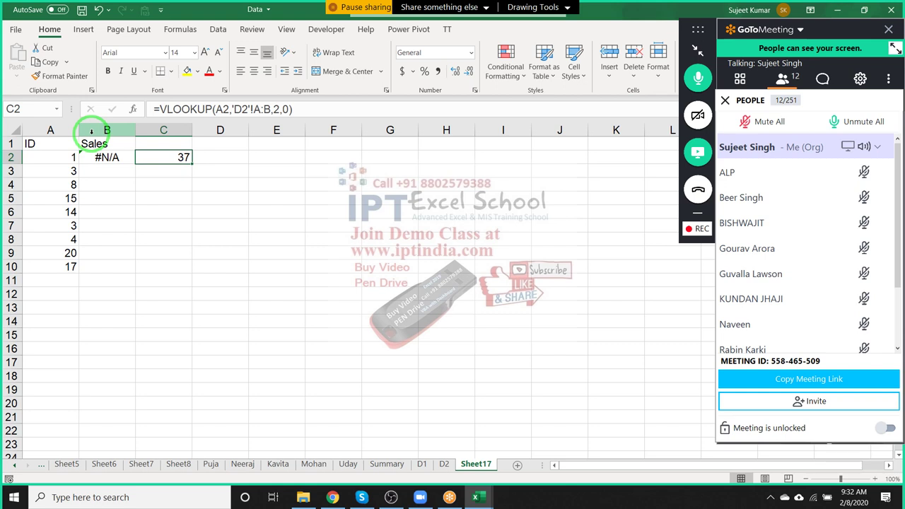
{"action": "key", "text": "Left"}
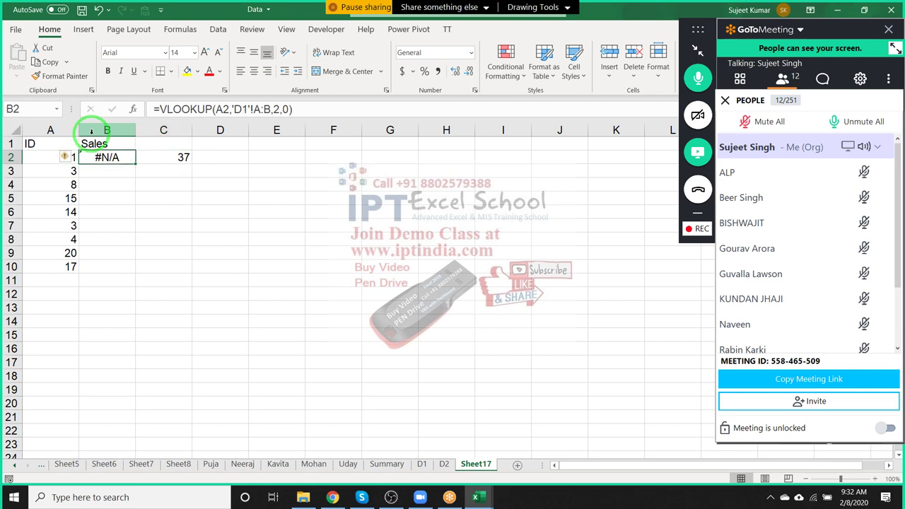
{"action": "key", "text": "Right"}
{"action": "key", "text": "Right"}
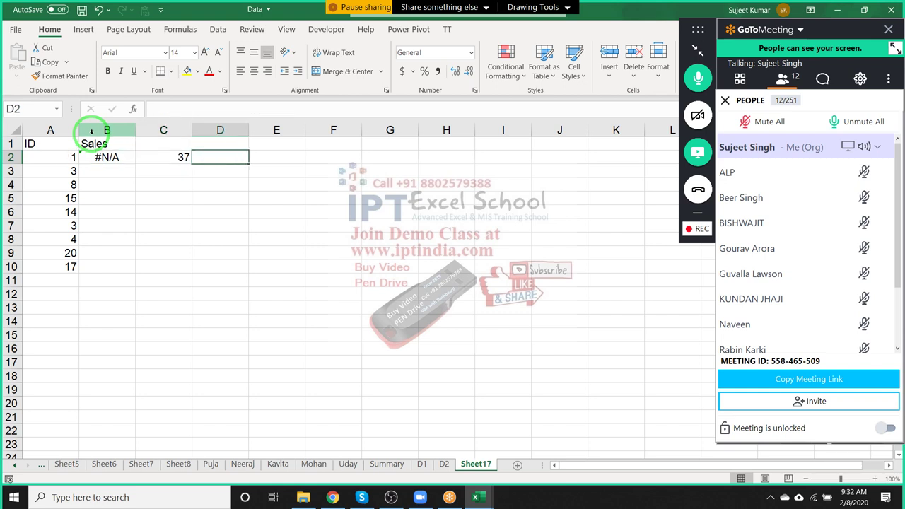
{"action": "key", "text": "Left"}
{"action": "key", "text": "Left"}
{"action": "key", "text": "Right"}
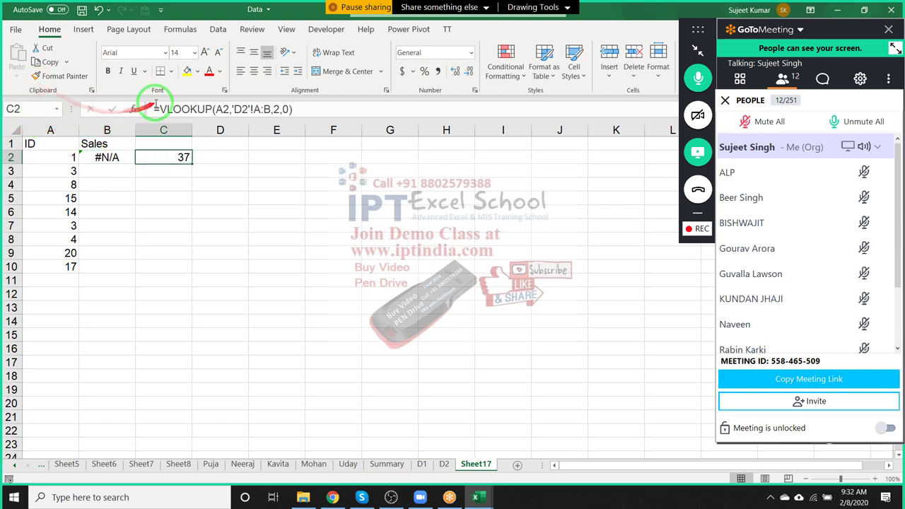
Step: Turn B2 into =IFERROR(VLOOKUP(A2,'D1'!A:B,2,0),VLOOKUP(A2,'D2'!A:B,2,0)) using the copied D2 lookup
{"action": "left_click_drag", "start_coordinate": [160, 109], "coordinate": [292, 111]}
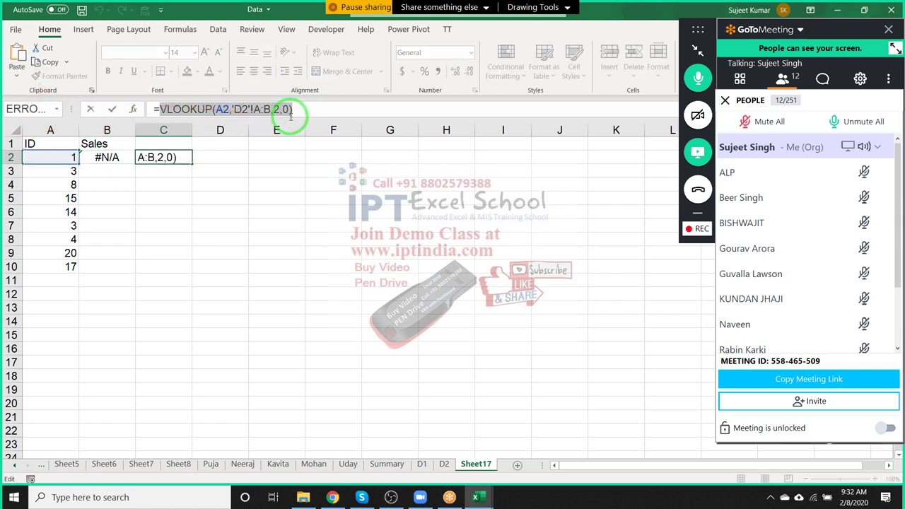
{"action": "key", "text": "Escape"}
{"action": "double_click", "coordinate": [126, 155]}
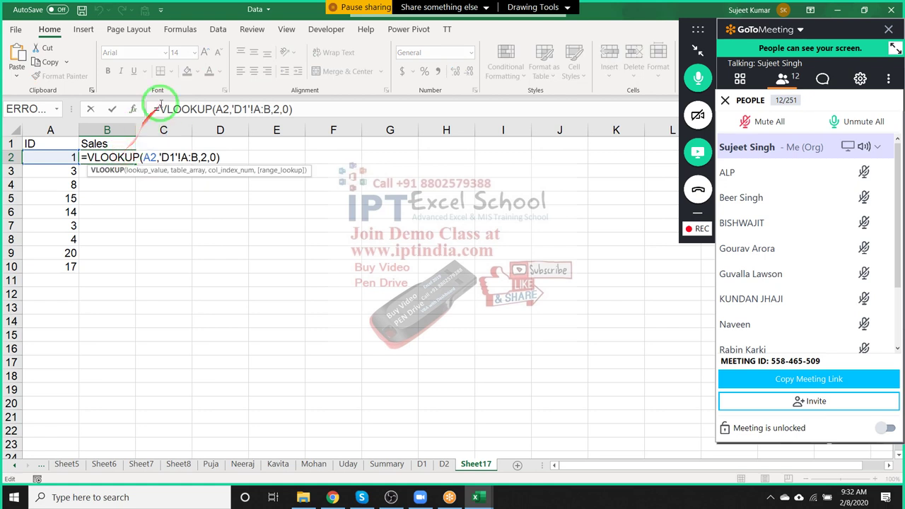
{"action": "left_click", "coordinate": [162, 109]}
{"action": "type", "text": "I"}
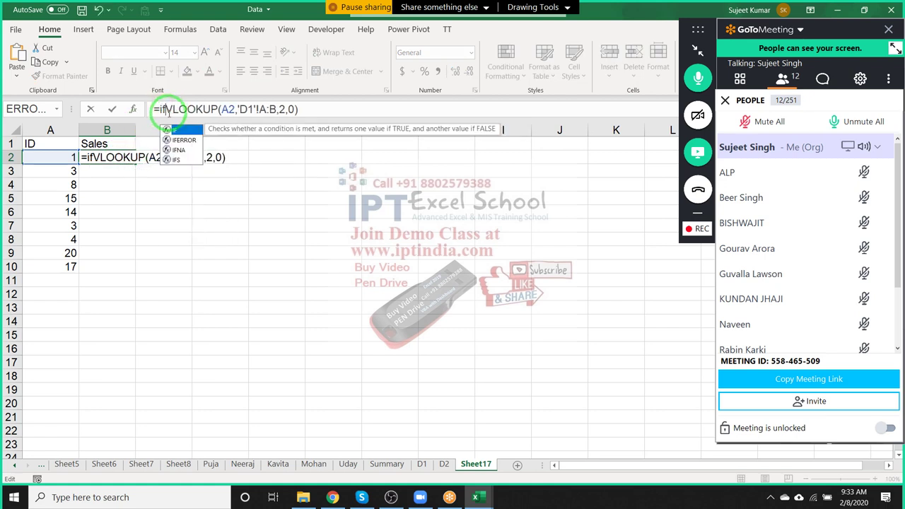
{"action": "type", "text": "FERROR("}
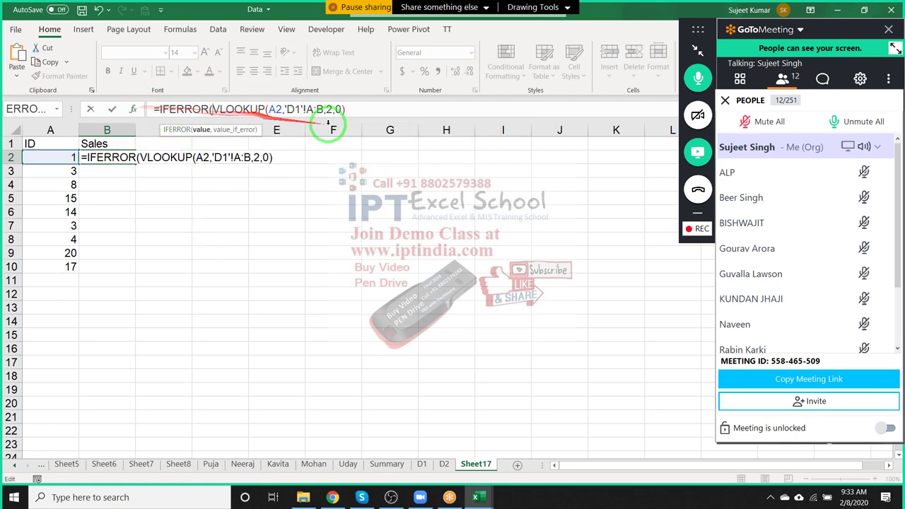
{"action": "left_click", "coordinate": [365, 106]}
{"action": "type", "text": ","}
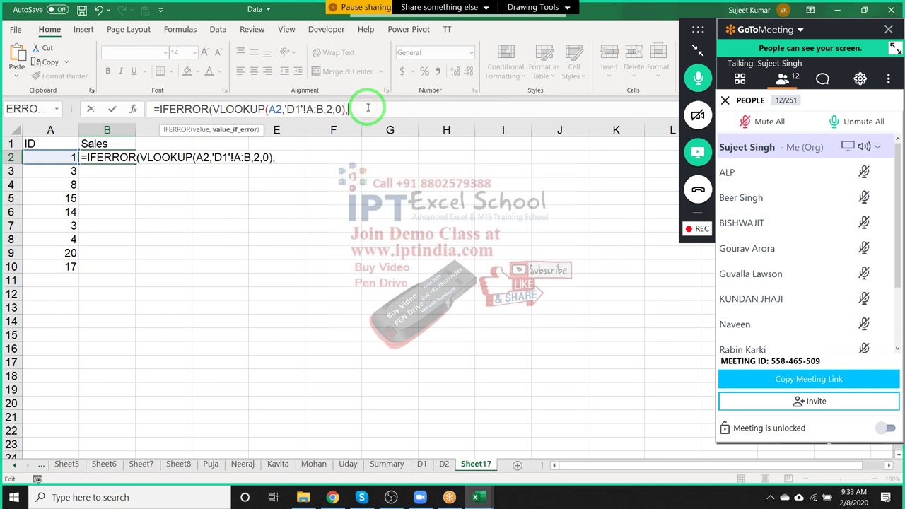
{"action": "key", "text": "ctrl+v"}
{"action": "type", "text": ")"}
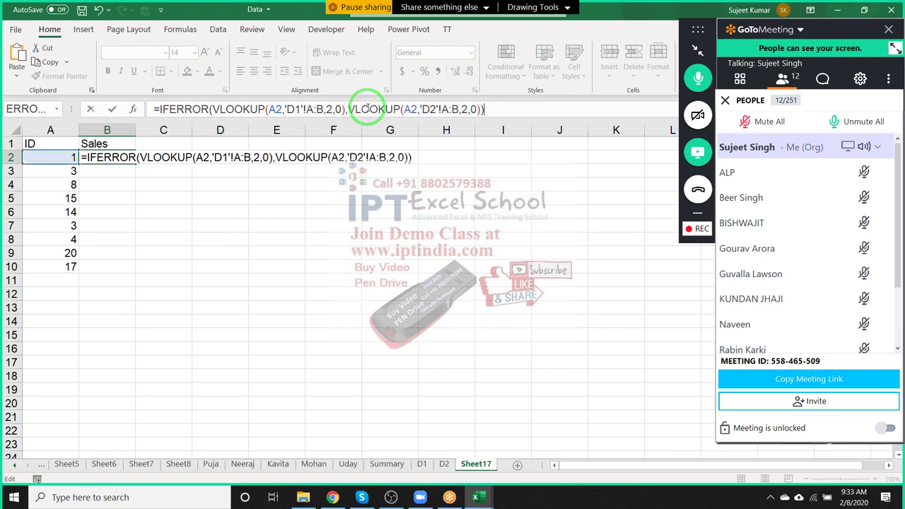
{"action": "mouse_move", "coordinate": [350, 152]}
{"action": "left_mouse_down"}
{"action": "mouse_move", "coordinate": [252, 110]}
{"action": "mouse_move", "coordinate": [347, 107]}
{"action": "left_mouse_up"}
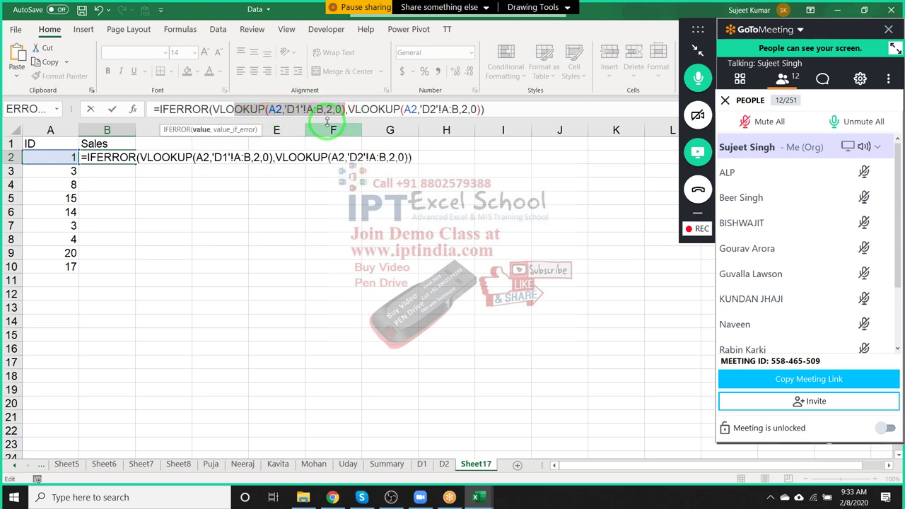
{"action": "left_click_drag", "start_coordinate": [348, 110], "coordinate": [481, 108]}
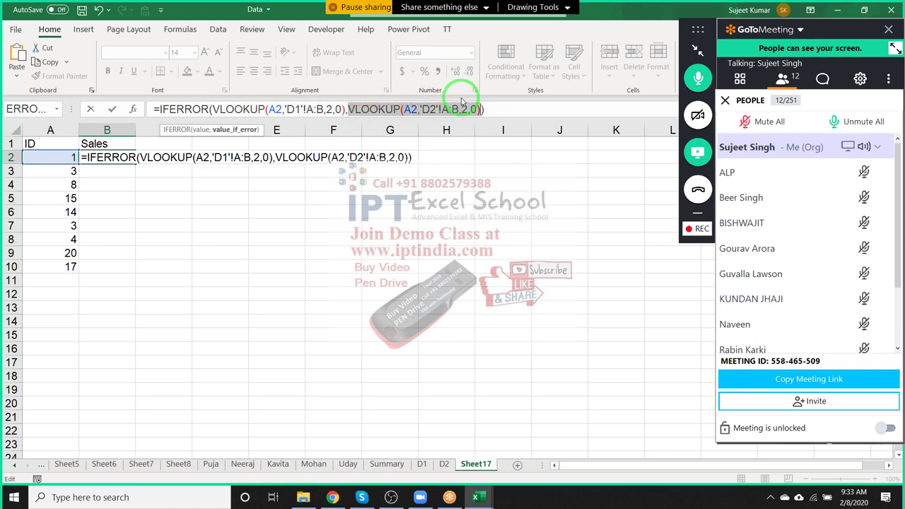
{"action": "key", "text": "Return"}
Step: Fill the IFERROR formula down to B10 and clear the leftover formula in C2
{"action": "left_click", "coordinate": [128, 163]}
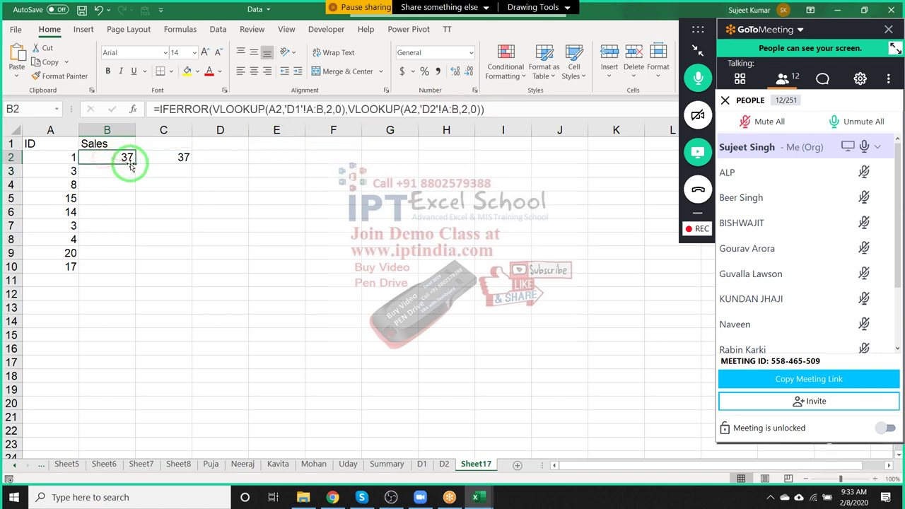
{"action": "left_click_drag", "start_coordinate": [133, 164], "coordinate": [131, 267]}
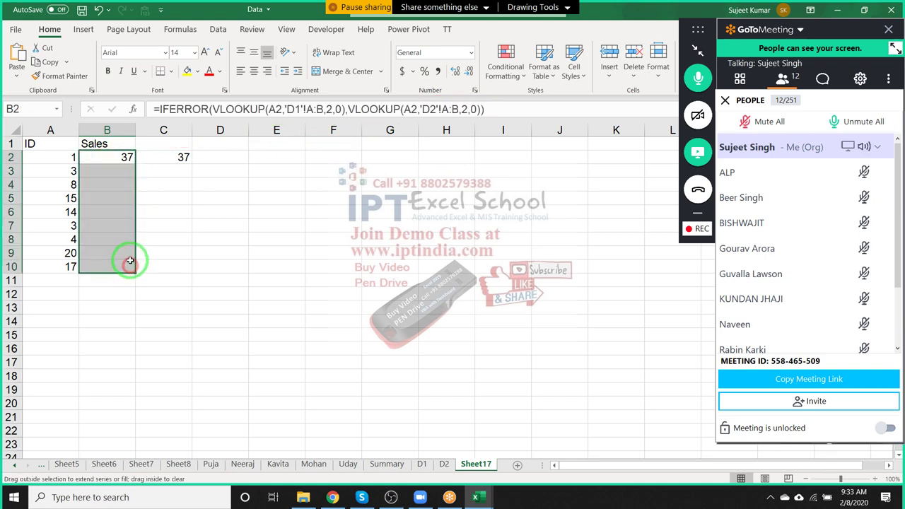
{"action": "left_click", "coordinate": [162, 159]}
{"action": "key", "text": "Delete"}
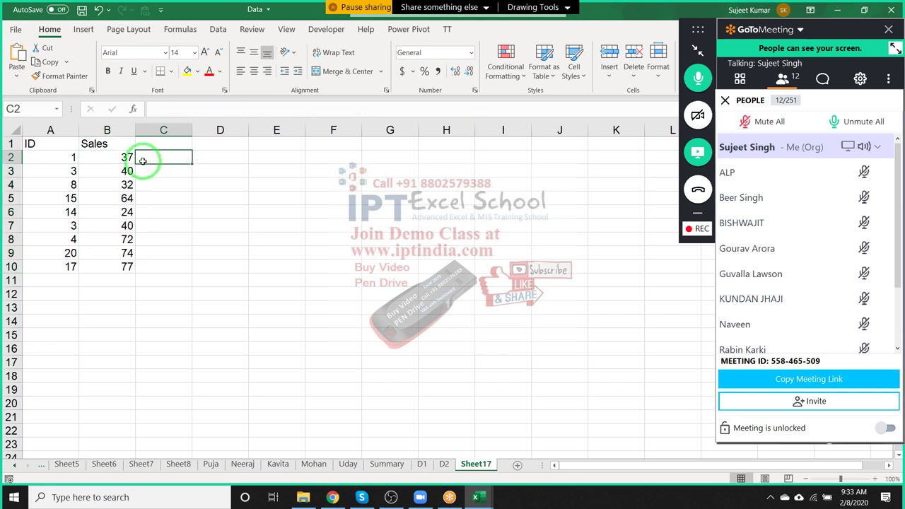
Step: Review B2's formula without changing it, then add a new worksheet
{"action": "double_click", "coordinate": [128, 158]}
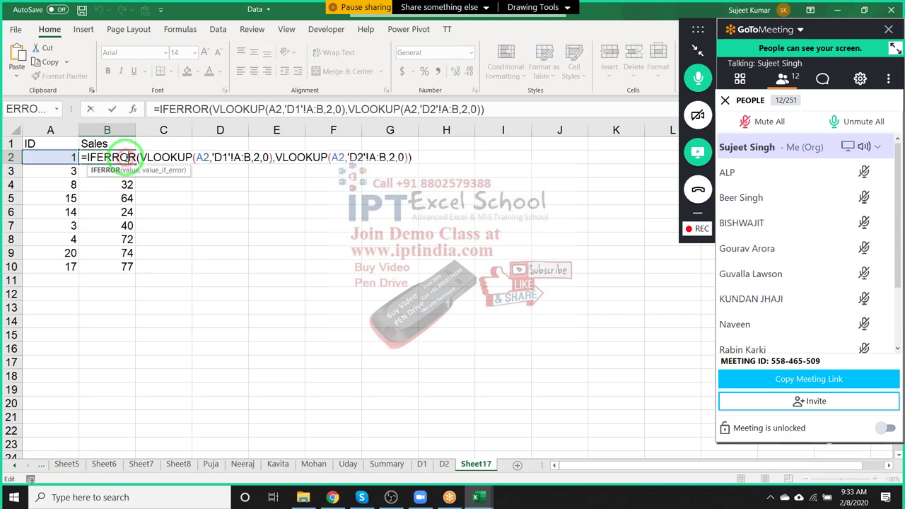
{"action": "left_click", "coordinate": [196, 159]}
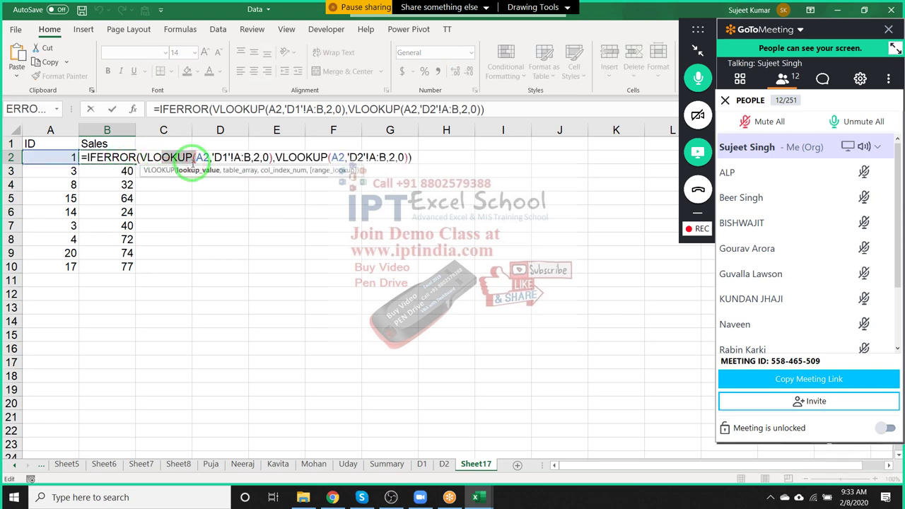
{"action": "key", "text": "Escape"}
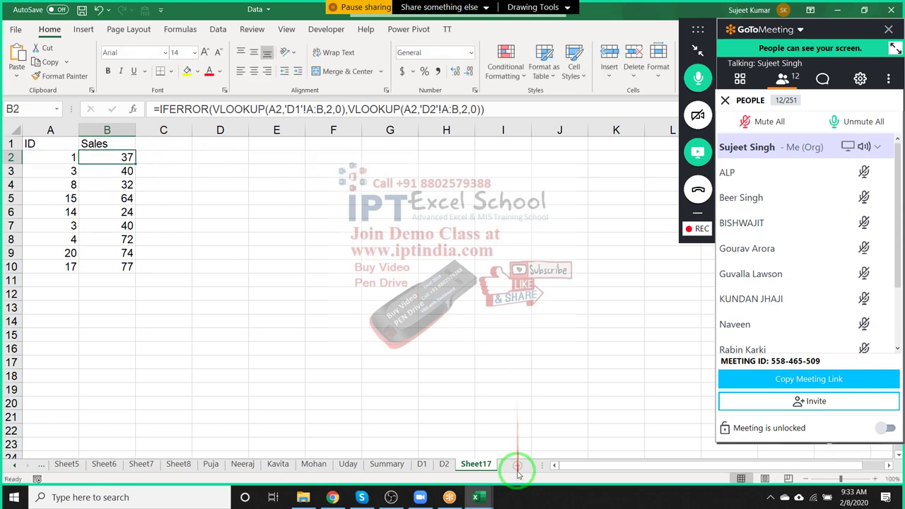
{"action": "left_click", "coordinate": [516, 467]}
Step: Rename the Sheet17 lookup tab to Show and the new Sheet18 tab to D3ID
{"action": "double_click", "coordinate": [487, 465]}
{"action": "type", "text": "D3"}
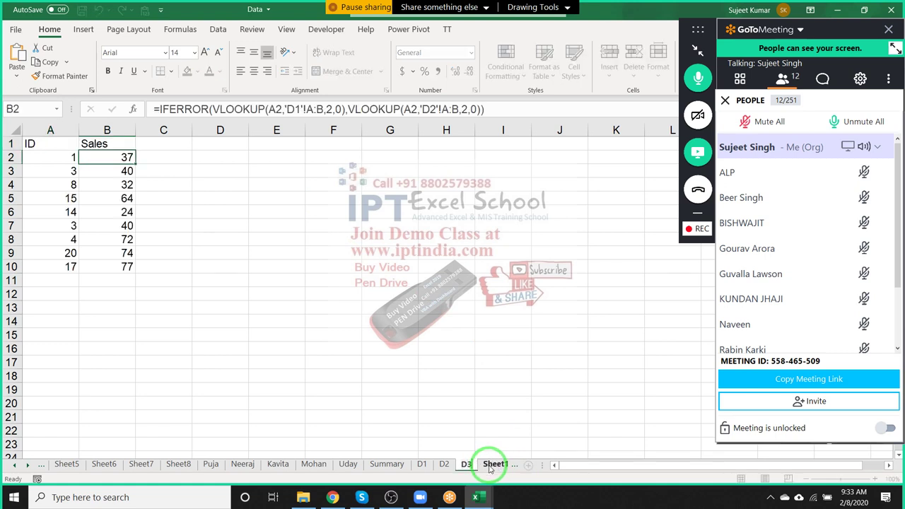
{"action": "left_click", "coordinate": [424, 368]}
{"action": "left_click", "coordinate": [472, 467]}
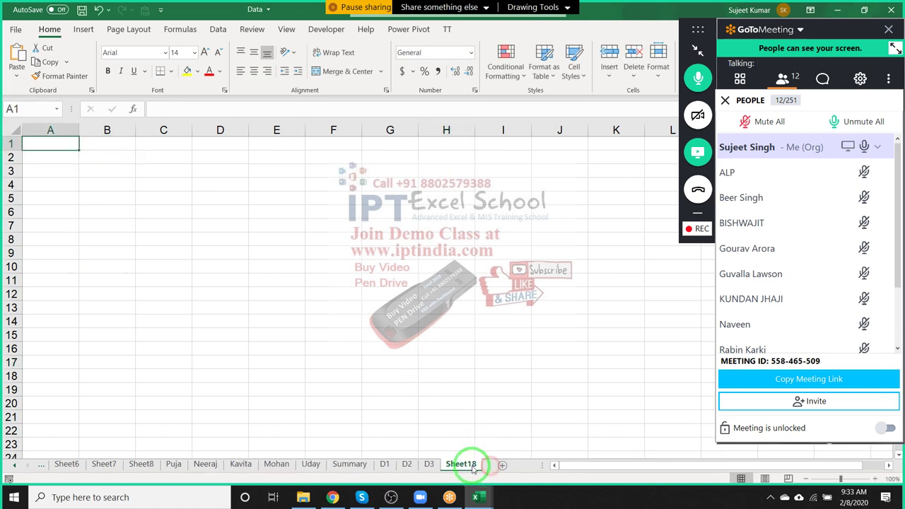
{"action": "left_click", "coordinate": [428, 464]}
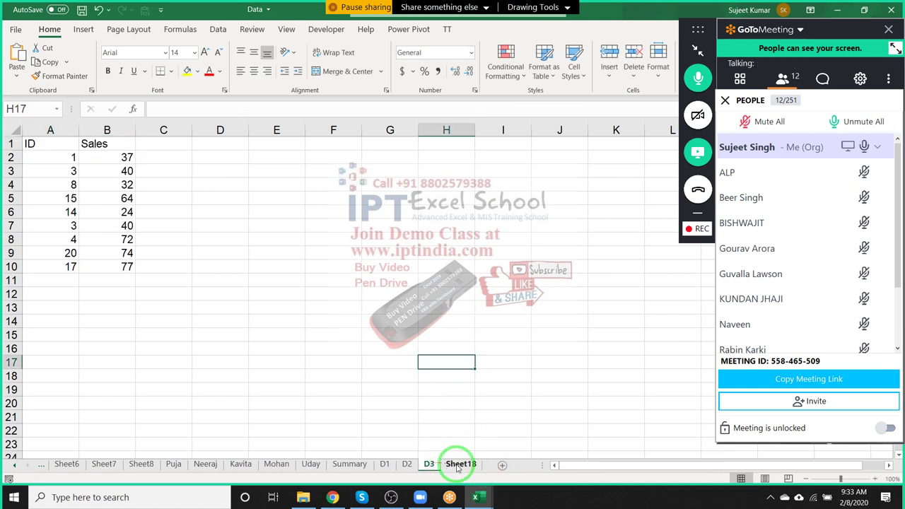
{"action": "left_click", "coordinate": [458, 467]}
{"action": "left_click", "coordinate": [437, 467]}
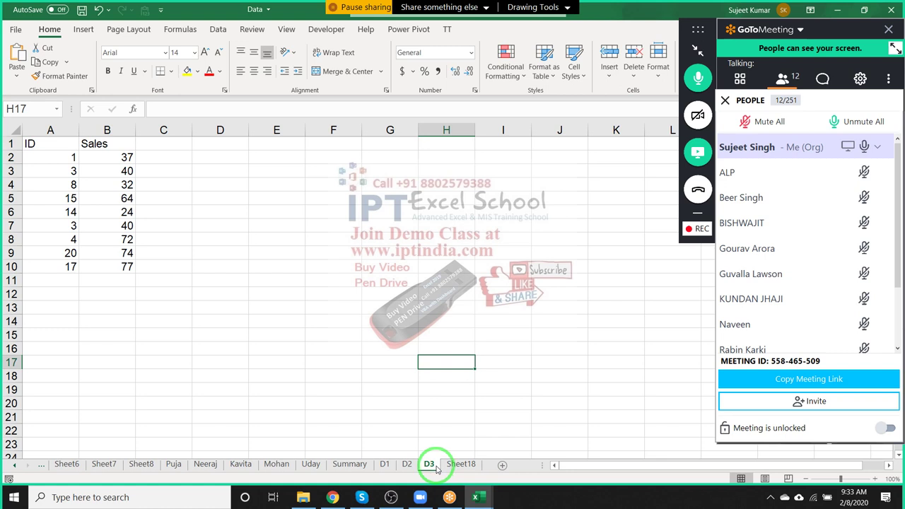
{"action": "double_click", "coordinate": [430, 466]}
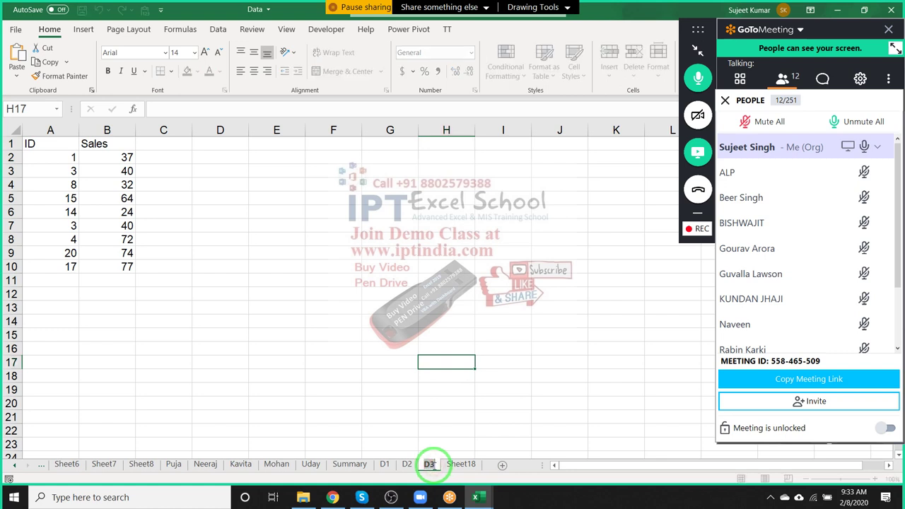
{"action": "type", "text": "Show"}
{"action": "left_click", "coordinate": [470, 465]}
{"action": "type", "text": "D3"}
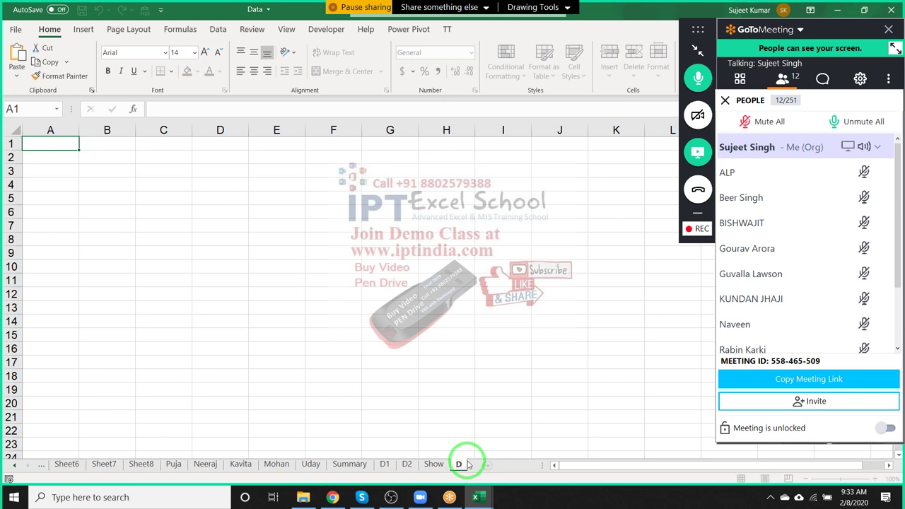
{"action": "left_click", "coordinate": [43, 144]}
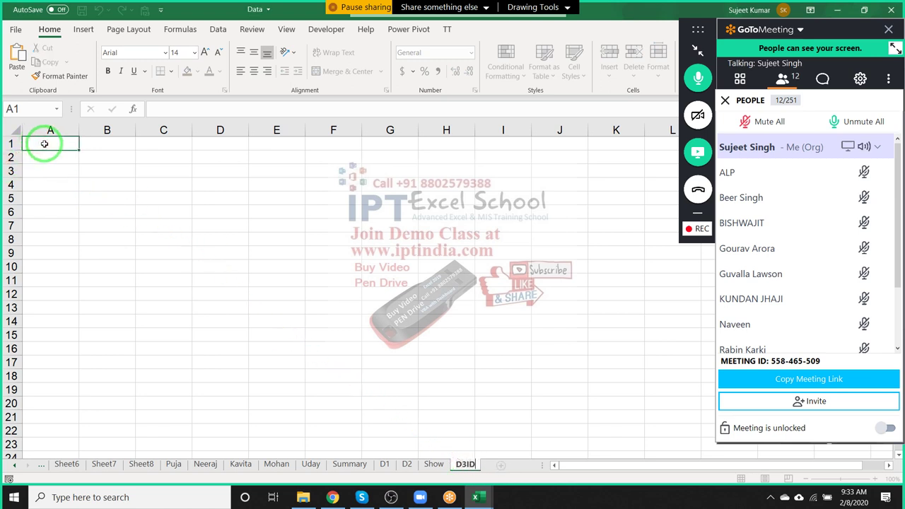
{"action": "left_click", "coordinate": [93, 178]}
Step: Add ID and Sales headers and fill IDs 21–29 down A2:A10
{"action": "left_click", "coordinate": [66, 151]}
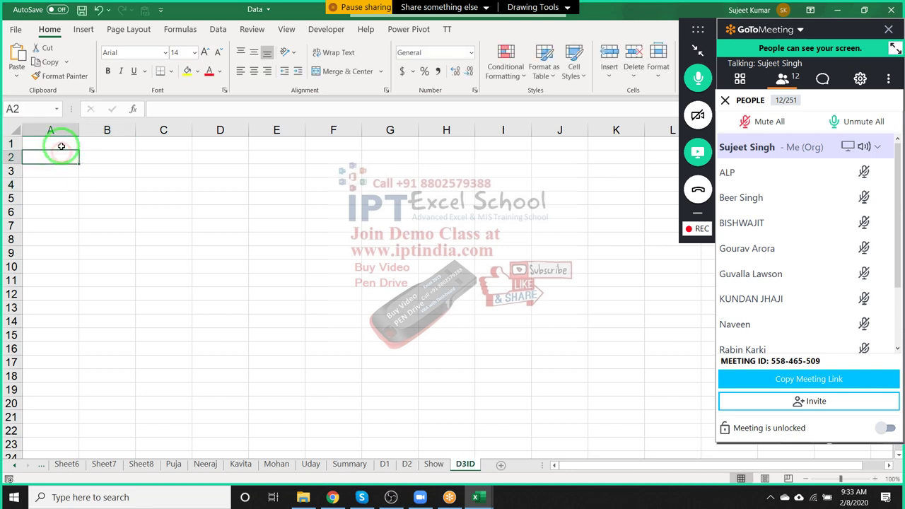
{"action": "left_click", "coordinate": [61, 145]}
{"action": "type", "text": "ID"}
{"action": "key", "text": "Tab"}
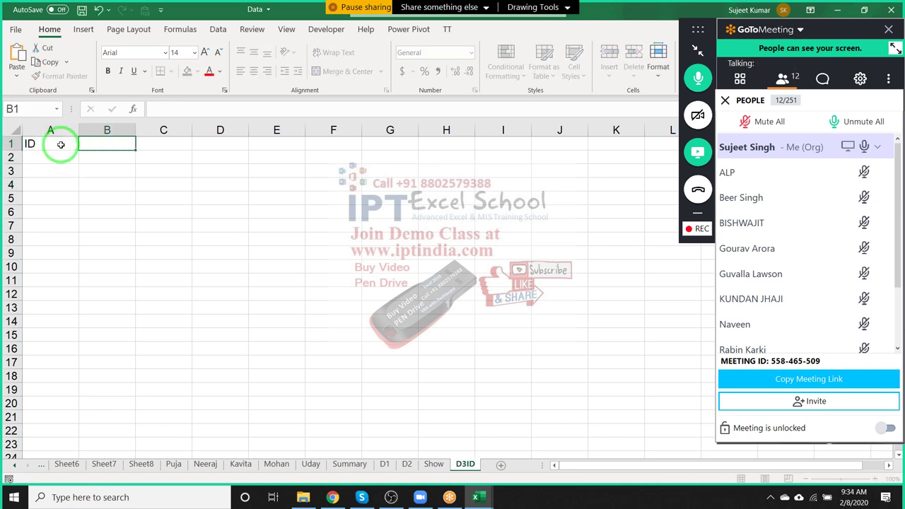
{"action": "type", "text": "Sa;es"}
{"action": "key", "text": "Return"}
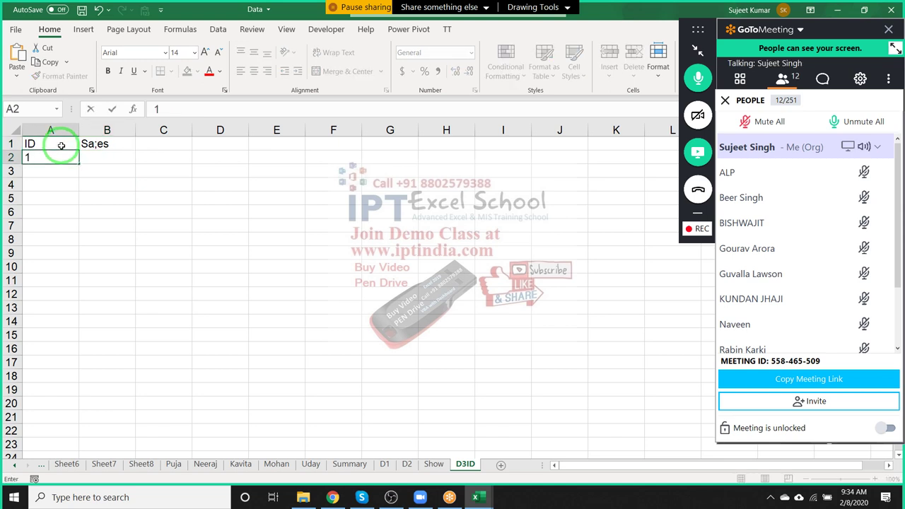
{"action": "type", "text": "2"}
{"action": "key", "text": "Return"}
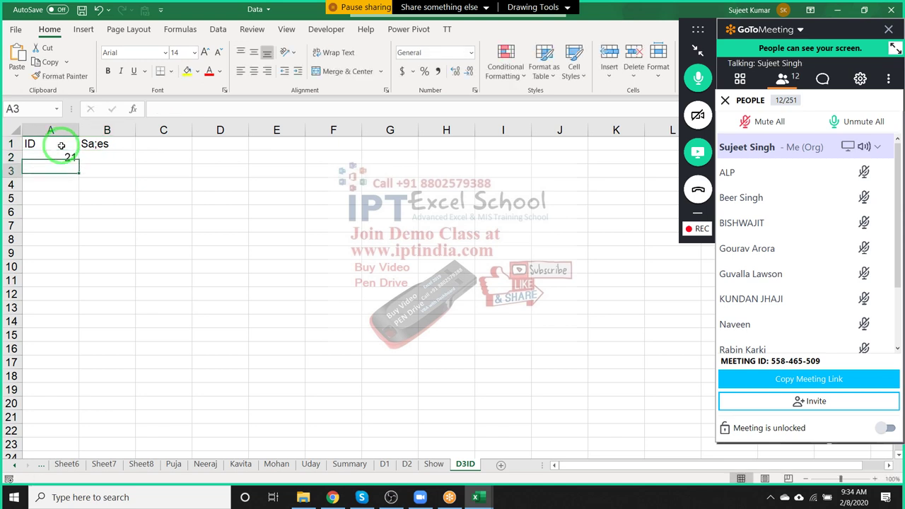
{"action": "type", "text": "22"}
{"action": "key", "text": "ctrl+Return"}
{"action": "key", "text": "Up"}
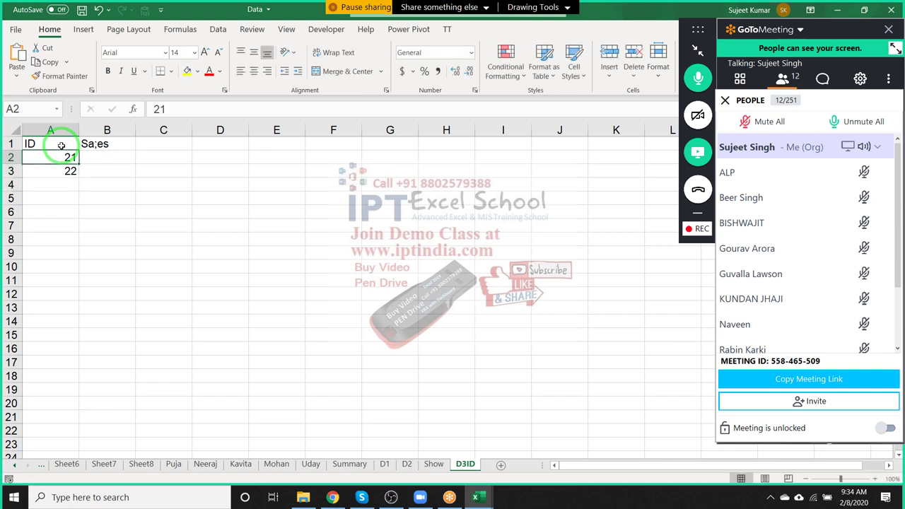
{"action": "key", "text": "shift+Down"}
{"action": "mouse_move", "coordinate": [80, 155]}
{"action": "left_mouse_down"}
{"action": "mouse_move", "coordinate": [97, 190]}
{"action": "mouse_move", "coordinate": [77, 266]}
{"action": "left_mouse_up"}
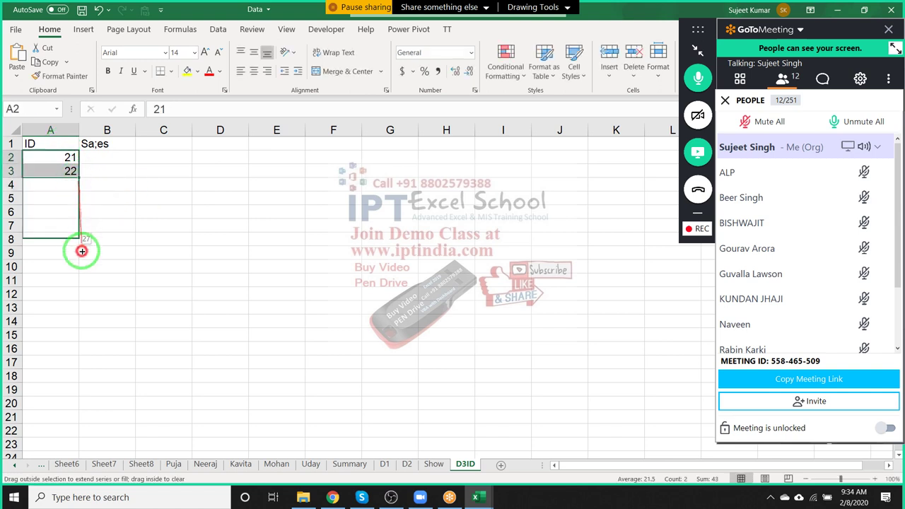
{"action": "left_click", "coordinate": [107, 154]}
Step: Correct the misspelt Sales header in B1
{"action": "left_click", "coordinate": [104, 145]}
{"action": "type", "text": "Sa"}
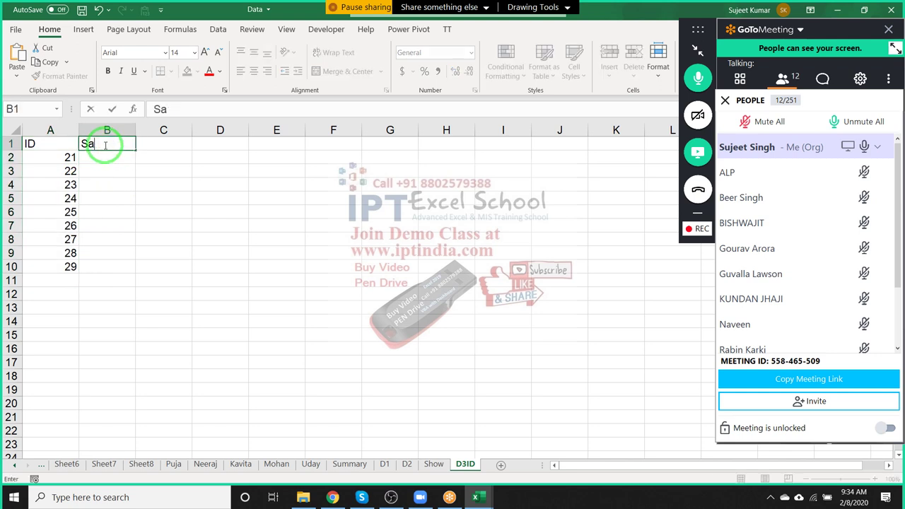
{"action": "key", "text": "Return"}
Step: Fill B2:B10 with =RANDBETWEEN(10,90) and paste them back as fixed values
{"action": "type", "text": "=ra"}
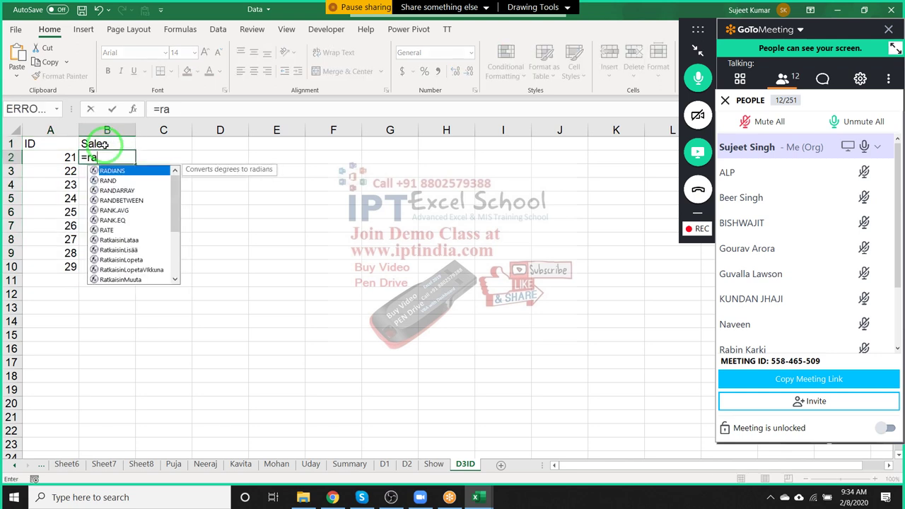
{"action": "key", "text": "Down"}
{"action": "key", "text": "Down"}
{"action": "key", "text": "Down"}
{"action": "key", "text": "Tab"}
{"action": "type", "text": "1"}
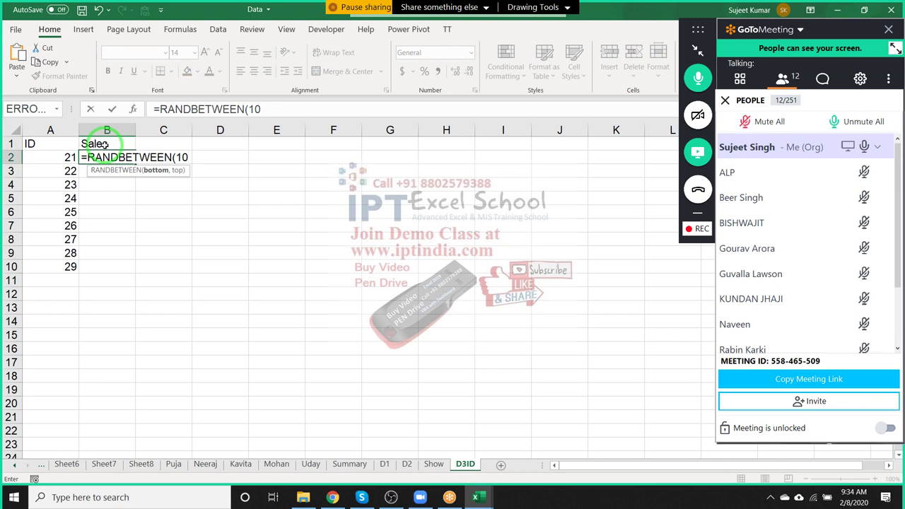
{"action": "type", "text": ",90"}
{"action": "key", "text": "Return"}
{"action": "key", "text": "Left"}
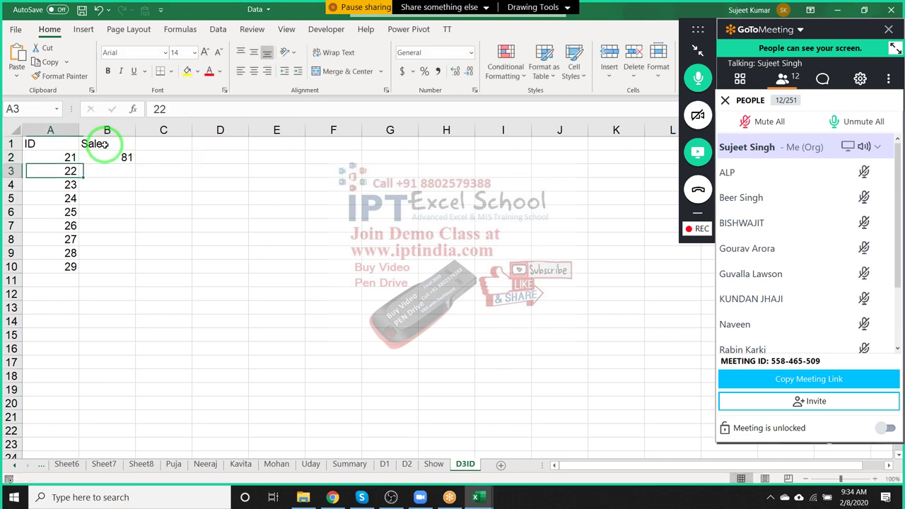
{"action": "key", "text": "ctrl+Down"}
{"action": "key", "text": "Right"}
{"action": "key", "text": "ctrl+shift+Up"}
{"action": "key", "text": "ctrl+d"}
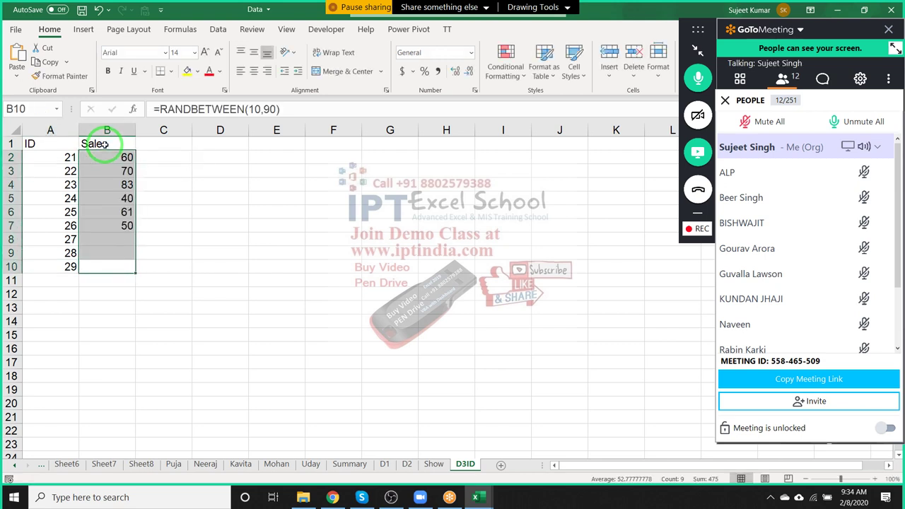
{"action": "key", "text": "ctrl+c"}
{"action": "left_click", "coordinate": [13, 76]}
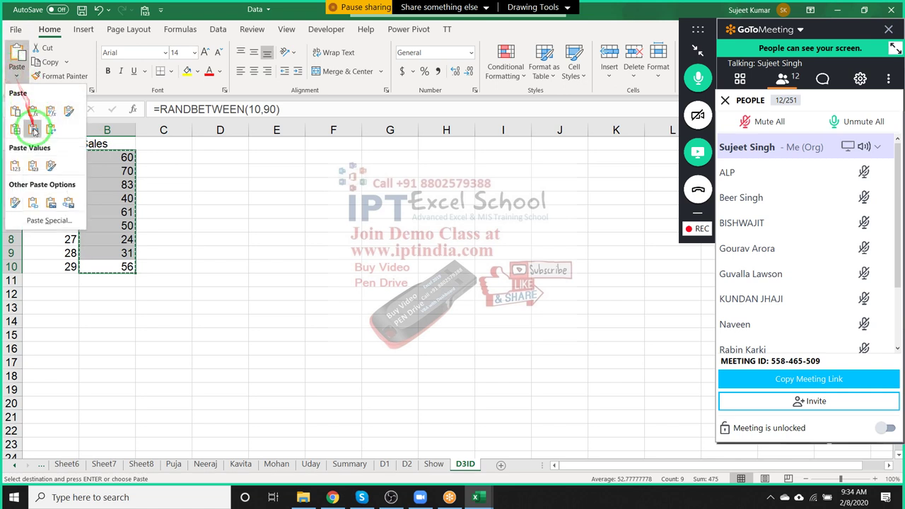
{"action": "left_click", "coordinate": [17, 162]}
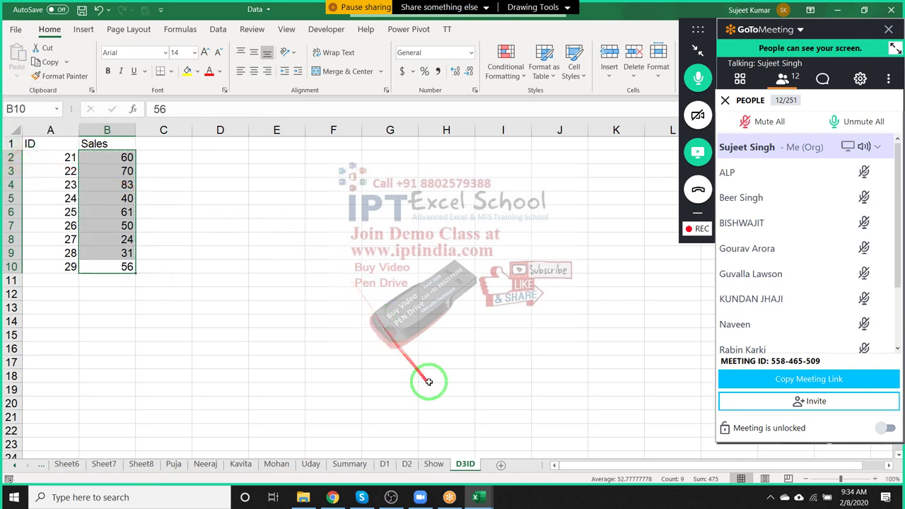
Step: Rename the D3ID sheet to D3
{"action": "left_click", "coordinate": [434, 465]}
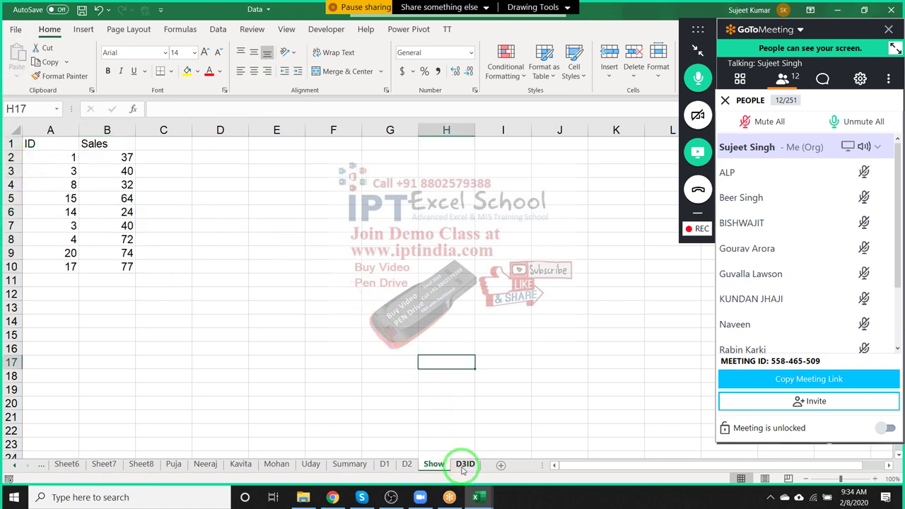
{"action": "left_click", "coordinate": [464, 467]}
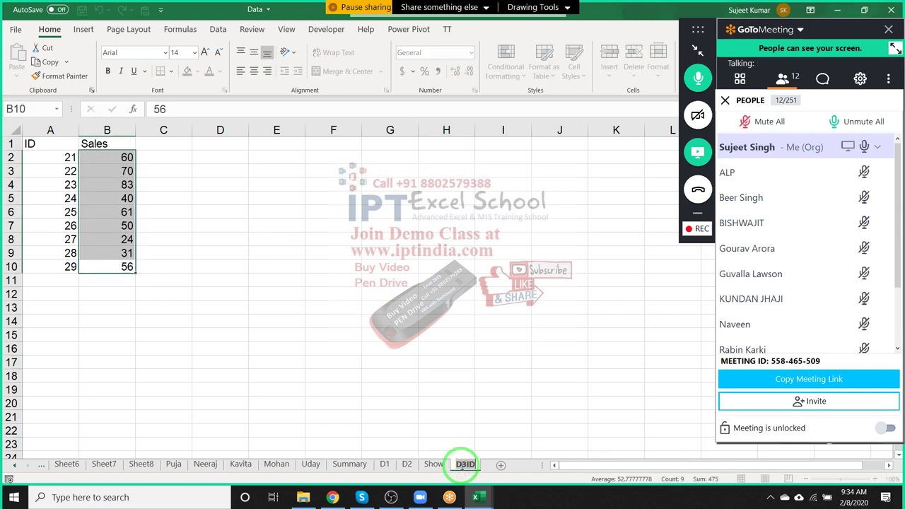
{"action": "type", "text": "D3"}
{"action": "key", "text": "Return"}
Step: Go to the Show sheet and select the Sales formula in B2
{"action": "left_click", "coordinate": [458, 425]}
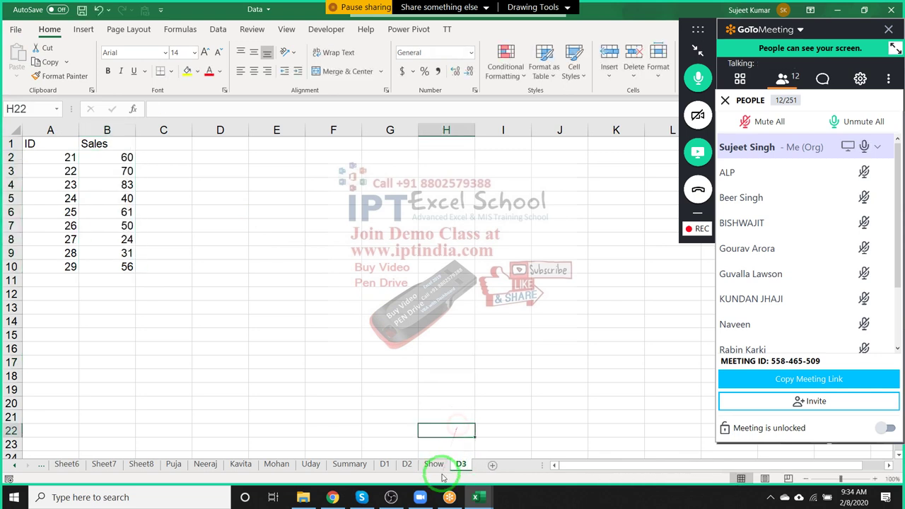
{"action": "left_click", "coordinate": [435, 464]}
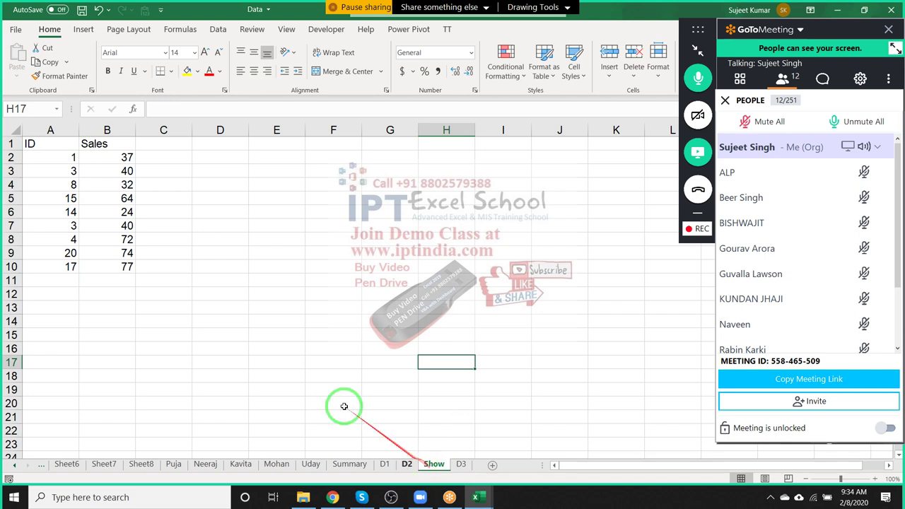
{"action": "left_click", "coordinate": [148, 157]}
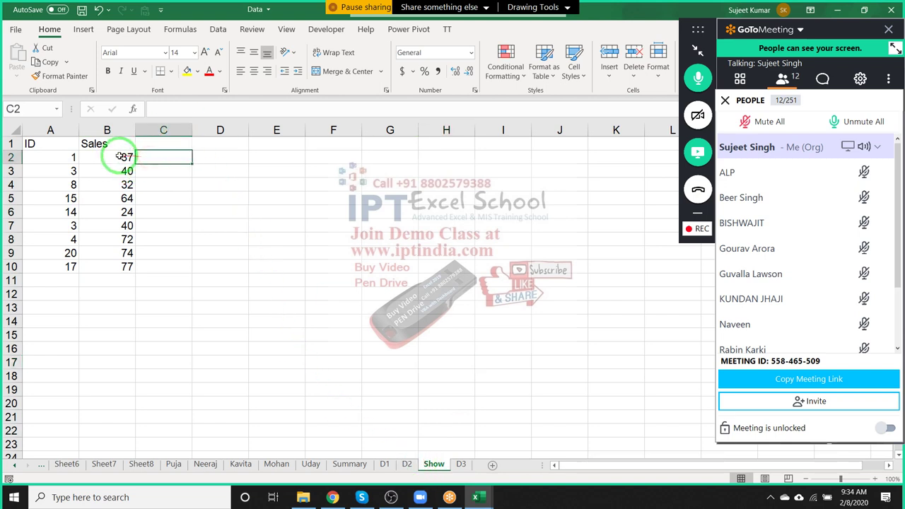
{"action": "left_click", "coordinate": [122, 157]}
Step: Wrap B2's existing D1/D2 lookup formula in a new outer IFERROR
{"action": "left_click", "coordinate": [157, 110]}
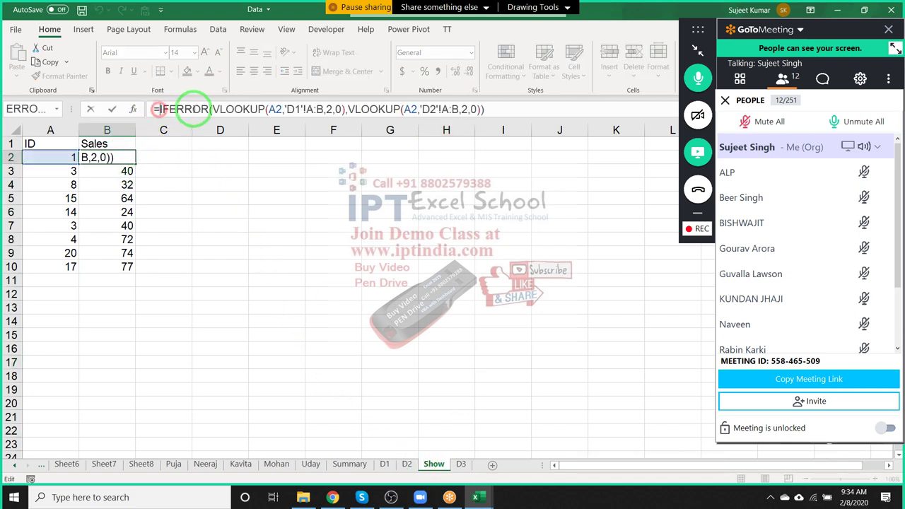
{"action": "type", "text": "if"}
{"action": "key", "text": "Down"}
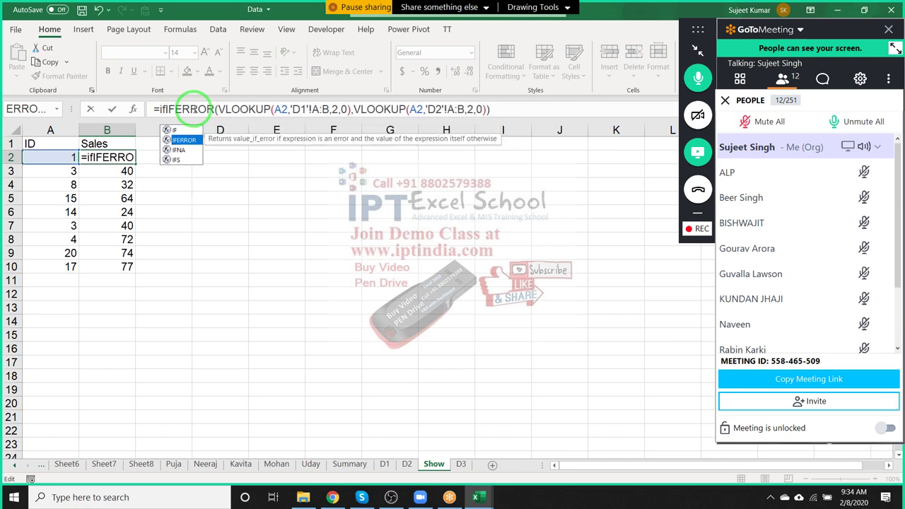
{"action": "key", "text": "Tab"}
Step: Add VLOOKUP(A2,'D3'!A:B,2,0) as the fallback, accept the parenthesis correction, and check B2
{"action": "left_click", "coordinate": [573, 107]}
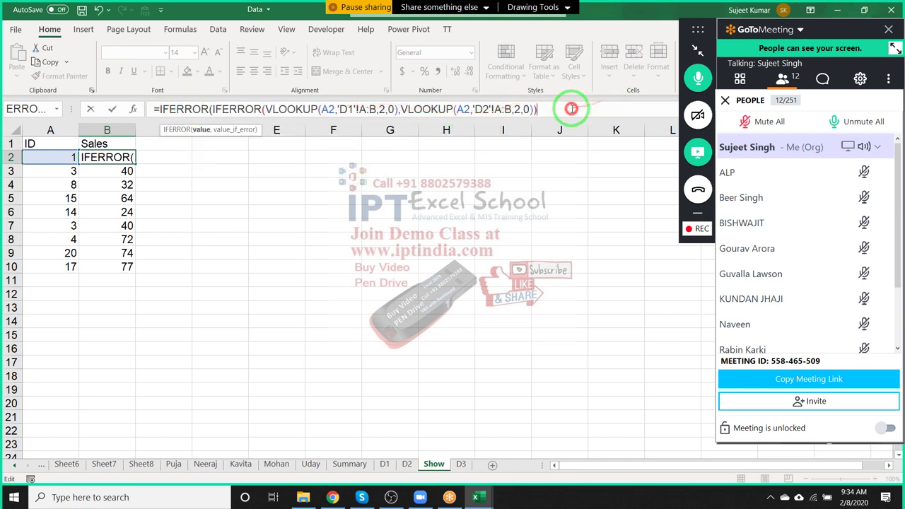
{"action": "type", "text": ",v"}
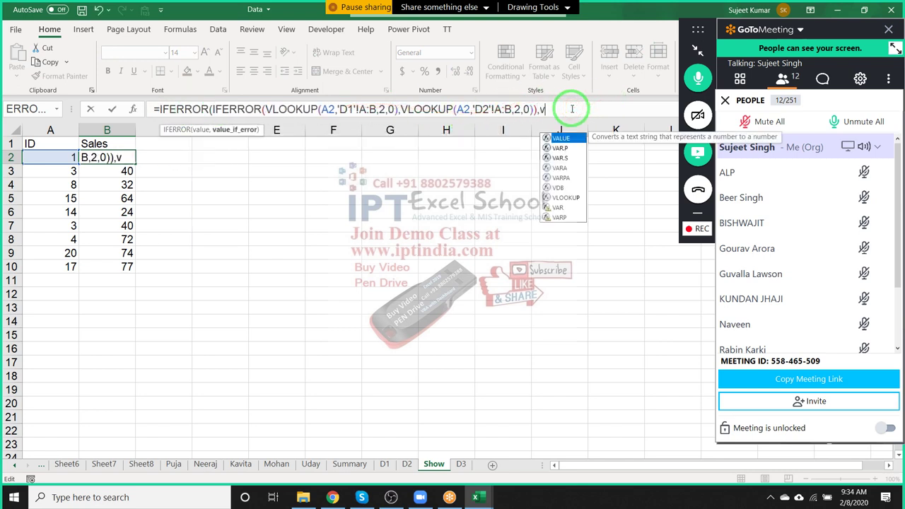
{"action": "type", "text": "l"}
{"action": "key", "text": "Tab"}
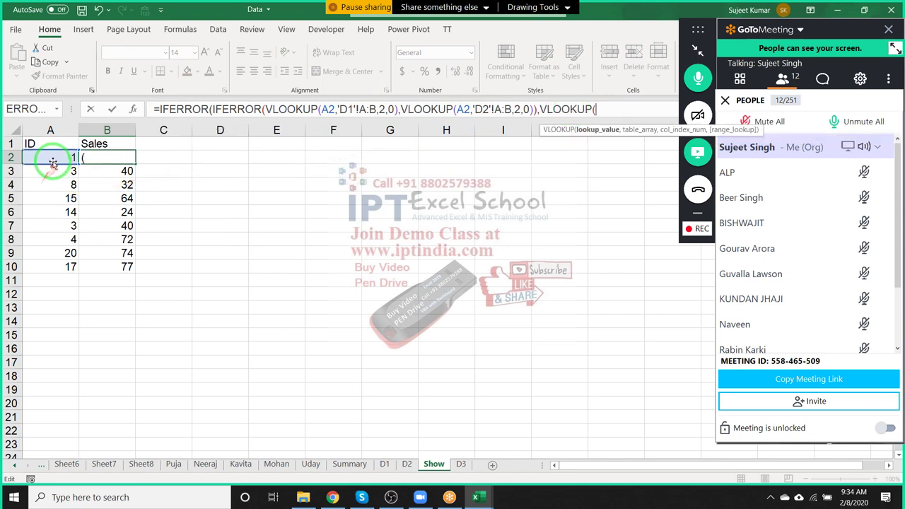
{"action": "left_click", "coordinate": [51, 164]}
{"action": "type", "text": ","}
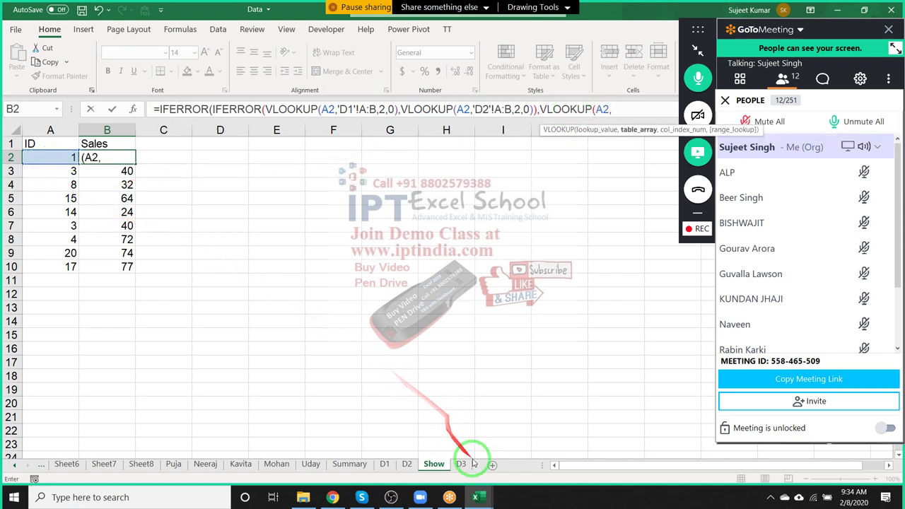
{"action": "left_click", "coordinate": [461, 464]}
{"action": "left_click_drag", "start_coordinate": [71, 130], "coordinate": [107, 130]}
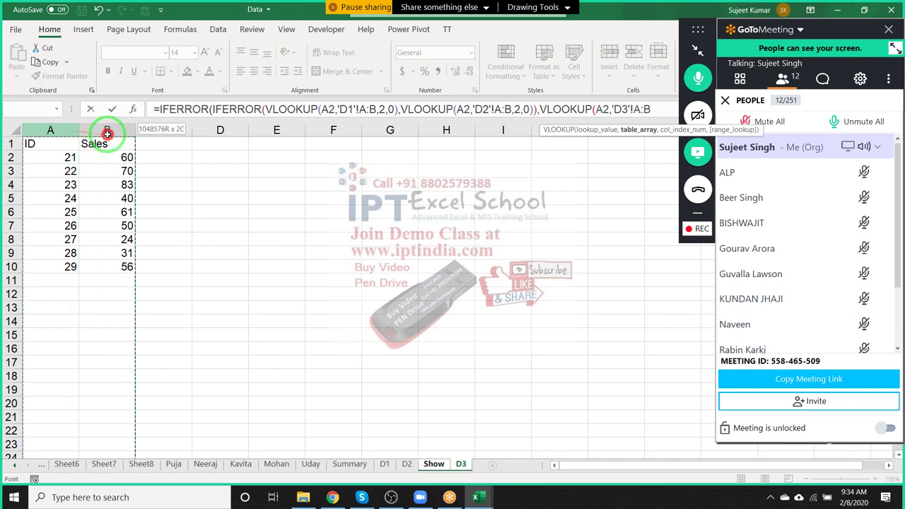
{"action": "type", "text": ",2,"}
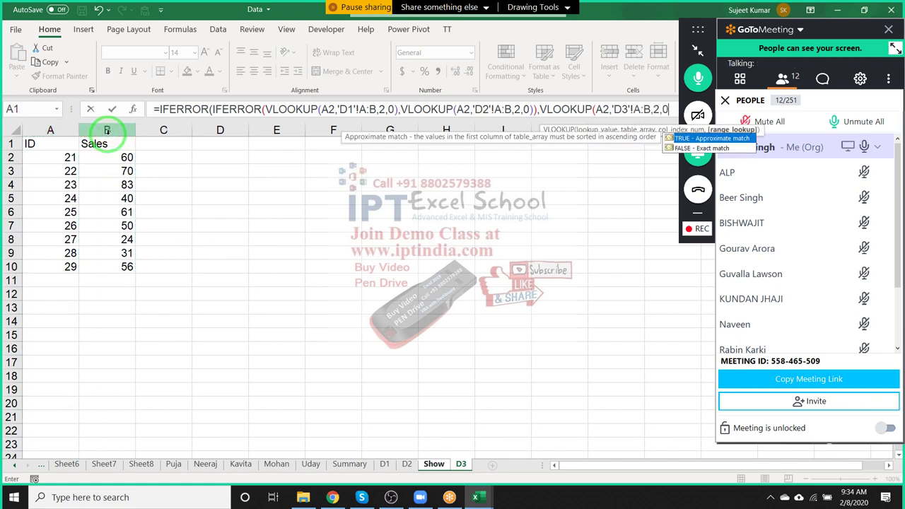
{"action": "type", "text": "0)"}
{"action": "key", "text": "Return"}
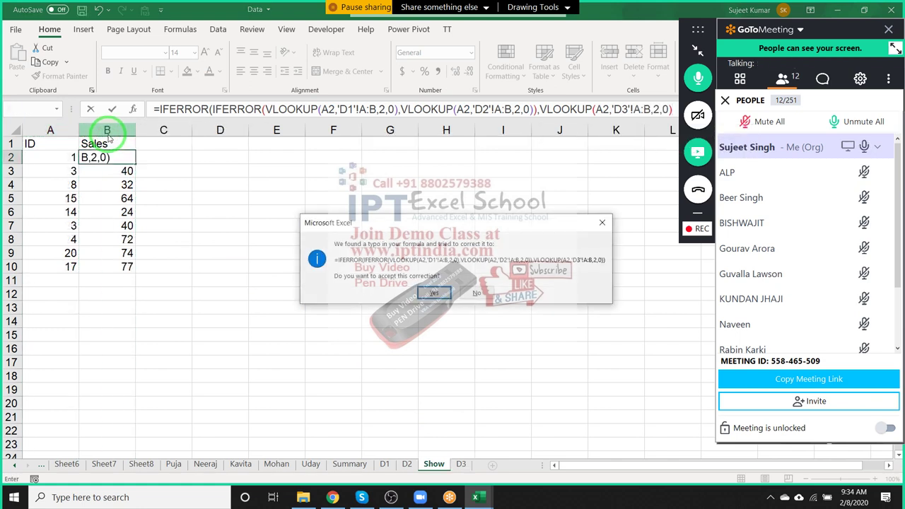
{"action": "key", "text": "Return"}
{"action": "key", "text": "Up"}
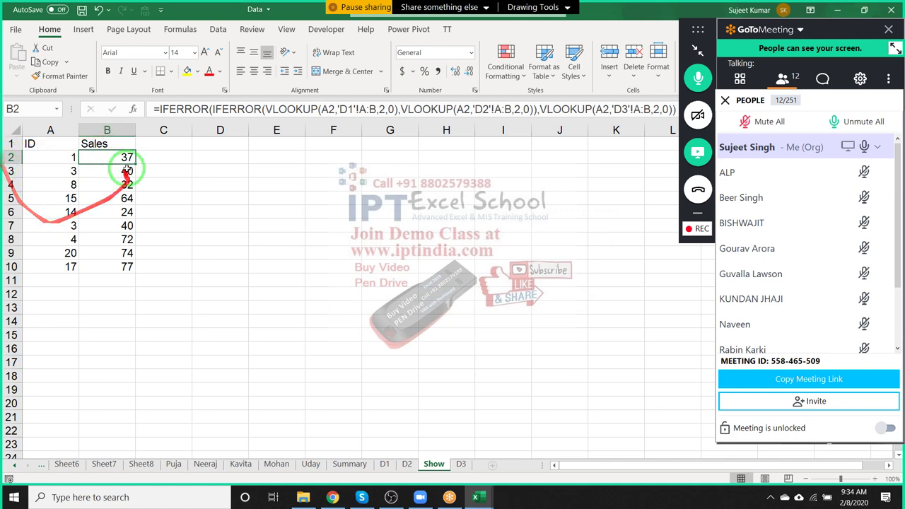
{"action": "double_click", "coordinate": [122, 156]}
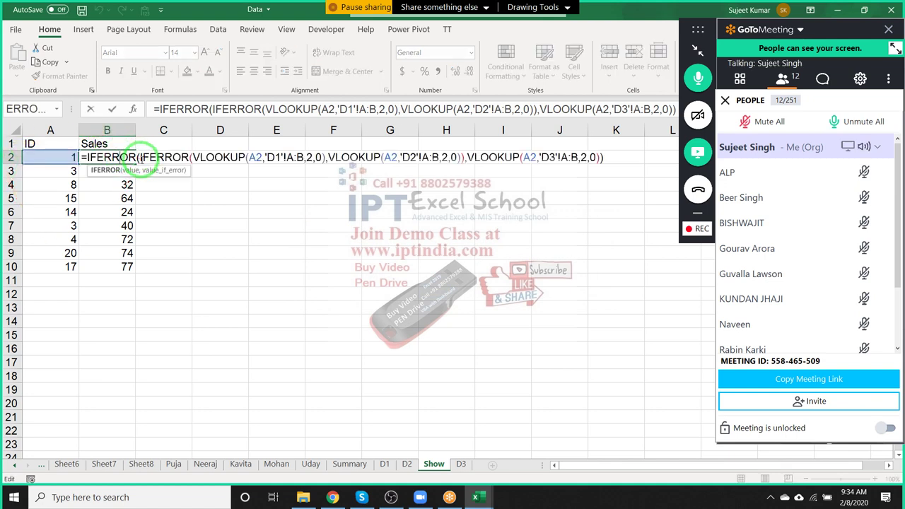
{"action": "left_click_drag", "start_coordinate": [140, 157], "coordinate": [466, 157]}
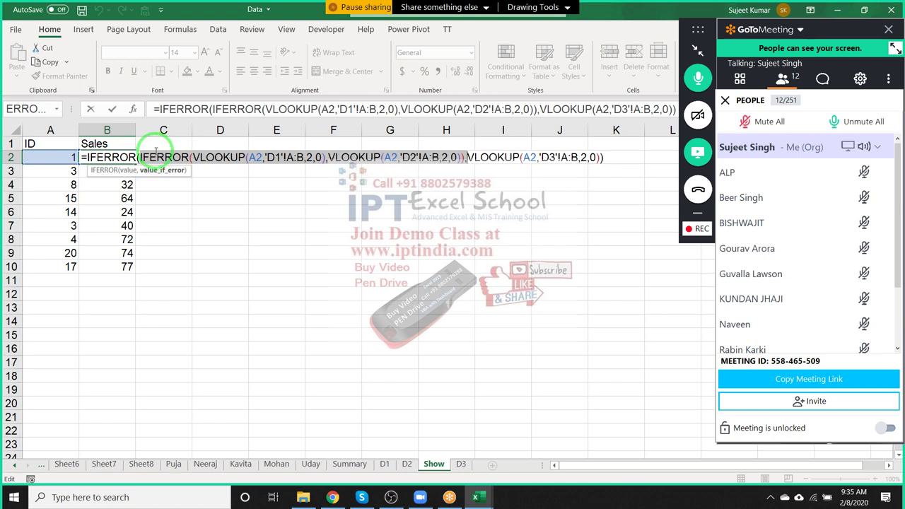
{"action": "left_click_drag", "start_coordinate": [155, 150], "coordinate": [389, 366]}
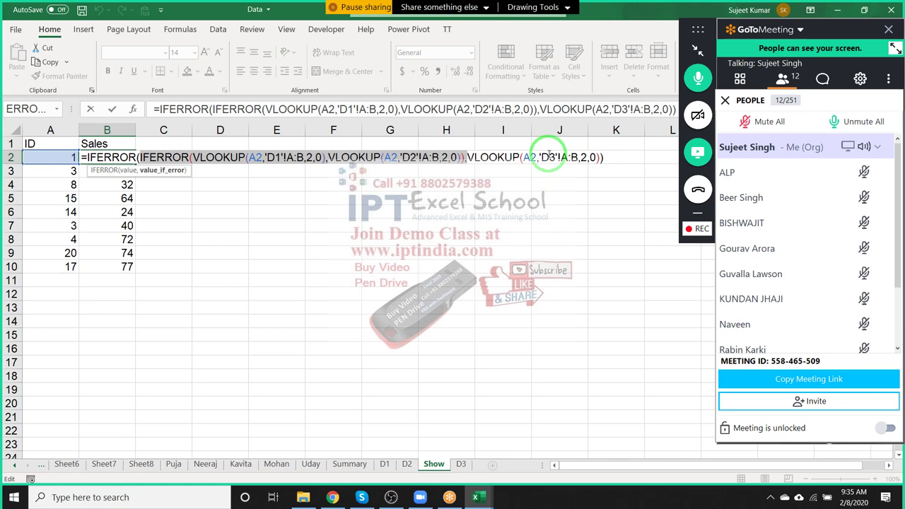
{"action": "key", "text": "Return"}
{"action": "key", "text": "Up"}
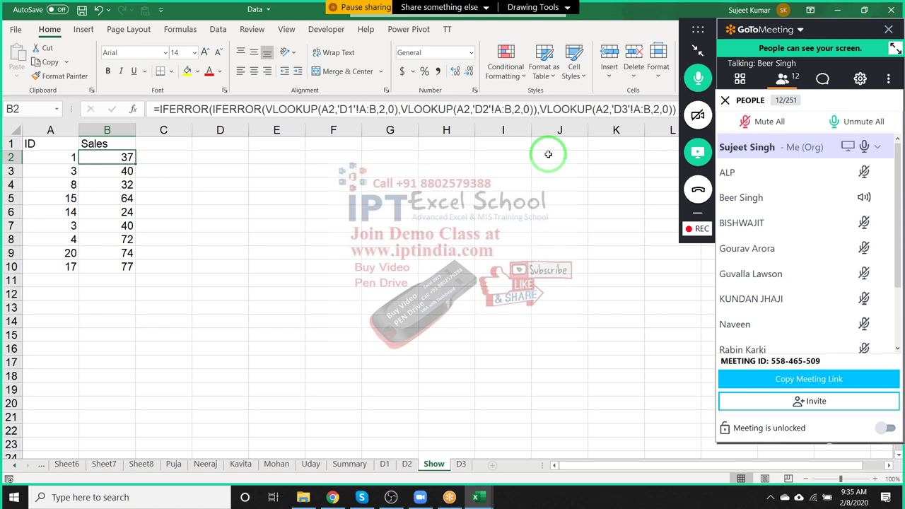
Step: Save the Data workbook with Ctrl+S
{"action": "key", "text": "ctrl+s"}
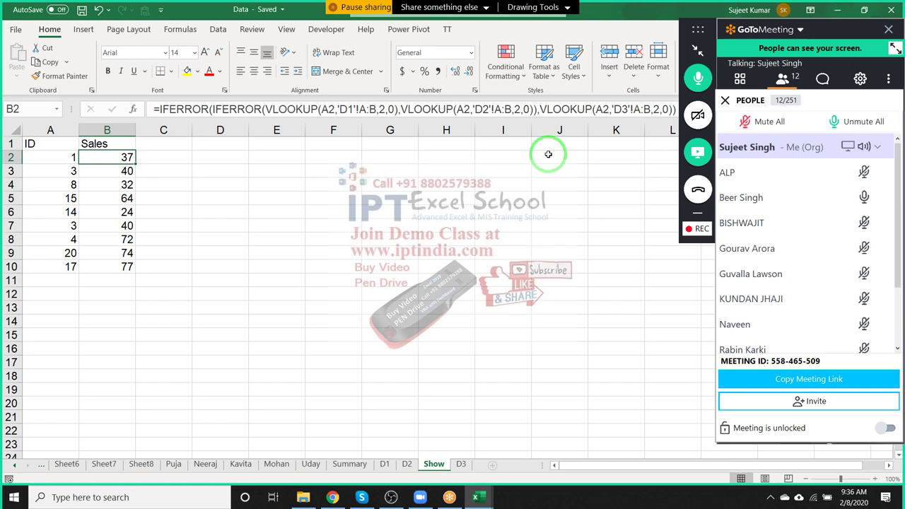
Step: Mute the two talking attendees in the GoToMeeting People panel, then return to the Excel workbook
{"action": "left_click", "coordinate": [861, 198]}
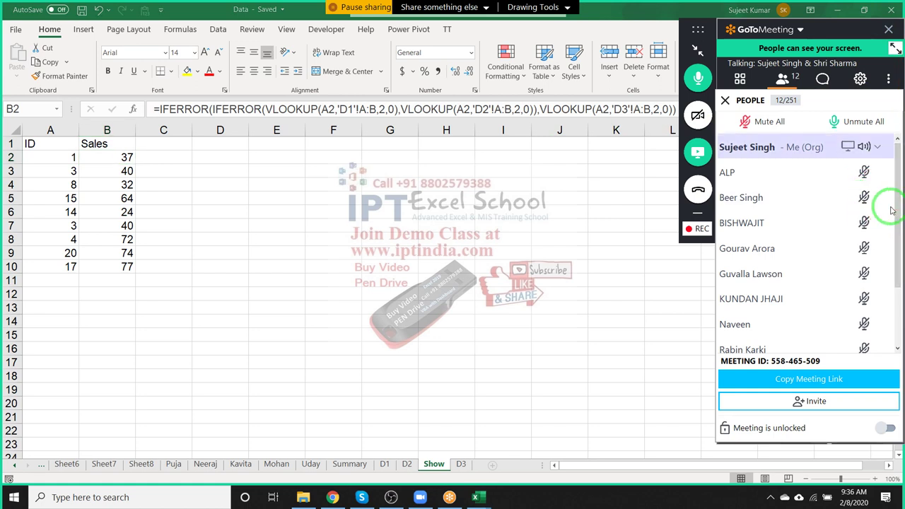
{"action": "scroll", "coordinate": [893, 210], "scroll_direction": "down", "scroll_amount": 3}
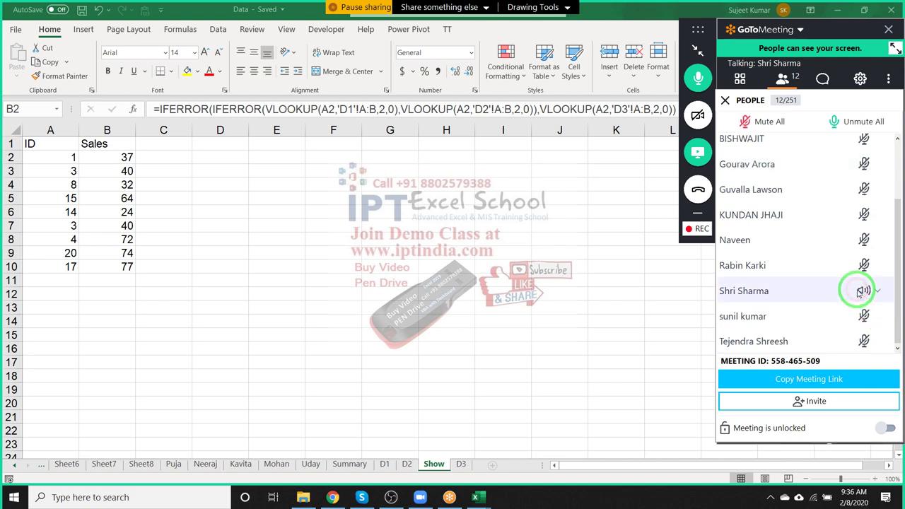
{"action": "left_click", "coordinate": [861, 291]}
{"action": "left_click_drag", "start_coordinate": [897, 318], "coordinate": [901, 262]}
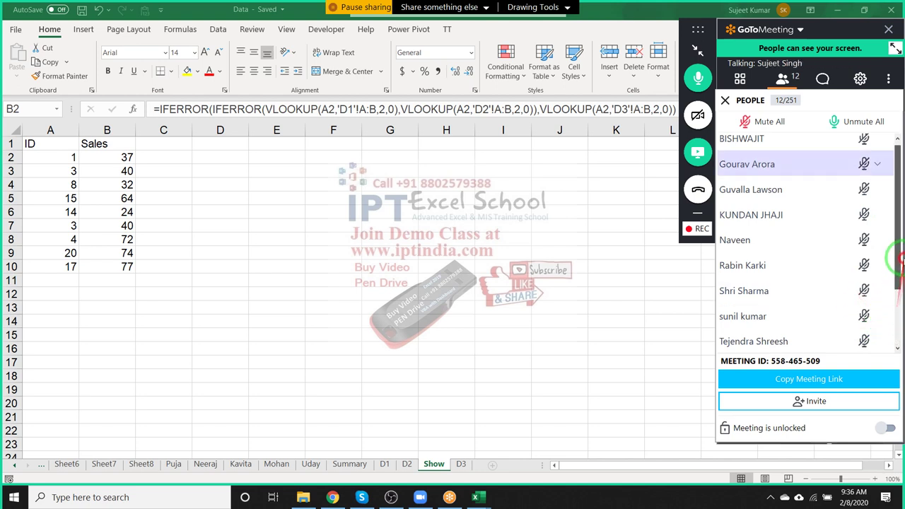
{"action": "scroll", "coordinate": [903, 260], "scroll_direction": "up", "scroll_amount": 3}
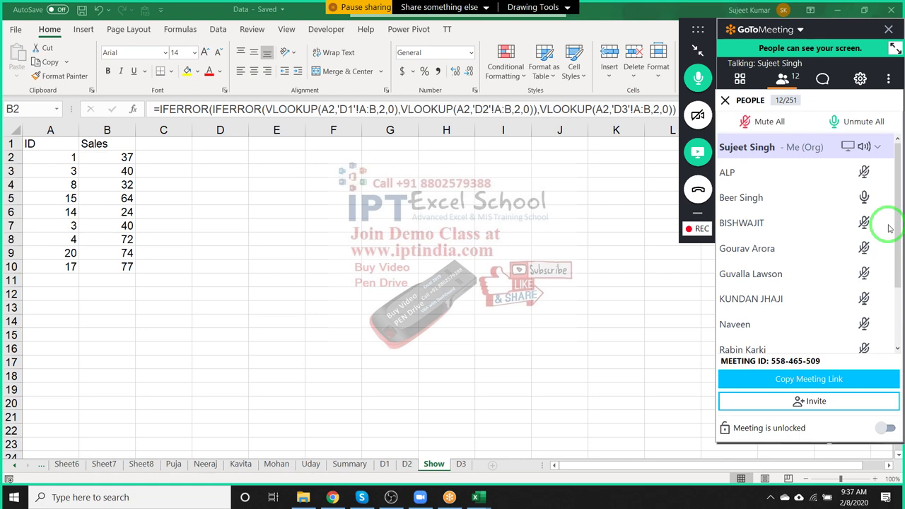
{"action": "left_click", "coordinate": [402, 256]}
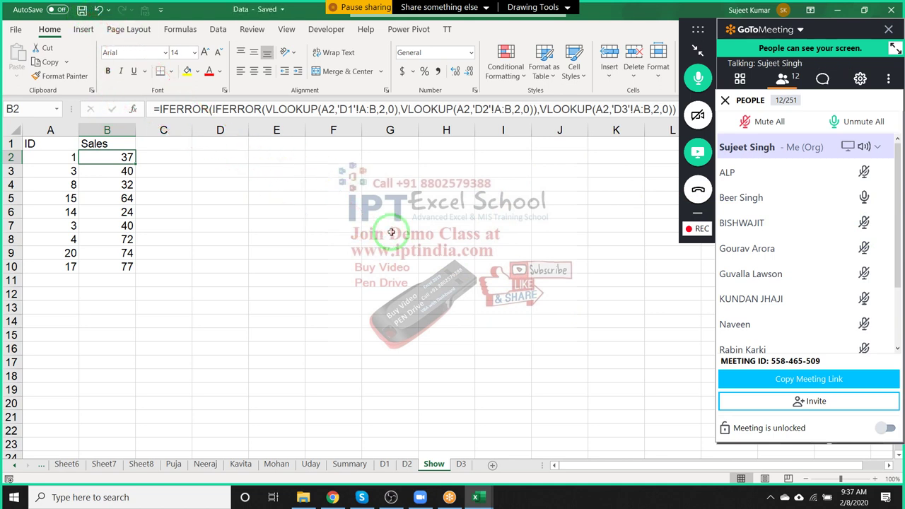
Step: Show the desktop and end the GoToMeeting session for all attendees
{"action": "key", "text": "super+d"}
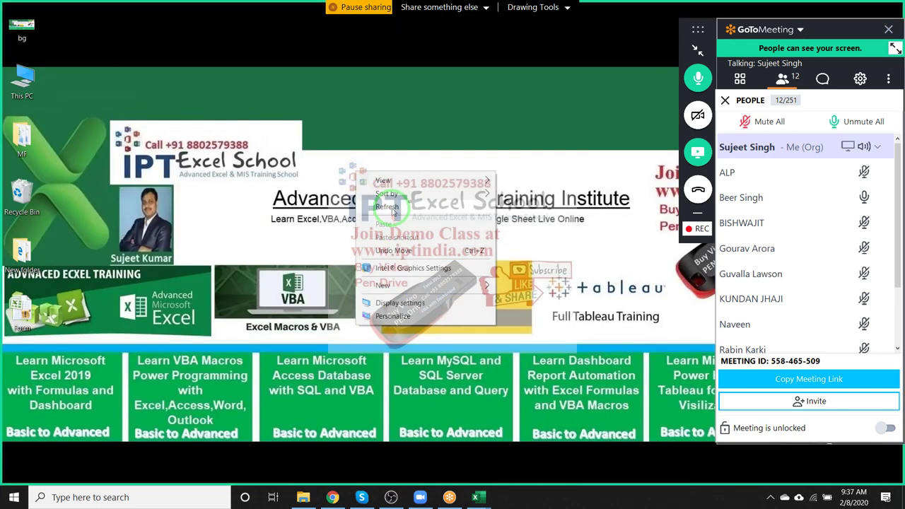
{"action": "left_click", "coordinate": [393, 210]}
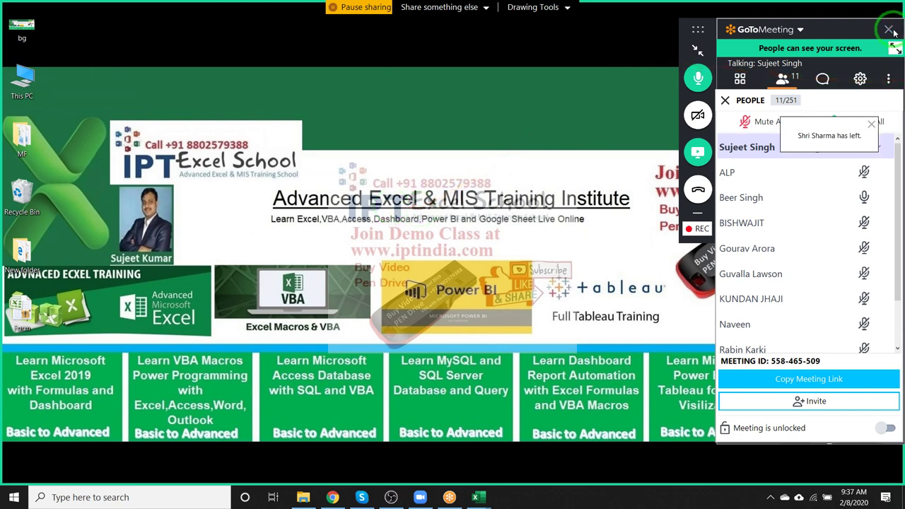
{"action": "left_click", "coordinate": [890, 30]}
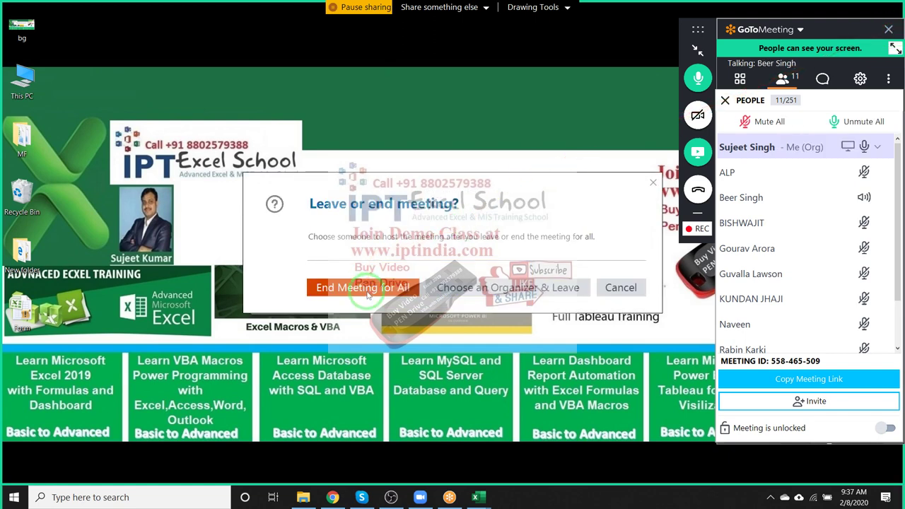
{"action": "left_click", "coordinate": [368, 296]}
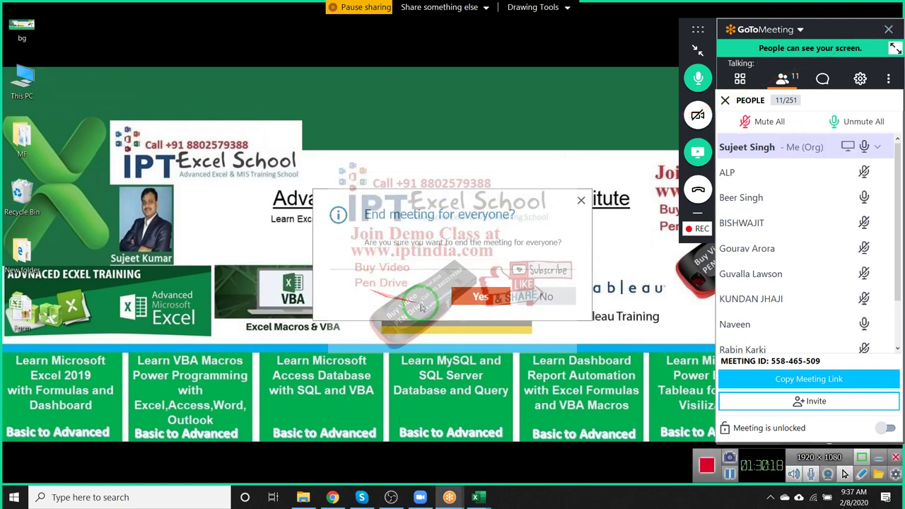
{"action": "left_click", "coordinate": [469, 299]}
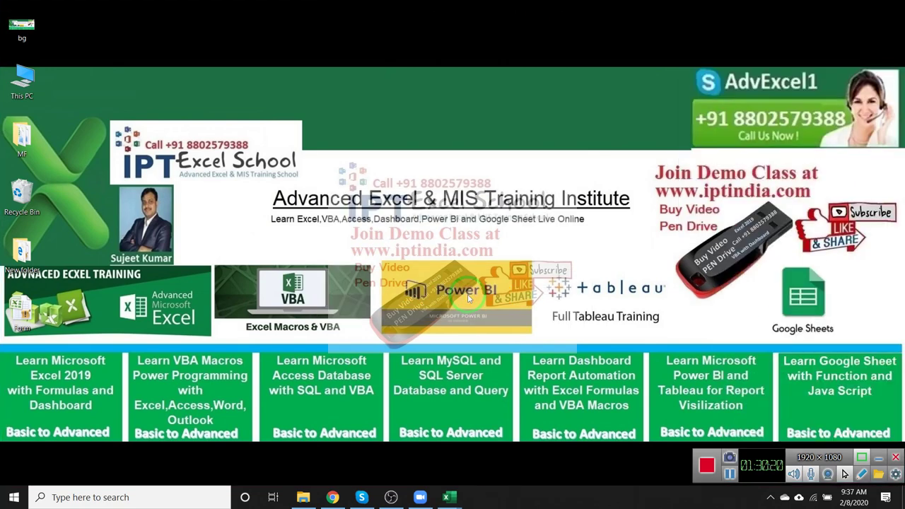